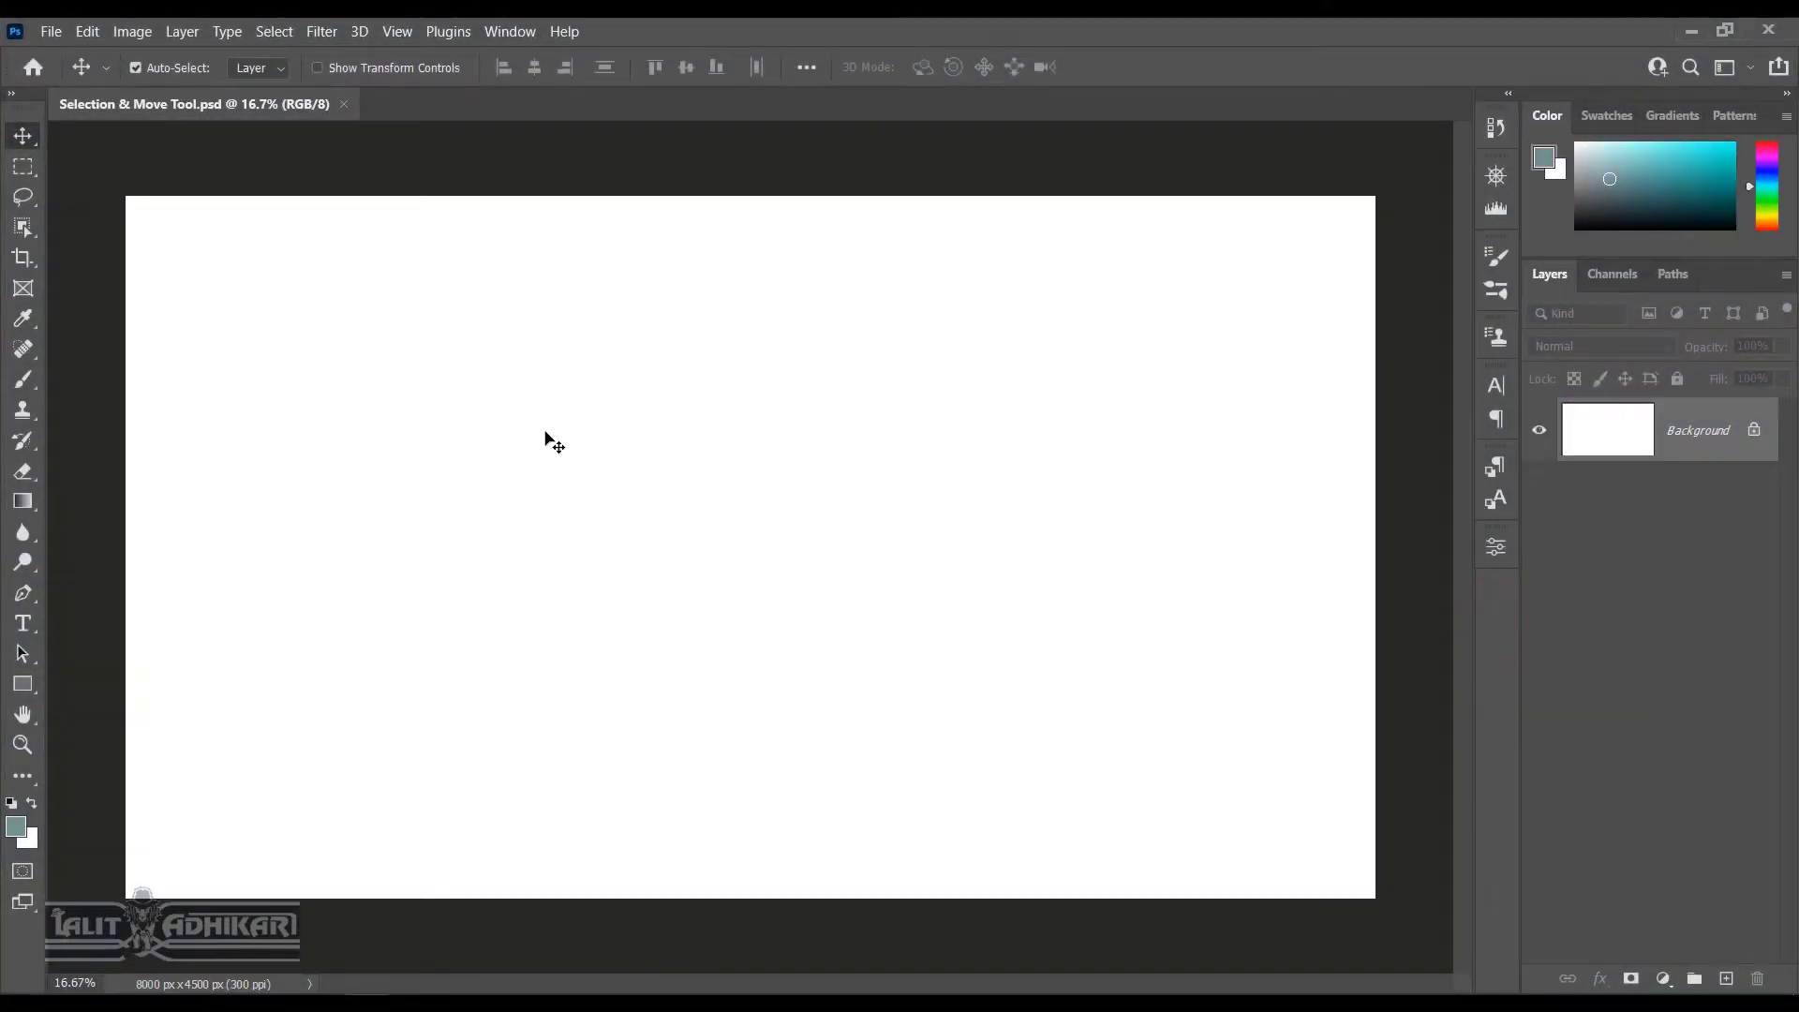
# Draw a tall rectangular marquee on the canvas's left side, fill it on a new layer with the foreground color, and deselect
pyautogui.click(25, 165)
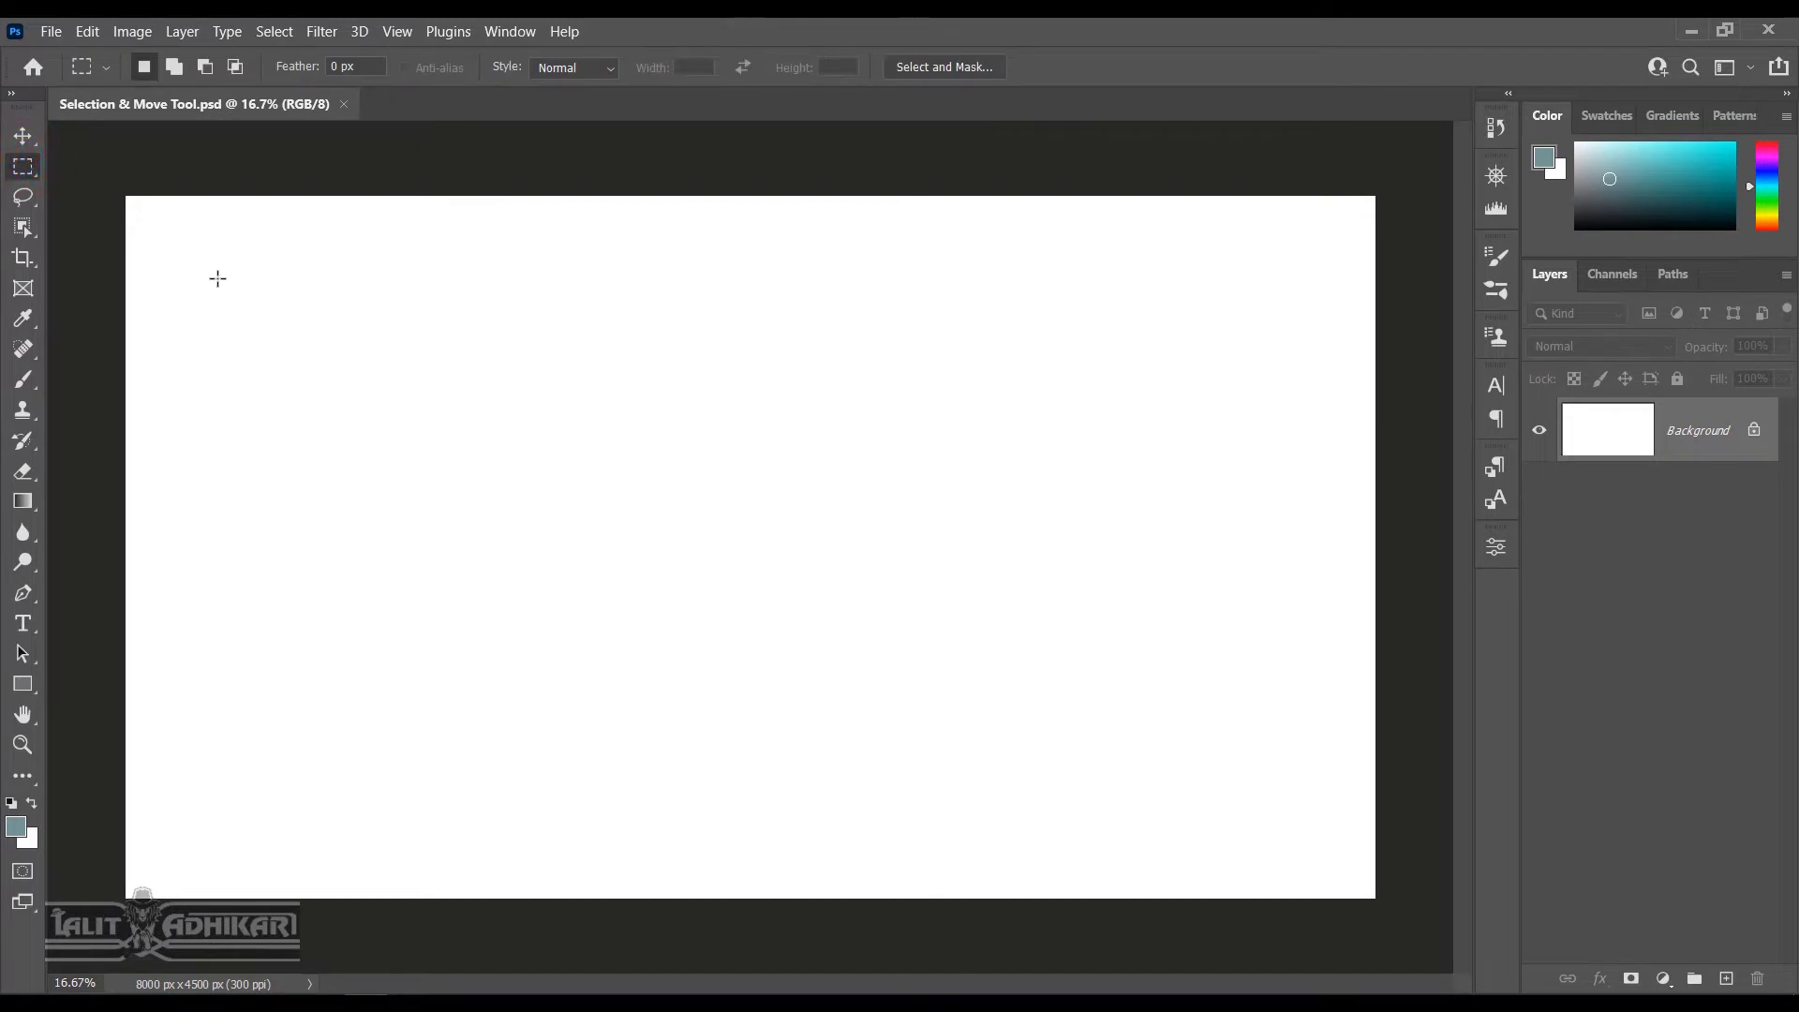
pyautogui.moveTo(568, 474); pyautogui.dragTo(604, 834)
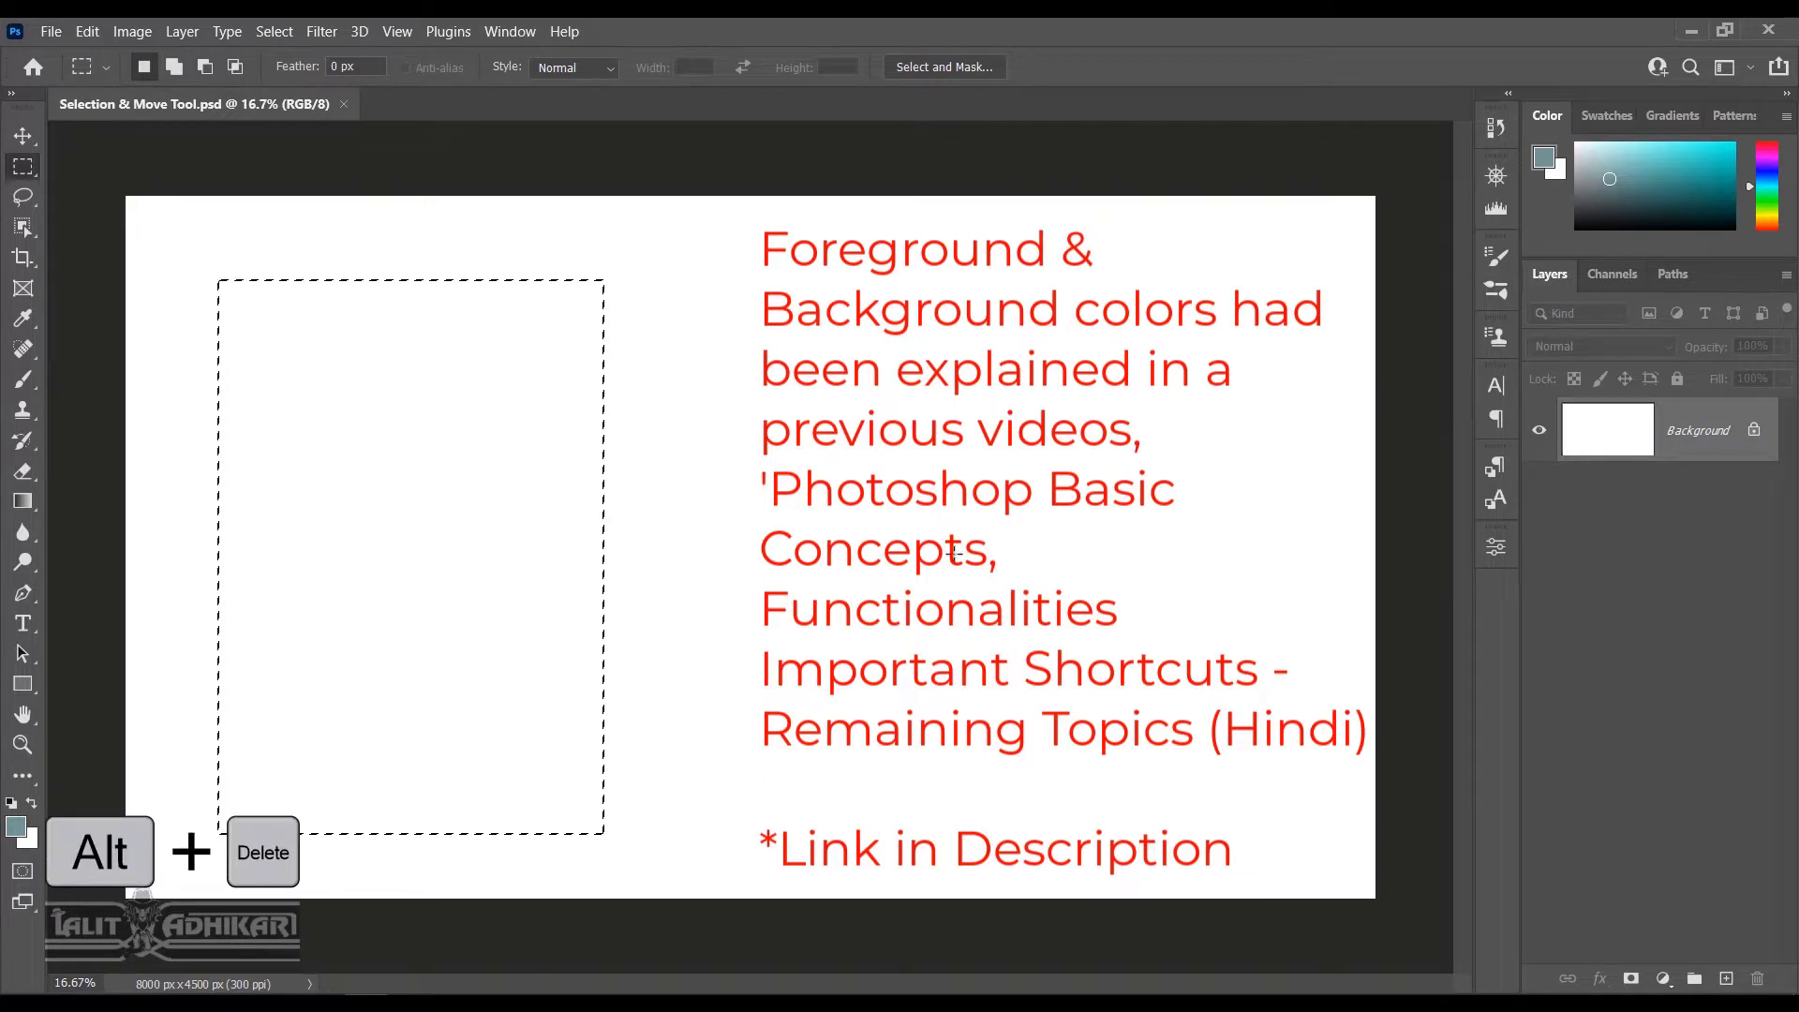
pyautogui.click(1727, 979)
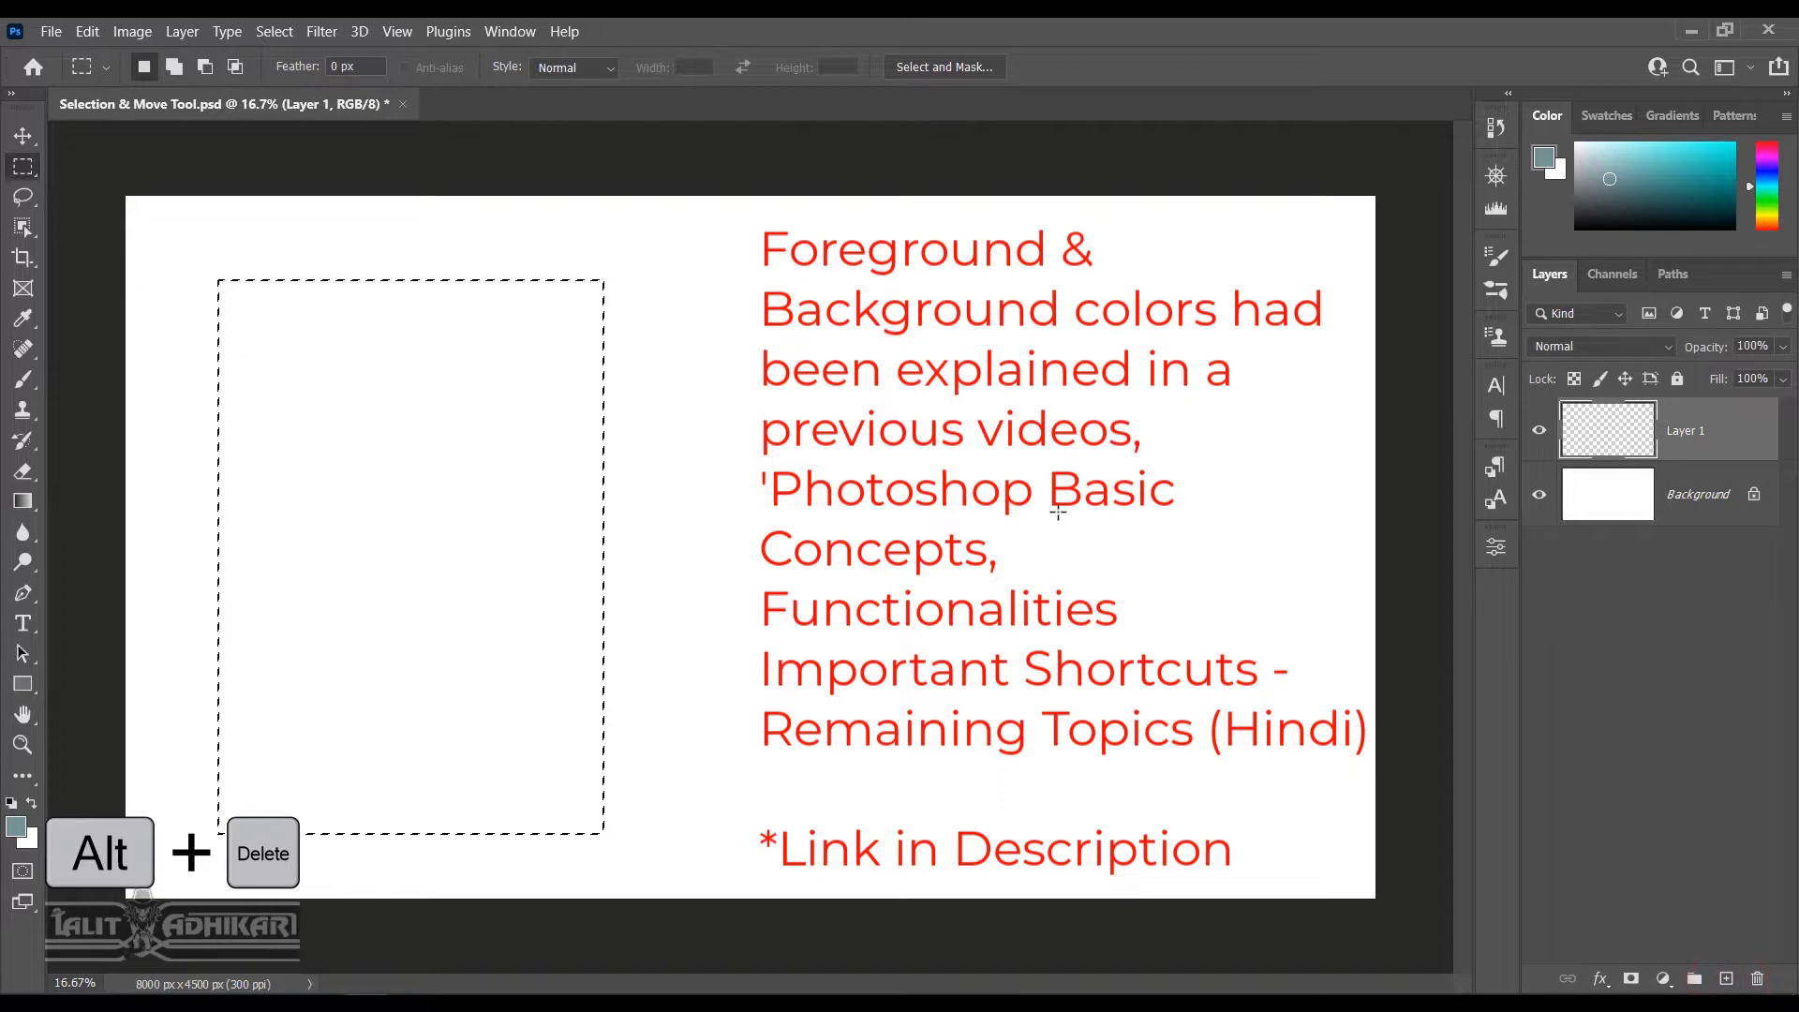
pyautogui.hotkey('alt', 'Delete')
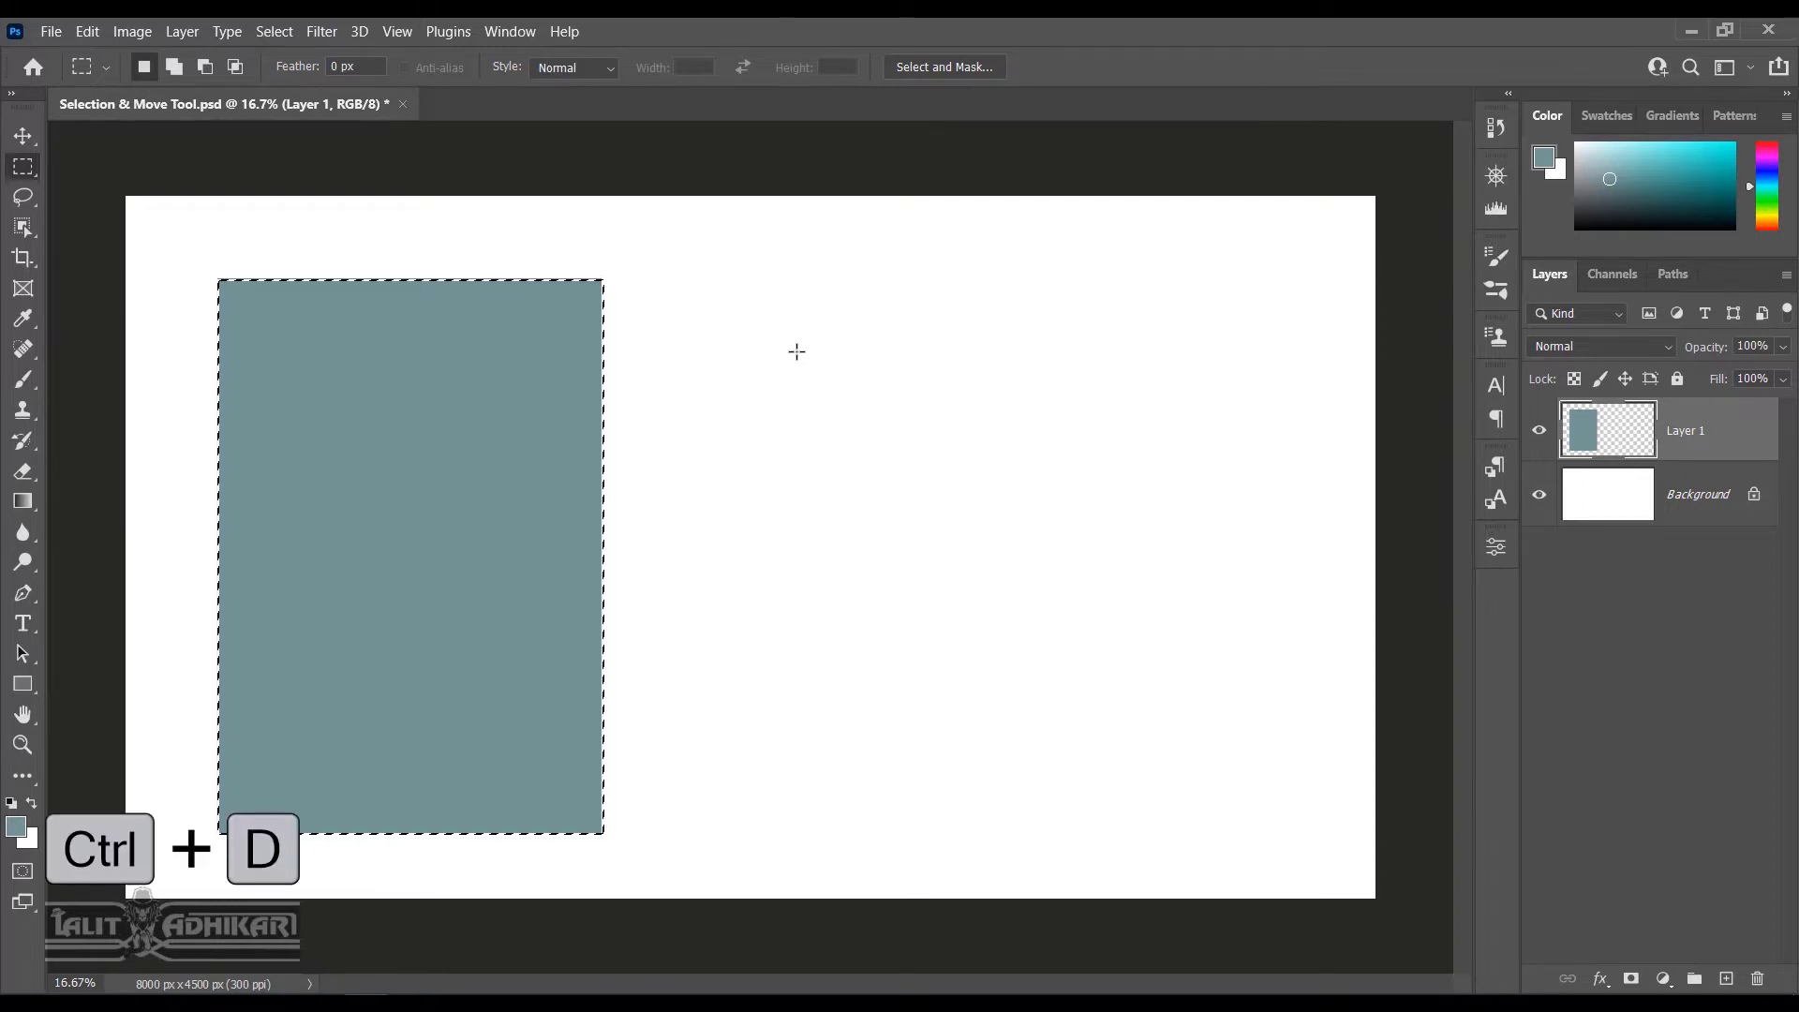
pyautogui.hotkey('ctrl', 'd')
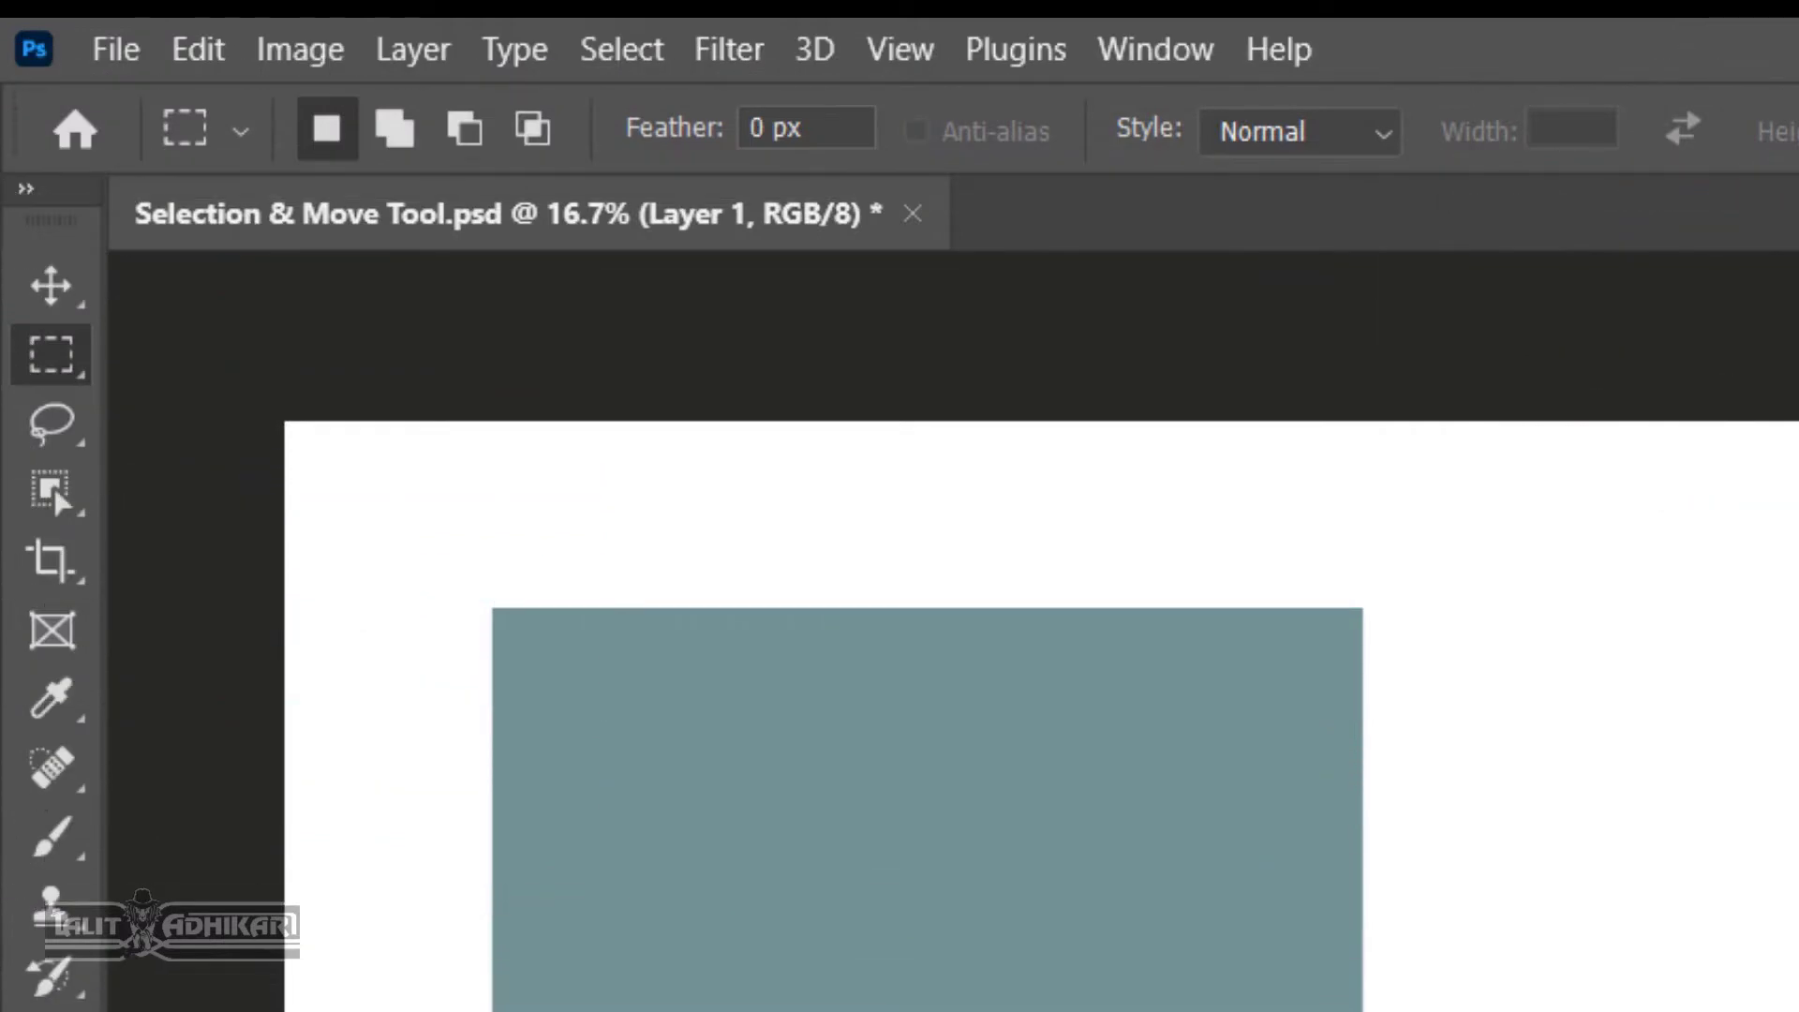
# Reselect the last selection around the filled rectangle and clear it again
pyautogui.click(628, 57)
pyautogui.click(629, 47)
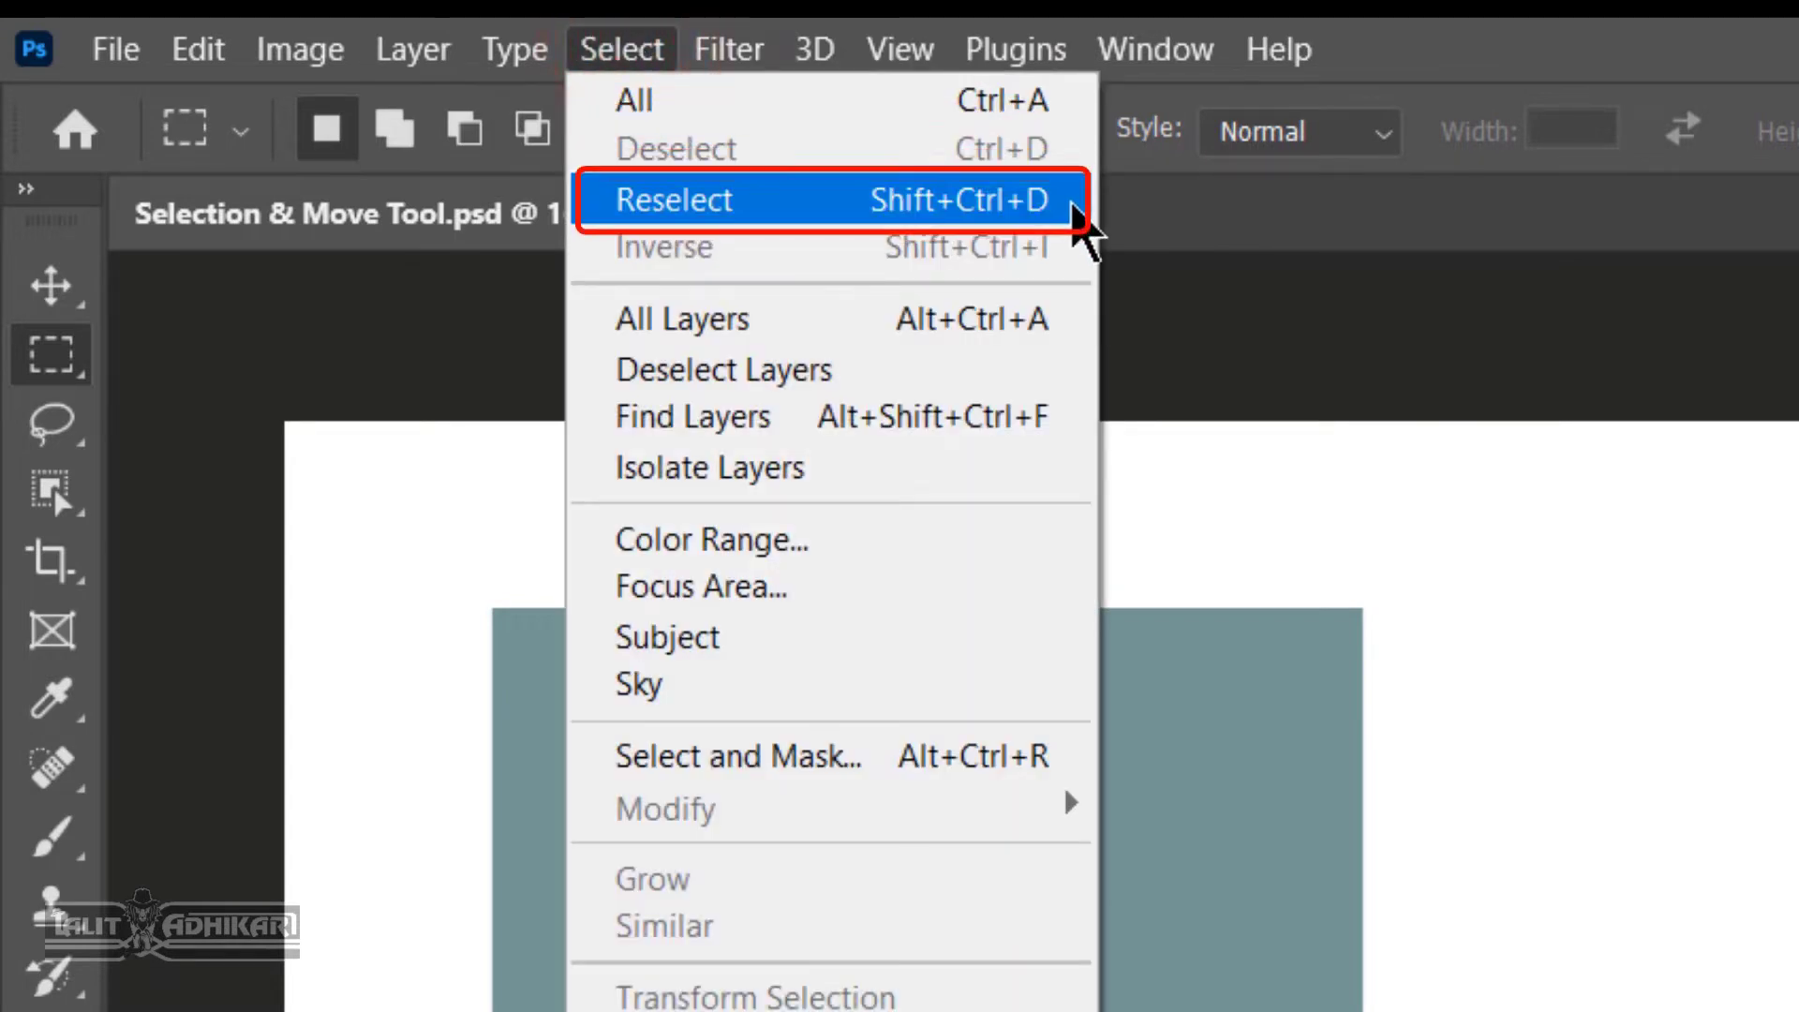
pyautogui.click(1074, 204)
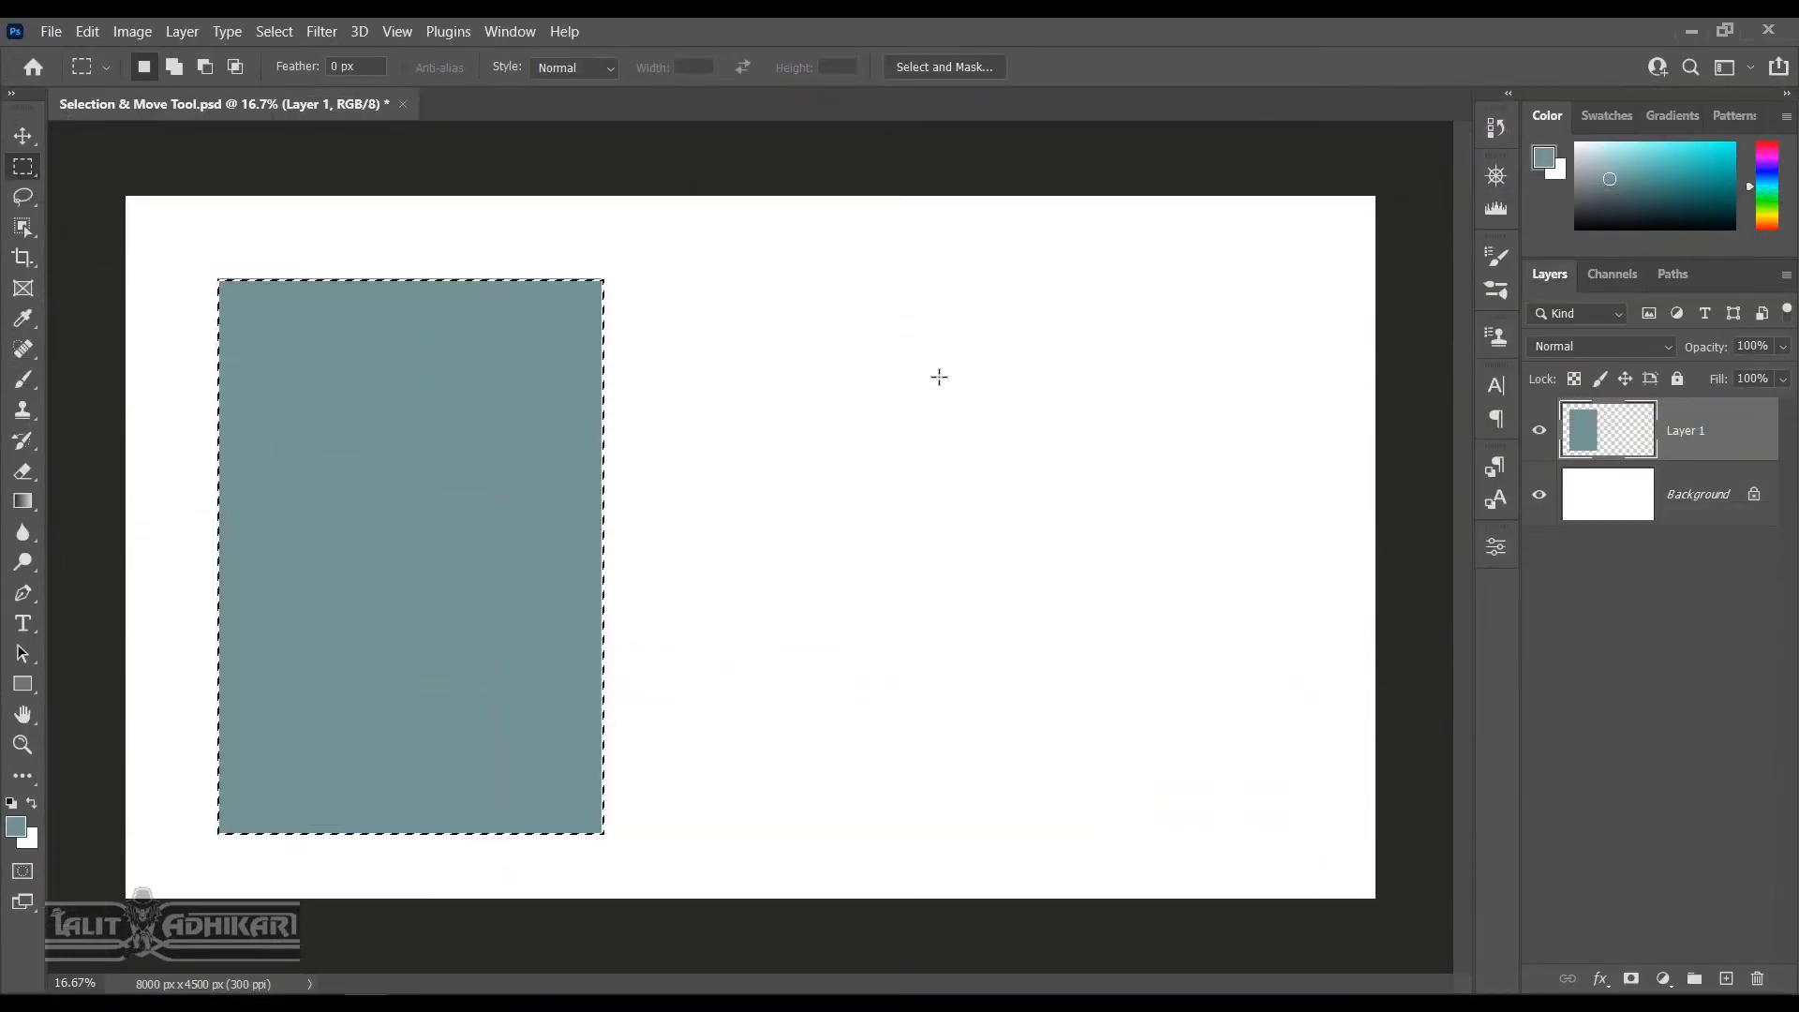
pyautogui.hotkey('ctrl', 'd')
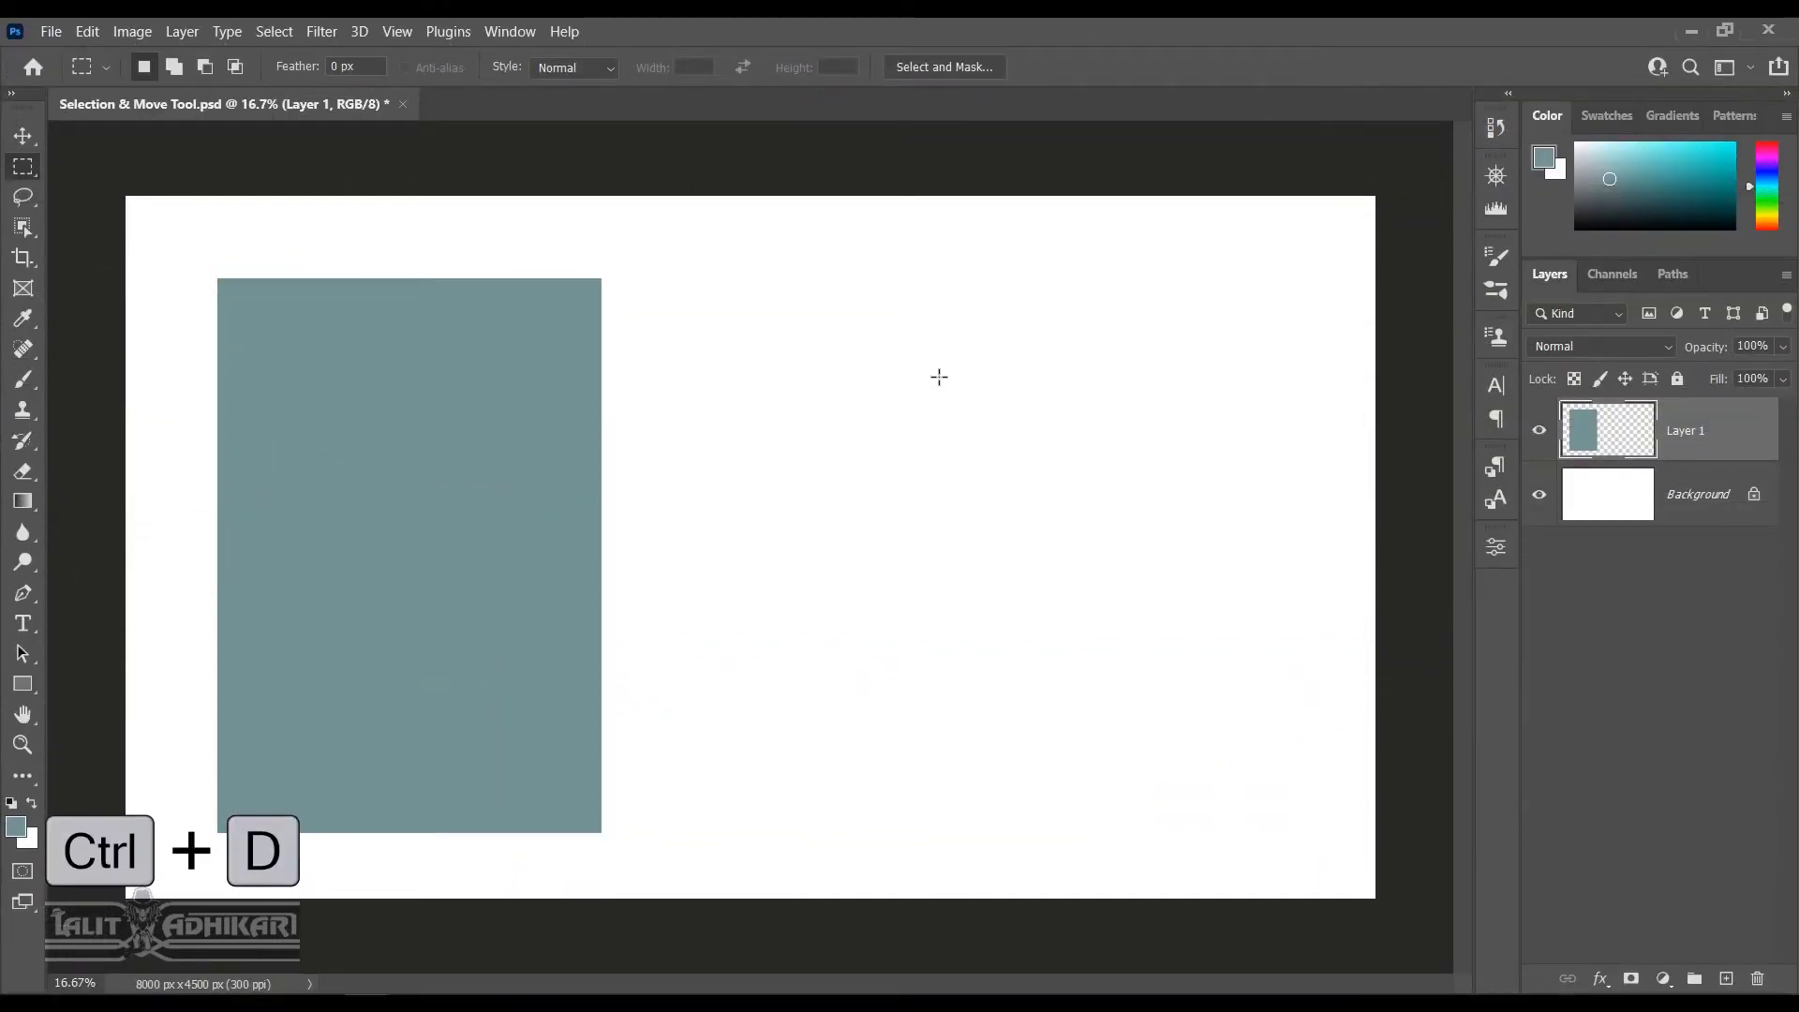
# Group Layer 1, name the group "What is selection", and collapse it
pyautogui.click(1739, 432)
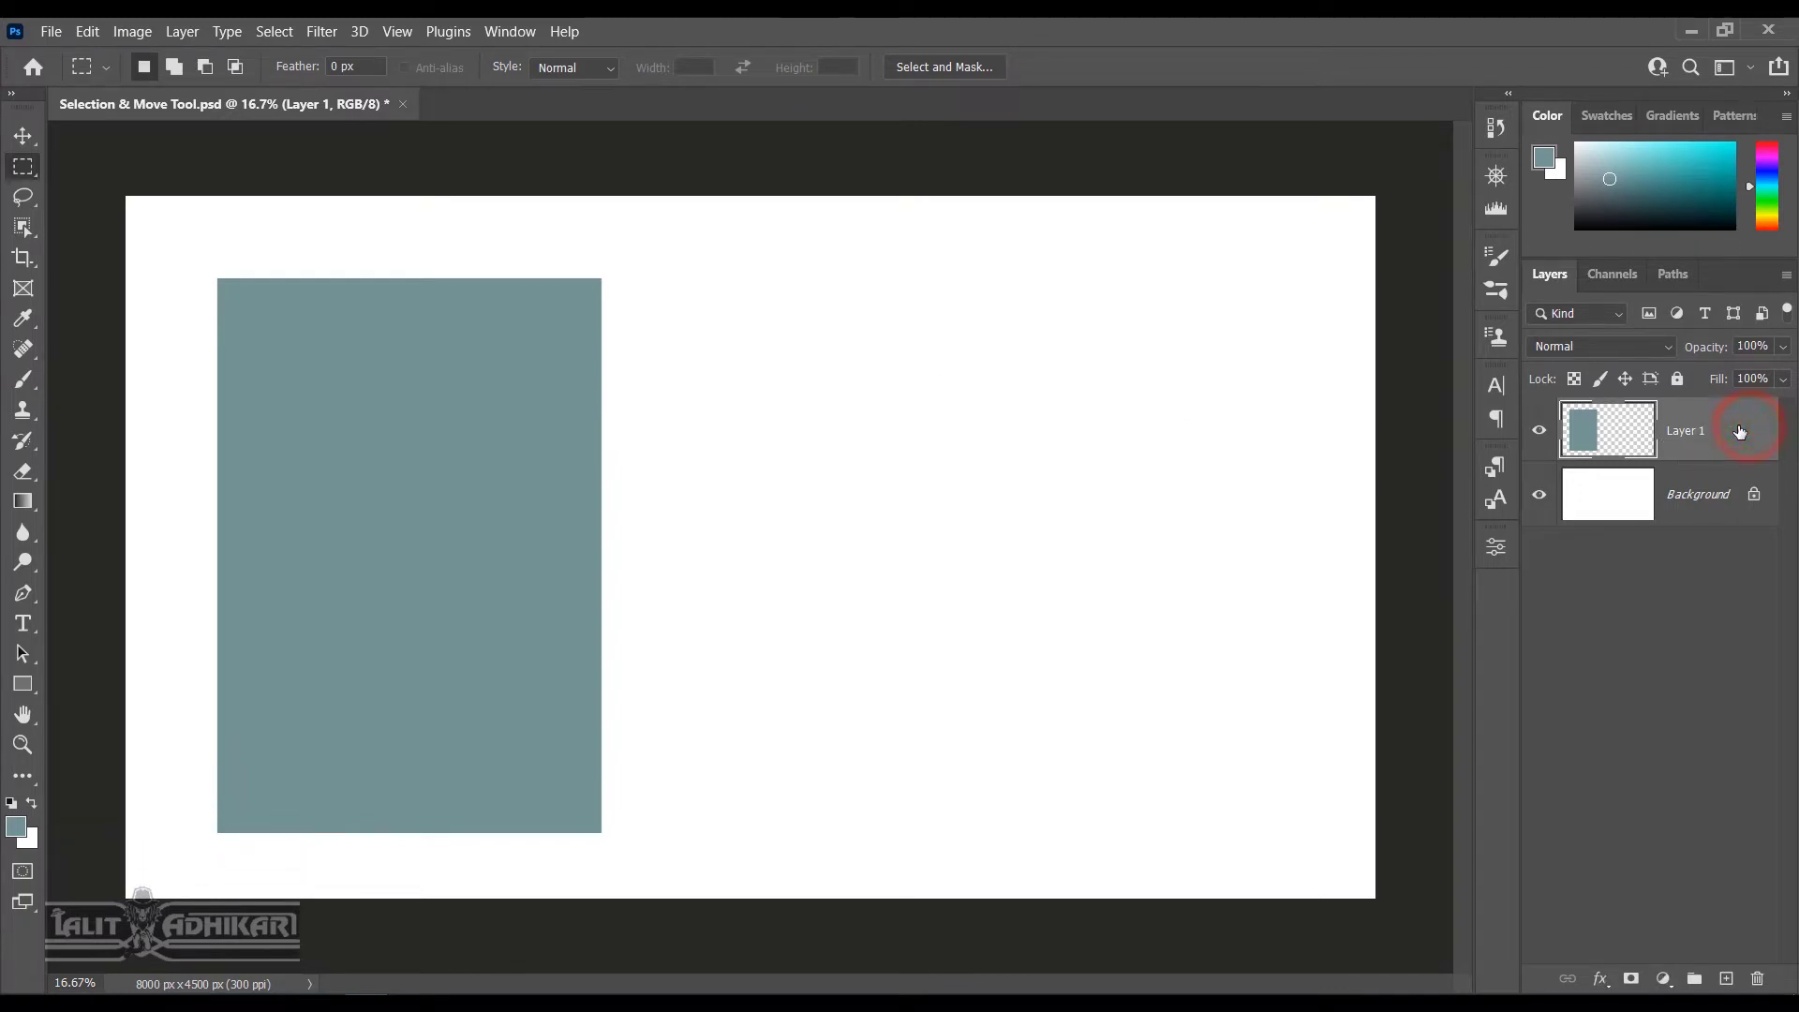
pyautogui.hotkey('ctrl', 'g')
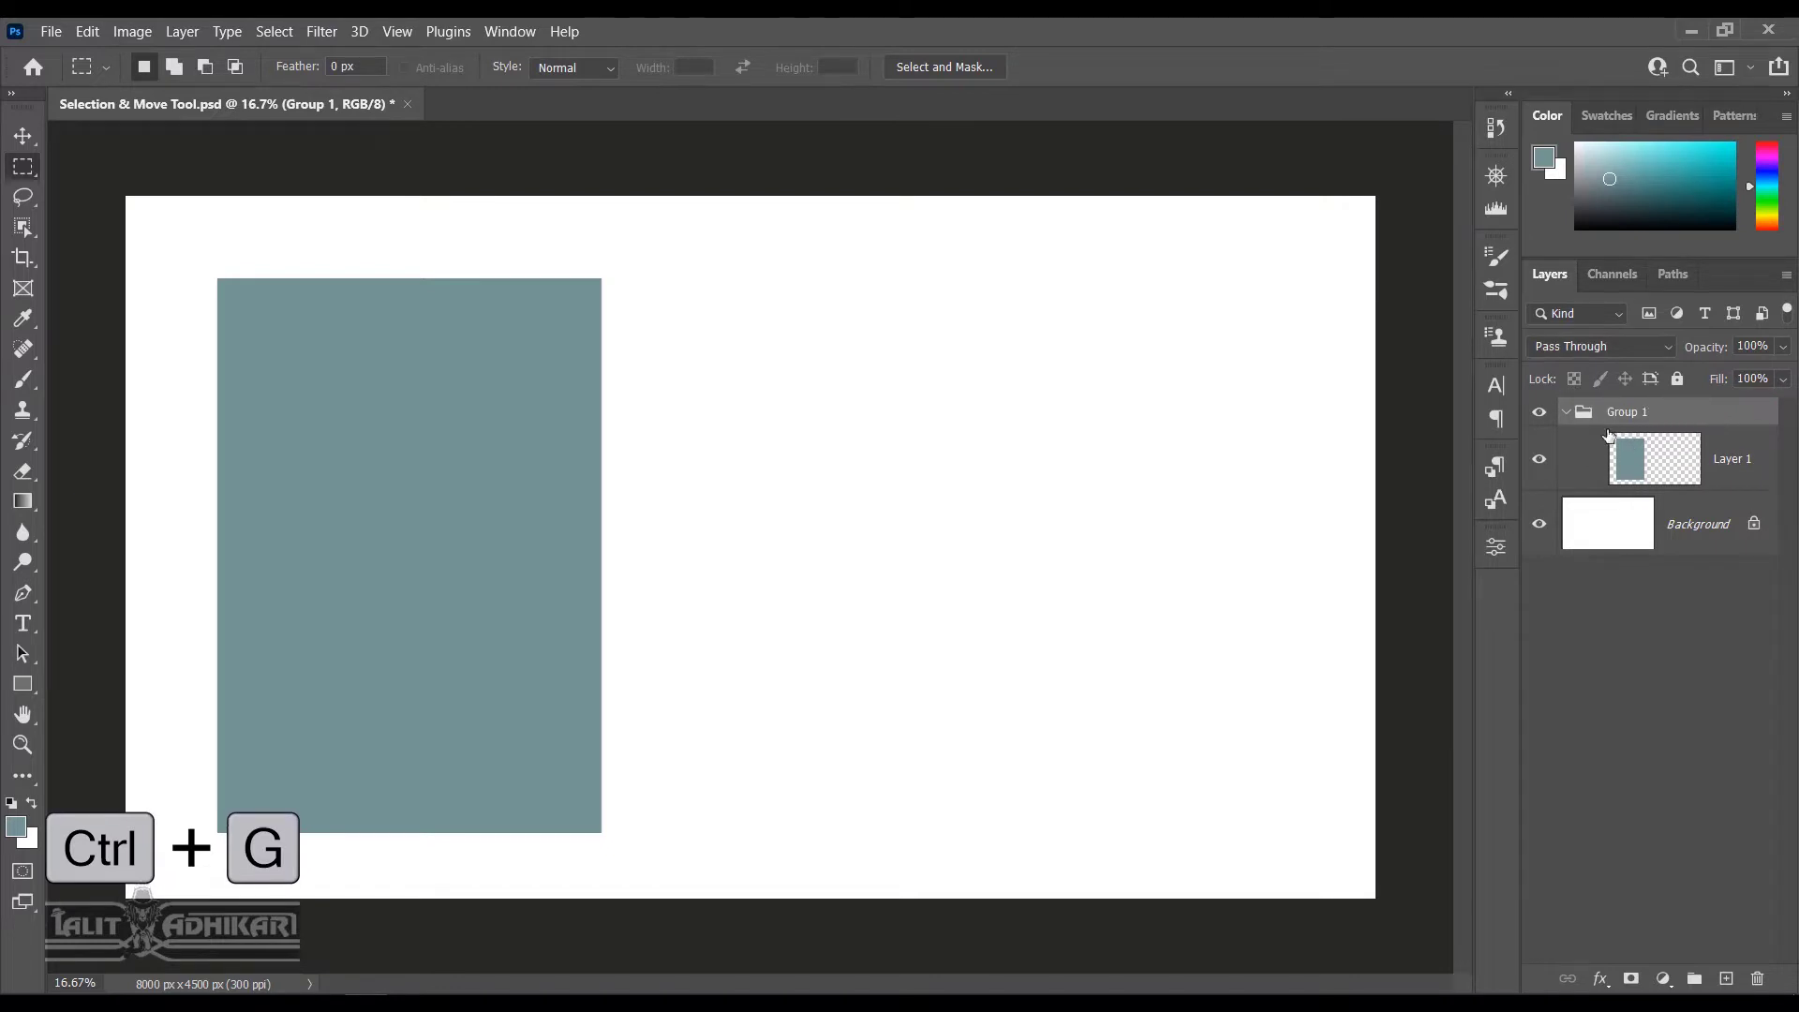
pyautogui.doubleClick(1627, 416)
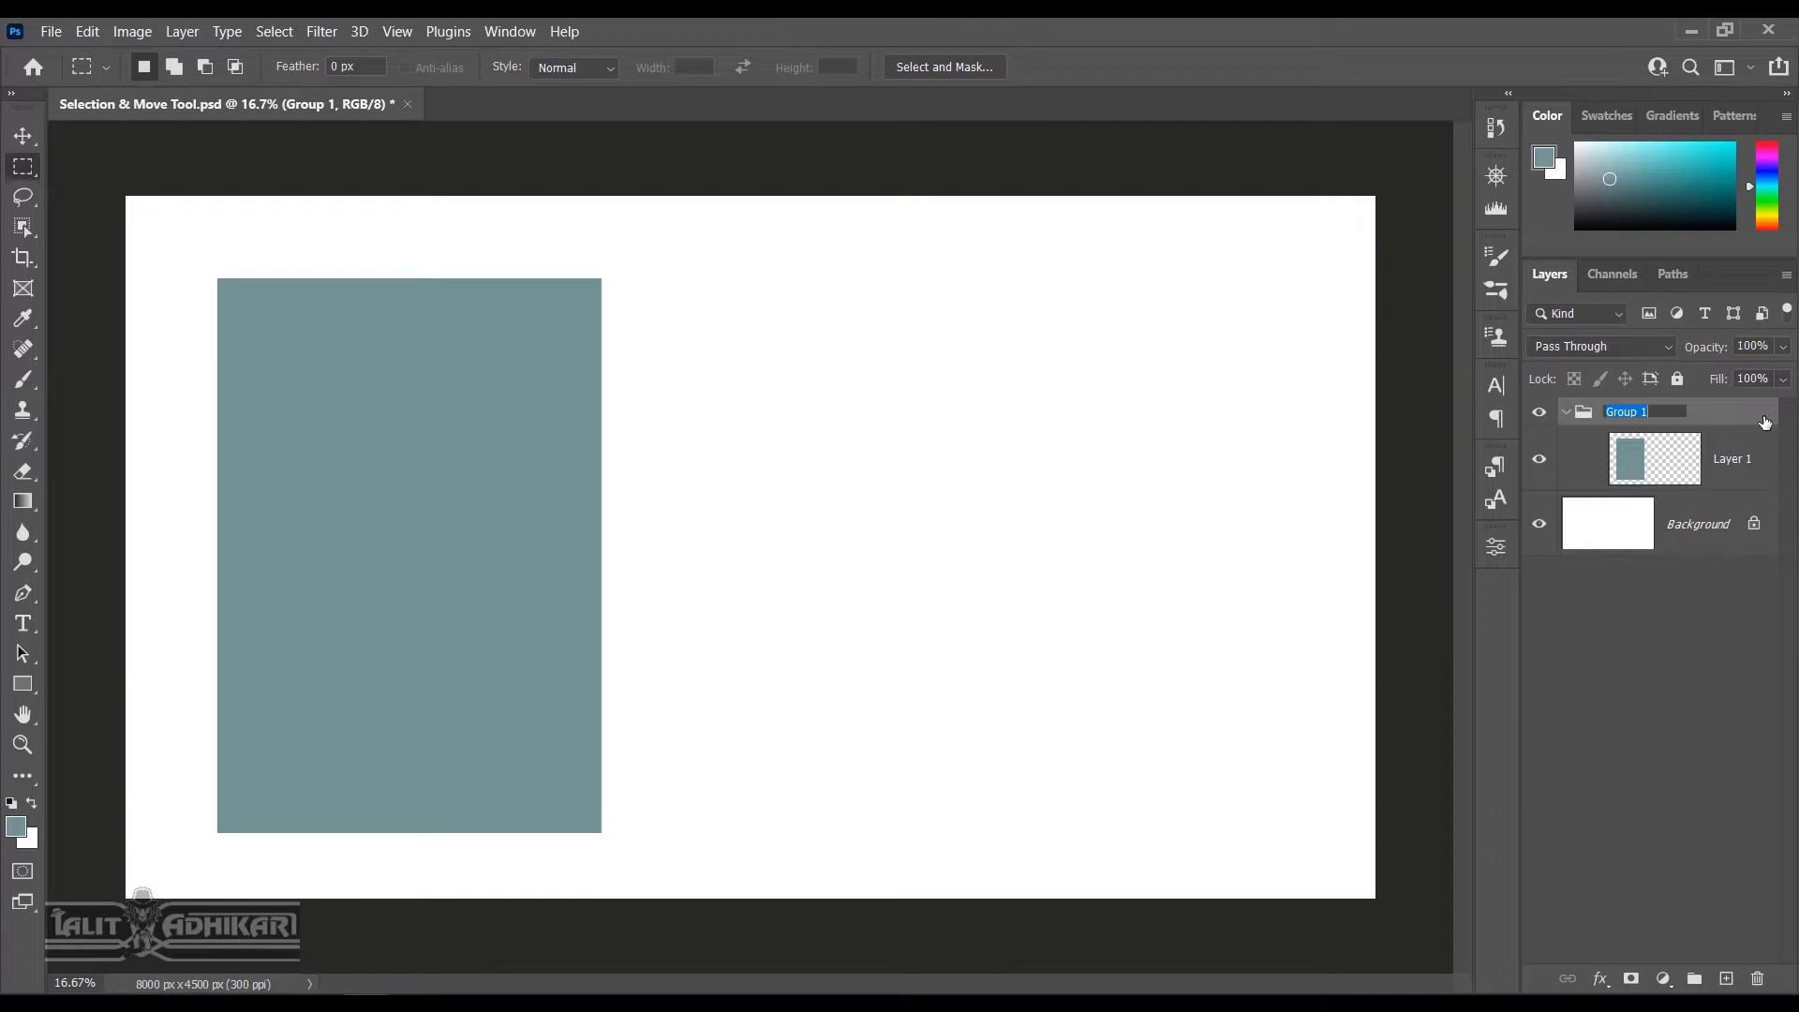
pyautogui.write('What is selection')
pyautogui.press('Return')
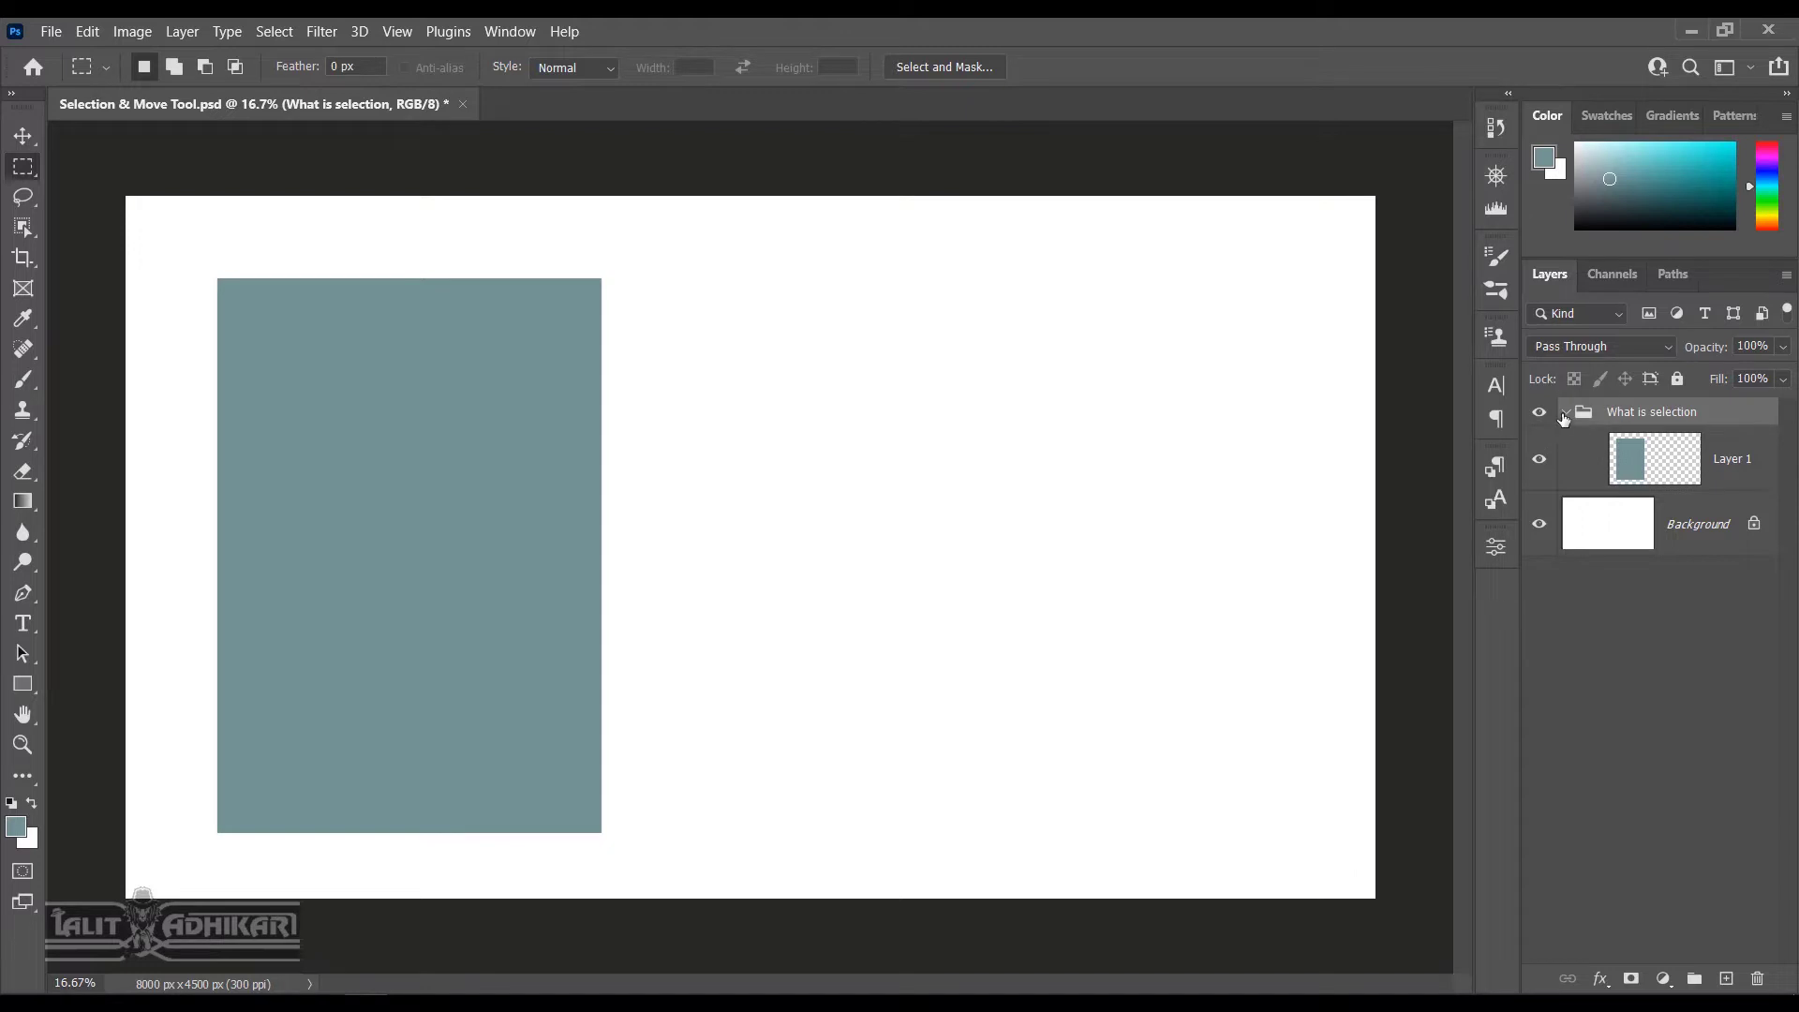
pyautogui.click(1567, 414)
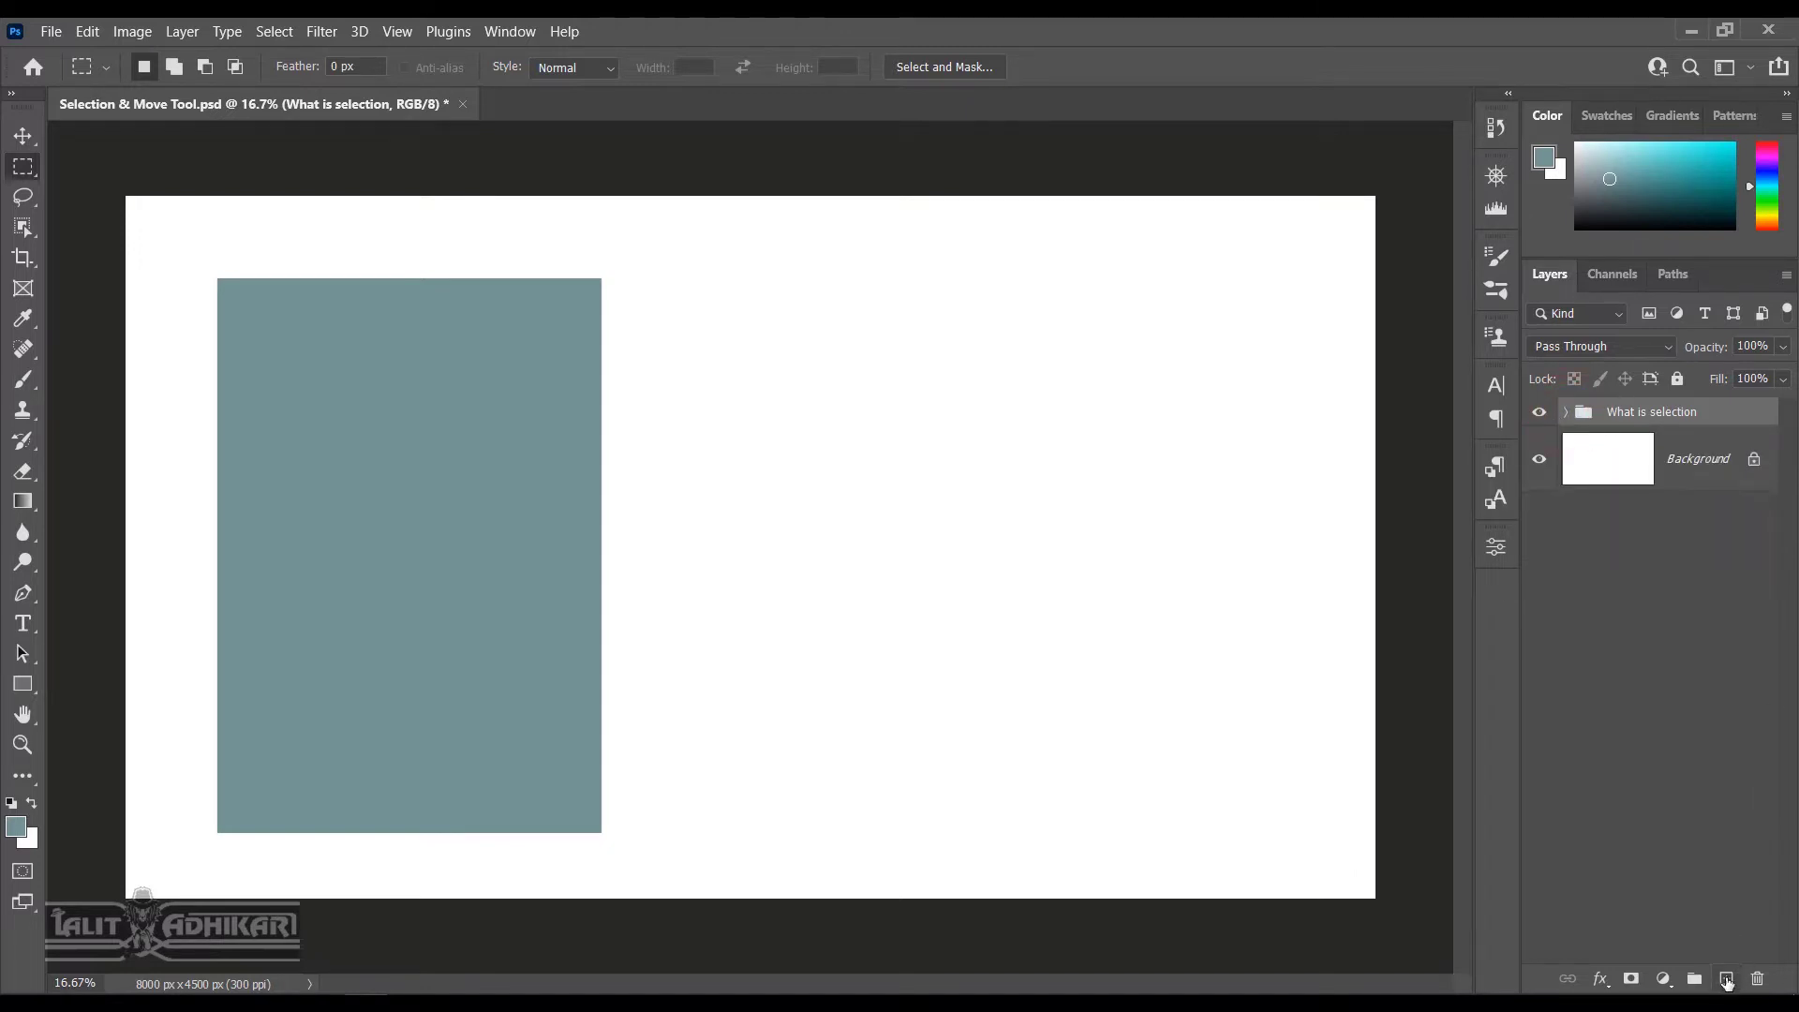
# Add a new empty layer above the "What is selection" group and hide the group
pyautogui.click(1726, 979)
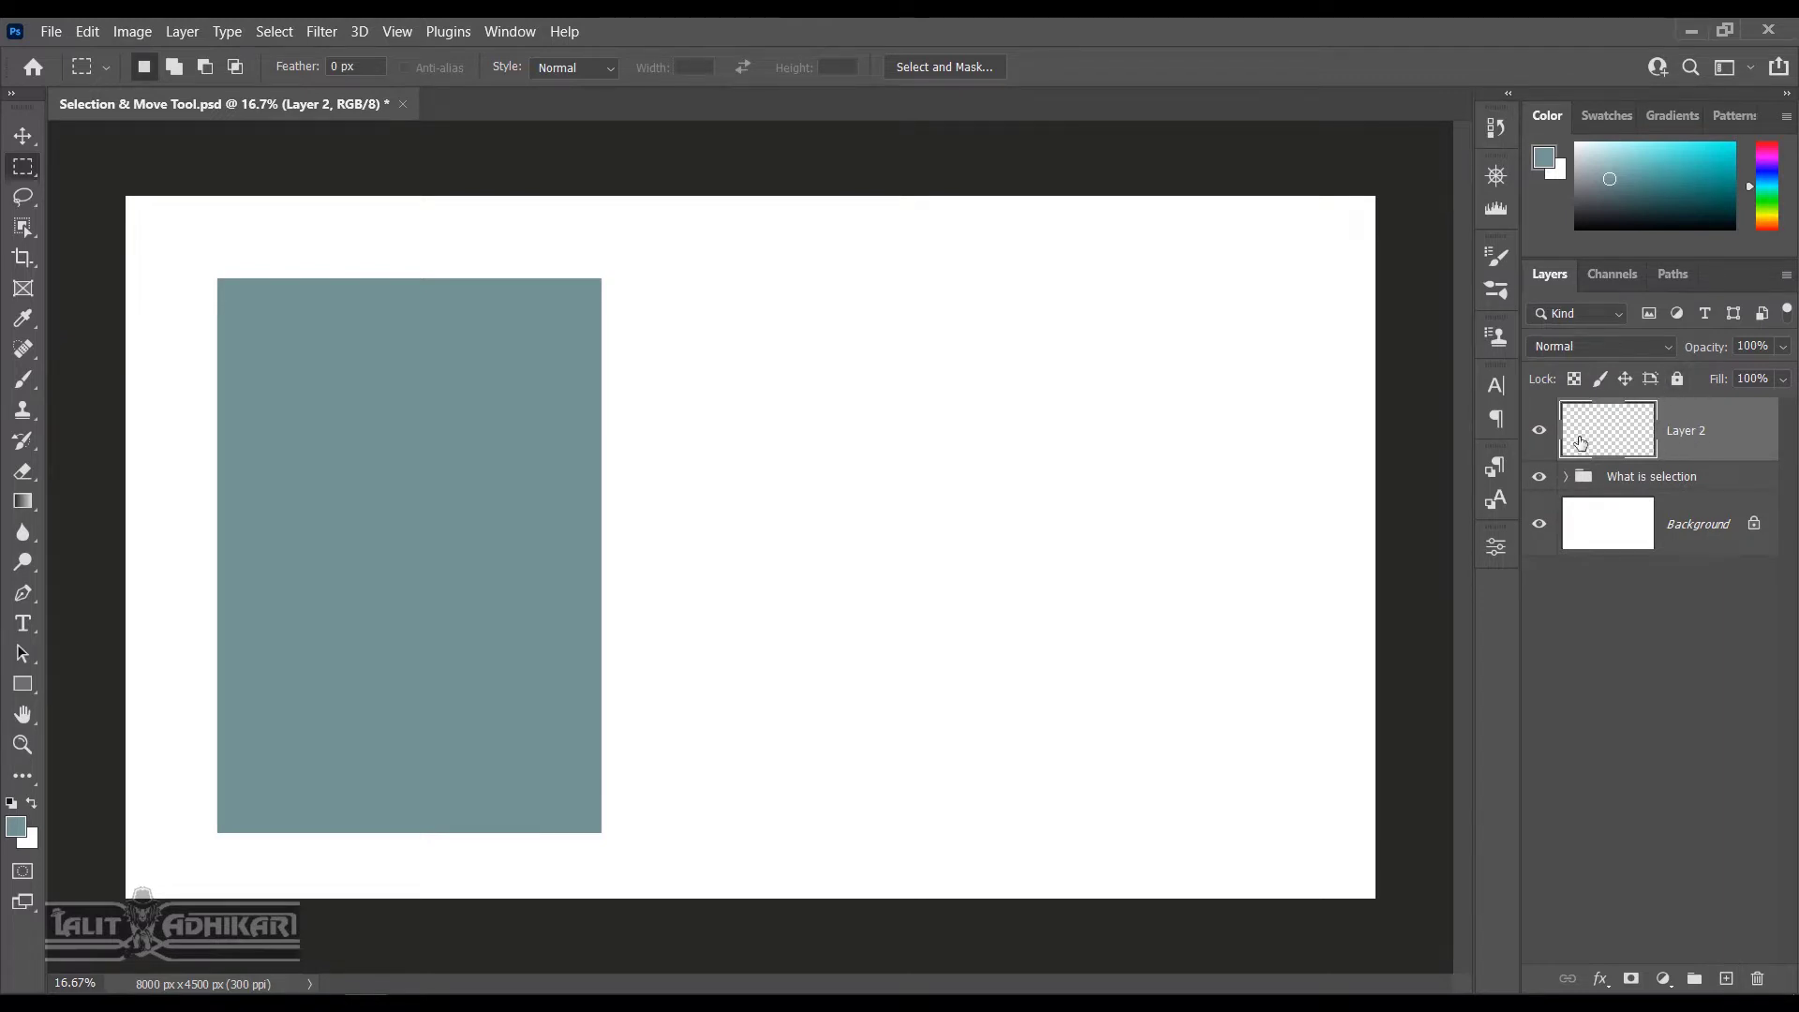
pyautogui.click(1542, 477)
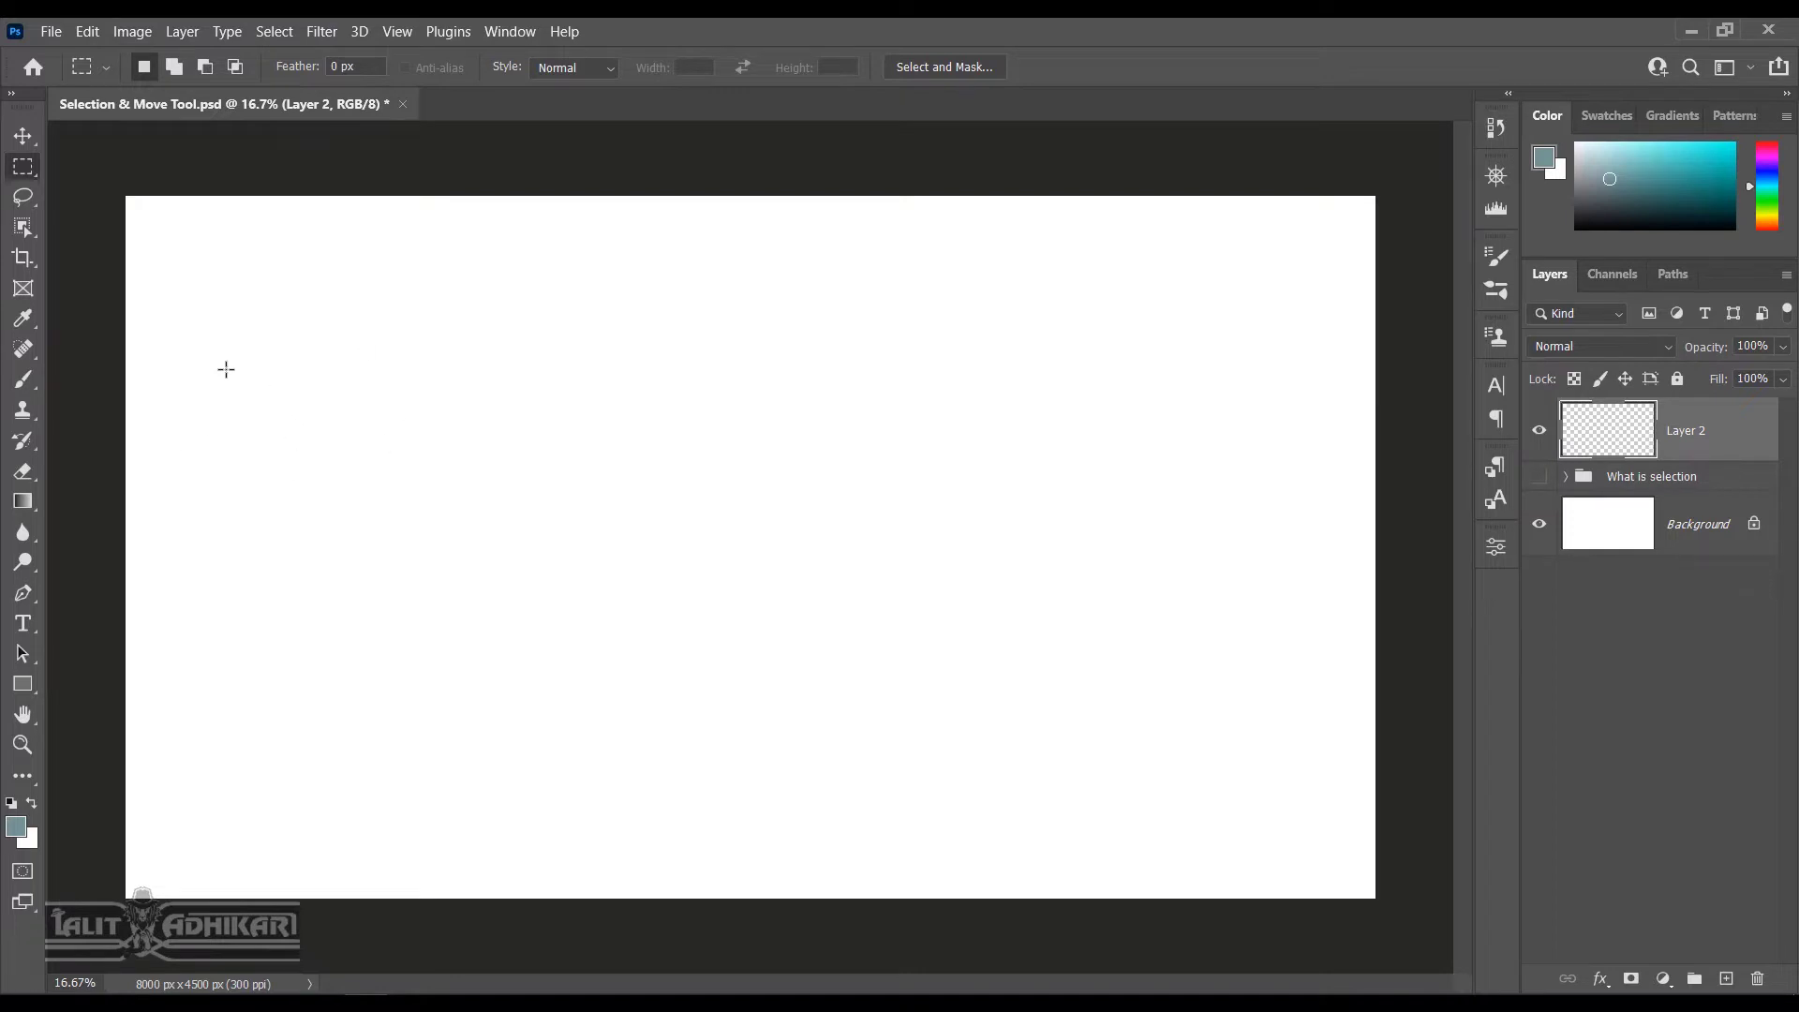
# Draw a rectangular marquee about 5614 x 3156 px in the lower part of the canvas and clear it
pyautogui.click(226, 370)
pyautogui.moveTo(226, 369); pyautogui.dragTo(1102, 861)
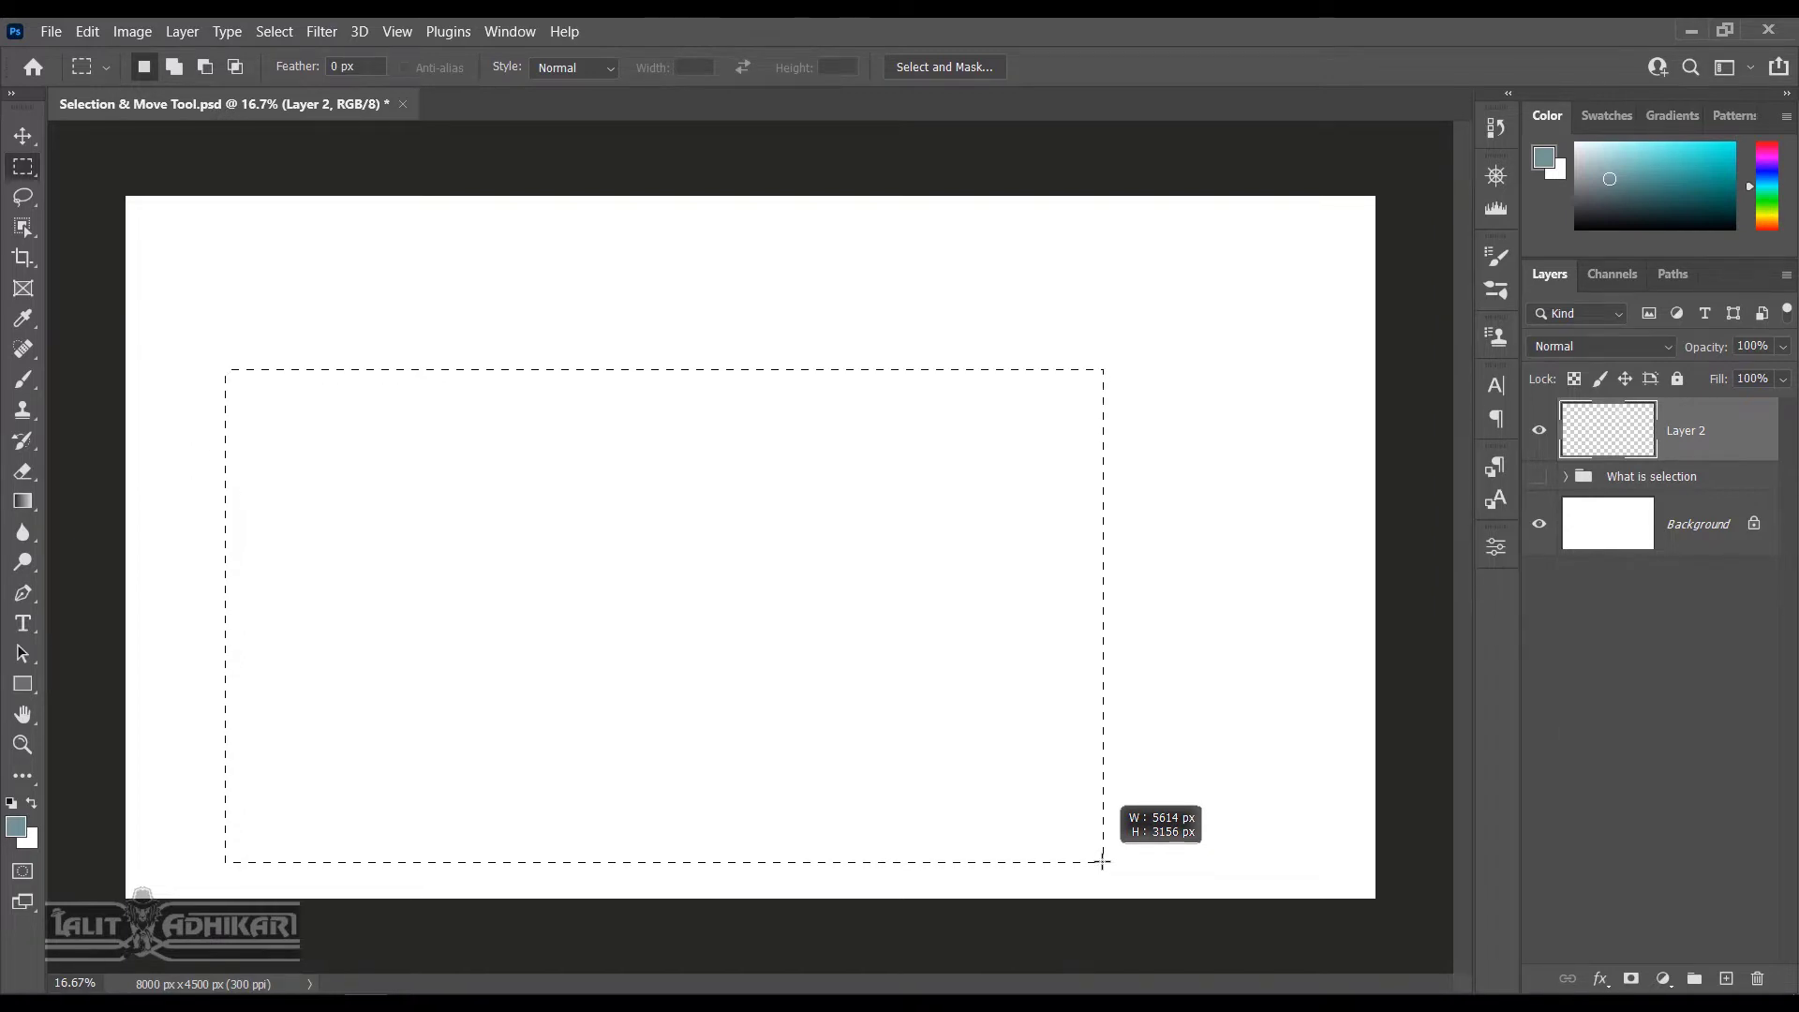
pyautogui.press('Escape')
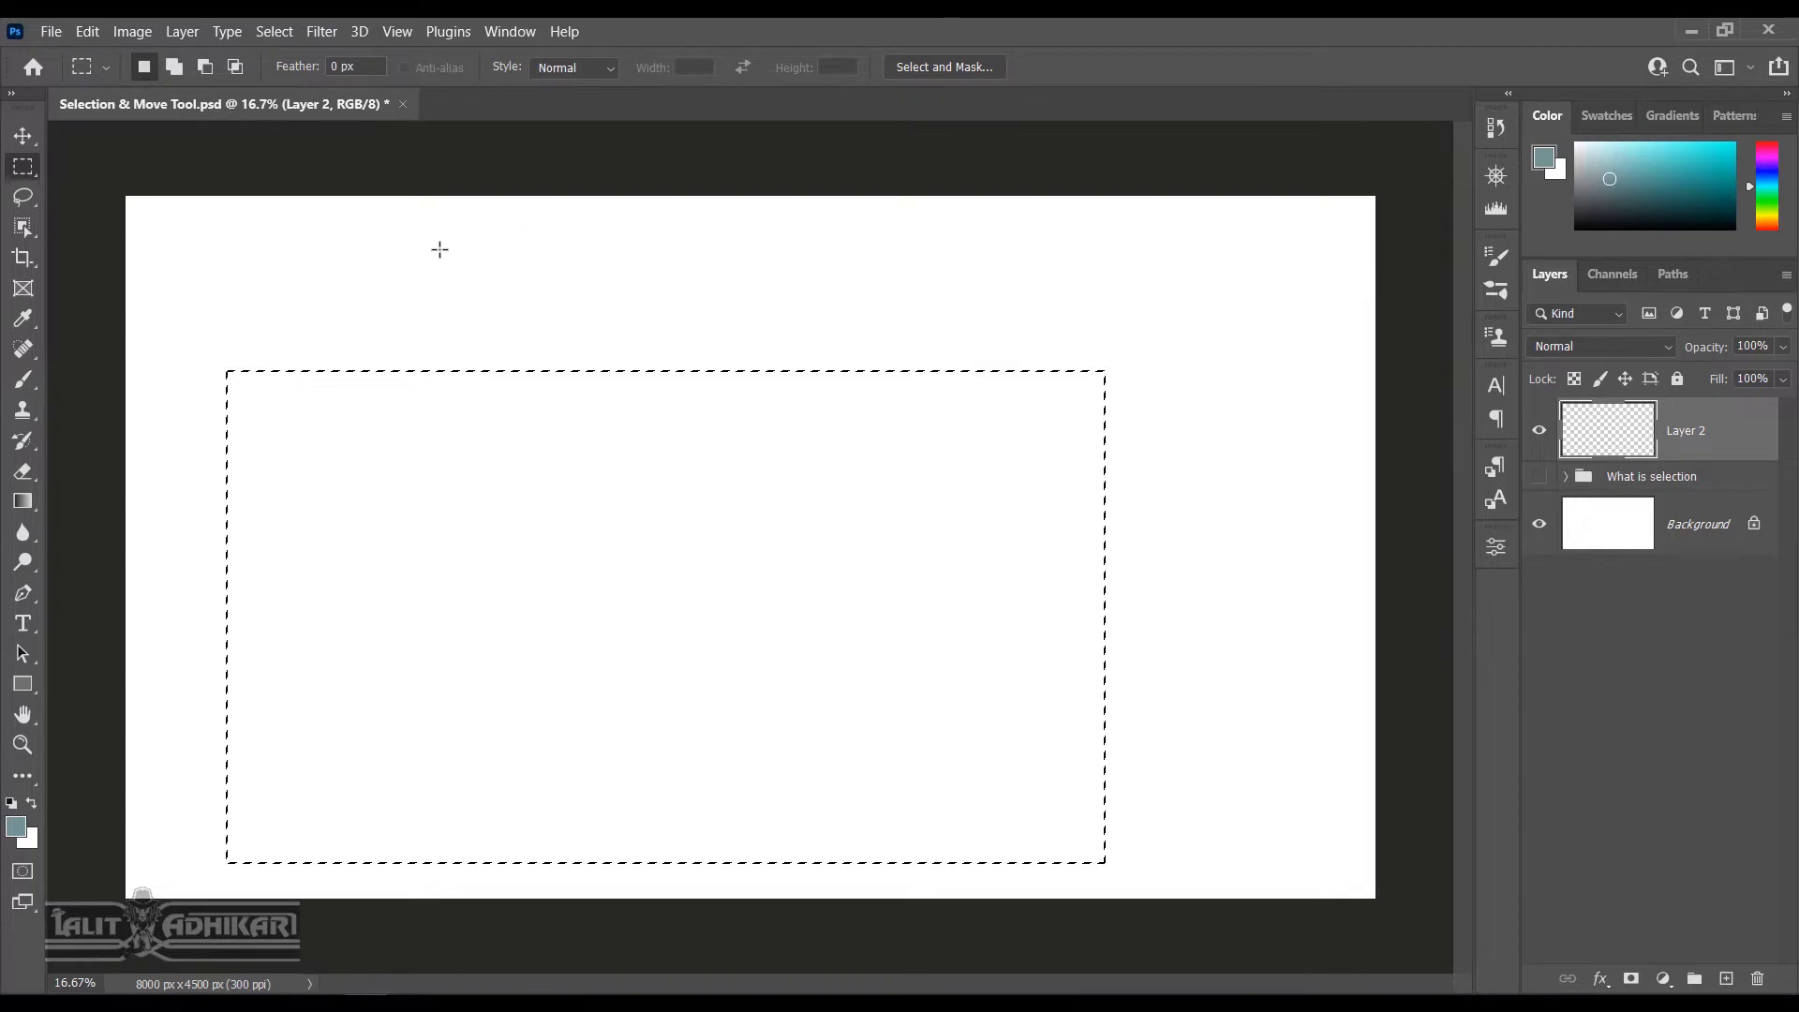
pyautogui.moveTo(372, 217); pyautogui.dragTo(1355, 352)
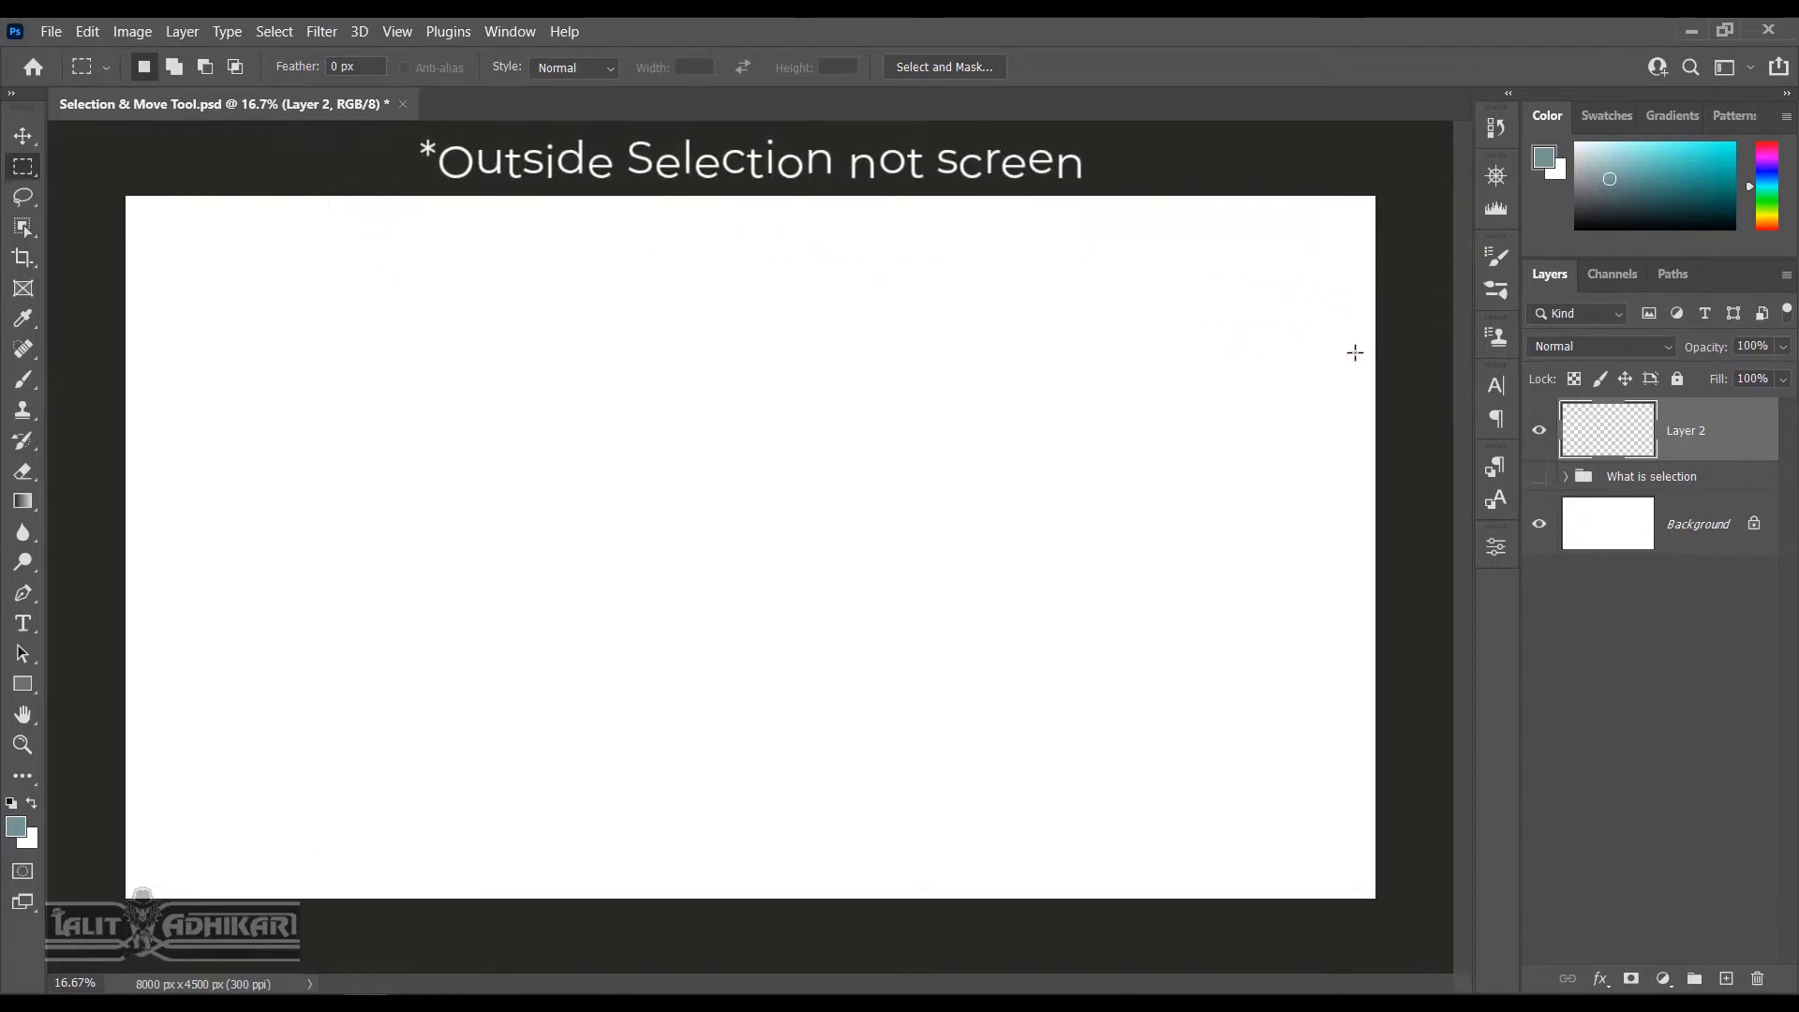
pyautogui.click(661, 430)
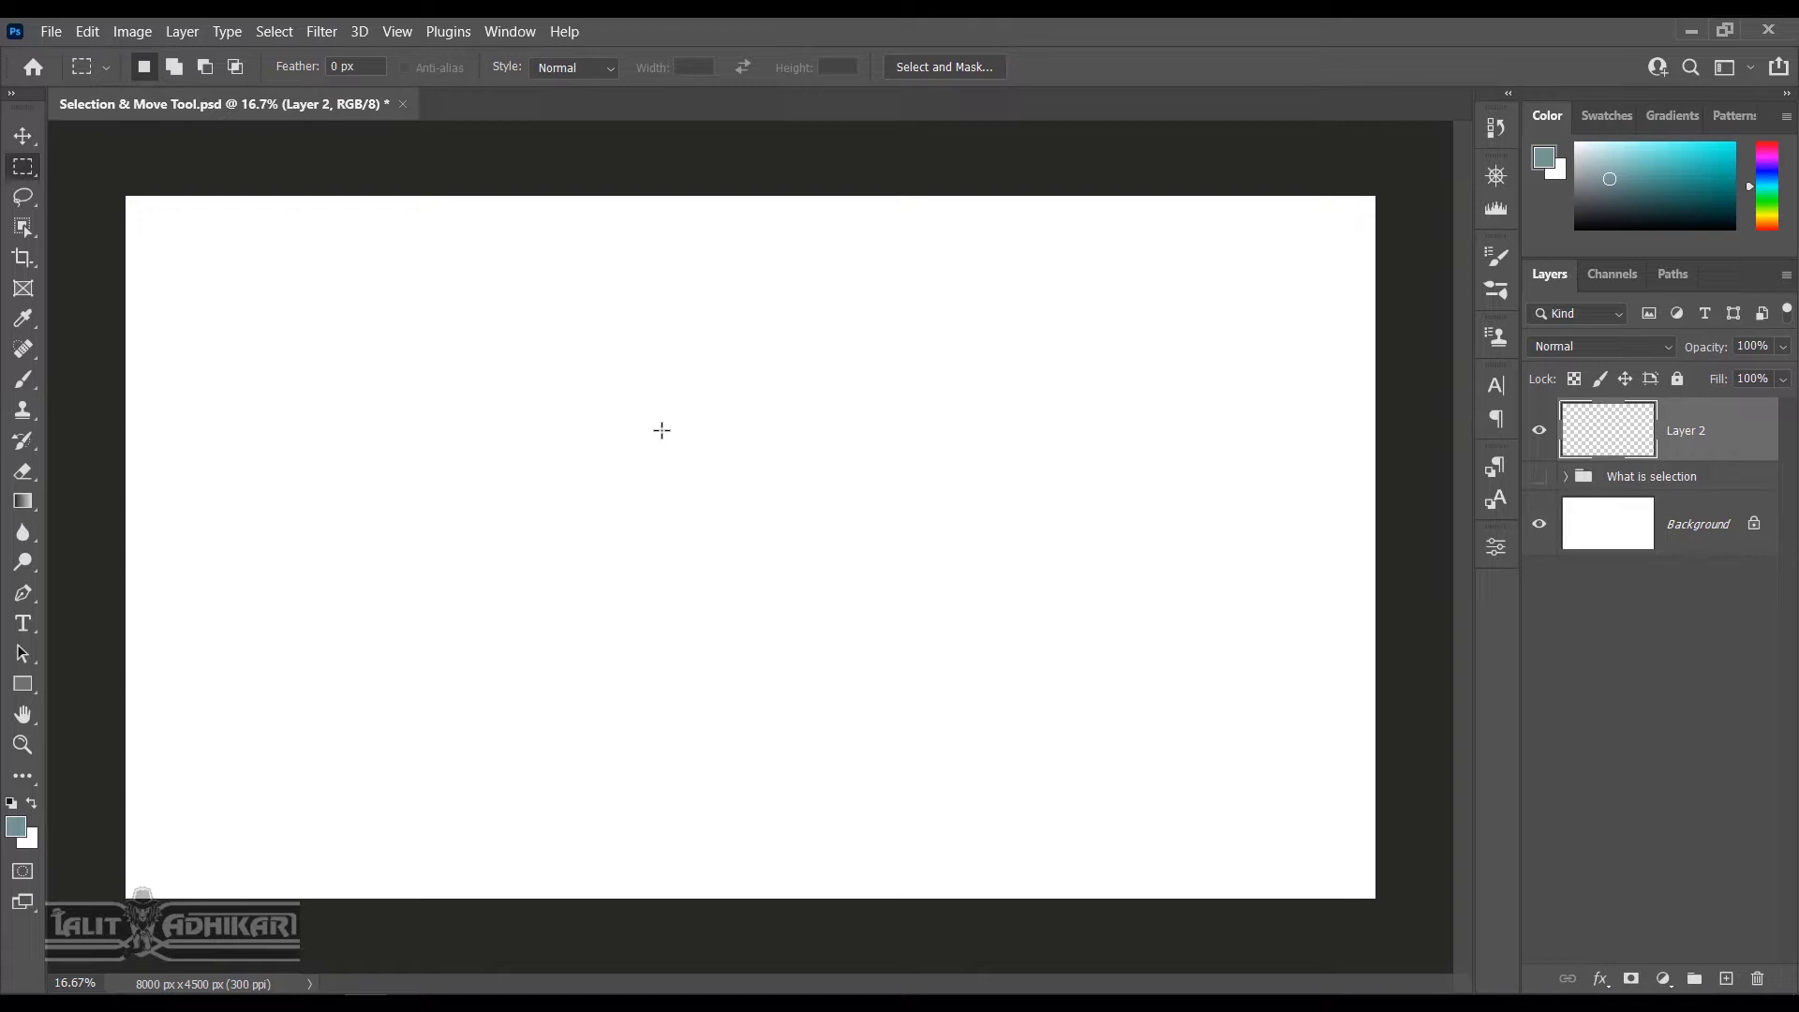
# Draw a wide rectangular marquee across the upper canvas and move only its outline down with the Lasso tool
pyautogui.moveTo(197, 243); pyautogui.dragTo(1292, 413)
pyautogui.click(23, 136)
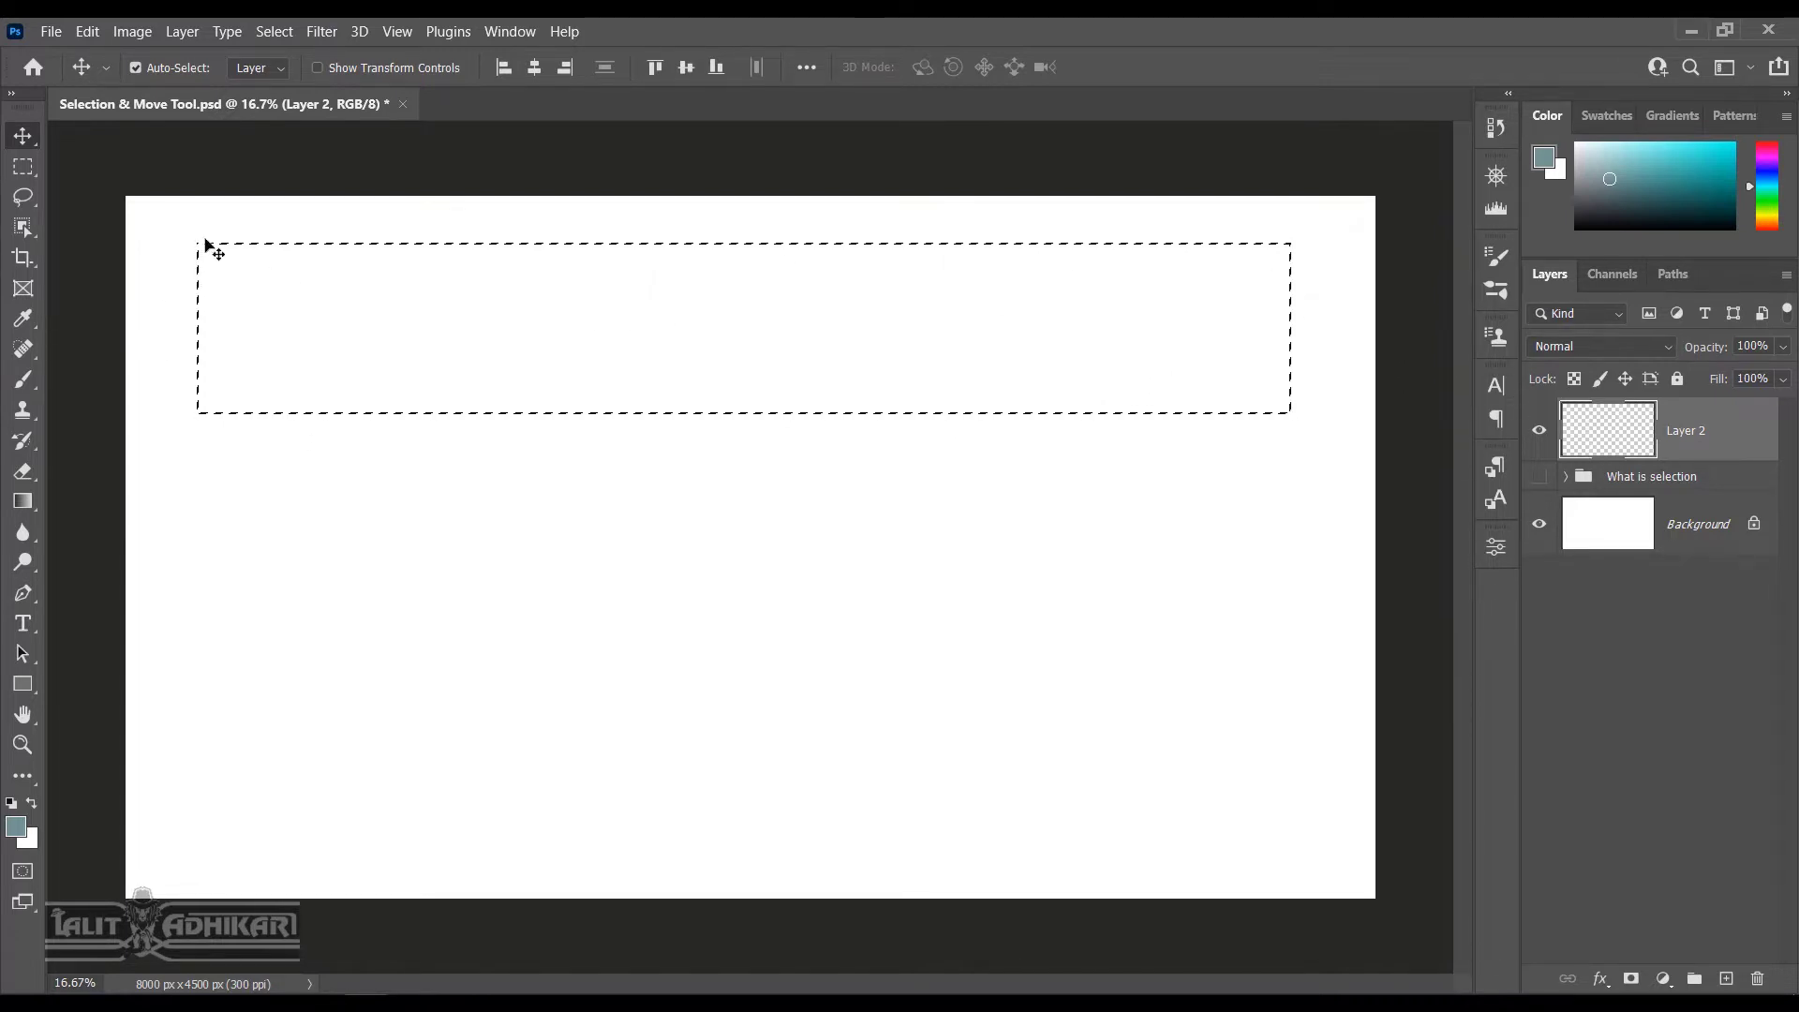
pyautogui.click(22, 169)
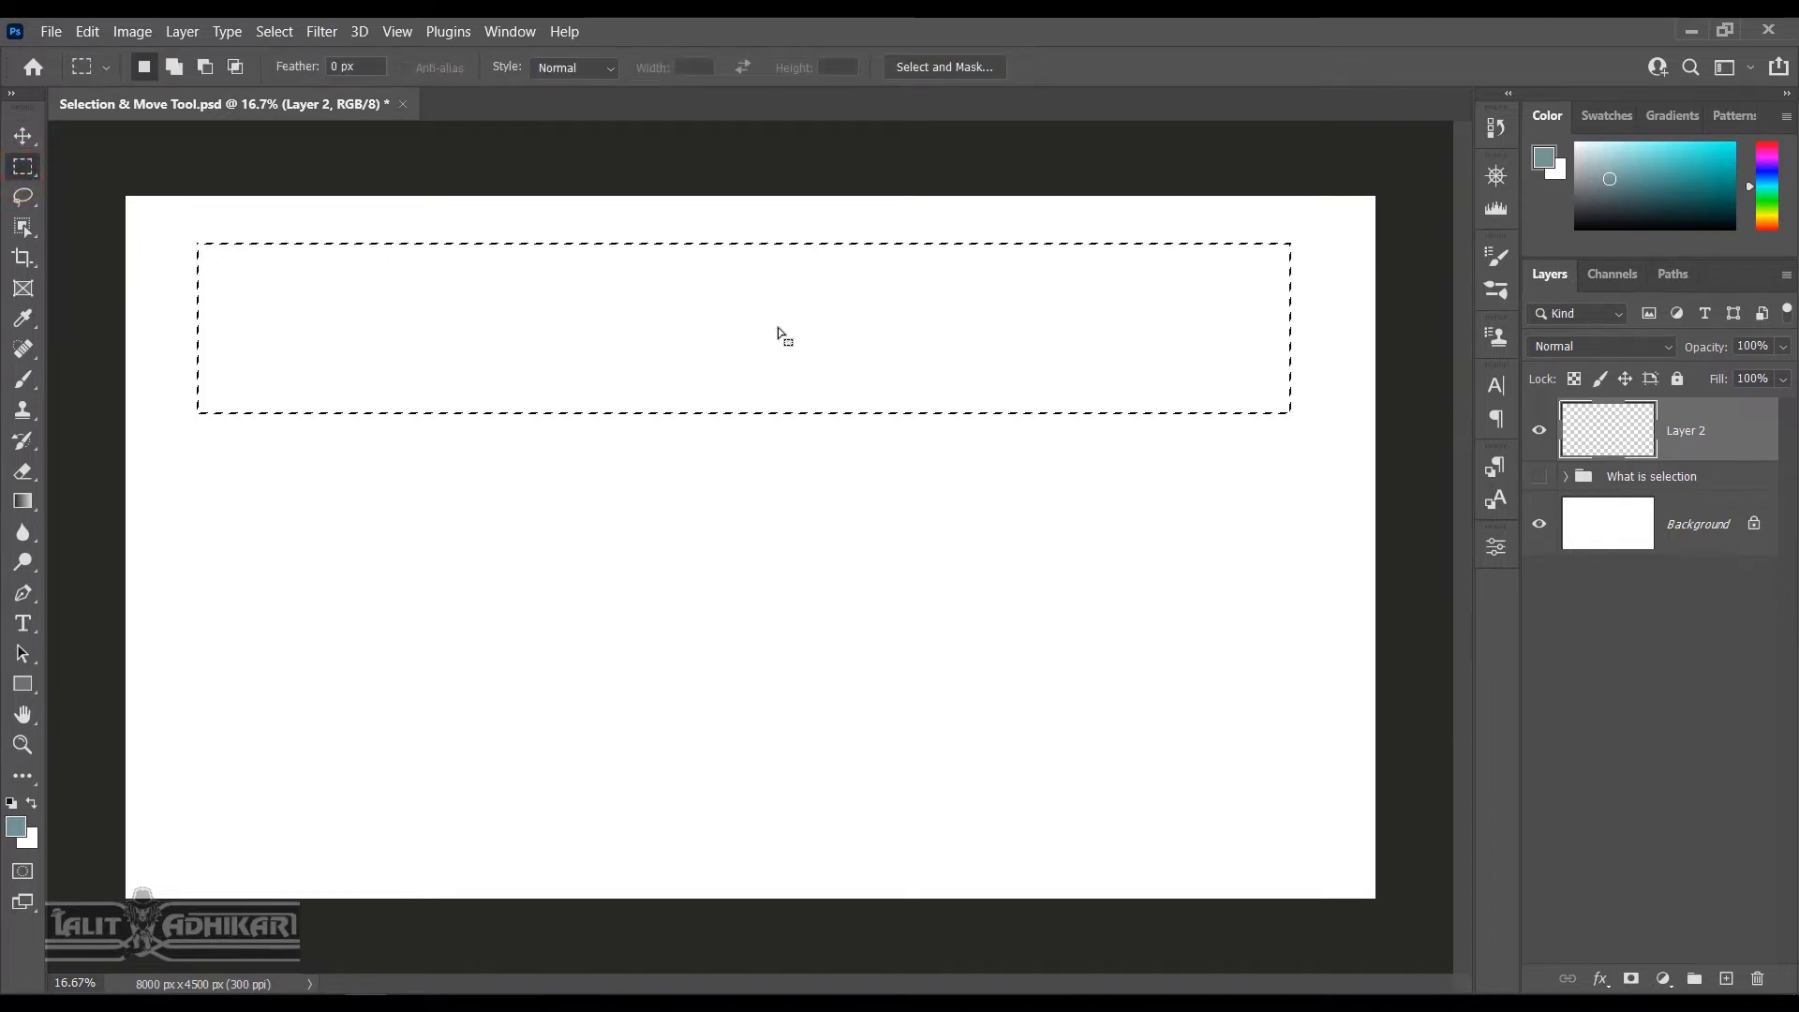
pyautogui.click(22, 197)
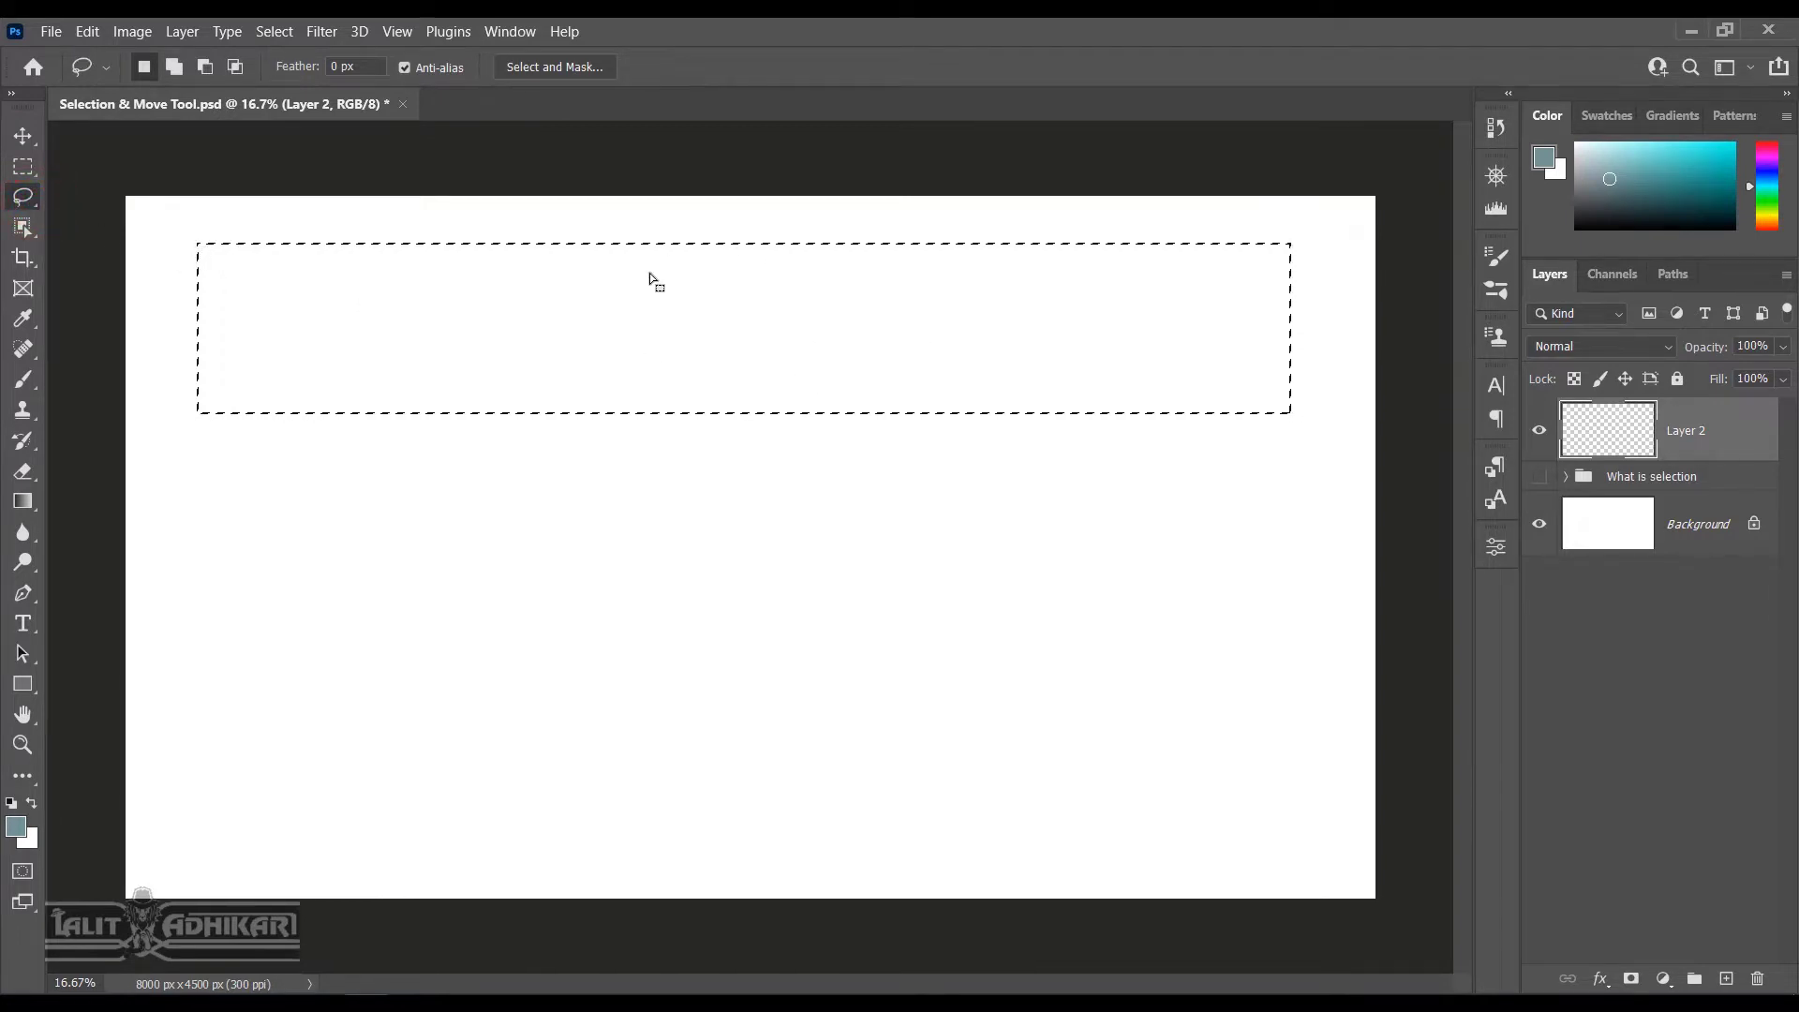
pyautogui.click(690, 309)
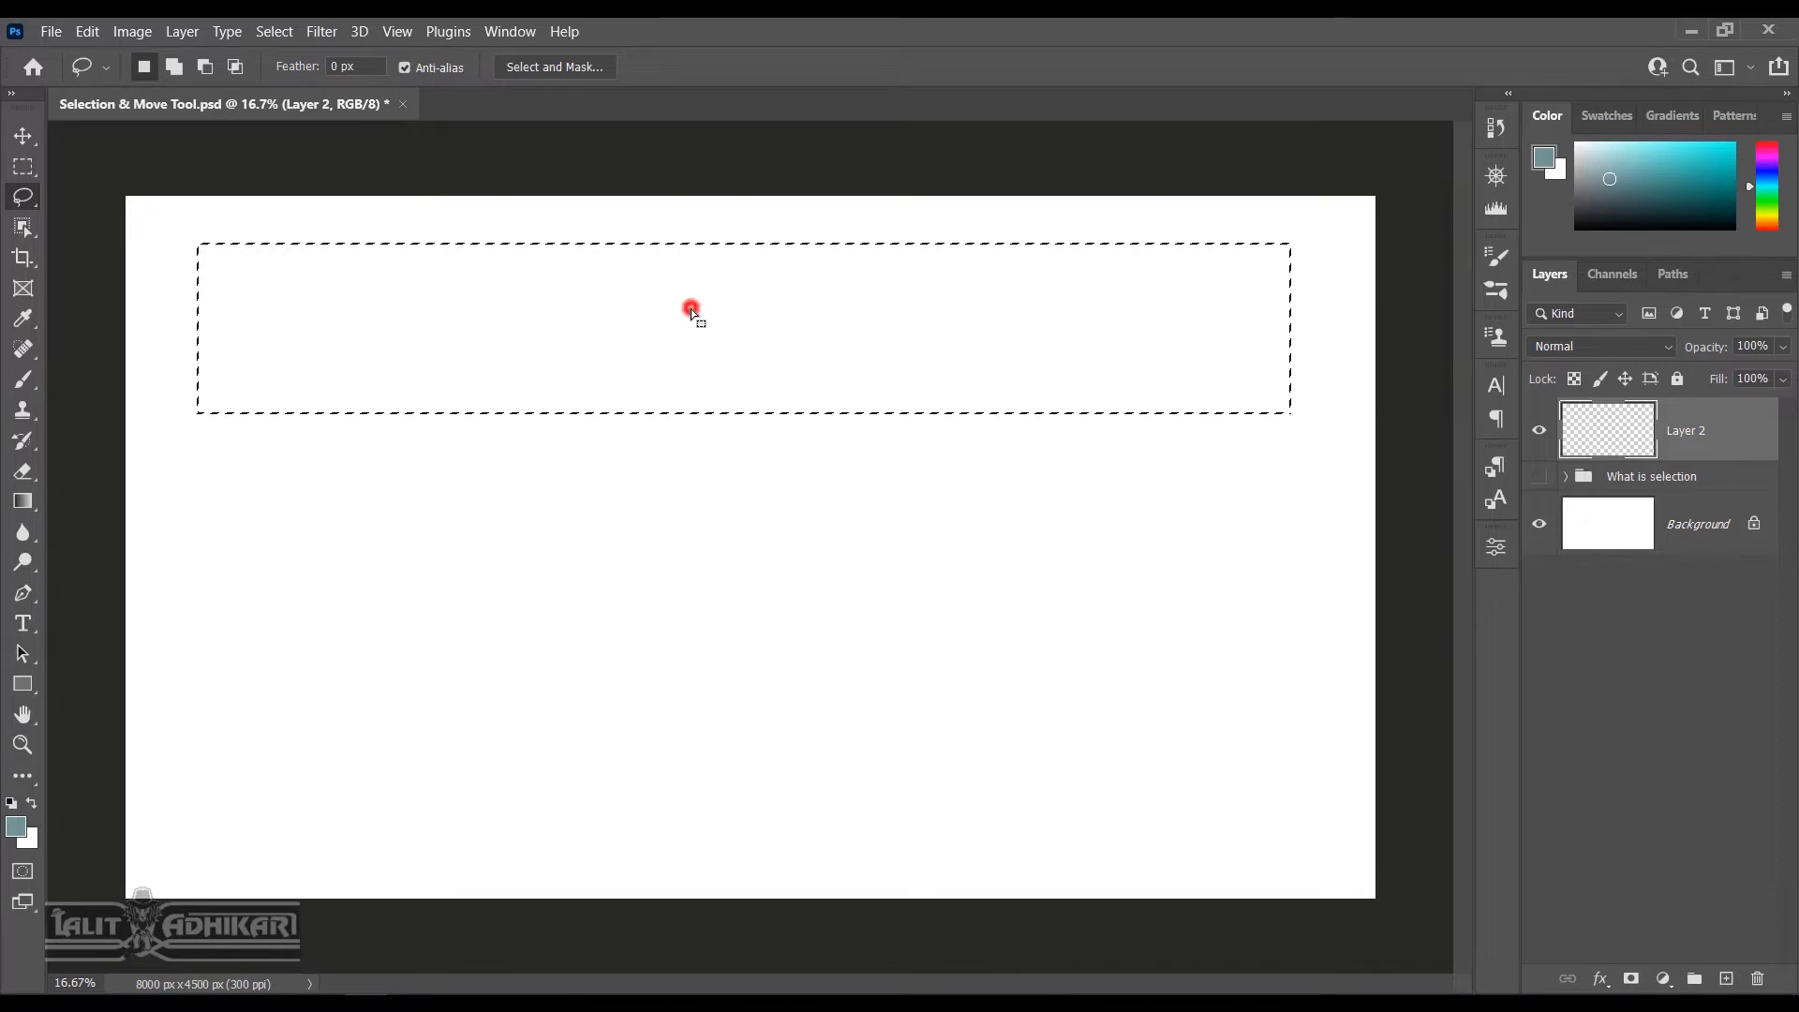
pyautogui.moveTo(691, 310); pyautogui.dragTo(691, 763)
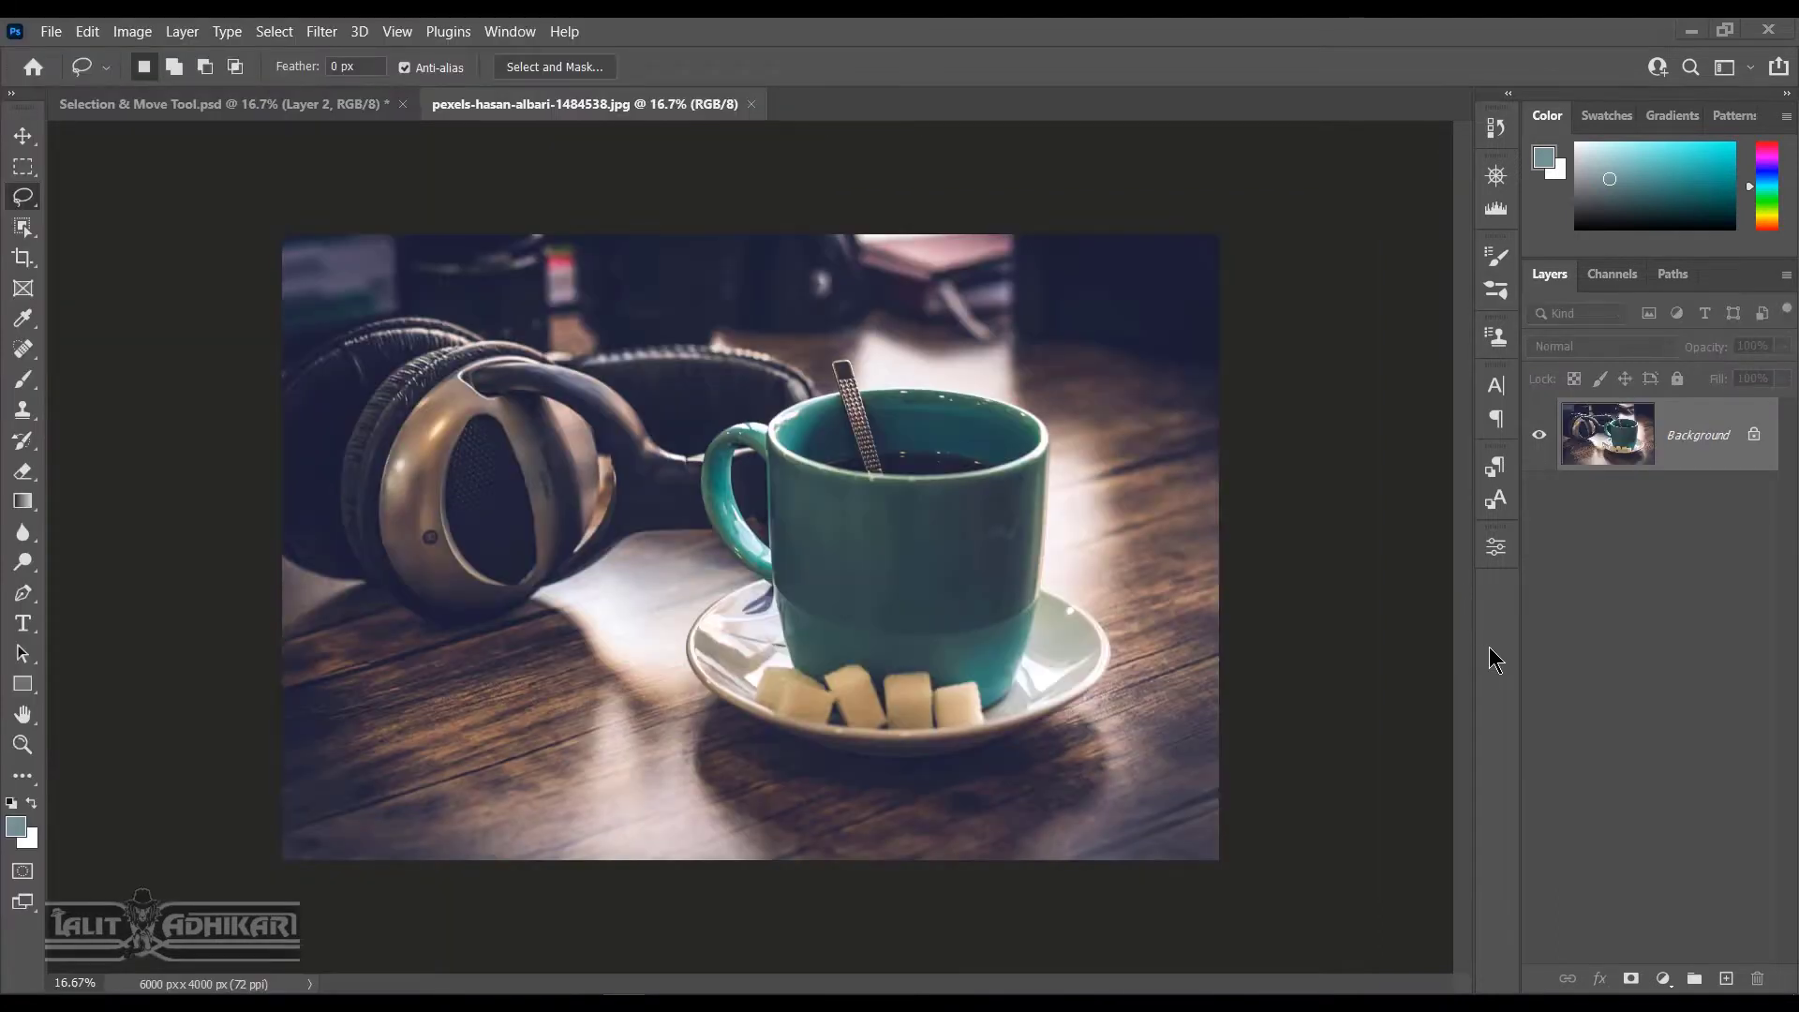
# In the coffee cup photo, select the cup and saucer with a rectangular marquee and move the selected pixels toward the headphones
pyautogui.click(1488, 647)
pyautogui.click(23, 167)
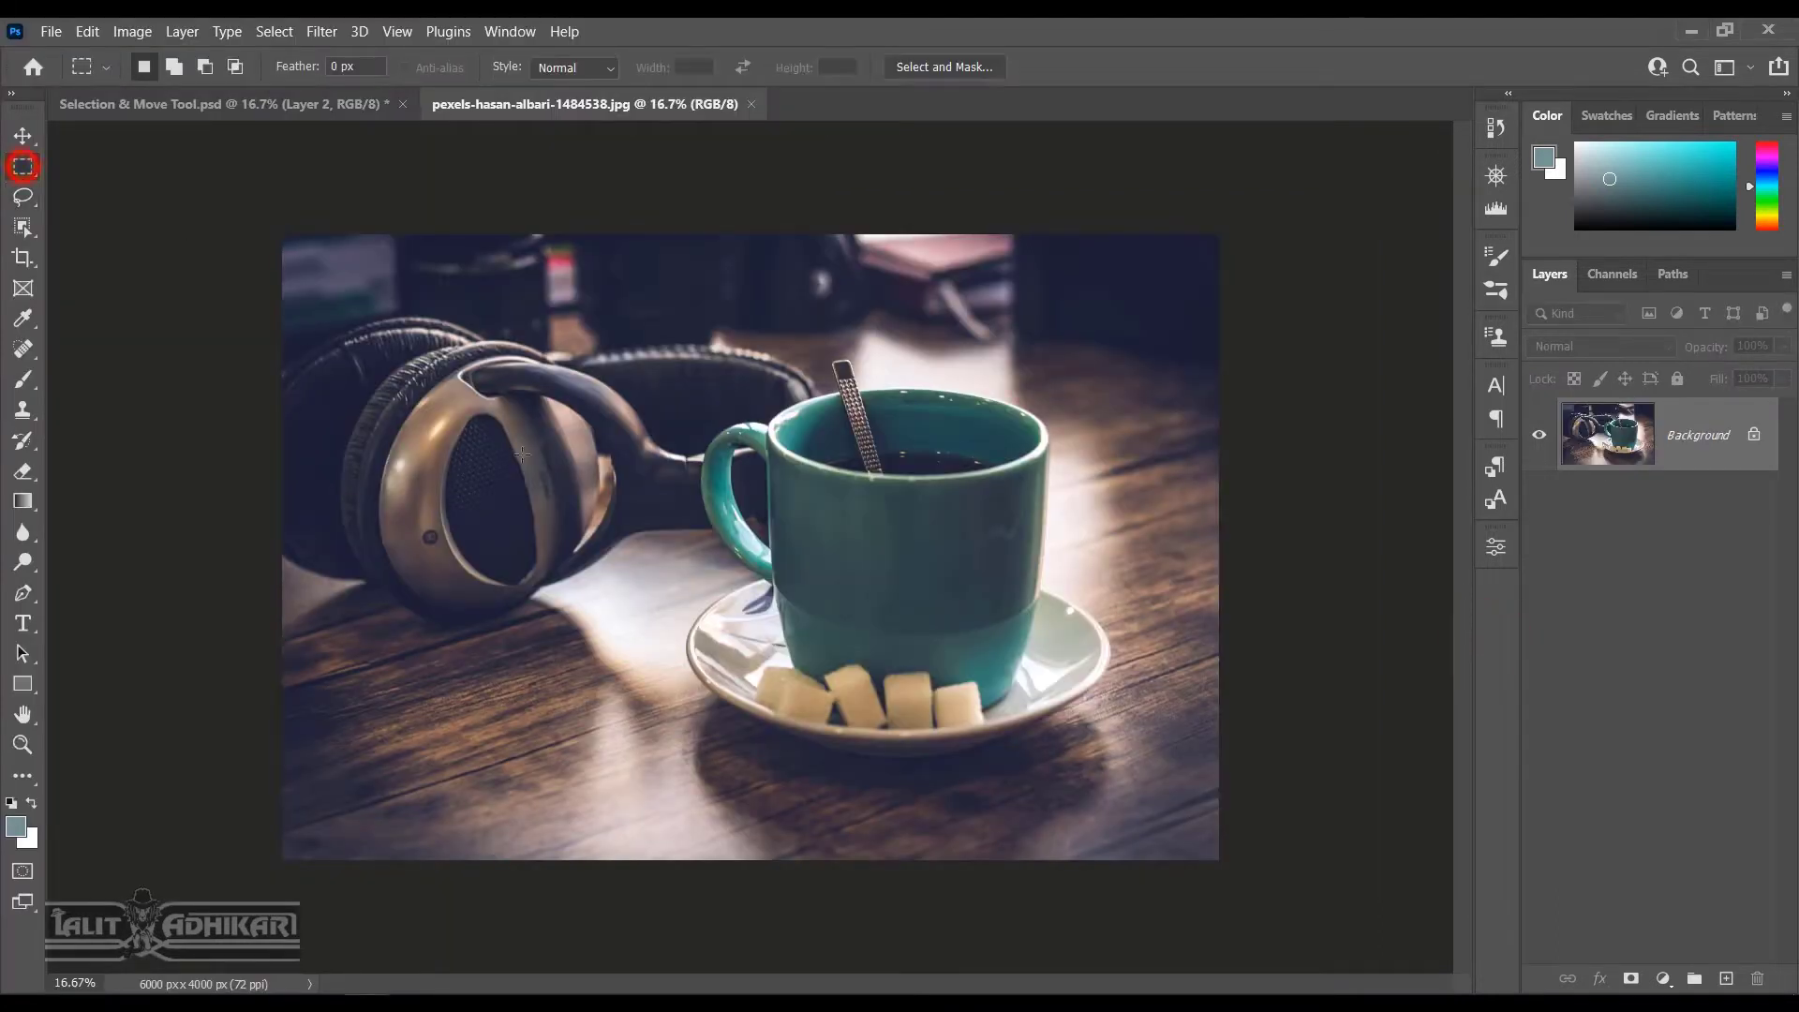
pyautogui.moveTo(669, 380); pyautogui.dragTo(1130, 769)
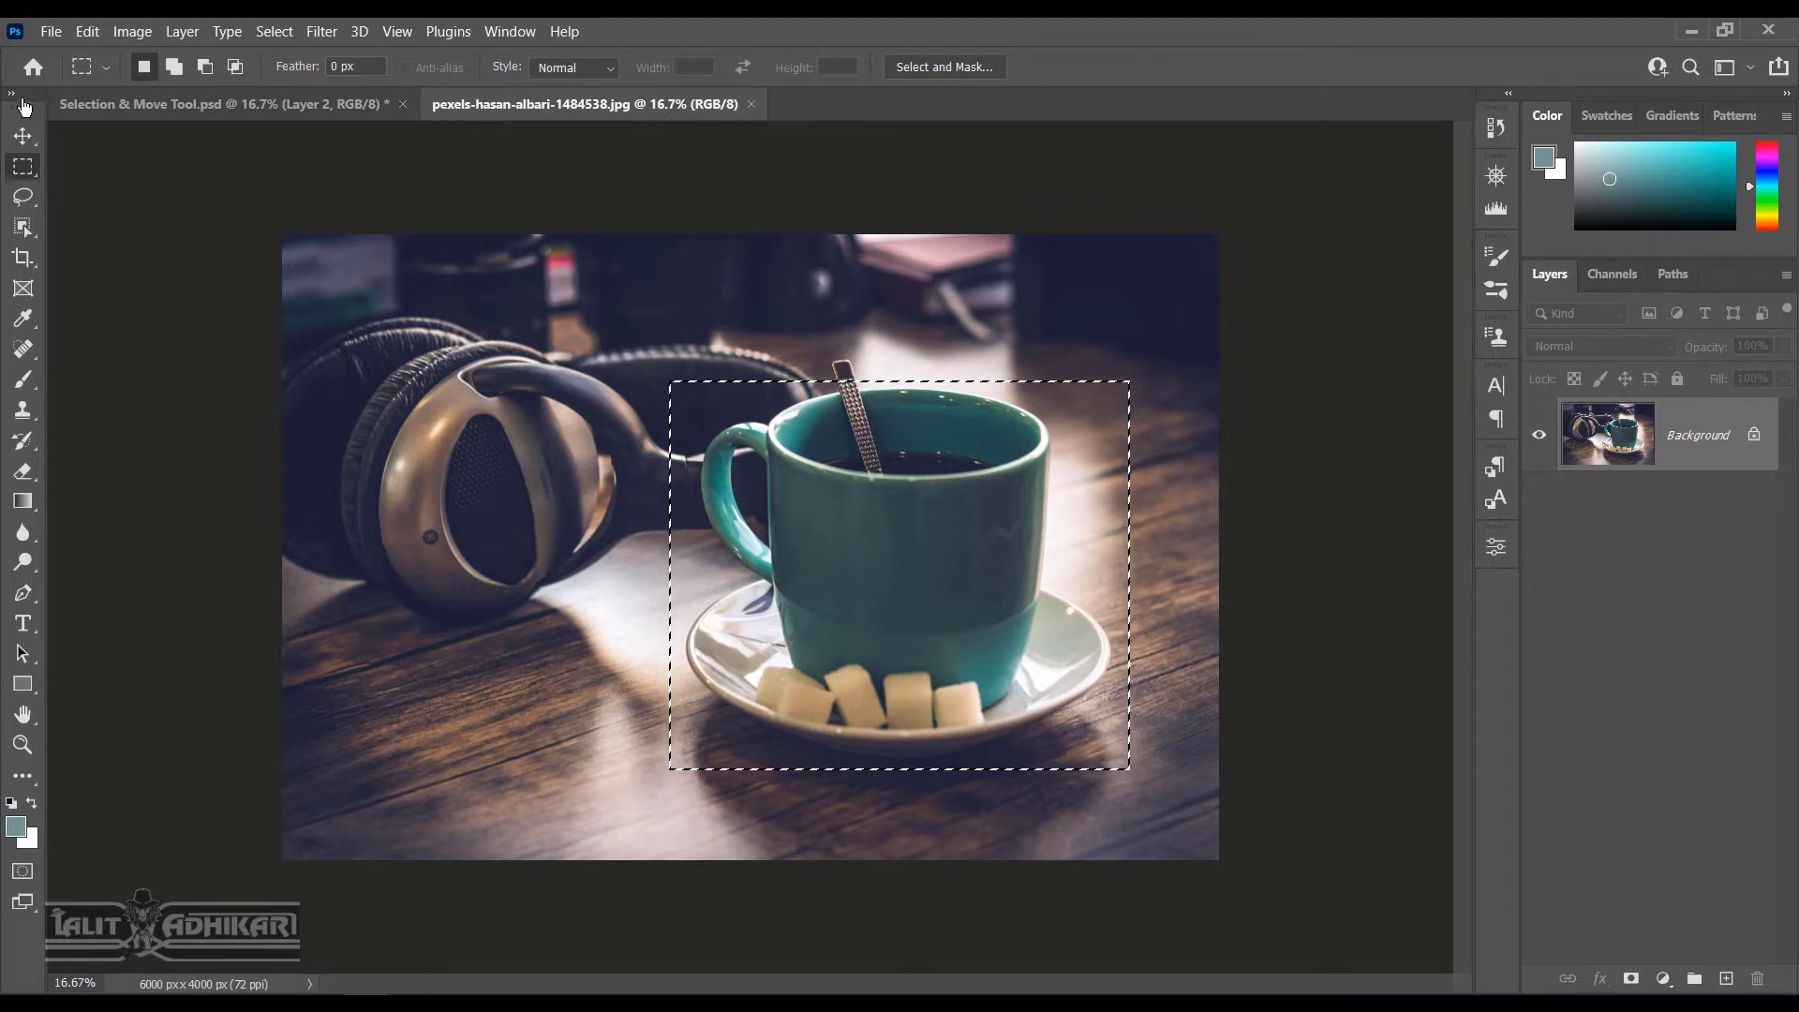
pyautogui.click(24, 138)
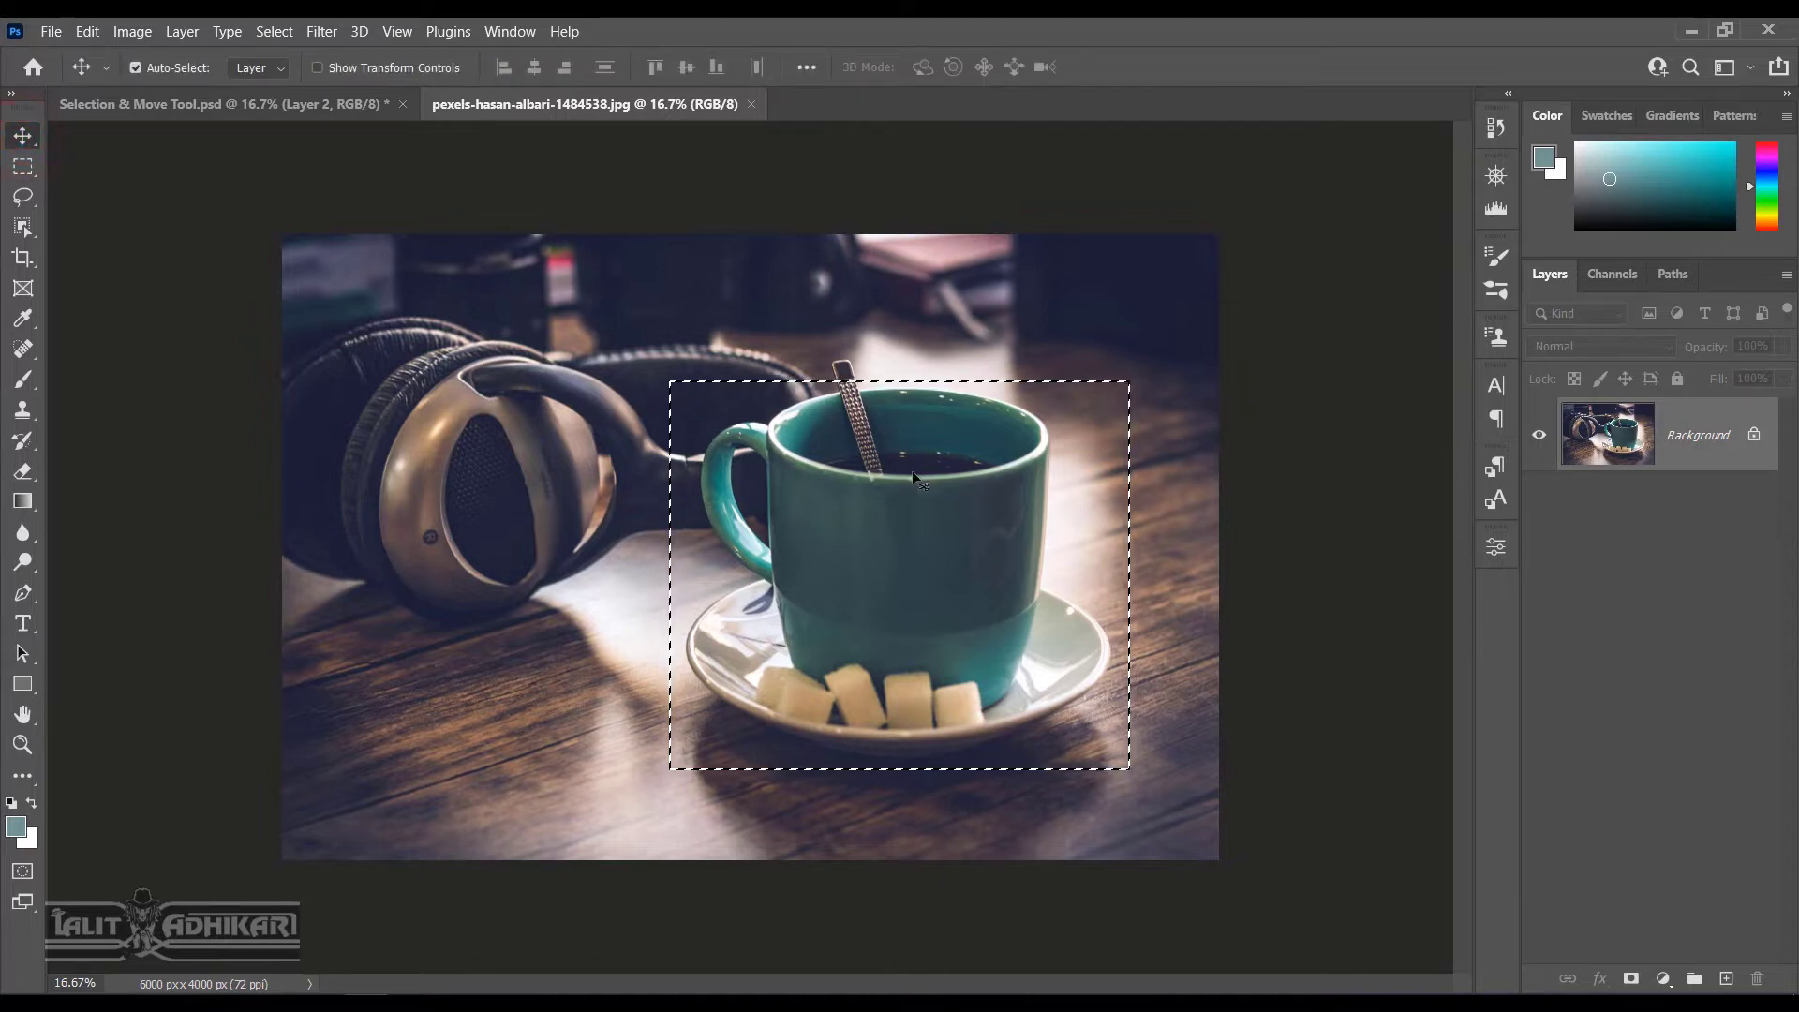
pyautogui.moveTo(939, 493); pyautogui.dragTo(574, 557)
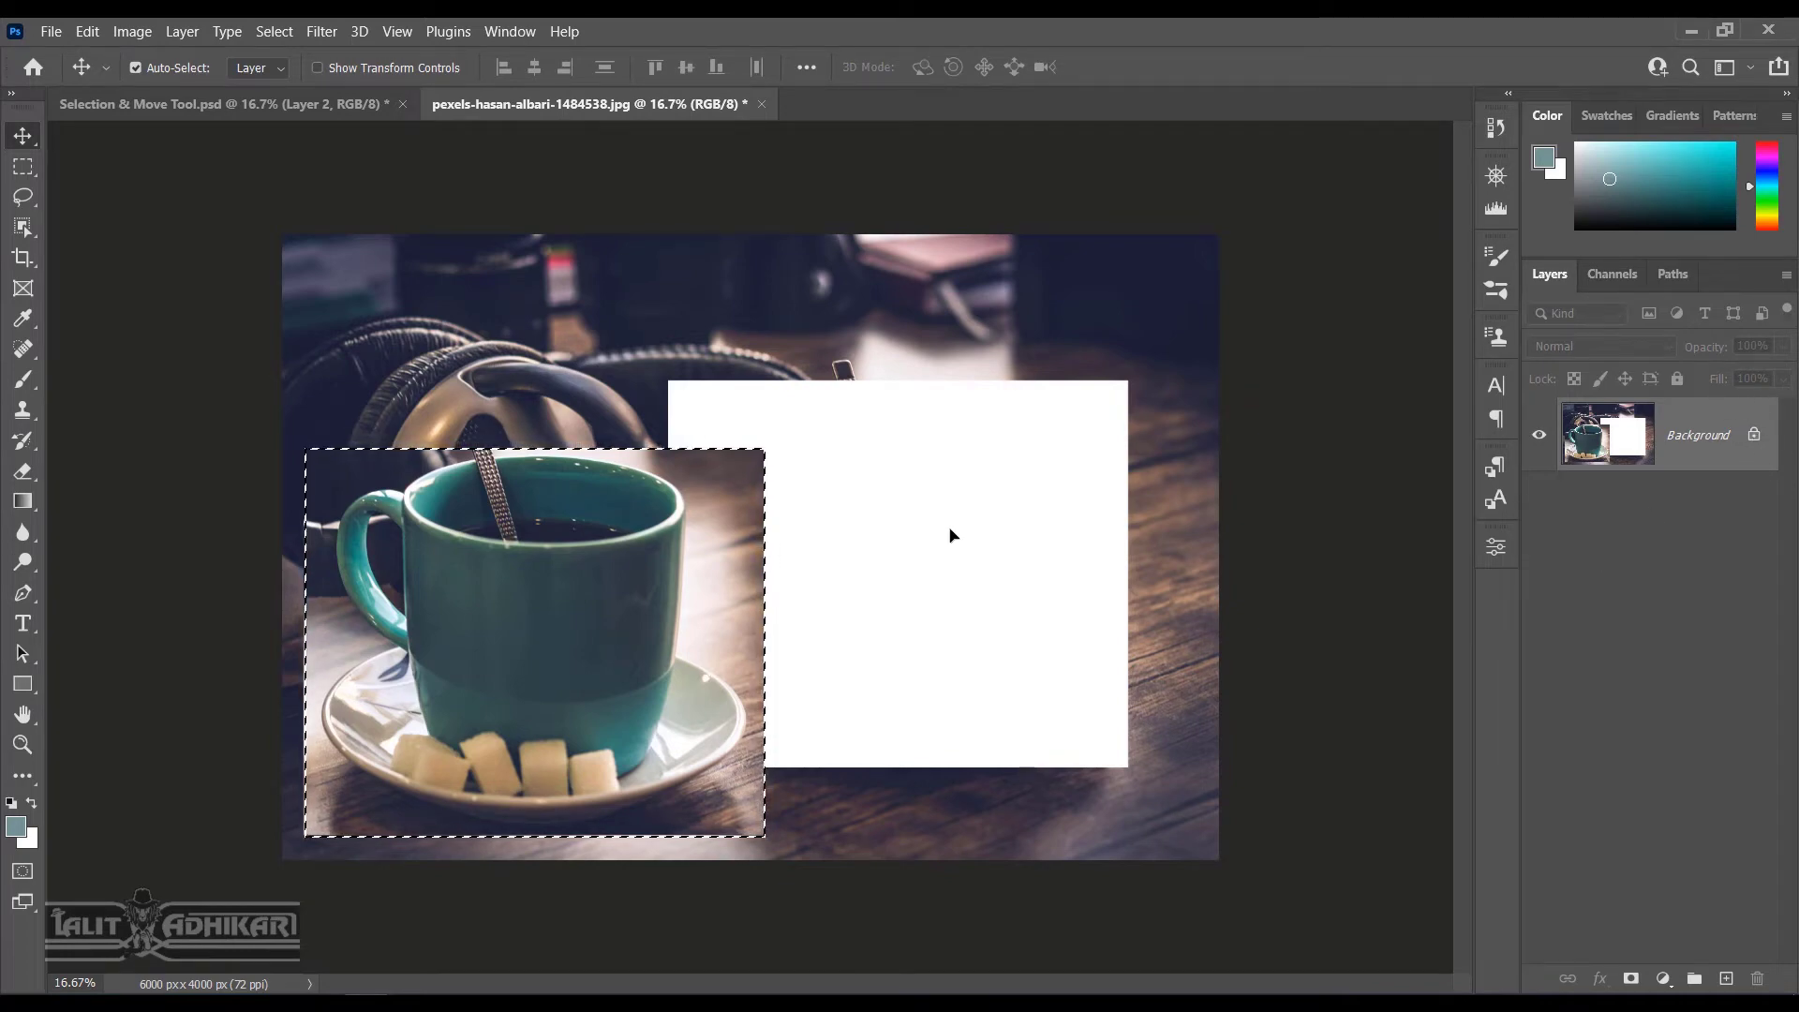
# Undo the move of the cup area and clear the selection
pyautogui.press('ctrl')
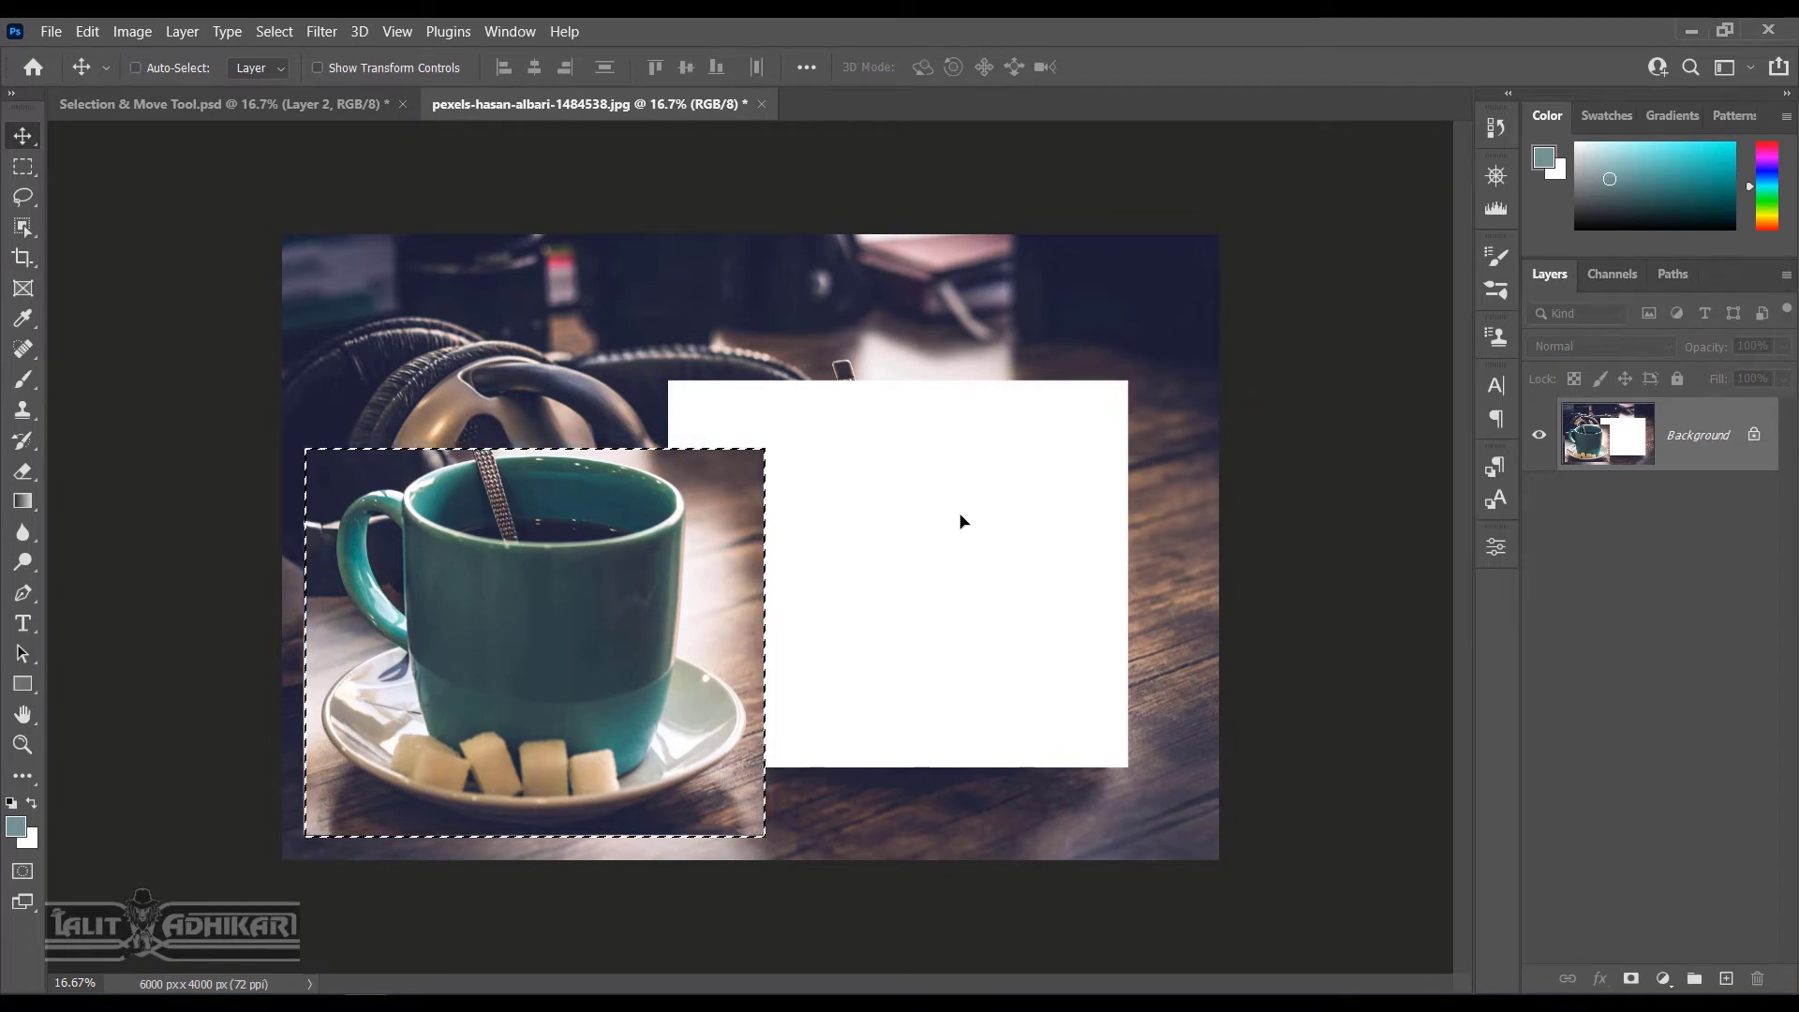
pyautogui.hotkey('ctrl', 'z')
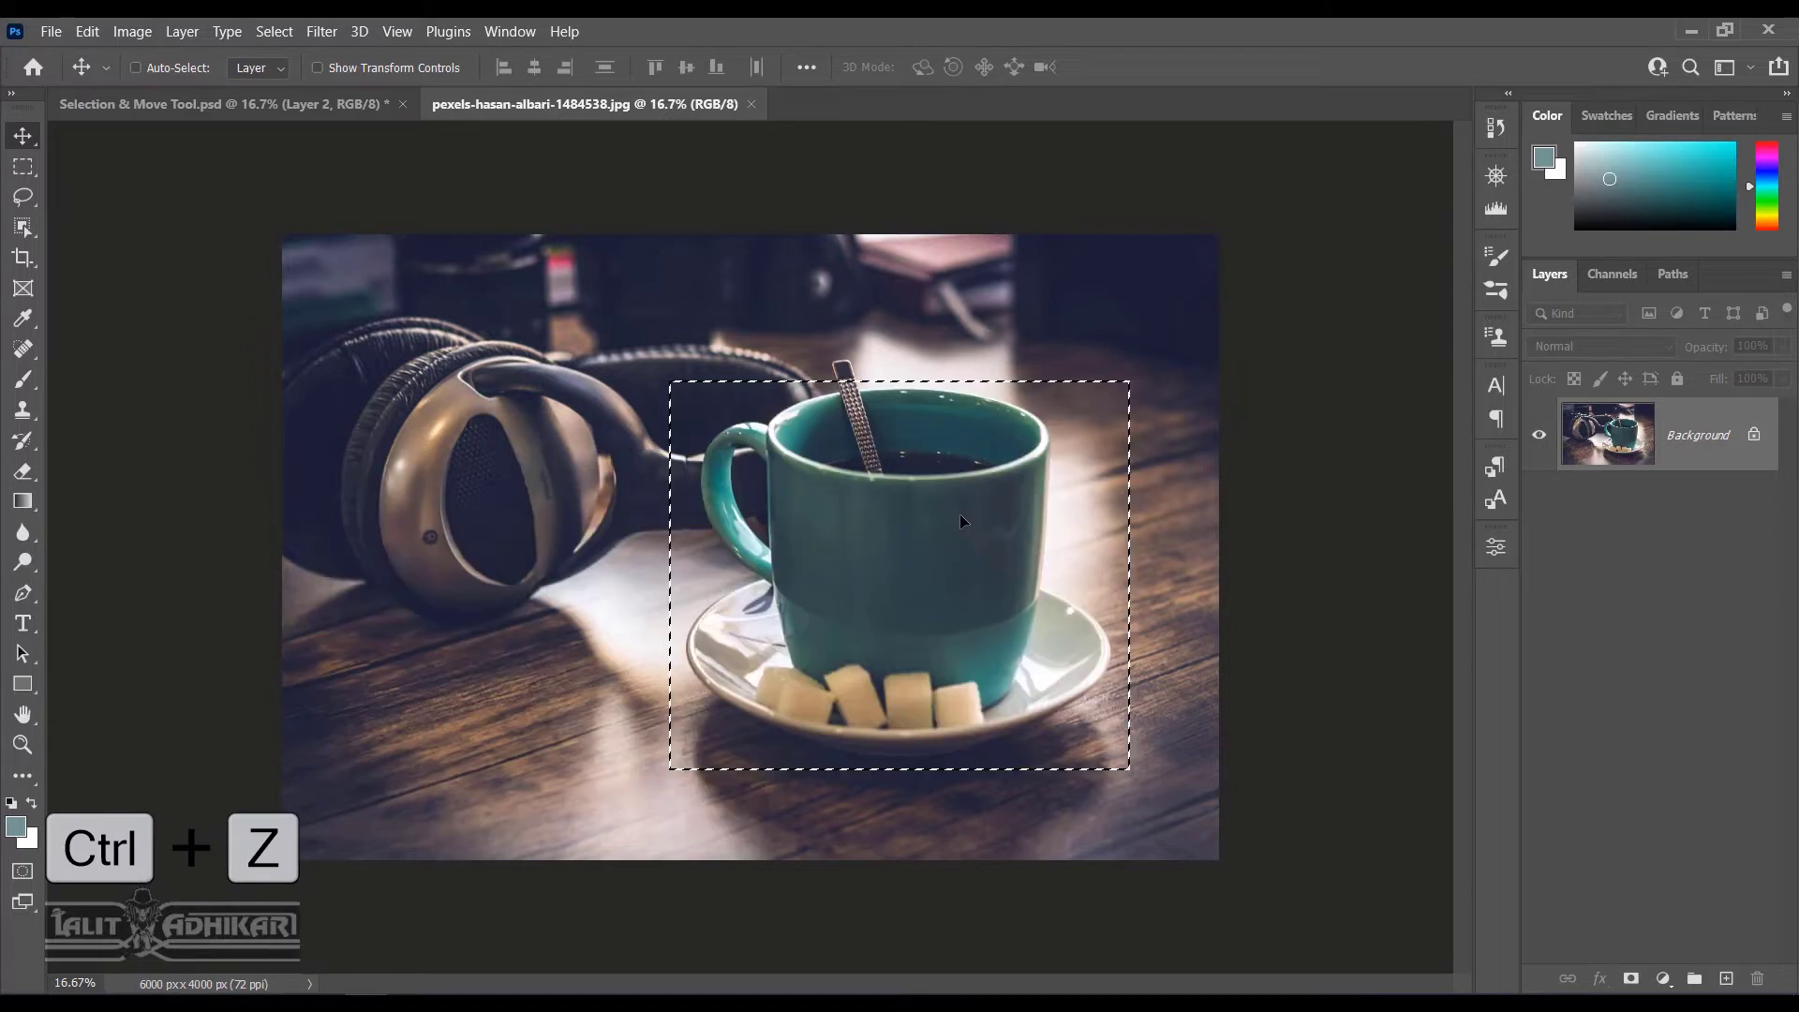
pyautogui.hotkey('ctrl', 'd')
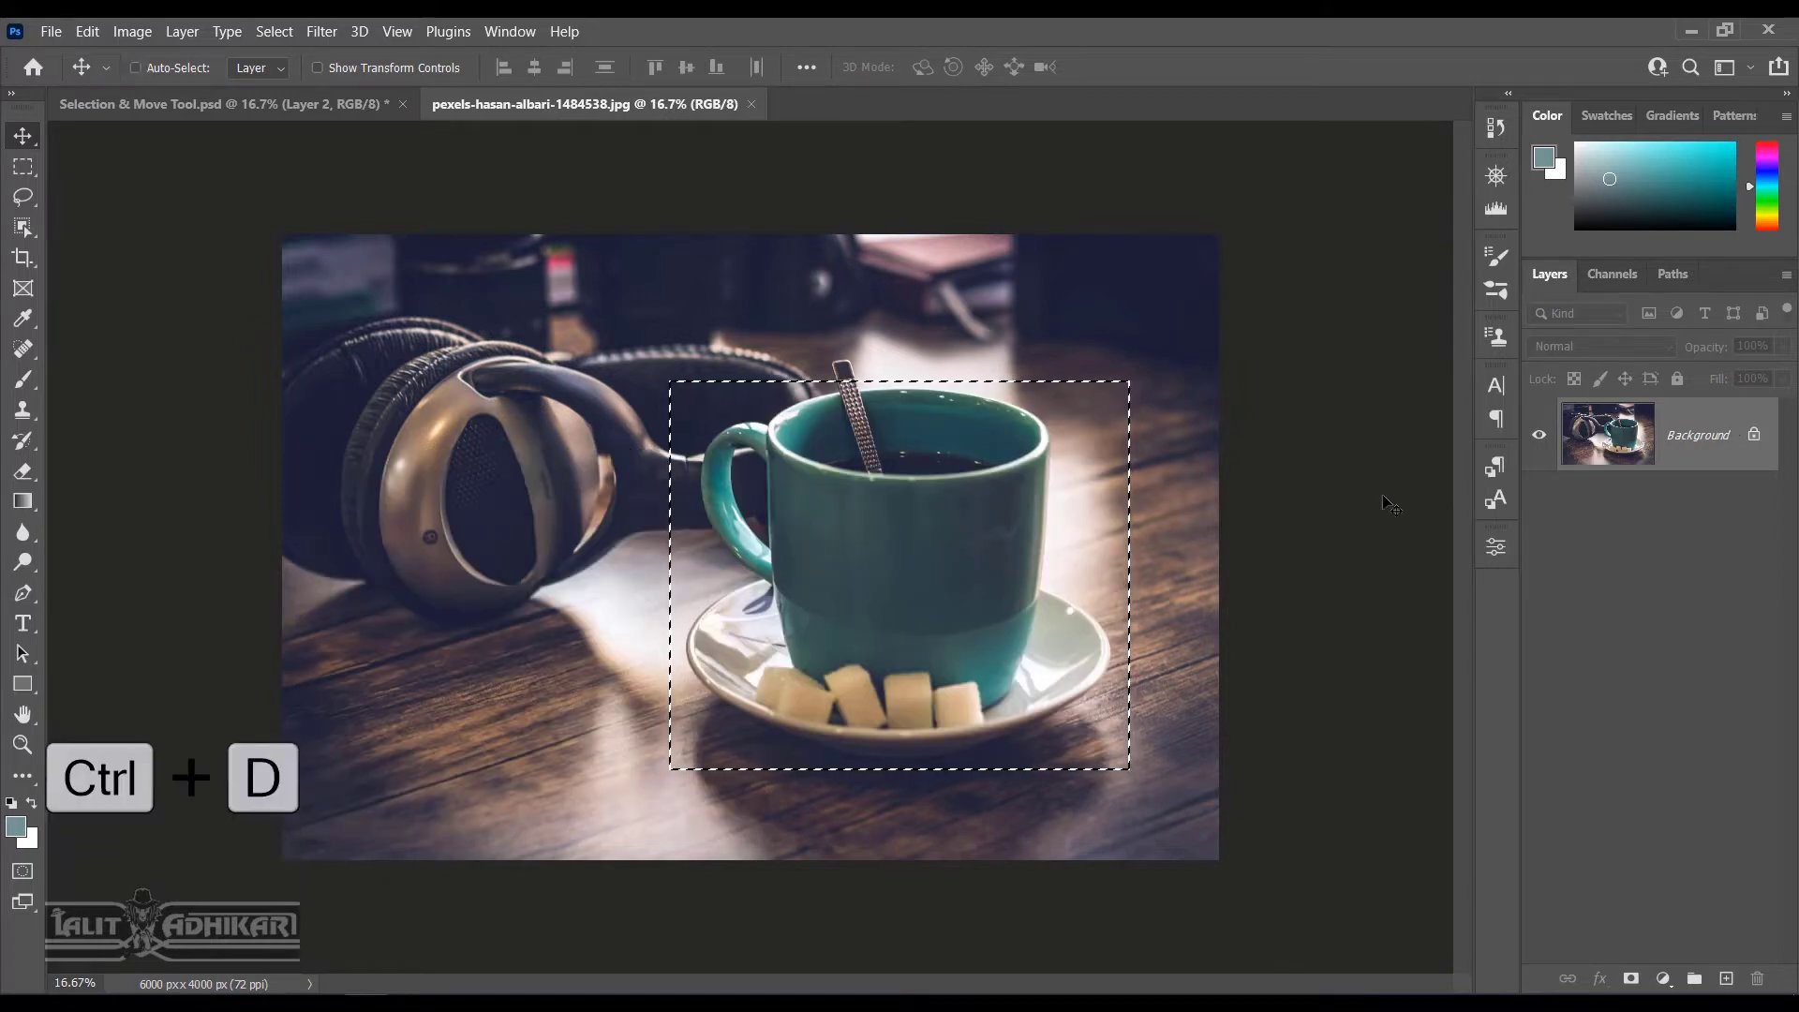
pyautogui.click(1172, 385)
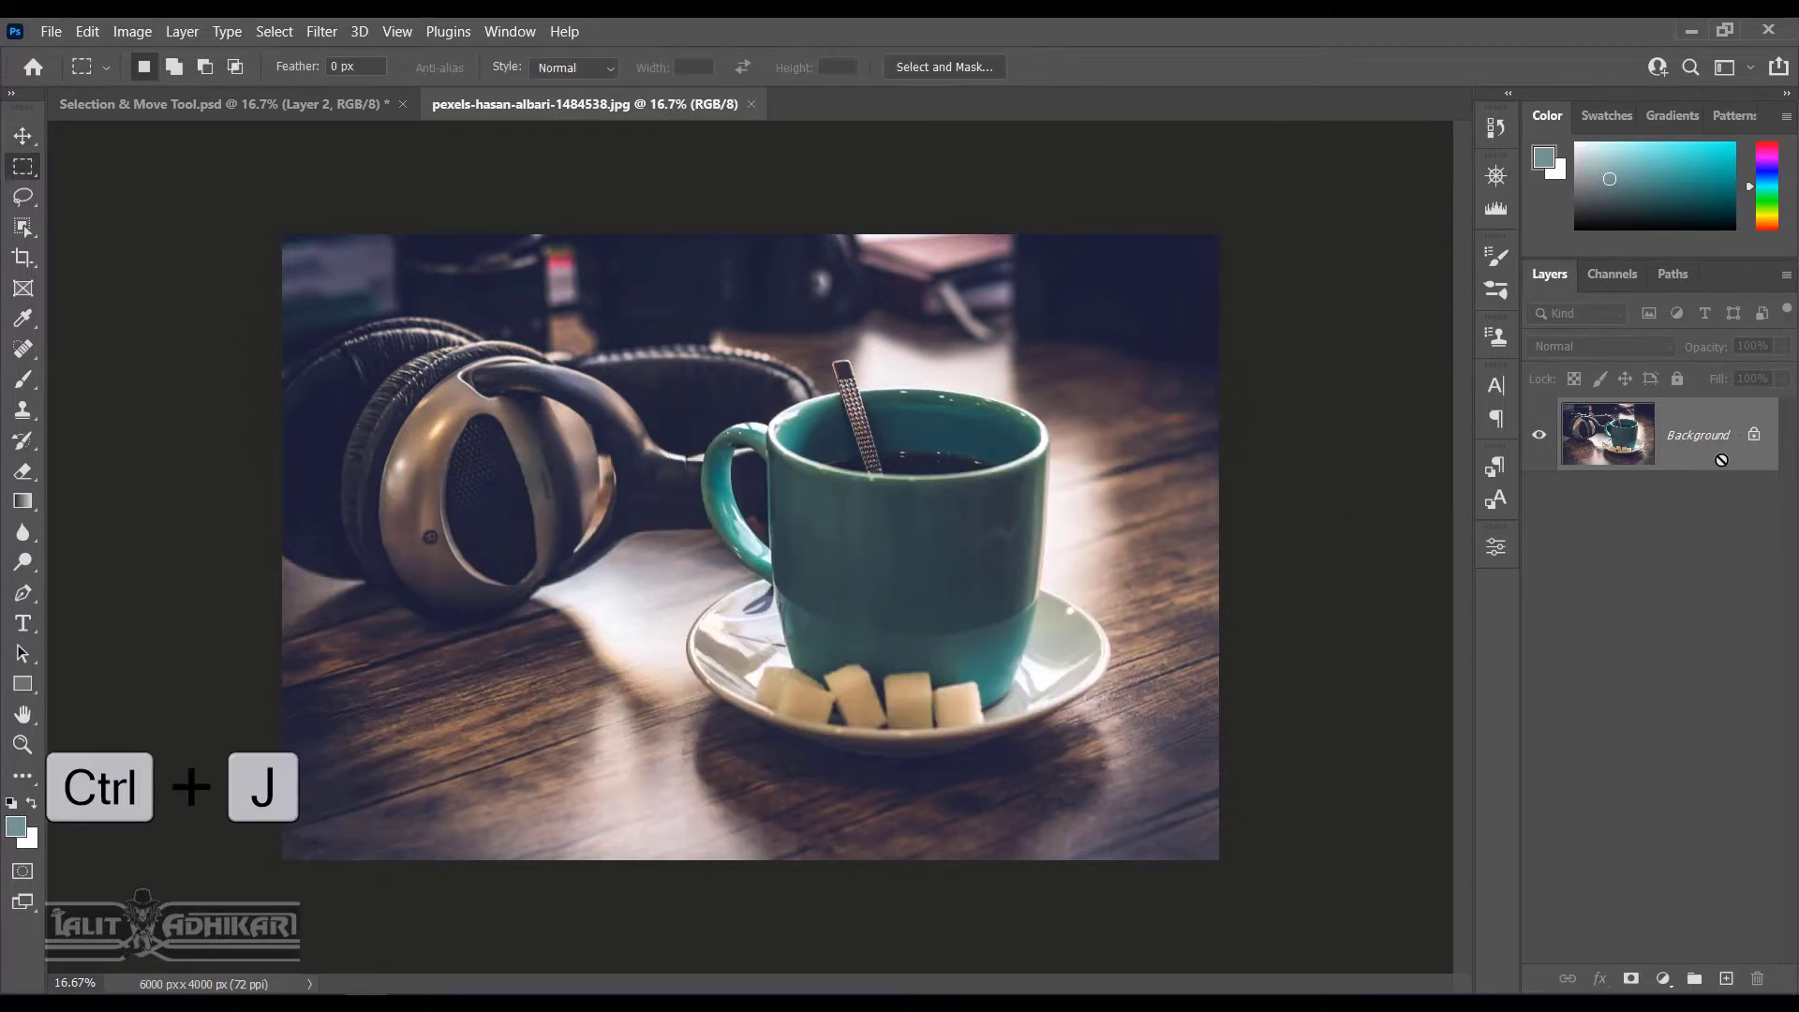
# On a duplicate of the Background layer, marquee the cup and saucer, move them over the headphones, and show the original Background layer
pyautogui.hotkey('ctrl', 'j')
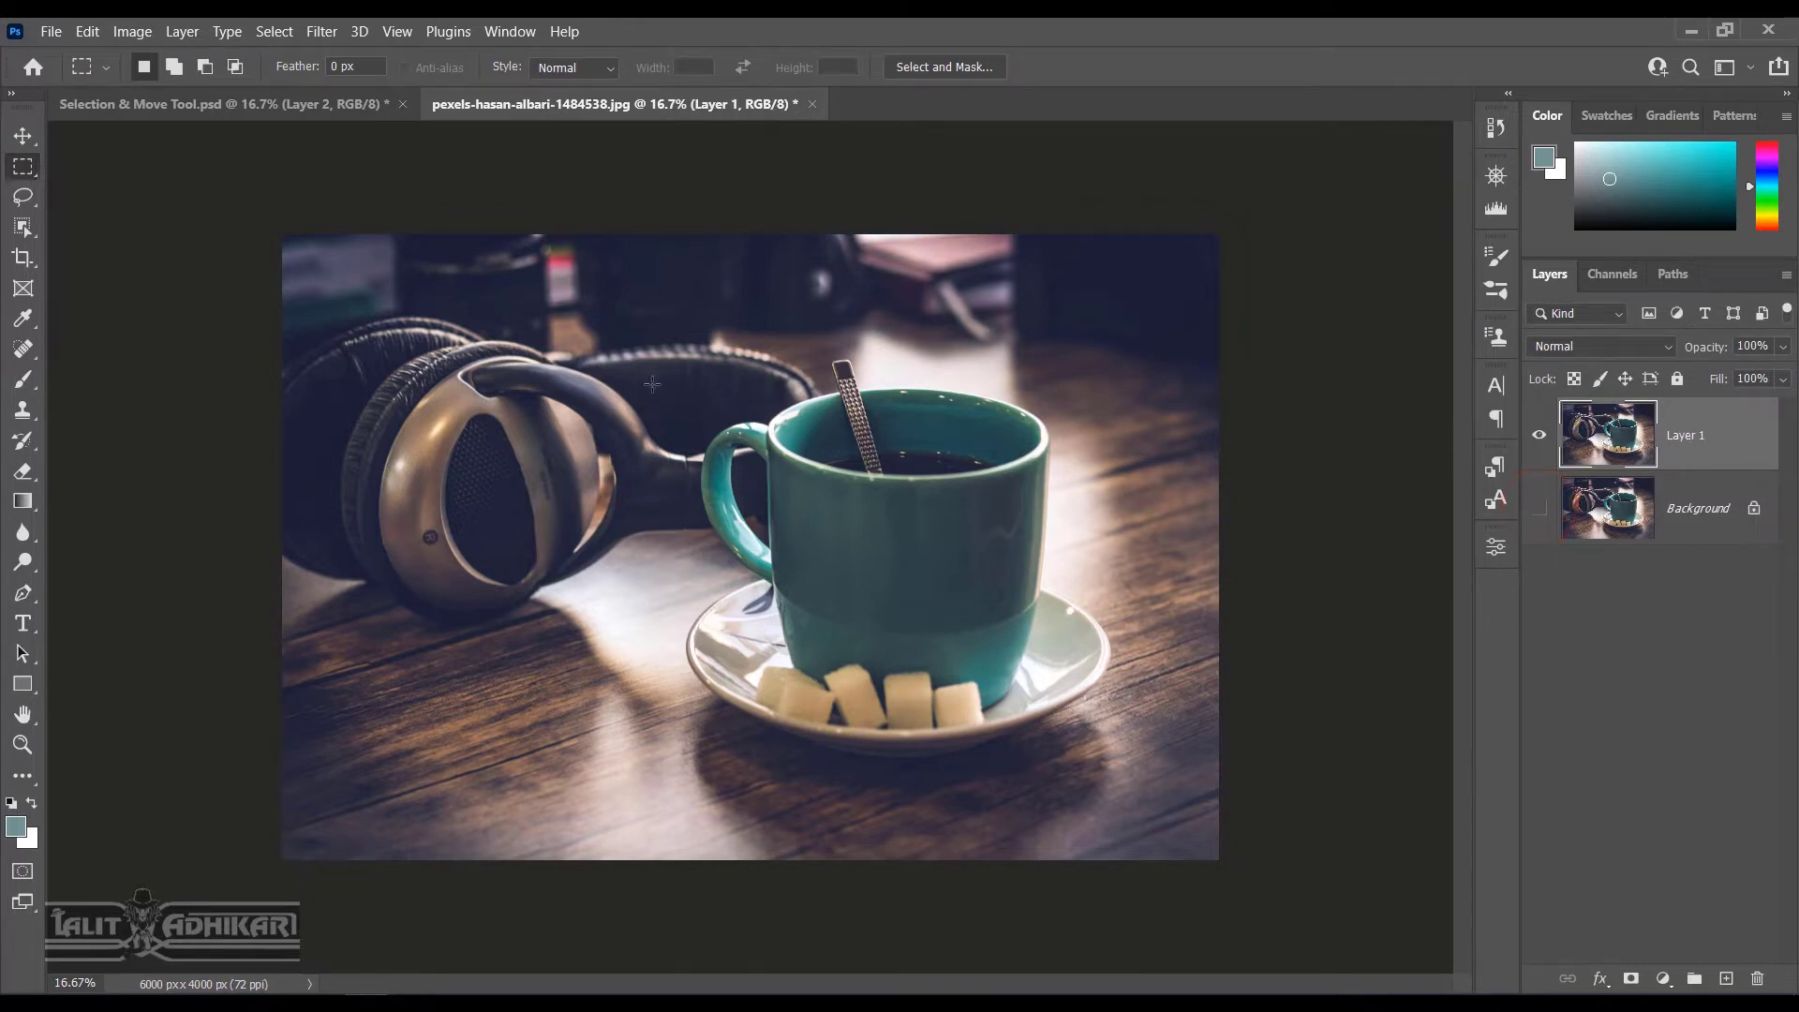
pyautogui.moveTo(676, 317); pyautogui.dragTo(1132, 785)
pyautogui.click(26, 138)
pyautogui.moveTo(918, 469); pyautogui.dragTo(548, 492)
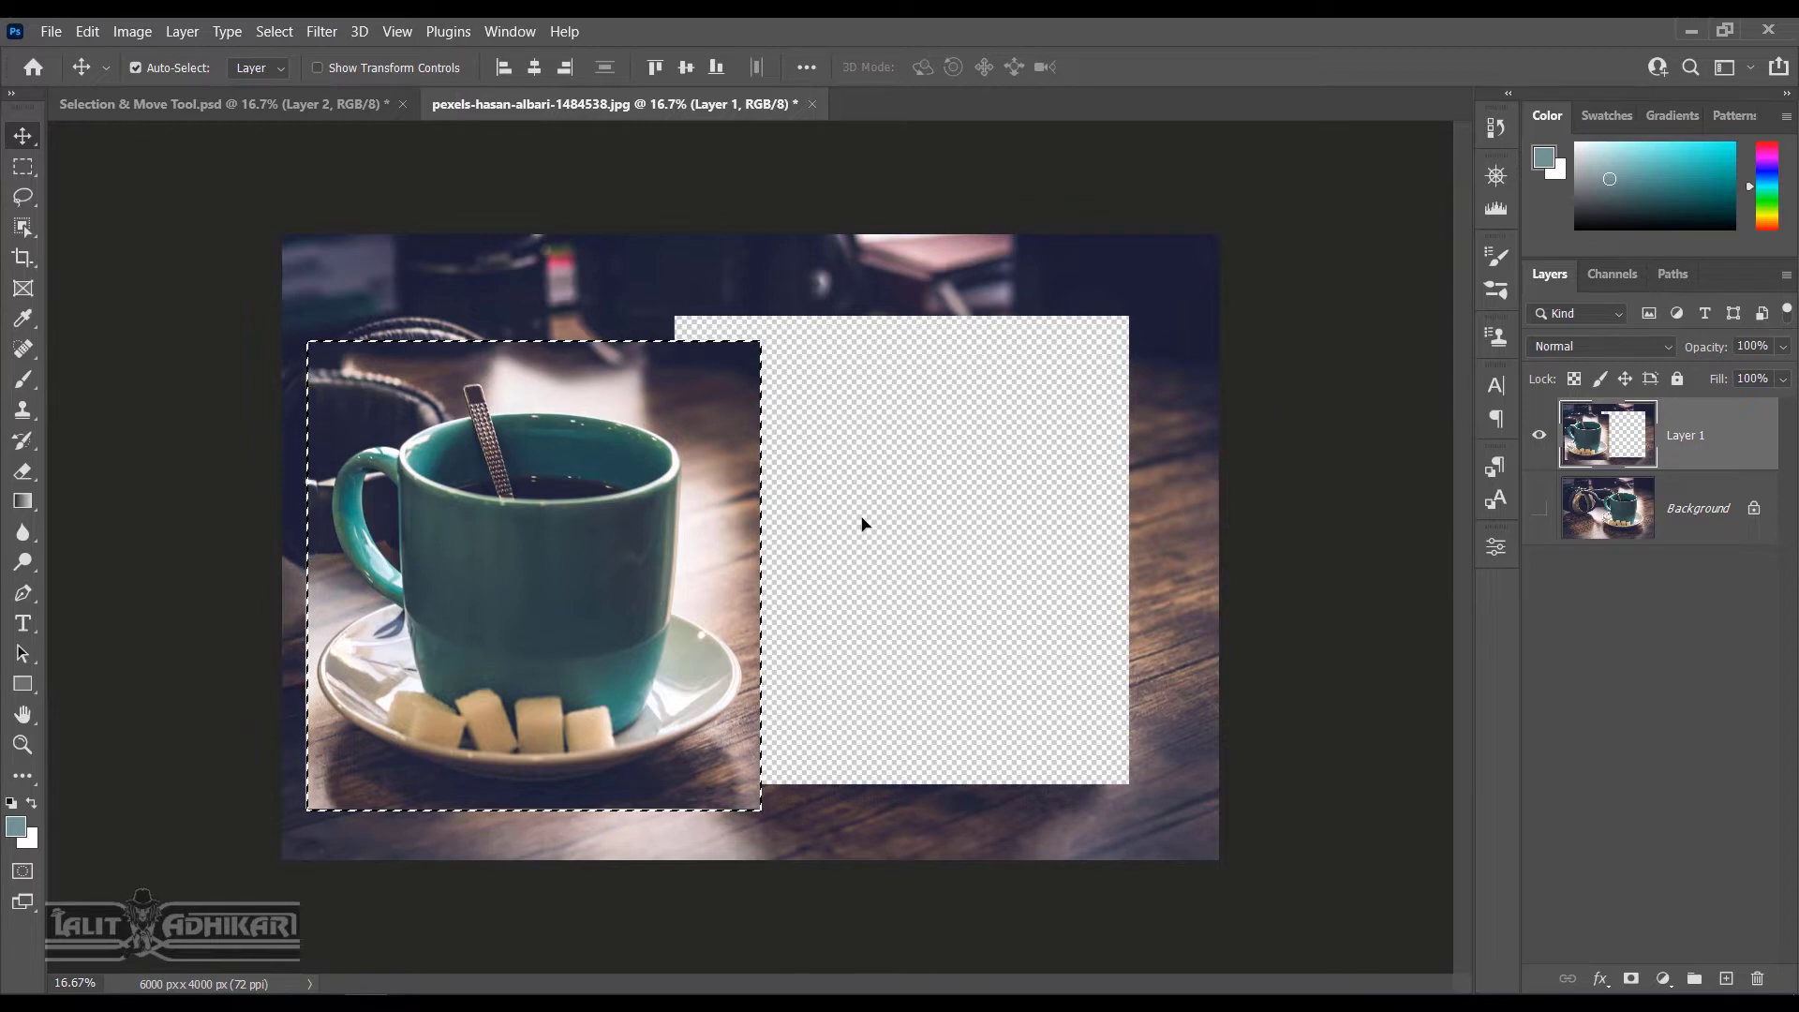
pyautogui.click(1539, 509)
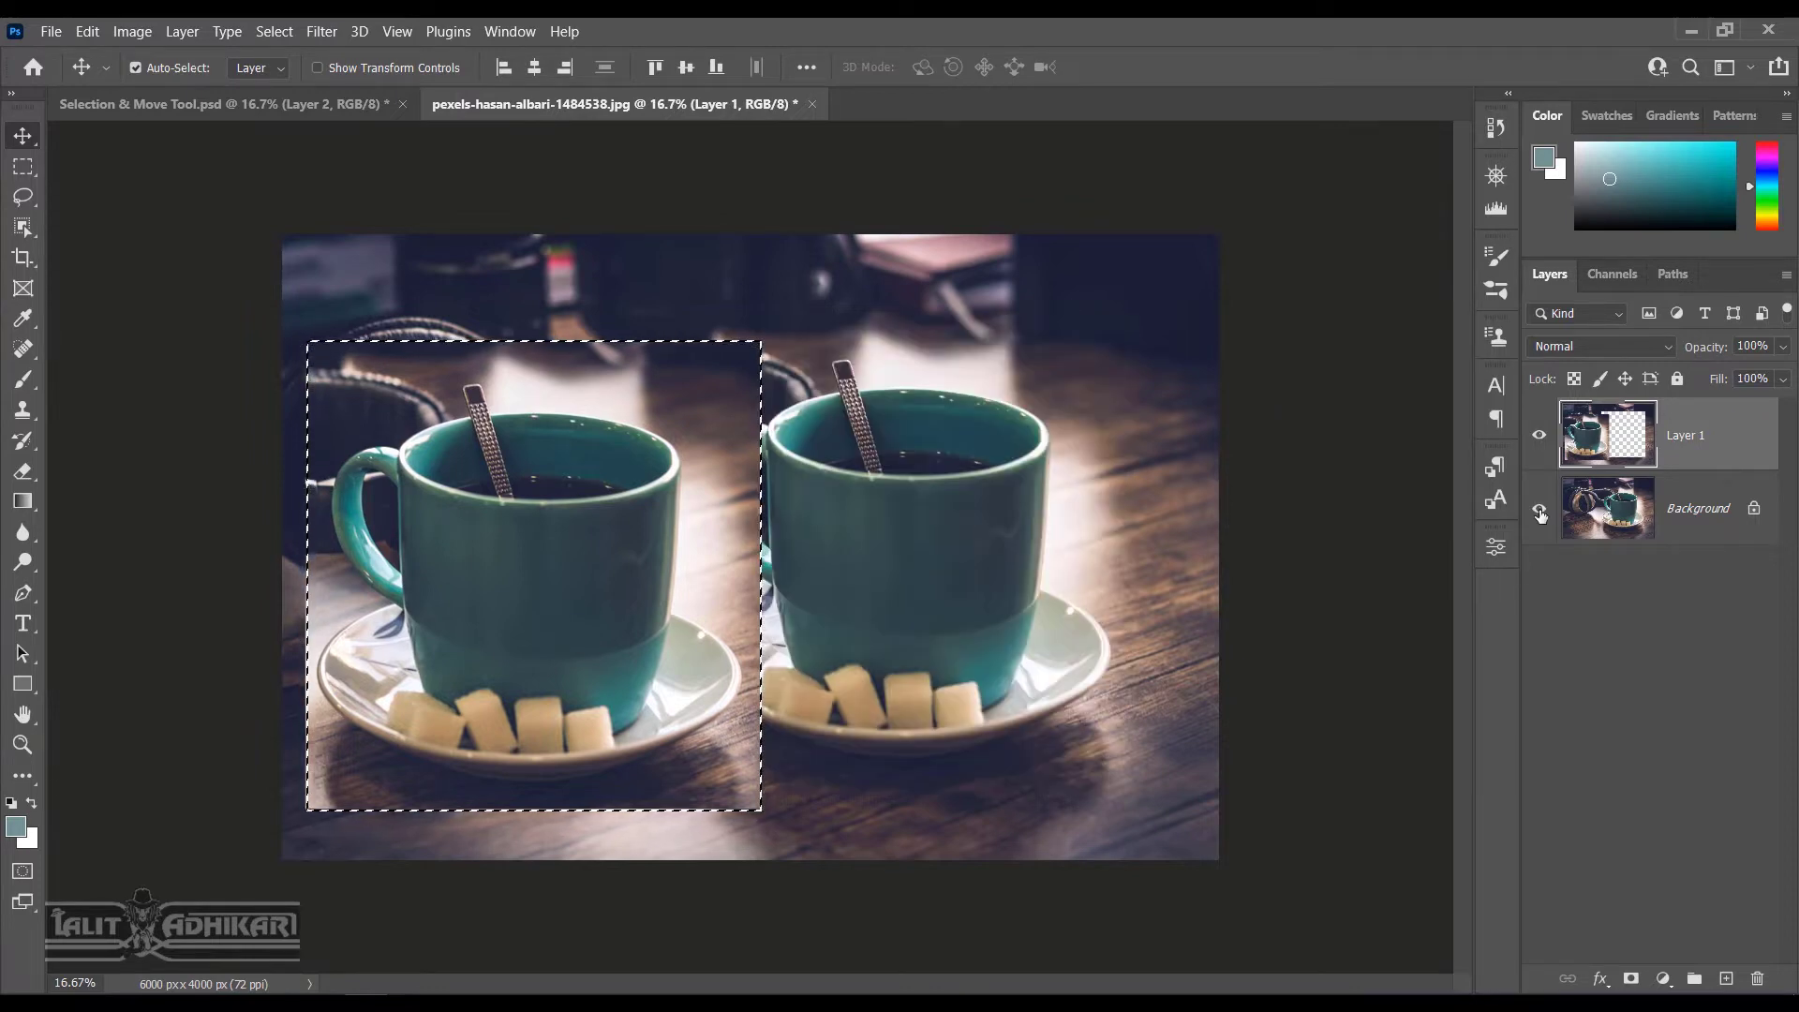
# Toggle the Background layer's visibility to compare the area left by the moved cup, then leave the layer hidden
pyautogui.click(1540, 510)
pyautogui.click(1540, 511)
pyautogui.click(1540, 511)
pyautogui.click(1540, 511)
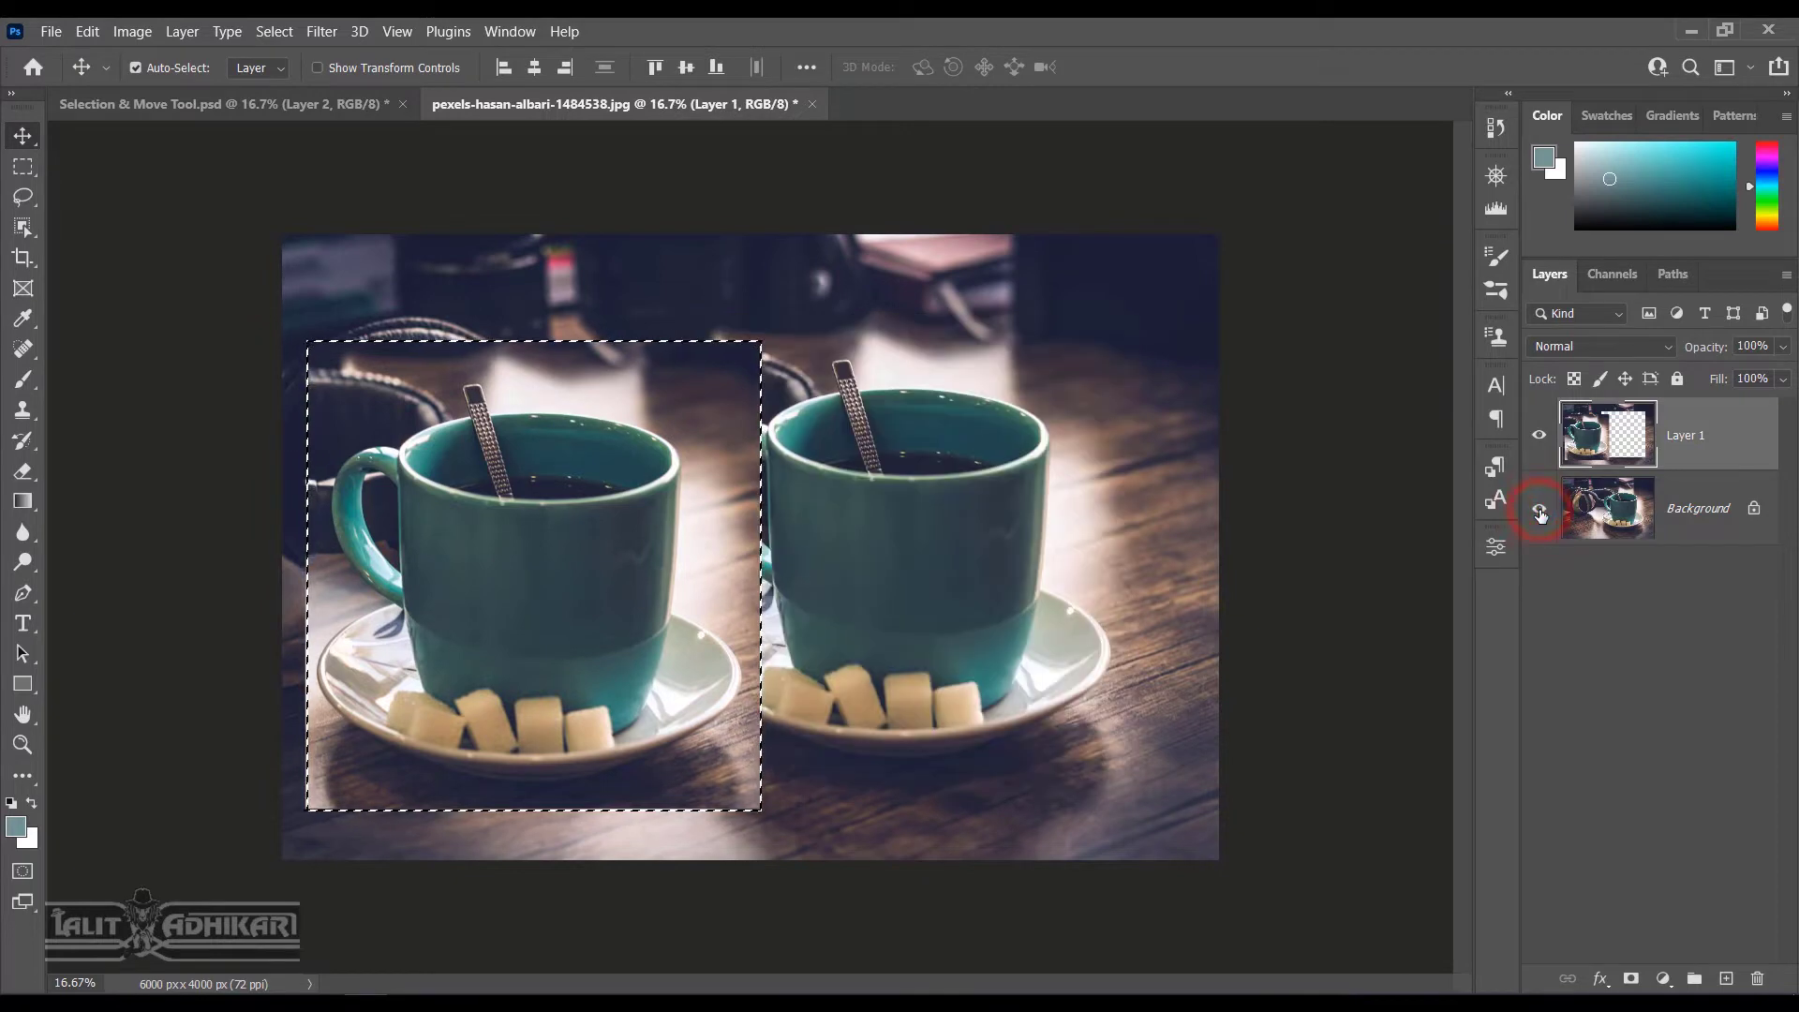
pyautogui.click(1540, 510)
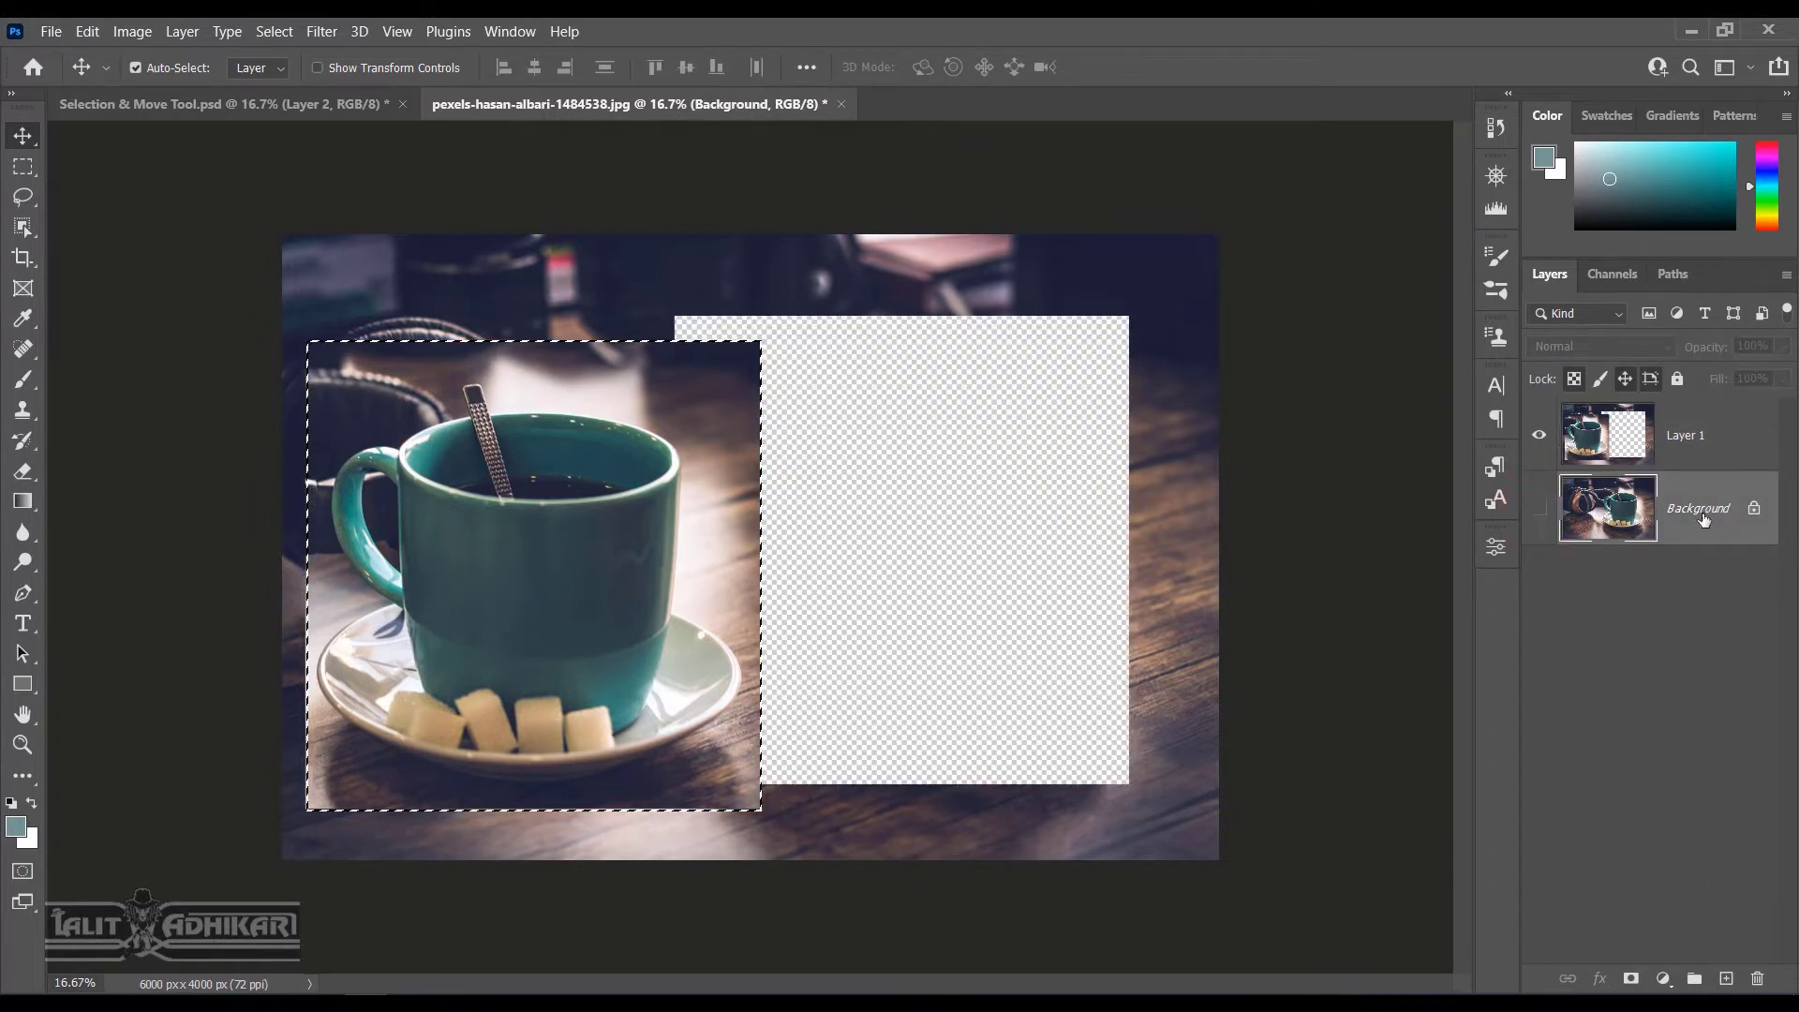
# Add a new layer directly above Background, clear the selection and brush the foreground colour over the empty area behind the cup layer
pyautogui.click(1726, 978)
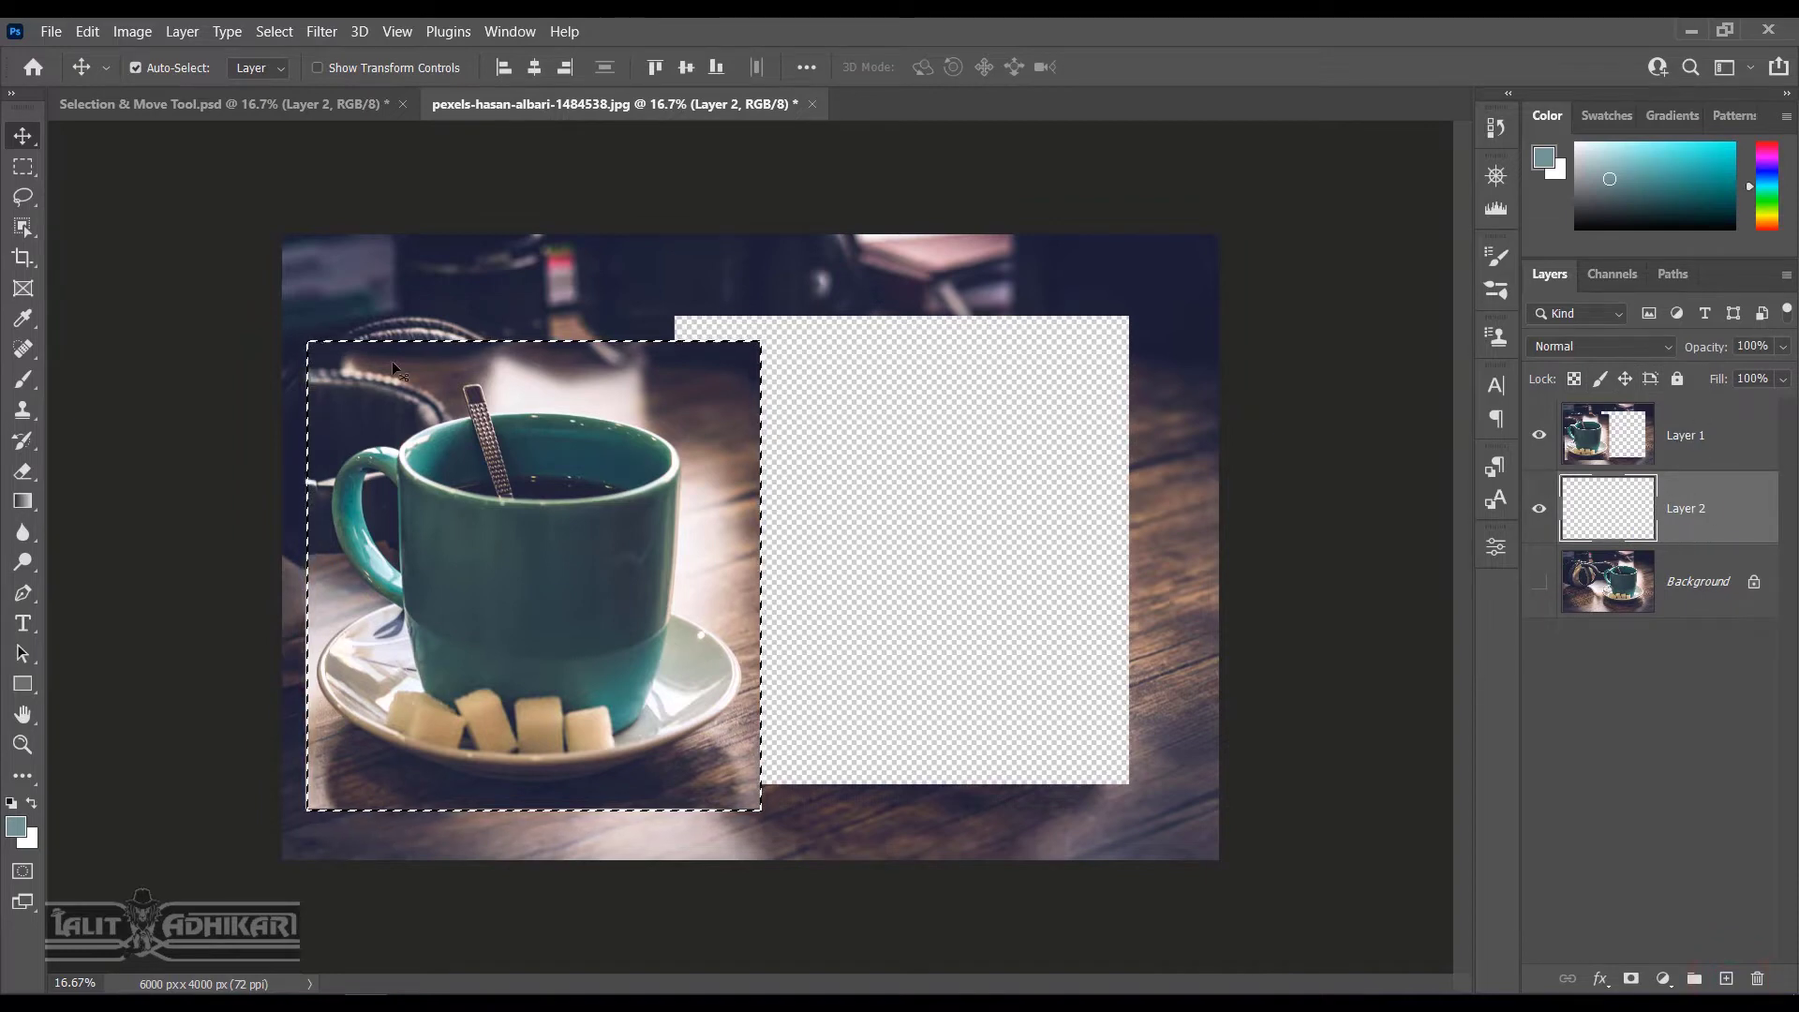
pyautogui.press('b')
pyautogui.click(769, 398)
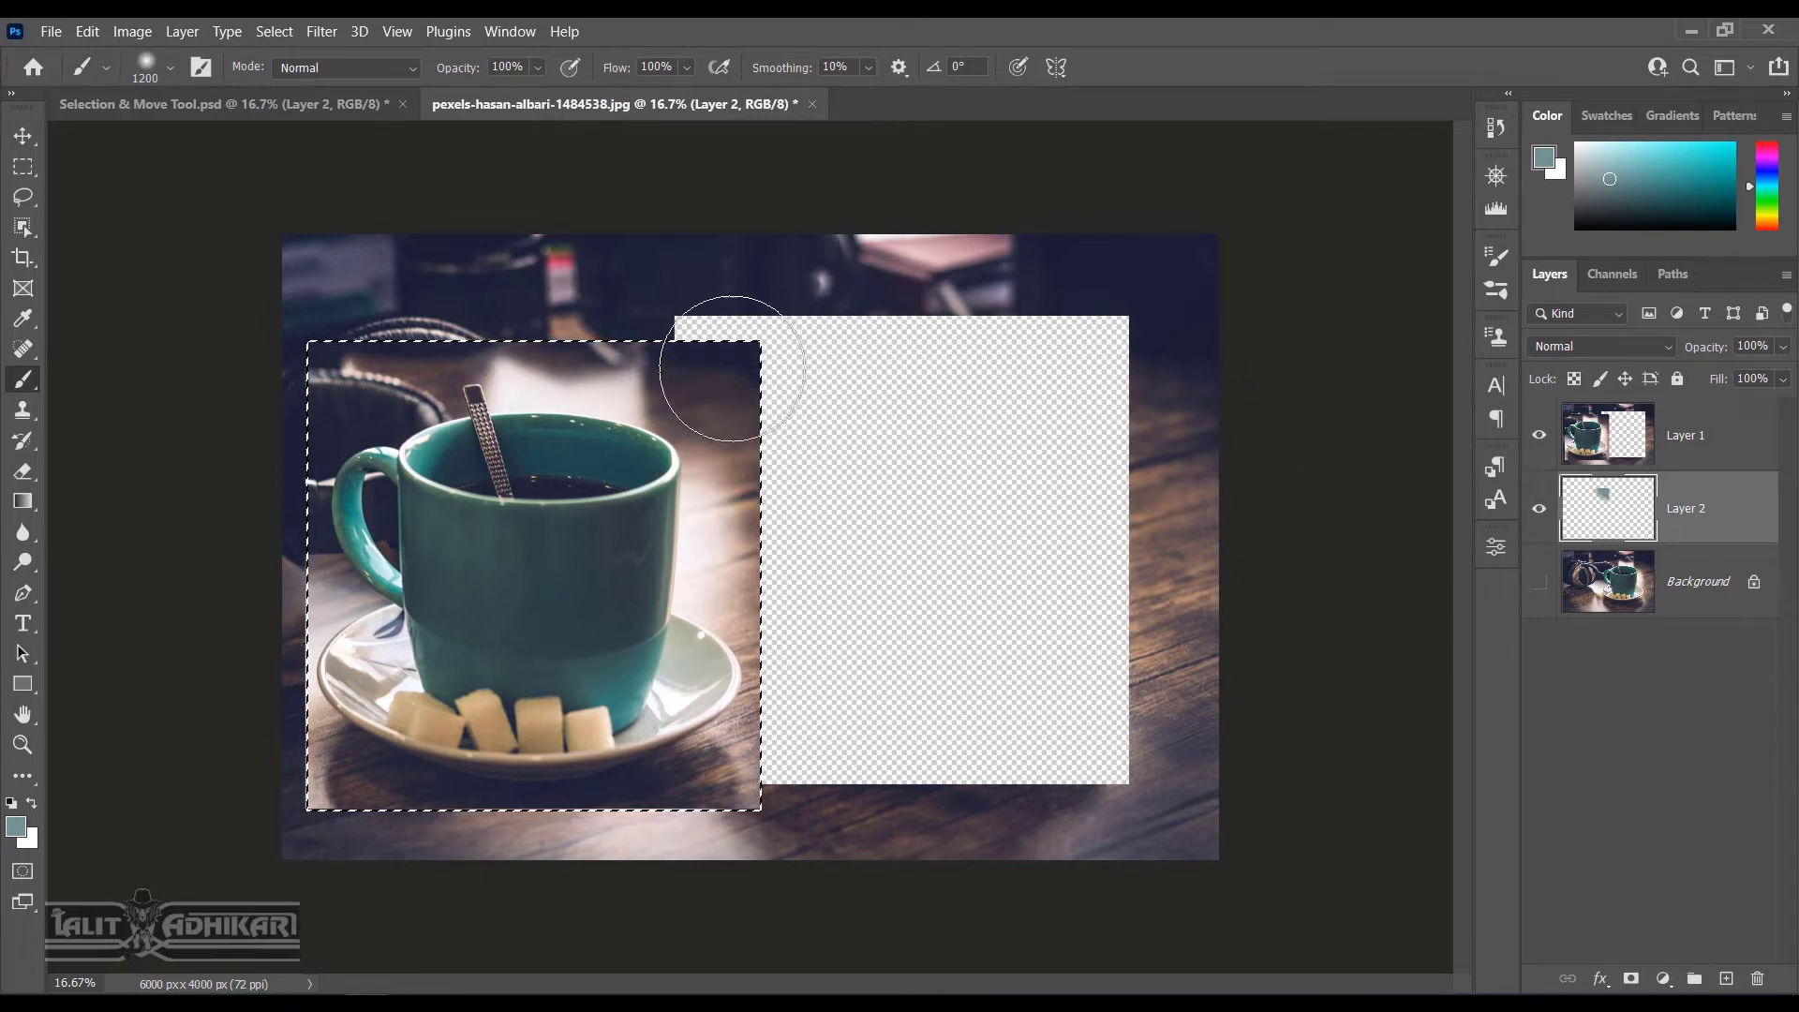
pyautogui.hotkey('ctrl', 'd')
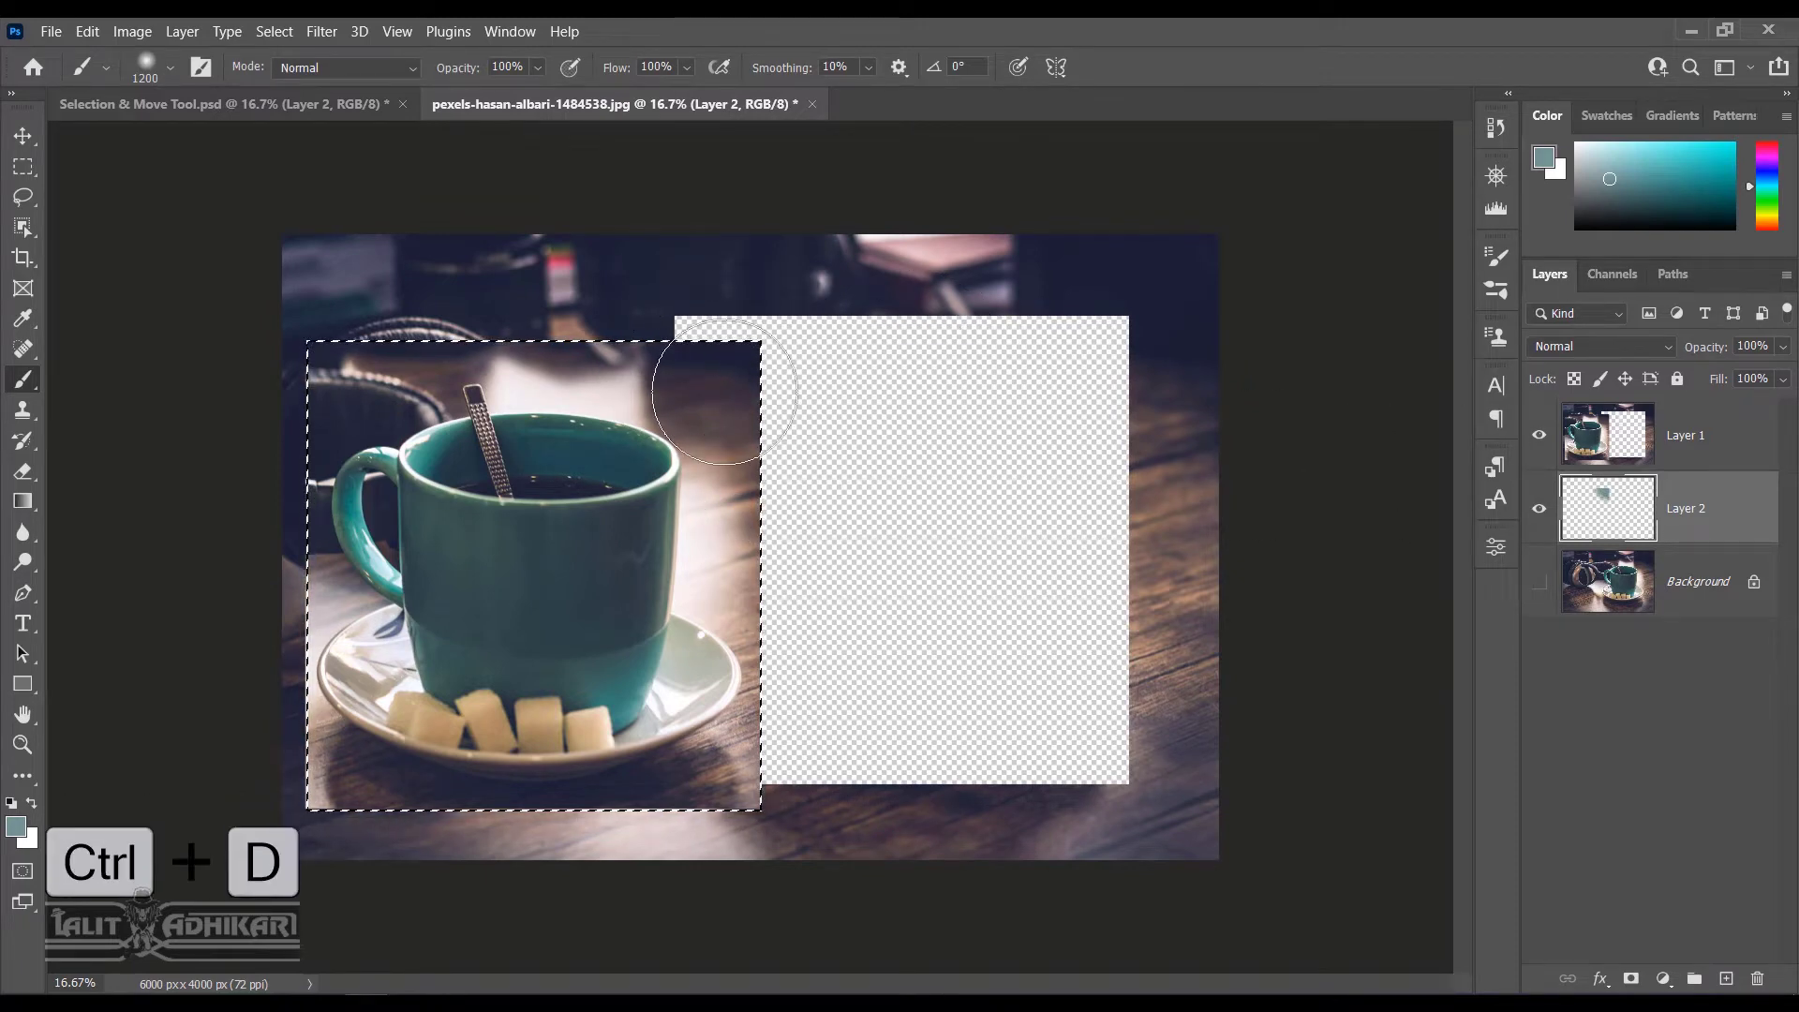
pyautogui.moveTo(708, 349)
pyautogui.mouseDown()
pyautogui.moveTo(798, 322)
pyautogui.moveTo(1060, 317)
pyautogui.moveTo(950, 333)
pyautogui.moveTo(687, 436)
pyautogui.moveTo(1002, 440)
pyautogui.moveTo(1068, 415)
pyautogui.moveTo(1116, 562)
pyautogui.moveTo(1134, 751)
pyautogui.moveTo(1154, 764)
pyautogui.moveTo(723, 741)
pyautogui.moveTo(1052, 483)
pyautogui.moveTo(1004, 677)
pyautogui.moveTo(798, 471)
pyautogui.moveTo(707, 473)
pyautogui.moveTo(1061, 317)
pyautogui.mouseUp()
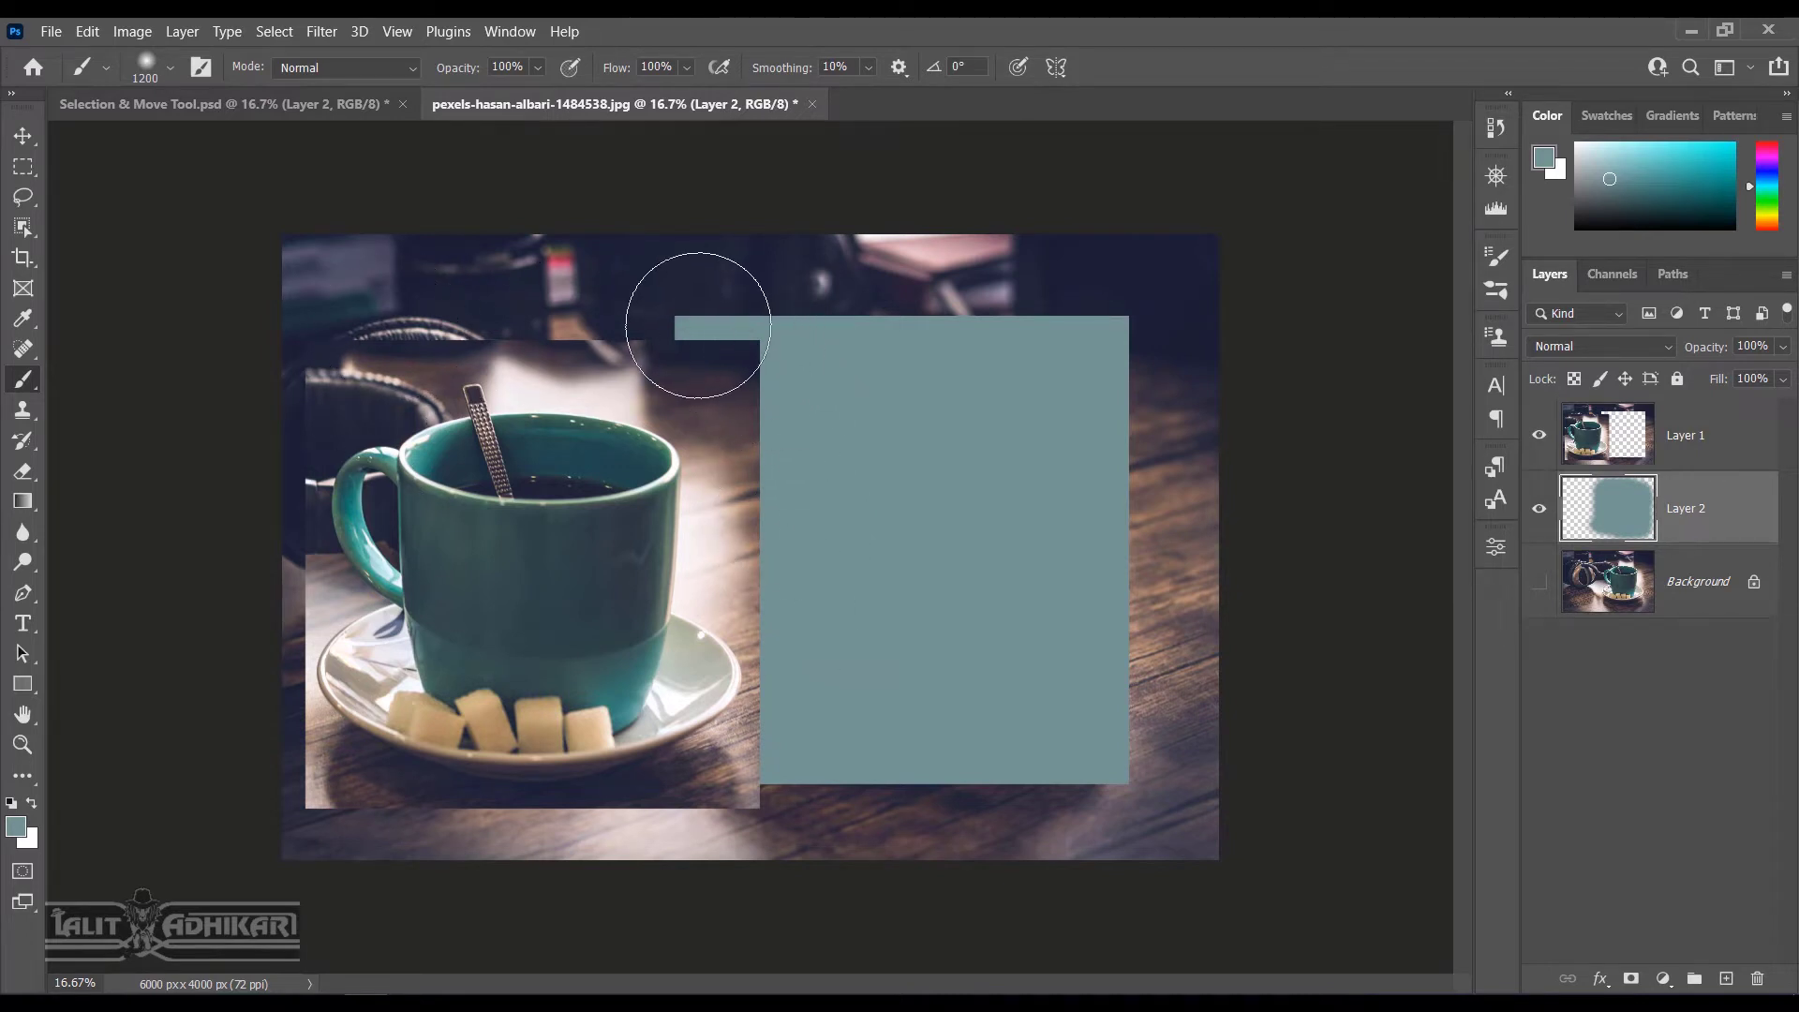
# Undo the brush painting, the added layer and the move of the cup area on Layer 1
pyautogui.hotkey('ctrl', 'z')
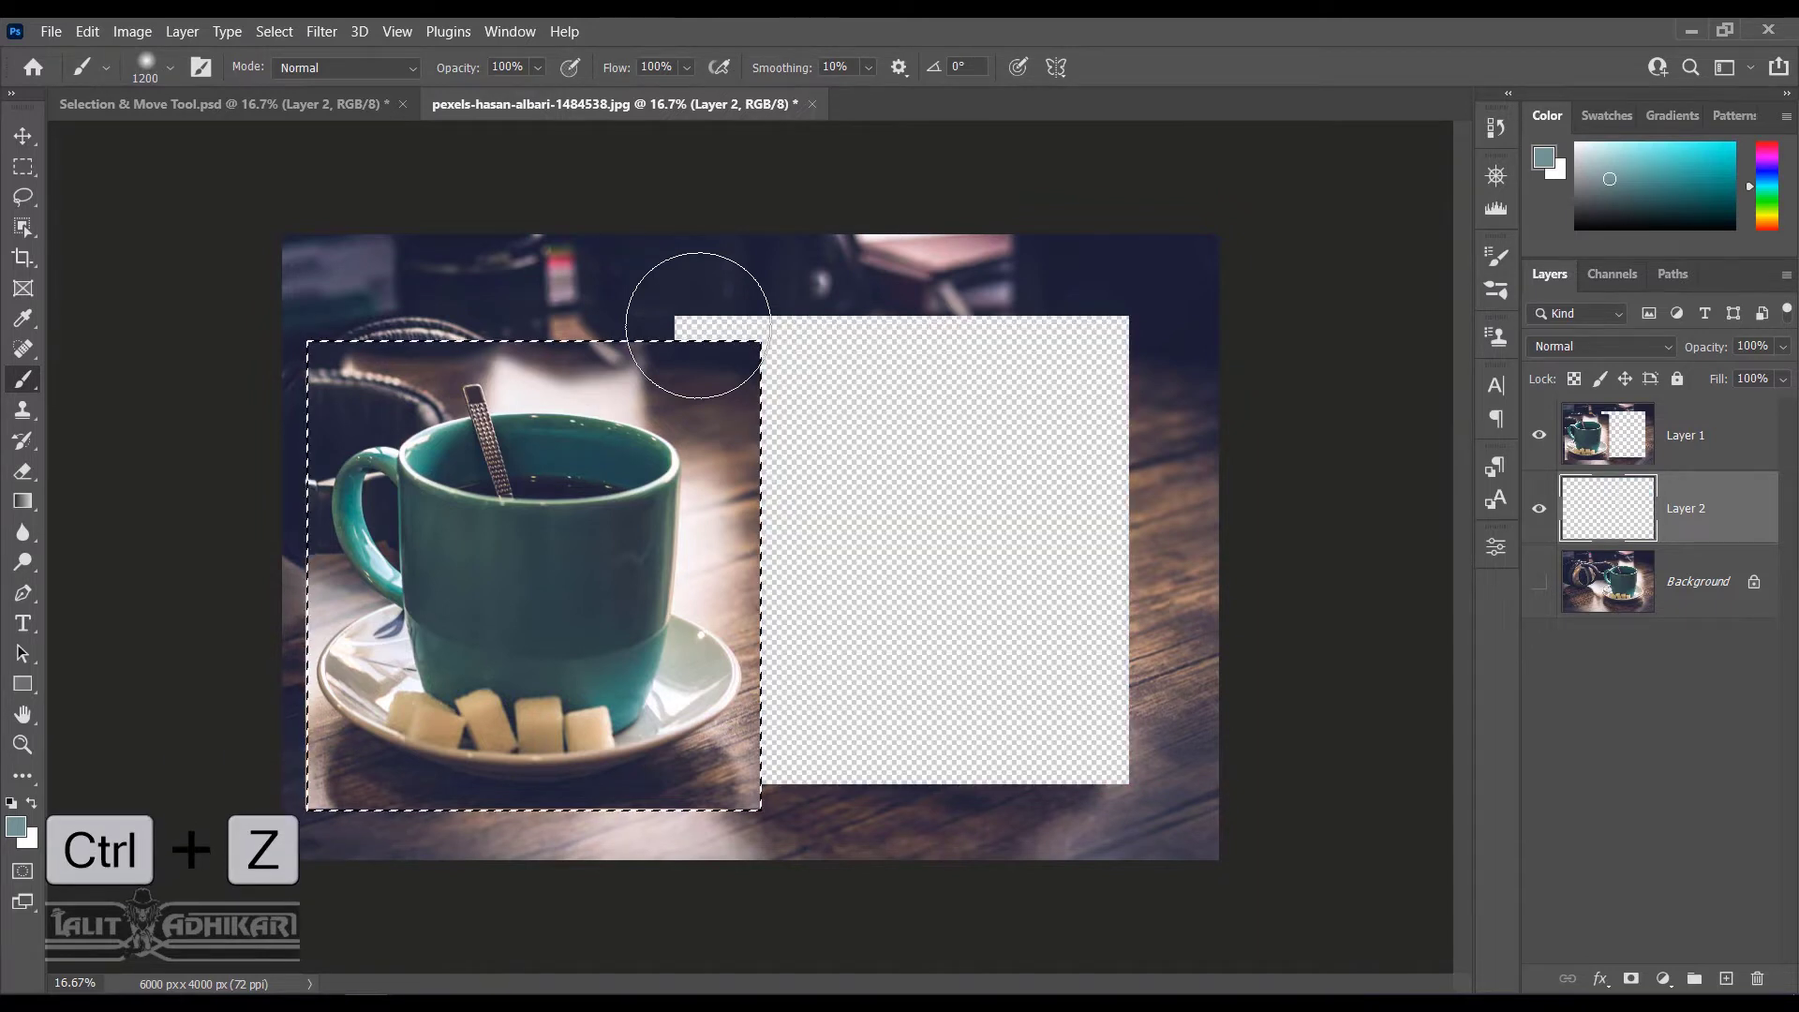
pyautogui.hotkey('ctrl', 'z')
pyautogui.hotkey('ctrl', 'z')
pyautogui.hotkey('ctrl', 'z')
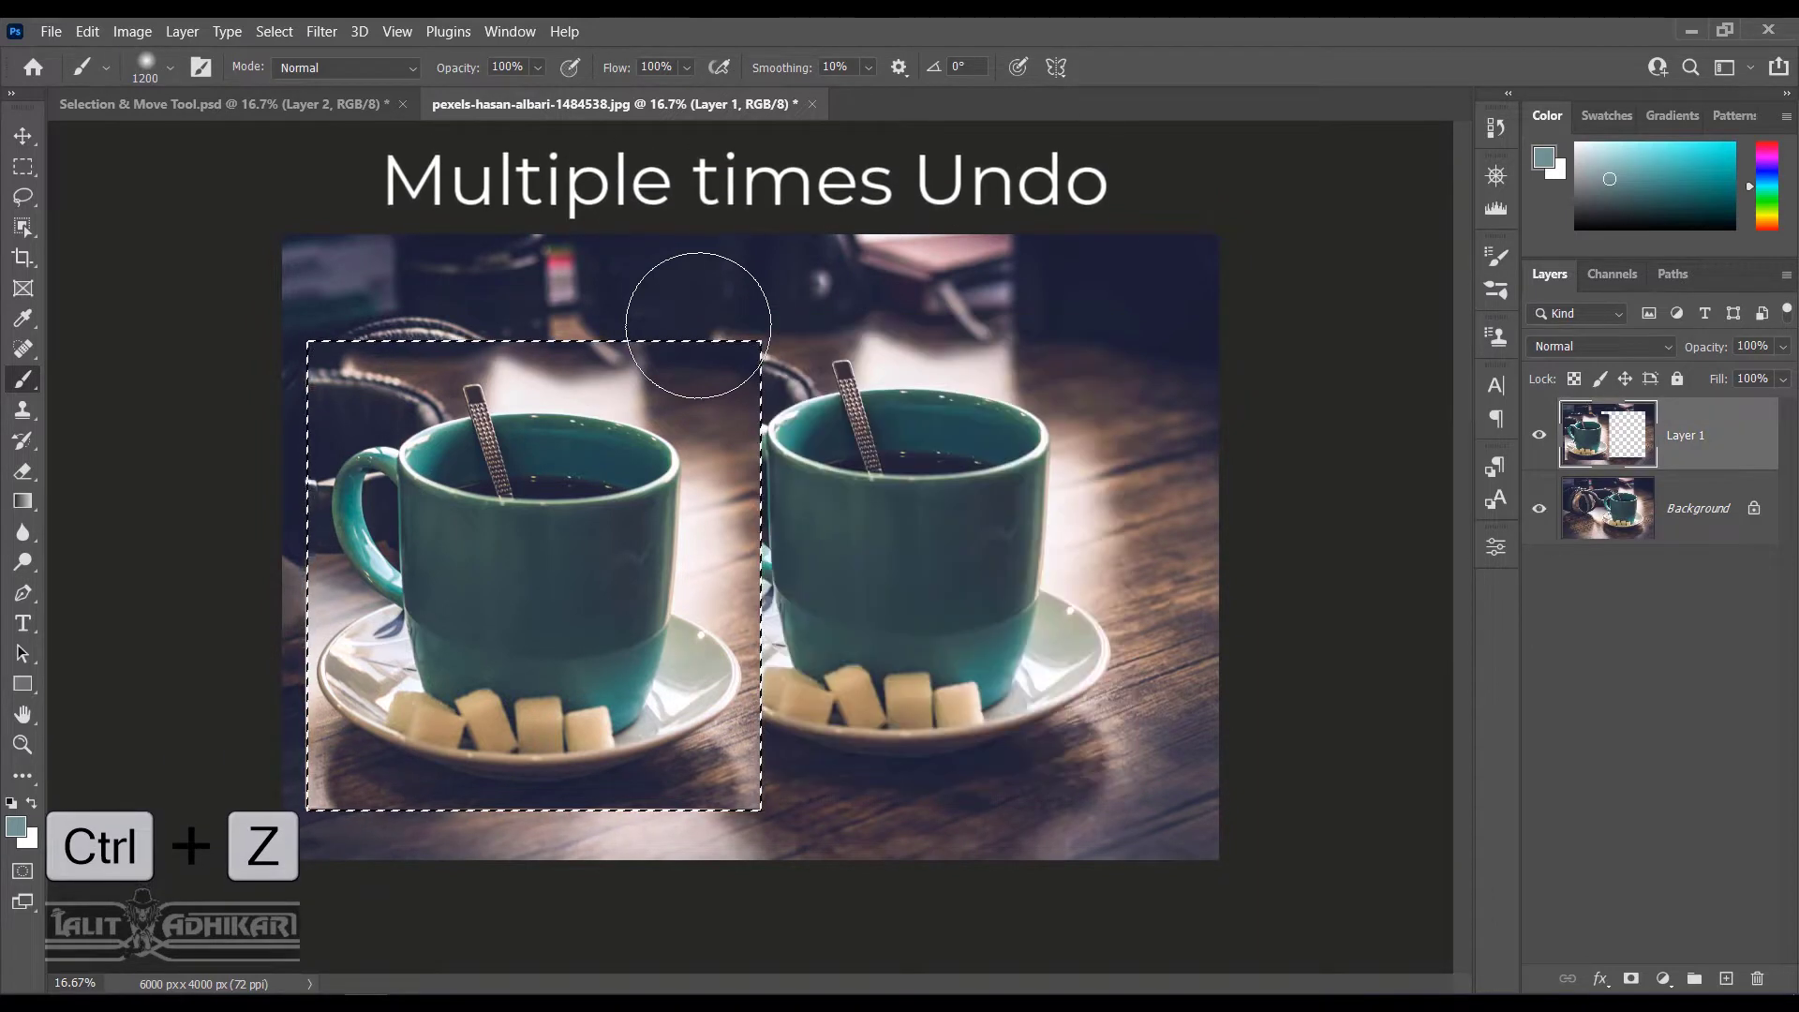
pyautogui.hotkey('ctrl', 'z')
pyautogui.hotkey('ctrl', 'z')
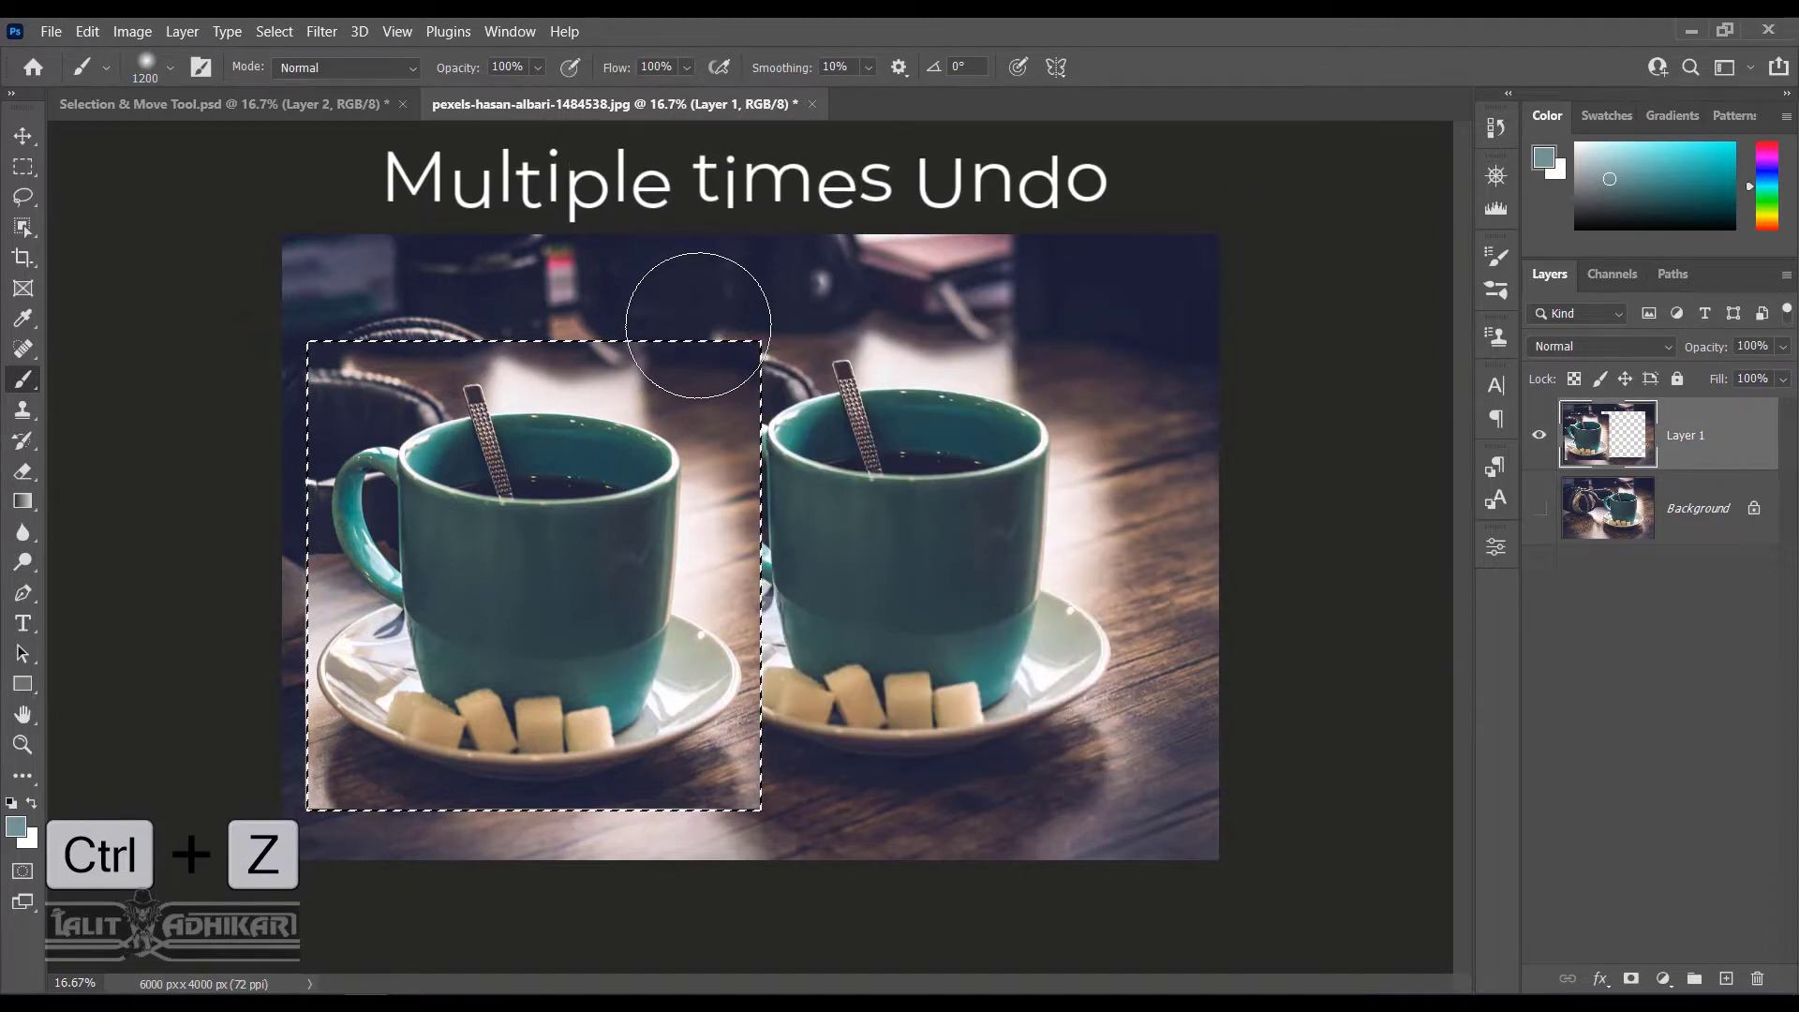
pyautogui.hotkey('ctrl', 'z')
pyautogui.hotkey('ctrl', 'z')
pyautogui.hotkey('ctrl', 'z')
pyautogui.hotkey('ctrl', 'z')
pyautogui.hotkey('ctrl', 'z')
pyautogui.hotkey('ctrl', 'z')
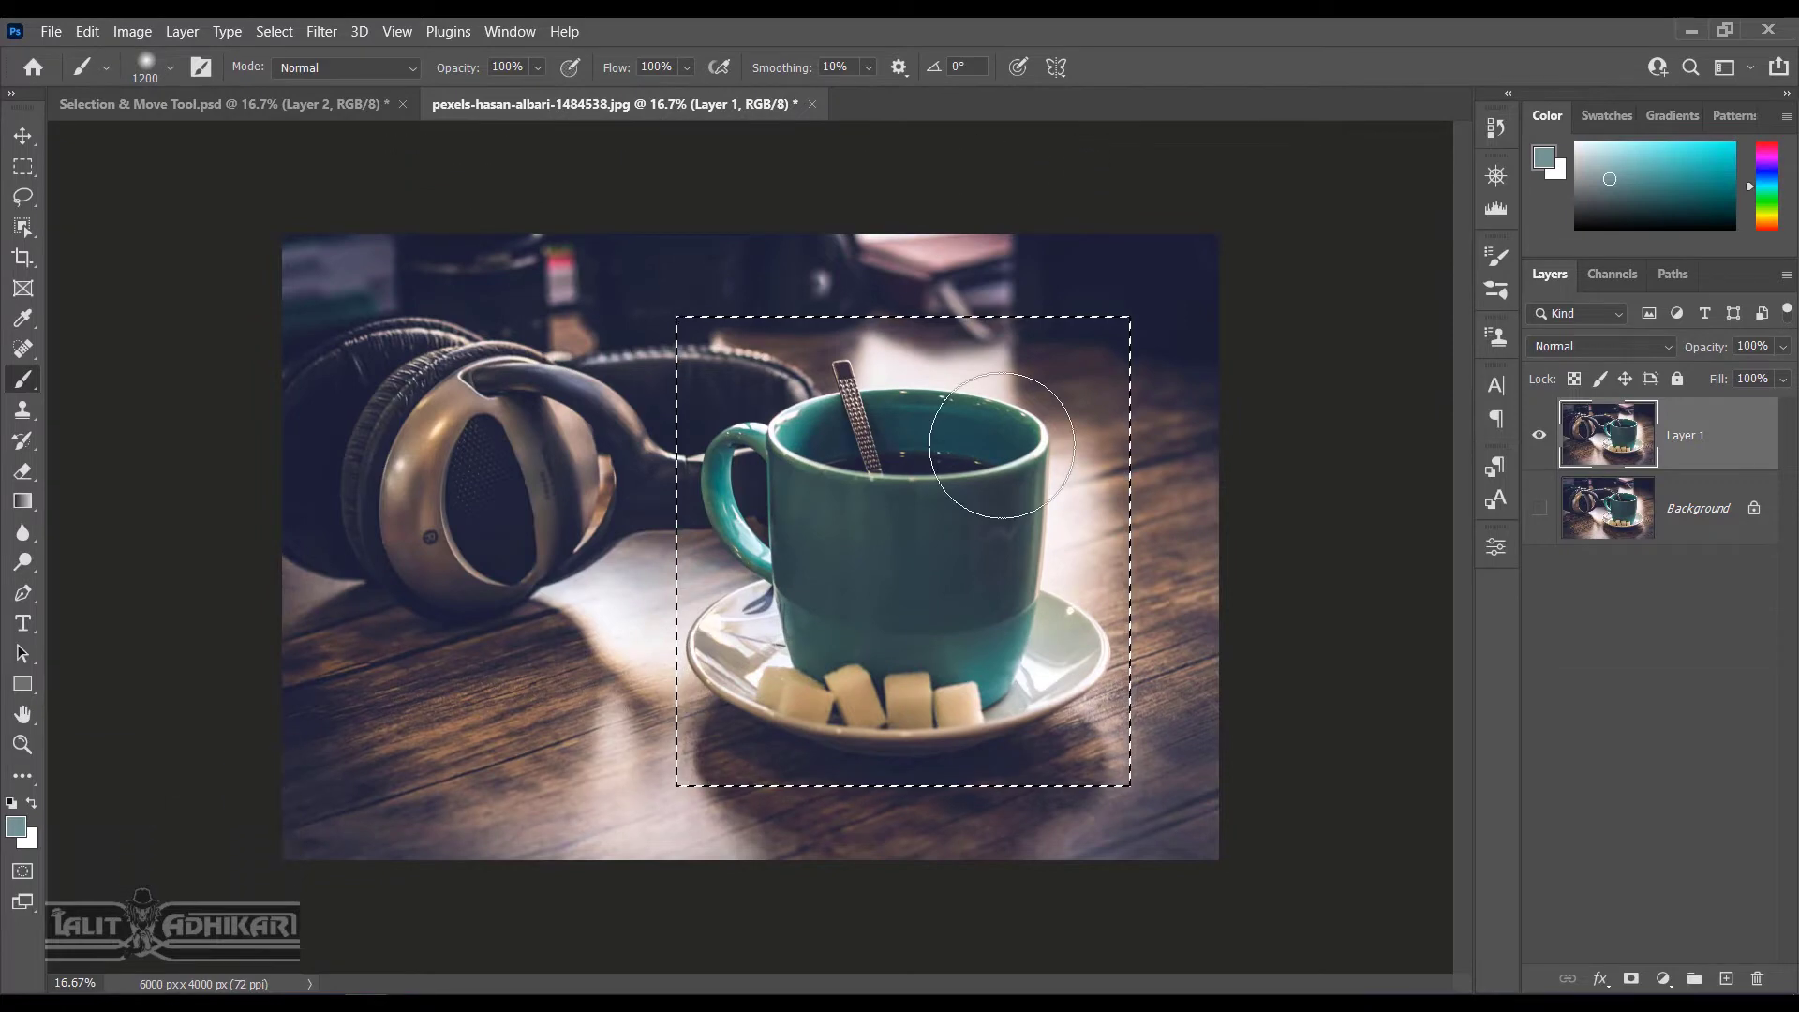
# Replace the selection with a larger rectangular marquee around the cup and saucer on Layer 1 and copy it
pyautogui.hotkey('ctrl', 'd')
pyautogui.click(25, 167)
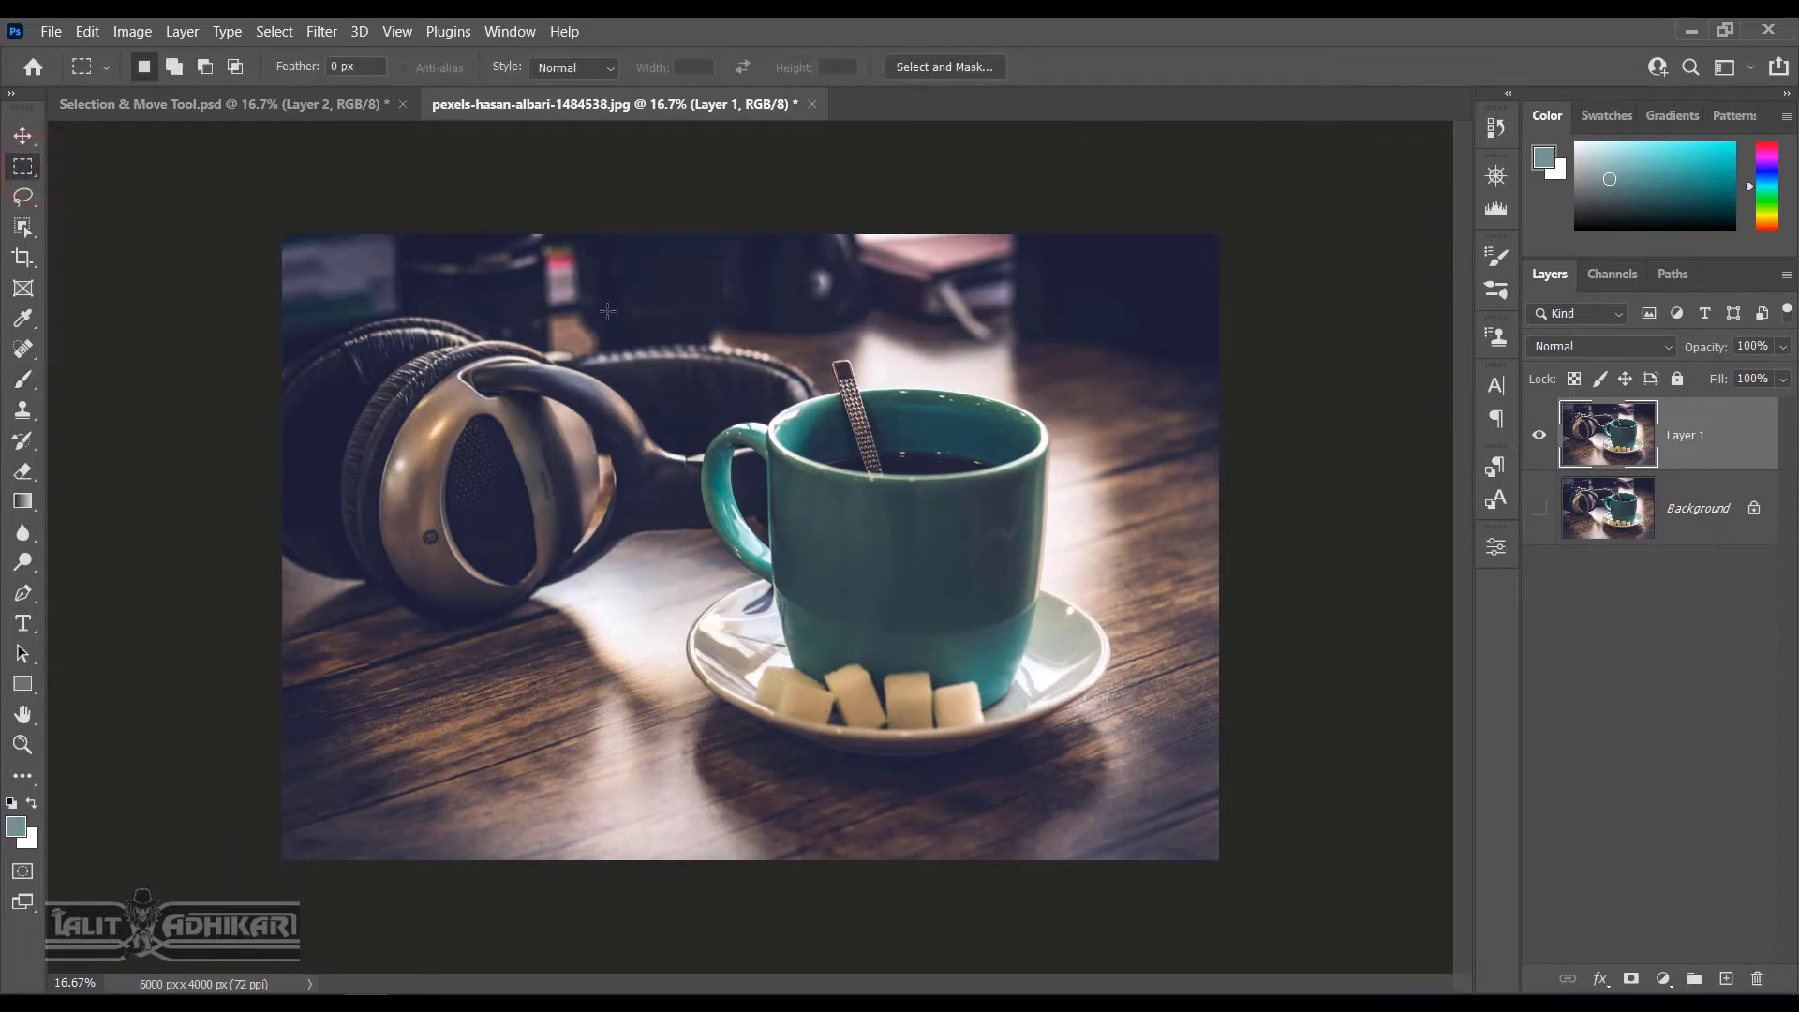
pyautogui.moveTo(614, 308); pyautogui.dragTo(1141, 807)
pyautogui.hotkey('ctrl', 'c')
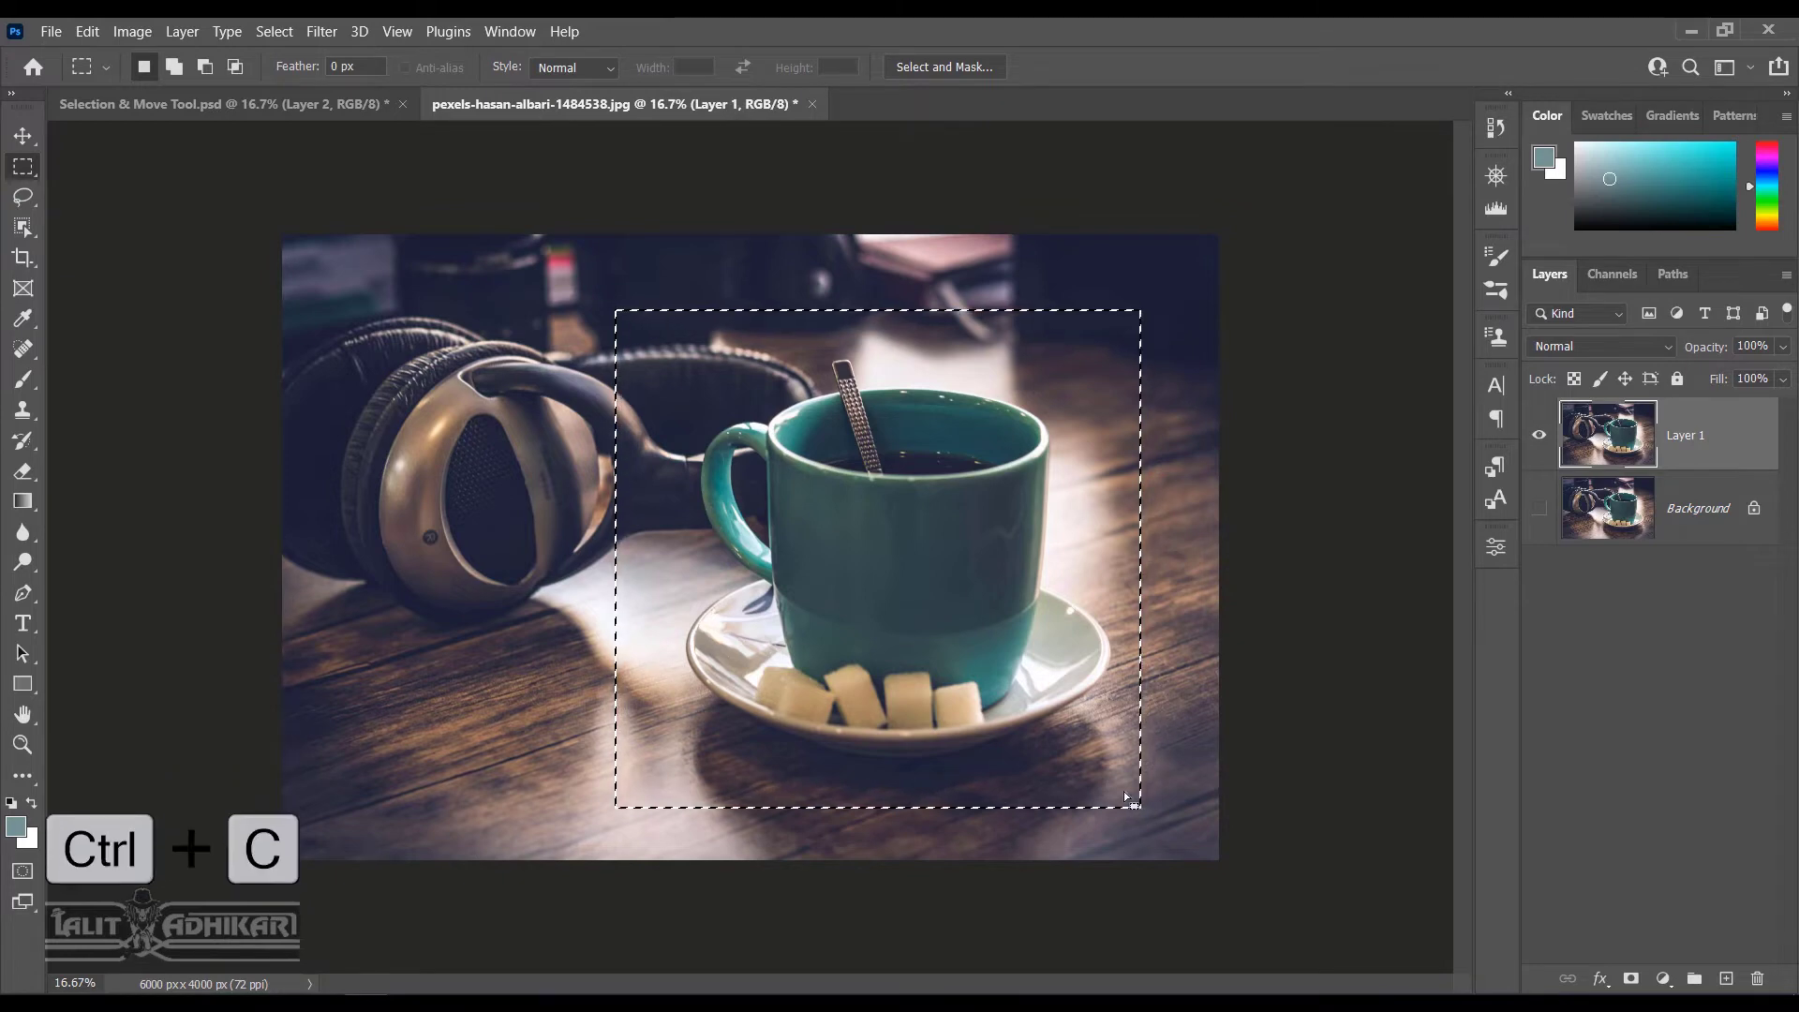
# Switch to the Selection & Move Tool.psd document, clear its selection and paste the copied cup image
pyautogui.click(298, 104)
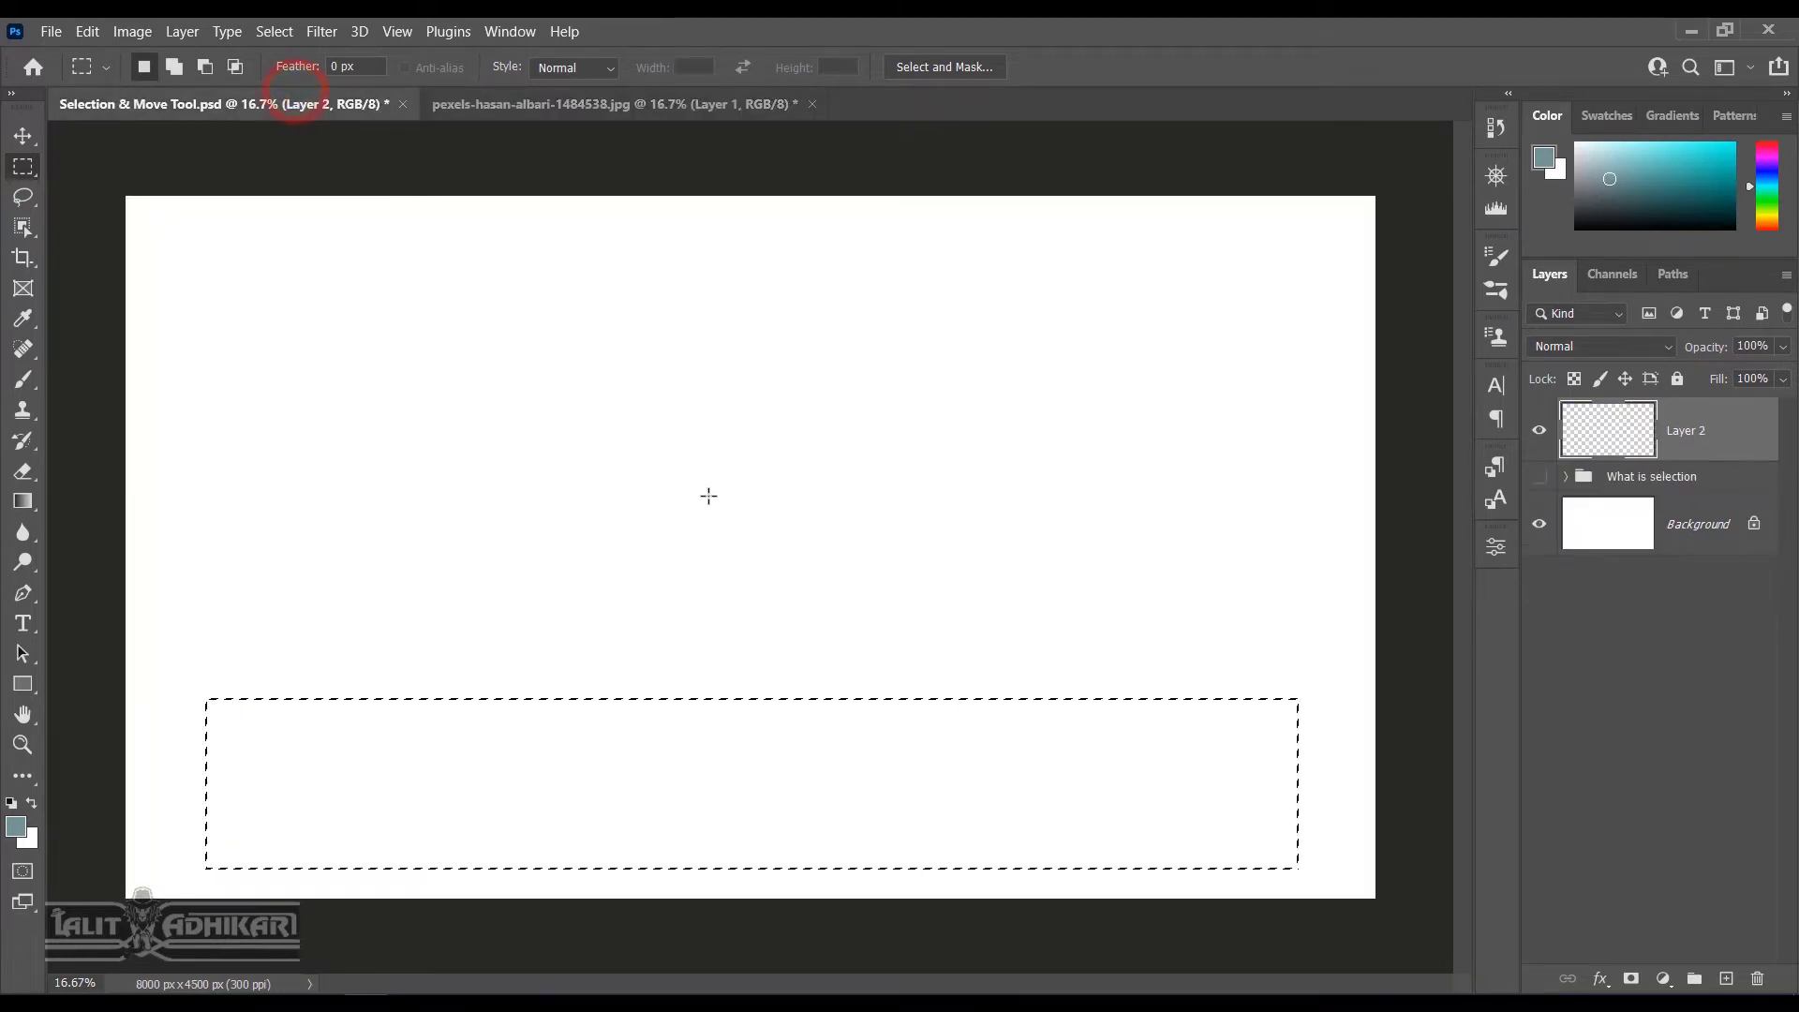
pyautogui.hotkey('ctrl', 'd')
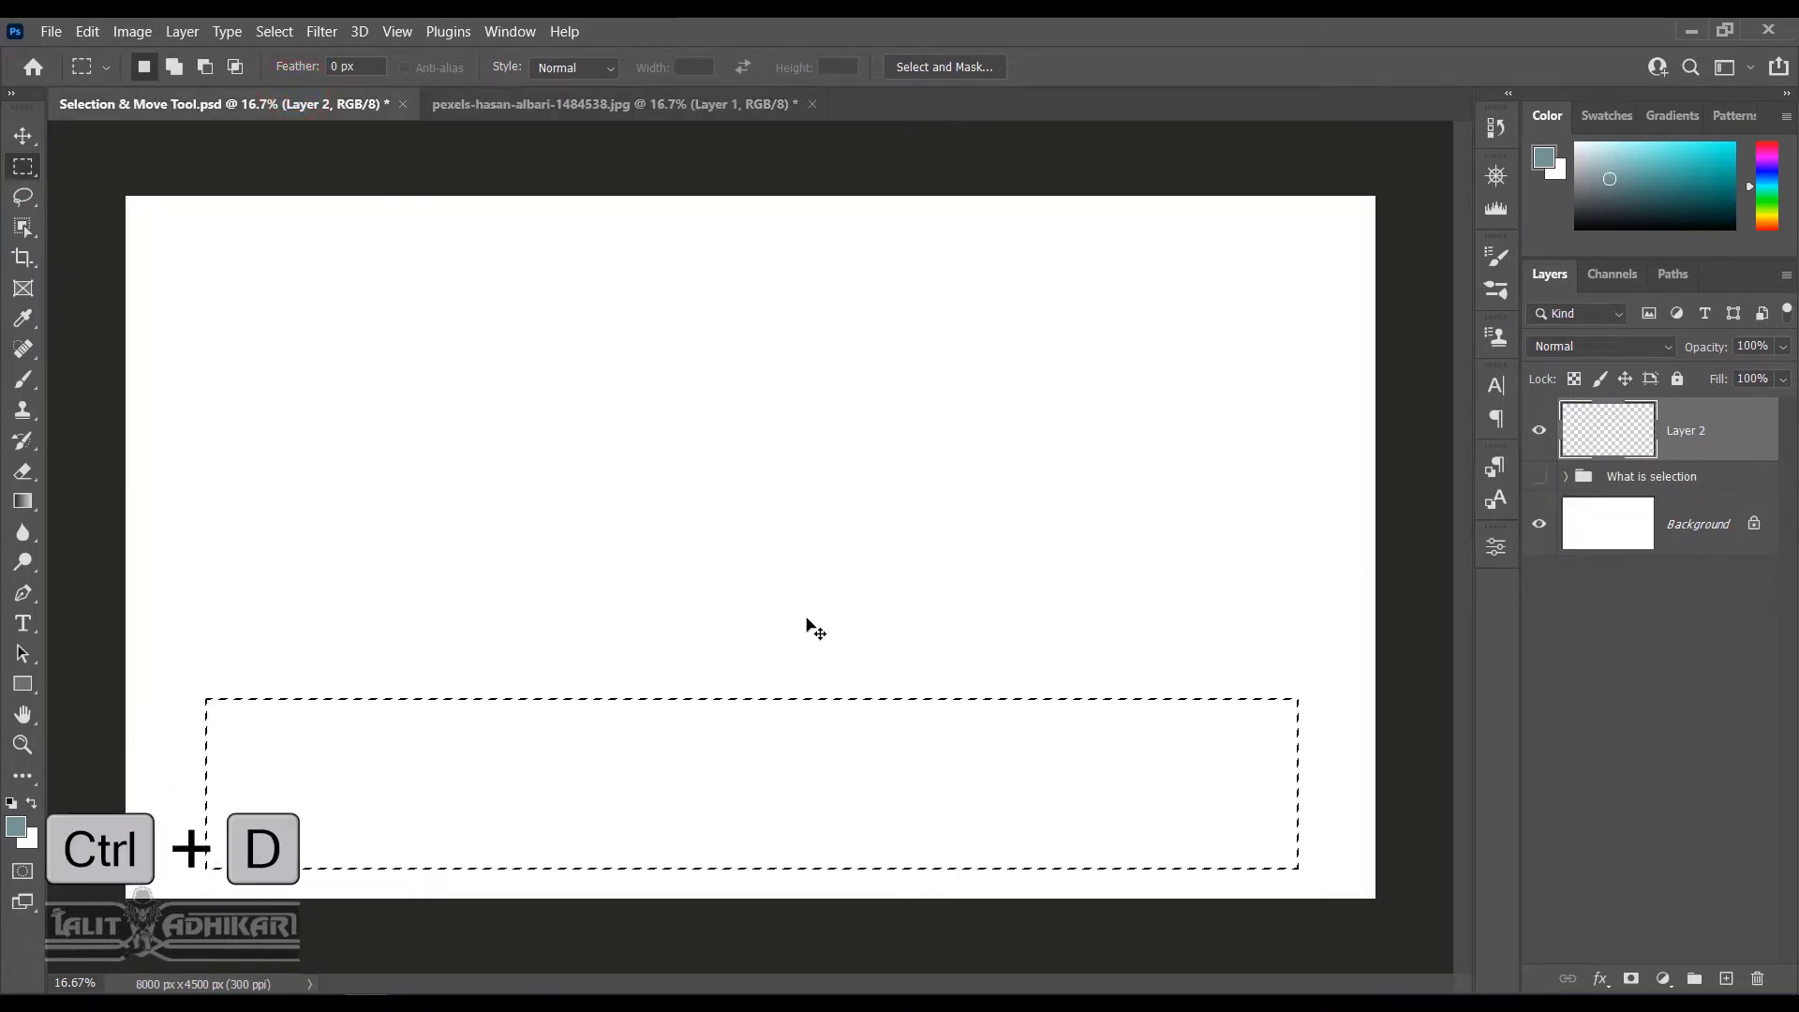
pyautogui.hotkey('ctrl', 'd')
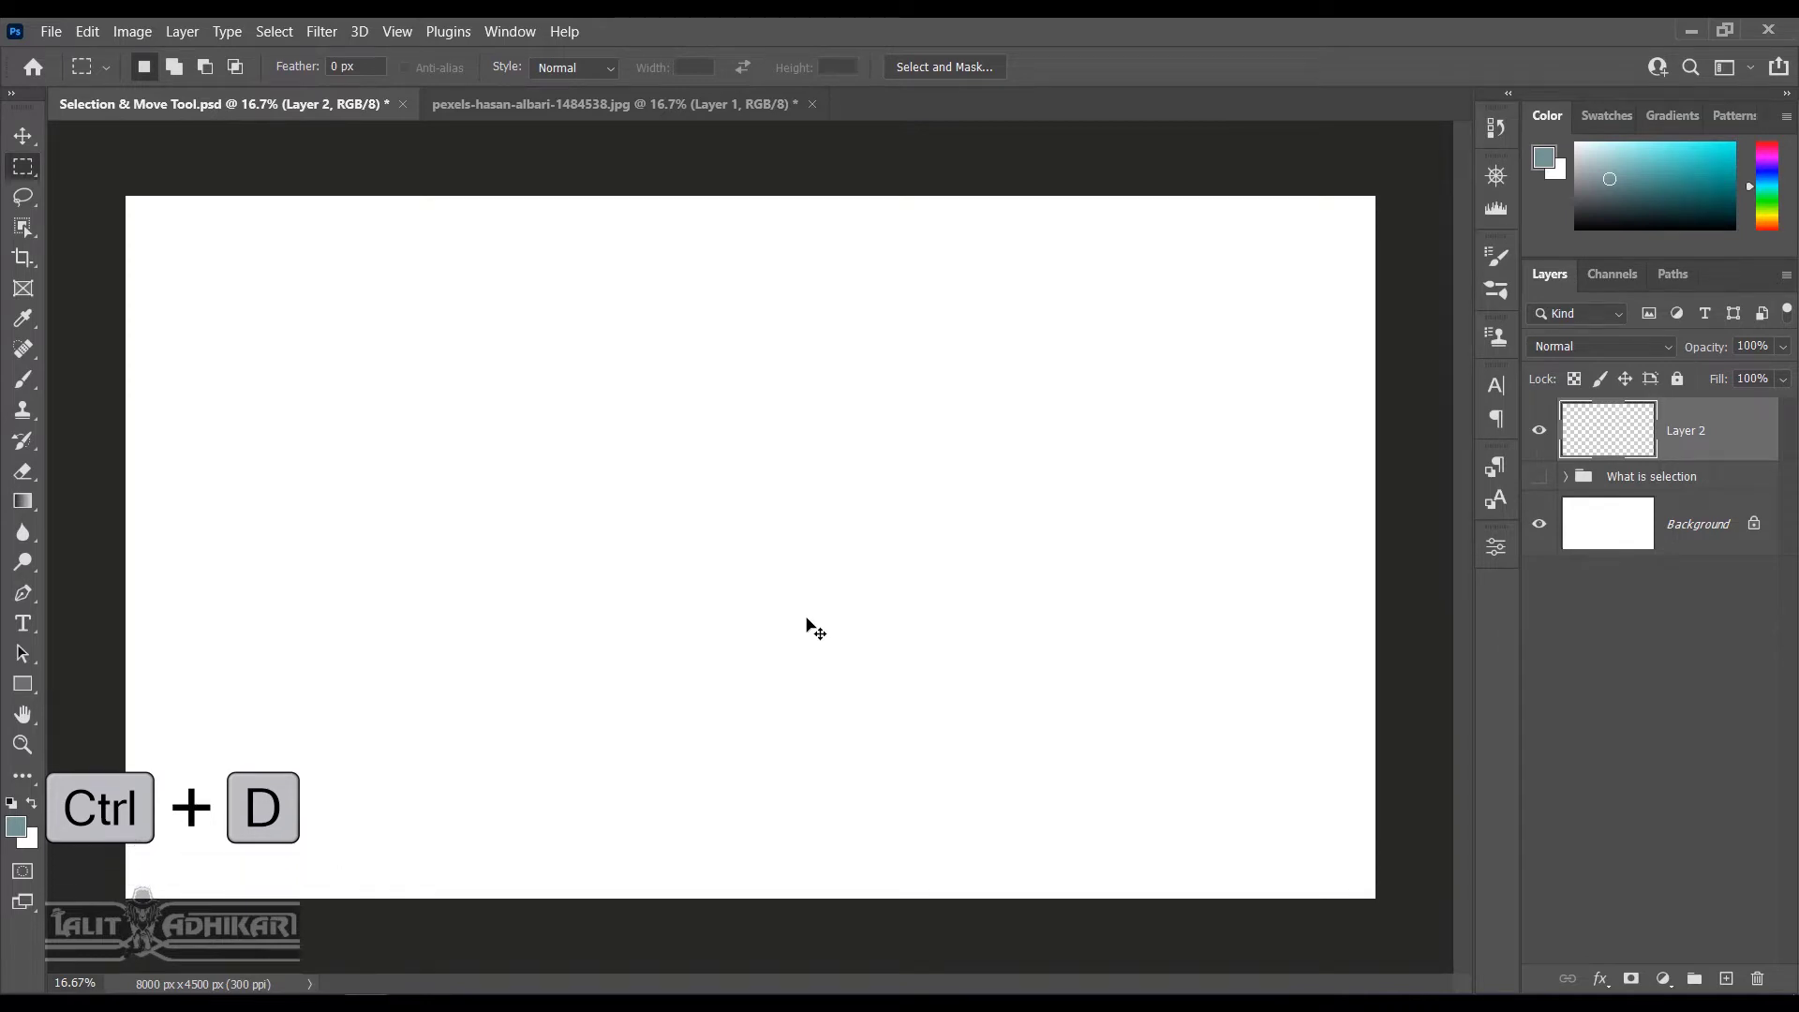
pyautogui.hotkey('ctrl', 'v')
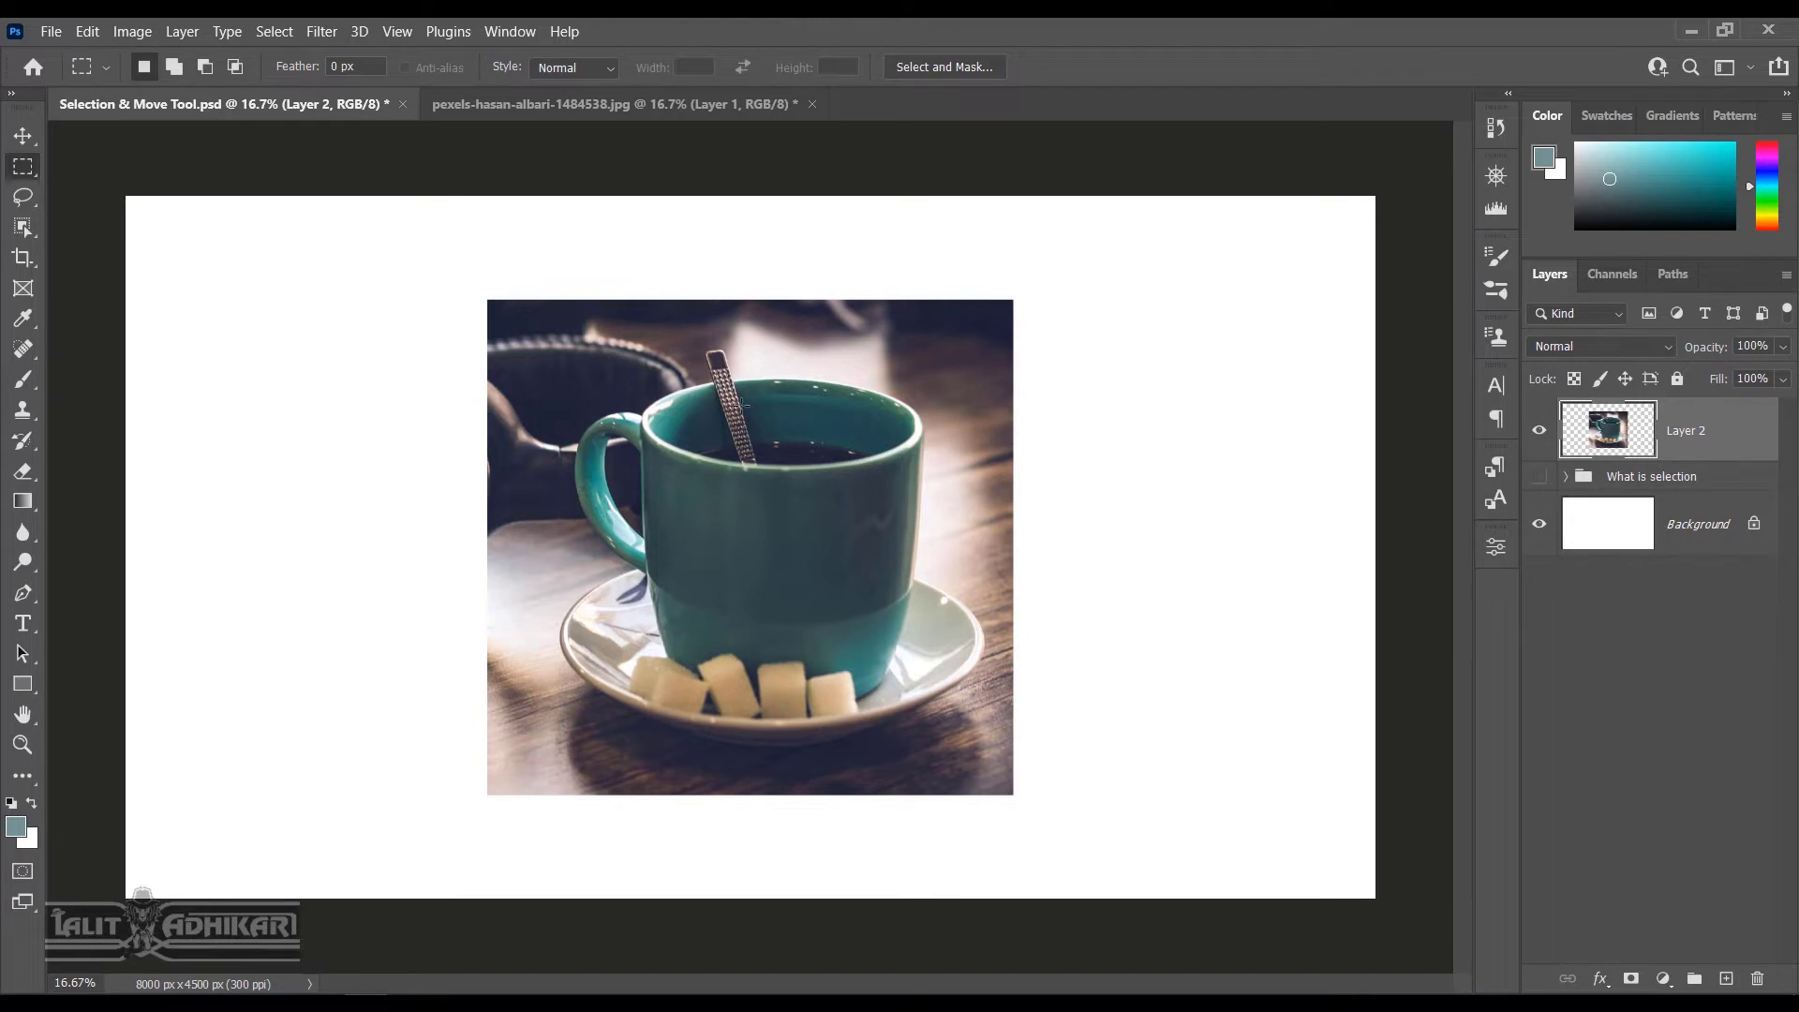
# Copy a rectangular area covering the headphones and cup from the photo and paste it into Selection & Move Tool.psd
pyautogui.click(684, 103)
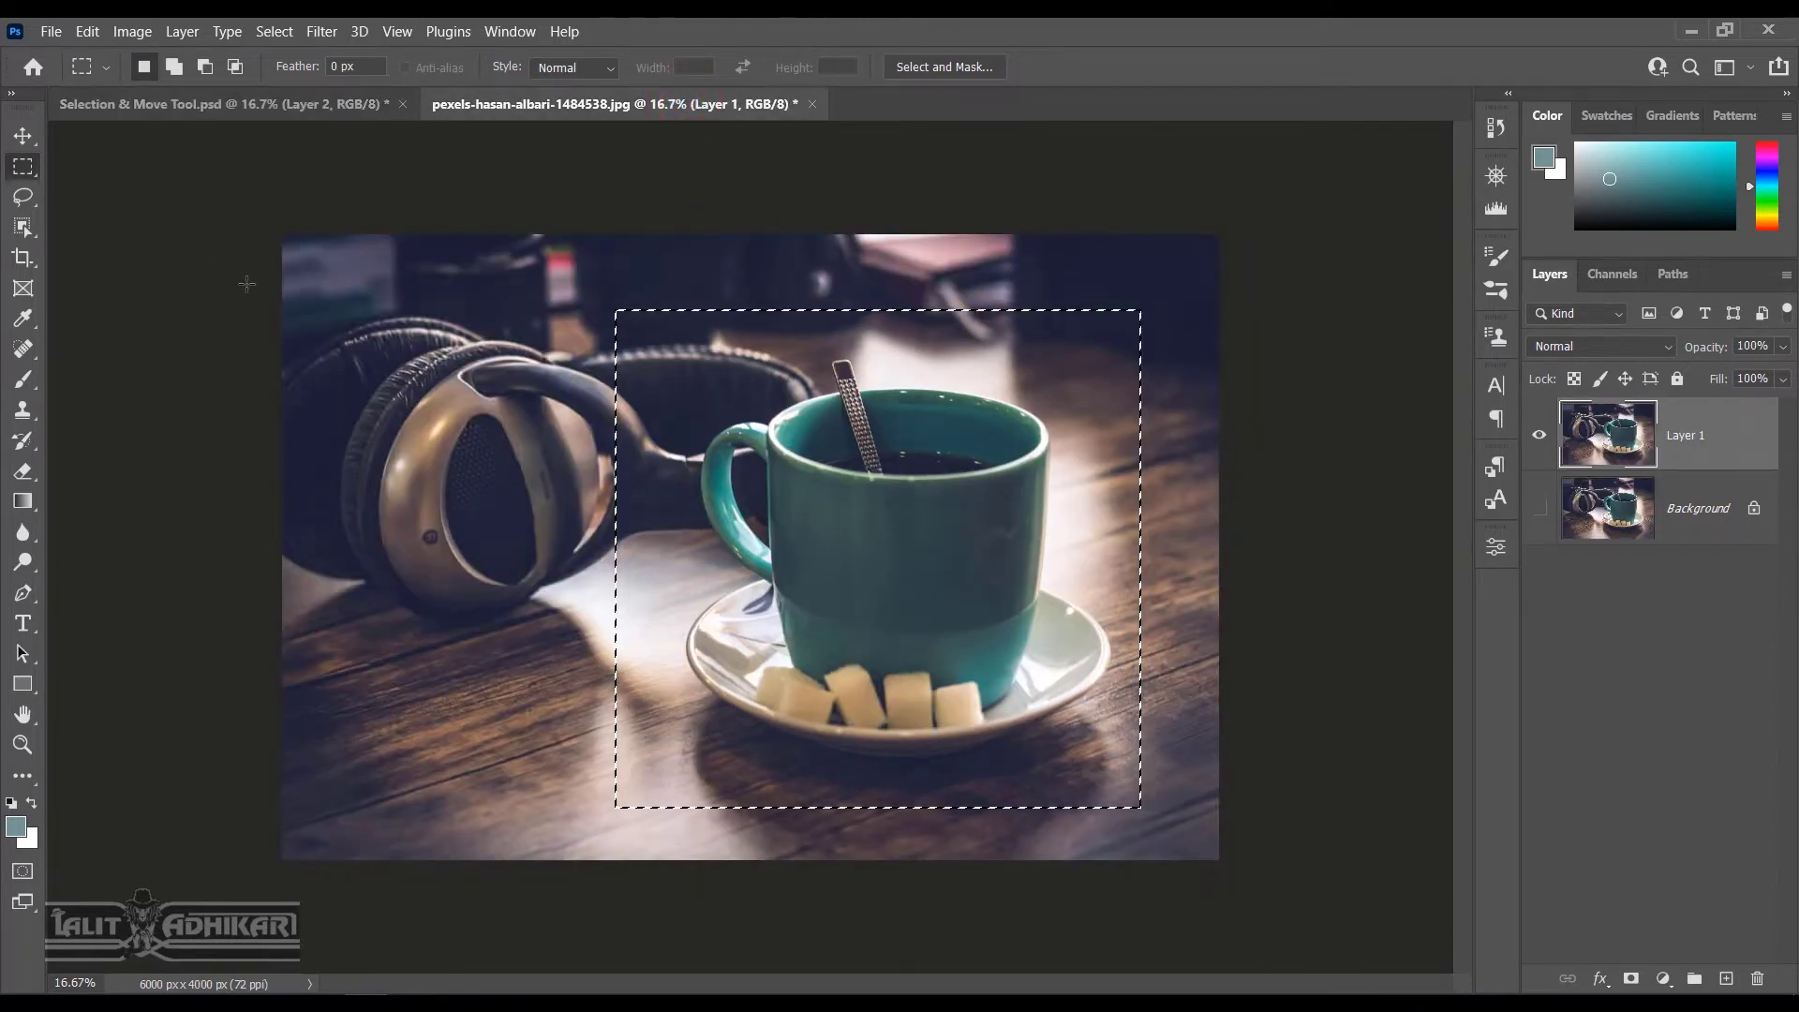
pyautogui.moveTo(207, 176); pyautogui.dragTo(1121, 774)
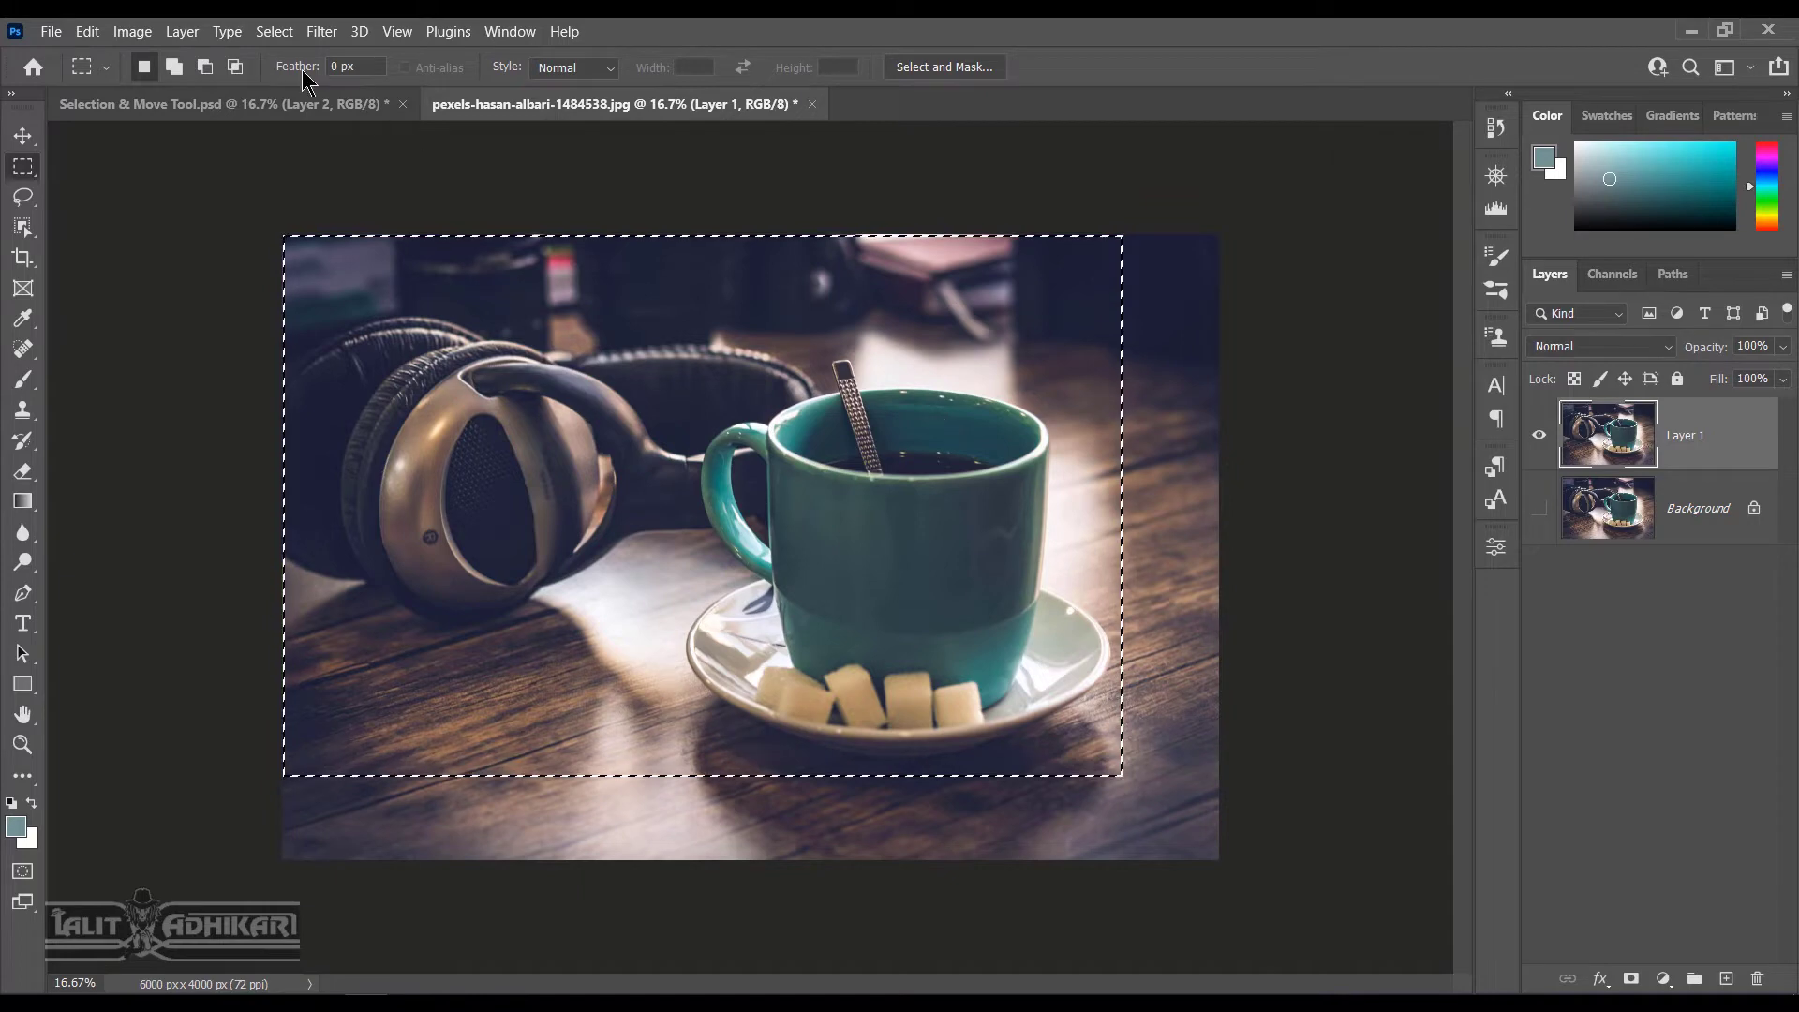
pyautogui.click(231, 101)
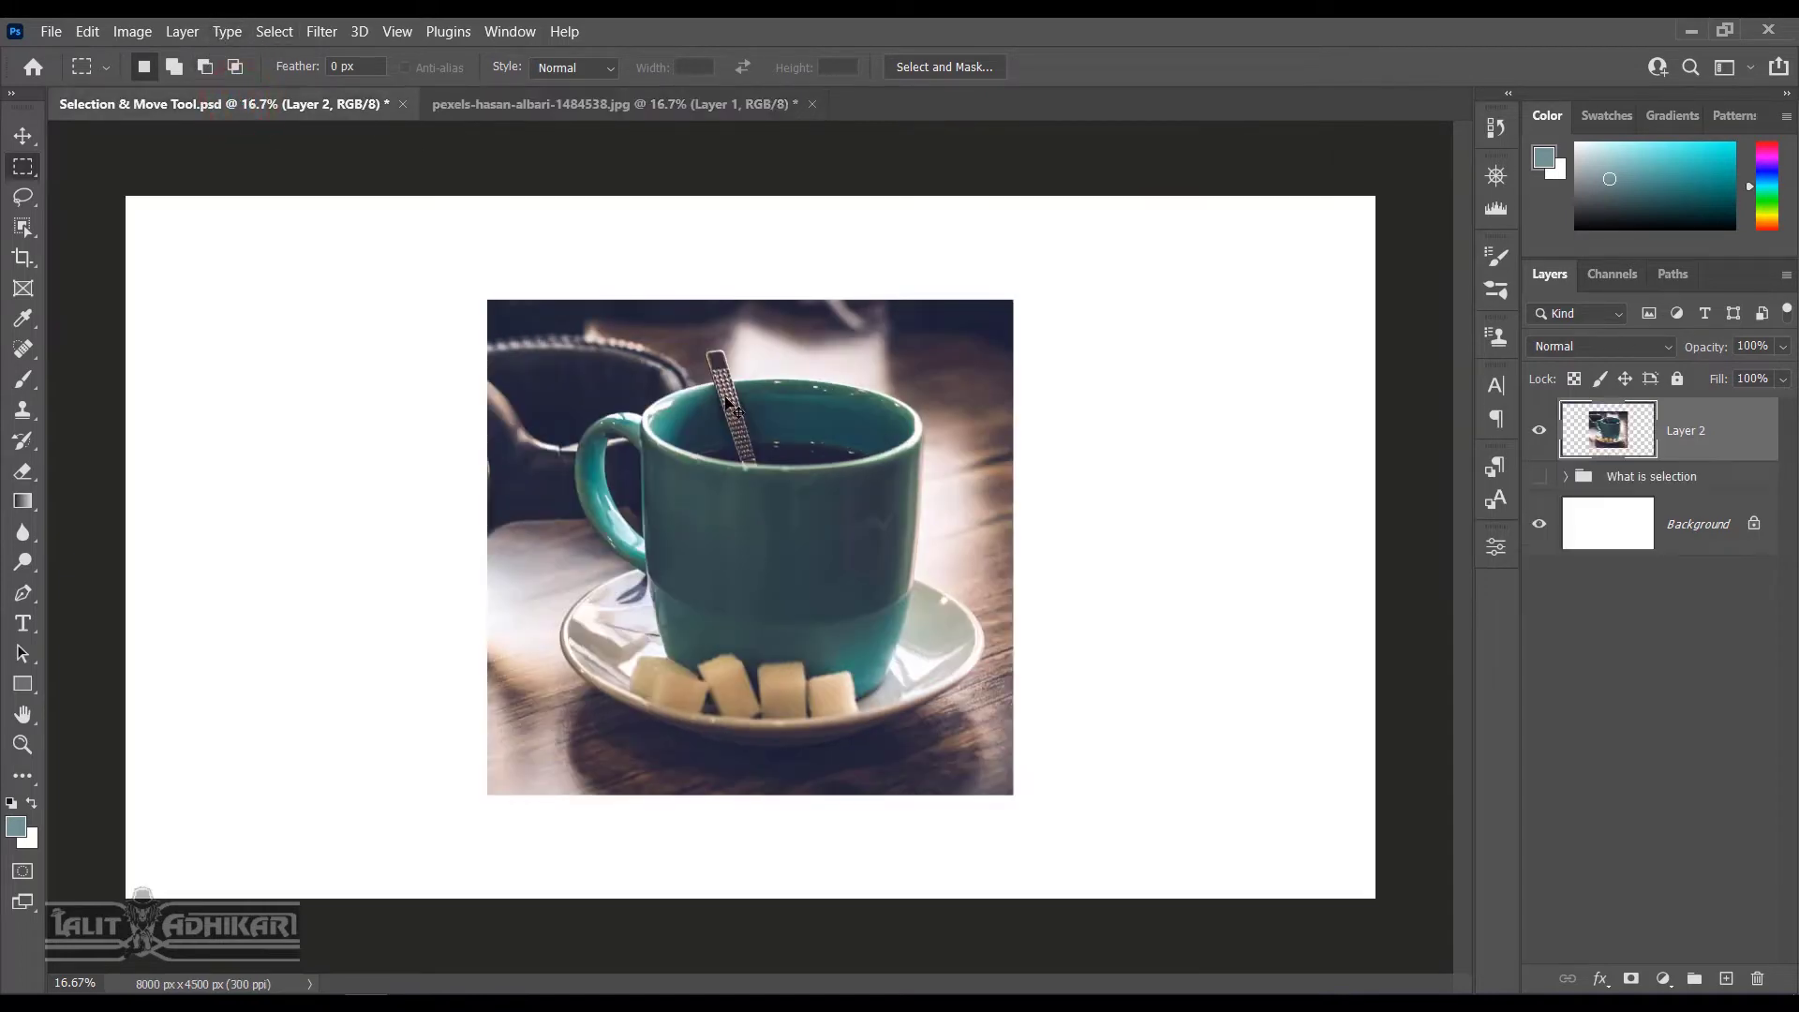
pyautogui.hotkey('ctrl', 'v')
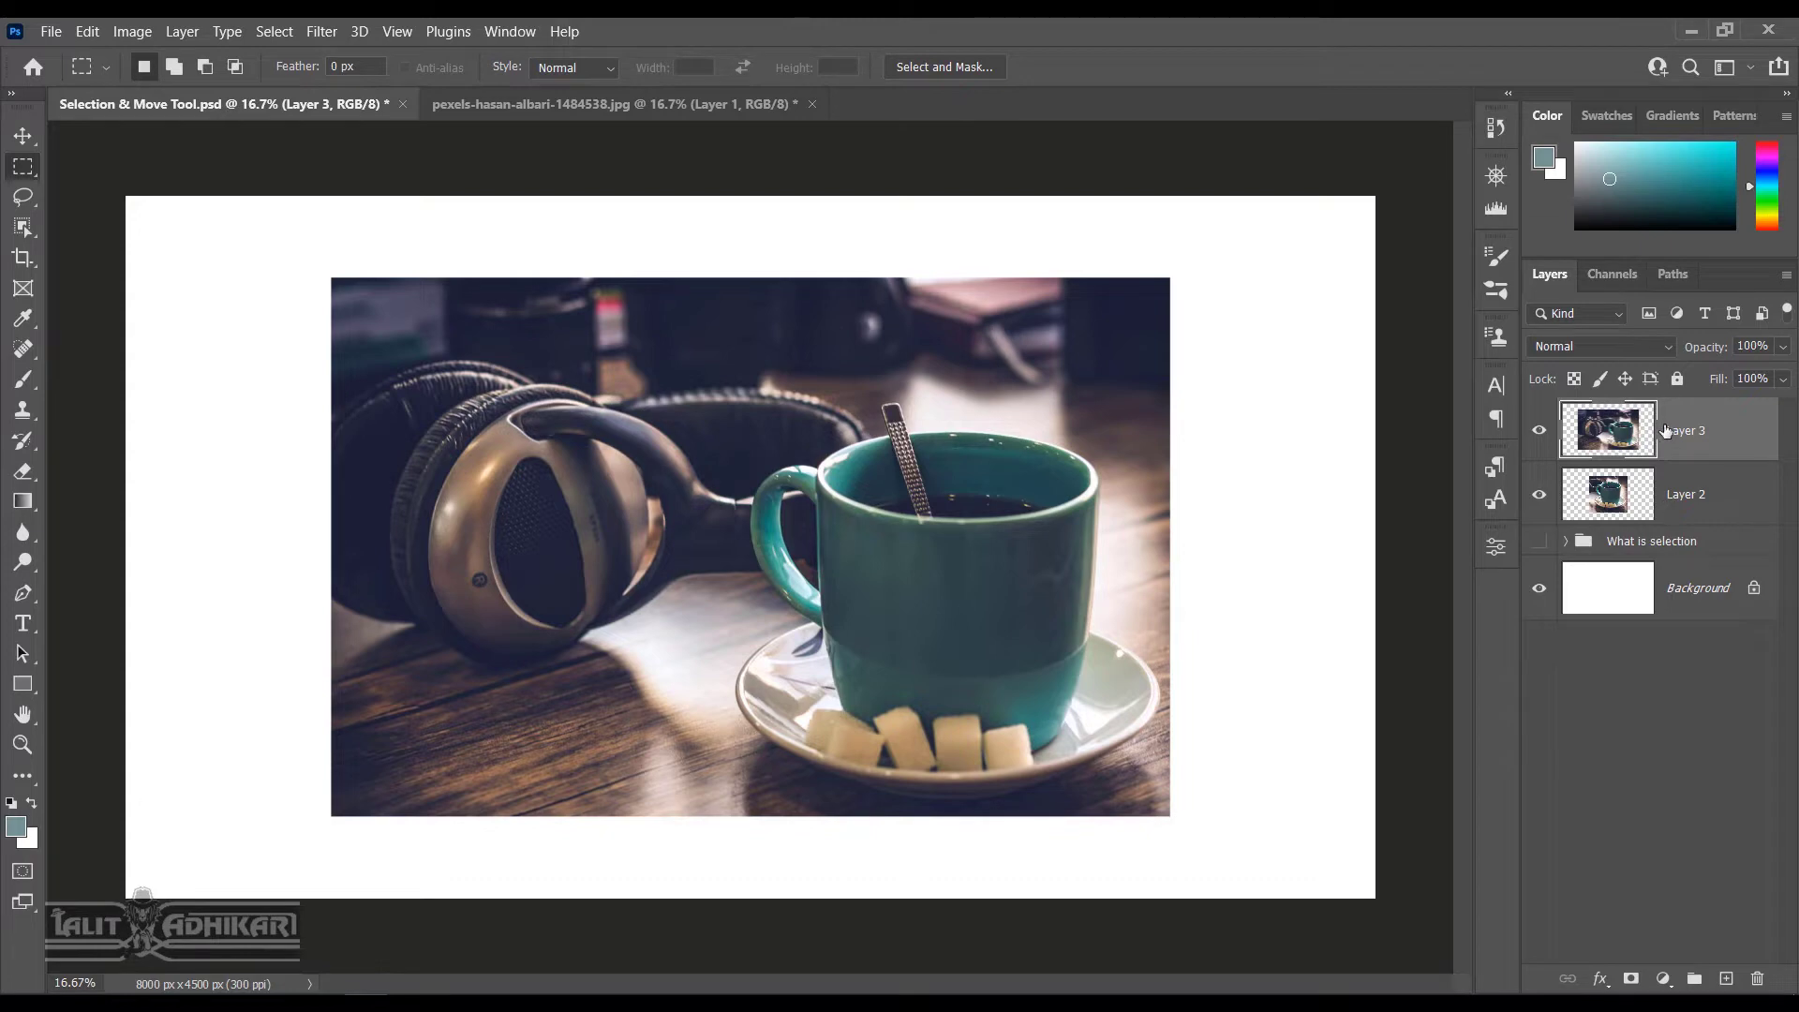
# Move the pasted headphones image to the canvas's upper-left corner and the smaller cup image to its lower-right corner
pyautogui.press('v')
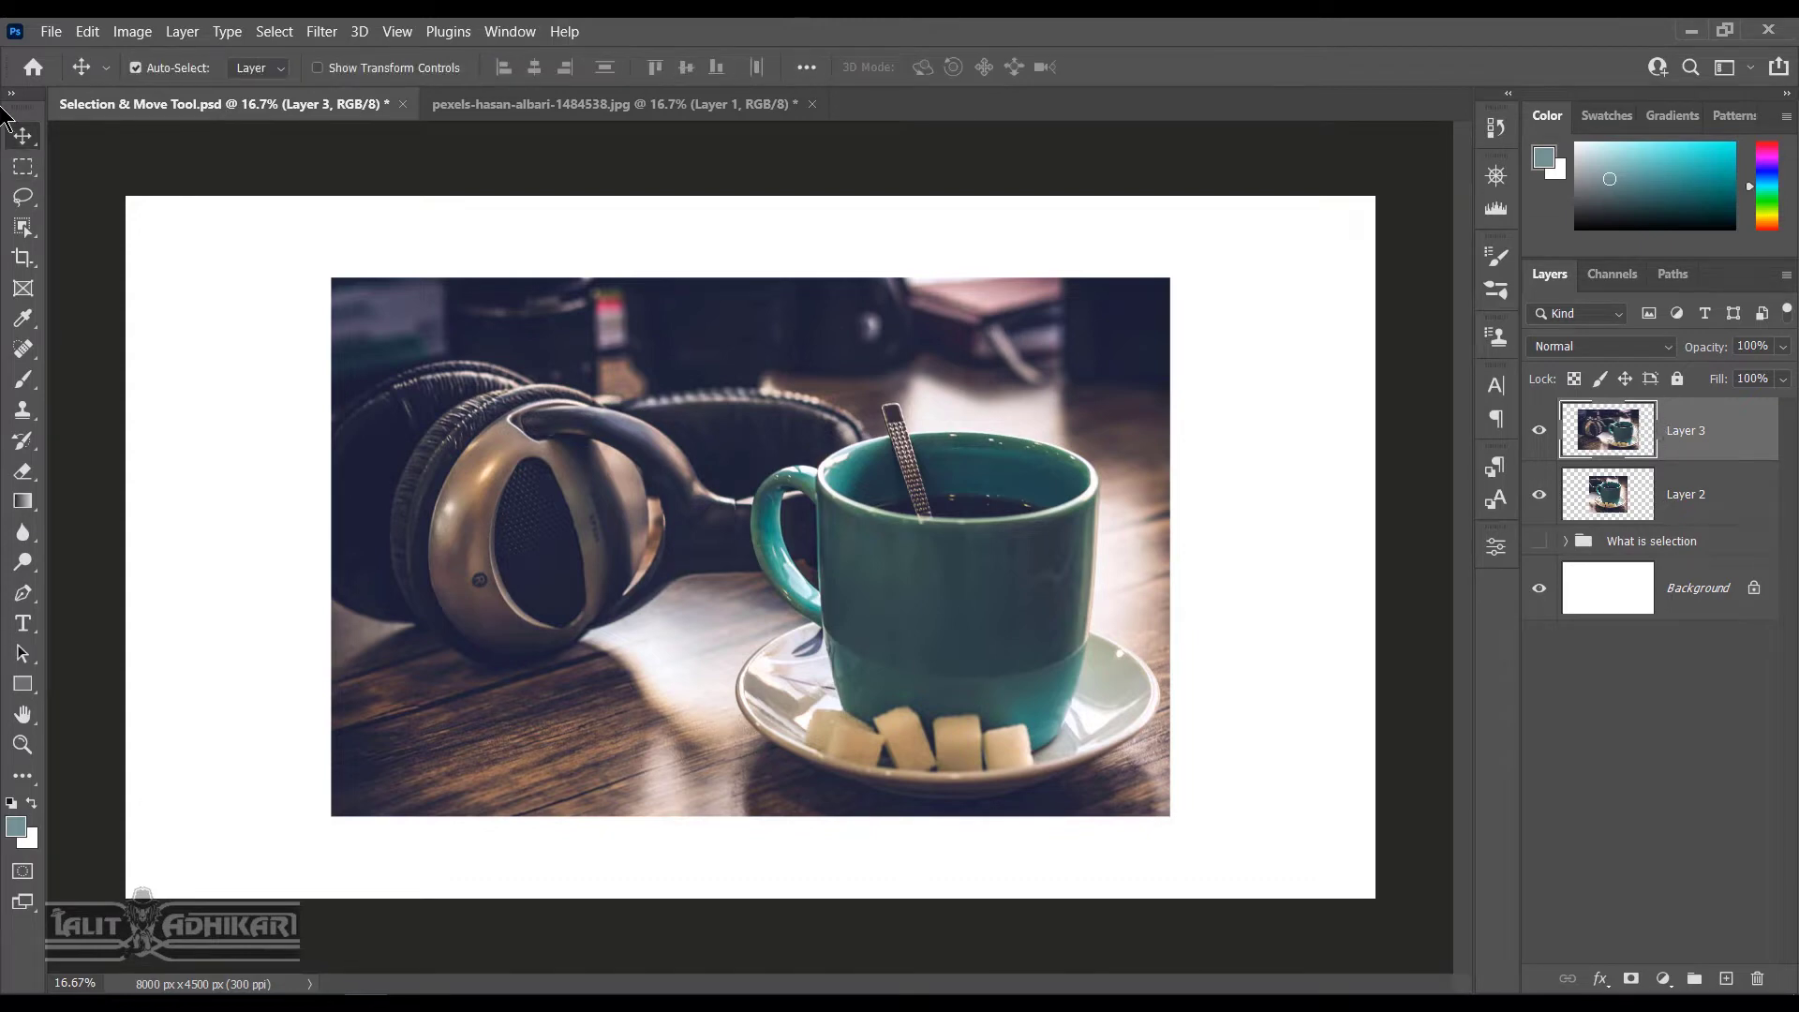
pyautogui.moveTo(526, 341); pyautogui.dragTo(323, 272)
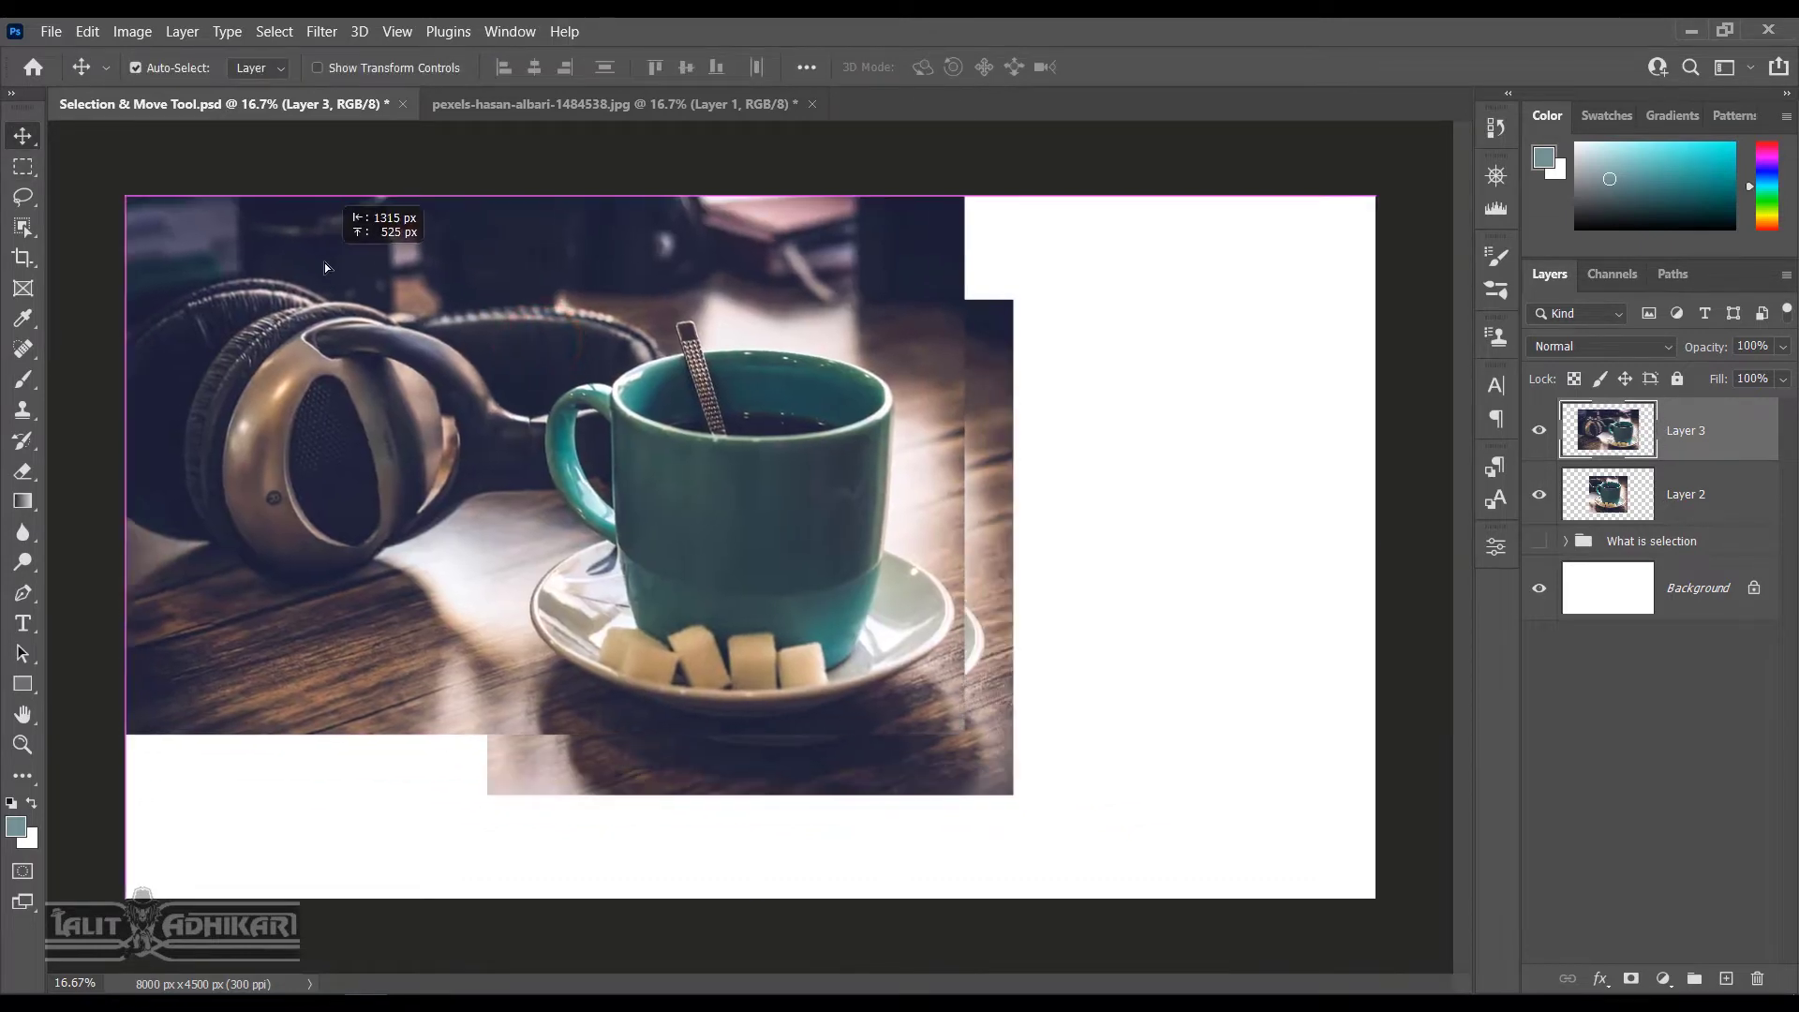
pyautogui.moveTo(991, 771); pyautogui.dragTo(1358, 882)
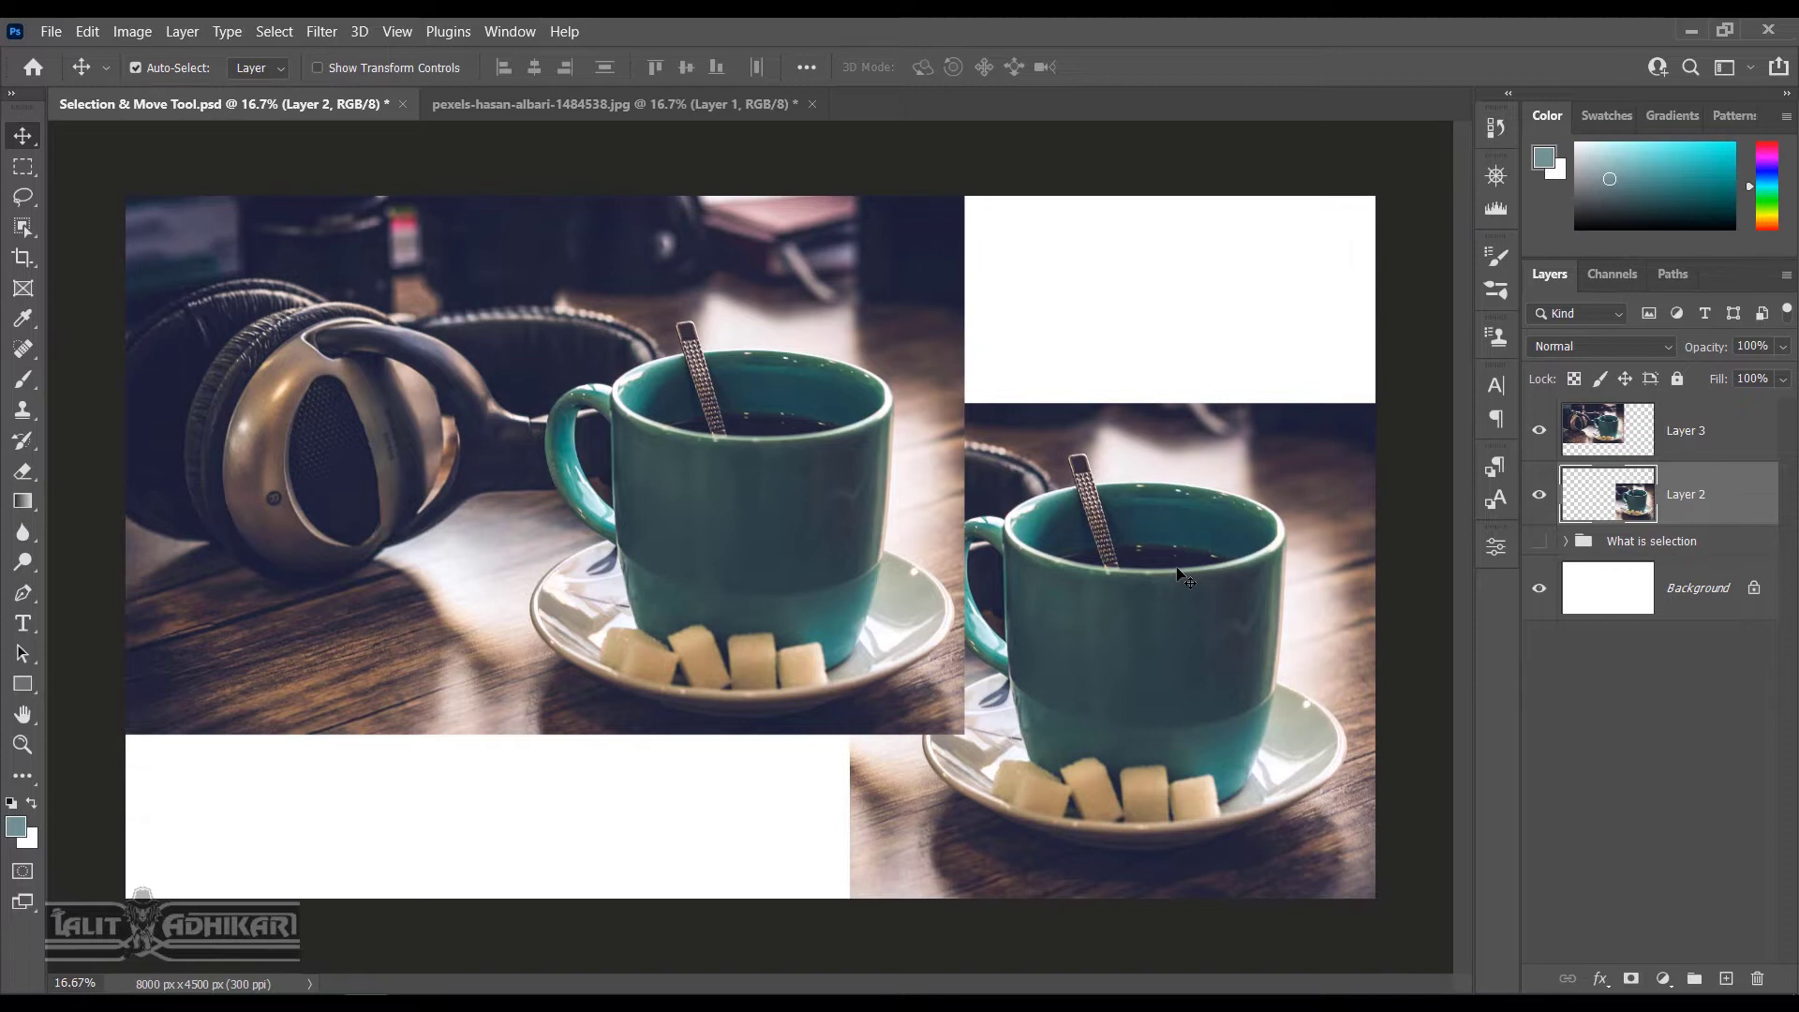
# Hide Layer 3 and Layer 2 and add a new empty layer above them
pyautogui.click(1727, 430)
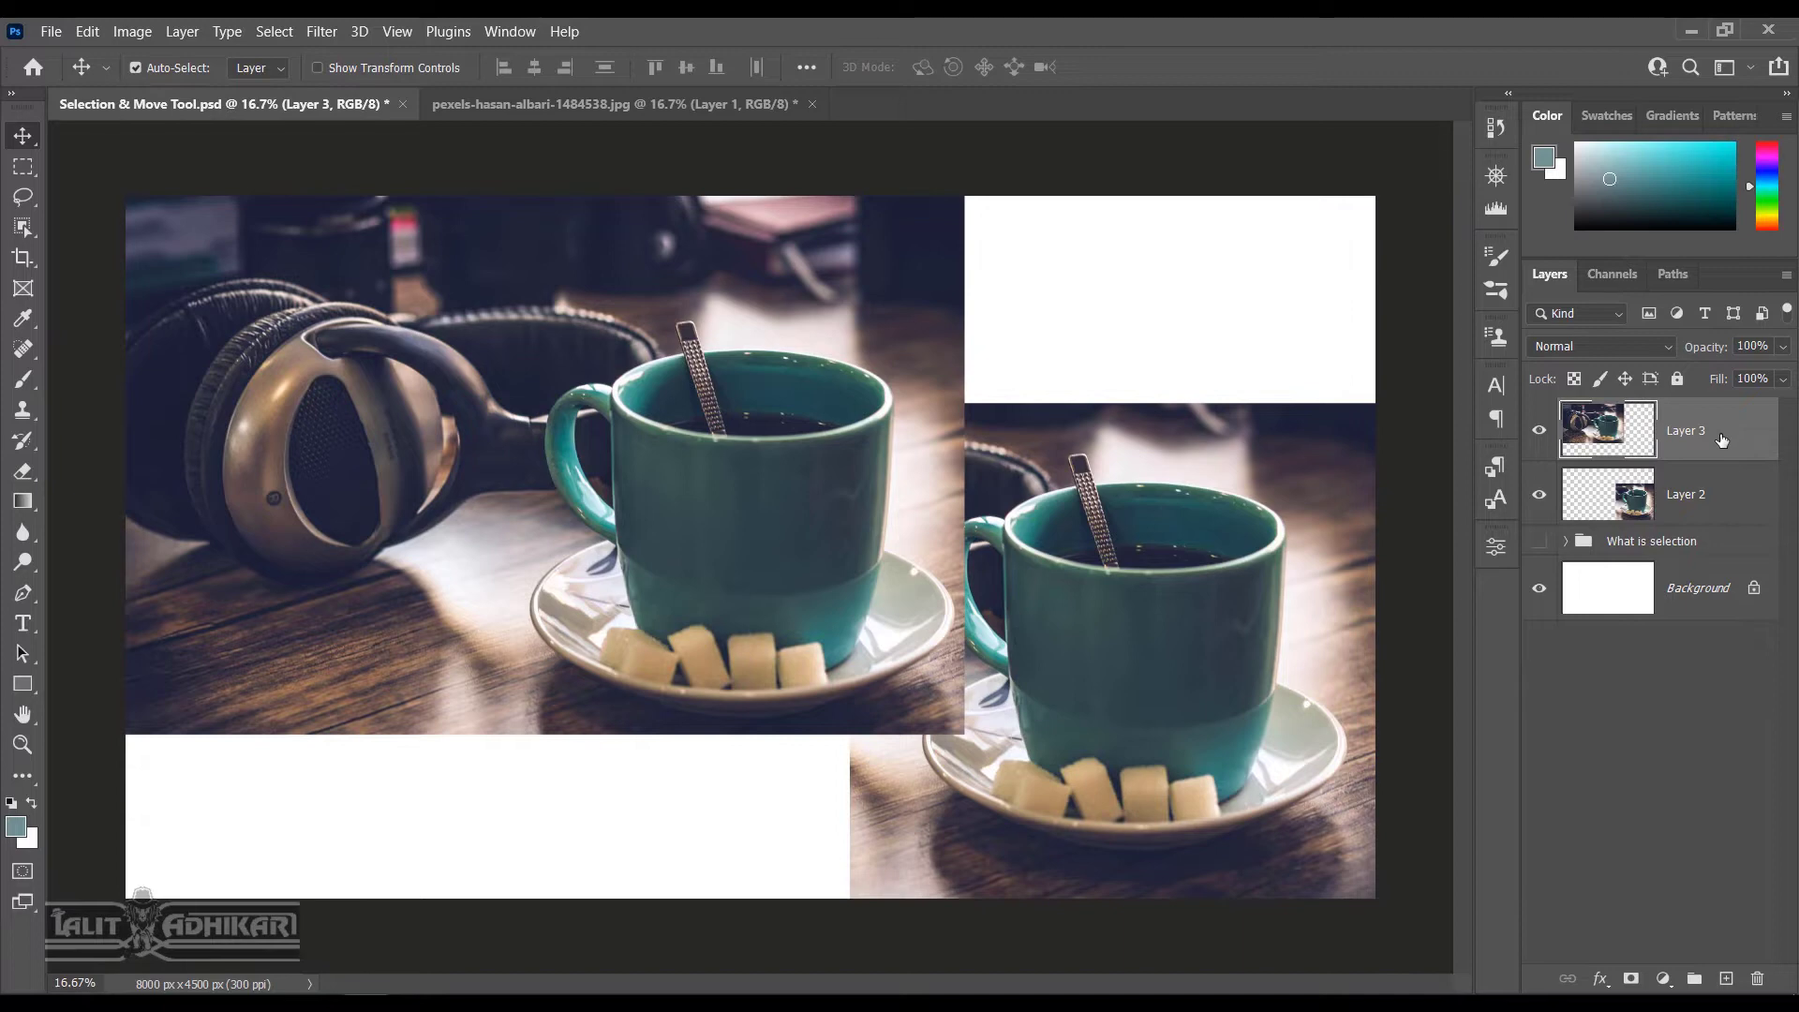
pyautogui.click(1539, 430)
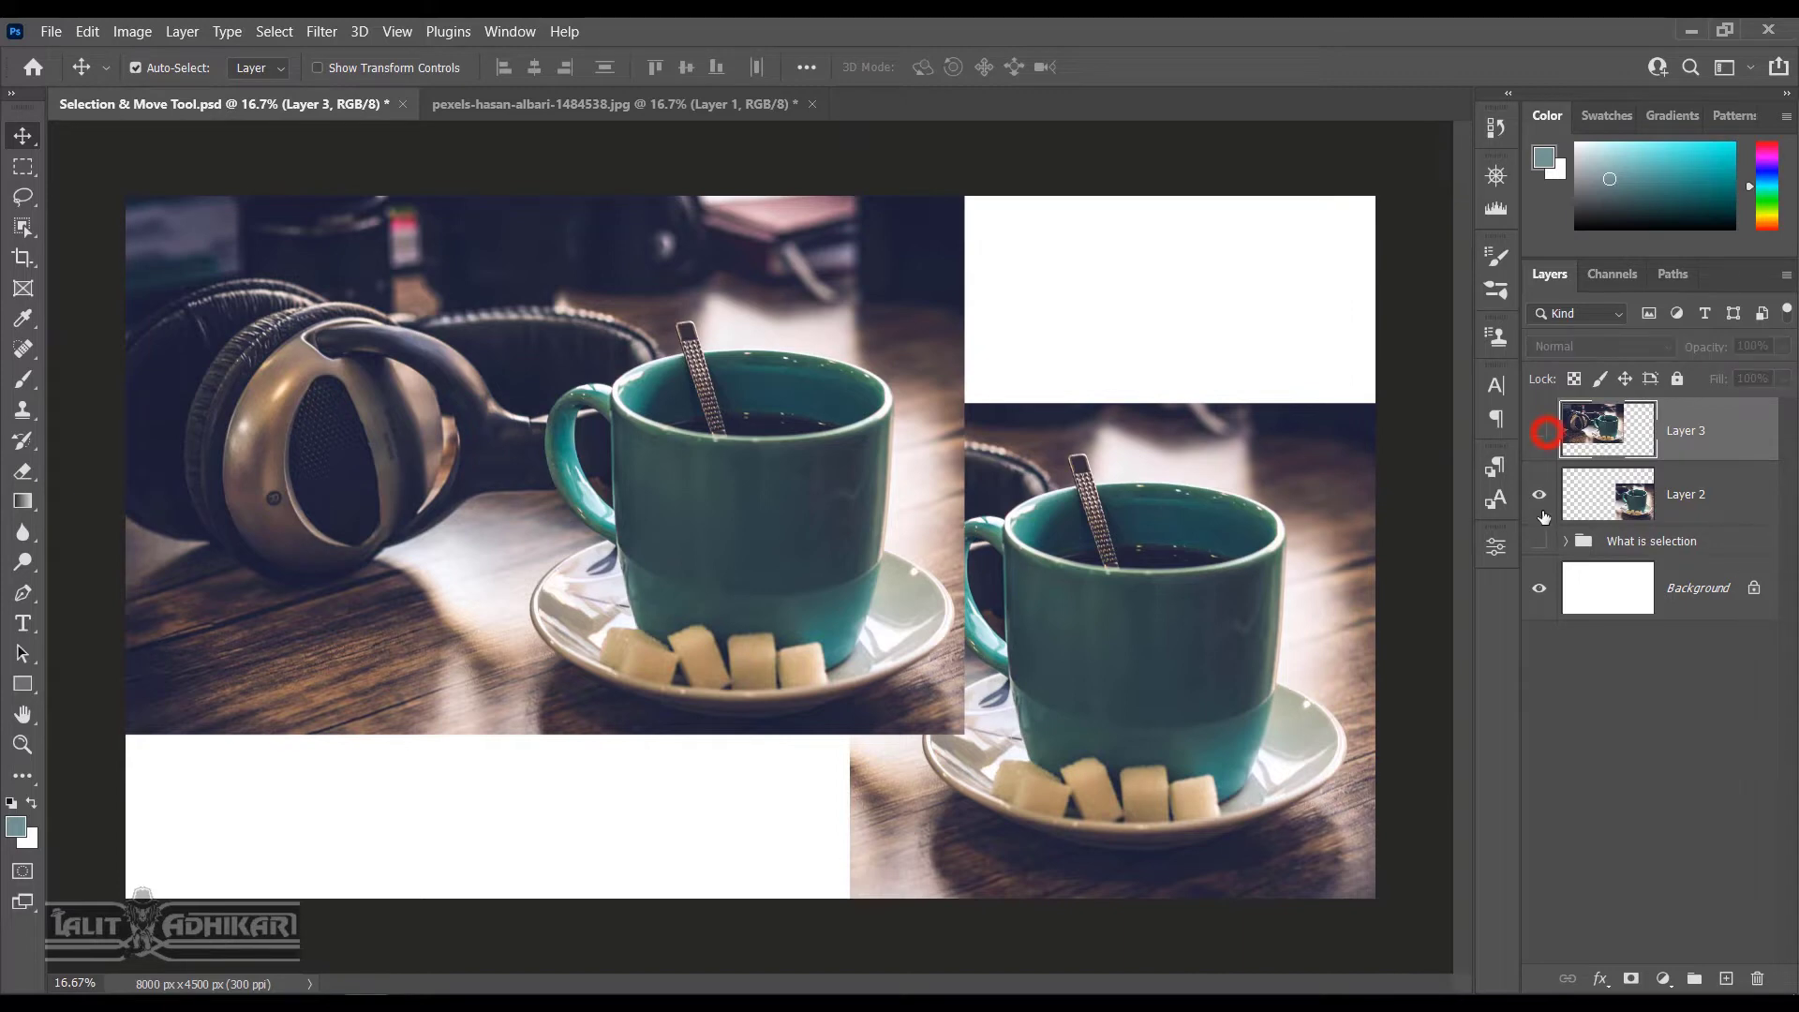
pyautogui.click(1539, 494)
pyautogui.click(1727, 979)
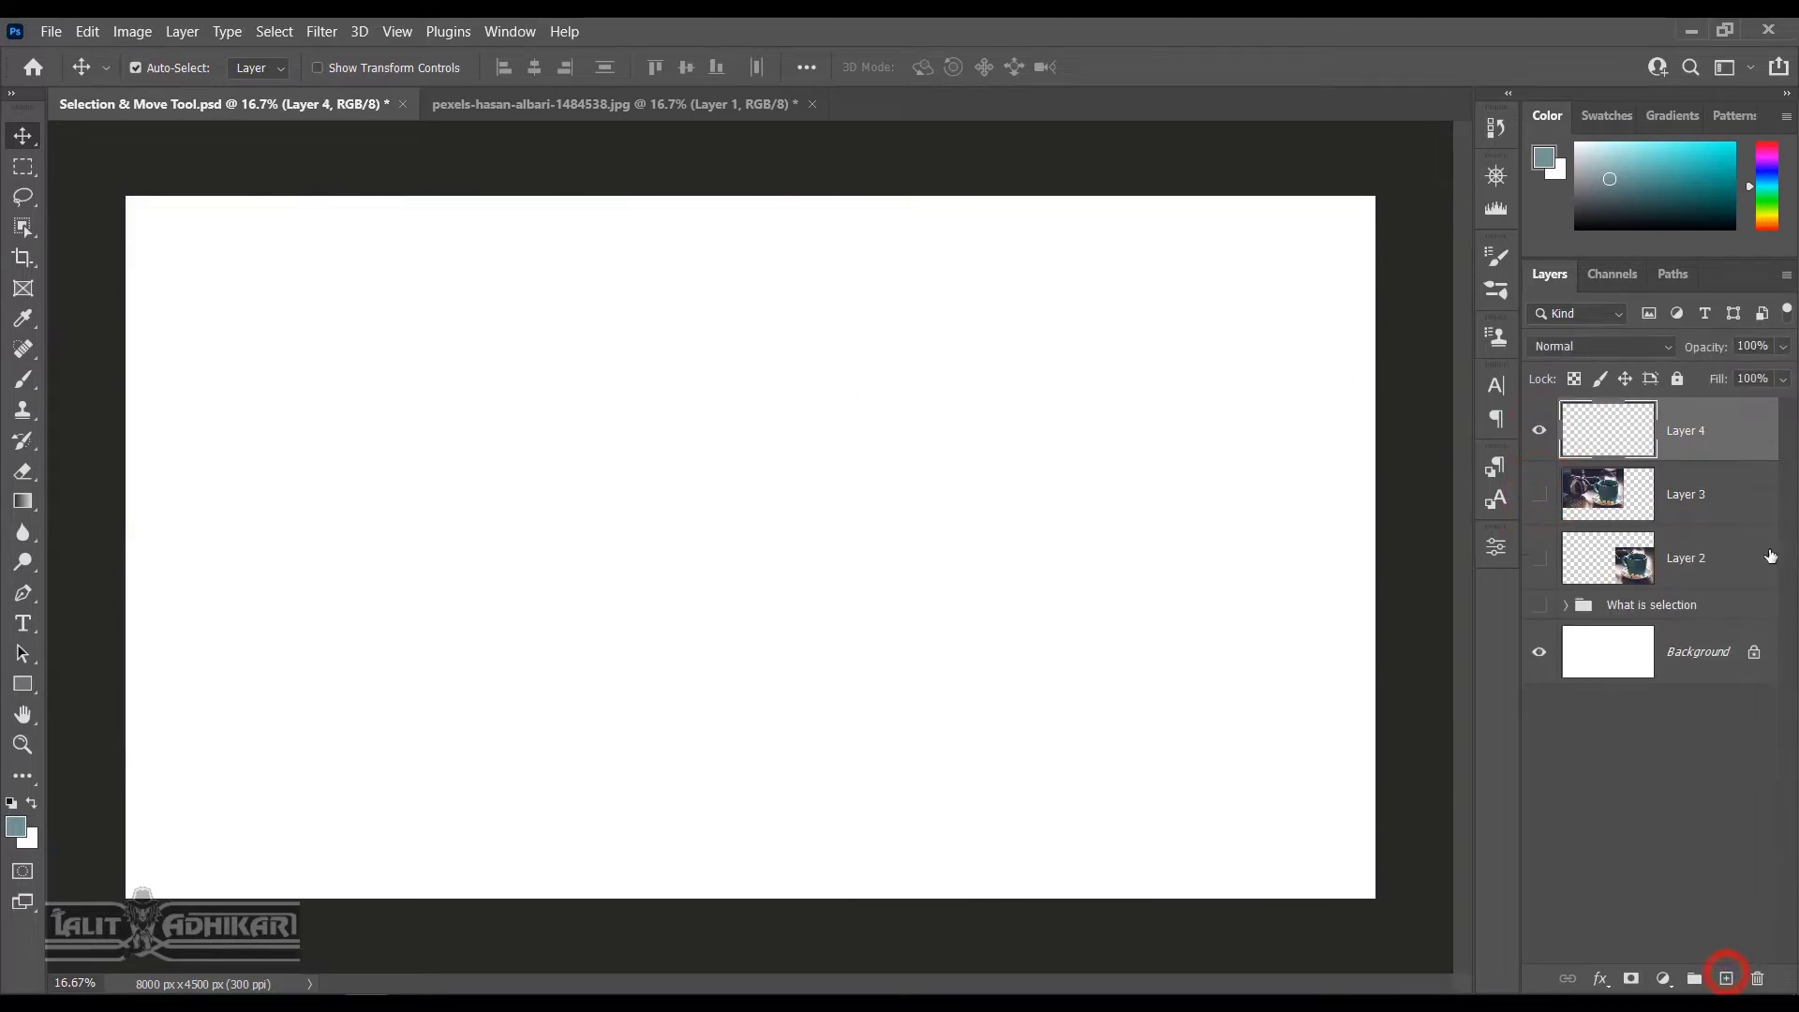
# Draw a nearly square rectangular marquee about 366 px wide in the canvas's upper-left corner
pyautogui.click(24, 166)
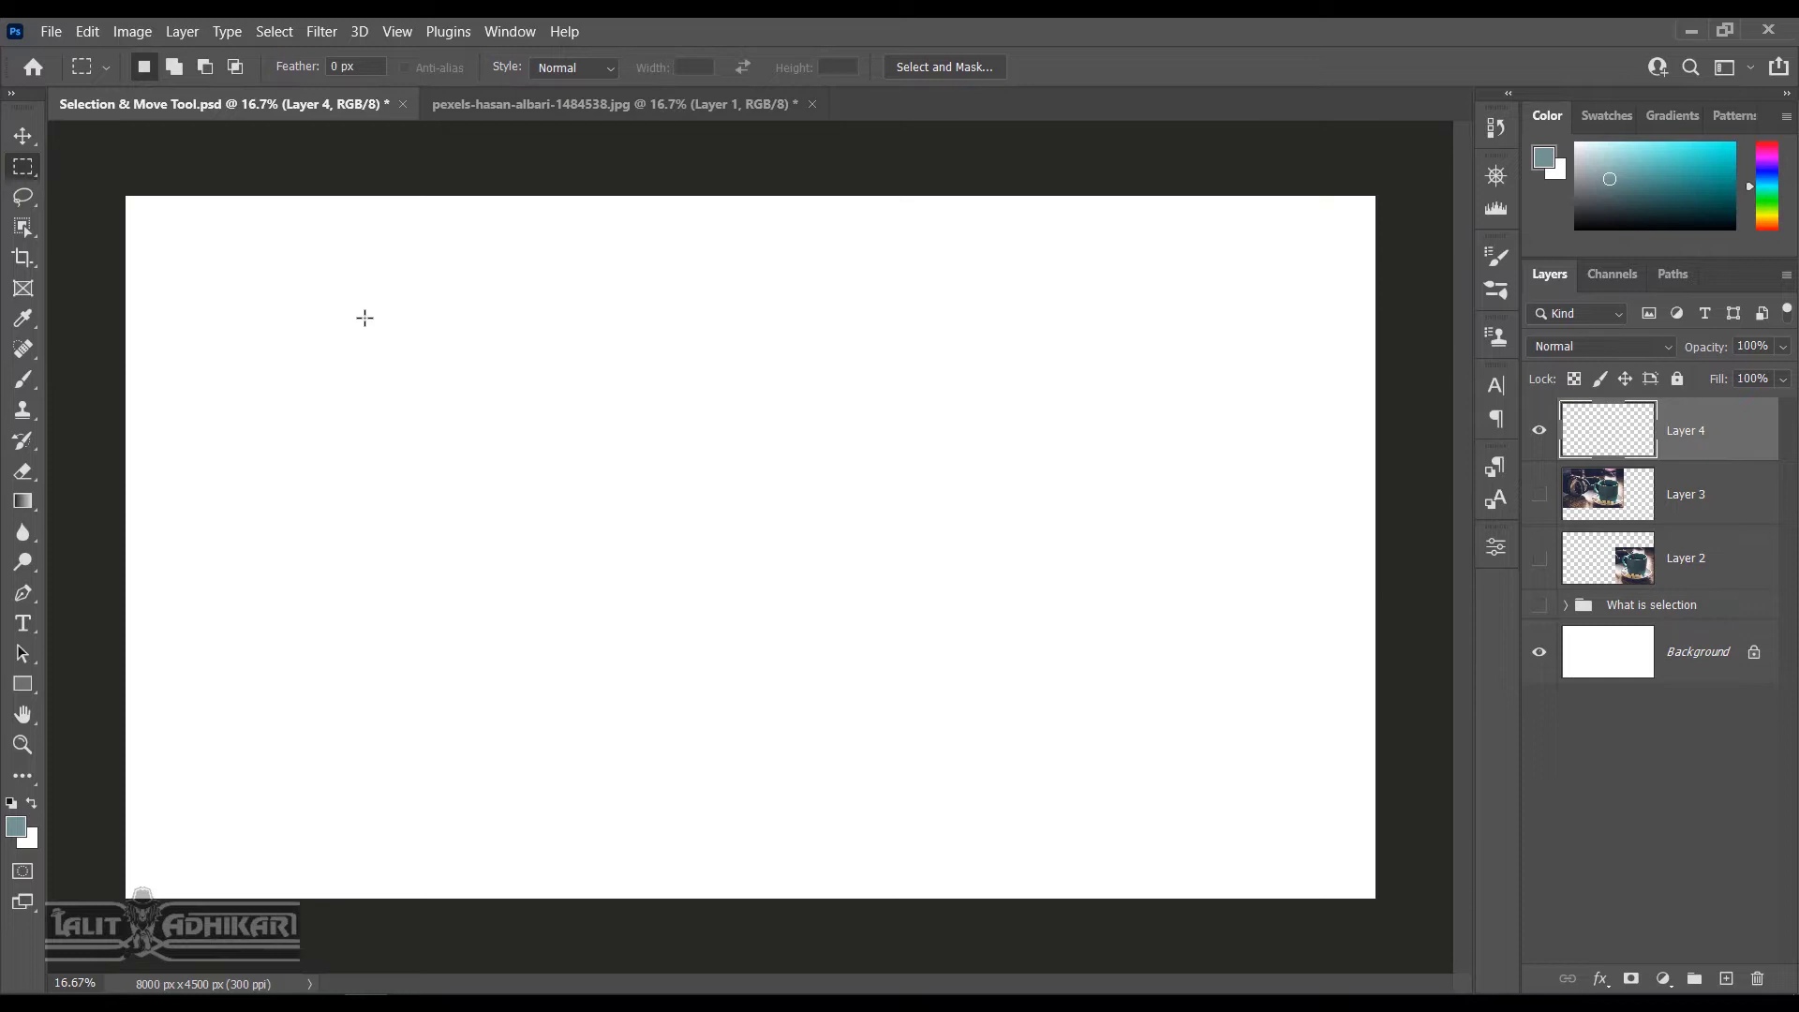
pyautogui.moveTo(126, 196); pyautogui.dragTo(169, 243)
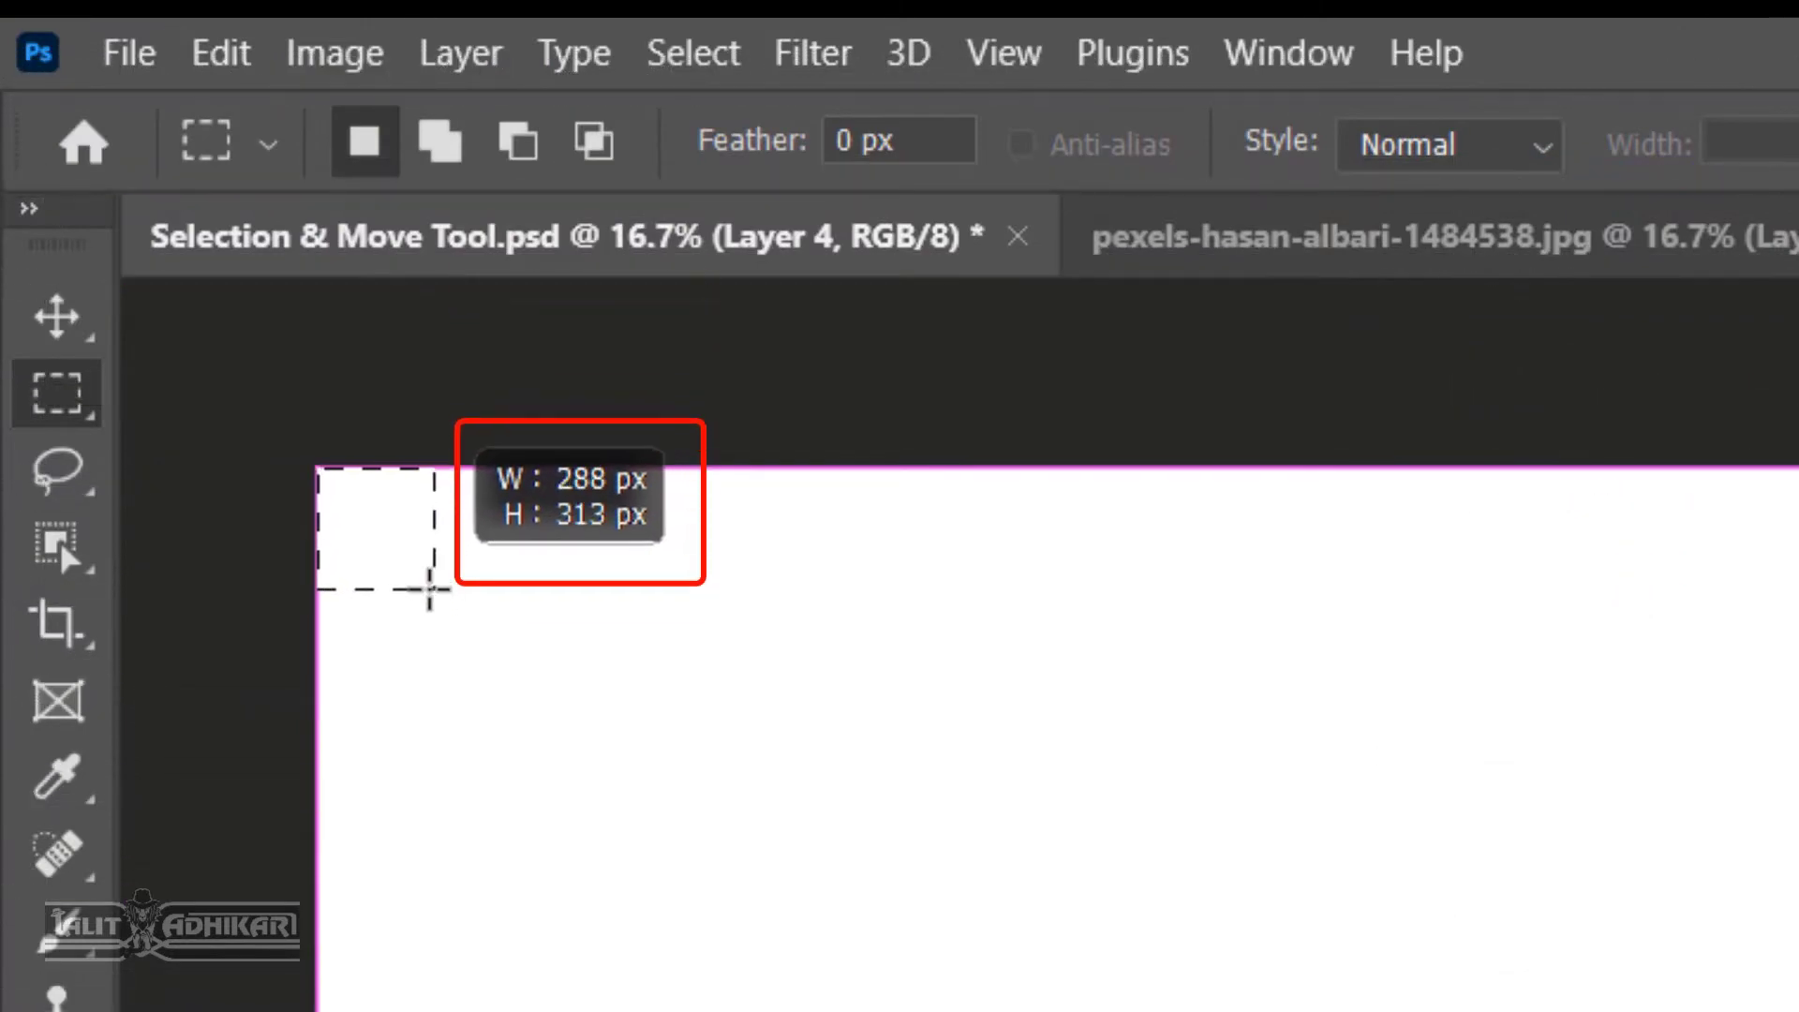
pyautogui.moveTo(430, 589); pyautogui.dragTo(463, 614)
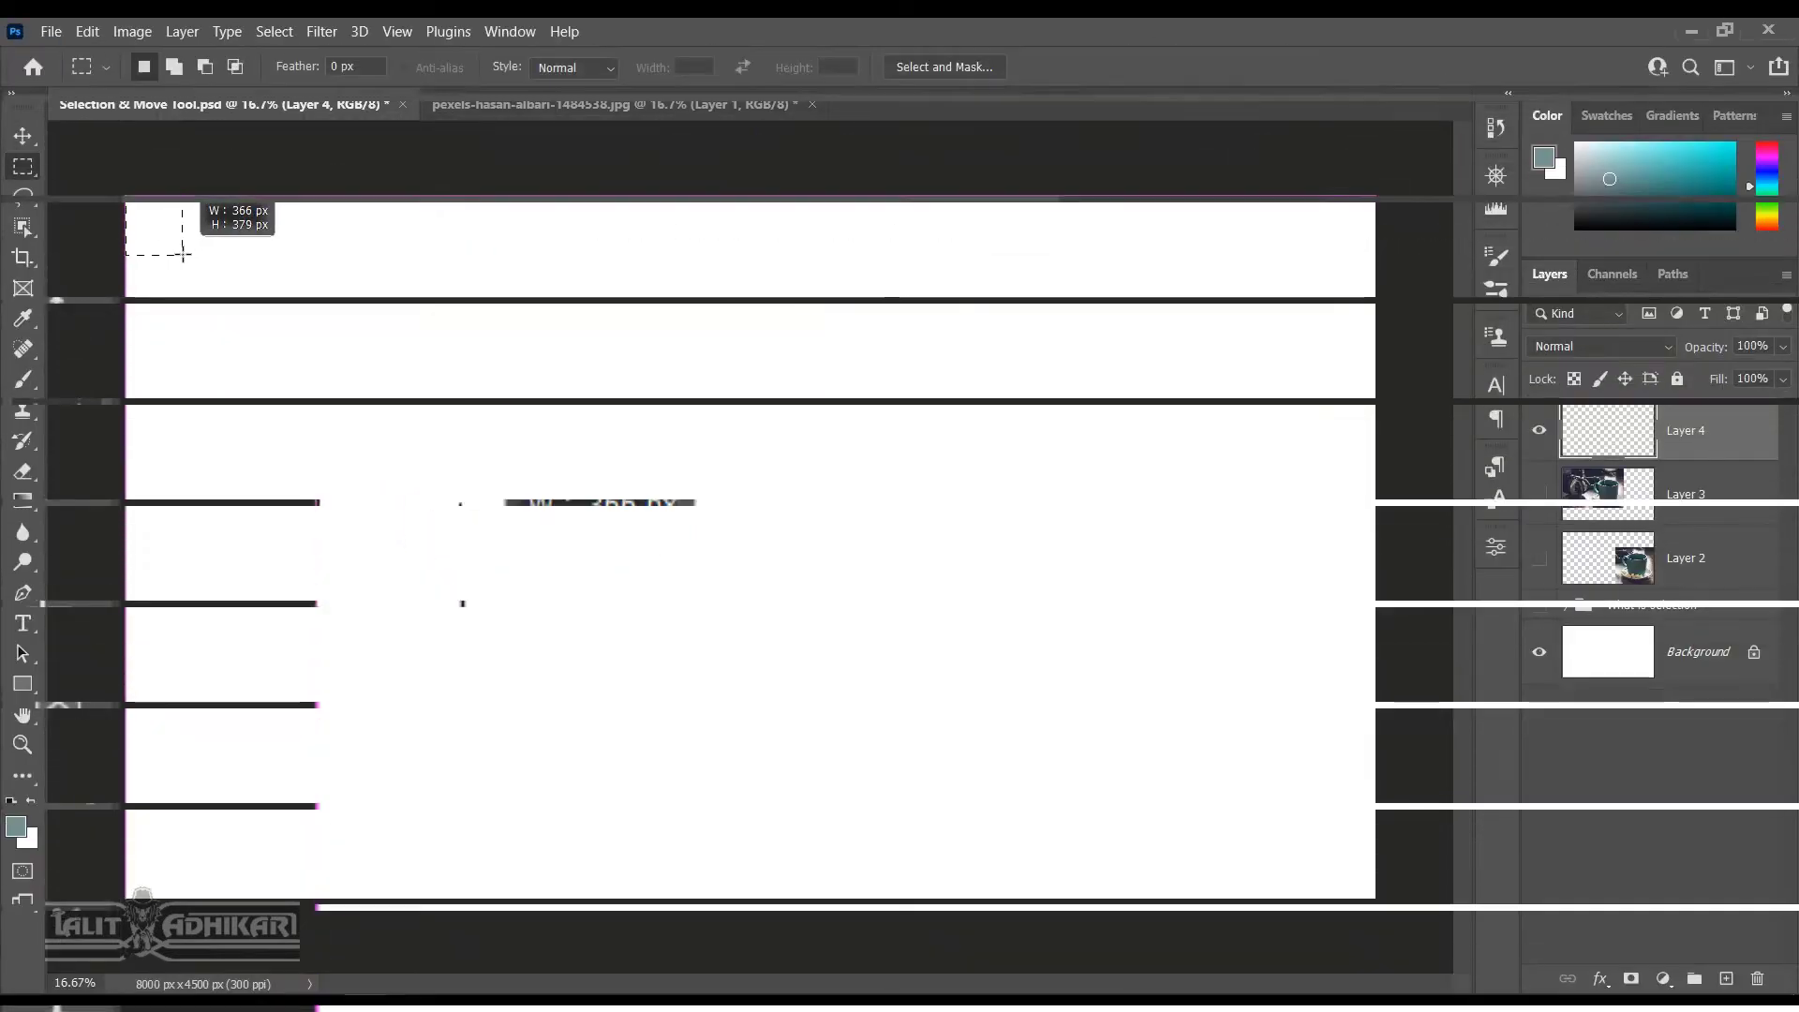
pyautogui.moveTo(182, 254)
pyautogui.mouseDown()
pyautogui.moveTo(484, 451)
pyautogui.moveTo(783, 615)
pyautogui.moveTo(978, 610)
pyautogui.moveTo(1102, 437)
pyautogui.moveTo(1345, 468)
pyautogui.moveTo(1369, 631)
pyautogui.moveTo(1013, 430)
pyautogui.moveTo(183, 252)
pyautogui.mouseUp()
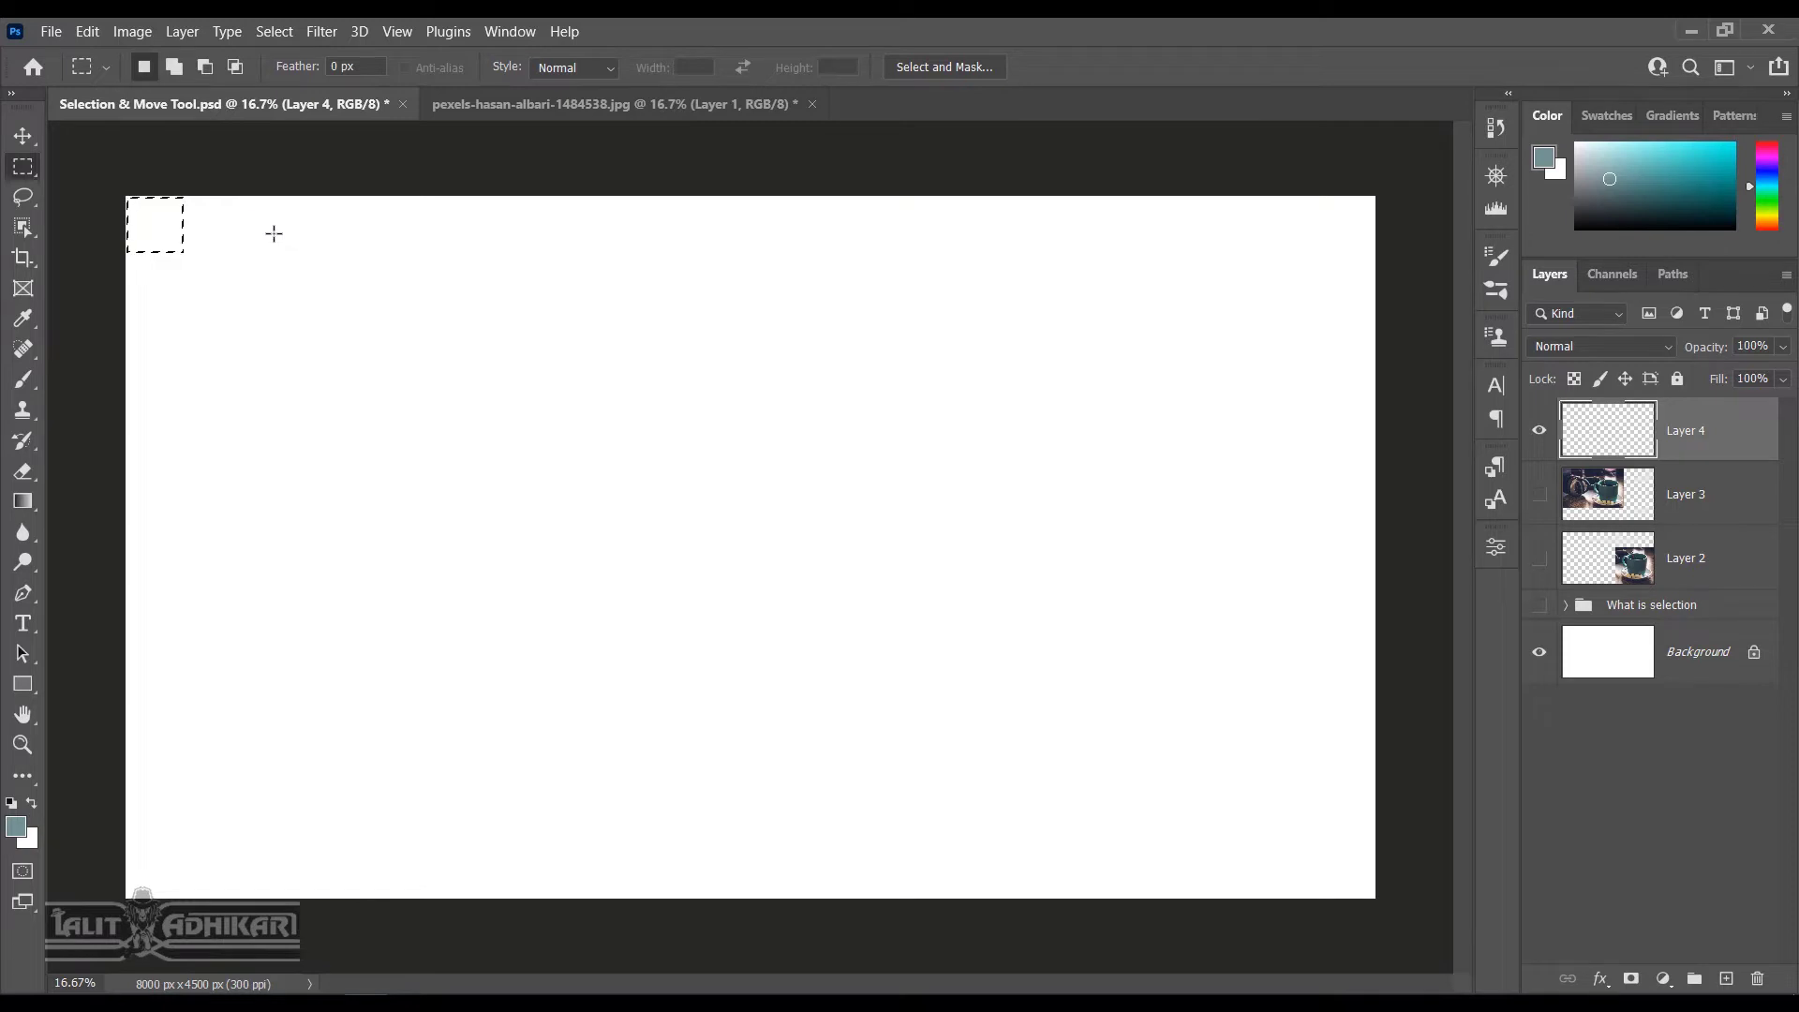
# Reset the foreground and background colours to their defaults and fill the small selection with black on Layer 4
pyautogui.press('d')
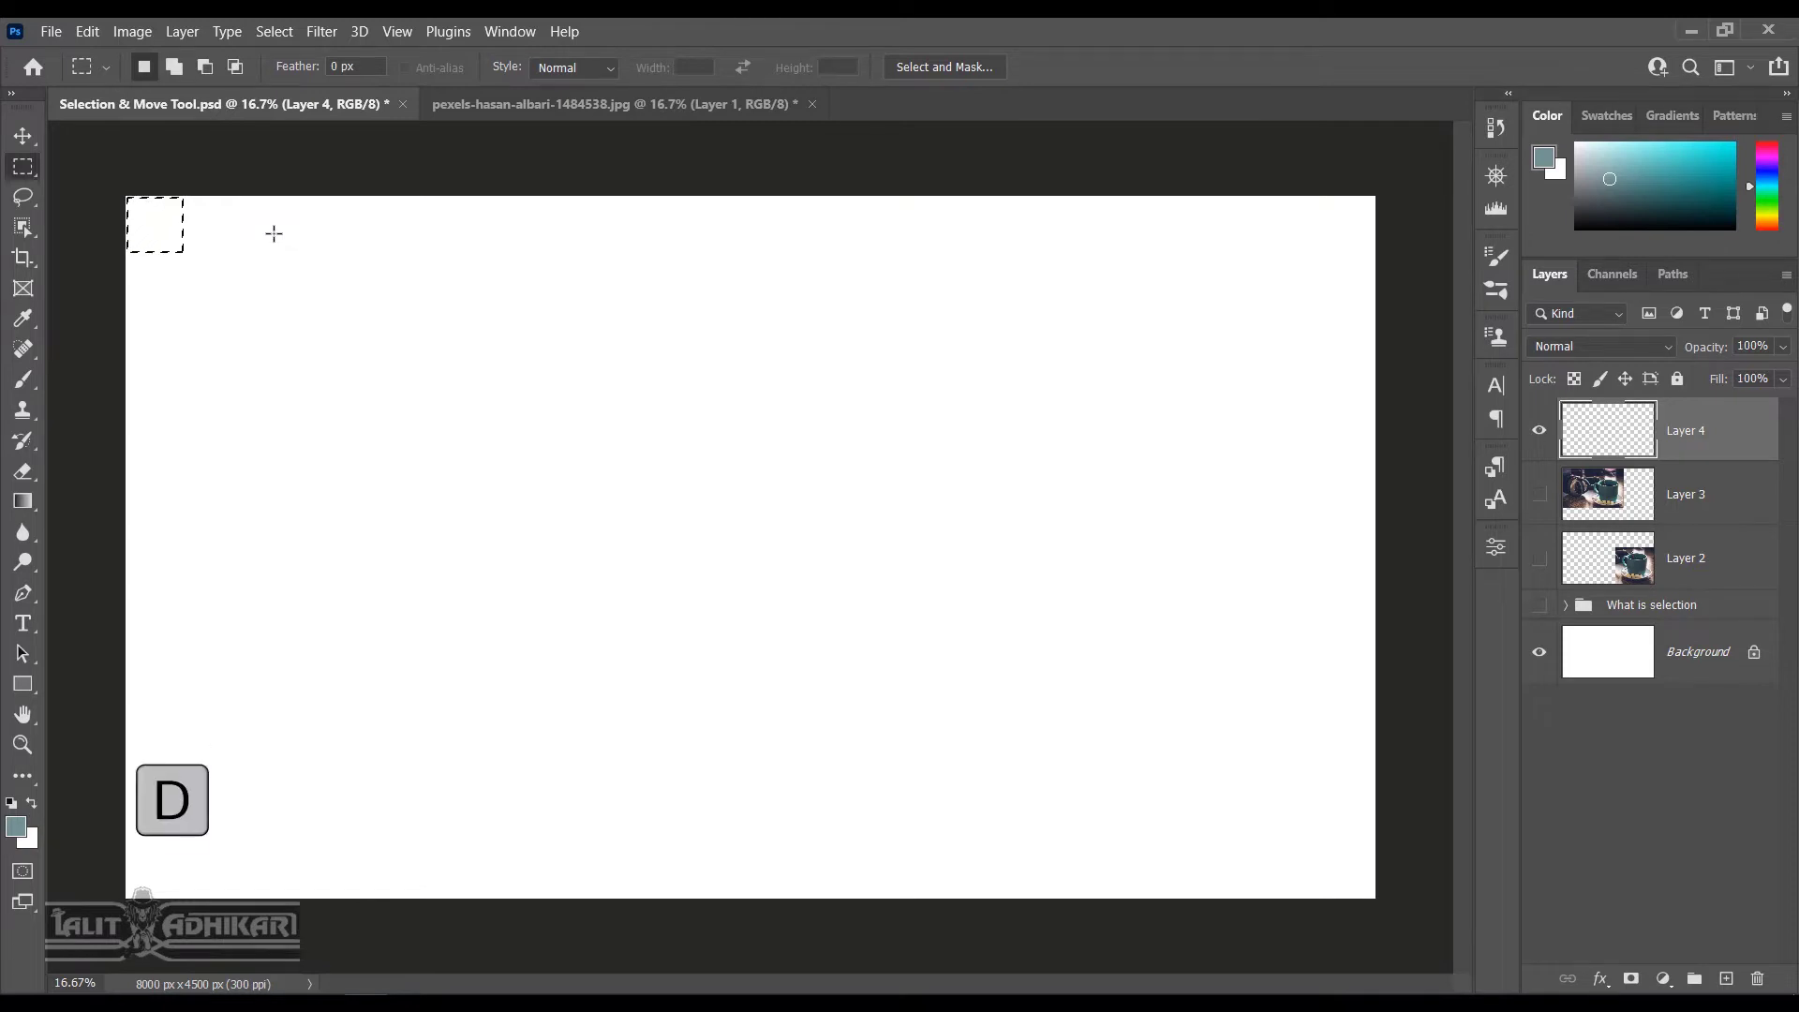
pyautogui.press('d')
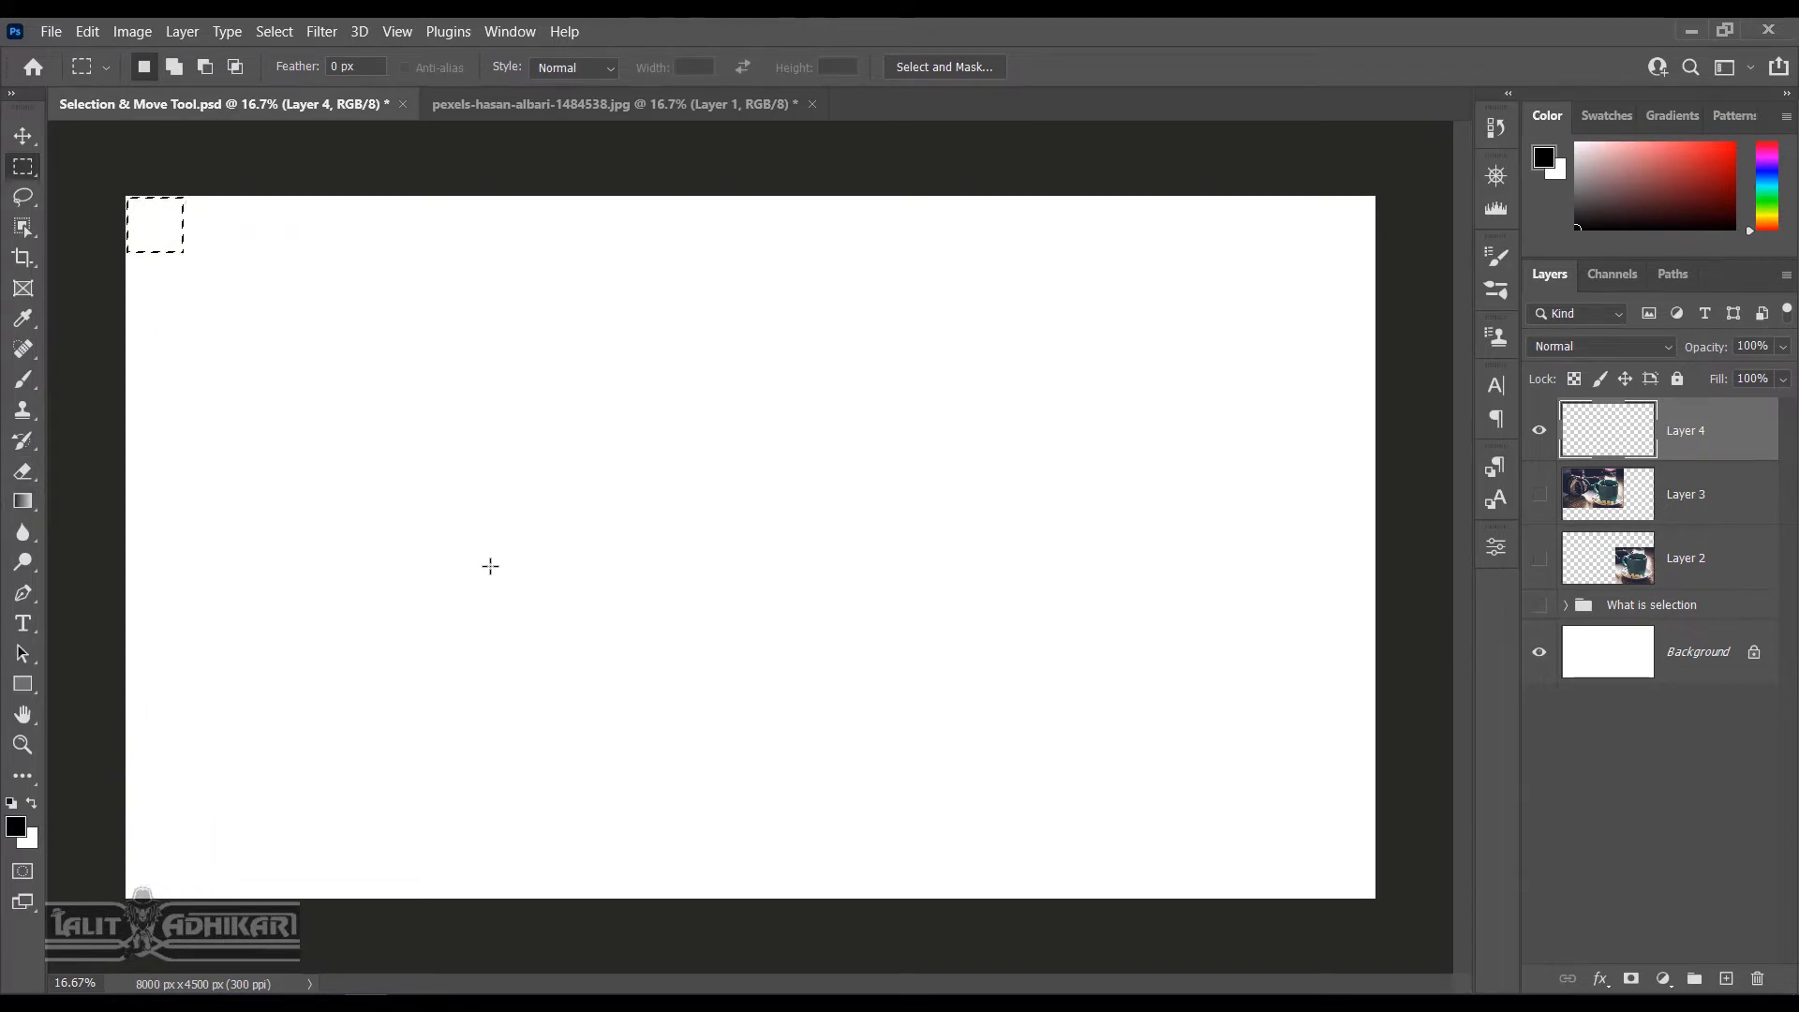
pyautogui.press('alt')
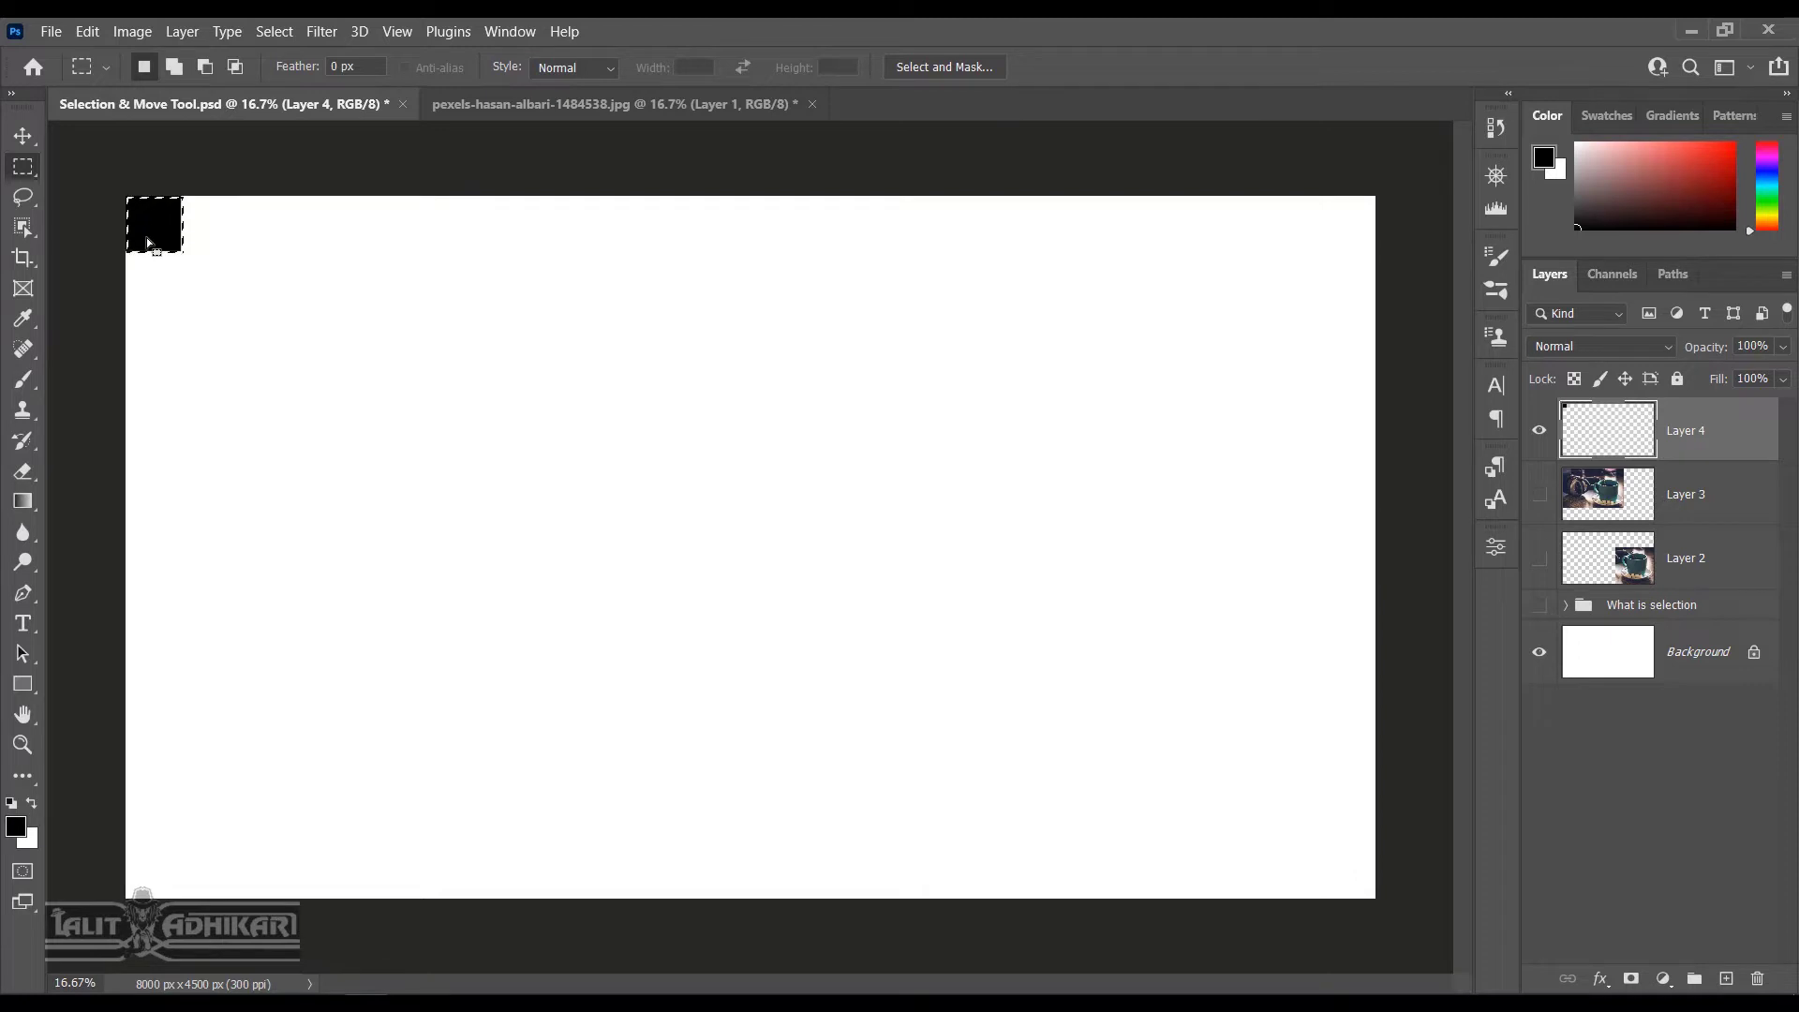
# Try duplicating the selected black square diagonally down to the right within Layer 4 using the Move tool, and undo the copy
pyautogui.click(22, 135)
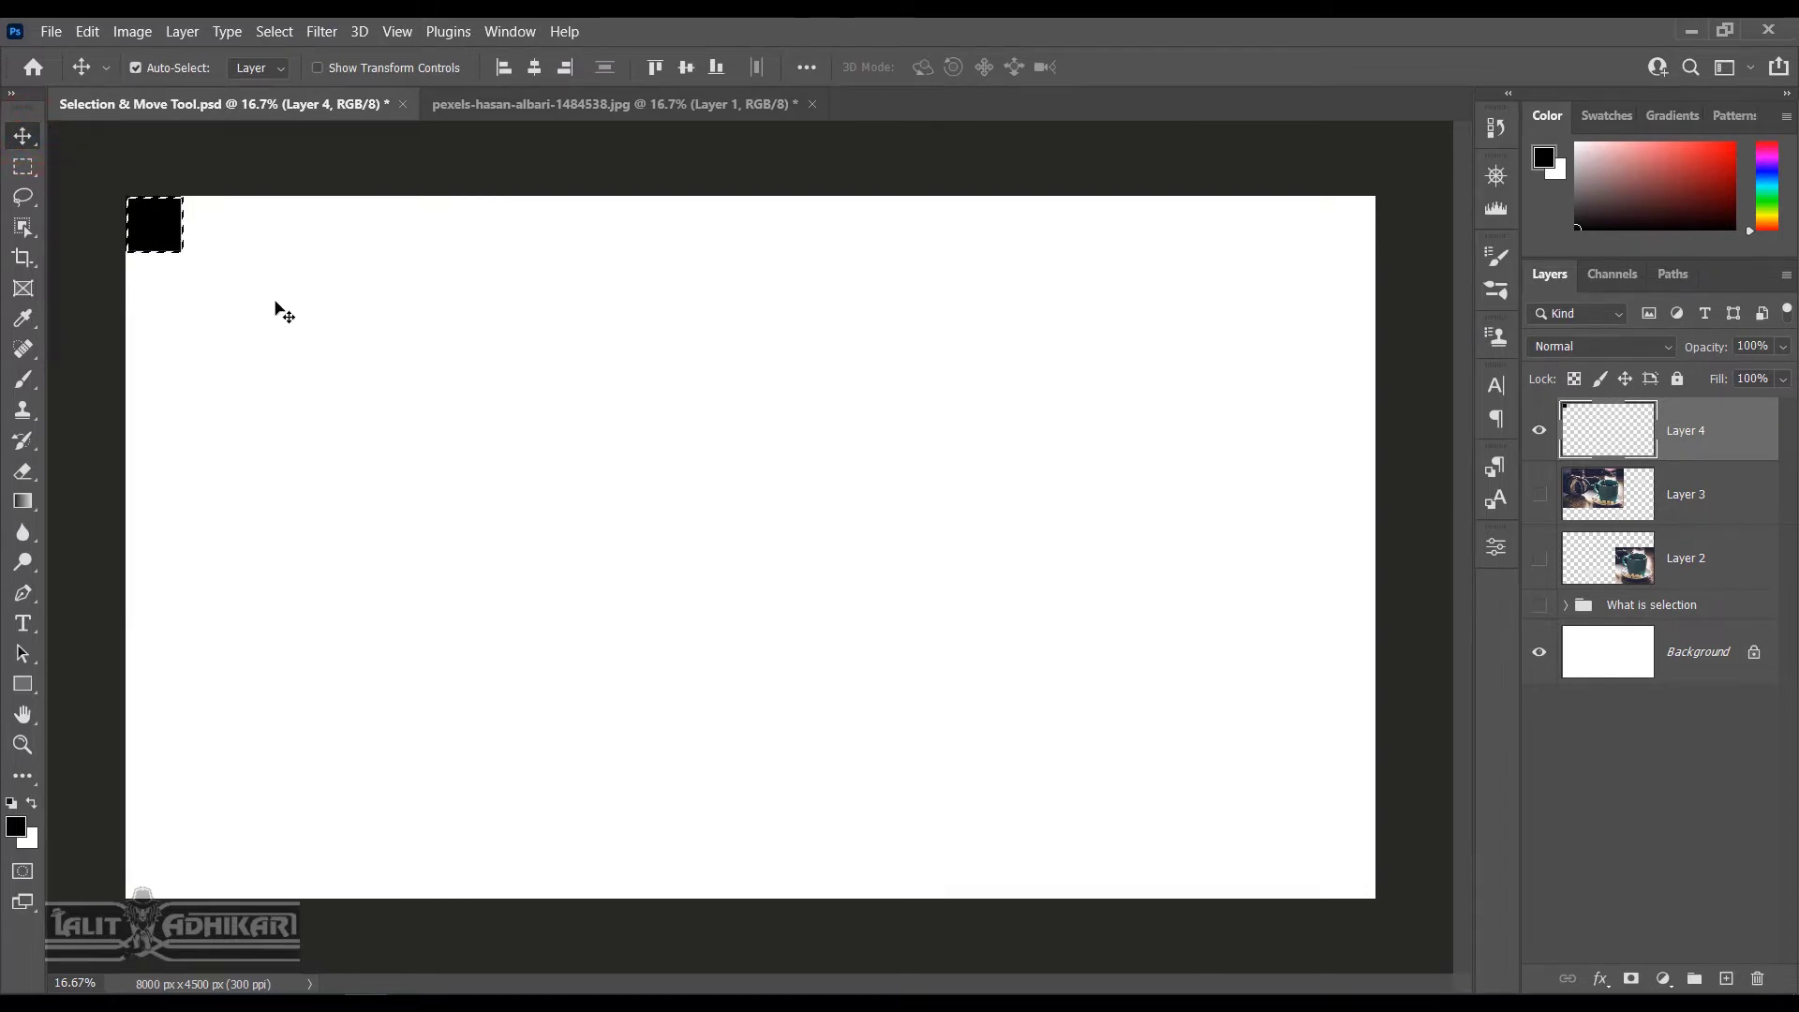
pyautogui.press('alt')
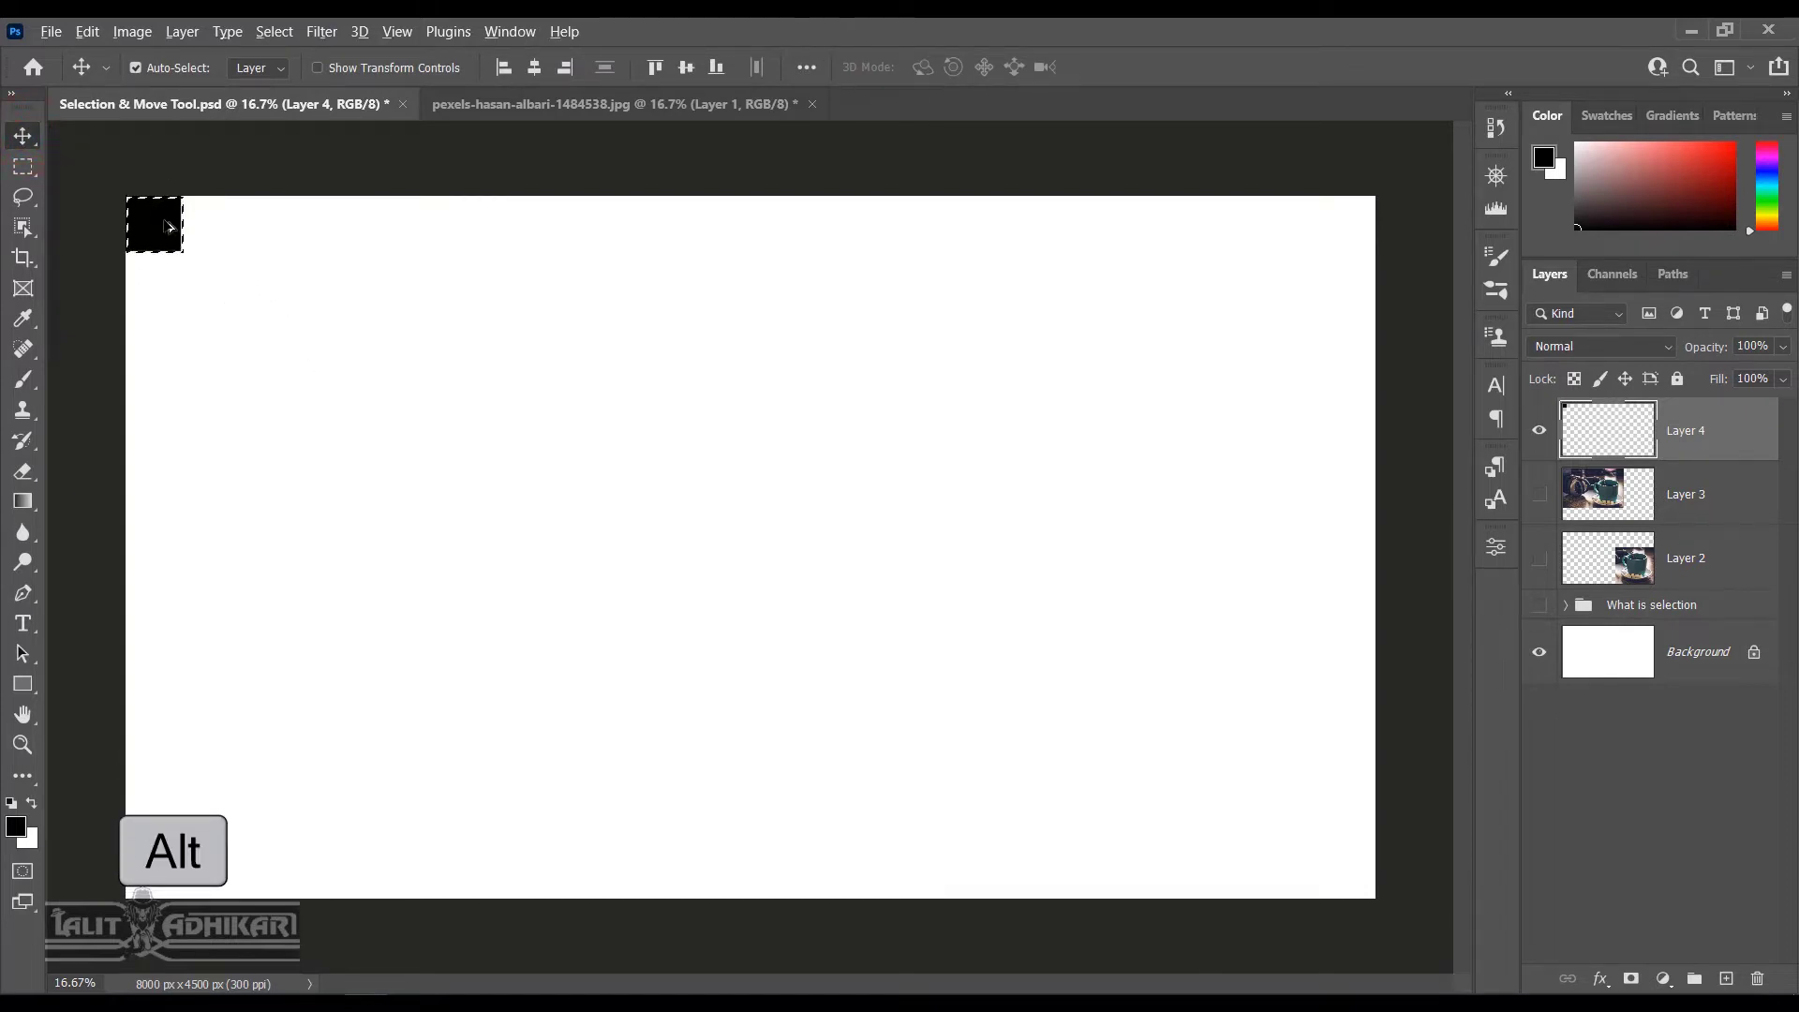
pyautogui.moveTo(167, 226); pyautogui.dragTo(217, 284)
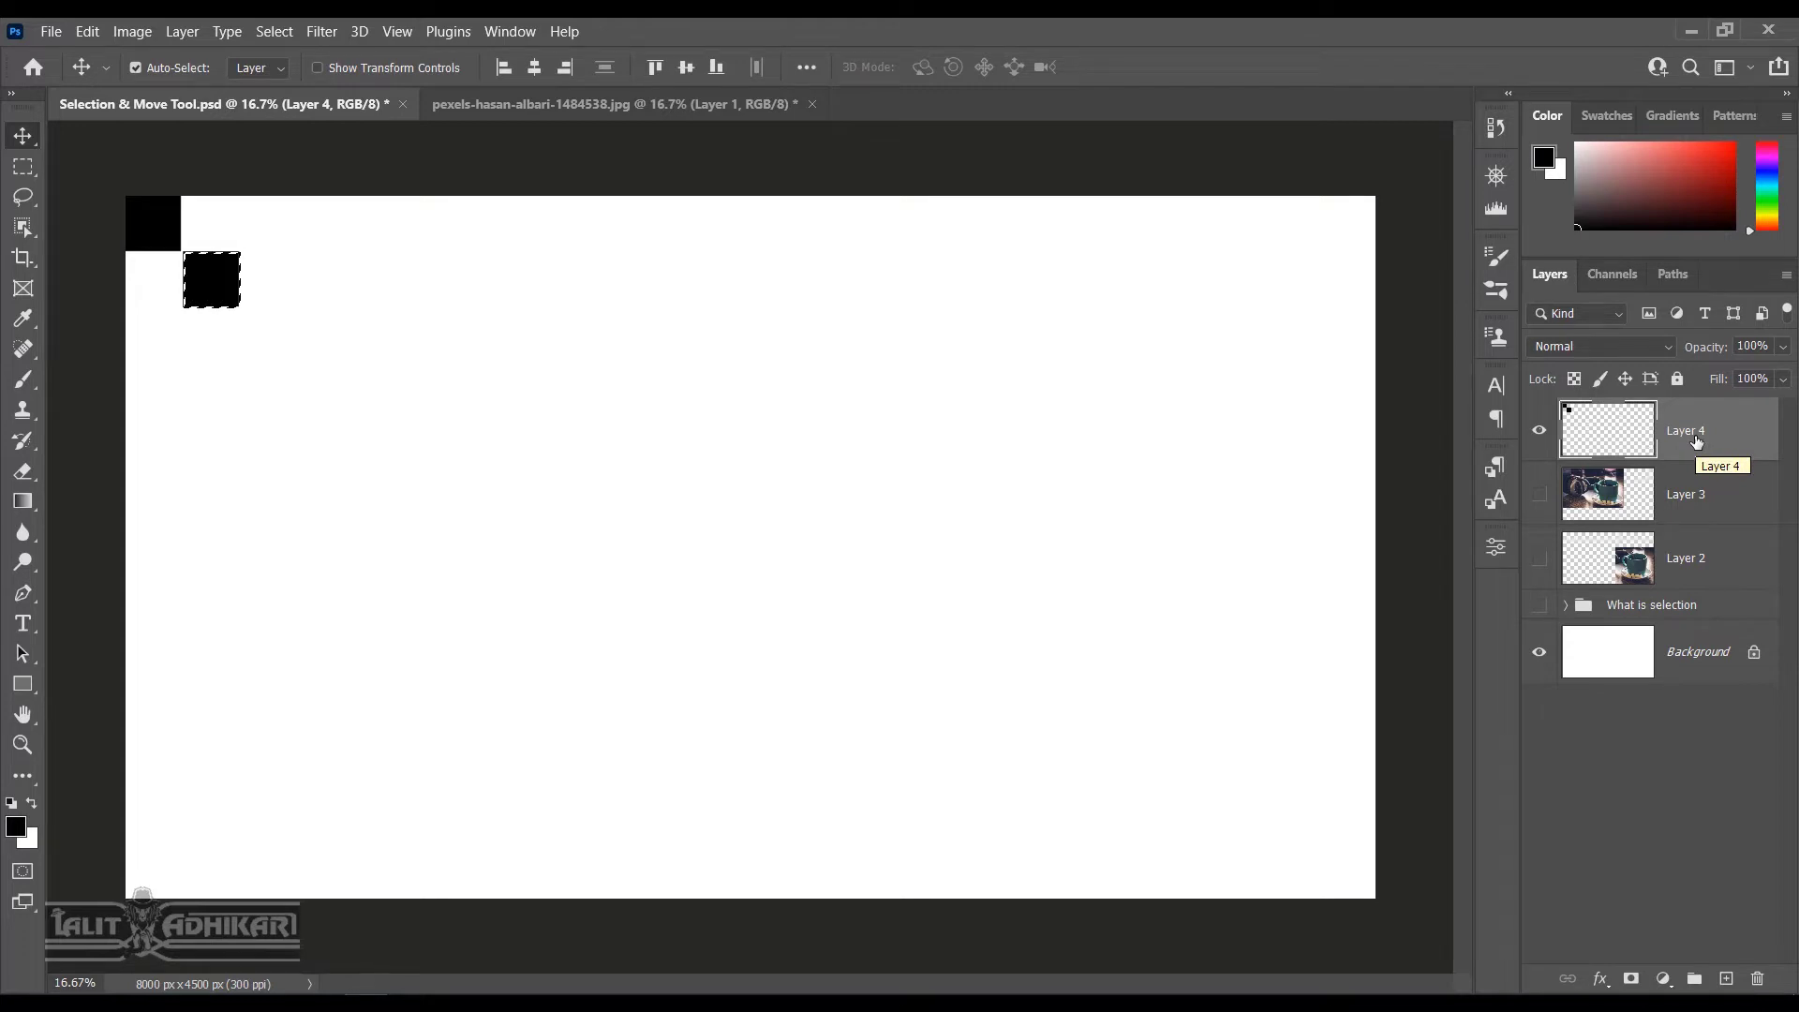
pyautogui.press('ctrl')
pyautogui.hotkey('ctrl', 'z')
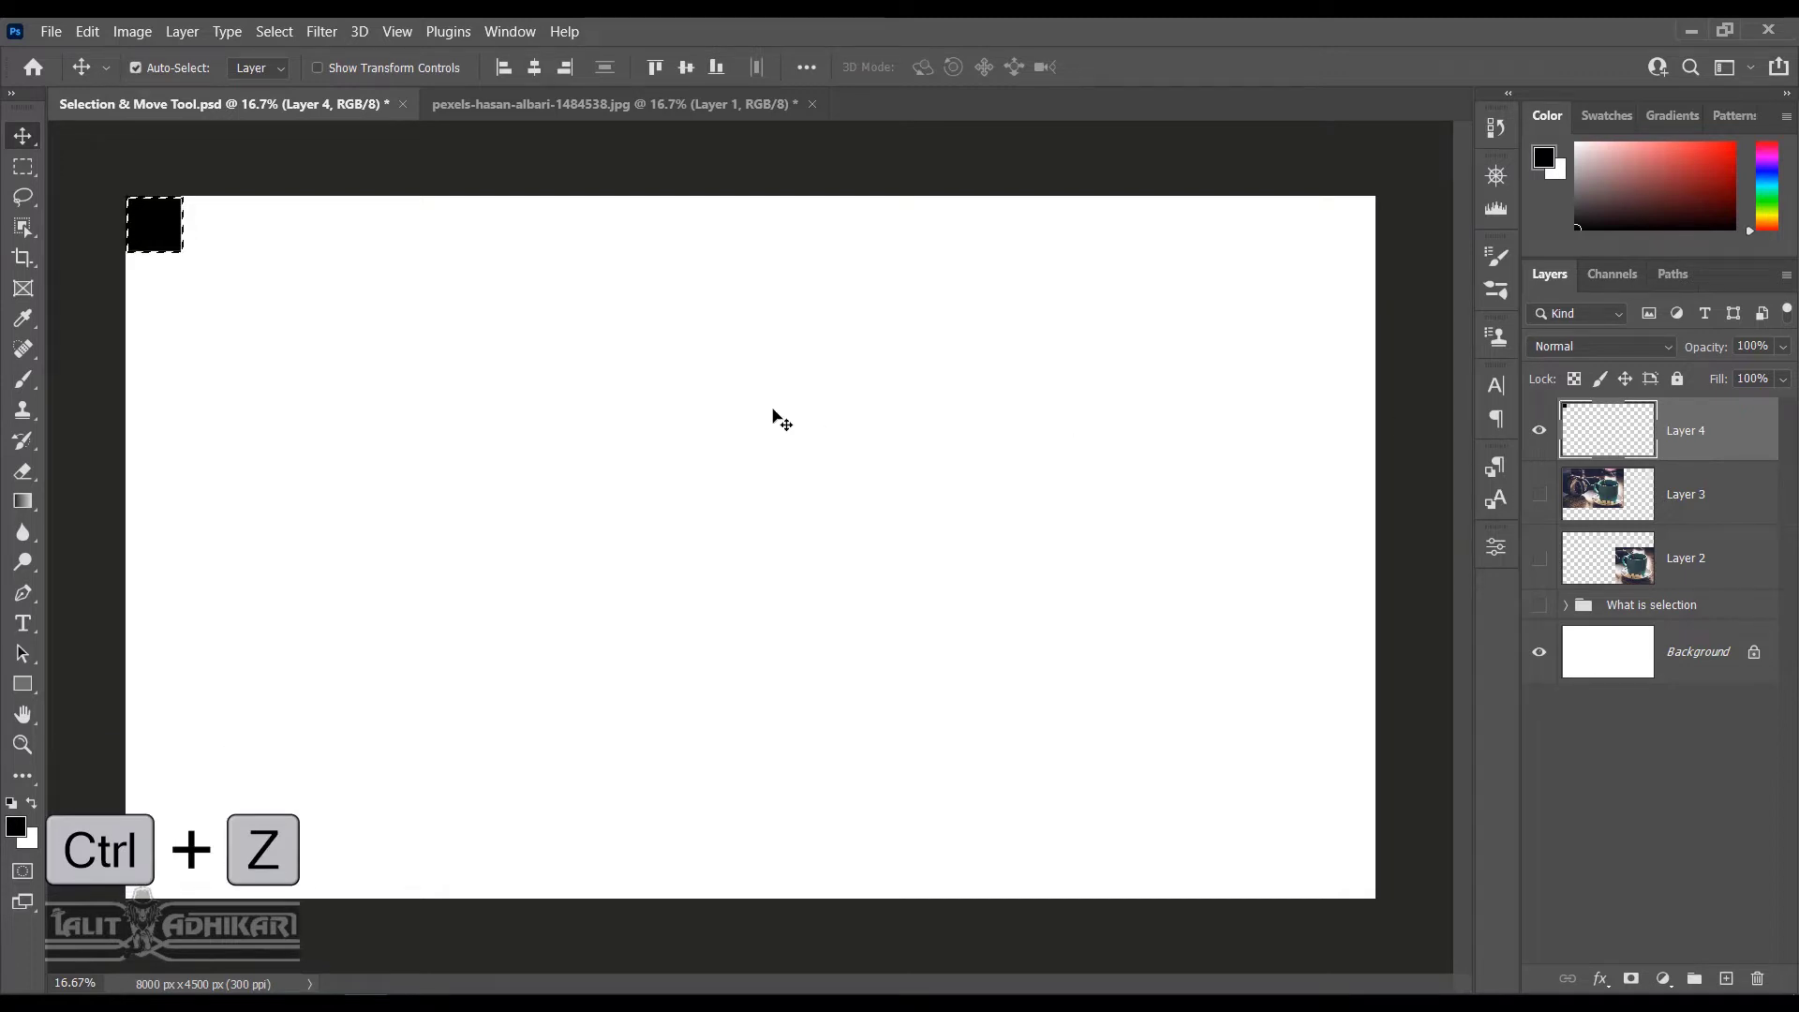
# Deselect the black square and duplicate it twice onto new layers, placing the copies corner to corner in a diagonal
pyautogui.hotkey('ctrl', 'd')
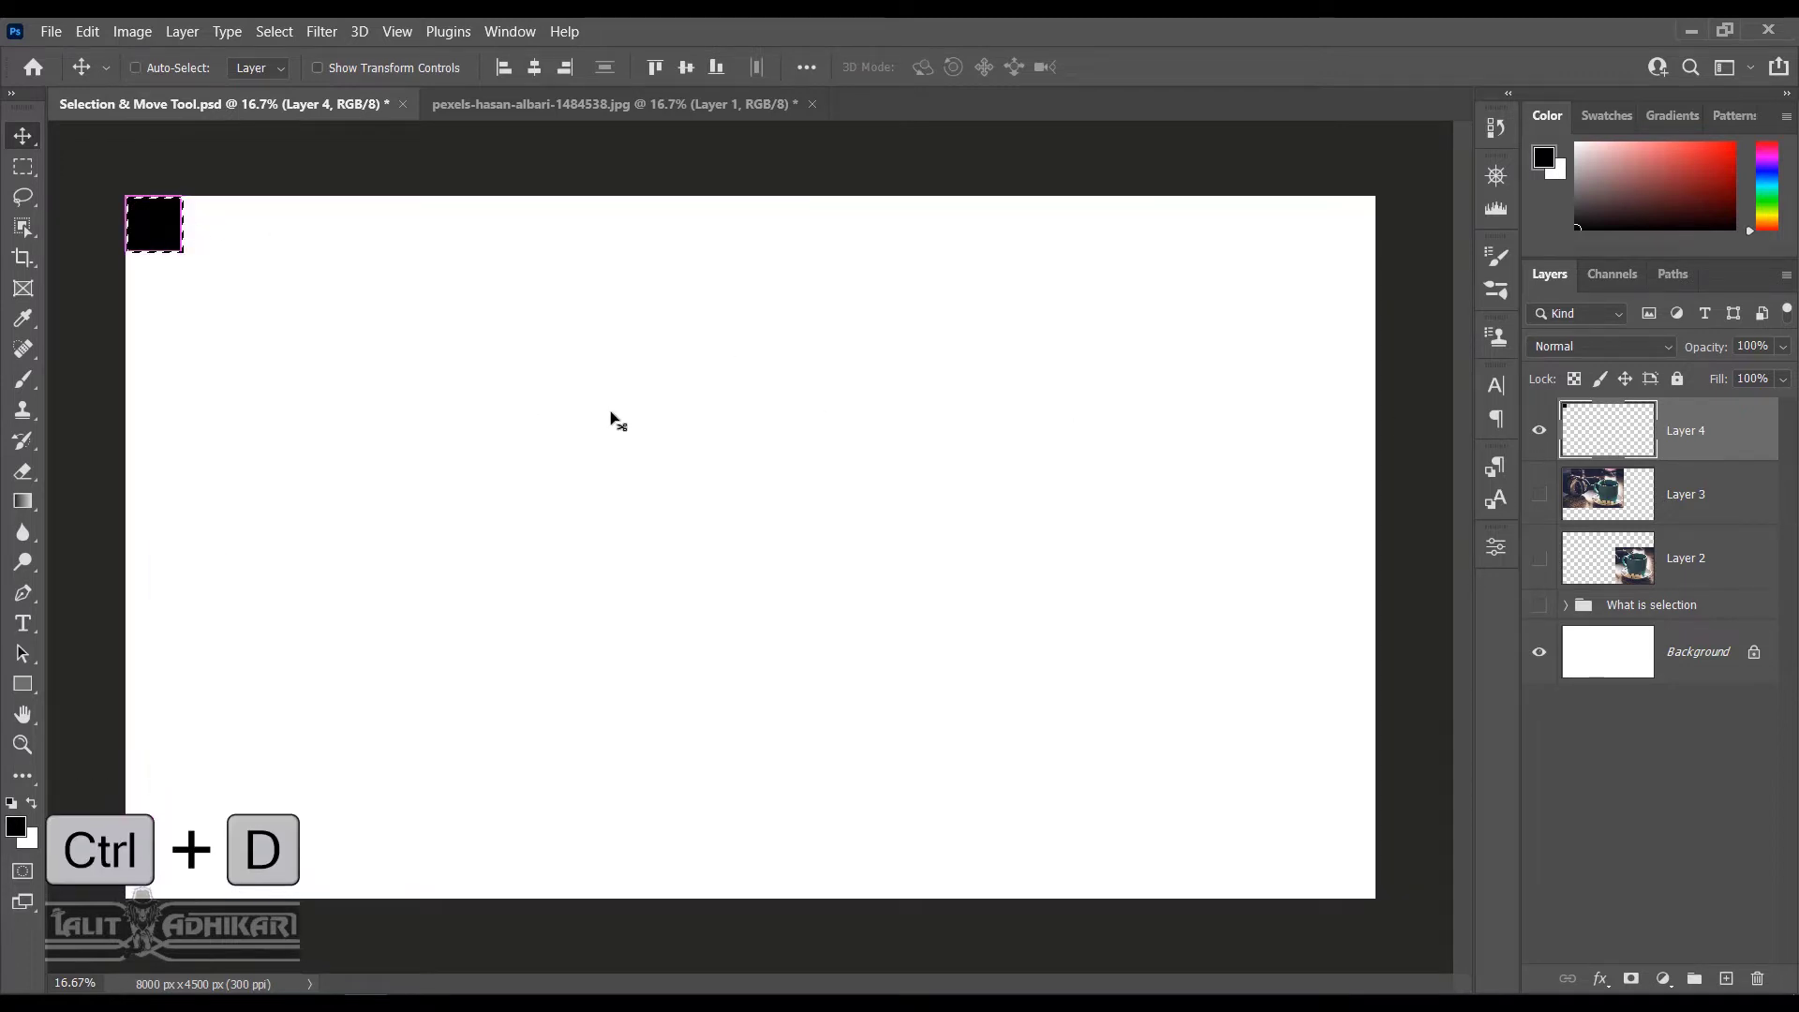
pyautogui.hotkey('ctrl', 'd')
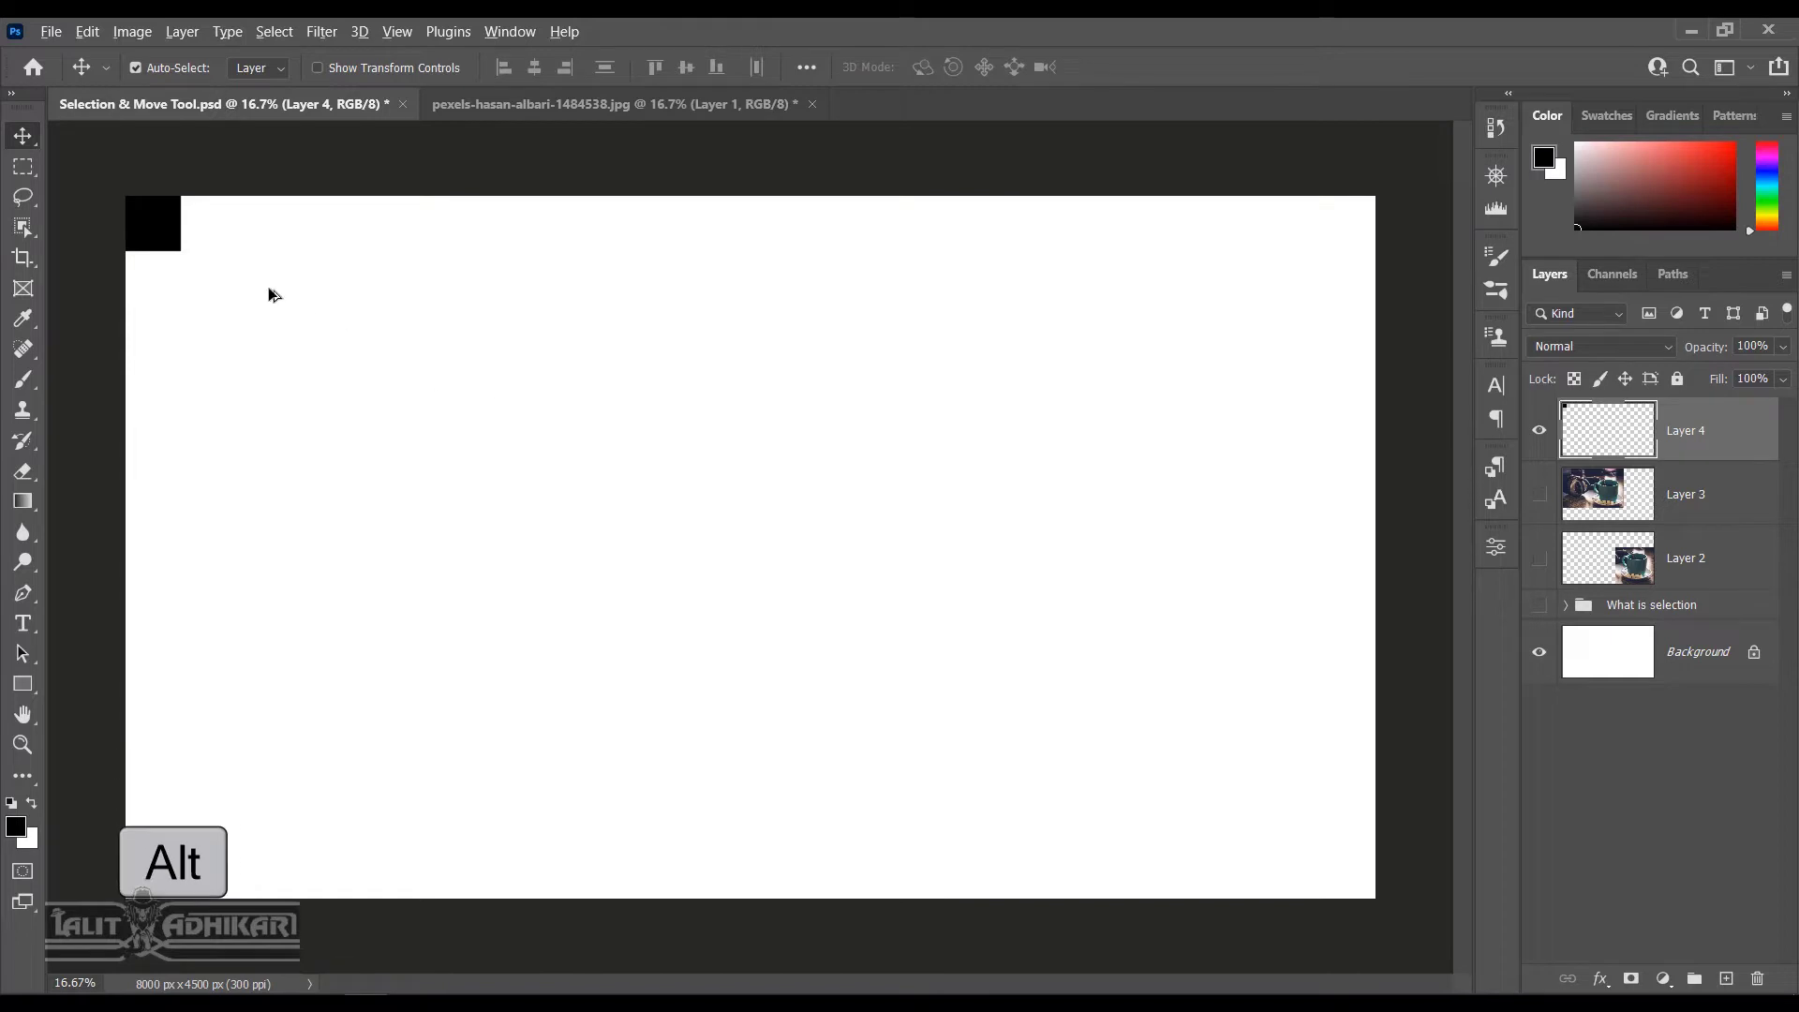
pyautogui.moveTo(160, 224); pyautogui.dragTo(215, 275)
pyautogui.moveTo(215, 275); pyautogui.dragTo(274, 336)
pyautogui.moveTo(271, 331); pyautogui.dragTo(273, 337)
pyautogui.scroll(10, 142, 241)
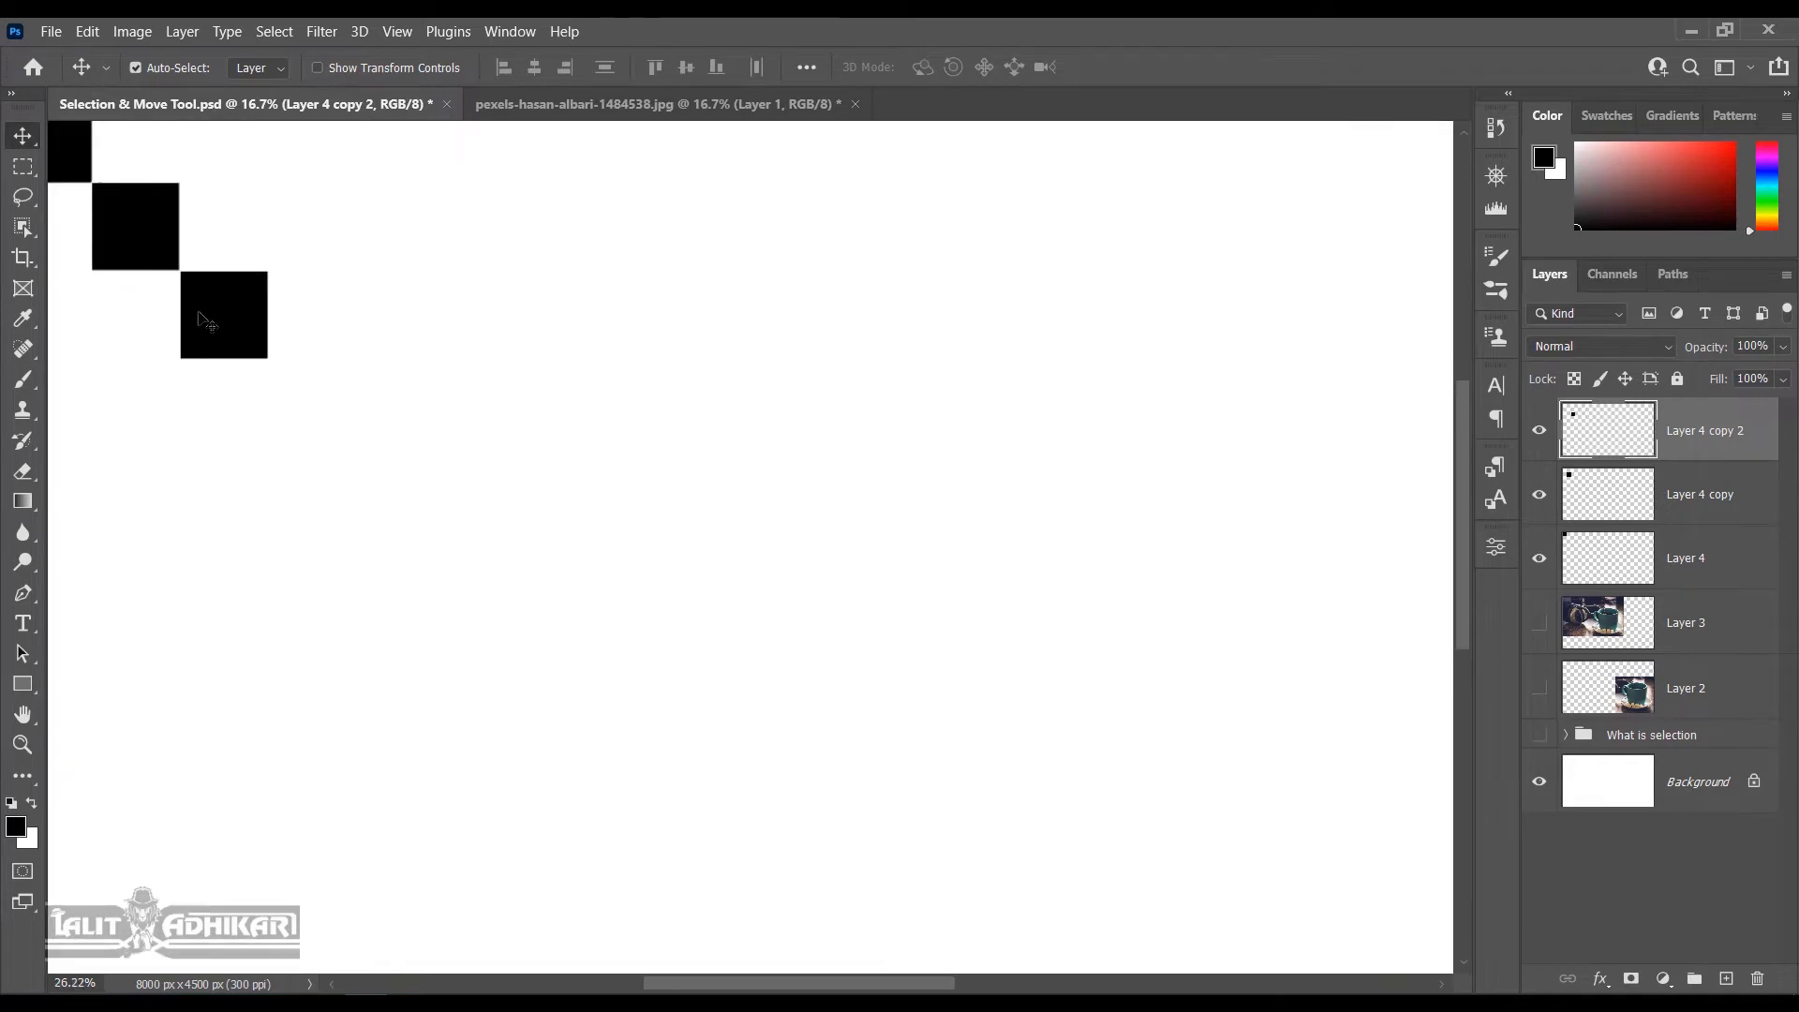
pyautogui.scroll(4, 137, 234)
pyautogui.moveTo(531, 467)
pyautogui.mouseDown()
pyautogui.moveTo(509, 471)
pyautogui.moveTo(522, 456)
pyautogui.mouseUp()
pyautogui.scroll(-10, 357, 328)
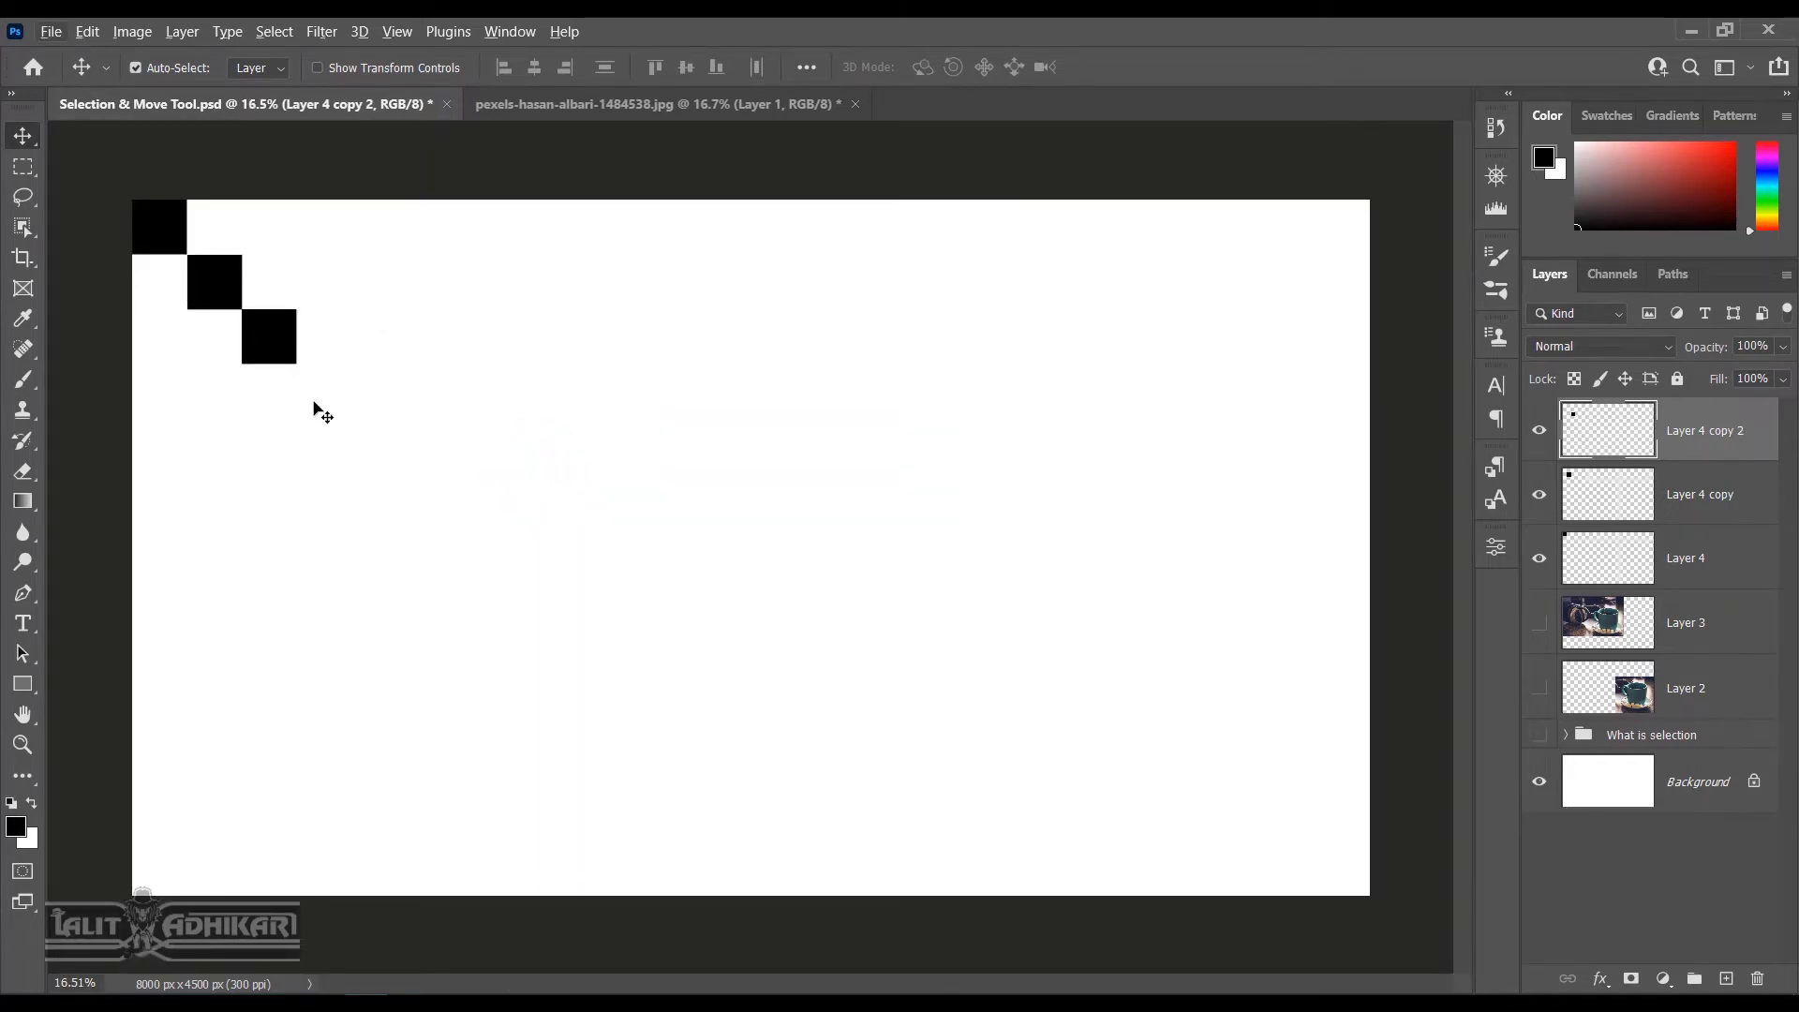
# Move the third square up to the top row and add two more copies alternating between the second and top rows
pyautogui.moveTo(271, 347); pyautogui.dragTo(1078, 313)
pyautogui.moveTo(1085, 314); pyautogui.dragTo(908, 596)
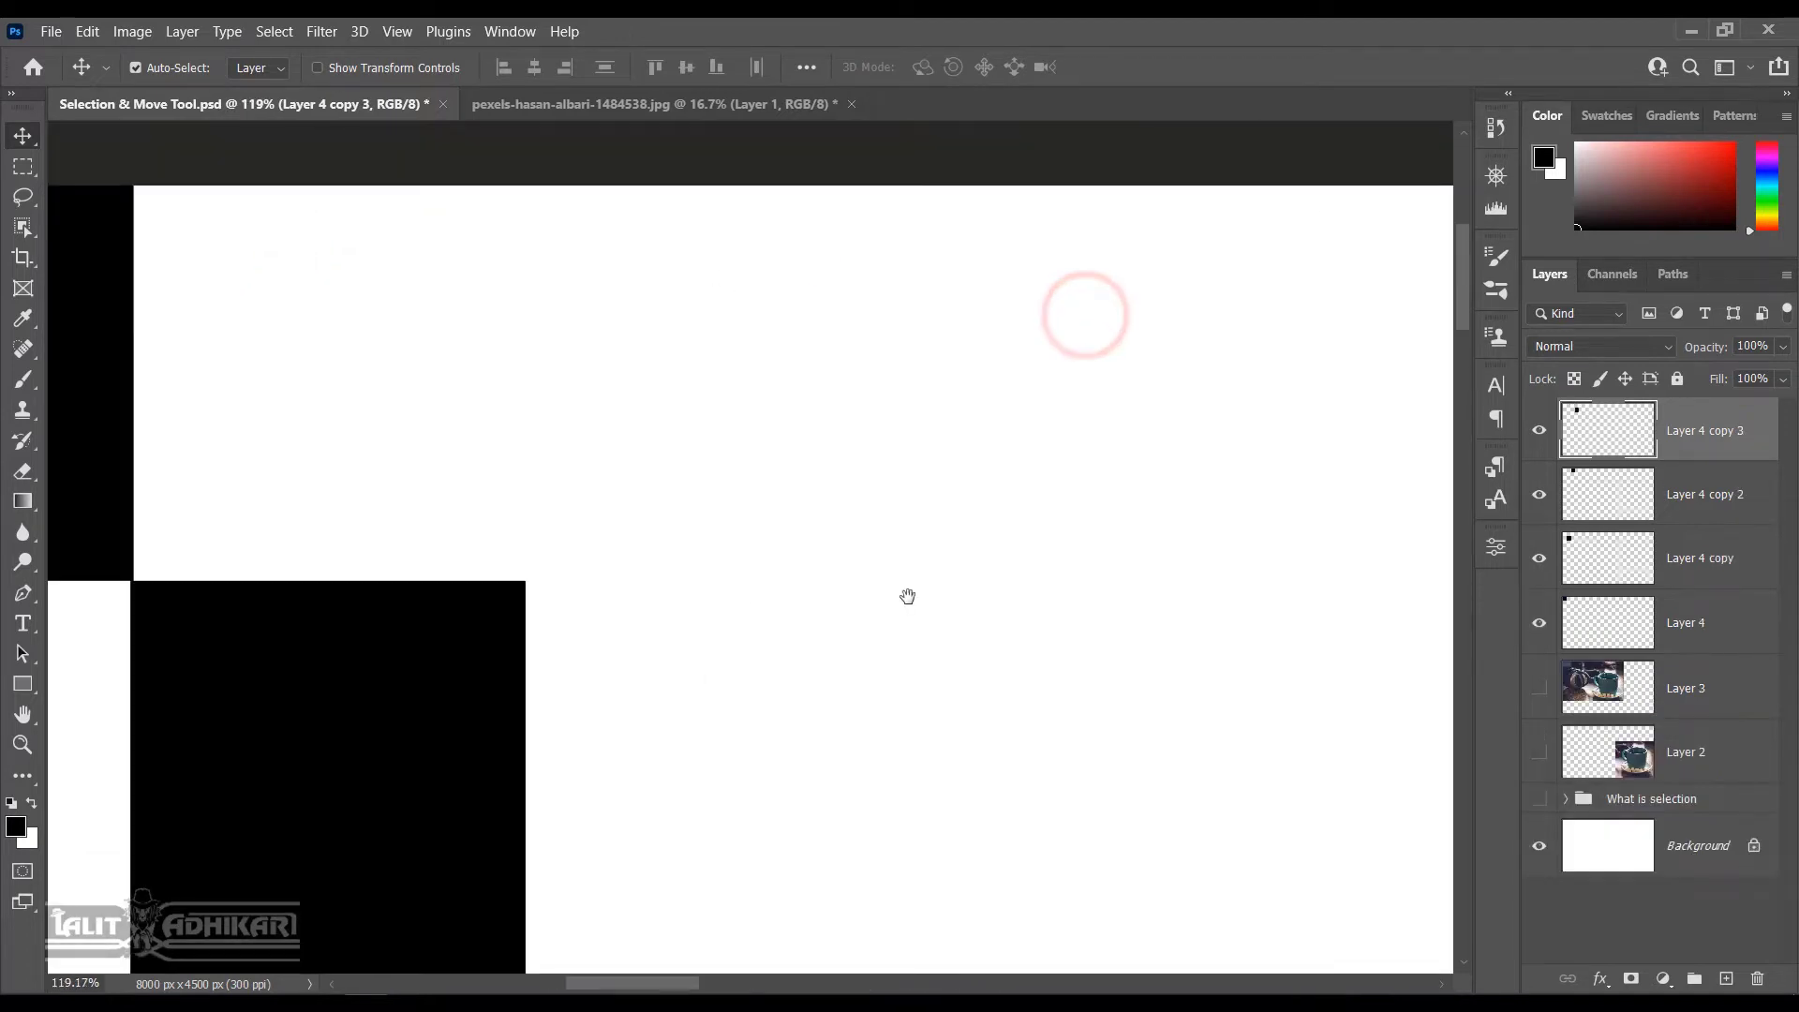
pyautogui.moveTo(281, 682); pyautogui.dragTo(757, 322)
pyautogui.hotkey('ctrl', 'z')
pyautogui.scroll(-6, 896, 514)
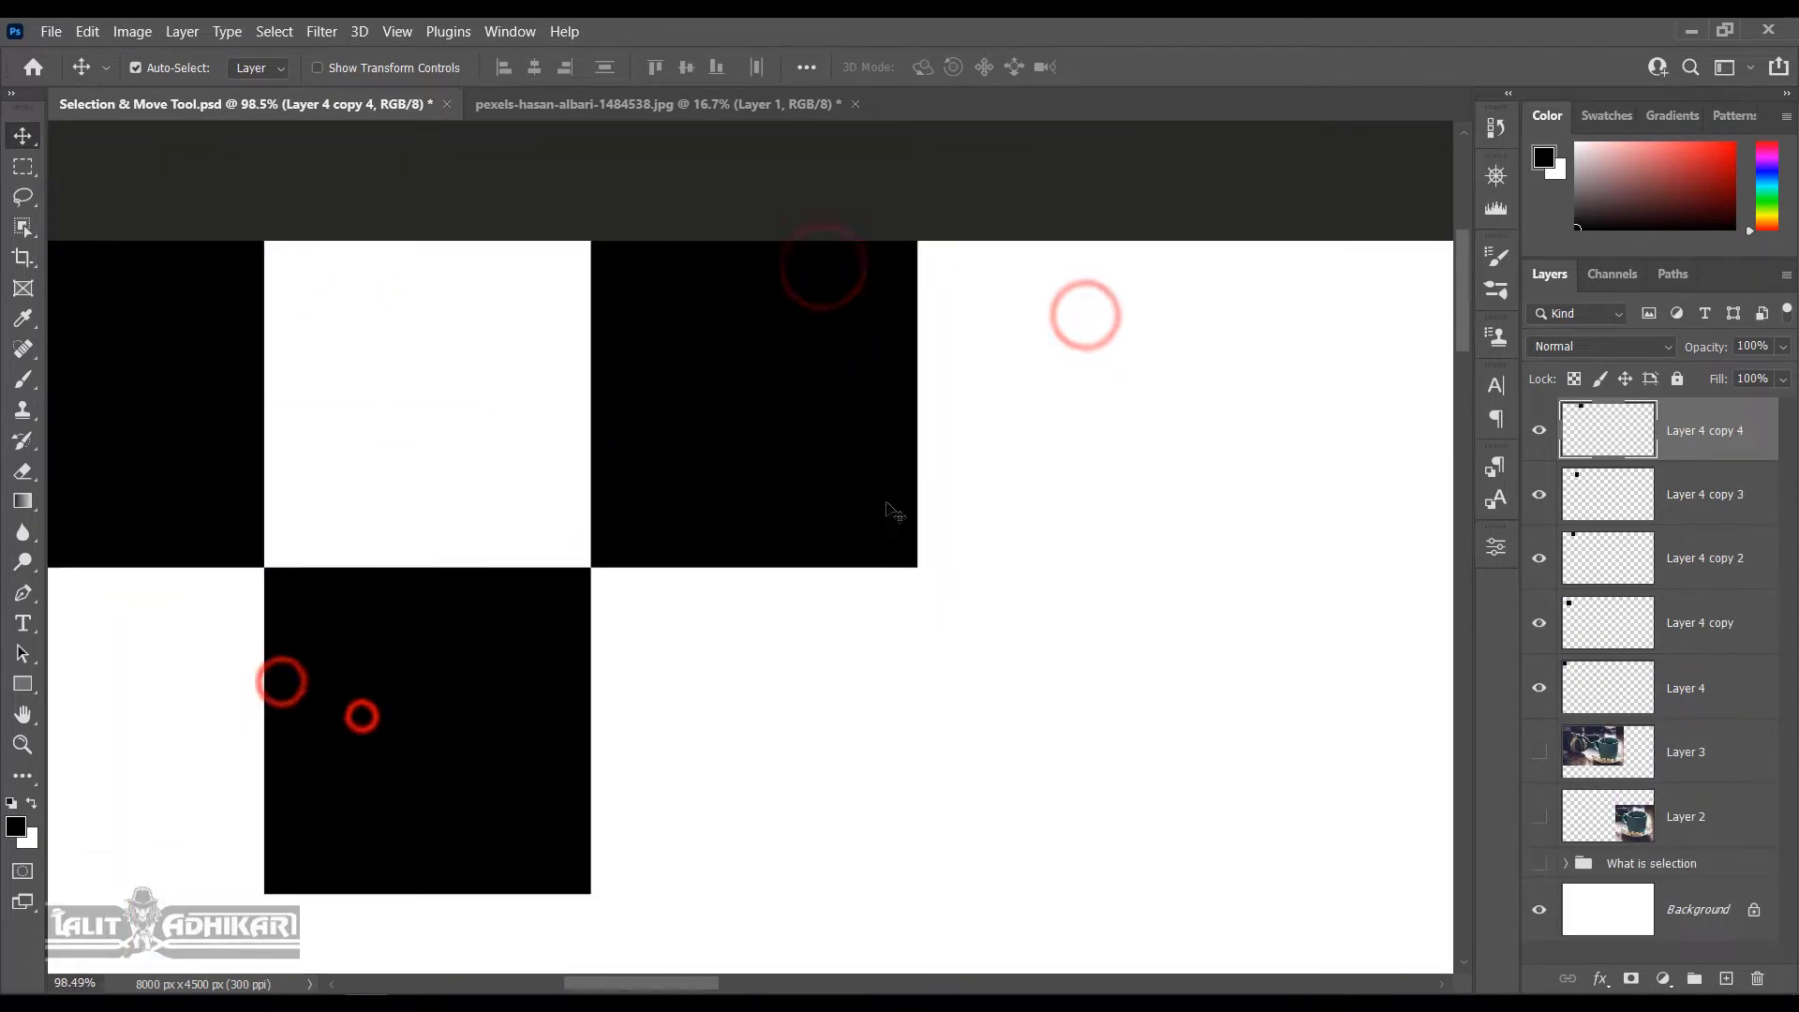
# Extend the two-row checkered pattern to the right with seven more copies of the square, placed corner to corner
pyautogui.moveTo(1206, 585); pyautogui.dragTo(664, 516)
pyautogui.moveTo(310, 388); pyautogui.dragTo(531, 612)
pyautogui.moveTo(530, 612); pyautogui.dragTo(937, 596)
pyautogui.moveTo(932, 591); pyautogui.dragTo(1149, 384)
pyautogui.scroll(-2, 1189, 530)
pyautogui.moveTo(1378, 582); pyautogui.dragTo(548, 508)
pyautogui.moveTo(257, 378); pyautogui.dragTo(542, 343)
pyautogui.moveTo(543, 343); pyautogui.dragTo(687, 505)
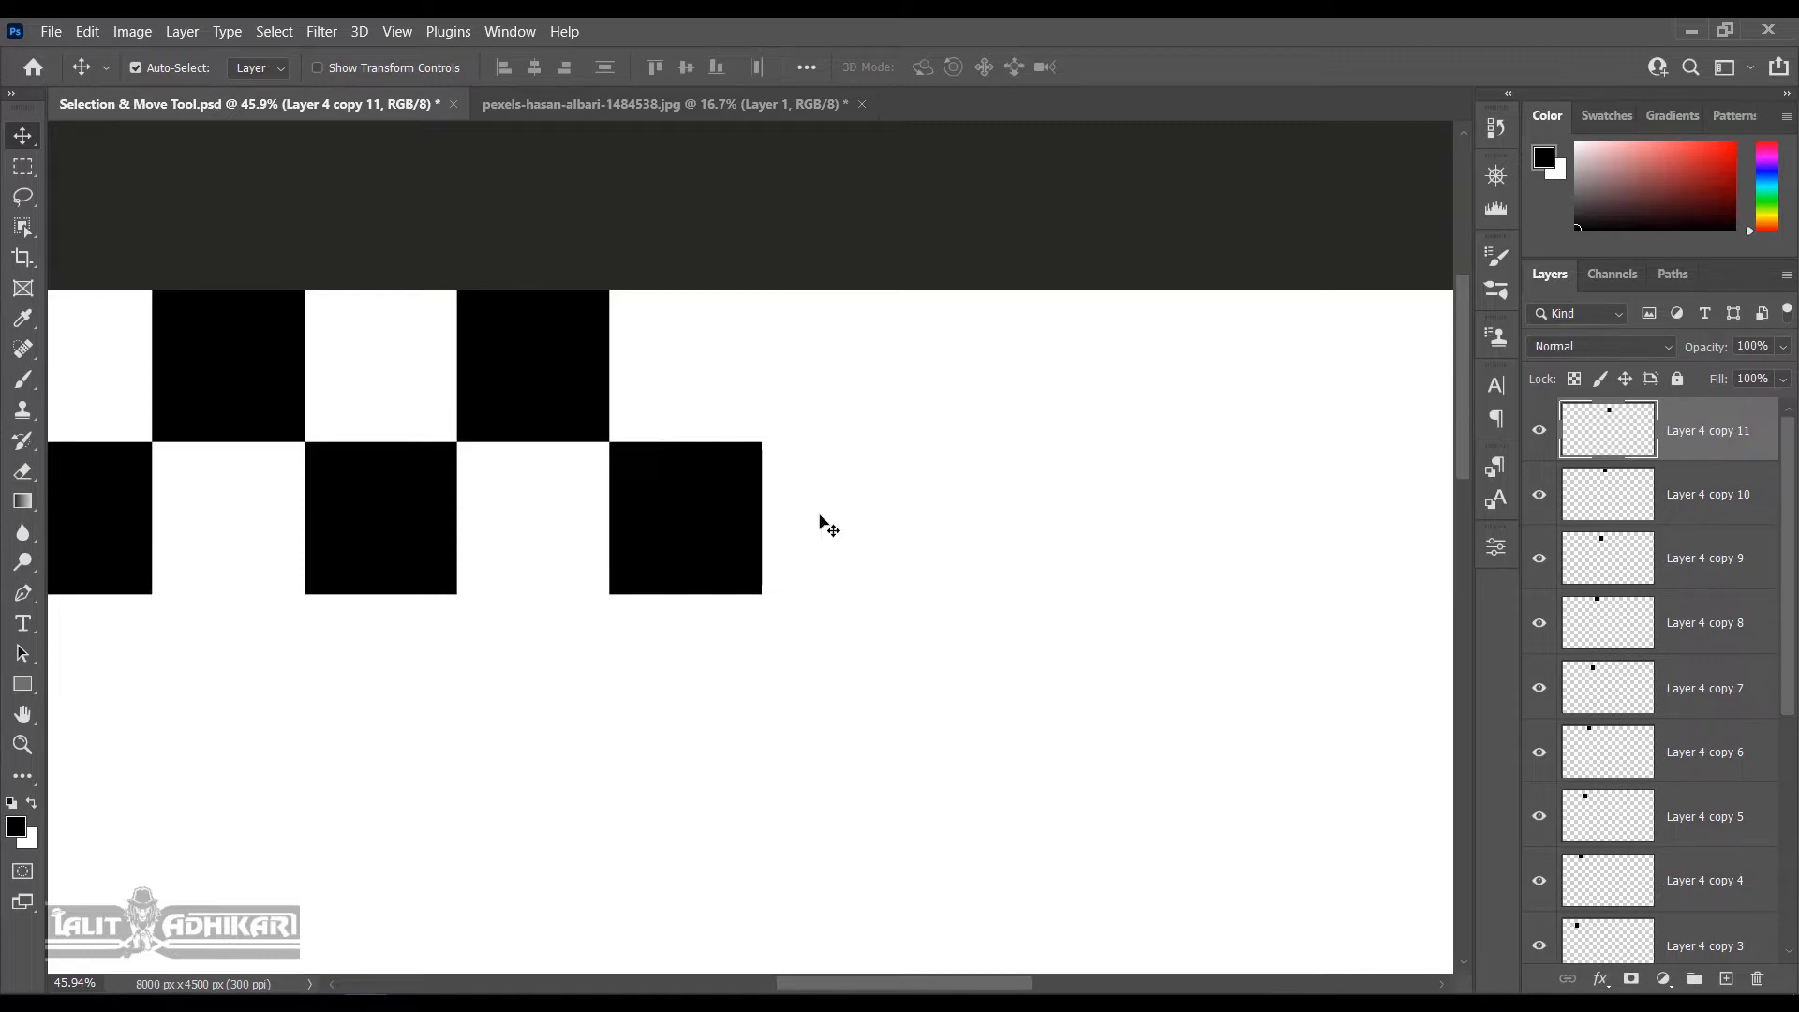
# Complete the two-row checkered pattern up to the canvas's right edge with eleven more copies of the square
pyautogui.moveTo(683, 528); pyautogui.dragTo(1024, 515)
pyautogui.moveTo(1024, 515); pyautogui.dragTo(1172, 372)
pyautogui.moveTo(1350, 618); pyautogui.dragTo(430, 608)
pyautogui.moveTo(231, 355); pyautogui.dragTo(411, 507)
pyautogui.moveTo(411, 507); pyautogui.dragTo(551, 340)
pyautogui.moveTo(550, 340); pyautogui.dragTo(701, 498)
pyautogui.moveTo(683, 509); pyautogui.dragTo(831, 358)
pyautogui.moveTo(827, 345); pyautogui.dragTo(1178, 349)
pyautogui.moveTo(1346, 533); pyautogui.dragTo(698, 562)
pyautogui.moveTo(491, 363); pyautogui.dragTo(643, 518)
pyautogui.moveTo(666, 534); pyautogui.dragTo(823, 370)
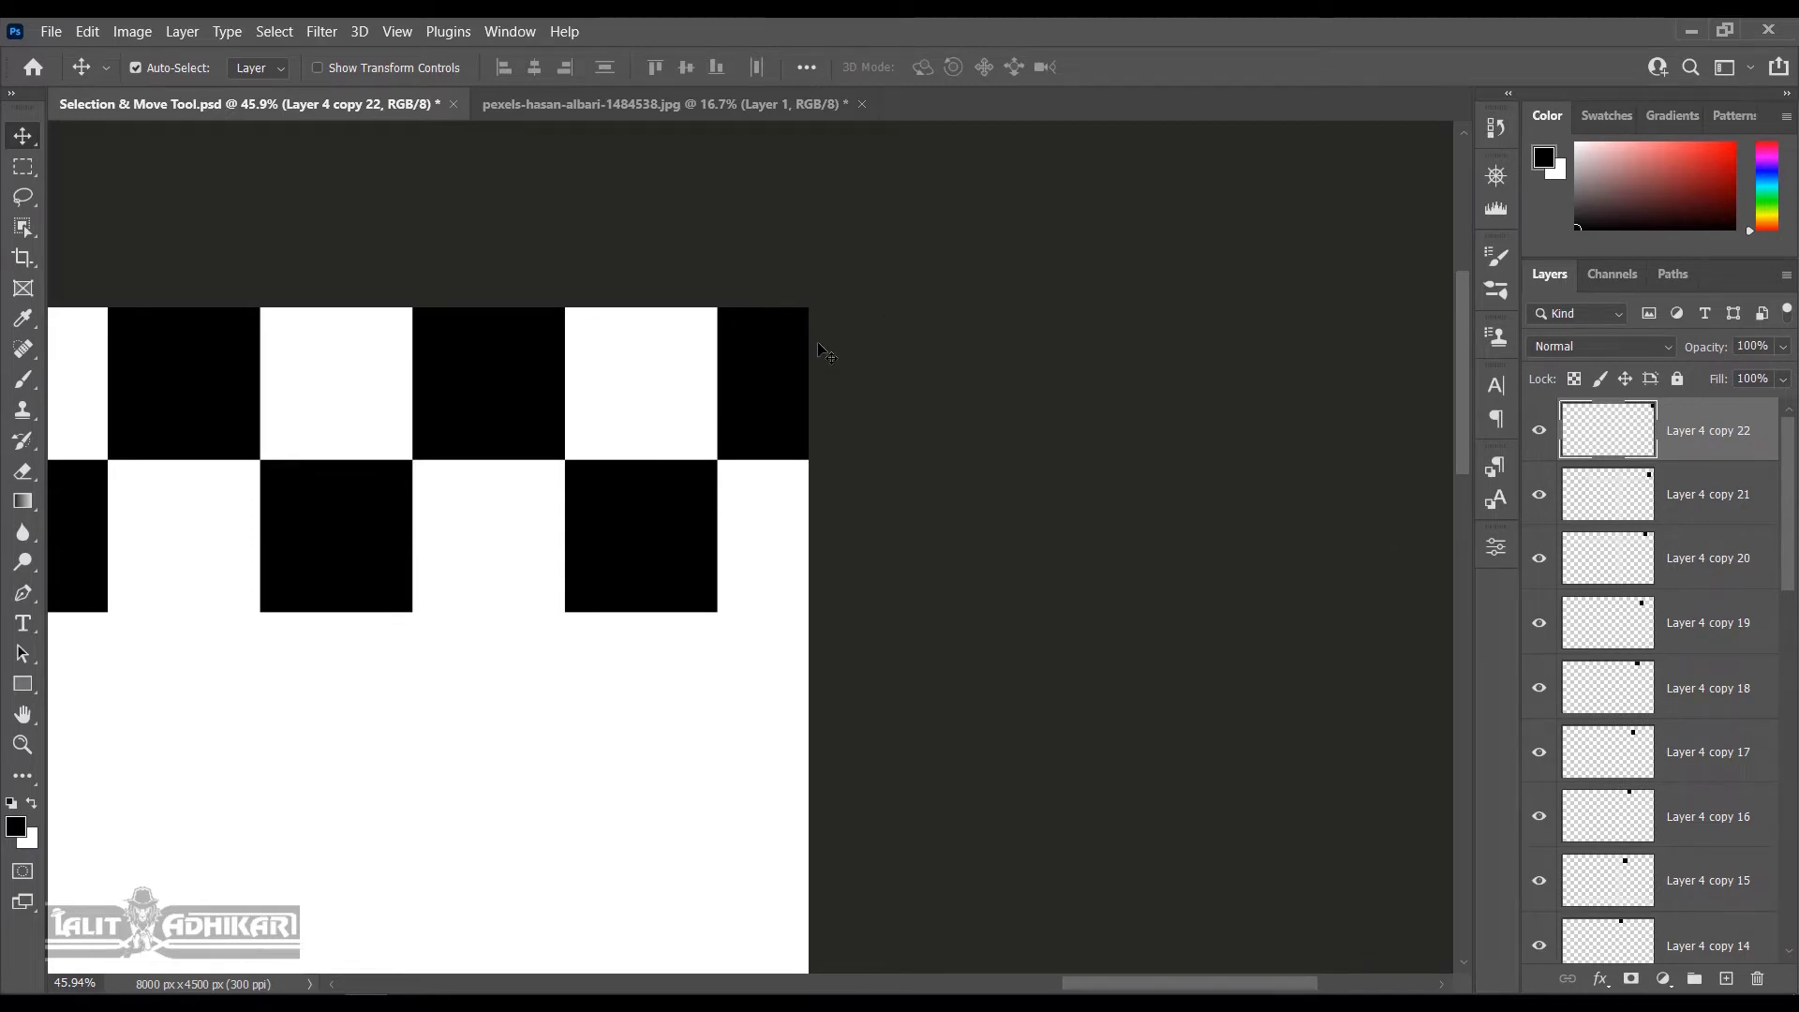
pyautogui.hotkey('ctrl', '0')
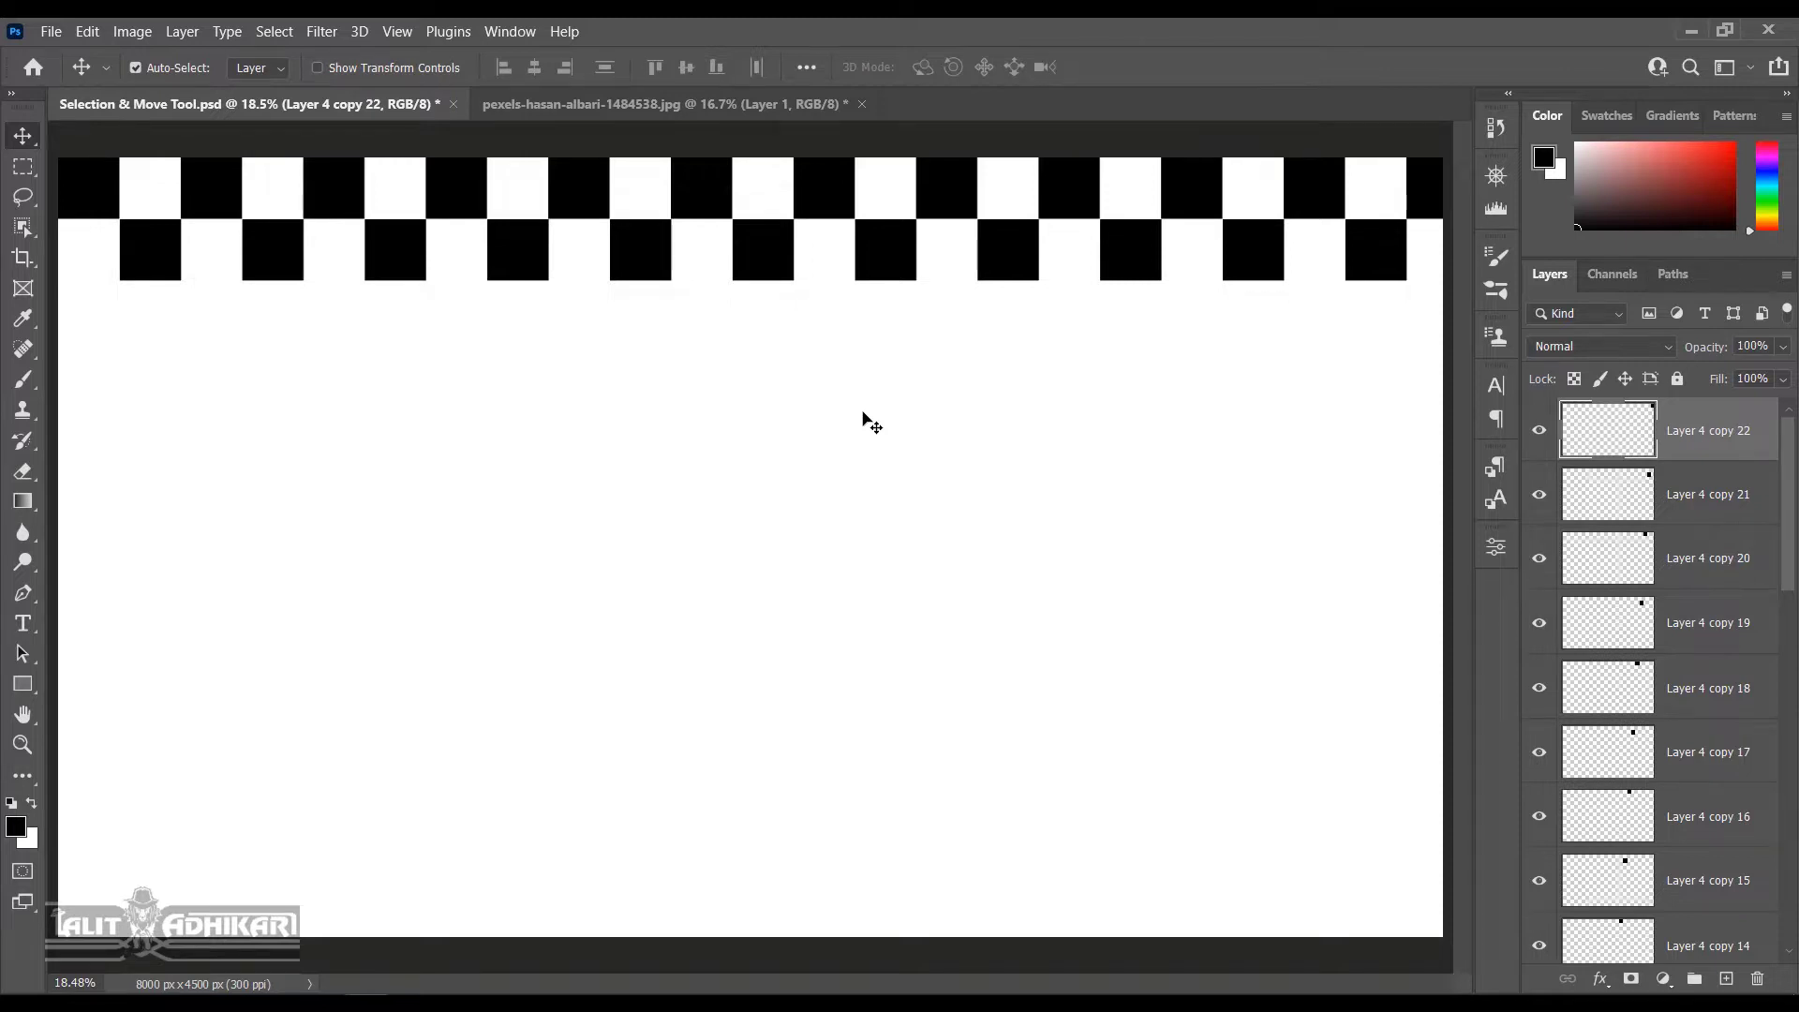
pyautogui.hotkey('ctrl', '-')
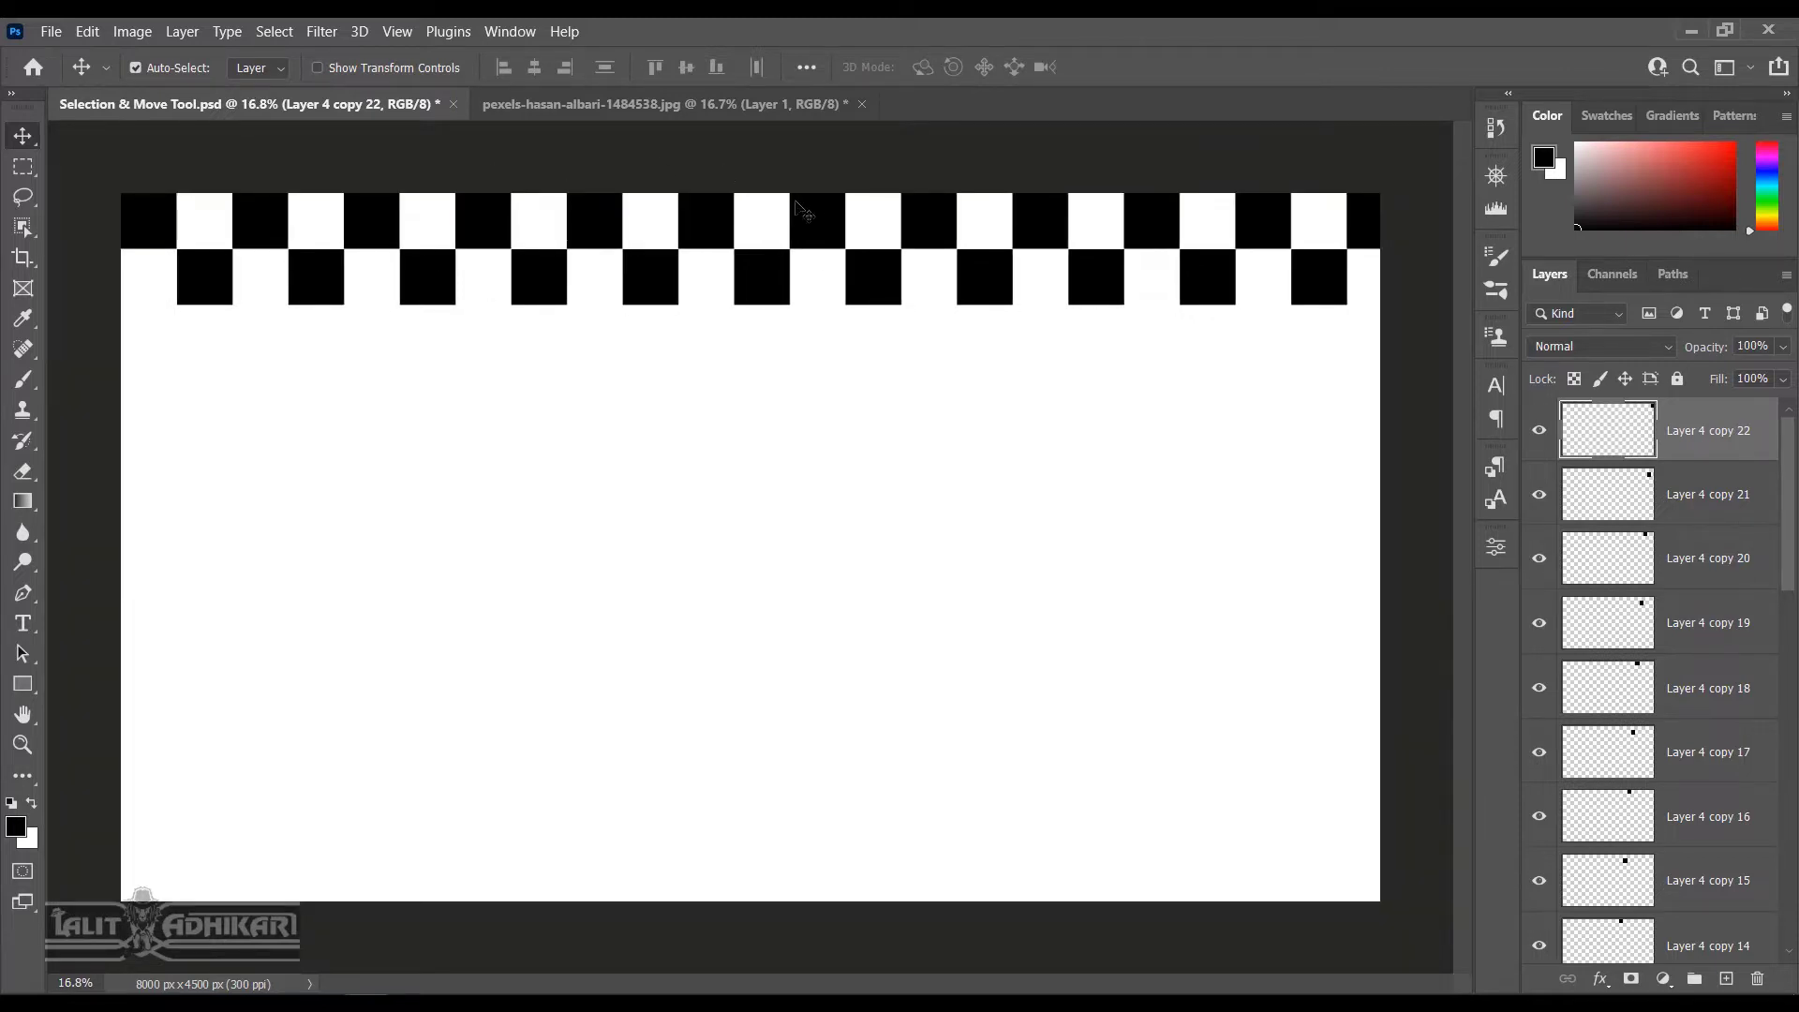
# Select every square layer in the layer list from Layer 4 through Layer 4 copy 22, and deselect them again
pyautogui.scroll(-10, 1780, 503)
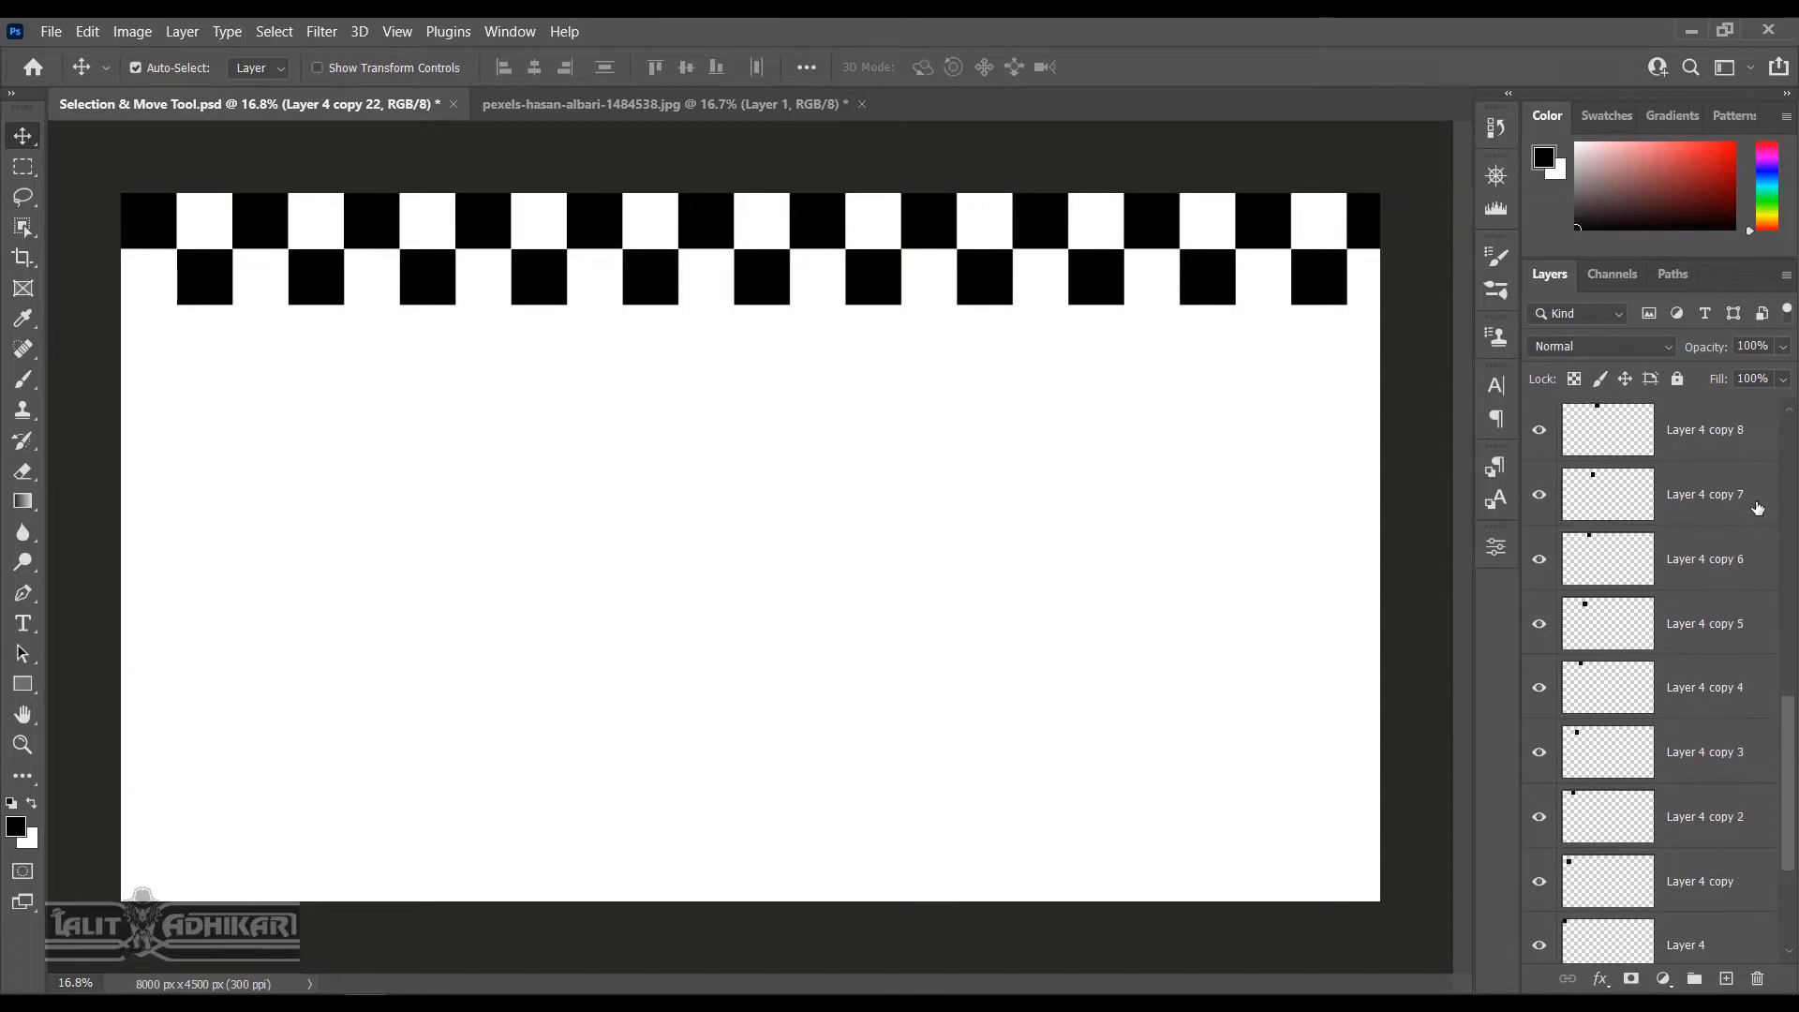
pyautogui.scroll(3, 1758, 507)
pyautogui.scroll(-3, 1758, 507)
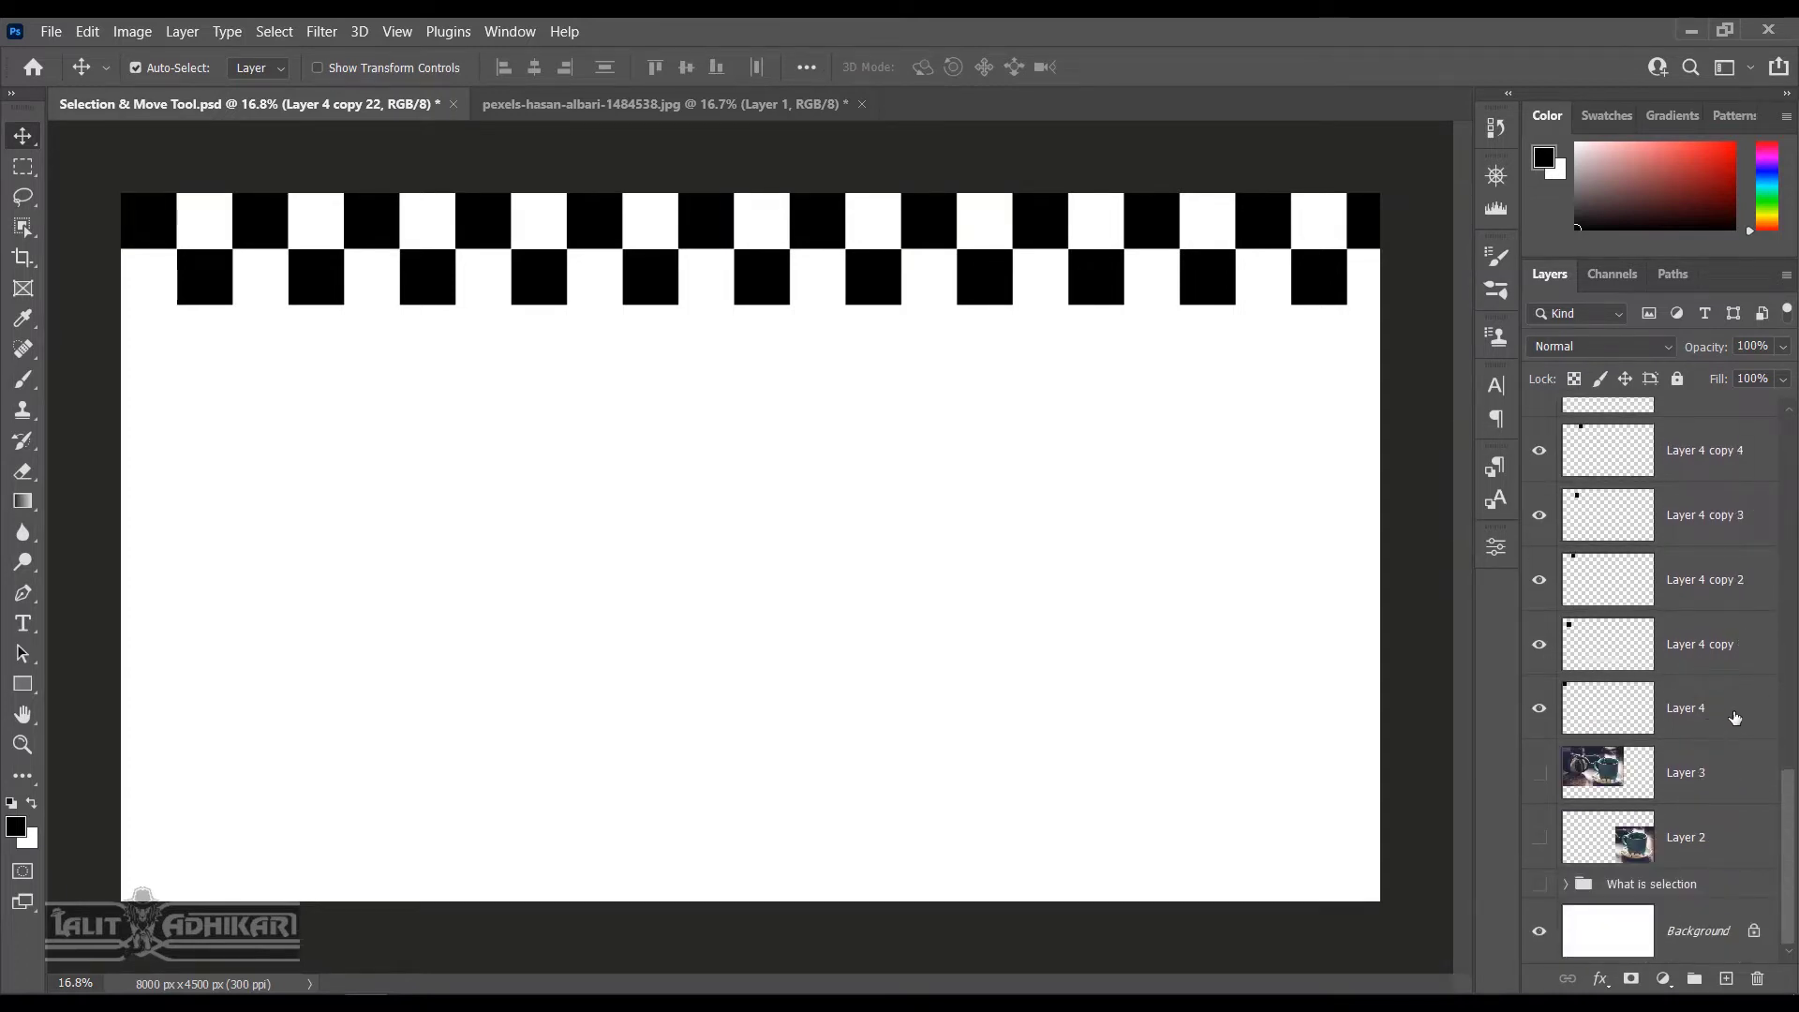
pyautogui.click(1735, 717)
pyautogui.scroll(10, 1735, 717)
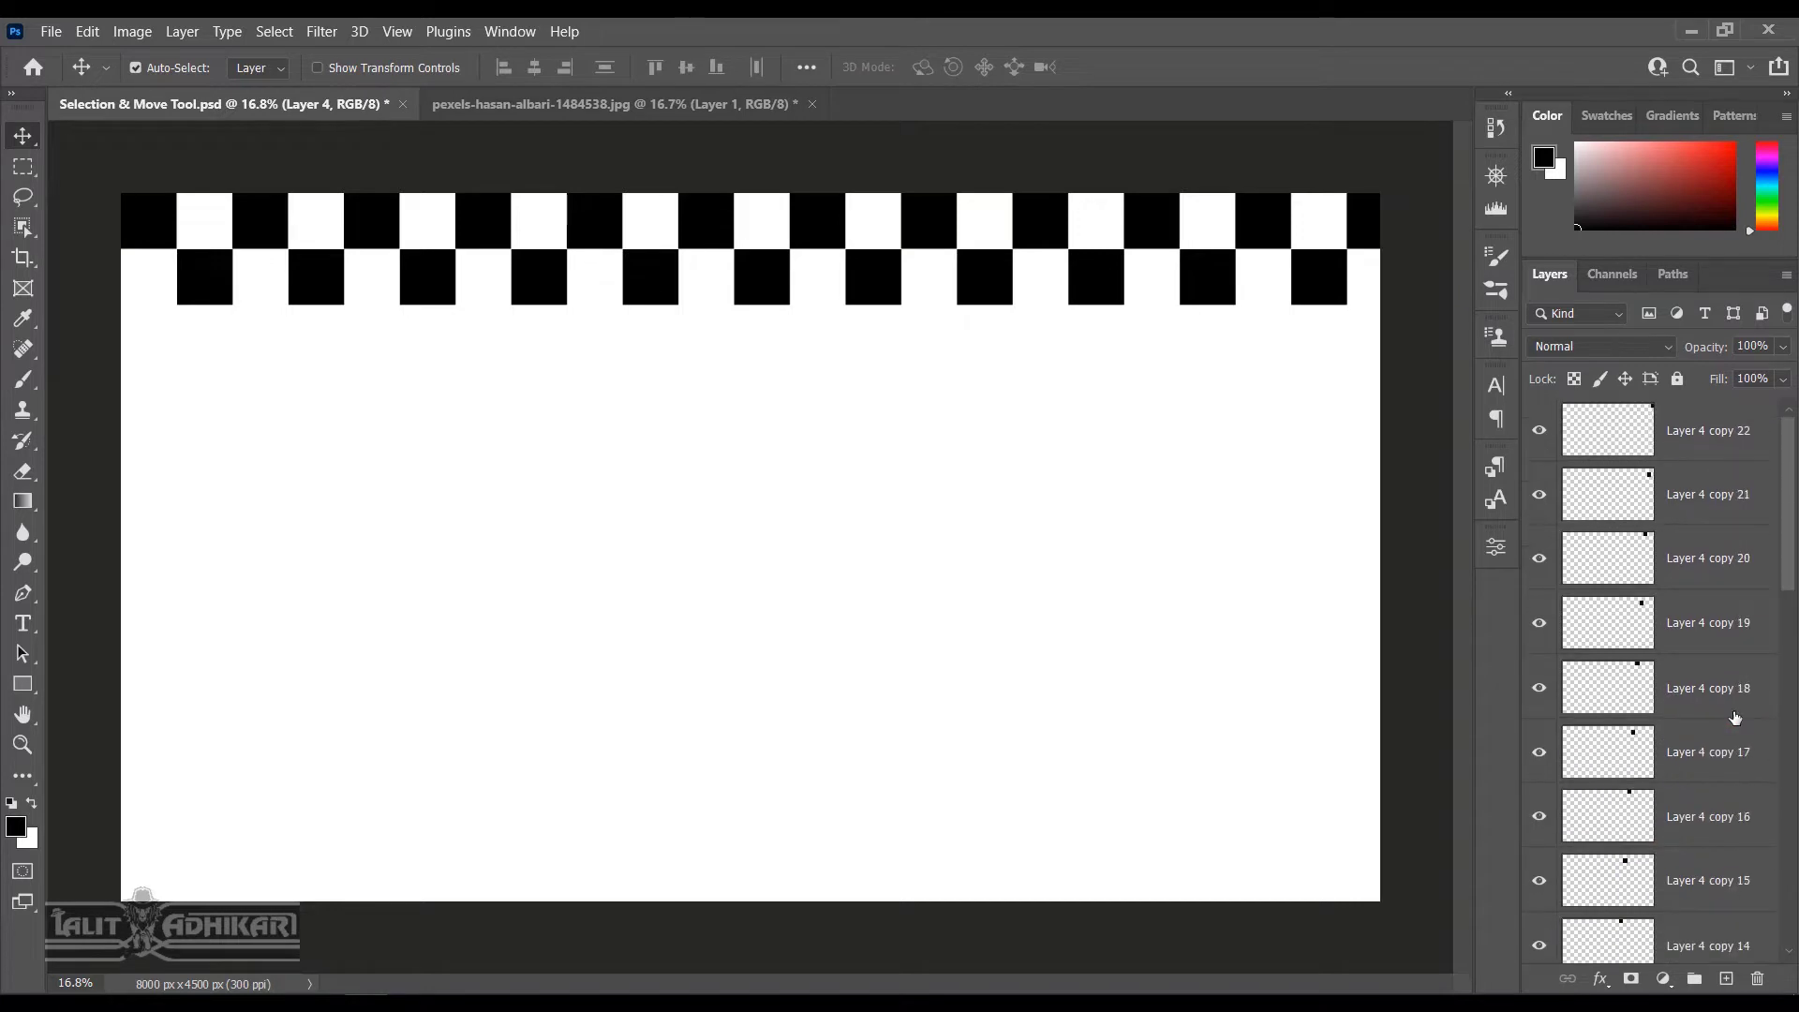
pyautogui.keyDown('shift'); pyautogui.click(1725, 430); pyautogui.keyUp('shift')
pyautogui.scroll(-10, 1730, 443)
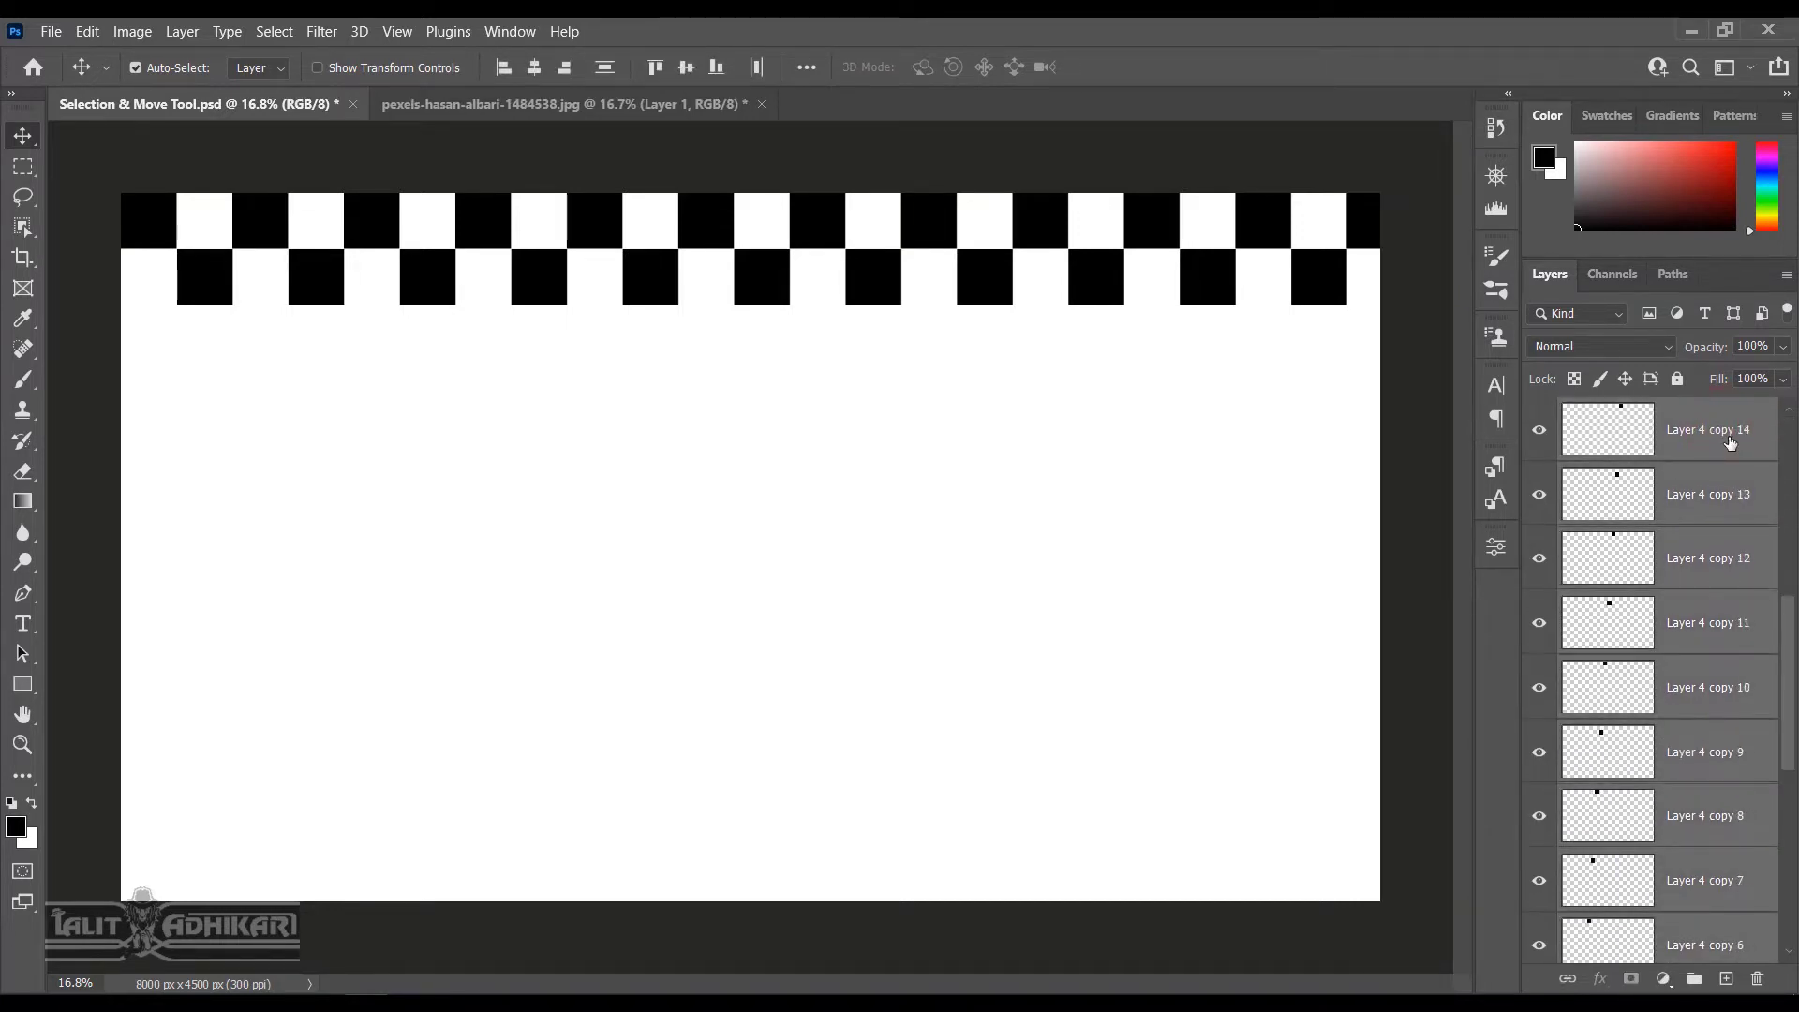
pyautogui.scroll(7, 1730, 442)
pyautogui.scroll(3, 1730, 443)
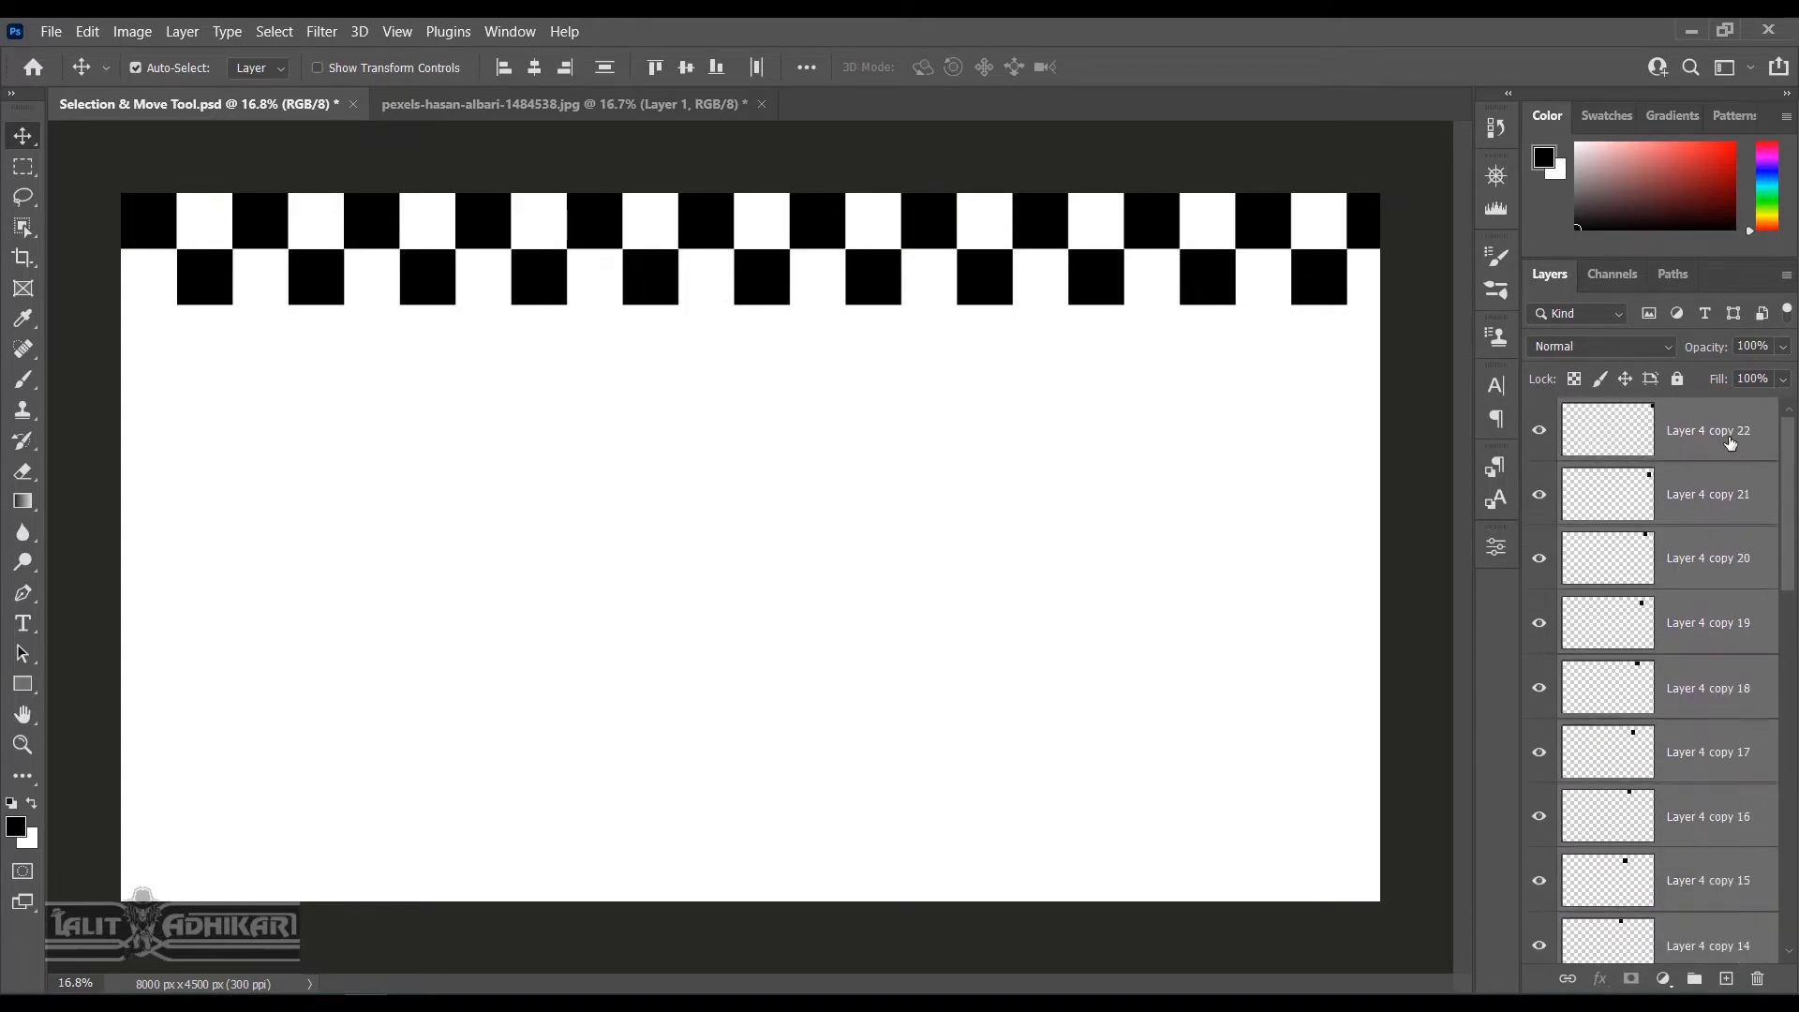
pyautogui.click(1437, 395)
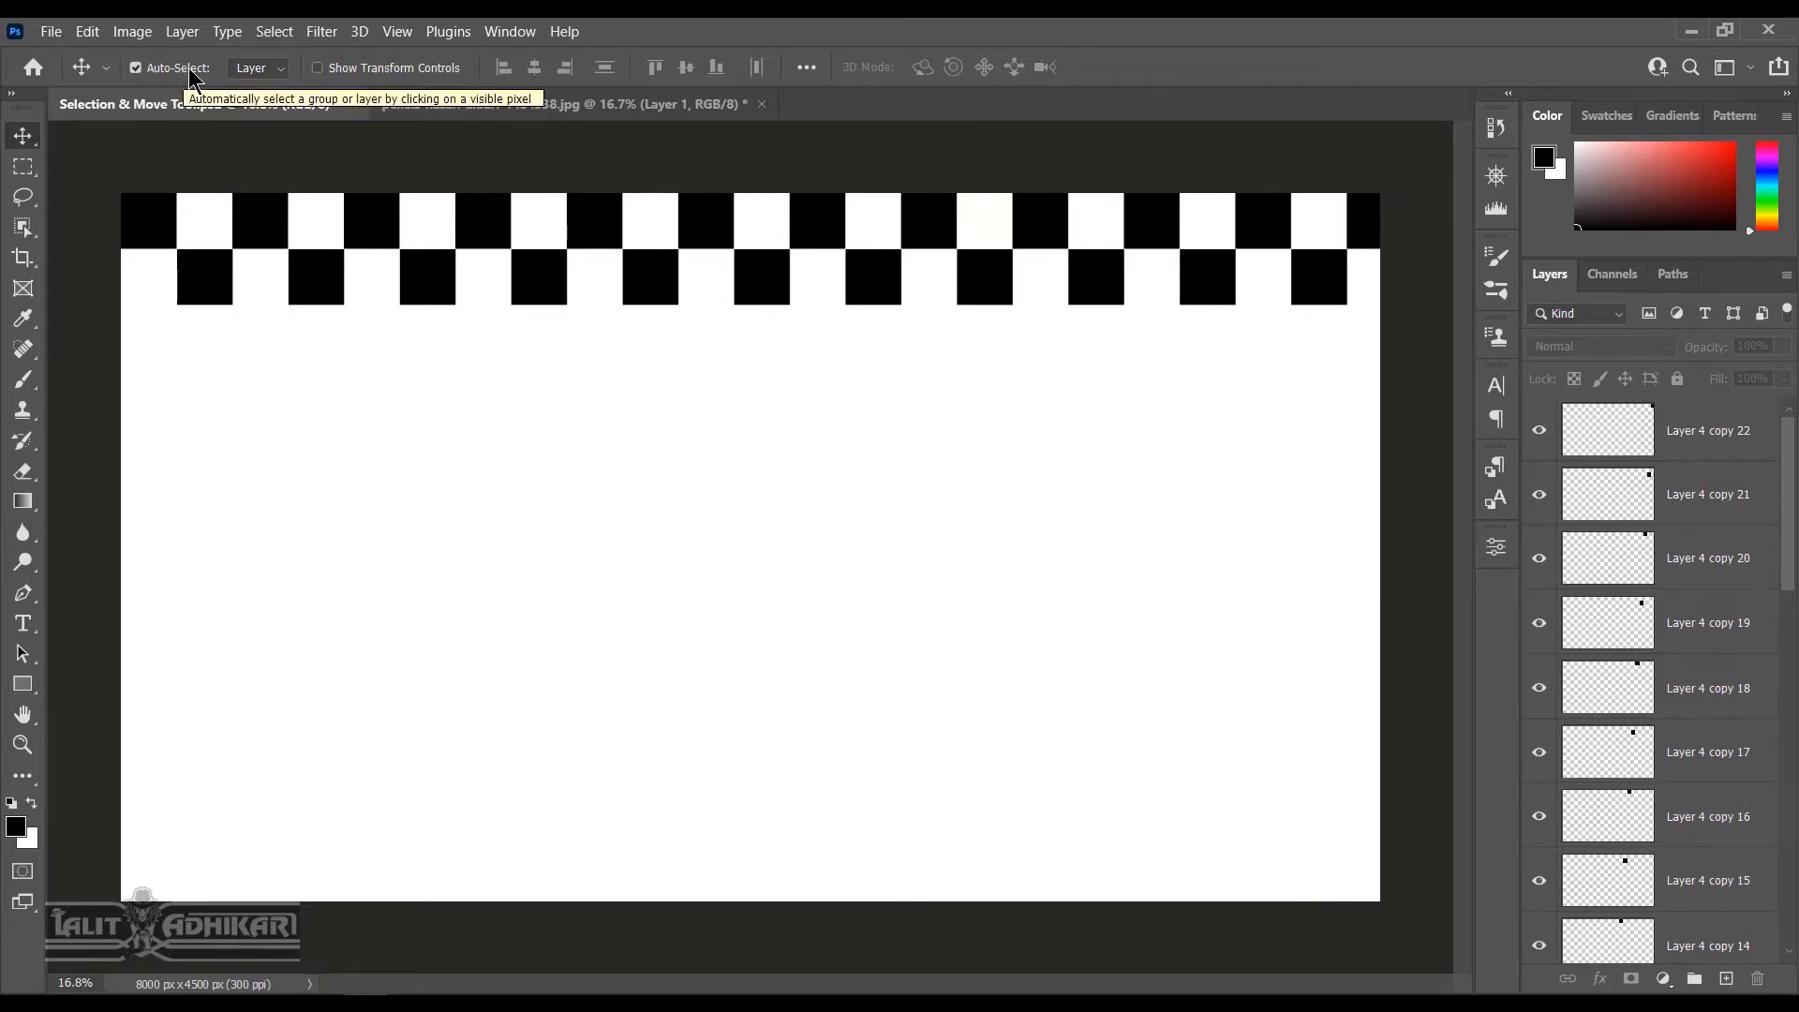
# Set the Move tool's Auto-Select to Layer and select all squares of both rows by enclosing them on the canvas
pyautogui.click(264, 68)
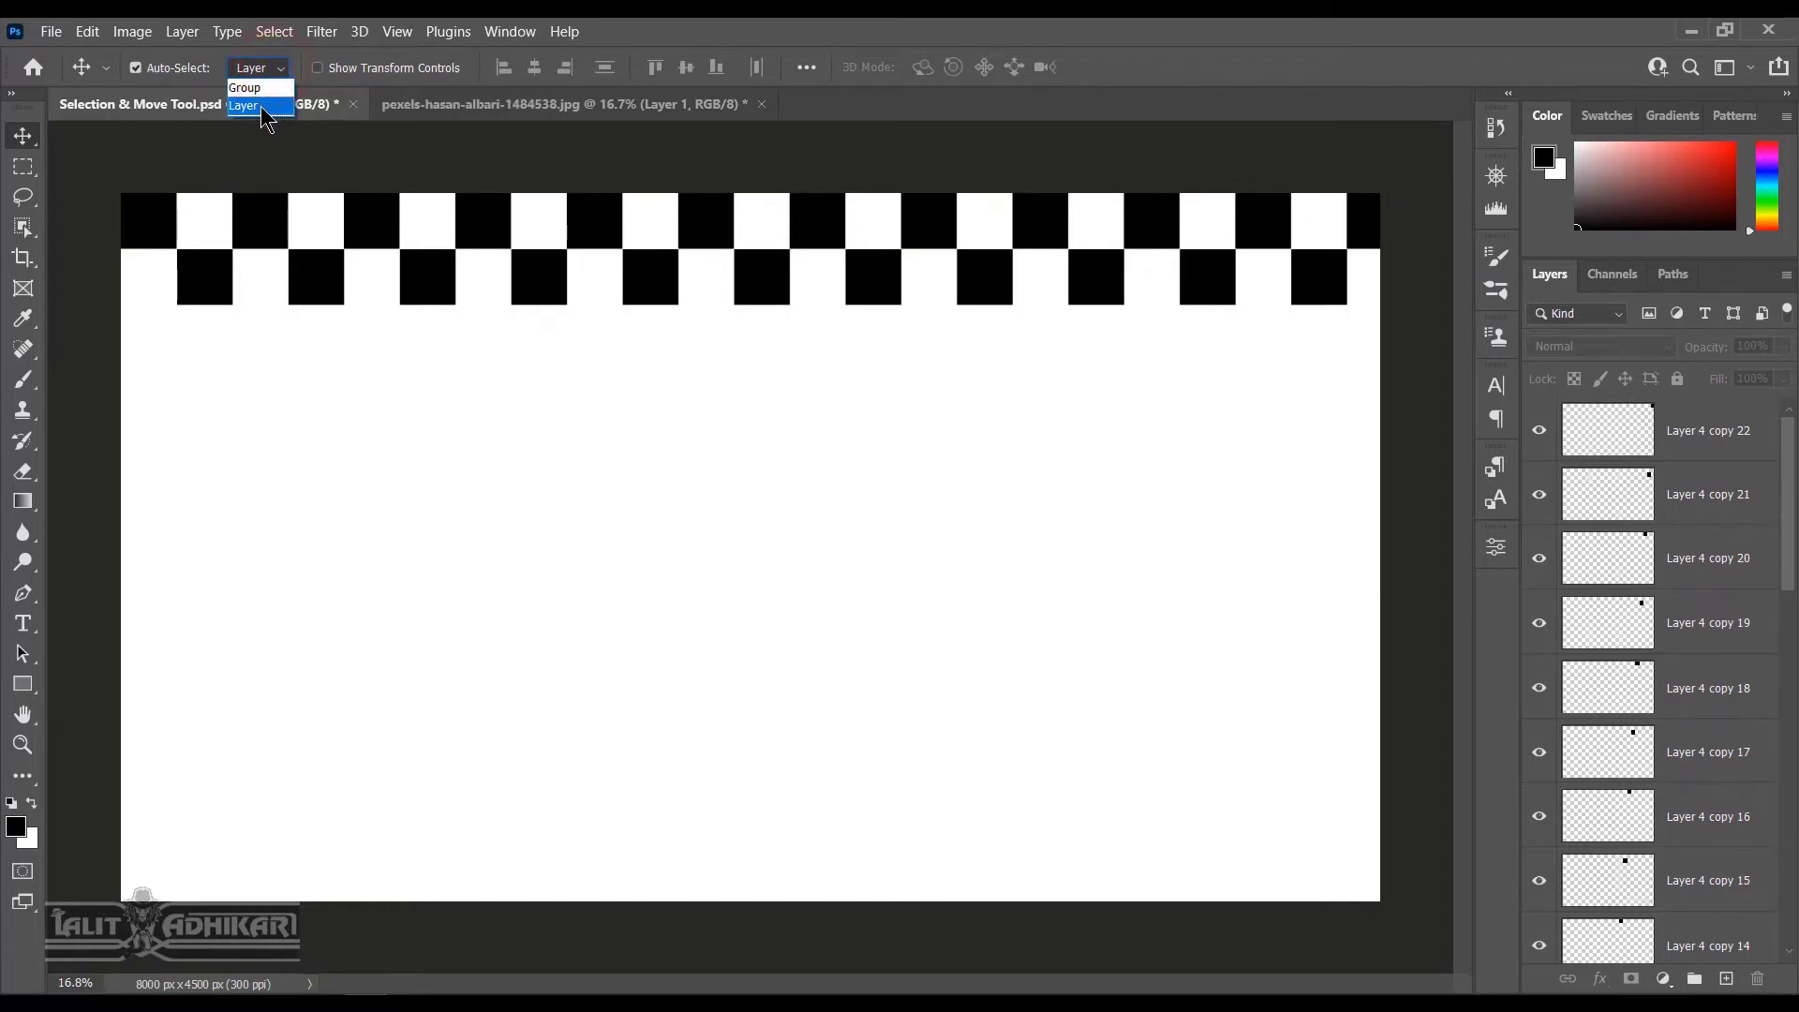
pyautogui.click(270, 107)
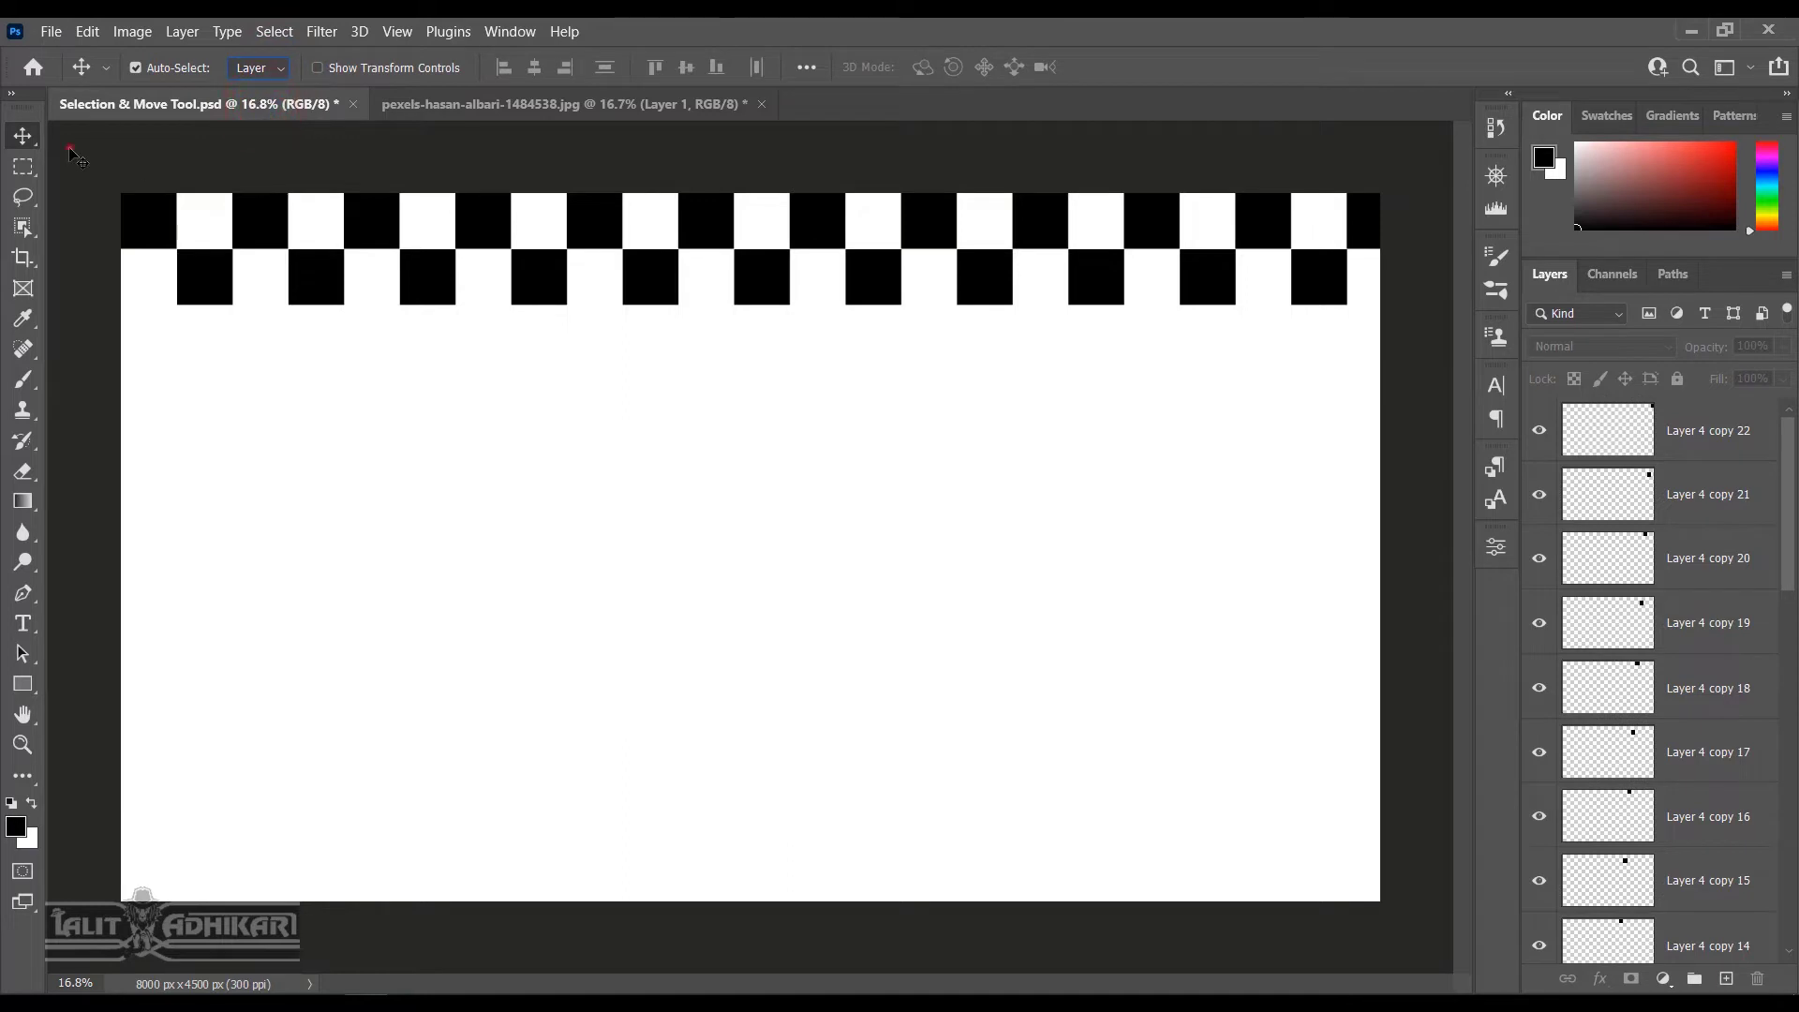
pyautogui.moveTo(69, 148); pyautogui.dragTo(1394, 328)
pyautogui.scroll(-6, 1697, 450)
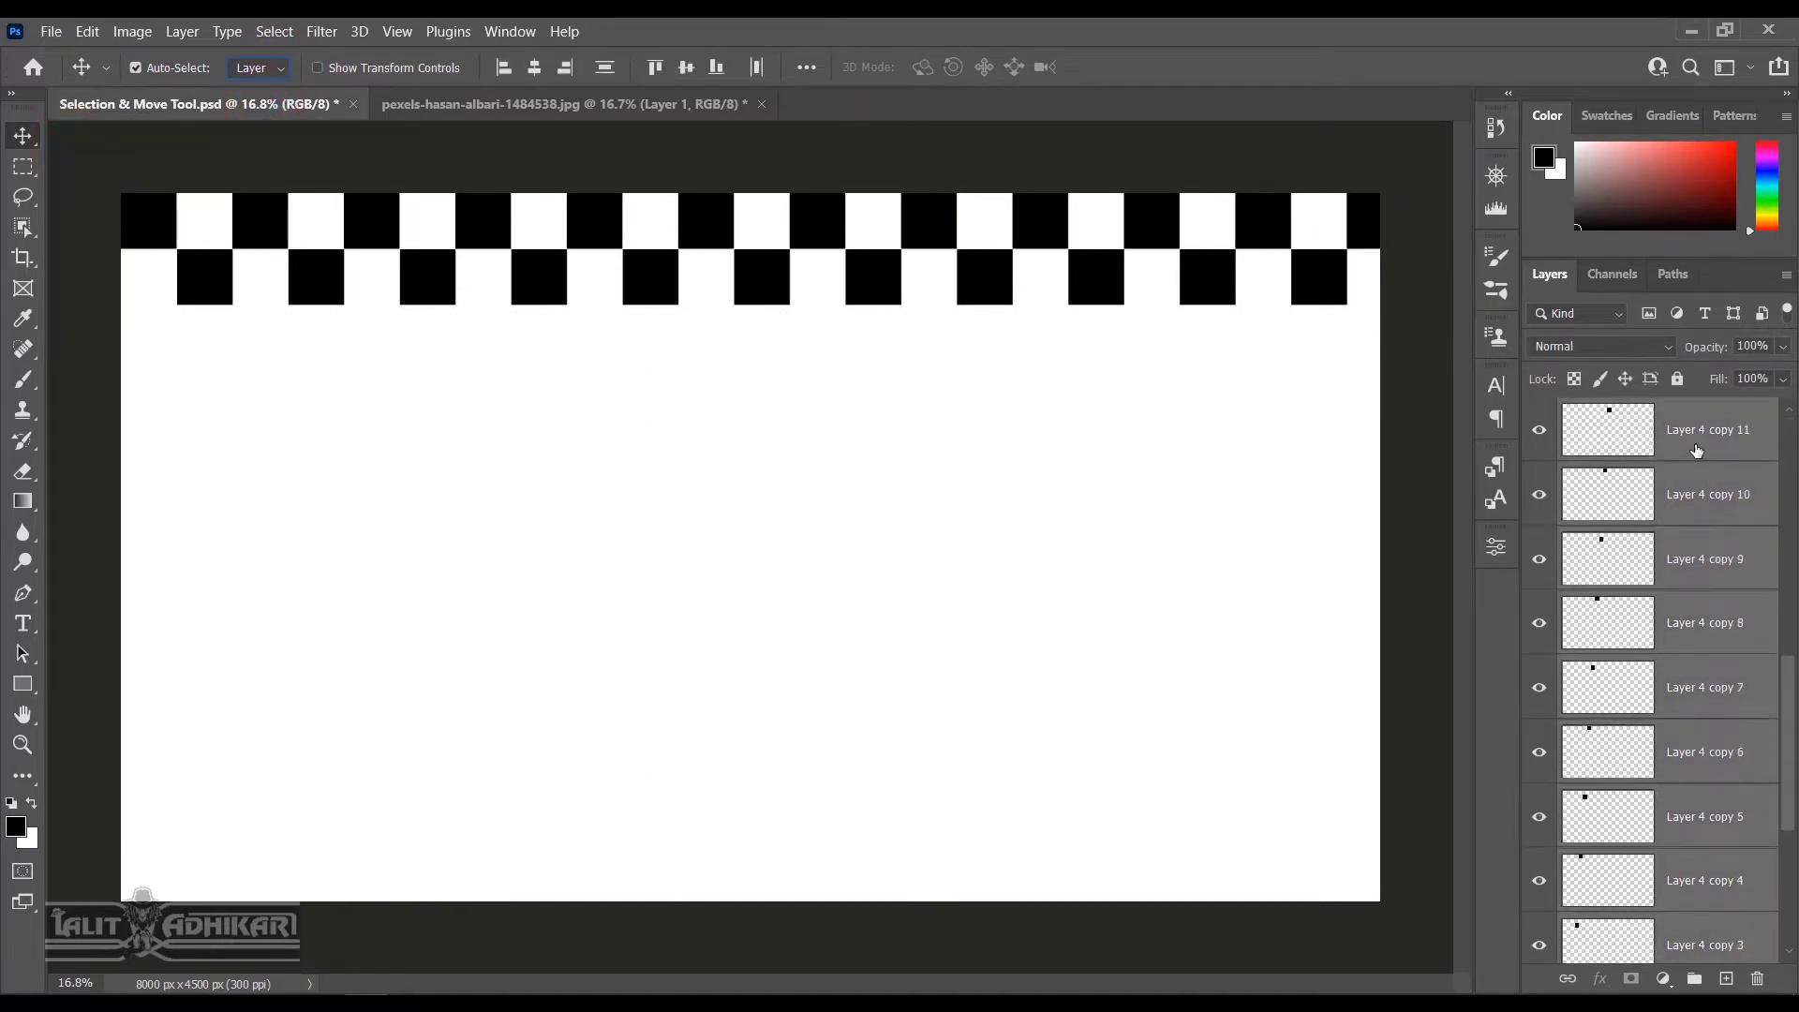
pyautogui.scroll(-4, 1697, 451)
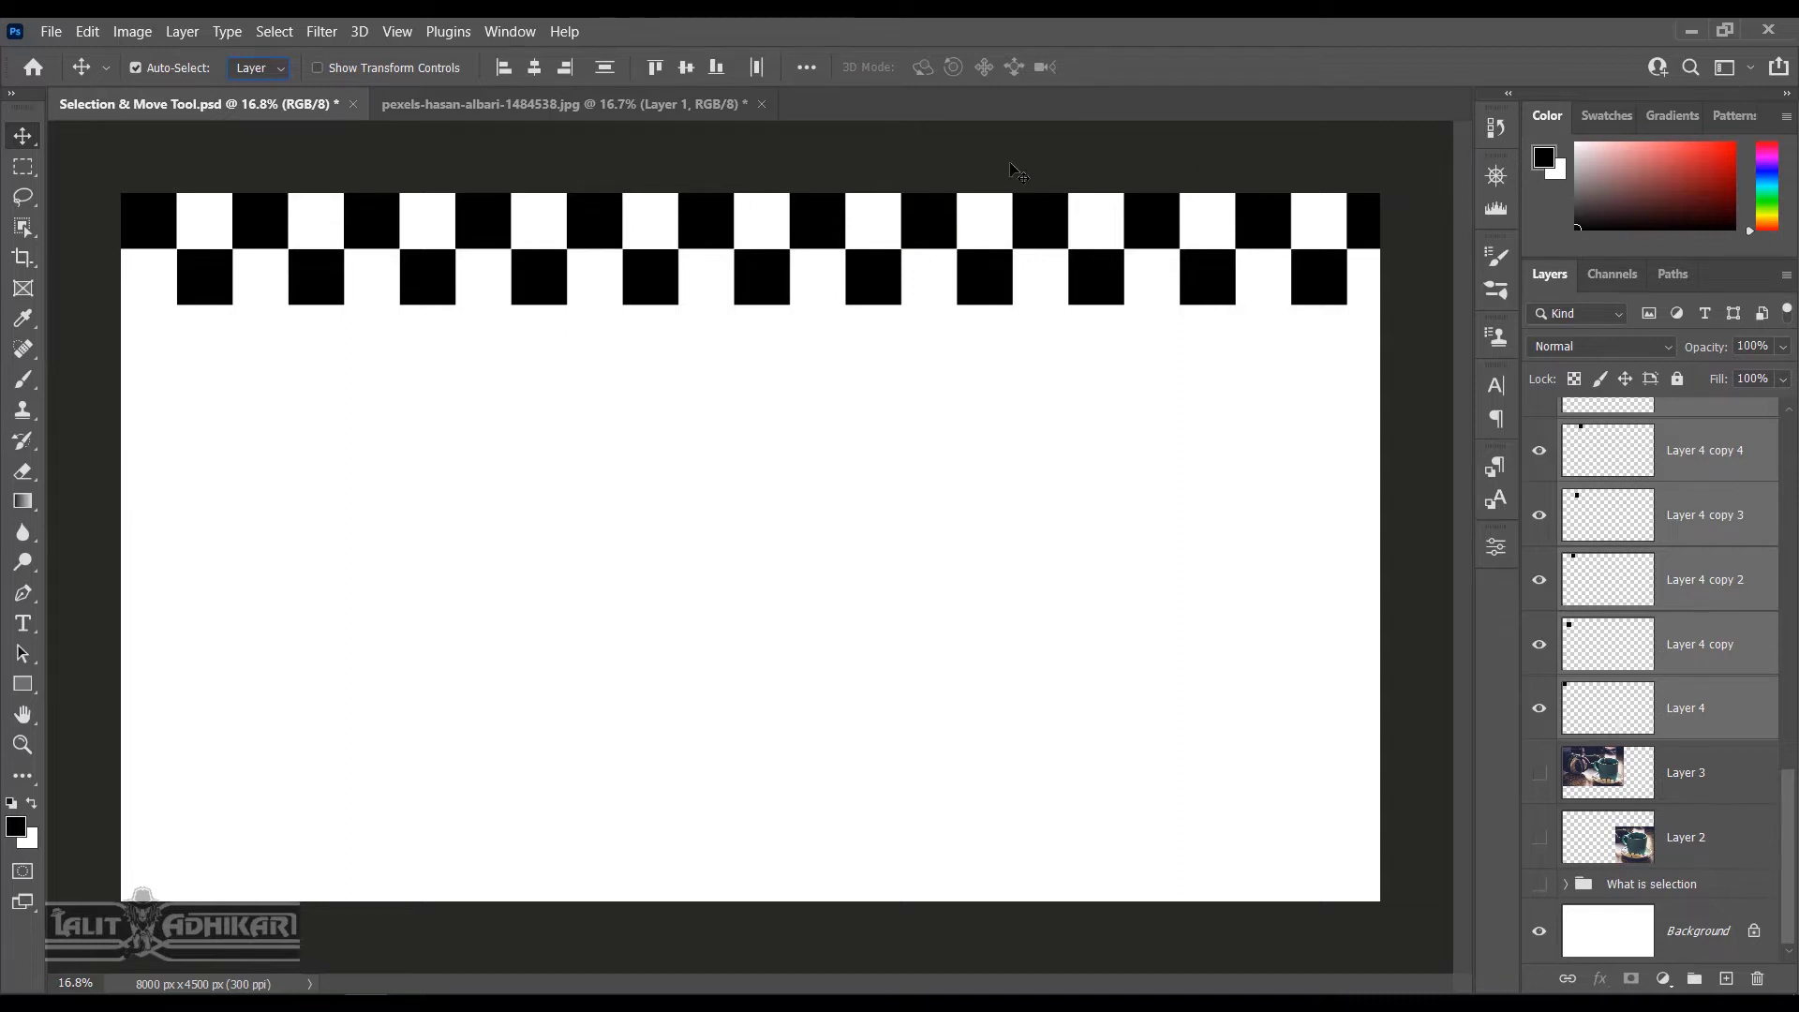
pyautogui.scroll(12, 1756, 575)
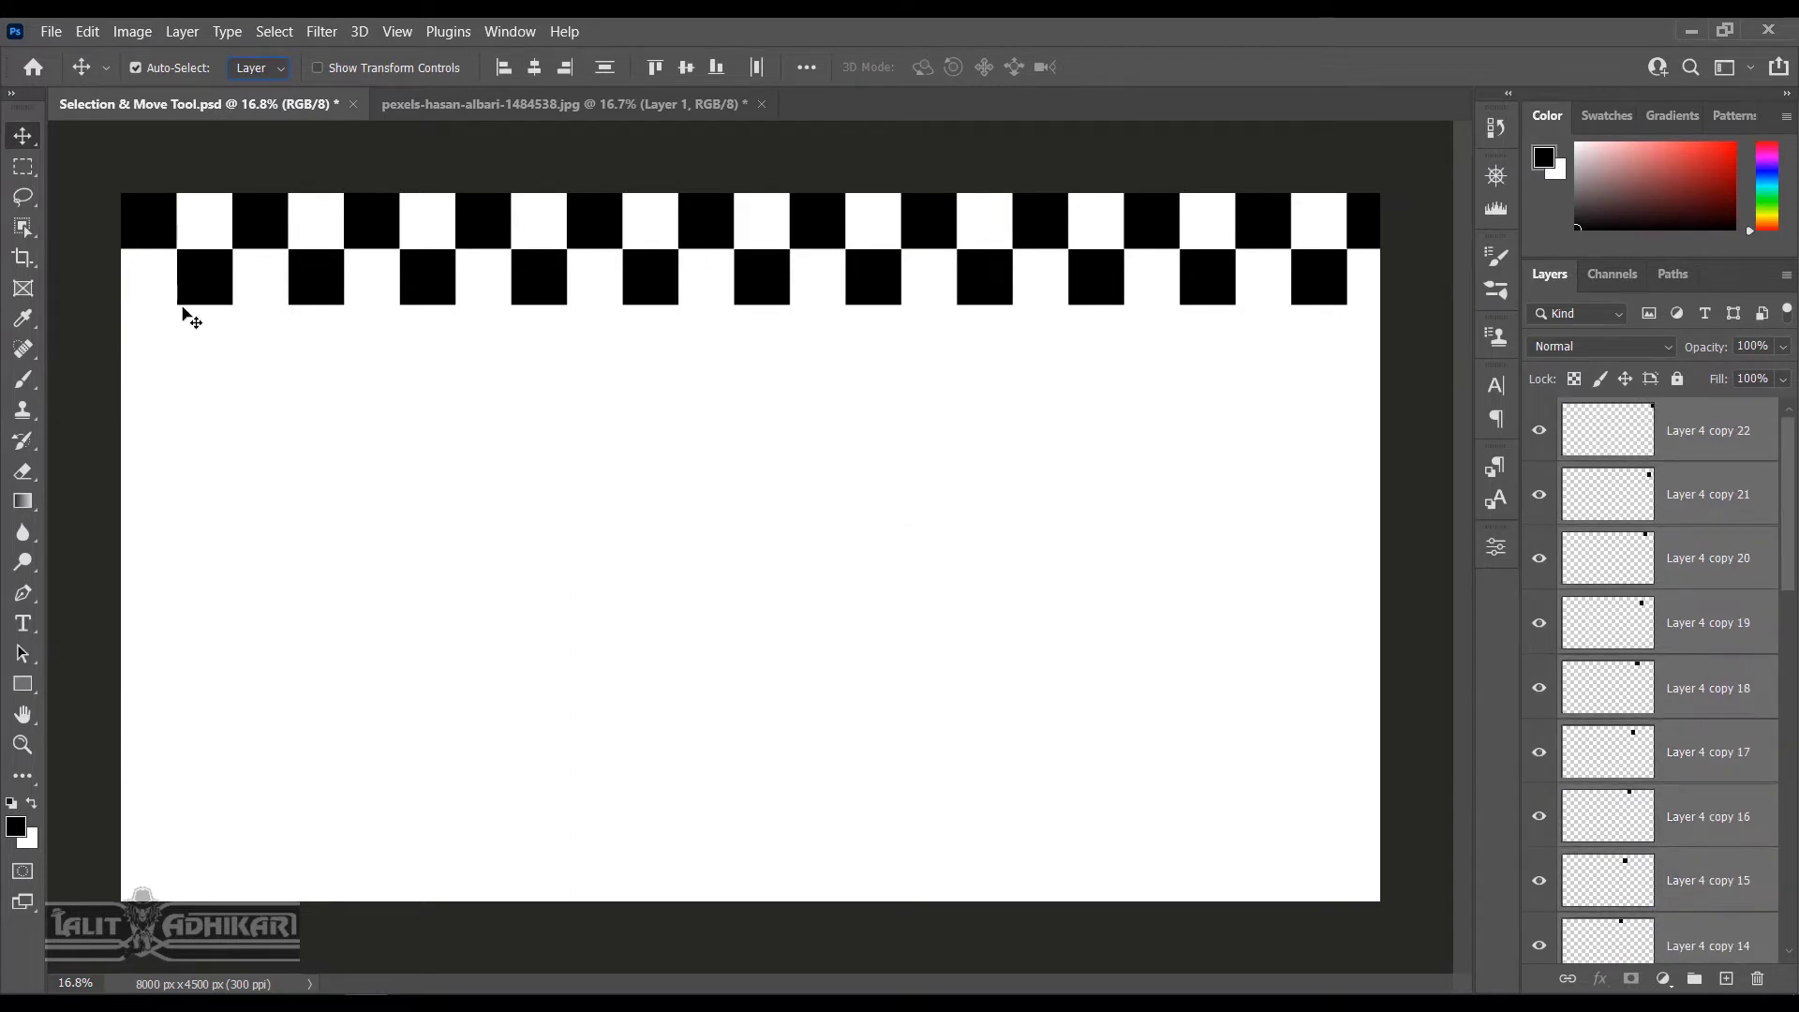
# Duplicate the selected two rows of squares straight down, directly beneath the originals, to make four checkered rows
pyautogui.scroll(3, 177, 251)
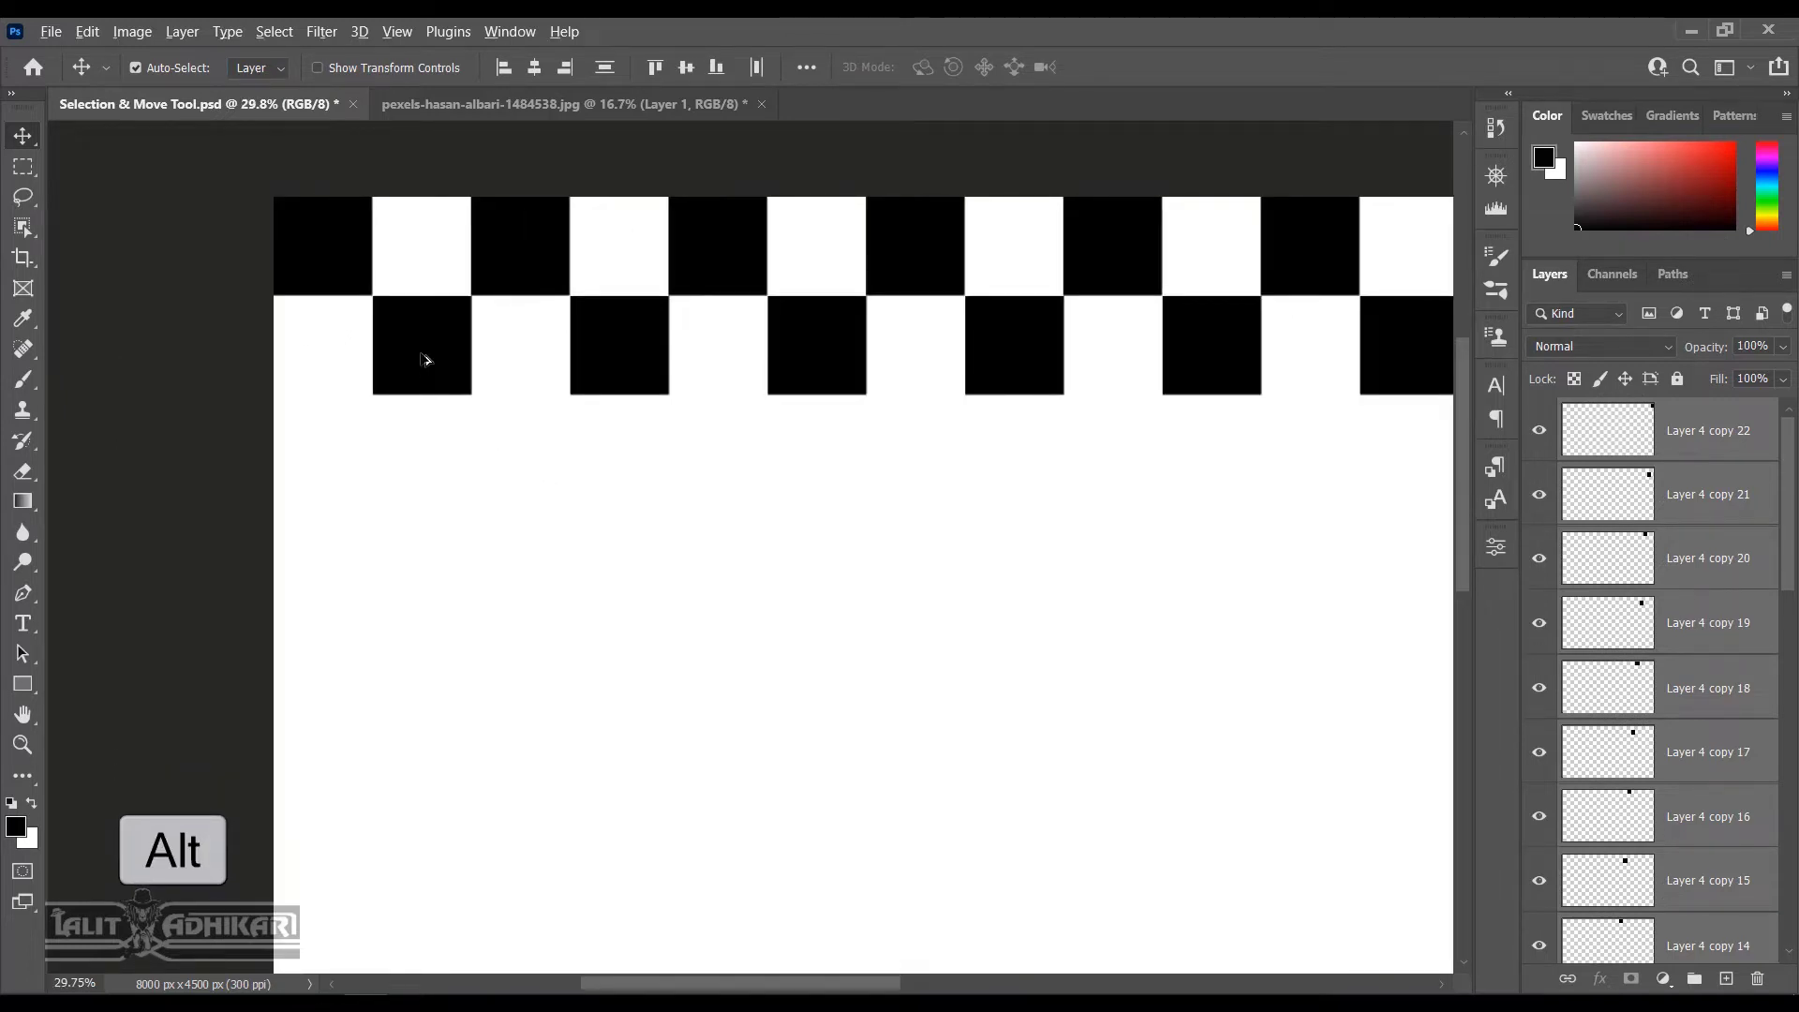
pyautogui.moveTo(430, 346); pyautogui.dragTo(431, 536)
pyautogui.hotkey('ctrl', '0')
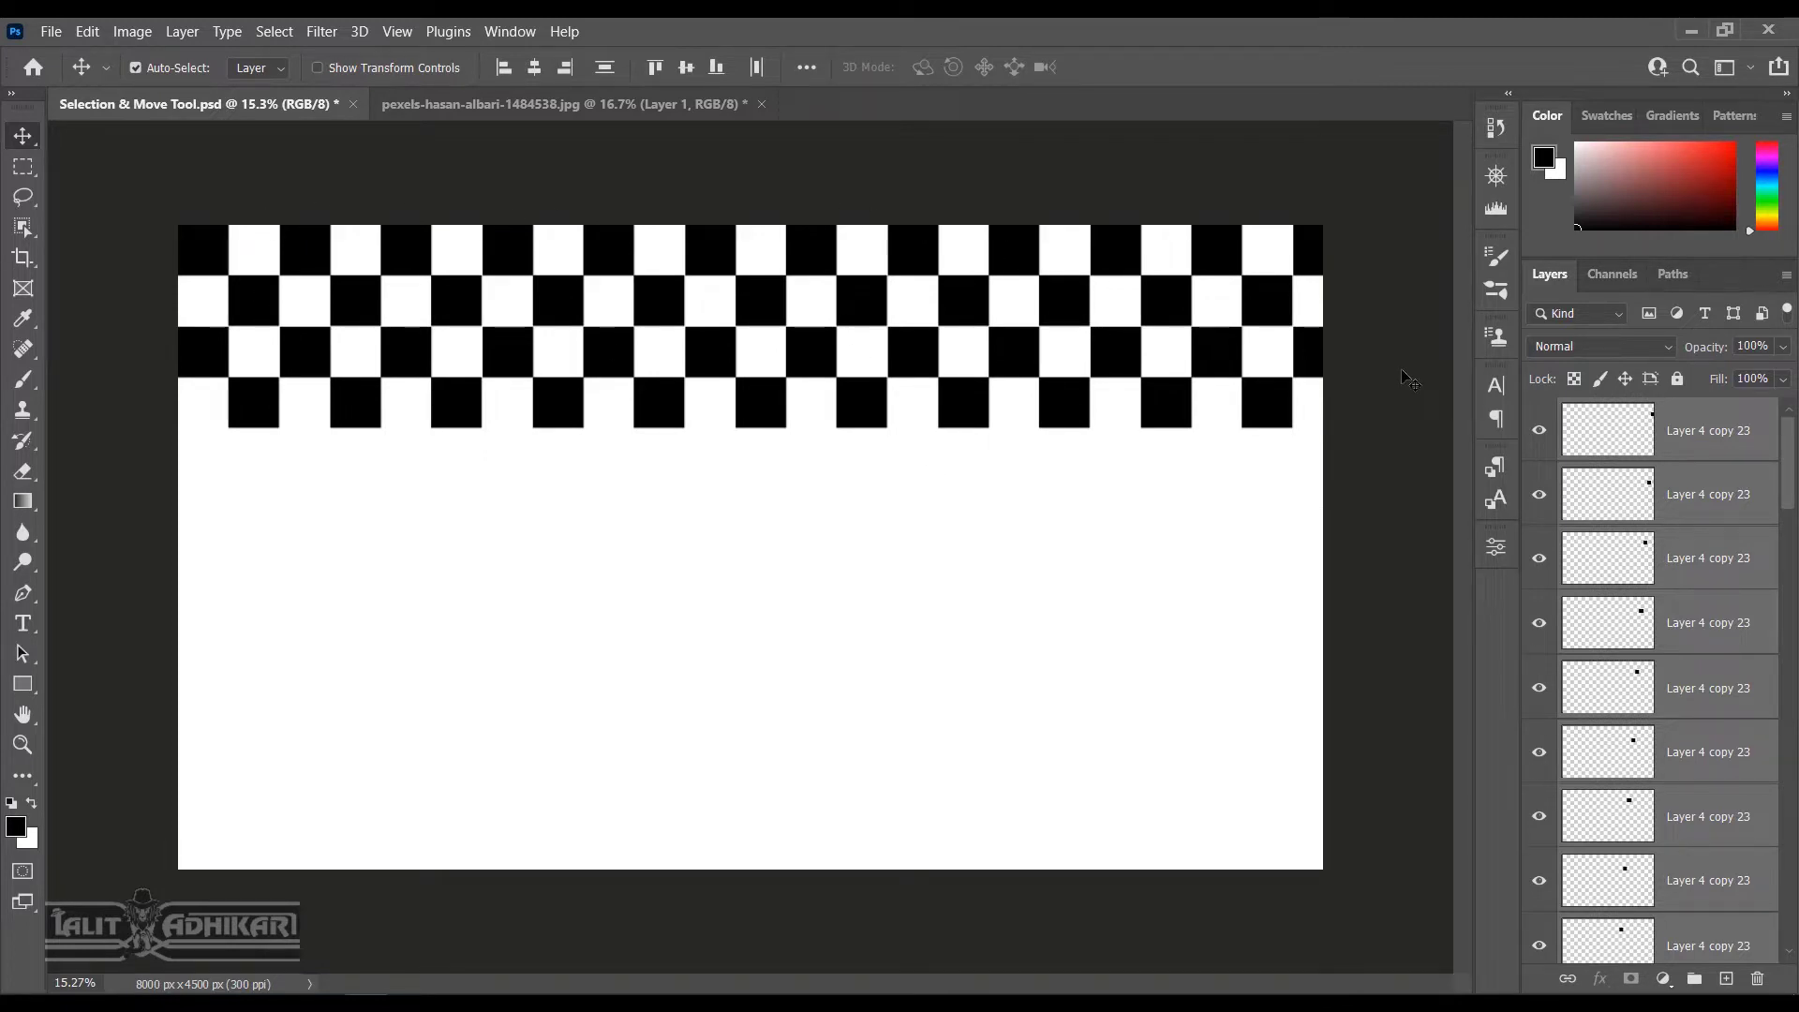
# Select all four rows of squares on the canvas and duplicate the block downward twice to make twelve checkered rows
pyautogui.moveTo(129, 248); pyautogui.dragTo(1370, 419)
pyautogui.click(354, 414)
pyautogui.moveTo(358, 431); pyautogui.dragTo(352, 618)
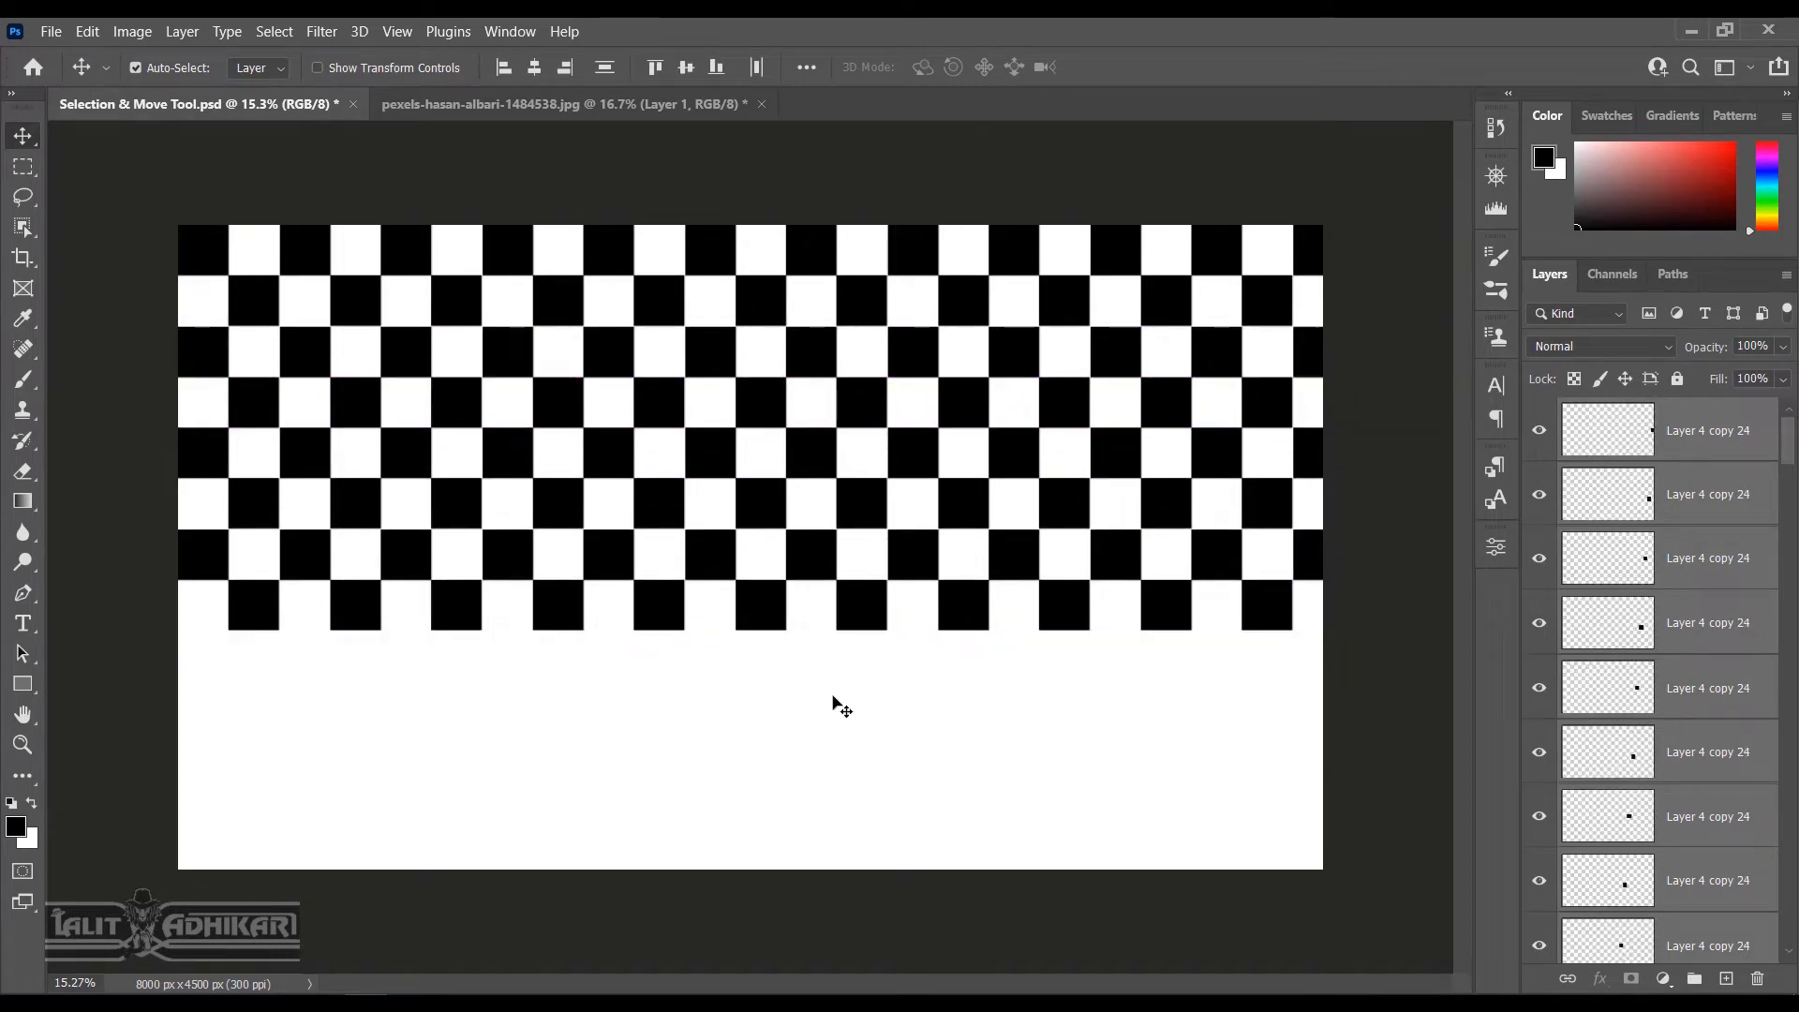
pyautogui.moveTo(460, 612); pyautogui.dragTo(467, 815)
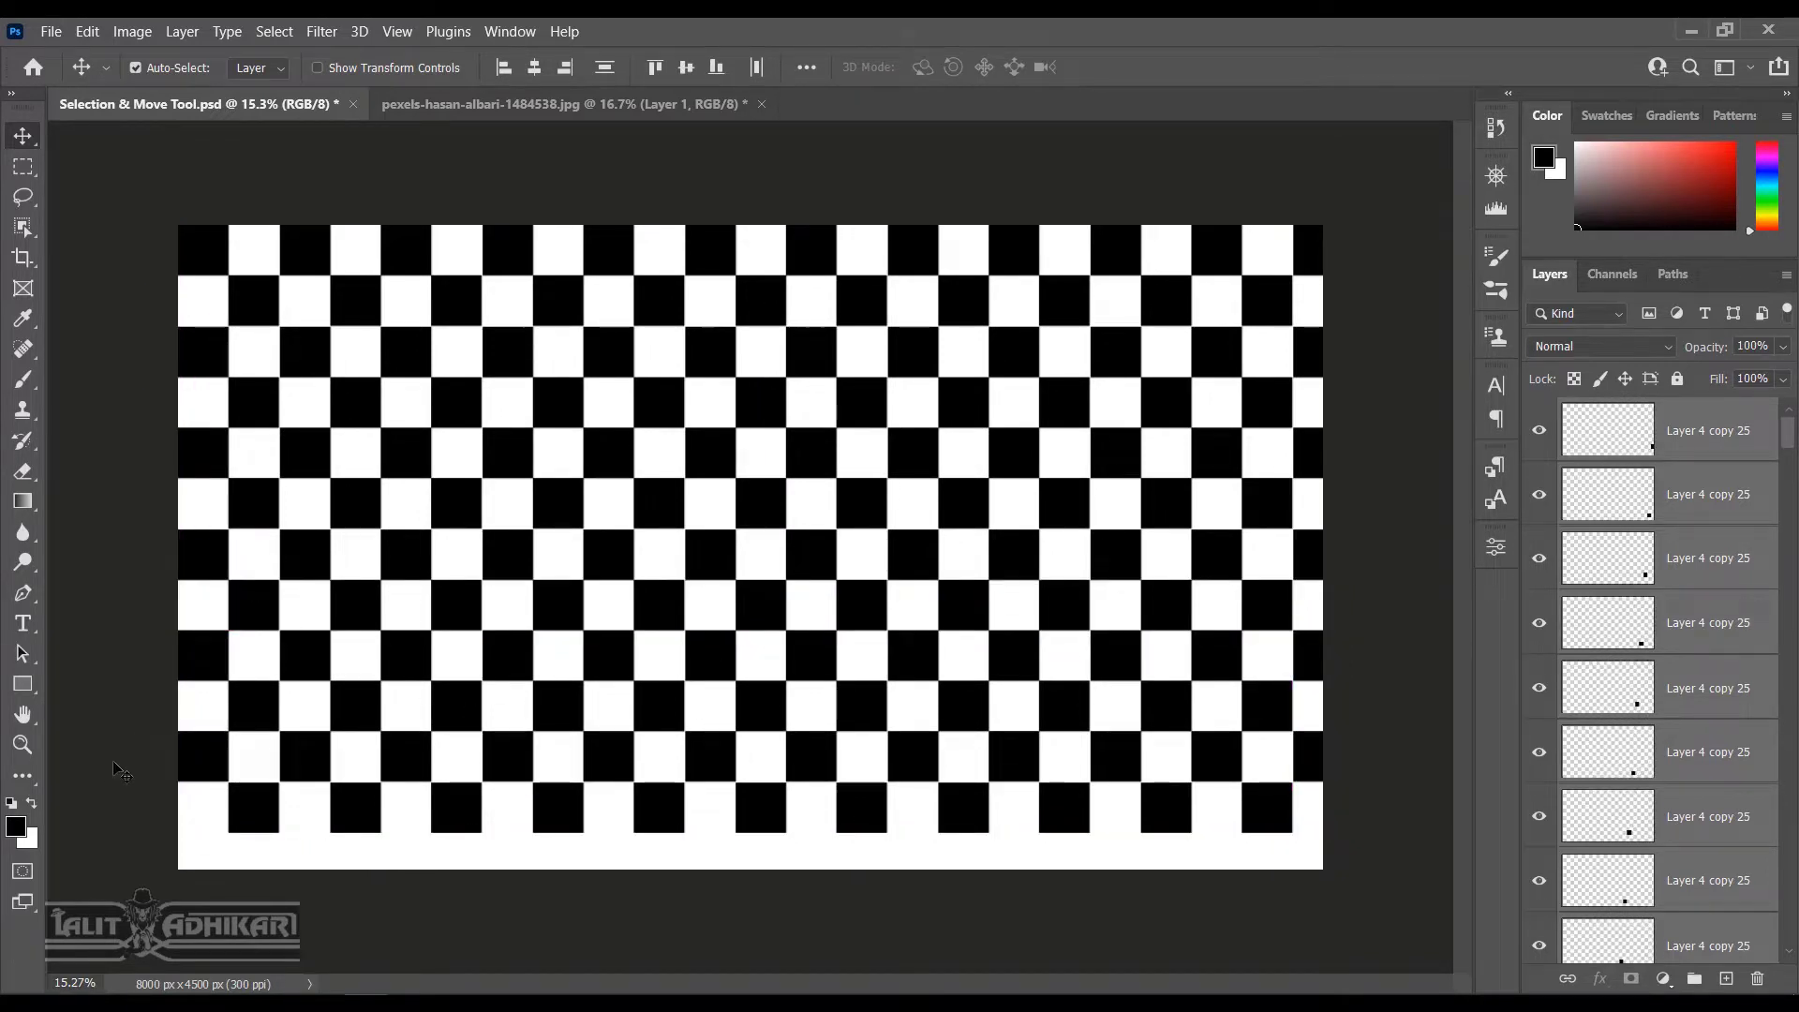
# Select only the eleventh row of squares, duplicate it down to the canvas's bottom edge, and deselect the layers
pyautogui.moveTo(114, 767); pyautogui.dragTo(1340, 769)
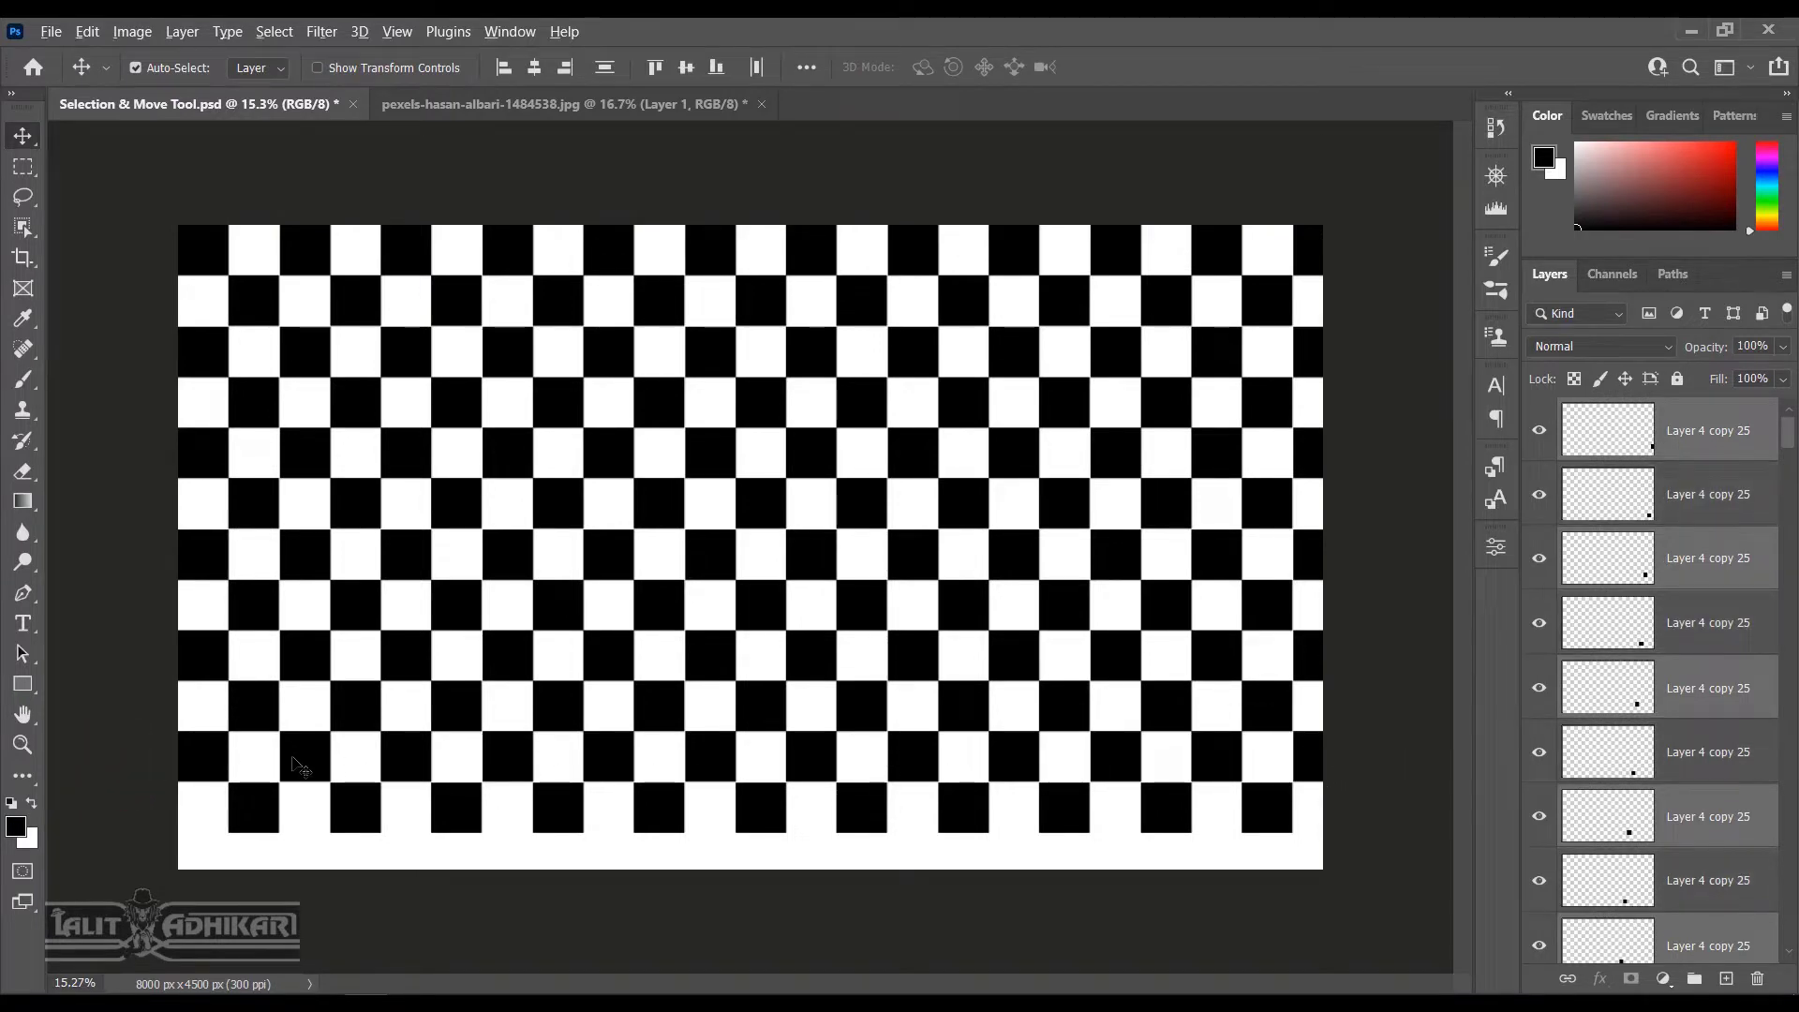
pyautogui.moveTo(300, 767); pyautogui.dragTo(300, 860)
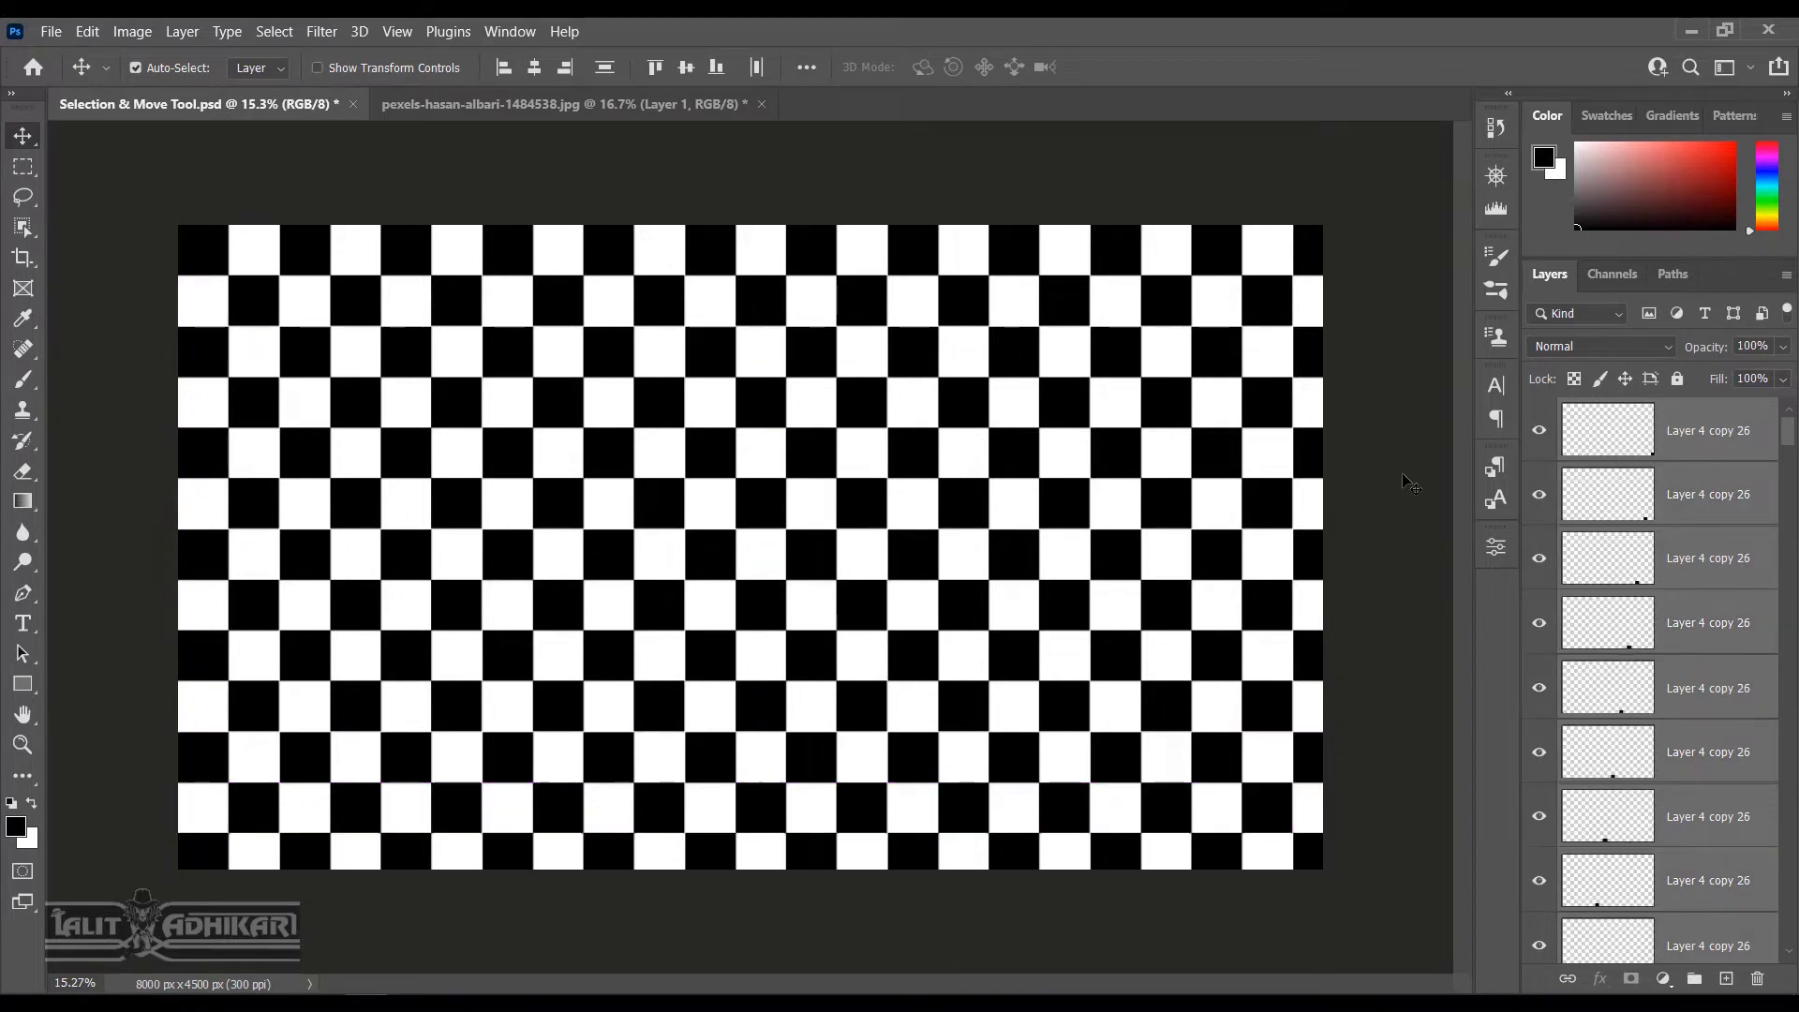
pyautogui.click(1363, 457)
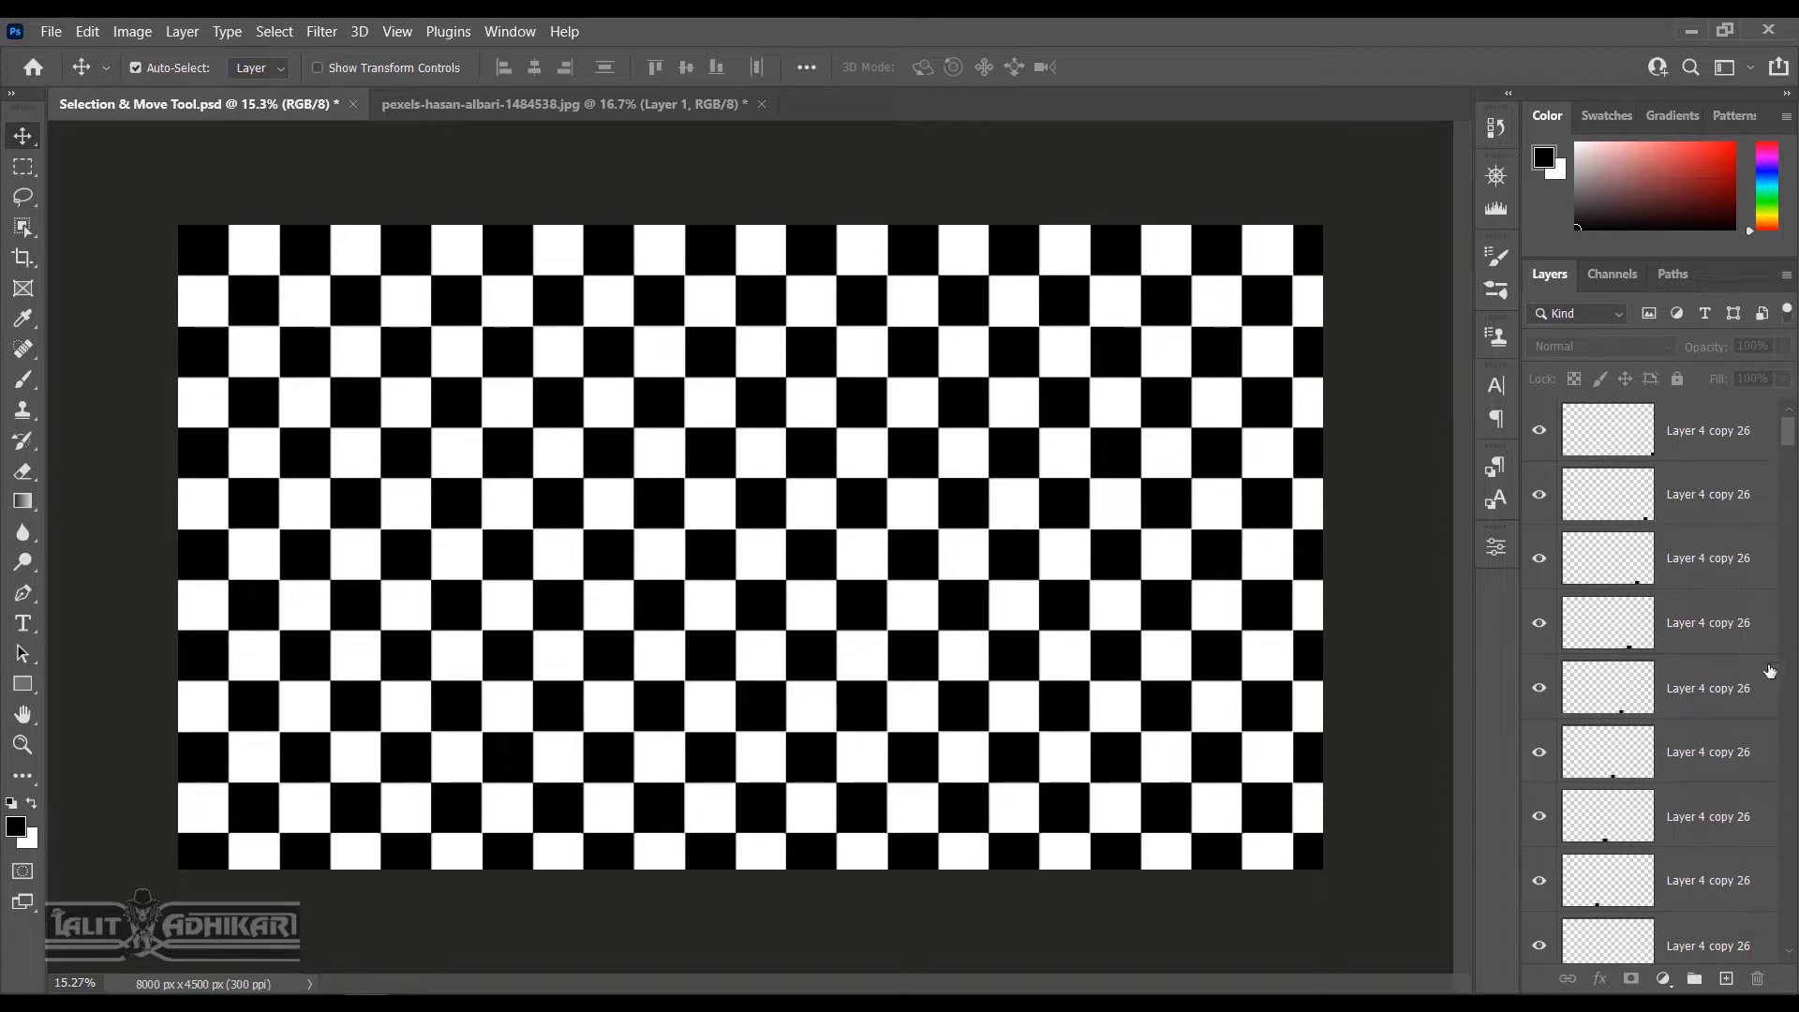
# Select all square layers from the topmost Layer 4 copy 26 down to Layer 4 and put them in one group
pyautogui.click(1730, 448)
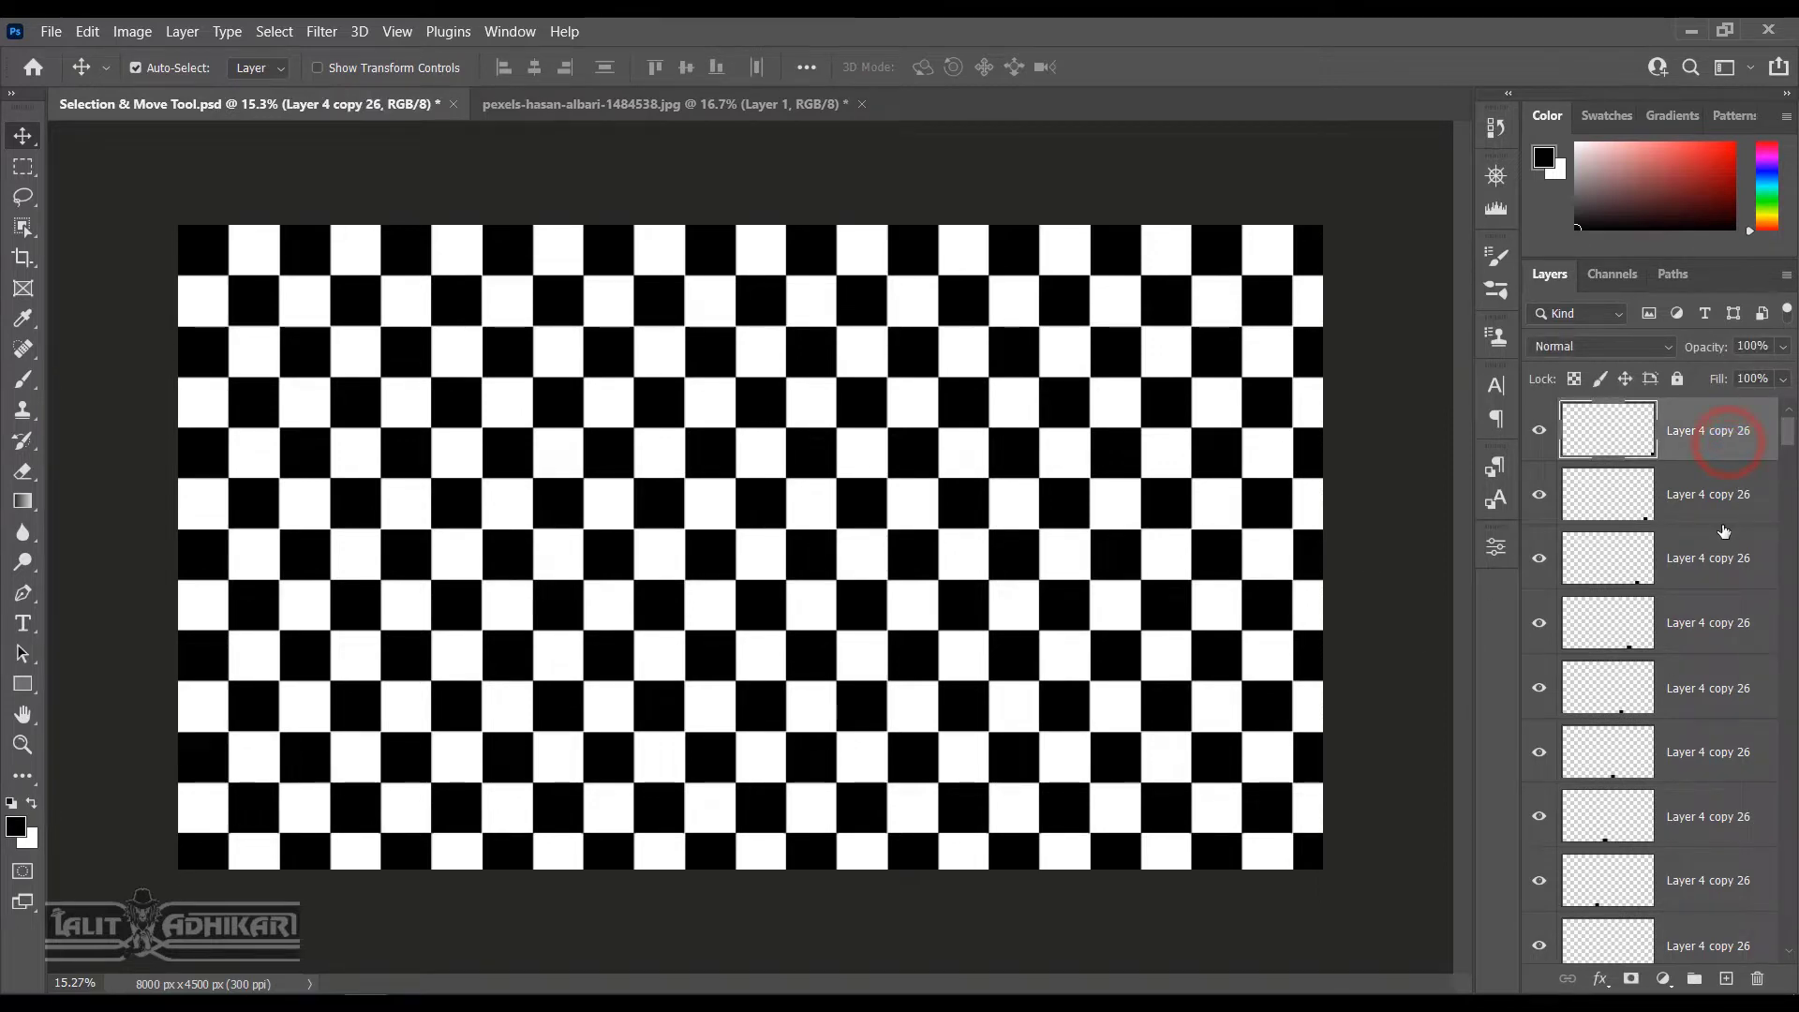
pyautogui.scroll(-10, 1726, 532)
pyautogui.moveTo(1791, 490); pyautogui.dragTo(1792, 952)
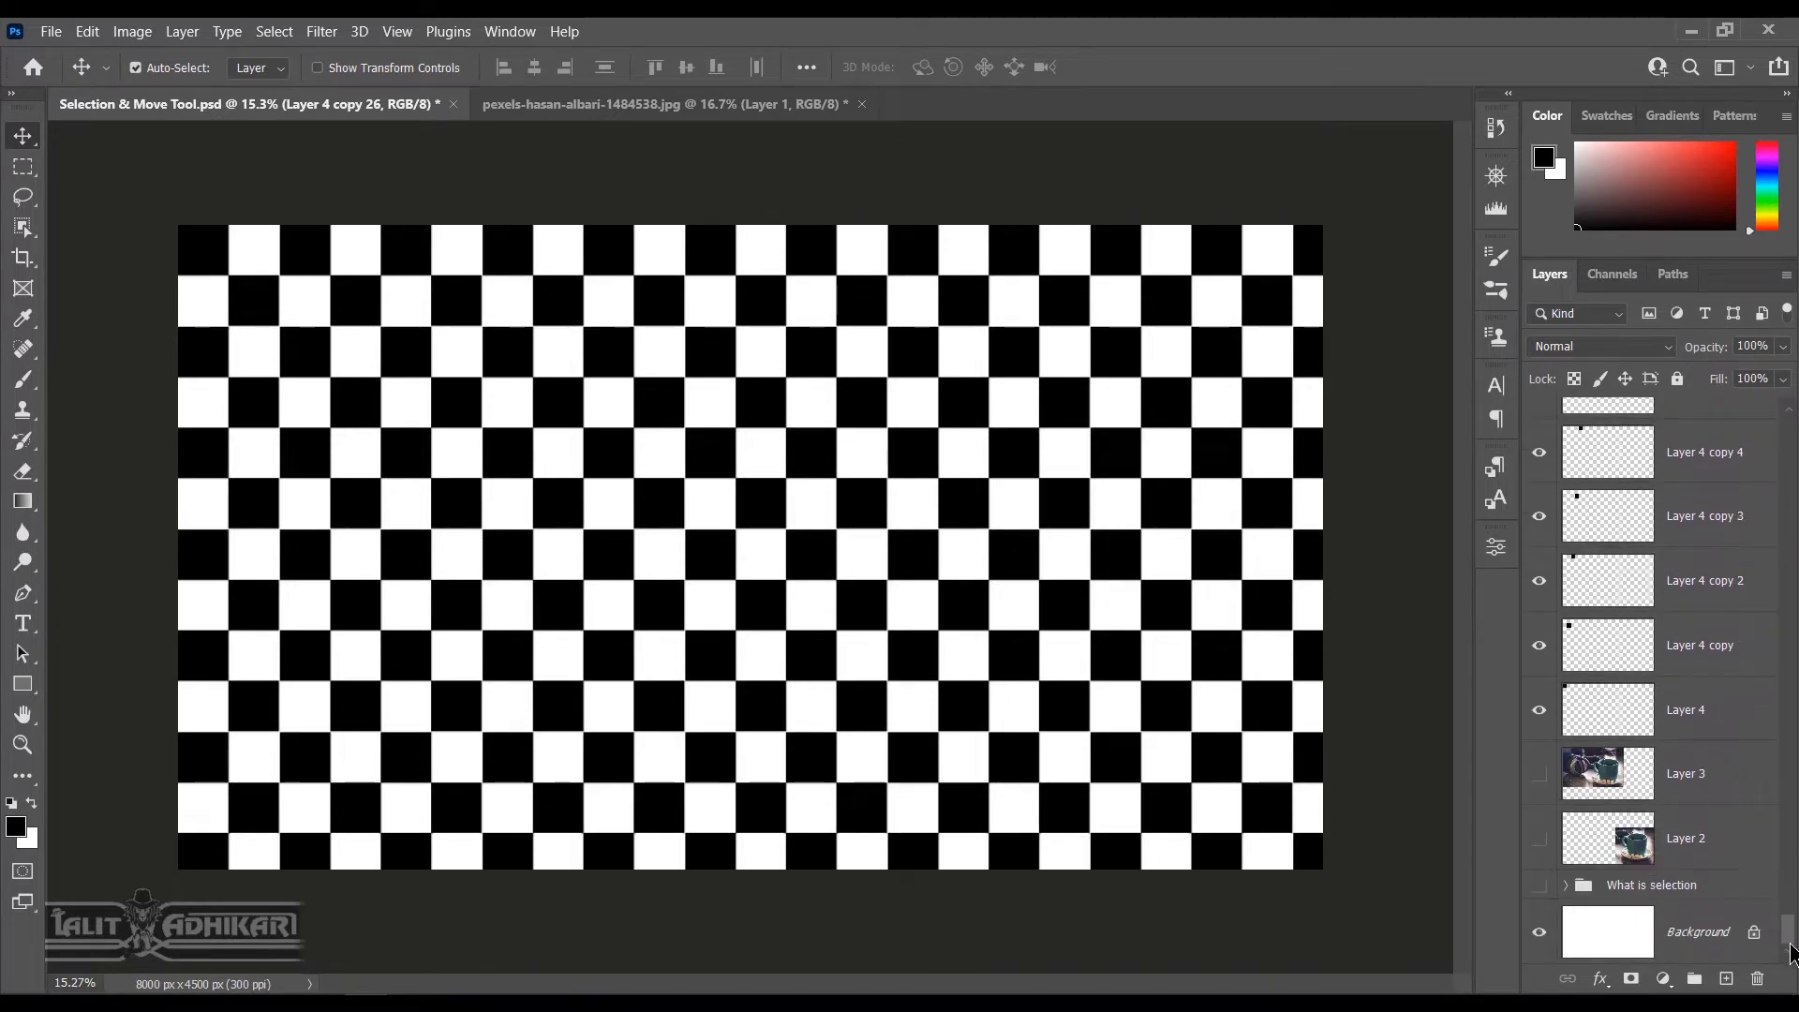
pyautogui.keyDown('shift'); pyautogui.click(1705, 703); pyautogui.keyUp('shift')
pyautogui.hotkey('ctrl', 'g')
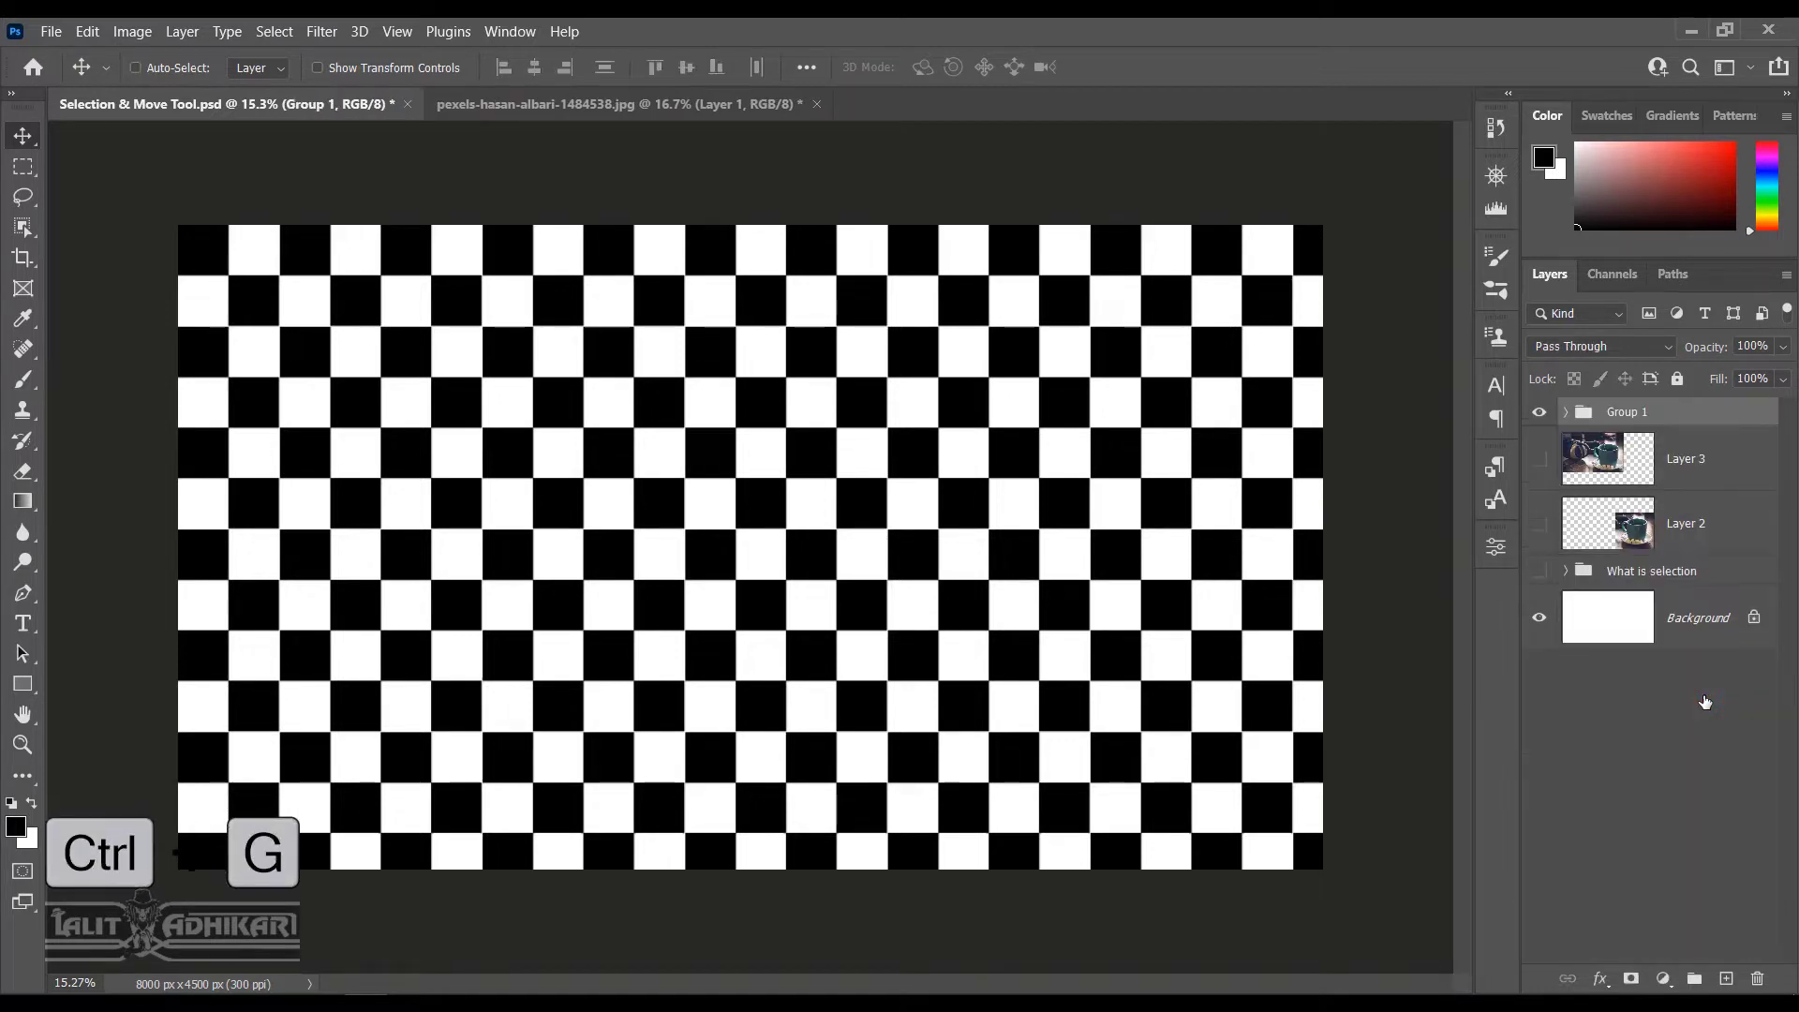
# Rename the group of square layers "chess pattern"
pyautogui.doubleClick(1640, 415)
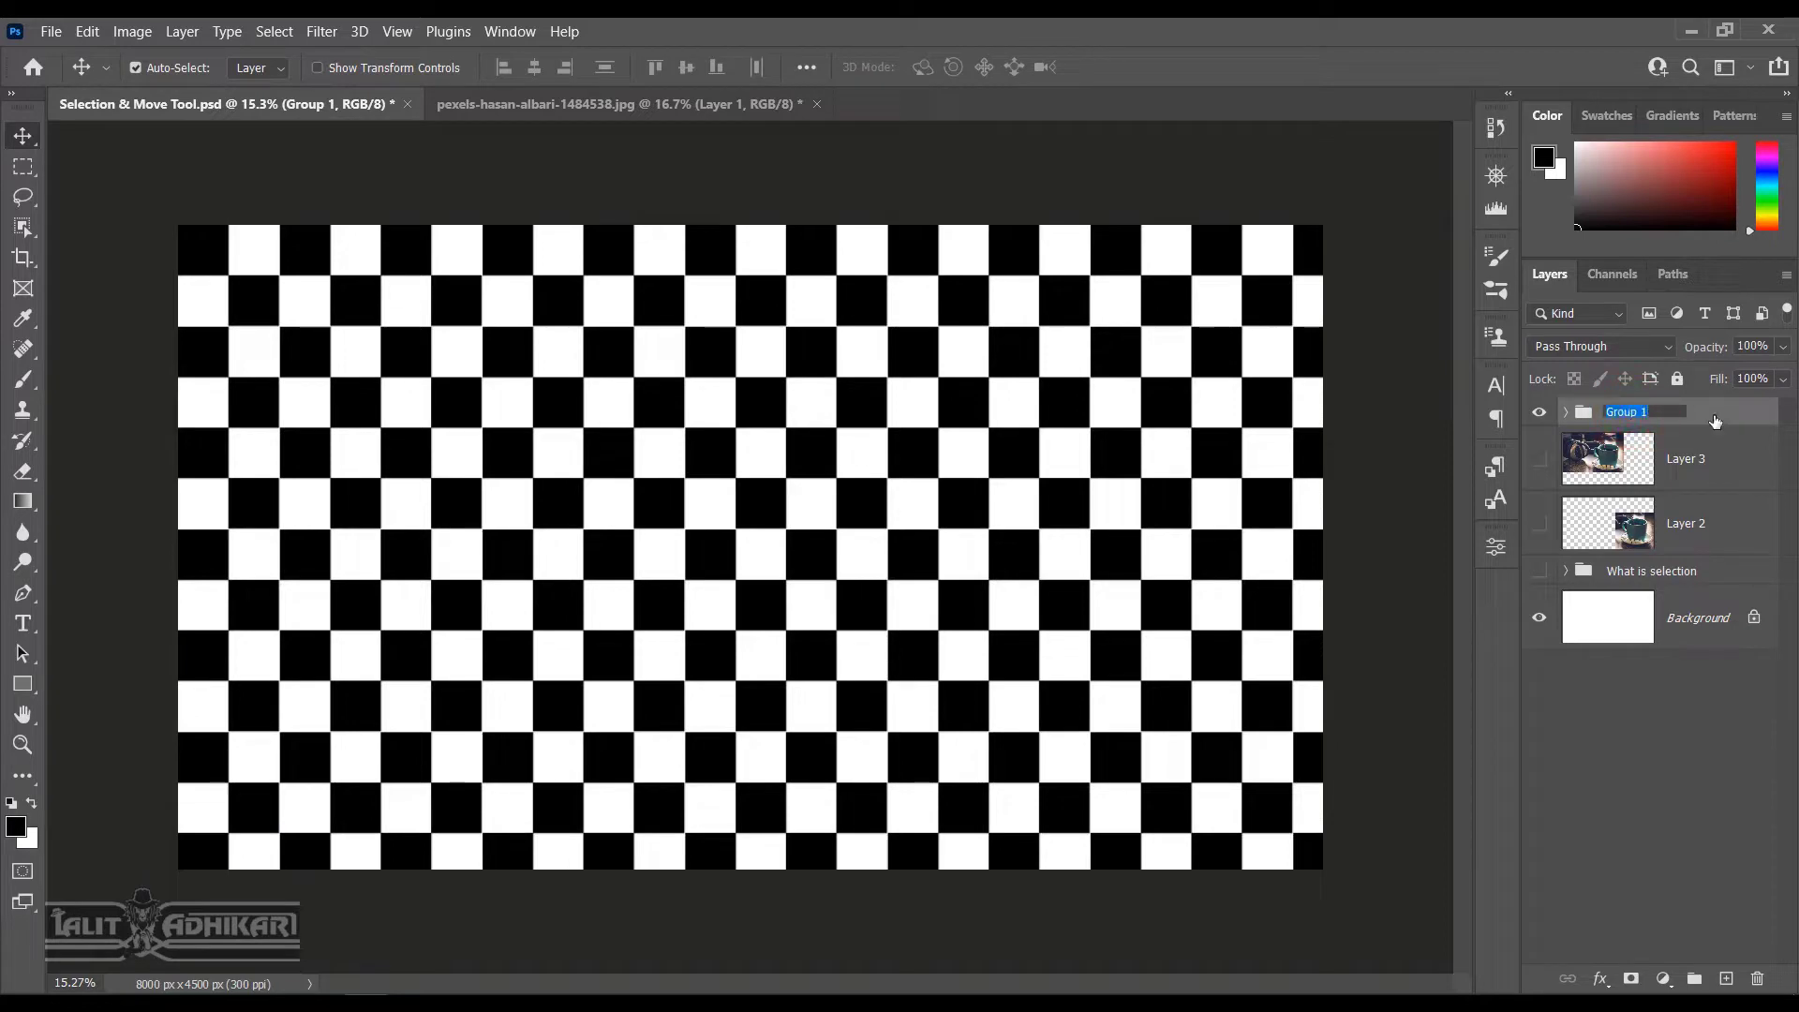
pyautogui.write('chess pattern')
pyautogui.press('Return')
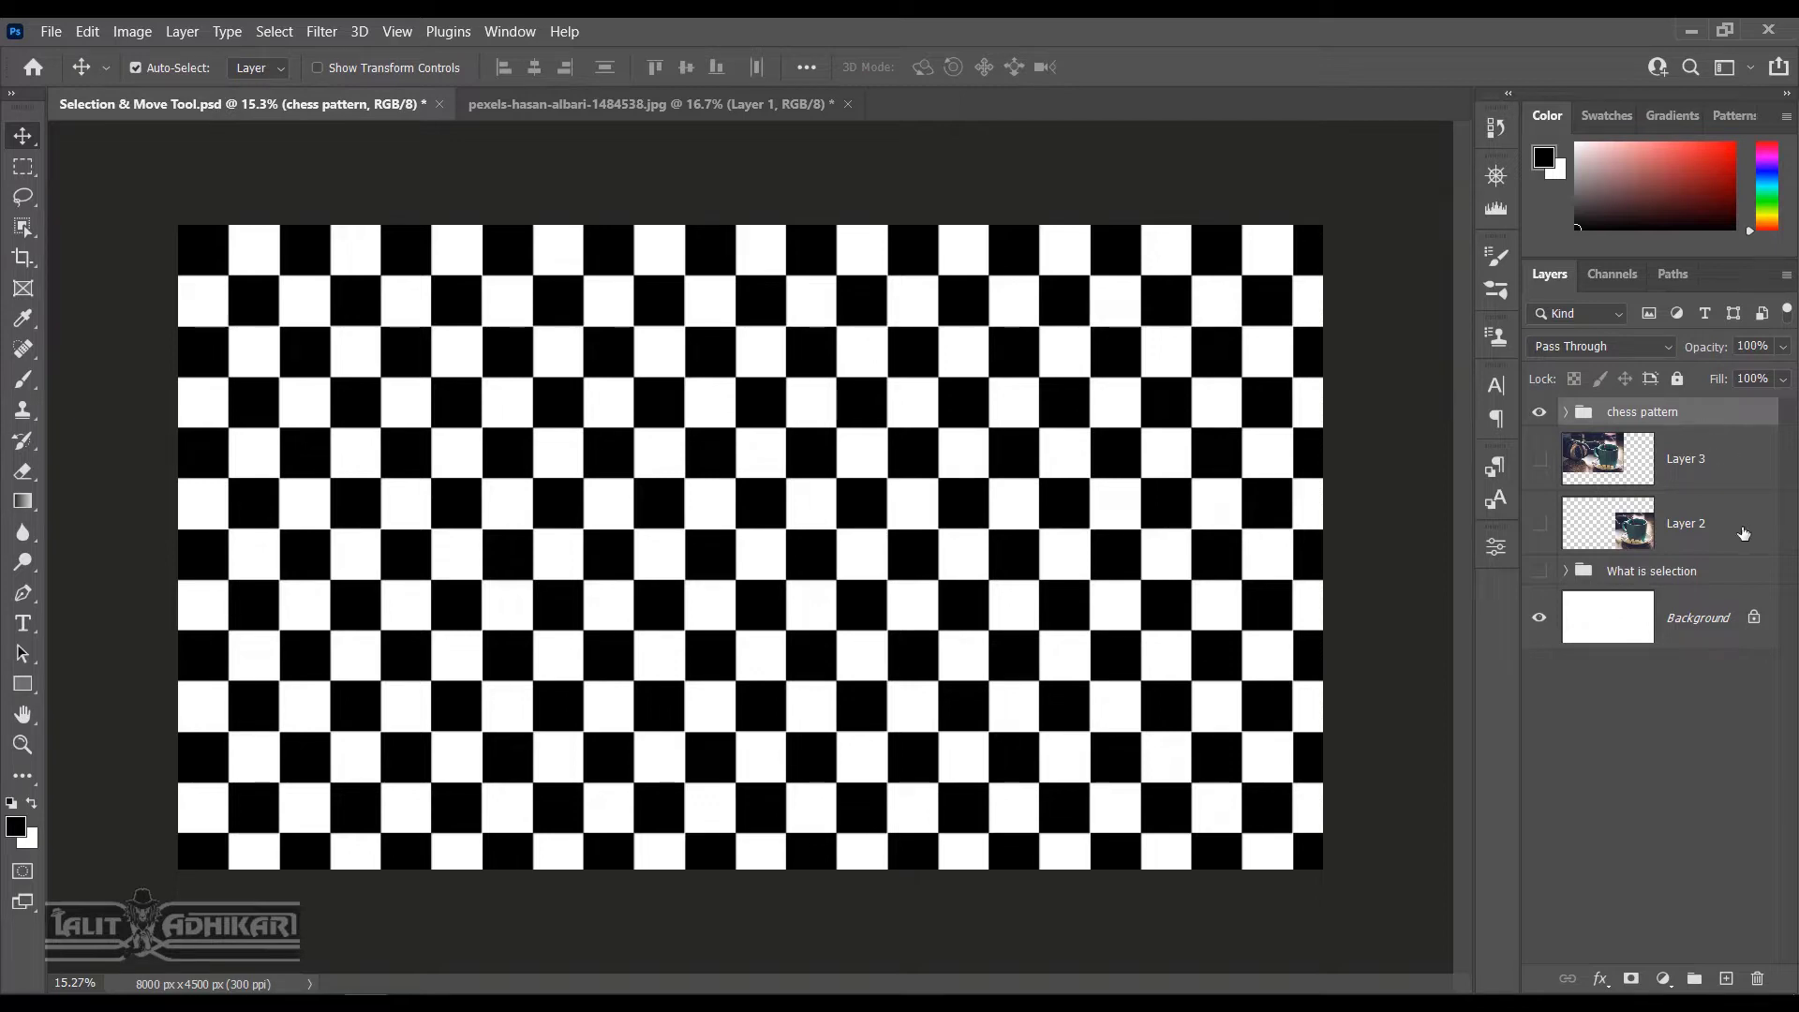
# Group Layer 3 and Layer 2 under the name "copying with RMT" and hide that group
pyautogui.click(1677, 523)
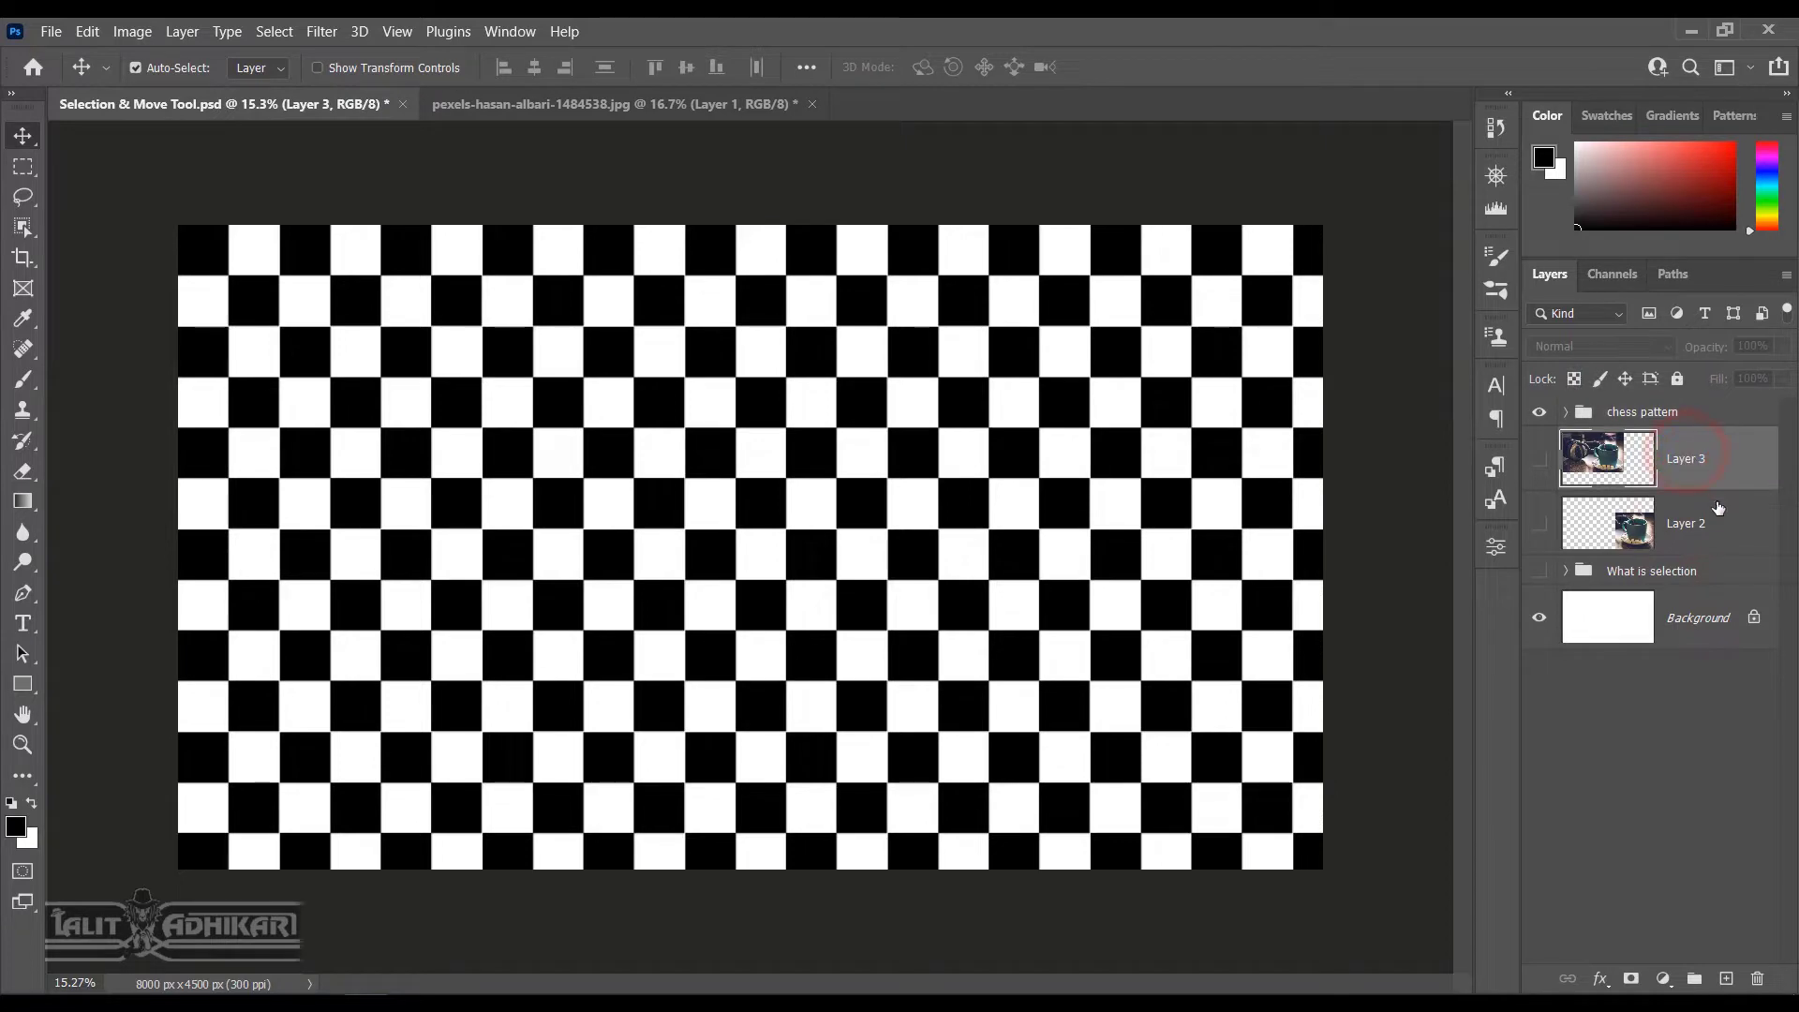
pyautogui.keyDown('shift'); pyautogui.click(1702, 528); pyautogui.keyUp('shift')
pyautogui.hotkey('ctrl', 'g')
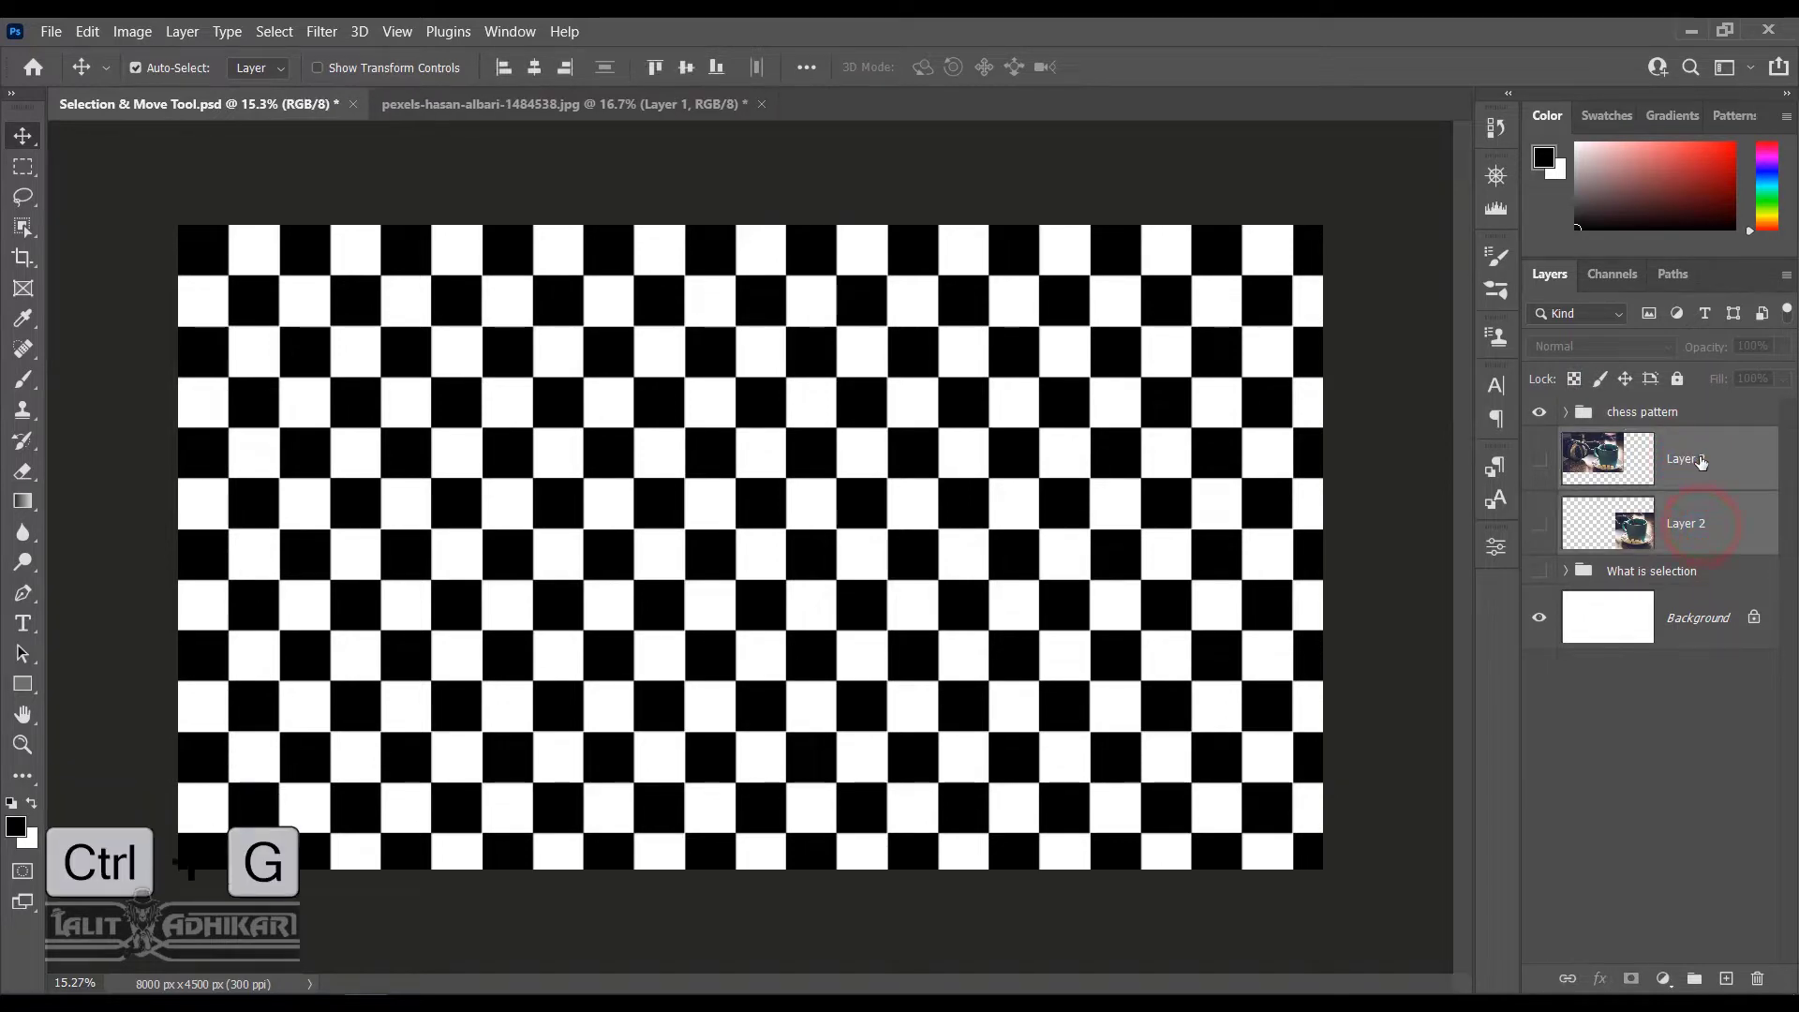
pyautogui.doubleClick(1629, 441)
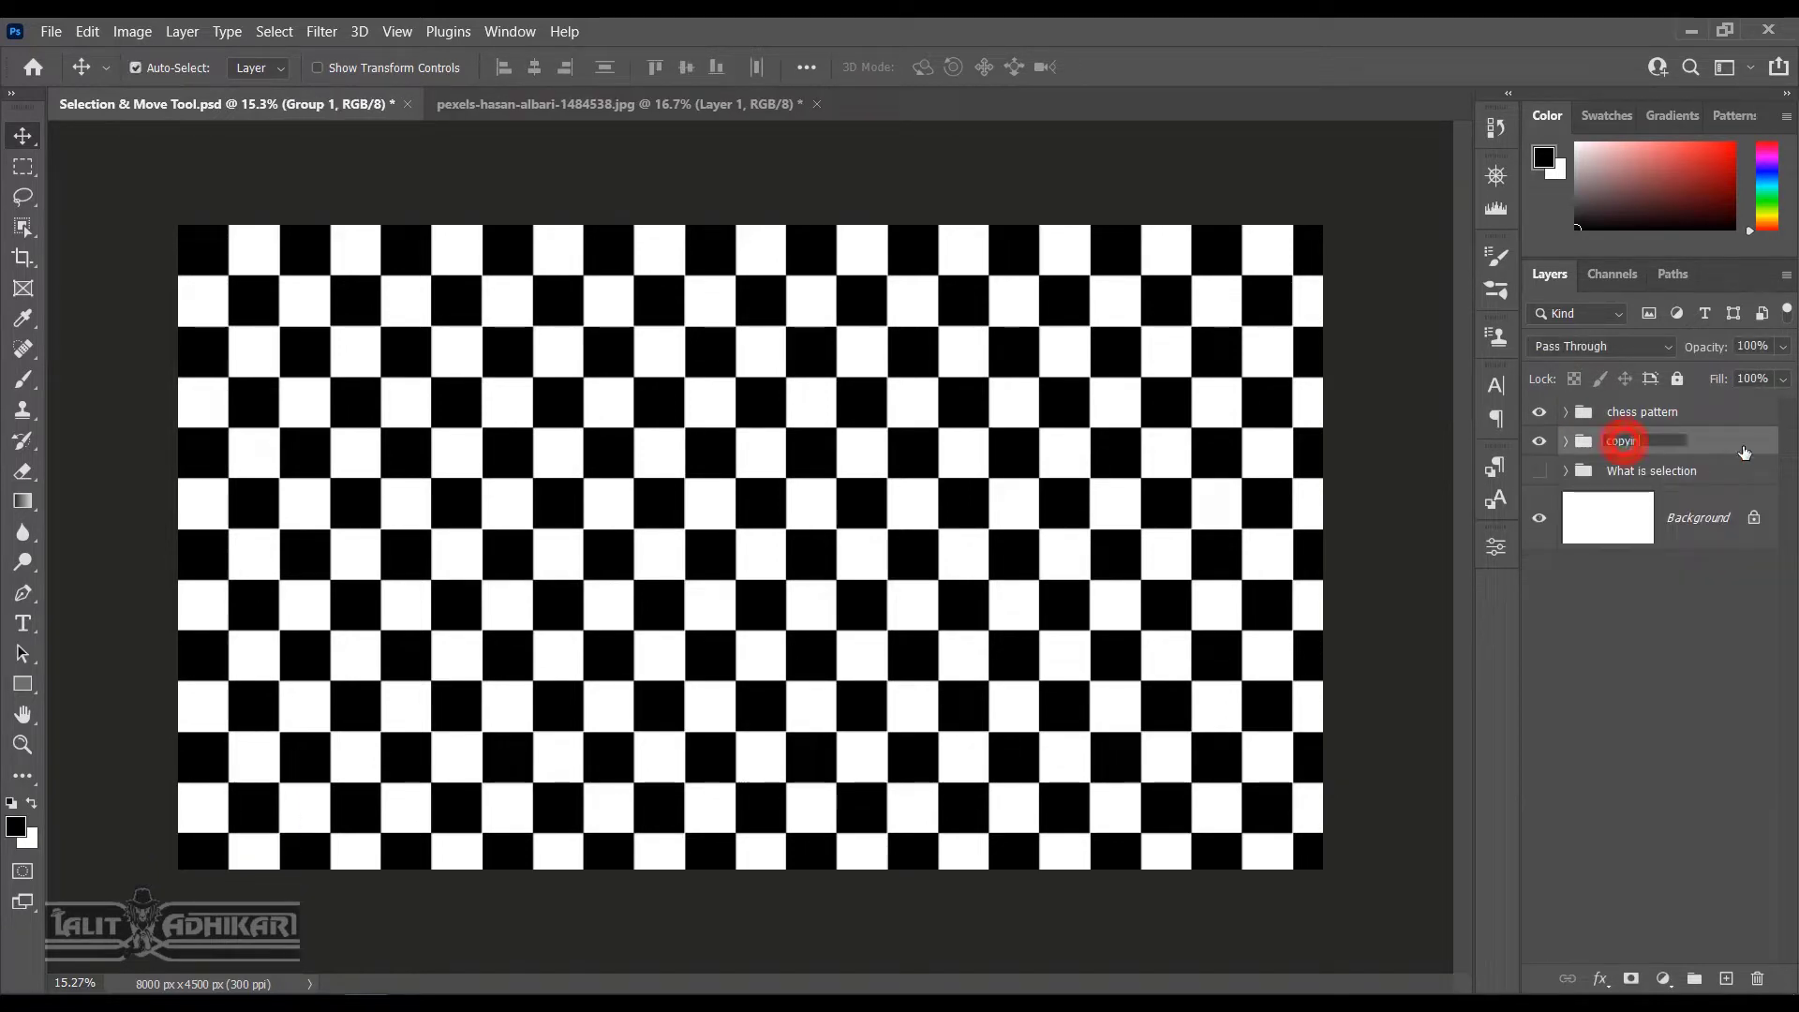
pyautogui.write('copying with RMT')
pyautogui.press('Return')
pyautogui.click(1539, 441)
# Examine the contents of the copying with RMT and chess pattern groups and briefly show the hidden photo layers beneath the pattern
pyautogui.click(1566, 441)
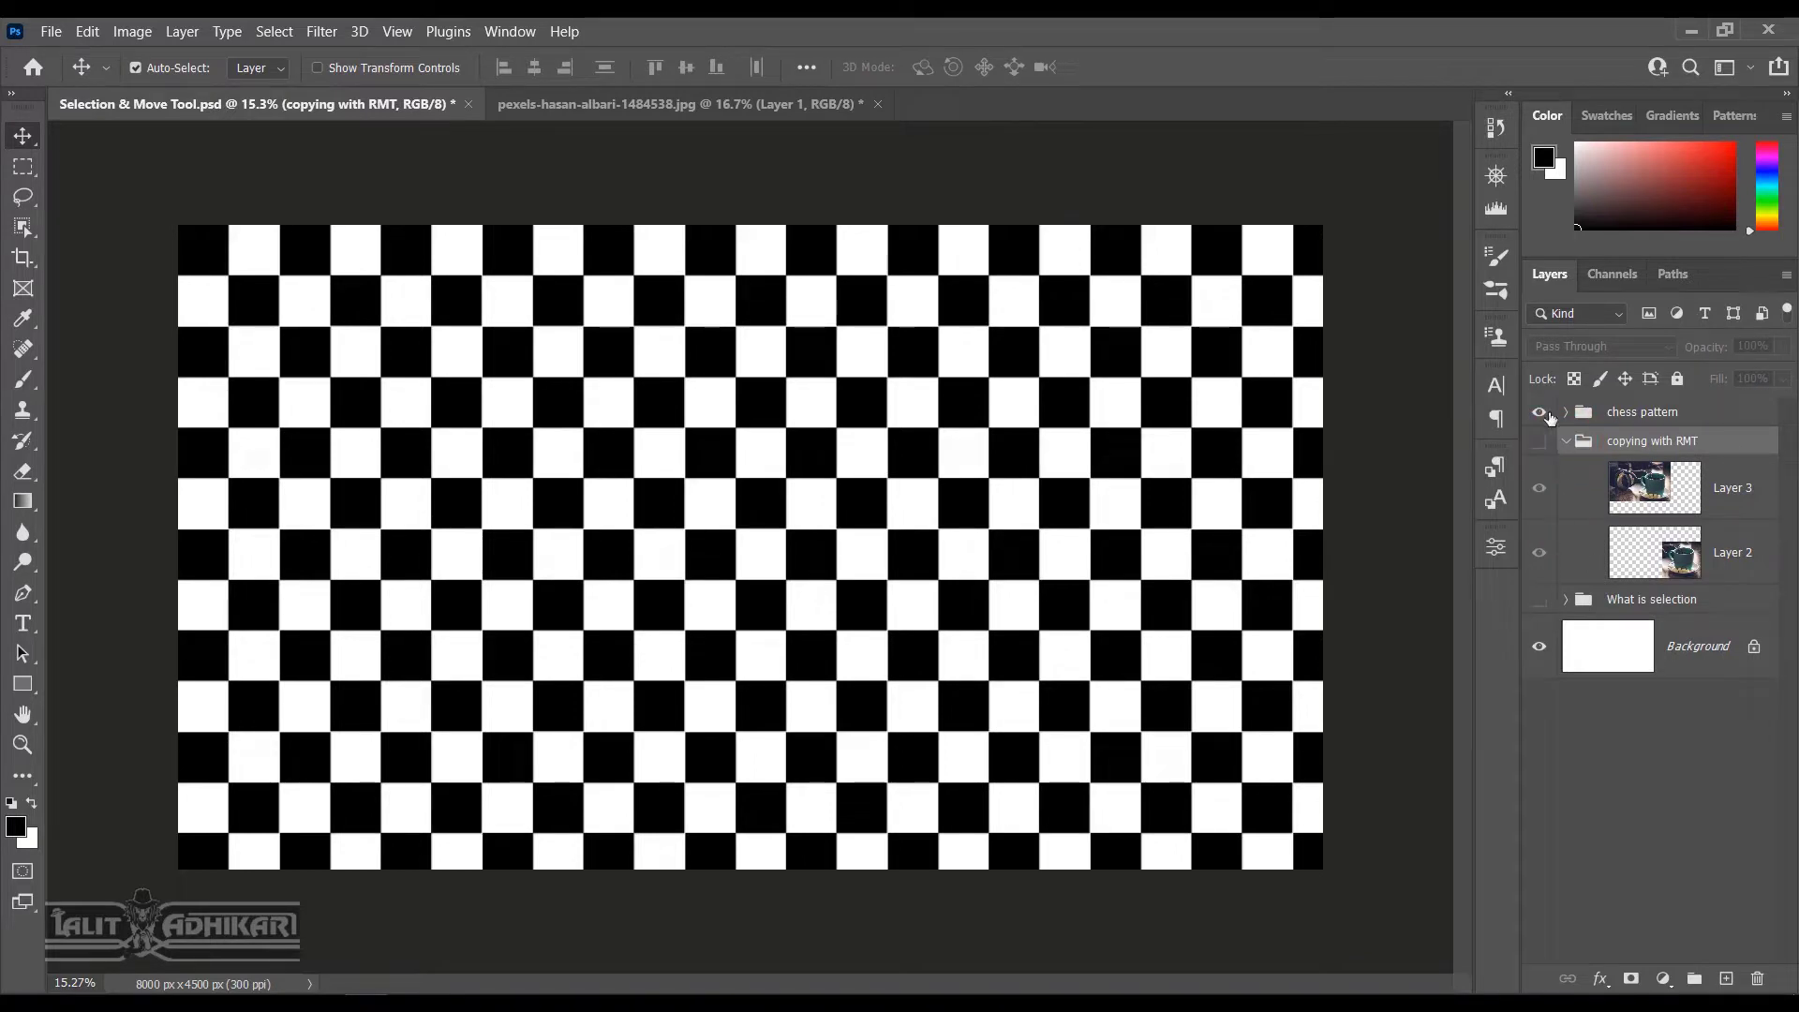
pyautogui.click(1567, 446)
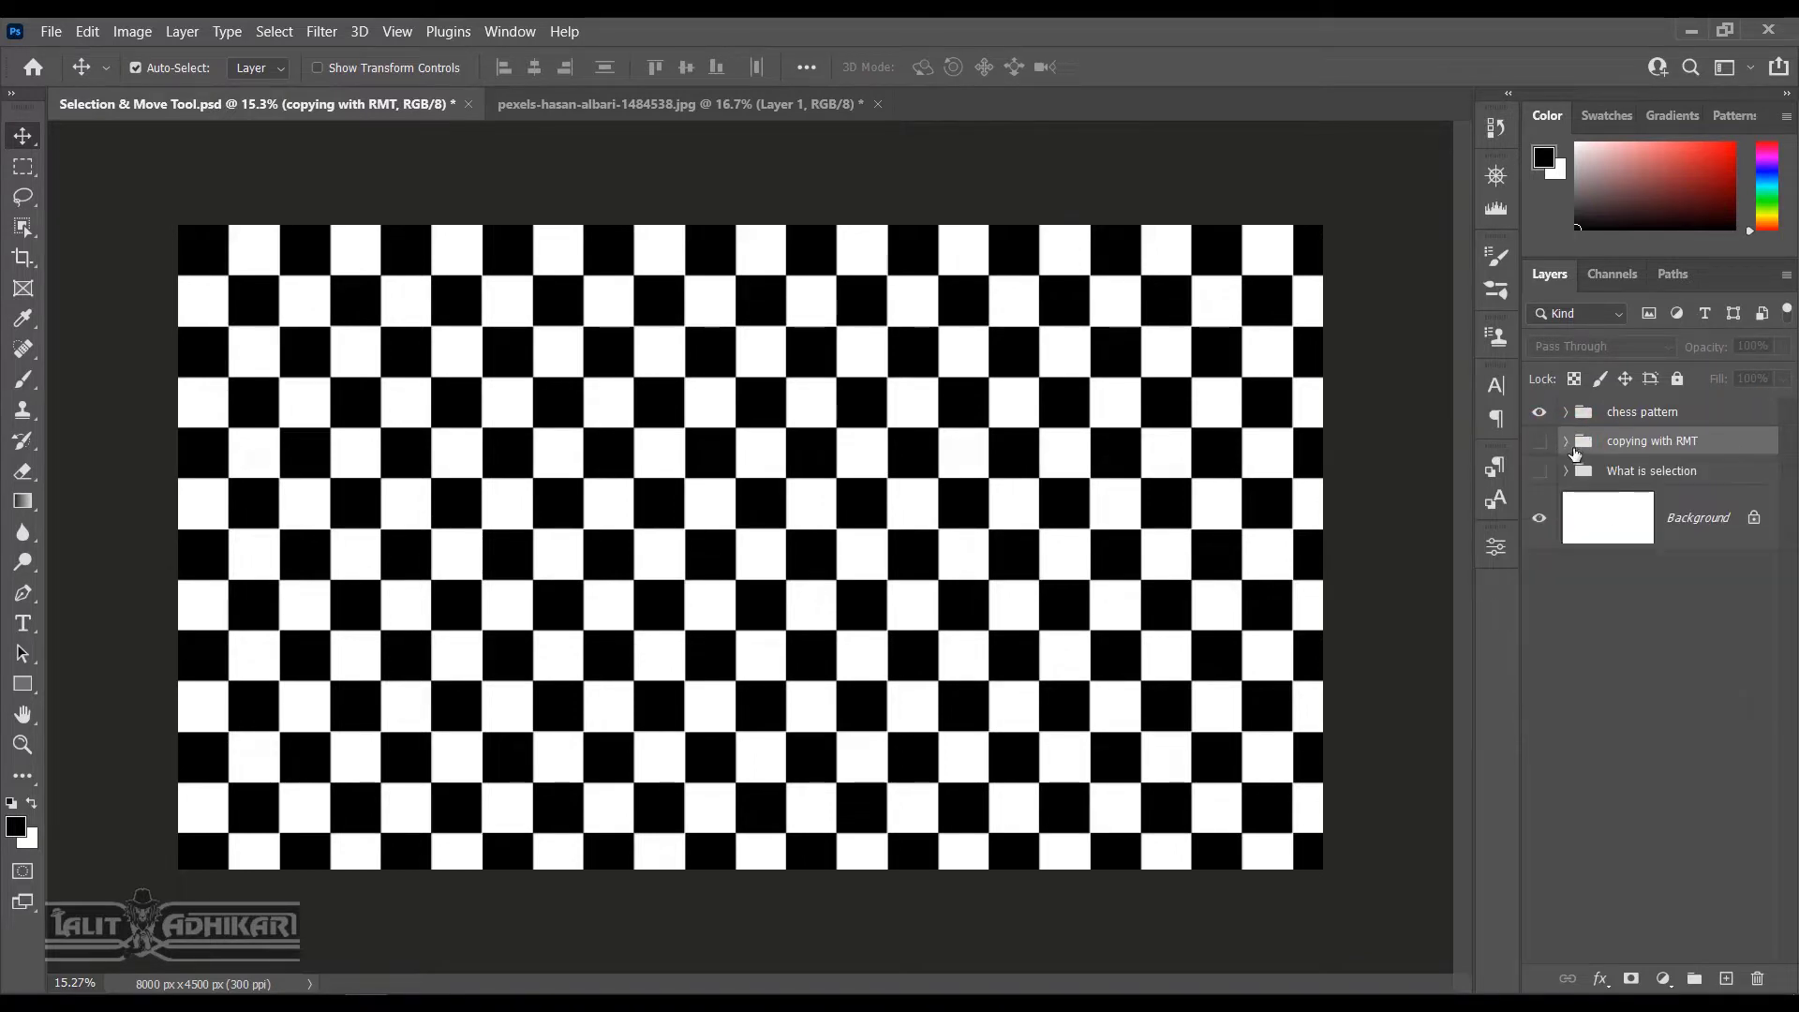
pyautogui.click(1539, 442)
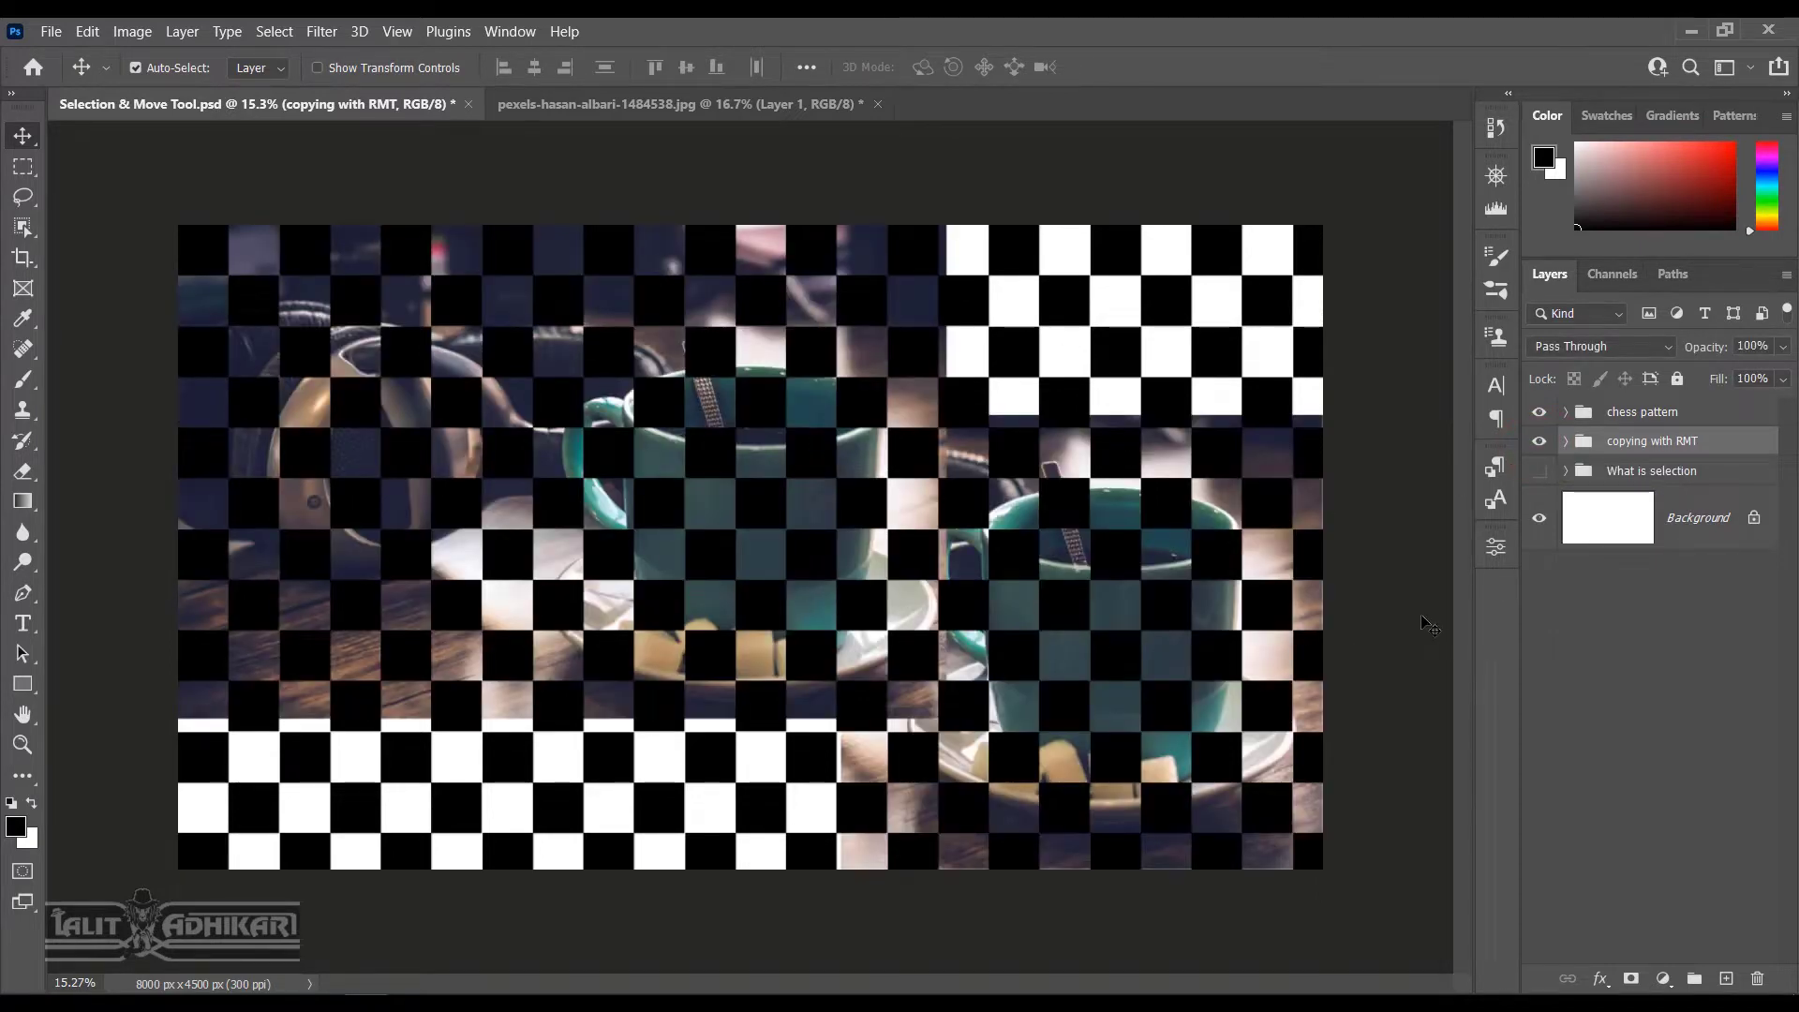
pyautogui.click(1540, 441)
pyautogui.click(1566, 412)
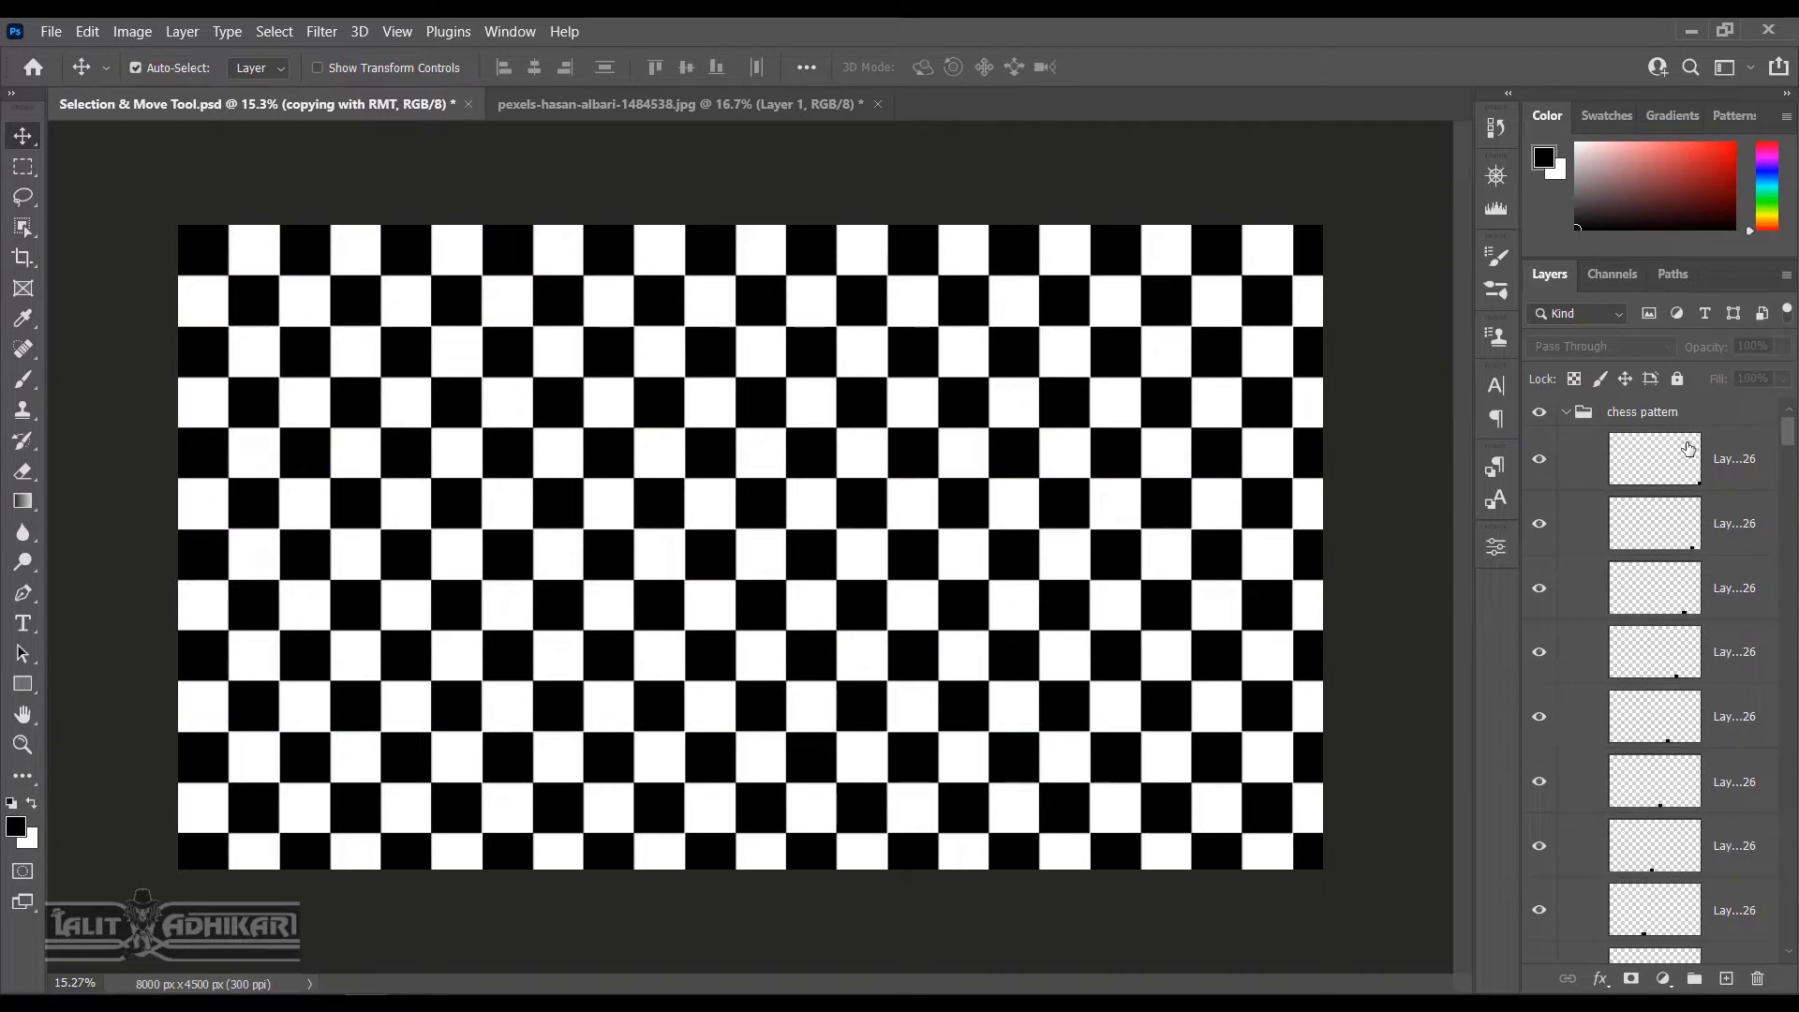
pyautogui.click(1566, 412)
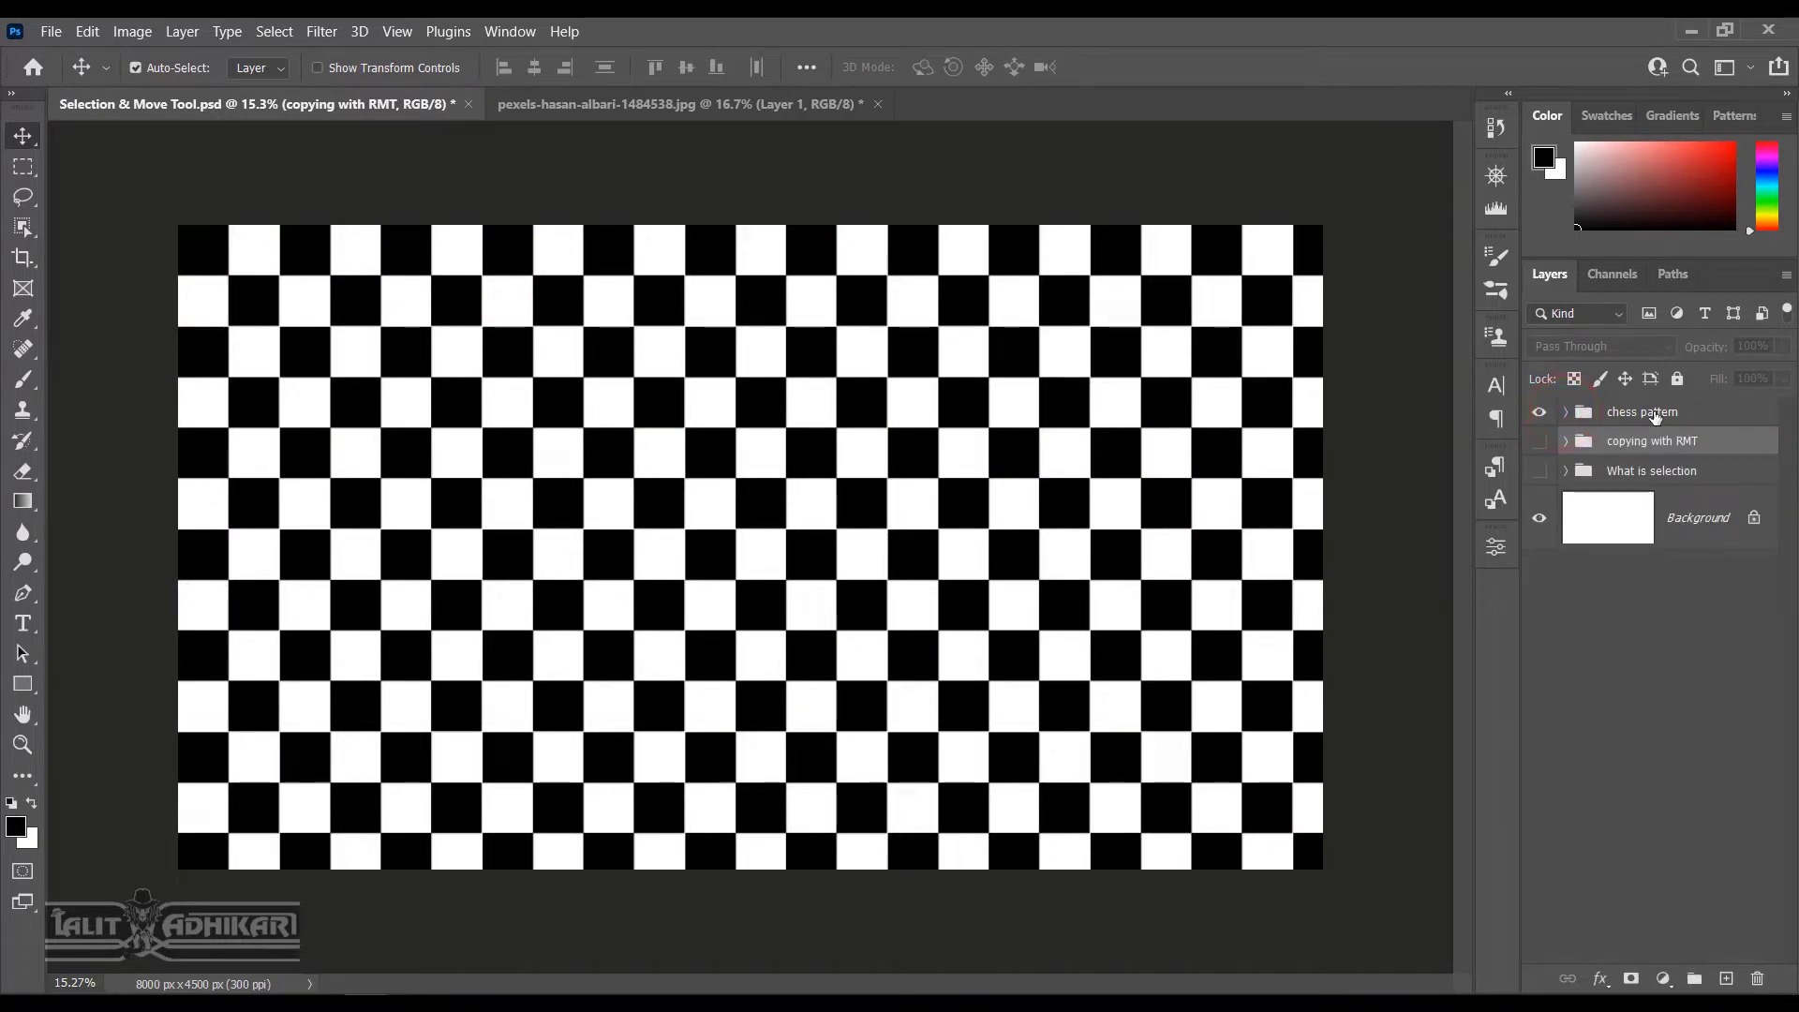
pyautogui.click(1664, 405)
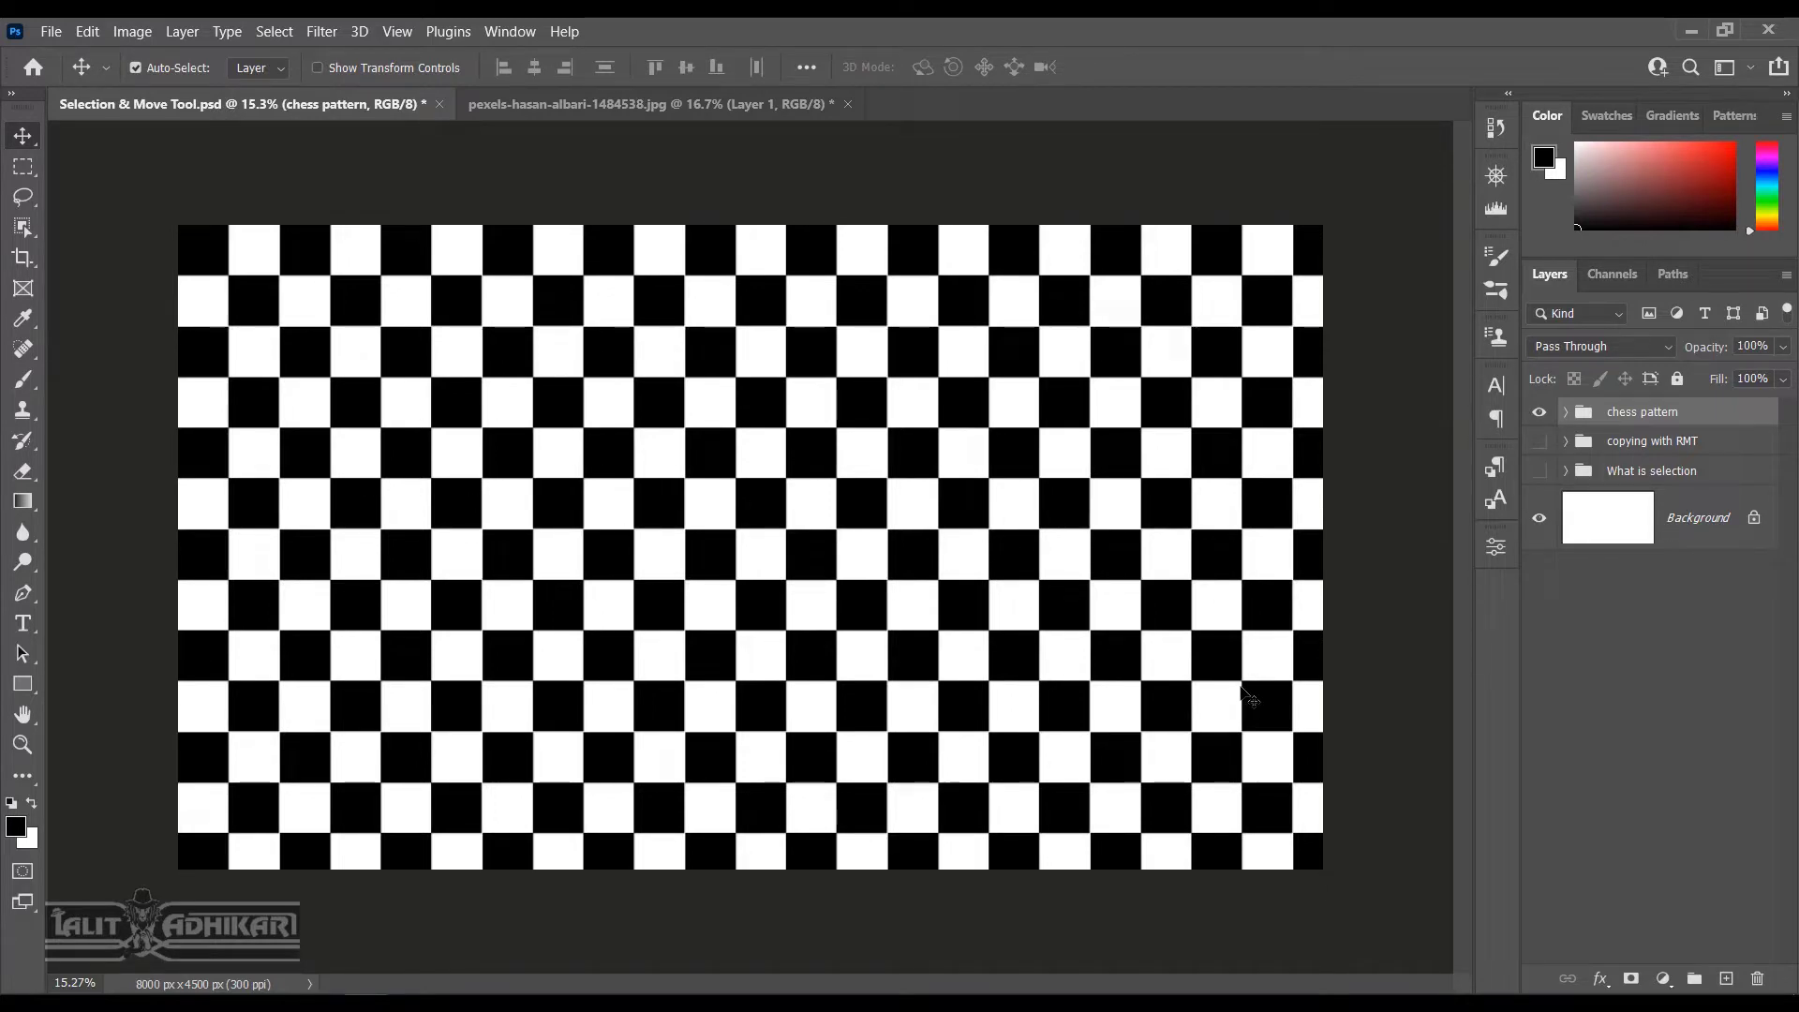
# Locate the layer of a single black square near the canvas centre and check it by hiding and reshowing it
pyautogui.click(713, 560)
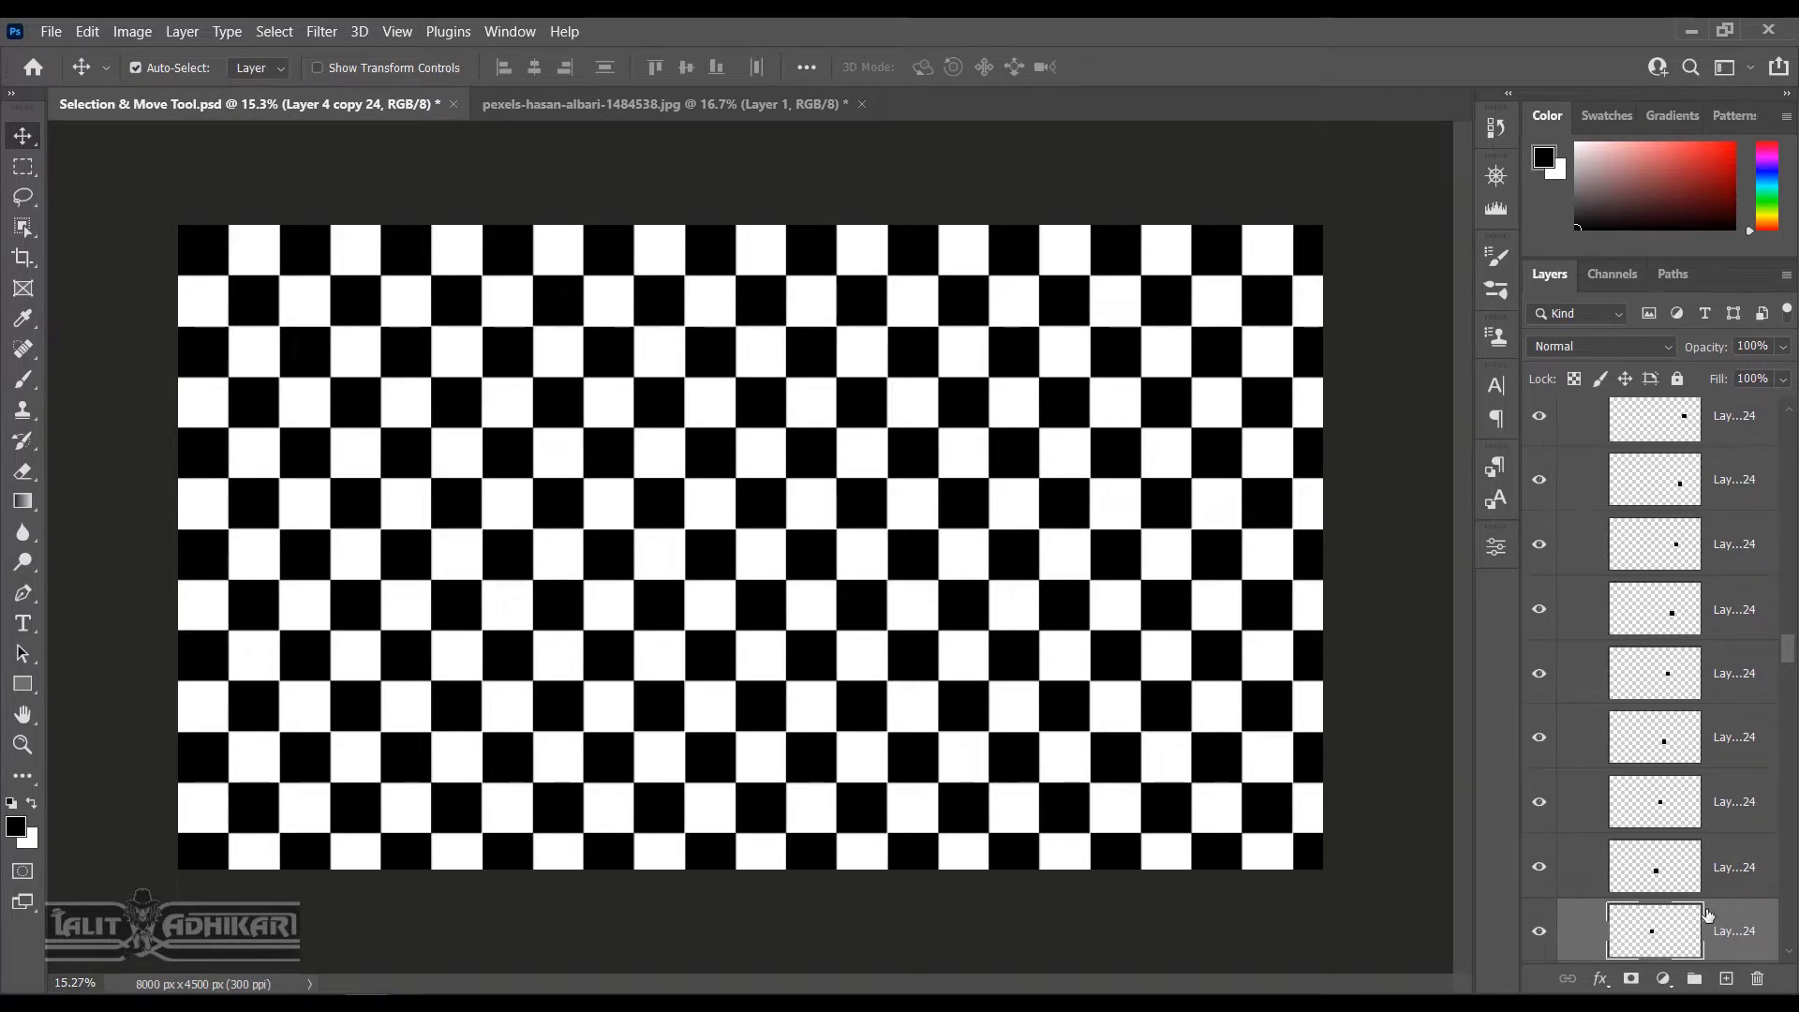
pyautogui.scroll(-12, 1738, 927)
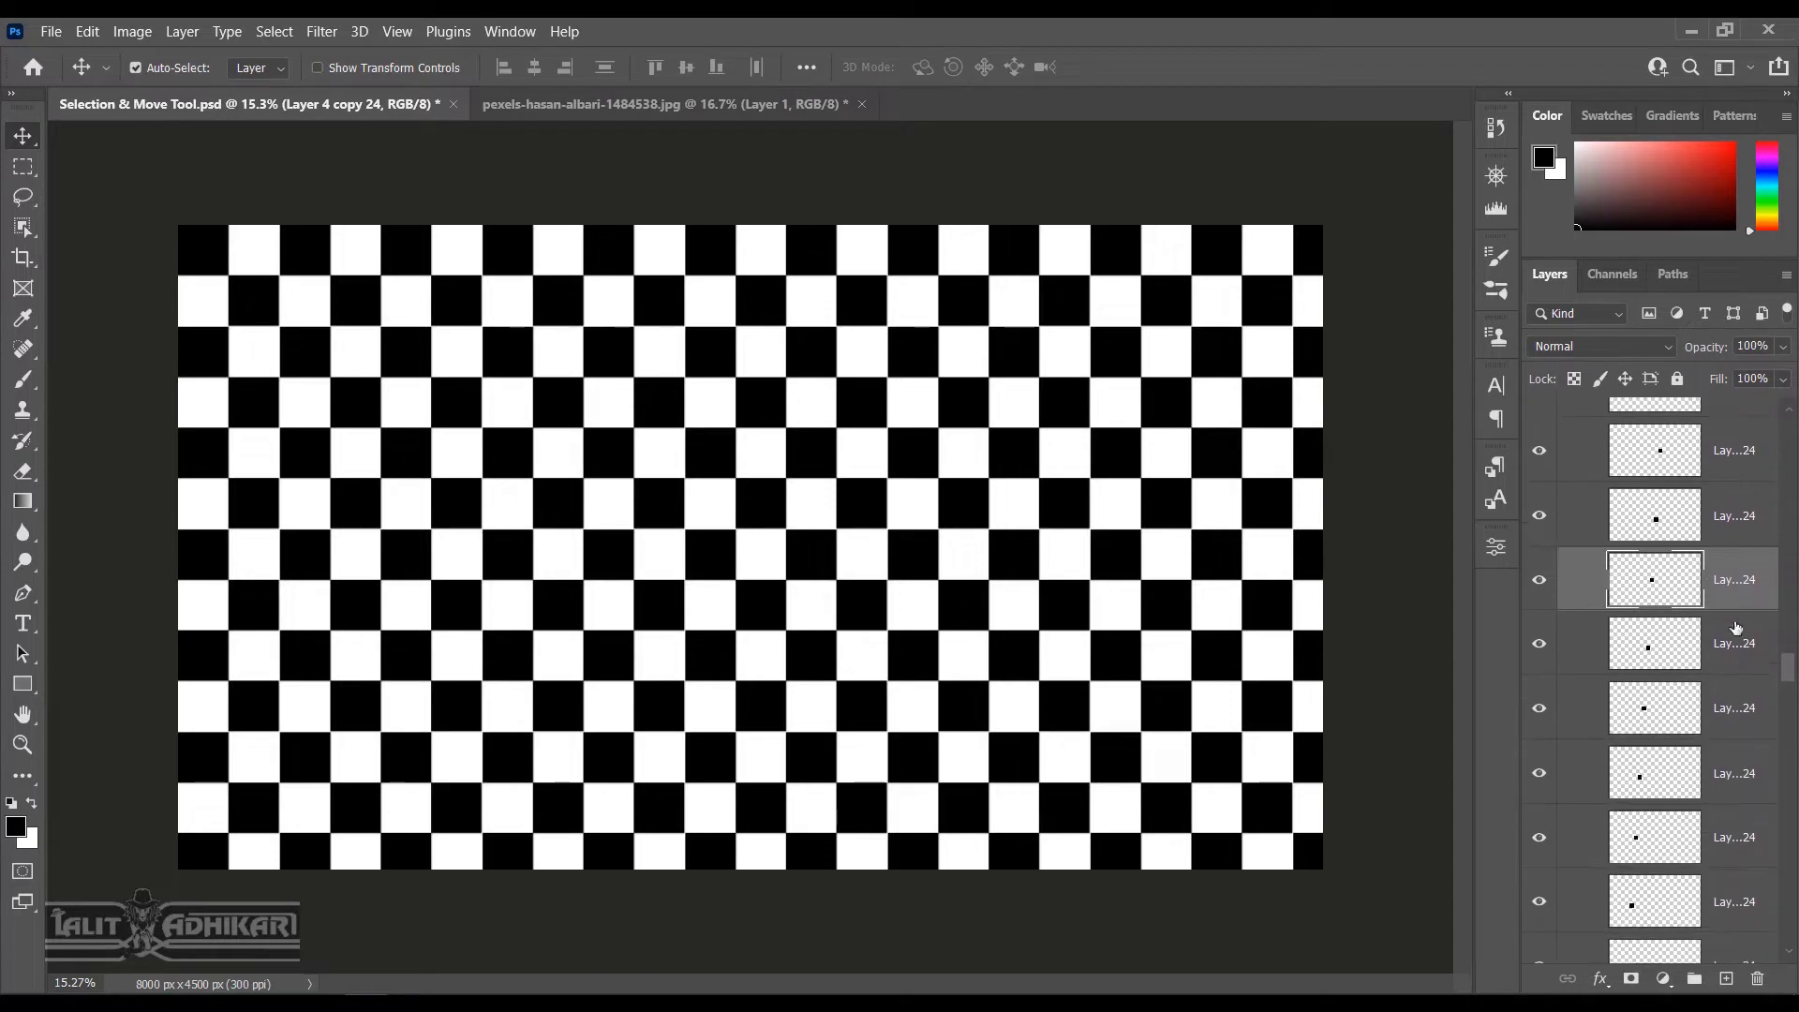
pyautogui.click(1543, 581)
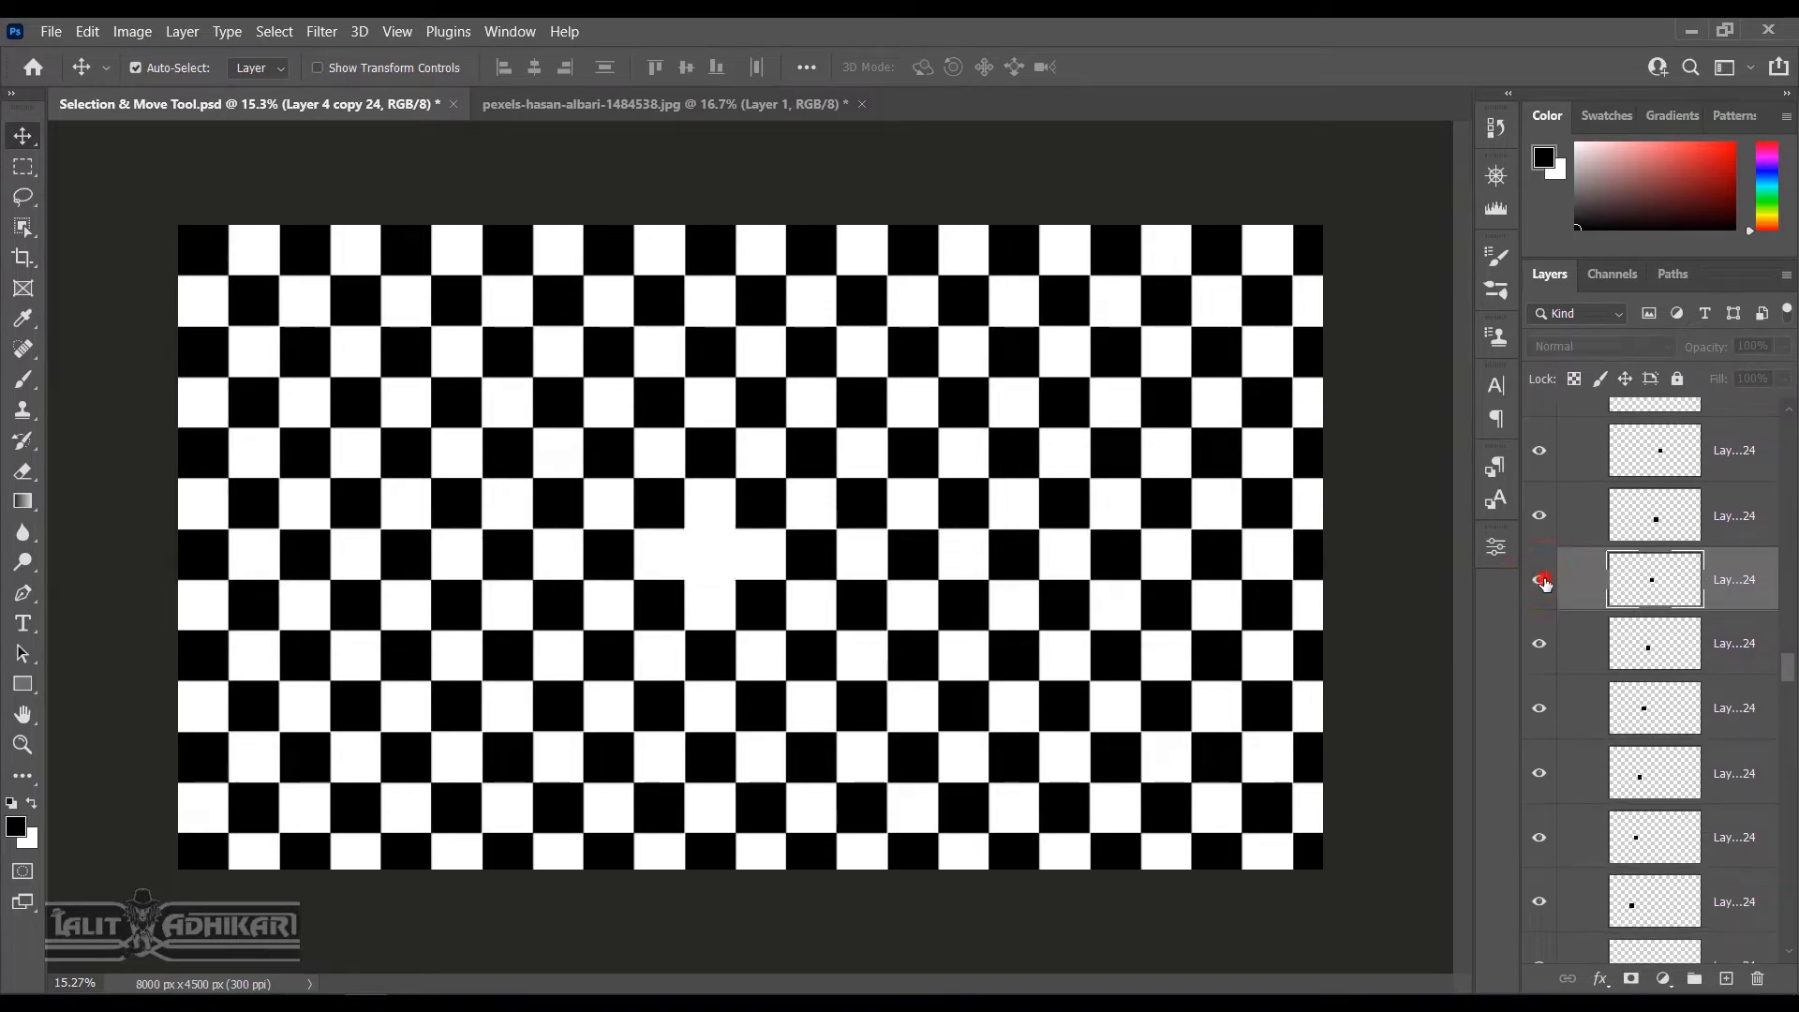
pyautogui.click(1543, 582)
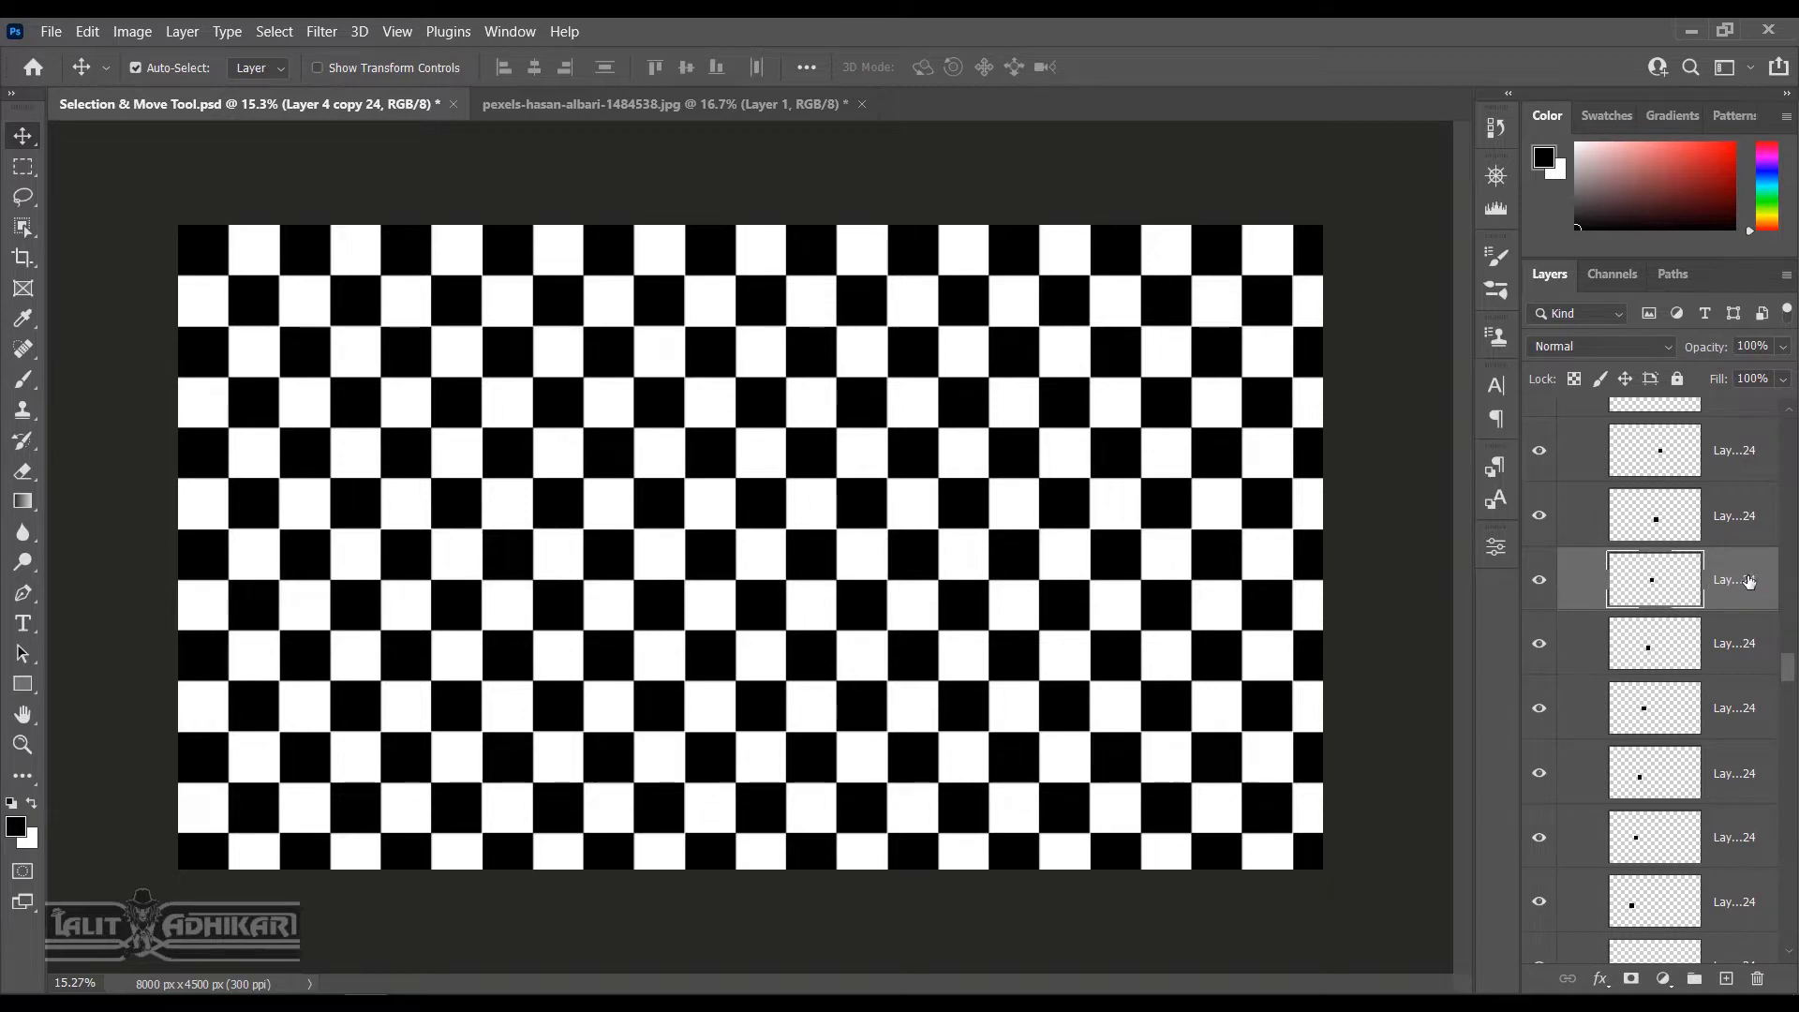
# Load that central square's layer as a selection, fill it with salmon pink, and deselect
pyautogui.keyDown('ctrl'); pyautogui.click(1651, 583); pyautogui.keyUp('ctrl')
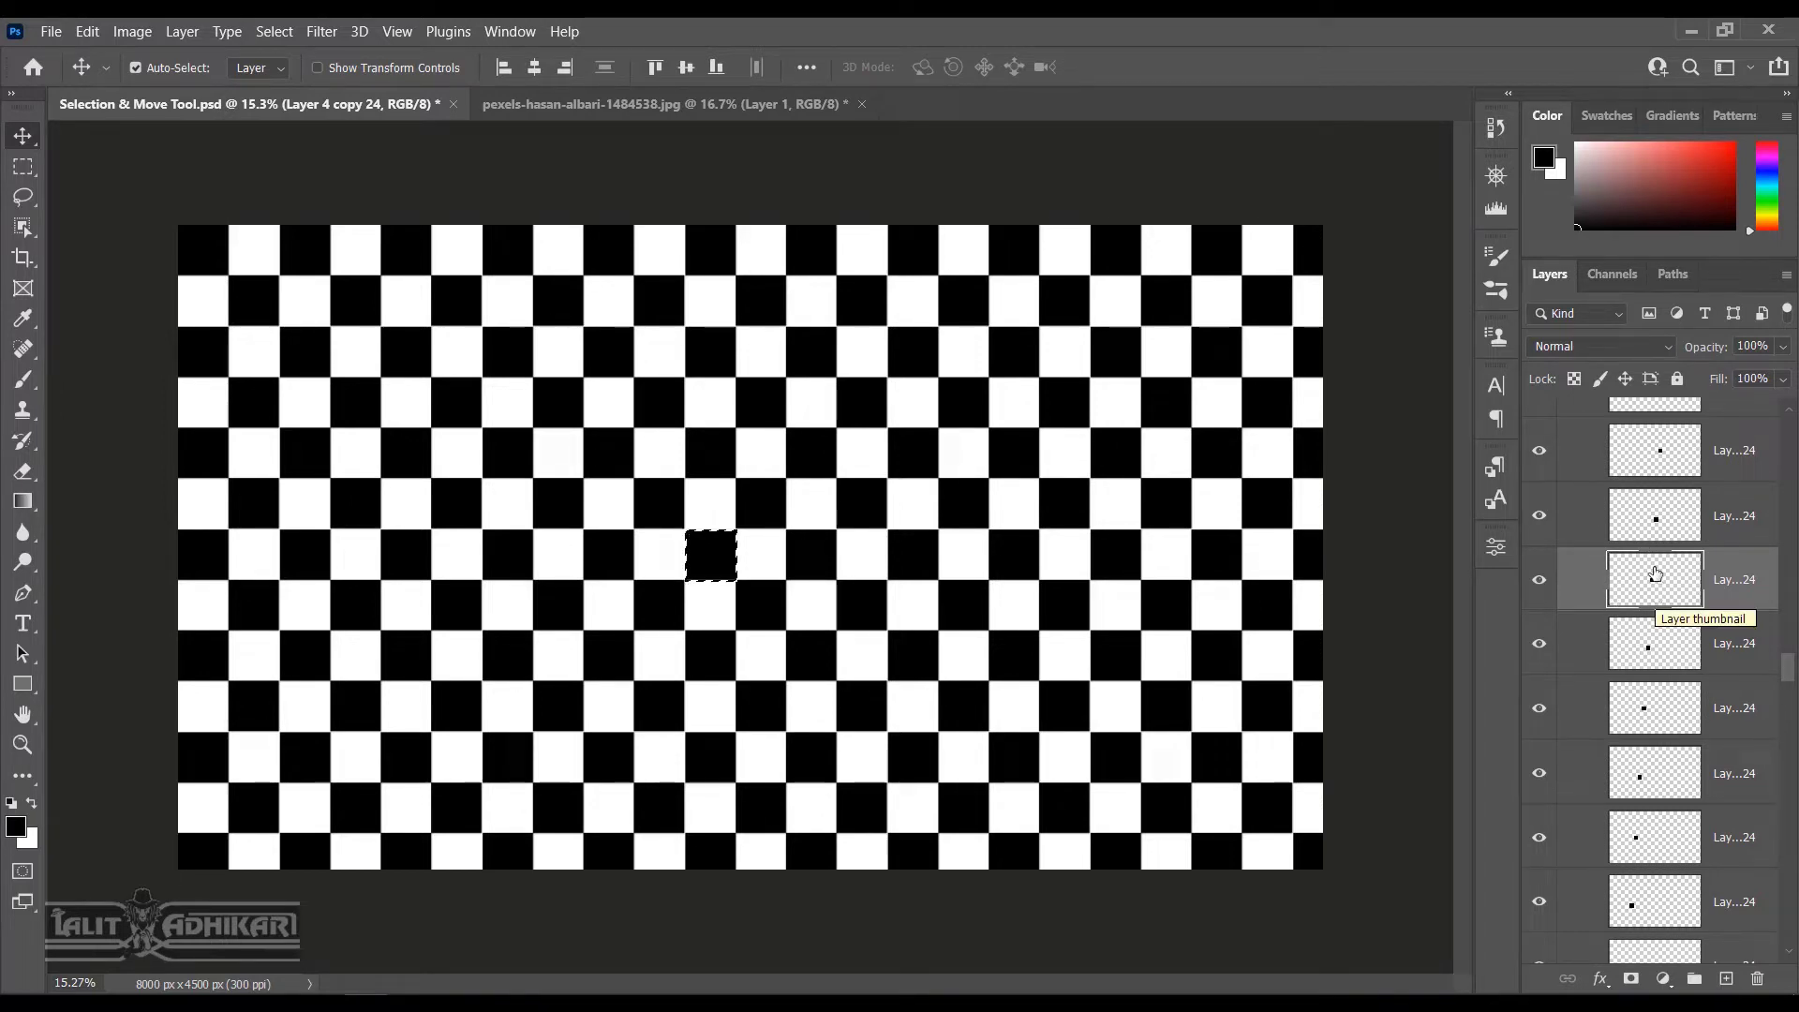
pyautogui.moveTo(1603, 160)
pyautogui.mouseDown()
pyautogui.moveTo(1617, 155)
pyautogui.moveTo(1598, 146)
pyautogui.mouseUp()
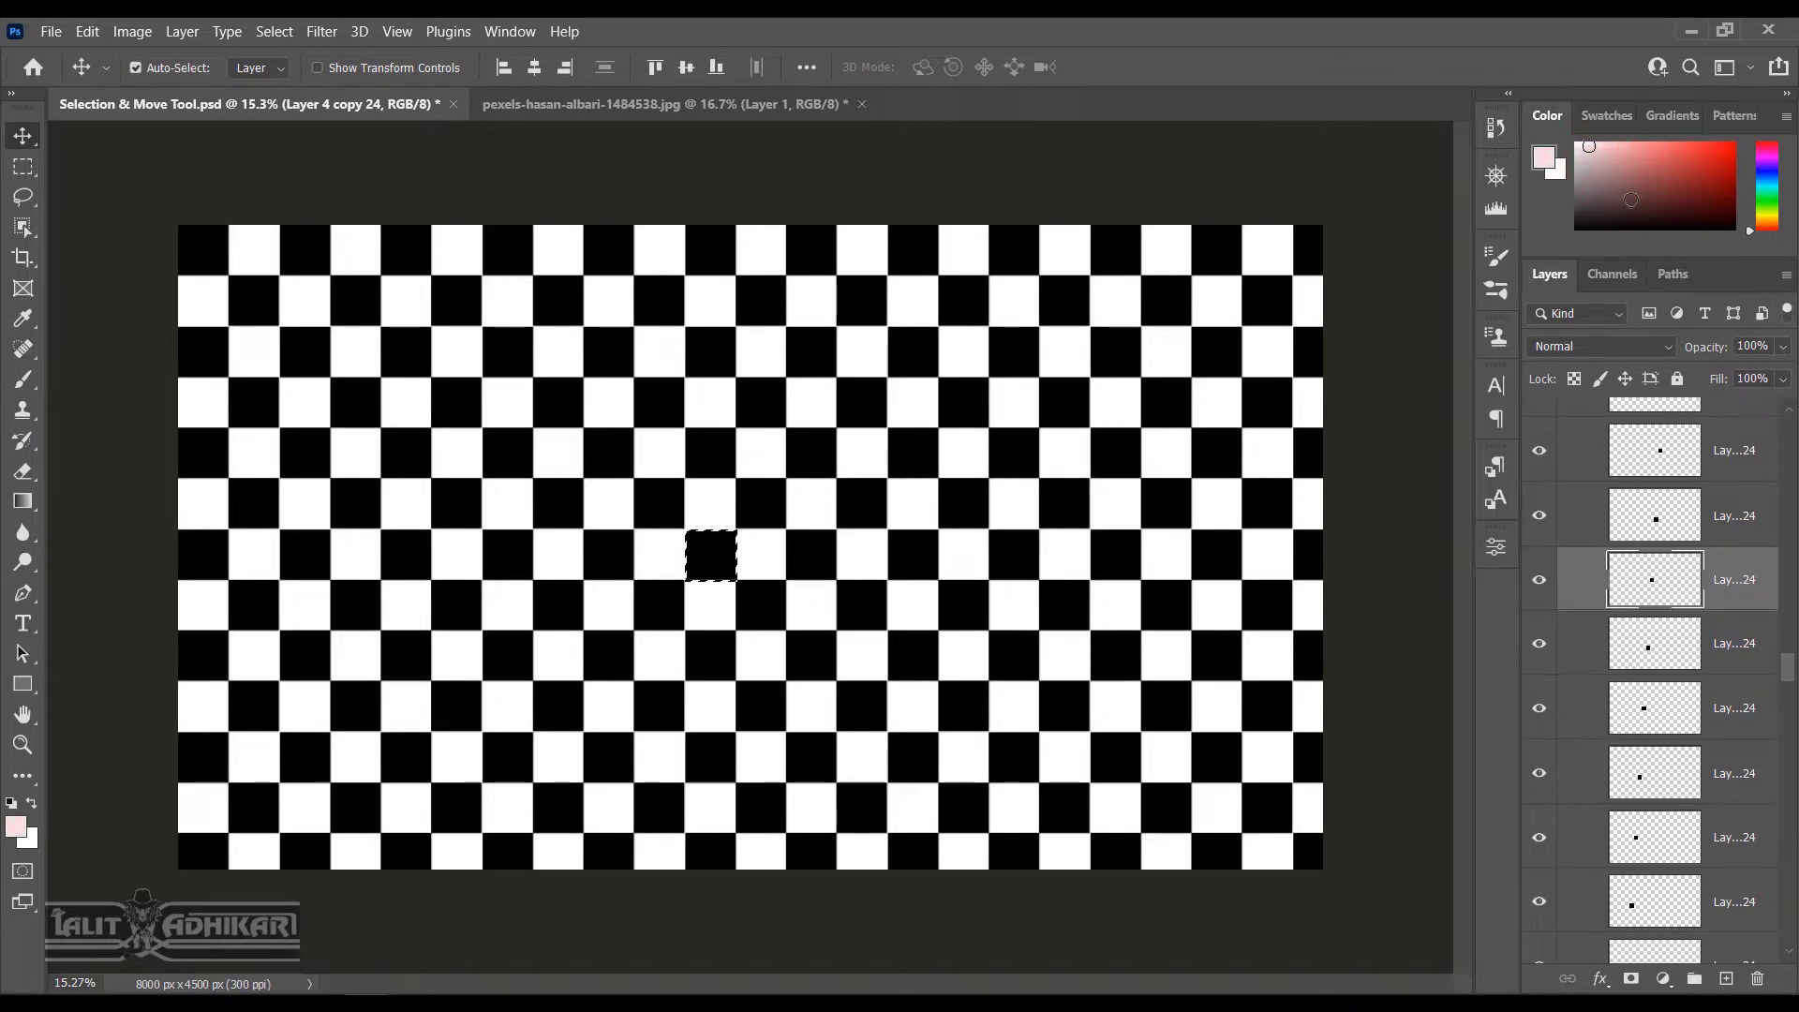
pyautogui.hotkey('alt', 'Delete')
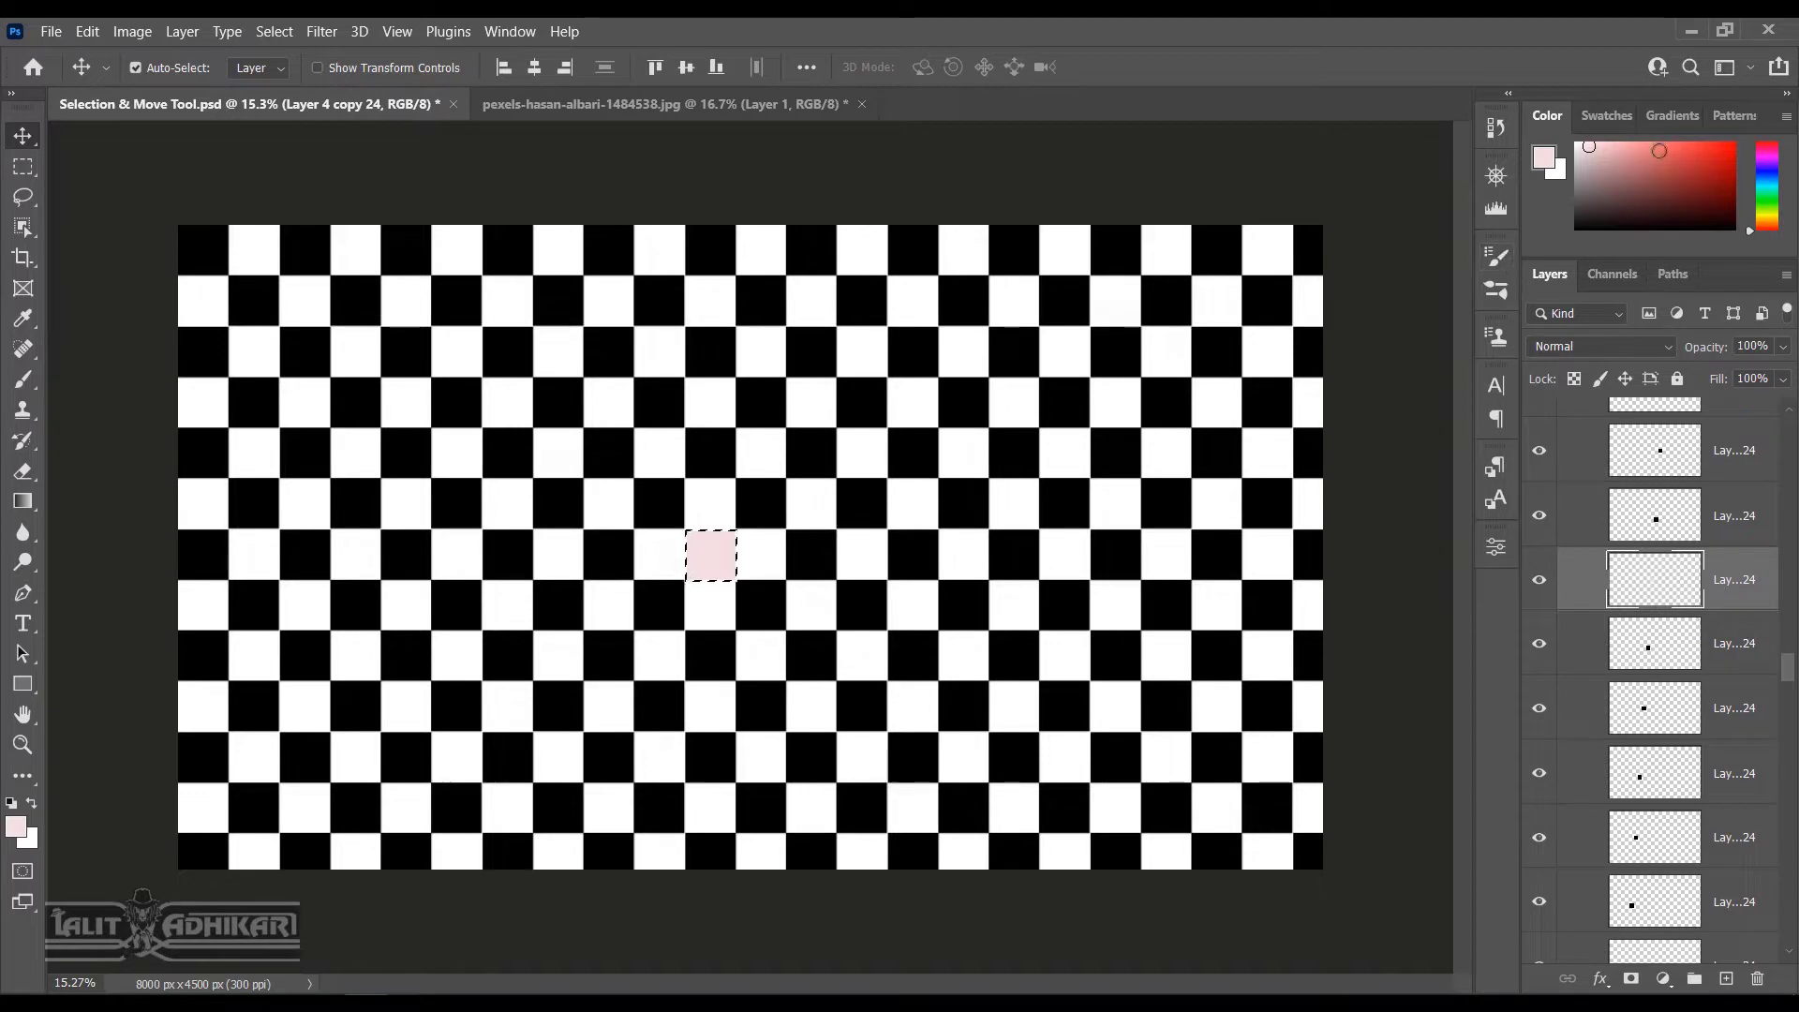
pyautogui.click(1641, 143)
pyautogui.hotkey('alt', 'Delete')
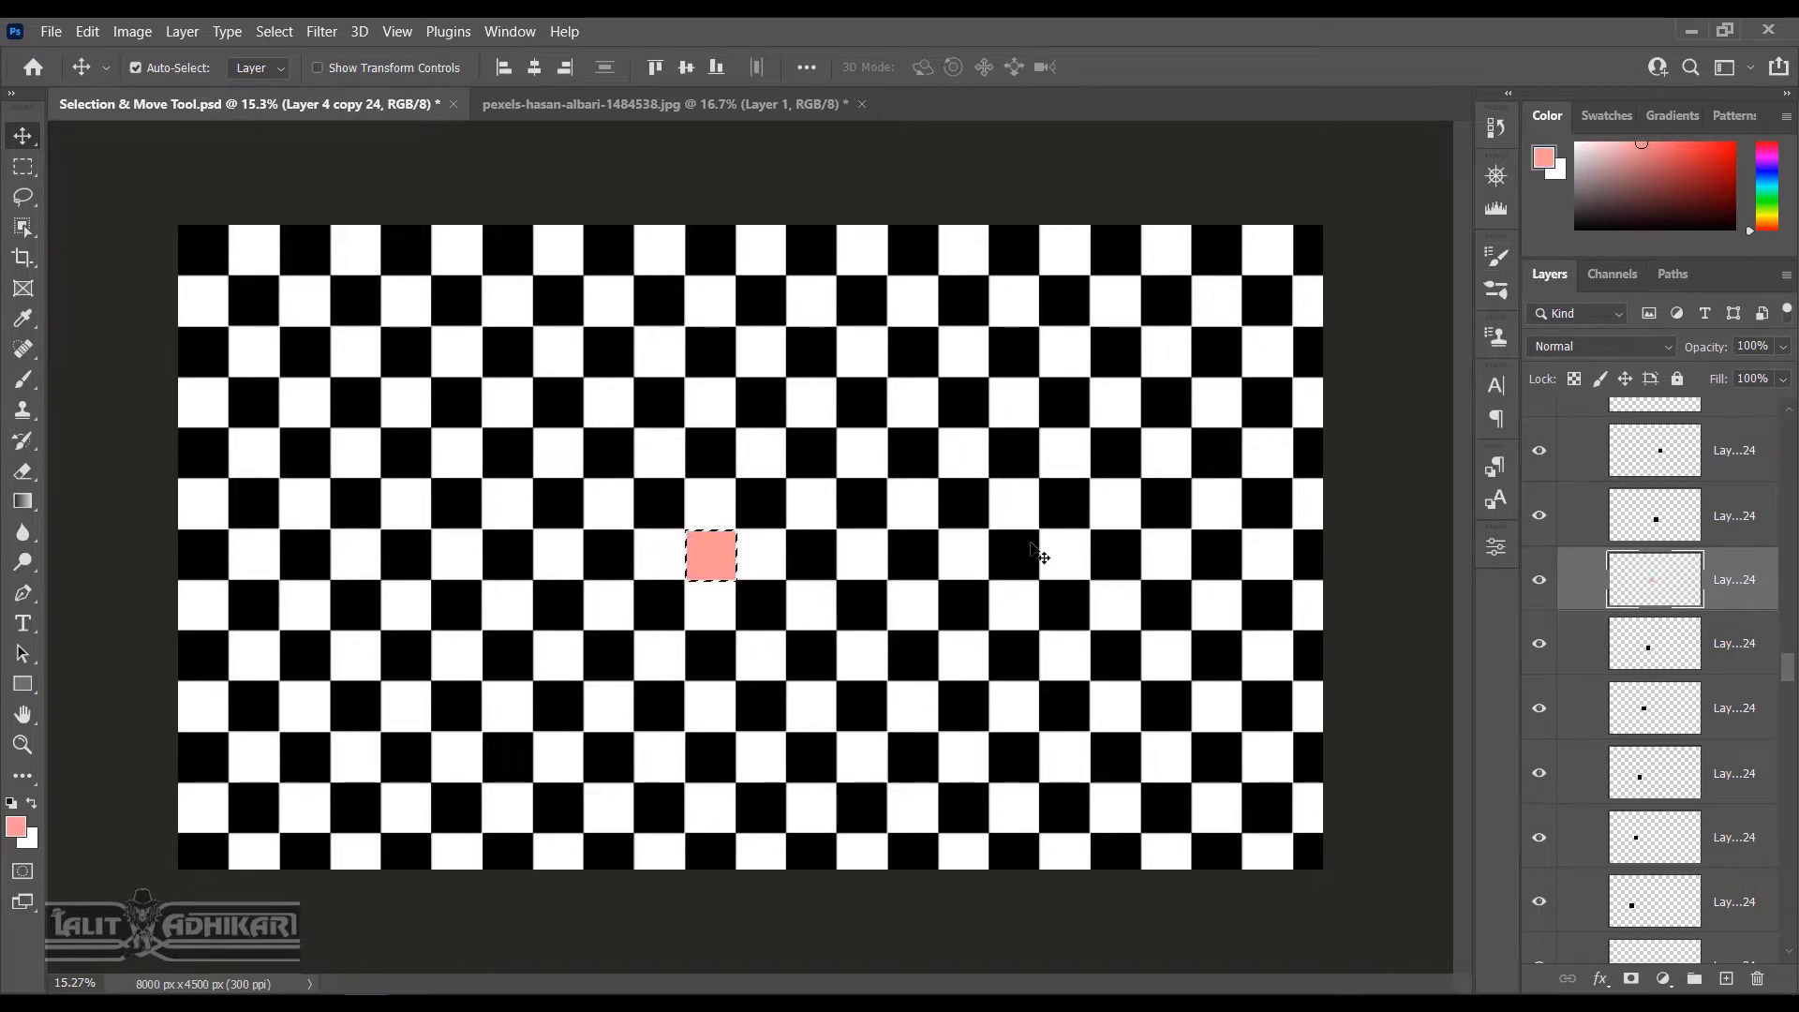
pyautogui.click(136, 67)
pyautogui.hotkey('ctrl', 'd')
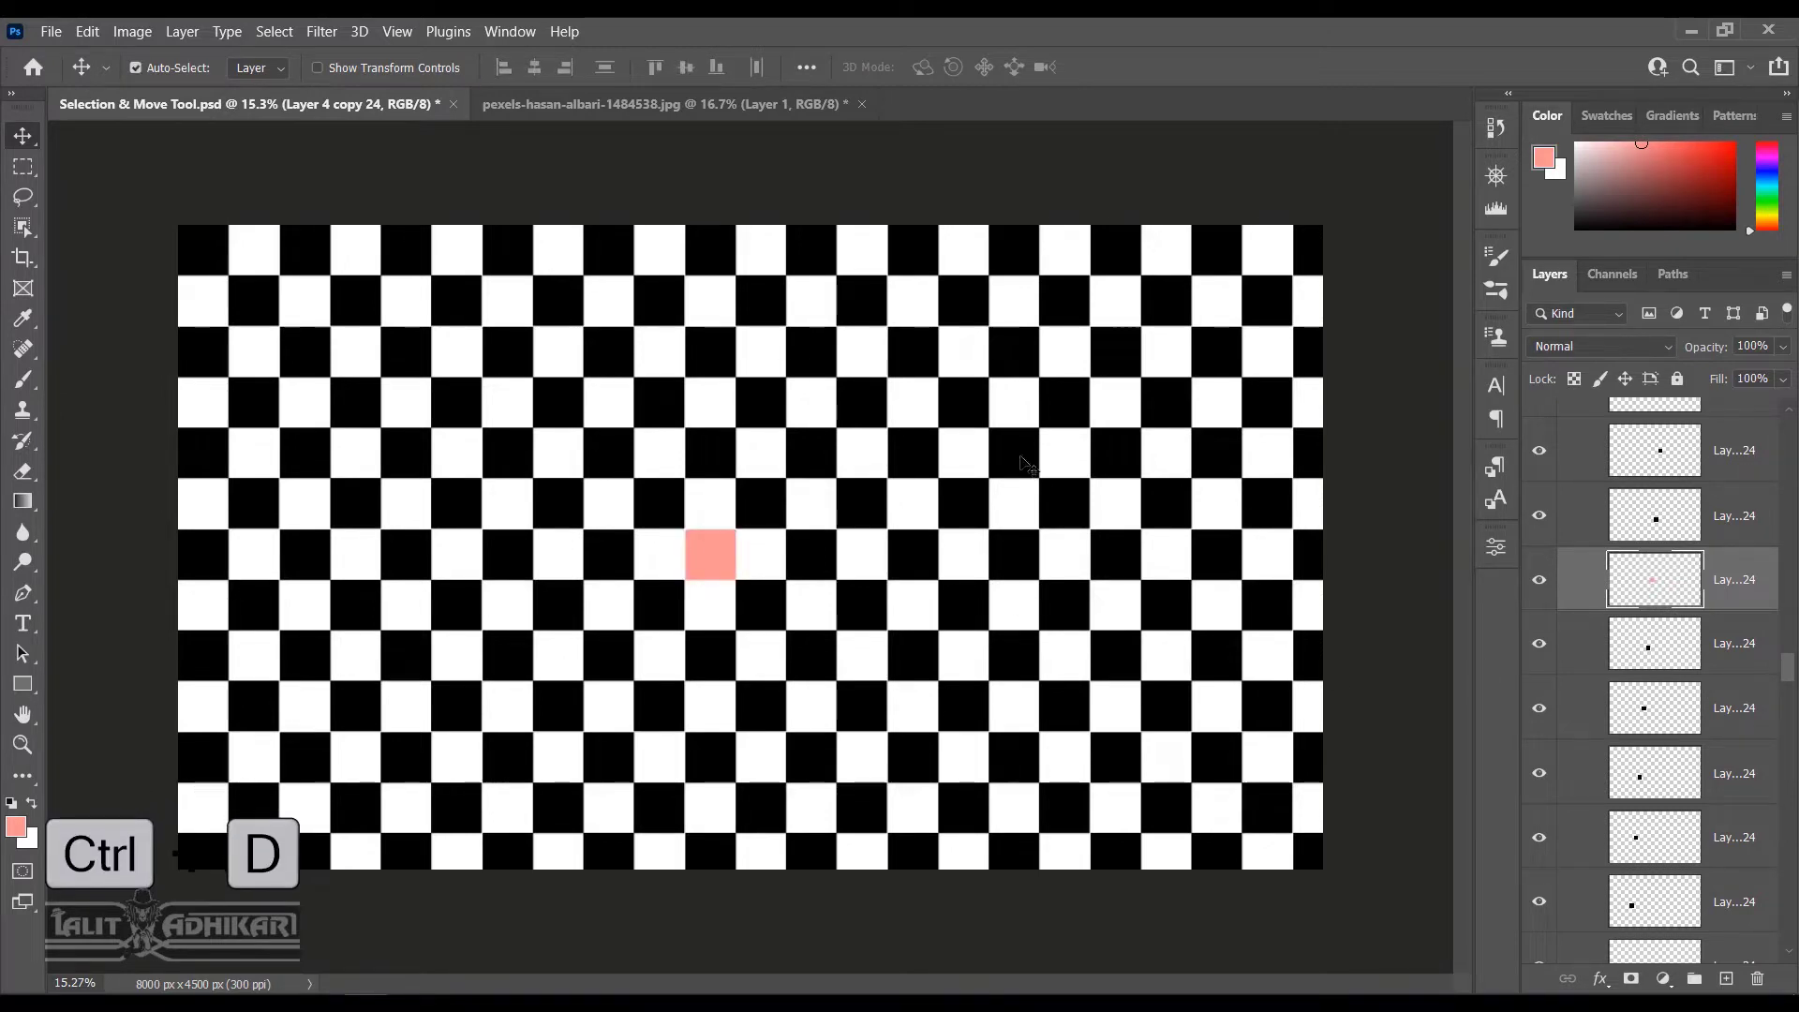
# Recolour the black square three dark squares left of the pink one cyan and collapse the chess pattern group
pyautogui.click(406, 561)
pyautogui.click(403, 555)
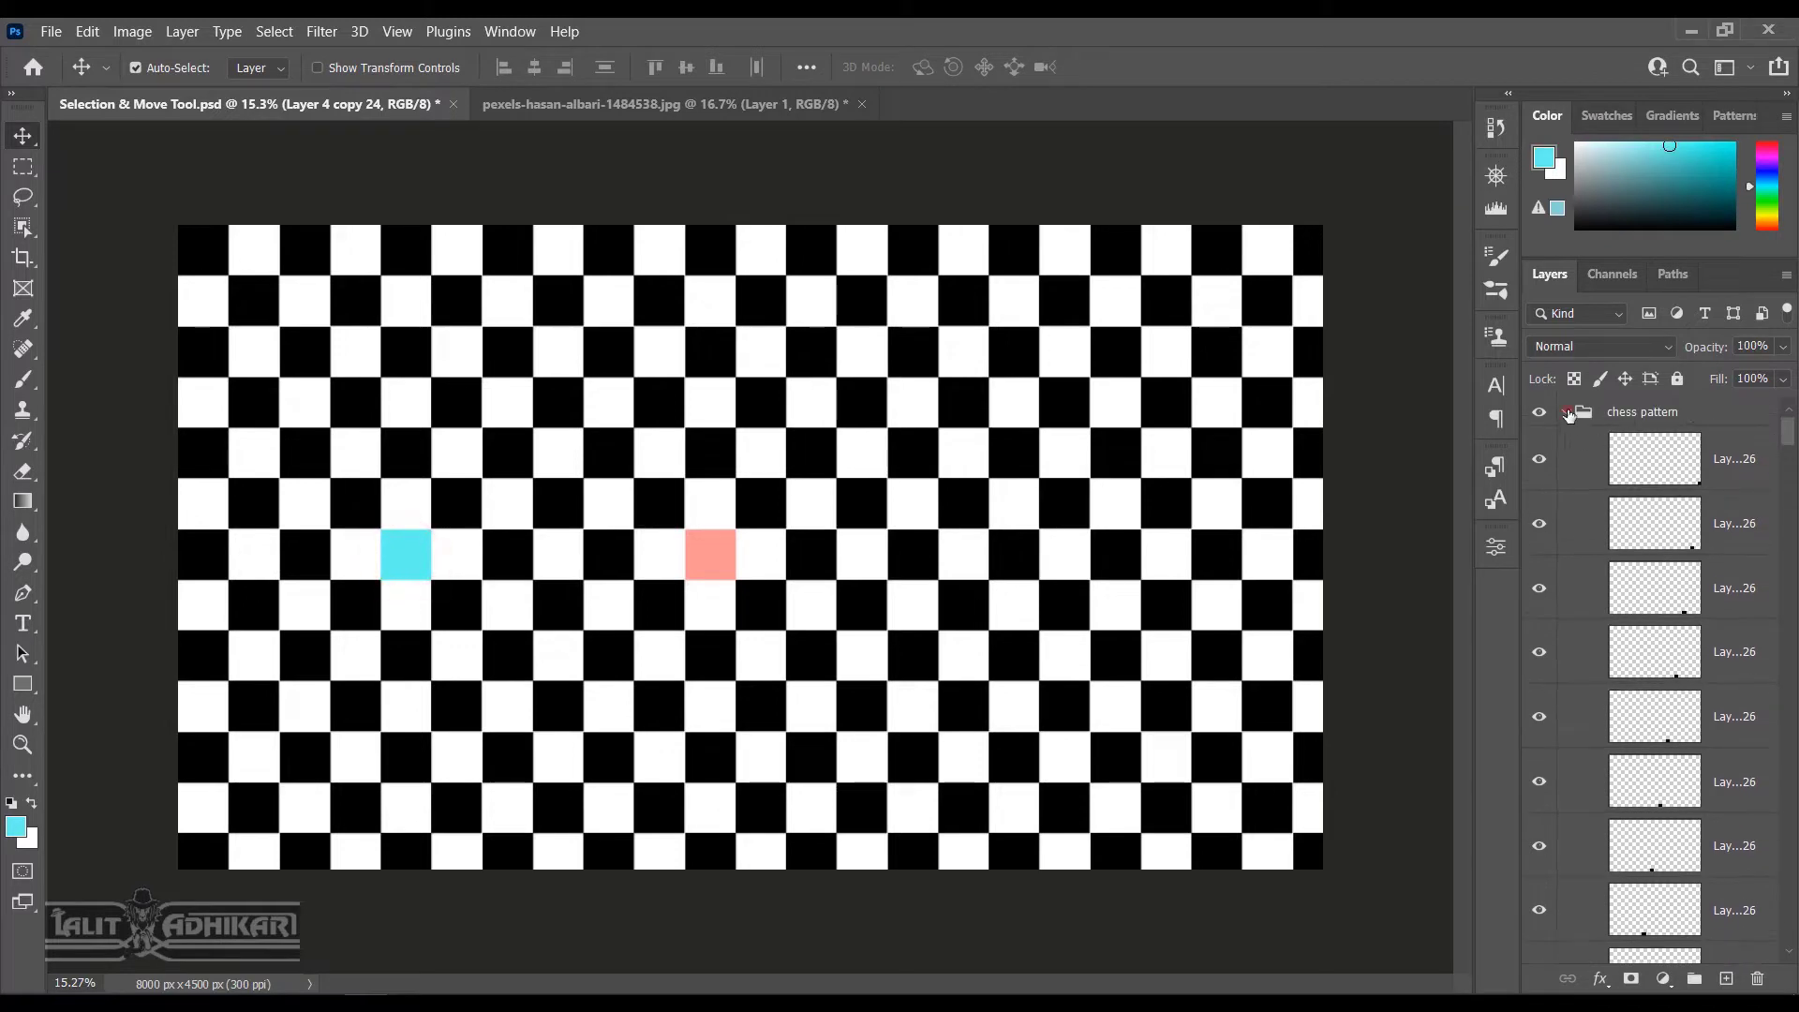
pyautogui.click(1569, 415)
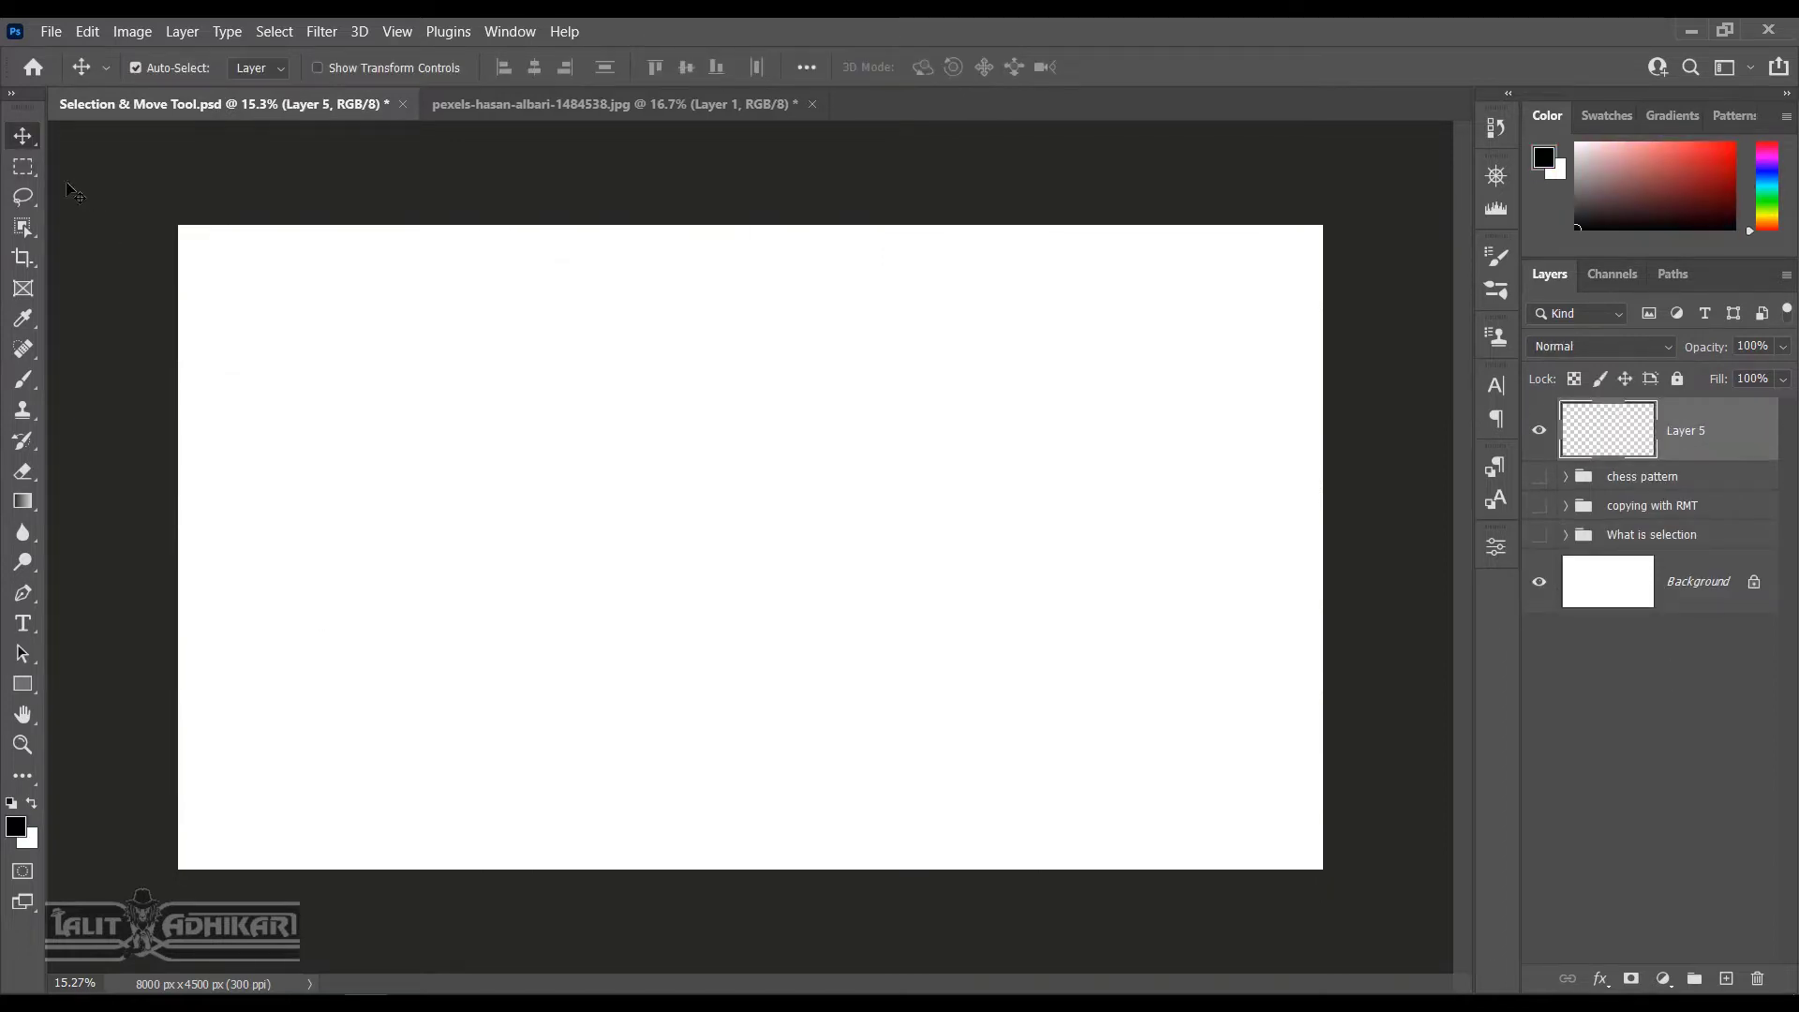
# Activate the Rectangular Marquee tool, and view the Home screen and the tool's preset options
pyautogui.click(24, 166)
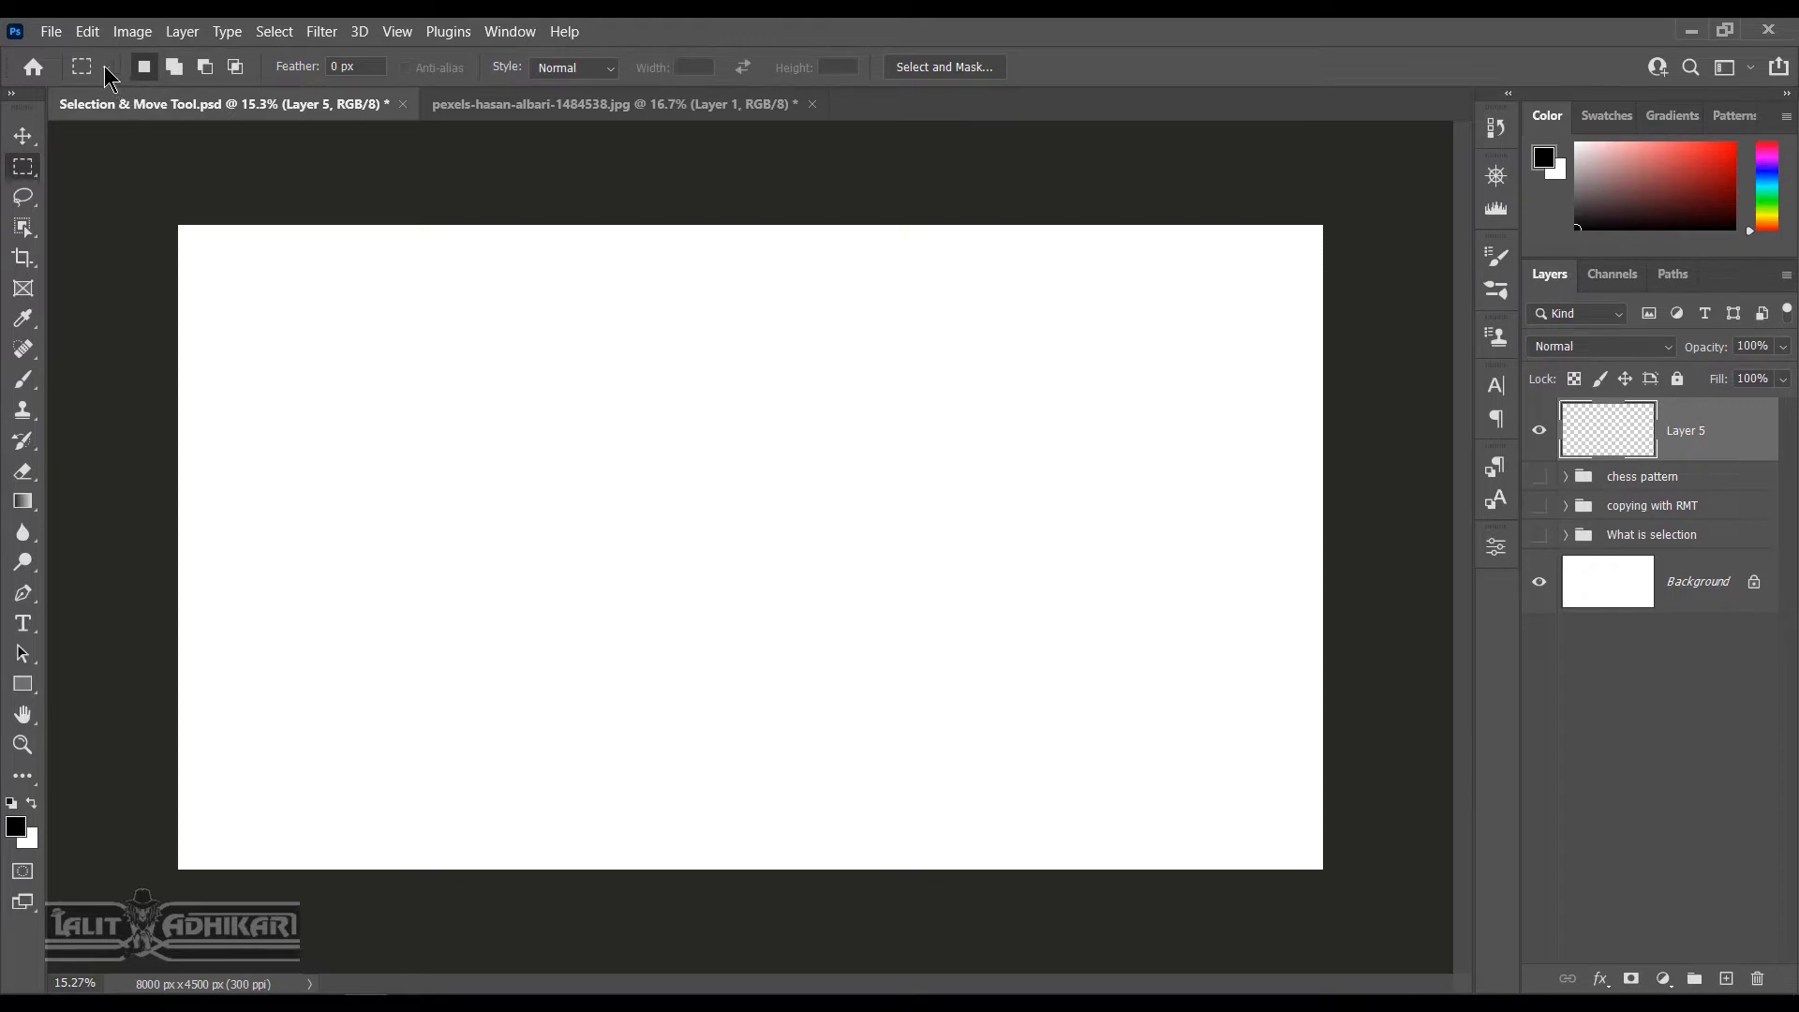
pyautogui.click(42, 76)
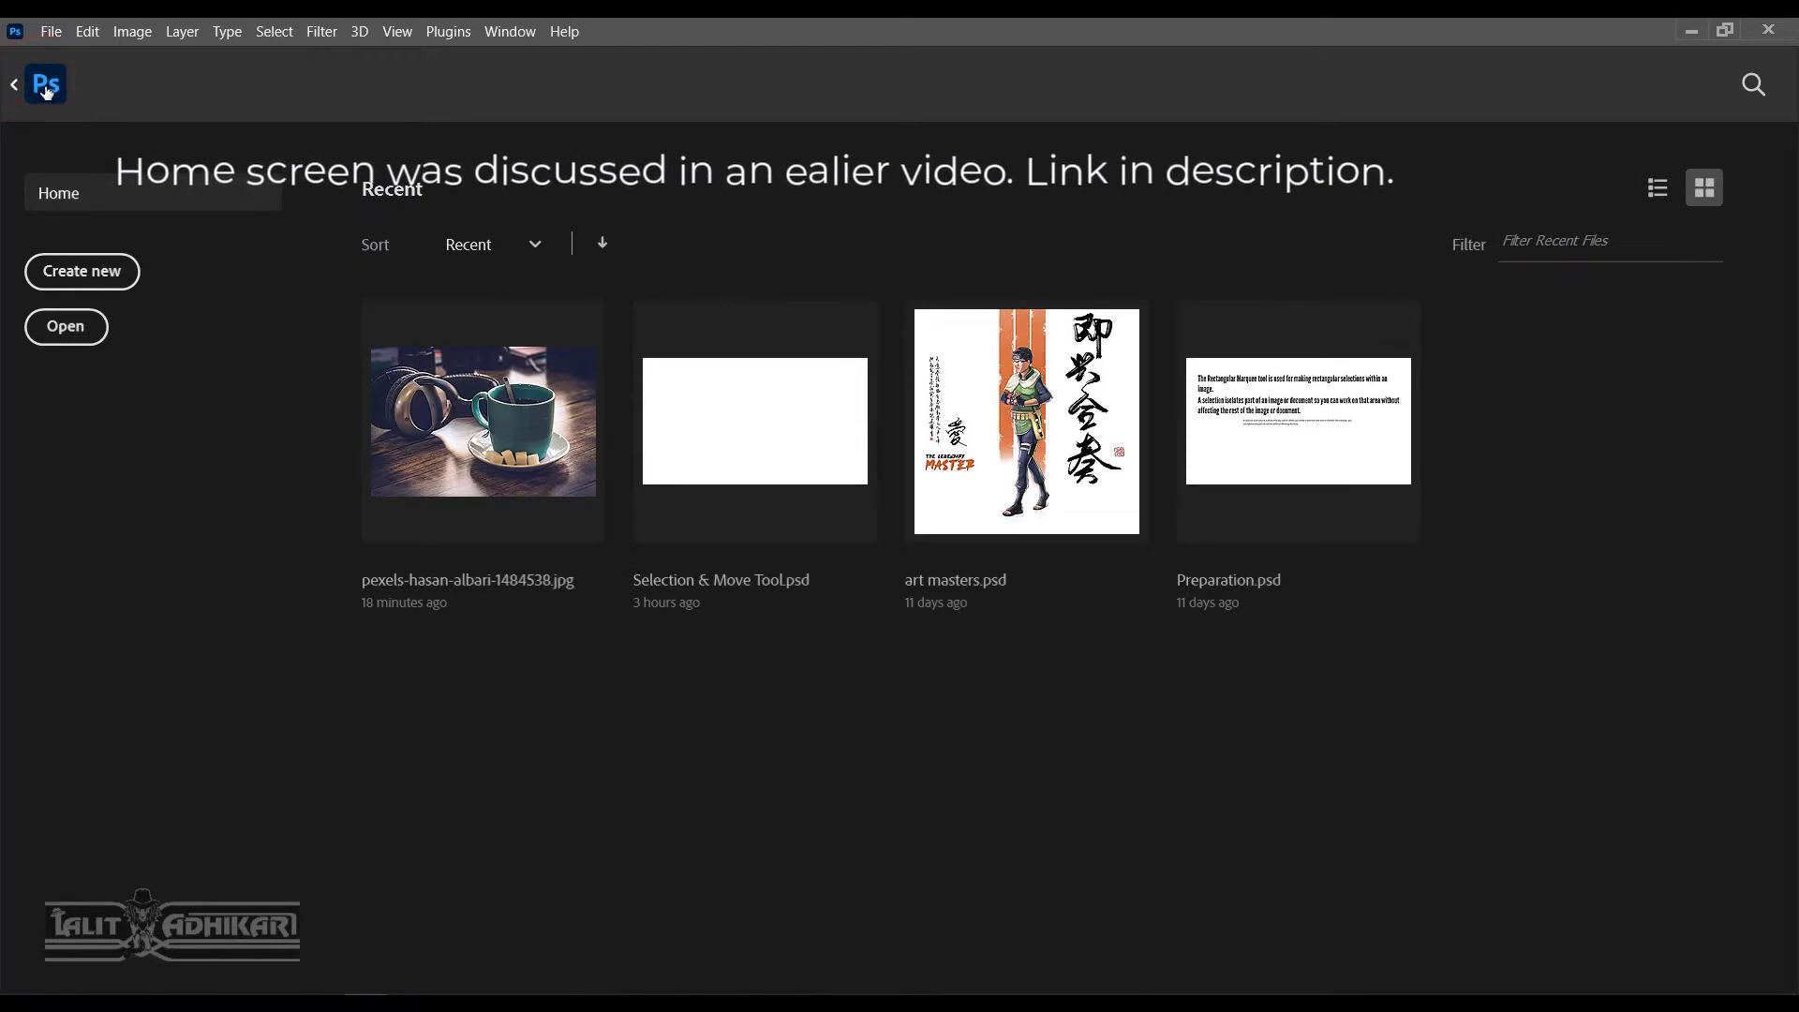
pyautogui.click(13, 89)
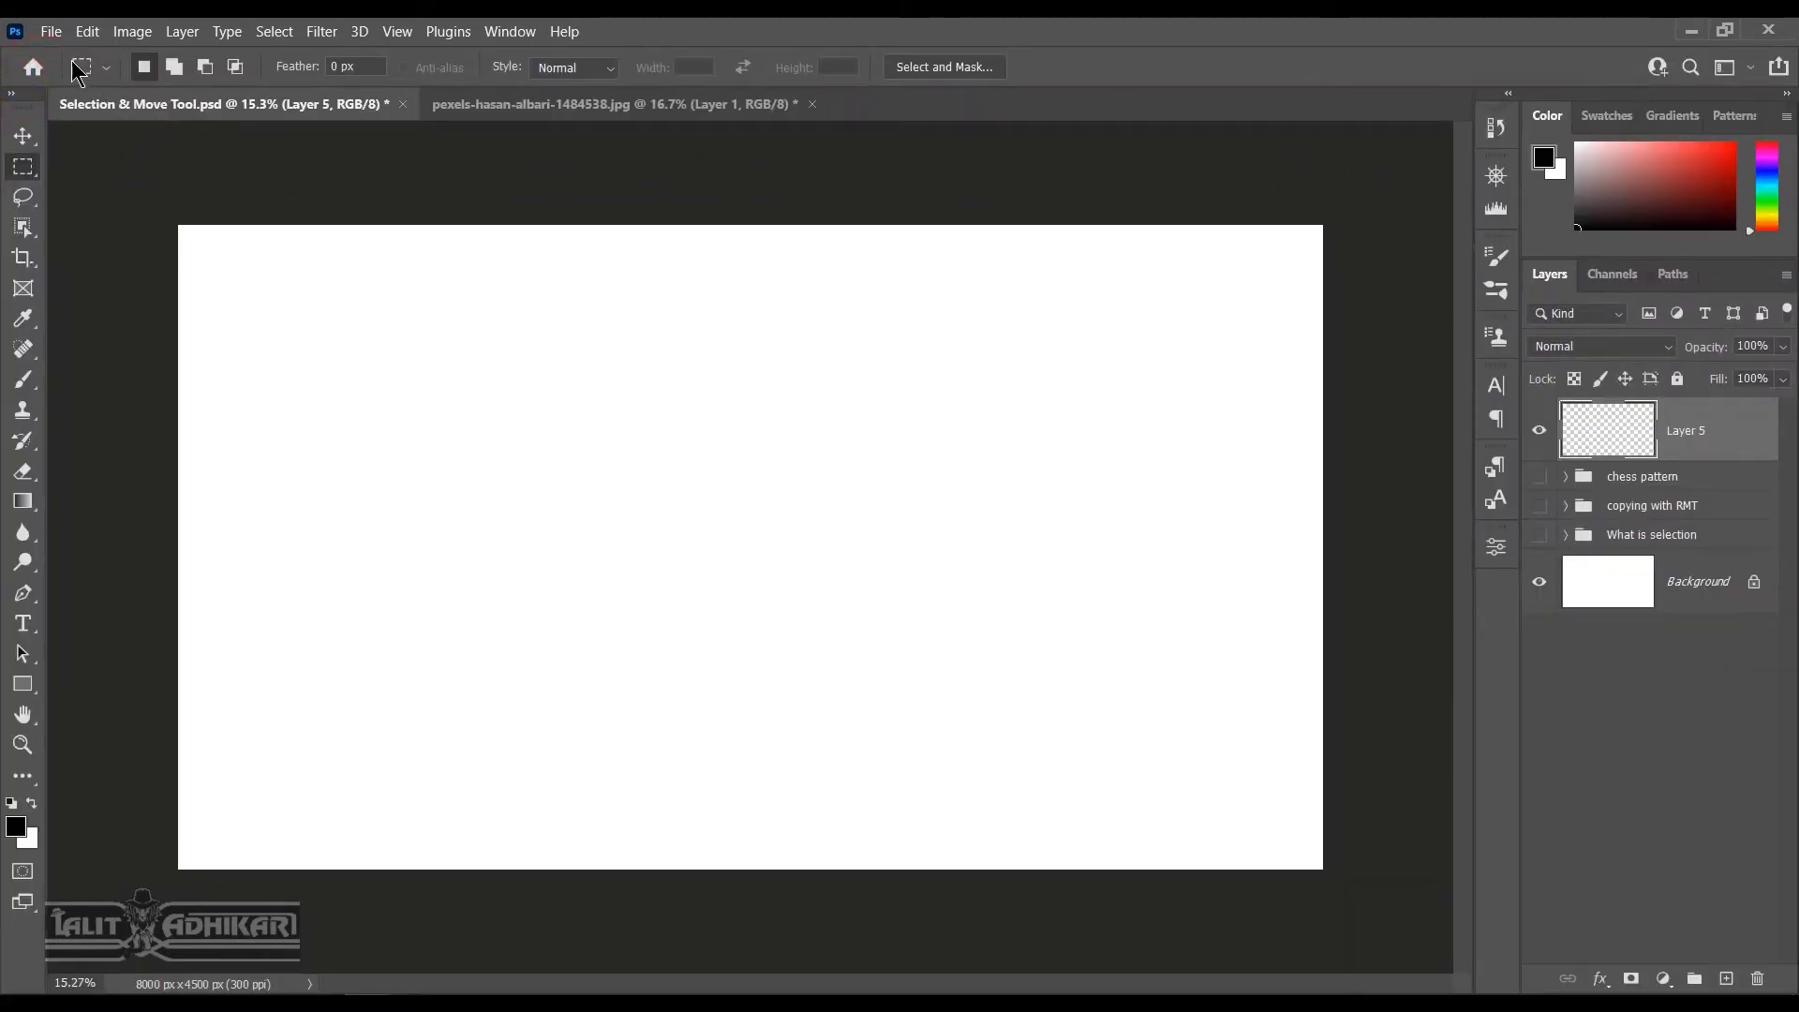
pyautogui.click(106, 68)
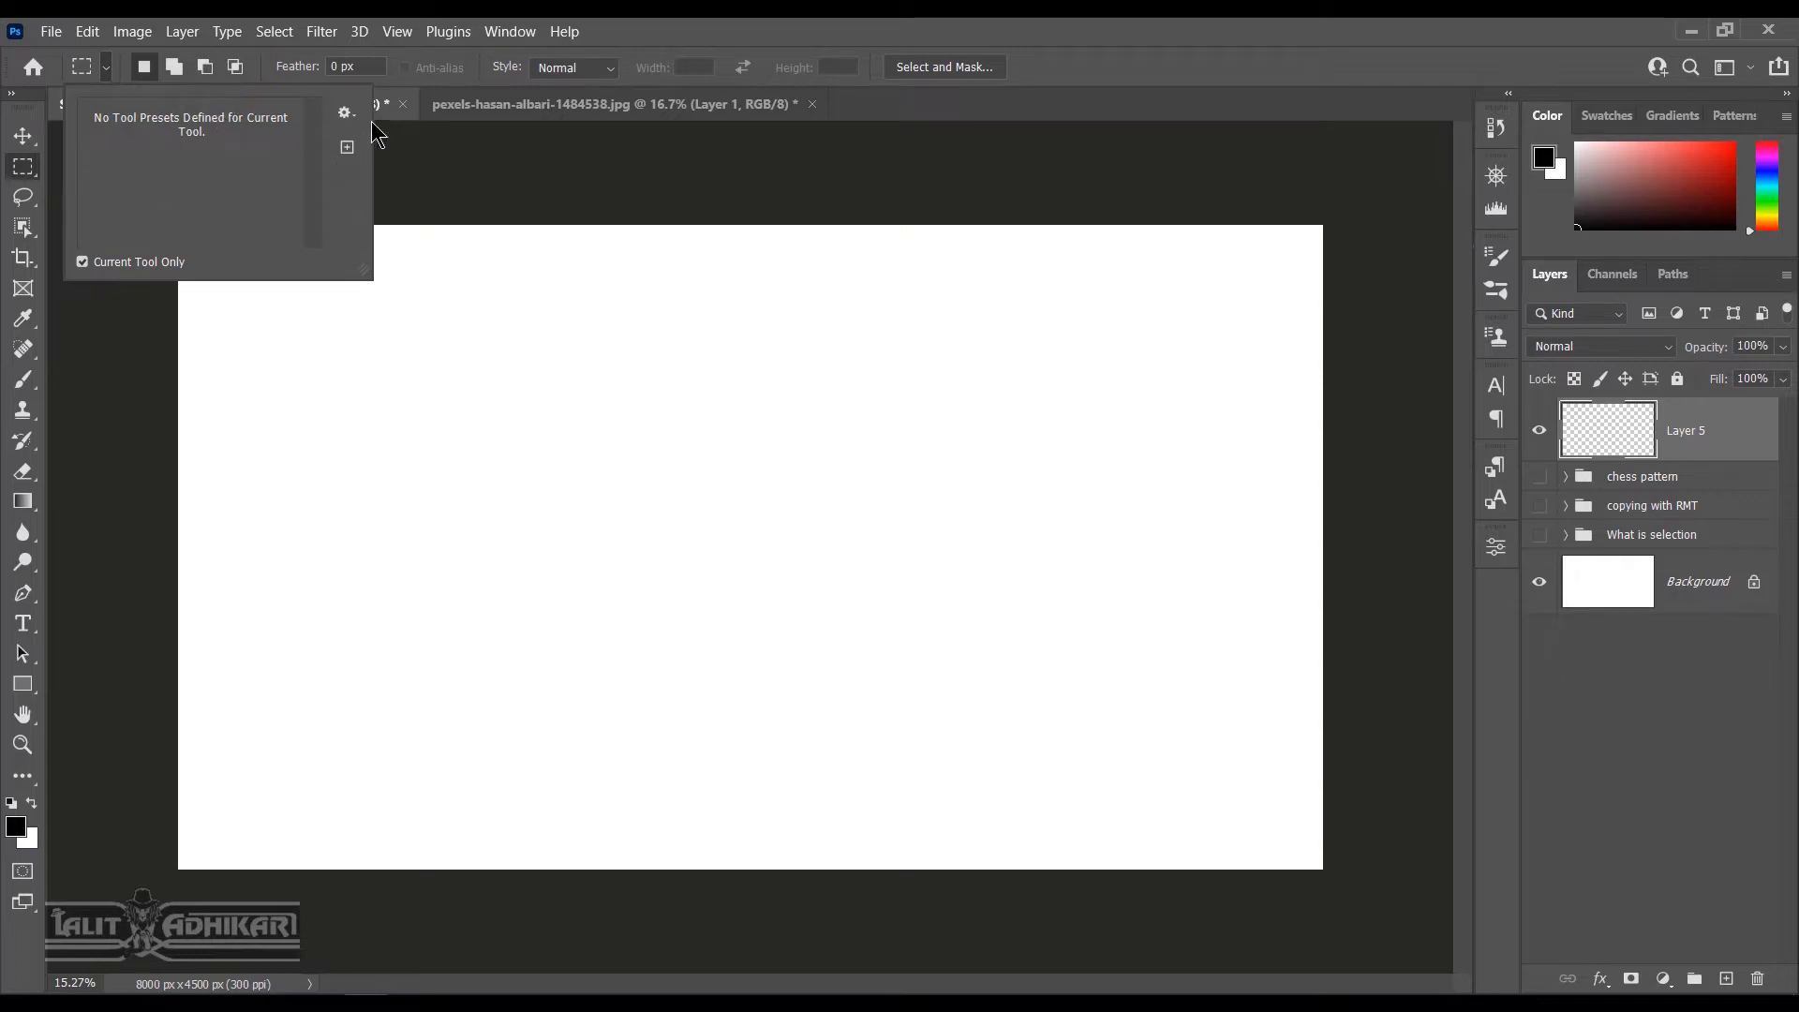
pyautogui.click(346, 113)
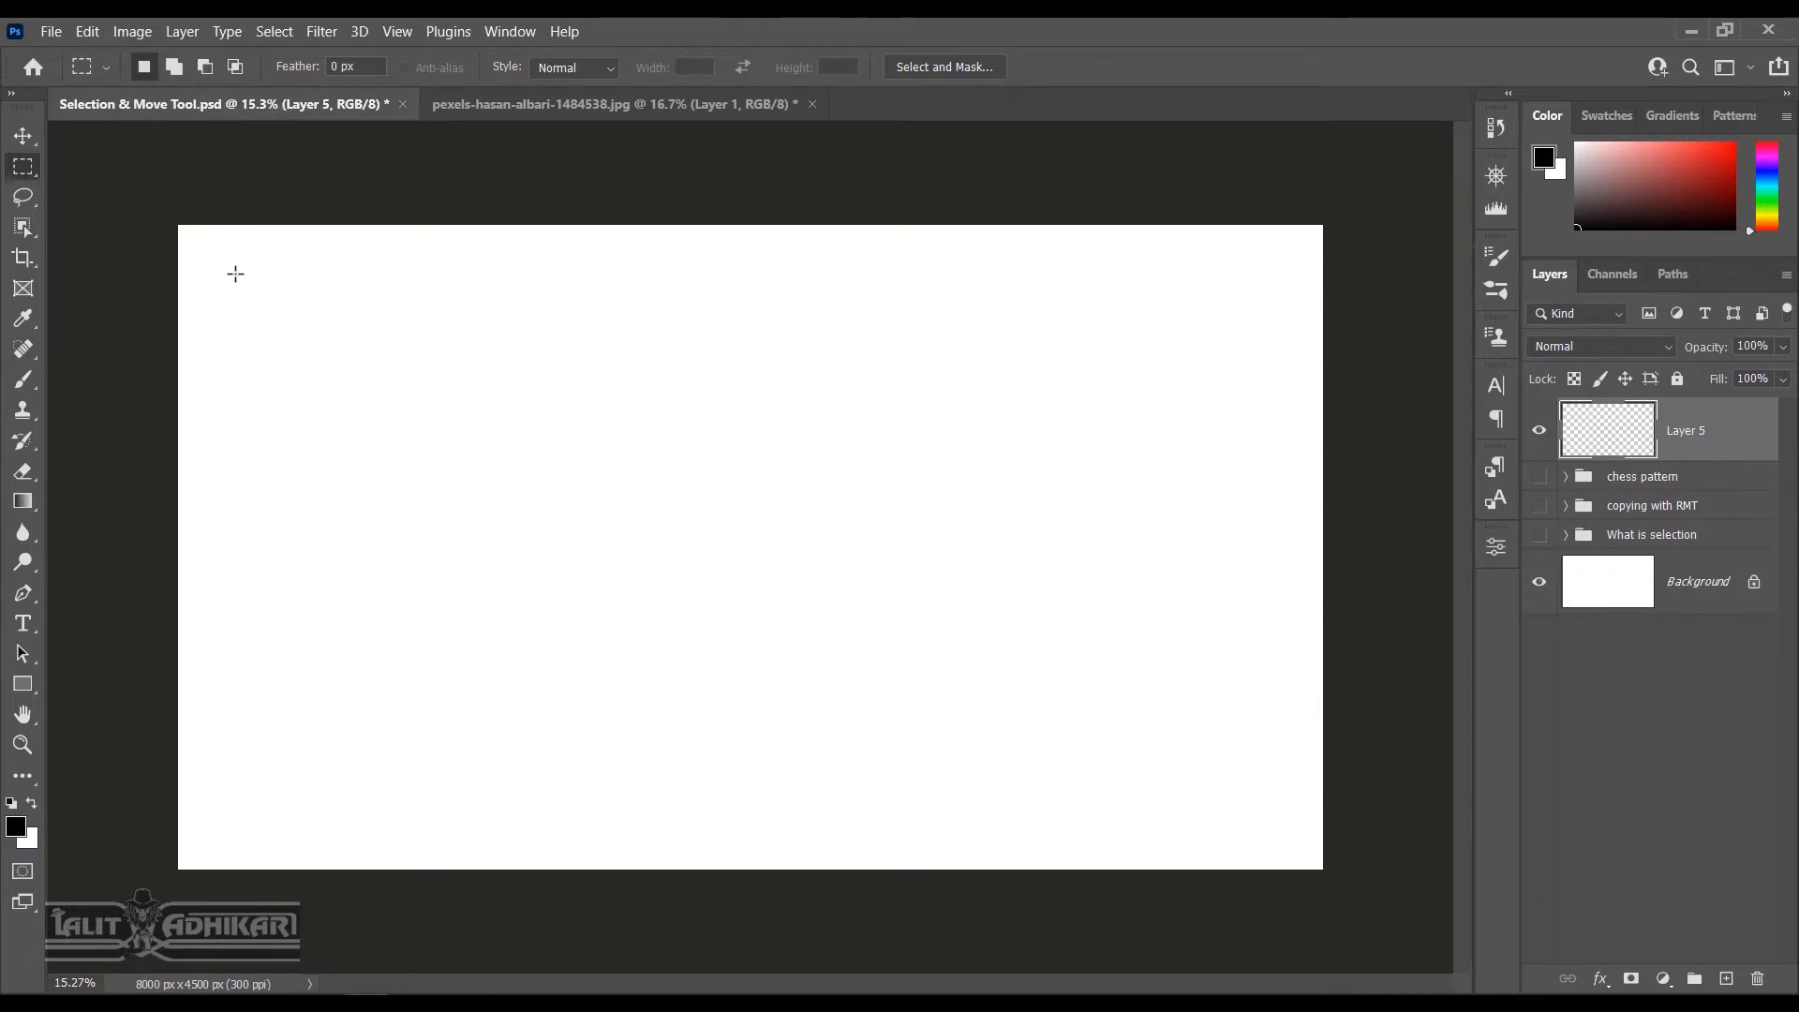
# Draw successive rectangular selections across the blank canvas, each replacing the previous one, ending with a tall rectangle near the canvas's left edge
pyautogui.moveTo(222, 258); pyautogui.dragTo(1246, 379)
pyautogui.moveTo(194, 431); pyautogui.dragTo(502, 856)
pyautogui.moveTo(542, 278); pyautogui.dragTo(1217, 369)
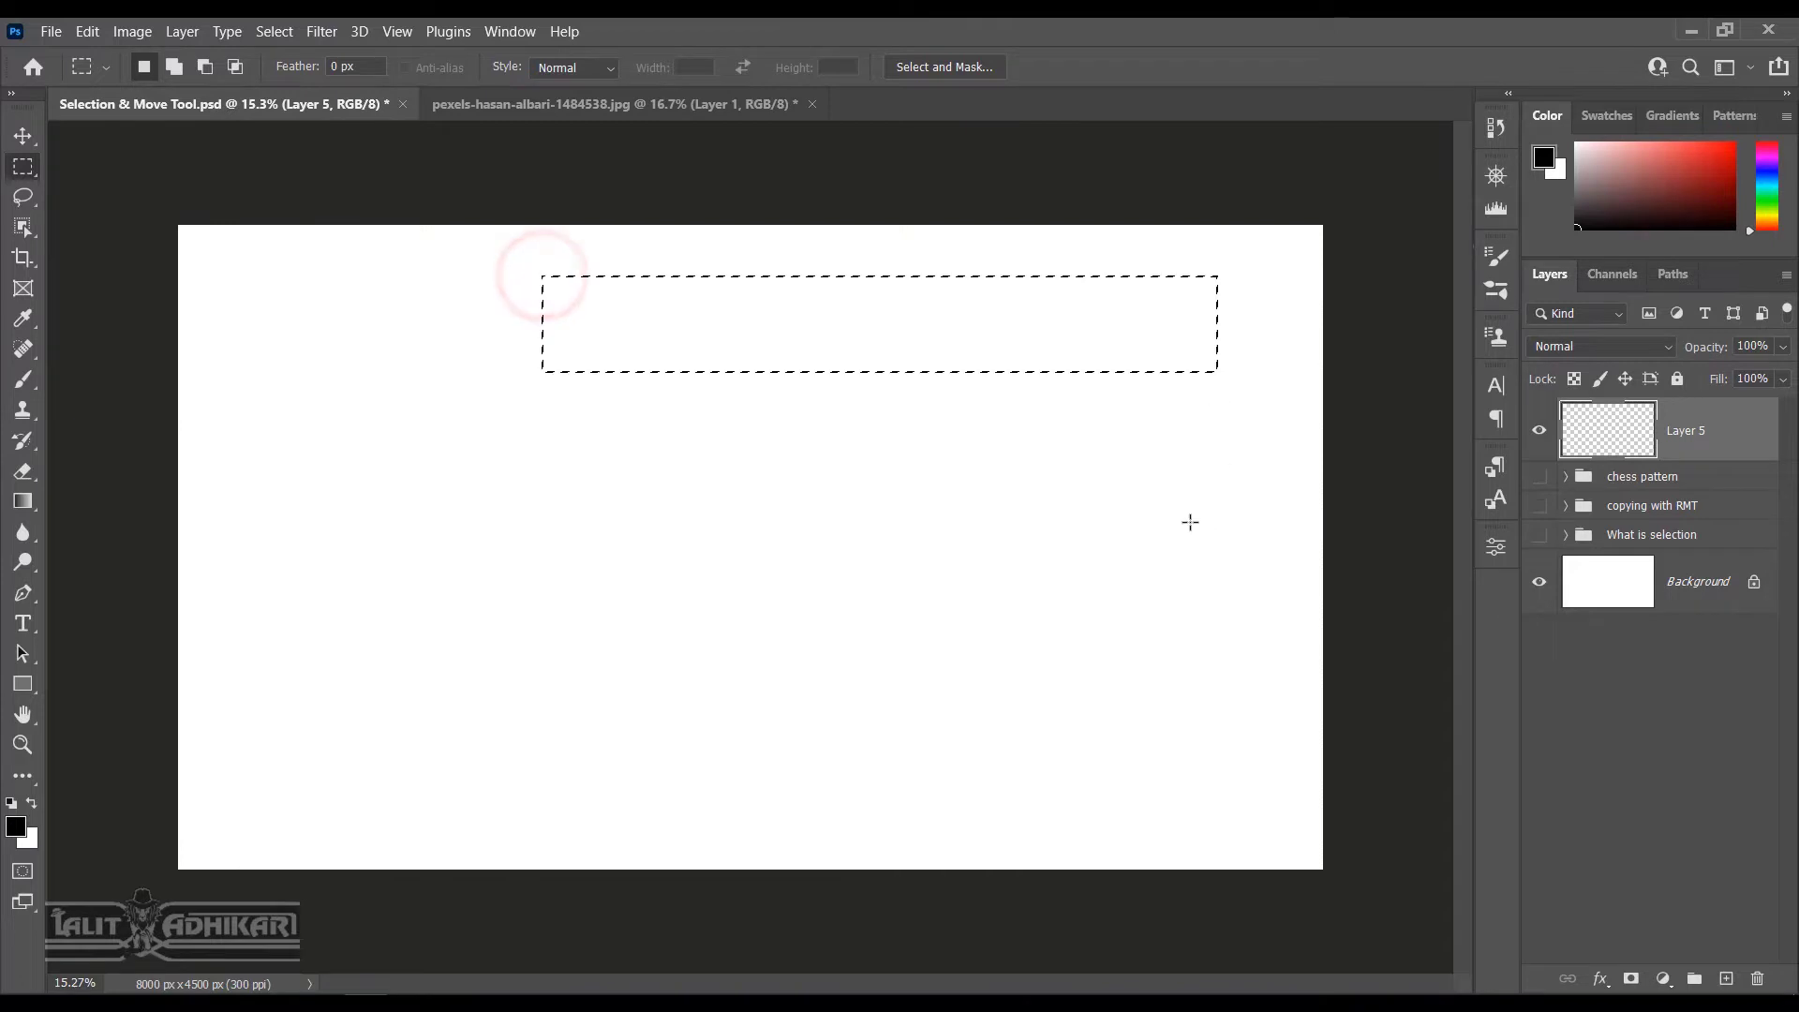
pyautogui.moveTo(949, 388); pyautogui.dragTo(1274, 840)
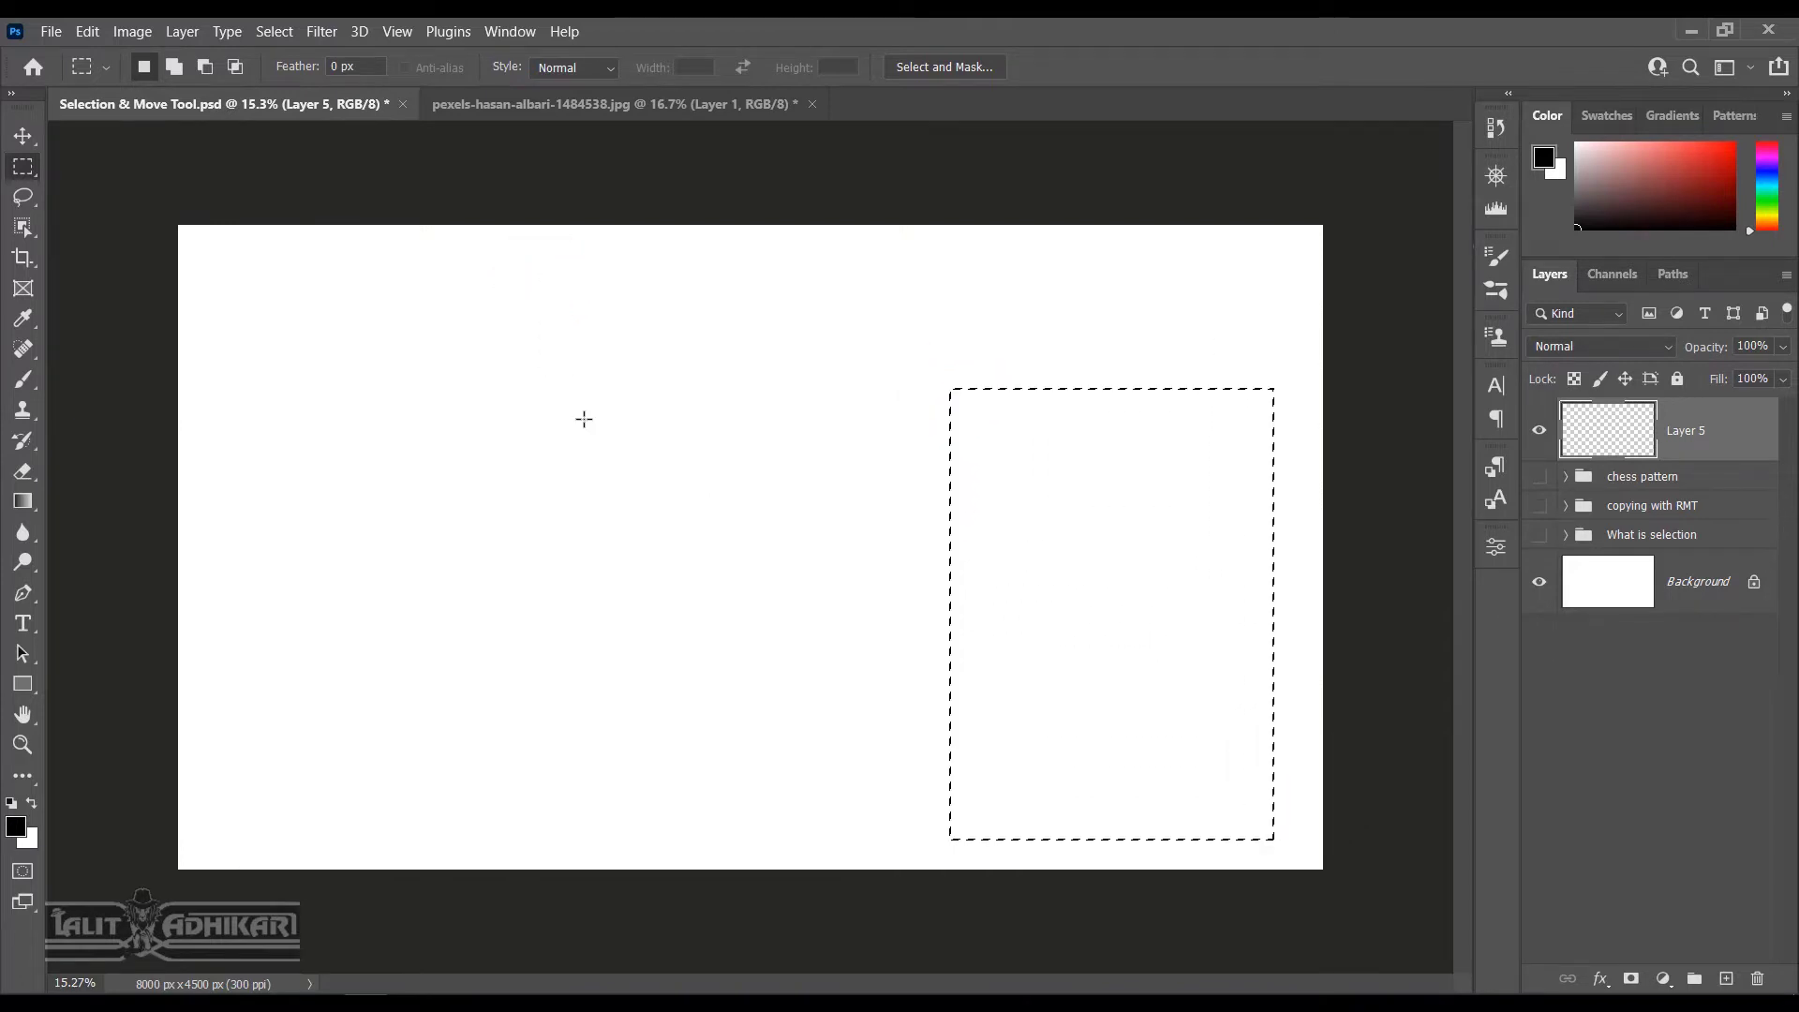
pyautogui.moveTo(230, 260); pyautogui.dragTo(1104, 350)
pyautogui.moveTo(1299, 285); pyautogui.dragTo(1043, 801)
pyautogui.moveTo(1181, 399); pyautogui.dragTo(326, 353)
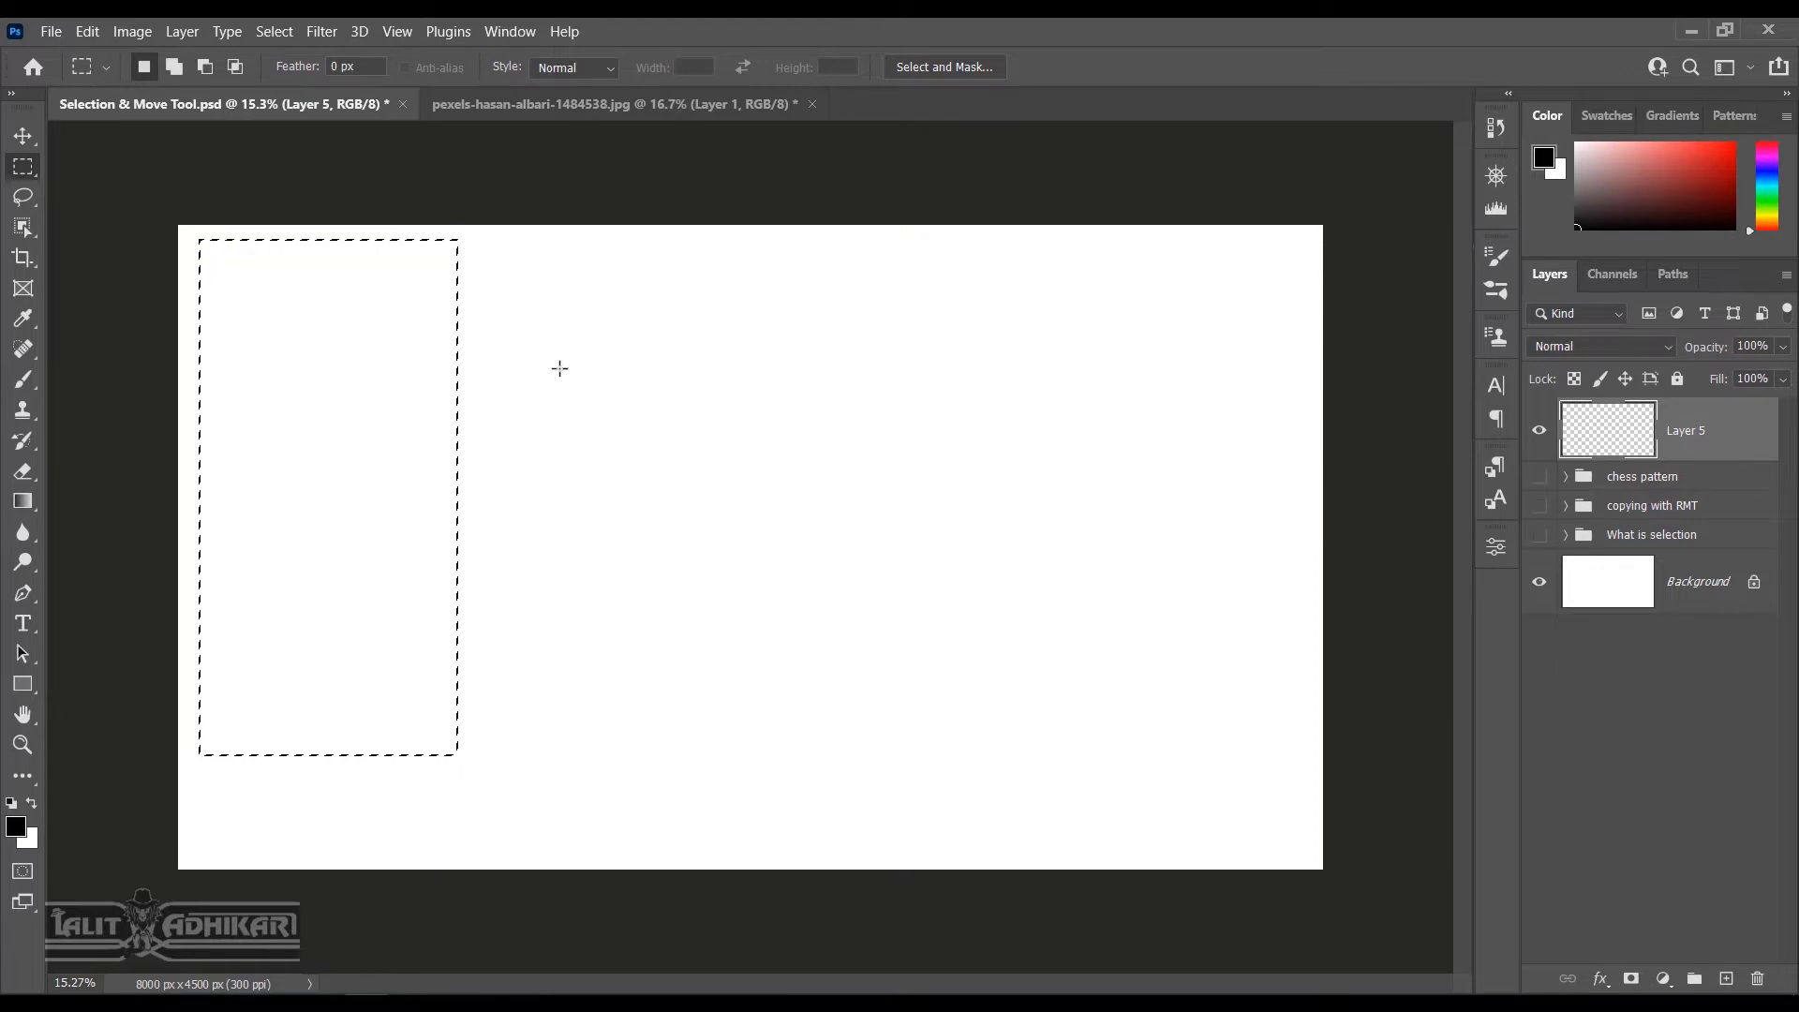
# In Add to Selection mode, add a tall rectangle near the canvas's right edge and a horizontal bar joining both rectangles
pyautogui.click(175, 67)
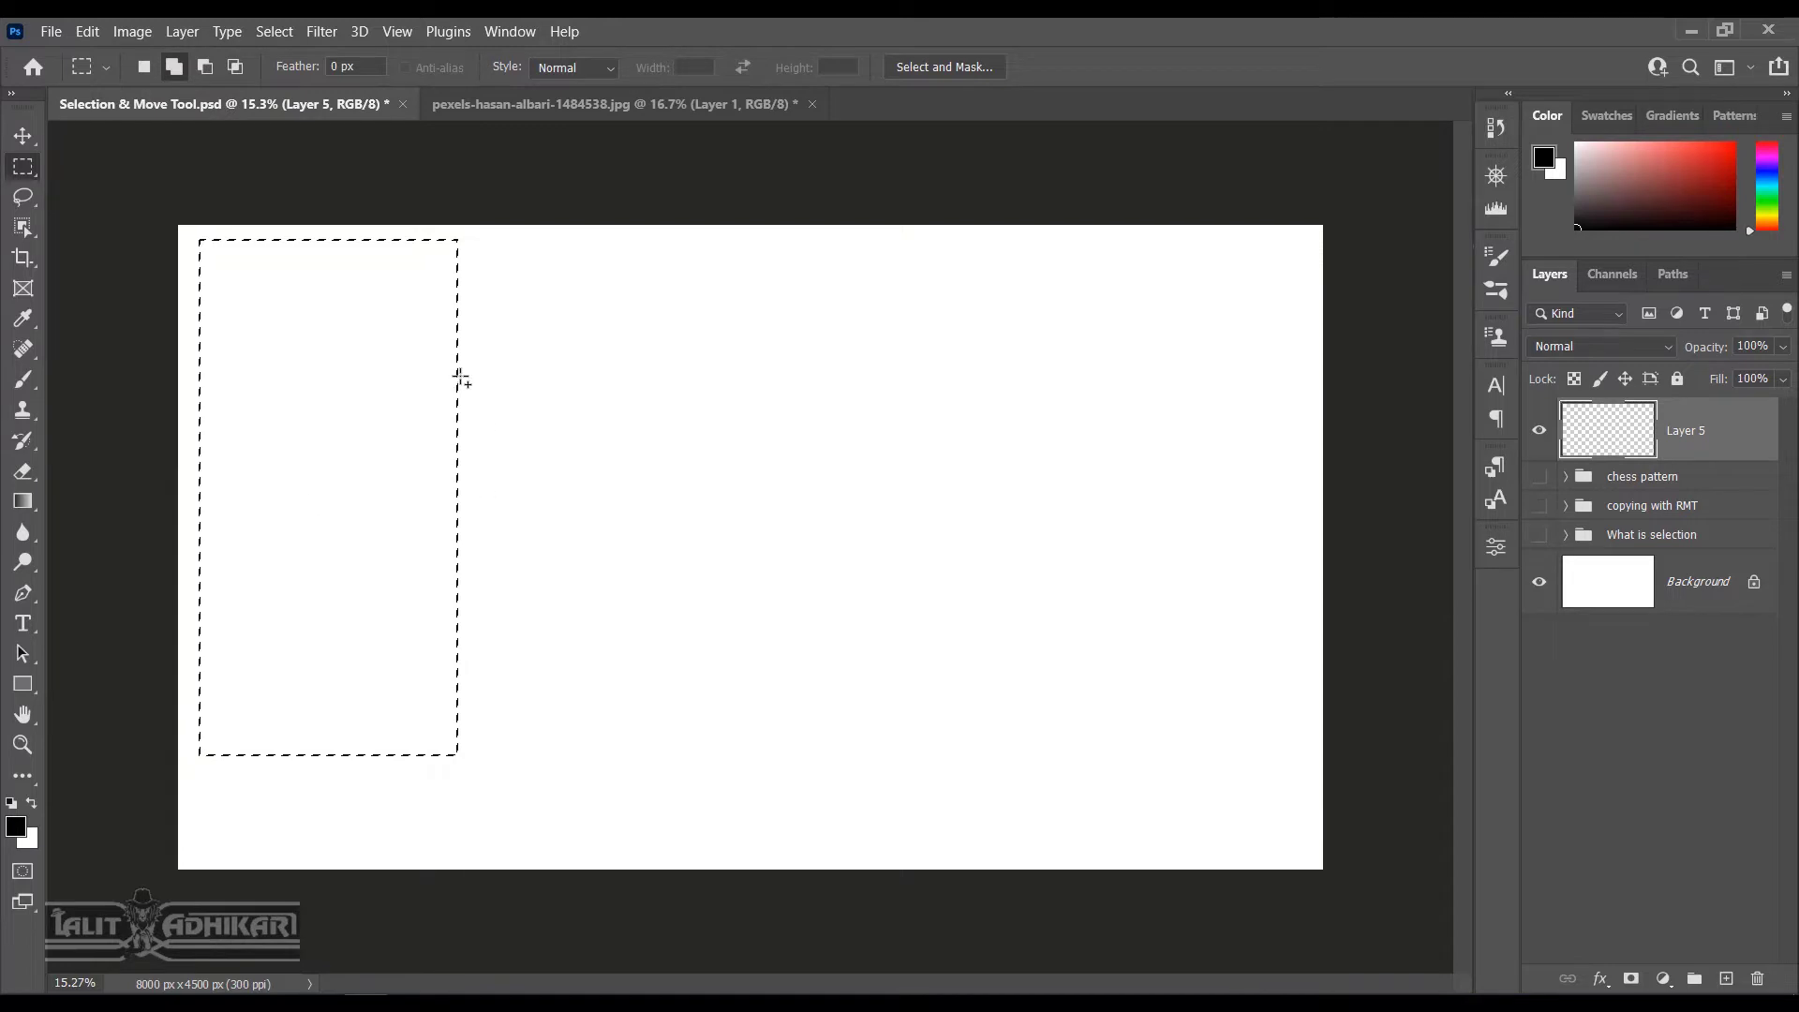
pyautogui.moveTo(1069, 242); pyautogui.dragTo(1300, 848)
pyautogui.moveTo(382, 414); pyautogui.dragTo(1224, 479)
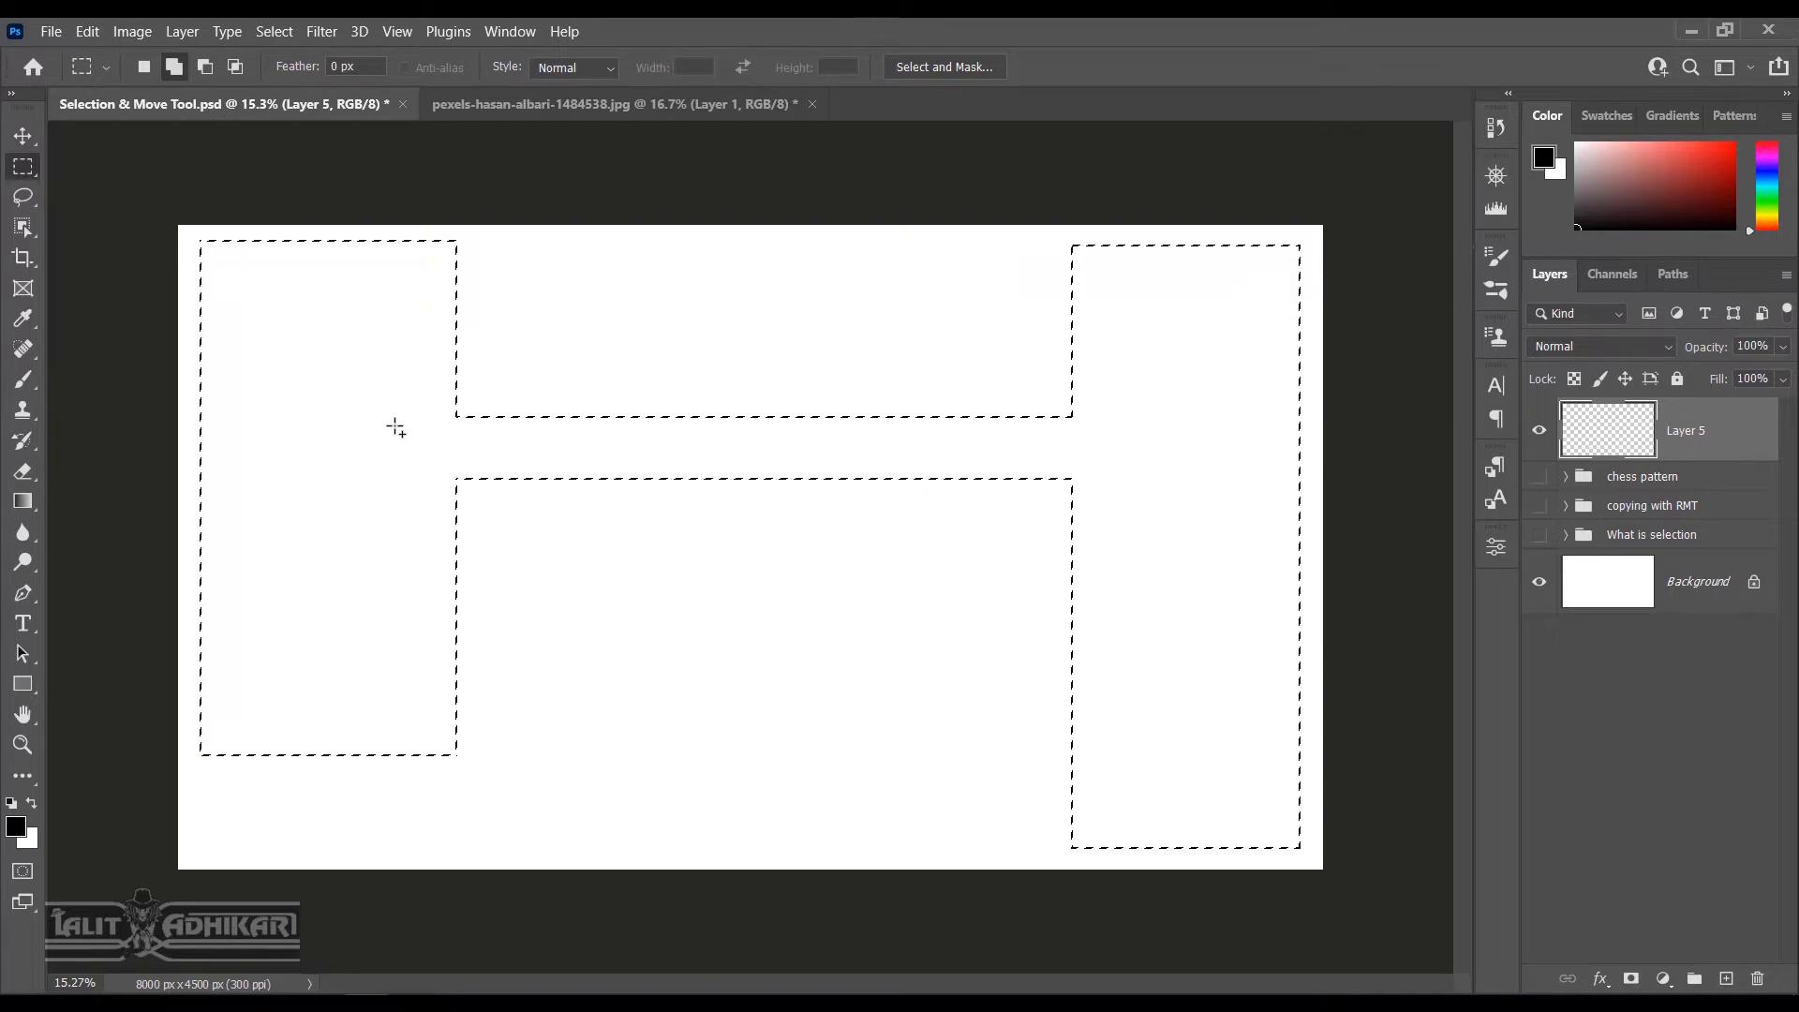
# Add thin horizontal and vertical strips to the selection between and below the two tall rectangles to form a grid
pyautogui.moveTo(403, 633); pyautogui.dragTo(1141, 702)
pyautogui.moveTo(462, 443); pyautogui.dragTo(467, 686)
pyautogui.moveTo(535, 462); pyautogui.dragTo(544, 677)
pyautogui.moveTo(401, 262); pyautogui.dragTo(1163, 294)
pyautogui.moveTo(219, 748); pyautogui.dragTo(234, 872)
pyautogui.moveTo(222, 816); pyautogui.dragTo(1115, 829)
pyautogui.moveTo(442, 732); pyautogui.dragTo(1115, 740)
pyautogui.moveTo(995, 272); pyautogui.dragTo(1007, 823)
pyautogui.moveTo(399, 334); pyautogui.dragTo(1106, 341)
pyautogui.moveTo(733, 270); pyautogui.dragTo(740, 668)
pyautogui.moveTo(578, 674); pyautogui.dragTo(589, 824)
pyautogui.moveTo(230, 861); pyautogui.dragTo(1305, 852)
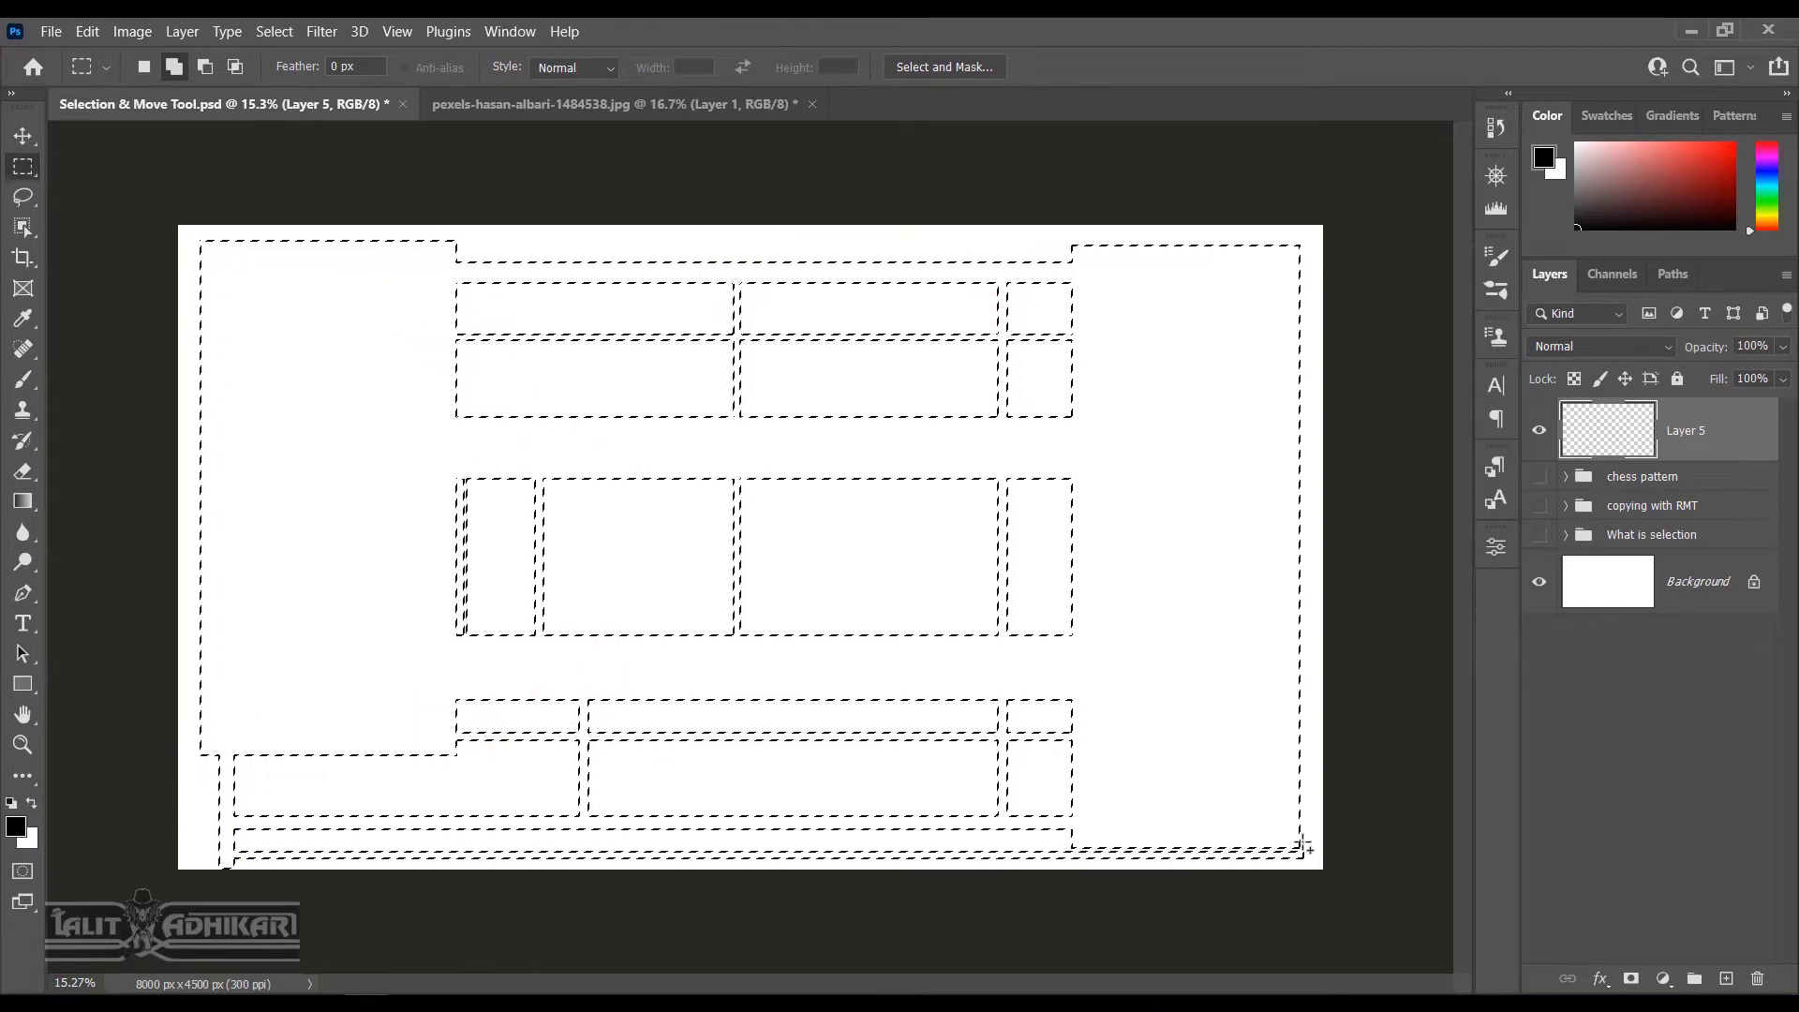
# Add a rectangle at the selection's lower-right corner, covering the gap along the tall right rectangle's bottom edge
pyautogui.scroll(3, 1293, 856)
pyautogui.scroll(2, 1307, 829)
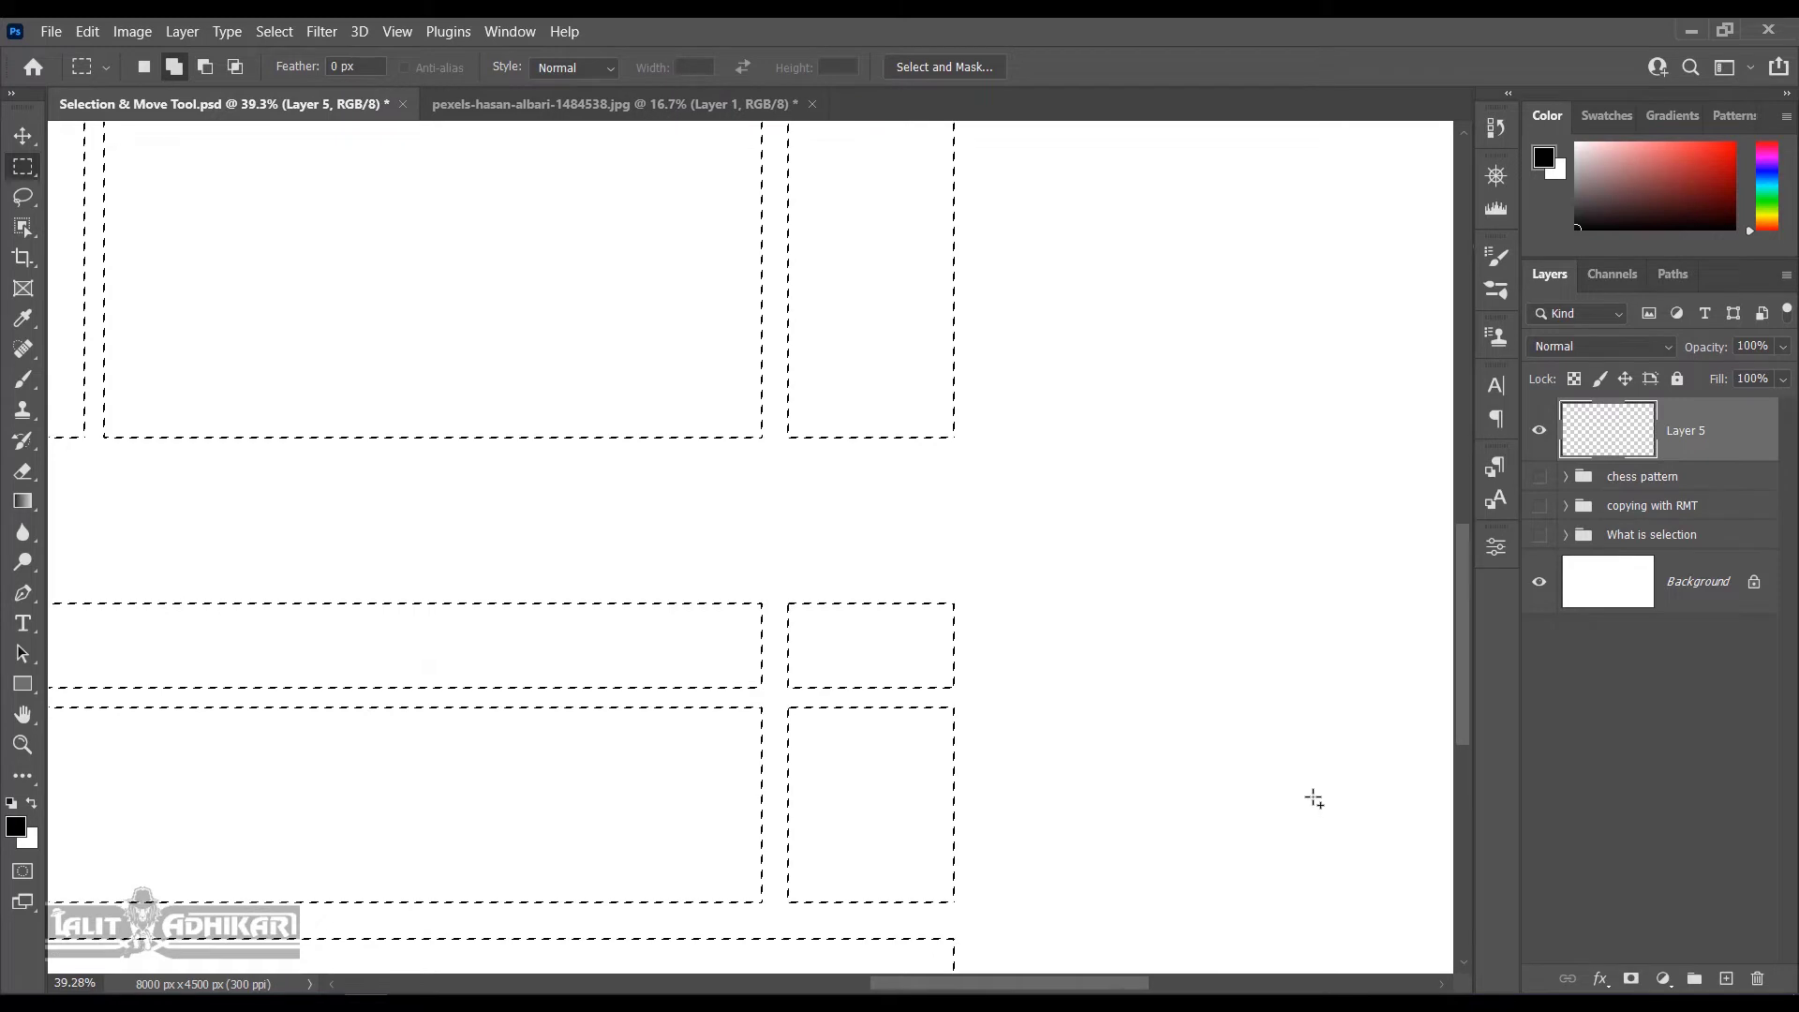
pyautogui.moveTo(1337, 791); pyautogui.dragTo(745, 441)
pyautogui.moveTo(1004, 524); pyautogui.dragTo(411, 264)
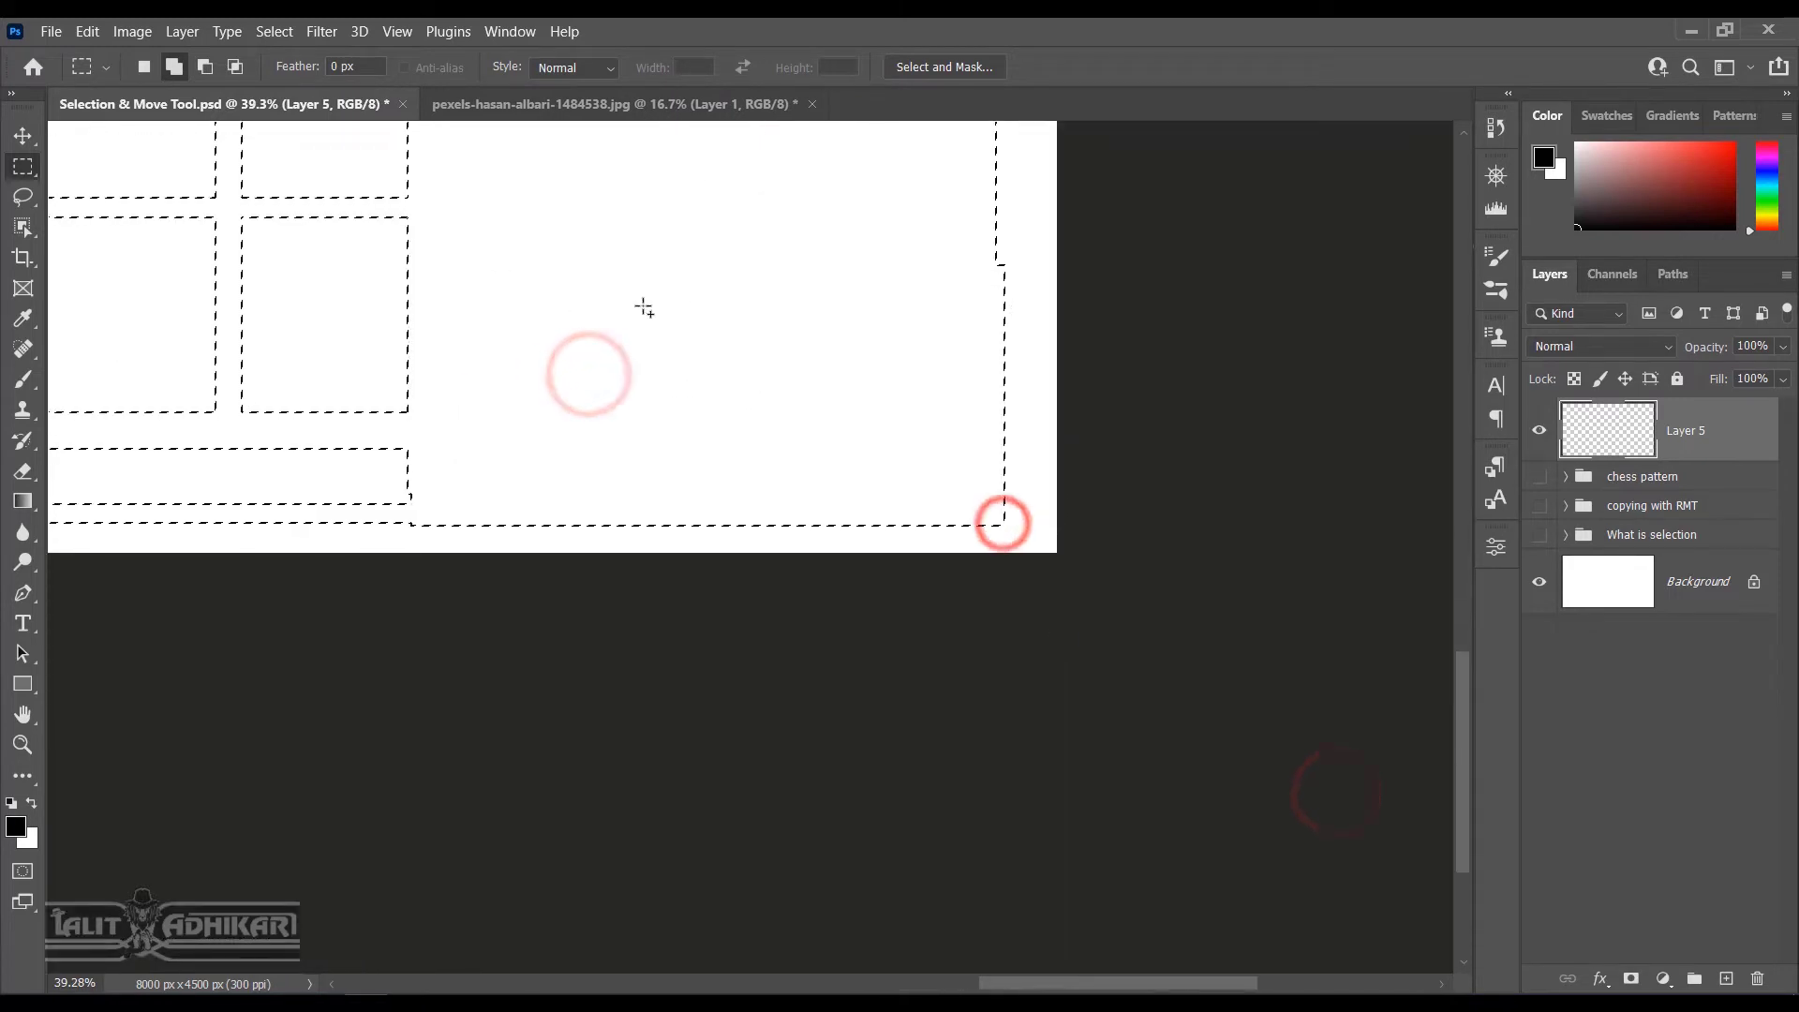
# Patch the remaining gap in the added grid selection and fill the whole selection with black
pyautogui.scroll(5, 409, 469)
pyautogui.moveTo(405, 491); pyautogui.dragTo(406, 492)
pyautogui.scroll(-6, 1084, 193)
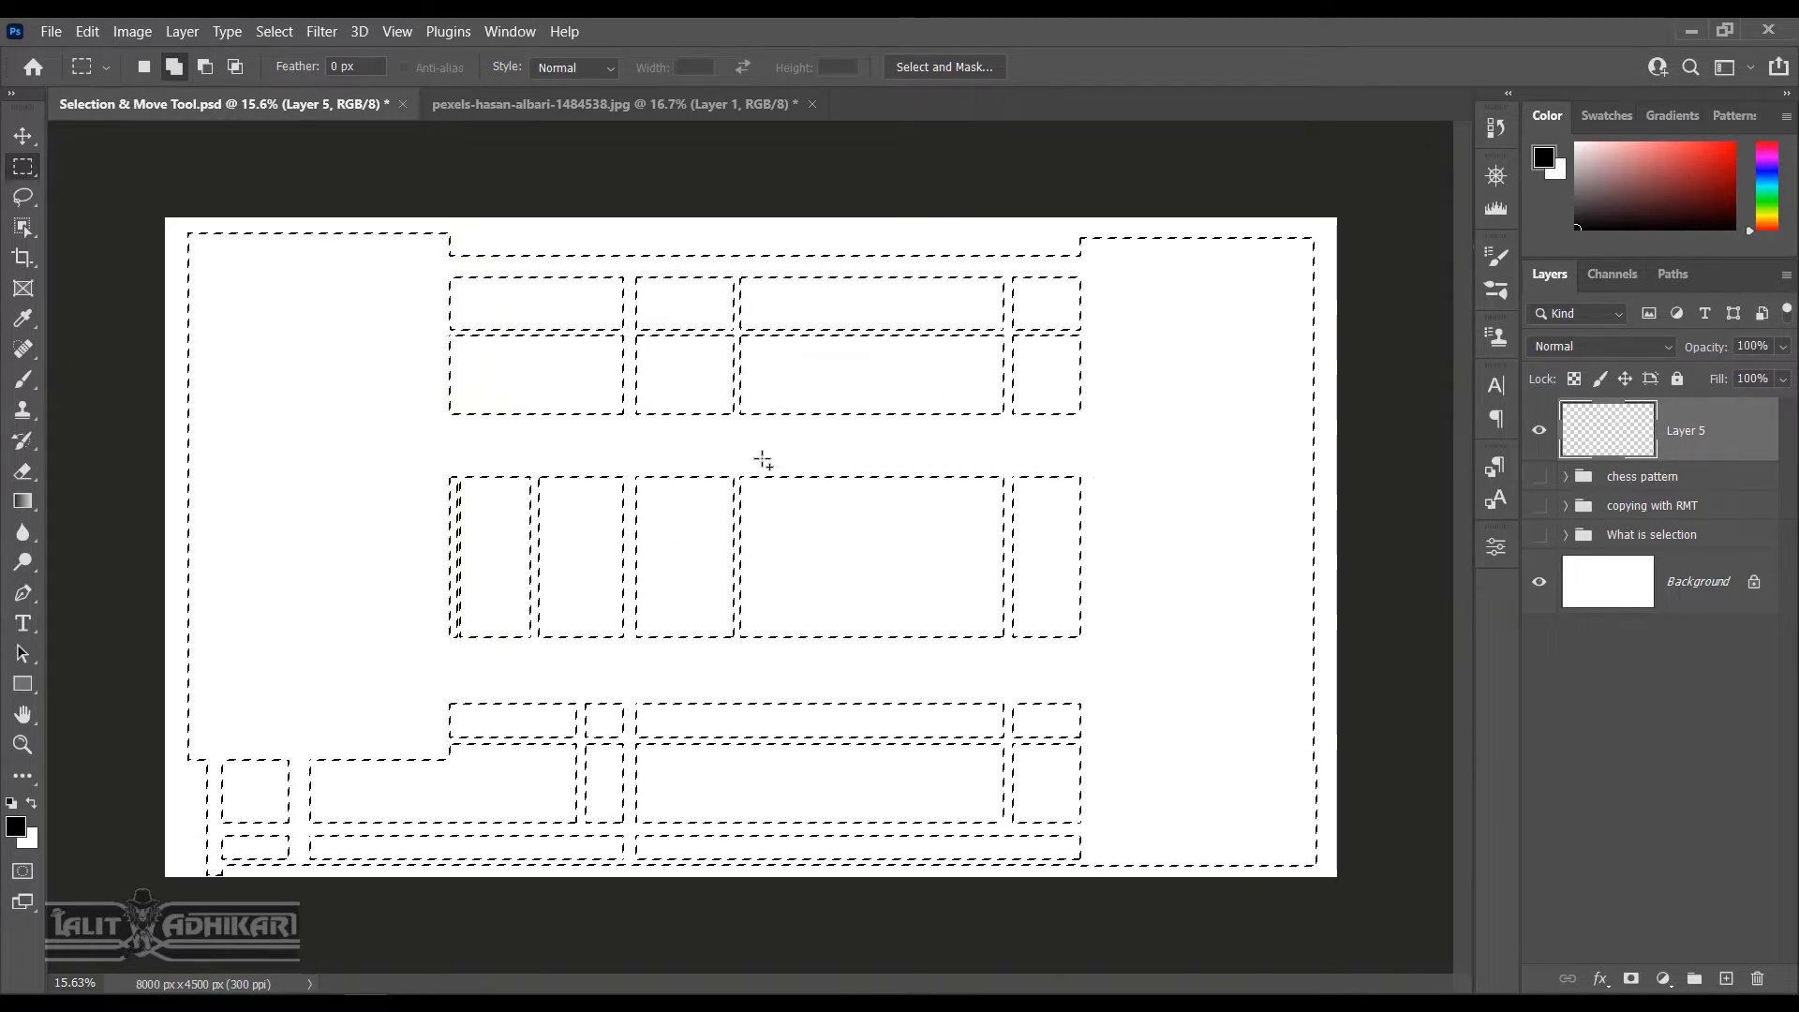
pyautogui.hotkey('alt', 'Delete')
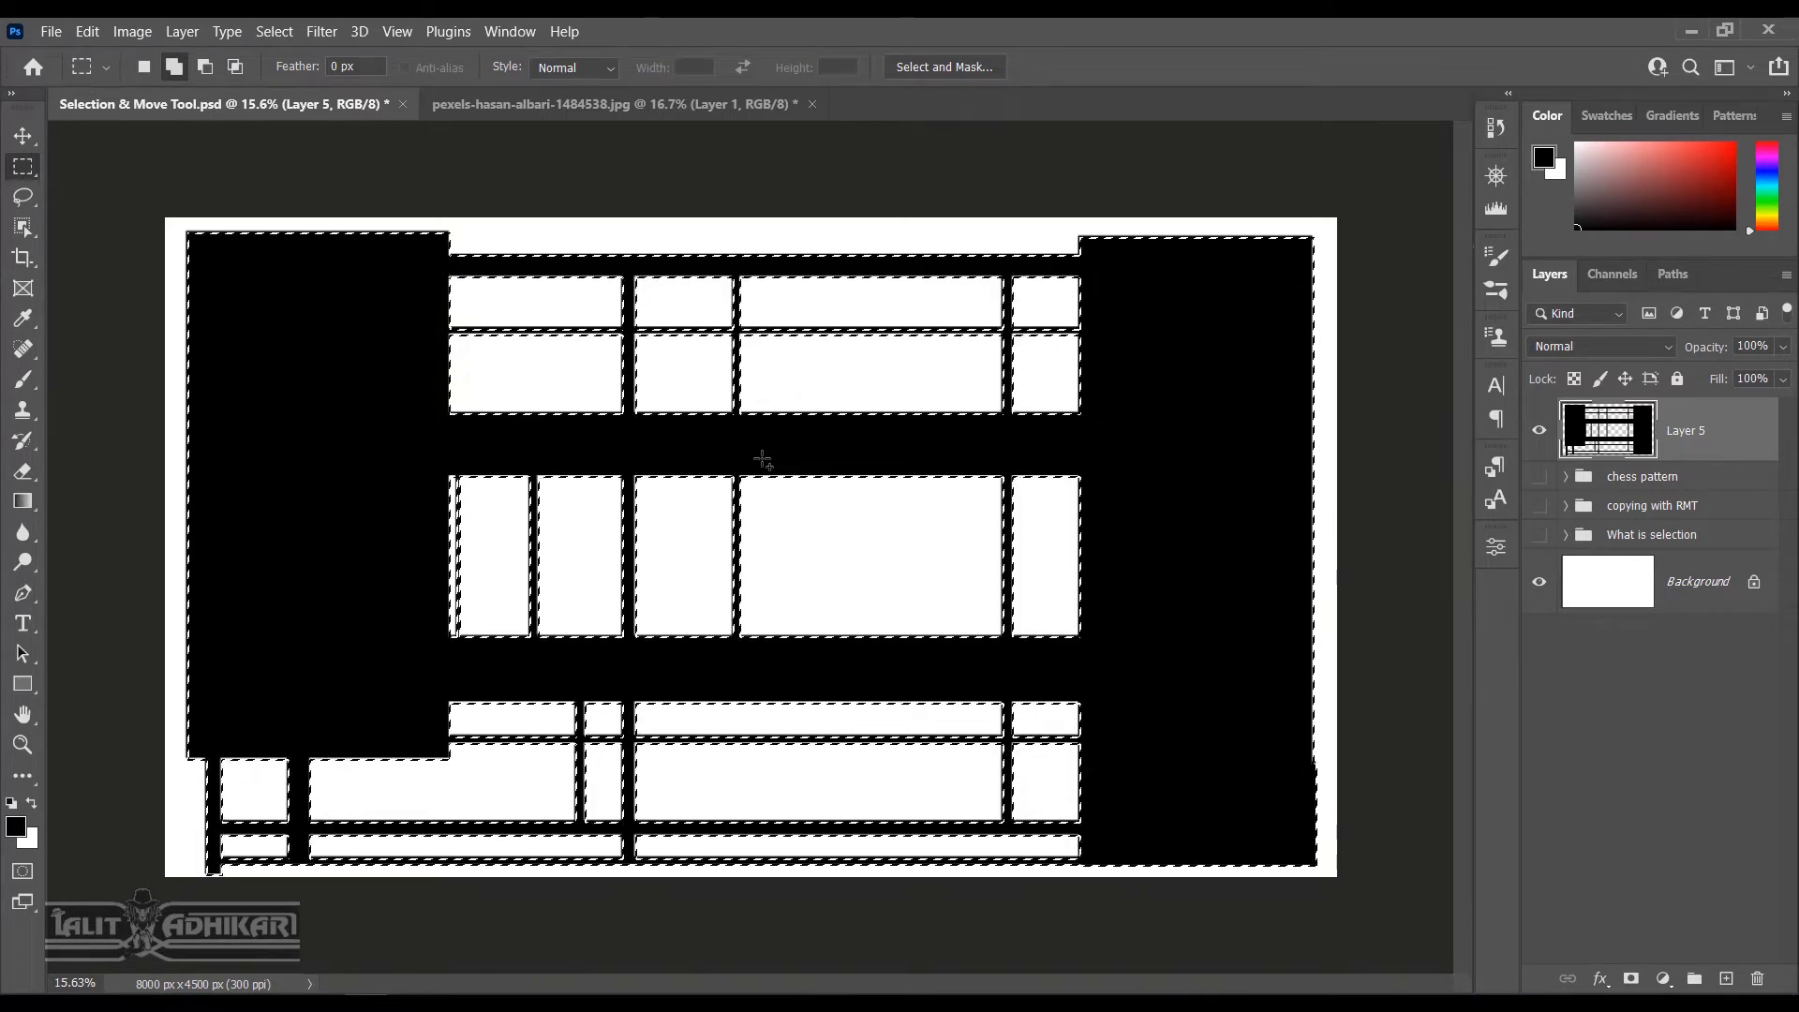
# Rename the black-filled layer to selection-1 and hide it
pyautogui.doubleClick(1701, 429)
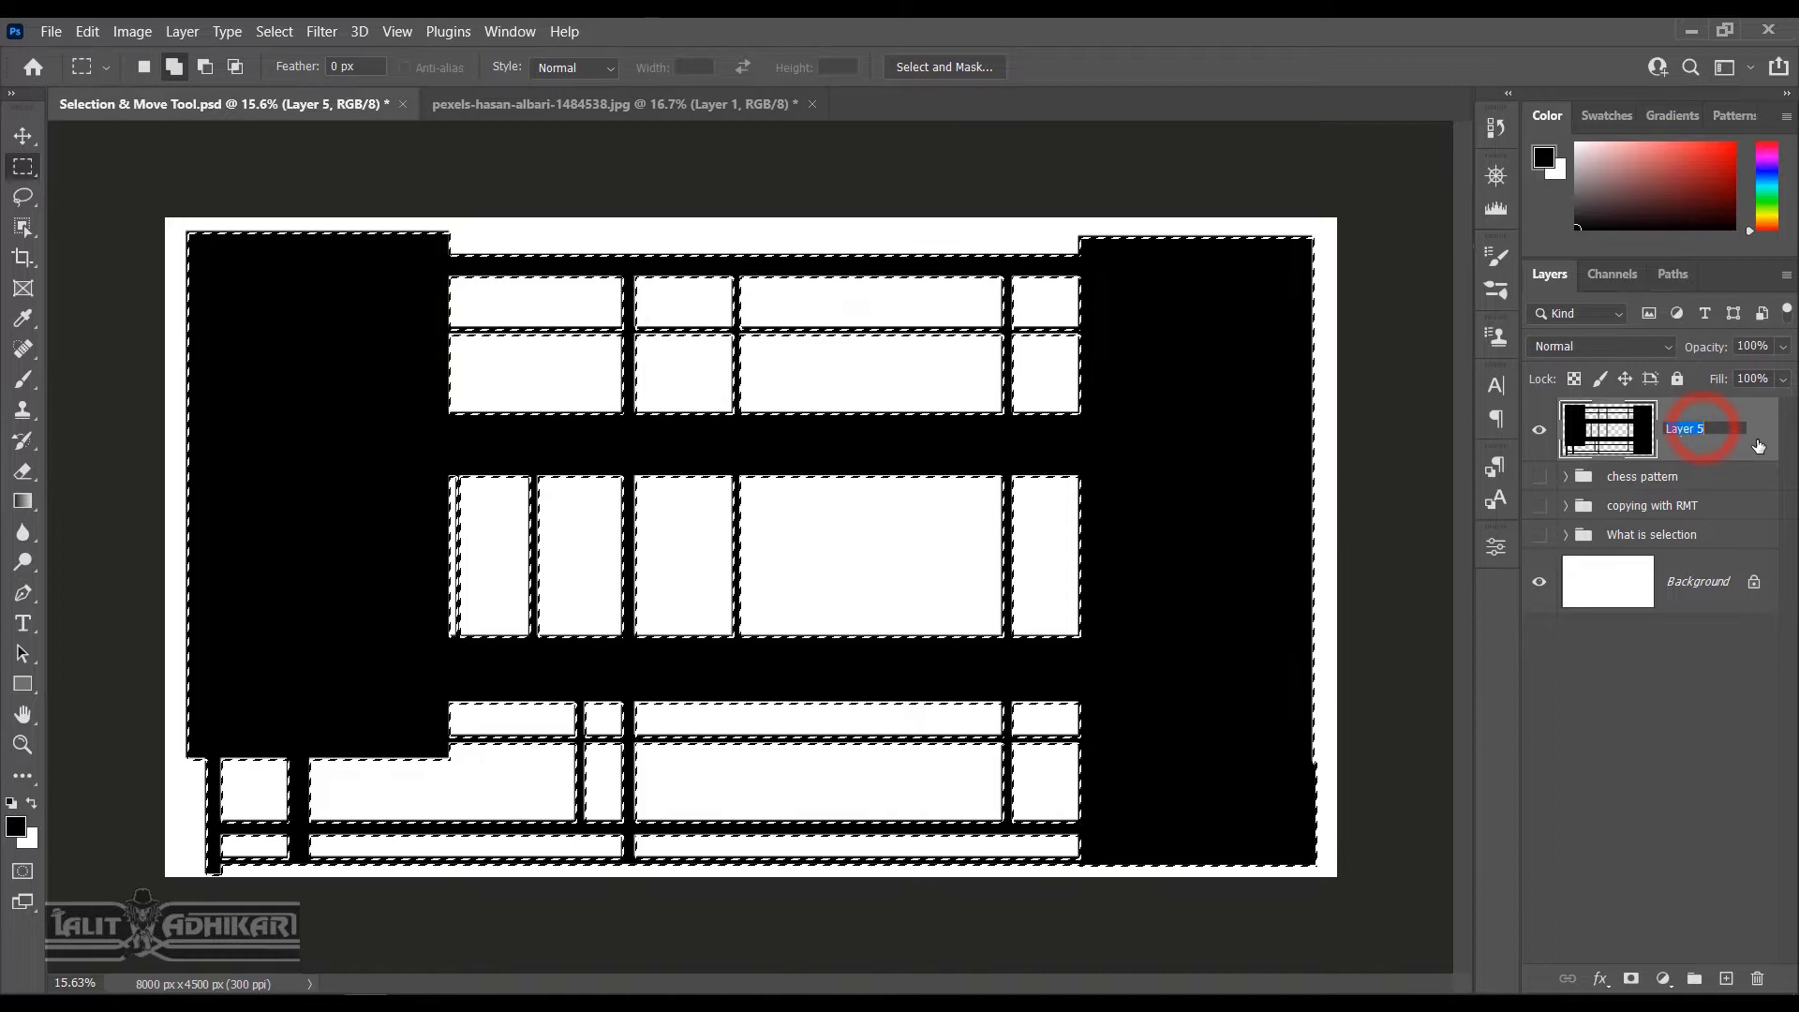
pyautogui.write('selection')
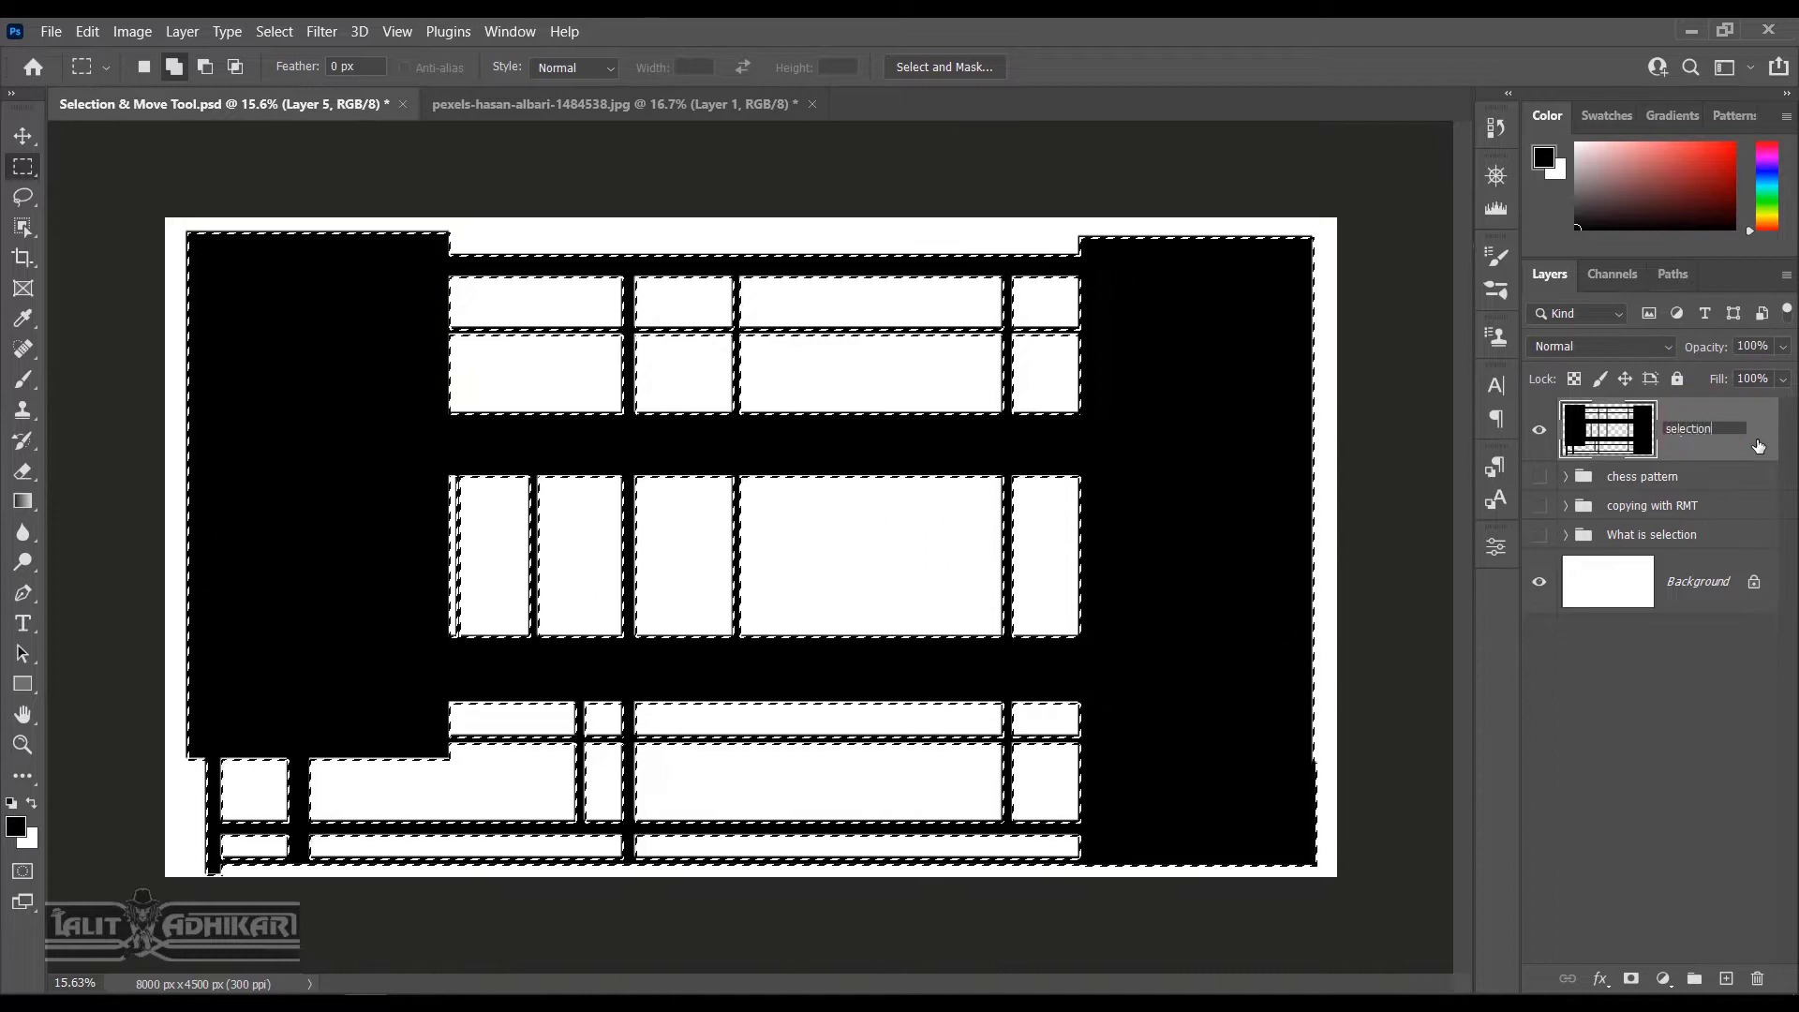
pyautogui.write('-1')
pyautogui.press('Return')
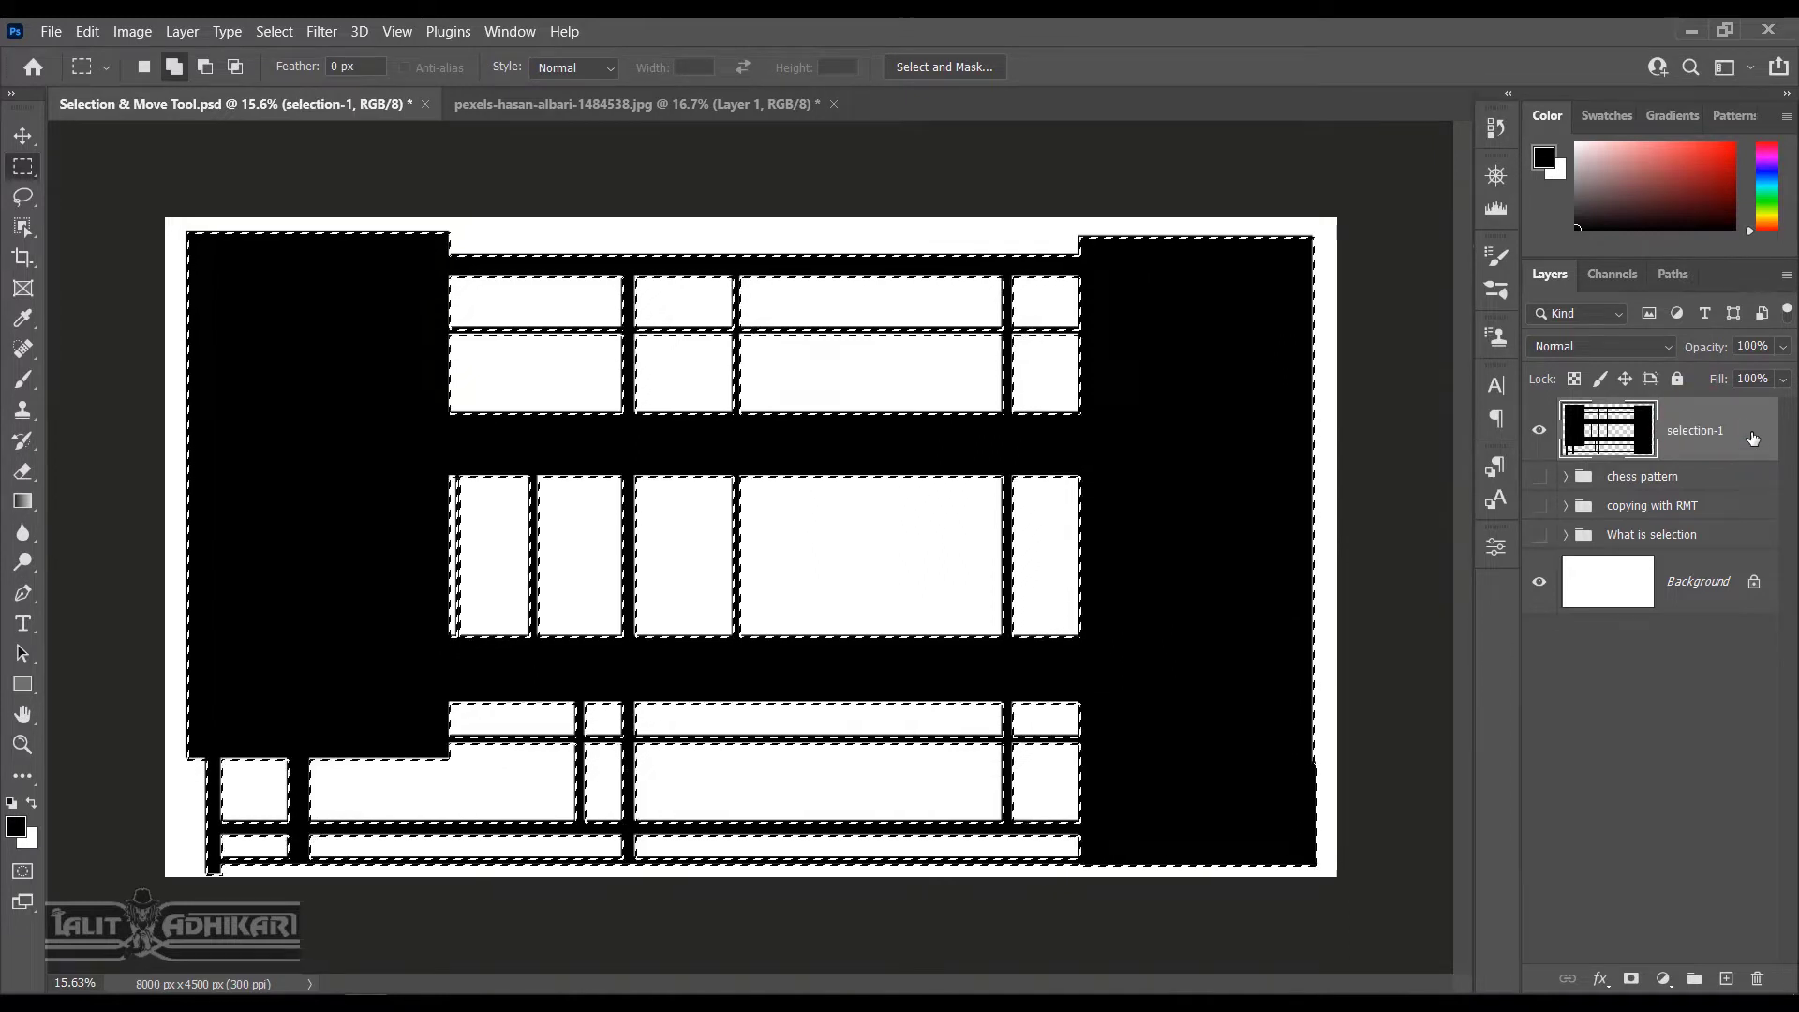
pyautogui.click(1535, 434)
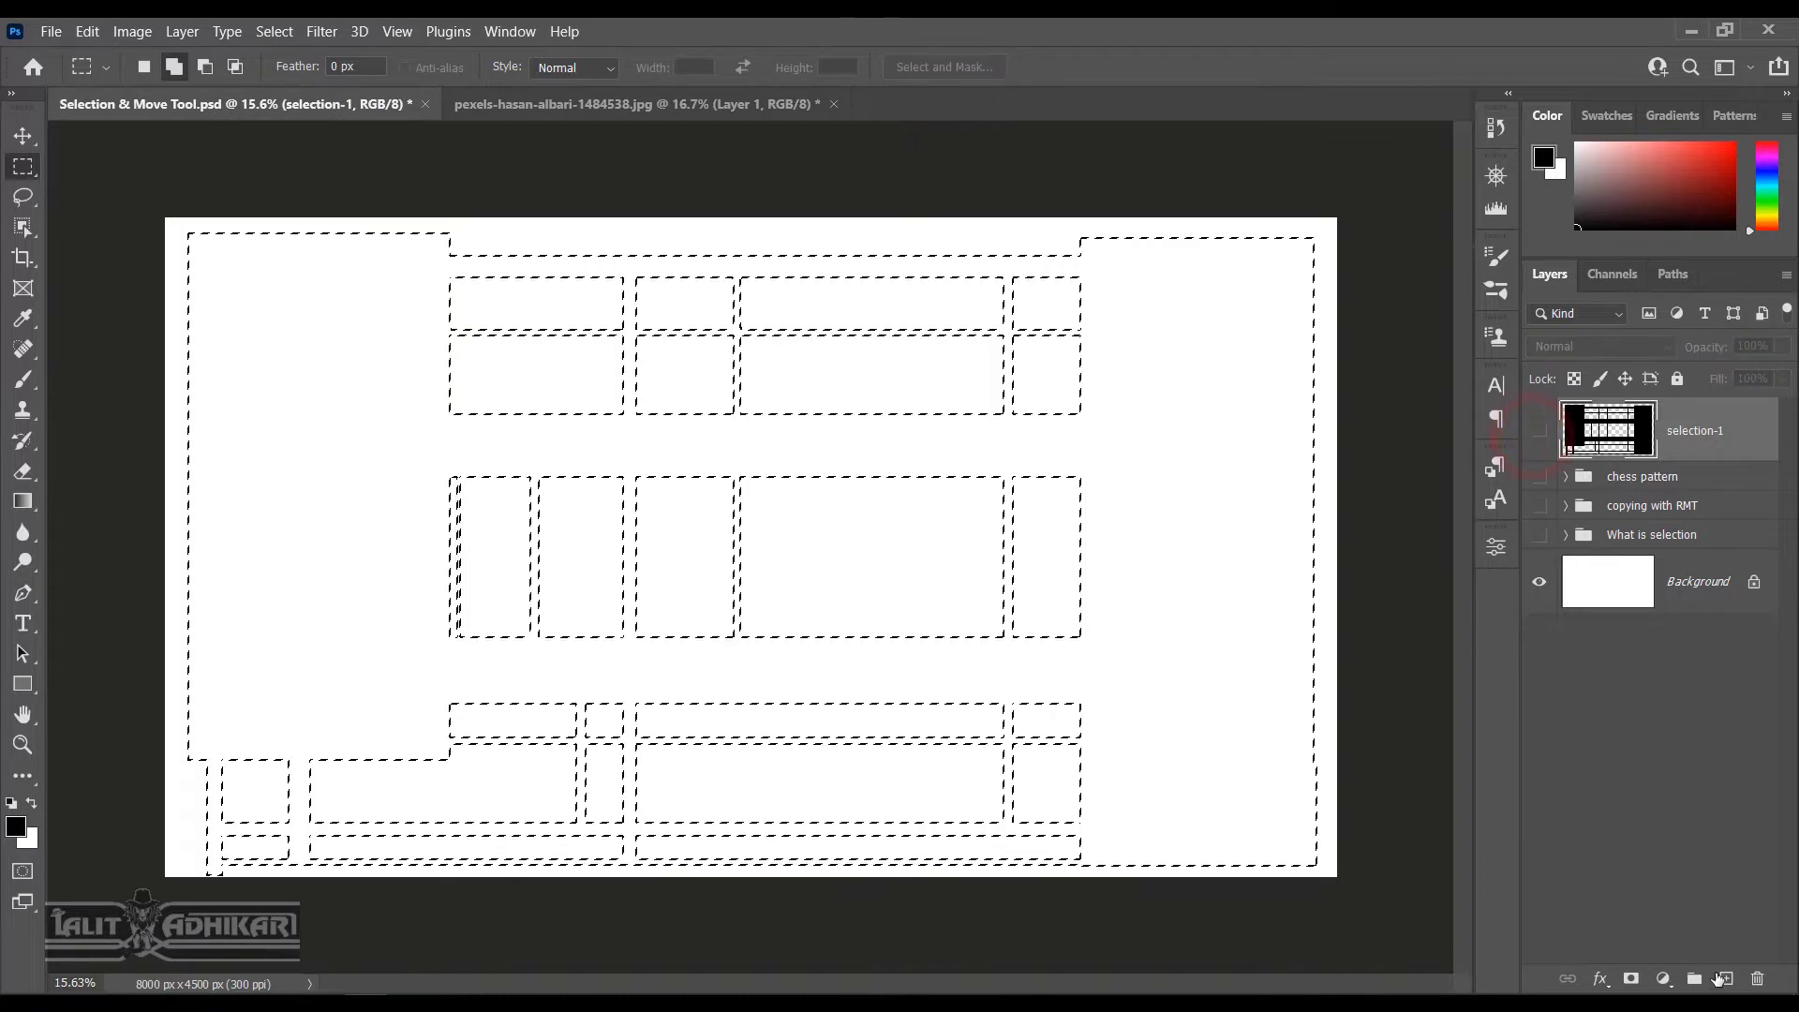
# On a new layer, subtract an inner rectangle from each tall block of the selection and fill the rest with black
pyautogui.click(1727, 978)
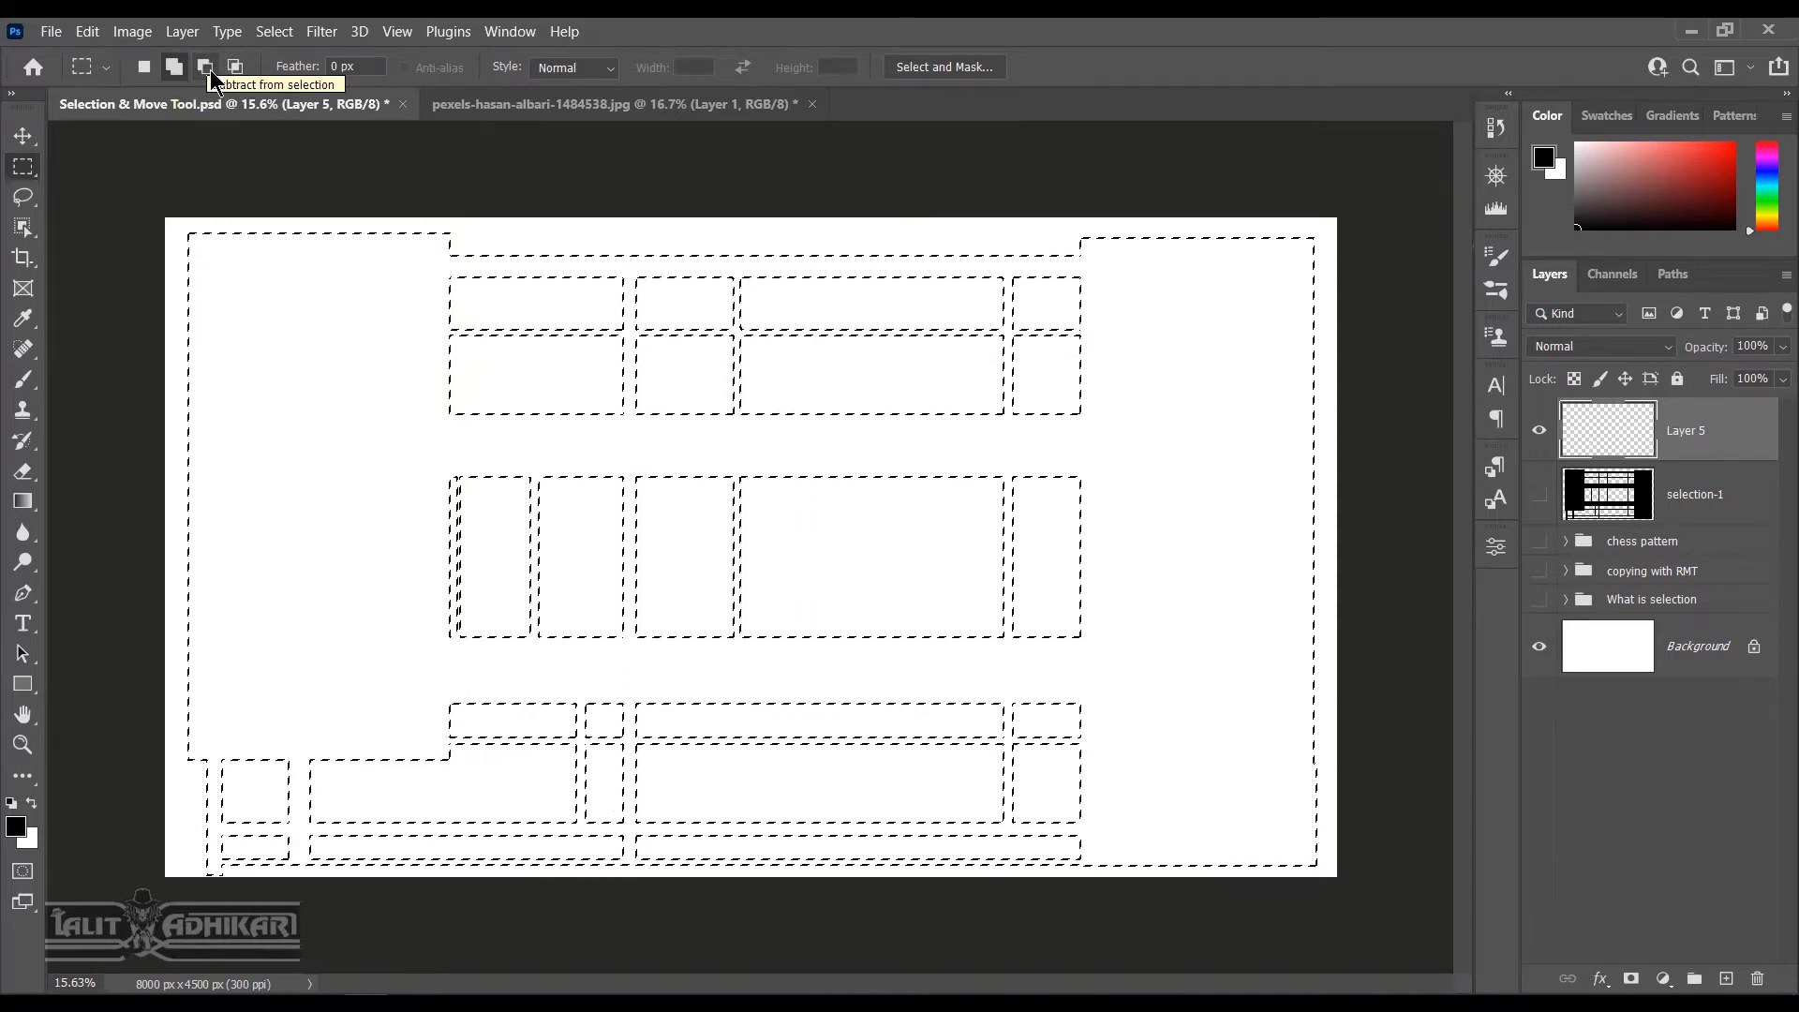
pyautogui.click(206, 67)
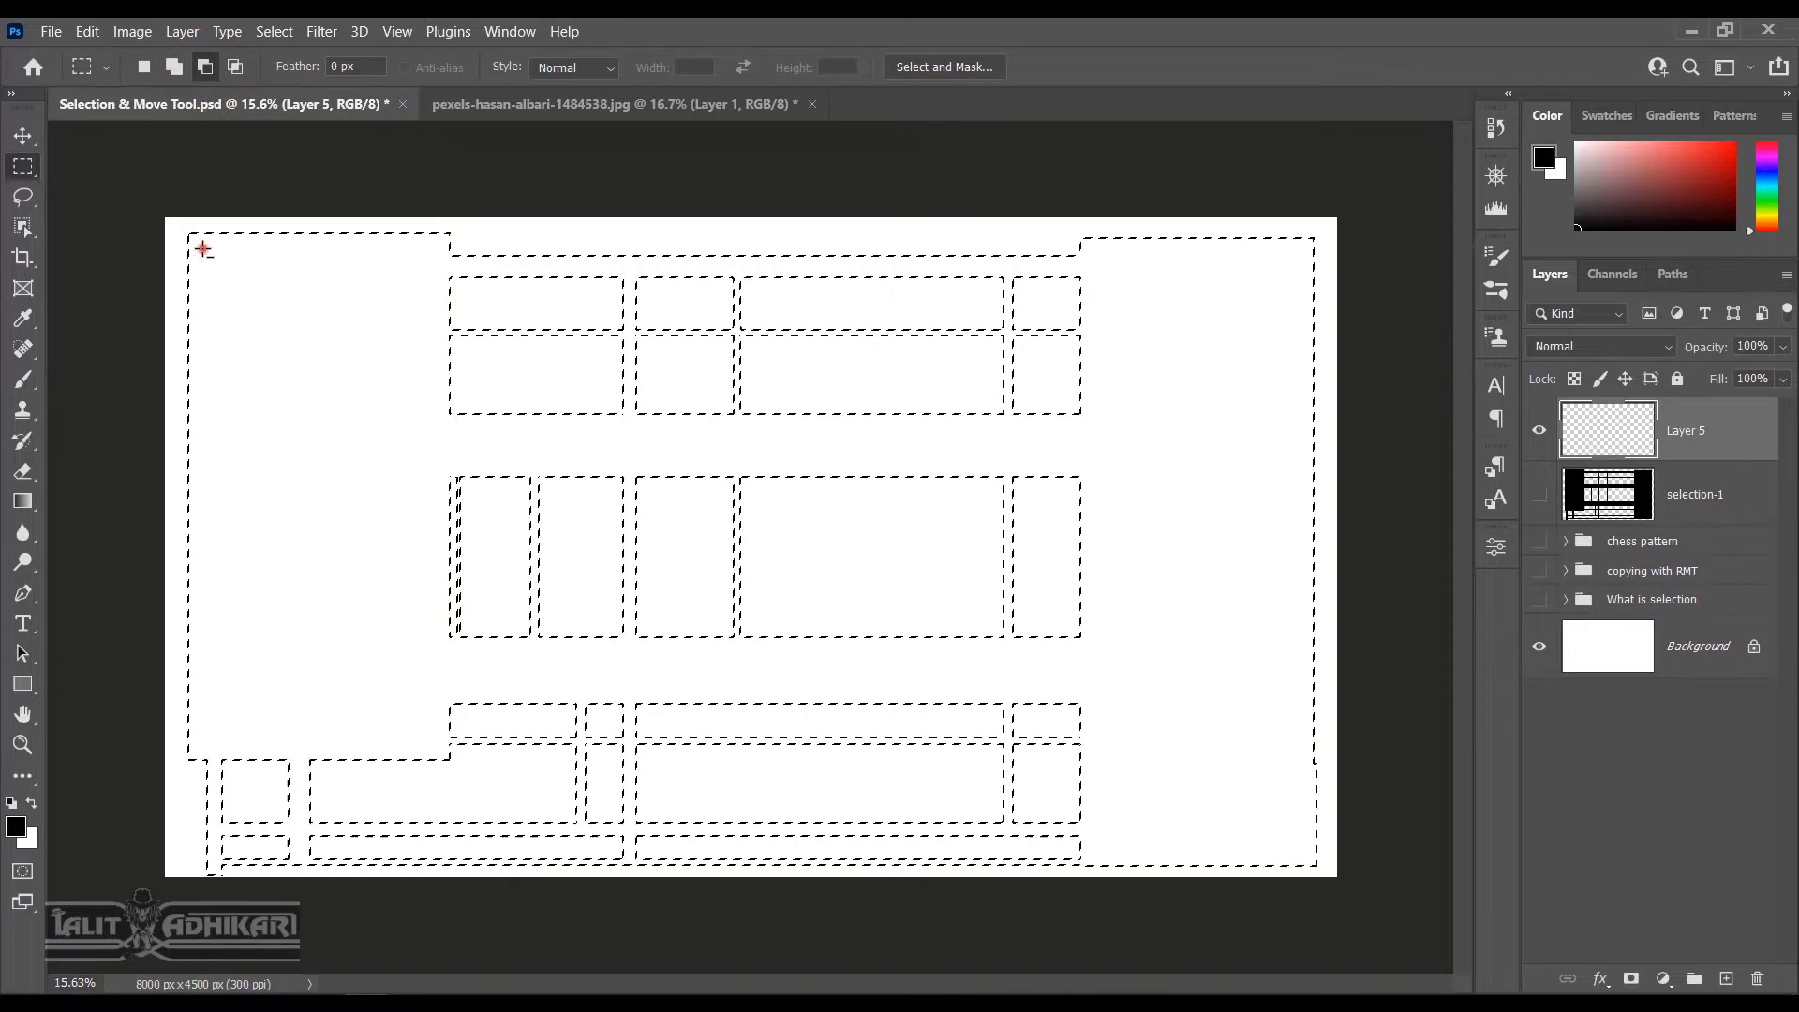
pyautogui.moveTo(409, 503); pyautogui.dragTo(420, 651)
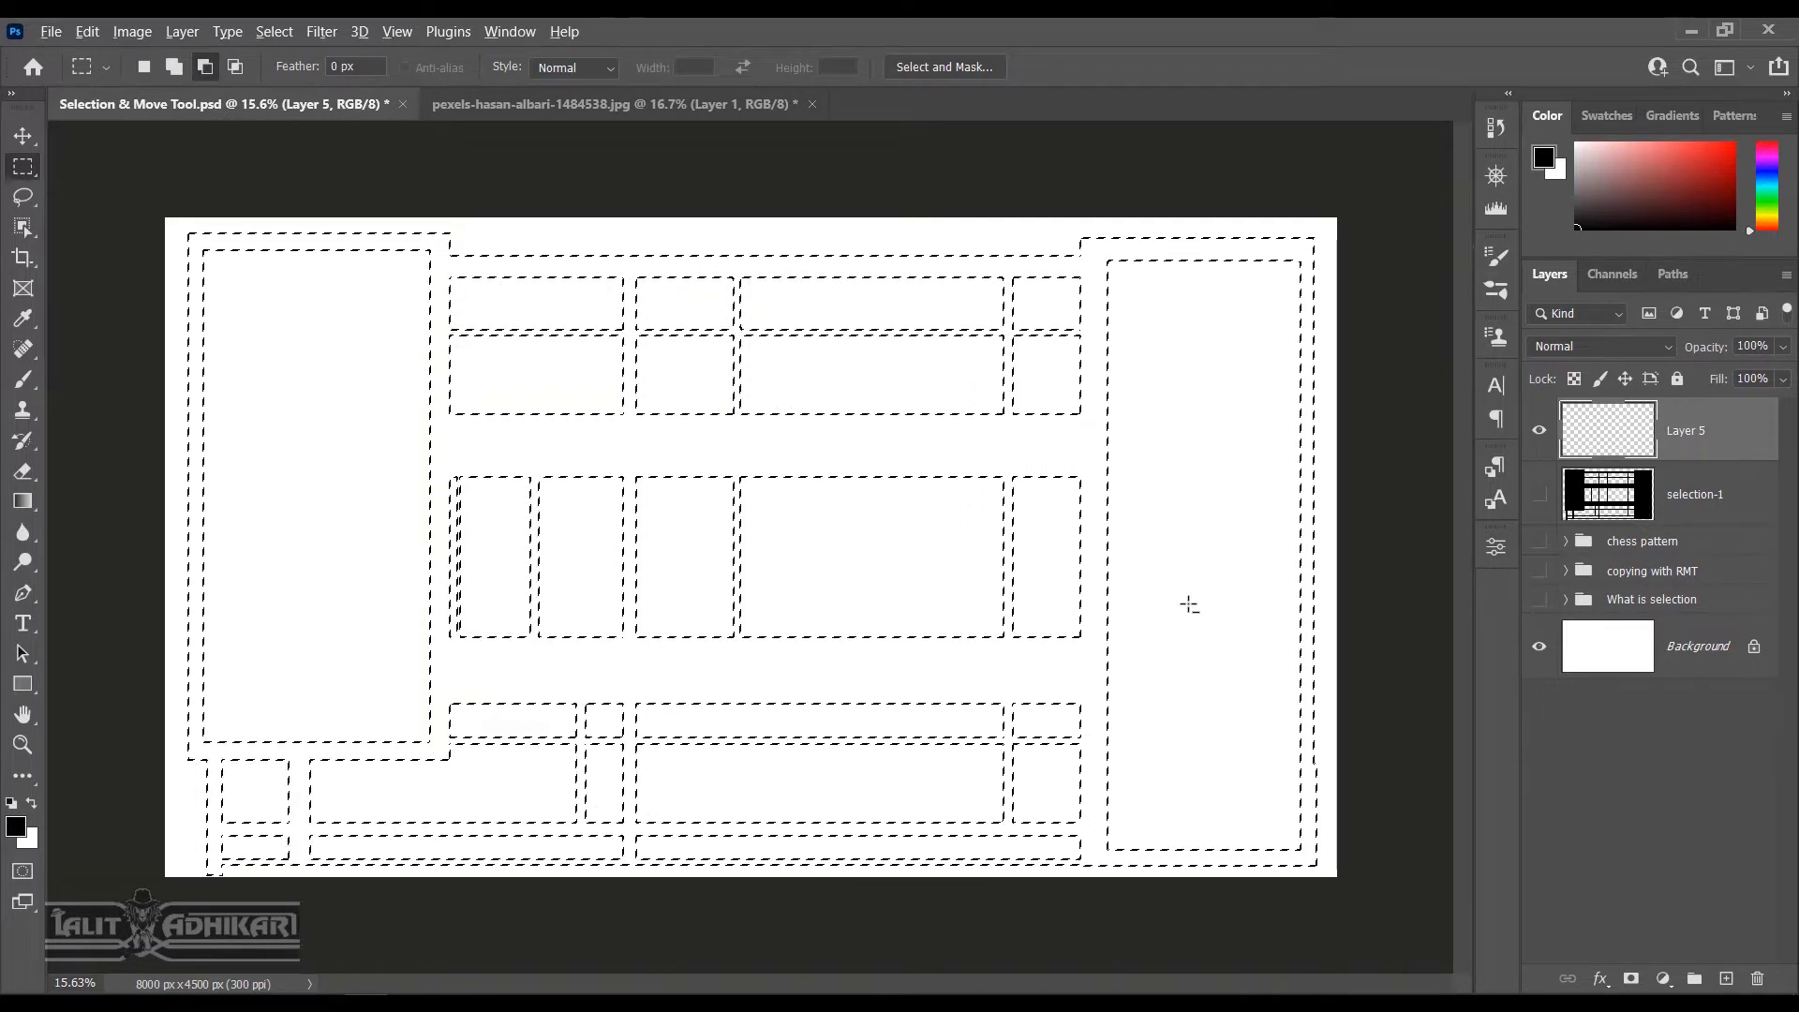
pyautogui.hotkey('alt', 'BackSpace')
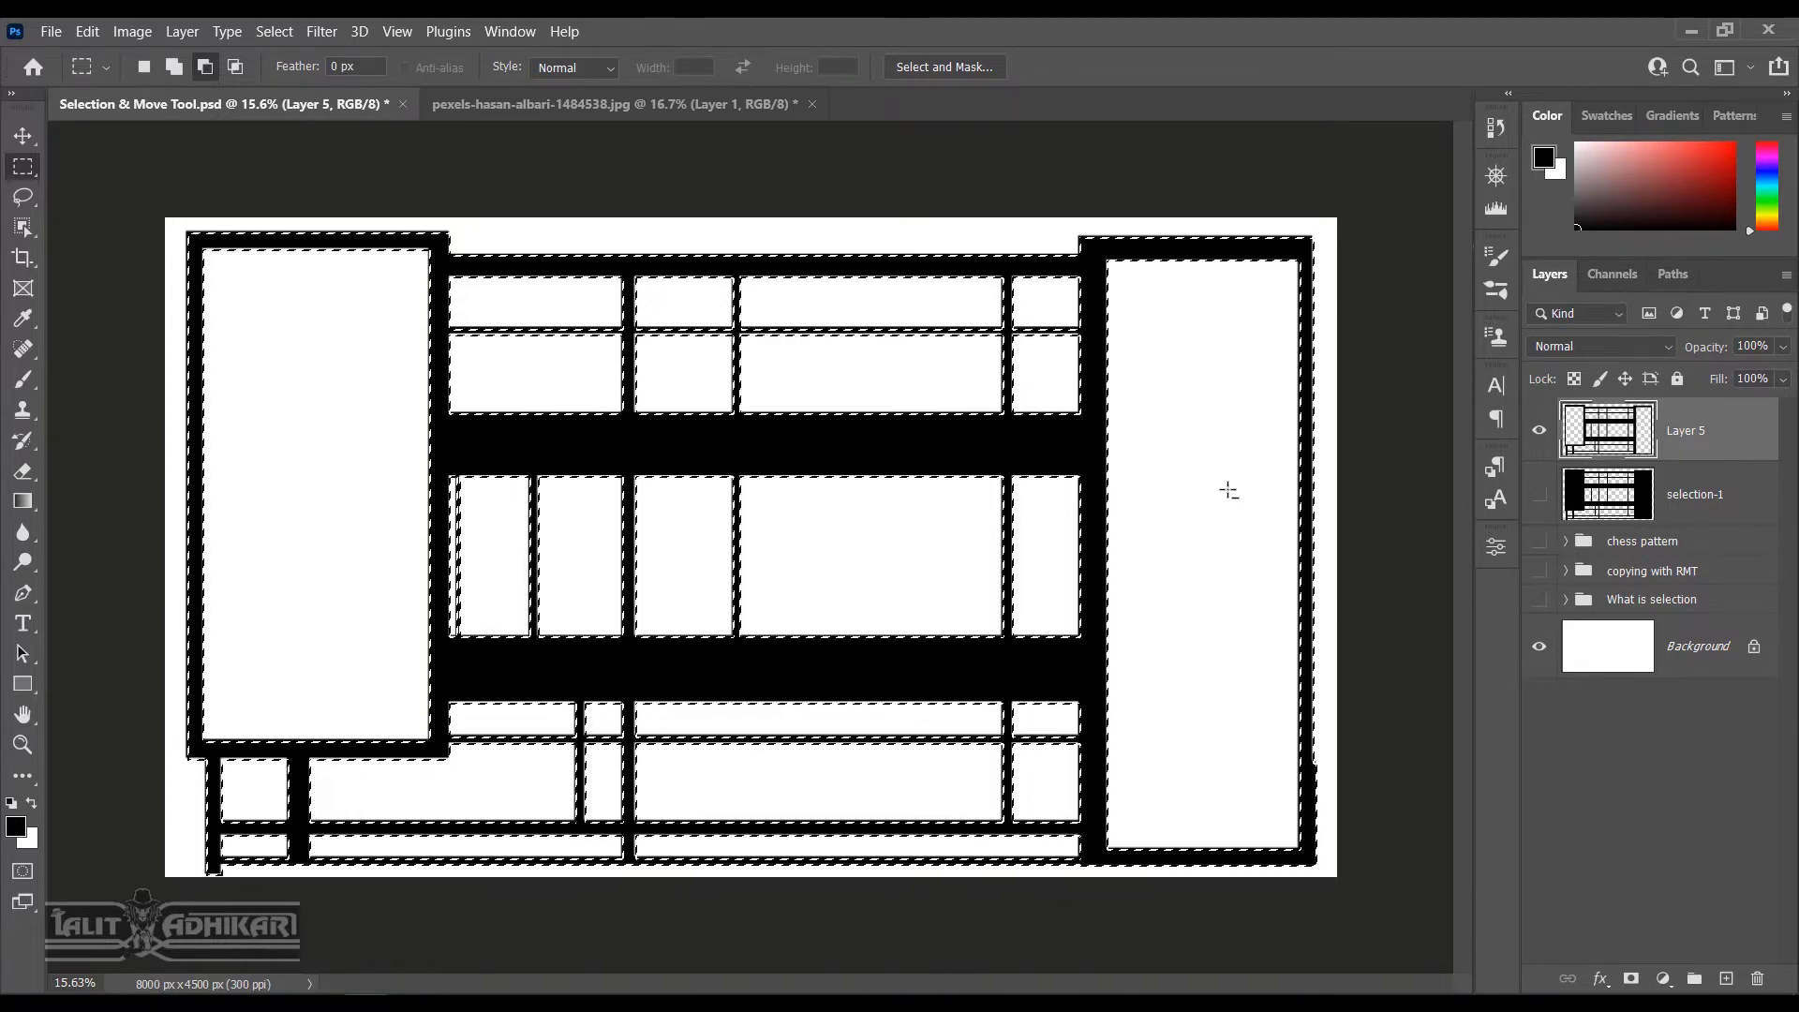
# Hide the filled frame layer and, on a new layer in Subtract from Selection mode, draw a tall rectangle near the canvas's left edge
pyautogui.click(1538, 432)
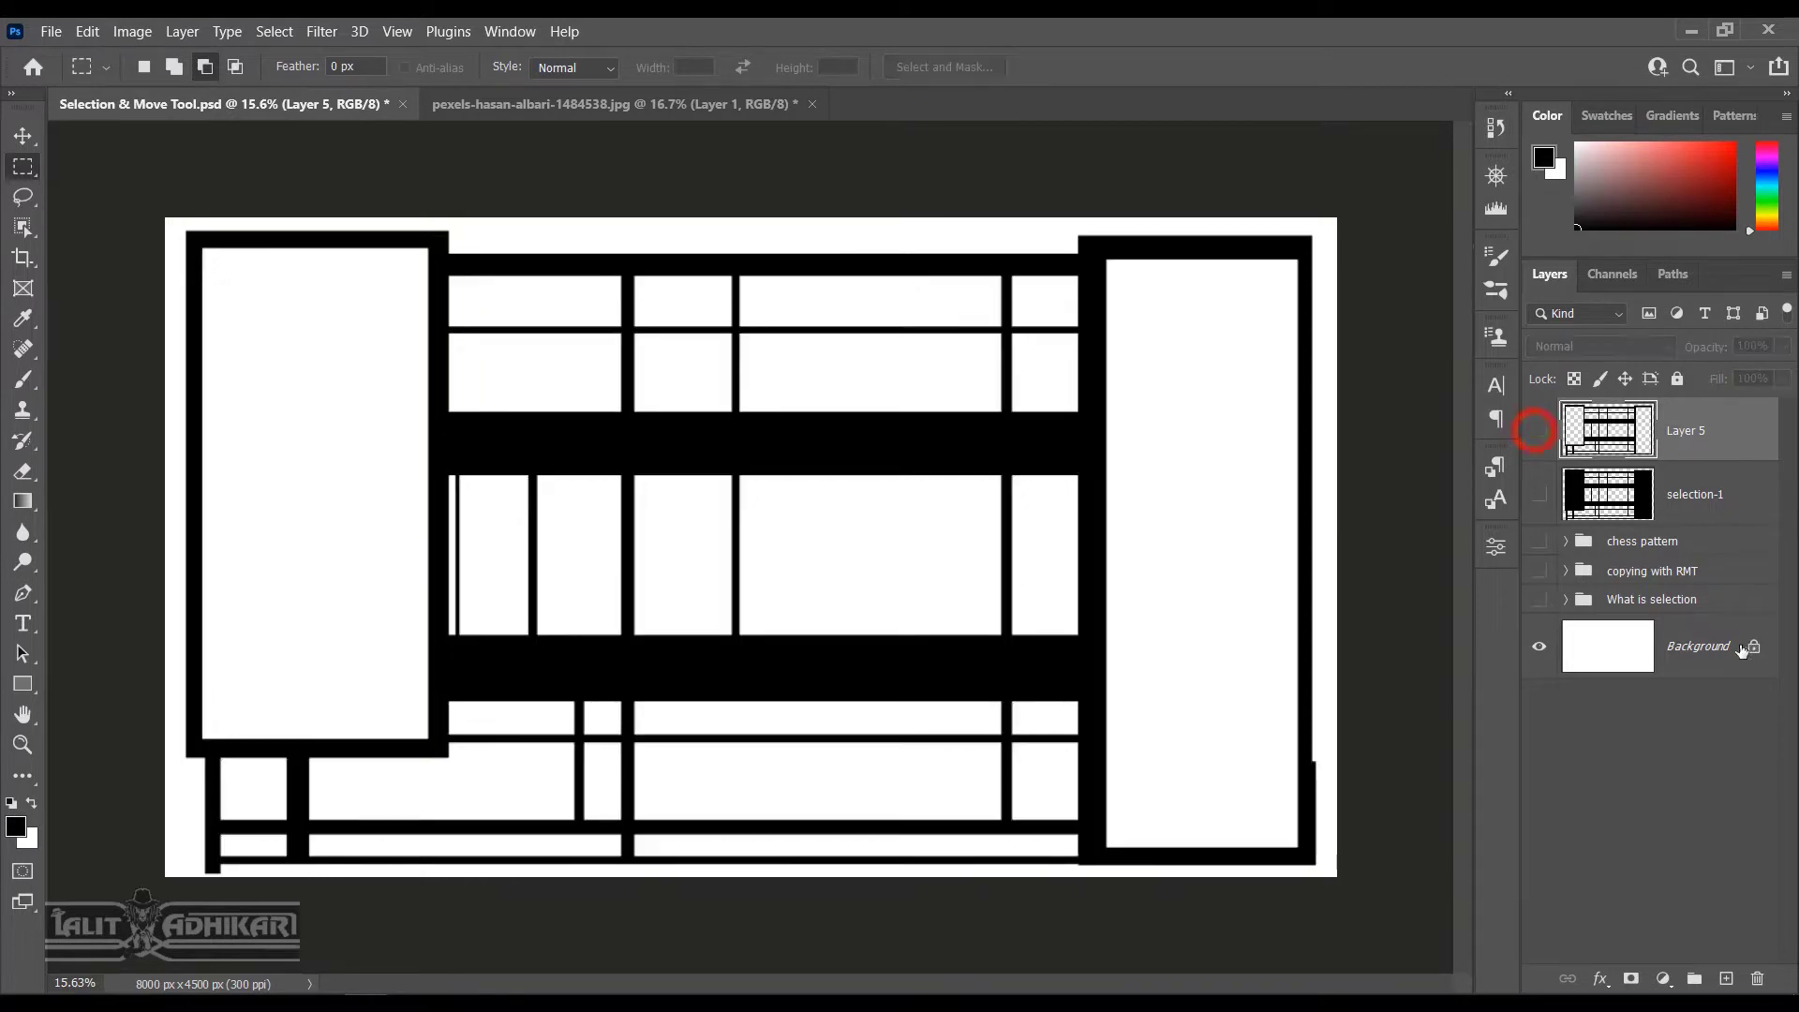
pyautogui.click(1726, 979)
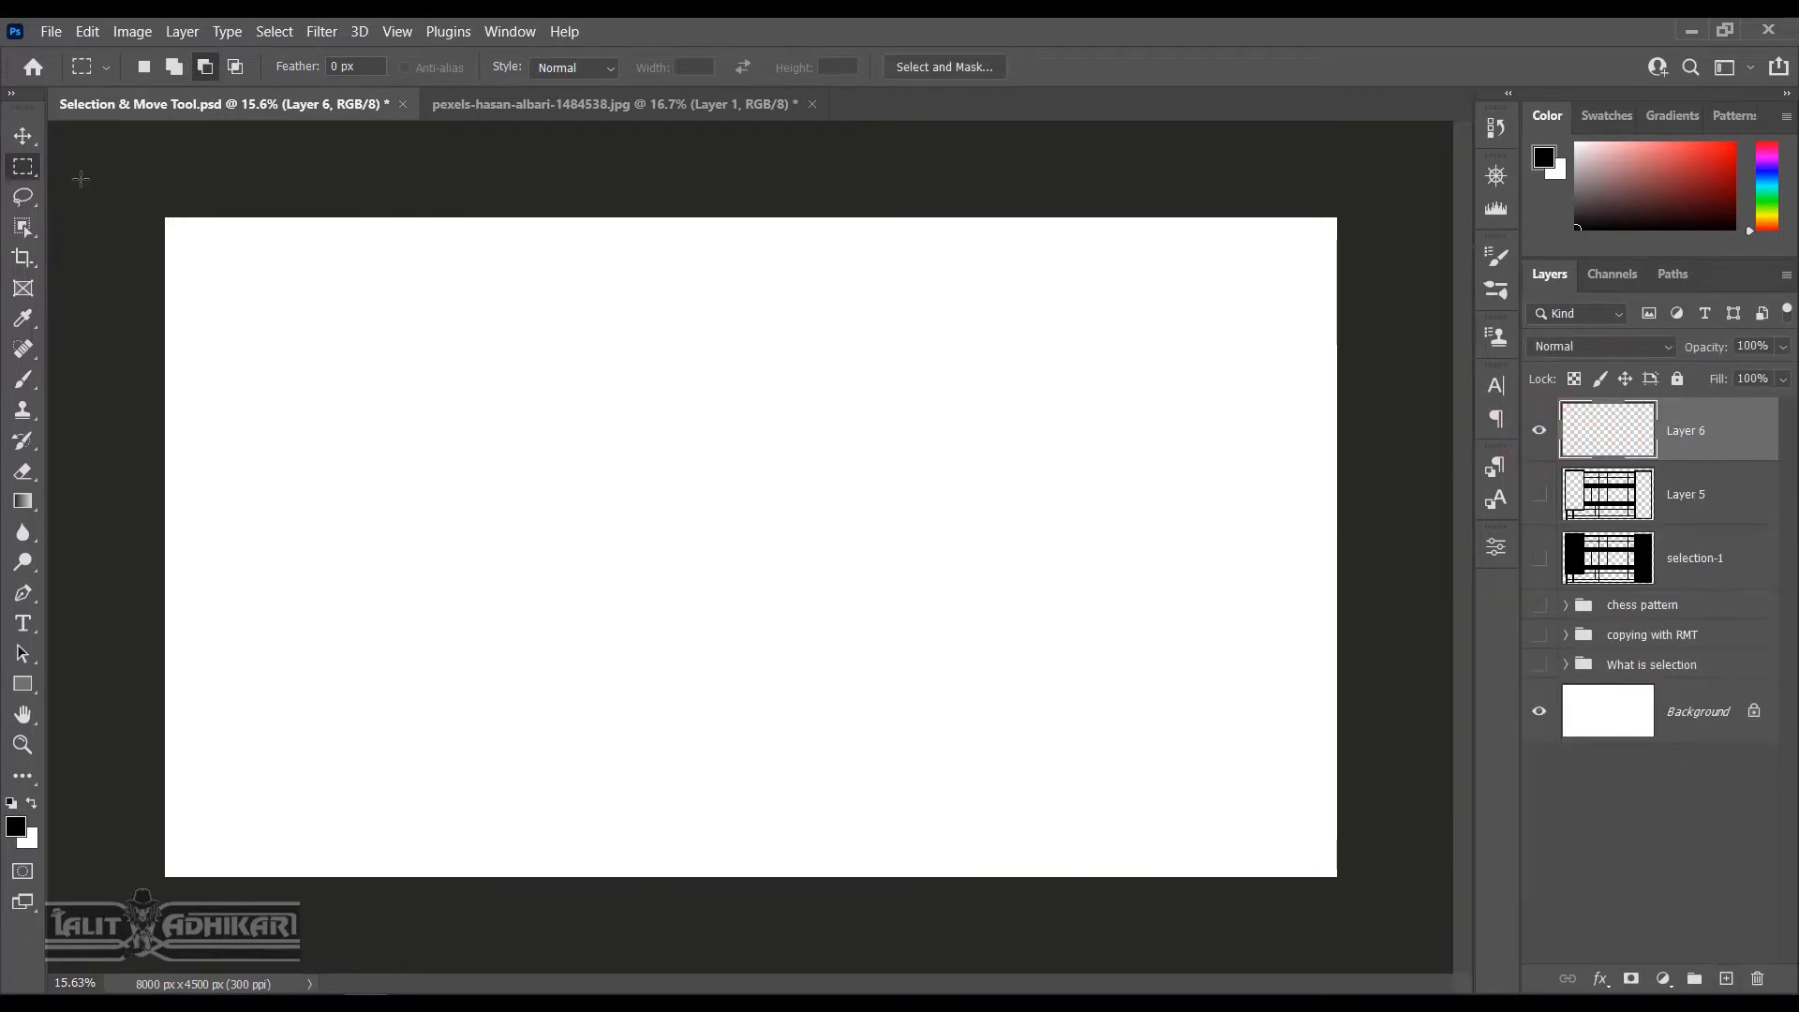
pyautogui.click(208, 69)
pyautogui.moveTo(223, 264); pyautogui.dragTo(632, 851)
# Subtract a separate rectangle about 3128 × 2398 px beside the selection and another overlapping the selection's right edge
pyautogui.moveTo(1213, 294); pyautogui.dragTo(757, 645)
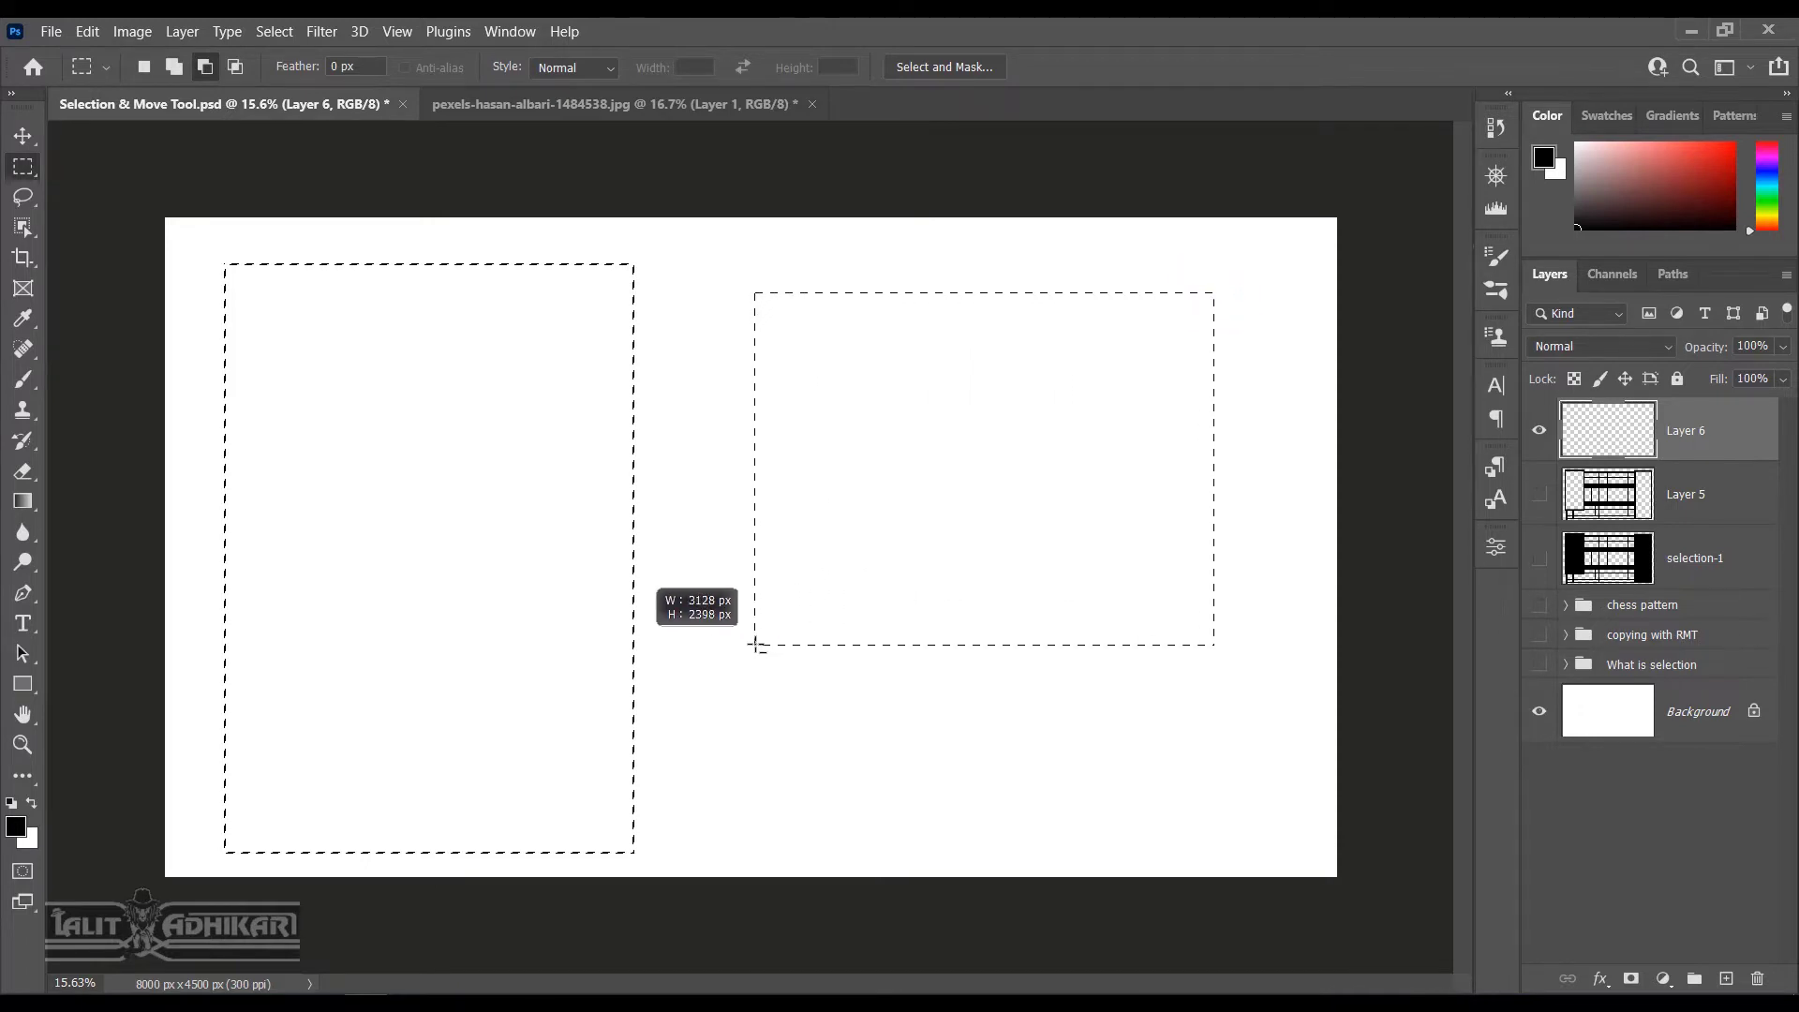
pyautogui.moveTo(757, 646); pyautogui.dragTo(756, 645)
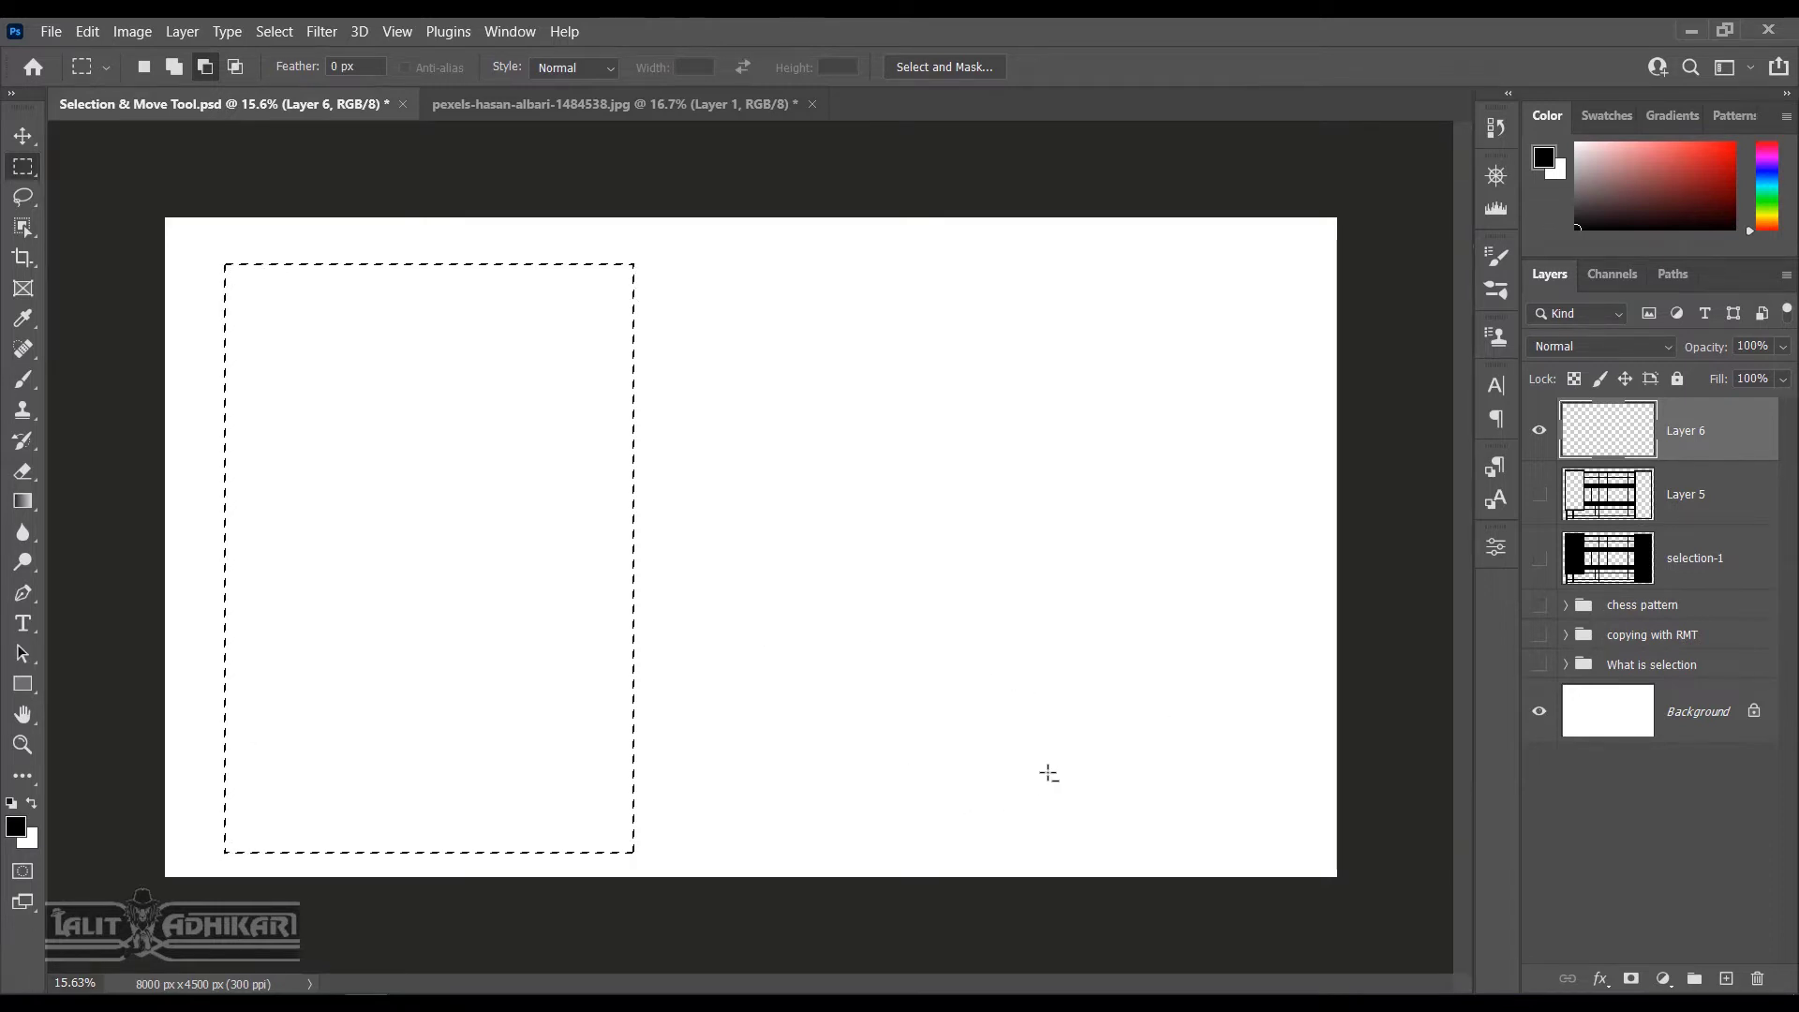
pyautogui.moveTo(1049, 771)
pyautogui.mouseDown()
pyautogui.moveTo(580, 764)
pyautogui.moveTo(562, 350)
pyautogui.moveTo(582, 290)
pyautogui.mouseUp()
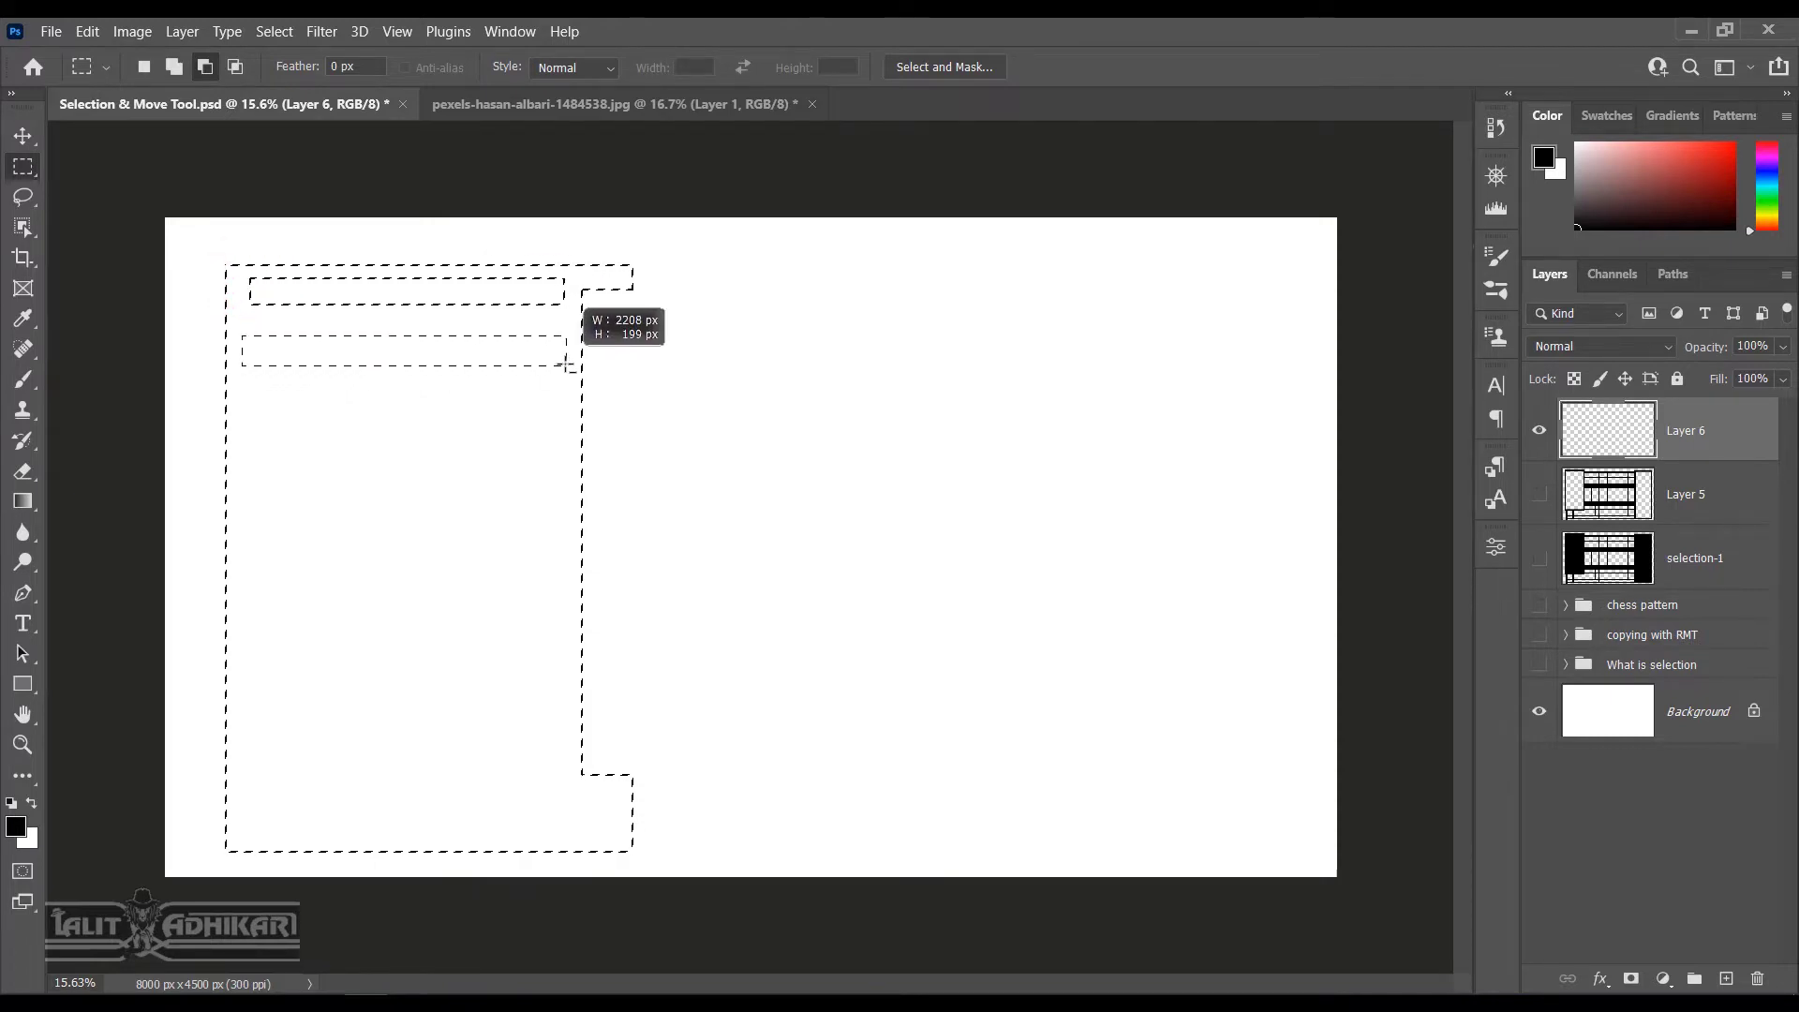
# Subtract a column of thin horizontal strips from inside the tall selection, working down to its lower edge
pyautogui.moveTo(566, 364); pyautogui.dragTo(568, 365)
pyautogui.moveTo(242, 391); pyautogui.dragTo(564, 419)
pyautogui.moveTo(239, 447); pyautogui.dragTo(554, 480)
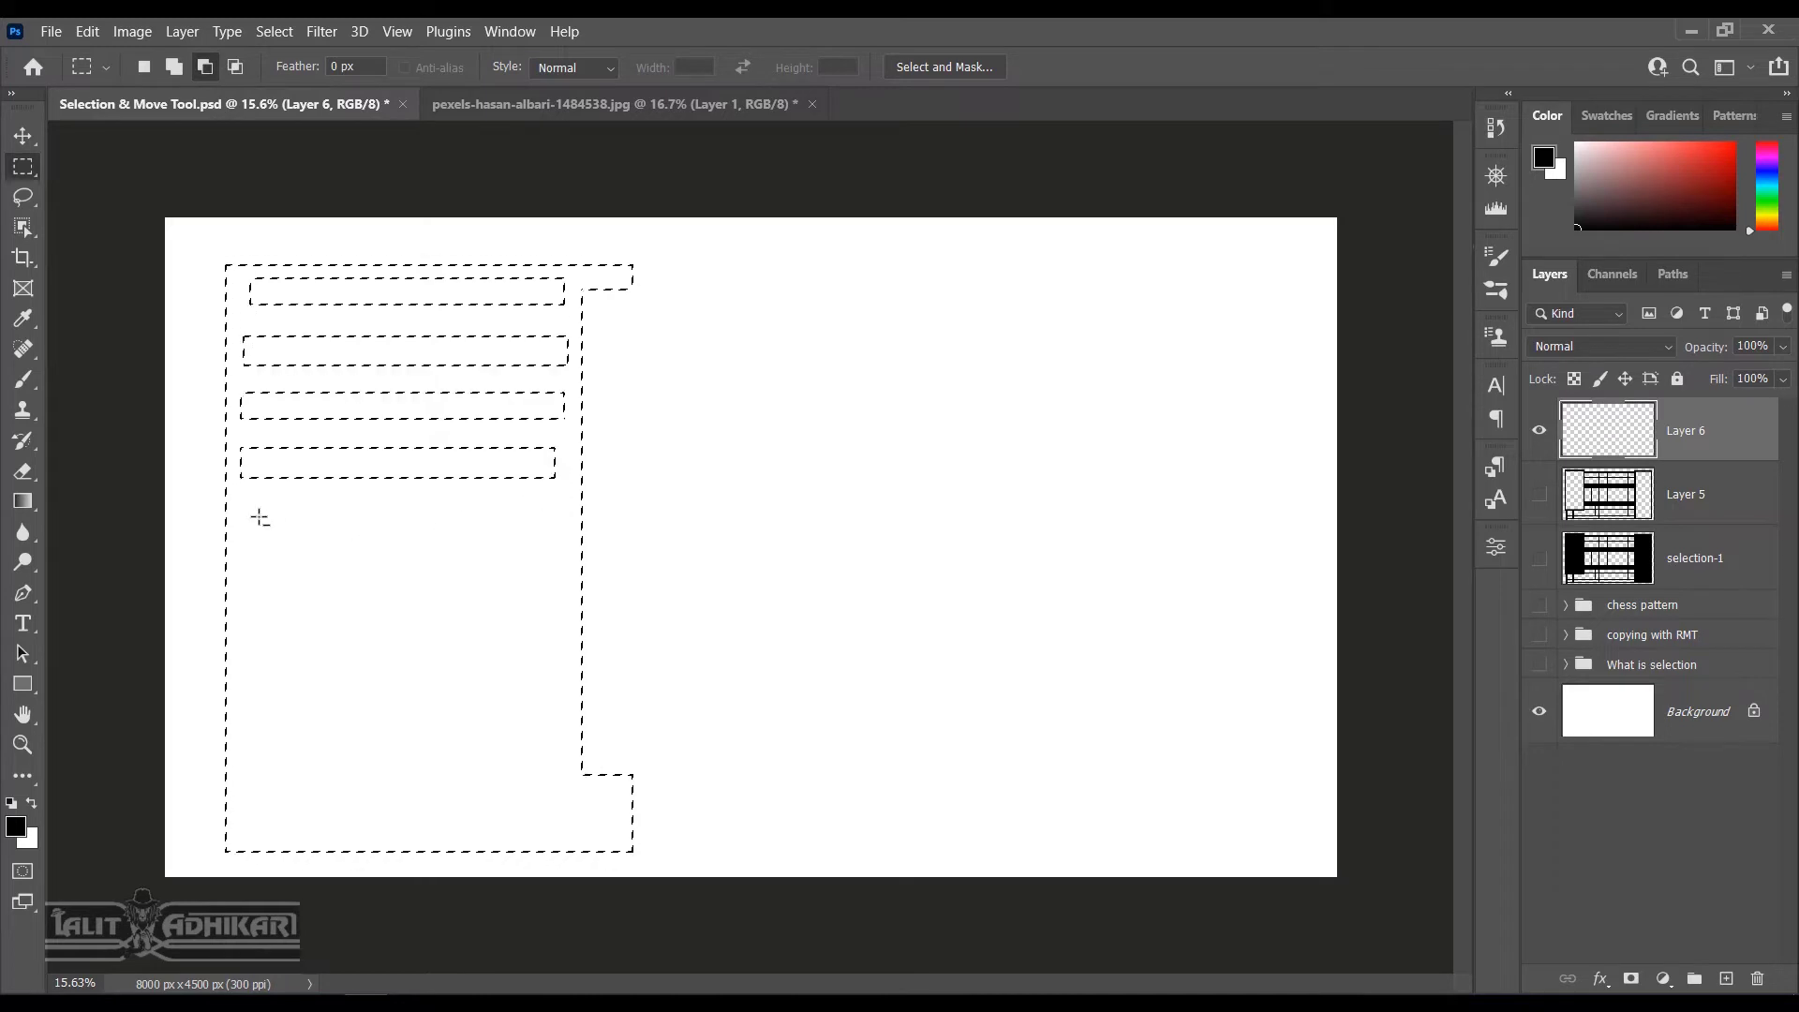
pyautogui.moveTo(497, 563); pyautogui.dragTo(560, 545)
pyautogui.moveTo(239, 650); pyautogui.dragTo(544, 692)
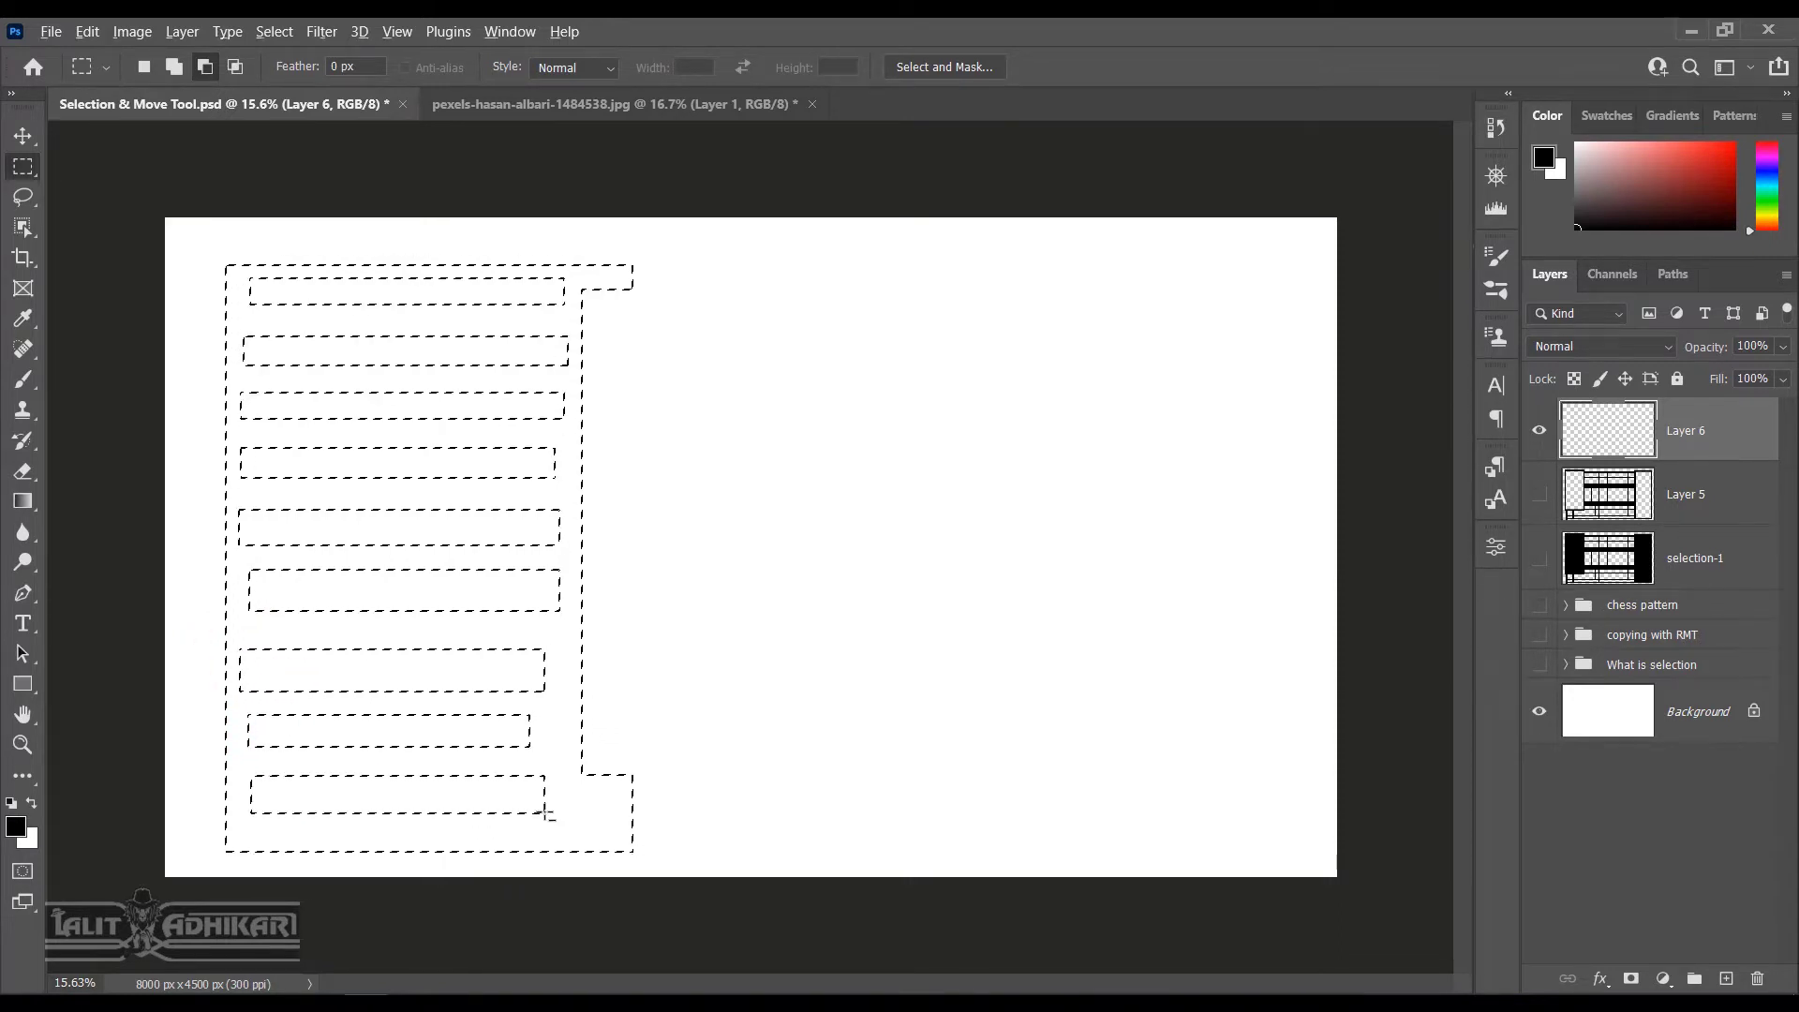
# Fill the striped selection with black and deselect it, then hide its layer beneath a new blank layer
pyautogui.hotkey('alt', 'BackSpace')
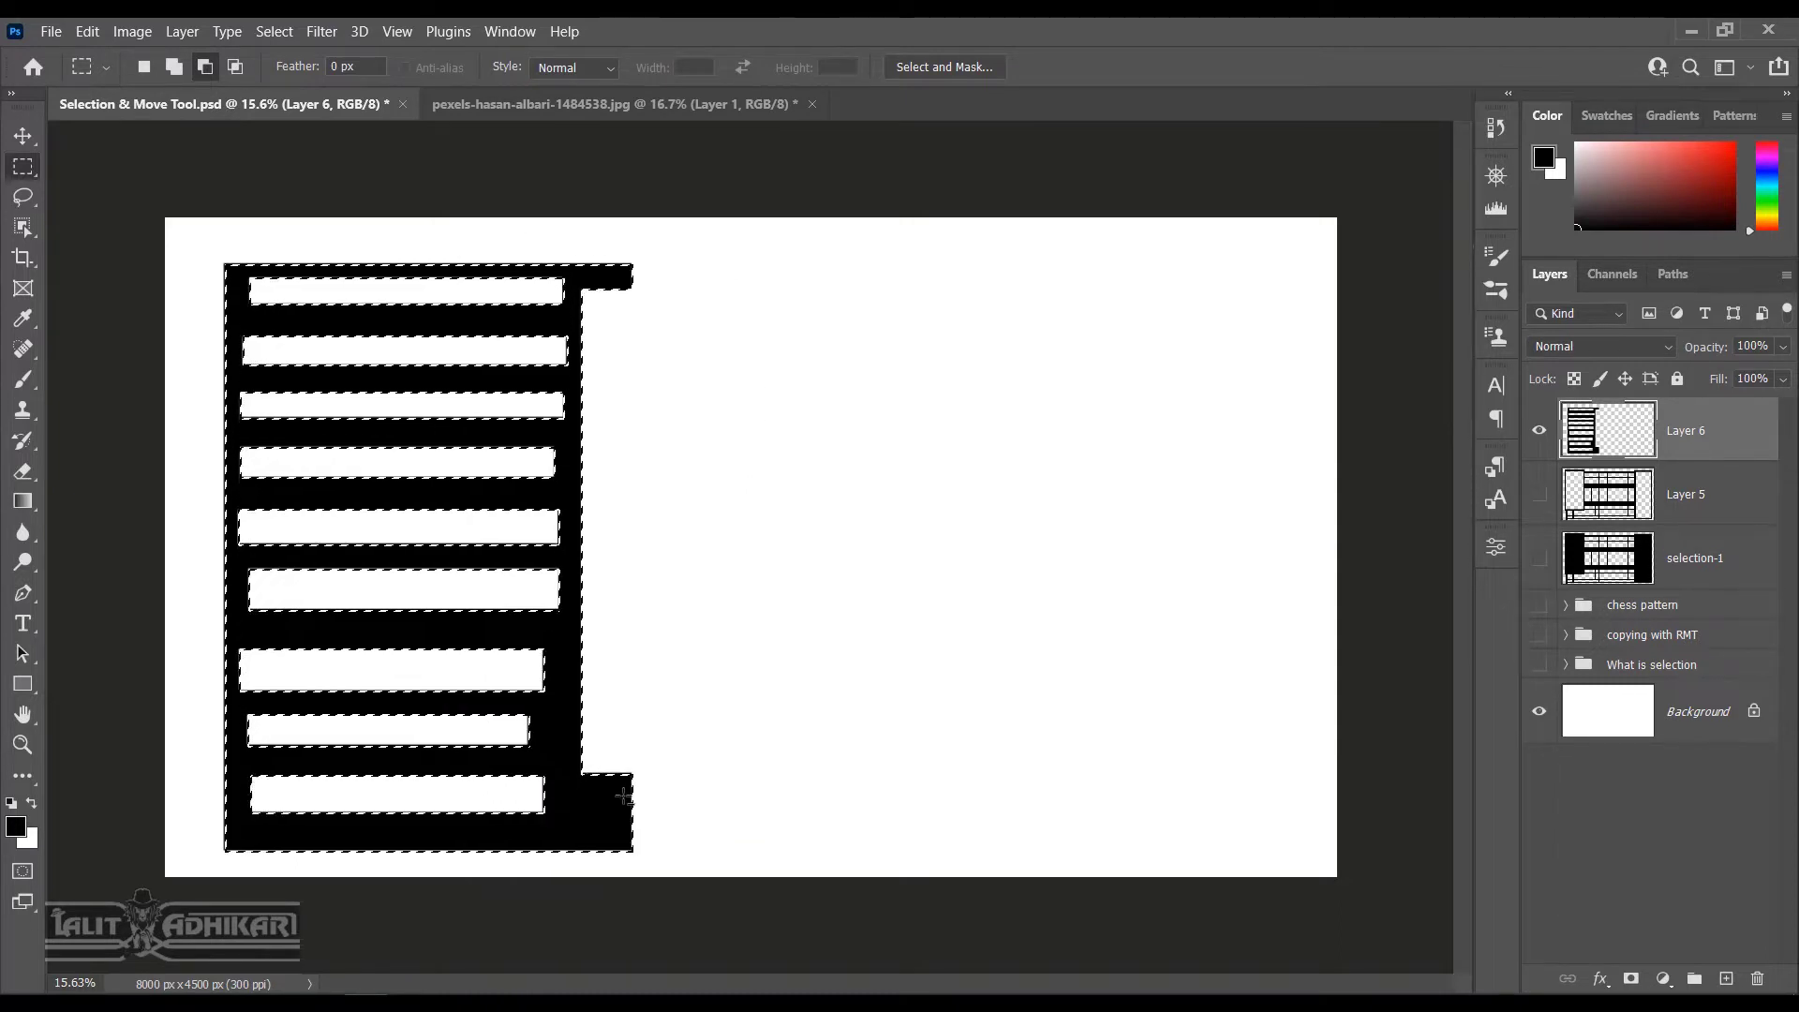
pyautogui.hotkey('ctrl', 'd')
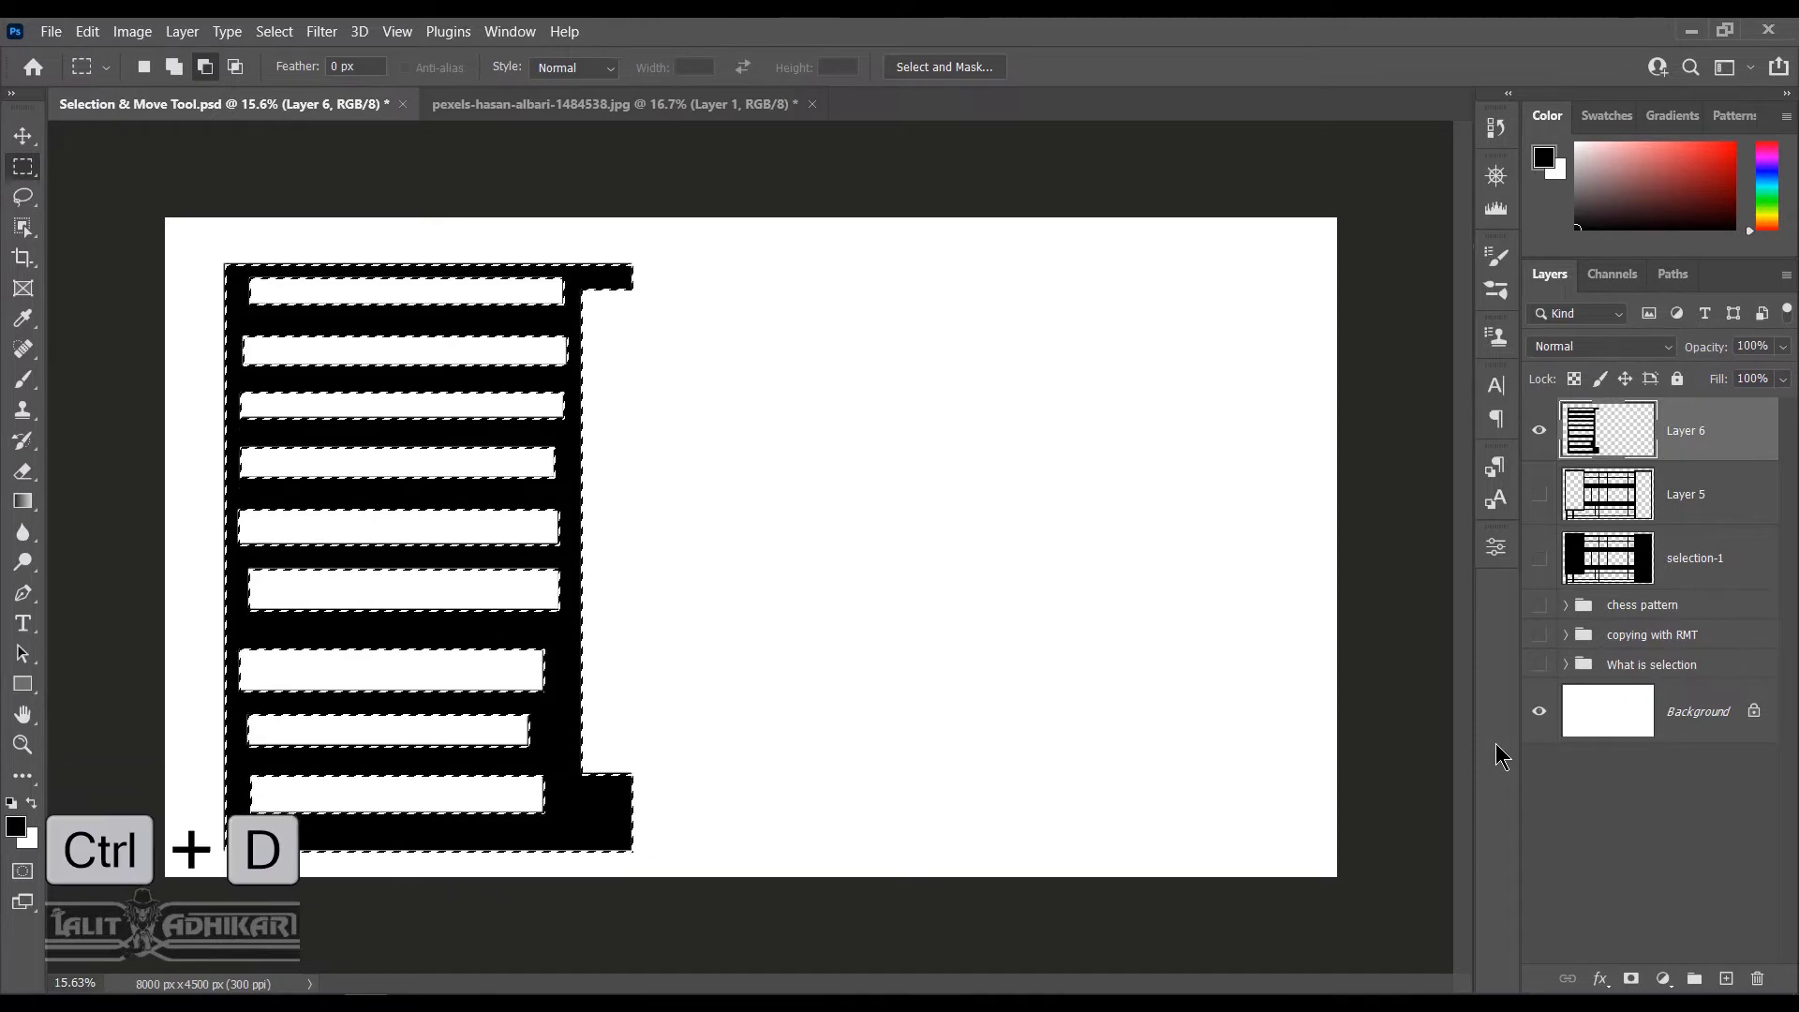
pyautogui.click(1726, 978)
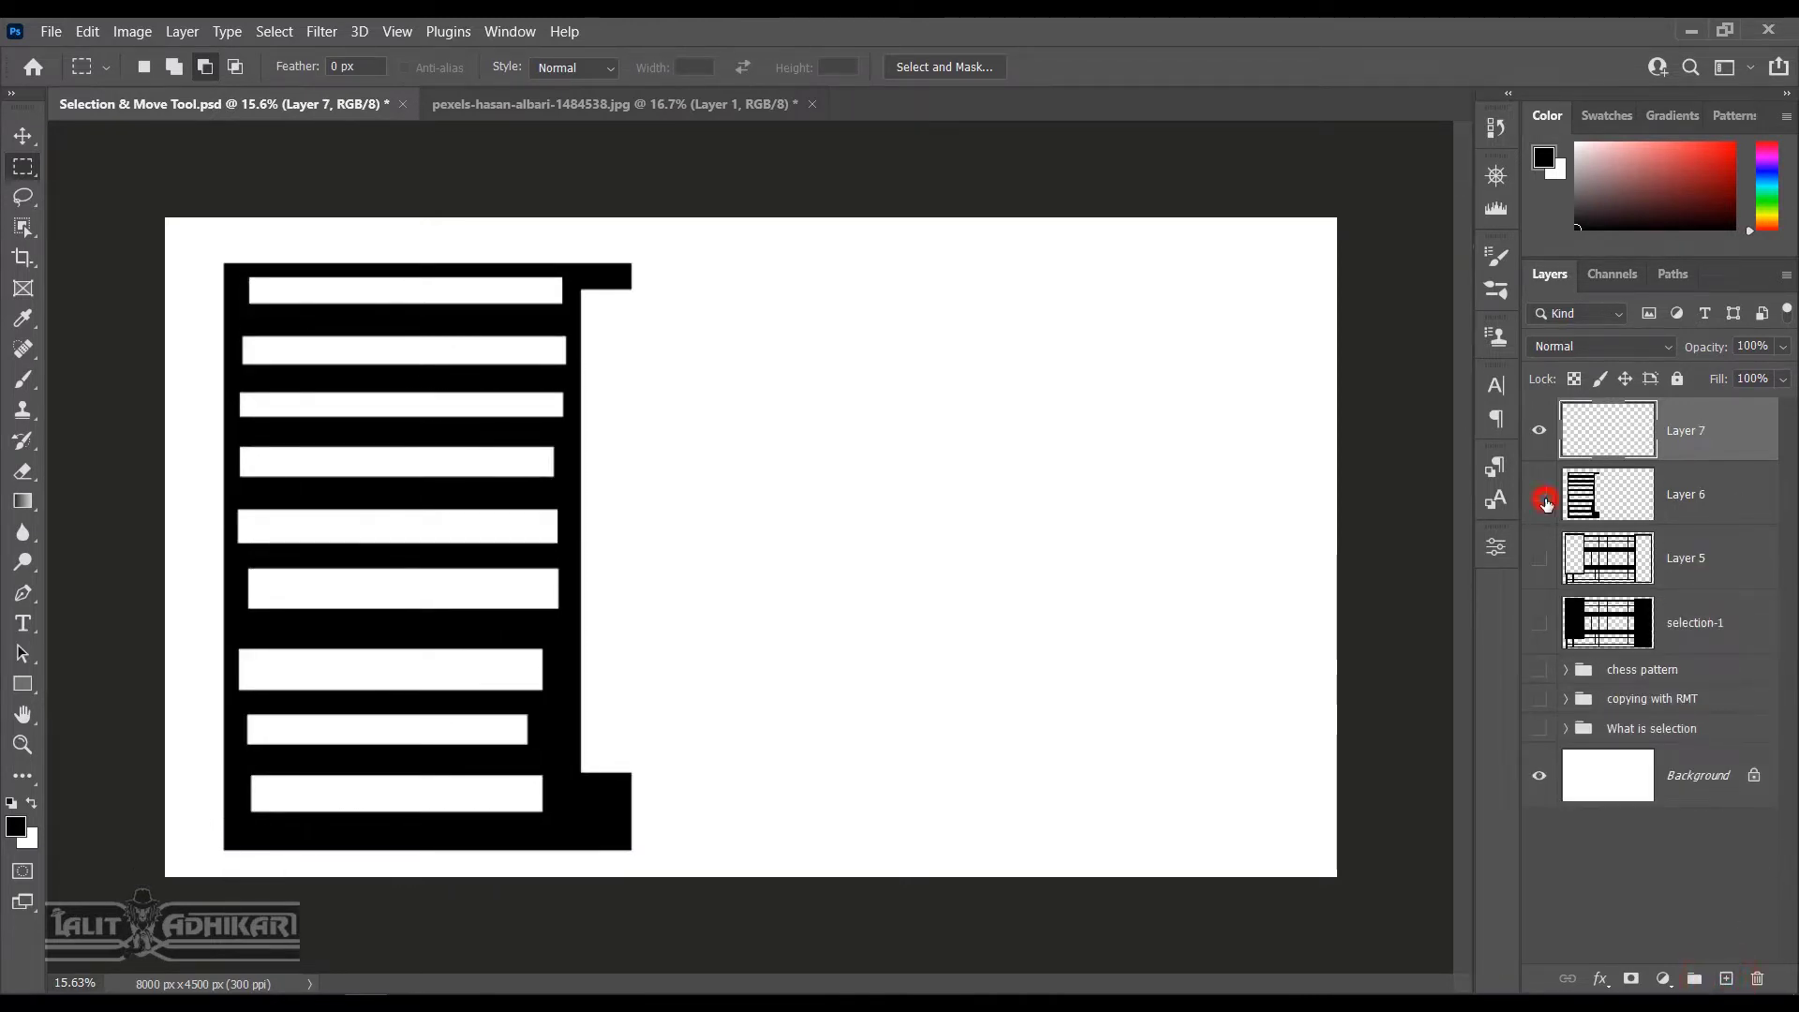
pyautogui.click(1541, 497)
# Rename Layer 5 to sub-1 and Layer 6 to subFS-2
pyautogui.doubleClick(1687, 560)
pyautogui.write('sub')
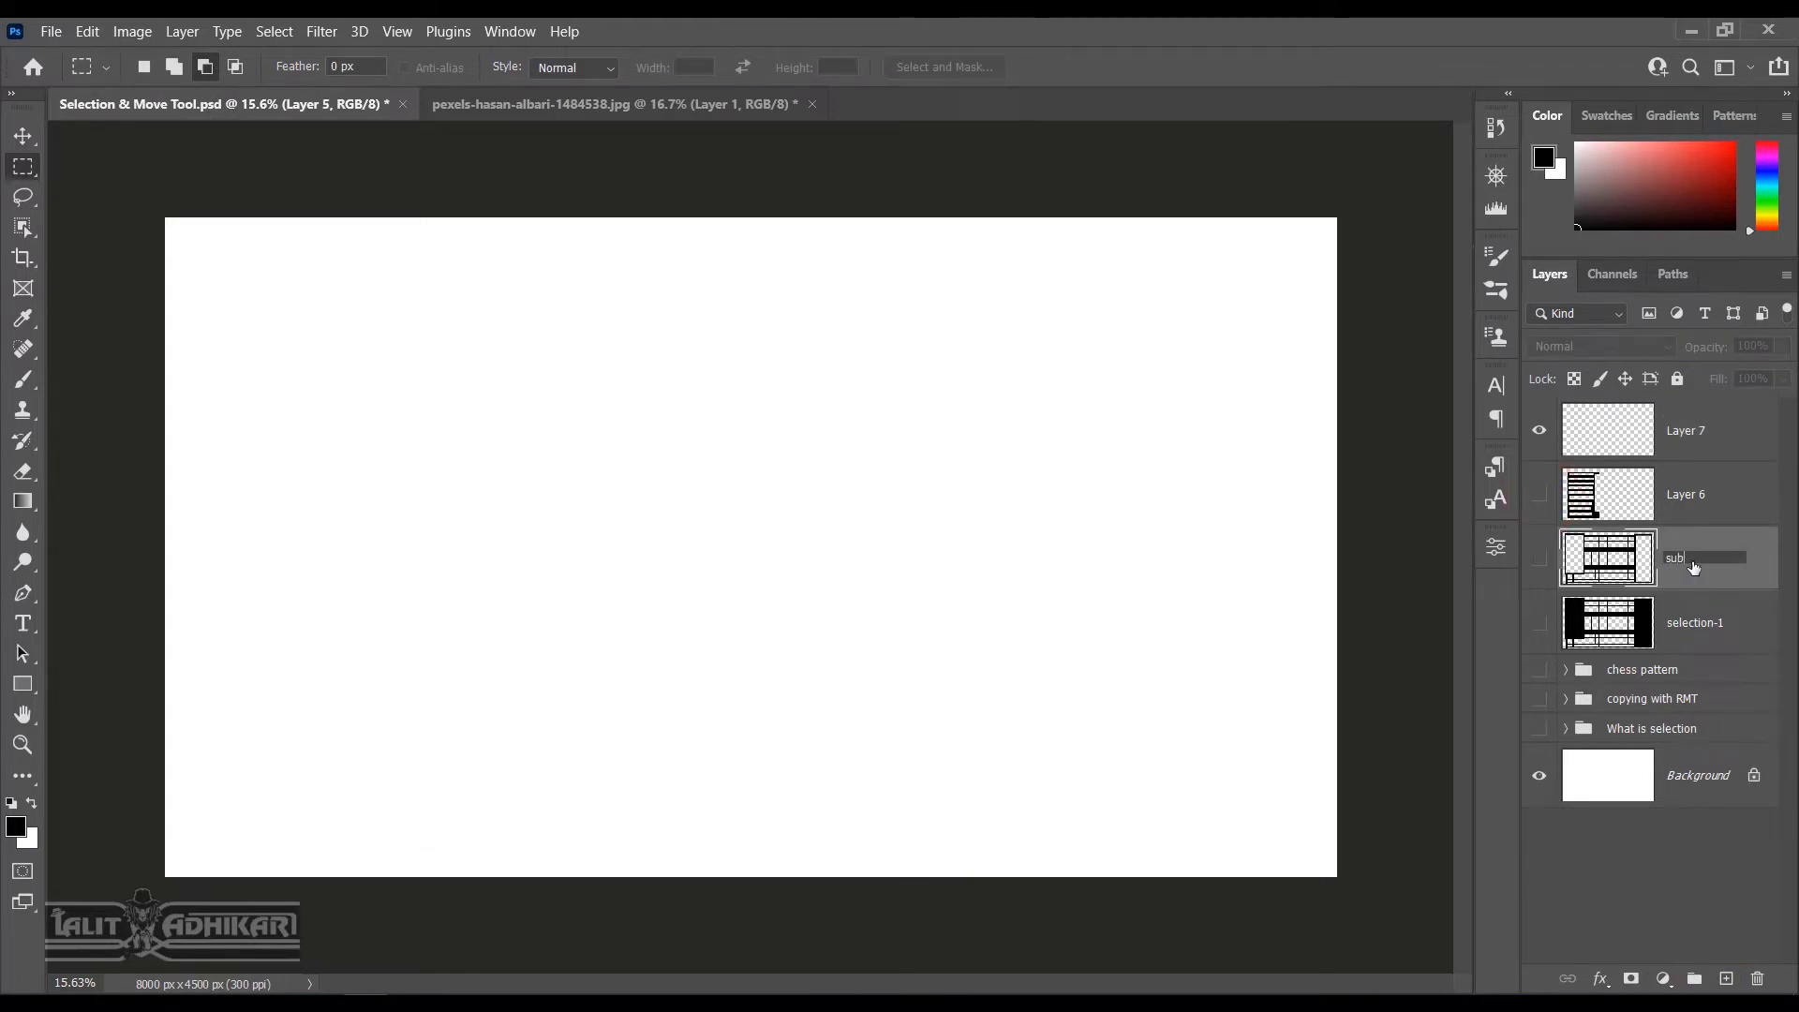
pyautogui.write('-1')
pyautogui.press('Return')
pyautogui.doubleClick(1720, 494)
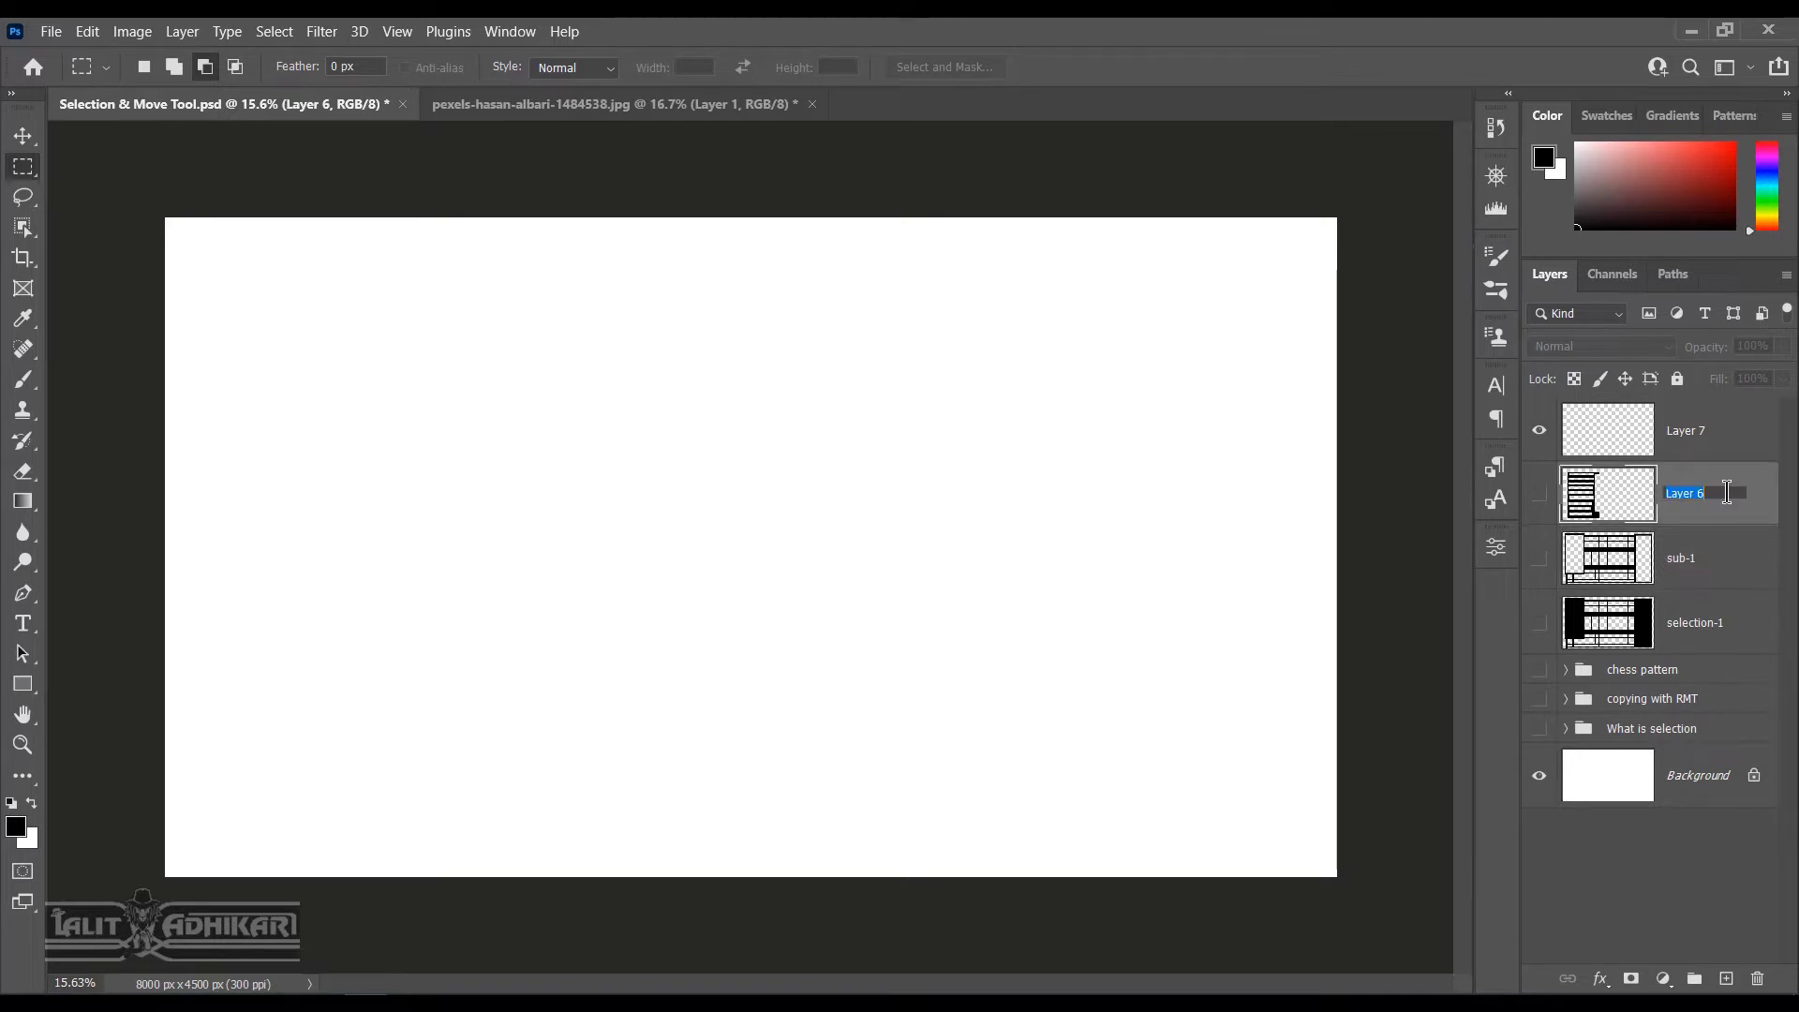
pyautogui.write('subFS-2')
pyautogui.press('Return')
# On Layer 7, intersect a tall rectangular selection with two overlapping rectangles, then return to New Selection mode and deselect
pyautogui.click(1728, 431)
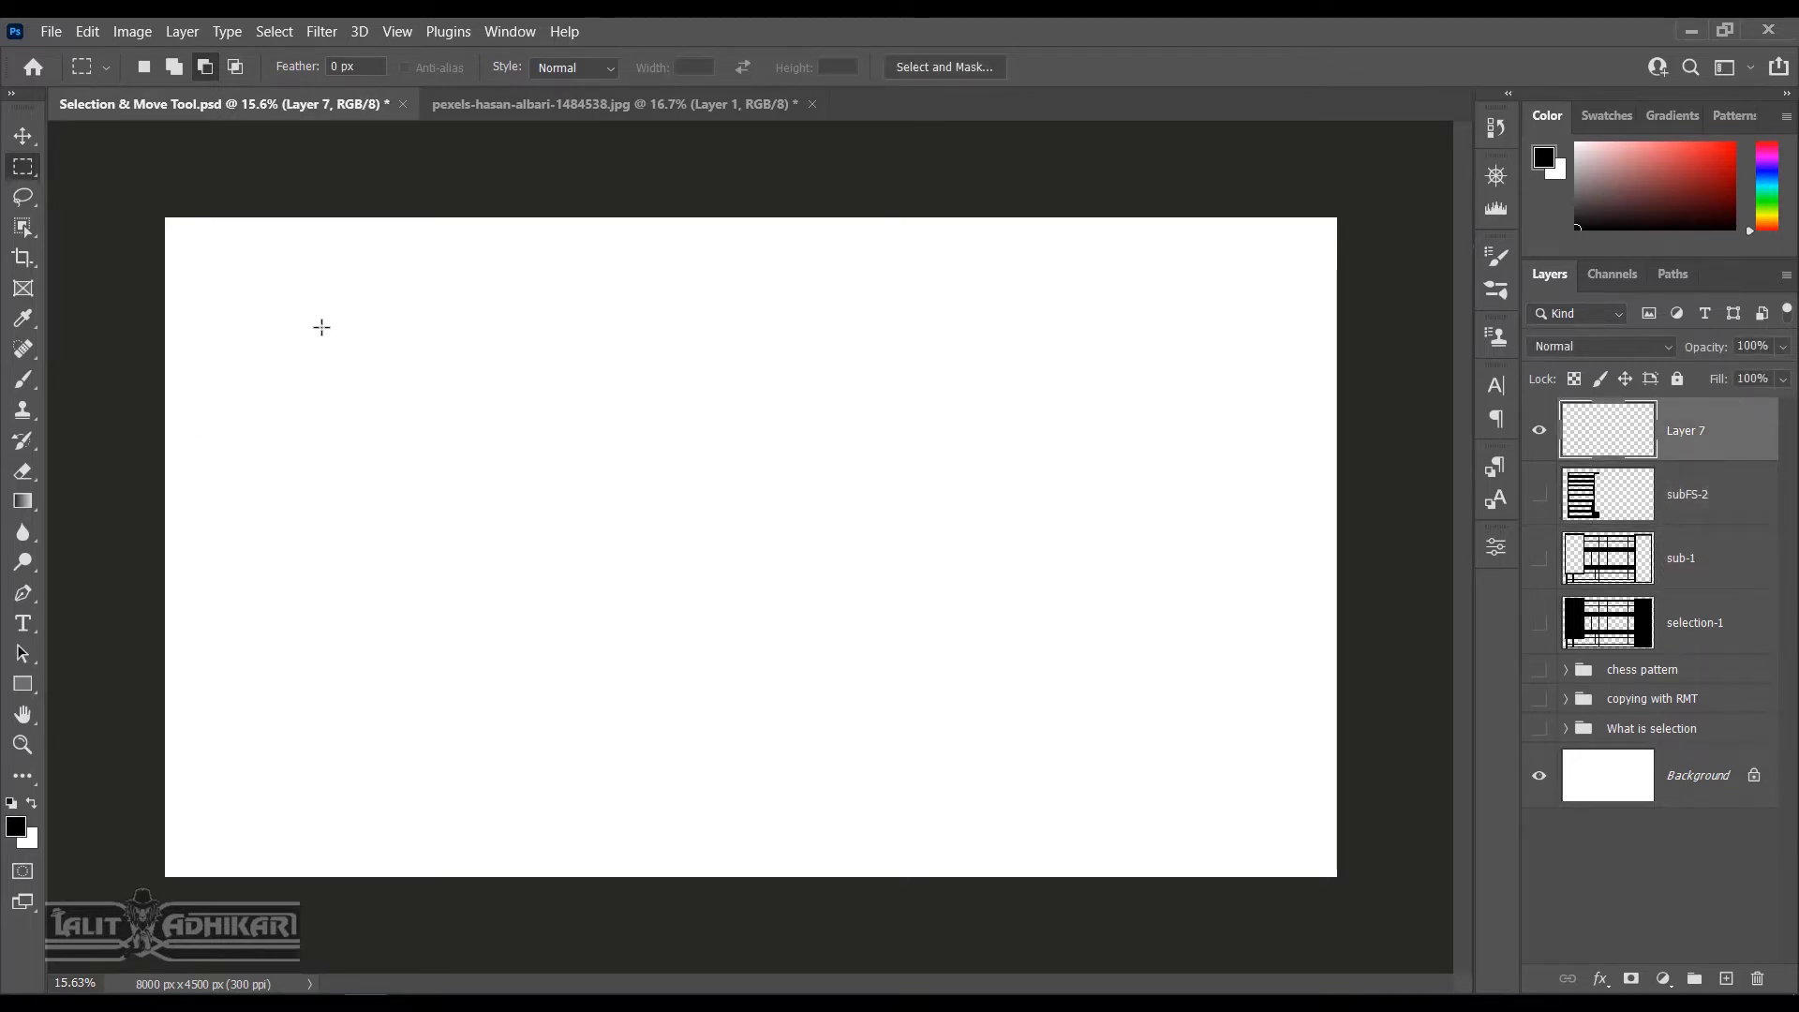
pyautogui.click(235, 67)
pyautogui.moveTo(202, 266); pyautogui.dragTo(563, 841)
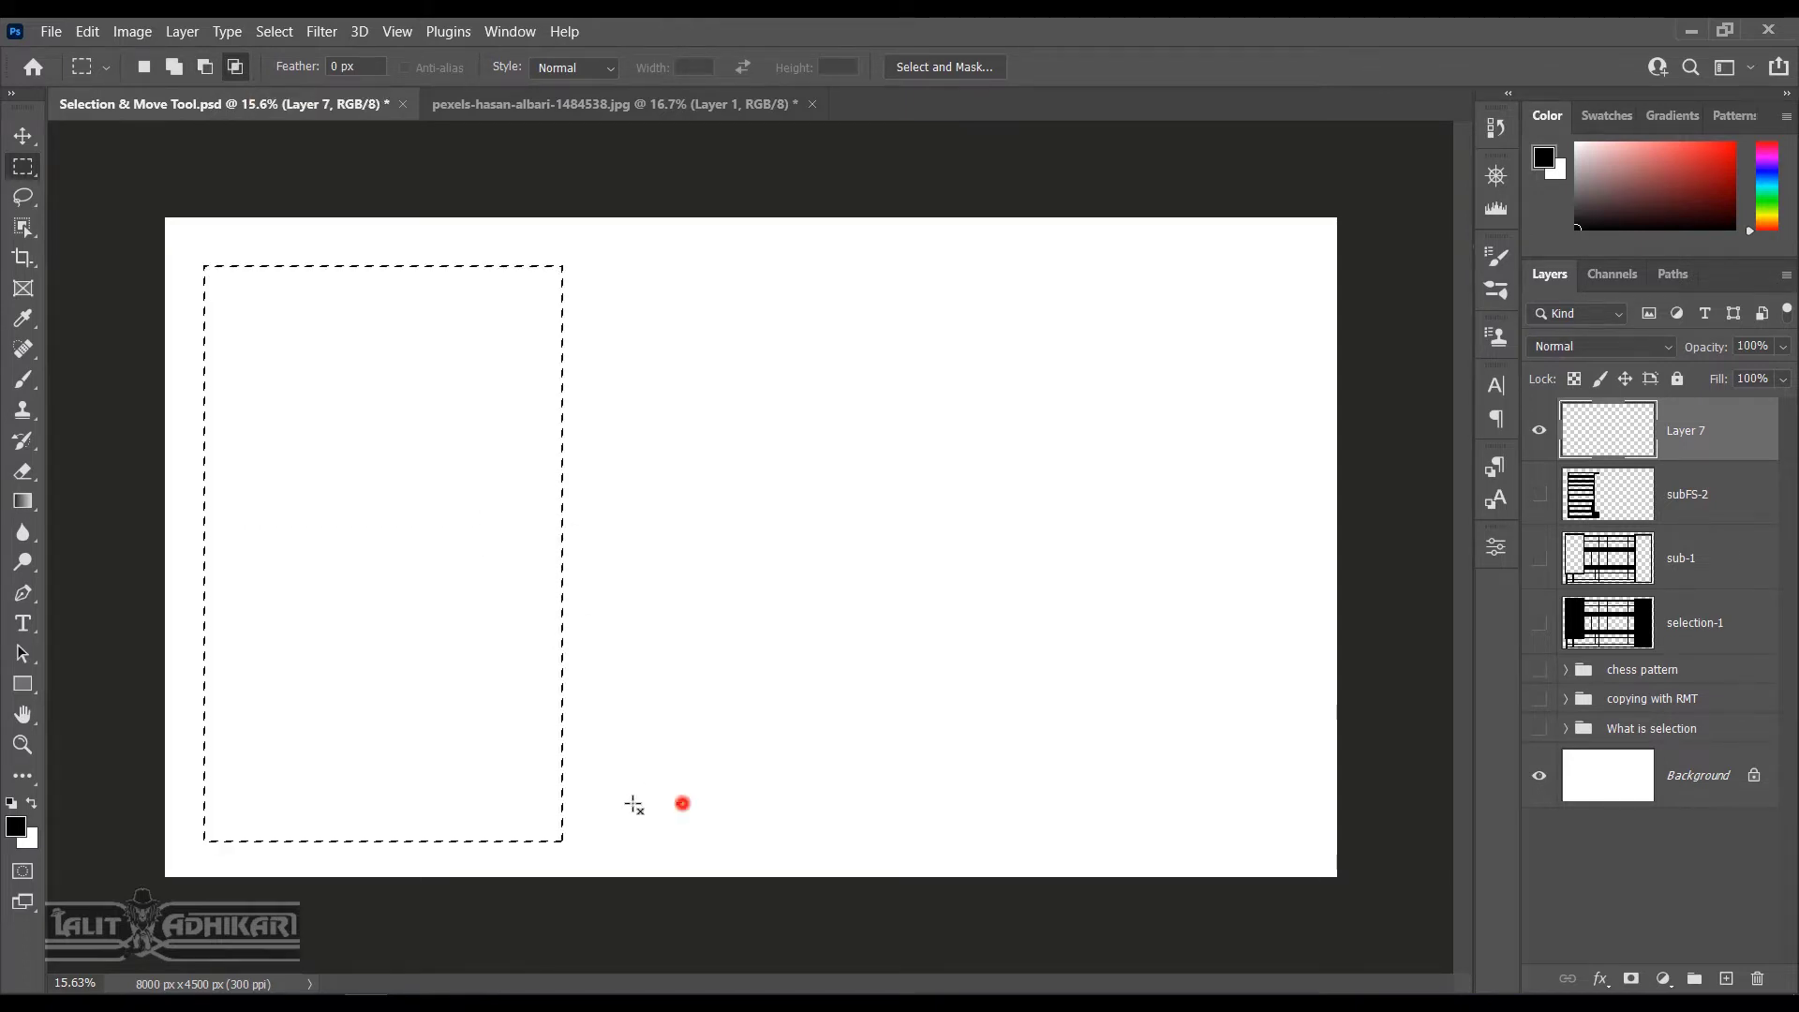
pyautogui.moveTo(683, 803); pyautogui.dragTo(489, 319)
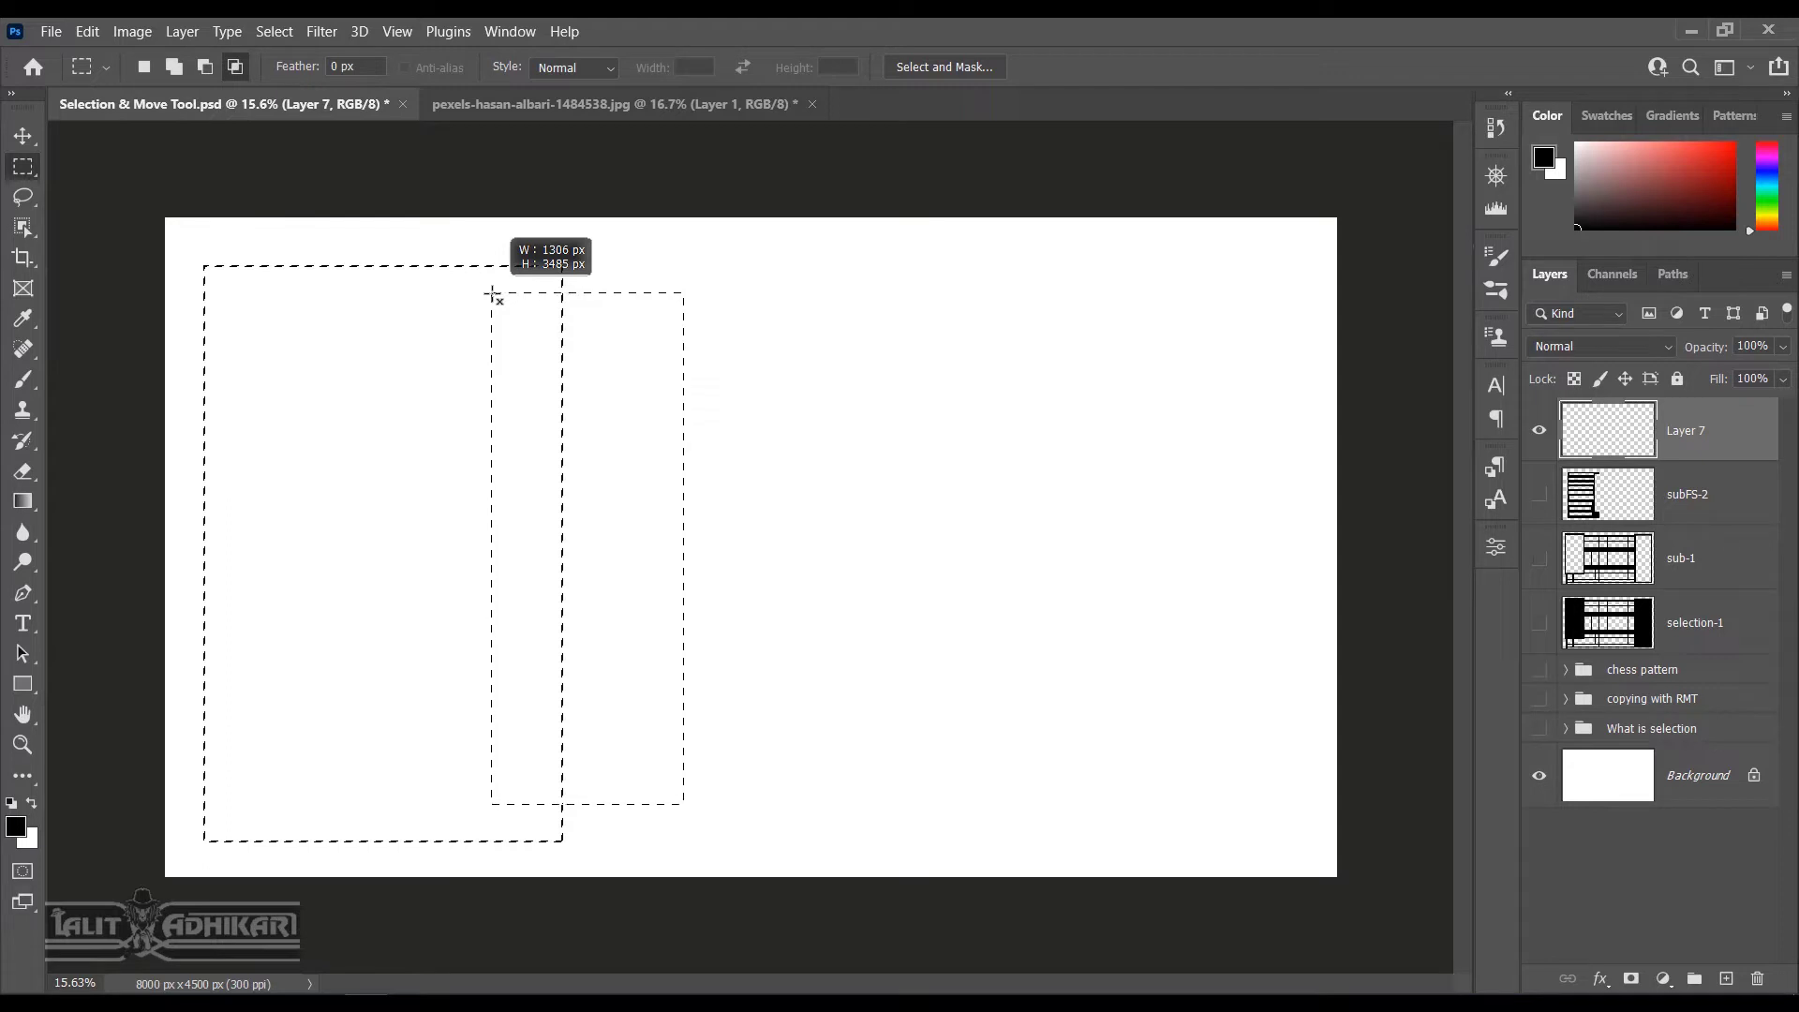
pyautogui.moveTo(492, 296); pyautogui.dragTo(494, 293)
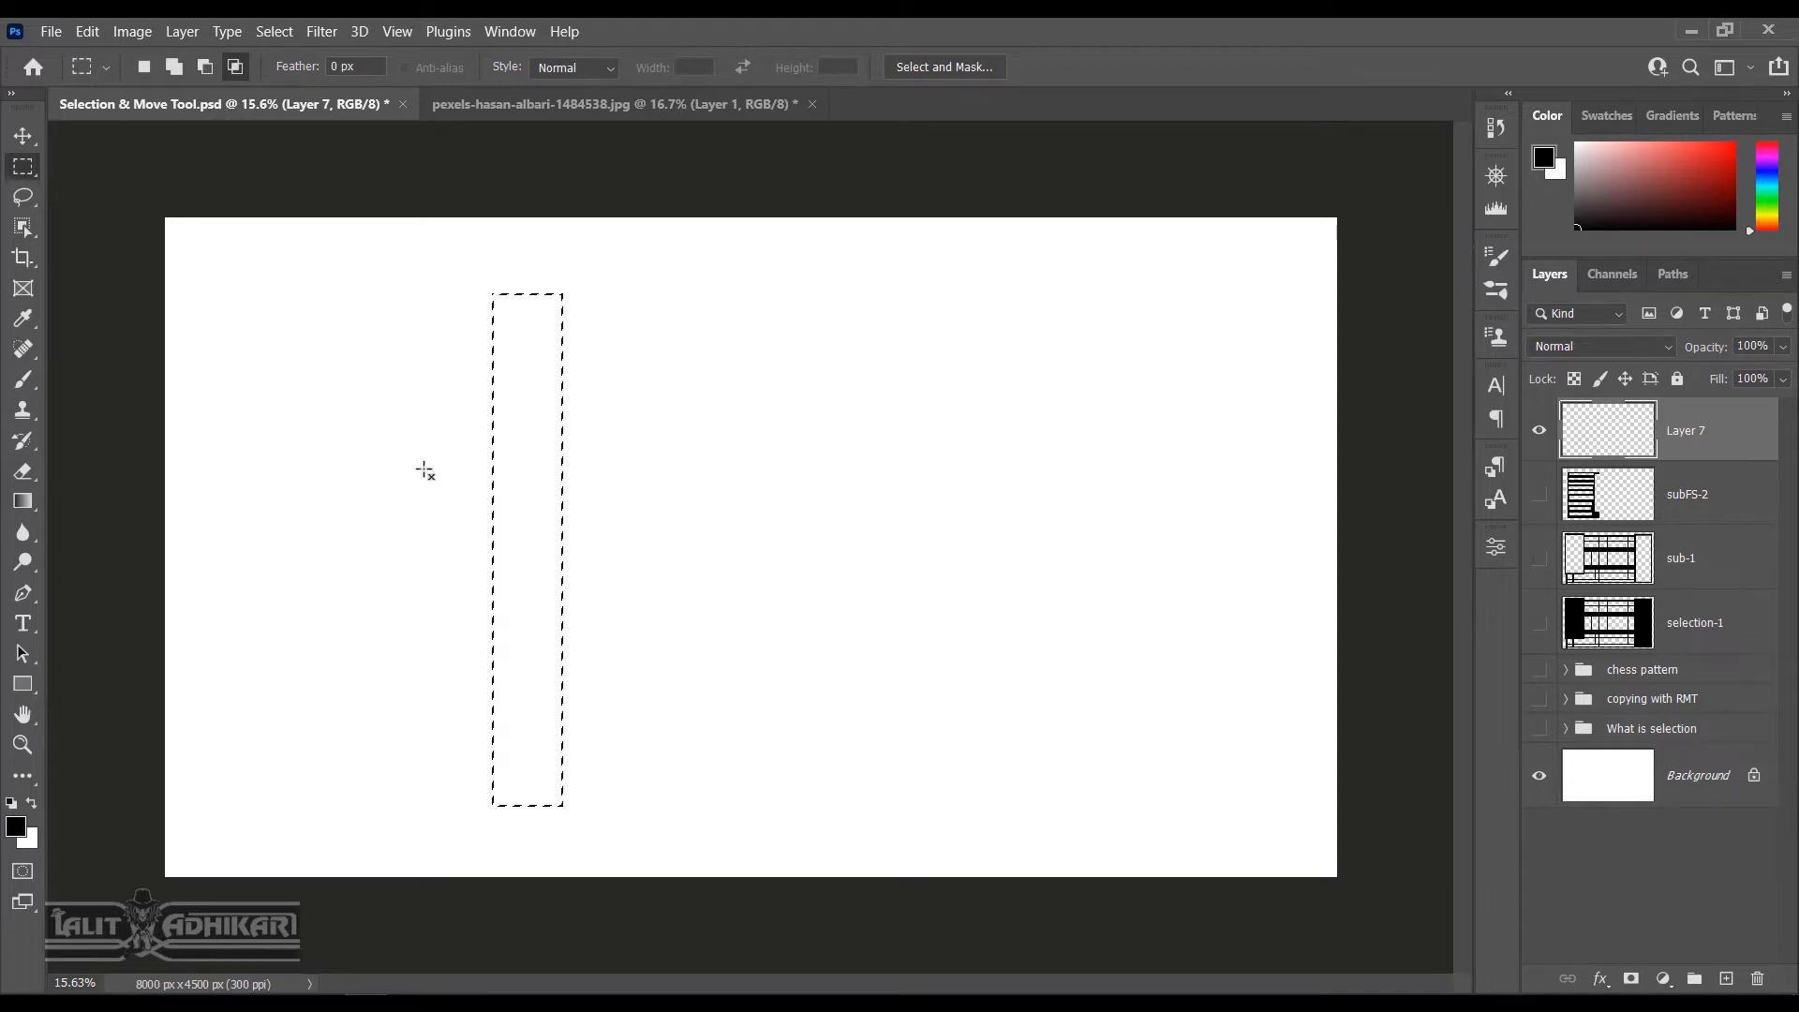
pyautogui.moveTo(412, 462); pyautogui.dragTo(660, 570)
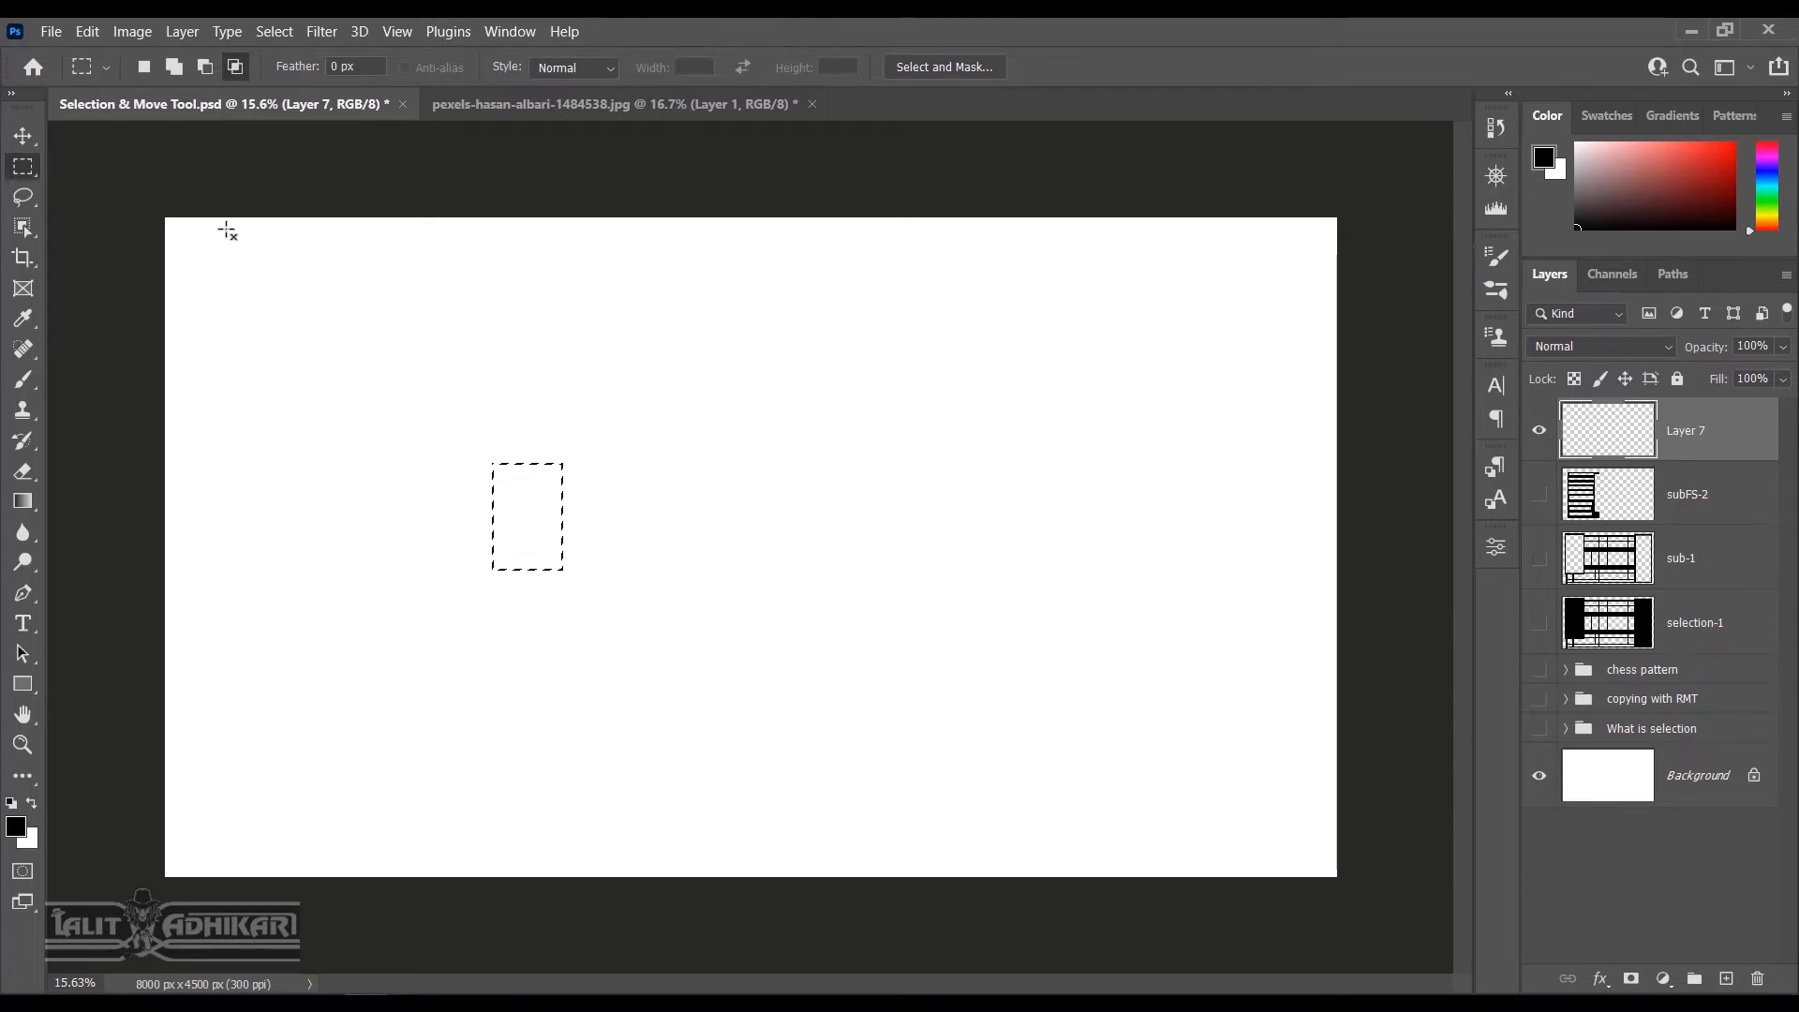
pyautogui.click(144, 67)
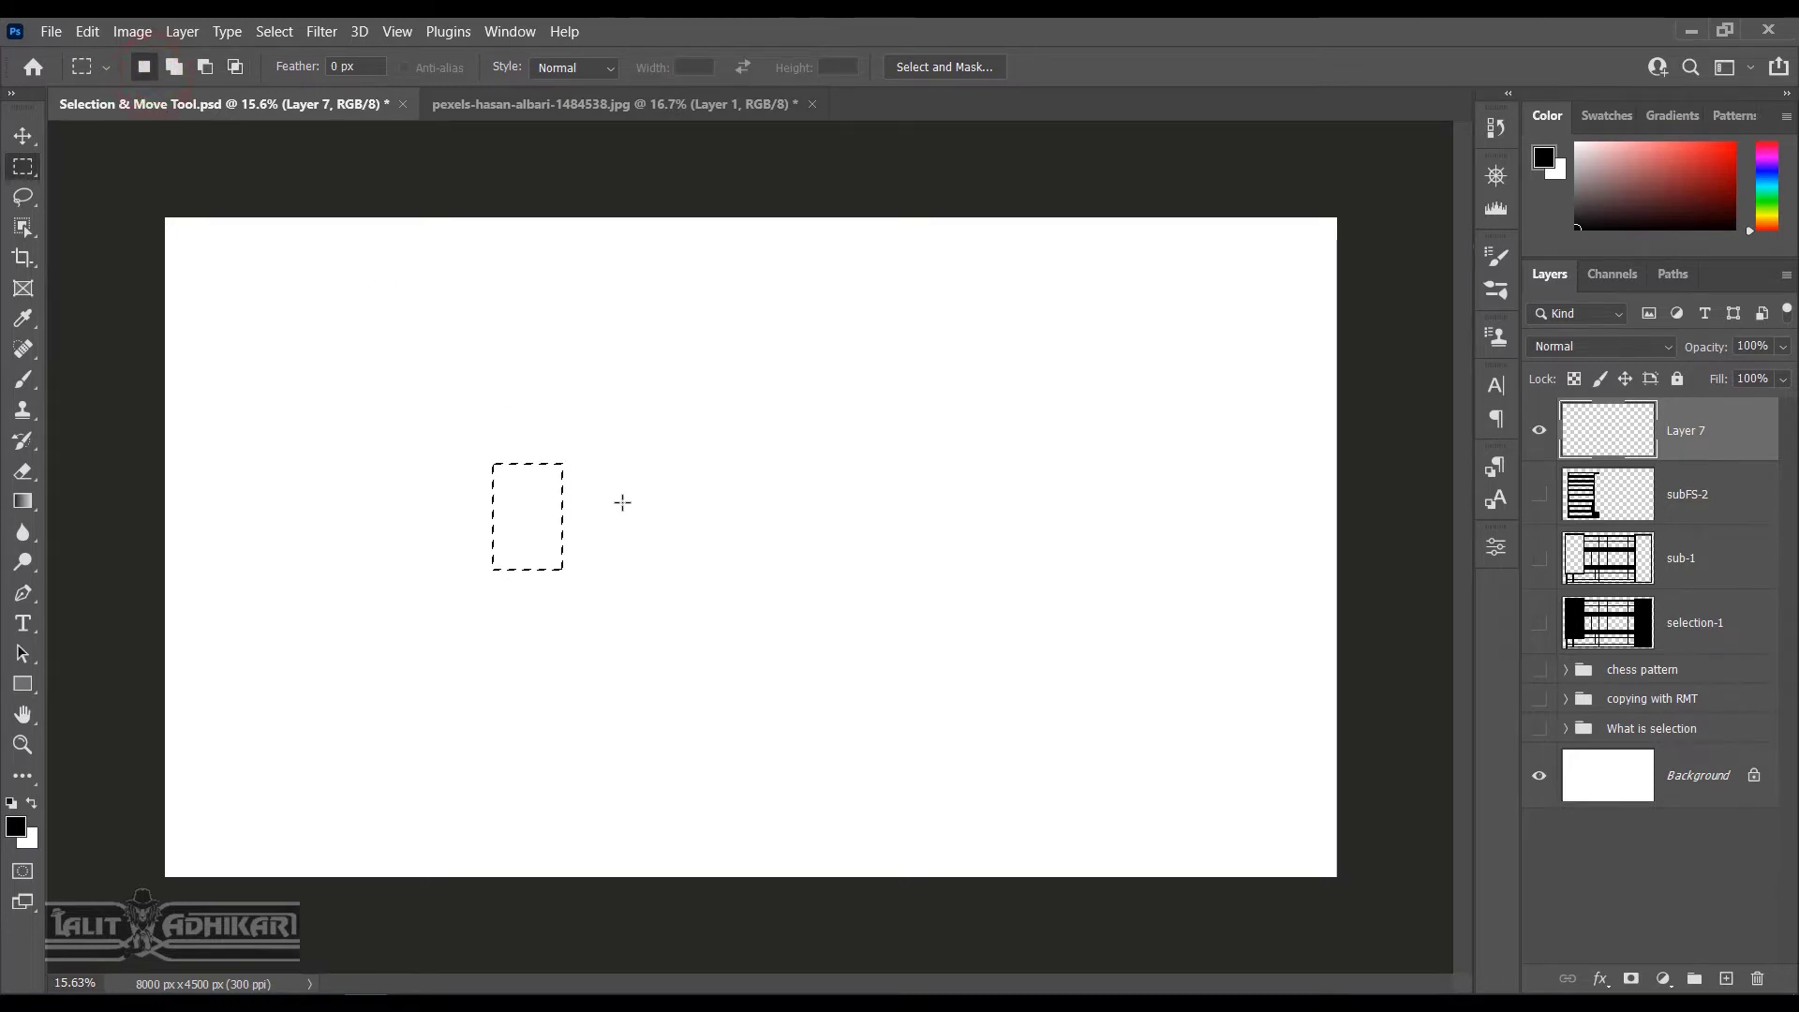
pyautogui.hotkey('ctrl', 'd')
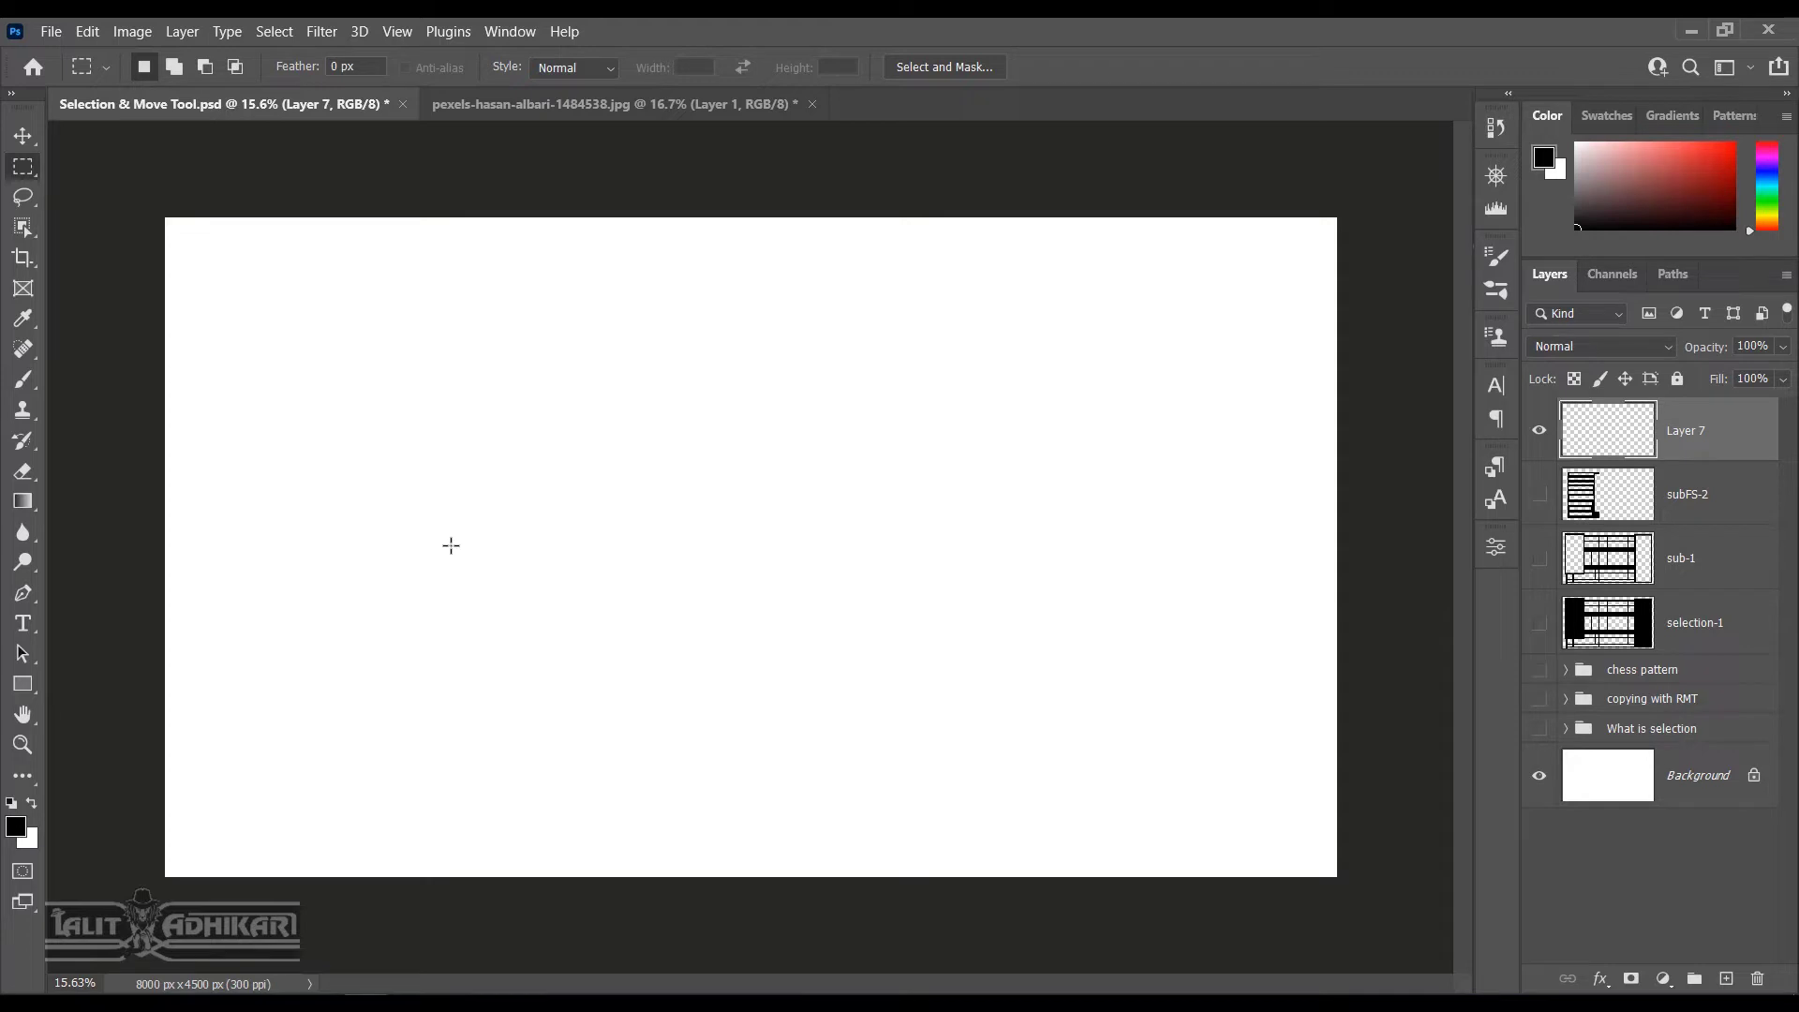
# Draw a tall rectangular selection at the canvas's left and add horizontal bars, a vertical strip and a tall rectangle near the right edge
pyautogui.moveTo(252, 304); pyautogui.dragTo(551, 806)
pyautogui.press('shift')
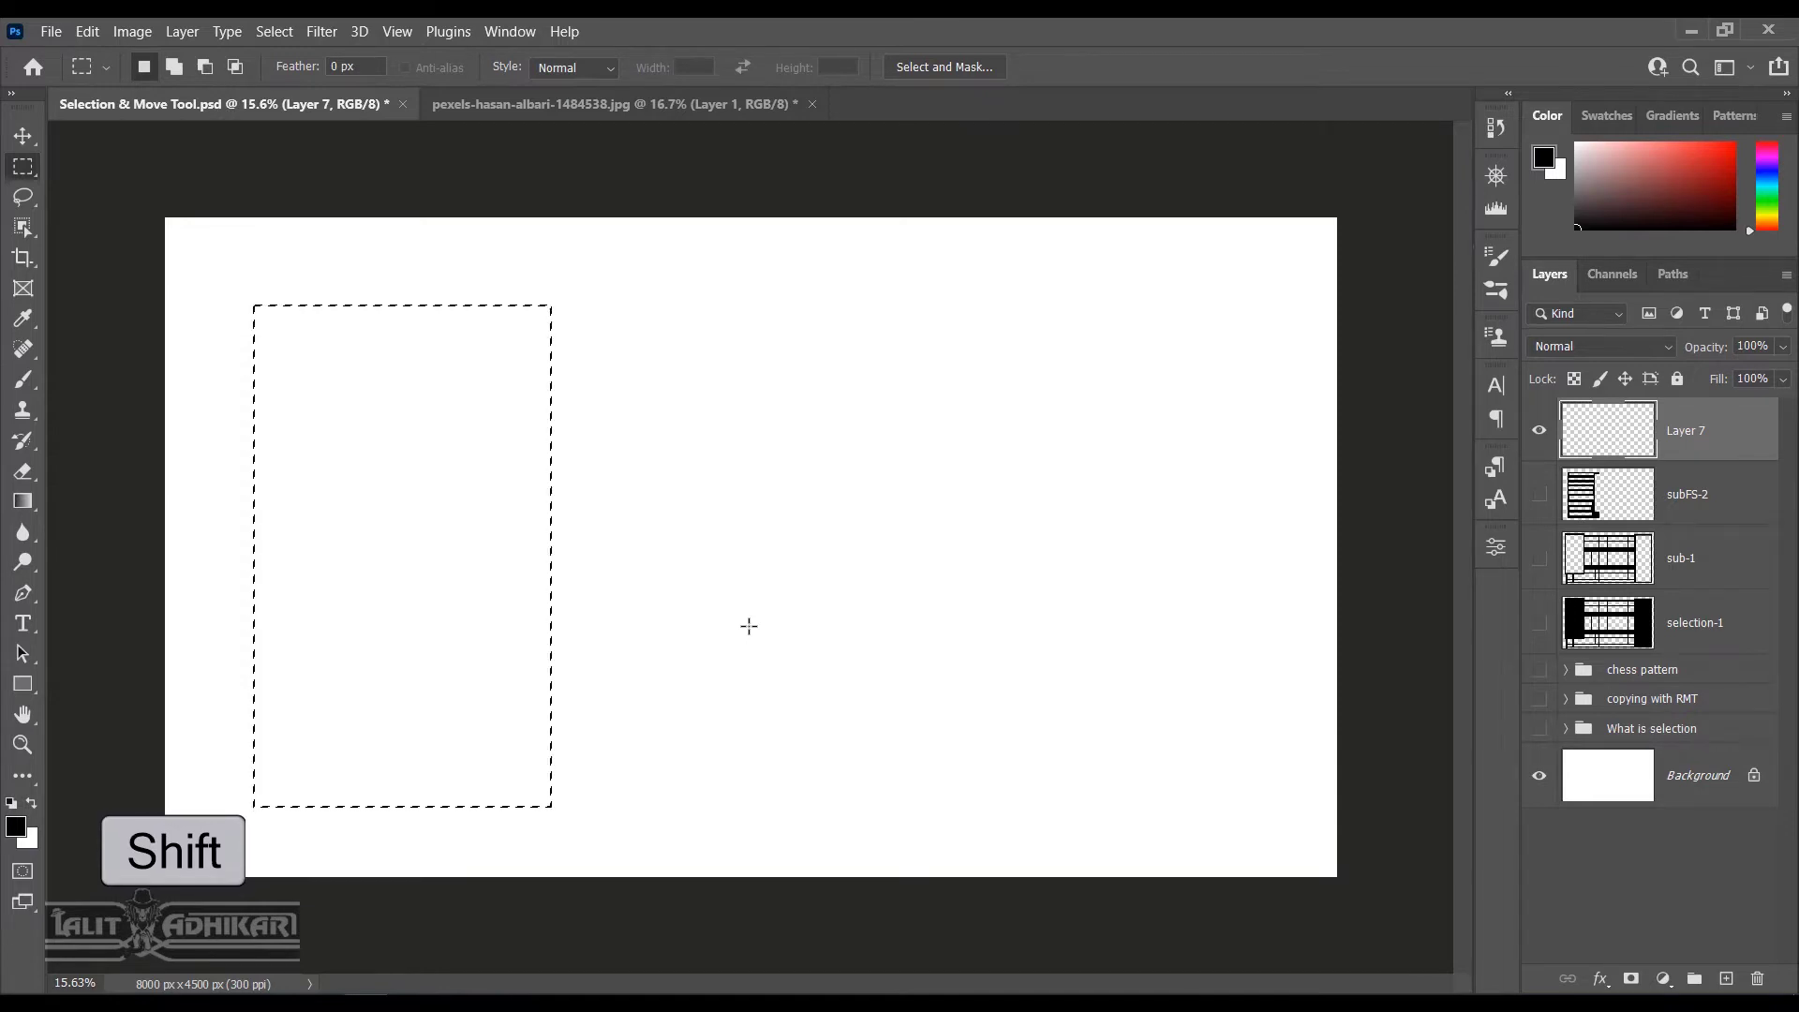
pyautogui.press('shift')
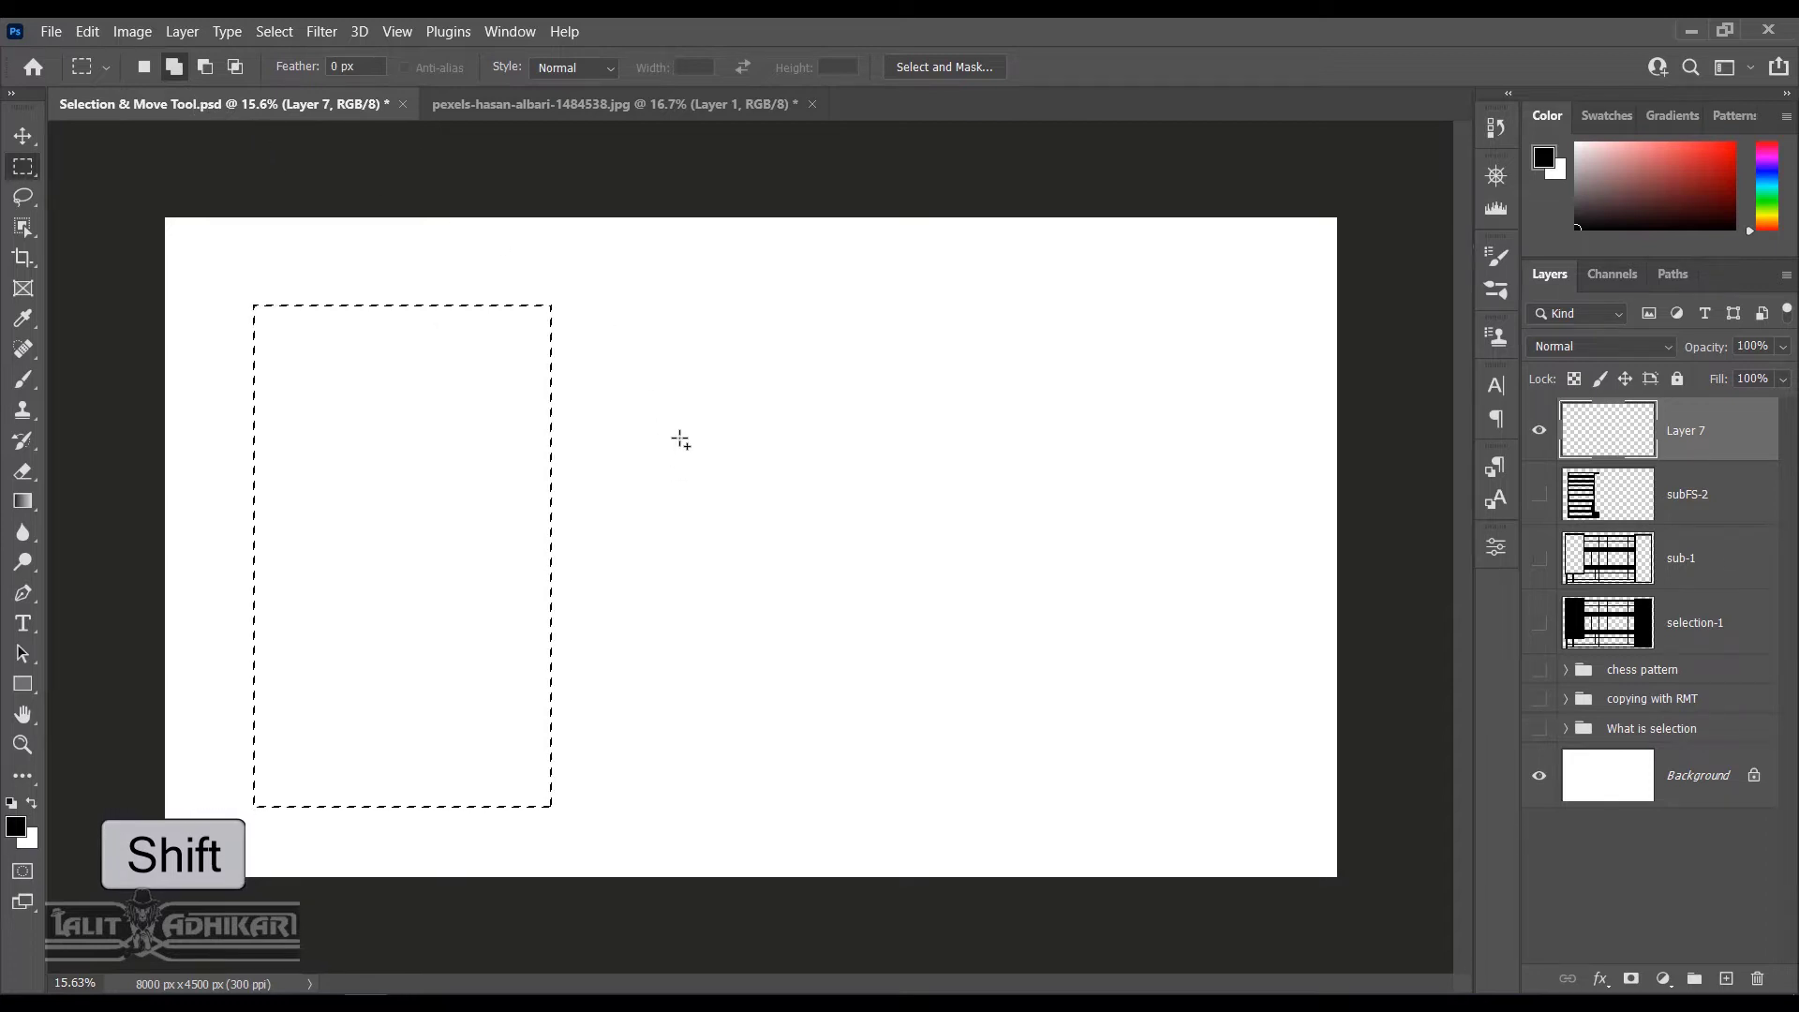
pyautogui.moveTo(451, 378); pyautogui.dragTo(1136, 459)
pyautogui.moveTo(482, 552); pyautogui.dragTo(1177, 720)
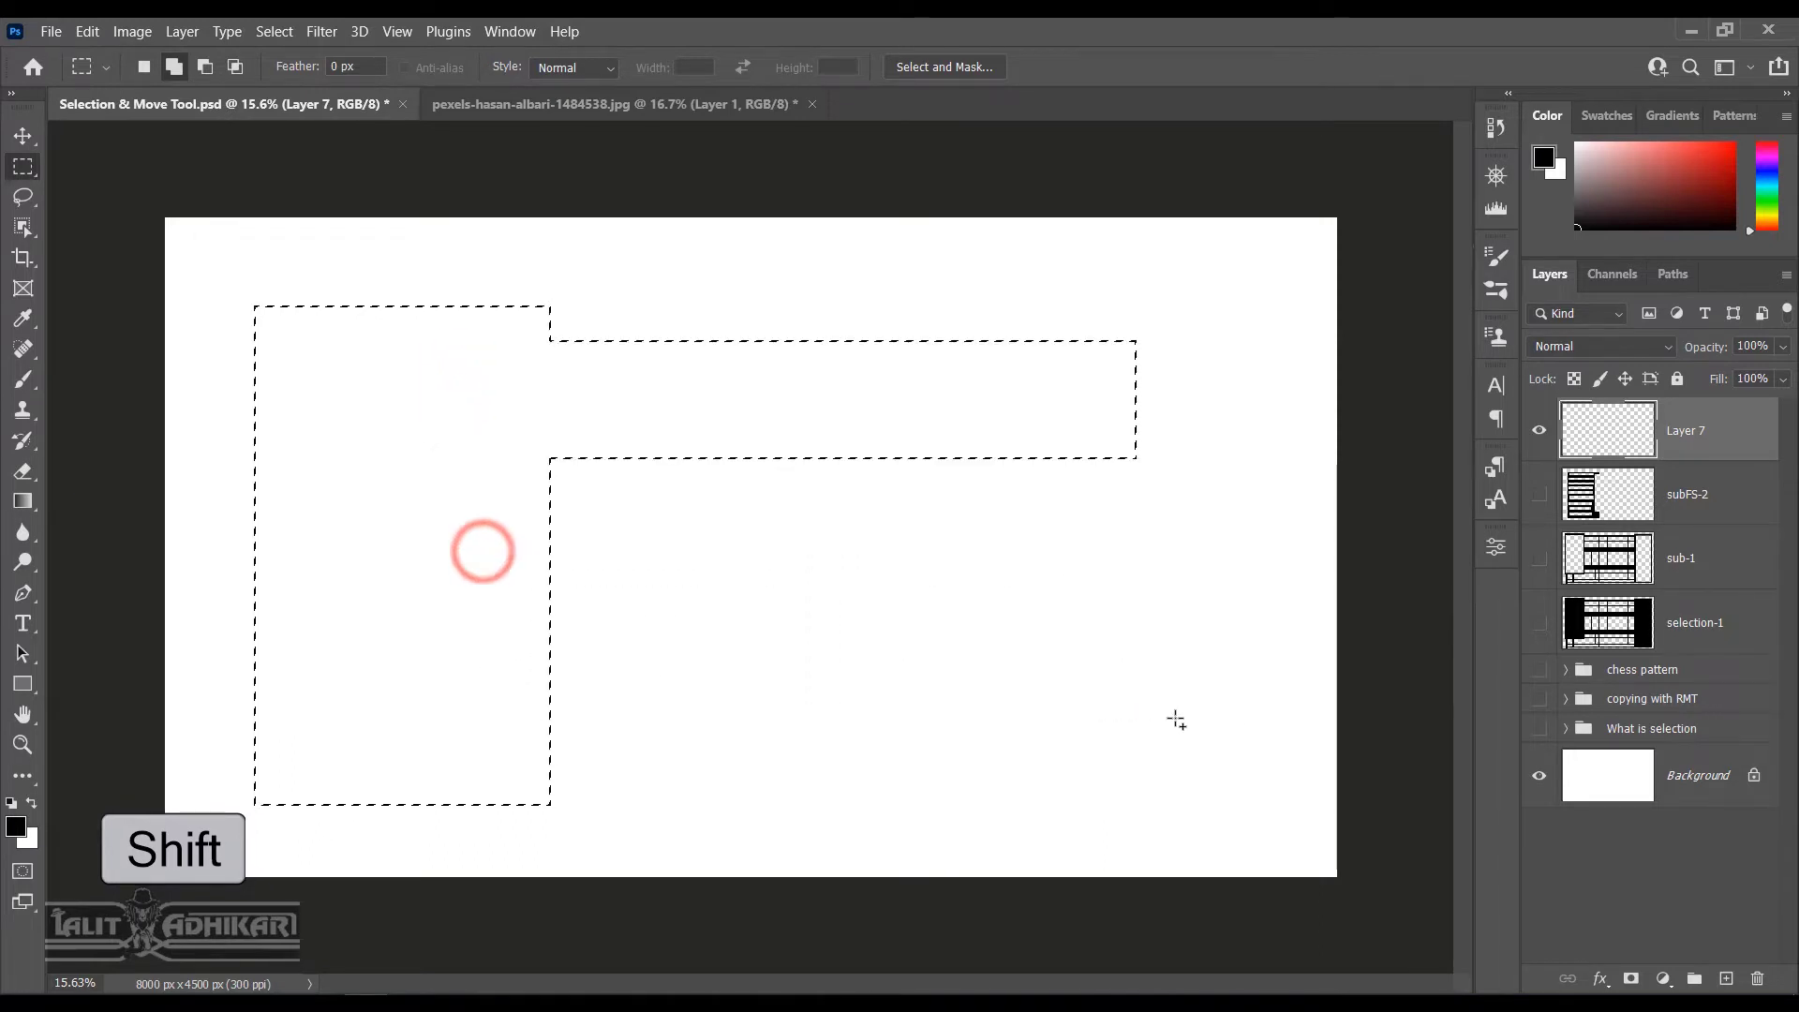
pyautogui.moveTo(1109, 261); pyautogui.dragTo(1290, 795)
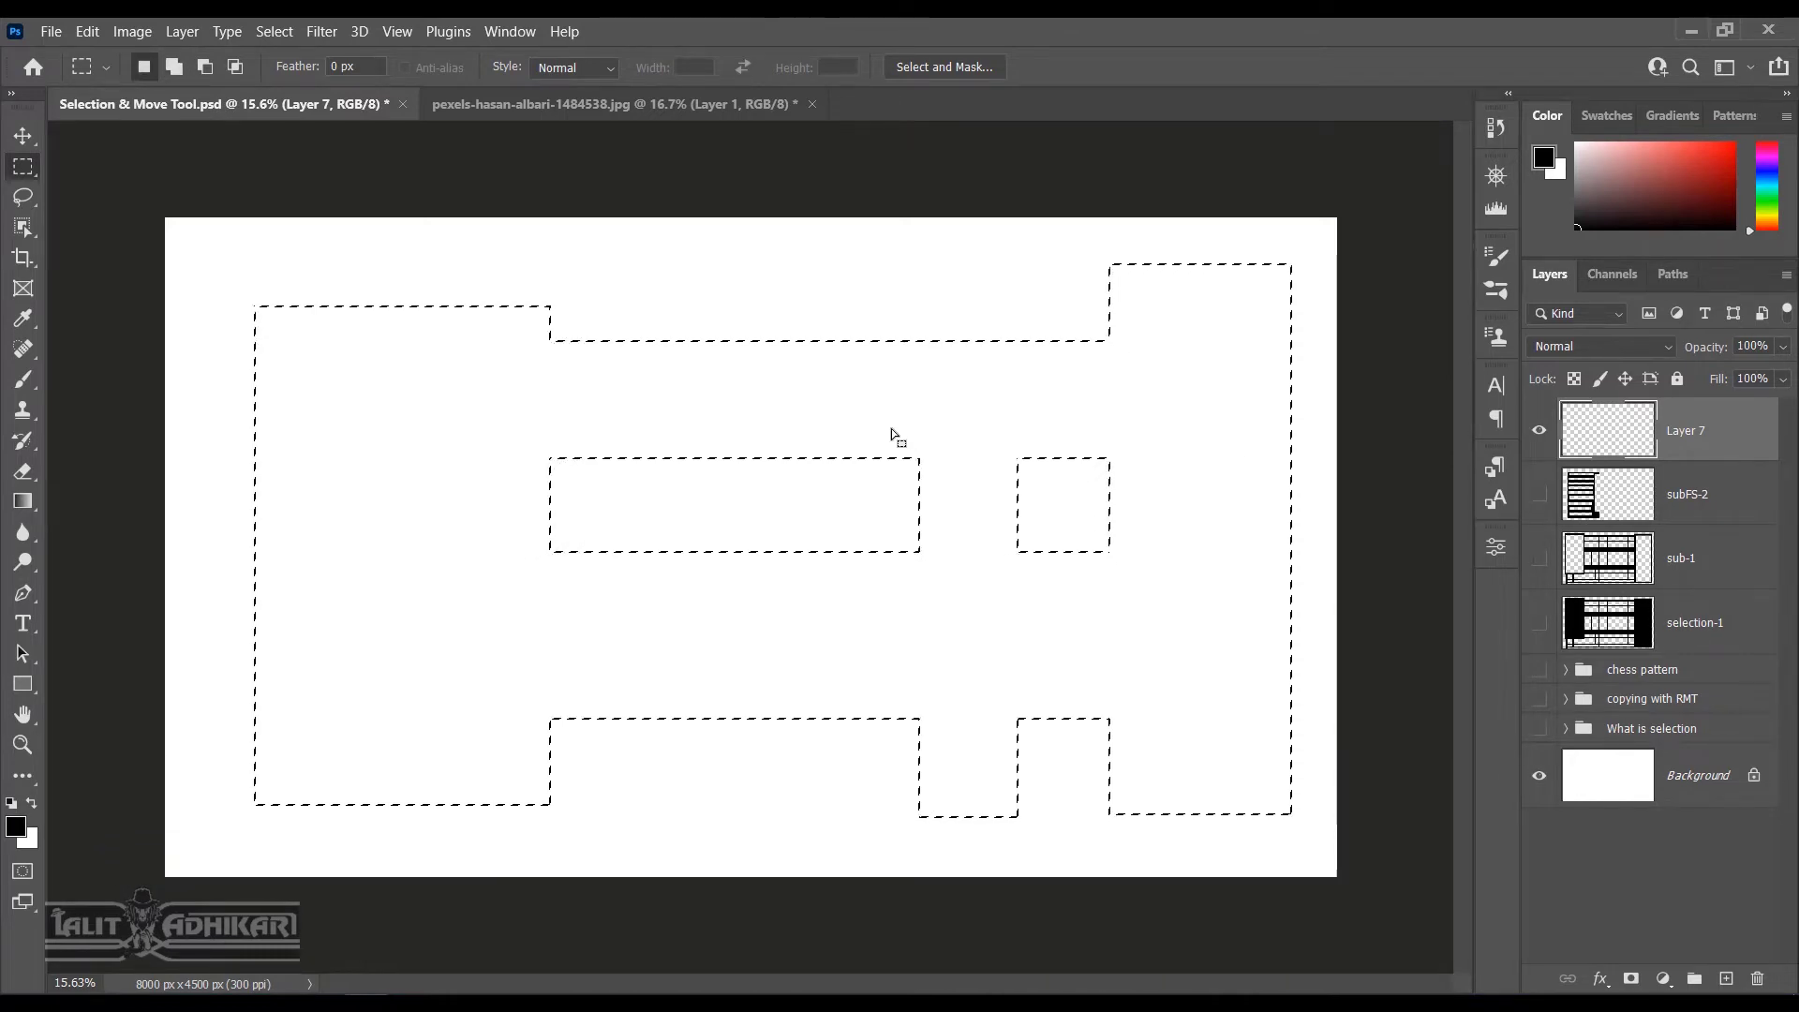
# Subtract four rectangles from the existing selection, then intersect the result with a large rectangle over its lower-left part
pyautogui.press('alt')
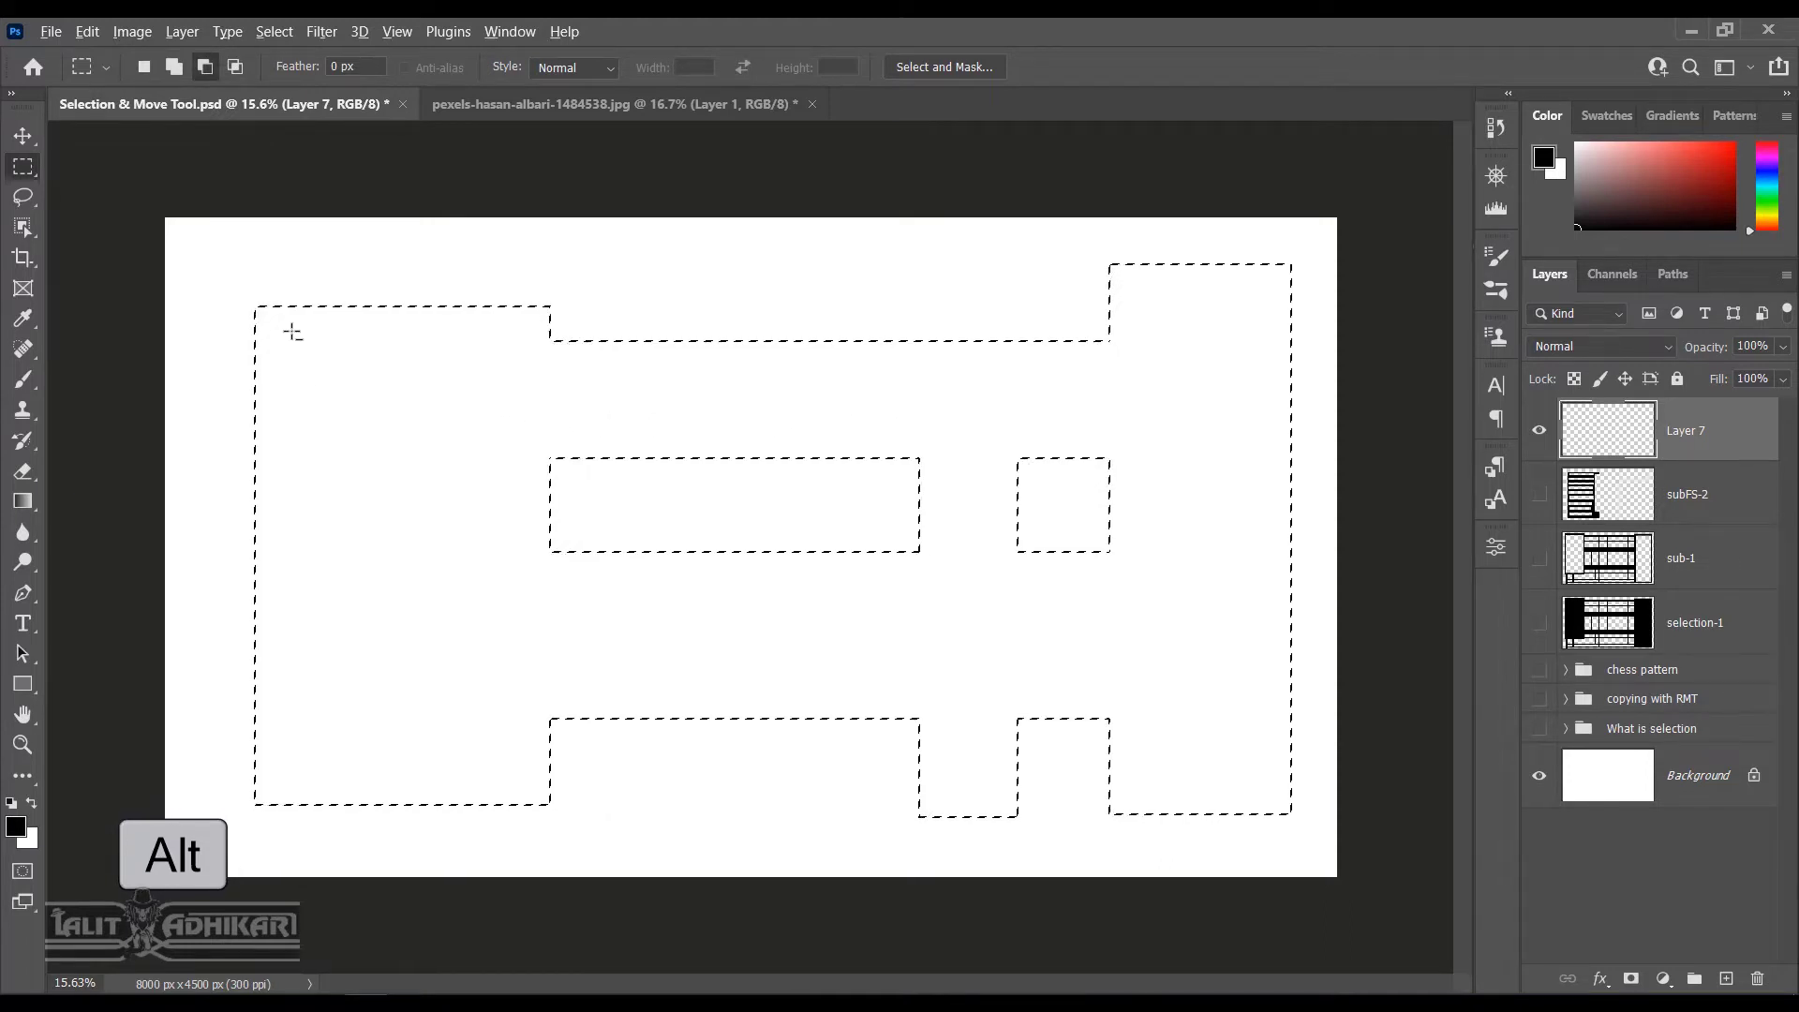
pyautogui.moveTo(293, 332); pyautogui.dragTo(414, 414)
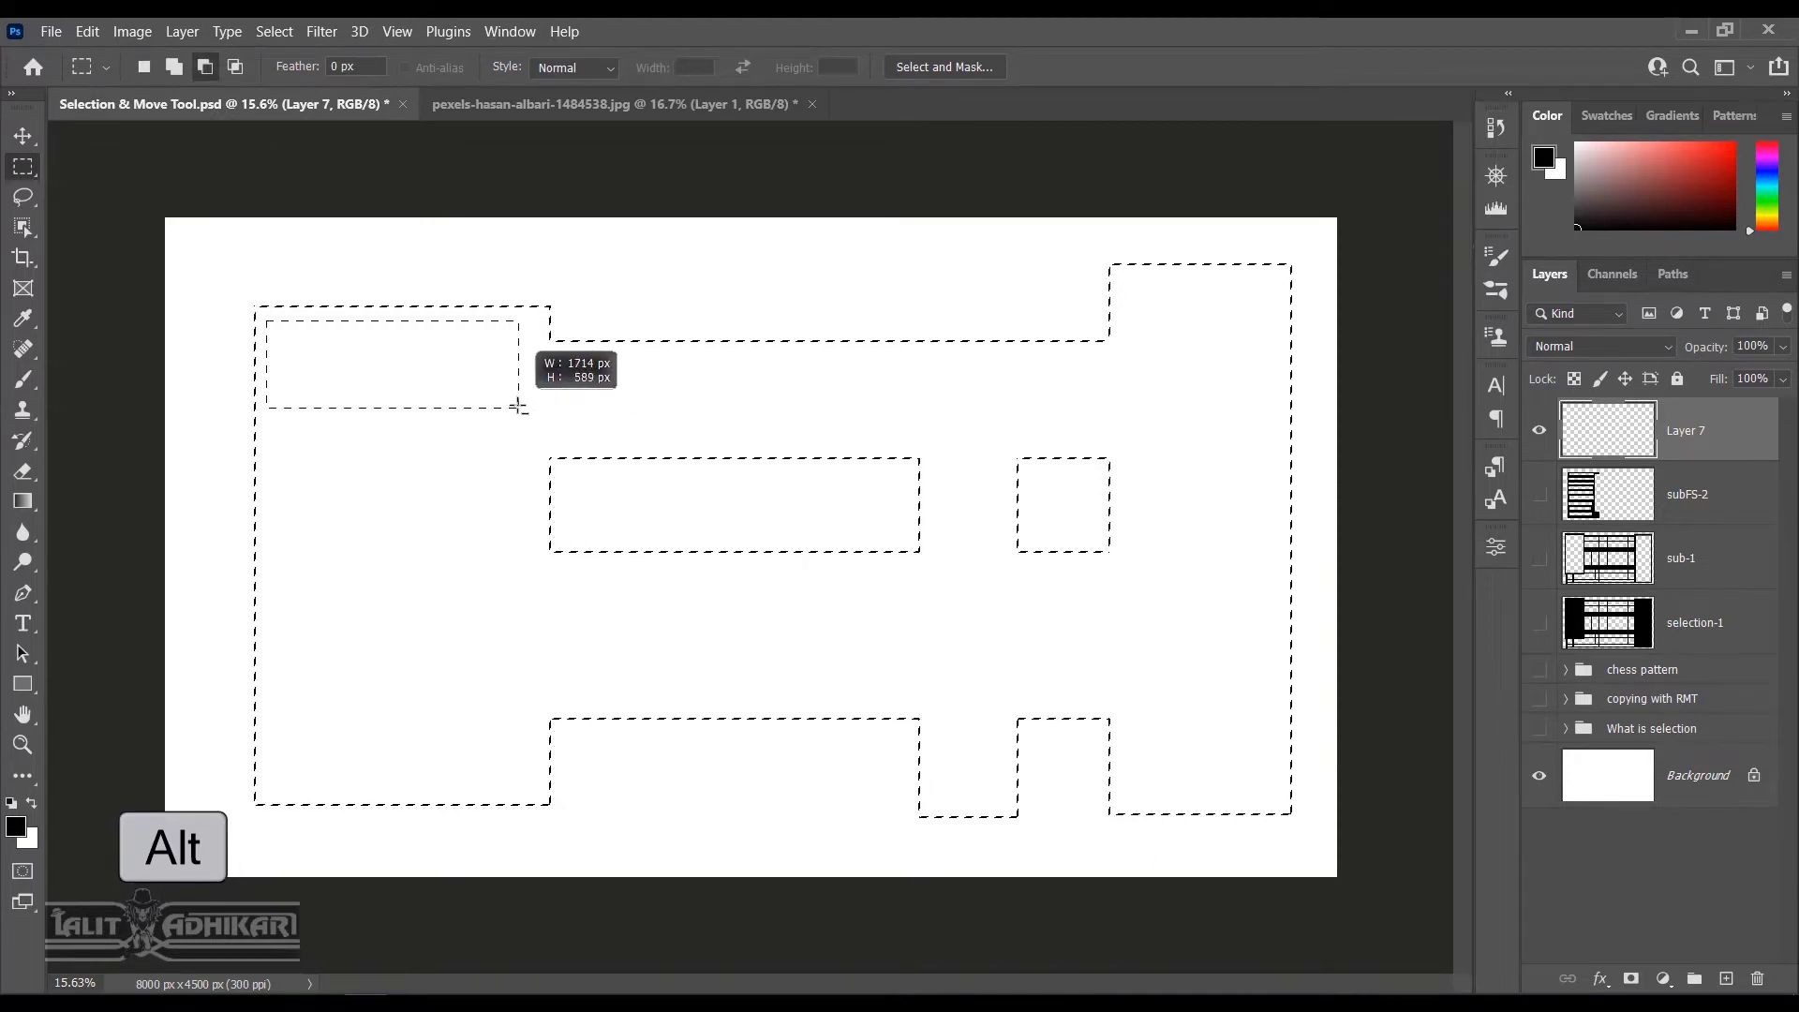
pyautogui.moveTo(732, 406); pyautogui.dragTo(1089, 441)
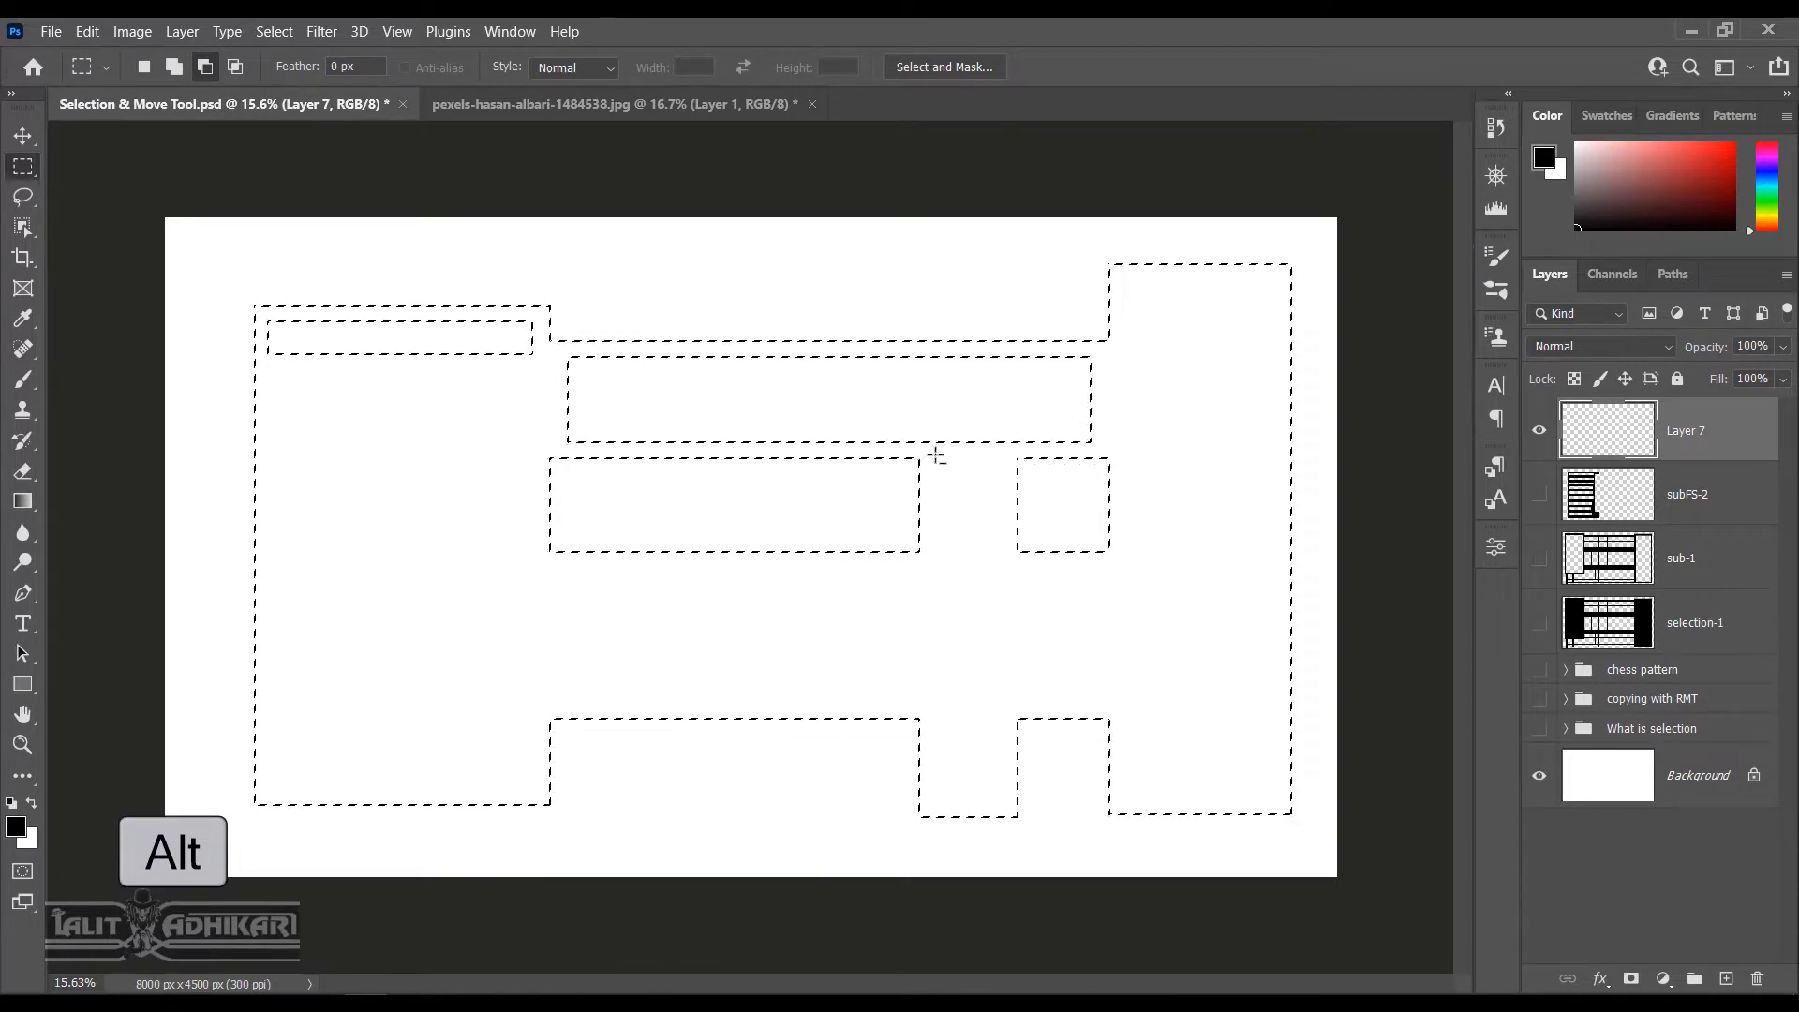
pyautogui.moveTo(934, 454); pyautogui.dragTo(998, 793)
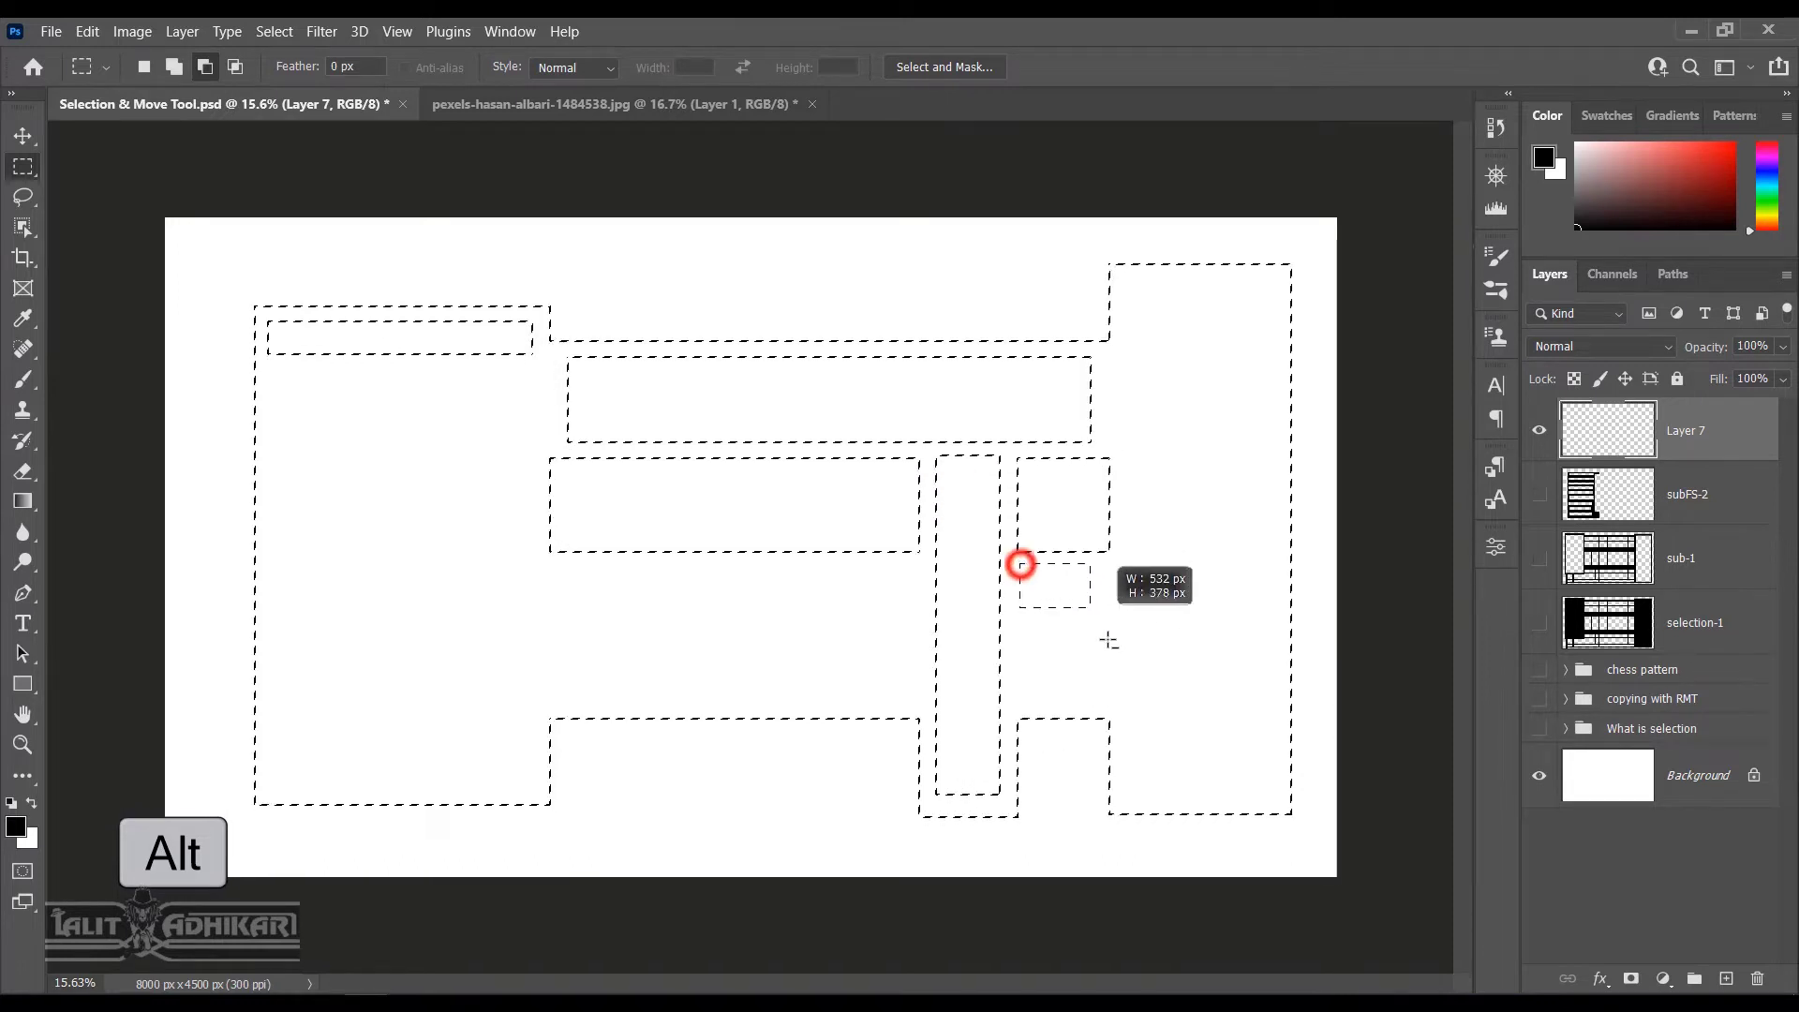
pyautogui.moveTo(1110, 696); pyautogui.dragTo(1107, 704)
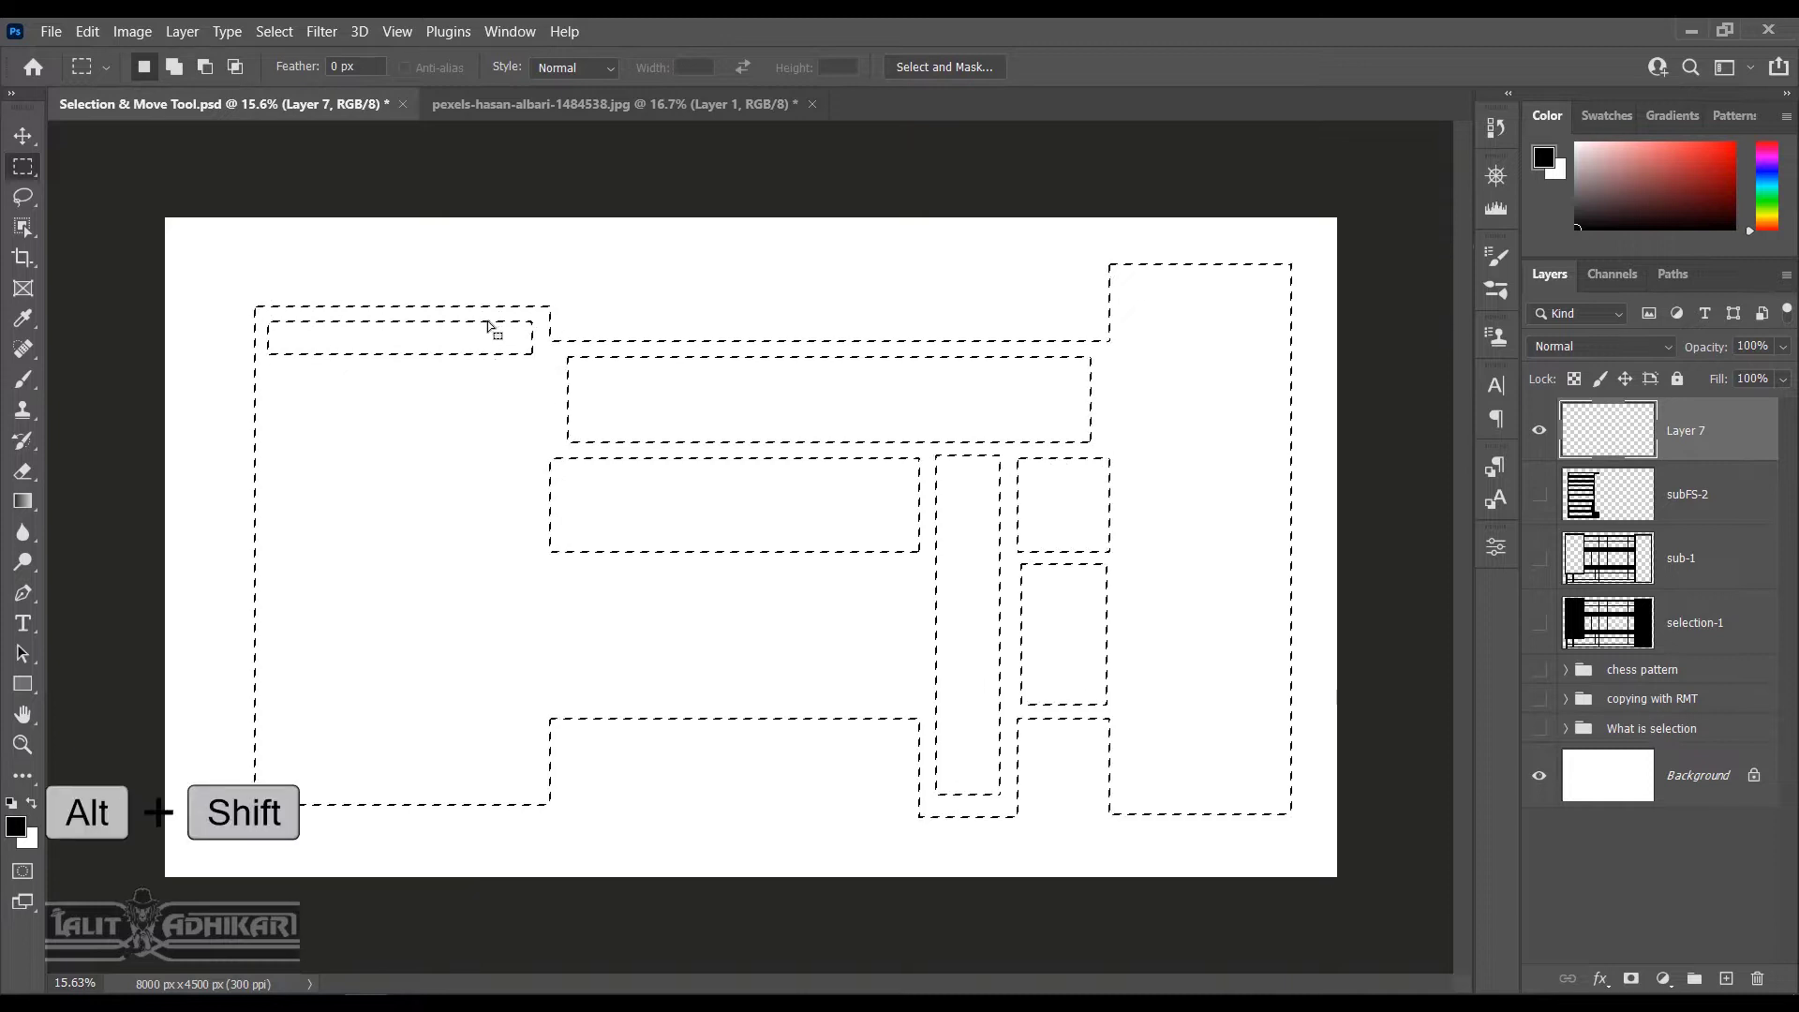
pyautogui.hotkey('alt', 'shift')
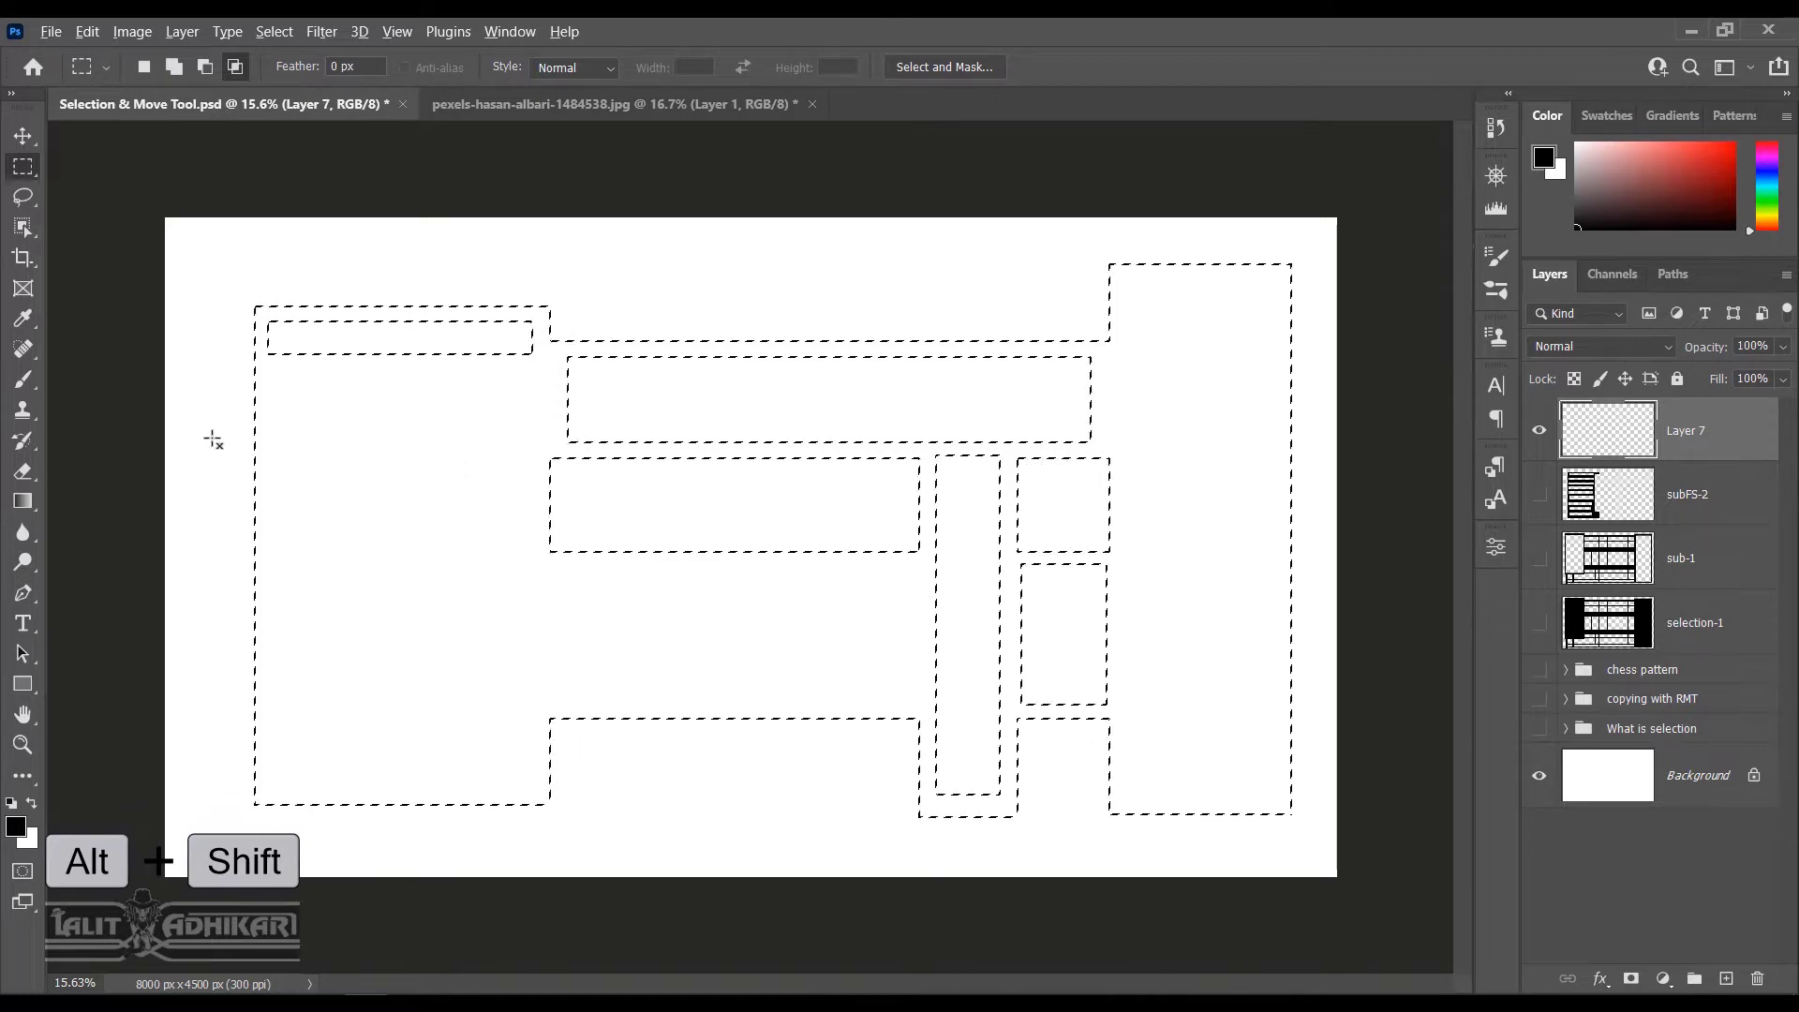
pyautogui.moveTo(208, 433); pyautogui.dragTo(506, 829)
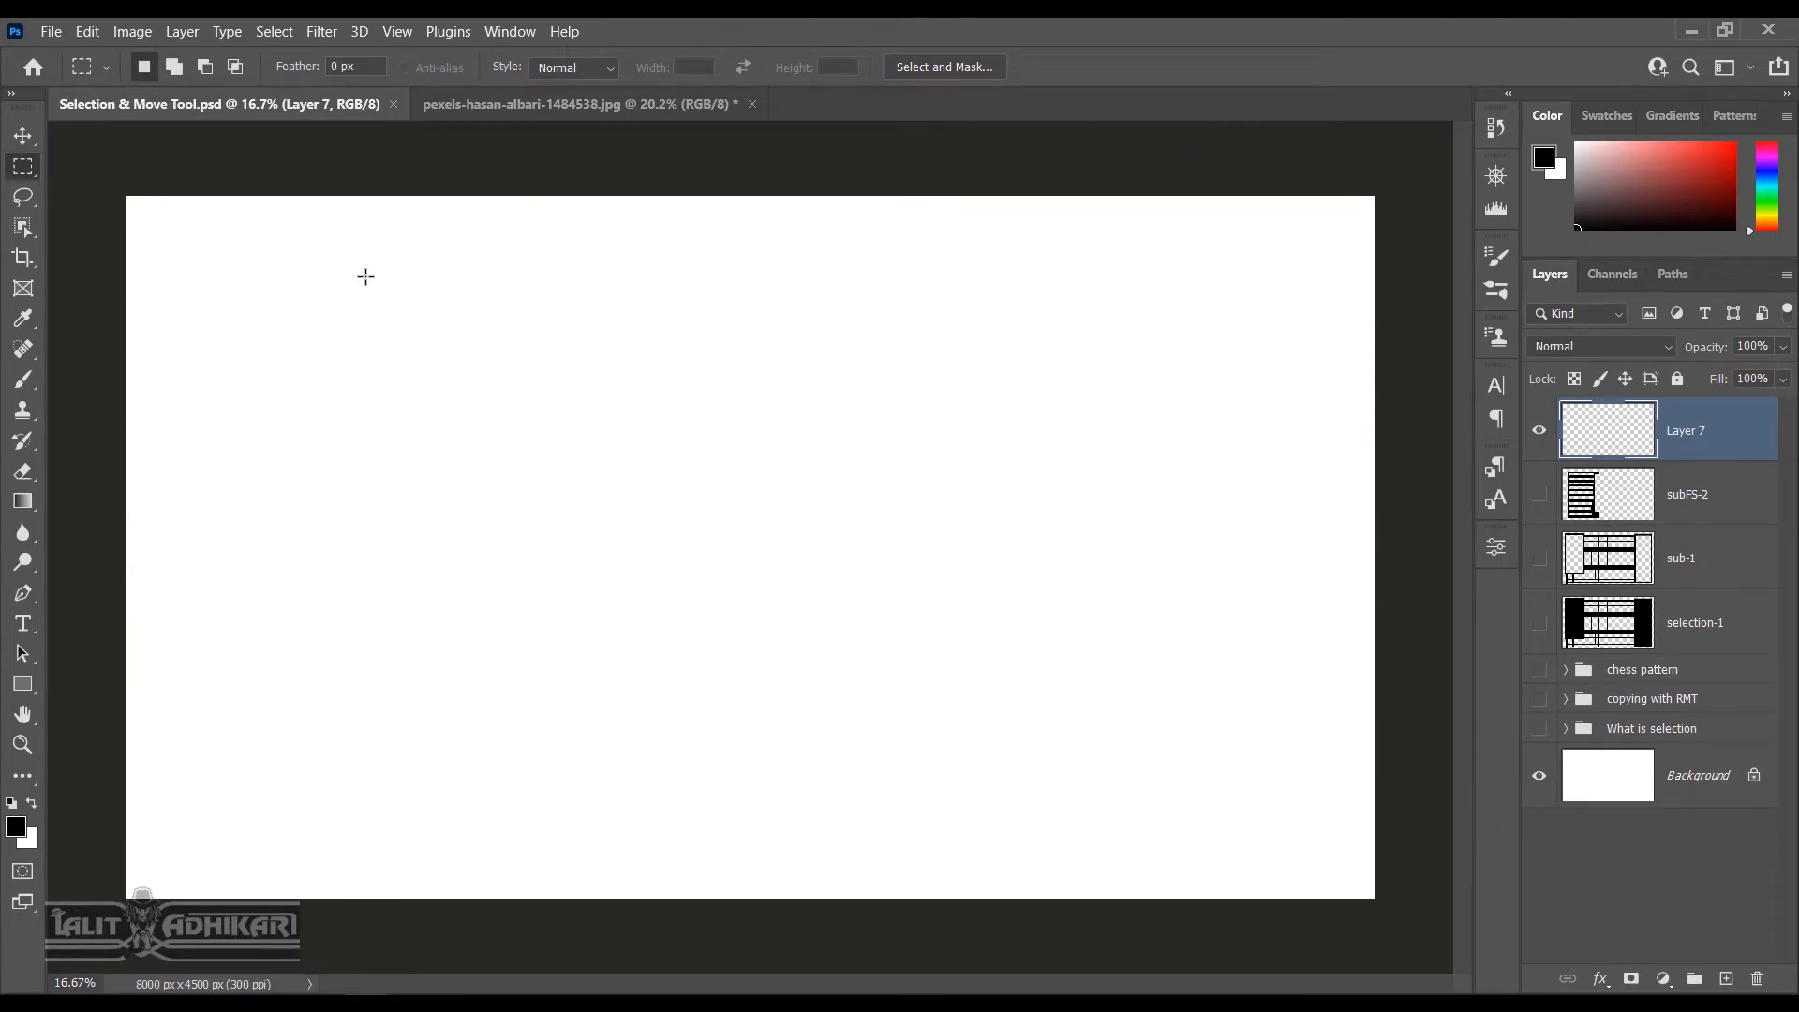
# In the coffee cup photo document, copy an unfeathered rectangular area around the cup to a new layer and hide the Background
pyautogui.click(582, 106)
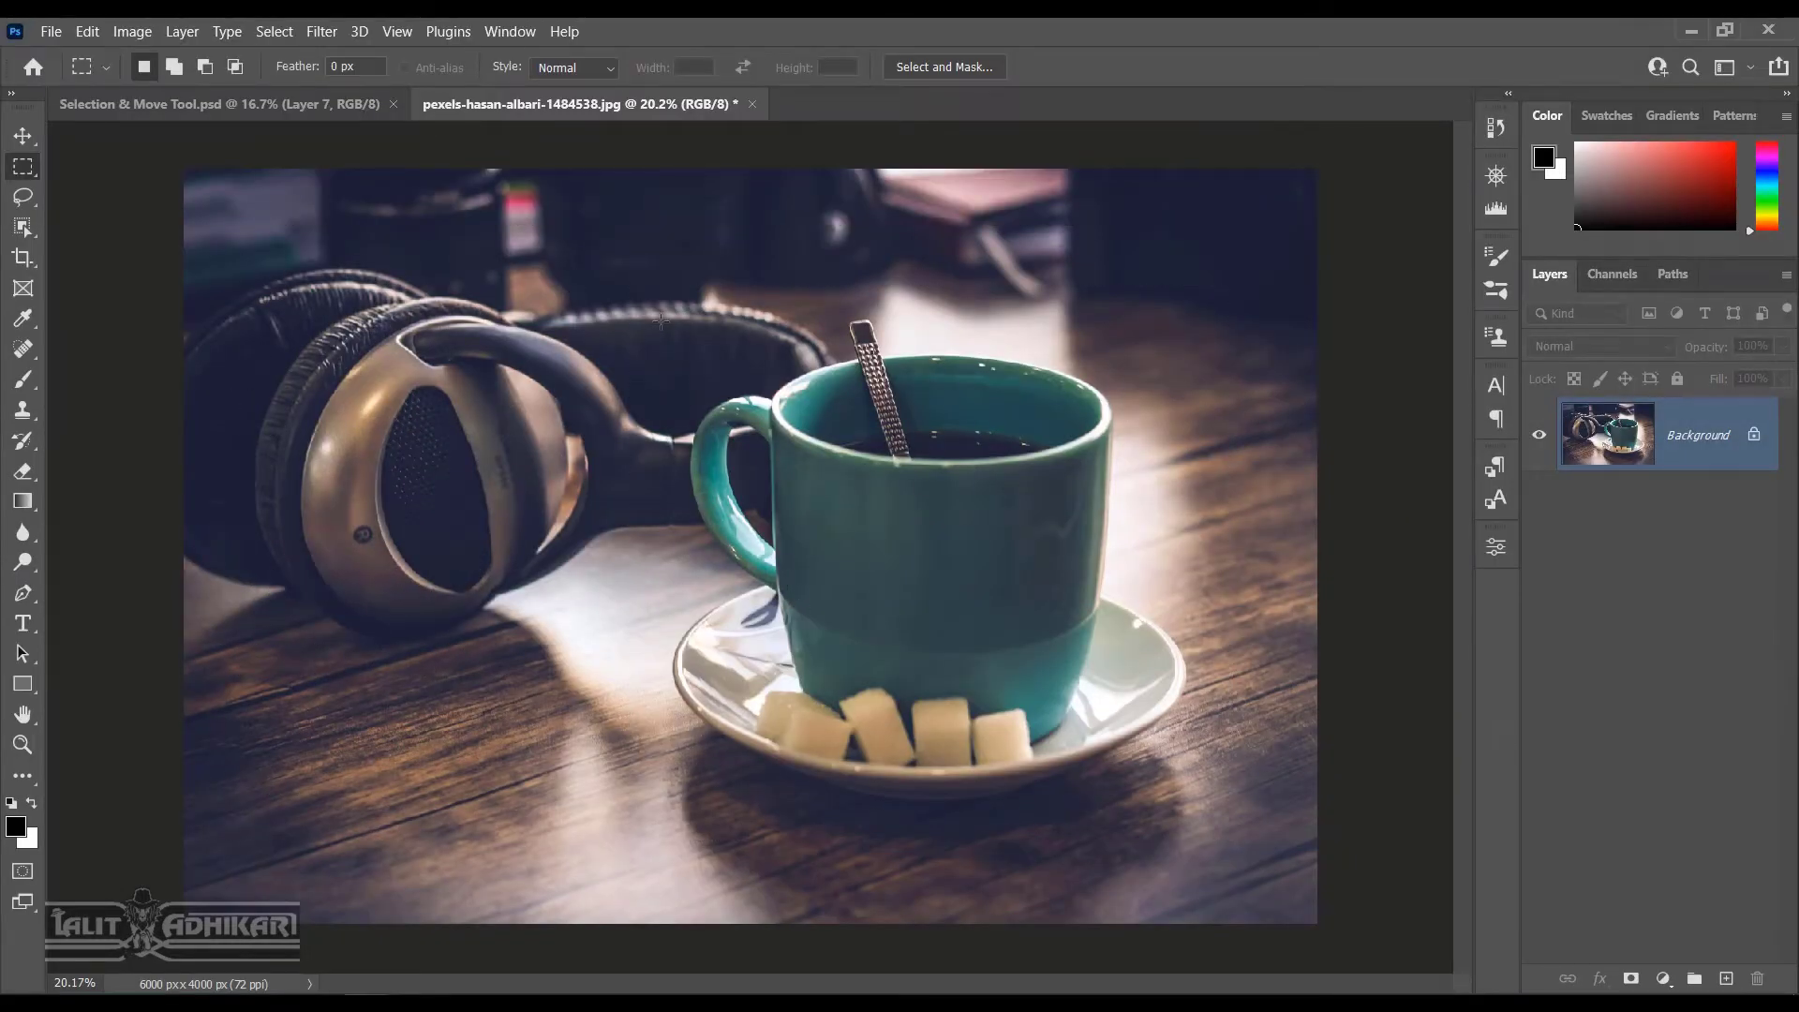
pyautogui.moveTo(643, 296); pyautogui.dragTo(1232, 833)
pyautogui.hotkey('ctrl', 'j')
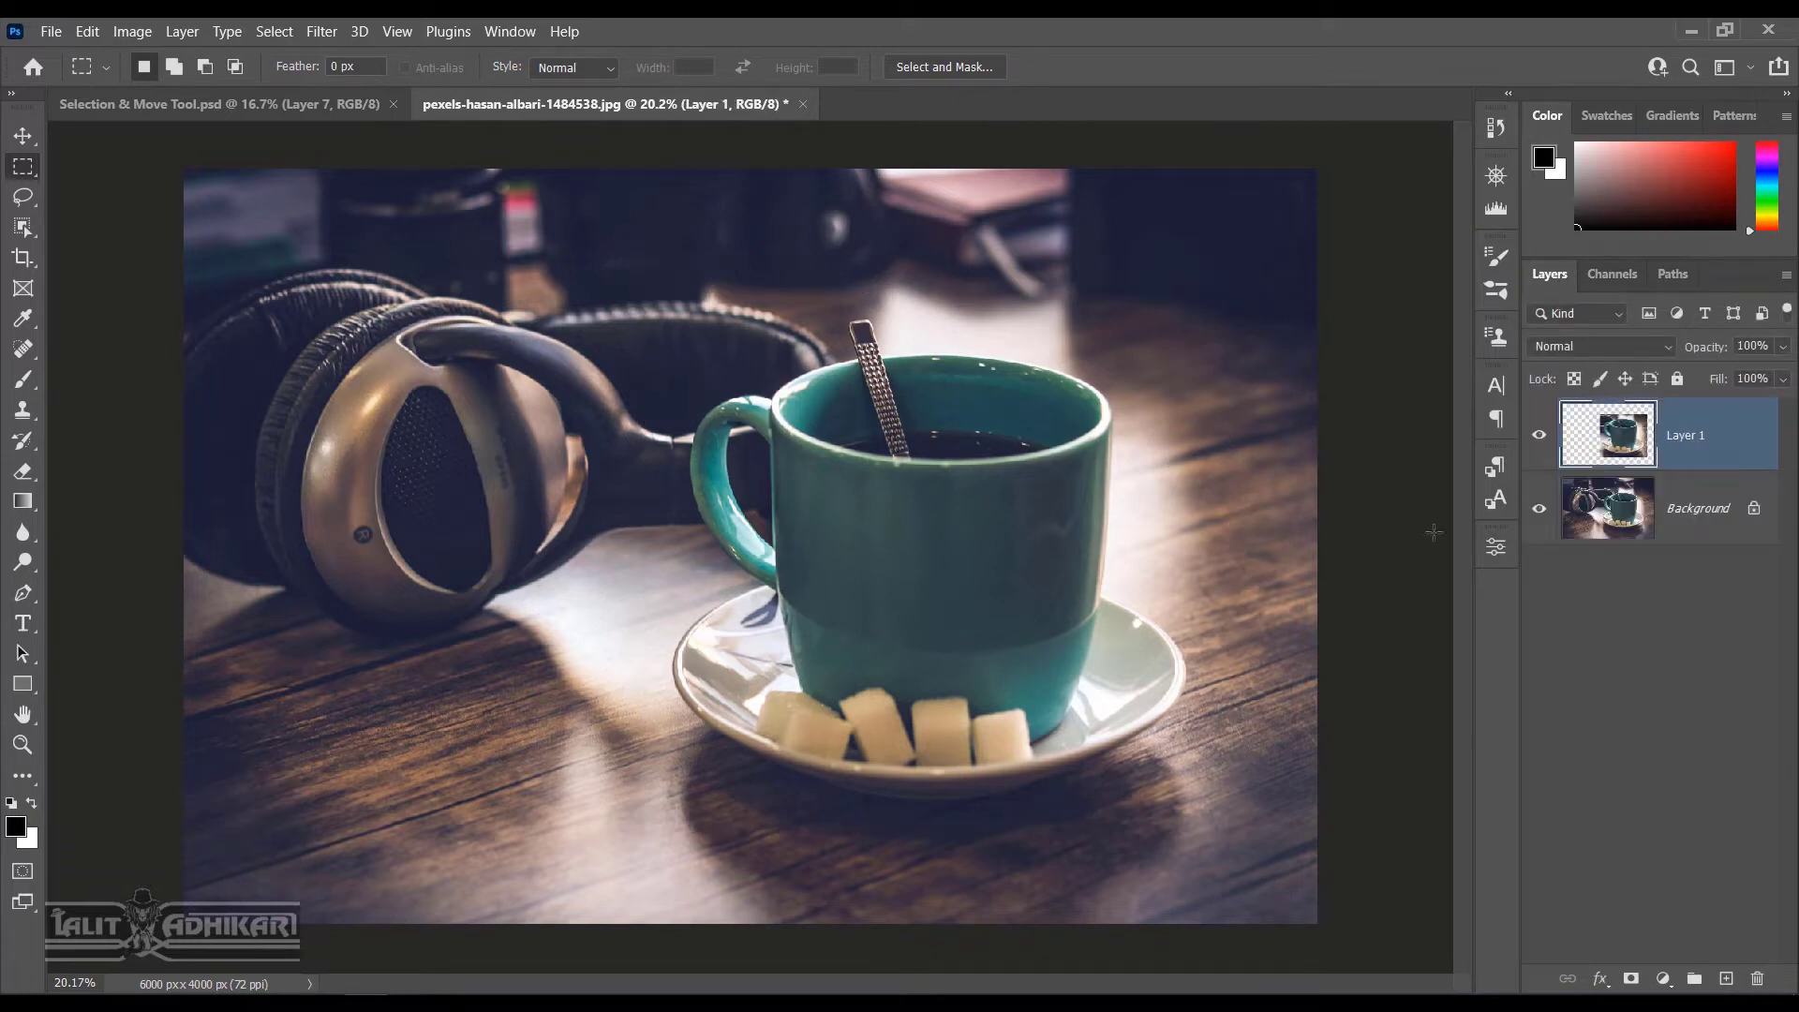
pyautogui.click(1540, 511)
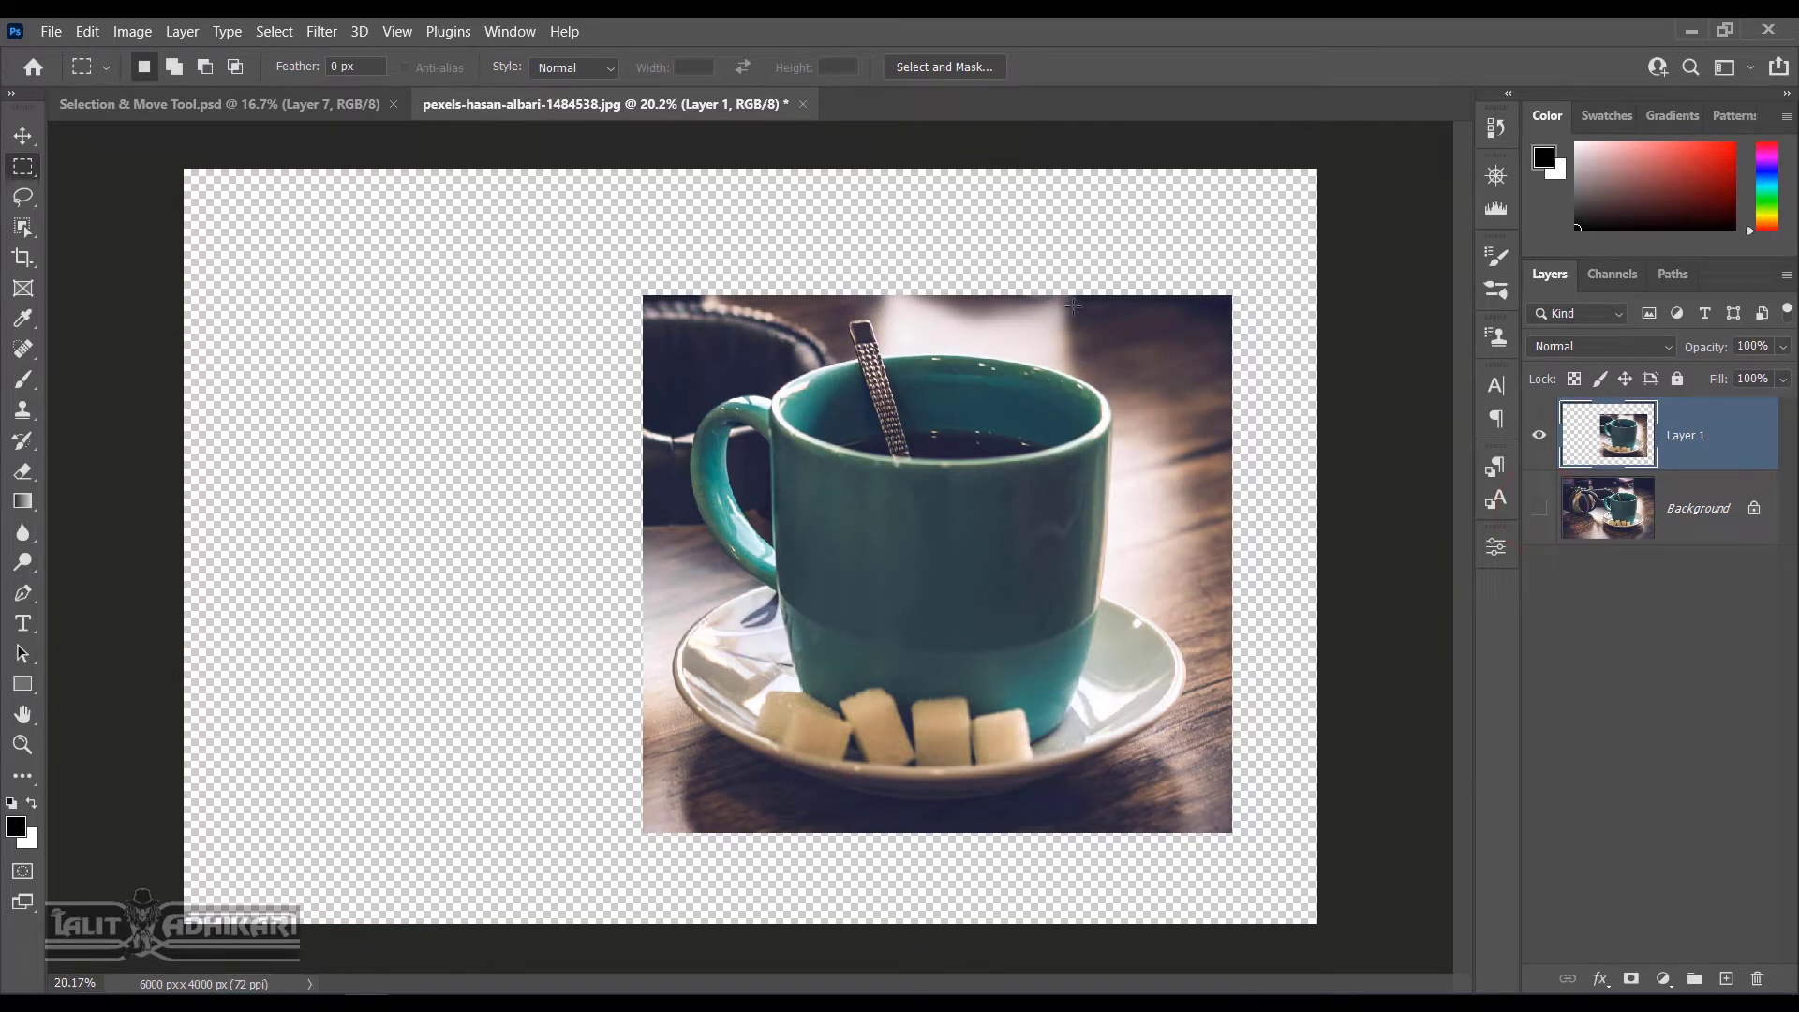
# Hide Layer 1, show the Background again and draw a rectangular selection around the cup on it
pyautogui.click(1540, 436)
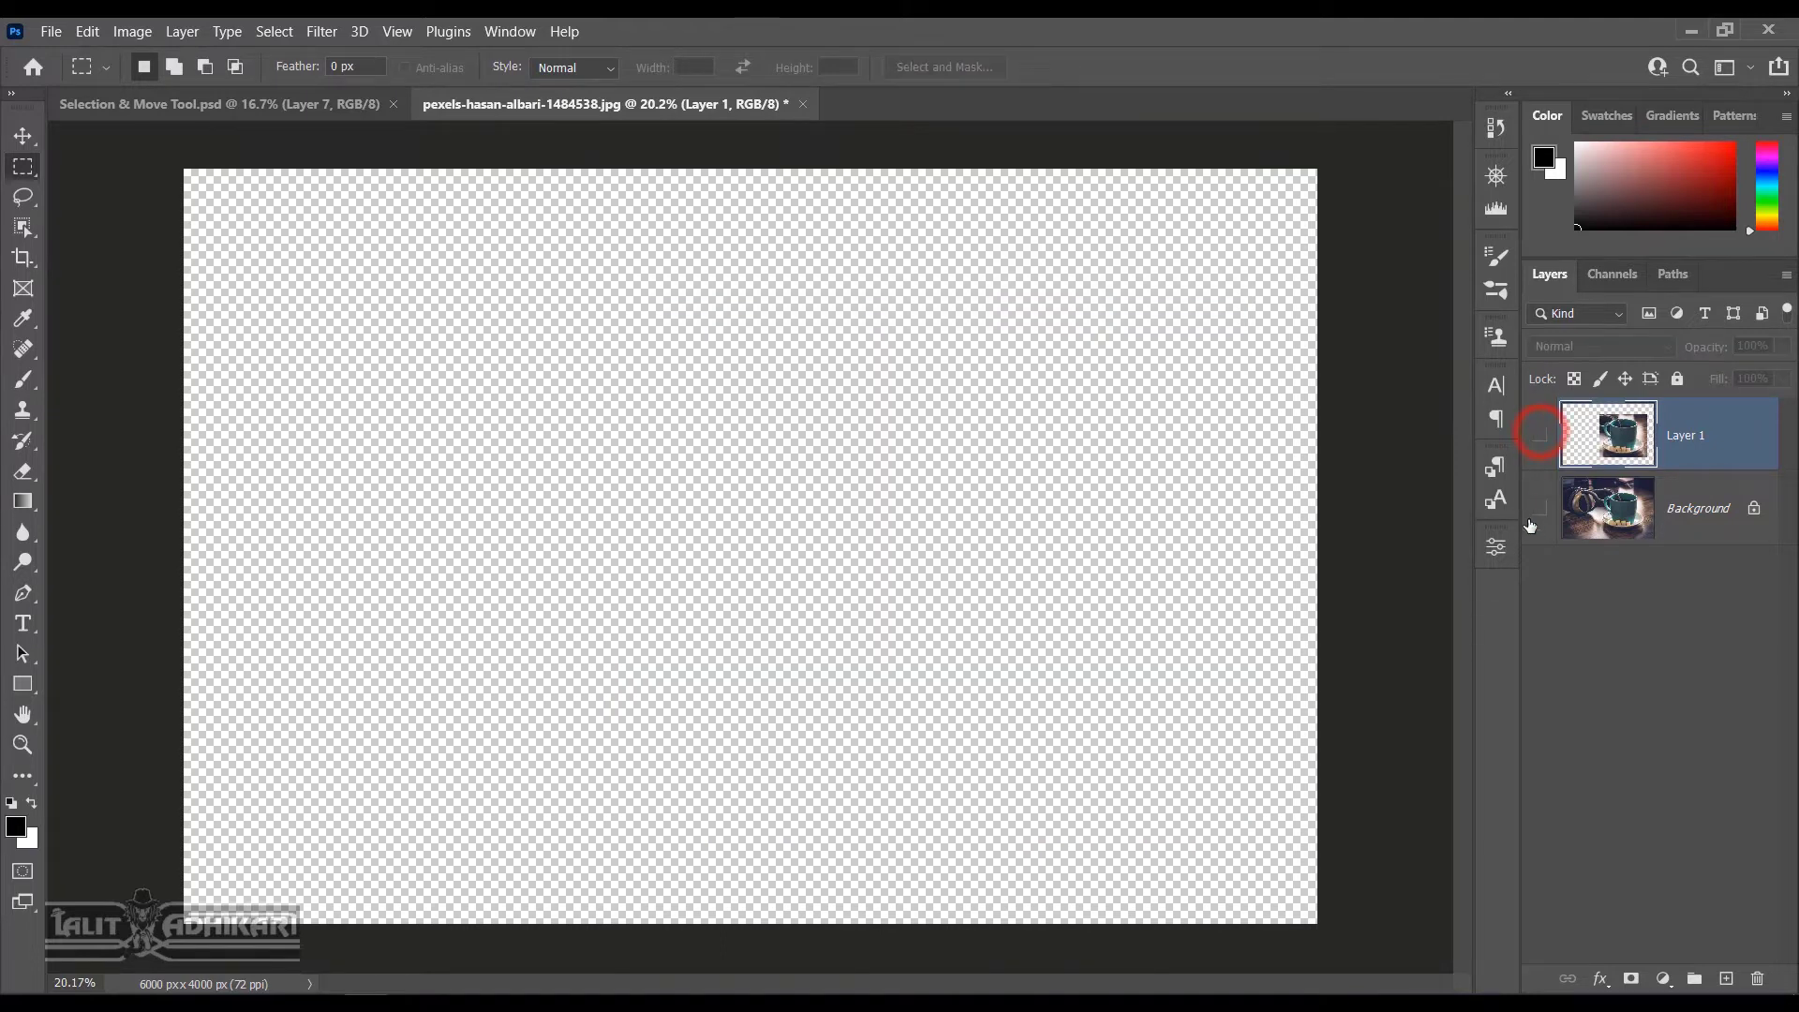
pyautogui.click(1538, 509)
pyautogui.click(1609, 513)
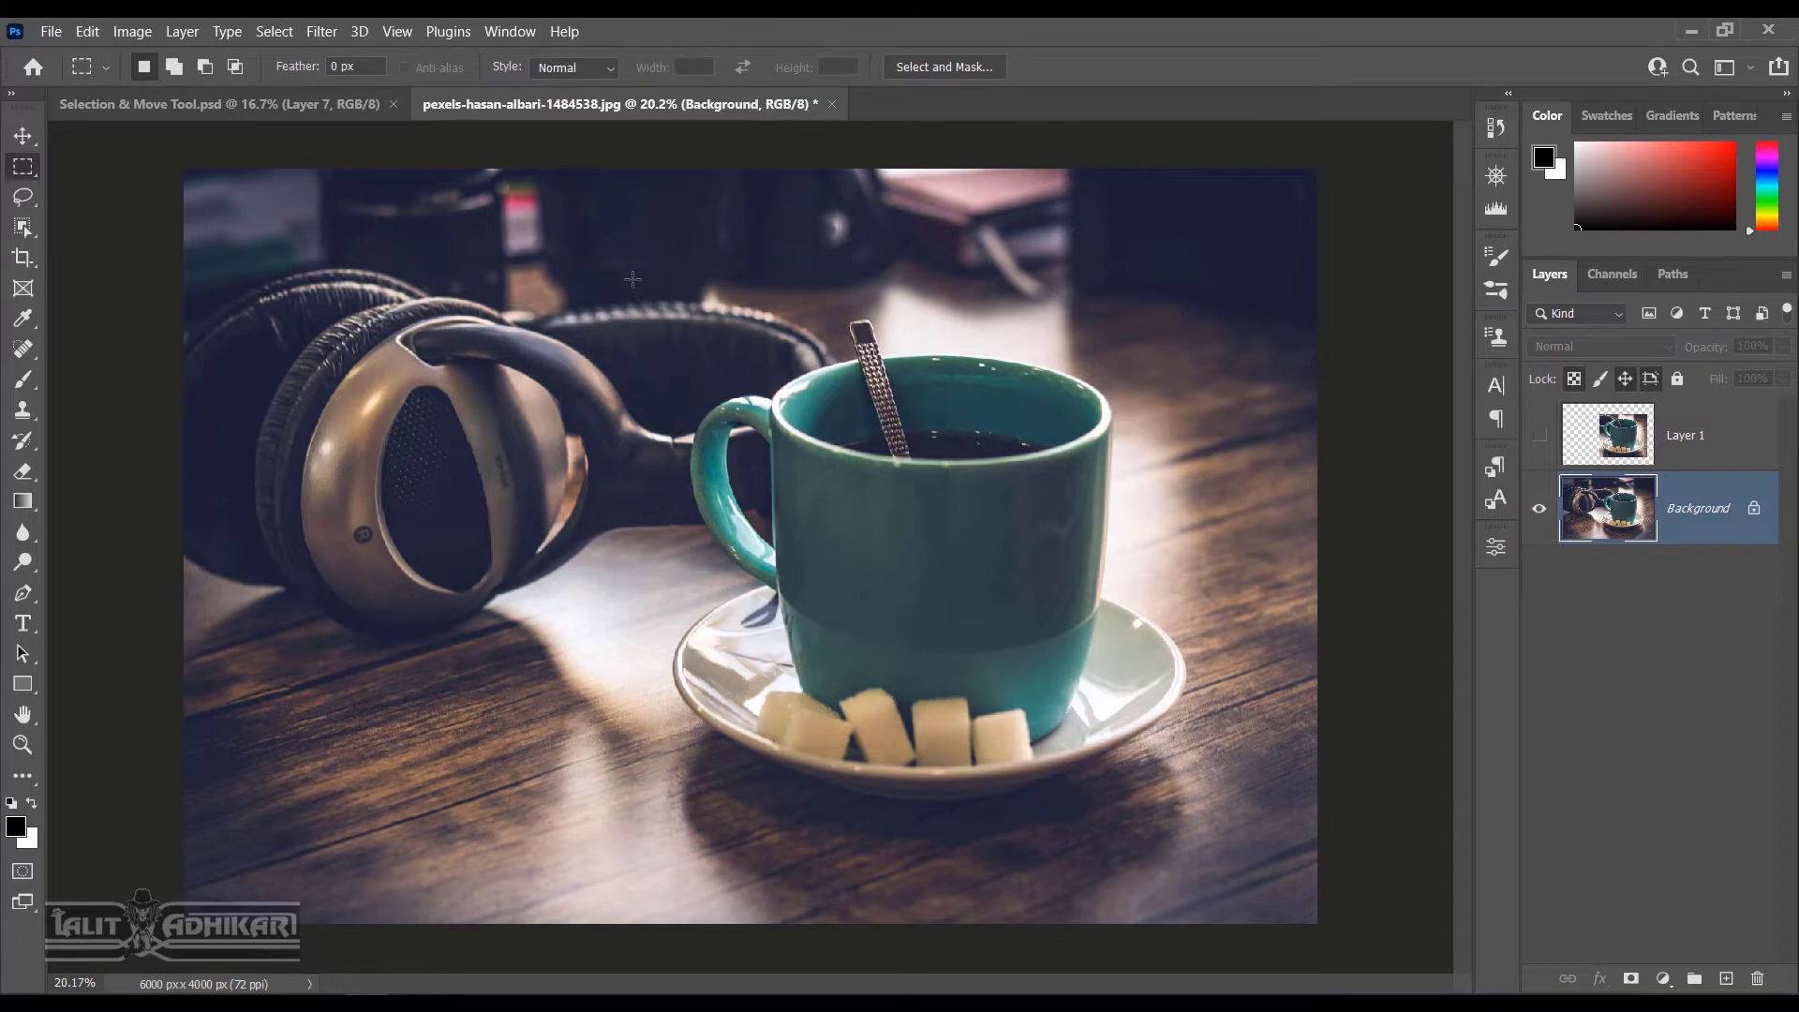
pyautogui.moveTo(631, 278); pyautogui.dragTo(1240, 829)
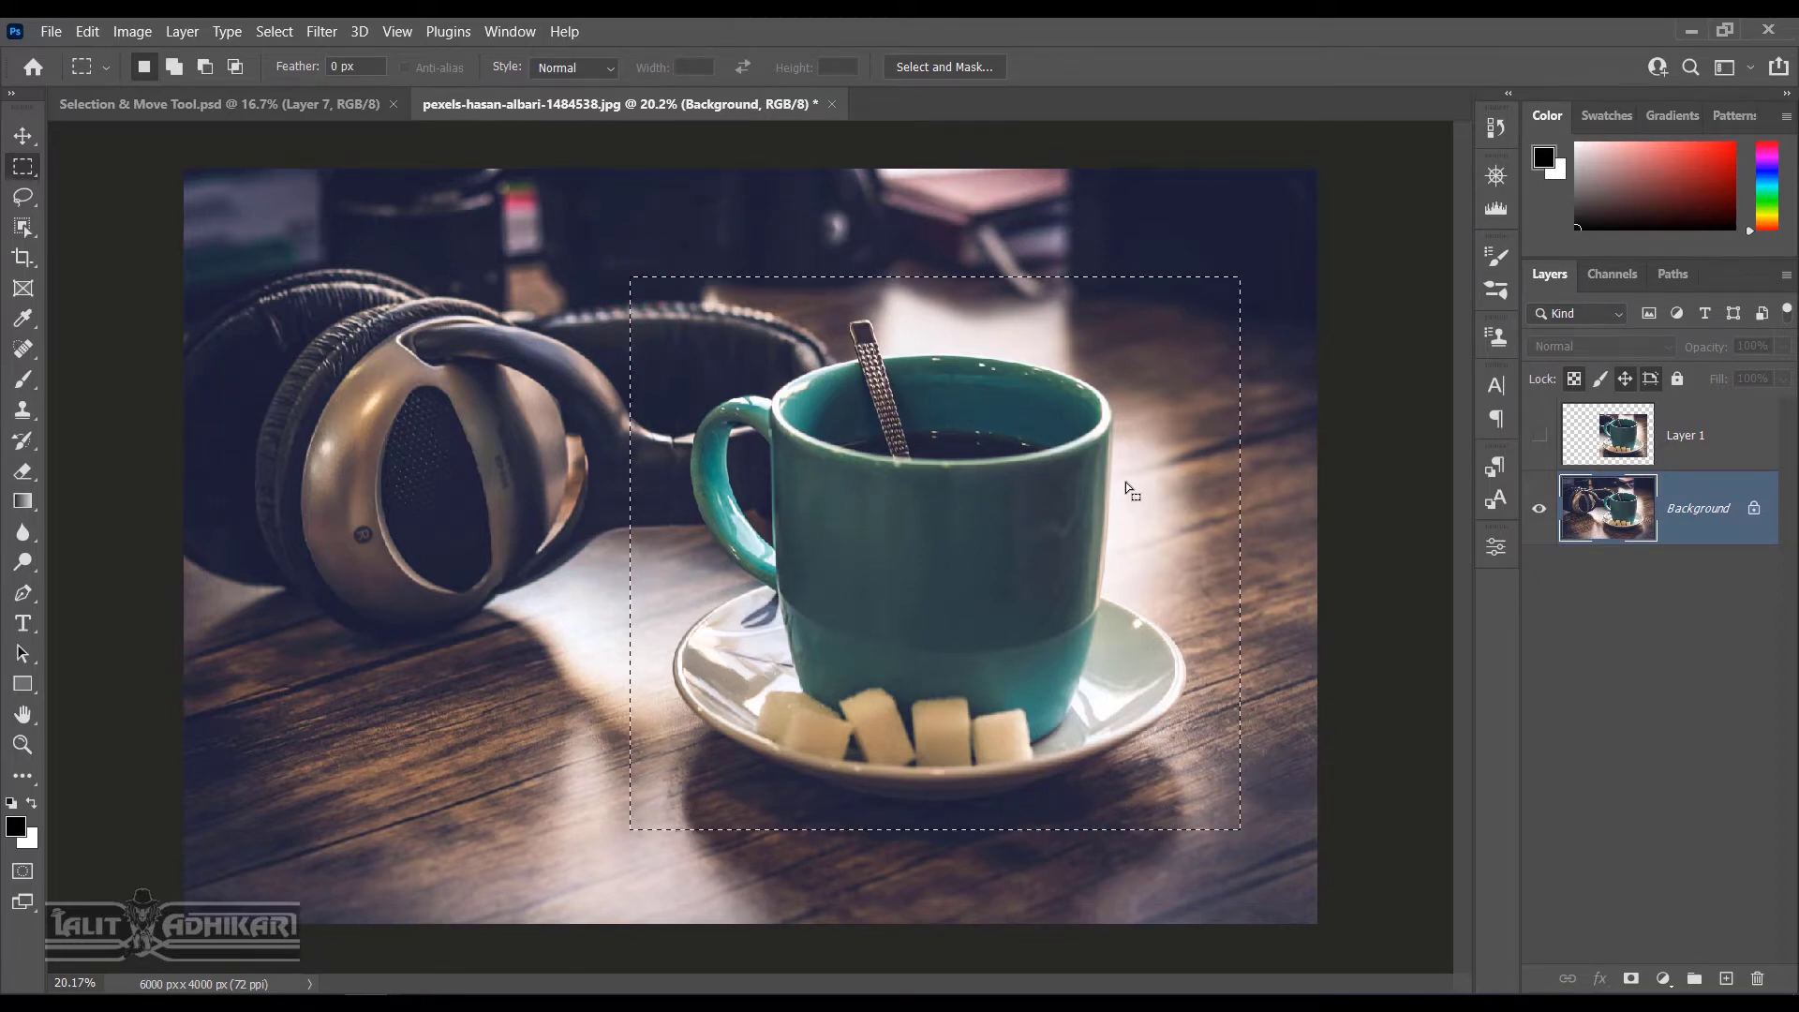
# Copy a rectangular area around the cup with a 30 px feather to a new layer and hide the Background
pyautogui.click(329, 65)
pyautogui.write('3')
pyautogui.moveTo(664, 284); pyautogui.dragTo(1225, 827)
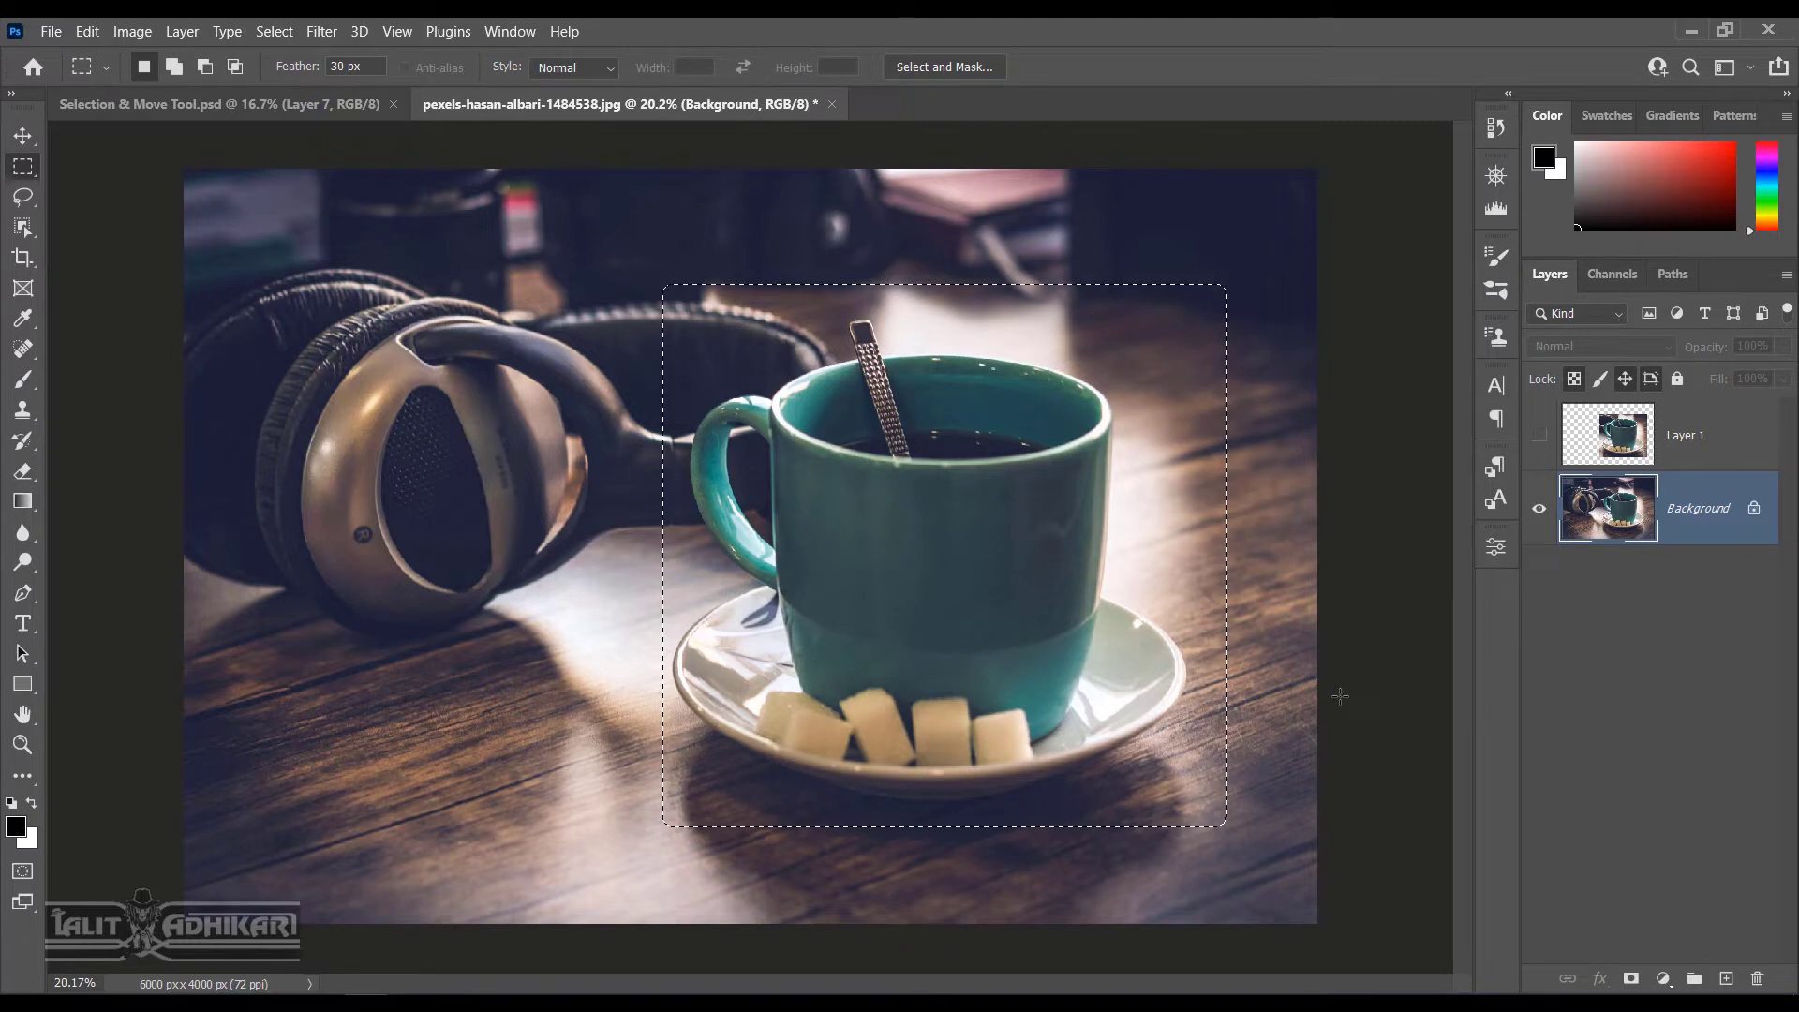
pyautogui.hotkey('ctrl', 'j')
pyautogui.click(1538, 585)
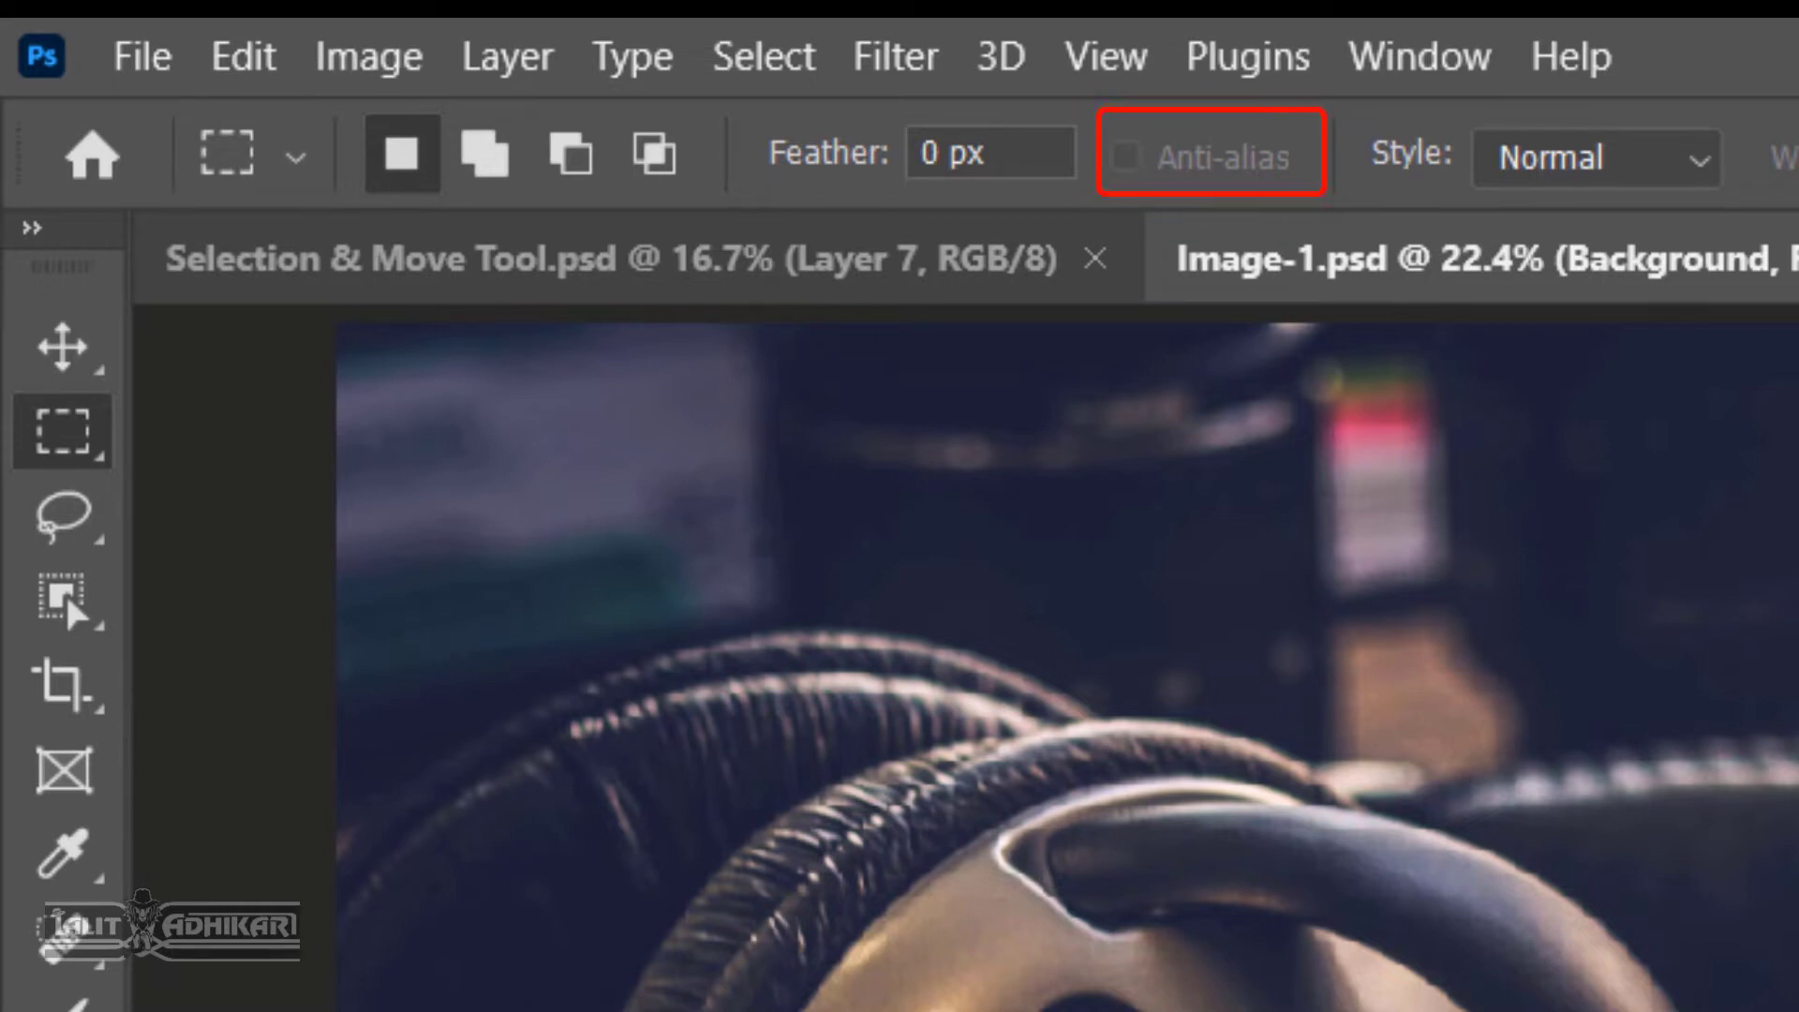
# With the Elliptical Marquee and anti-aliasing off, copy a circular area over the headphones to a new layer named Anti-alias off
pyautogui.rightClick(66, 439)
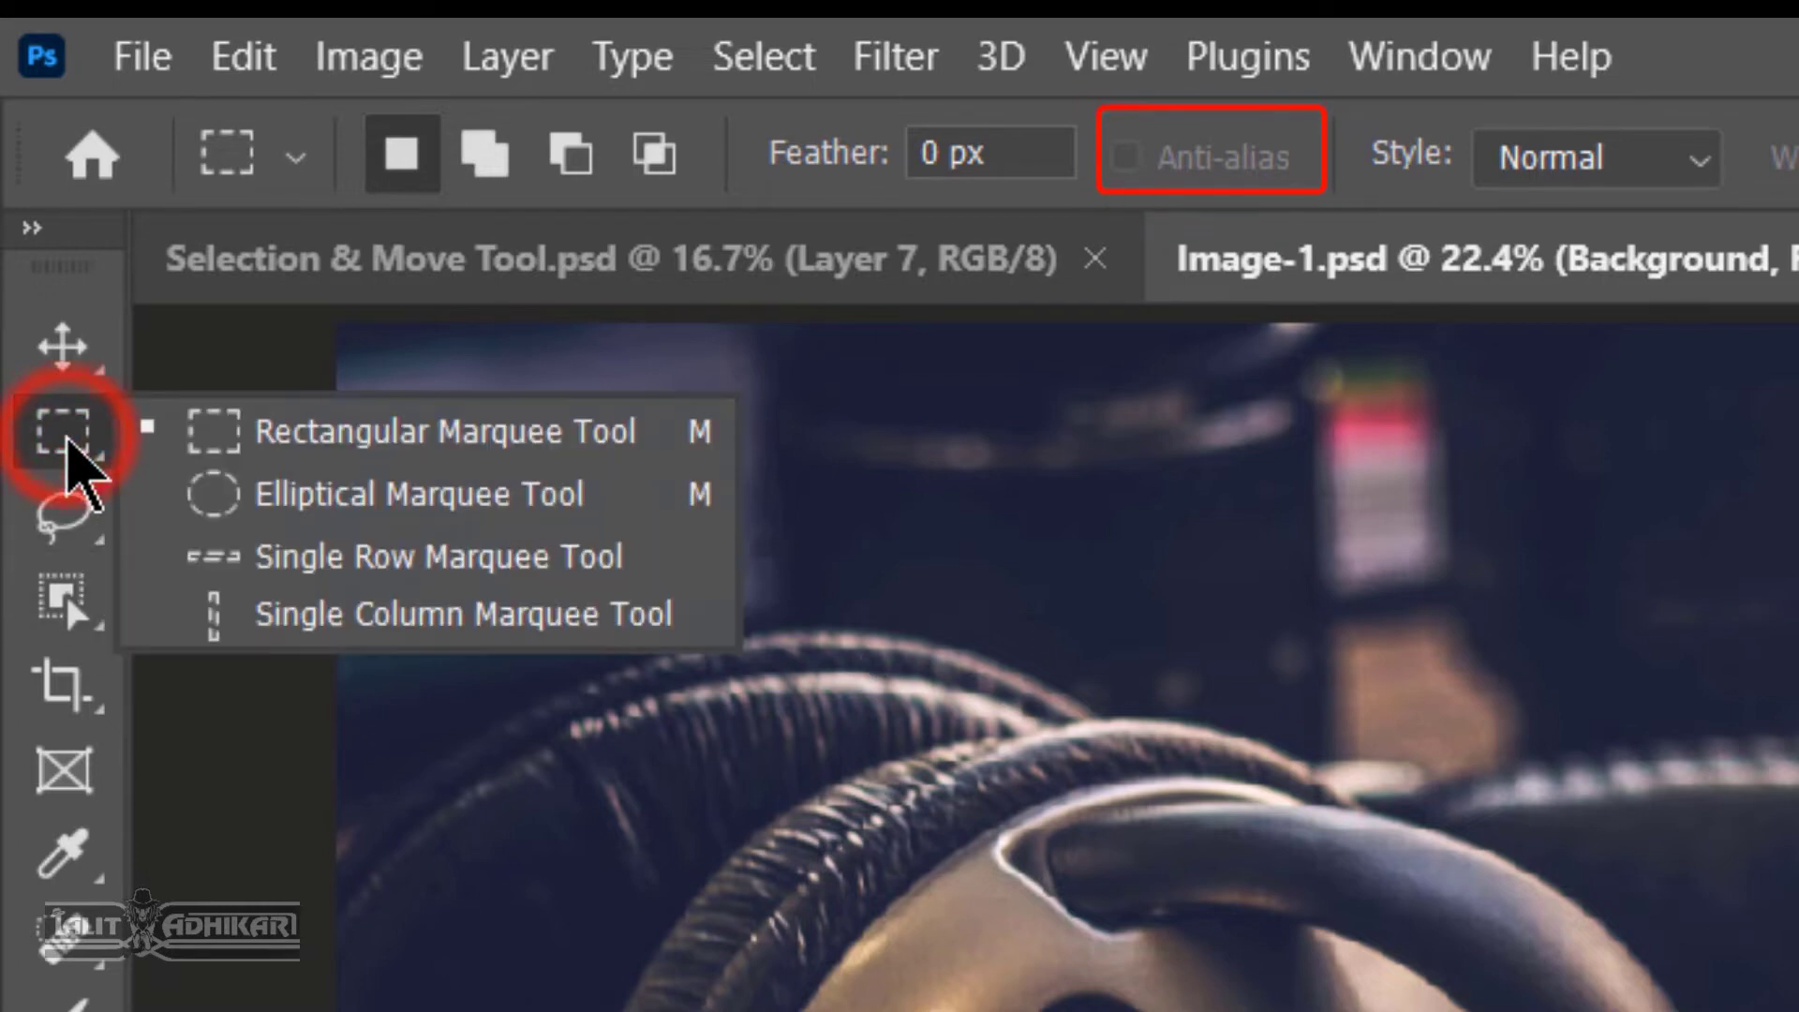
pyautogui.click(401, 506)
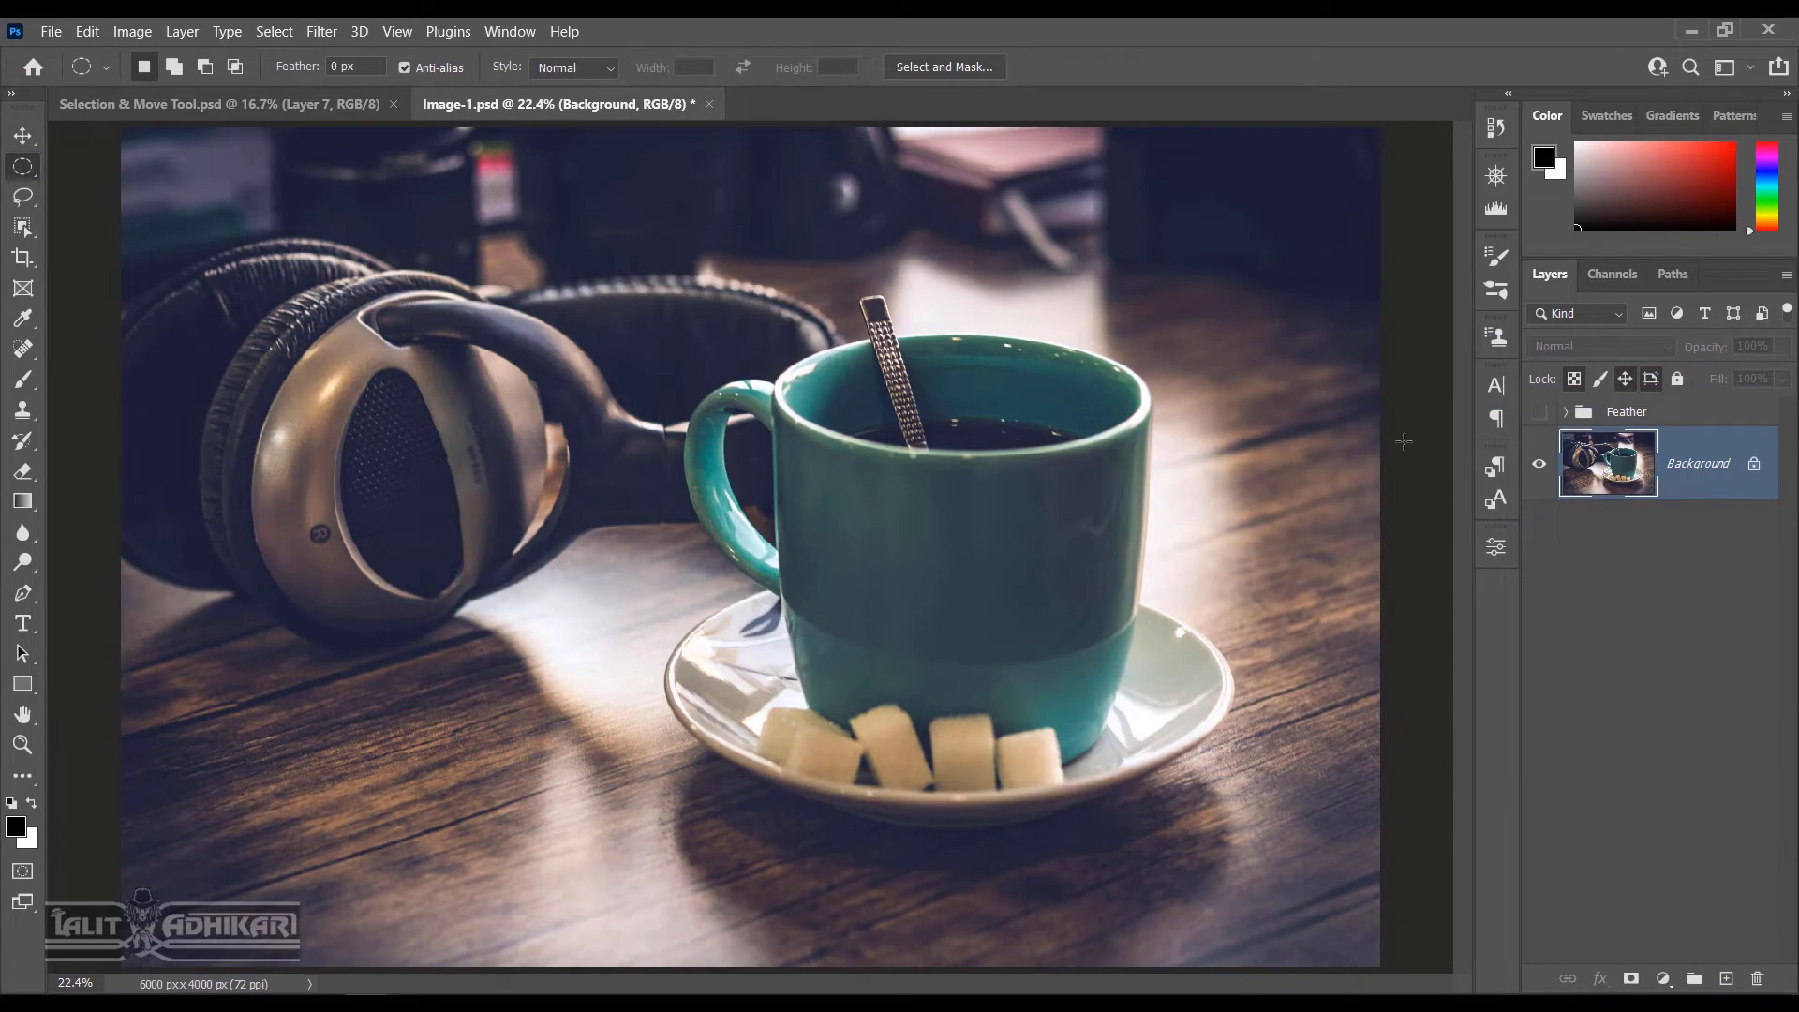
pyautogui.click(405, 67)
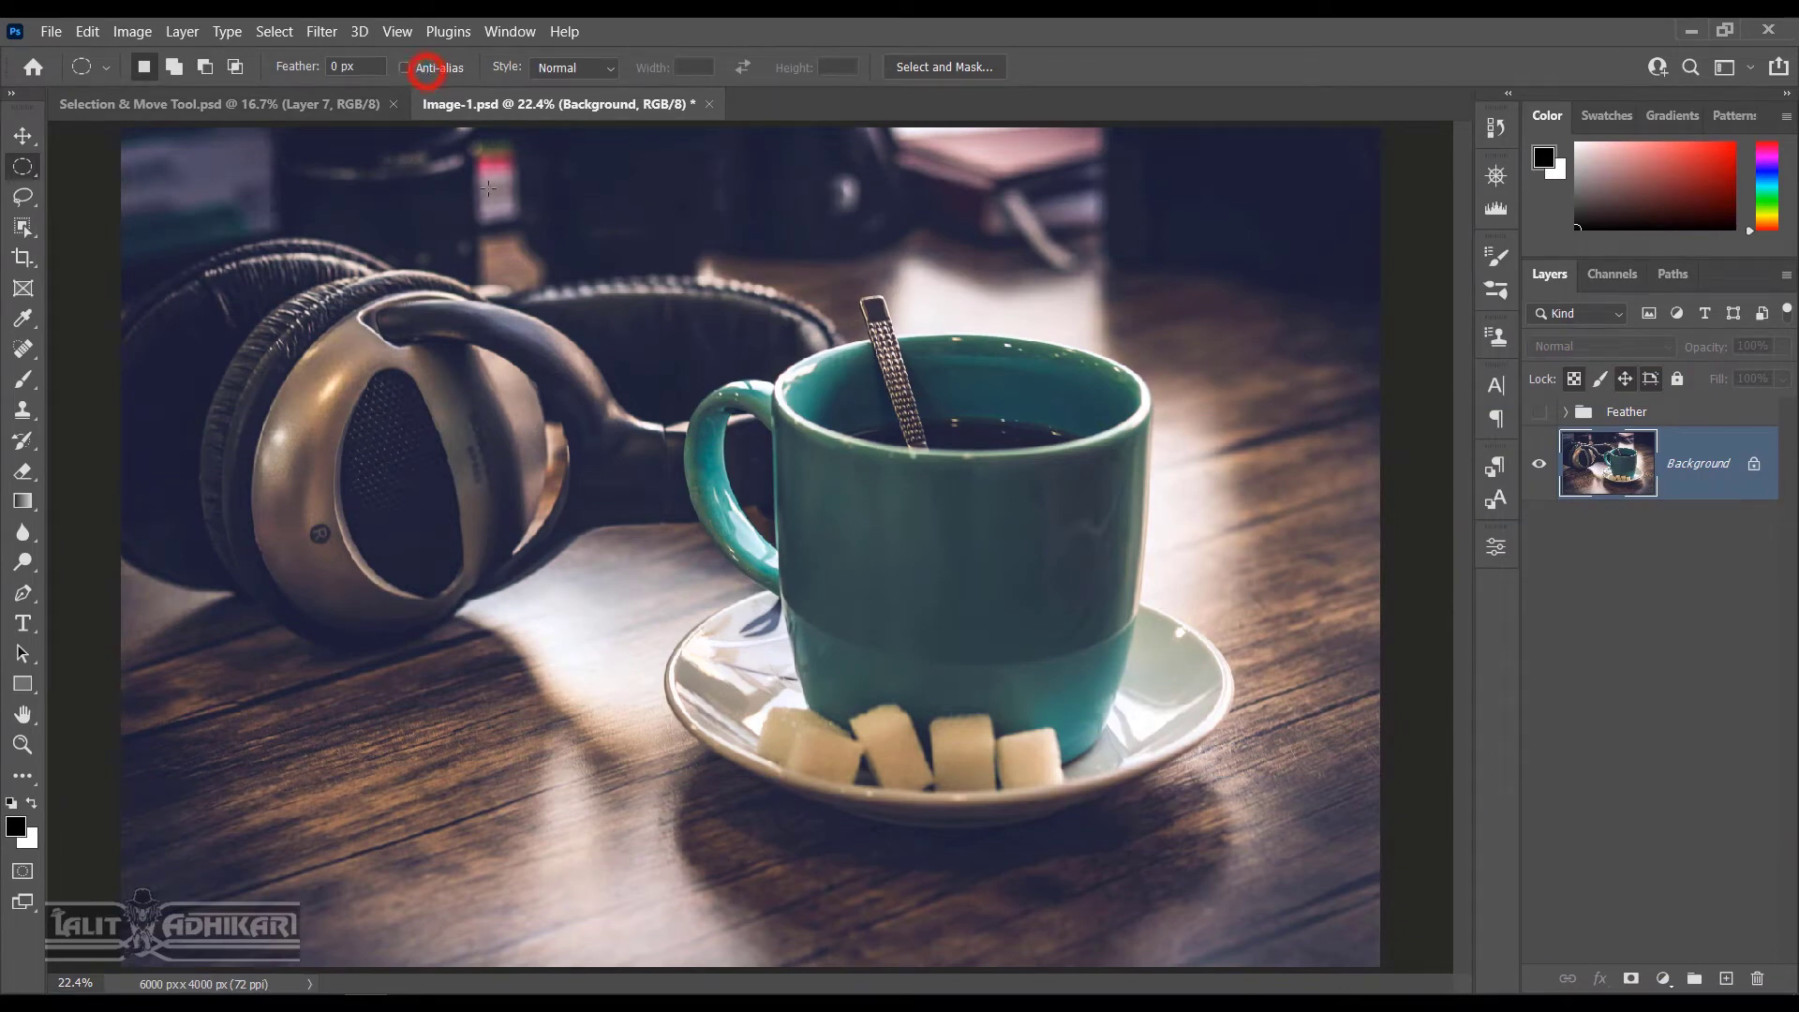
pyautogui.moveTo(245, 343); pyautogui.dragTo(700, 797)
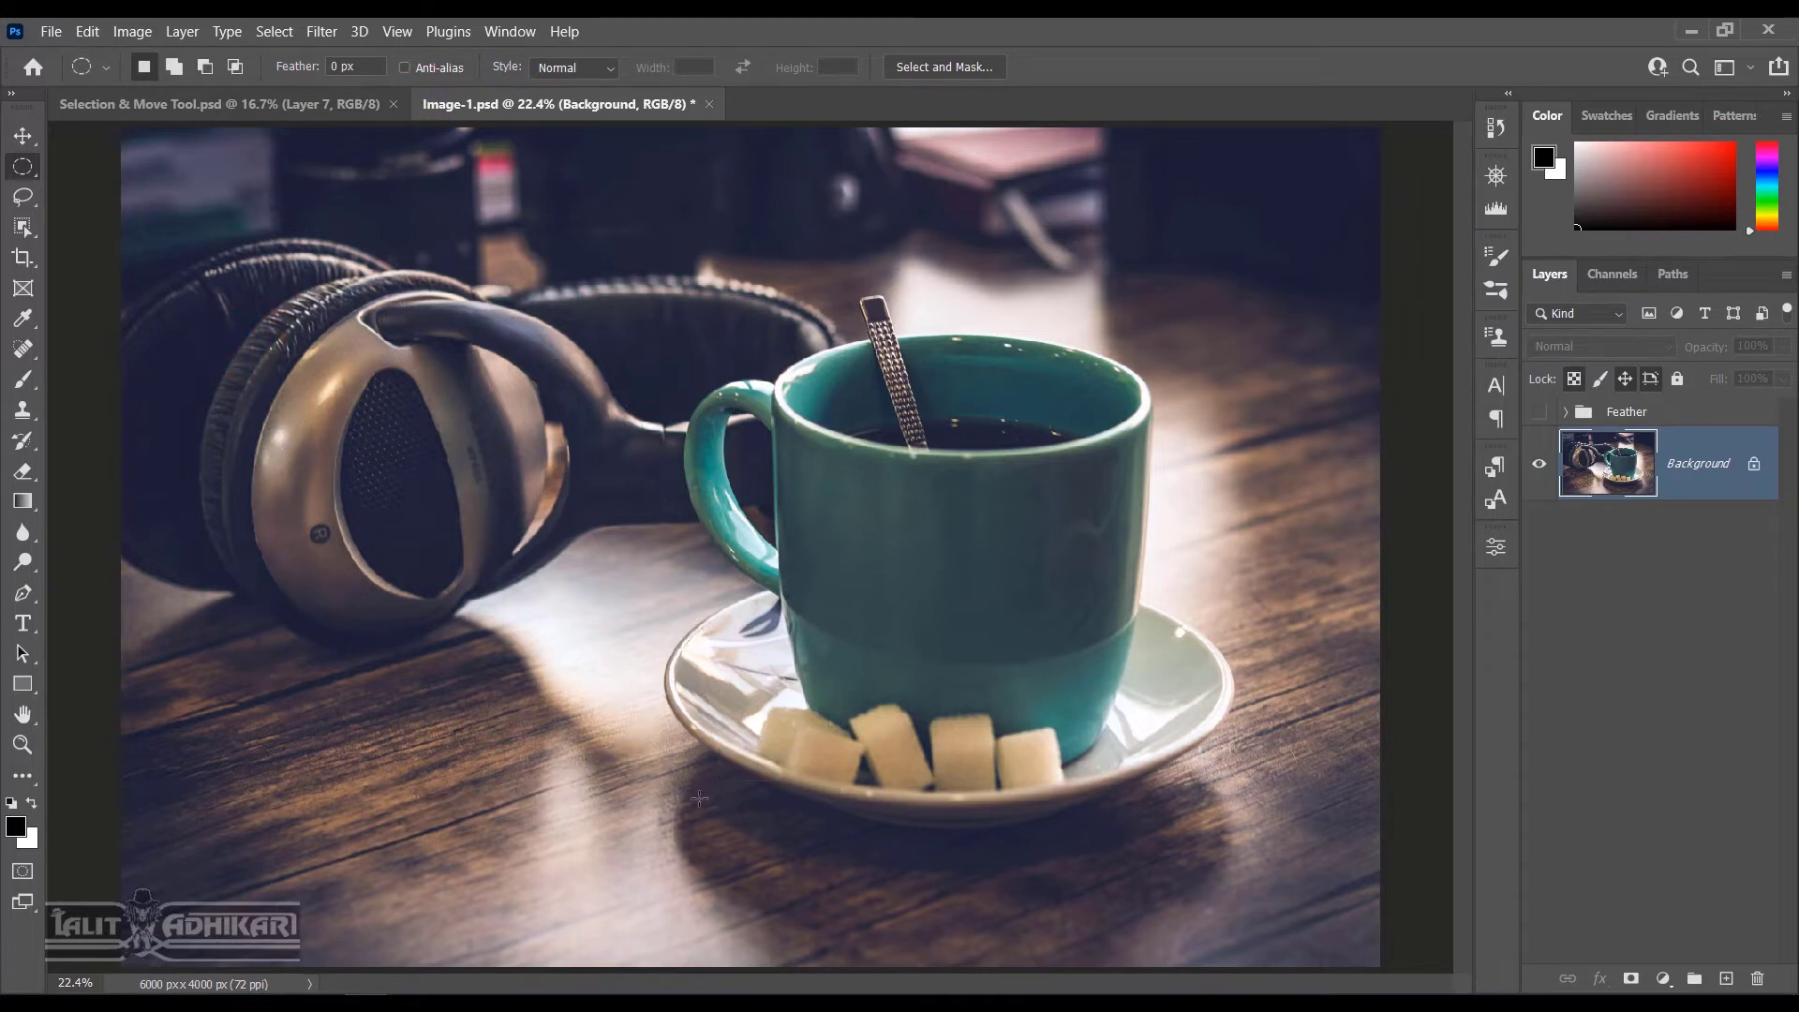
pyautogui.hotkey('ctrl', 'j')
pyautogui.doubleClick(1694, 463)
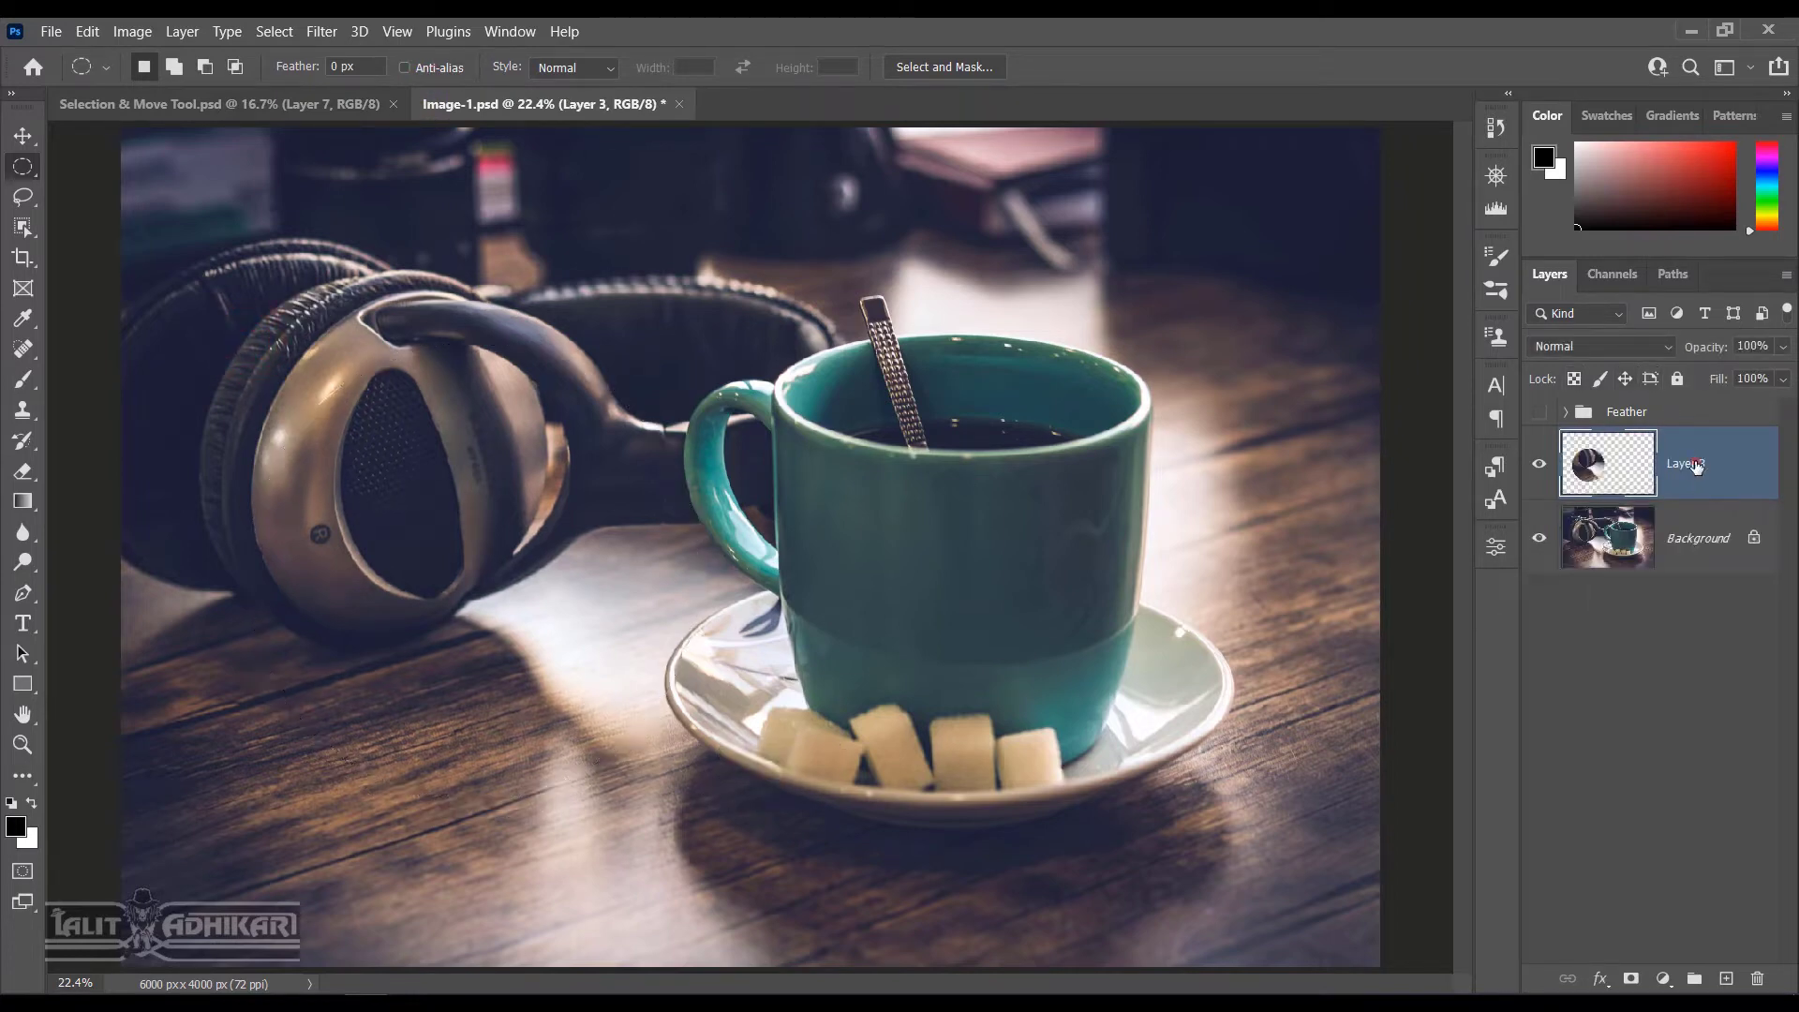
pyautogui.write('Anti-alias off')
pyautogui.press('Return')
# With anti-aliasing on, copy a circular area over the cup from the Background to a new layer and hide the Background
pyautogui.click(404, 68)
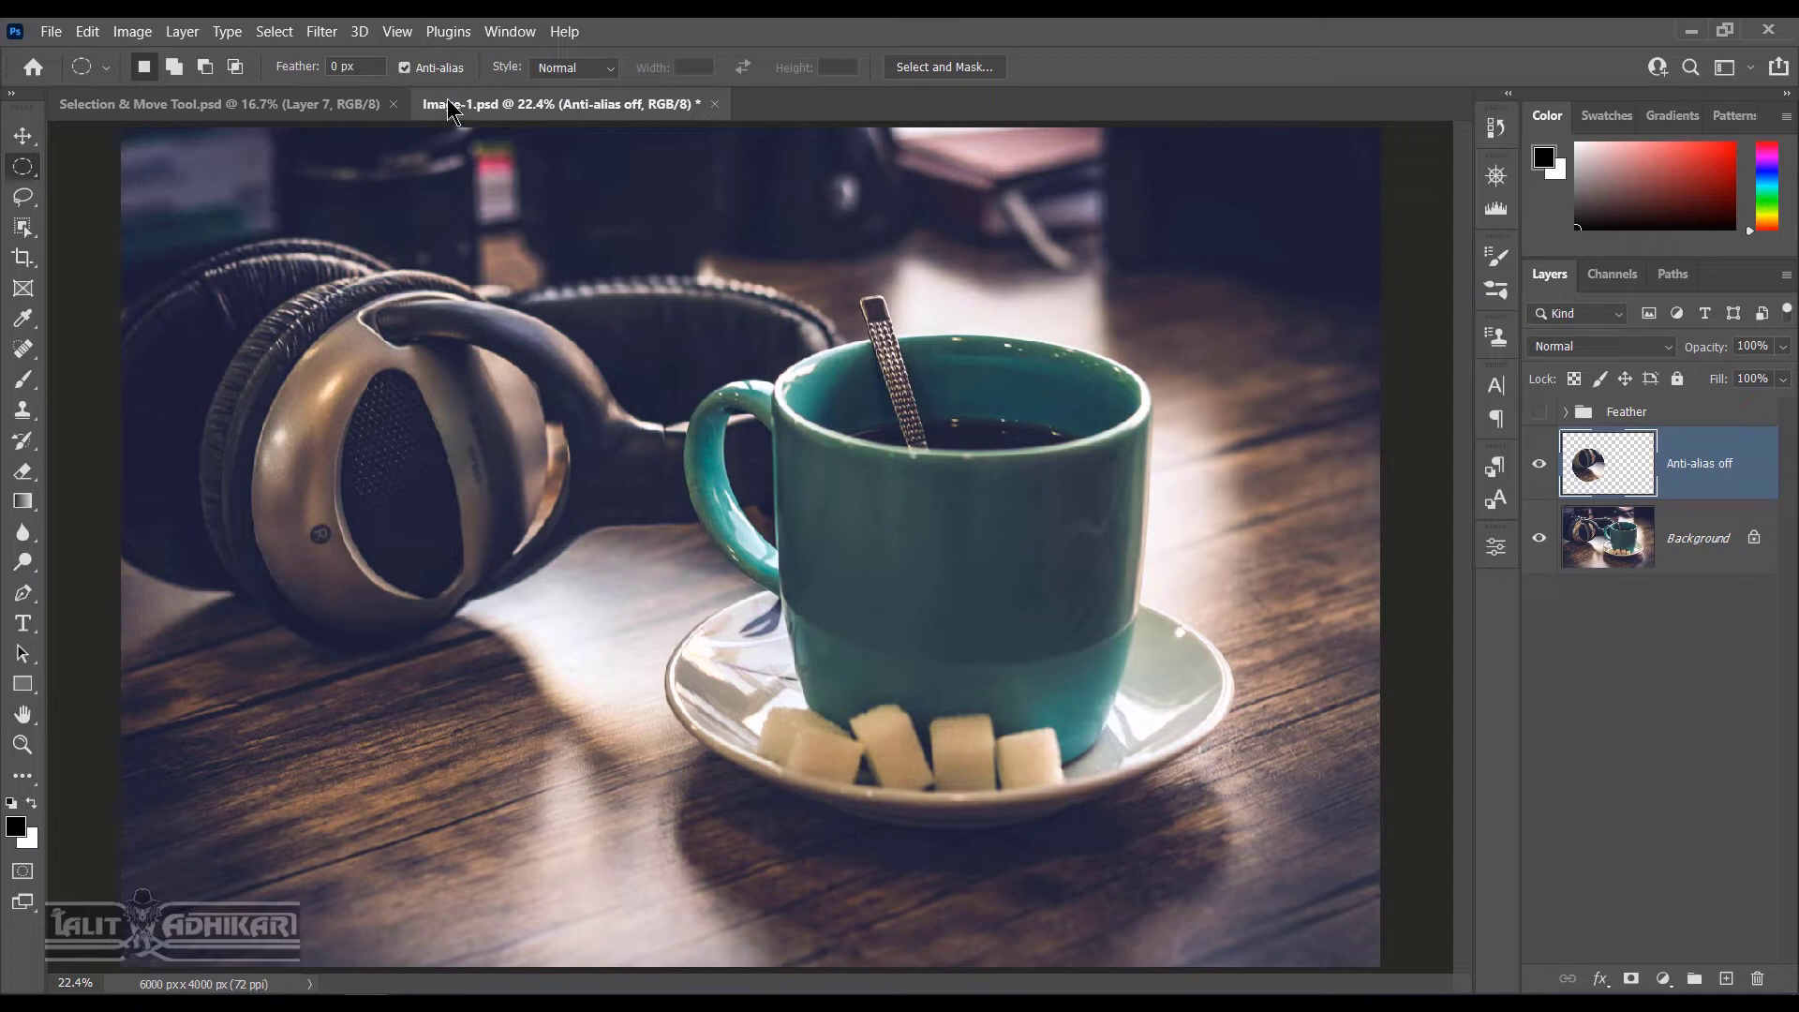
pyautogui.moveTo(895, 320); pyautogui.dragTo(1256, 769)
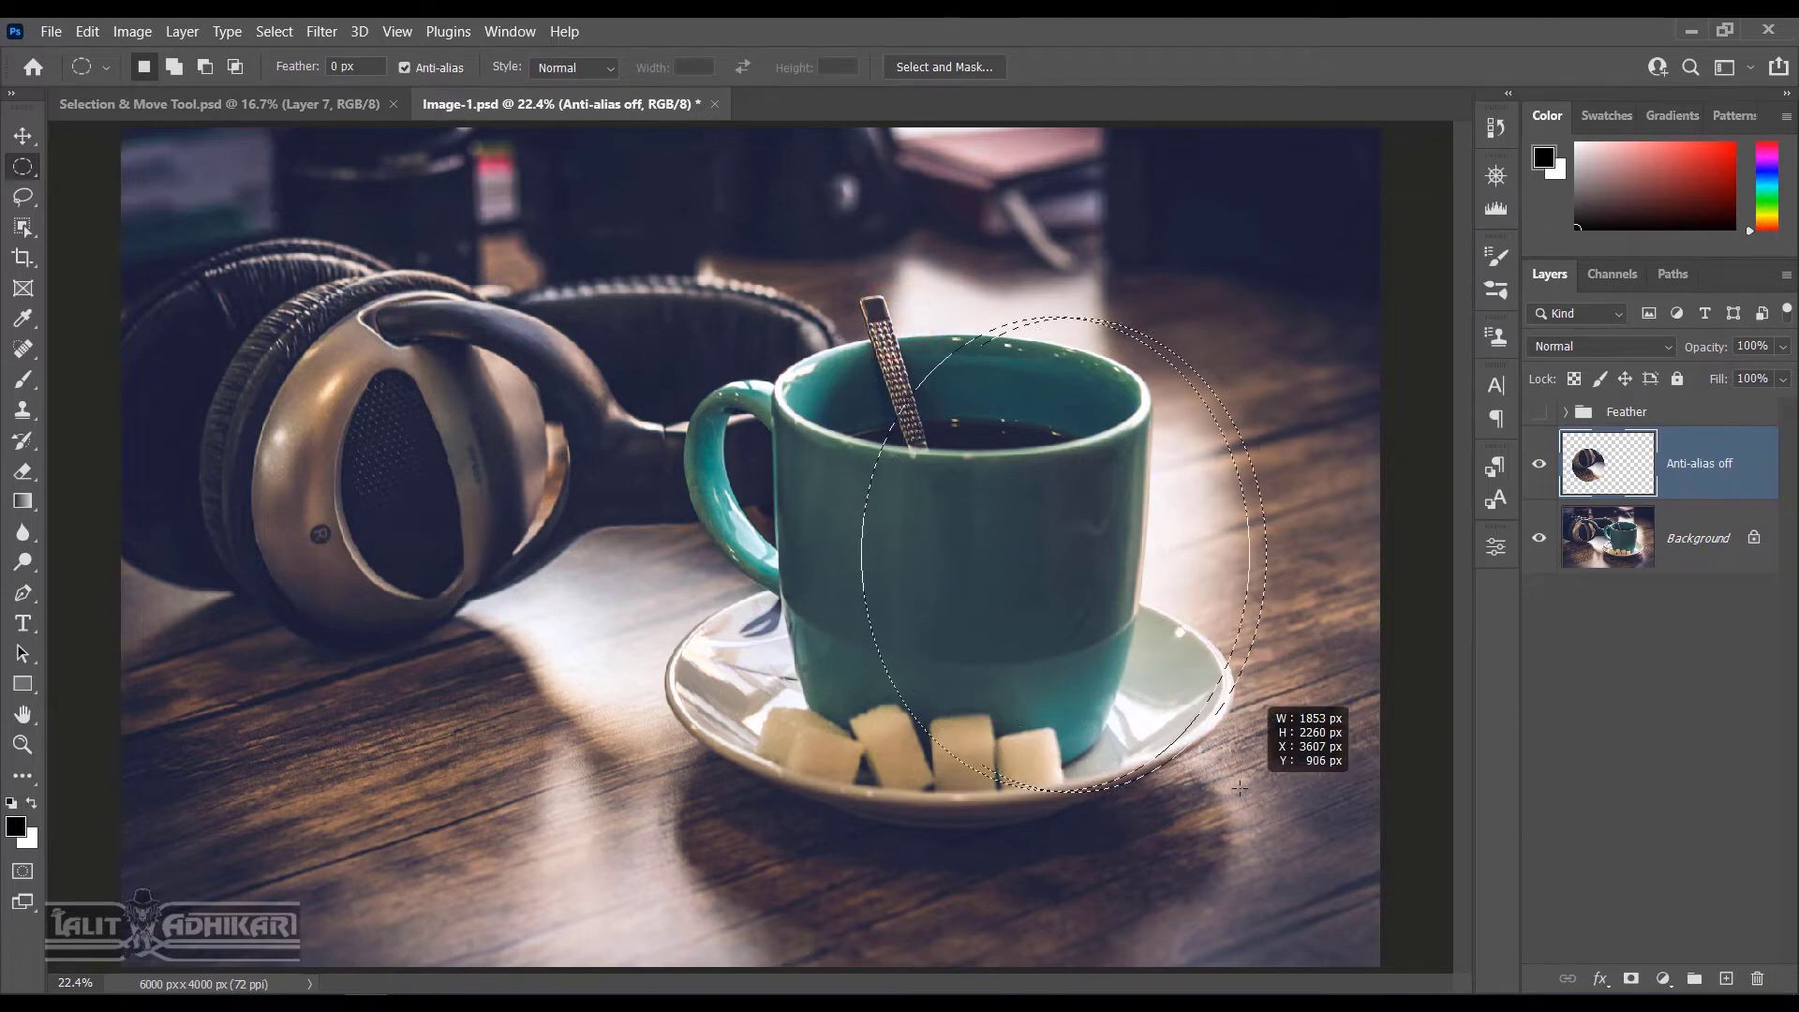
pyautogui.click(1698, 538)
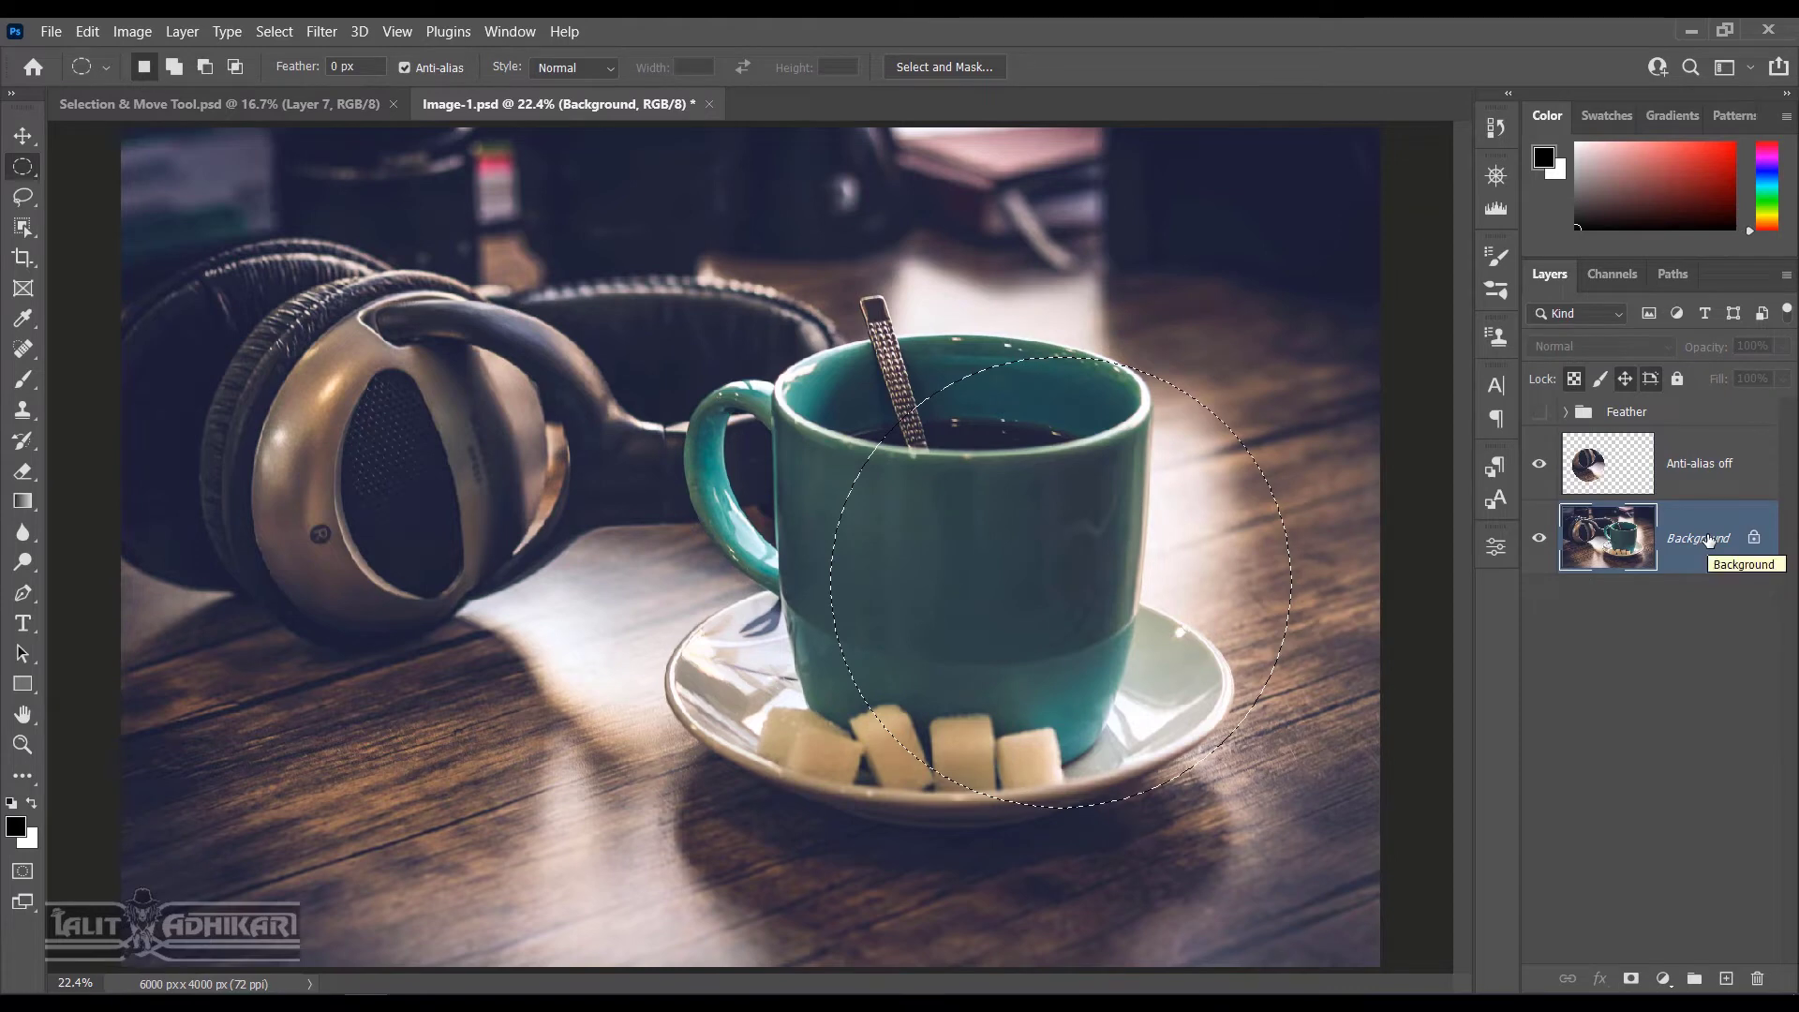
pyautogui.hotkey('ctrl', 'j')
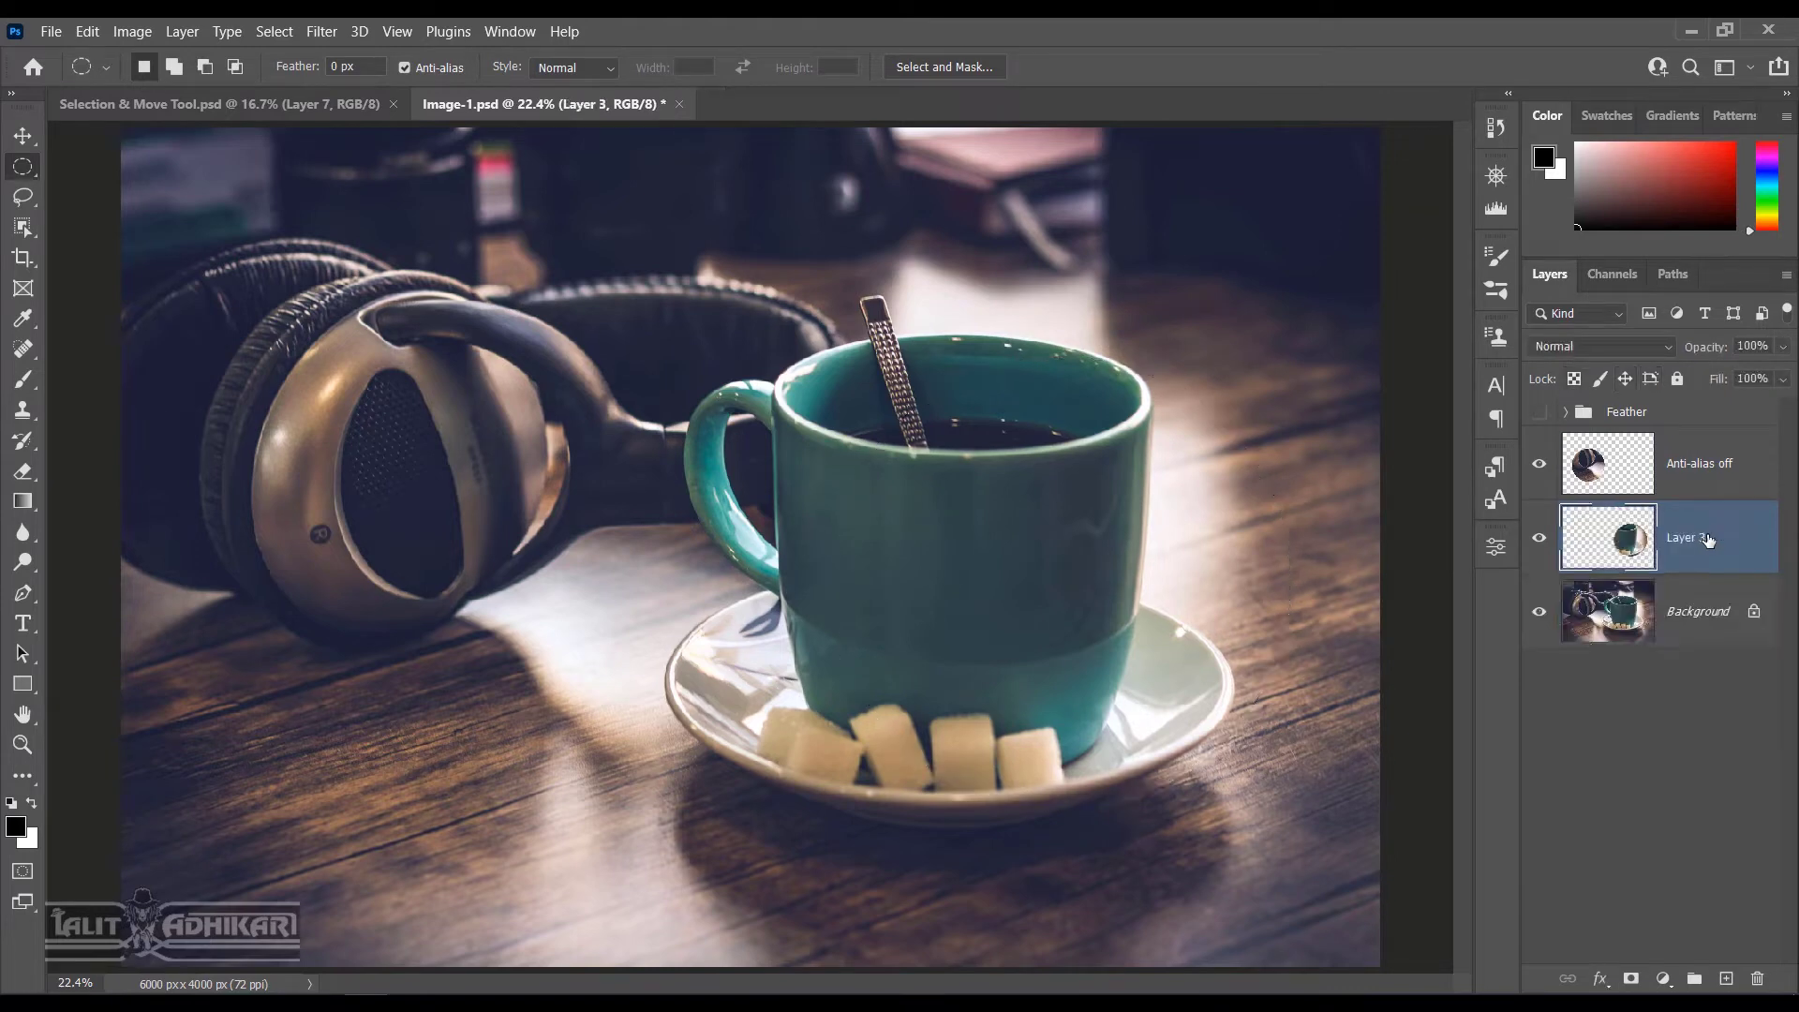
pyautogui.click(1540, 612)
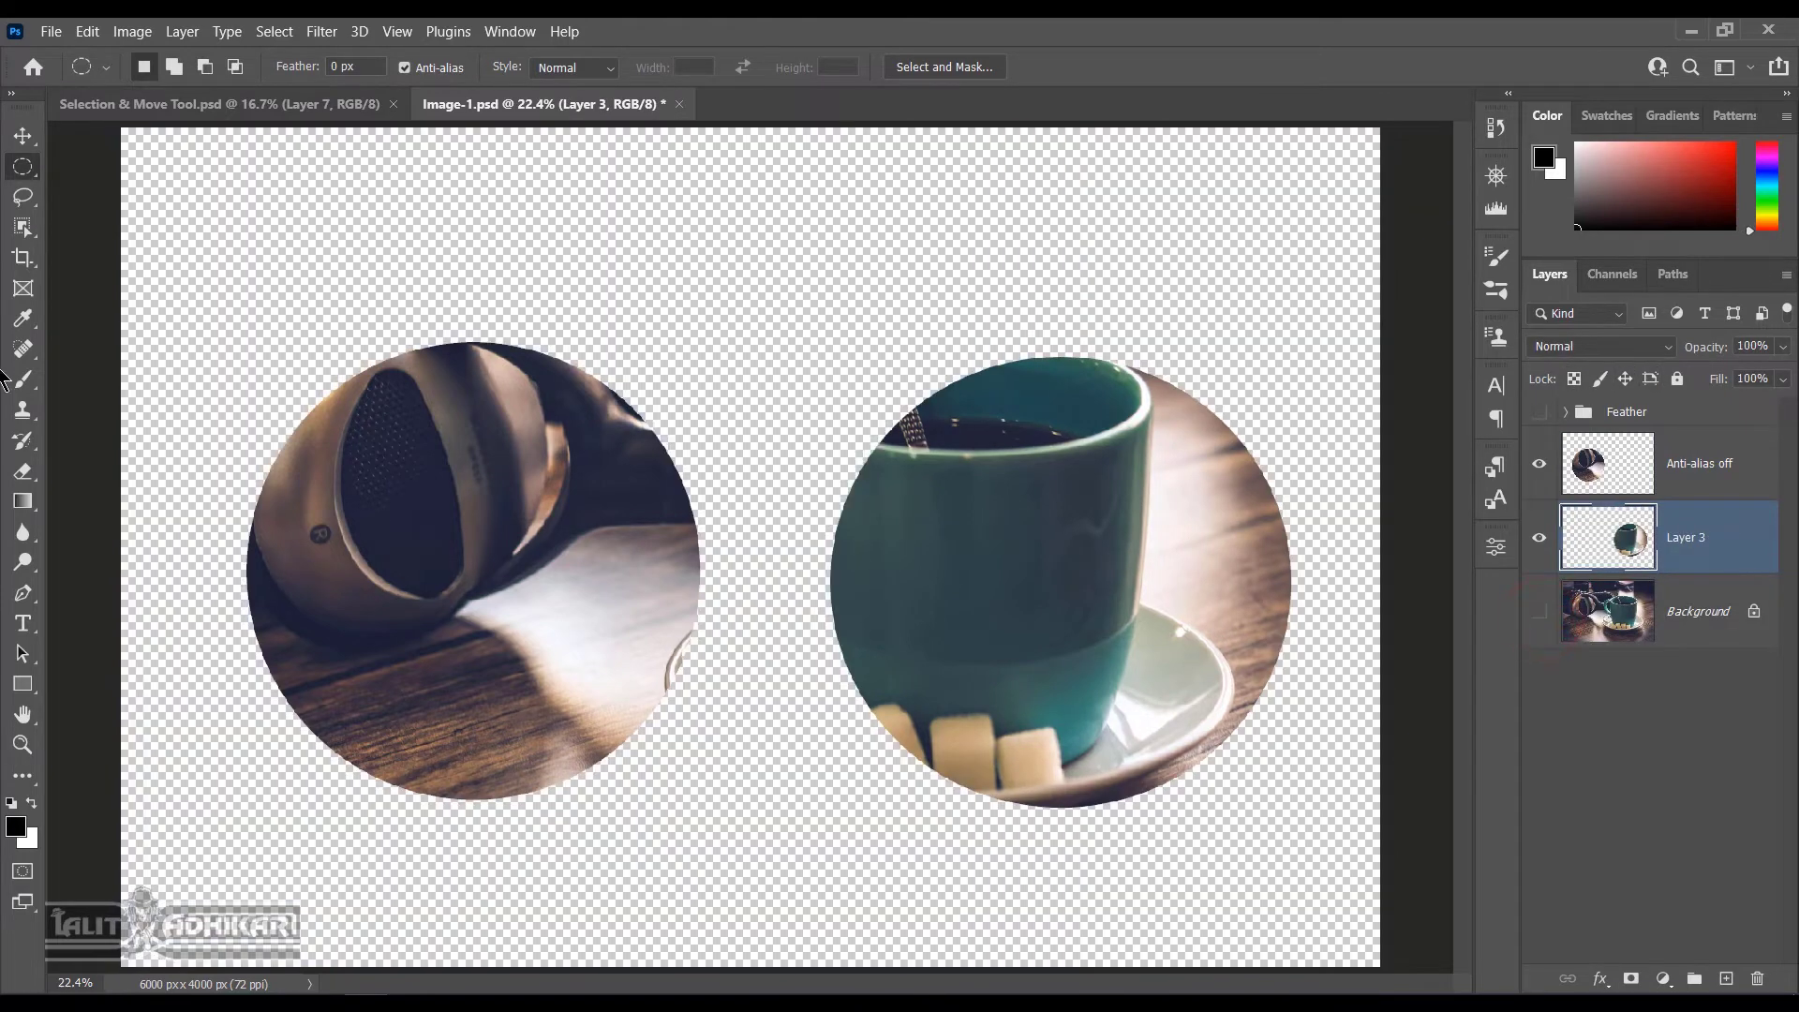
# Add one blank layer directly beneath Layer 3 and fill it with bright red
pyautogui.click(22, 136)
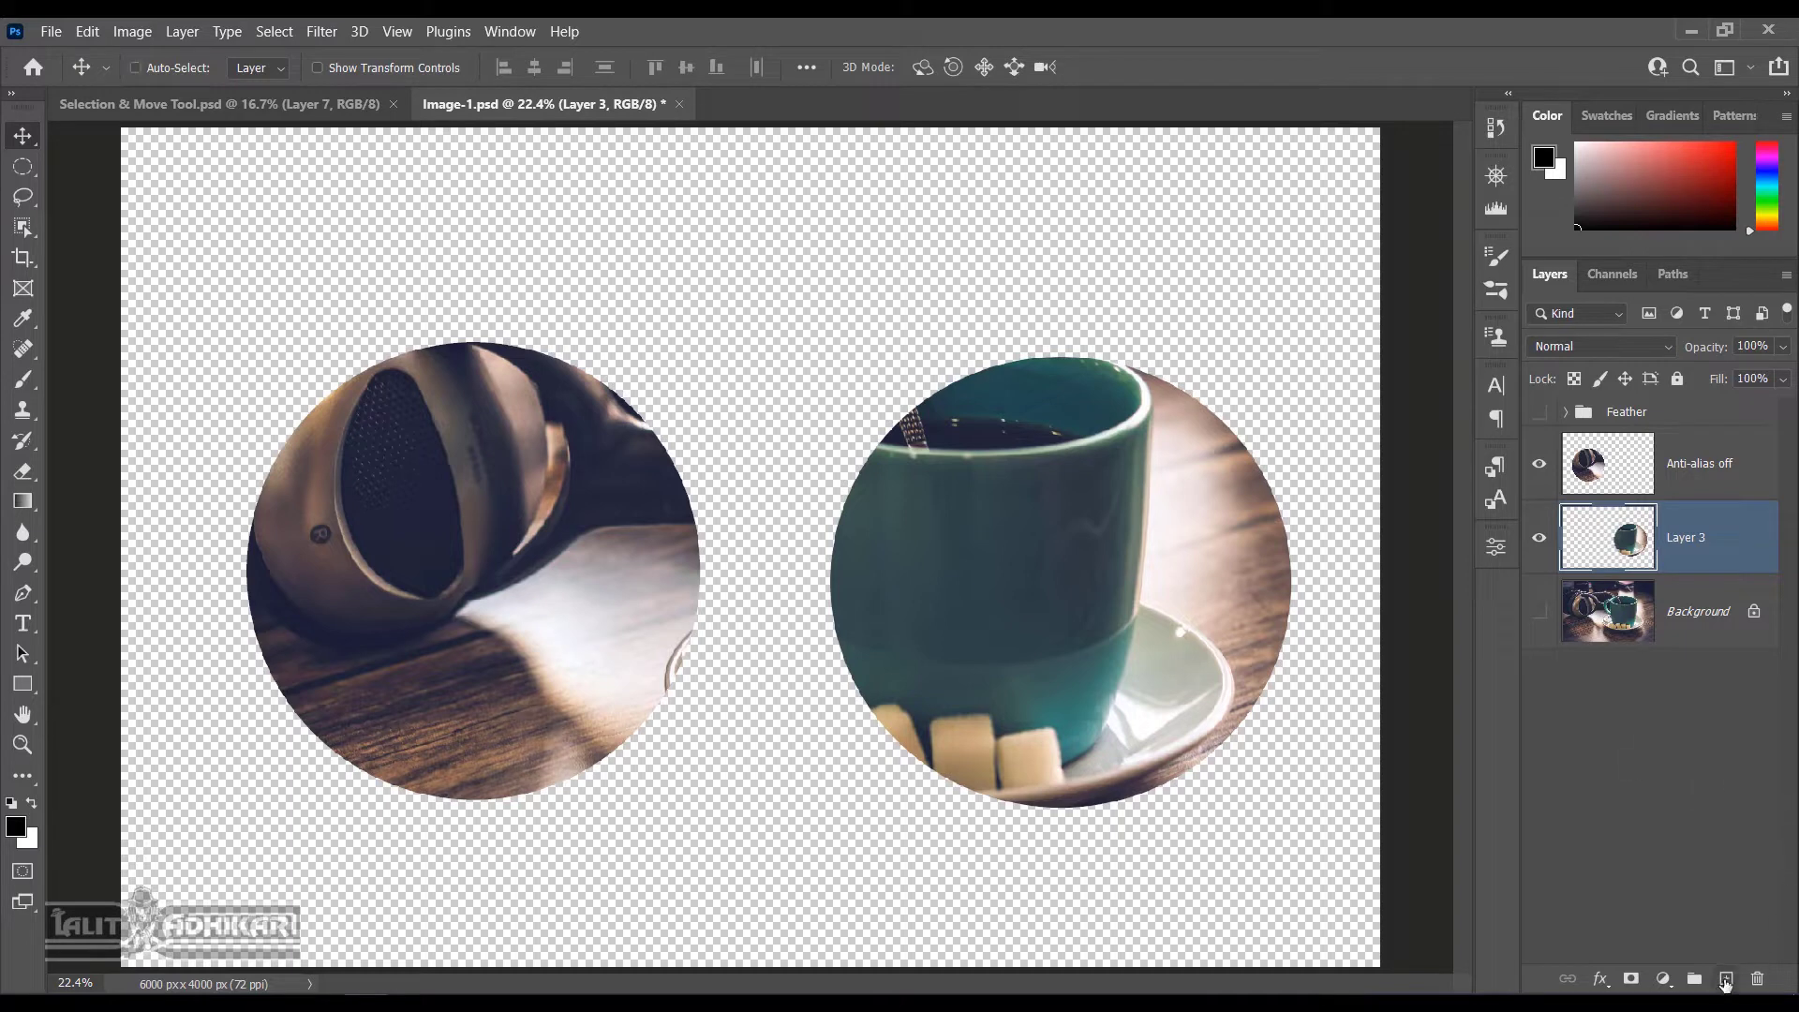
pyautogui.keyDown('ctrl'); pyautogui.click(1727, 979); pyautogui.keyUp('ctrl')
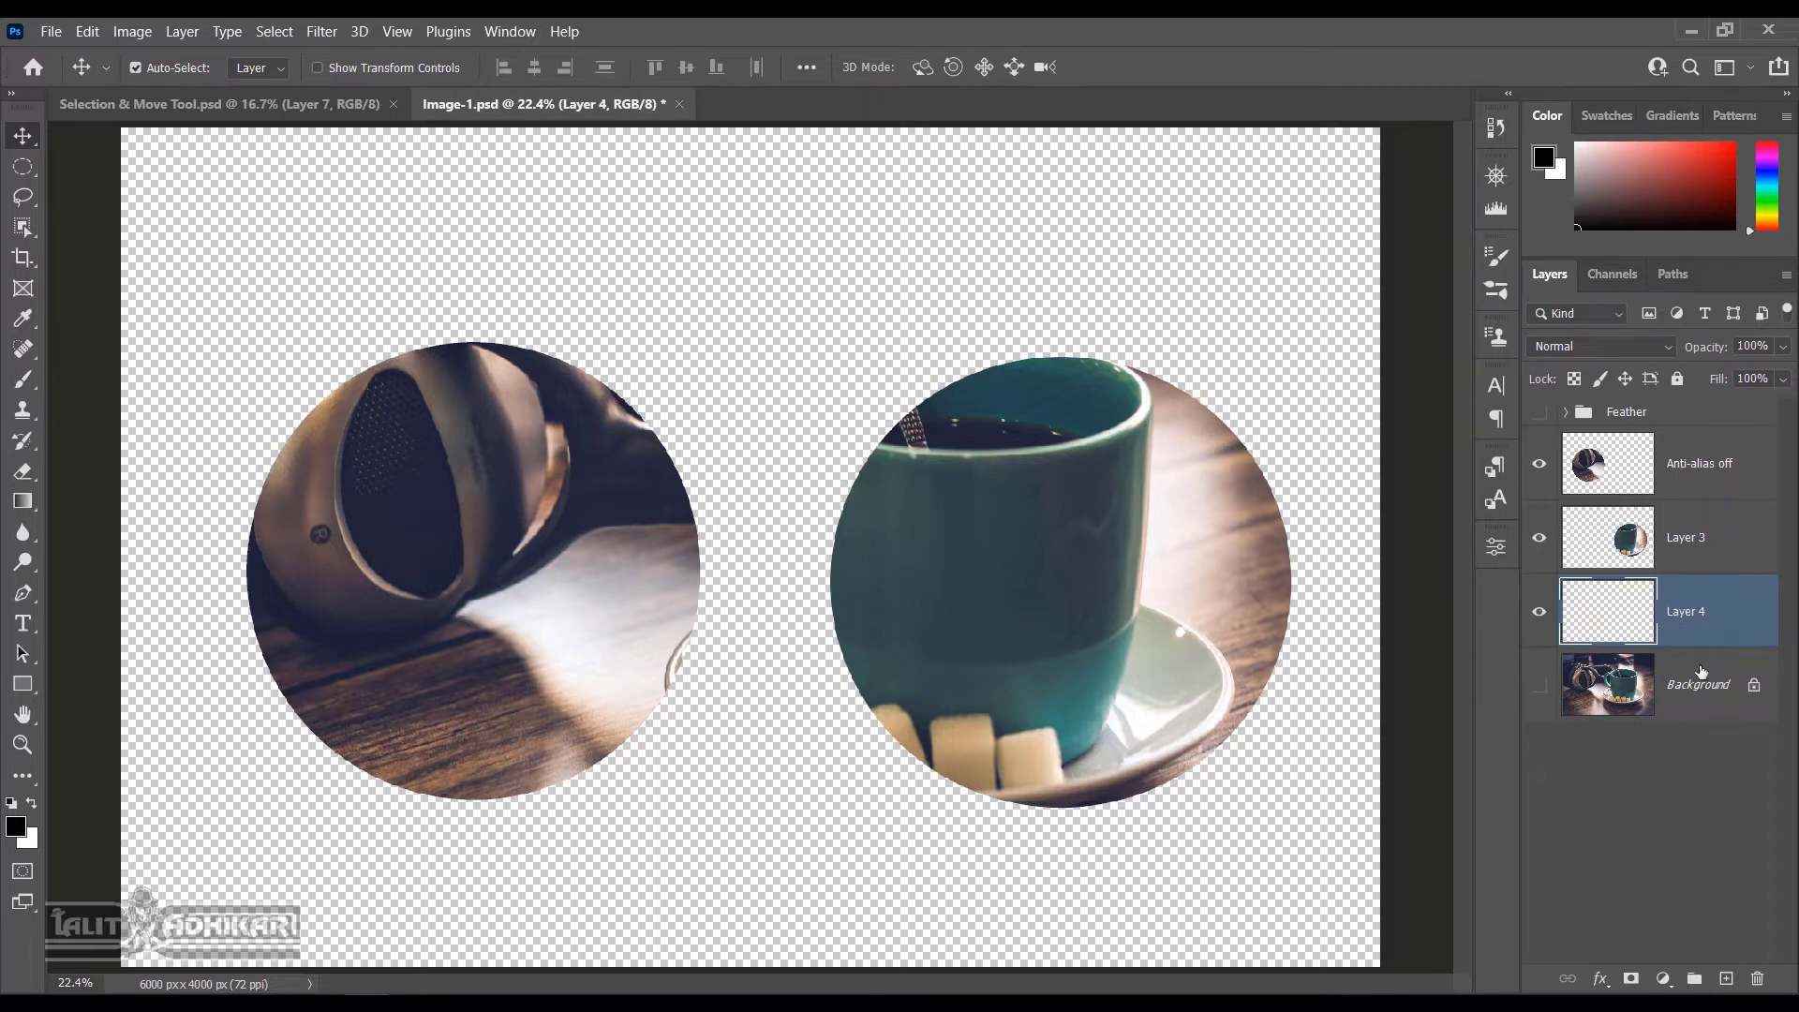
pyautogui.keyDown('ctrl'); pyautogui.click(1728, 979); pyautogui.keyUp('ctrl')
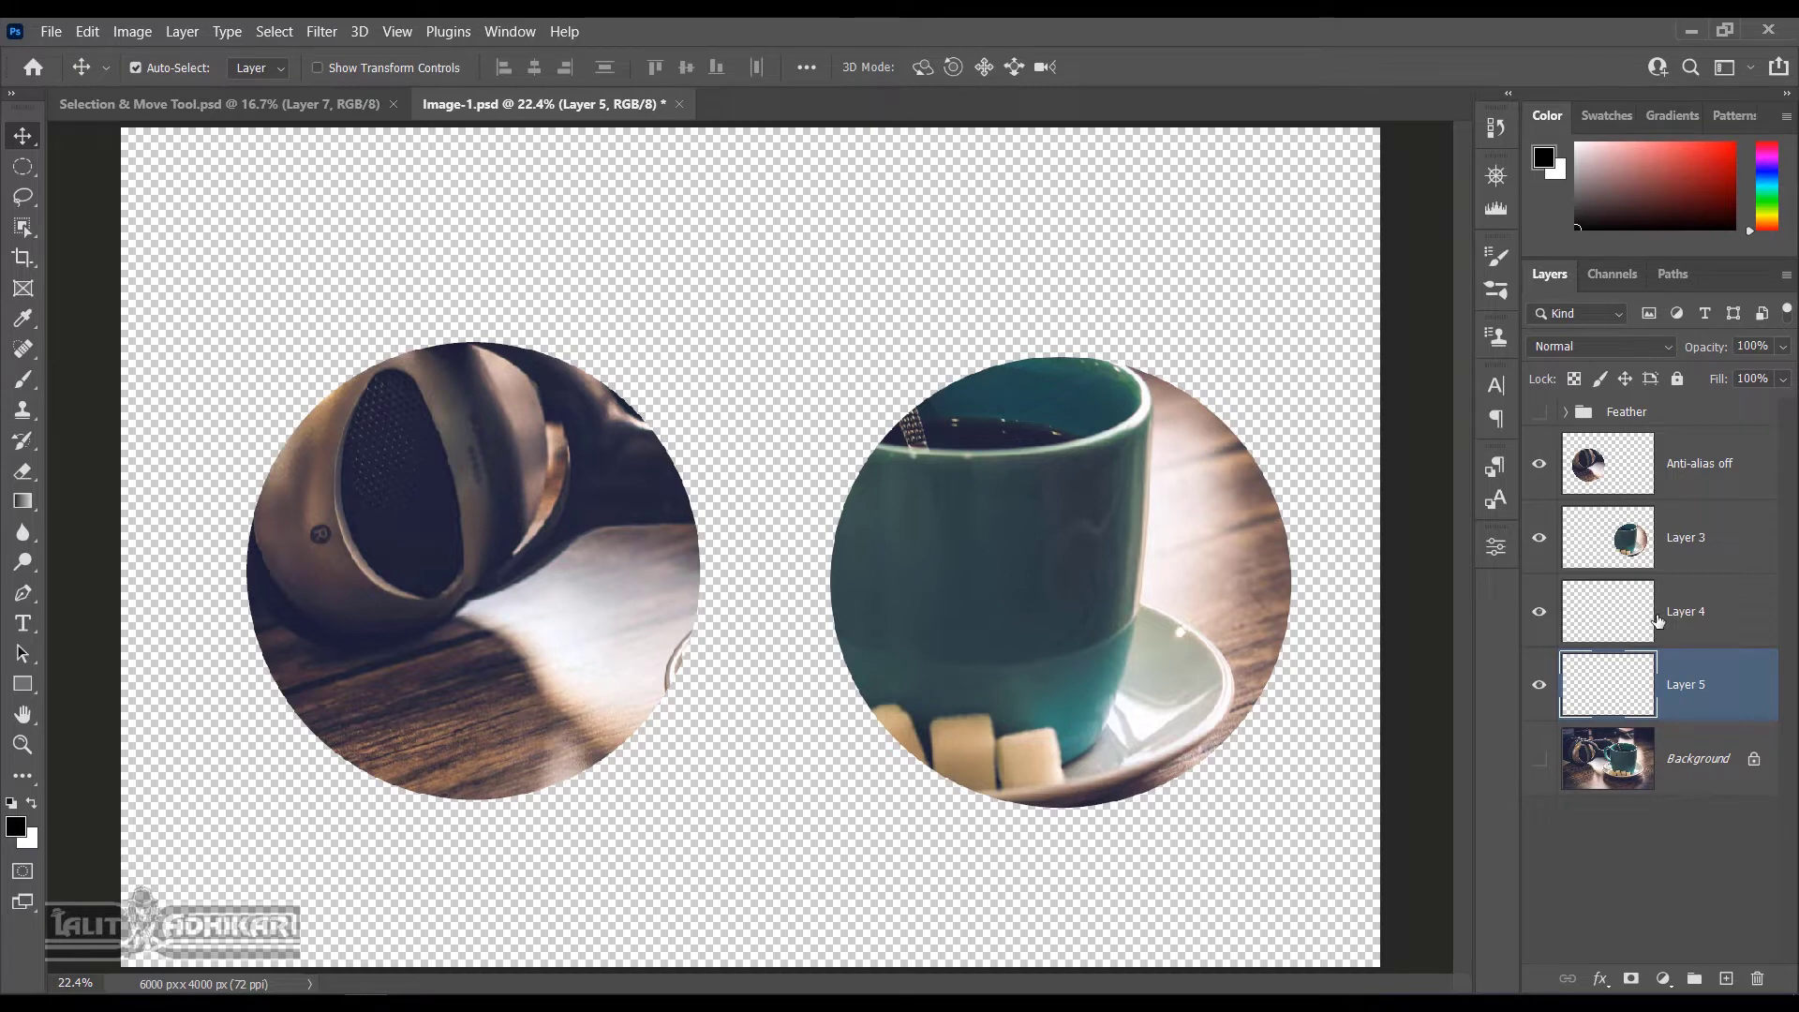
pyautogui.press('Delete')
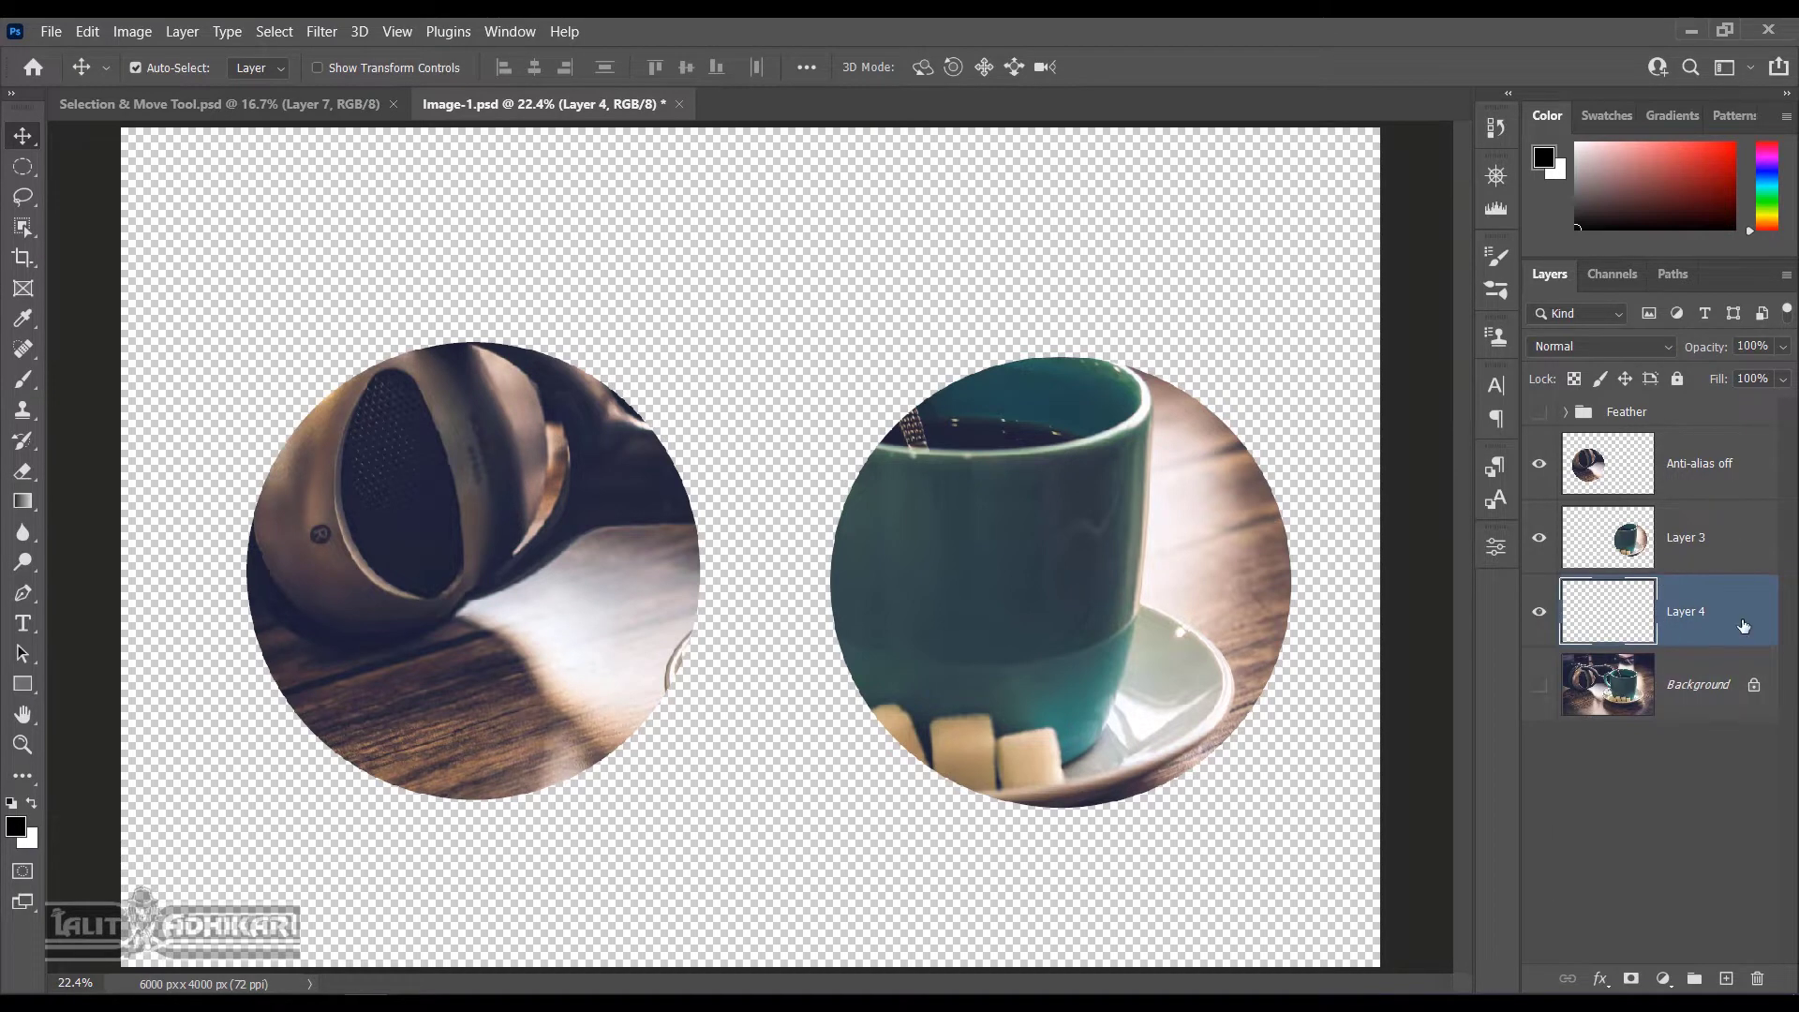
pyautogui.click(1708, 151)
pyautogui.moveTo(1708, 151); pyautogui.dragTo(1724, 154)
pyautogui.hotkey('alt', 'BackSpace')
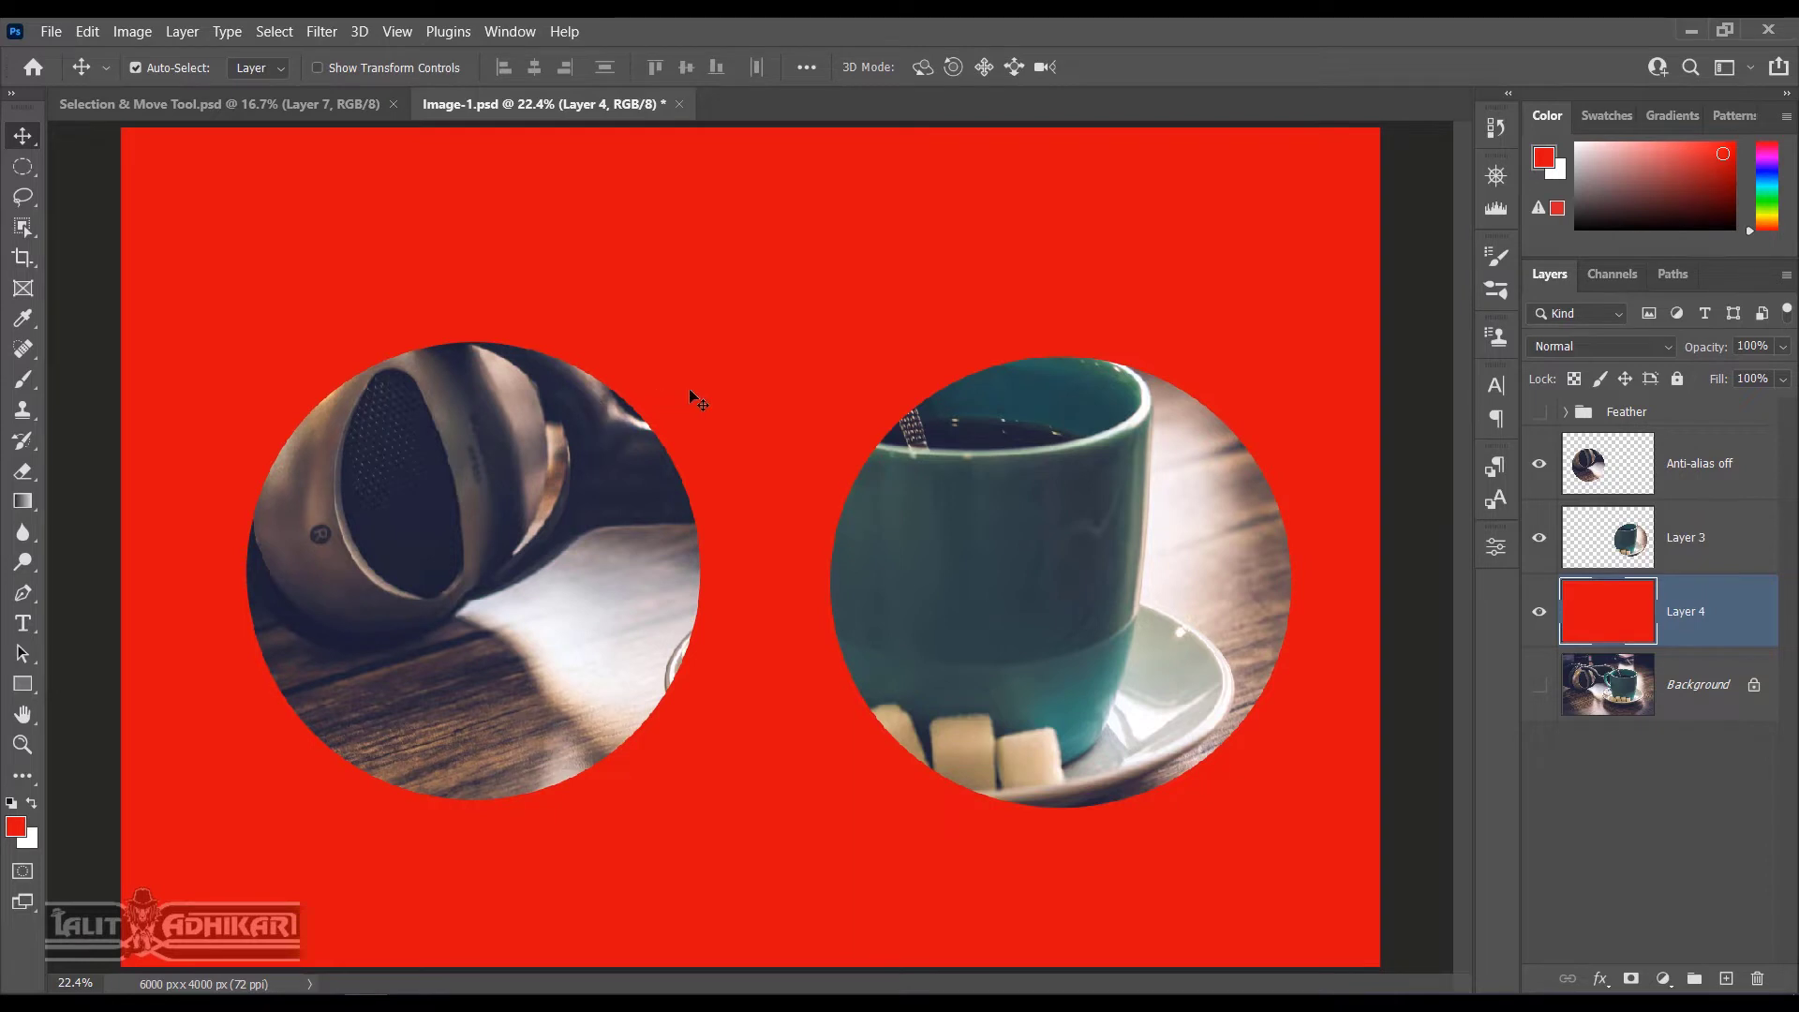
# Compare the edges of the two circular cutouts closely against the red backdrop
pyautogui.scroll(2, 691, 394)
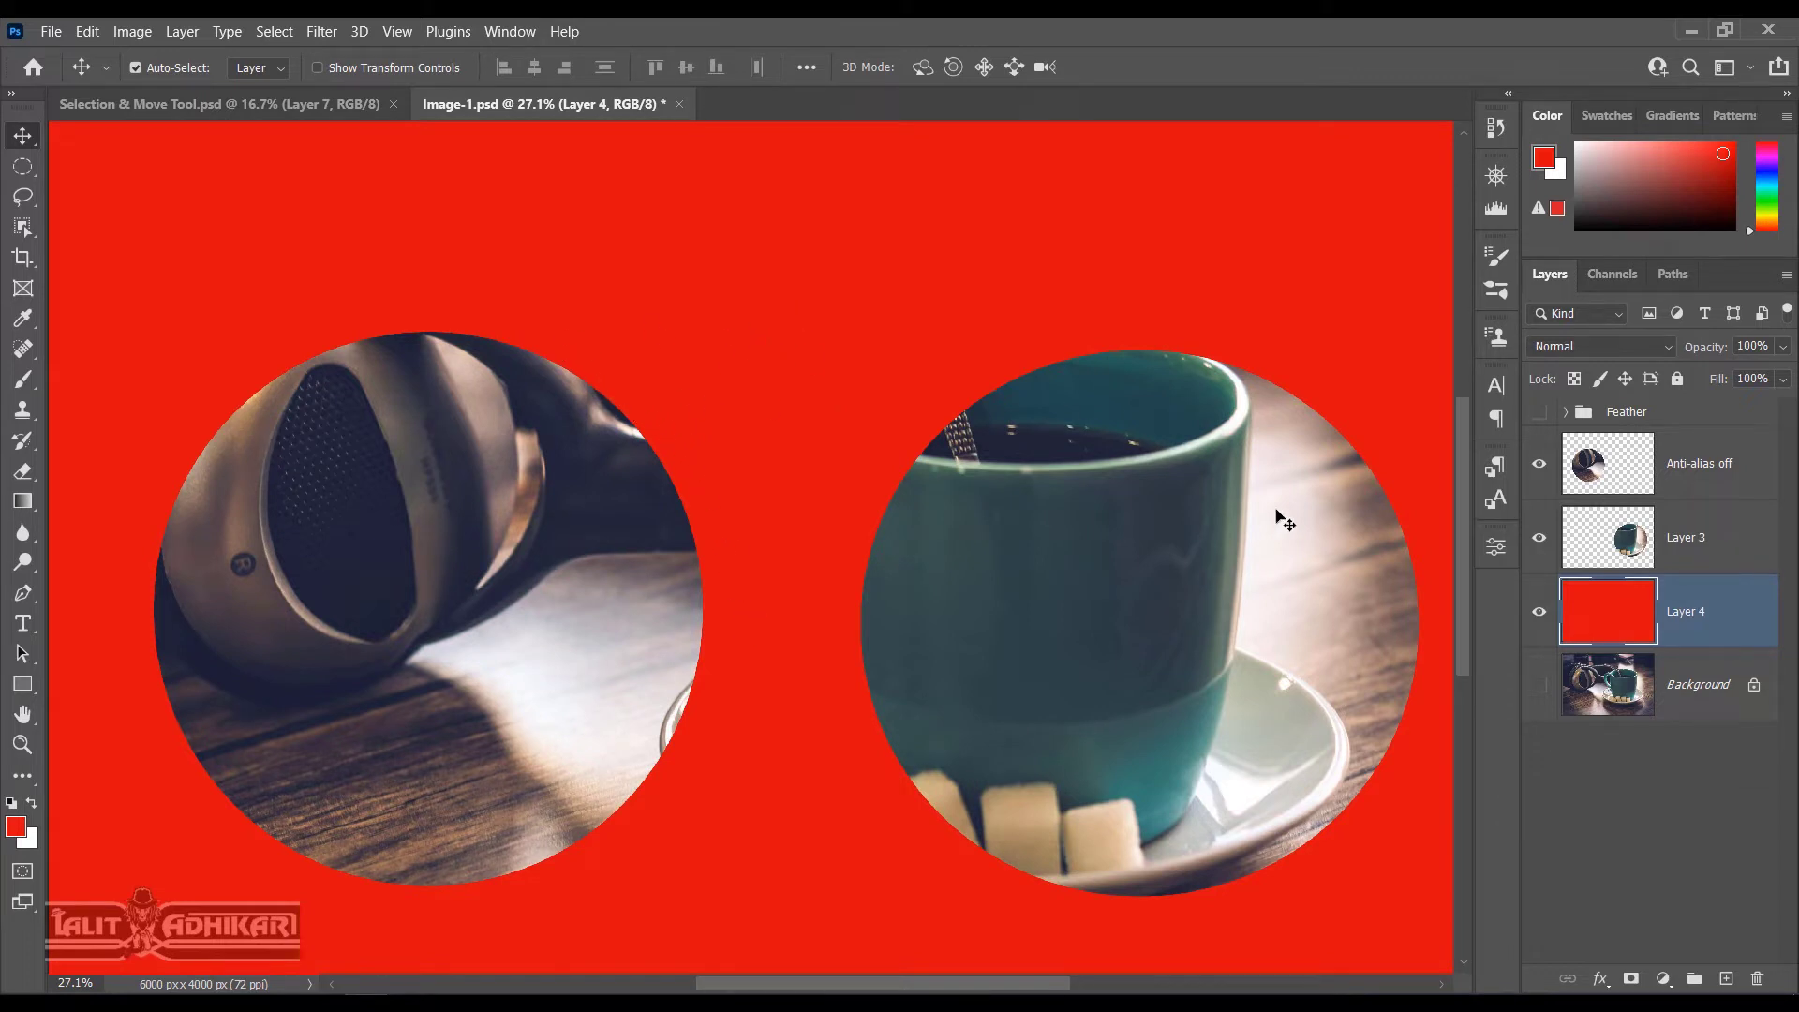
pyautogui.scroll(-1, 610, 356)
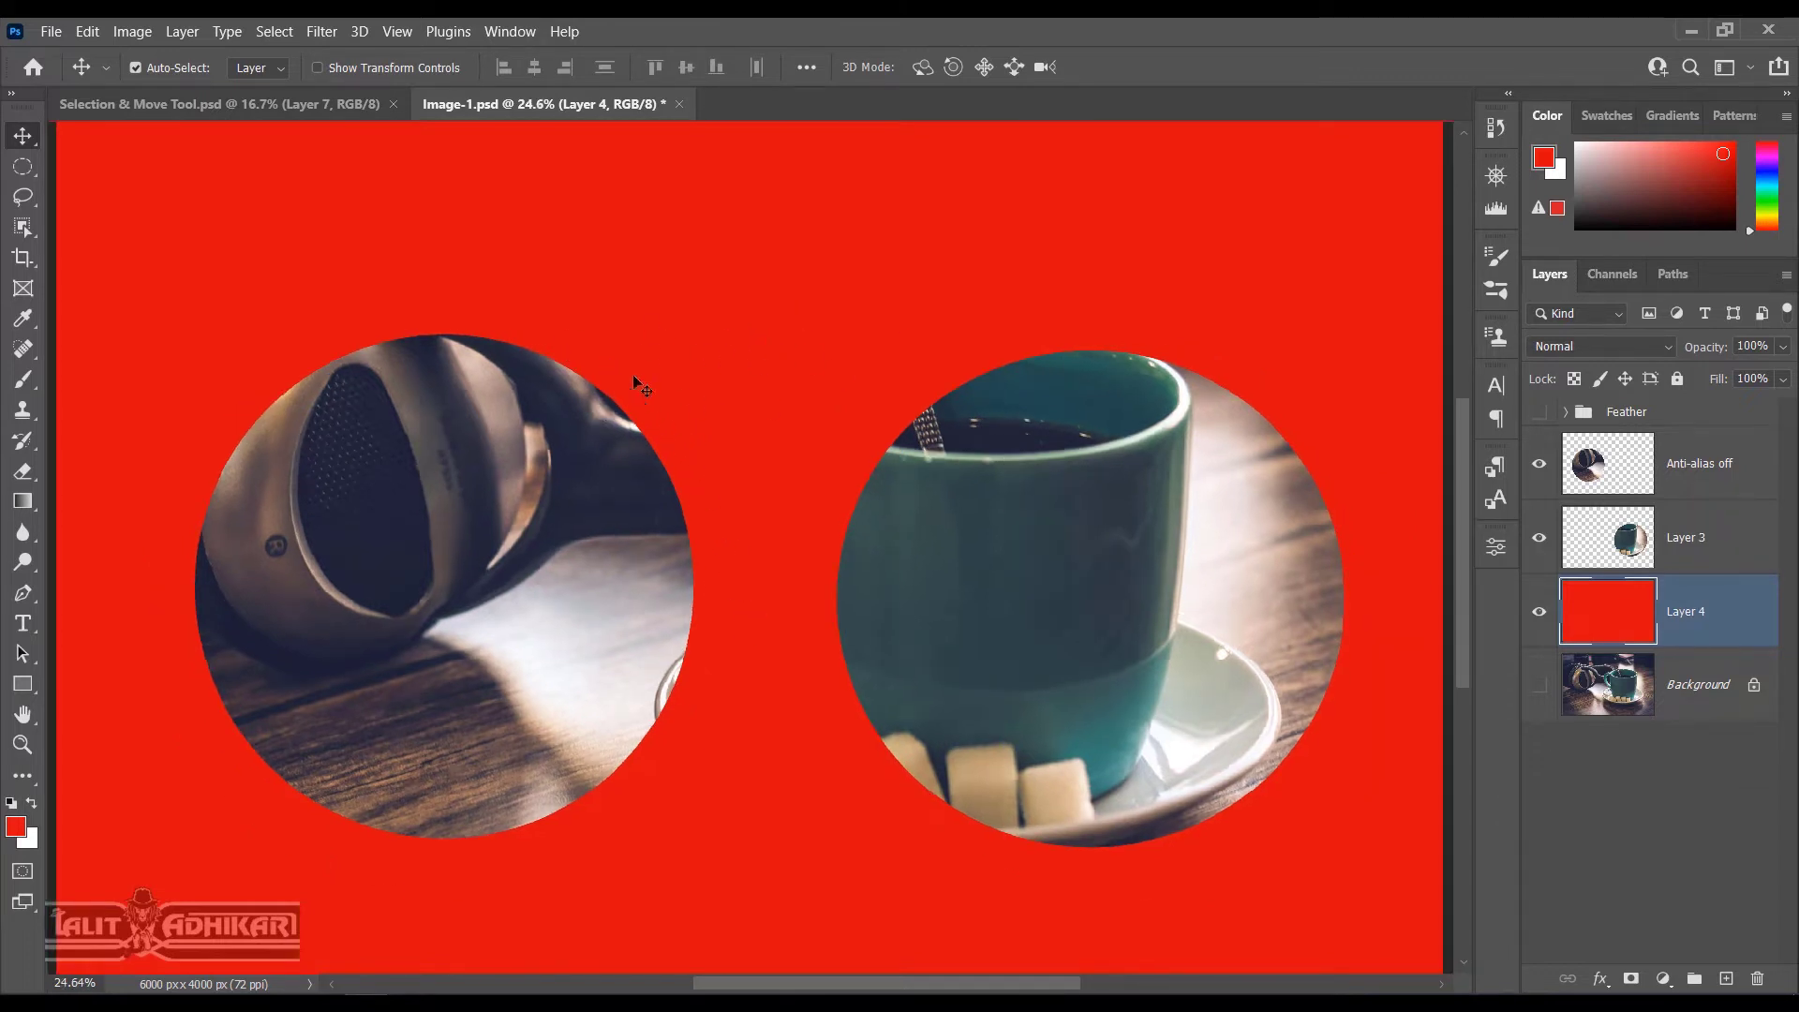
pyautogui.scroll(1, 632, 402)
pyautogui.scroll(6, 635, 406)
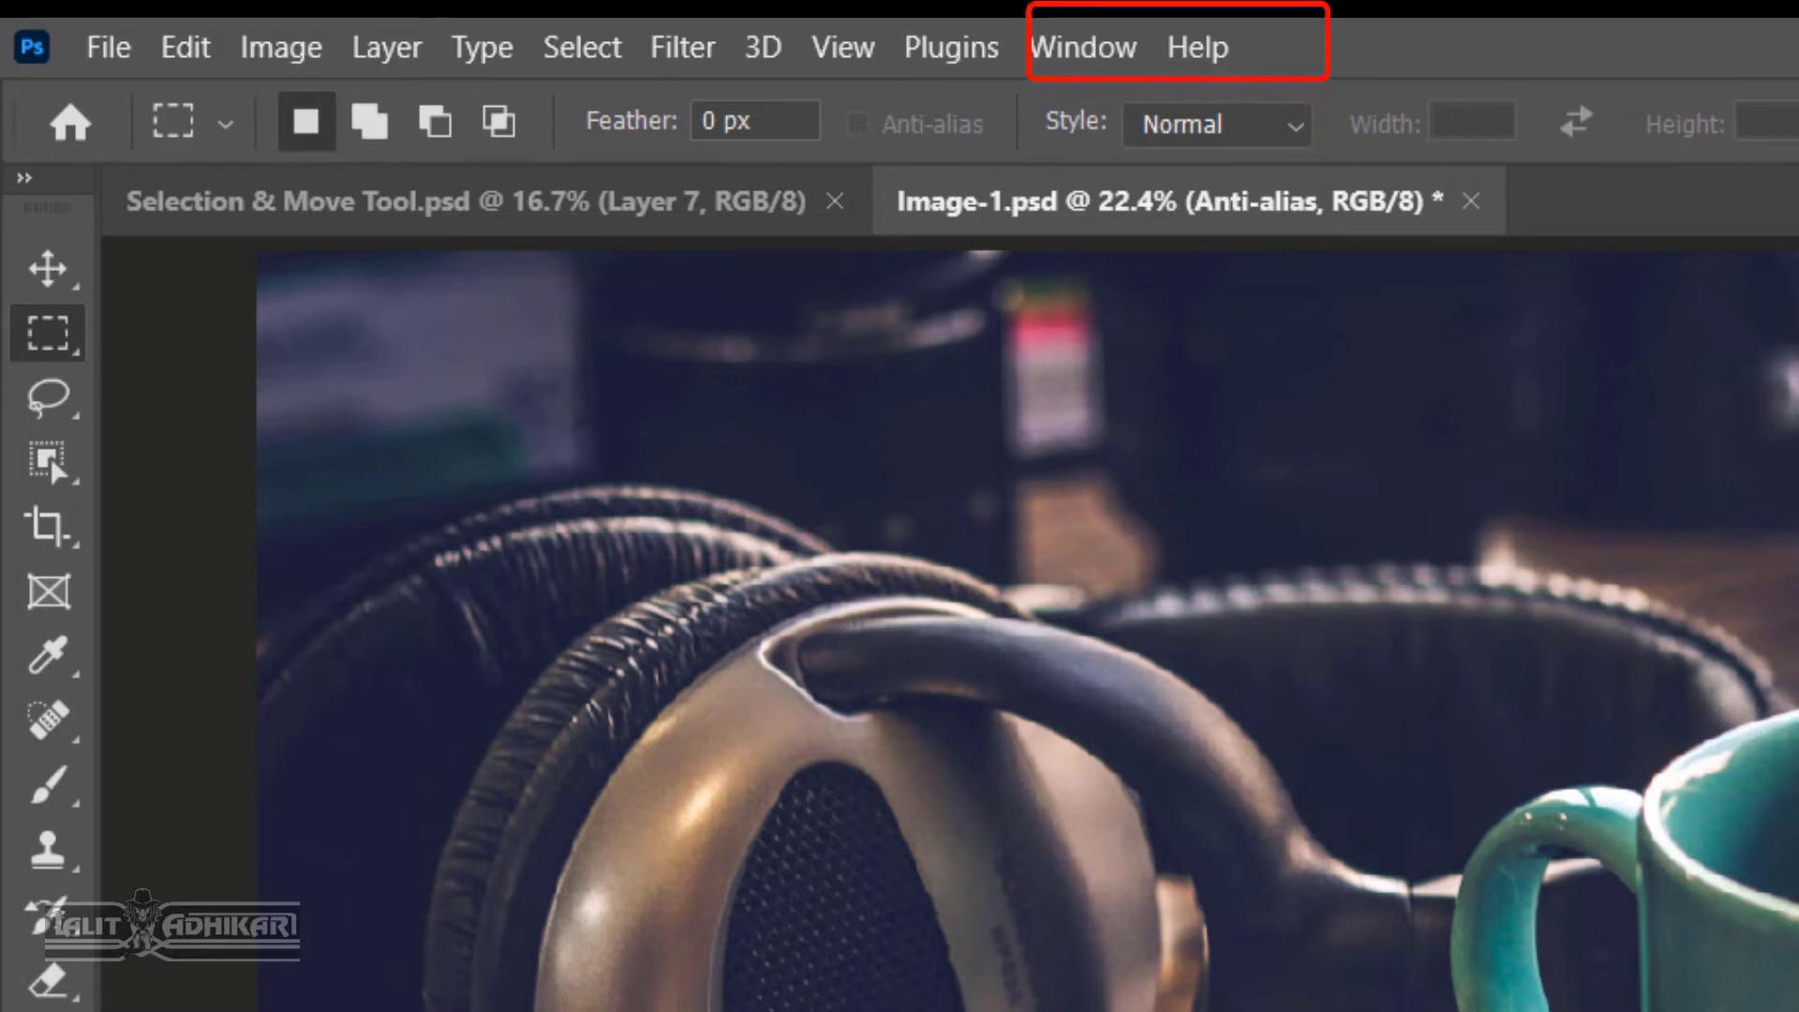
# Review the Rectangular Marquee's selection style options and keep Normal
pyautogui.click(1305, 128)
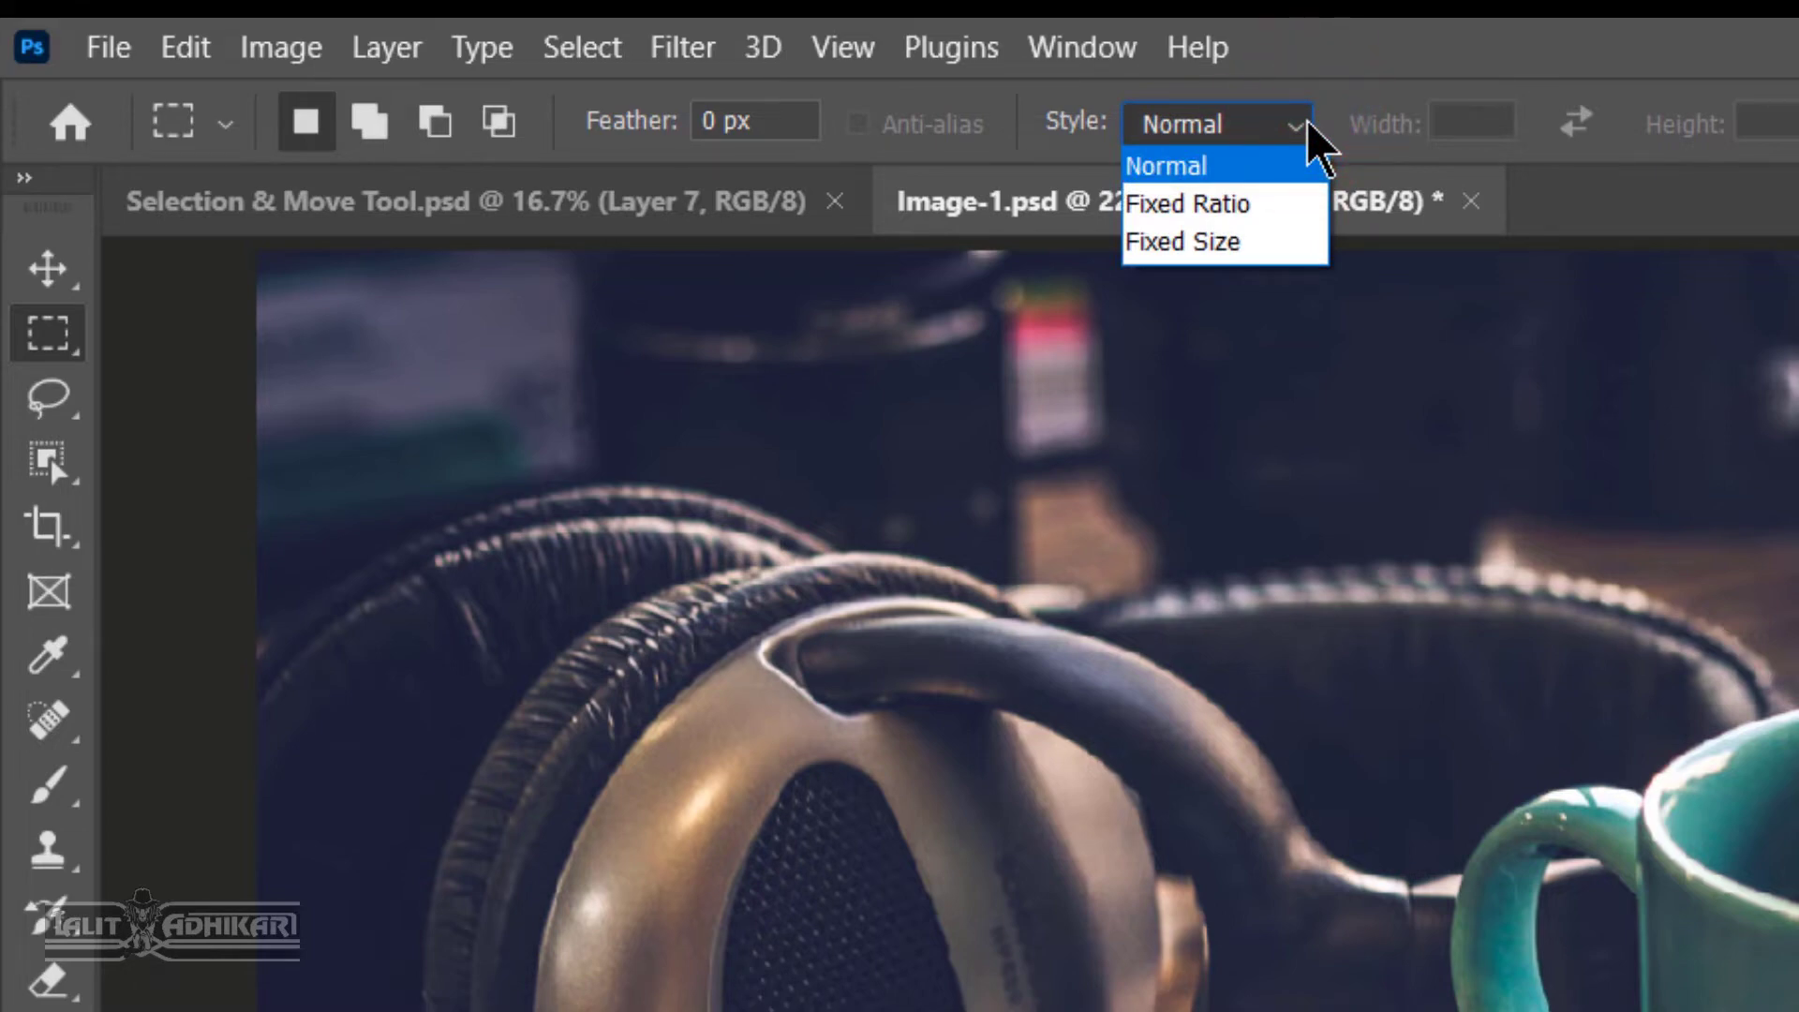
pyautogui.click(1310, 125)
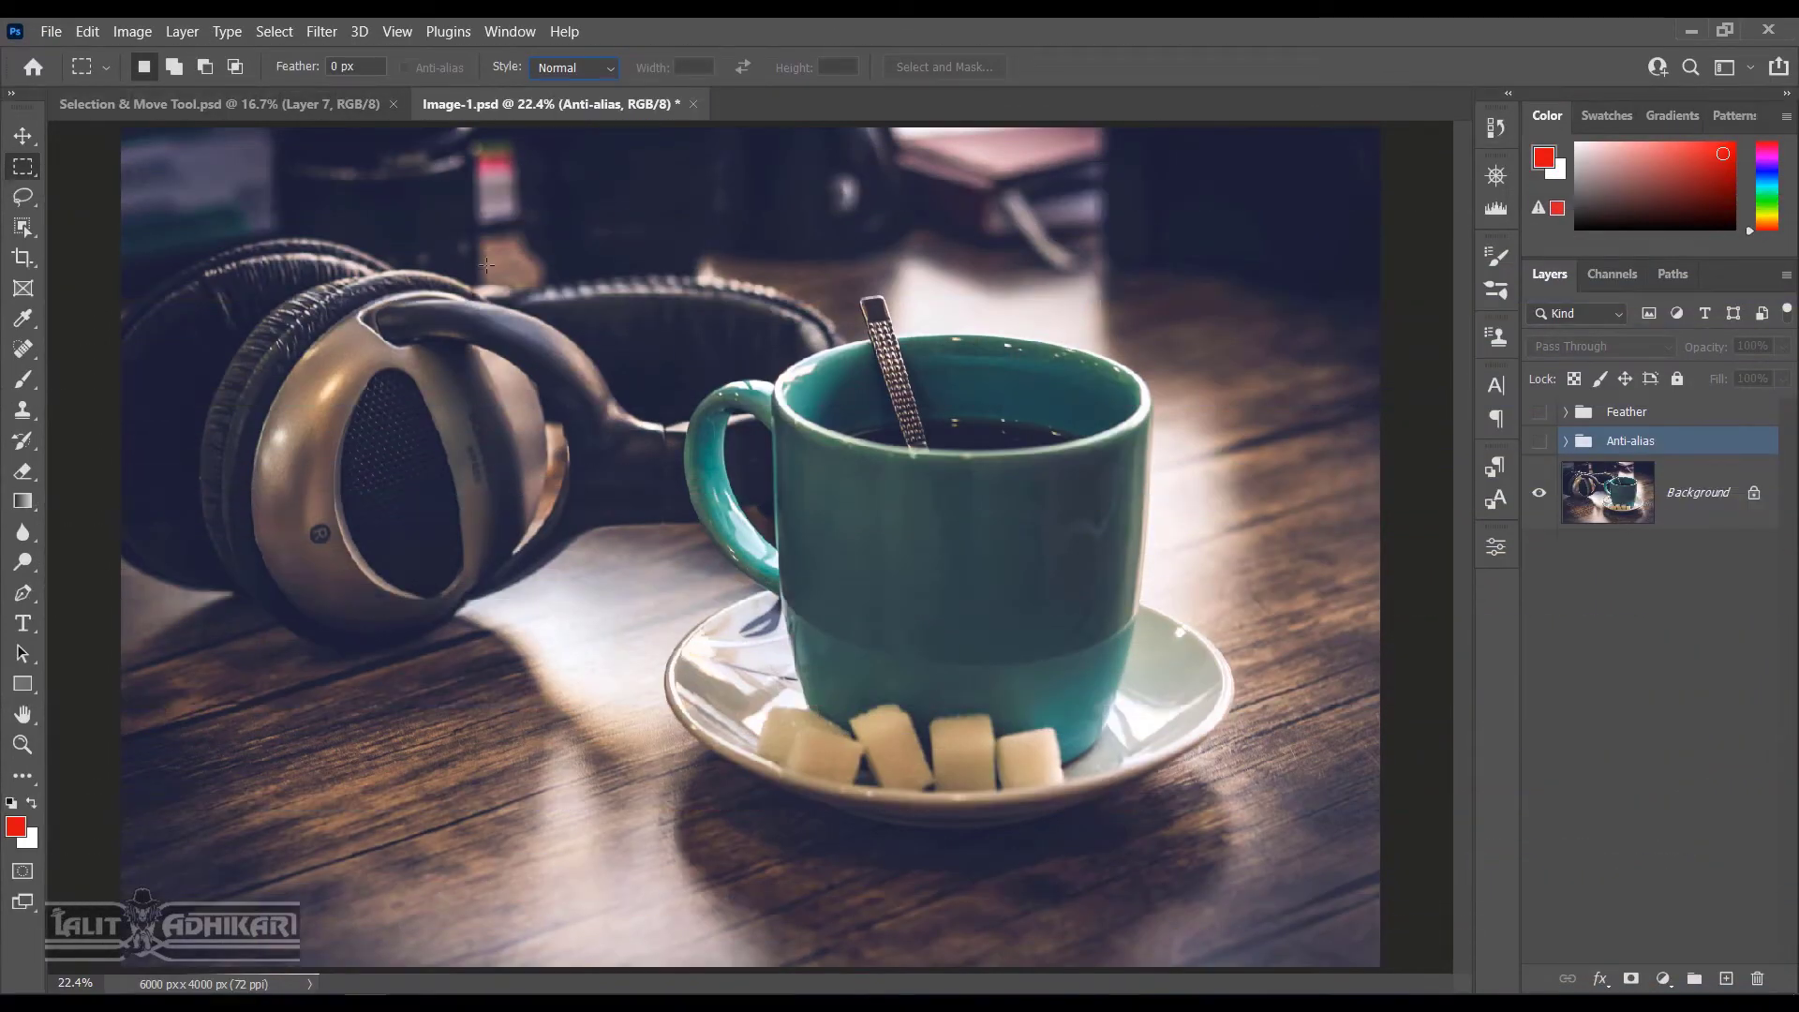
# Set the marquee style to Fixed Ratio, draw a square 1:1 selection over the headphones, and deselect it
pyautogui.click(576, 67)
pyautogui.click(605, 109)
pyautogui.moveTo(378, 174); pyautogui.dragTo(1256, 476)
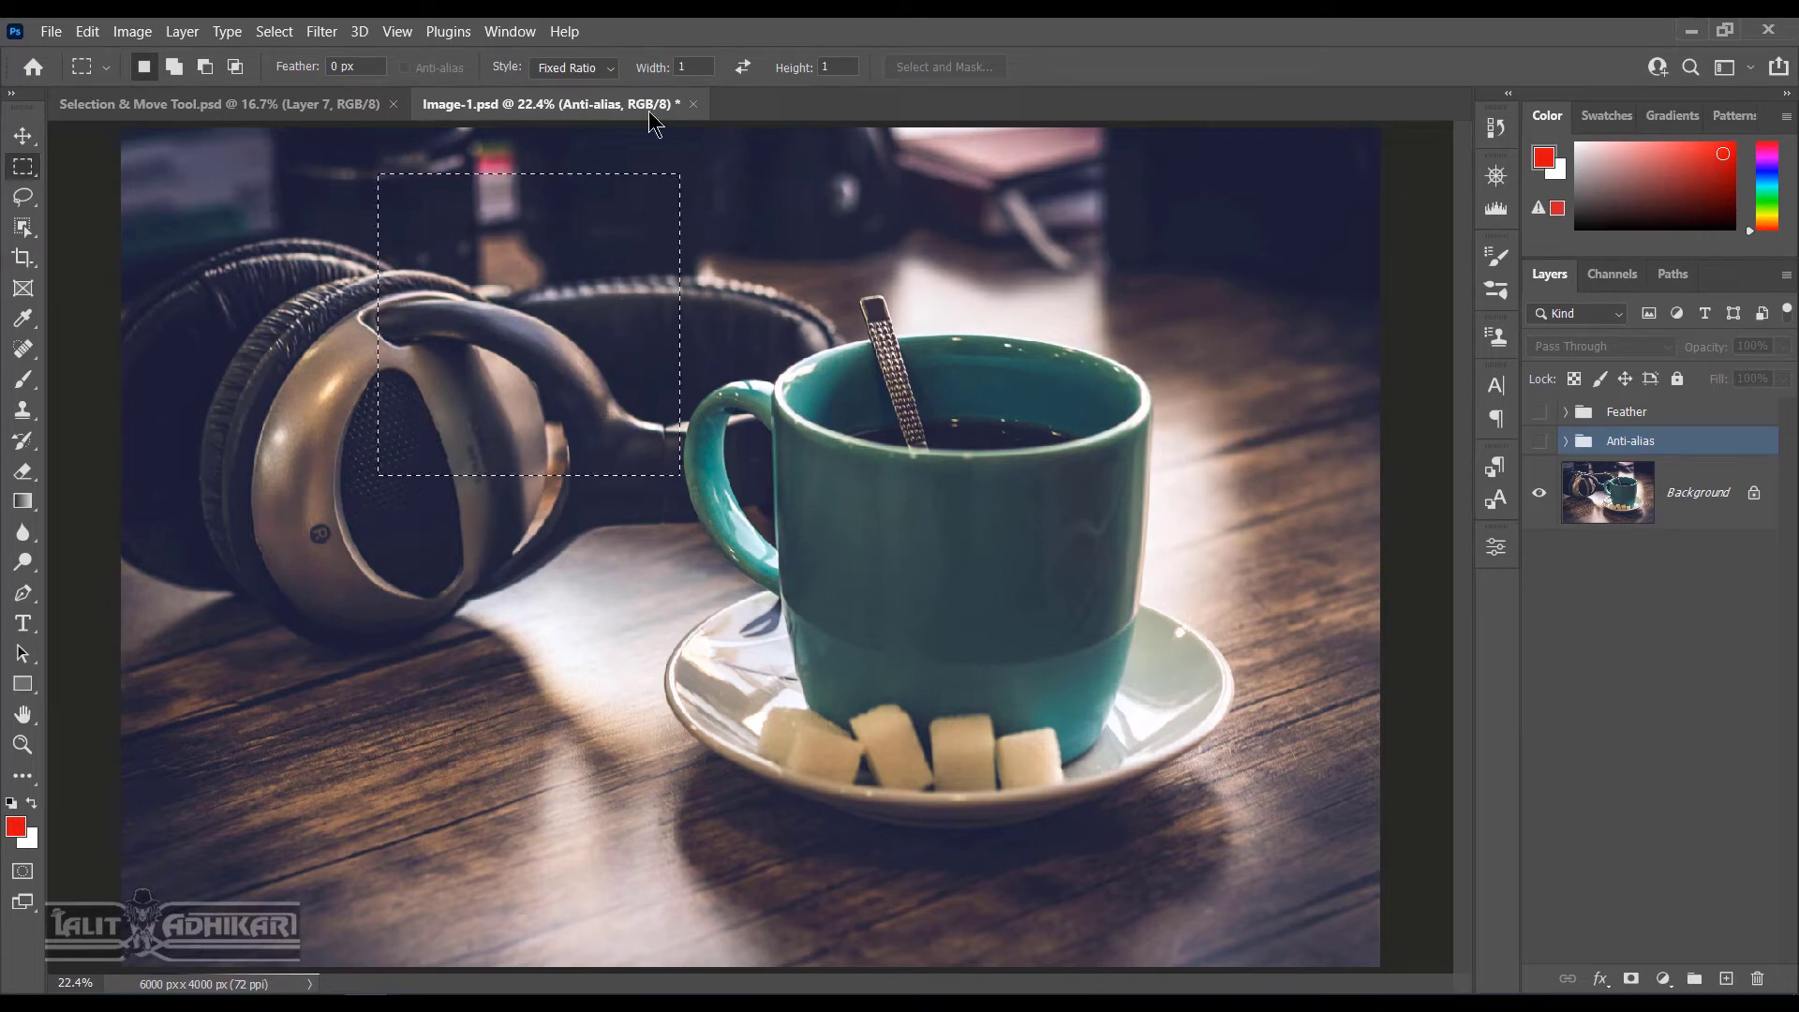
pyautogui.click(722, 410)
# Draw a wide 3:1 fixed-ratio selection across the headphones and cup, swap the ratio to 1:3, and draw a tall one before deselecting
pyautogui.click(693, 67)
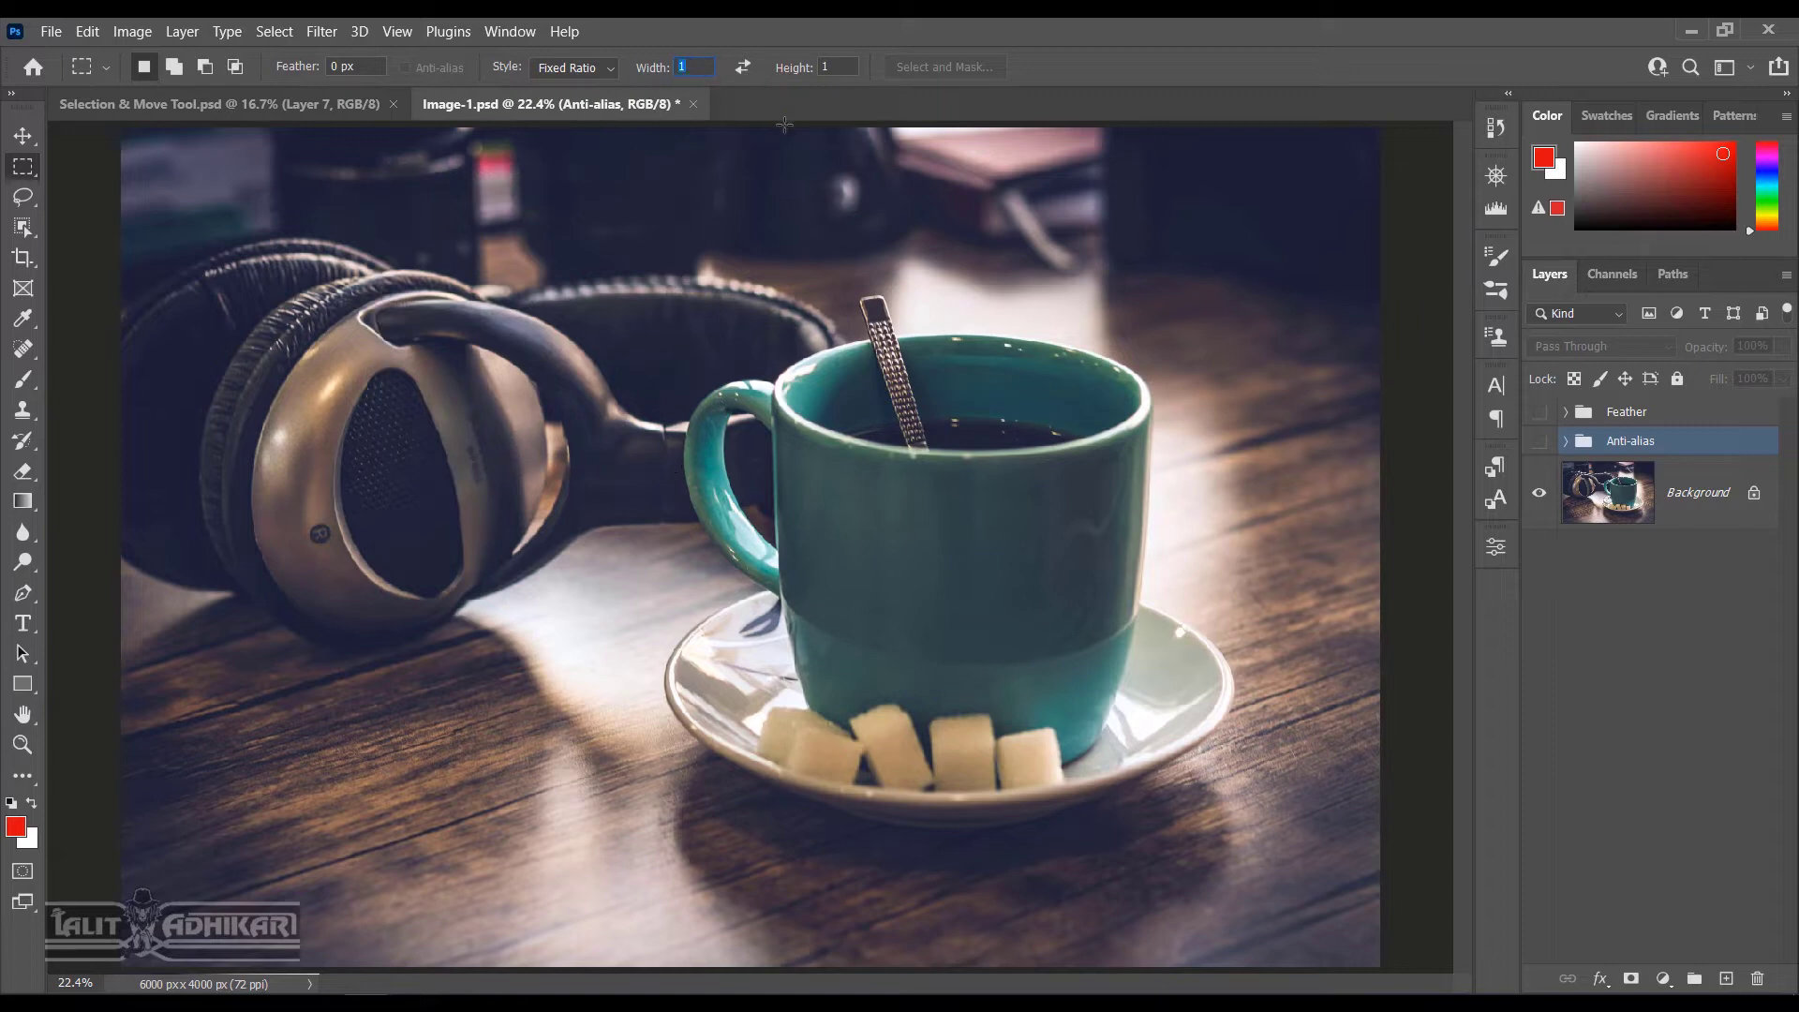
pyautogui.write('3')
pyautogui.moveTo(198, 199); pyautogui.dragTo(1161, 520)
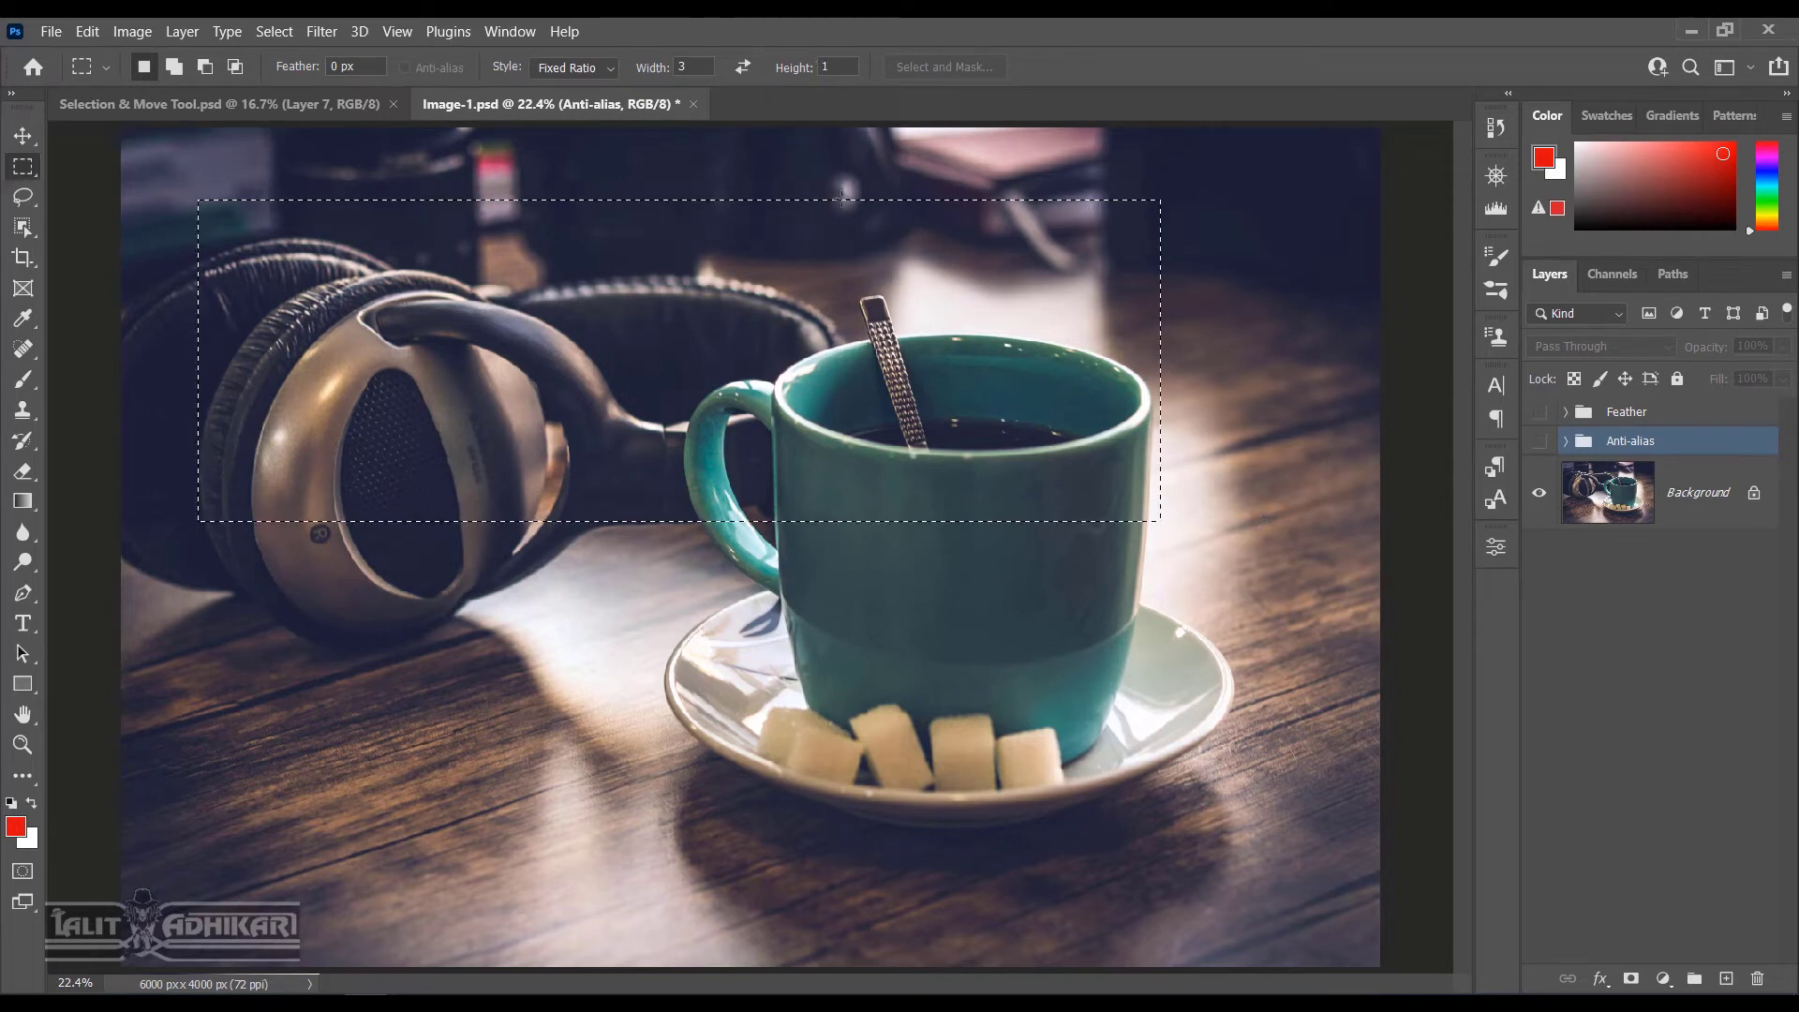
pyautogui.click(745, 70)
pyautogui.moveTo(479, 167); pyautogui.dragTo(1349, 775)
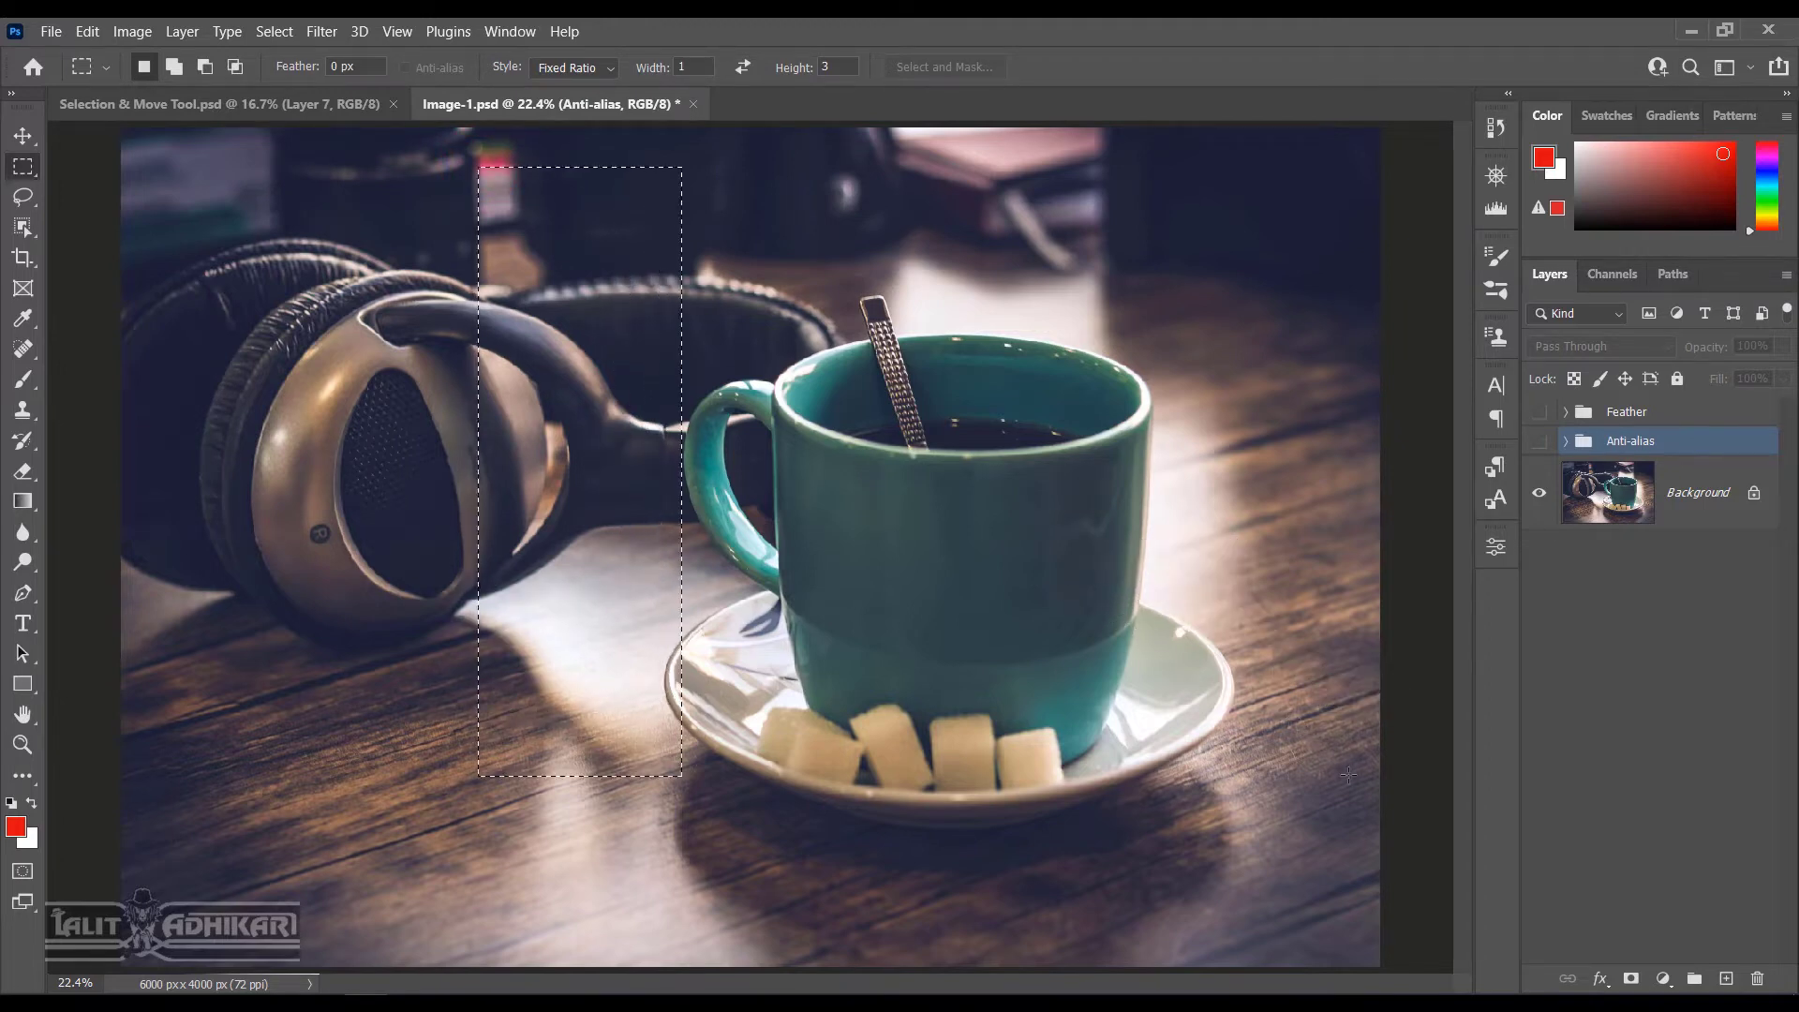
pyautogui.click(1059, 425)
# Set the marquee style to Fixed Size at 250 px wide by 350 px high and place a selection on the image
pyautogui.click(574, 68)
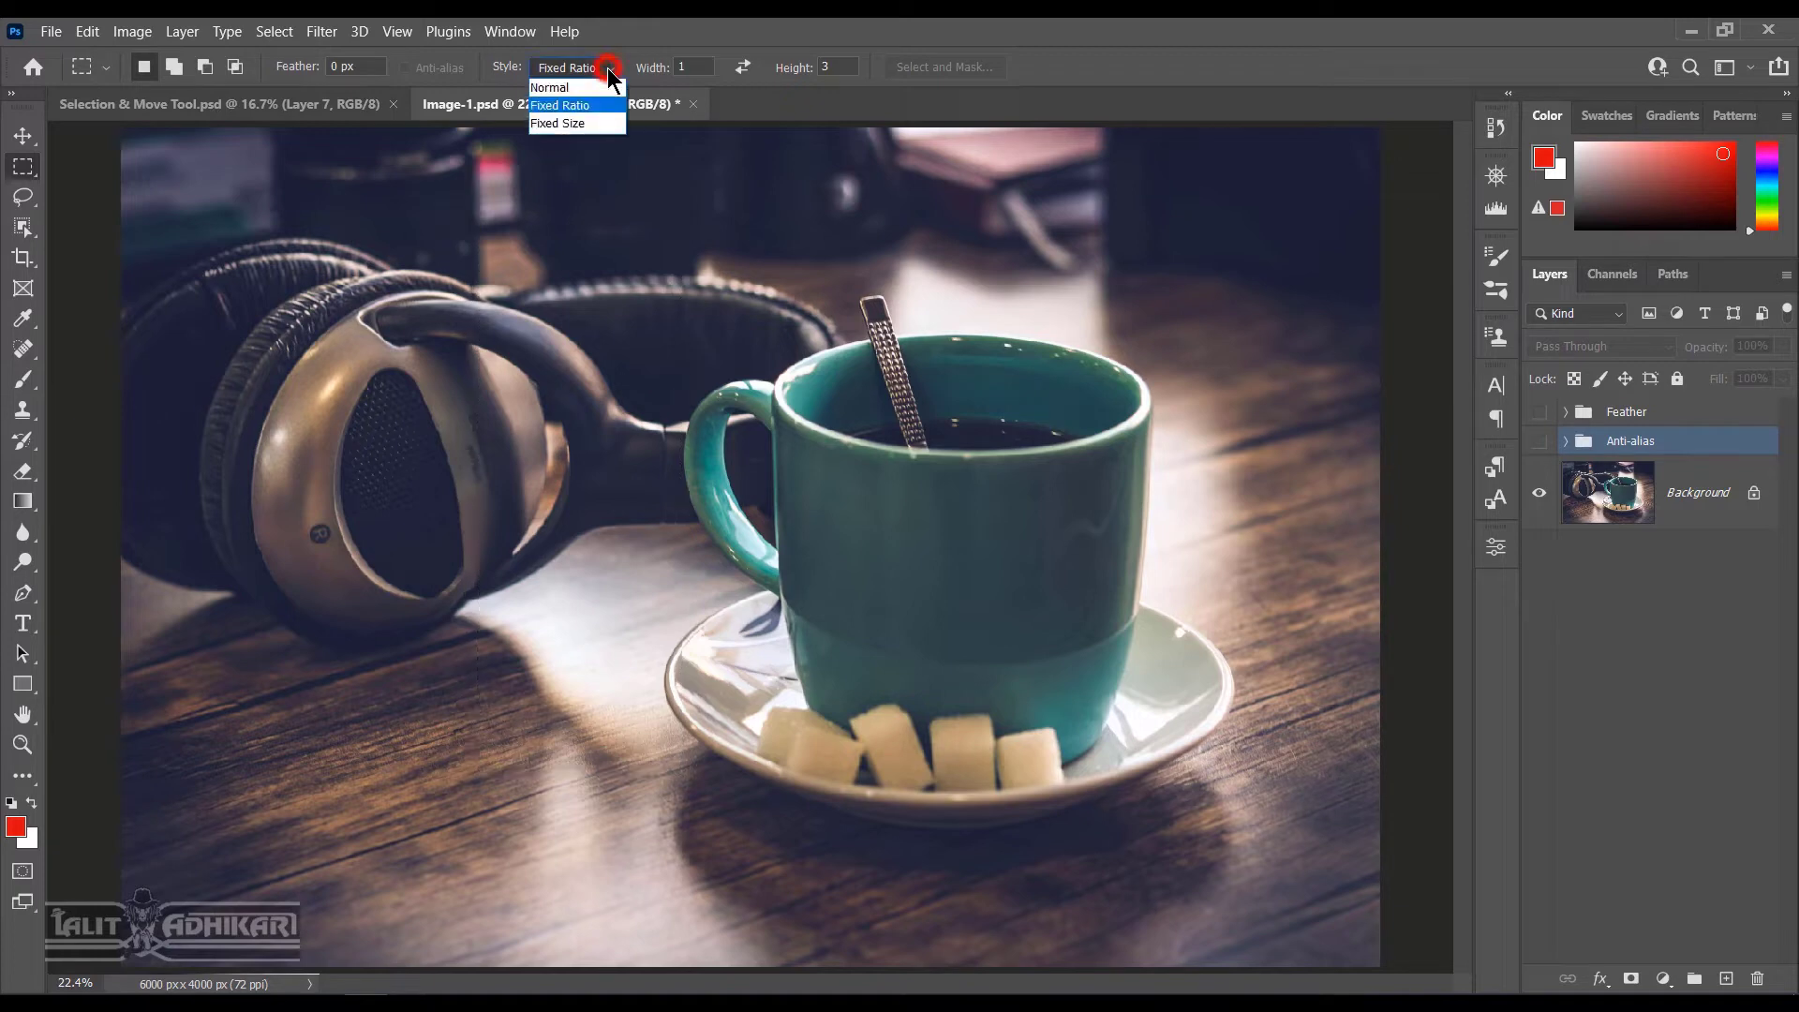
pyautogui.click(598, 126)
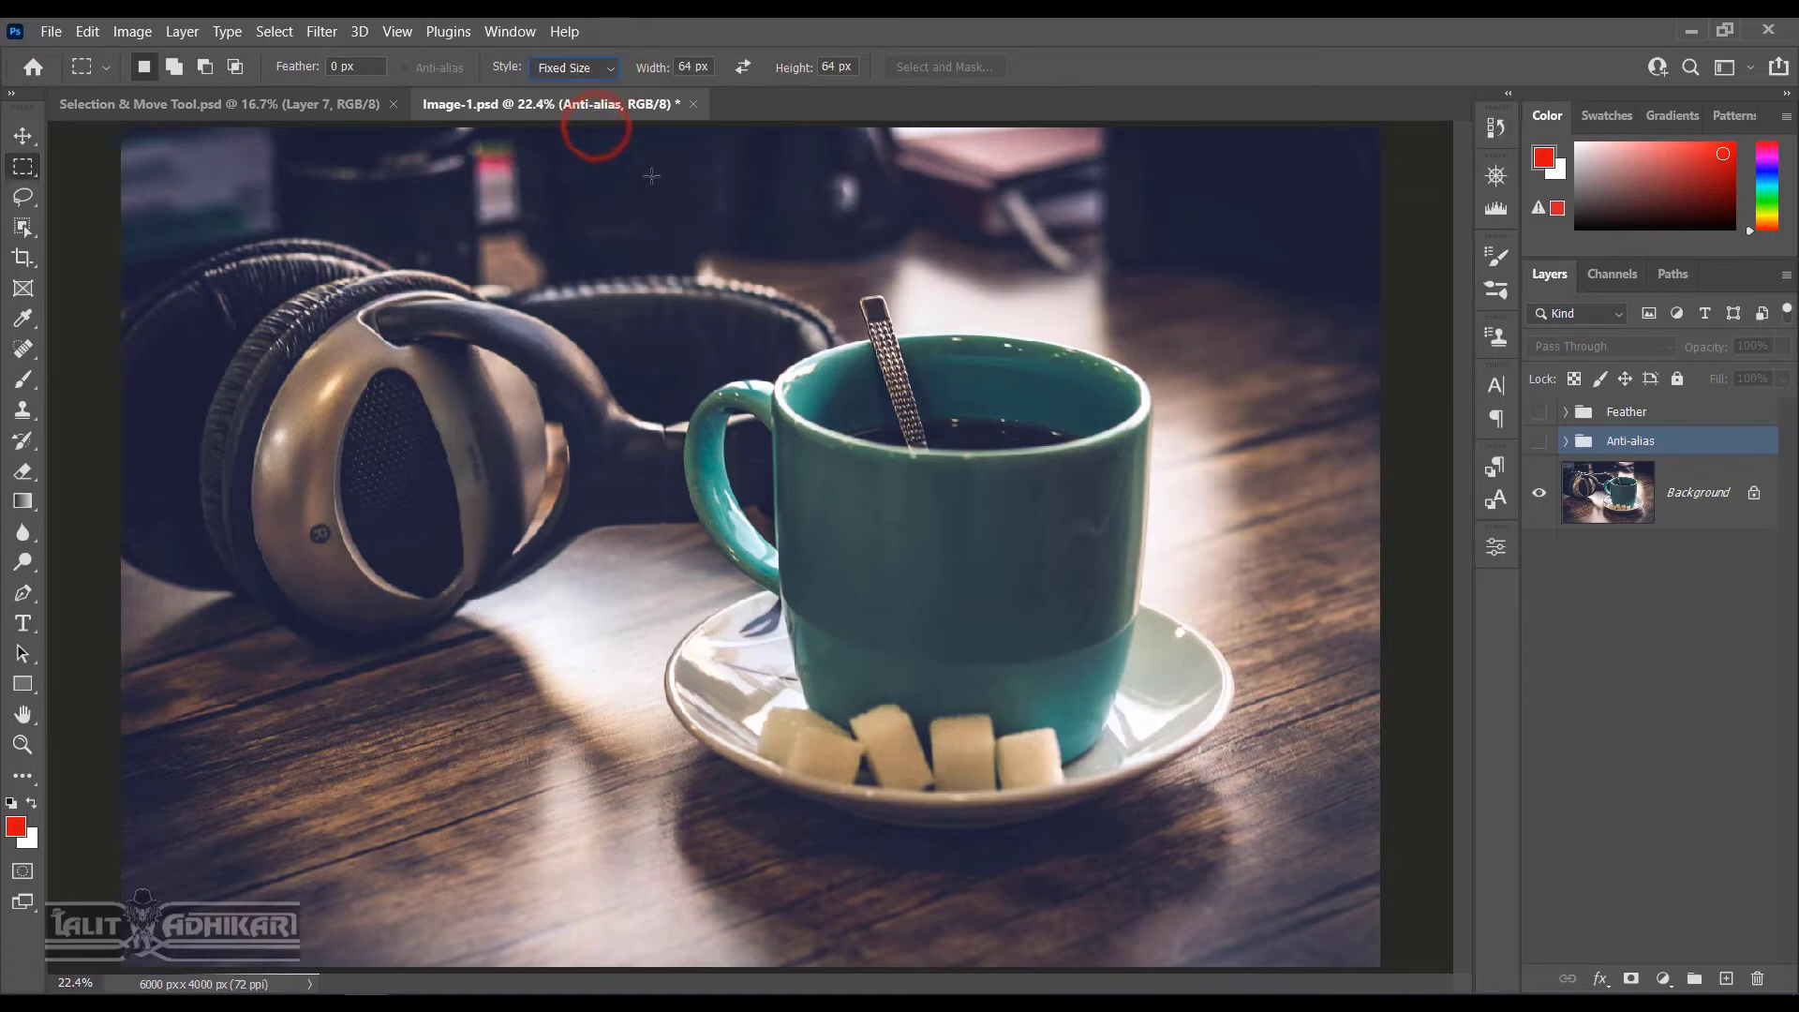
pyautogui.doubleClick(683, 64)
pyautogui.write('250')
pyautogui.press('Tab')
pyautogui.hotkey('shift', 'Left')
pyautogui.hotkey('shift', 'Left')
pyautogui.write('350')
pyautogui.click(598, 388)
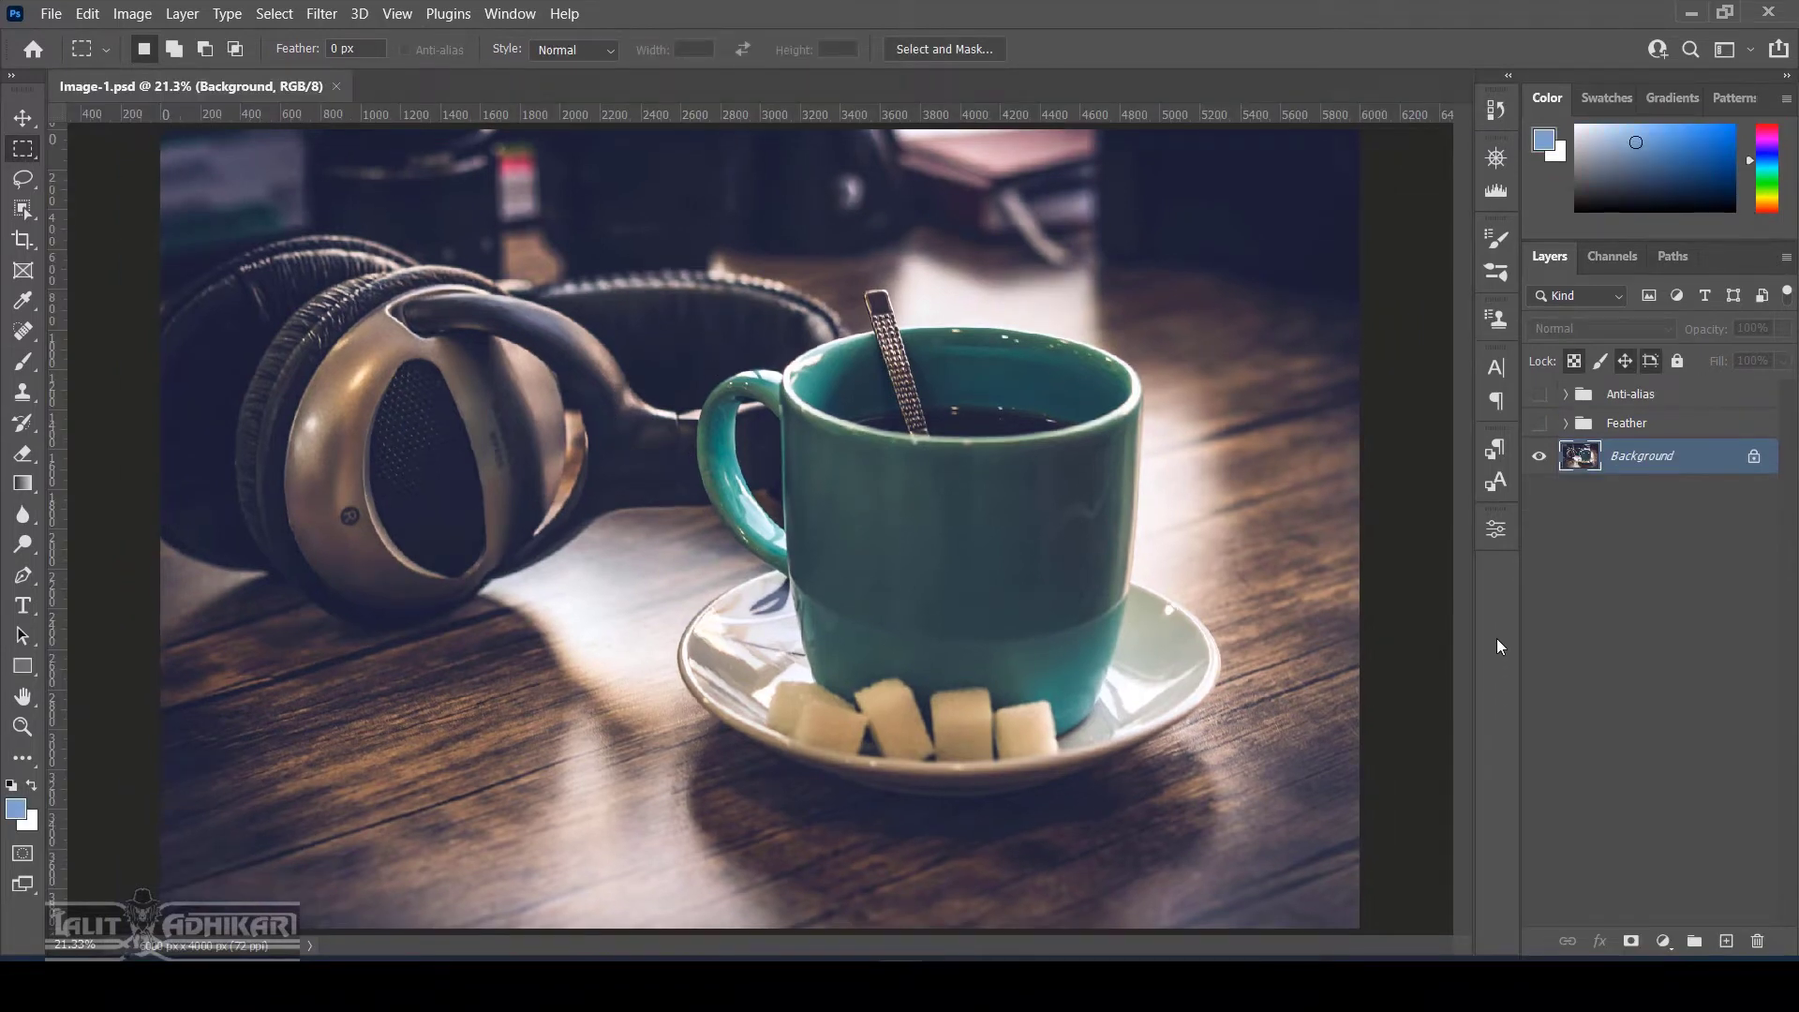
# Switch to File Explorer and open Theory.psd from the preparation folder
pyautogui.click(1693, 17)
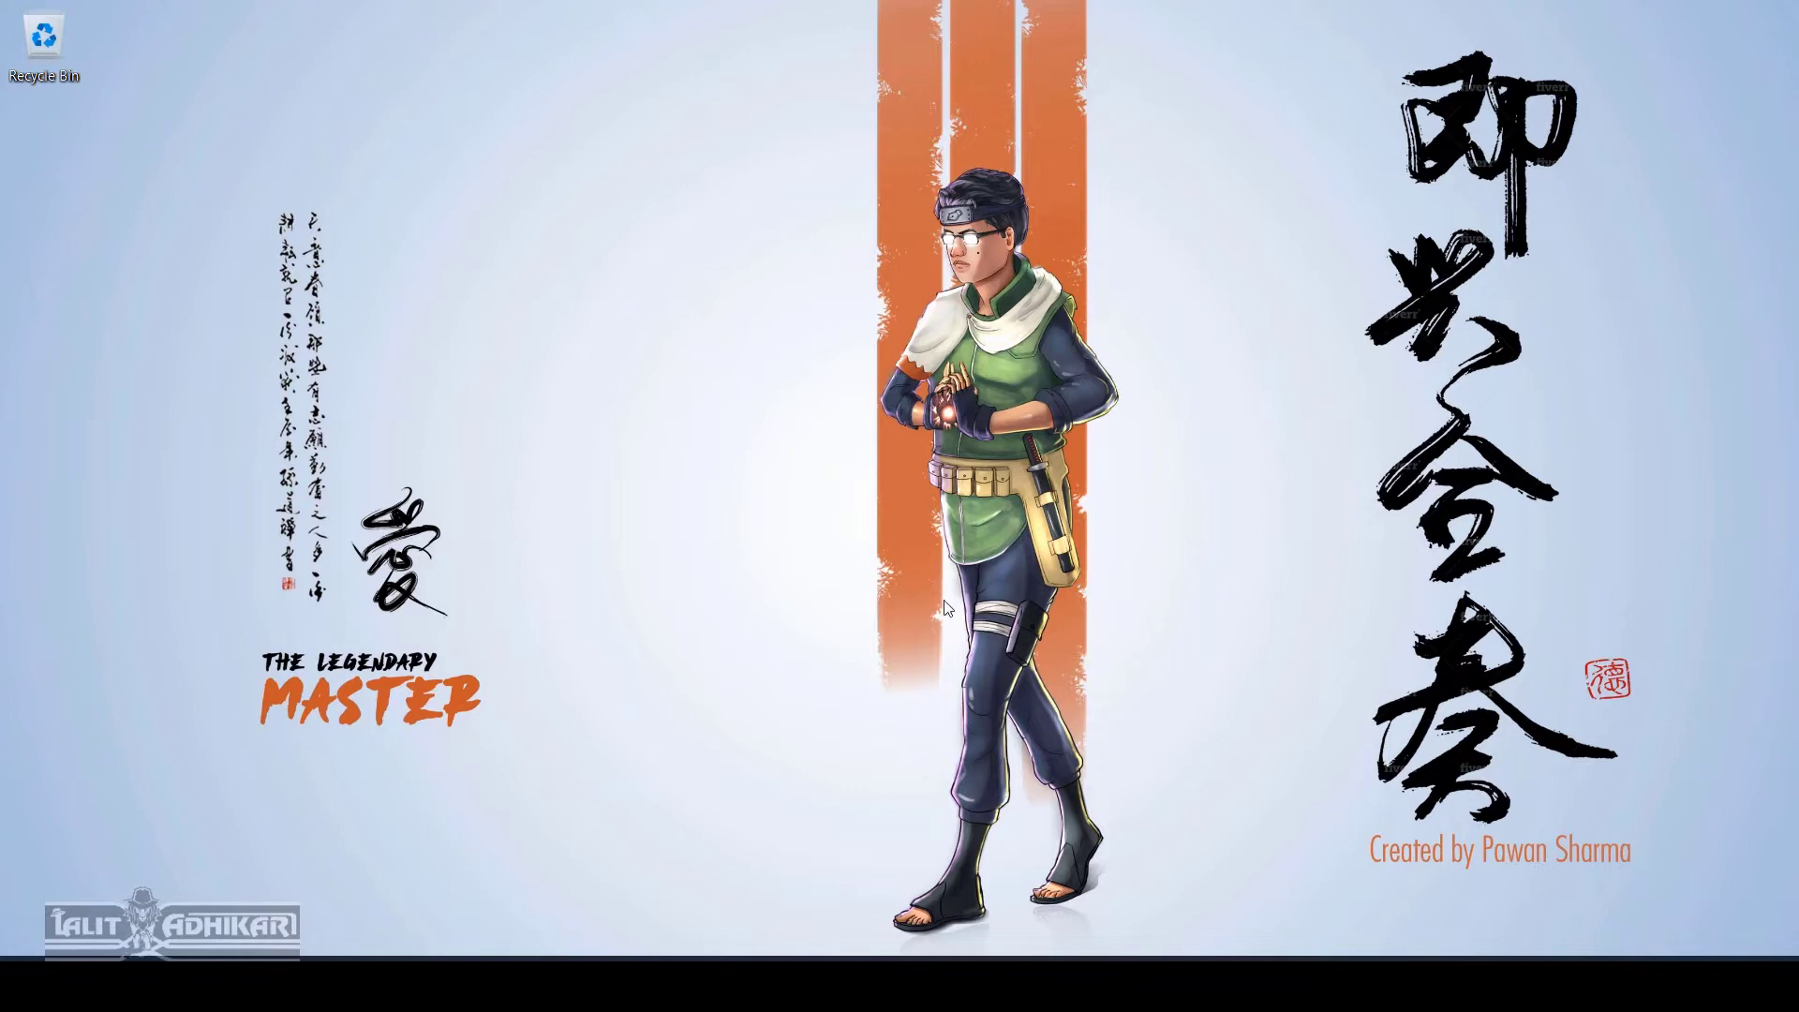
pyautogui.click(739, 982)
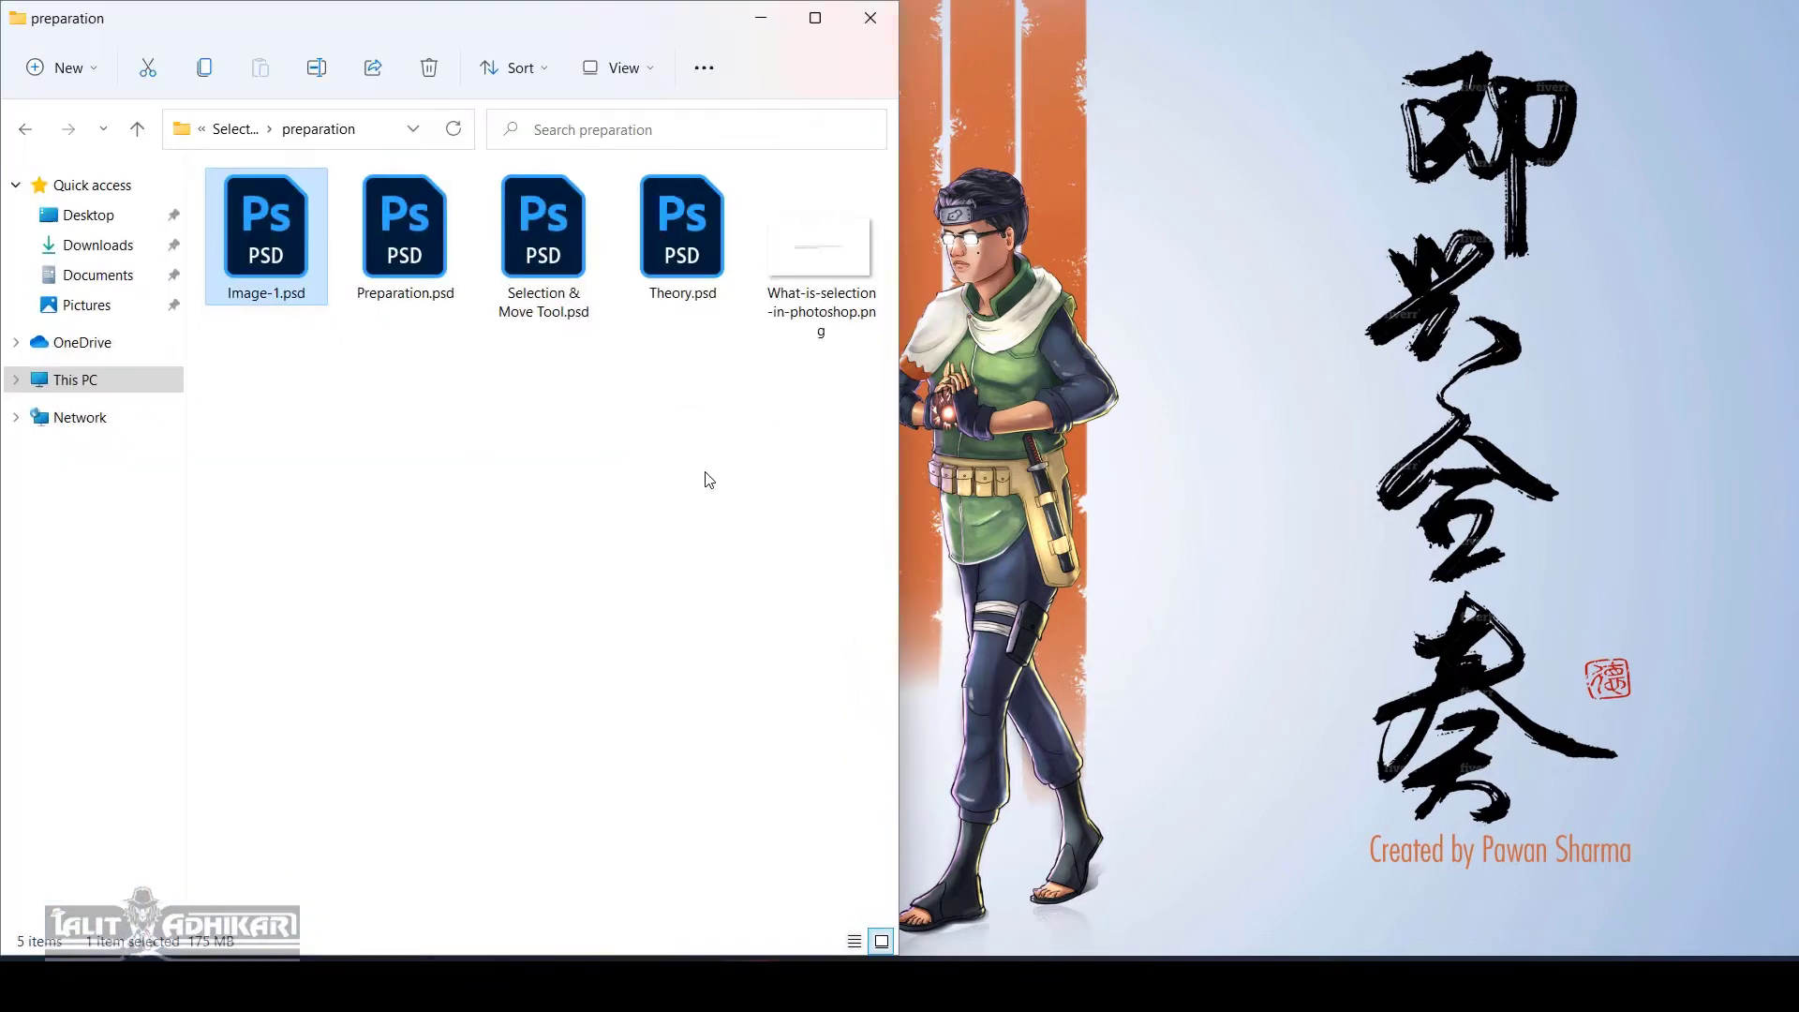
pyautogui.click(670, 259)
pyautogui.doubleClick(670, 258)
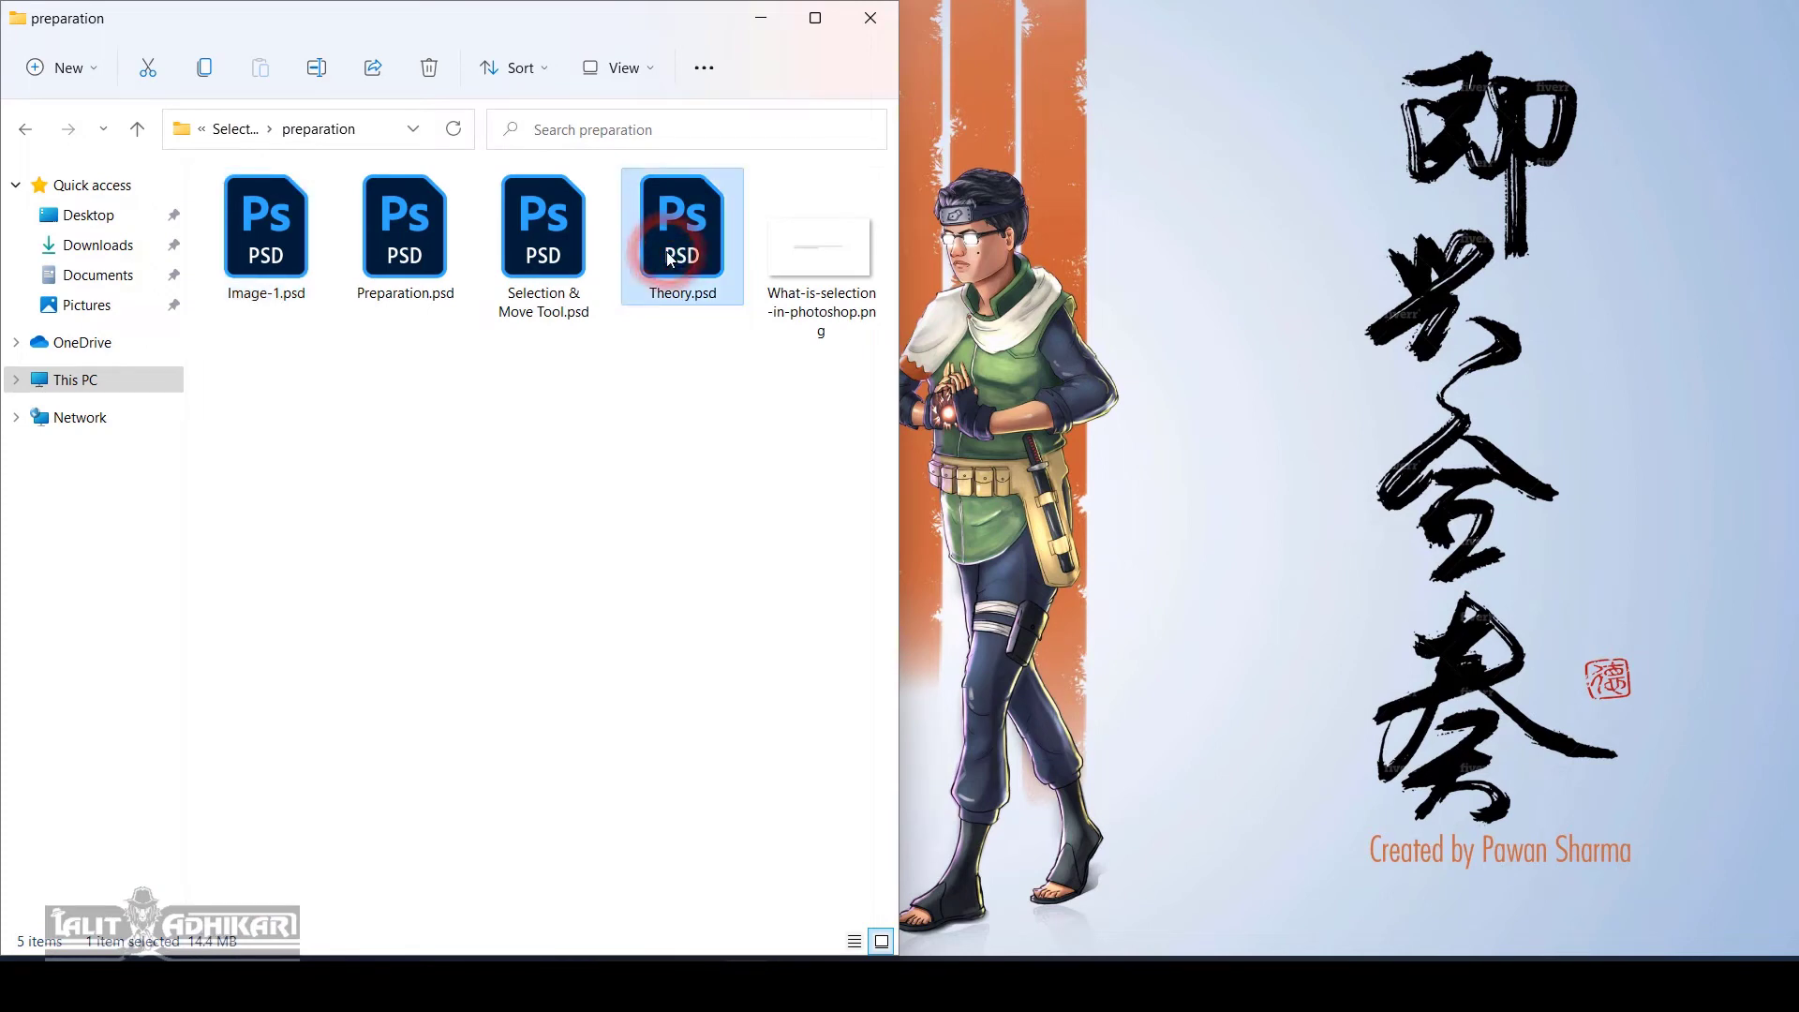
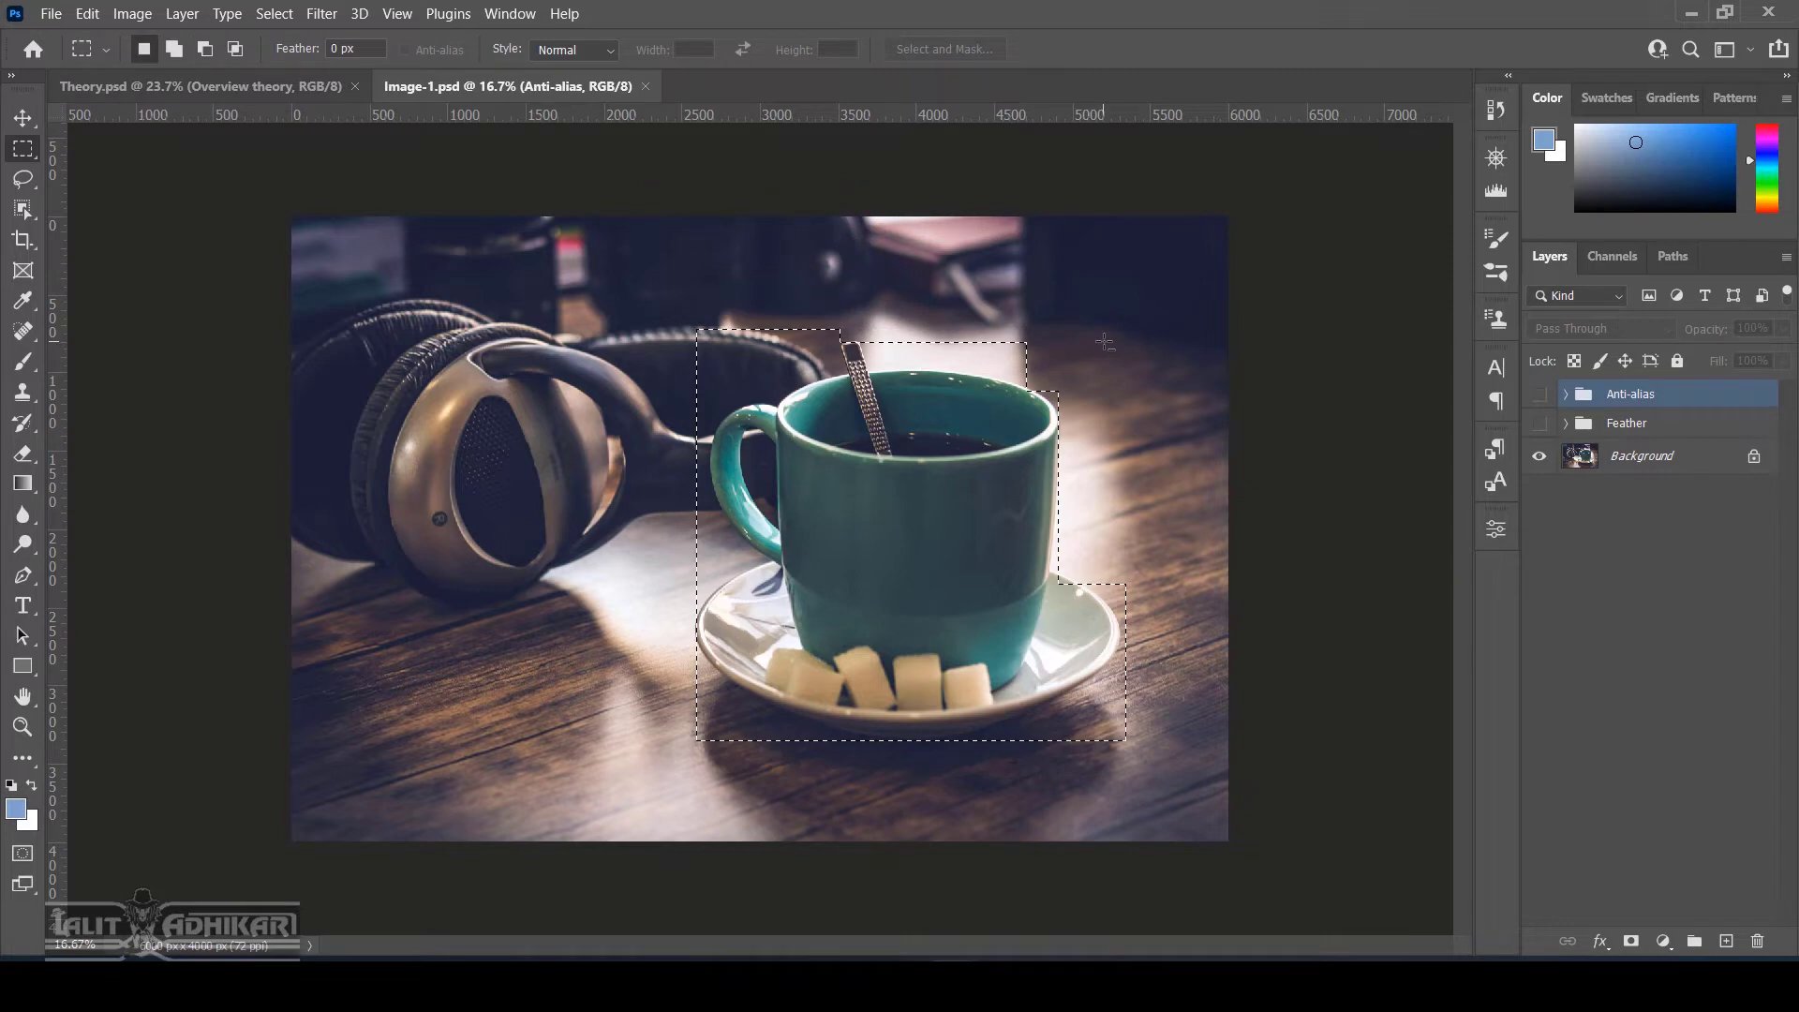
# Subtract a tall narrow ellipse along the cup's outer edge, opposite the handle, from the selection with the Elliptical Marquee
pyautogui.scroll(5, 1072, 580)
pyautogui.moveTo(1074, 591); pyautogui.dragTo(1005, 576)
pyautogui.moveTo(1149, 626); pyautogui.dragTo(1115, 606)
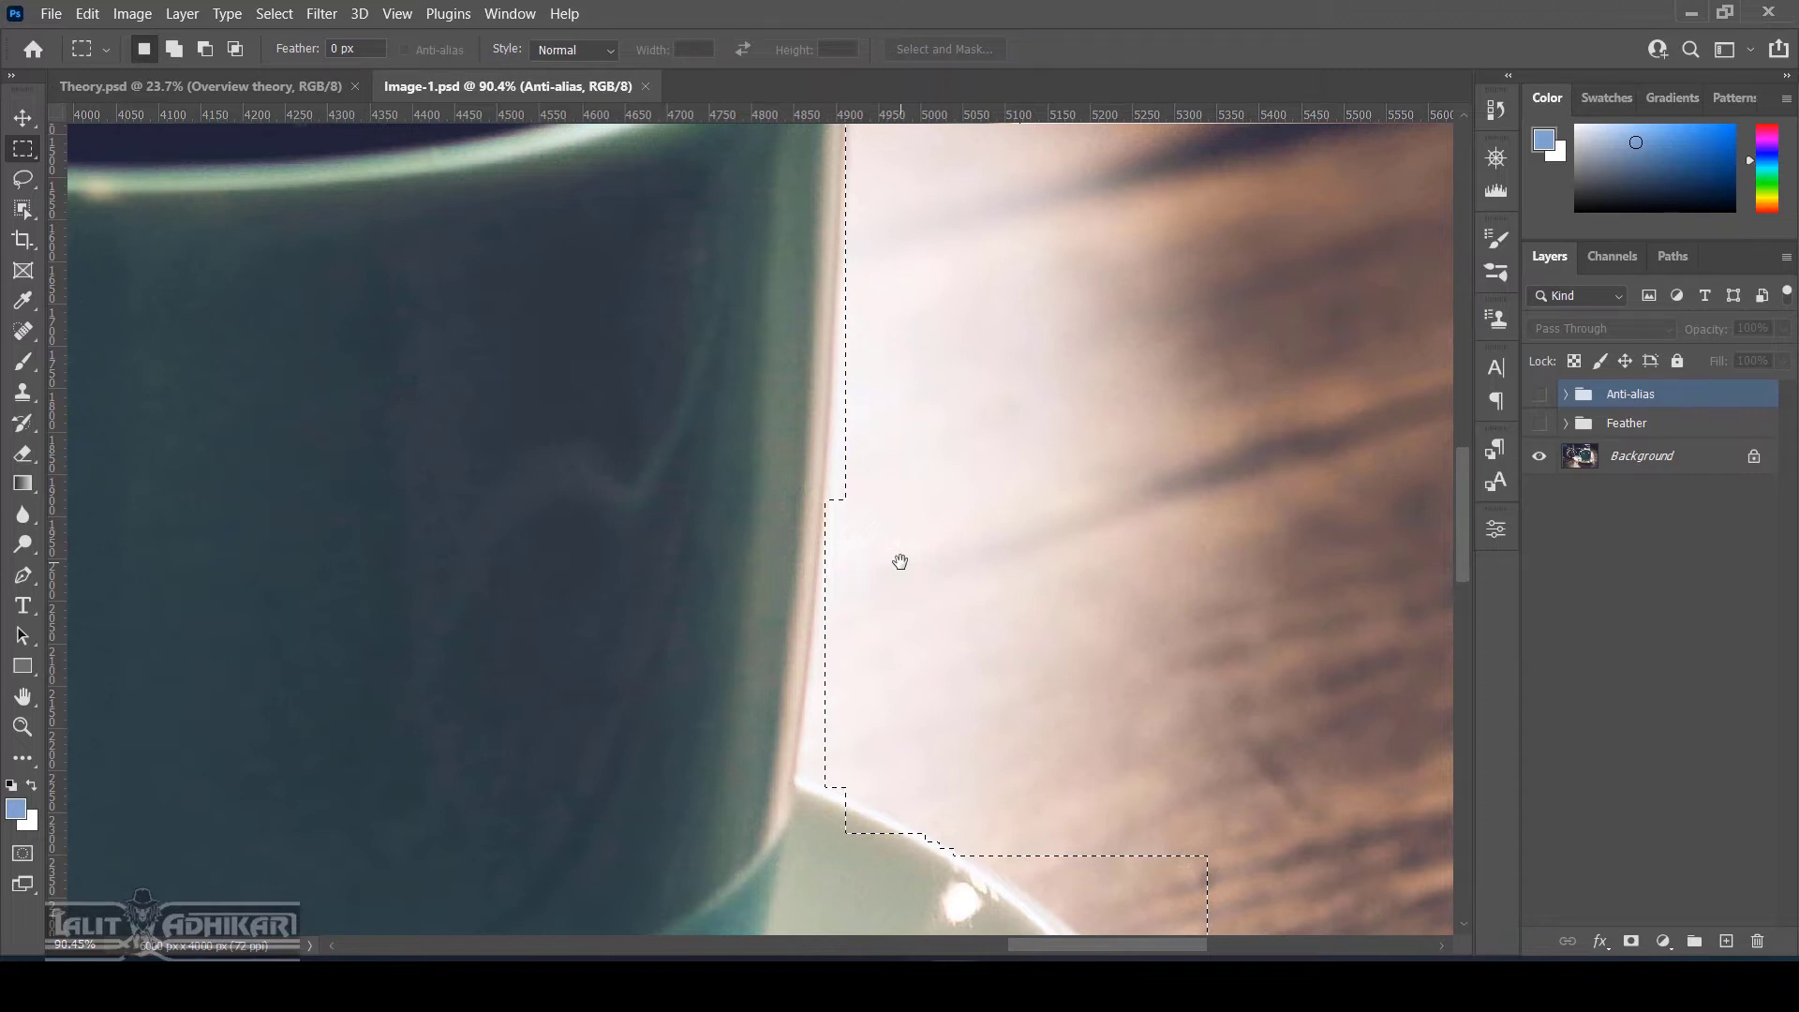
pyautogui.scroll(-5, 900, 561)
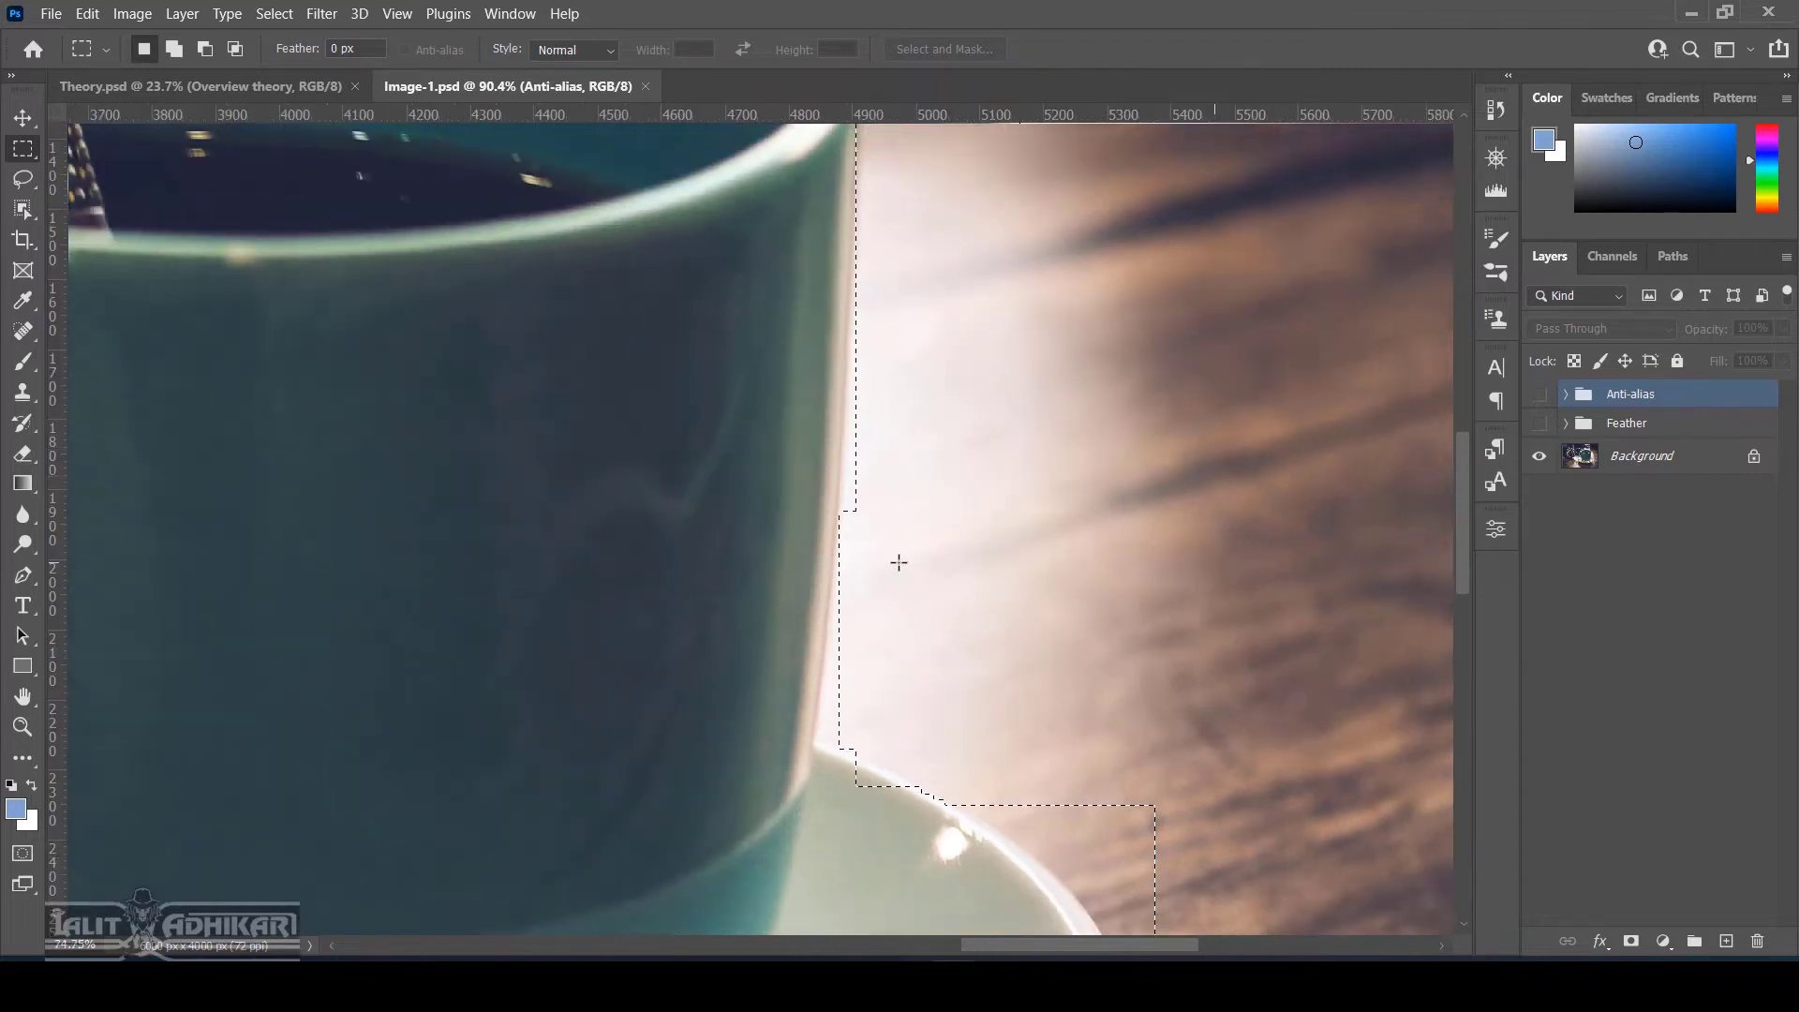
pyautogui.hotkey('shift', 'm')
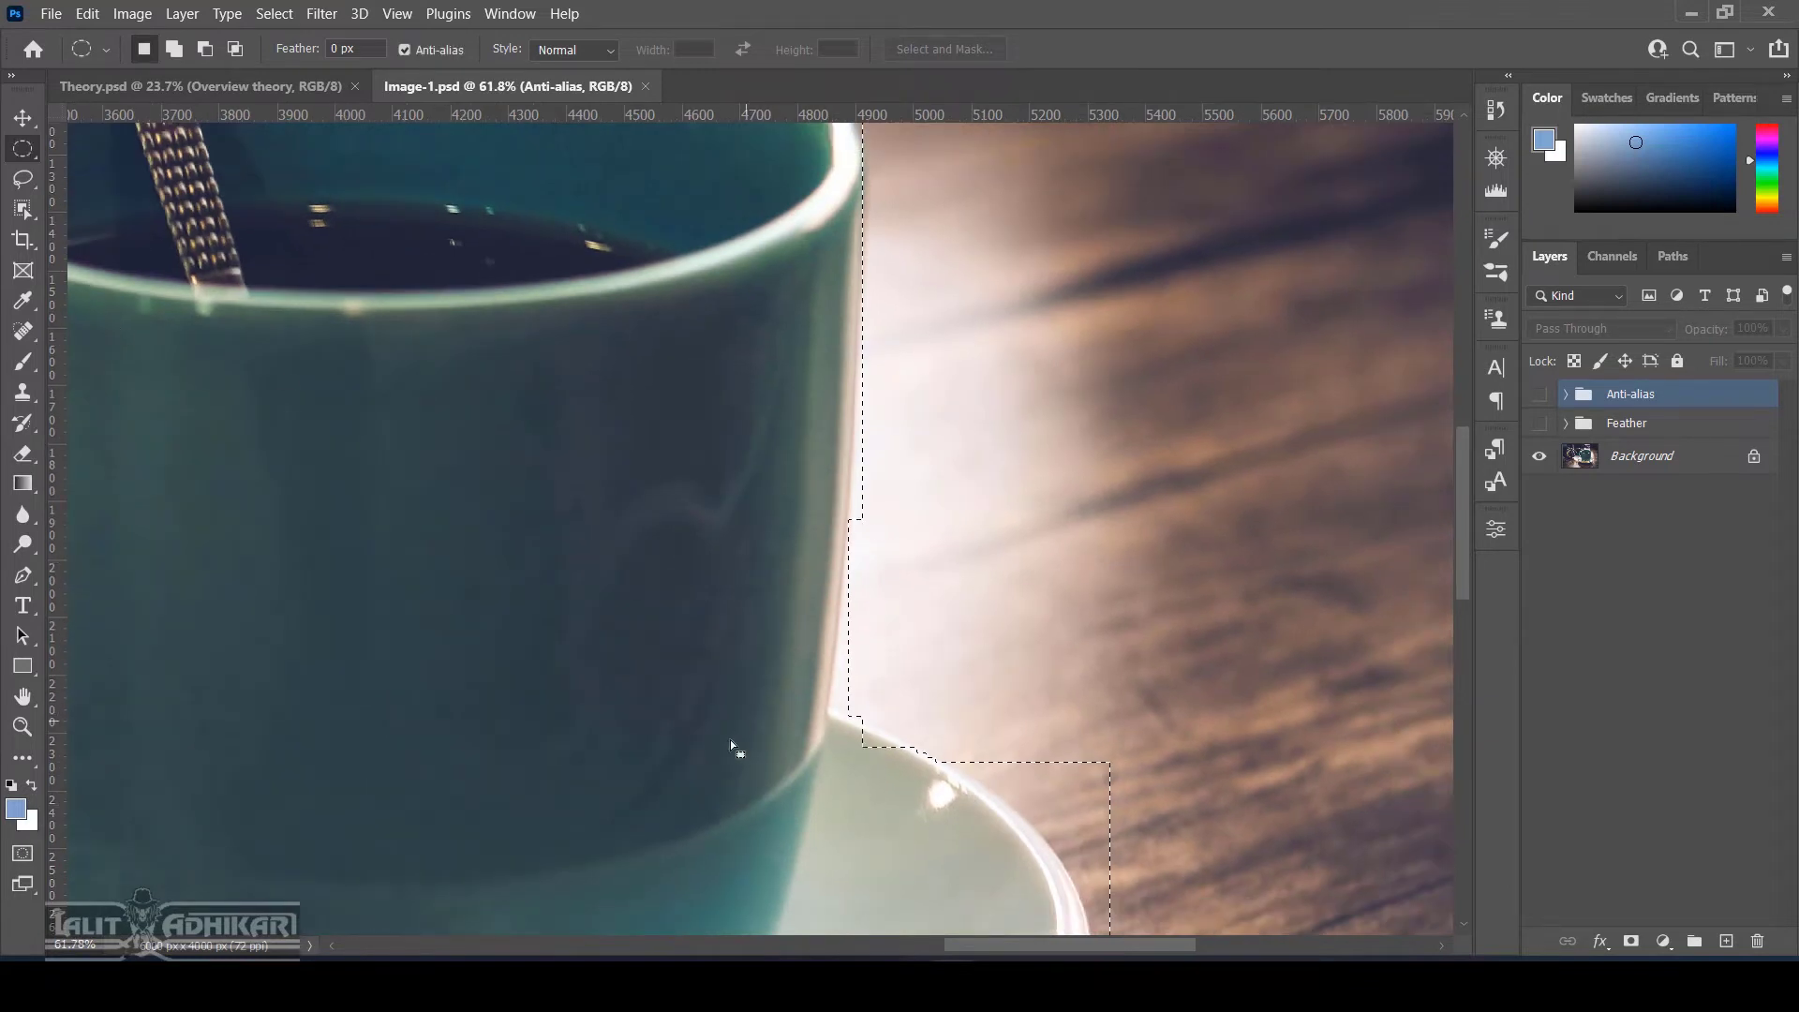
pyautogui.moveTo(712, 780); pyautogui.dragTo(783, 541)
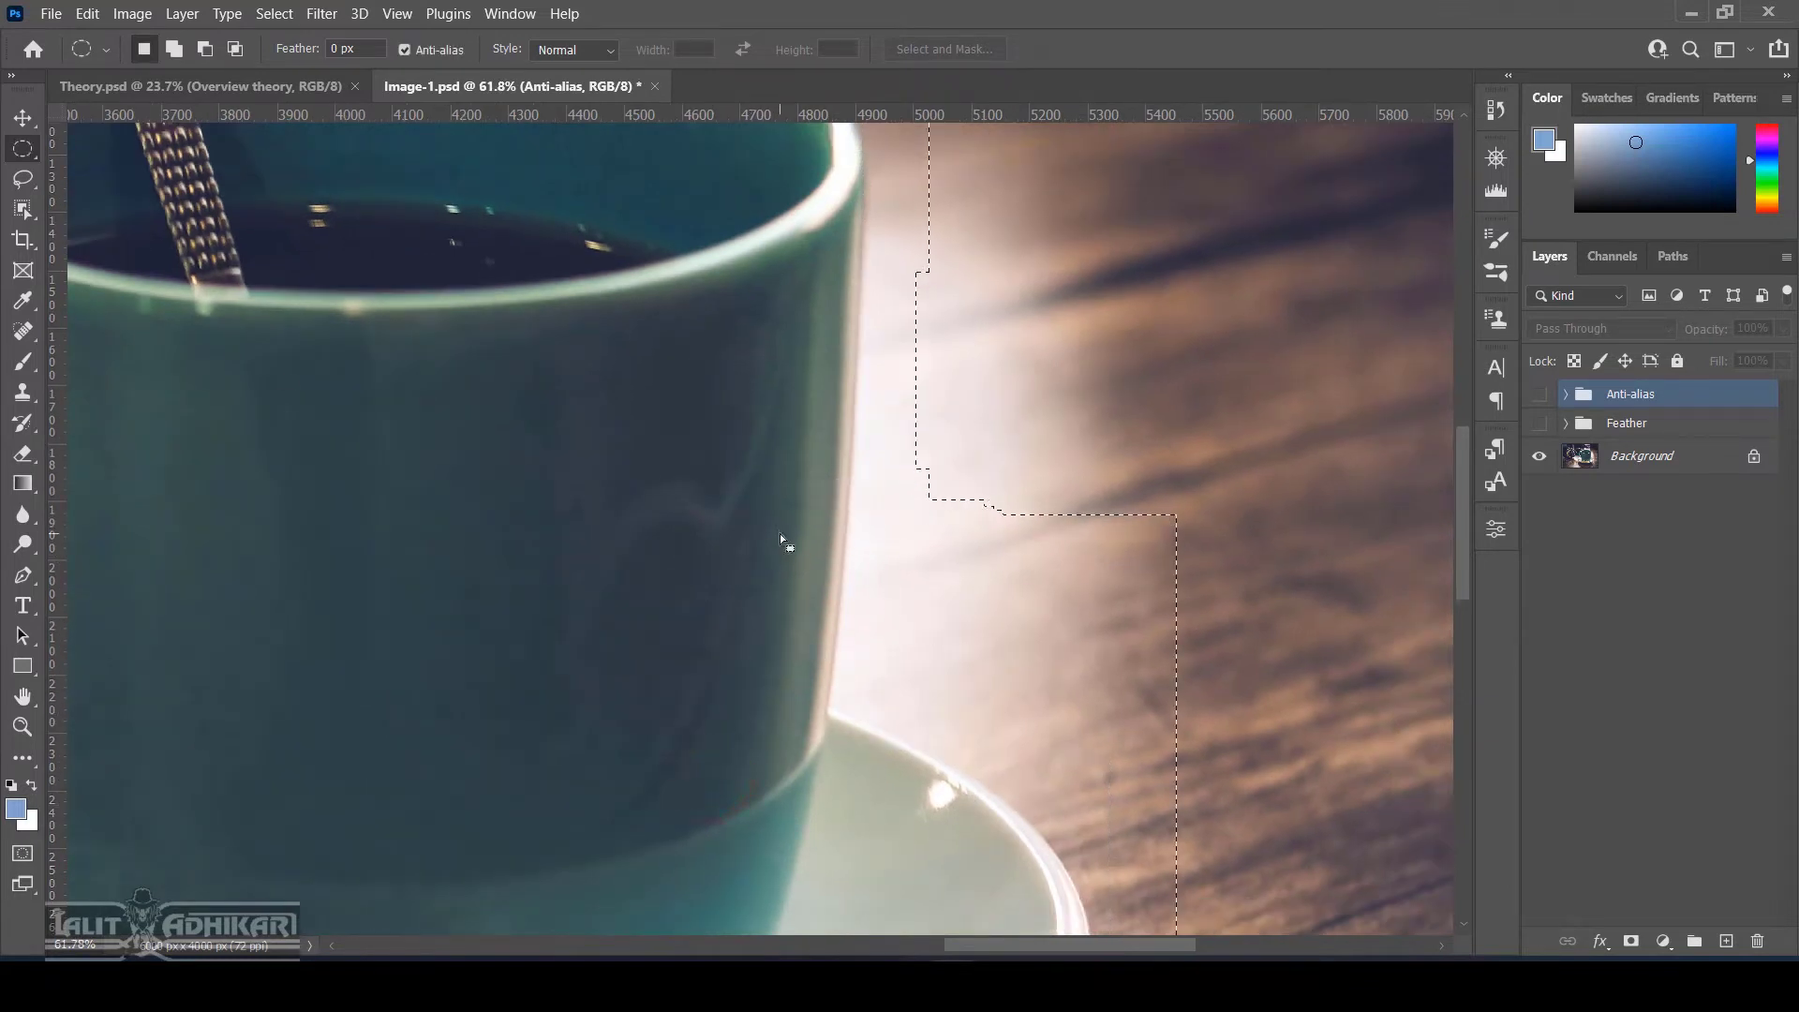
pyautogui.hotkey('ctrl', 'z')
pyautogui.press('alt')
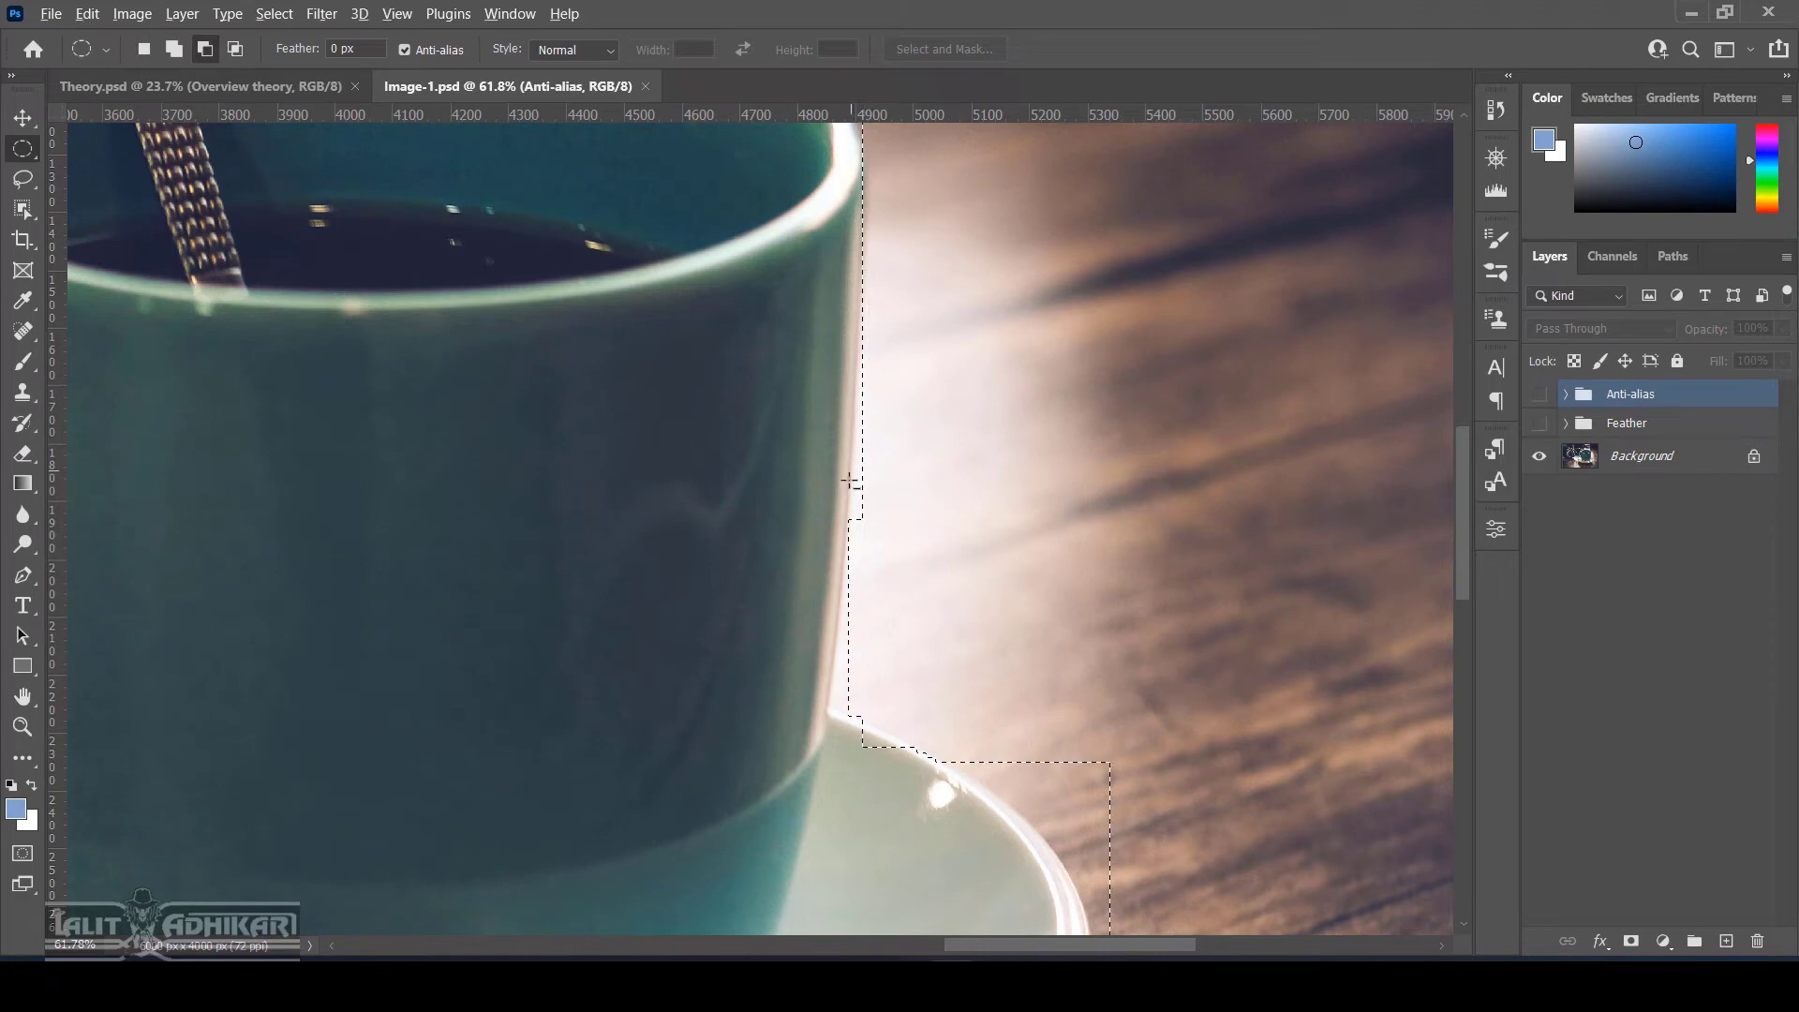
pyautogui.moveTo(729, 859); pyautogui.dragTo(840, 571)
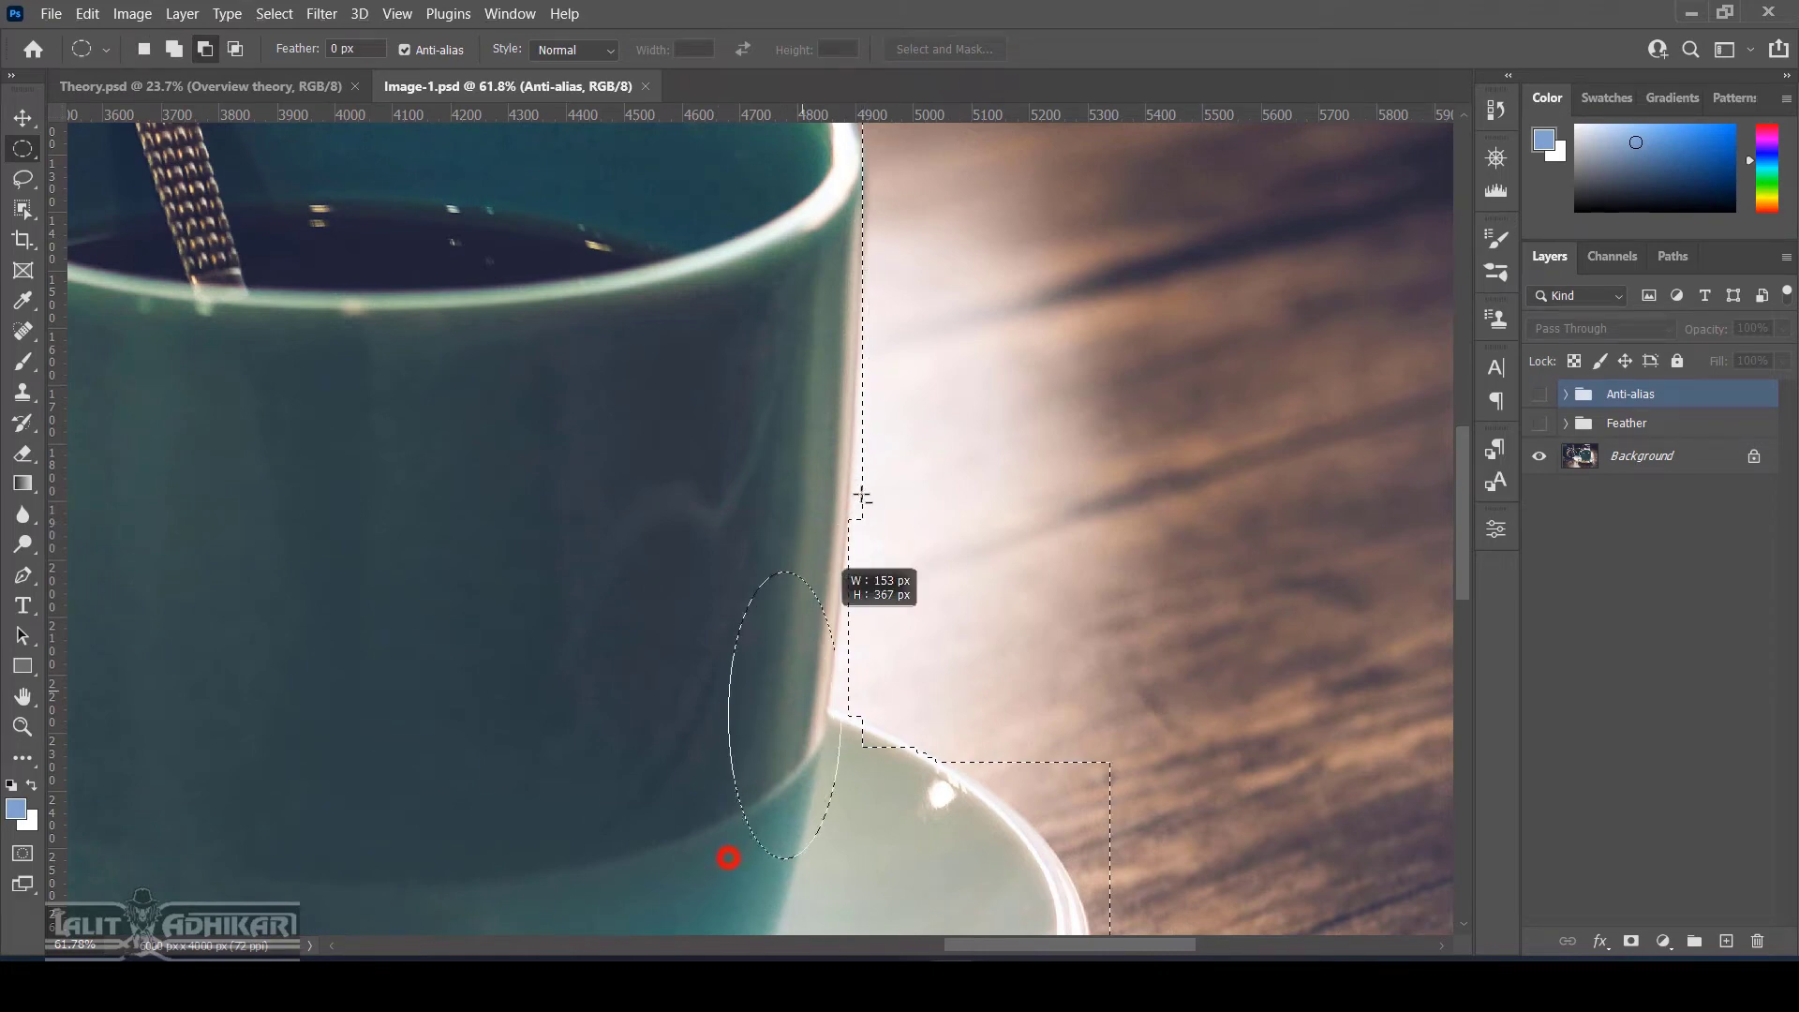
# Add overlapping elliptical areas inside the cup's side back to the selection so its edge follows the cup's curve
pyautogui.moveTo(862, 497); pyautogui.dragTo(832, 333)
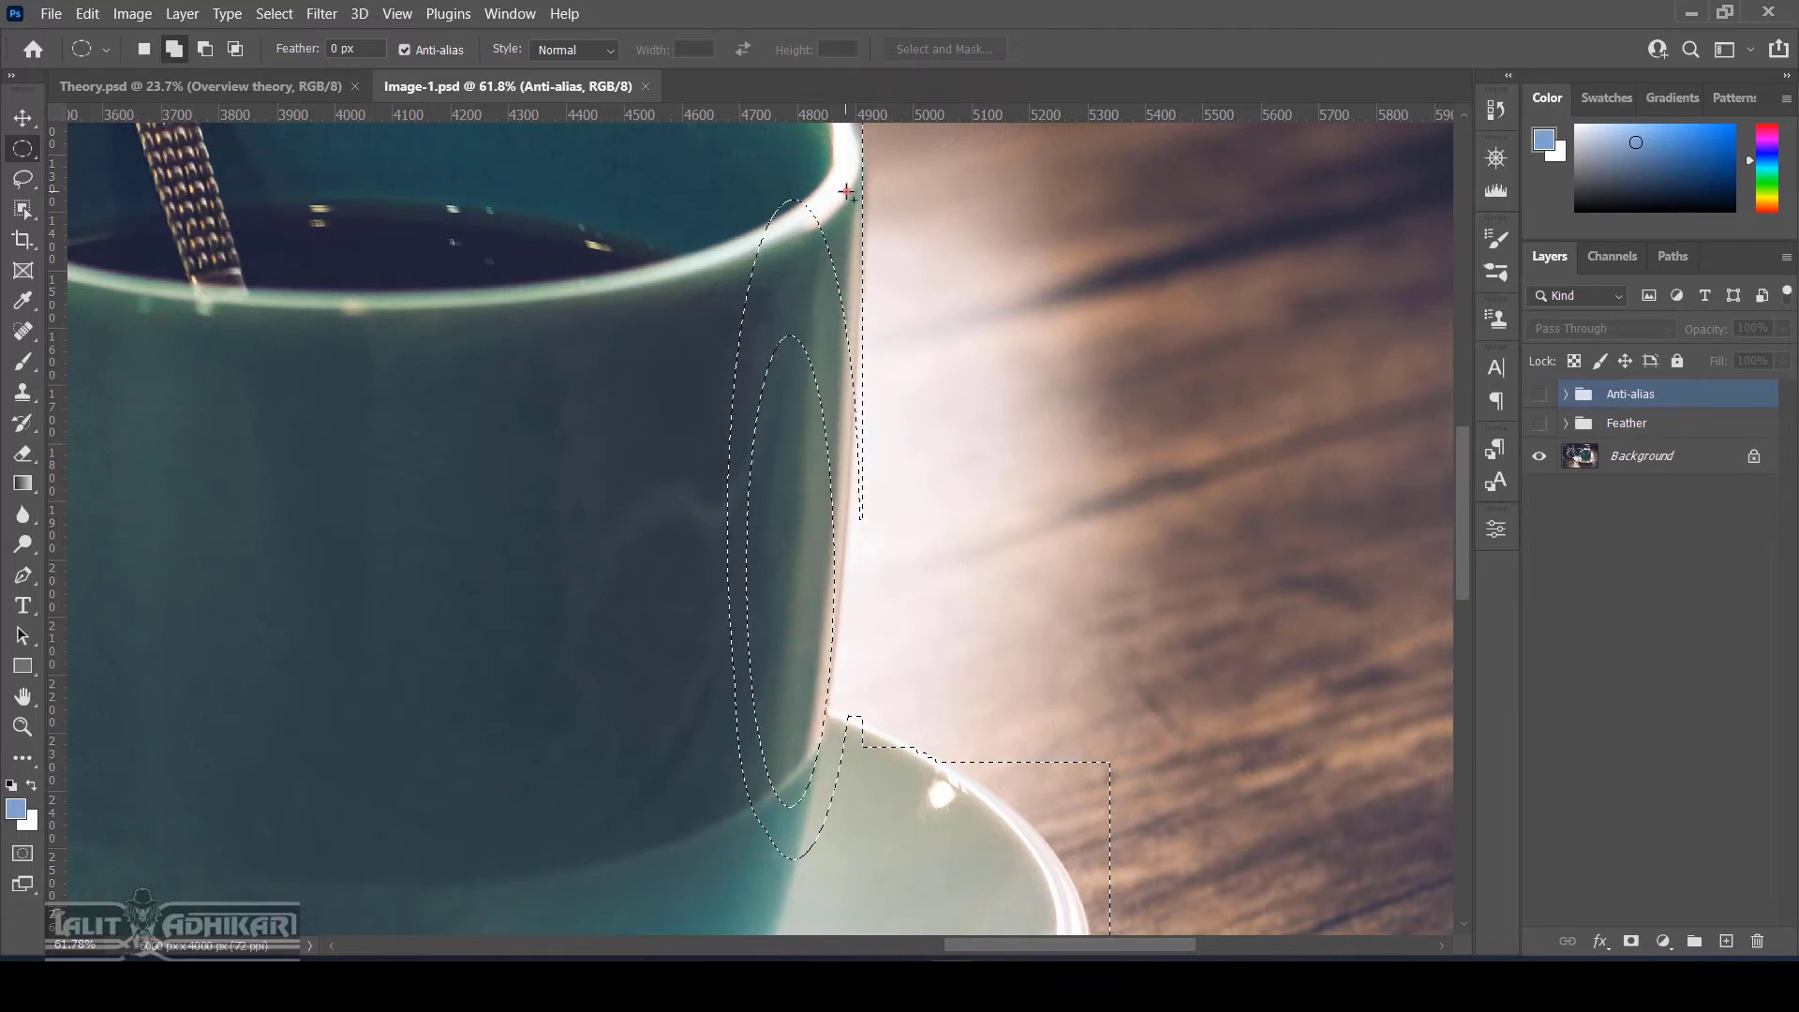
pyautogui.moveTo(846, 191); pyautogui.dragTo(742, 713)
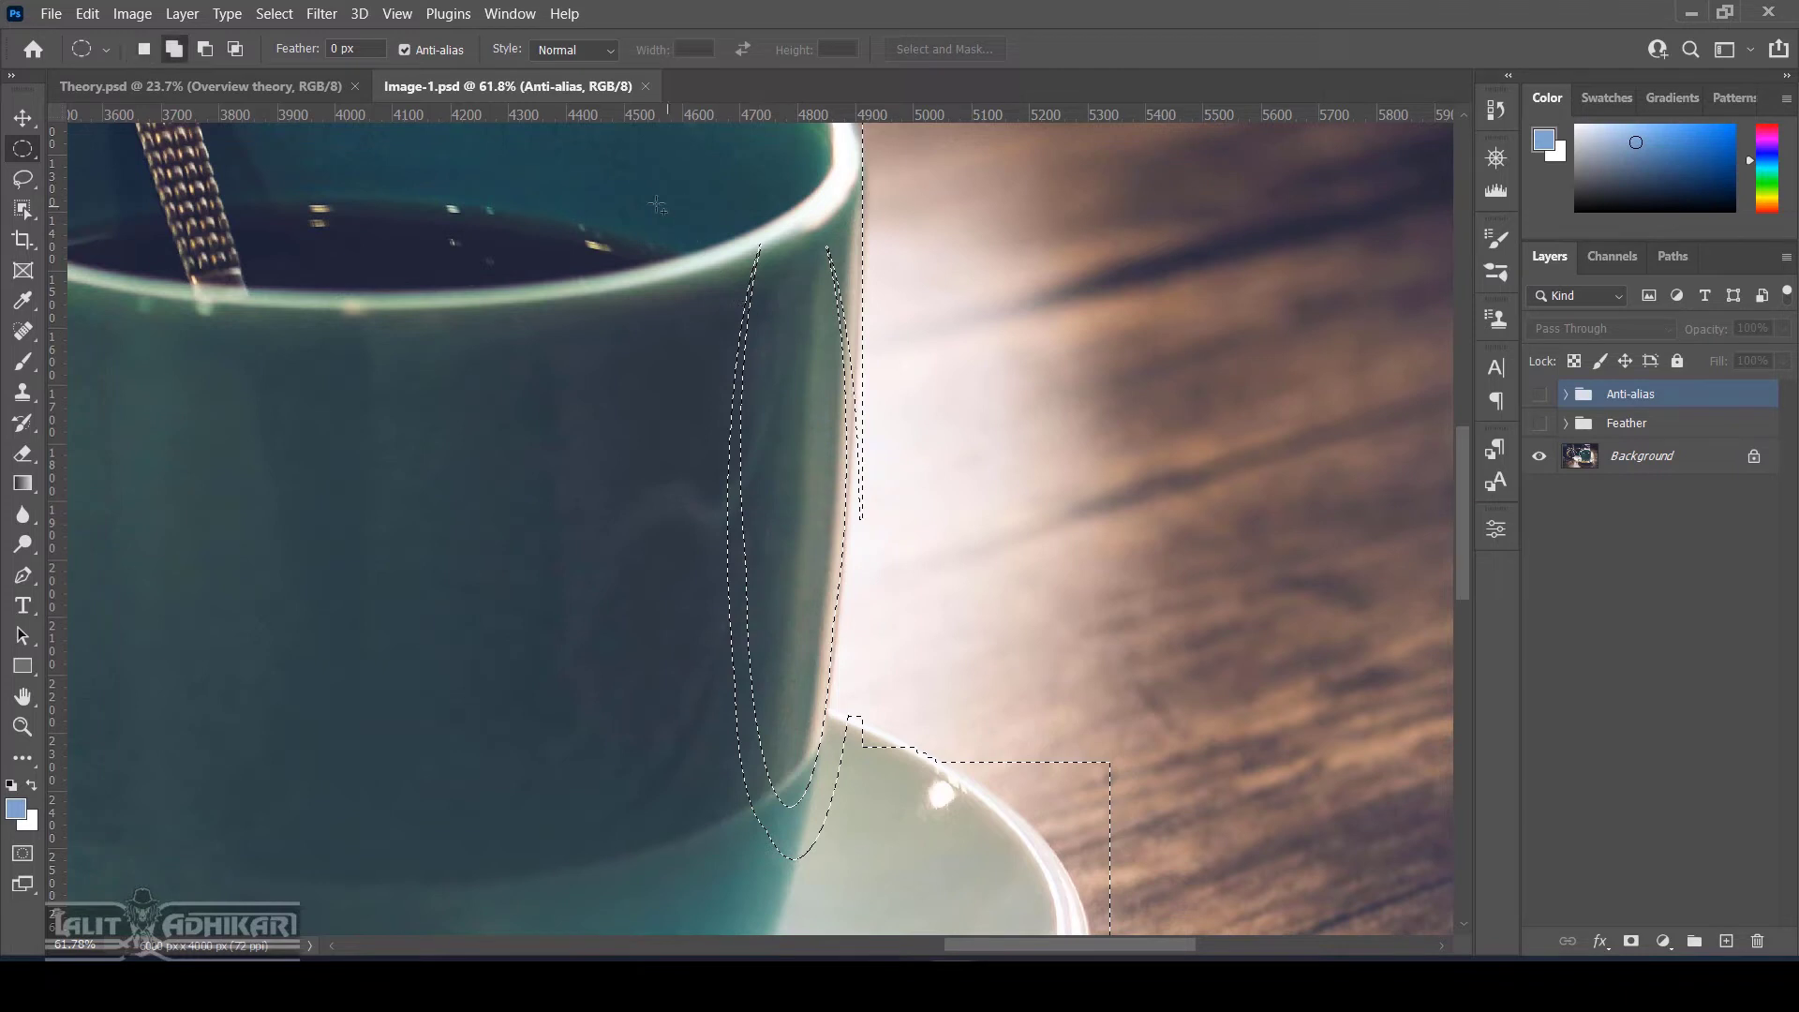
pyautogui.moveTo(653, 201); pyautogui.dragTo(804, 849)
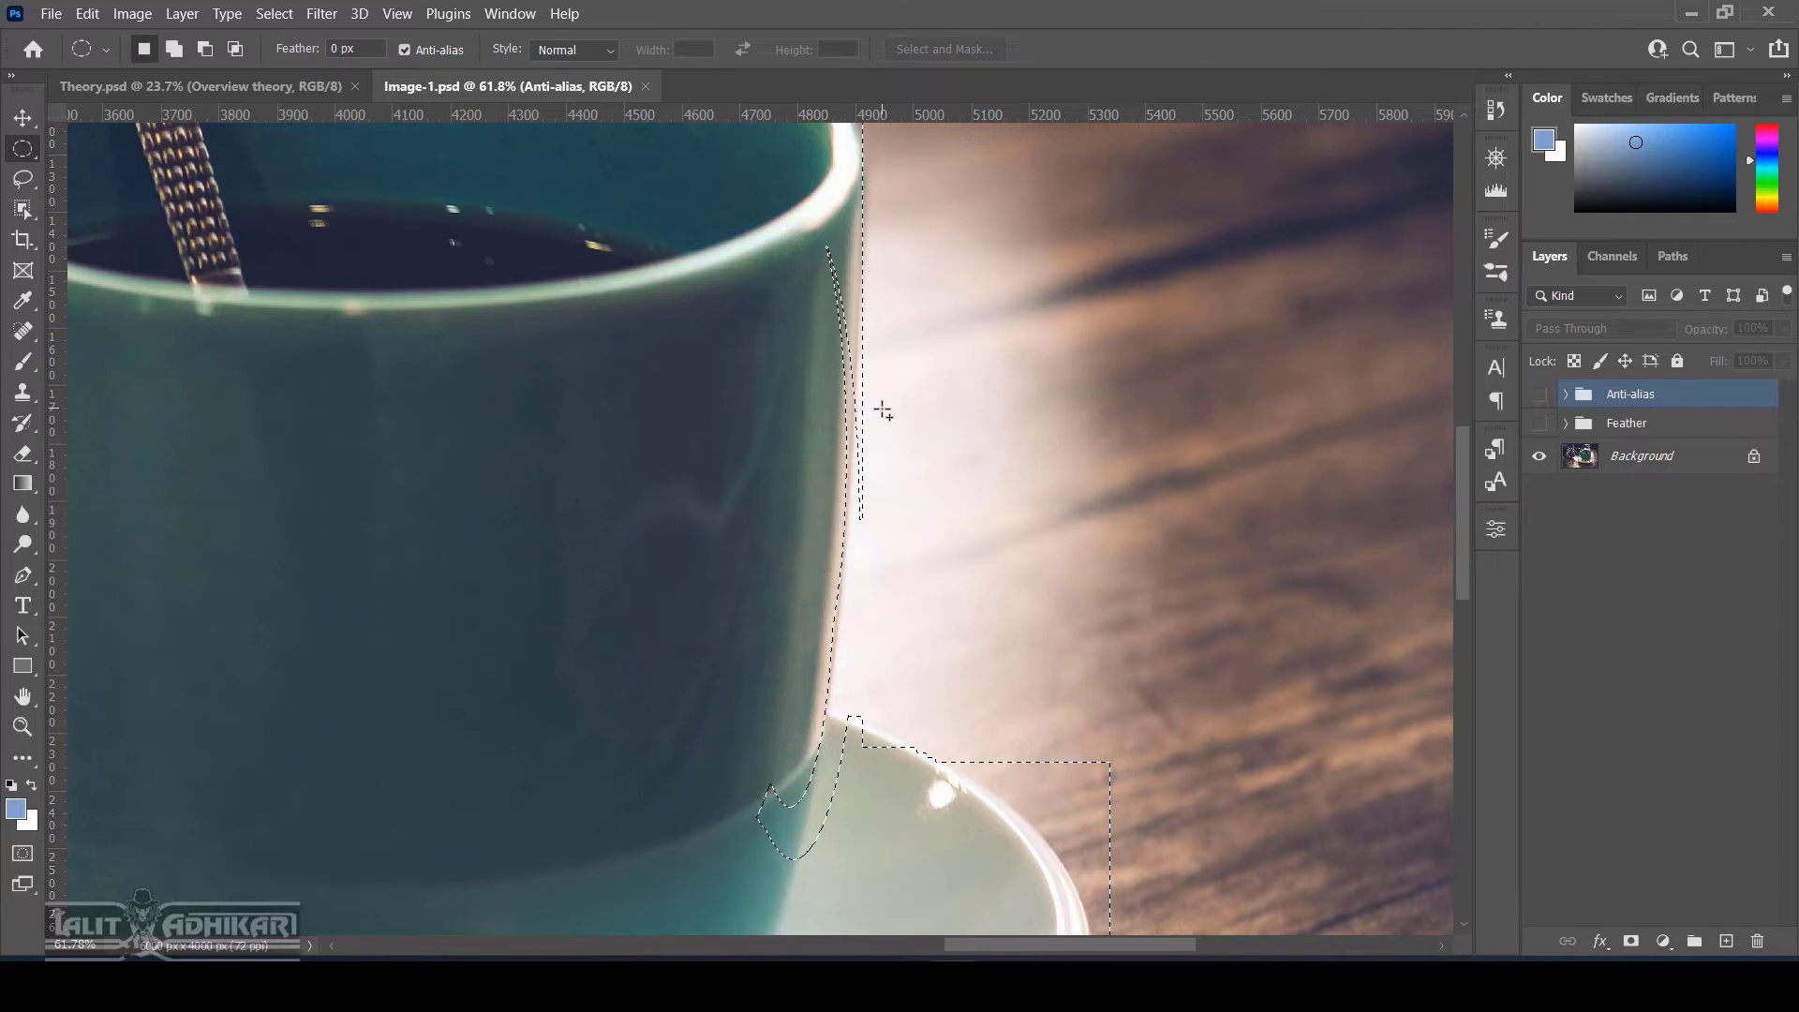
pyautogui.scroll(-1, 883, 411)
pyautogui.hotkey('ctrl', '0')
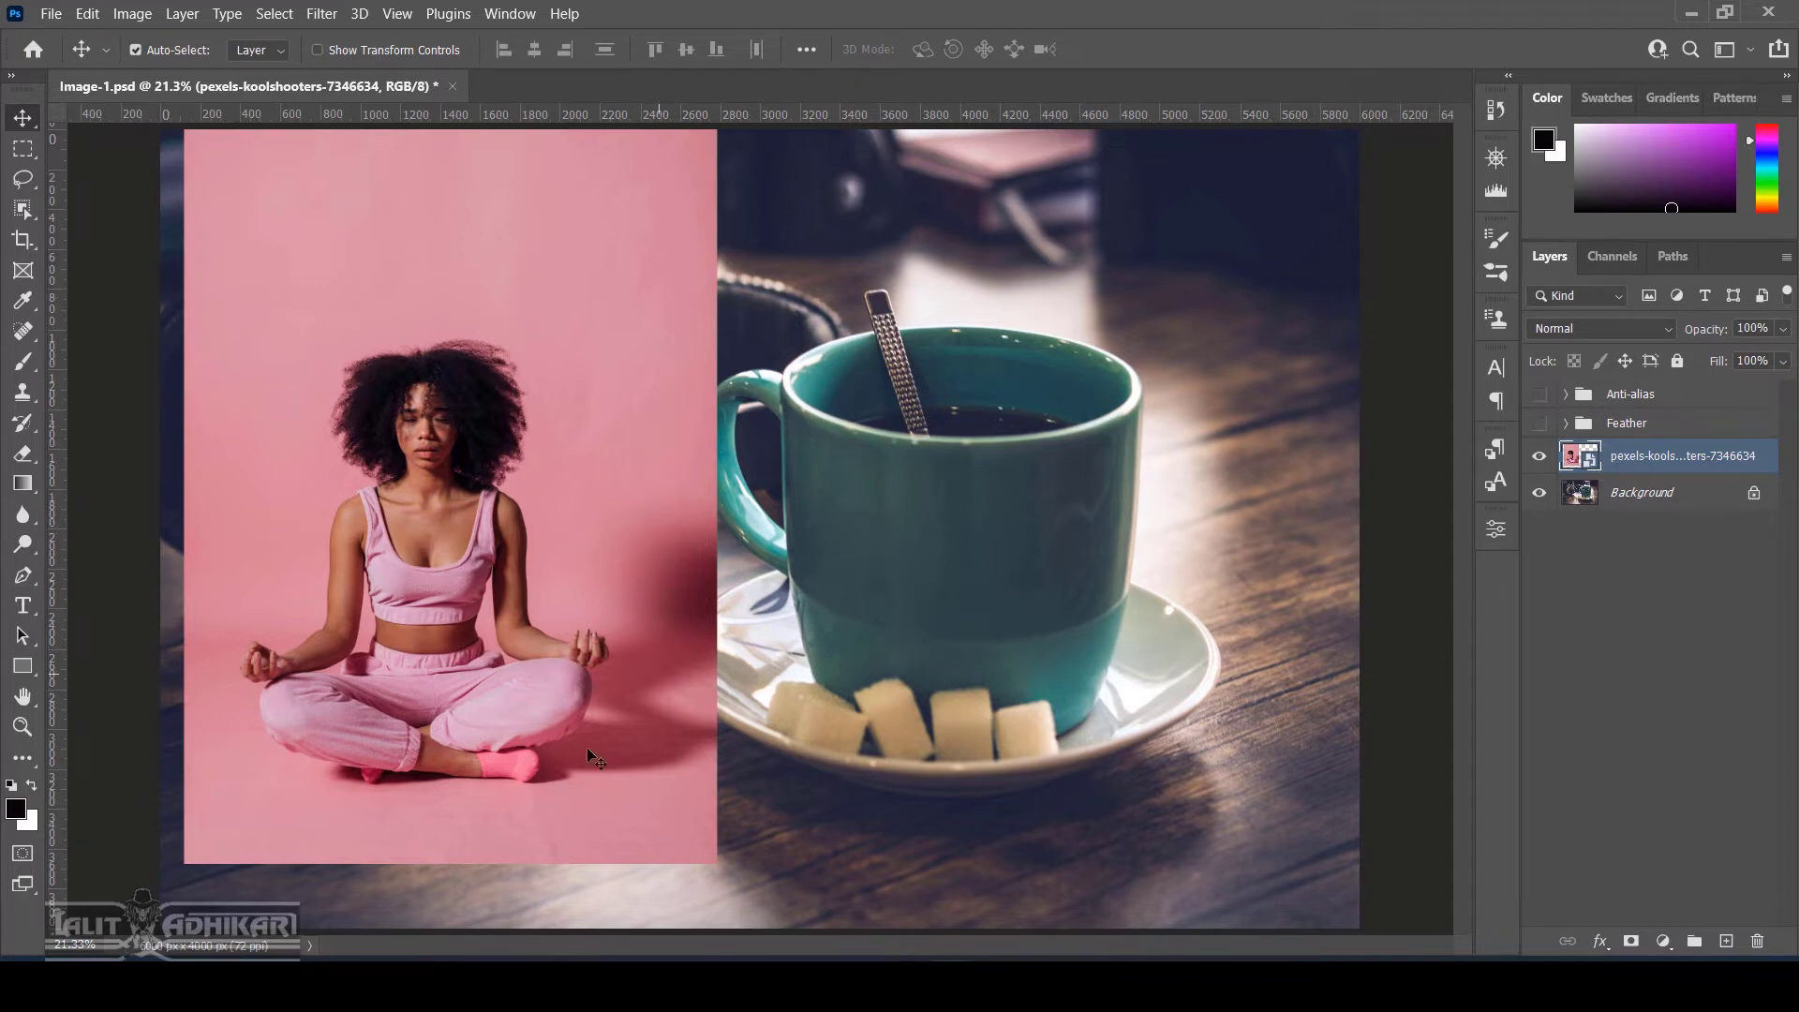
# Save Image-1.psd and open Select and Mask for the pink portrait layer
pyautogui.hotkey('ctrl', 's')
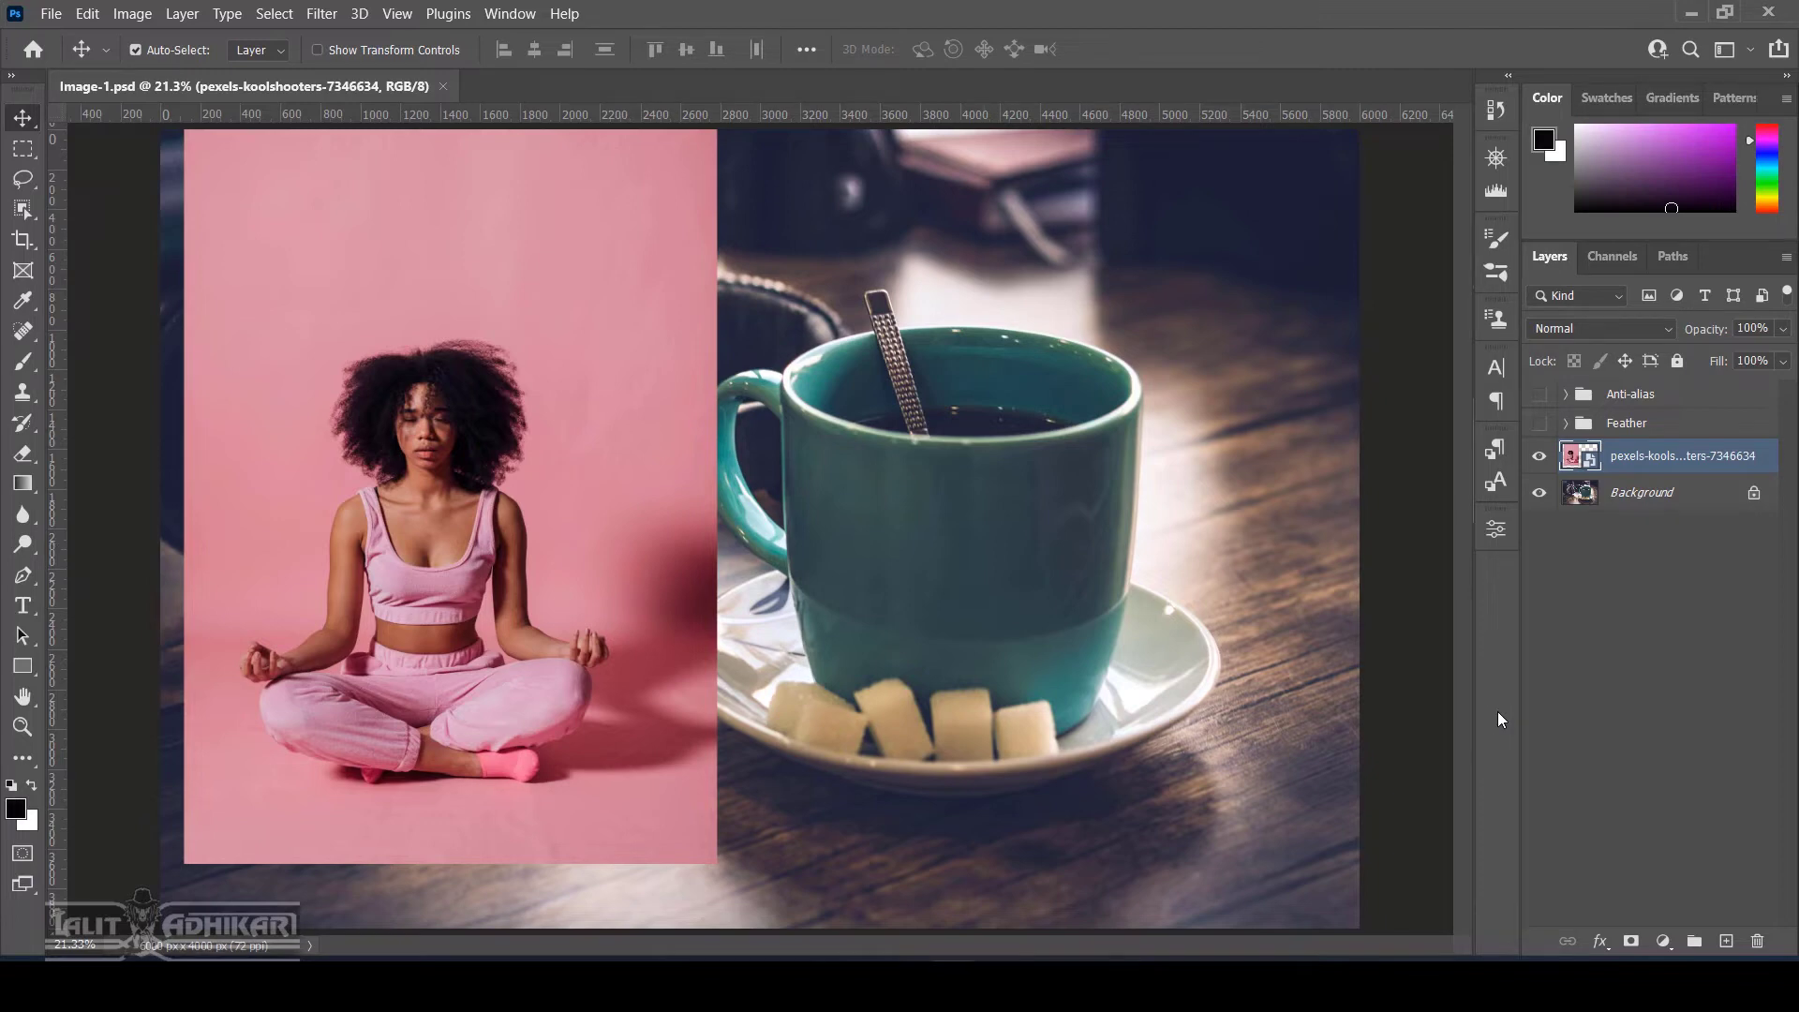
pyautogui.click(15, 150)
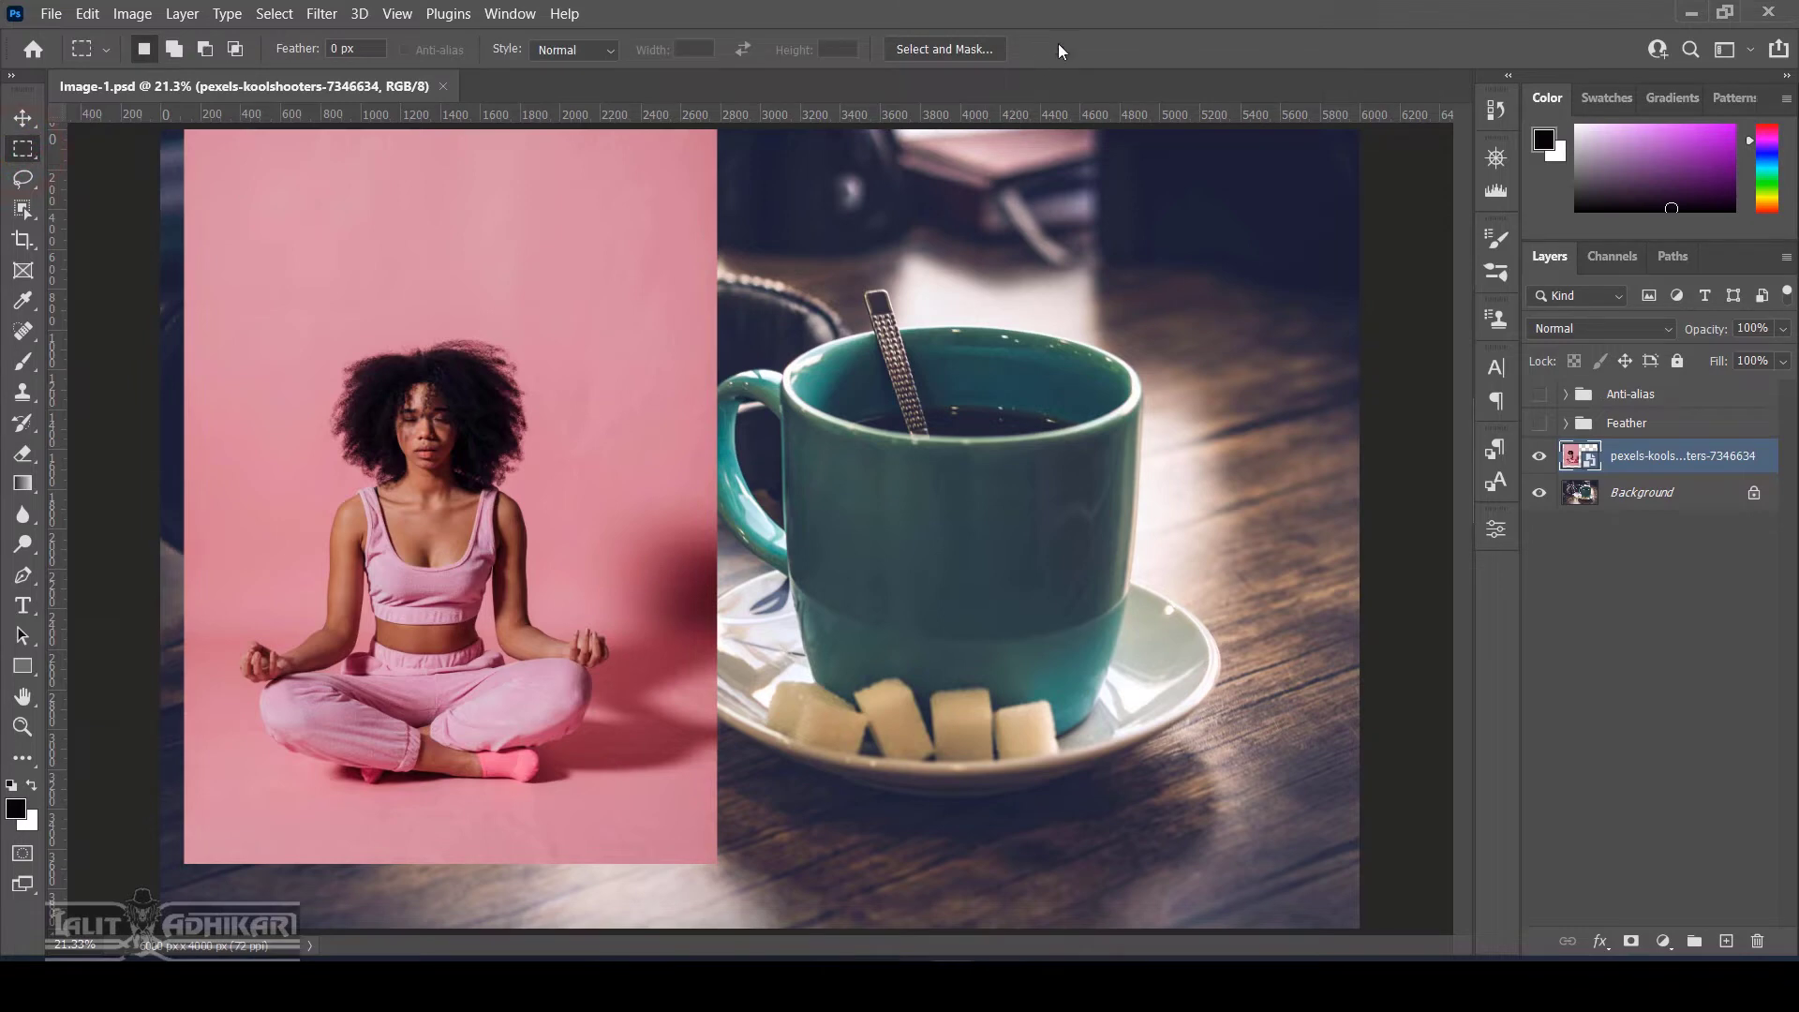
pyautogui.click(967, 56)
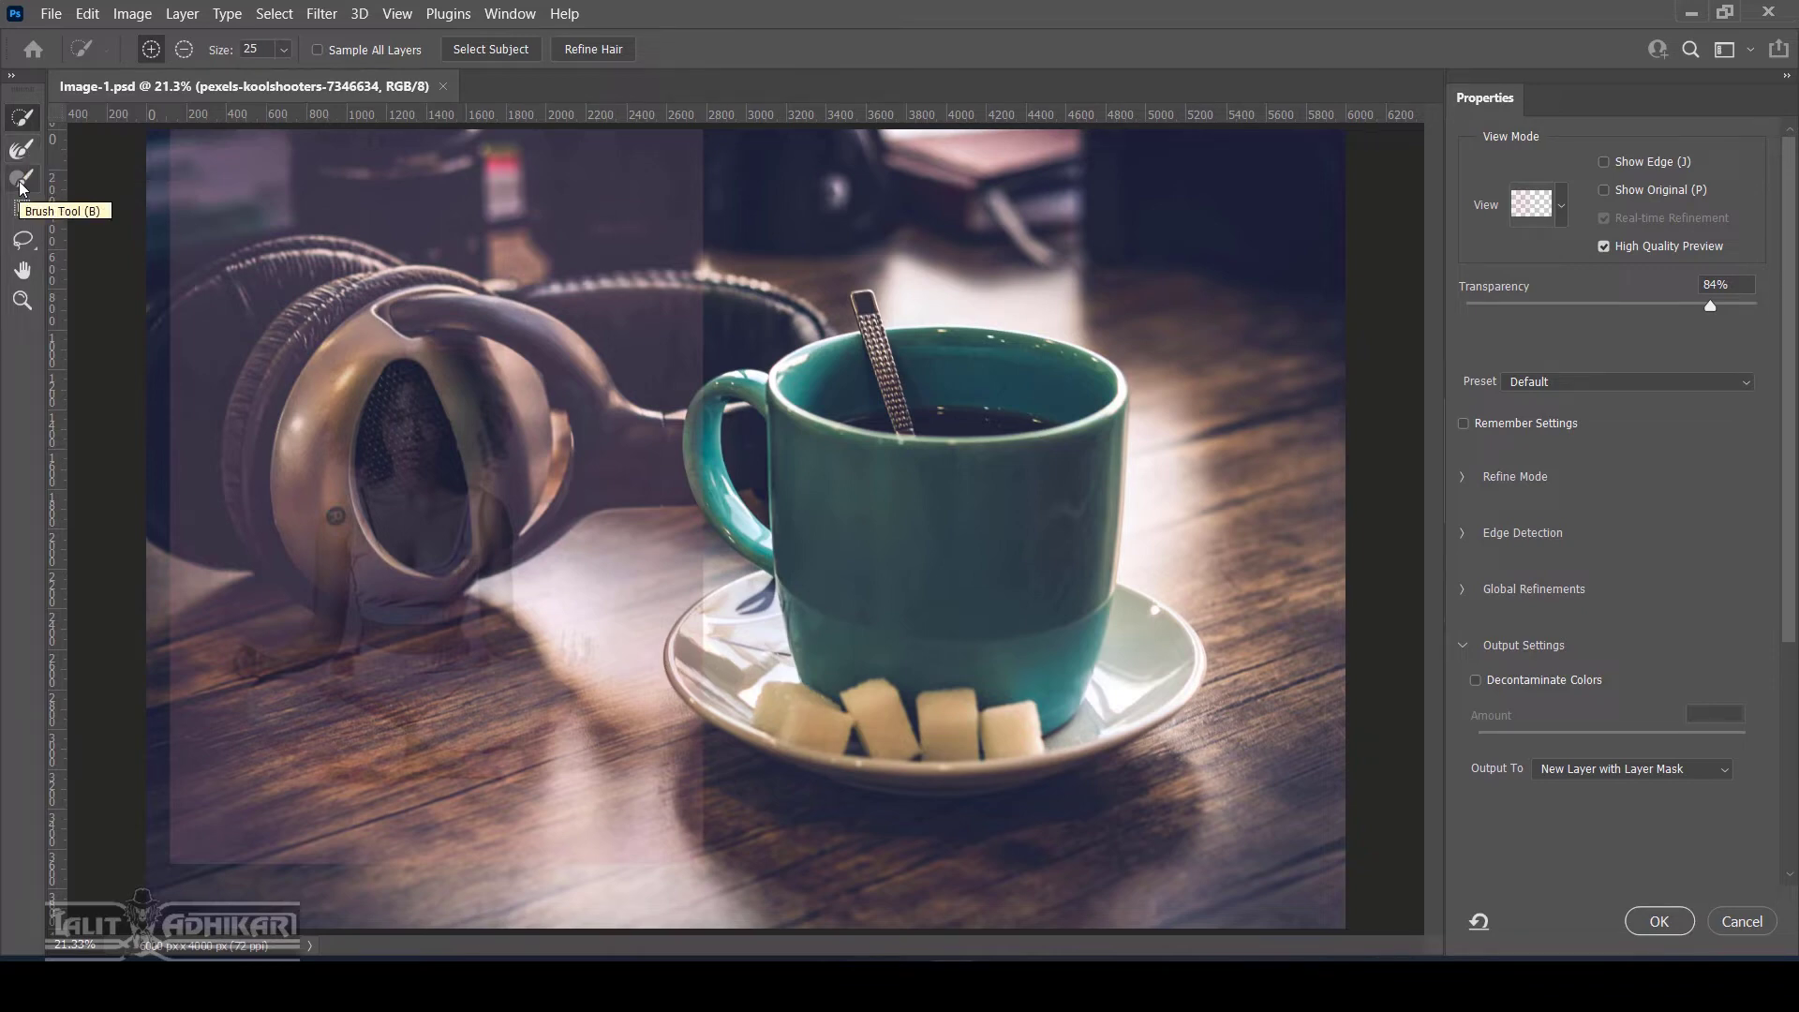
# Look at the lasso tool variants in Select and Mask and activate the Quick Selection tool
pyautogui.click(29, 247)
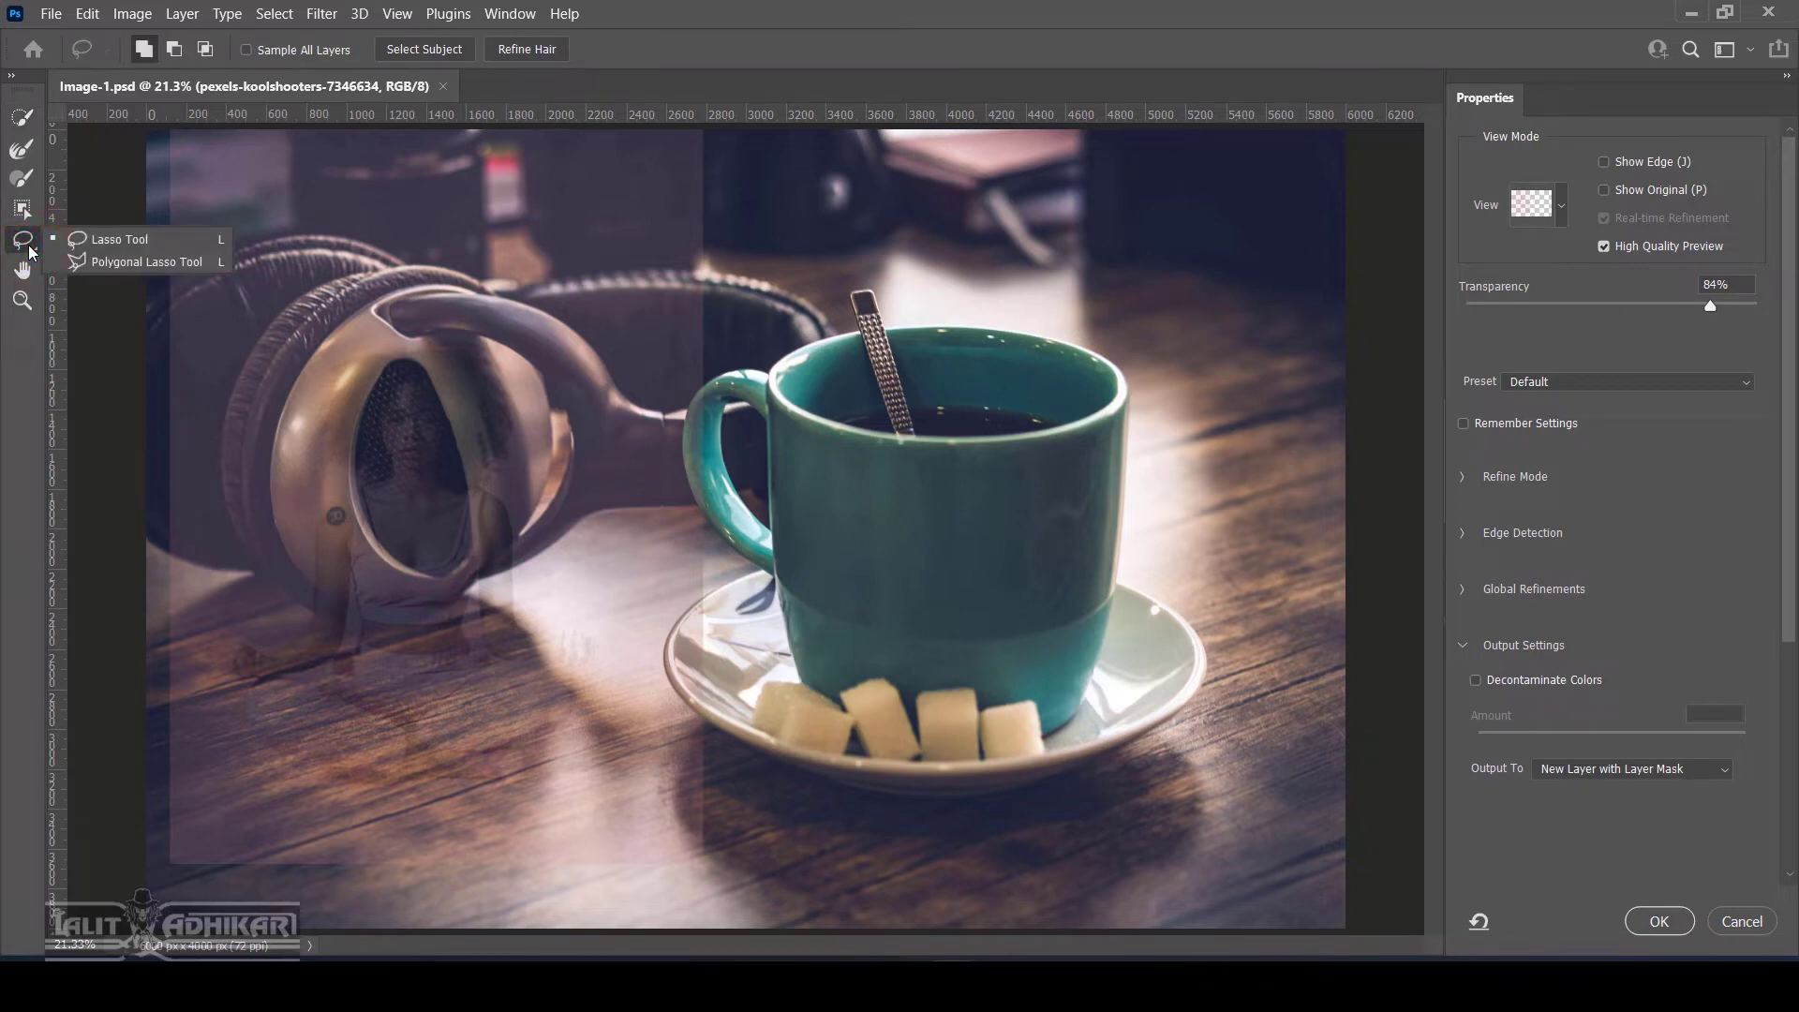
pyautogui.click(29, 247)
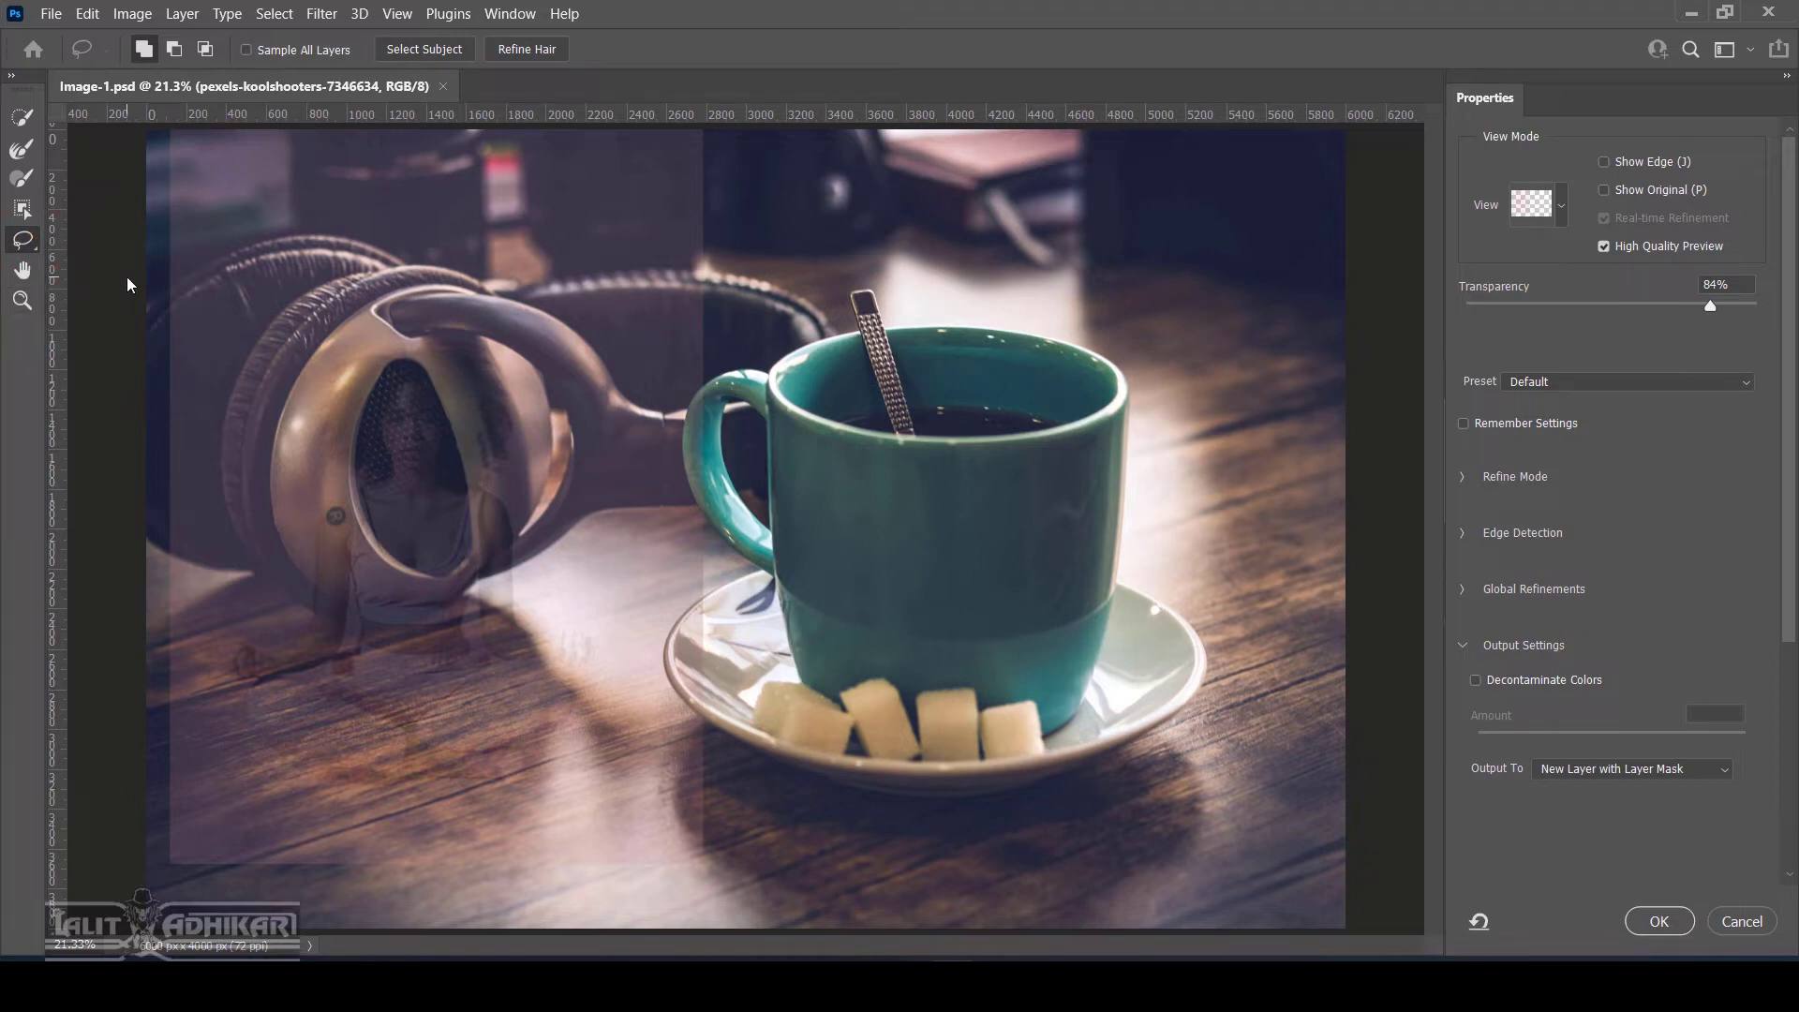
pyautogui.press('w')
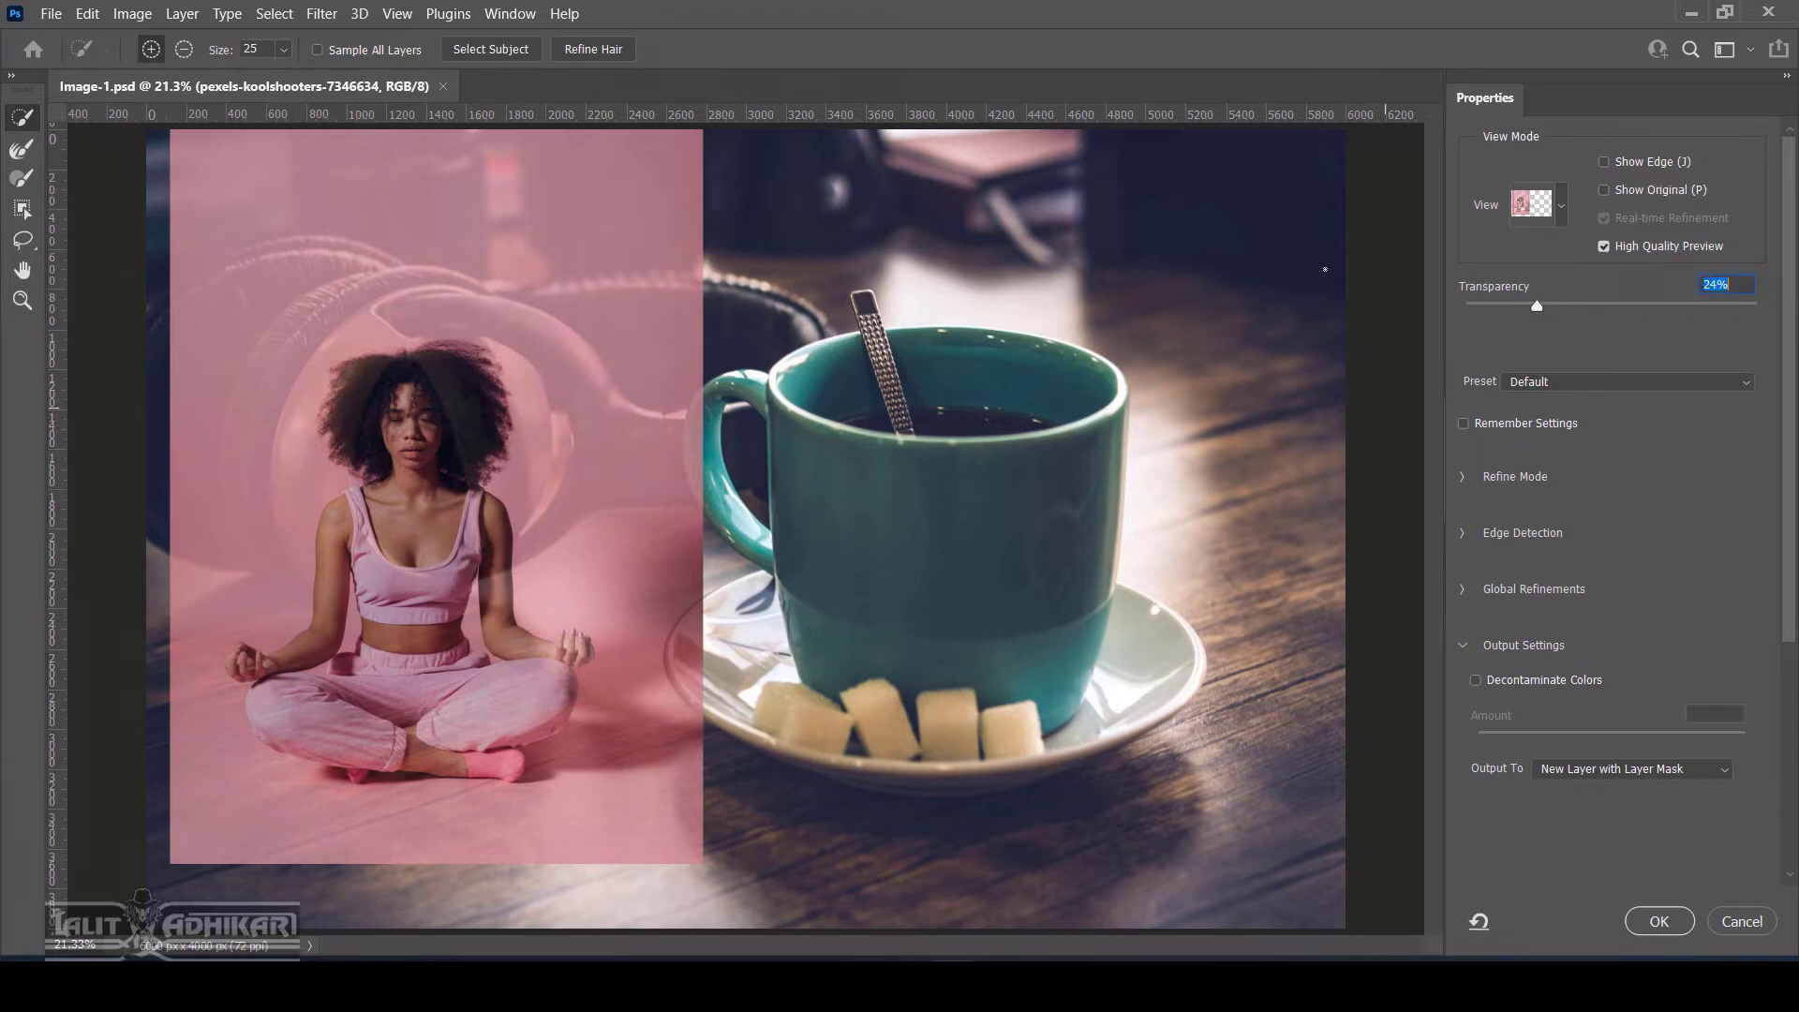
# Select the woman automatically with Select Subject and set the Onion Skin transparency to 85%
pyautogui.click(1654, 194)
pyautogui.click(1558, 166)
pyautogui.click(497, 51)
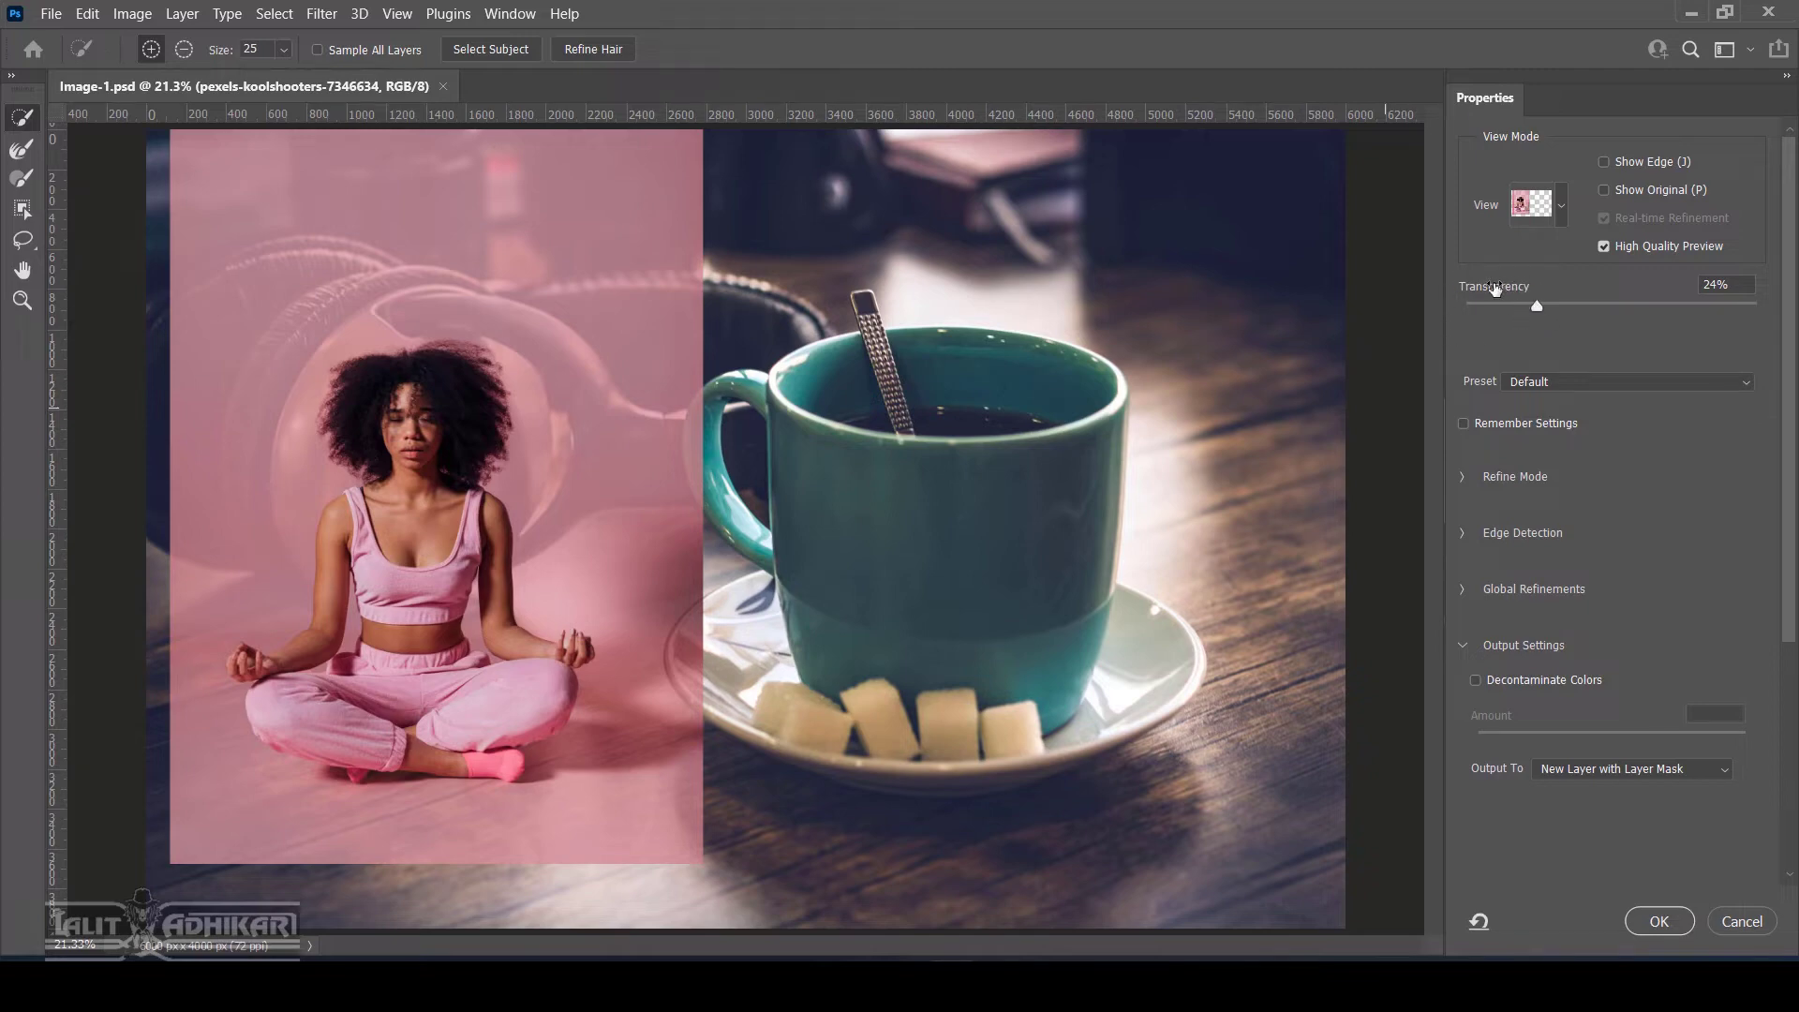
pyautogui.moveTo(1542, 308); pyautogui.dragTo(1719, 314)
pyautogui.click(1727, 281)
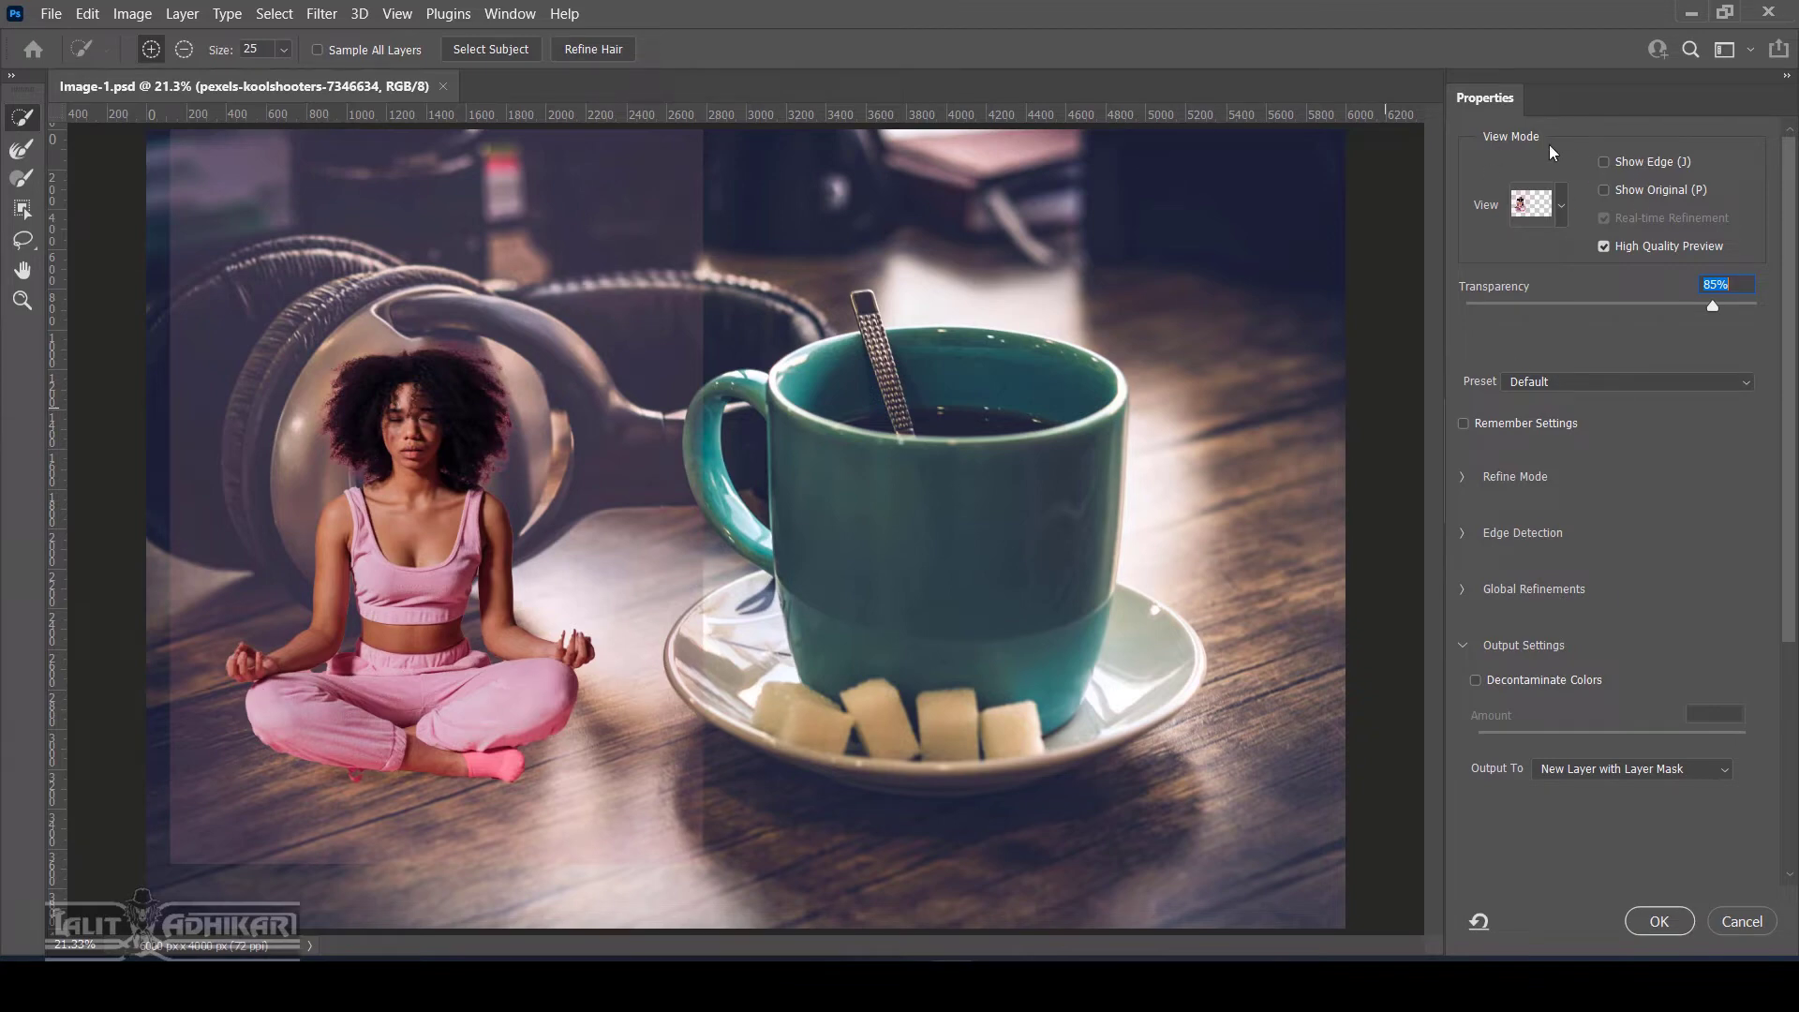
# Preview the selection in the Marching Ants, On Black, On White, Black & White and On Layers view modes, and return to Onion Skin
pyautogui.click(1563, 208)
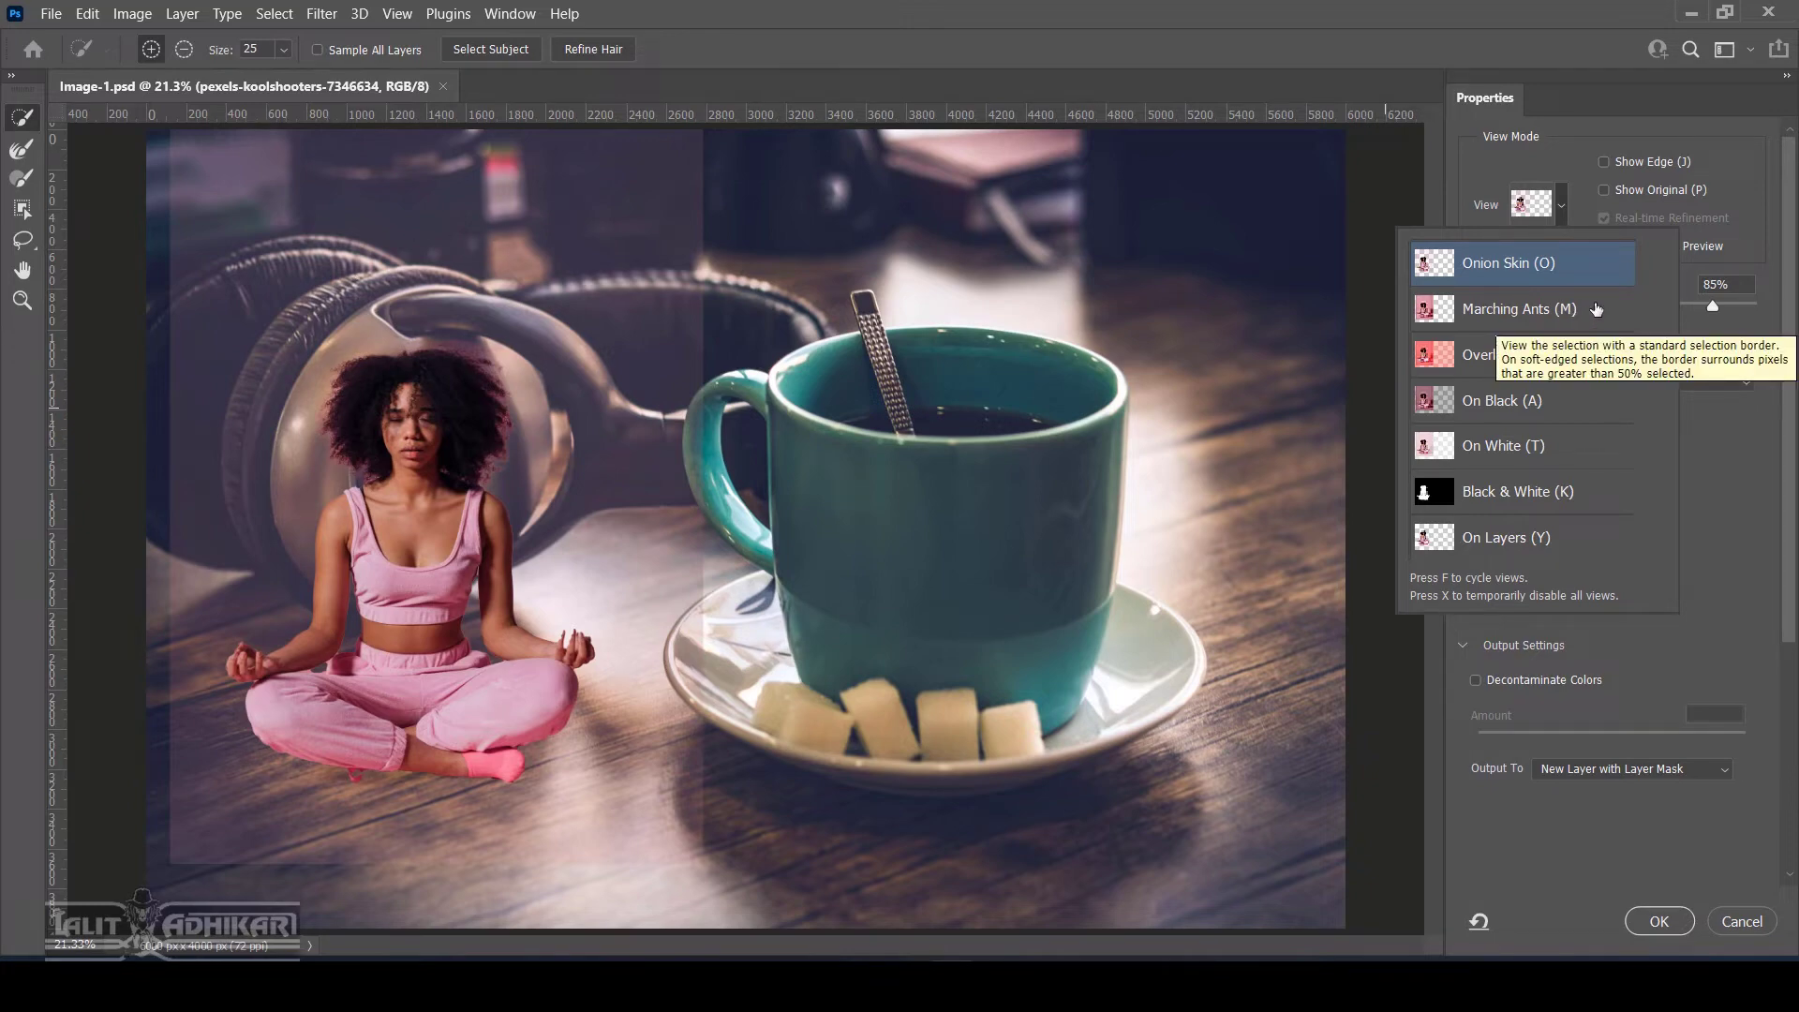
pyautogui.click(1529, 312)
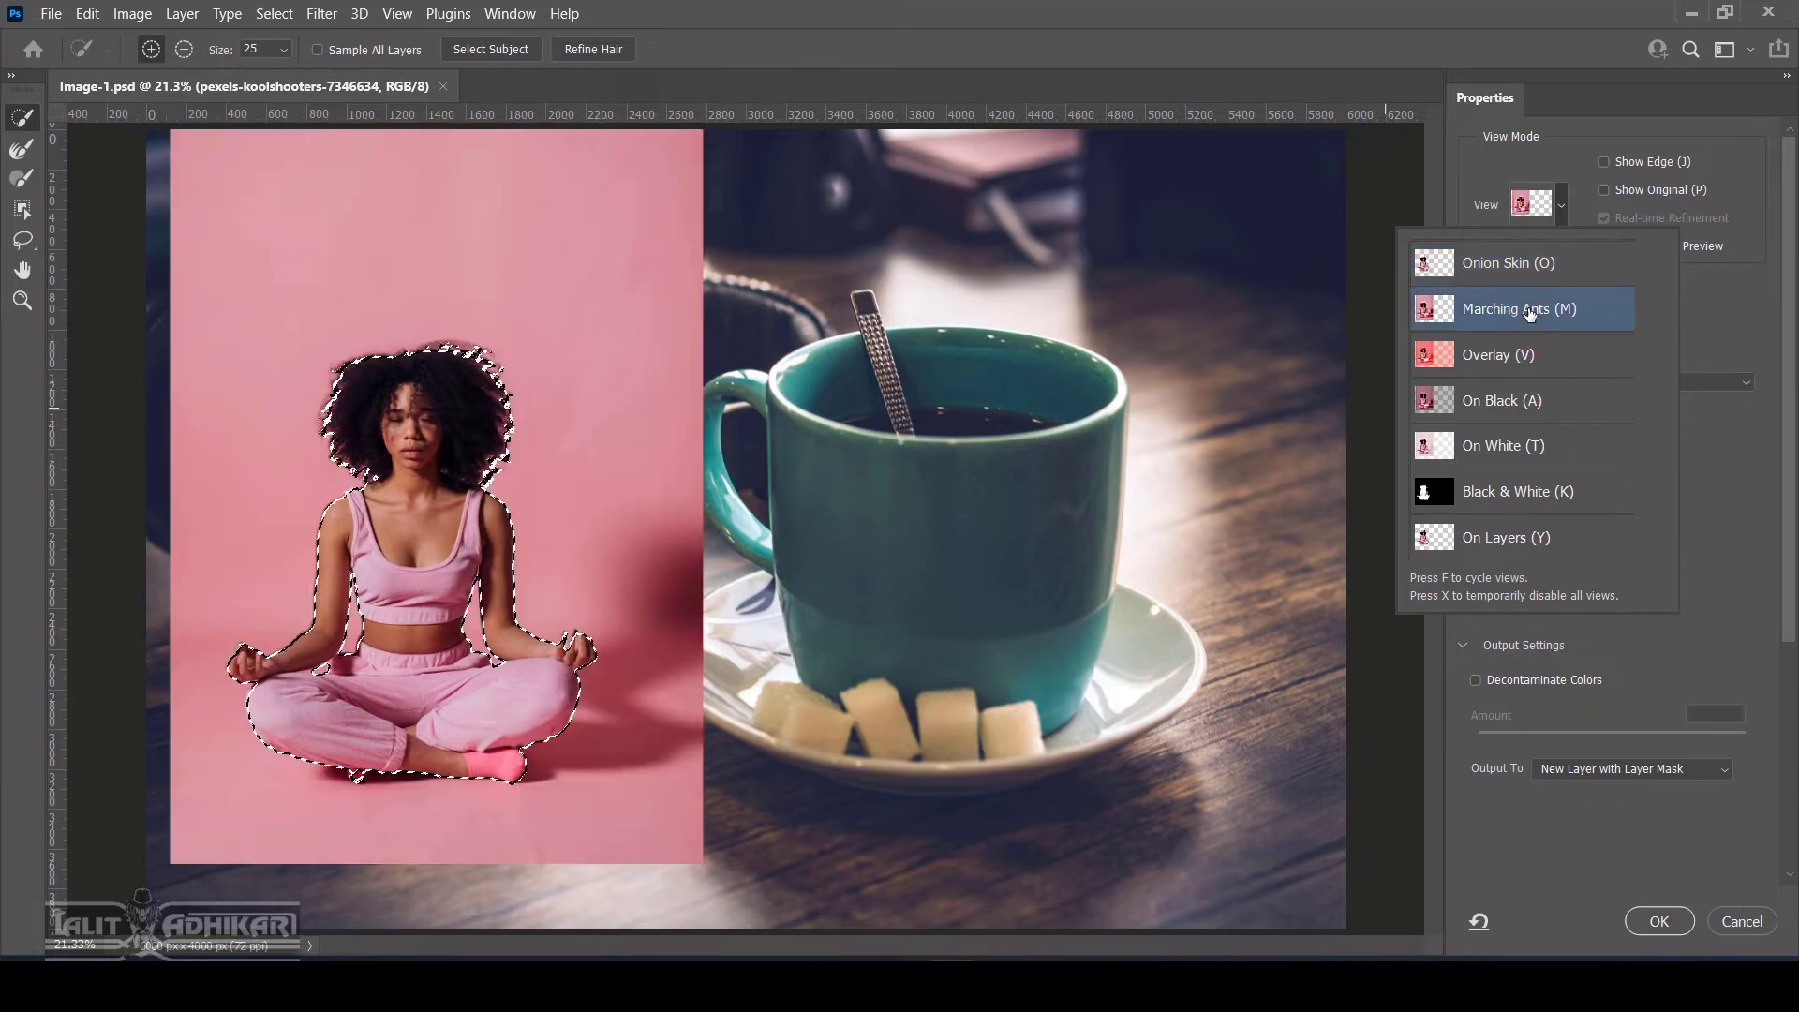
pyautogui.click(1464, 172)
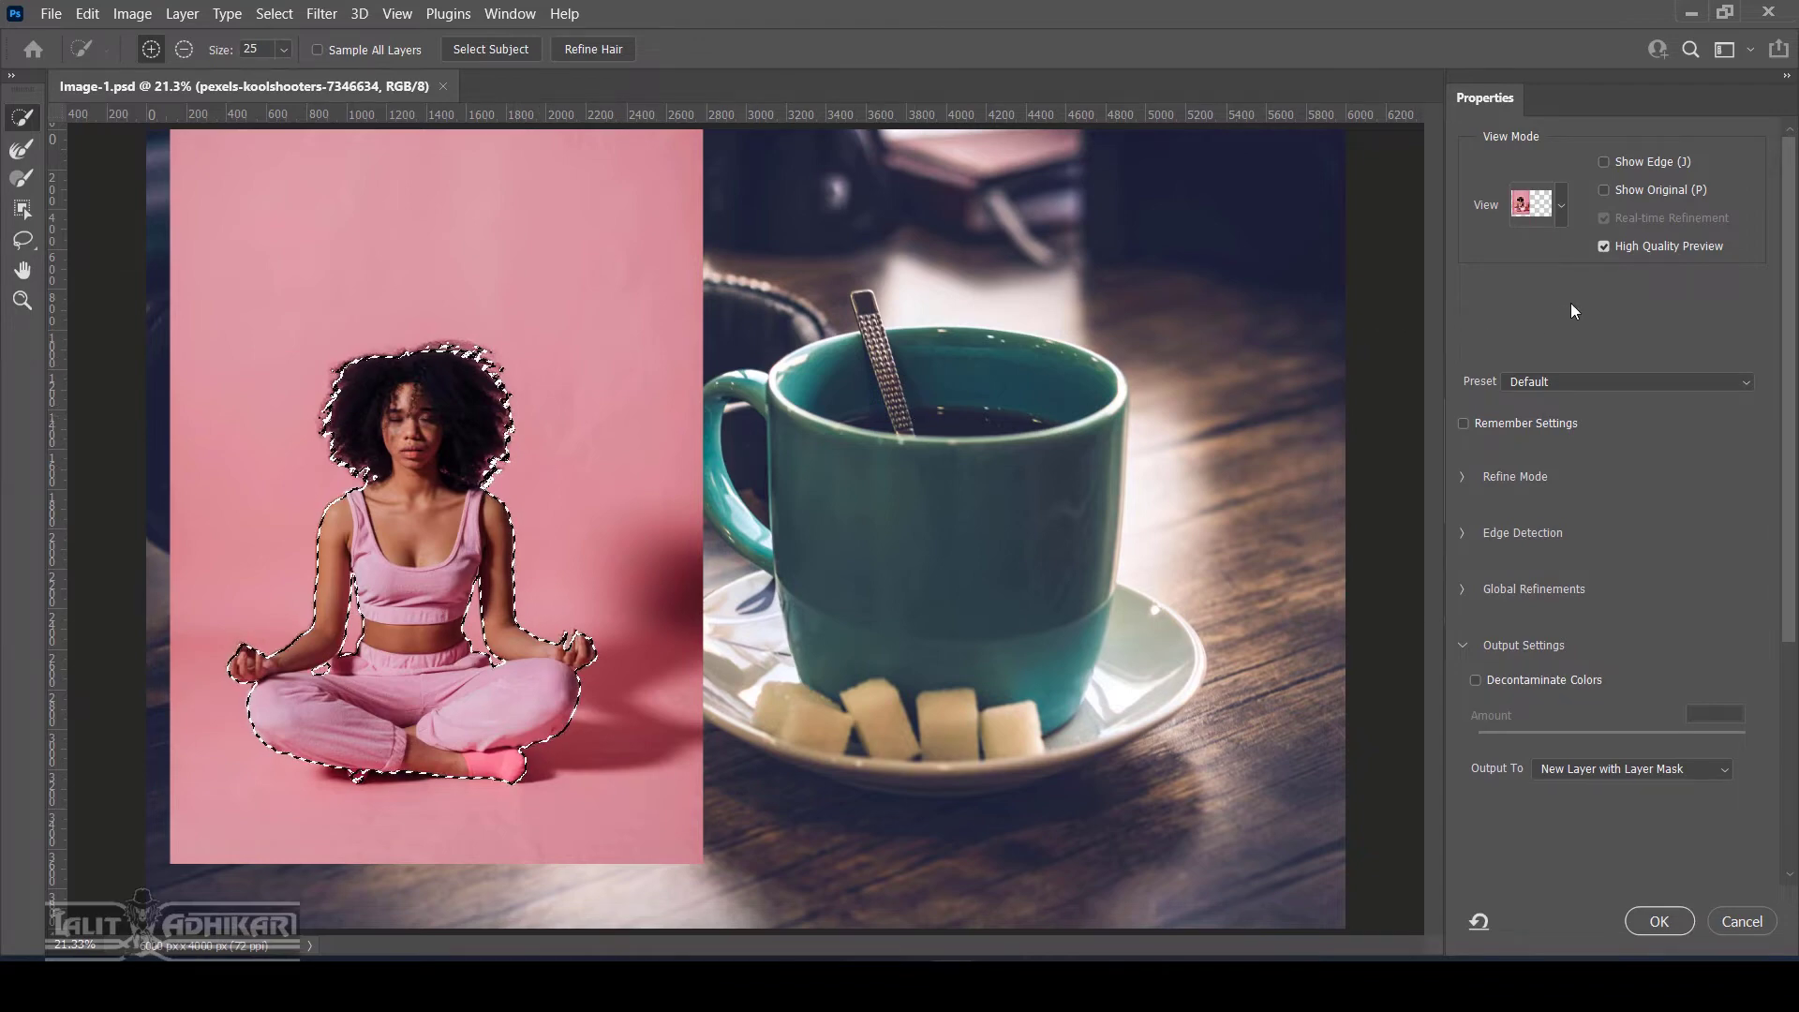
pyautogui.click(1562, 206)
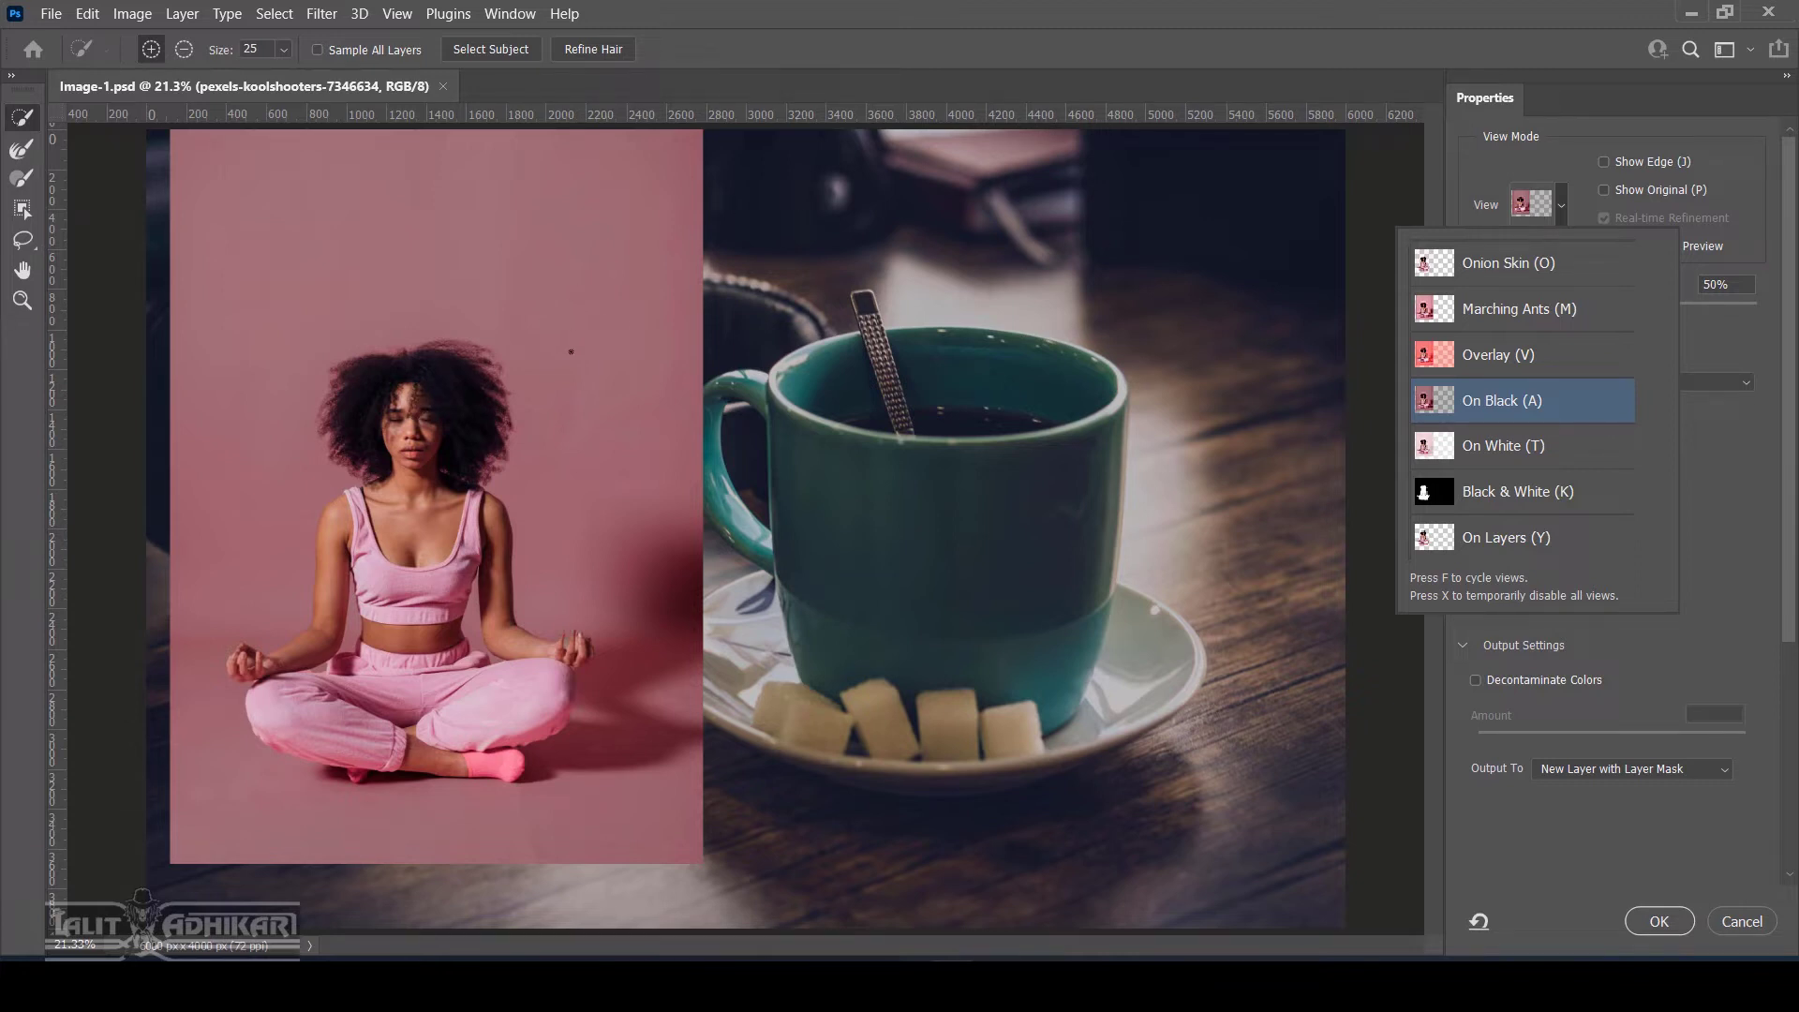
pyautogui.click(1544, 448)
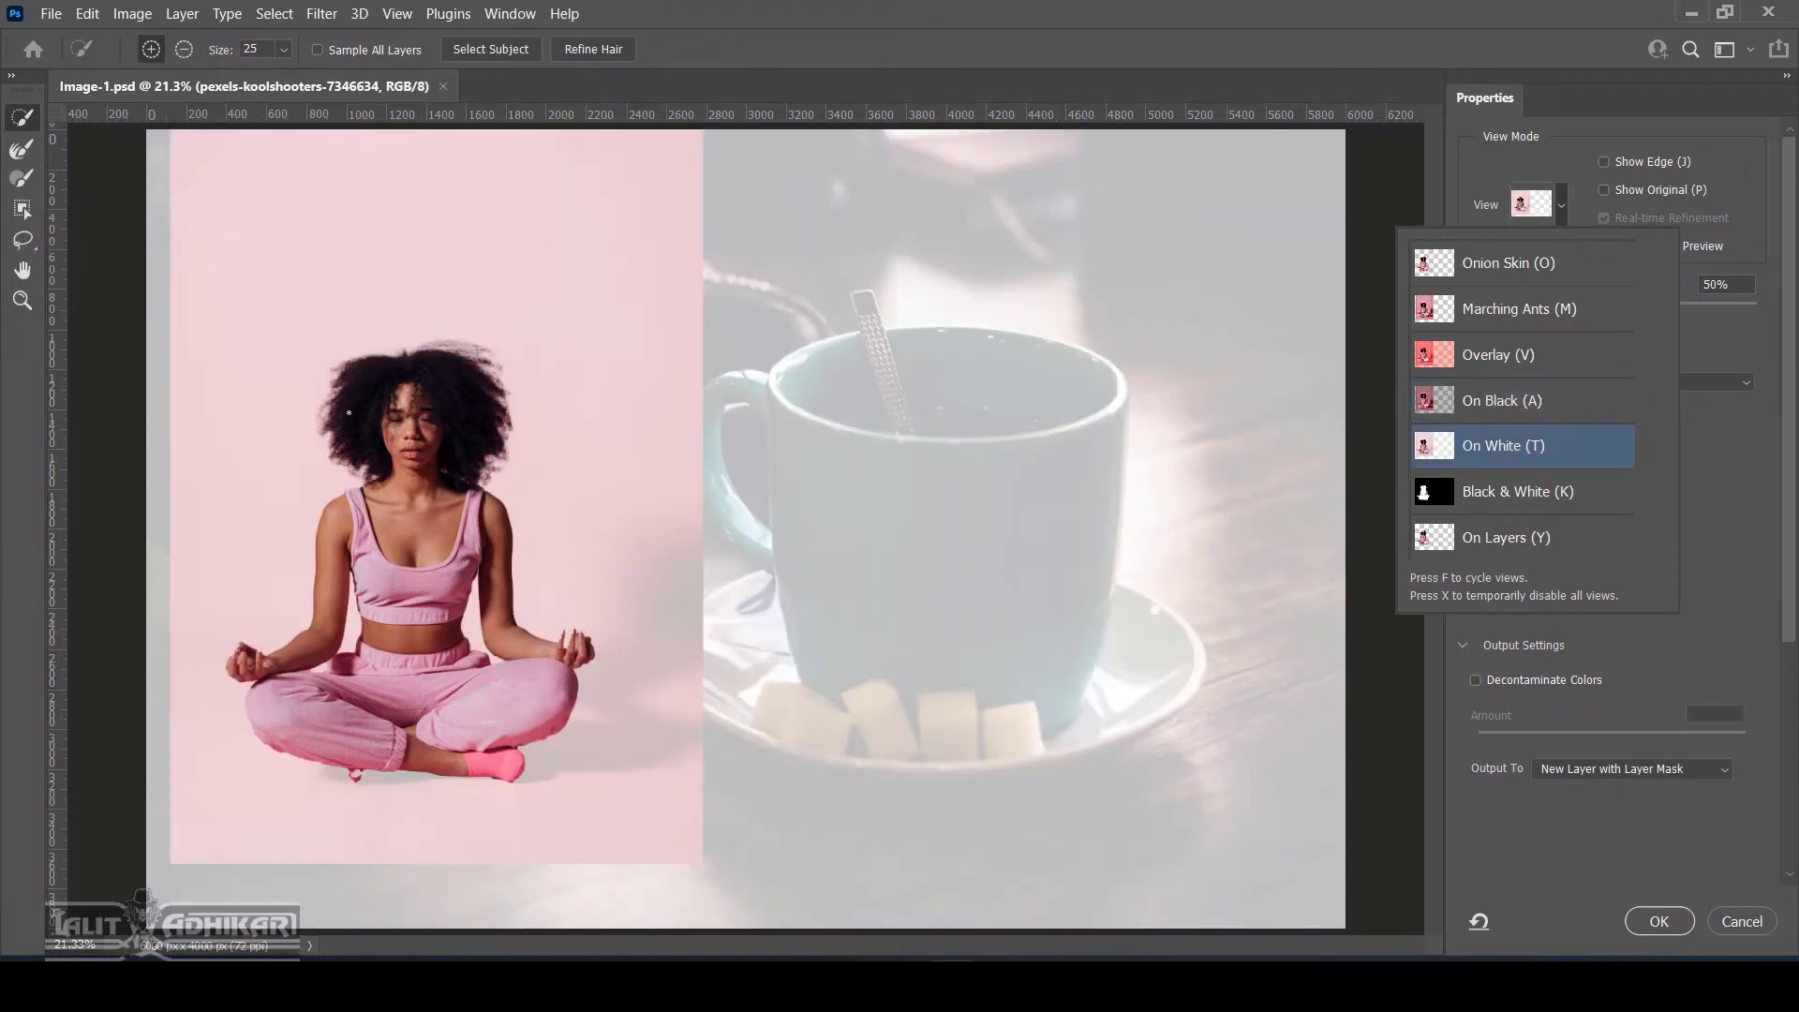
pyautogui.click(1544, 494)
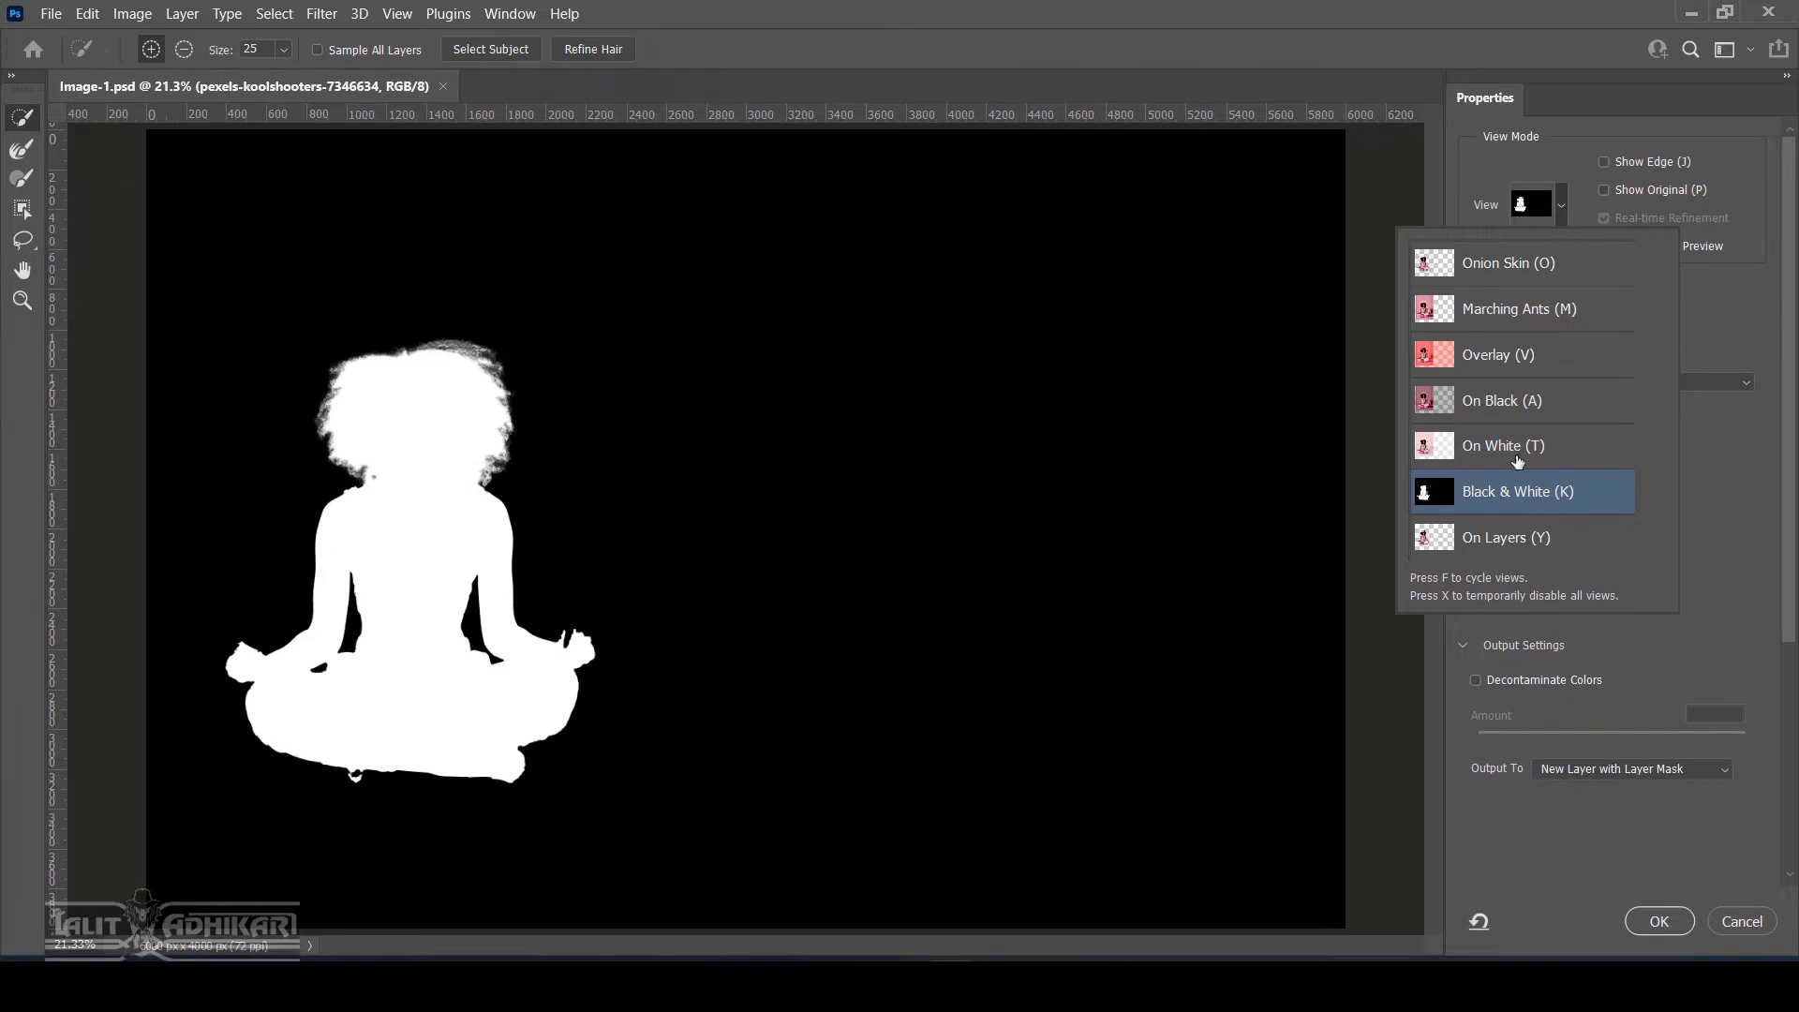
pyautogui.click(1514, 539)
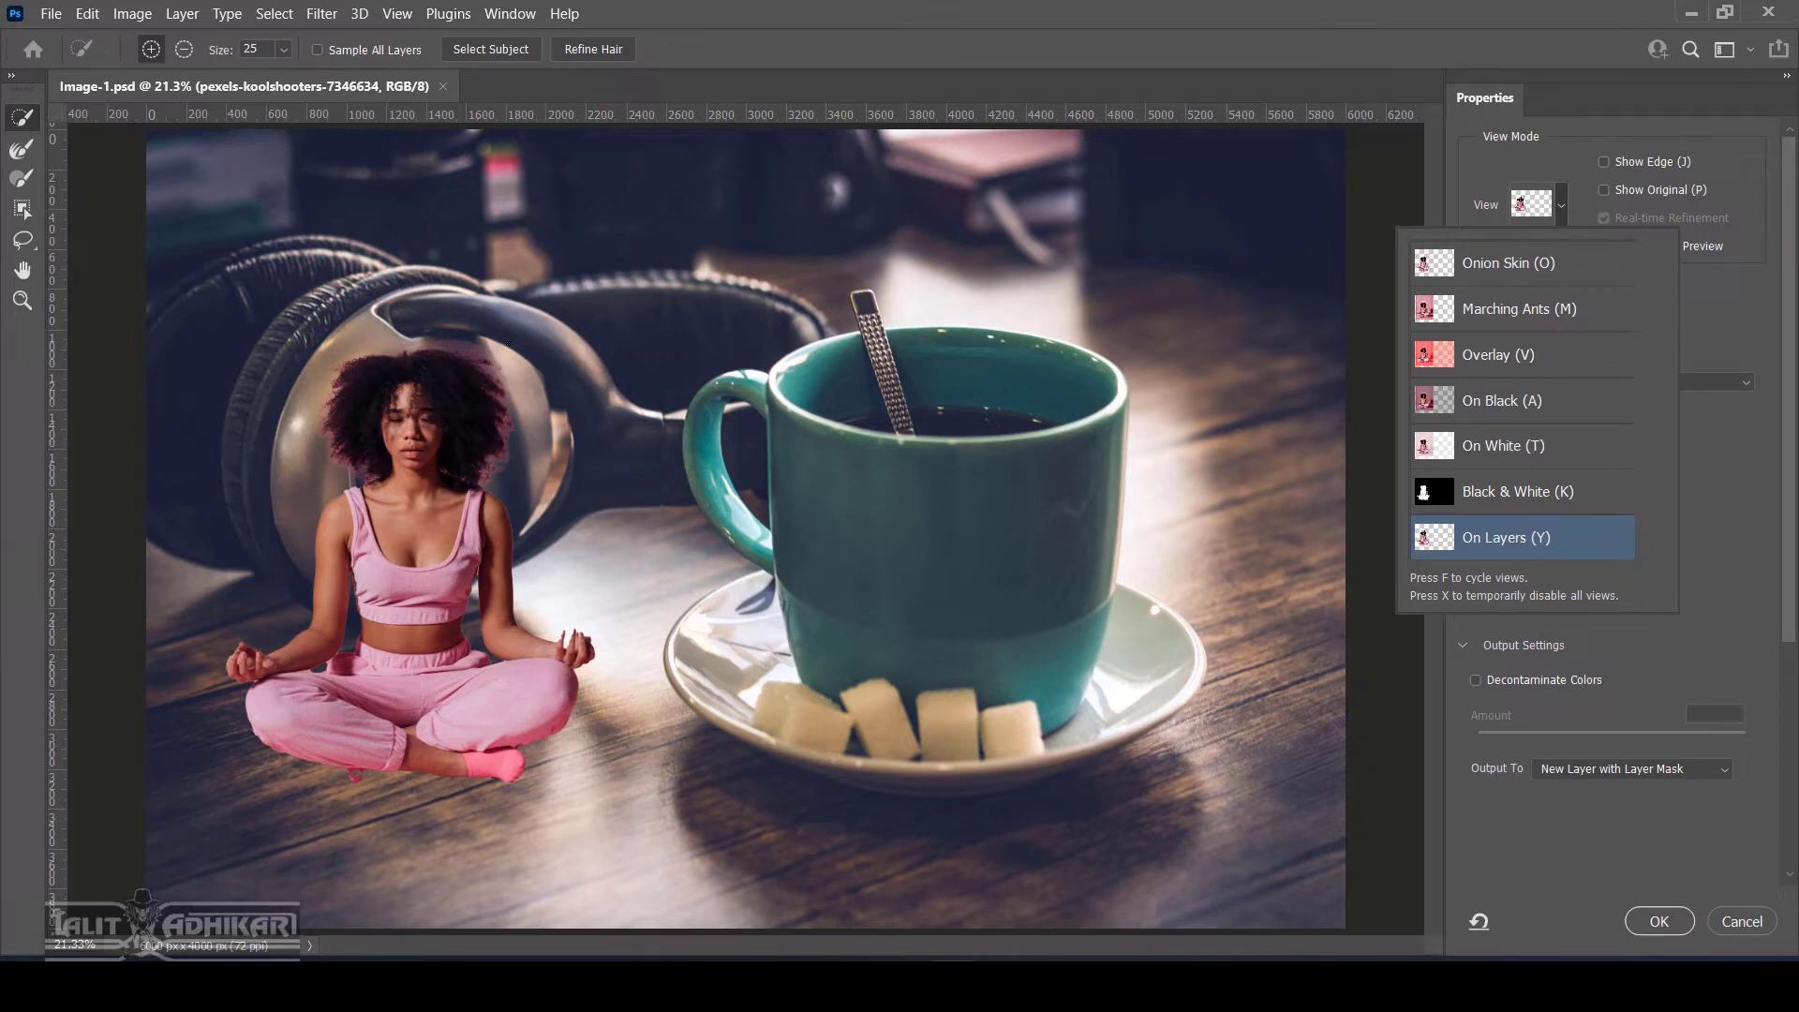
pyautogui.click(1535, 265)
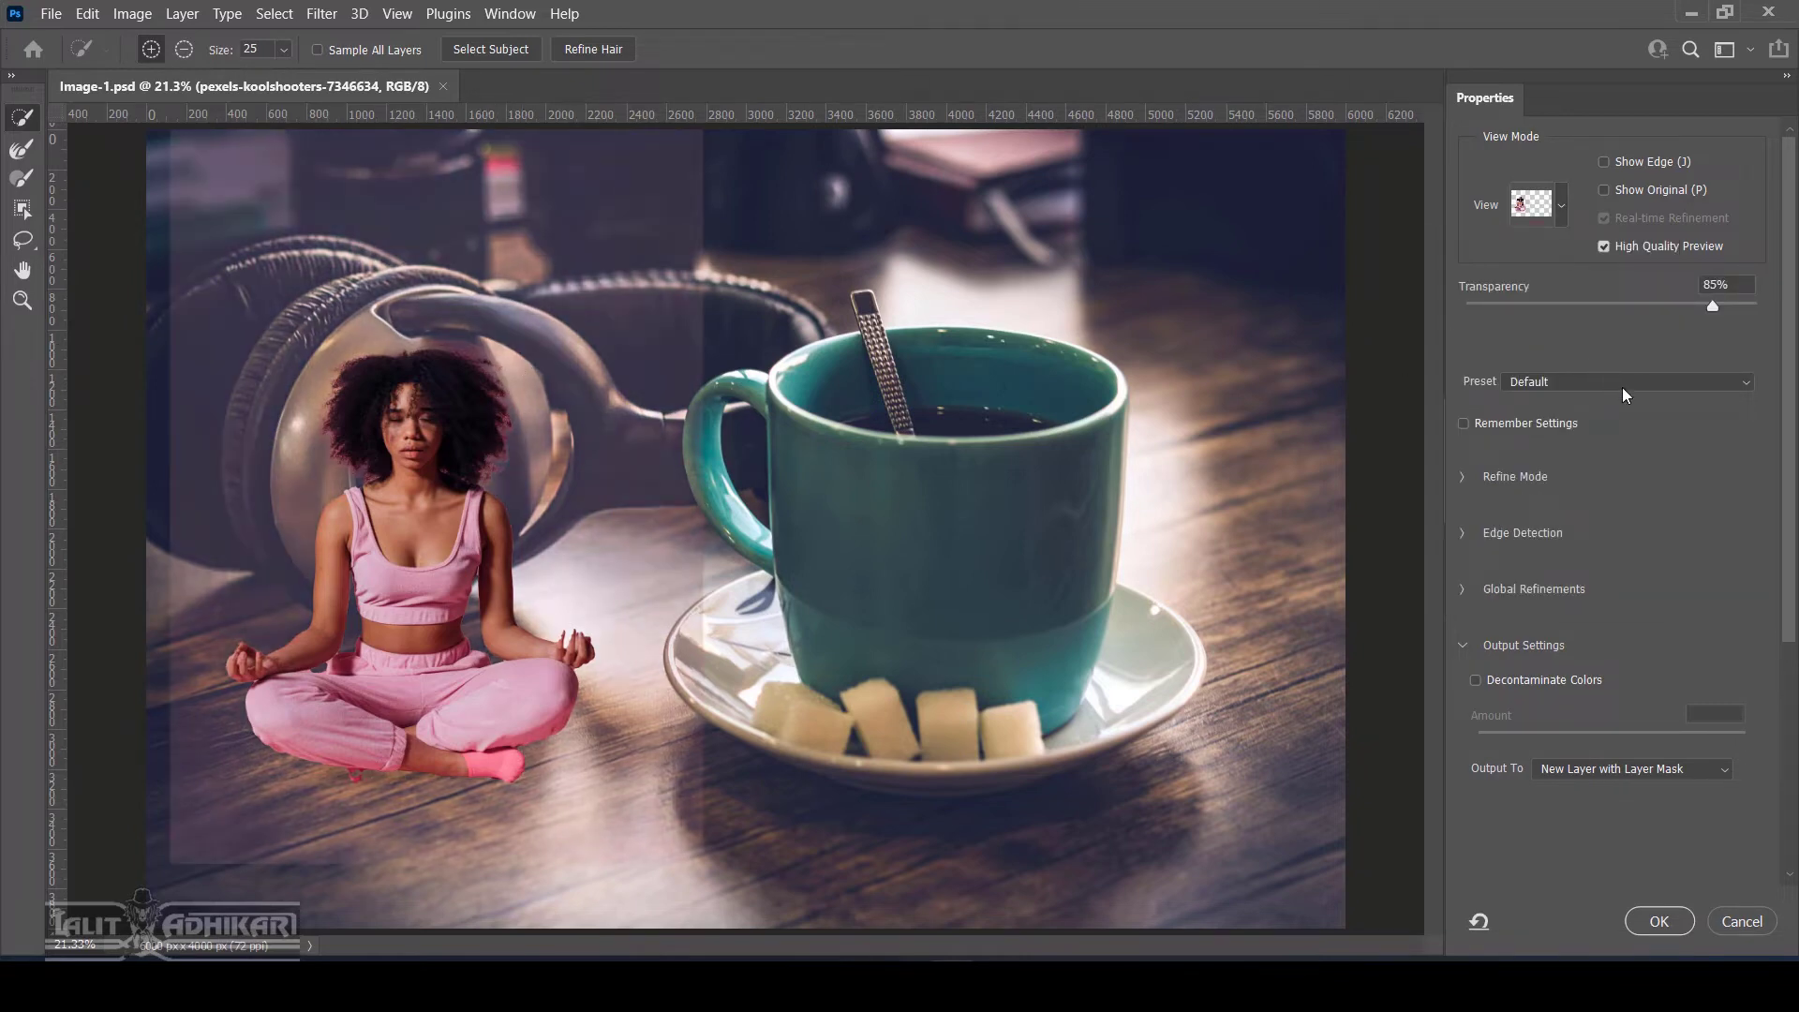
pyautogui.click(1655, 384)
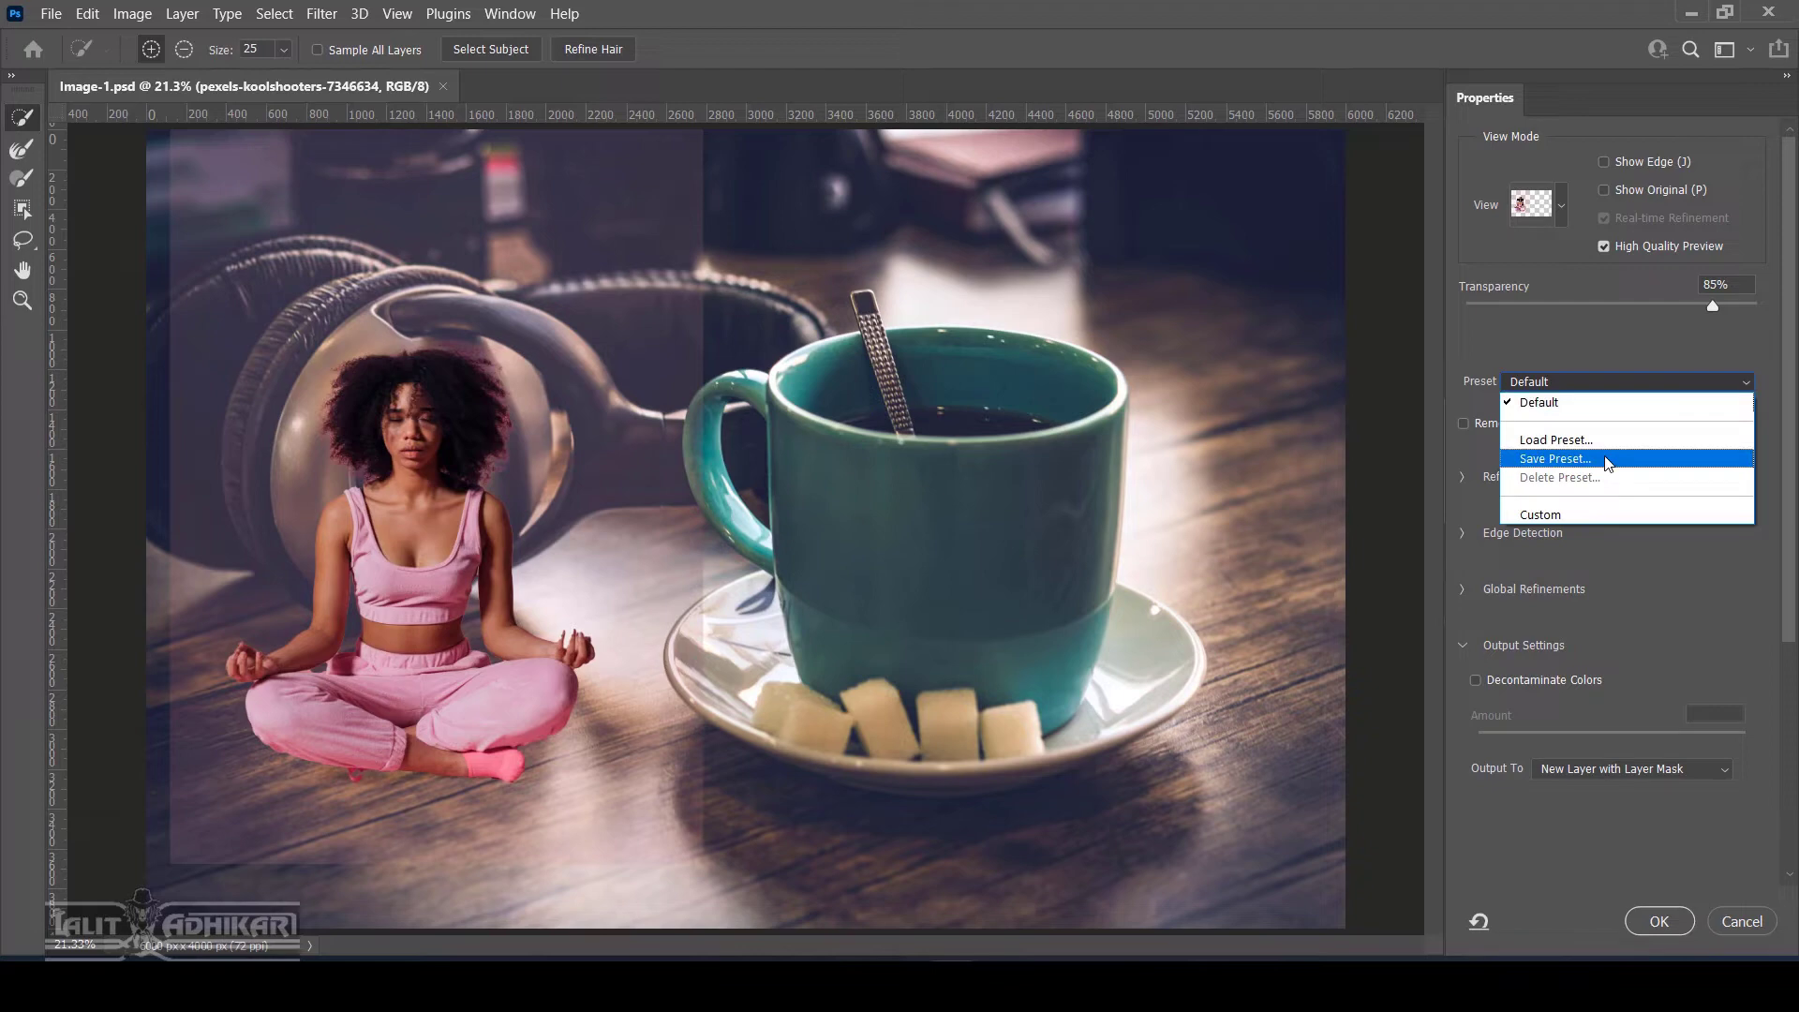
pyautogui.click(1582, 336)
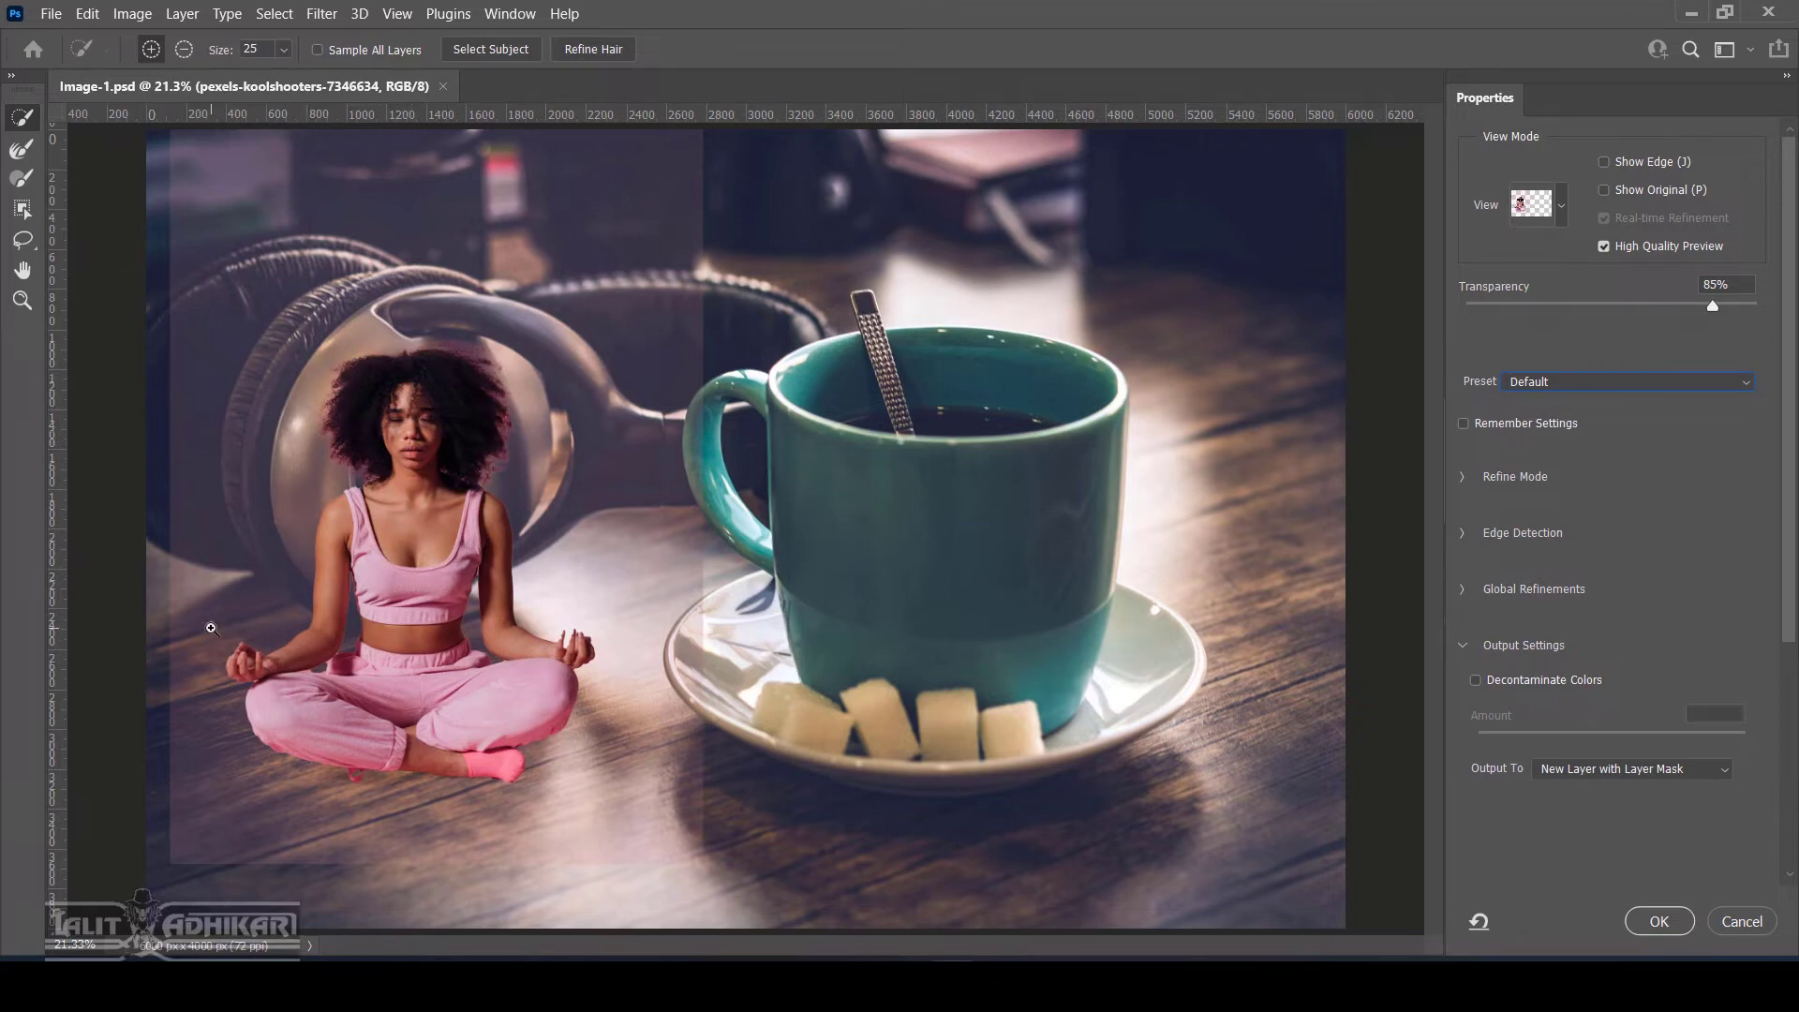
# Paint the missing fingertip nearest the wrist of the woman's hand back into the selection with the Brush tool at size 15
pyautogui.moveTo(210, 627); pyautogui.dragTo(367, 724)
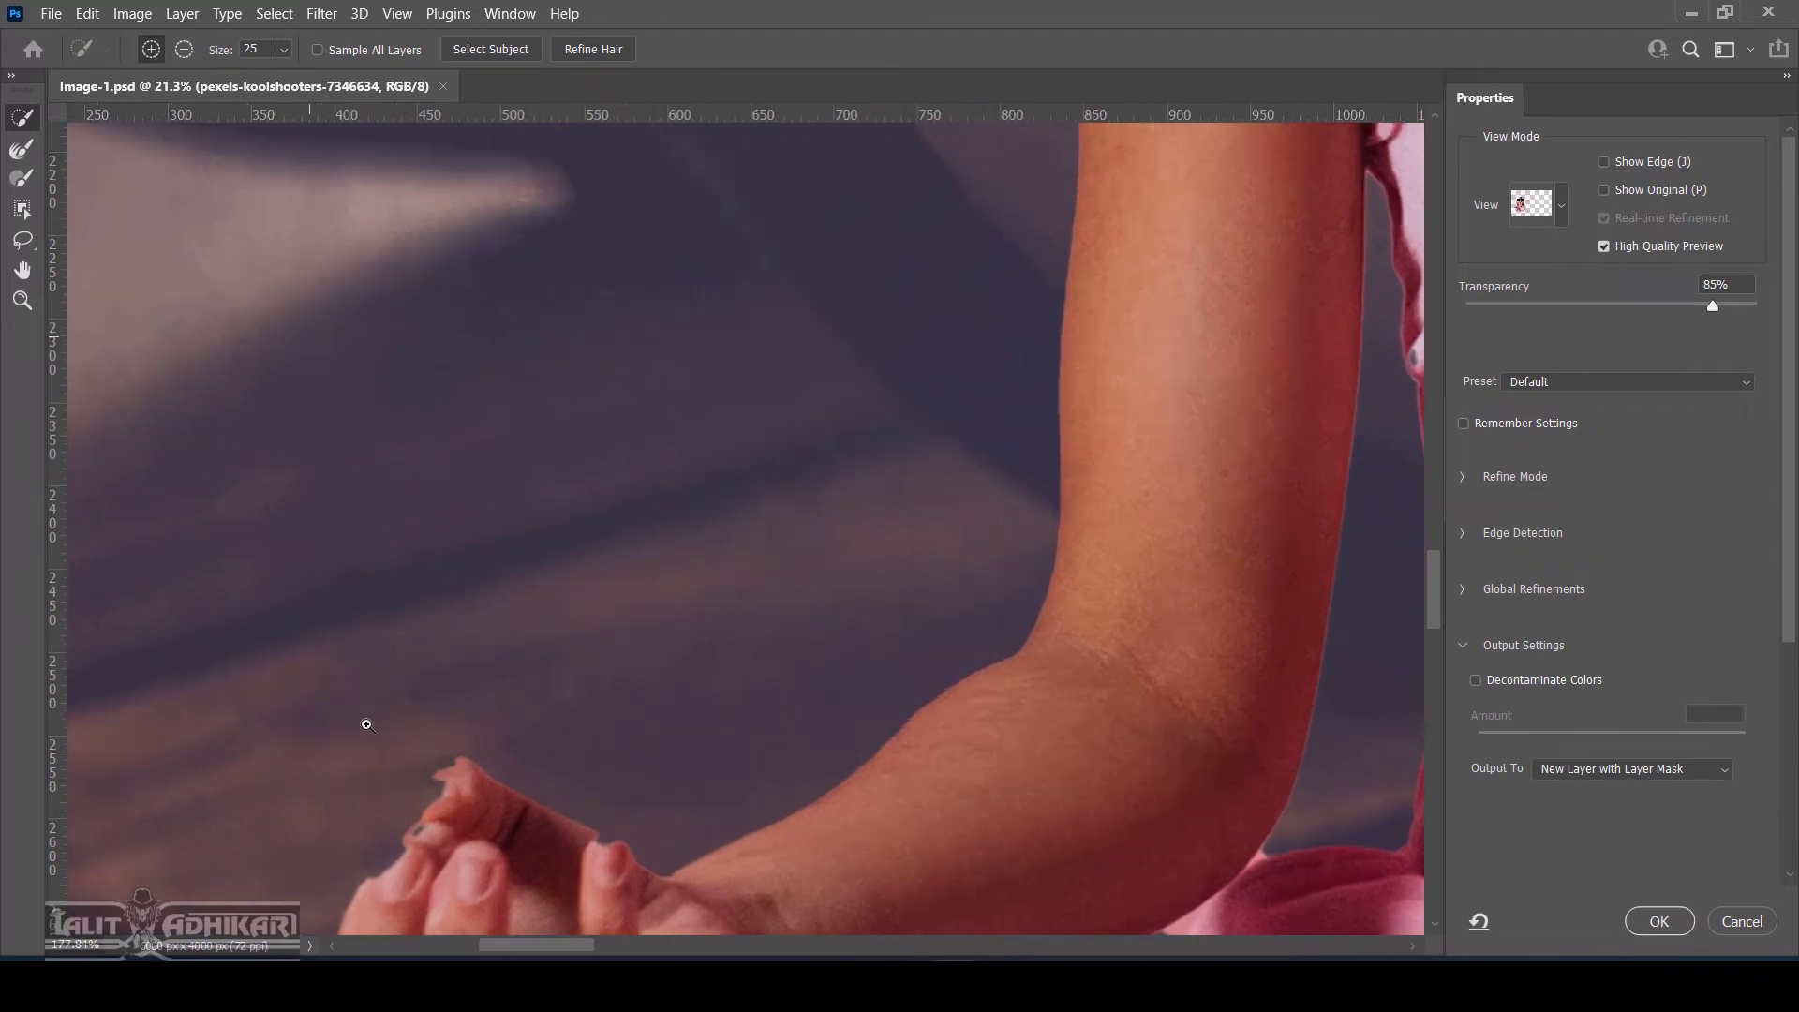
pyautogui.moveTo(788, 843); pyautogui.dragTo(830, 444)
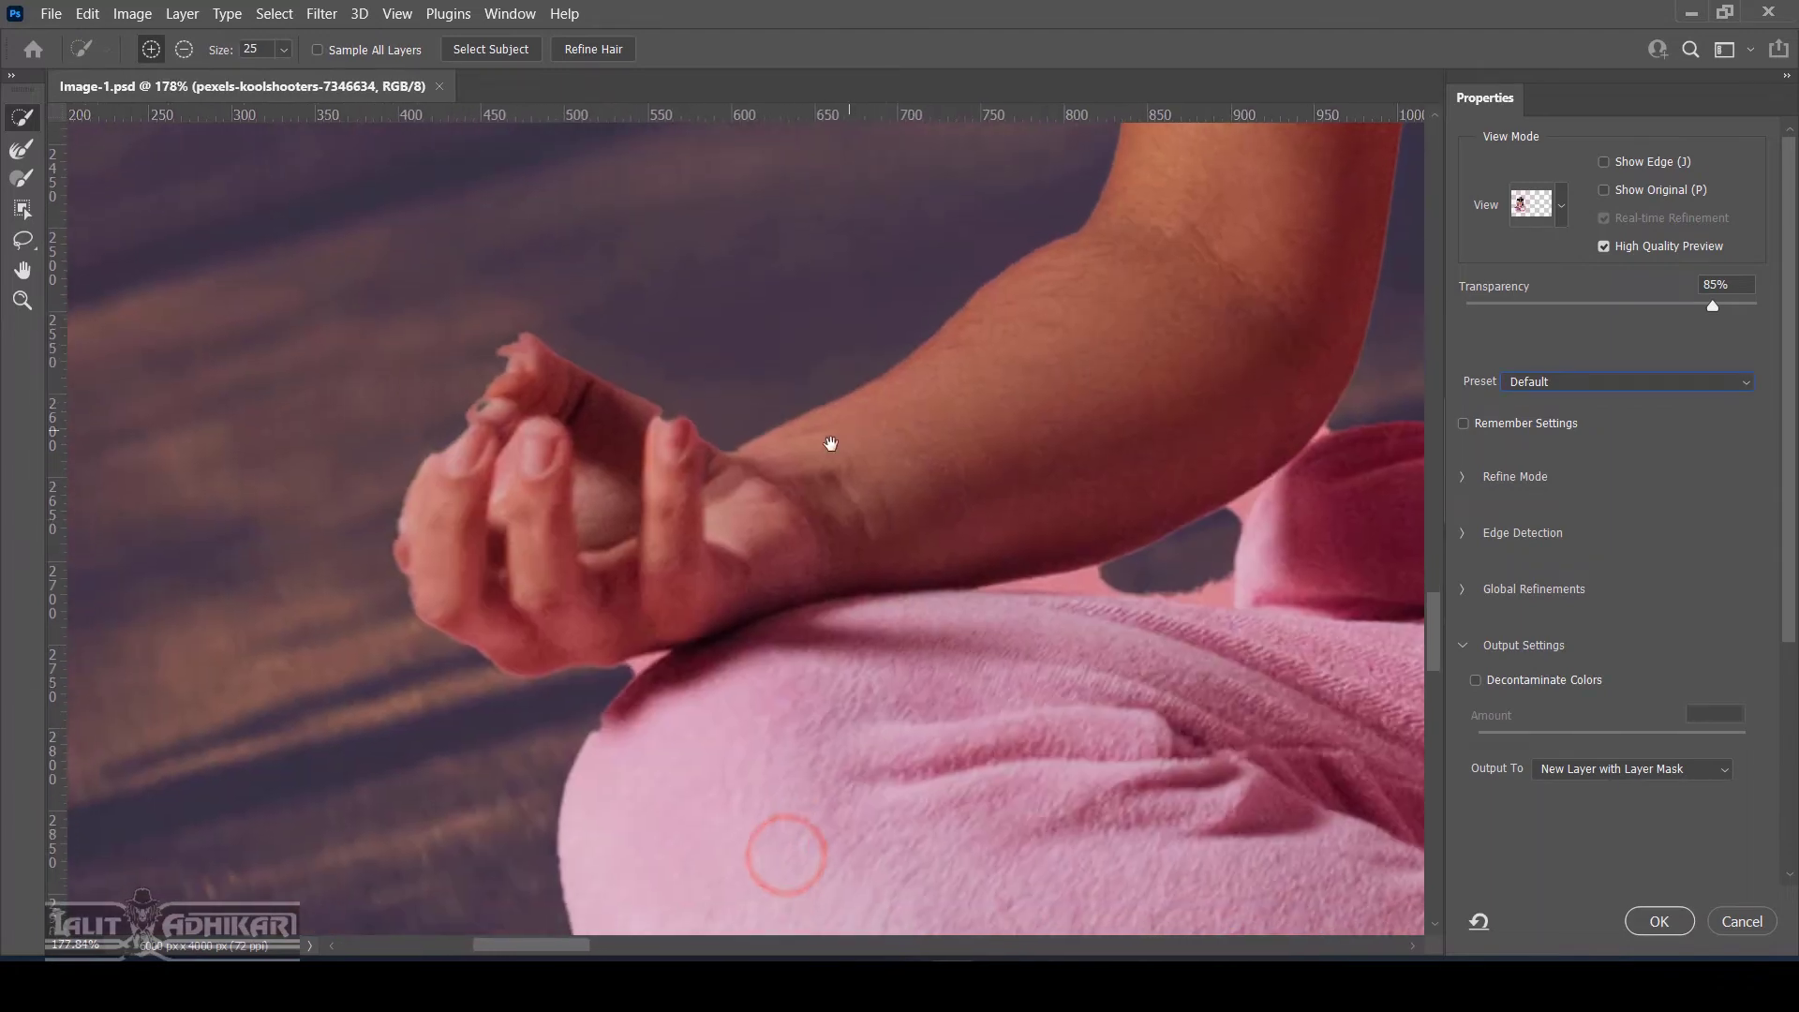
pyautogui.moveTo(683, 507); pyautogui.dragTo(603, 522)
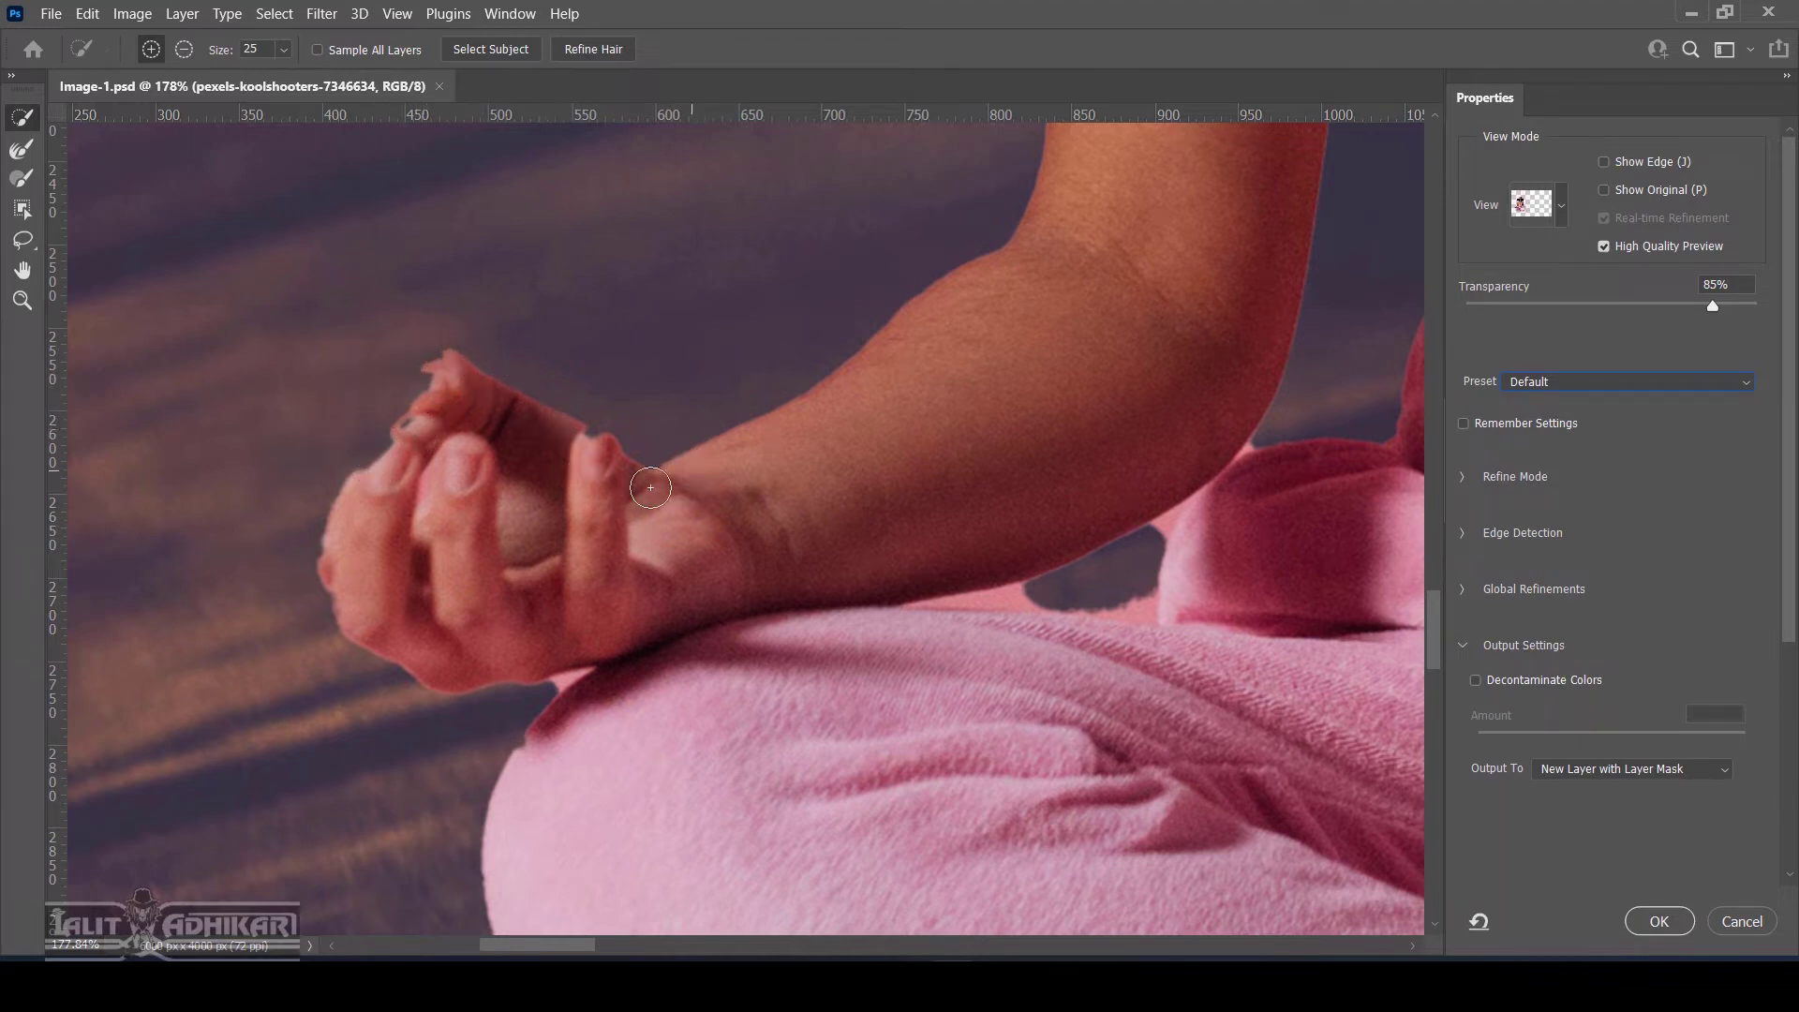
pyautogui.press('r')
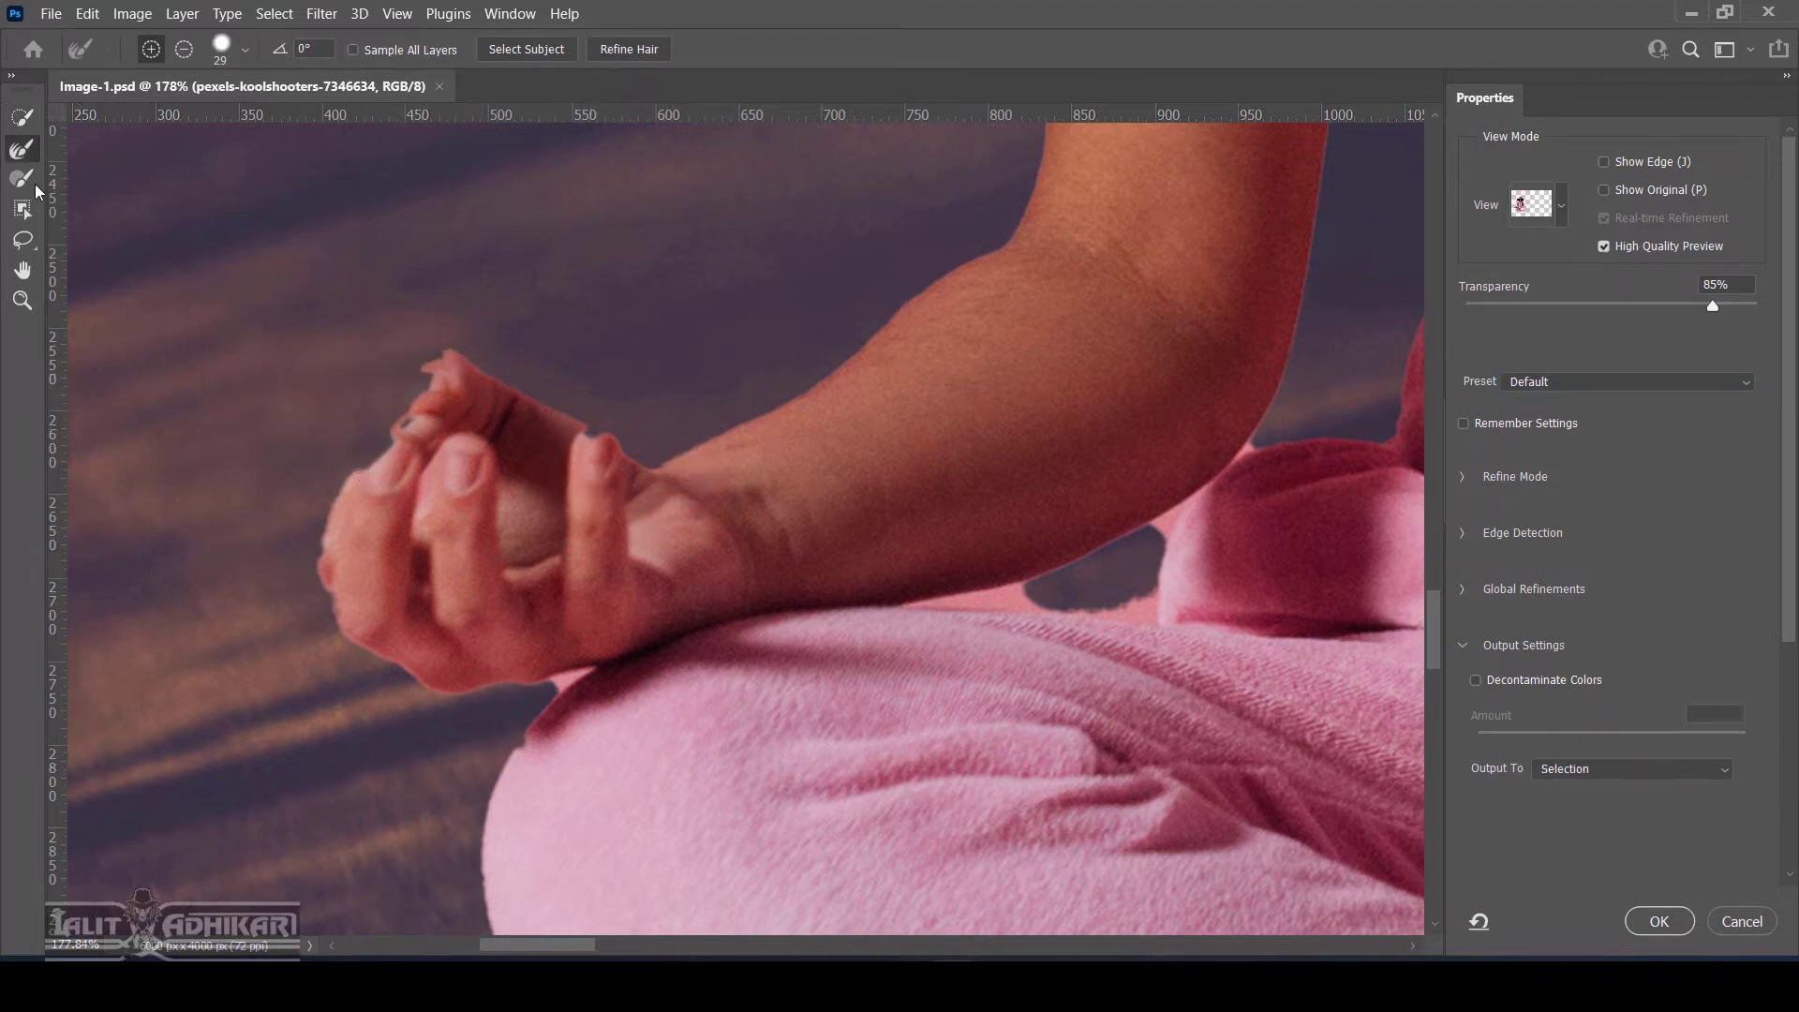
pyautogui.click(23, 178)
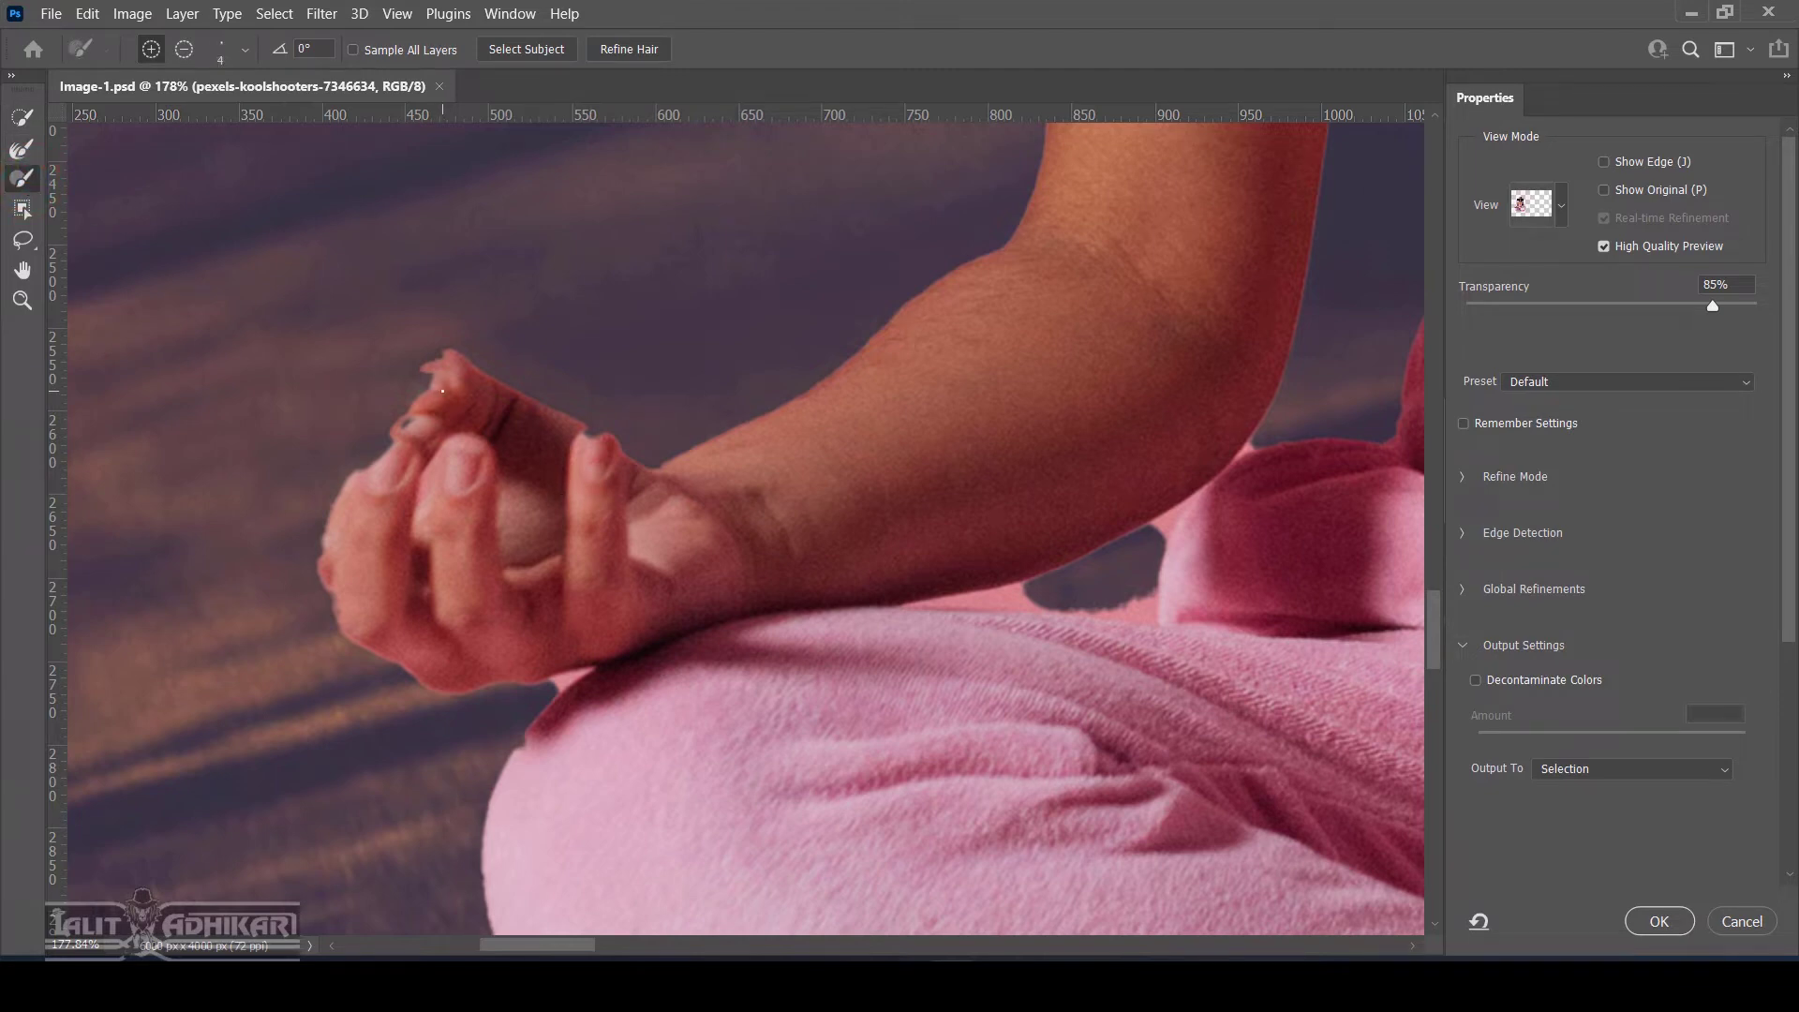
pyautogui.press(']')
pyautogui.press(']')
pyautogui.press(']')
pyautogui.press(']')
pyautogui.scroll(3, 595, 465)
pyautogui.scroll(1, 594, 465)
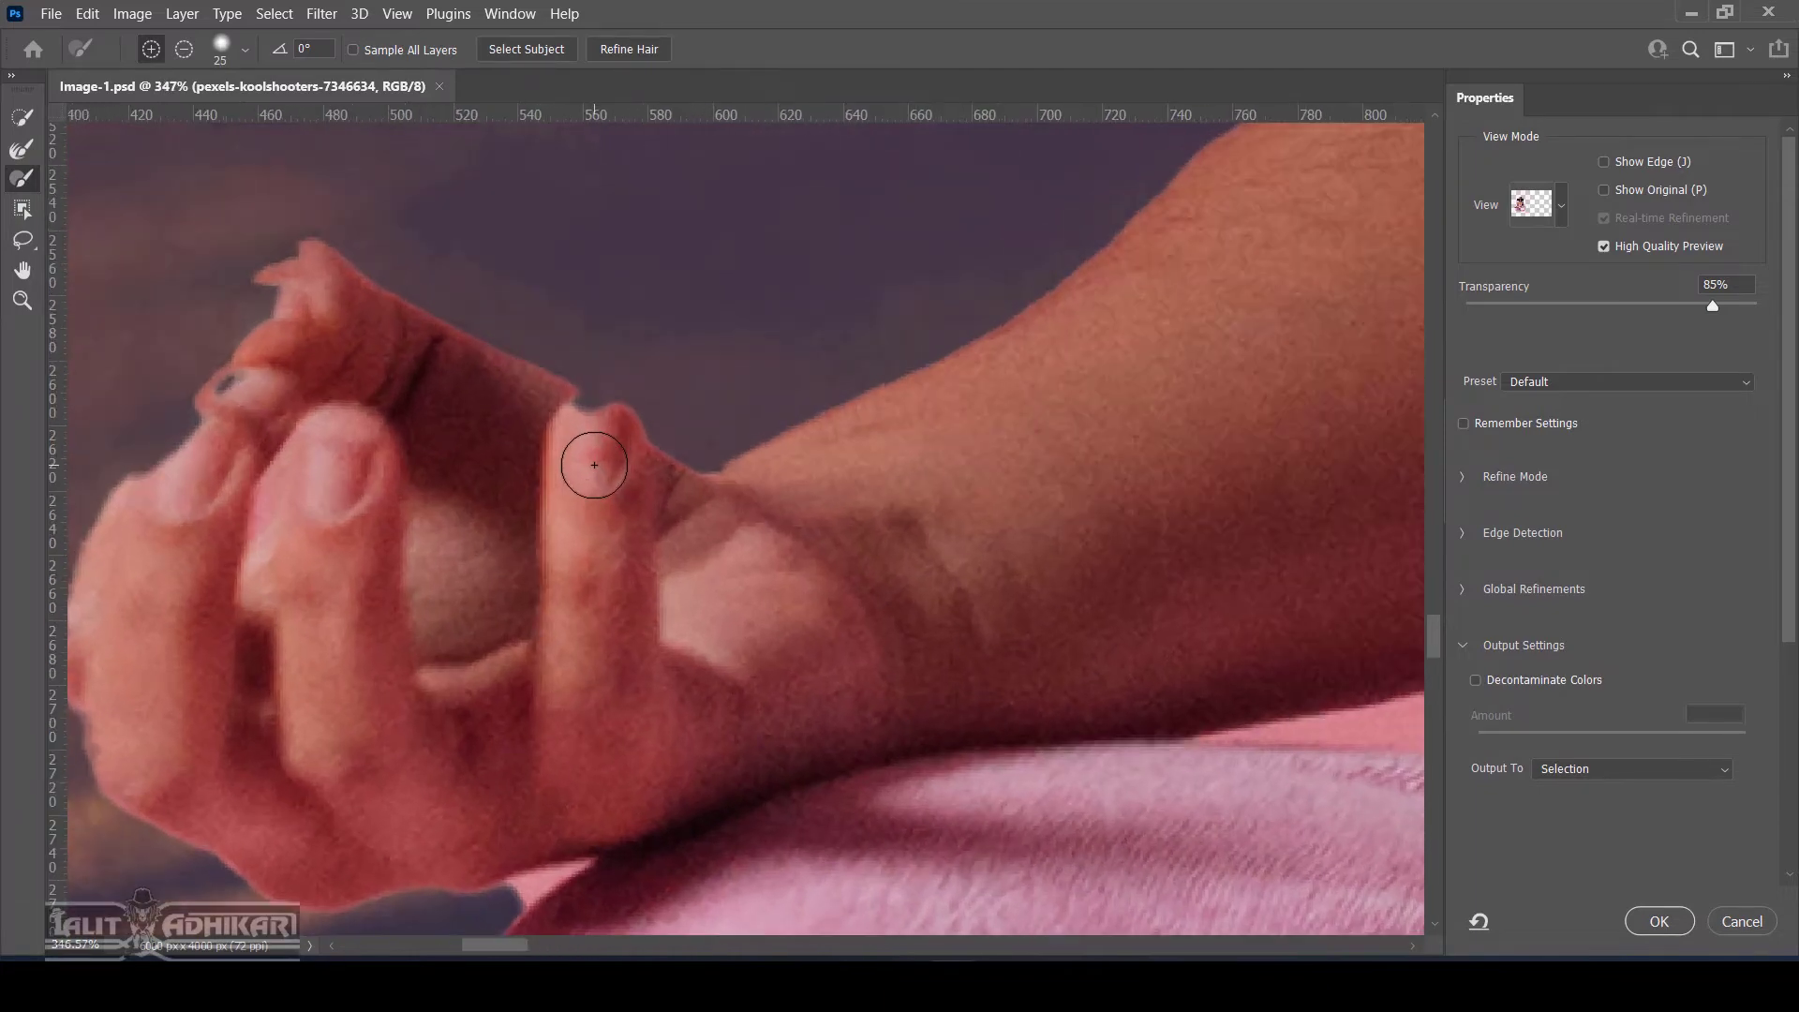
pyautogui.press('[')
pyautogui.press('[')
pyautogui.click(564, 413)
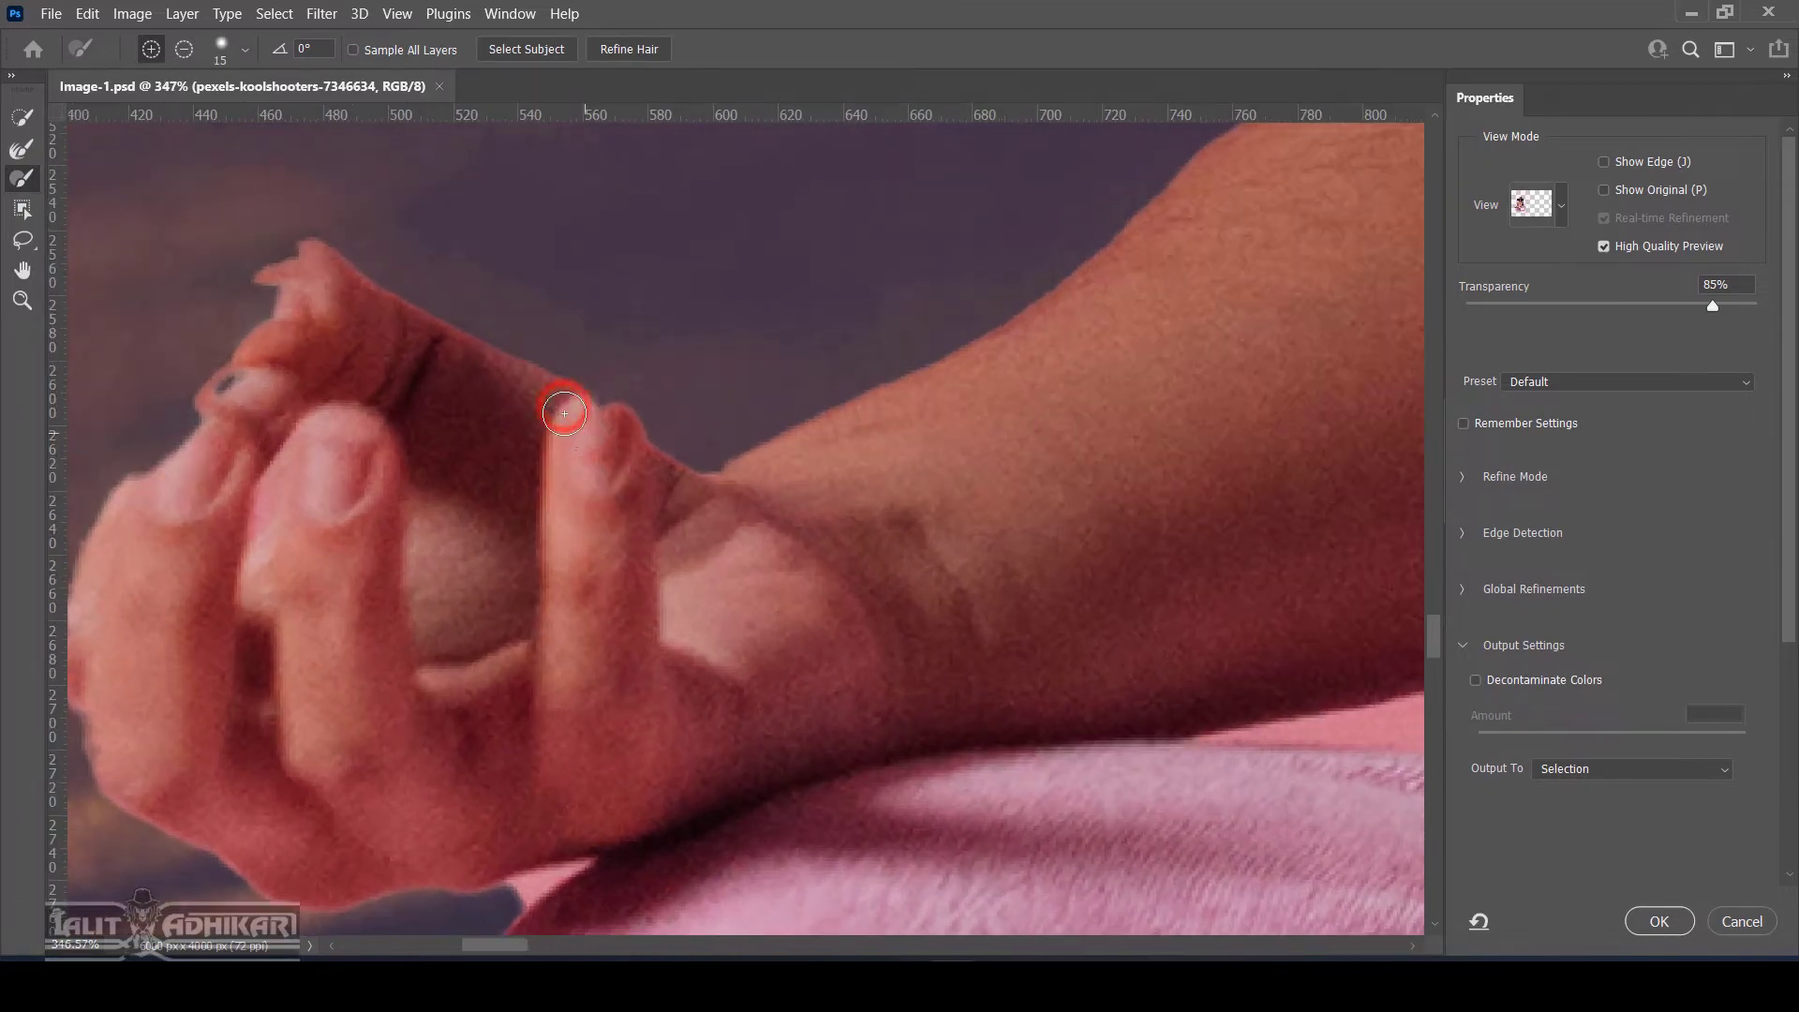
pyautogui.moveTo(564, 413)
pyautogui.mouseDown()
pyautogui.moveTo(607, 414)
pyautogui.moveTo(589, 434)
pyautogui.mouseUp()
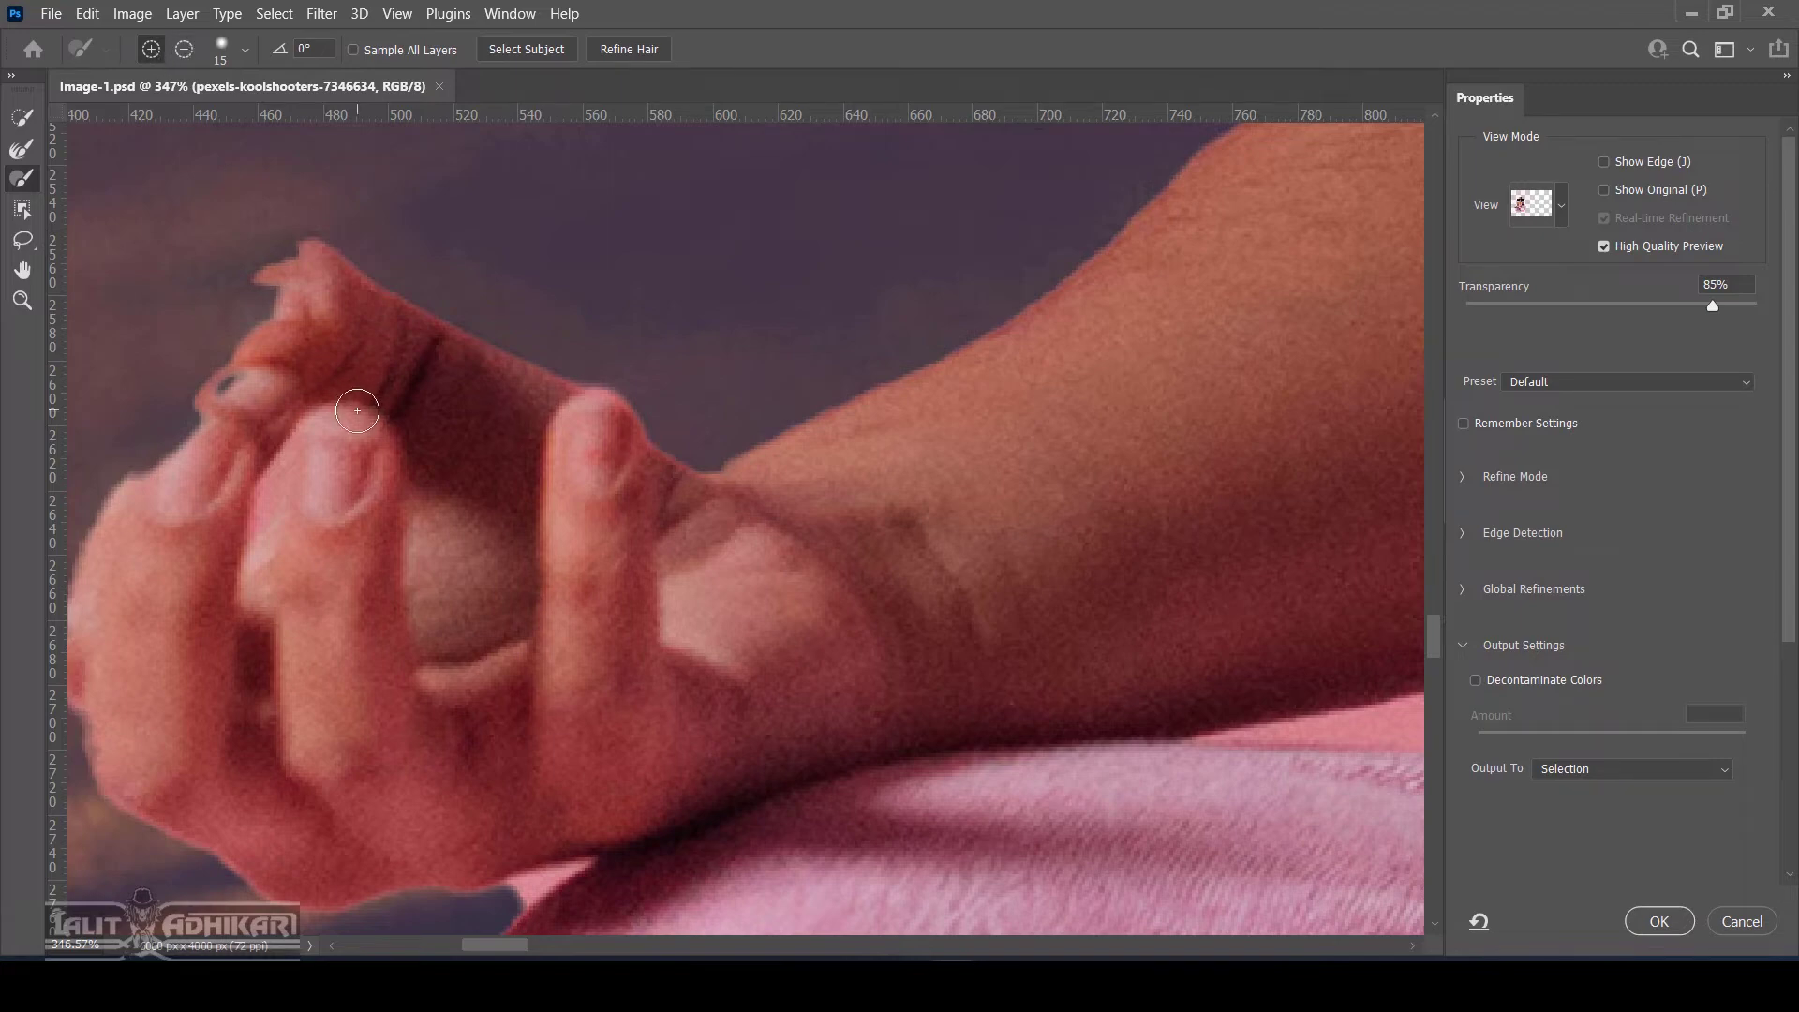
# Subtract the stray area just above that fingertip with the brush and return the brush to add mode
pyautogui.press('alt')
pyautogui.click(183, 52)
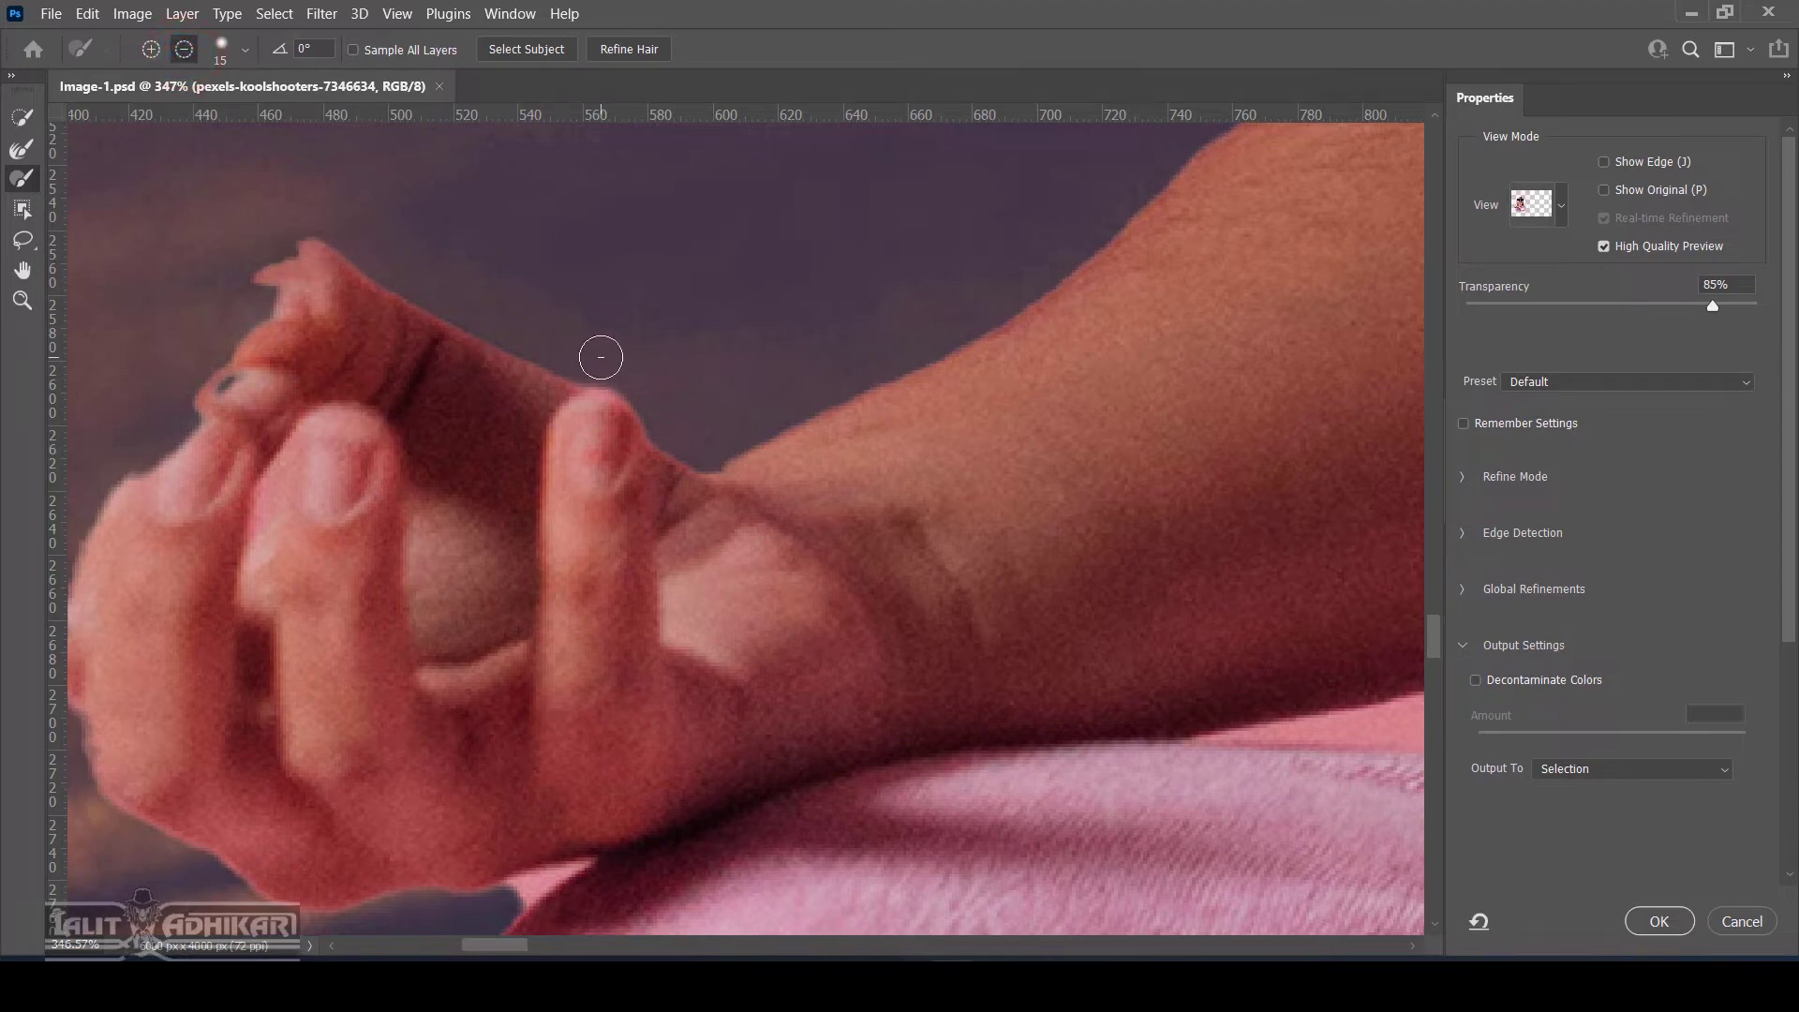
pyautogui.click(600, 360)
pyautogui.click(158, 52)
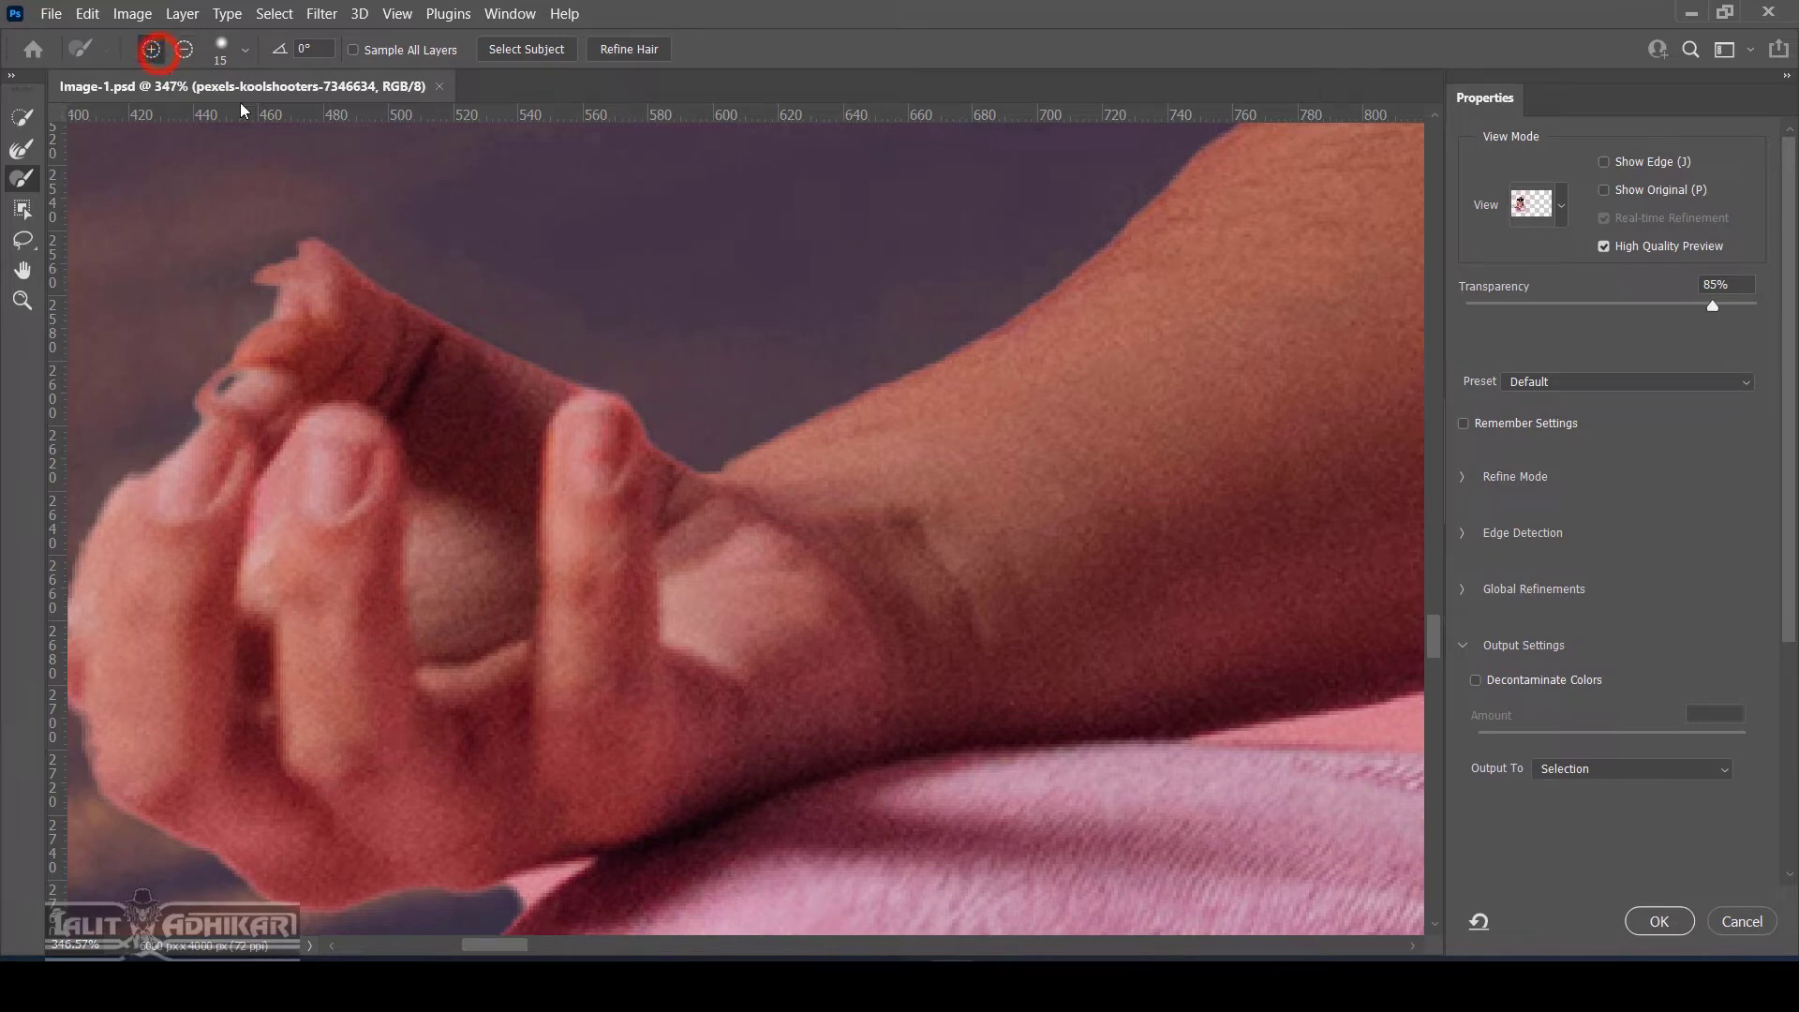
# Adjust the brush hardness and paint the missing thumb tip and the outer finger's edge back into the selection
pyautogui.click(246, 53)
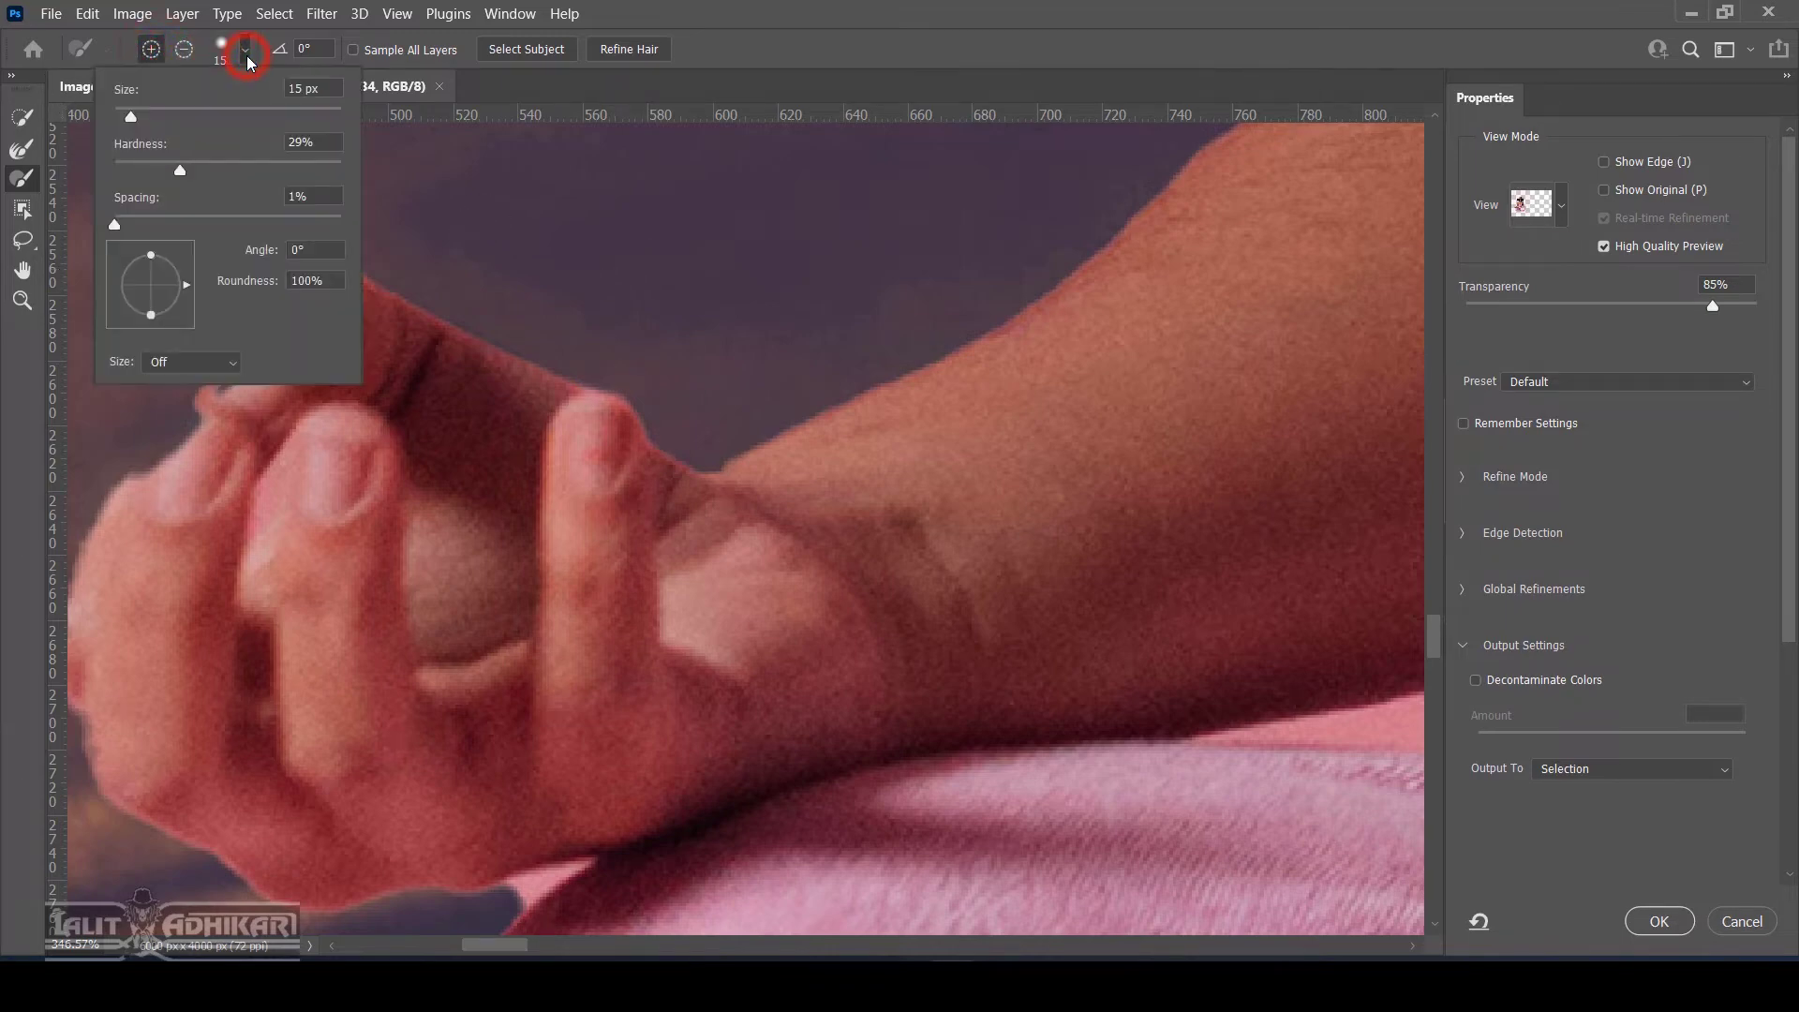
pyautogui.moveTo(181, 177); pyautogui.dragTo(171, 173)
pyautogui.click(679, 52)
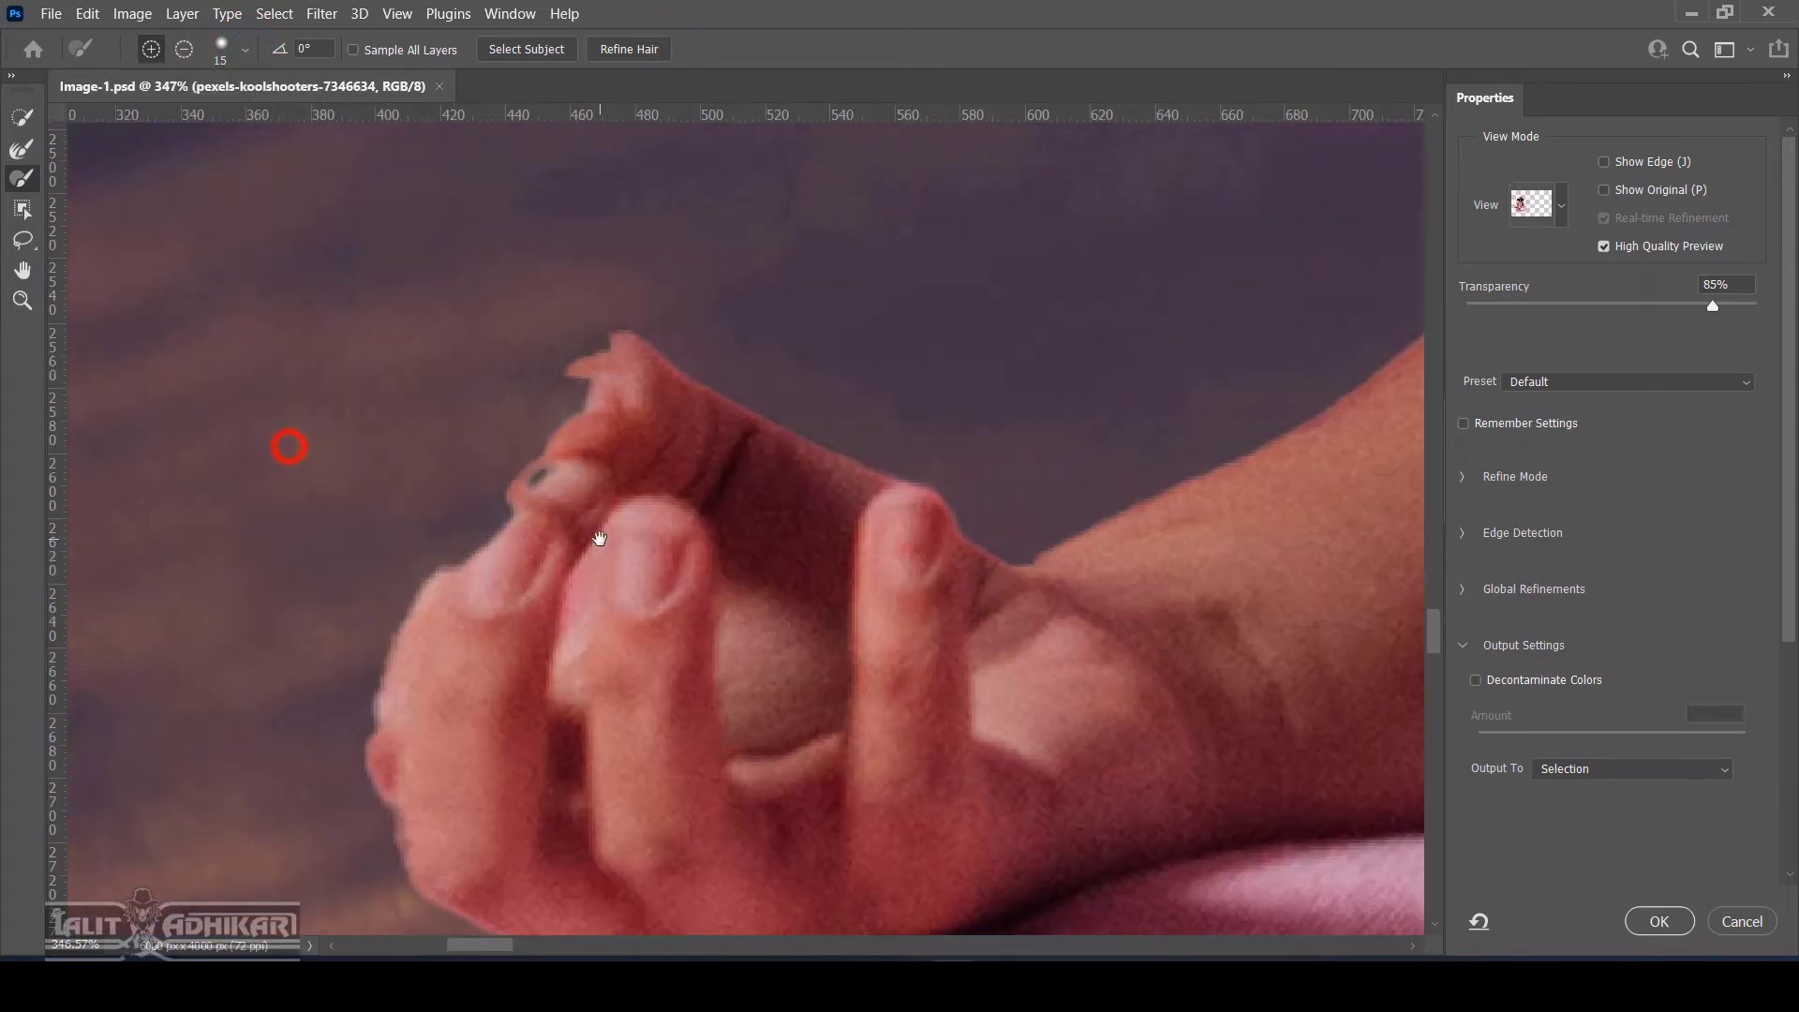
pyautogui.moveTo(288, 454); pyautogui.dragTo(594, 535)
pyautogui.moveTo(615, 350)
pyautogui.mouseDown()
pyautogui.moveTo(538, 487)
pyautogui.moveTo(572, 423)
pyautogui.moveTo(559, 480)
pyautogui.moveTo(581, 396)
pyautogui.moveTo(568, 527)
pyautogui.mouseUp()
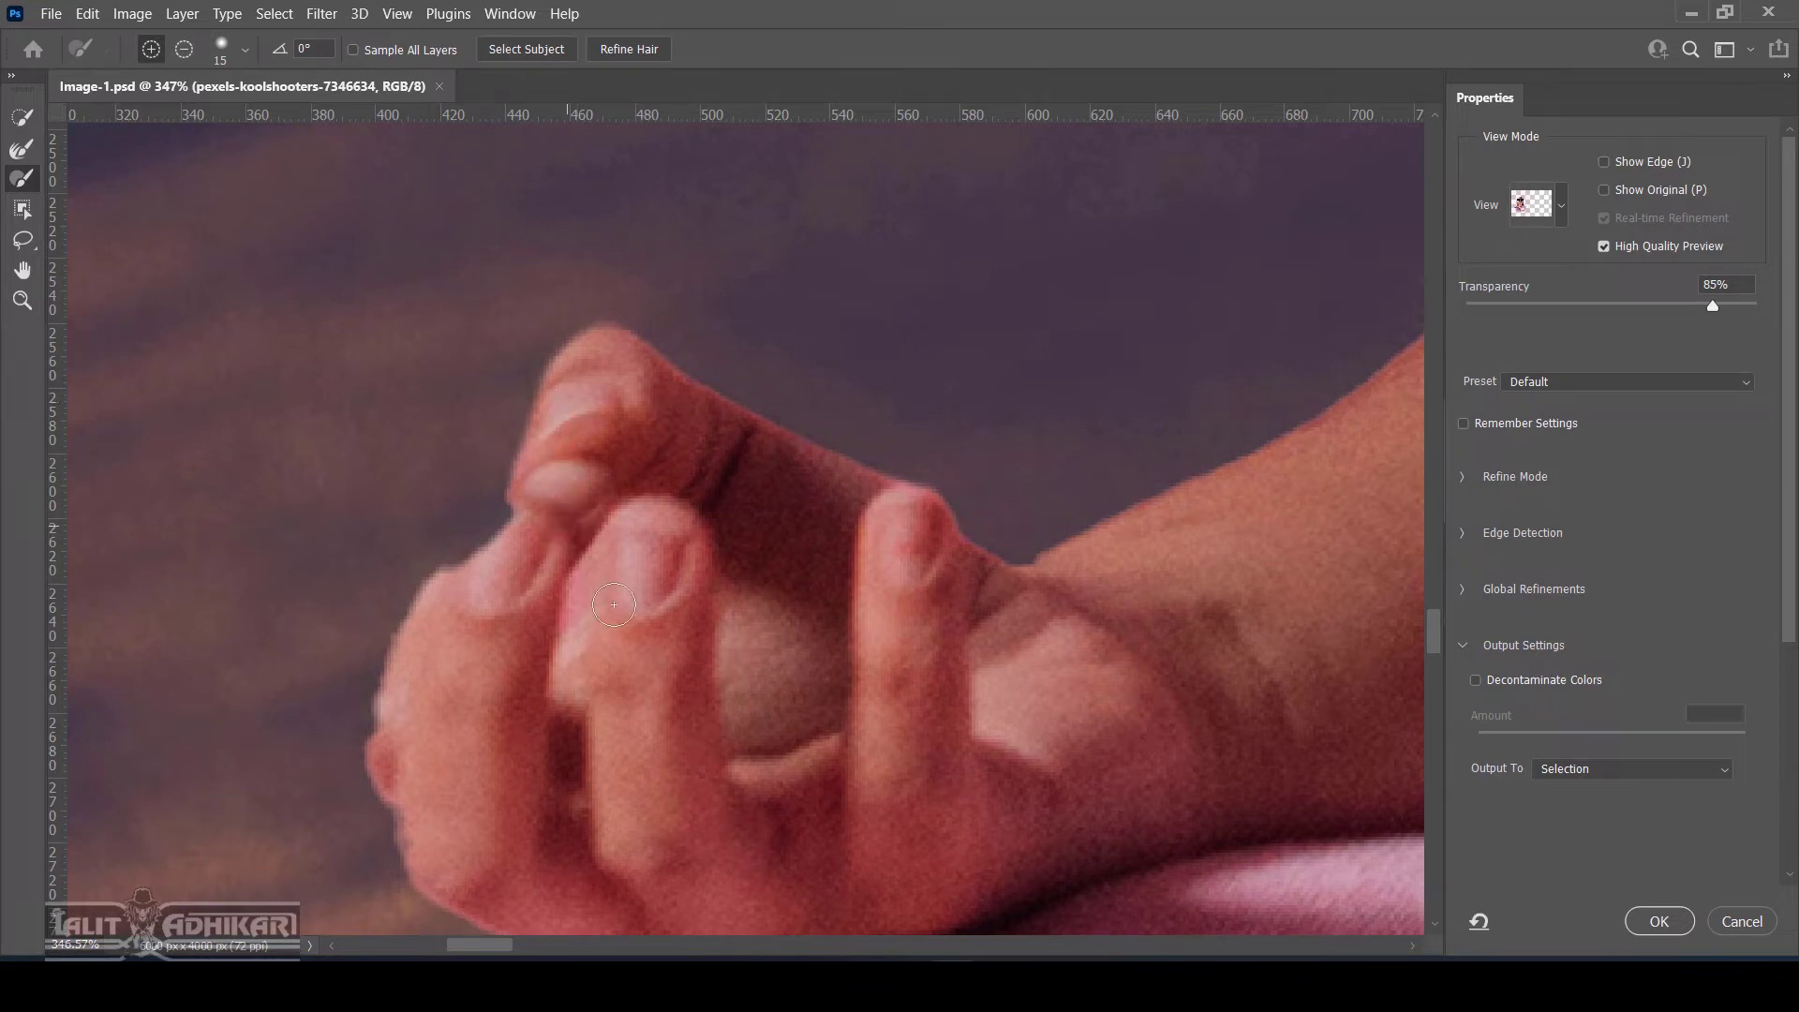
pyautogui.scroll(-1, 614, 605)
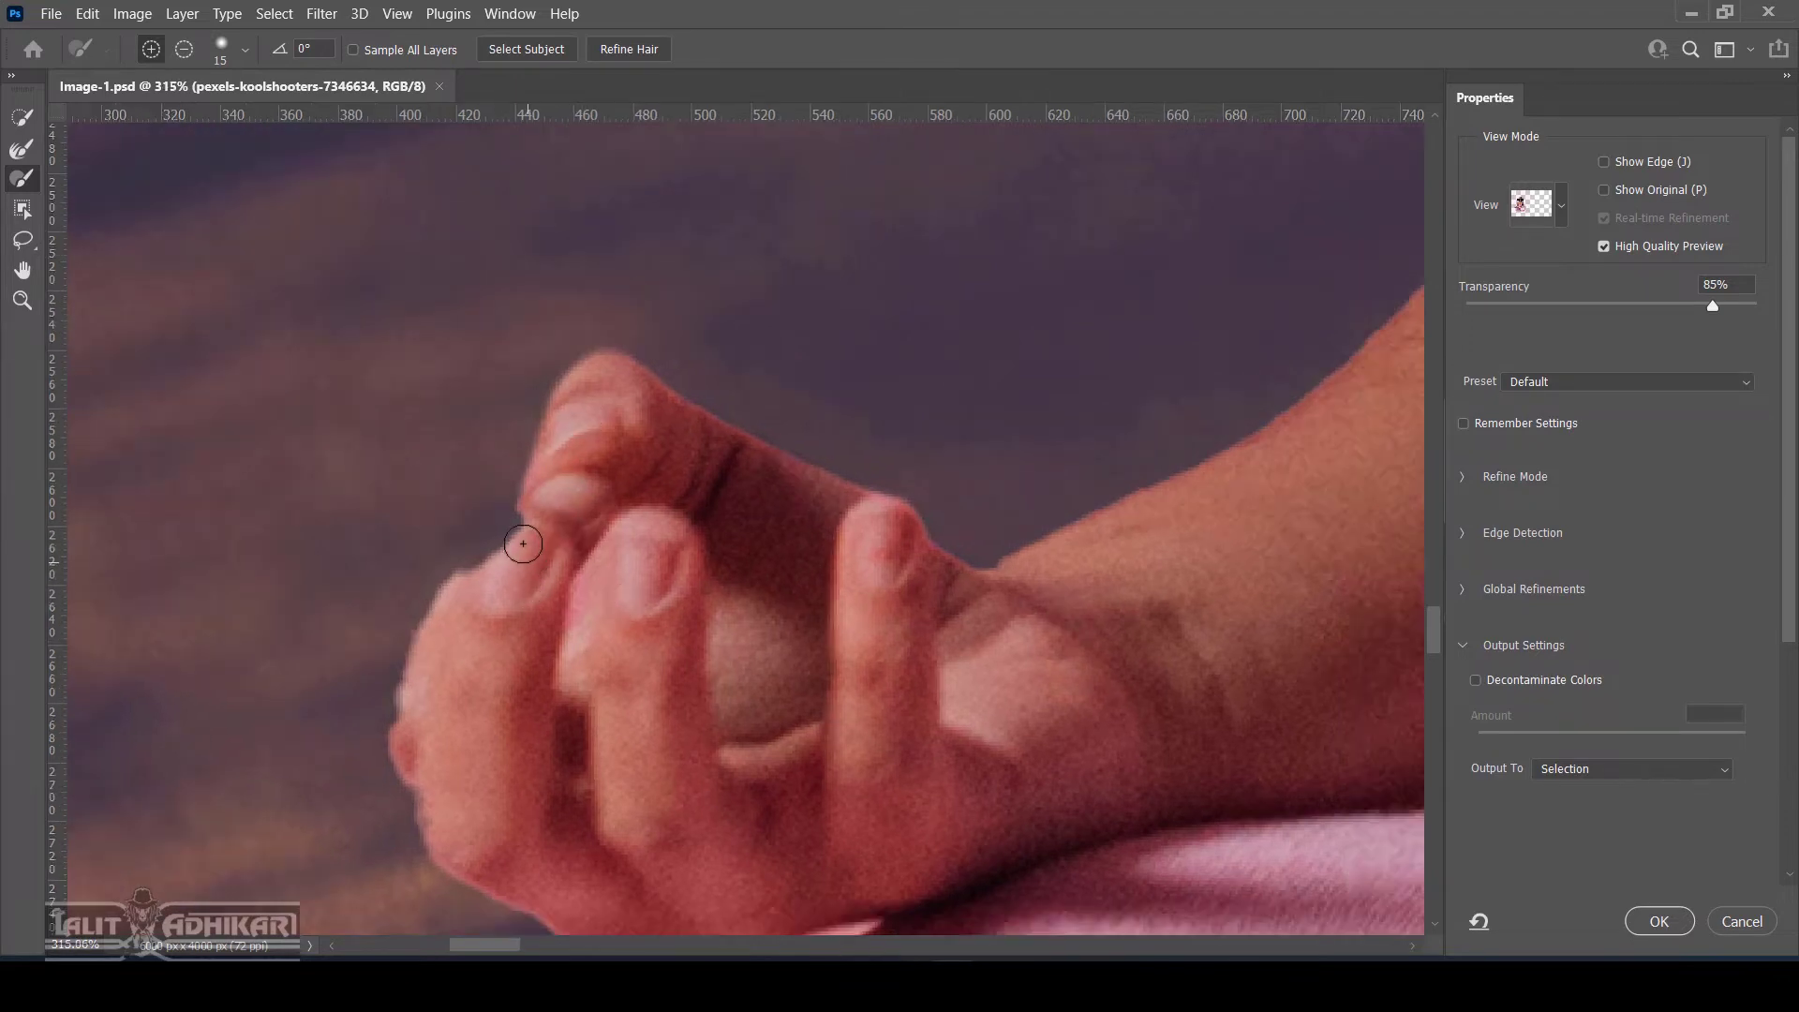
pyautogui.moveTo(536, 512); pyautogui.dragTo(462, 610)
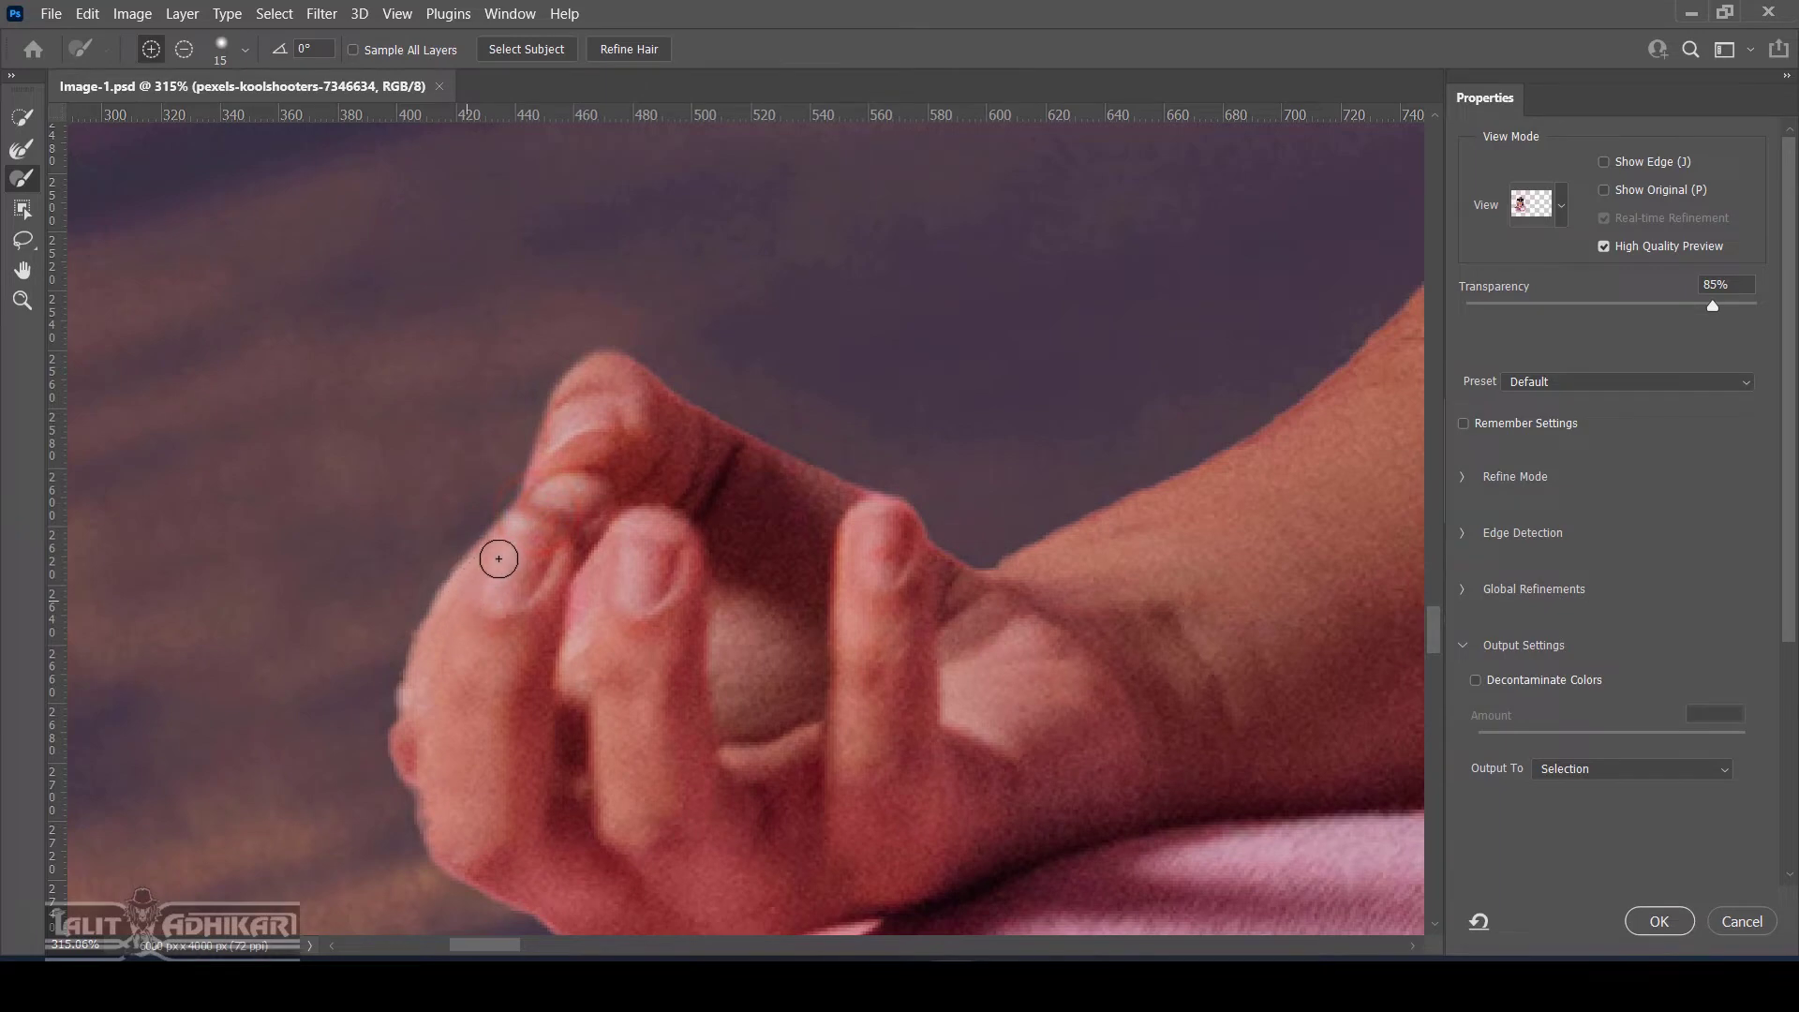
pyautogui.moveTo(551, 517)
pyautogui.mouseDown()
pyautogui.moveTo(428, 716)
pyautogui.moveTo(485, 619)
pyautogui.mouseUp()
# Paint the notch in the pink trouser knee below the hand back into the selection with a size 10 brush
pyautogui.scroll(-5, 490, 614)
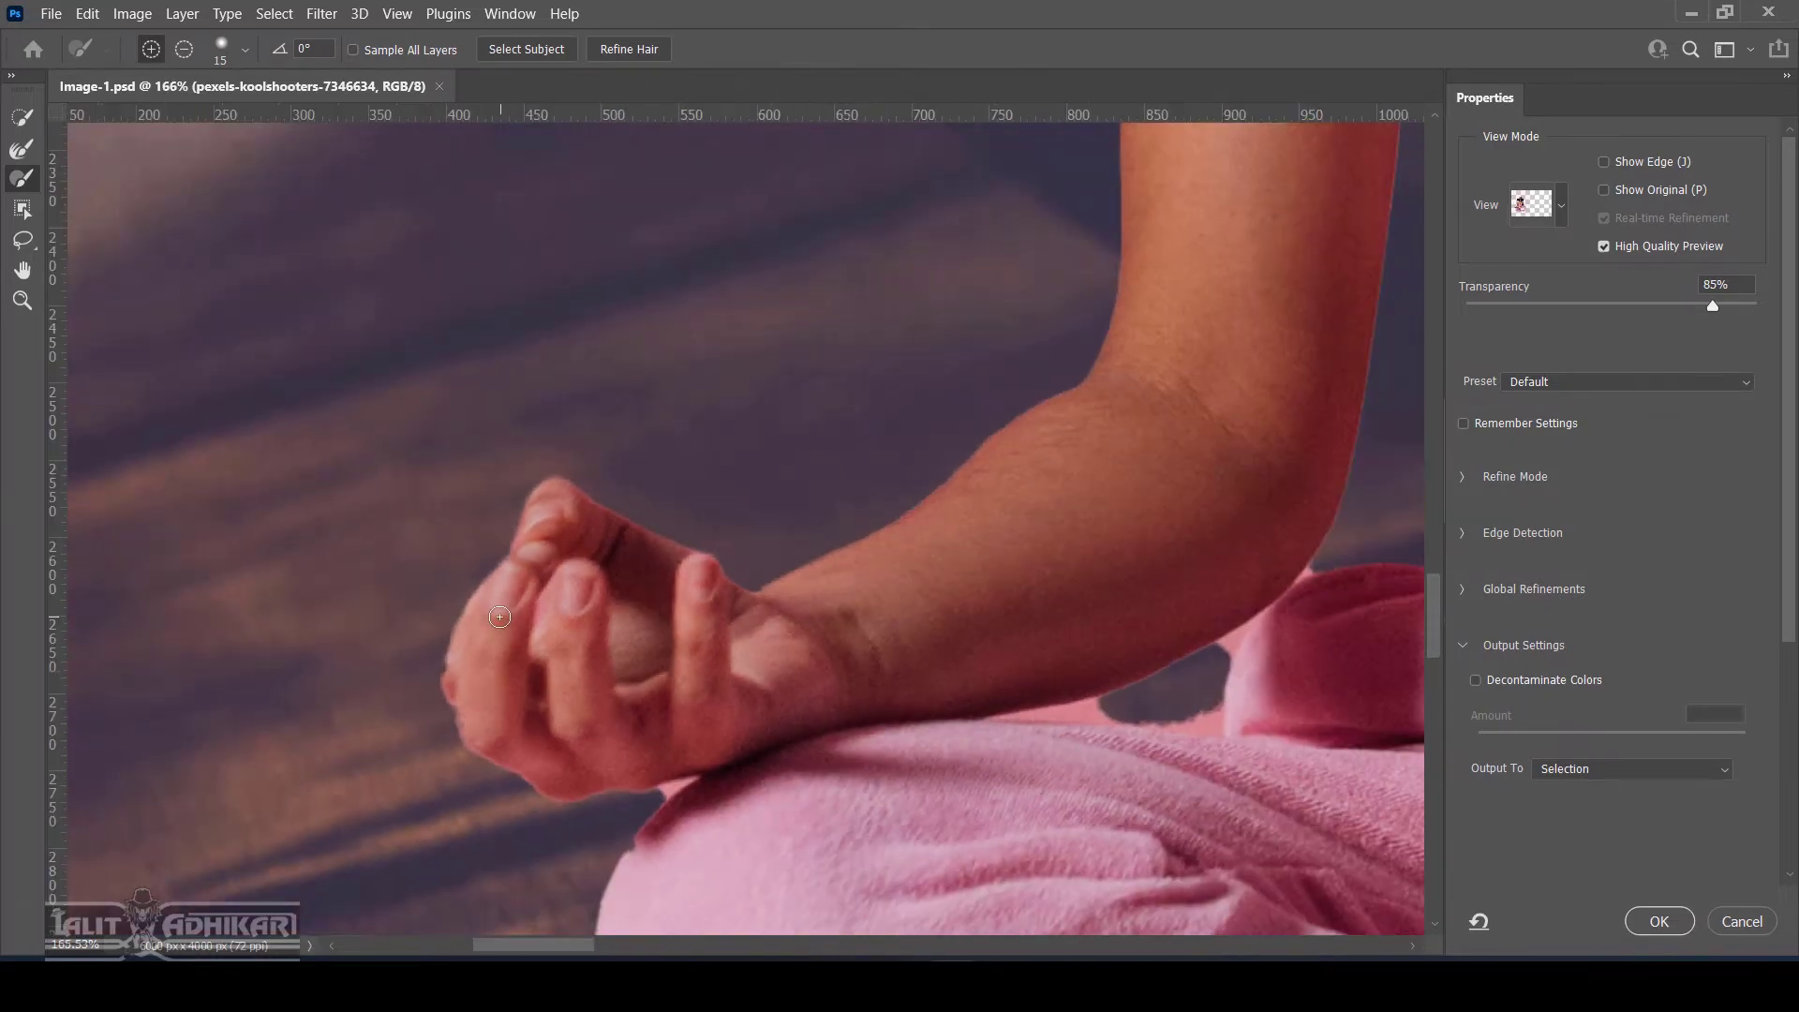
pyautogui.scroll(2, 824, 671)
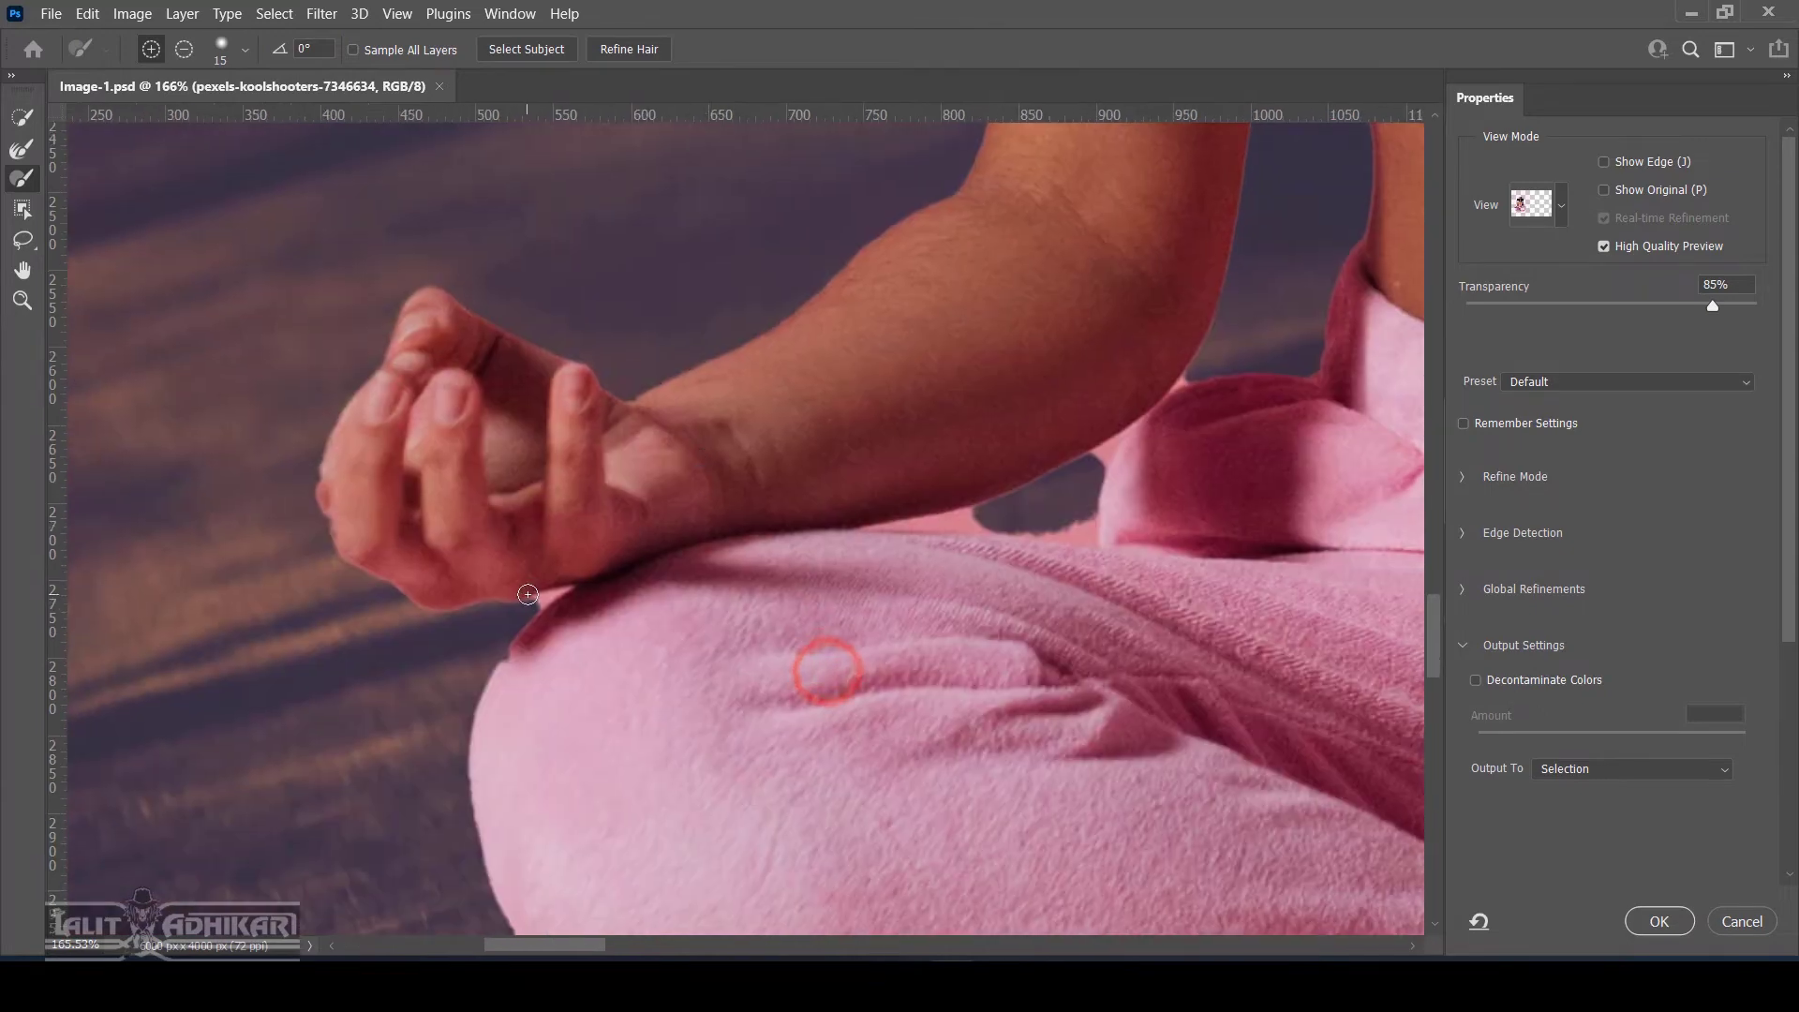
pyautogui.scroll(3, 547, 626)
pyautogui.scroll(2, 547, 626)
pyautogui.scroll(2, 550, 623)
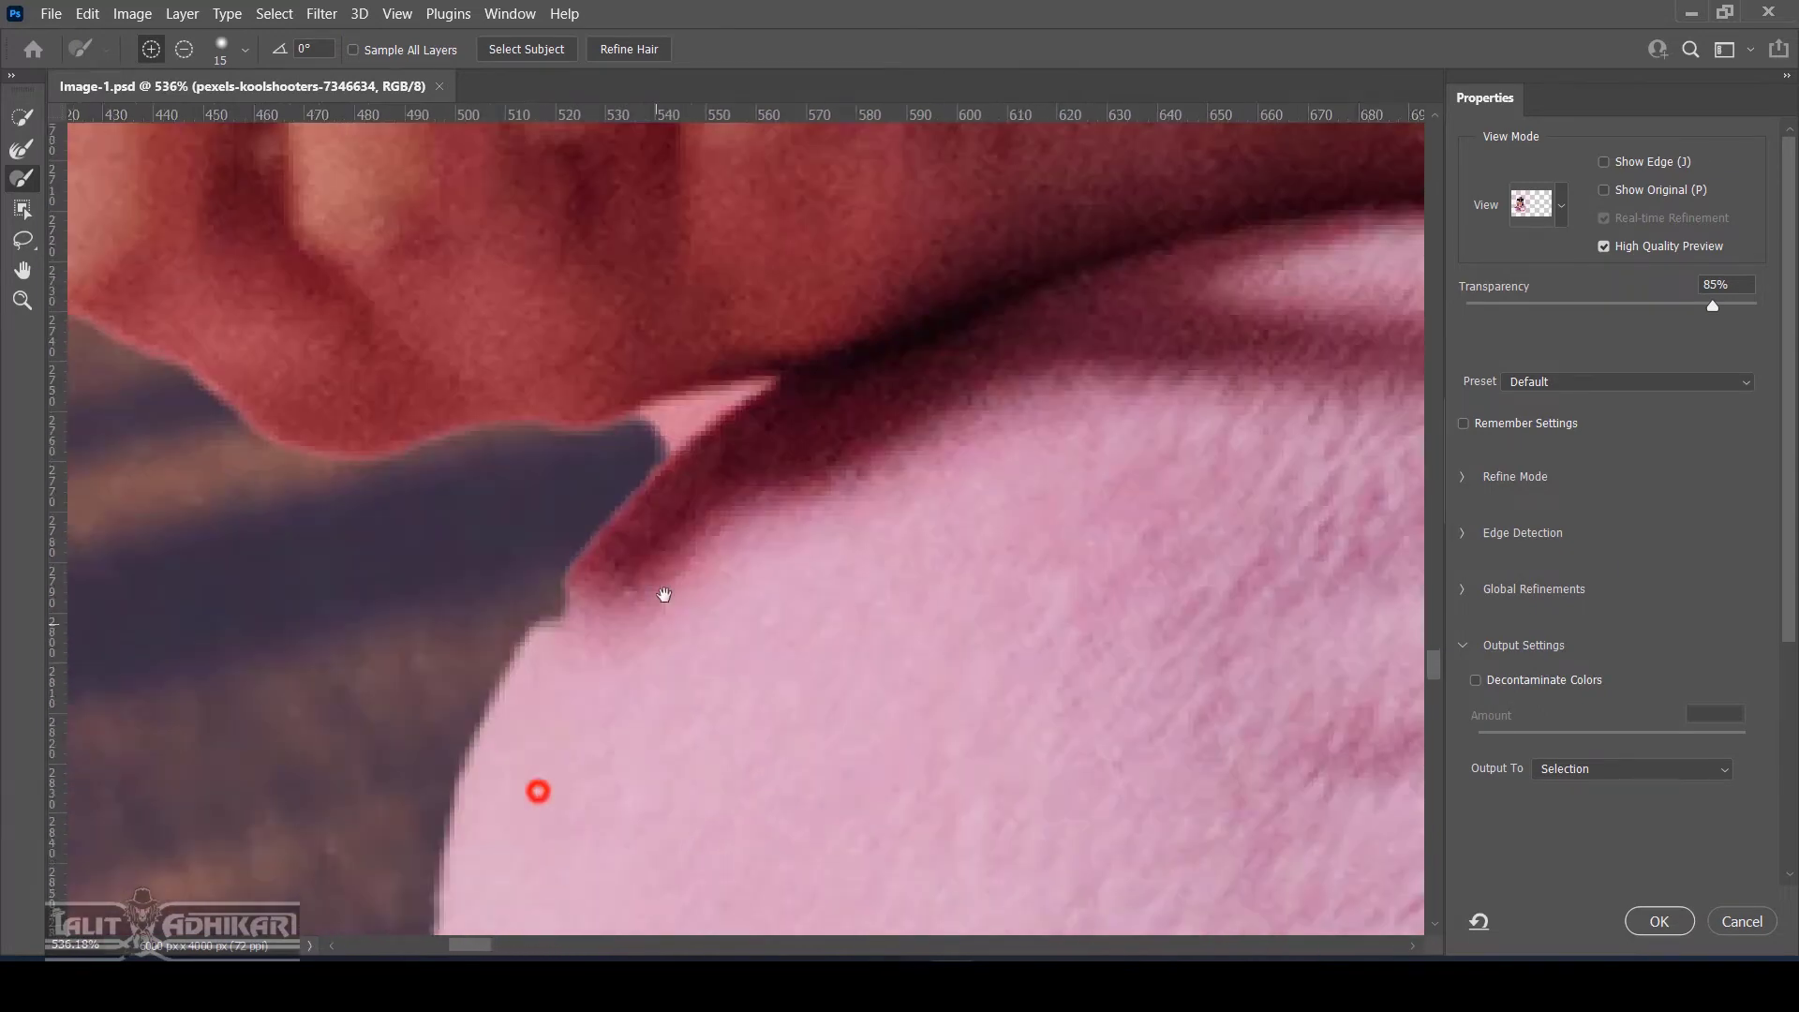
pyautogui.click(610, 547)
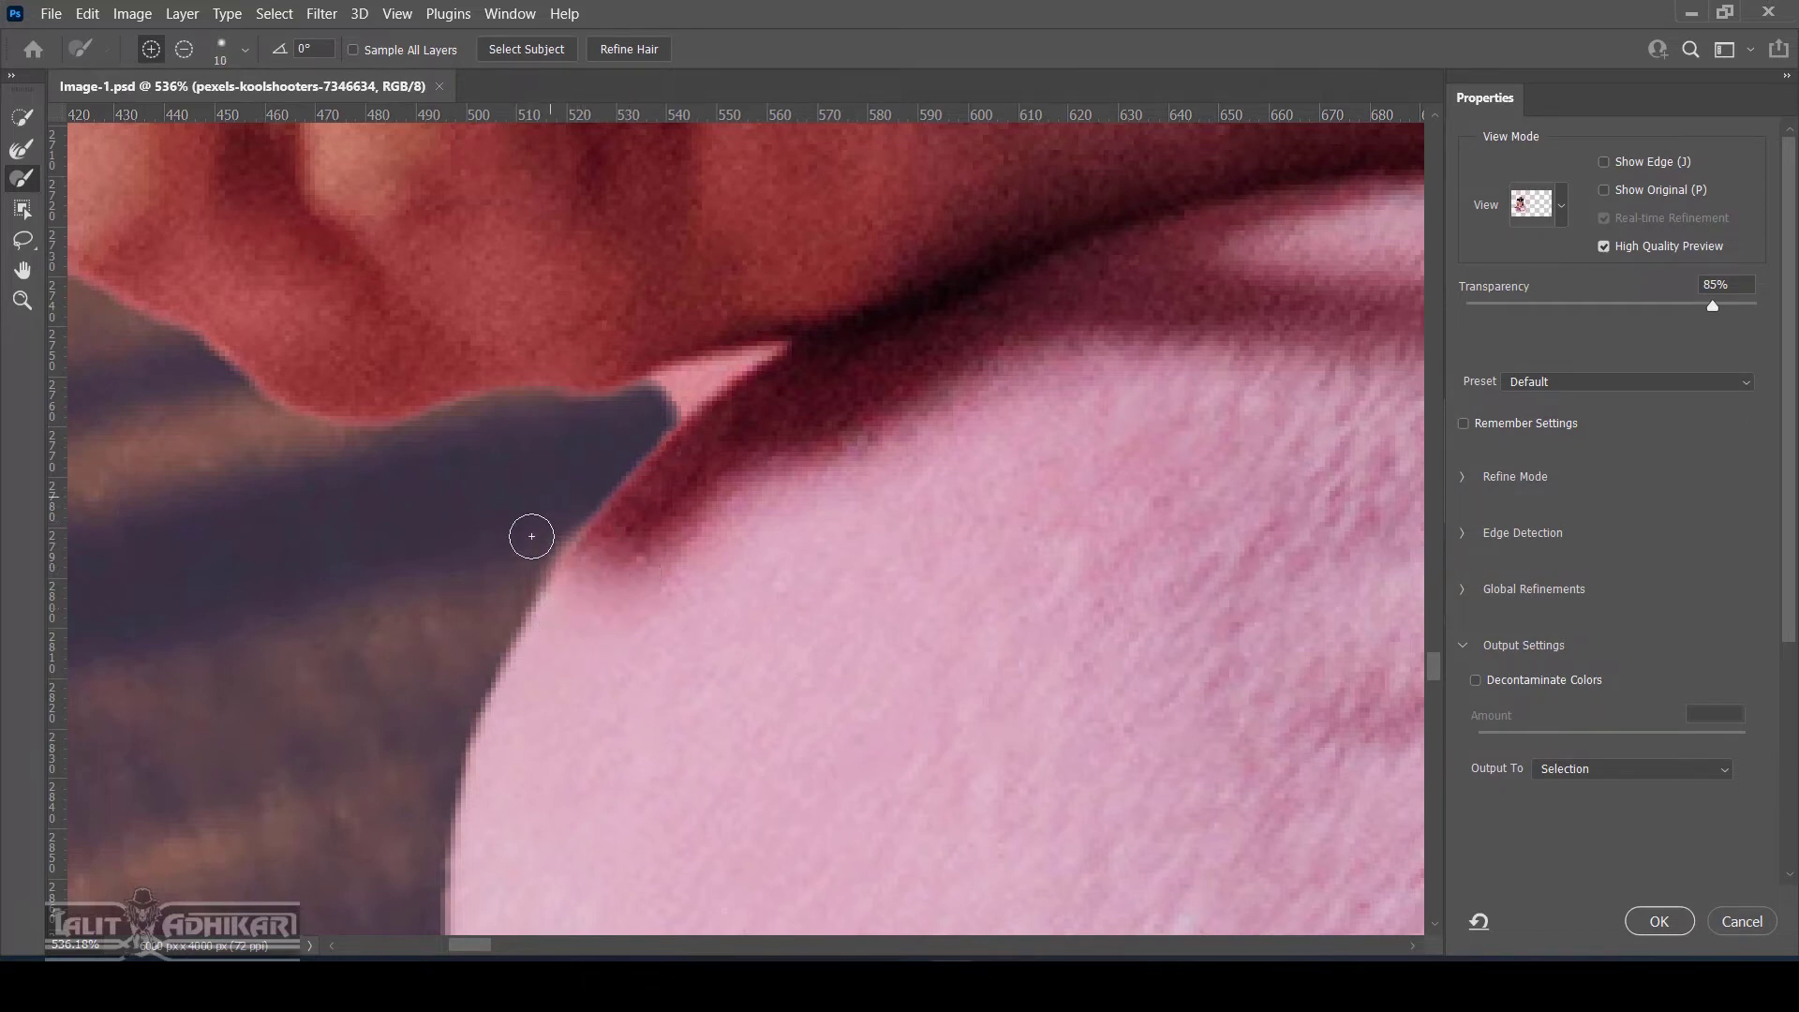
# Adjust the brush hardness and subtract the background fringe along the outer edge of the trouser knee
pyautogui.click(246, 50)
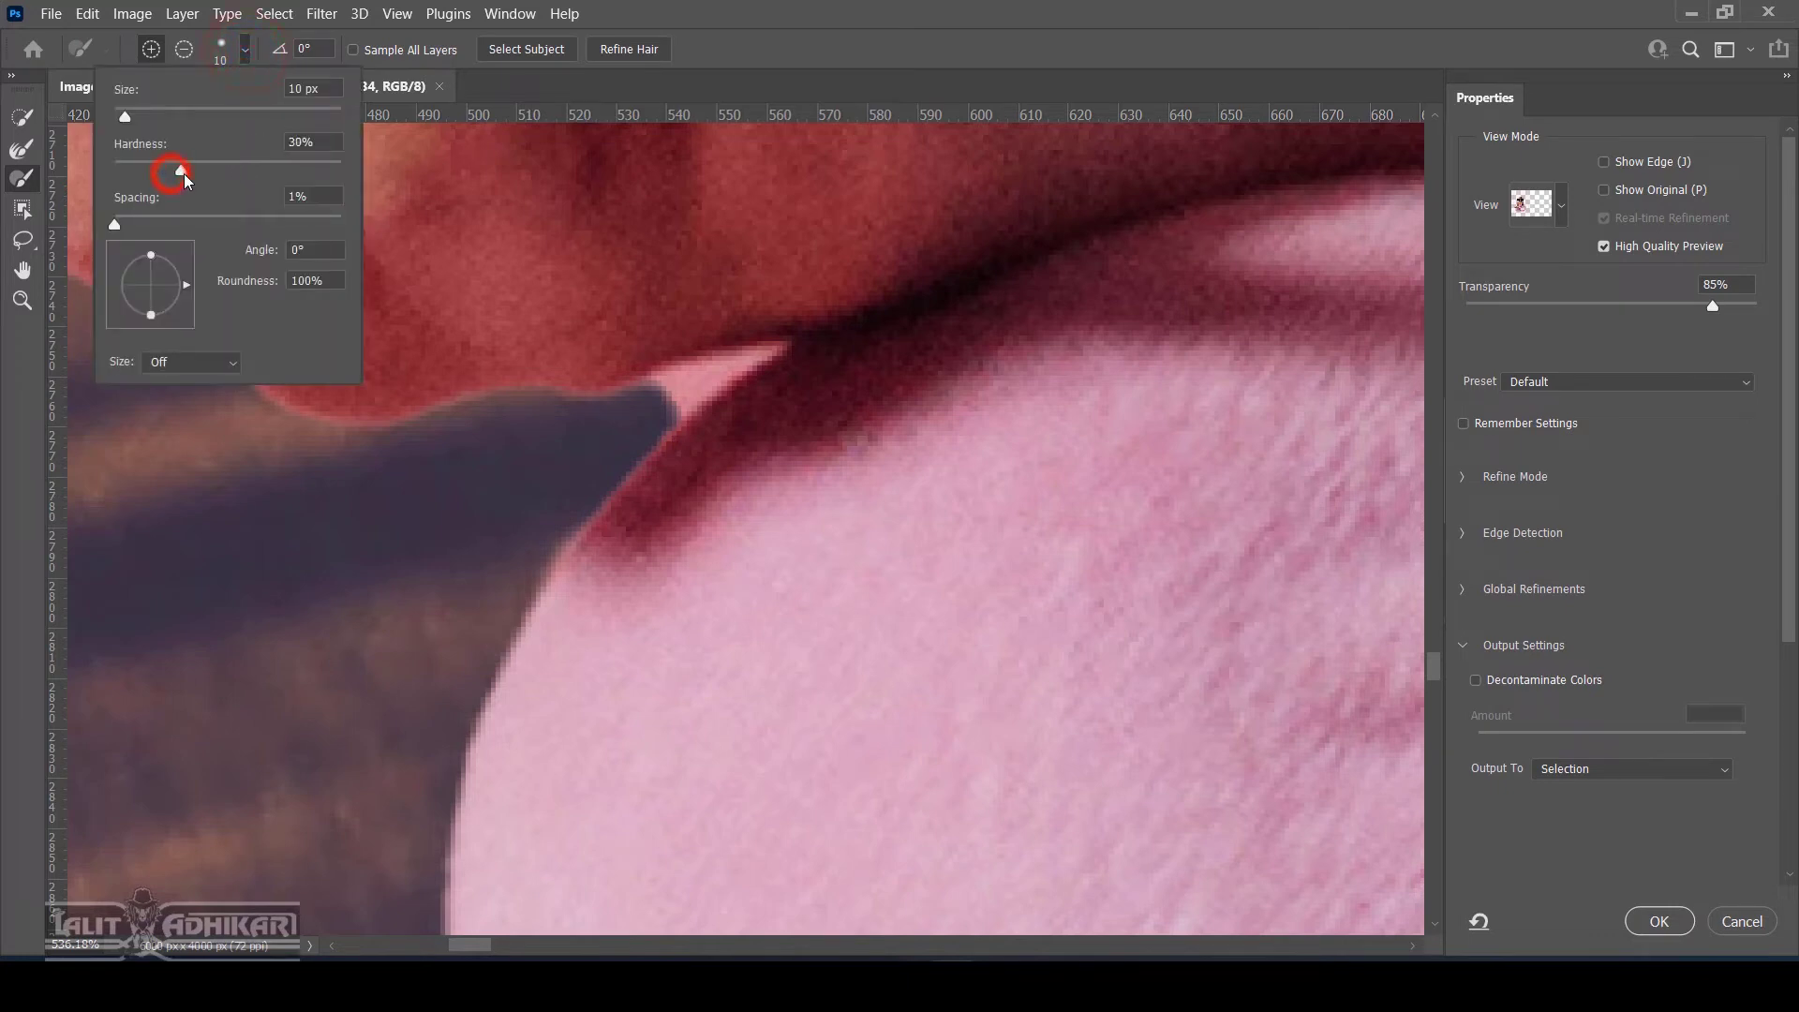
pyautogui.moveTo(195, 173); pyautogui.dragTo(200, 172)
pyautogui.click(694, 40)
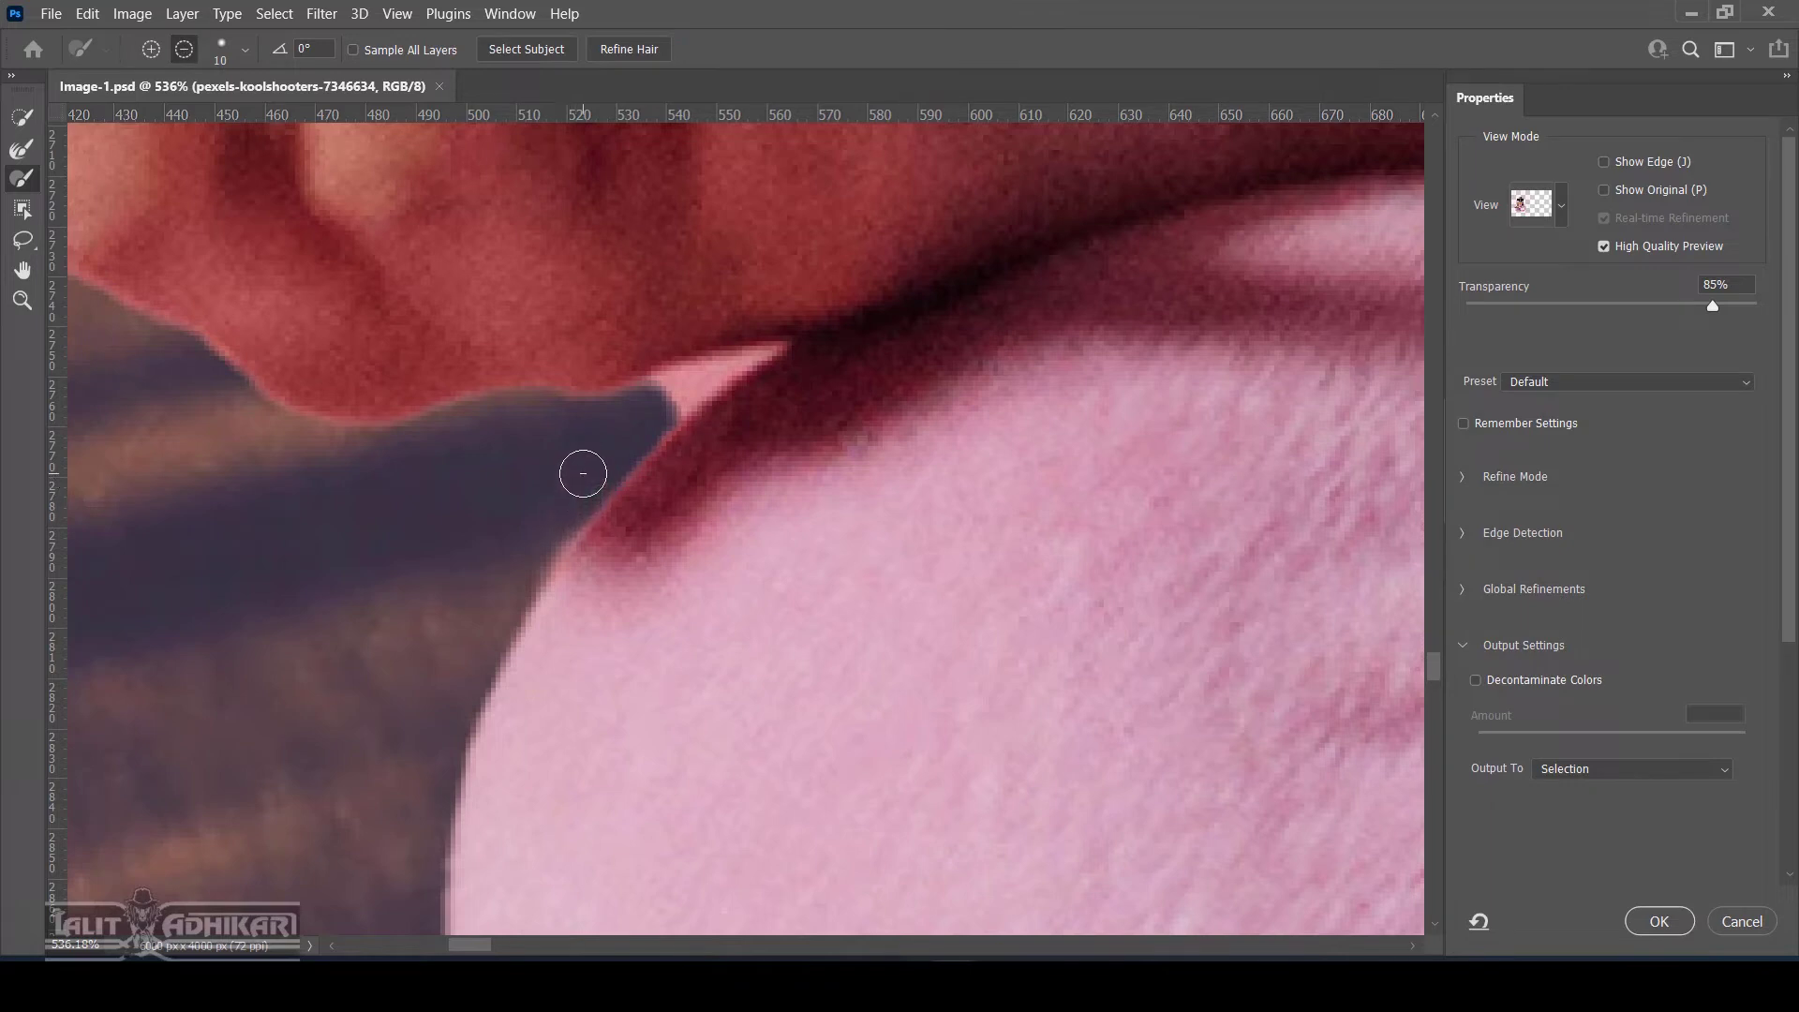
pyautogui.moveTo(582, 475); pyautogui.dragTo(514, 570)
# Subtract the leftover pink background between the hand and the trouser knee with a size 3 brush
pyautogui.press('[')
pyautogui.press('[')
pyautogui.press('[')
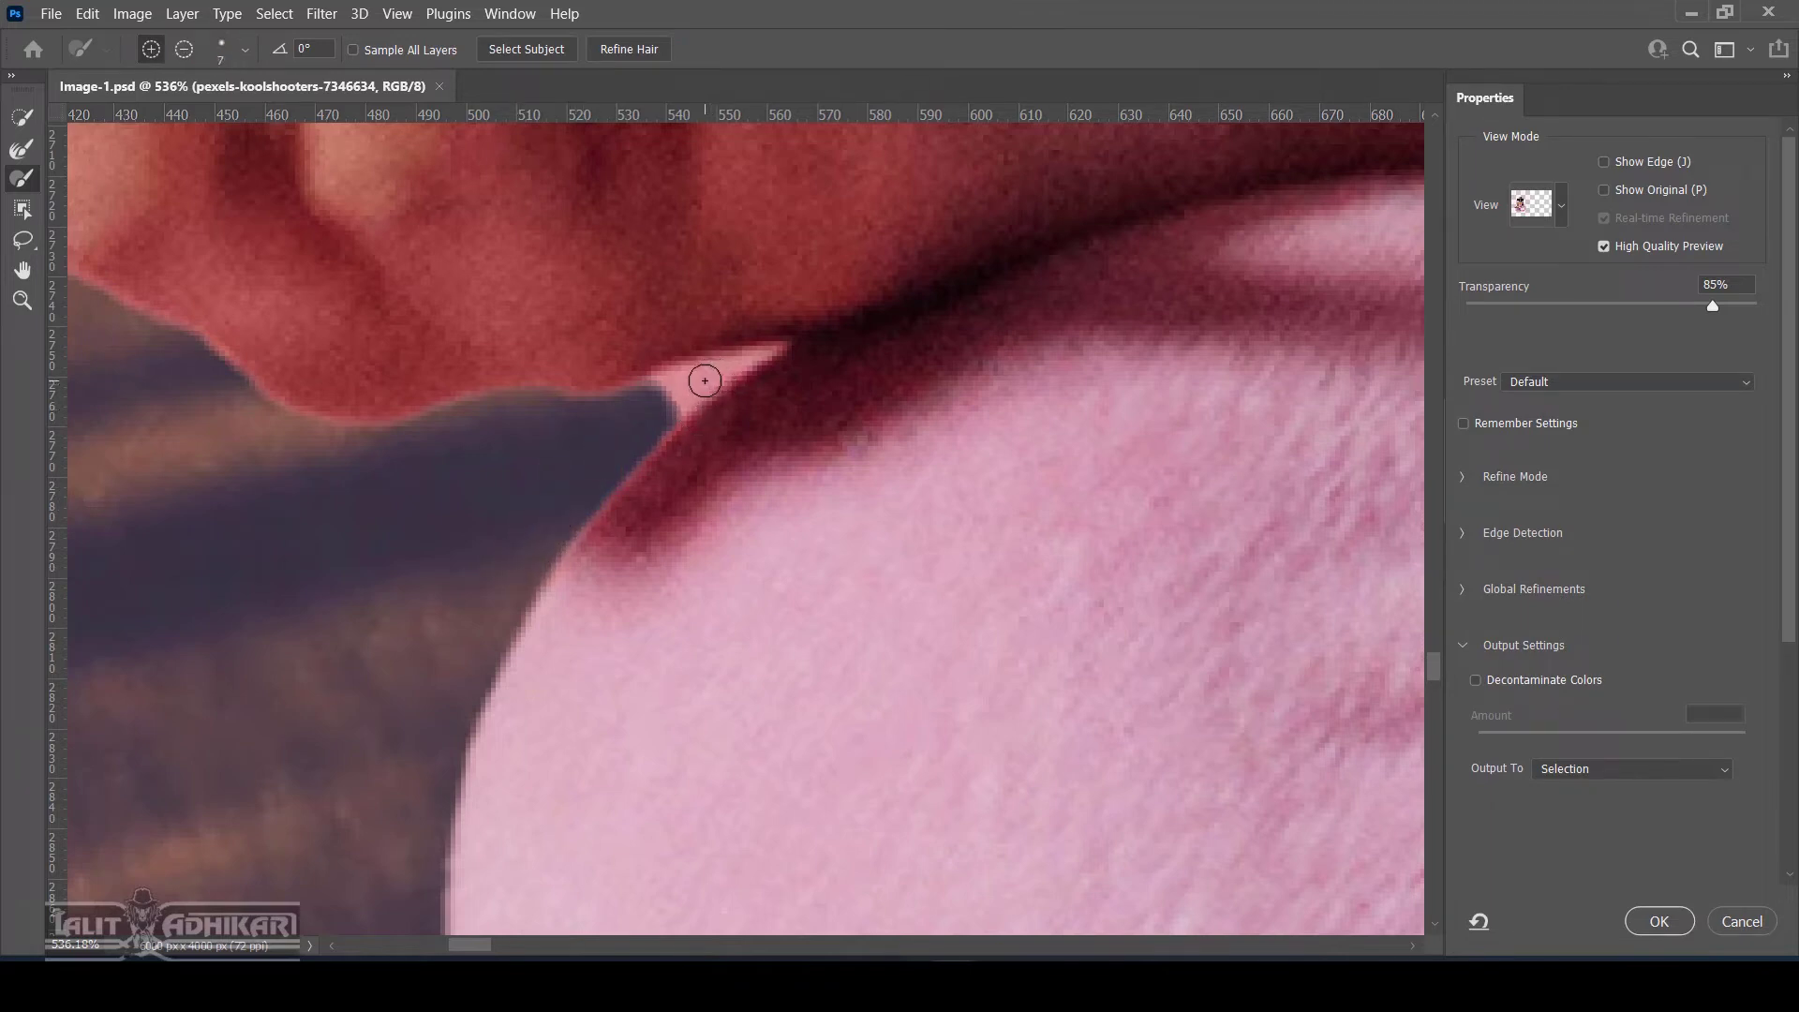
pyautogui.press('[')
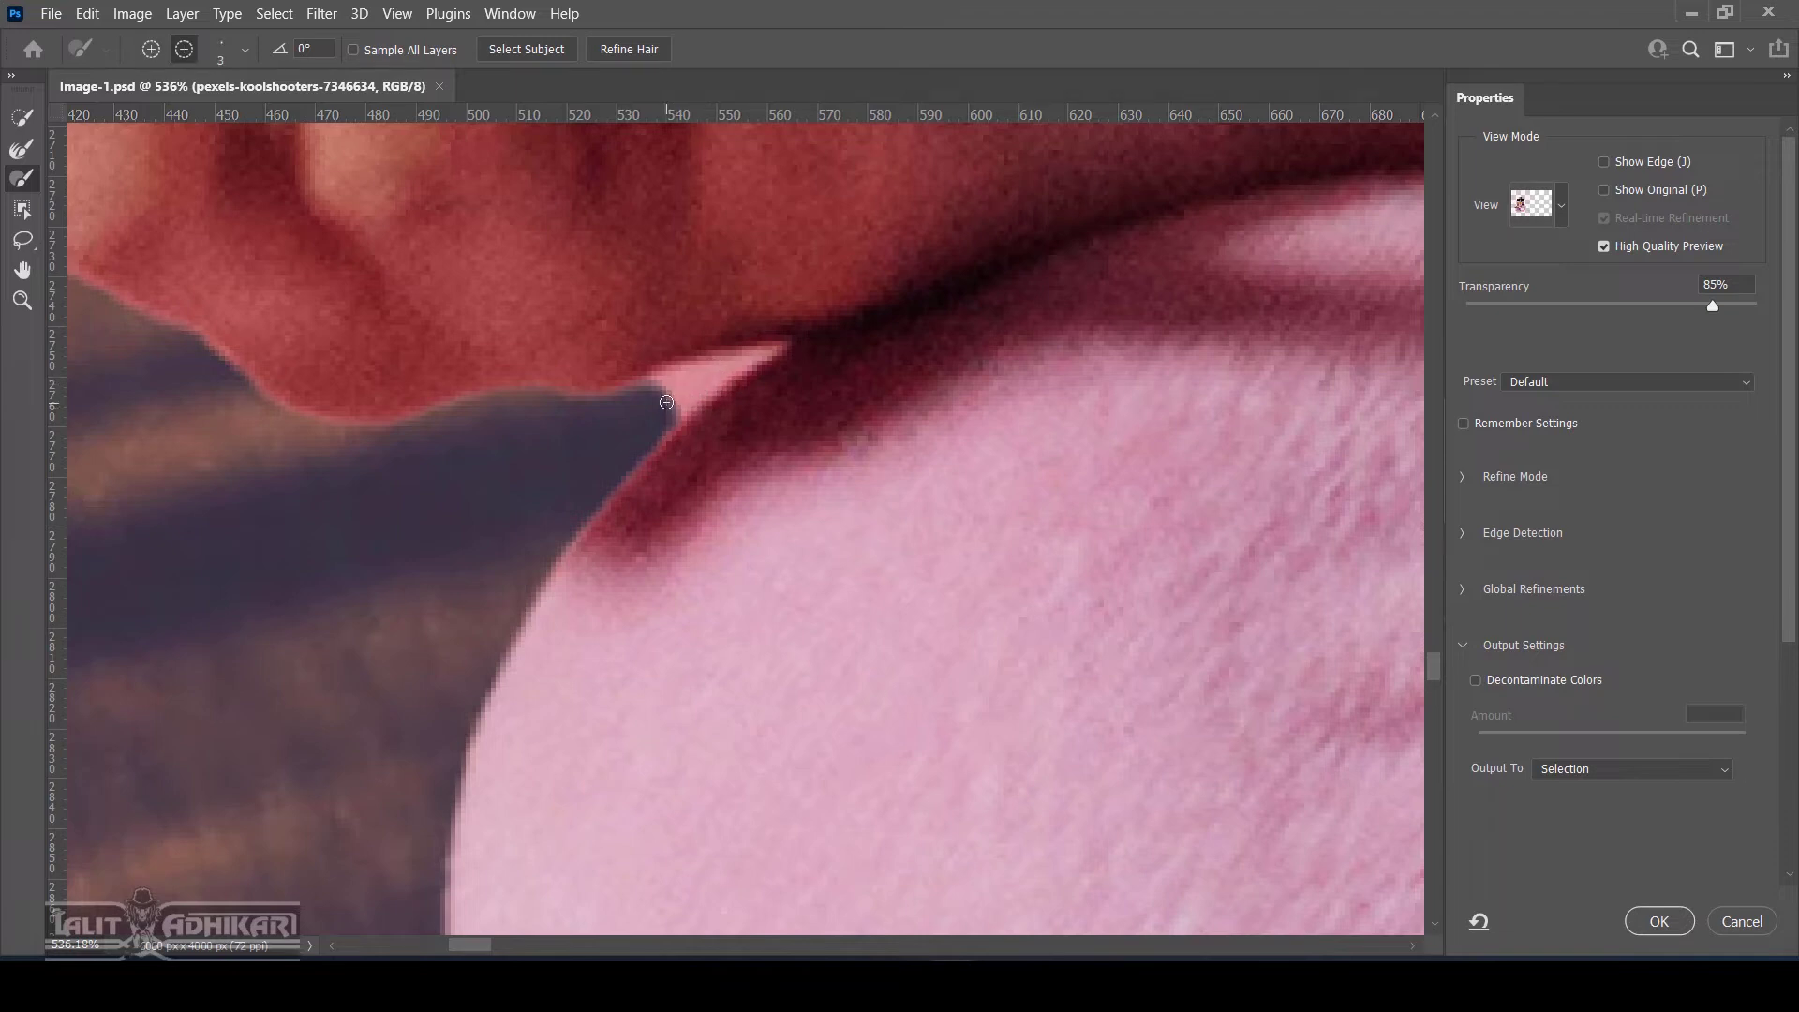
pyautogui.moveTo(644, 406)
pyautogui.mouseDown()
pyautogui.moveTo(764, 356)
pyautogui.moveTo(661, 383)
pyautogui.mouseUp()
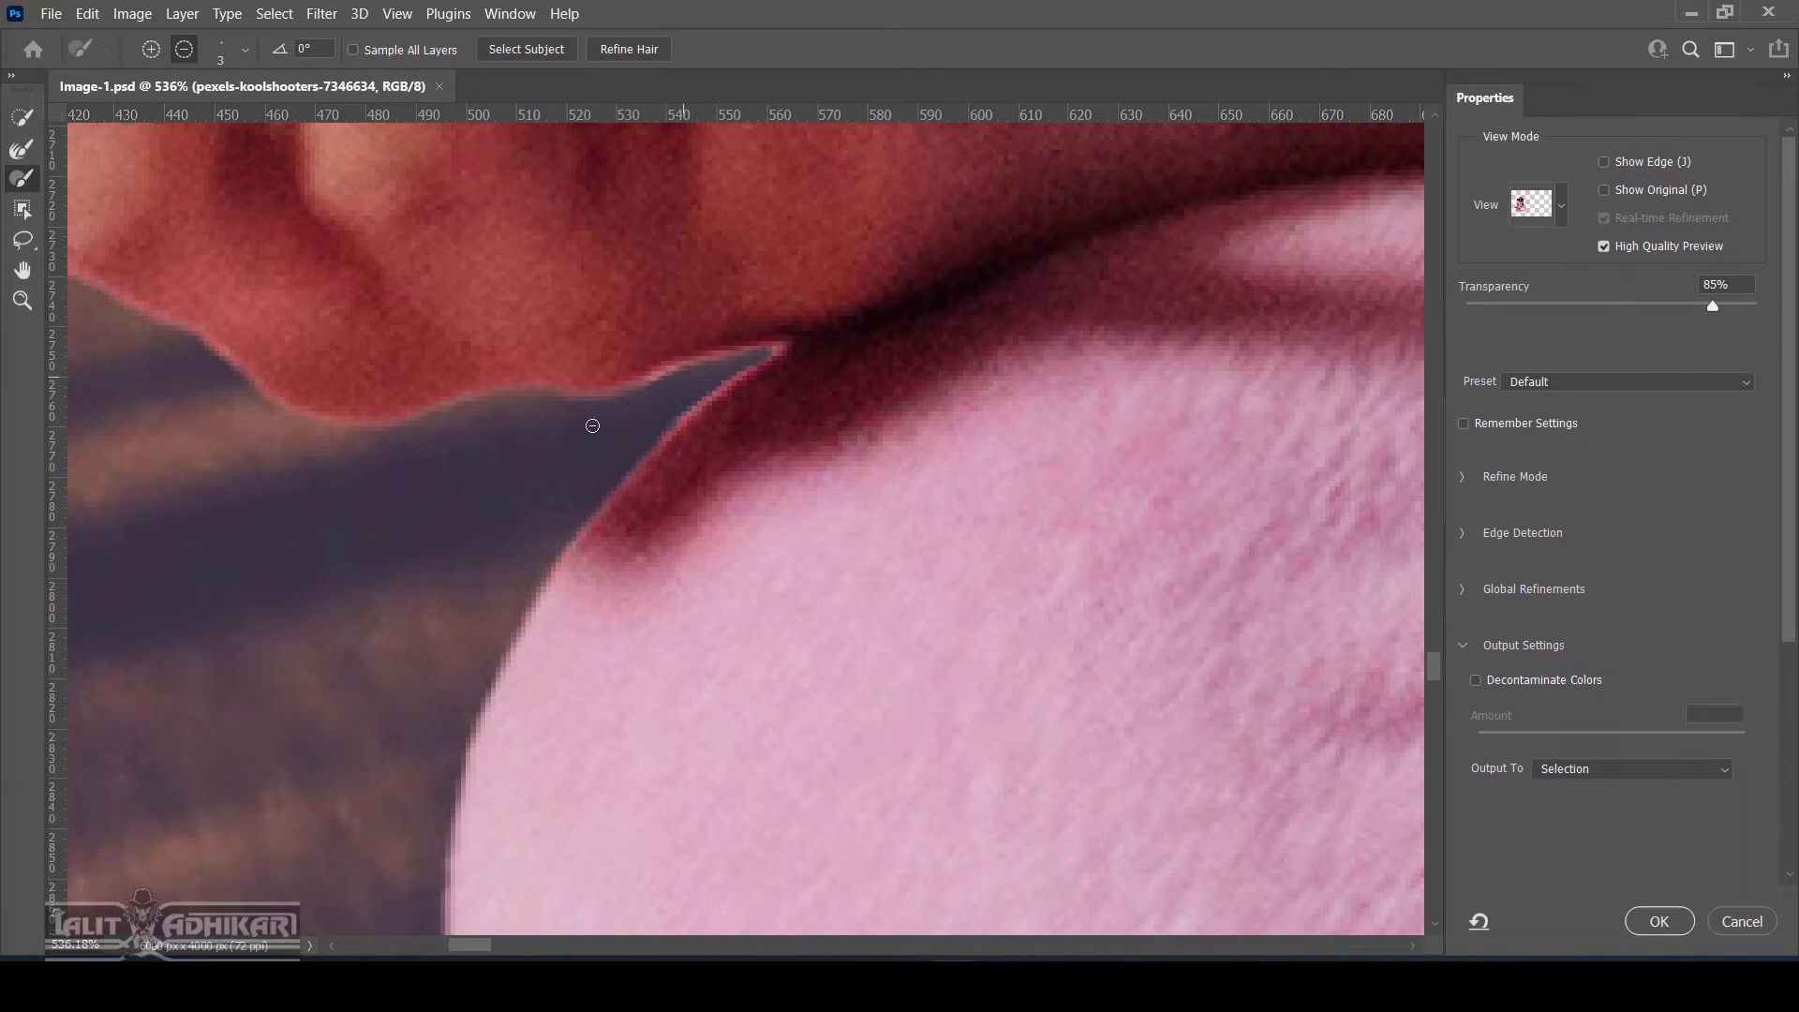
pyautogui.moveTo(791, 365); pyautogui.dragTo(593, 483)
# Subtract the remaining fringe at the narrow inner tip of the gap between hand and knee
pyautogui.scroll(5, 545, 482)
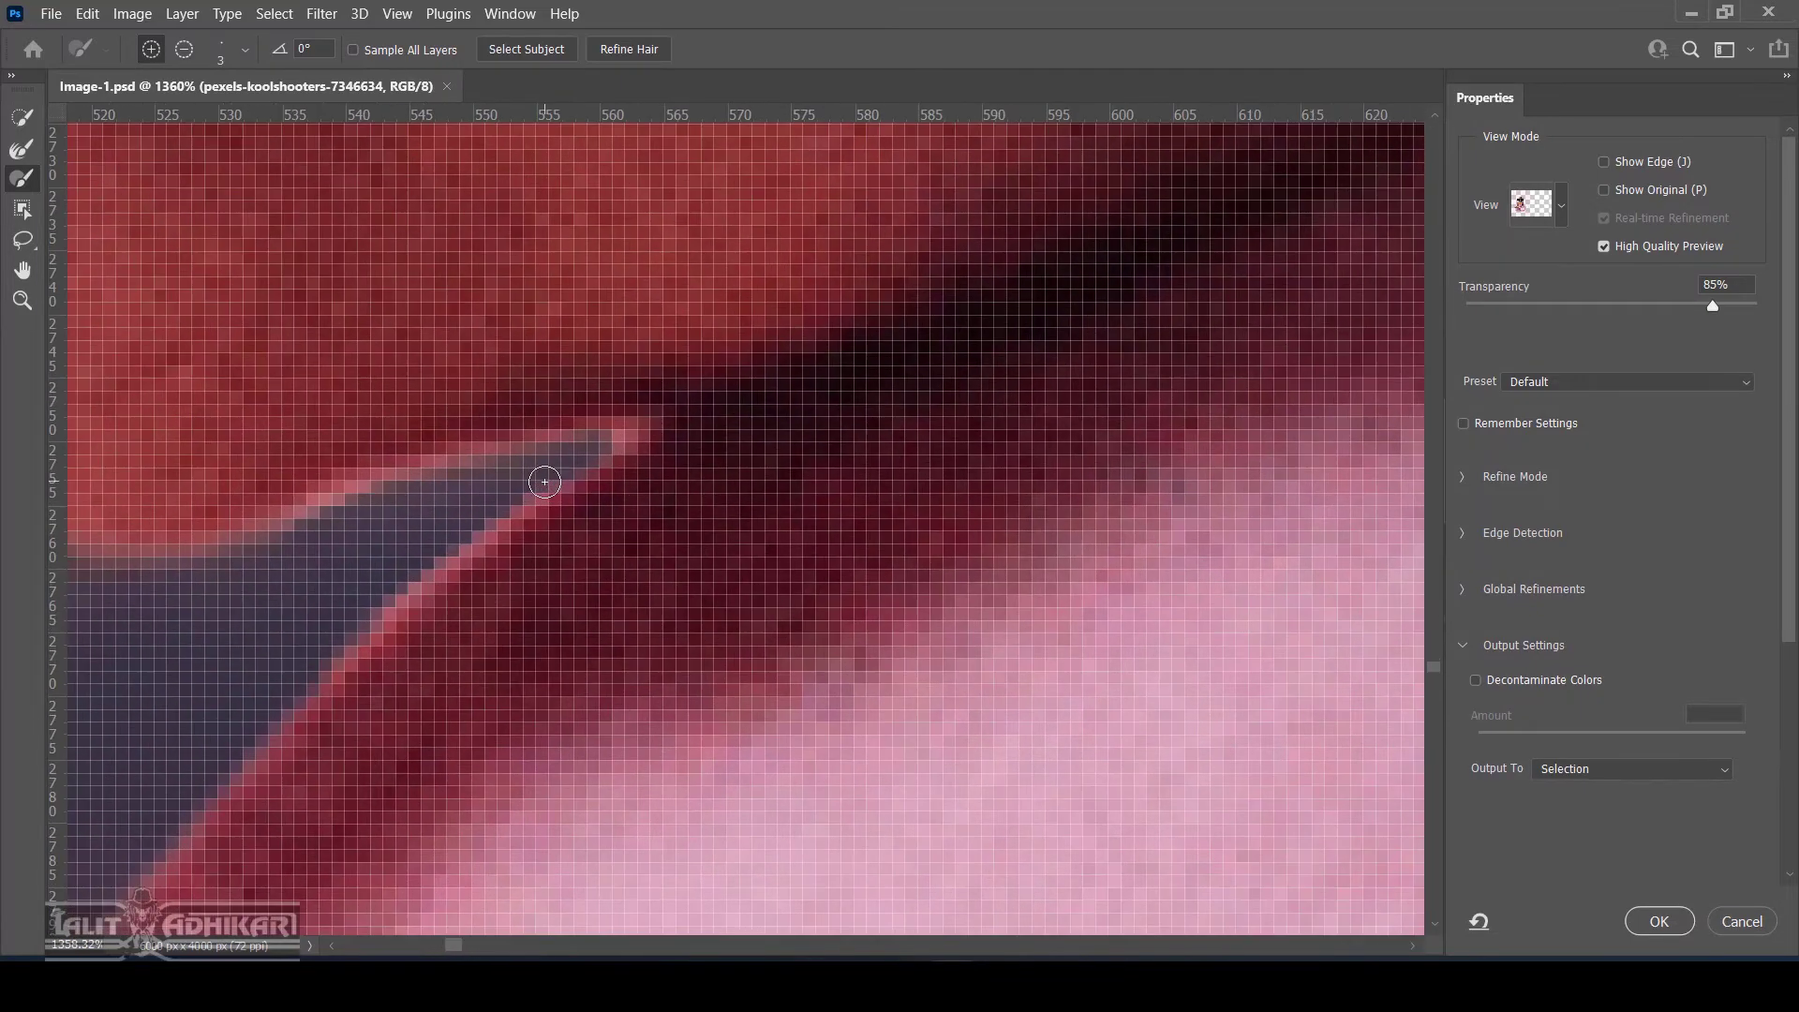
pyautogui.scroll(2, 548, 469)
pyautogui.press('alt')
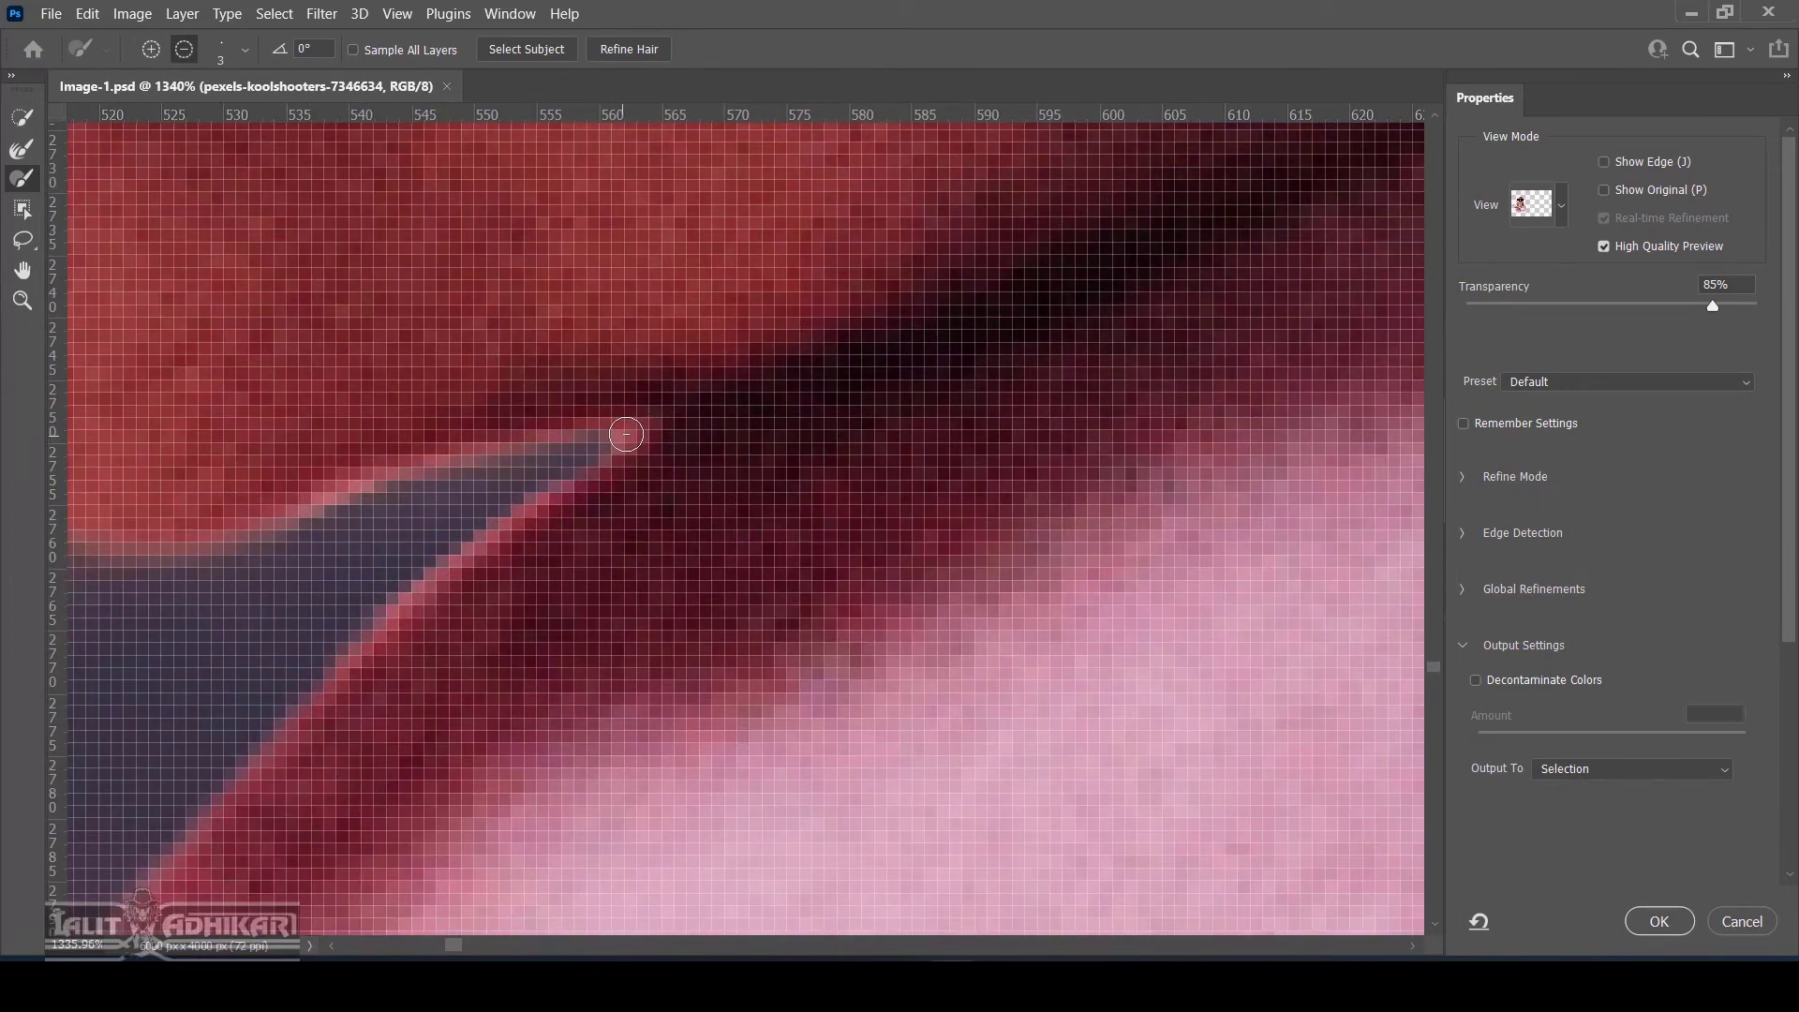
pyautogui.moveTo(620, 432)
pyautogui.mouseDown()
pyautogui.moveTo(560, 468)
pyautogui.moveTo(602, 434)
pyautogui.mouseUp()
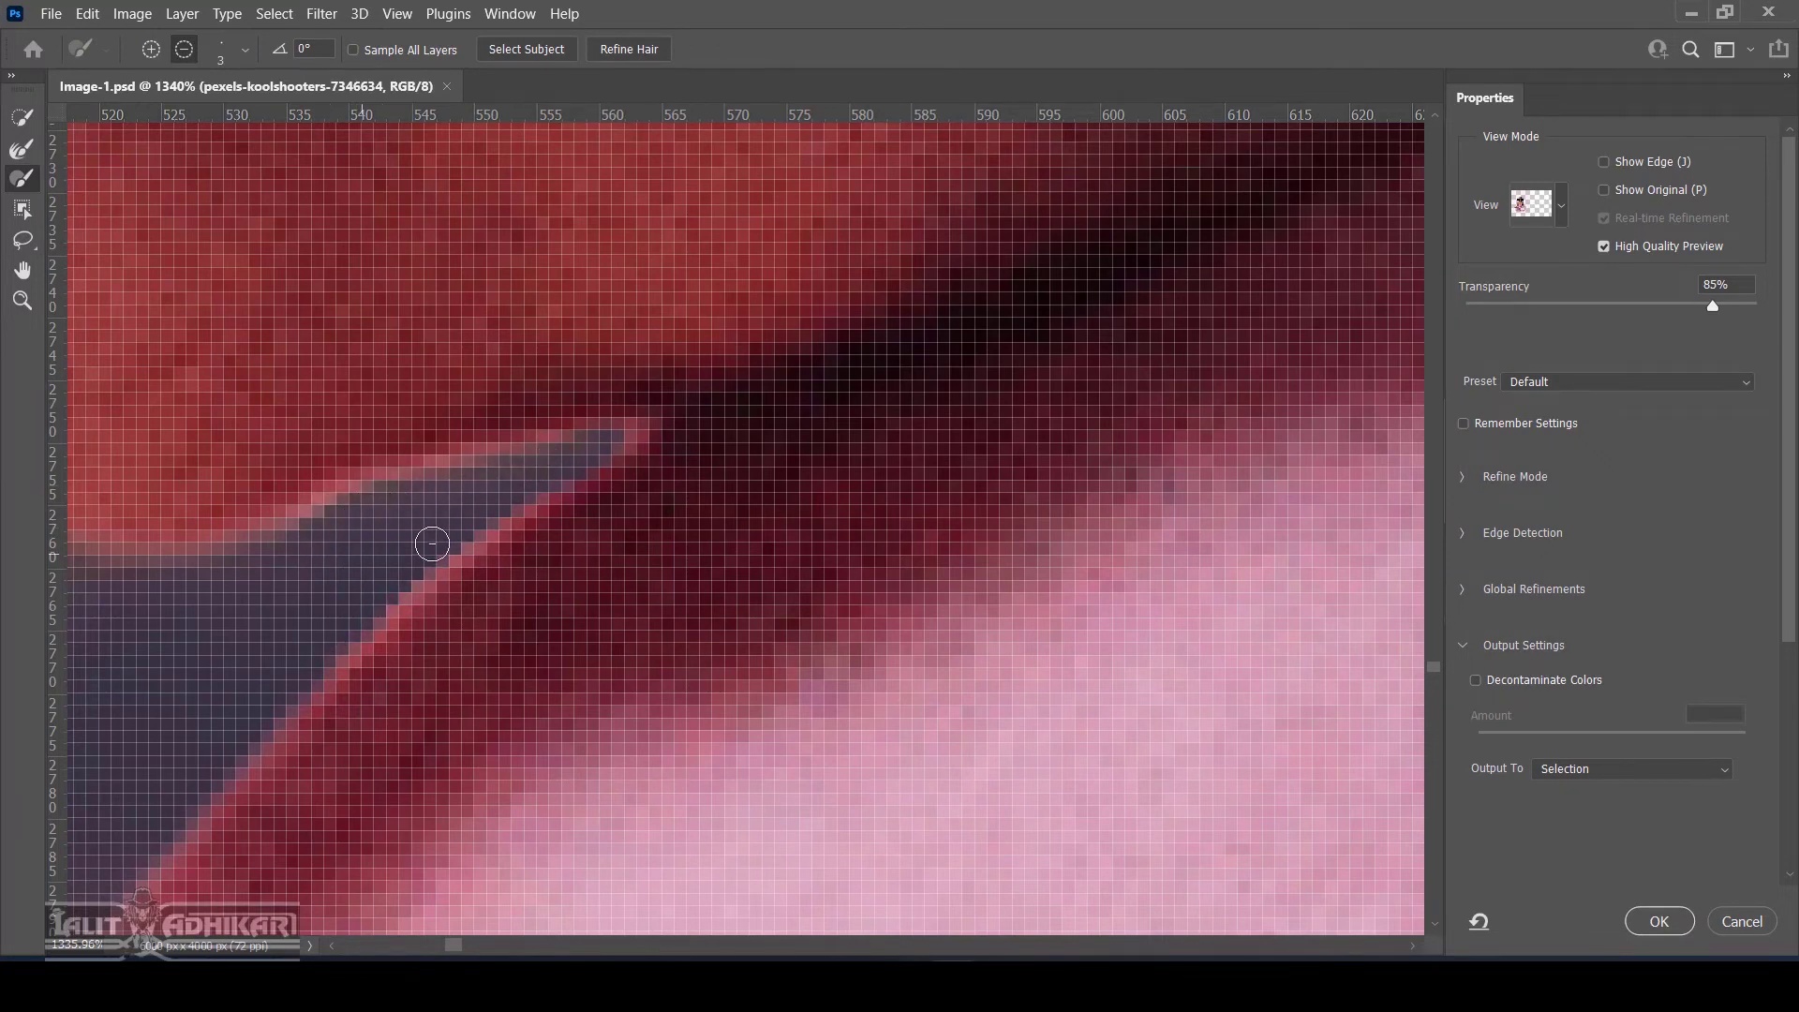
# Subtract the leftover pink background in the narrow wedge between the forearm and the trouser thigh with the brush
pyautogui.scroll(-10, 433, 543)
pyautogui.scroll(7, 632, 496)
pyautogui.scroll(-1, 632, 496)
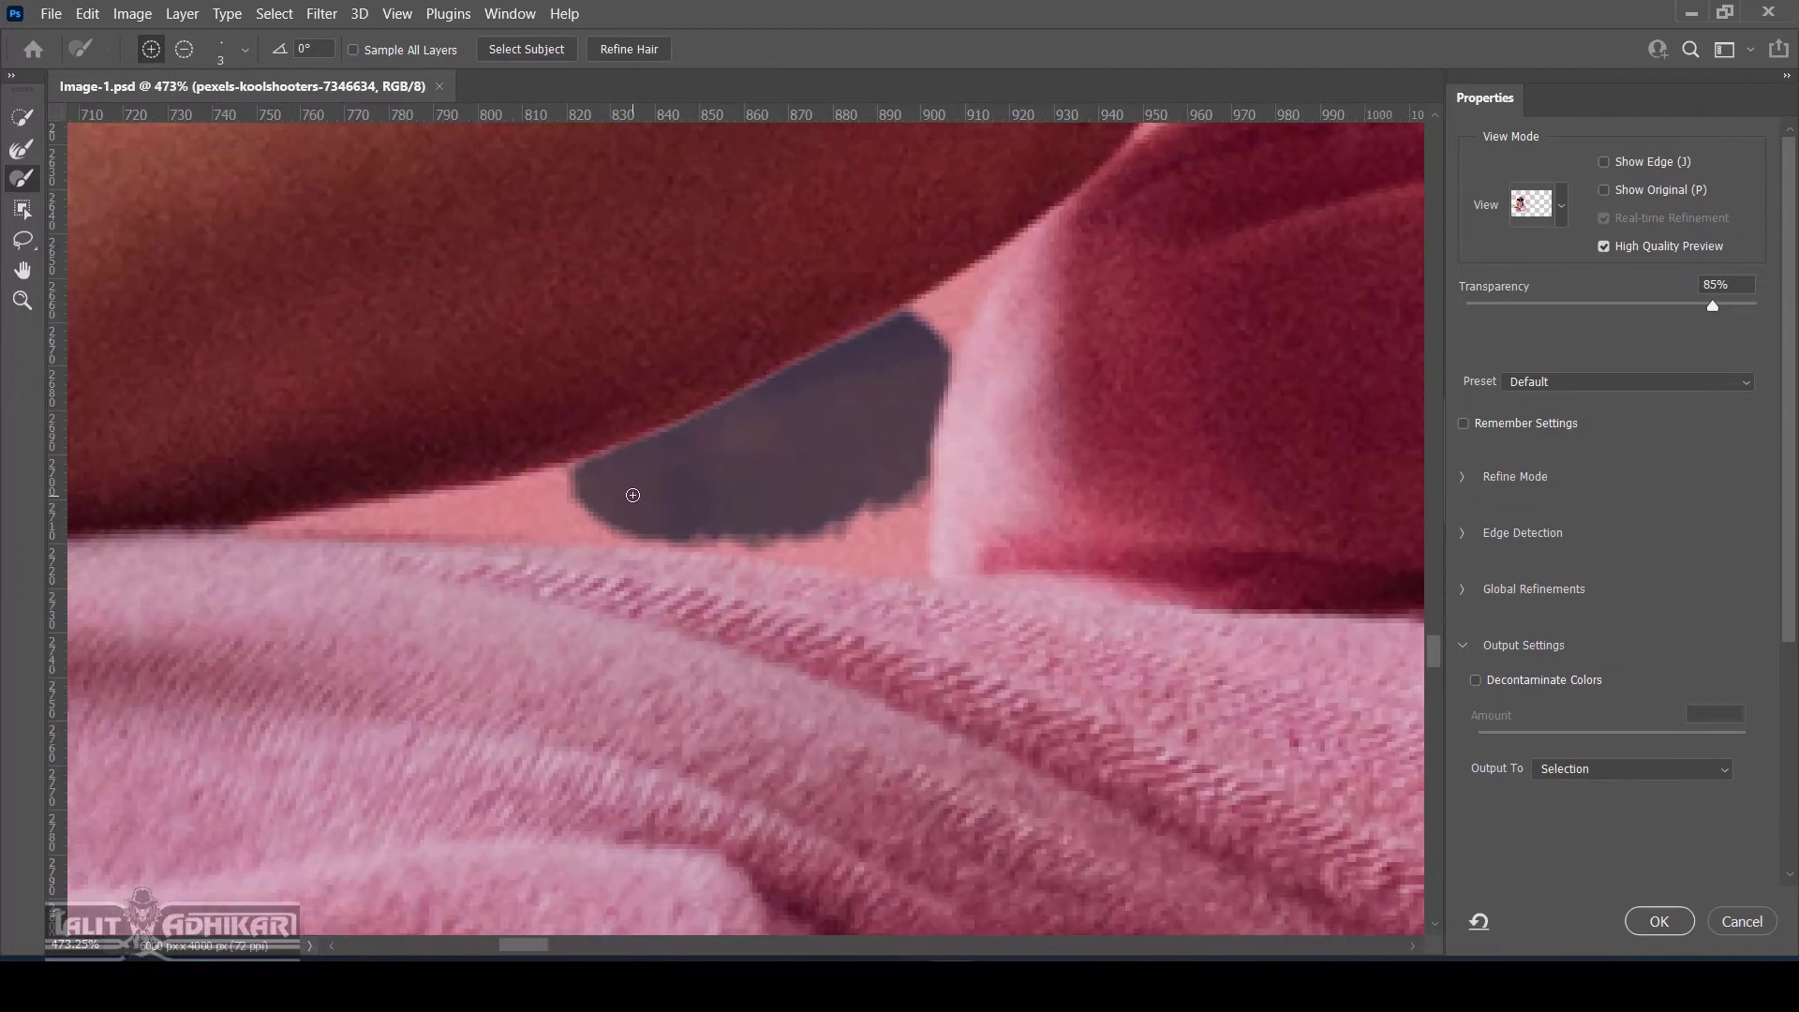
pyautogui.scroll(1, 674, 495)
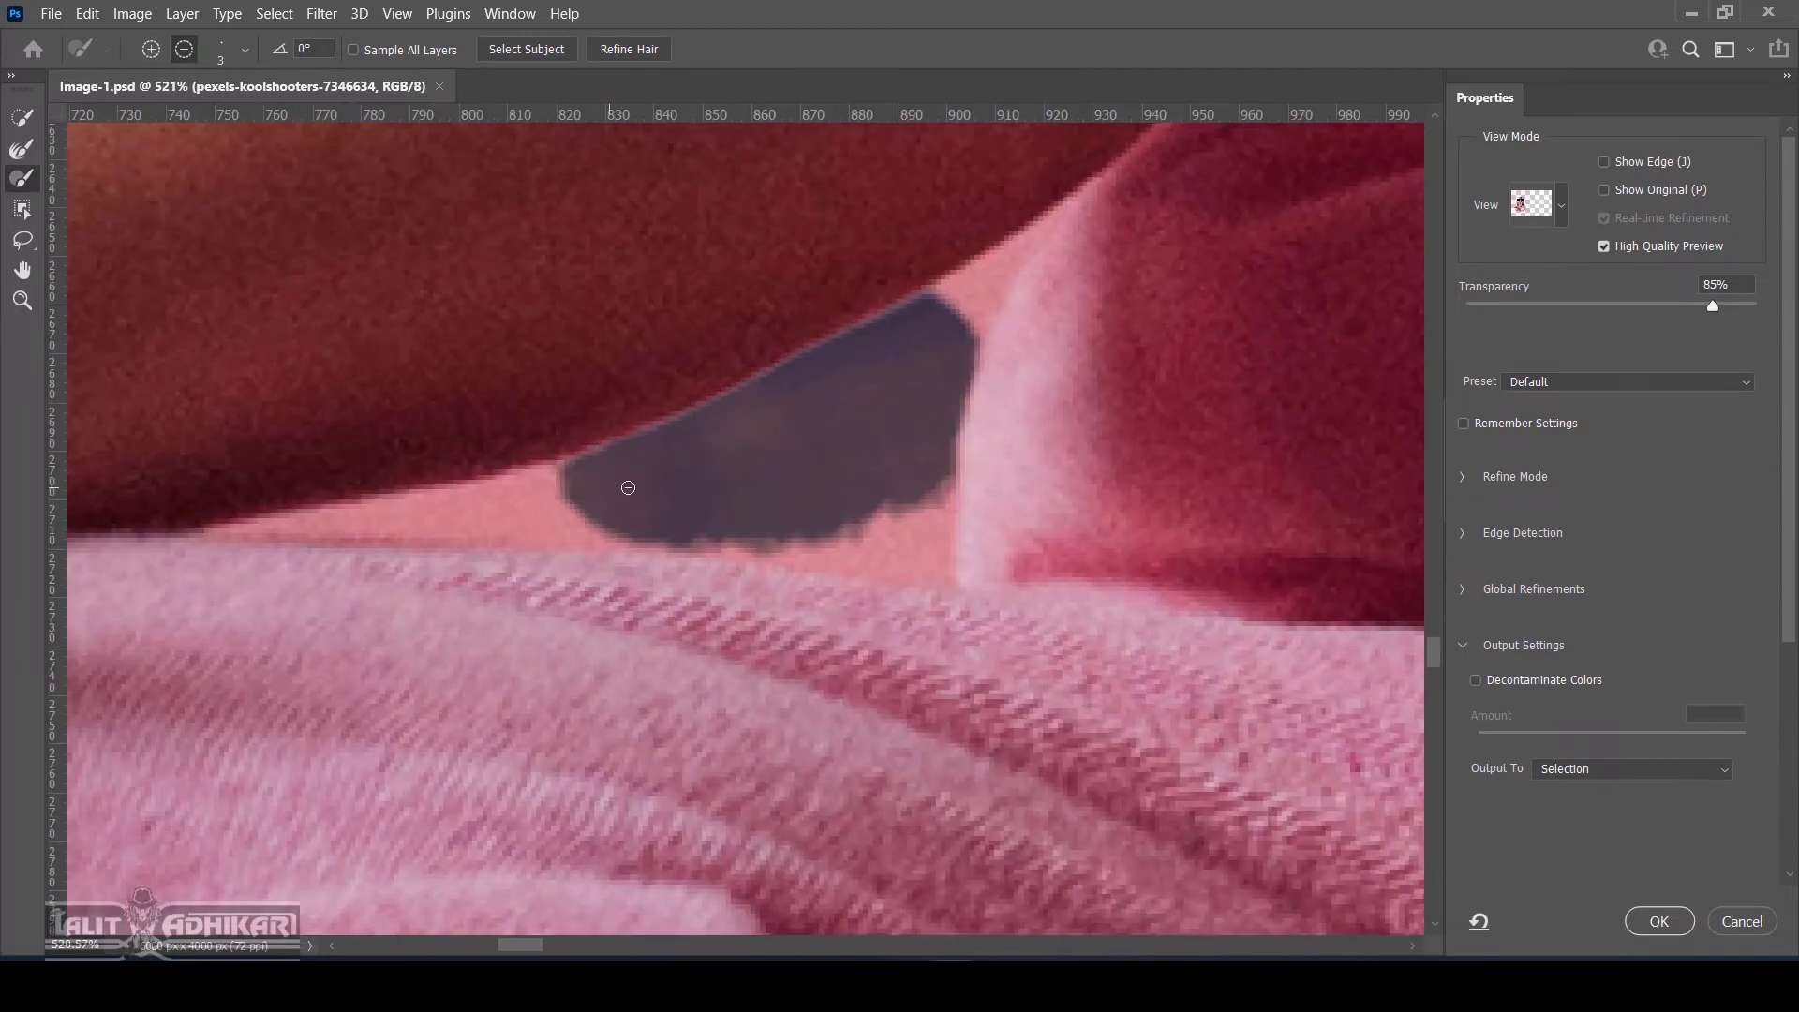
pyautogui.moveTo(625, 484); pyautogui.dragTo(413, 521)
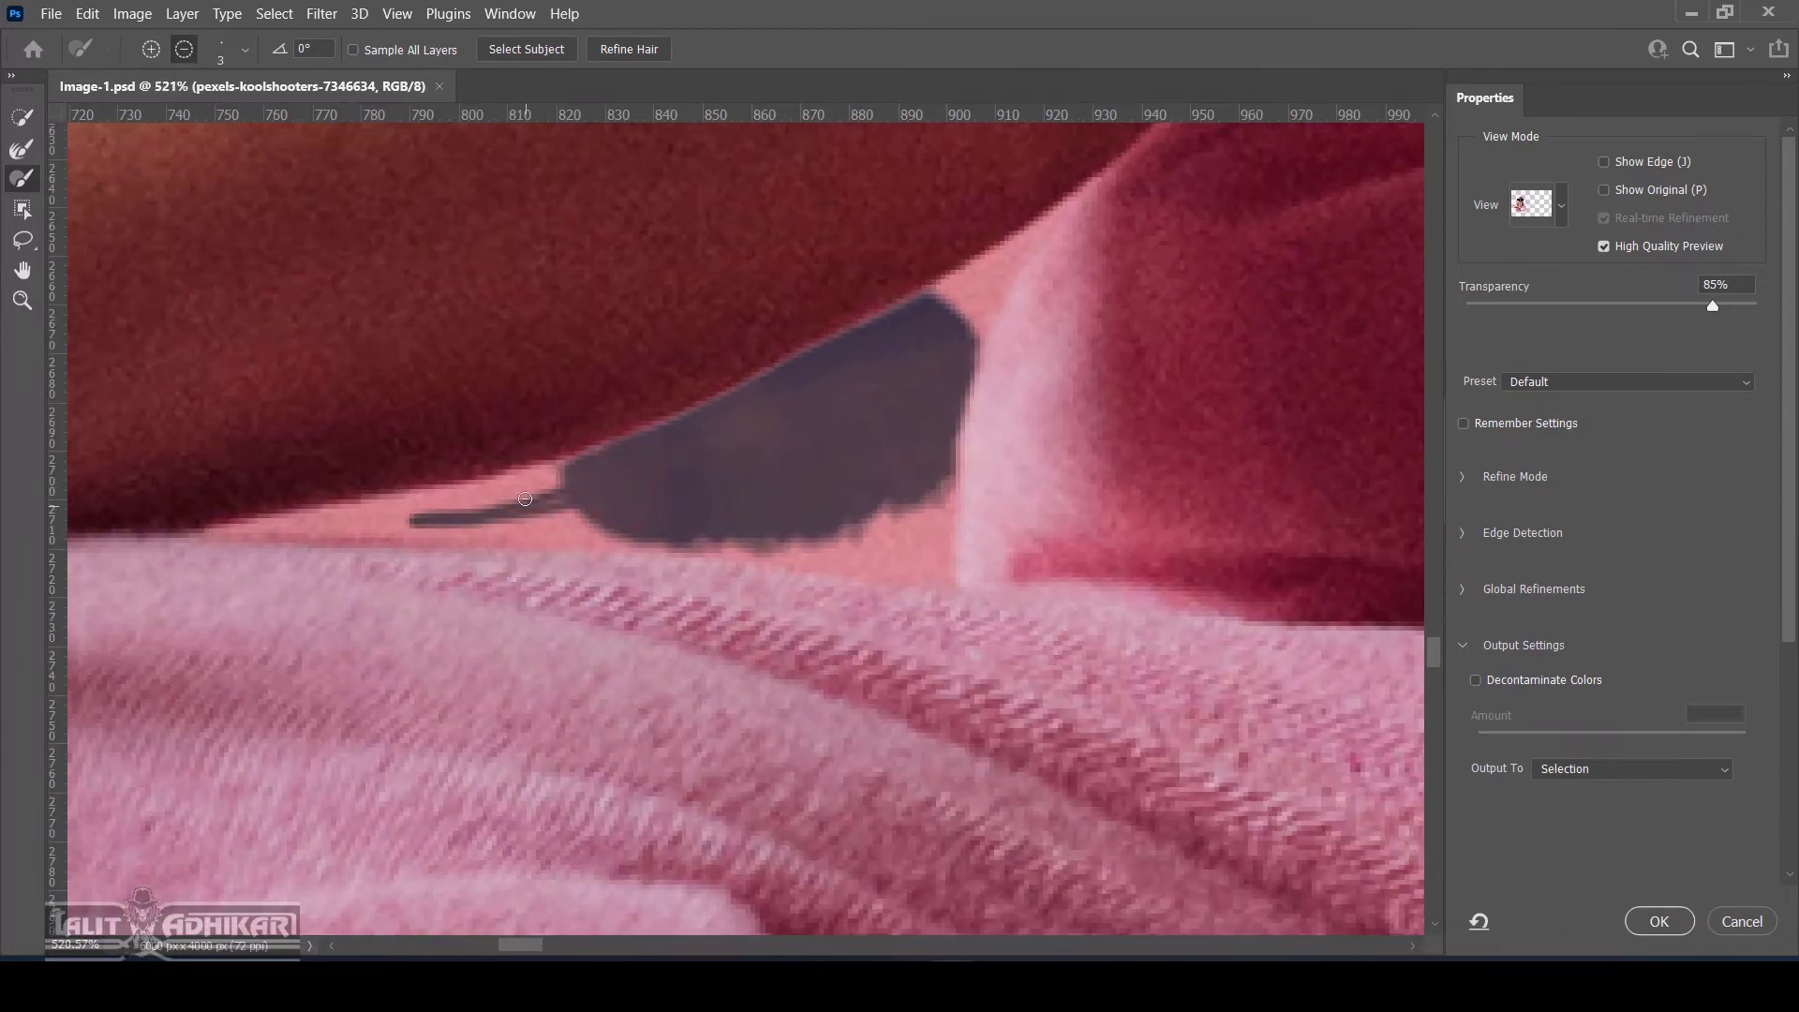
pyautogui.moveTo(556, 477)
pyautogui.mouseDown()
pyautogui.moveTo(504, 492)
pyautogui.moveTo(570, 472)
pyautogui.moveTo(445, 510)
pyautogui.moveTo(578, 501)
pyautogui.moveTo(432, 523)
pyautogui.mouseUp()
pyautogui.moveTo(566, 518)
pyautogui.mouseDown()
pyautogui.moveTo(447, 533)
pyautogui.moveTo(556, 518)
pyautogui.moveTo(511, 529)
pyautogui.moveTo(557, 537)
pyautogui.moveTo(589, 512)
pyautogui.moveTo(535, 508)
pyautogui.moveTo(599, 530)
pyautogui.moveTo(259, 533)
pyautogui.moveTo(521, 473)
pyautogui.mouseUp()
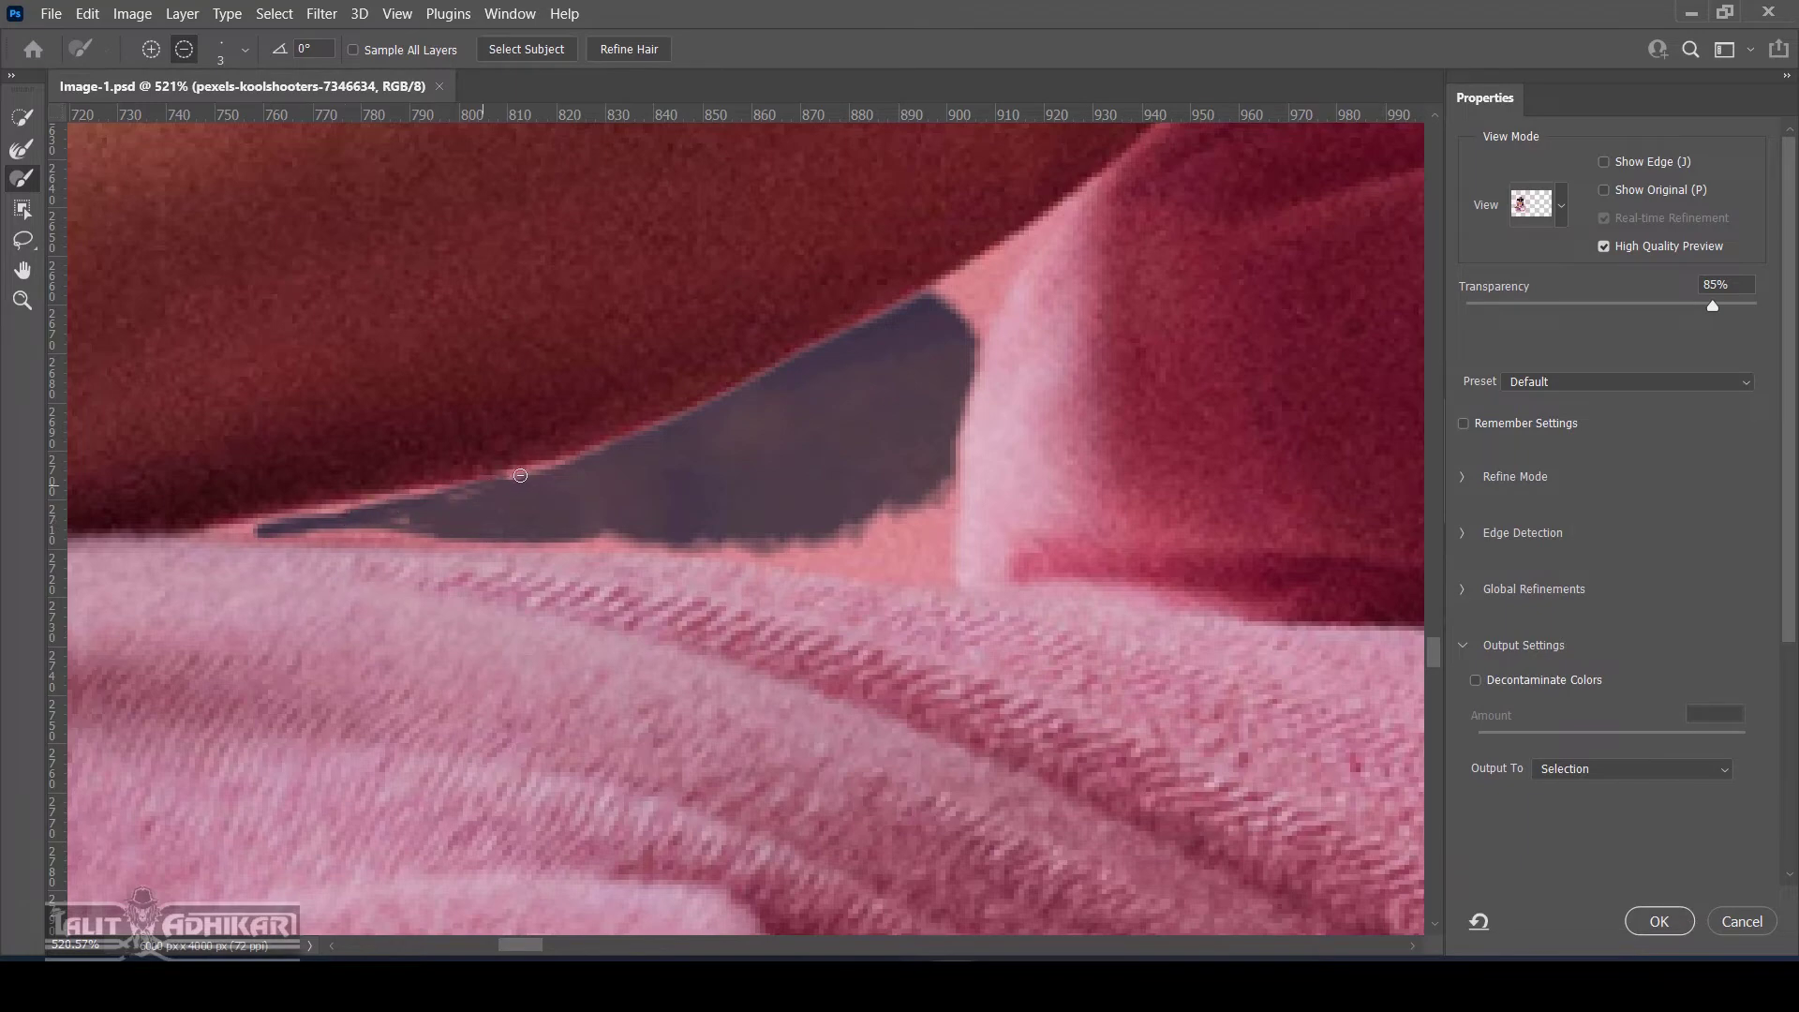
# Examine the cut-out's edges around the feet, knee, both hands, arms and waist
pyautogui.hotkey('ctrl', '0')
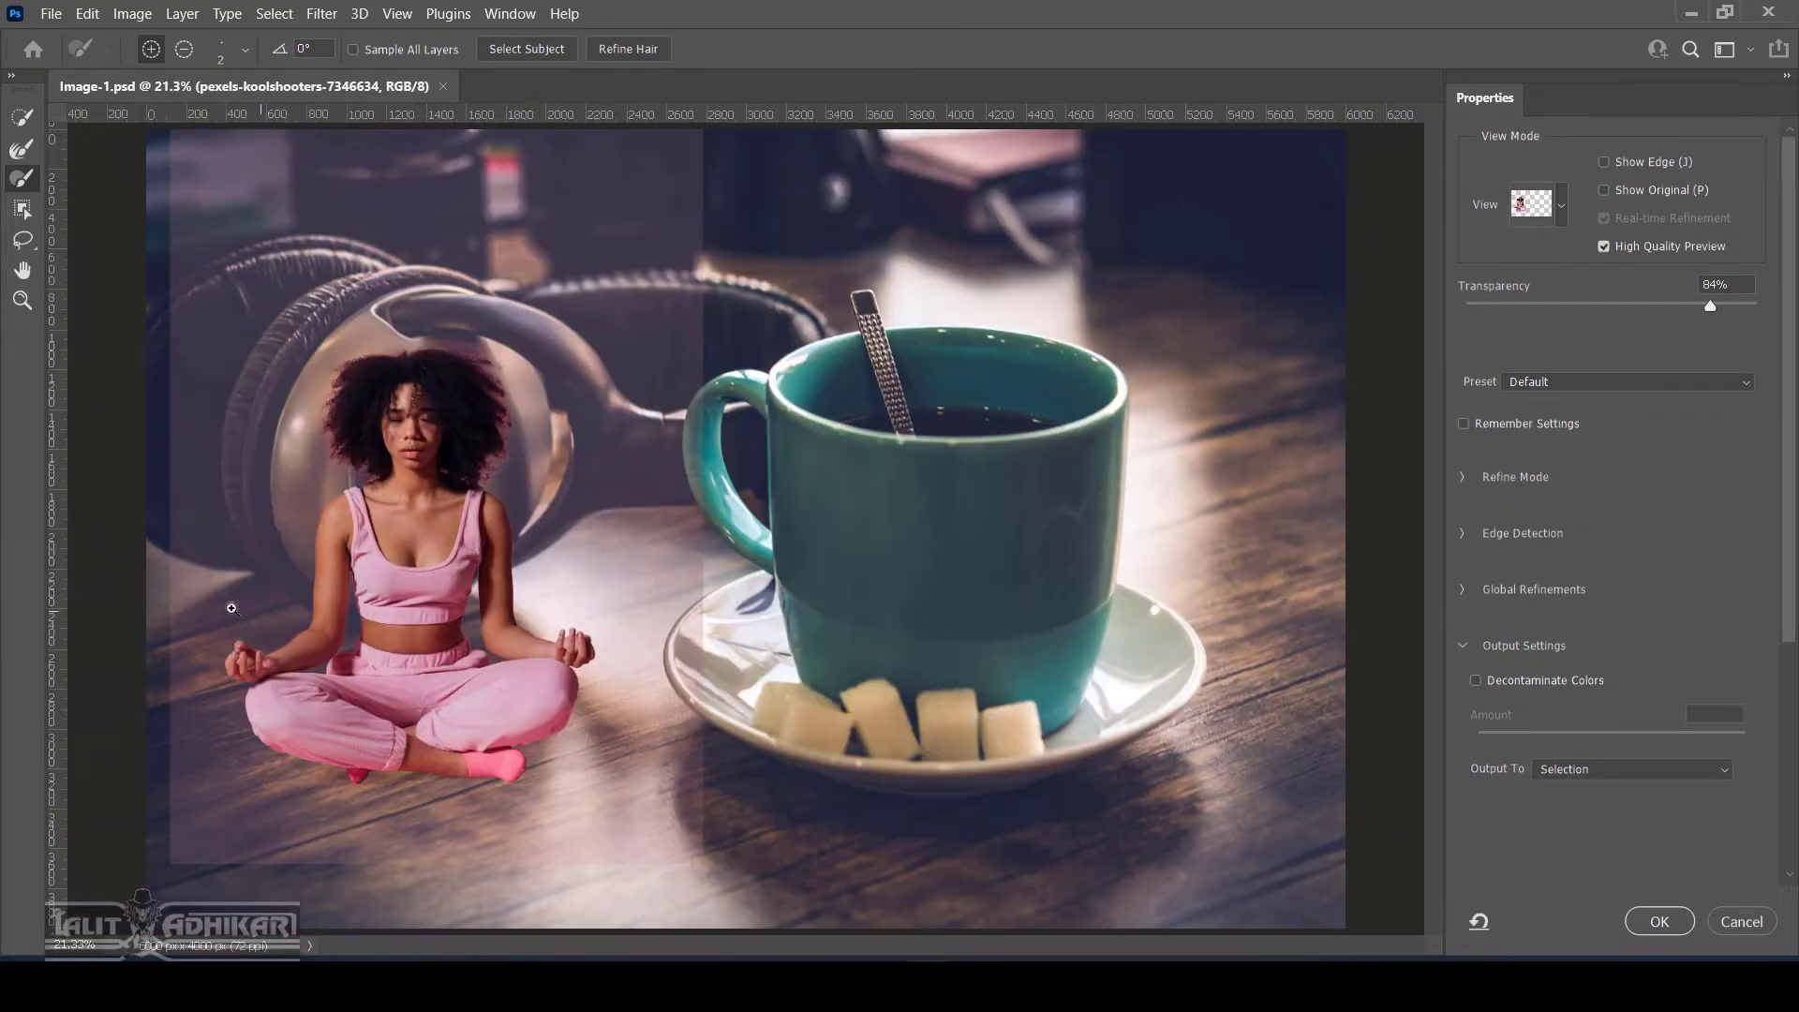
pyautogui.moveTo(231, 608); pyautogui.dragTo(369, 679)
pyautogui.moveTo(583, 795); pyautogui.dragTo(647, 366)
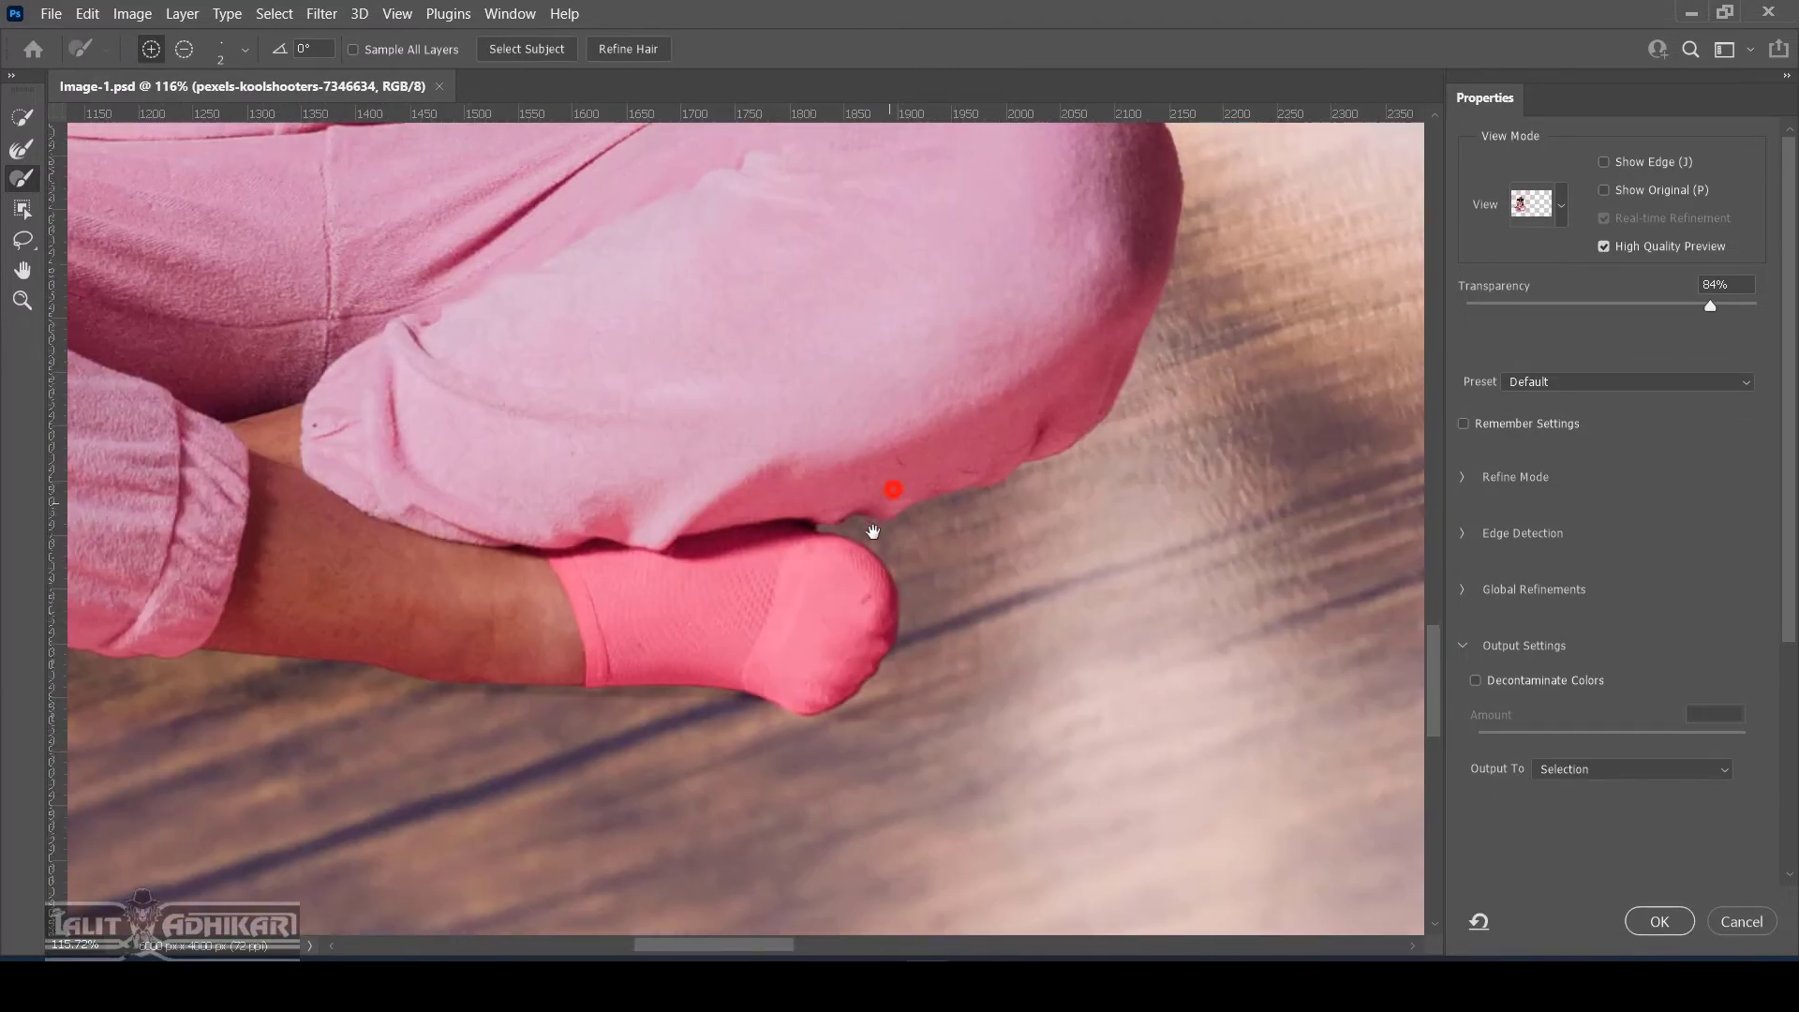
pyautogui.moveTo(872, 514); pyautogui.dragTo(689, 681)
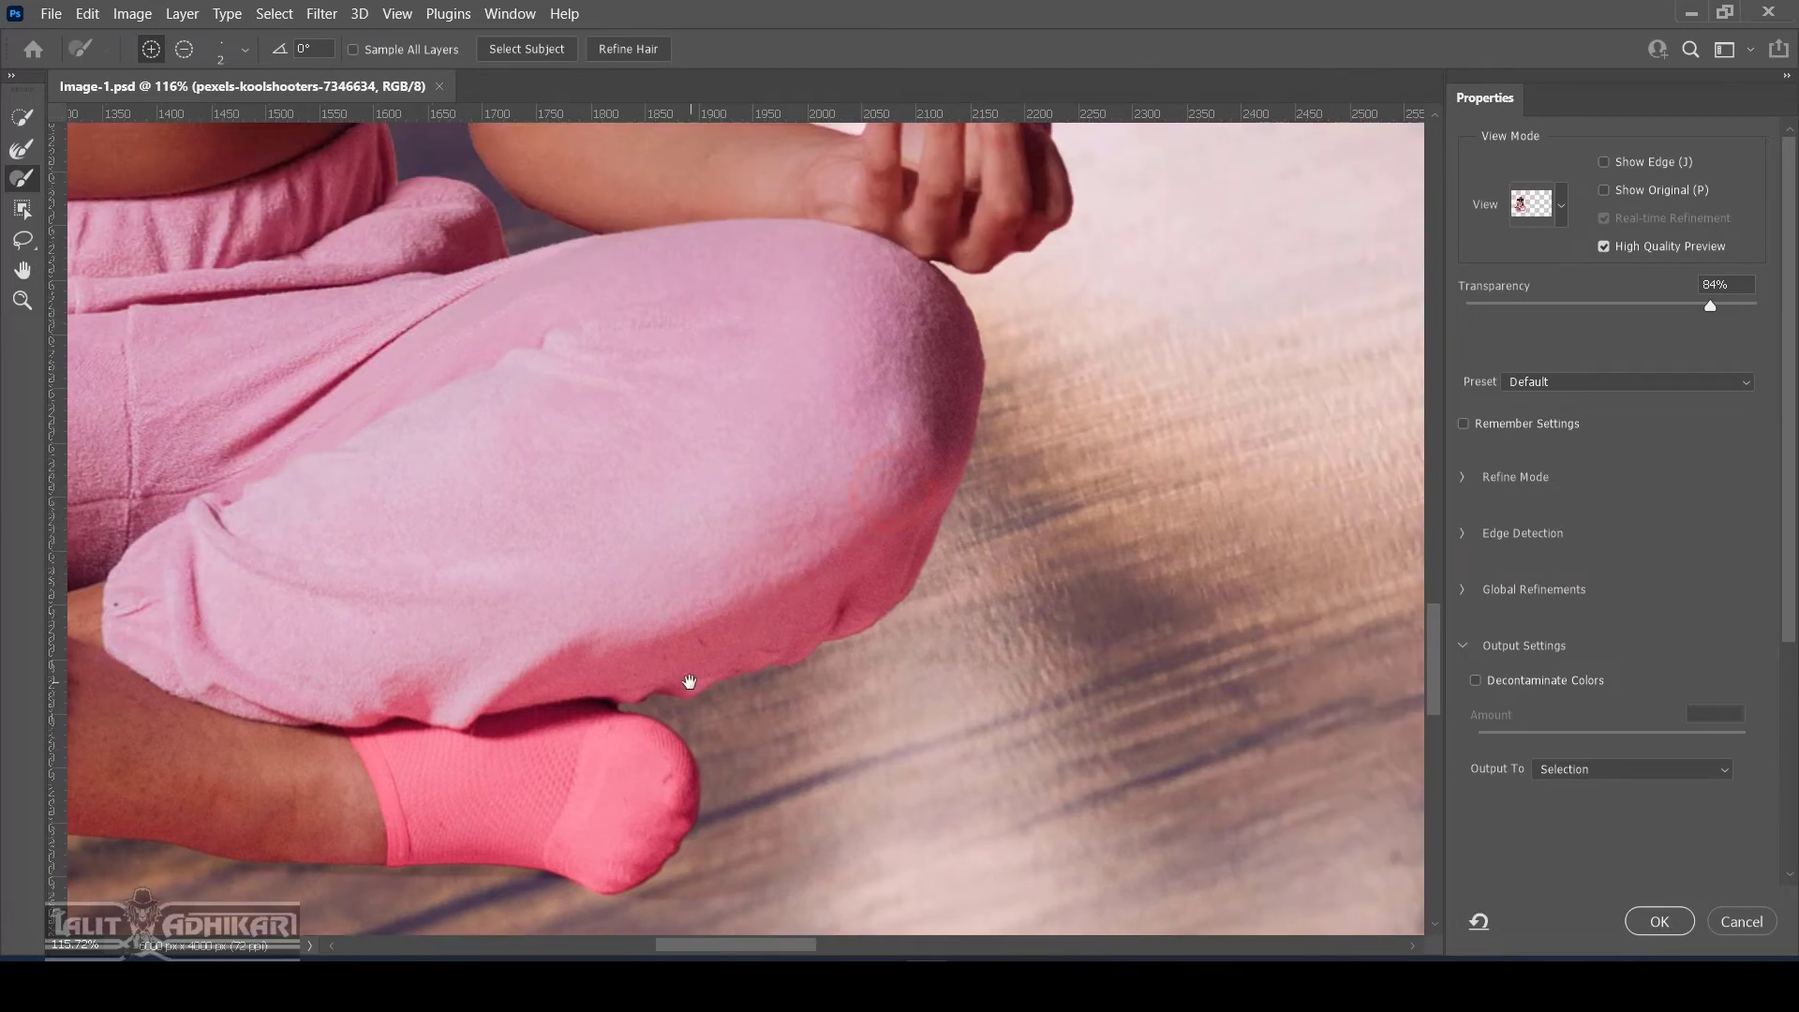
pyautogui.moveTo(905, 386); pyautogui.dragTo(788, 724)
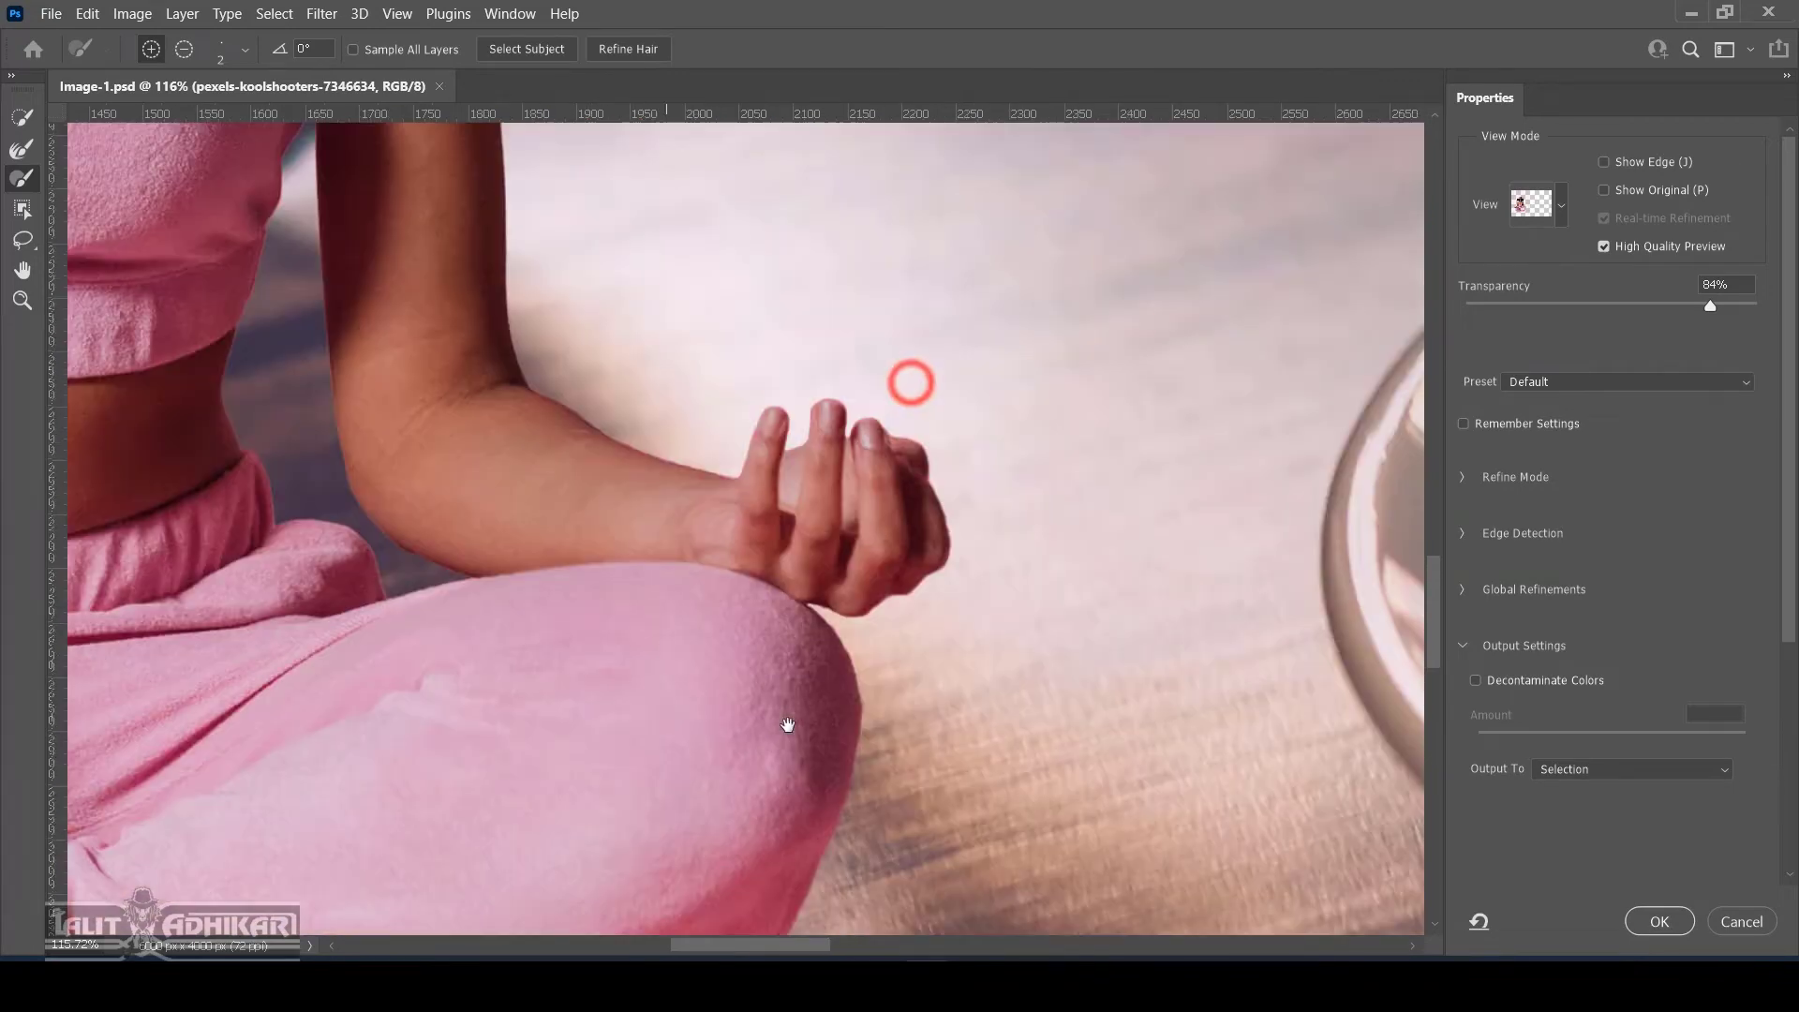
pyautogui.moveTo(703, 512); pyautogui.dragTo(904, 614)
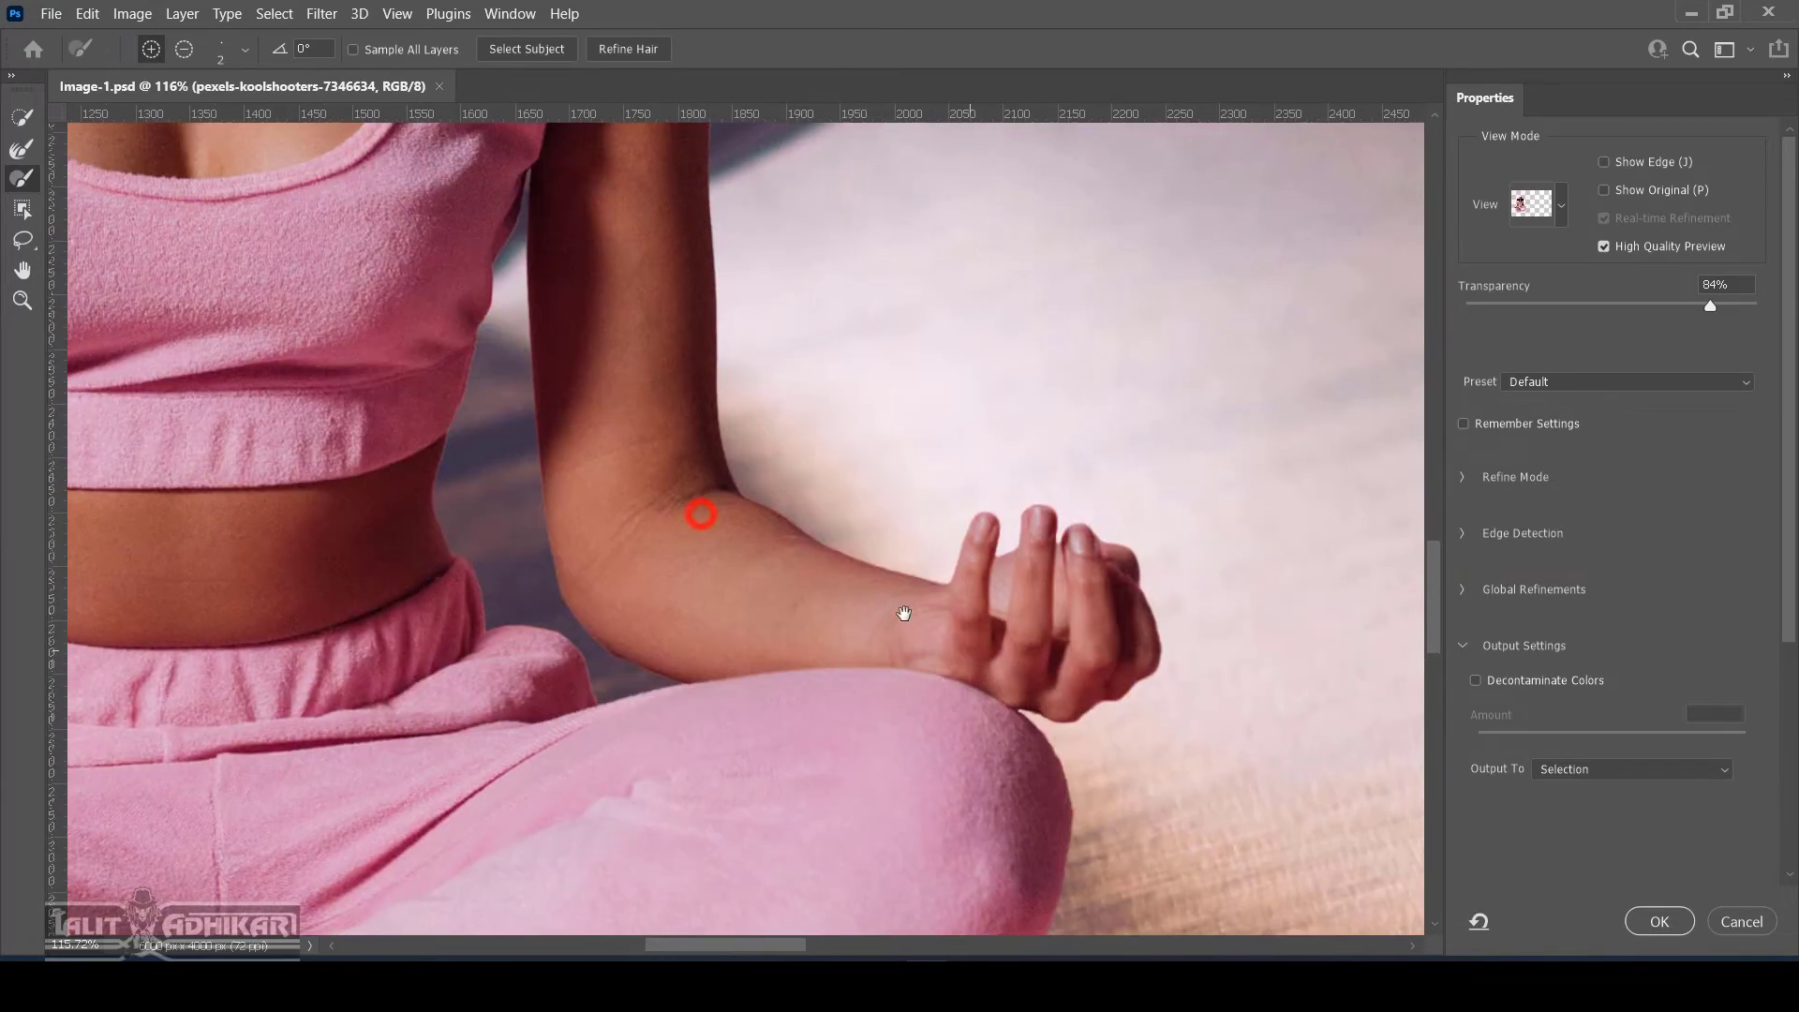
pyautogui.moveTo(615, 249); pyautogui.dragTo(631, 675)
pyautogui.moveTo(437, 330); pyautogui.dragTo(1005, 416)
pyautogui.moveTo(426, 428); pyautogui.dragTo(677, 516)
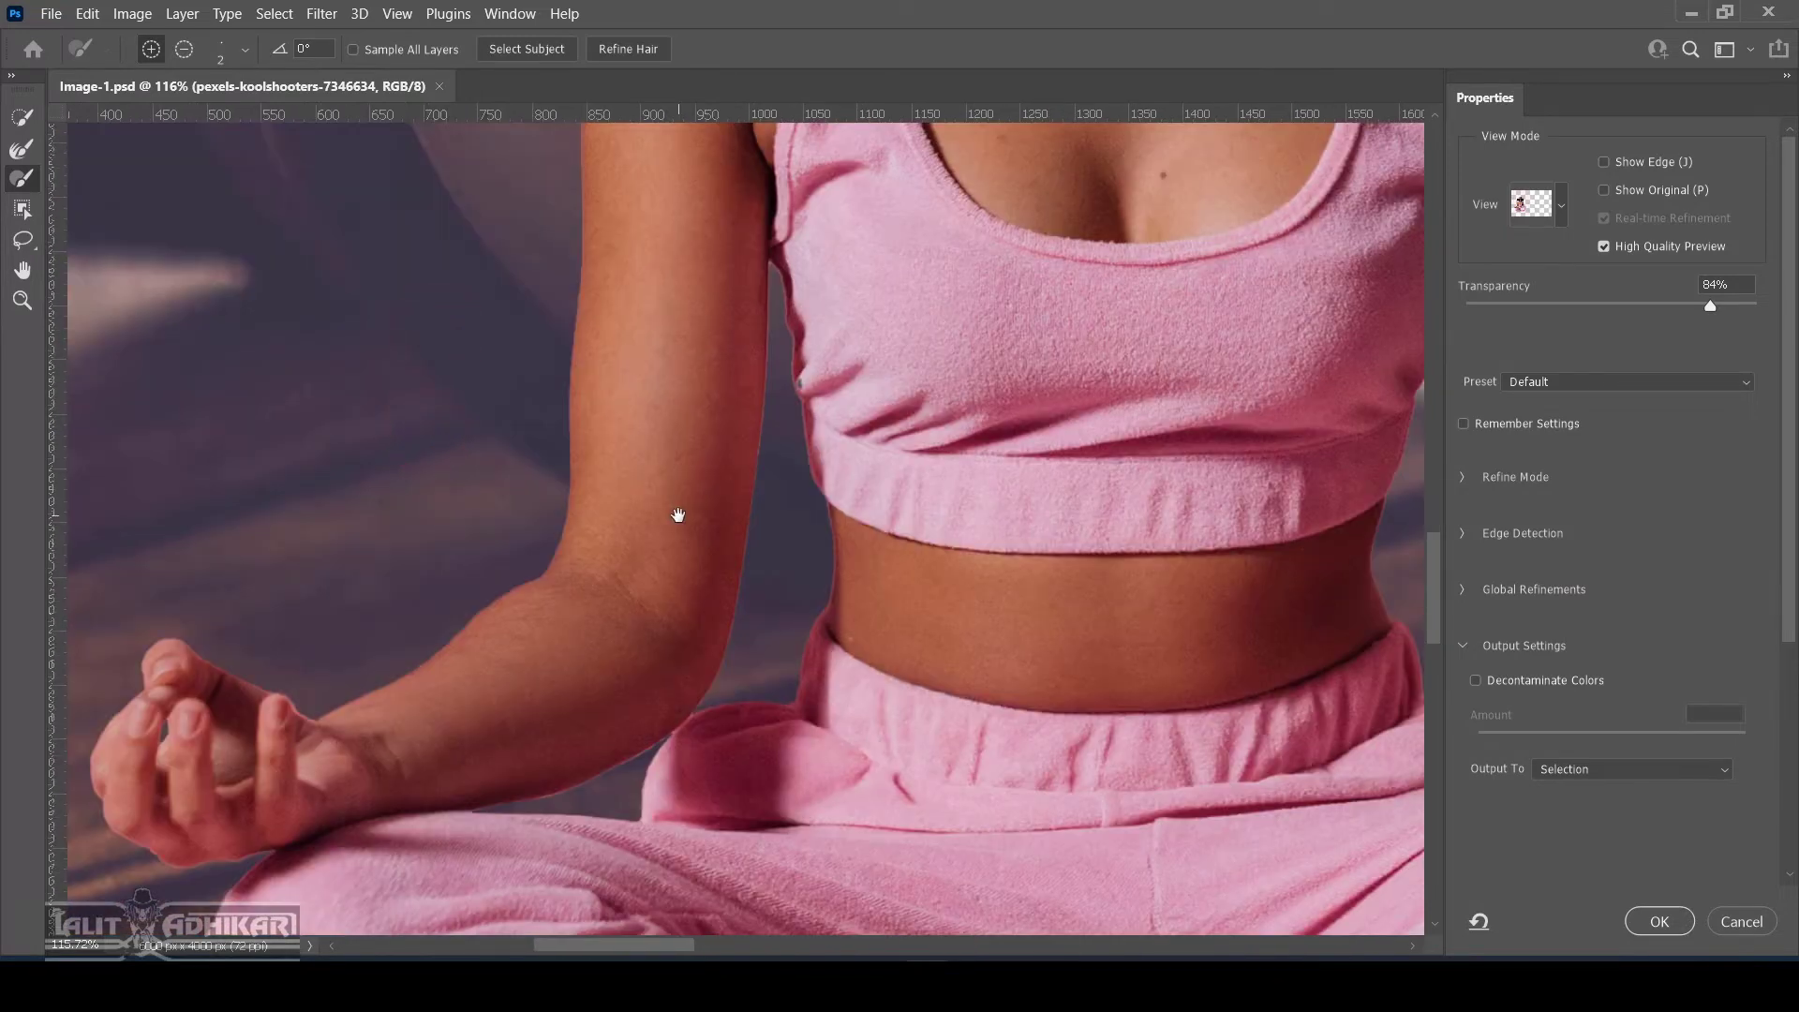
pyautogui.hotkey('ctrl', '0')
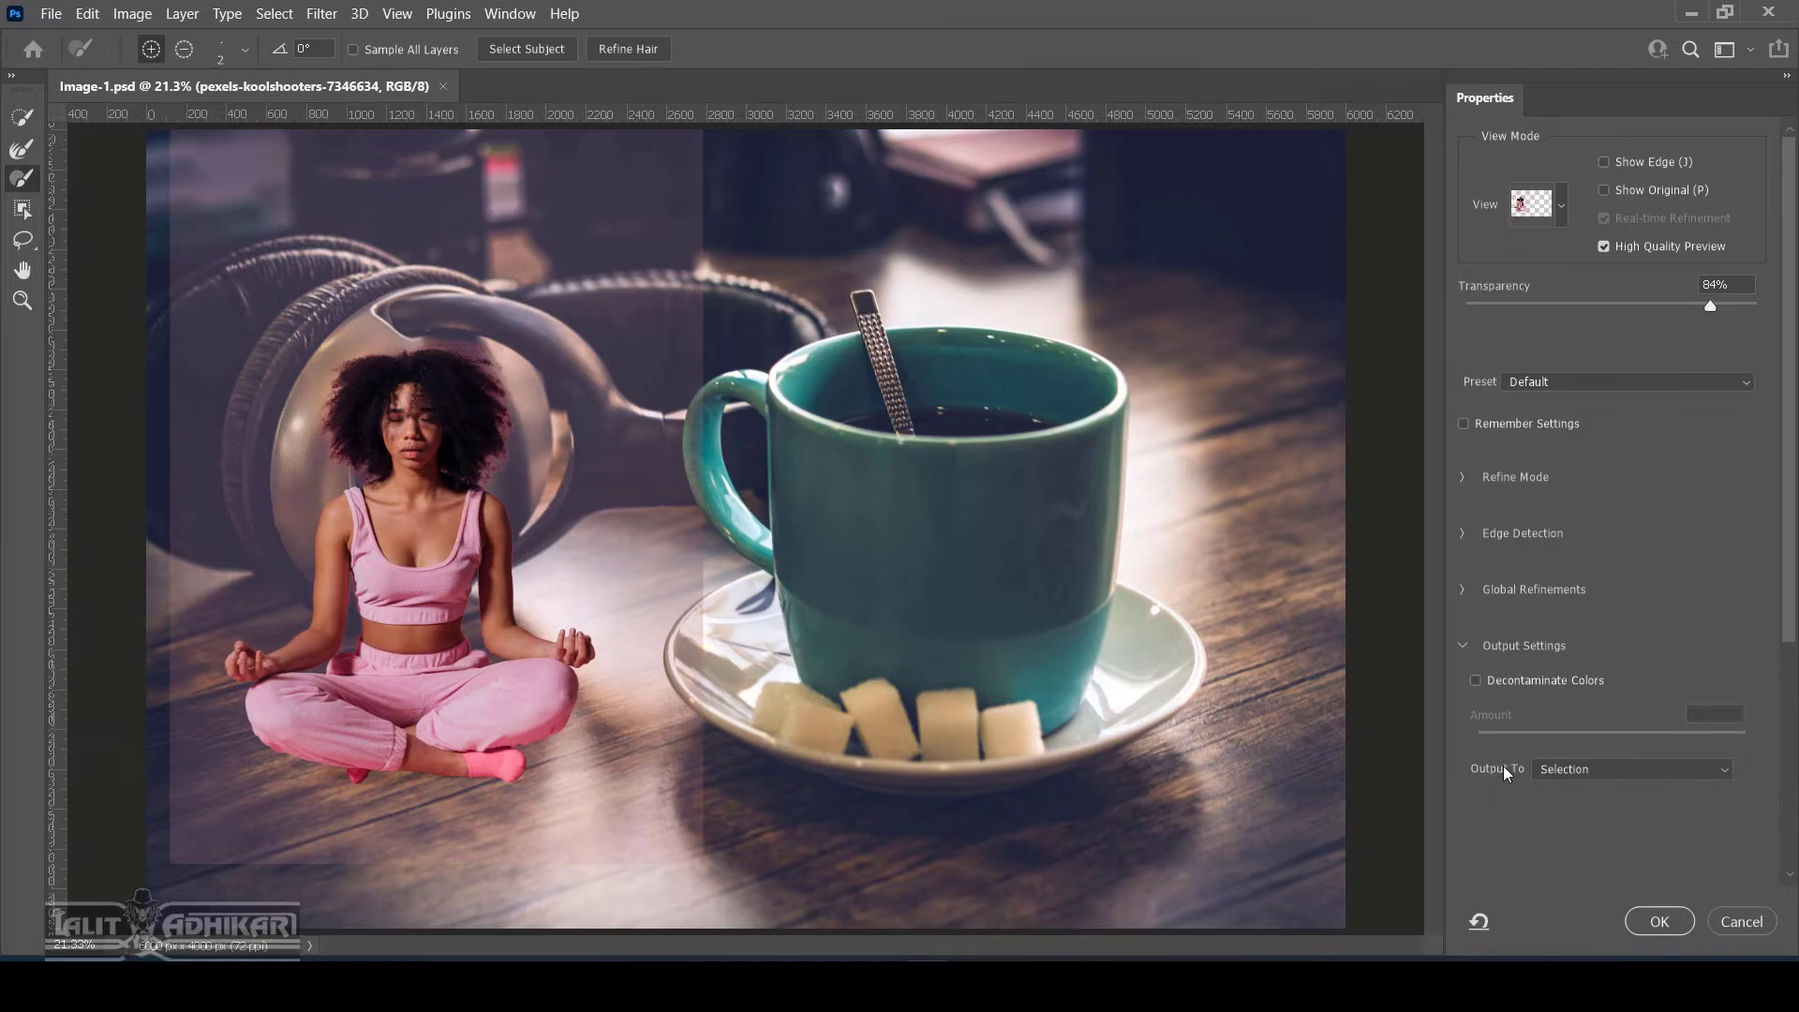
# Output the refined selection to a new layer with layer mask and apply it
pyautogui.click(1725, 771)
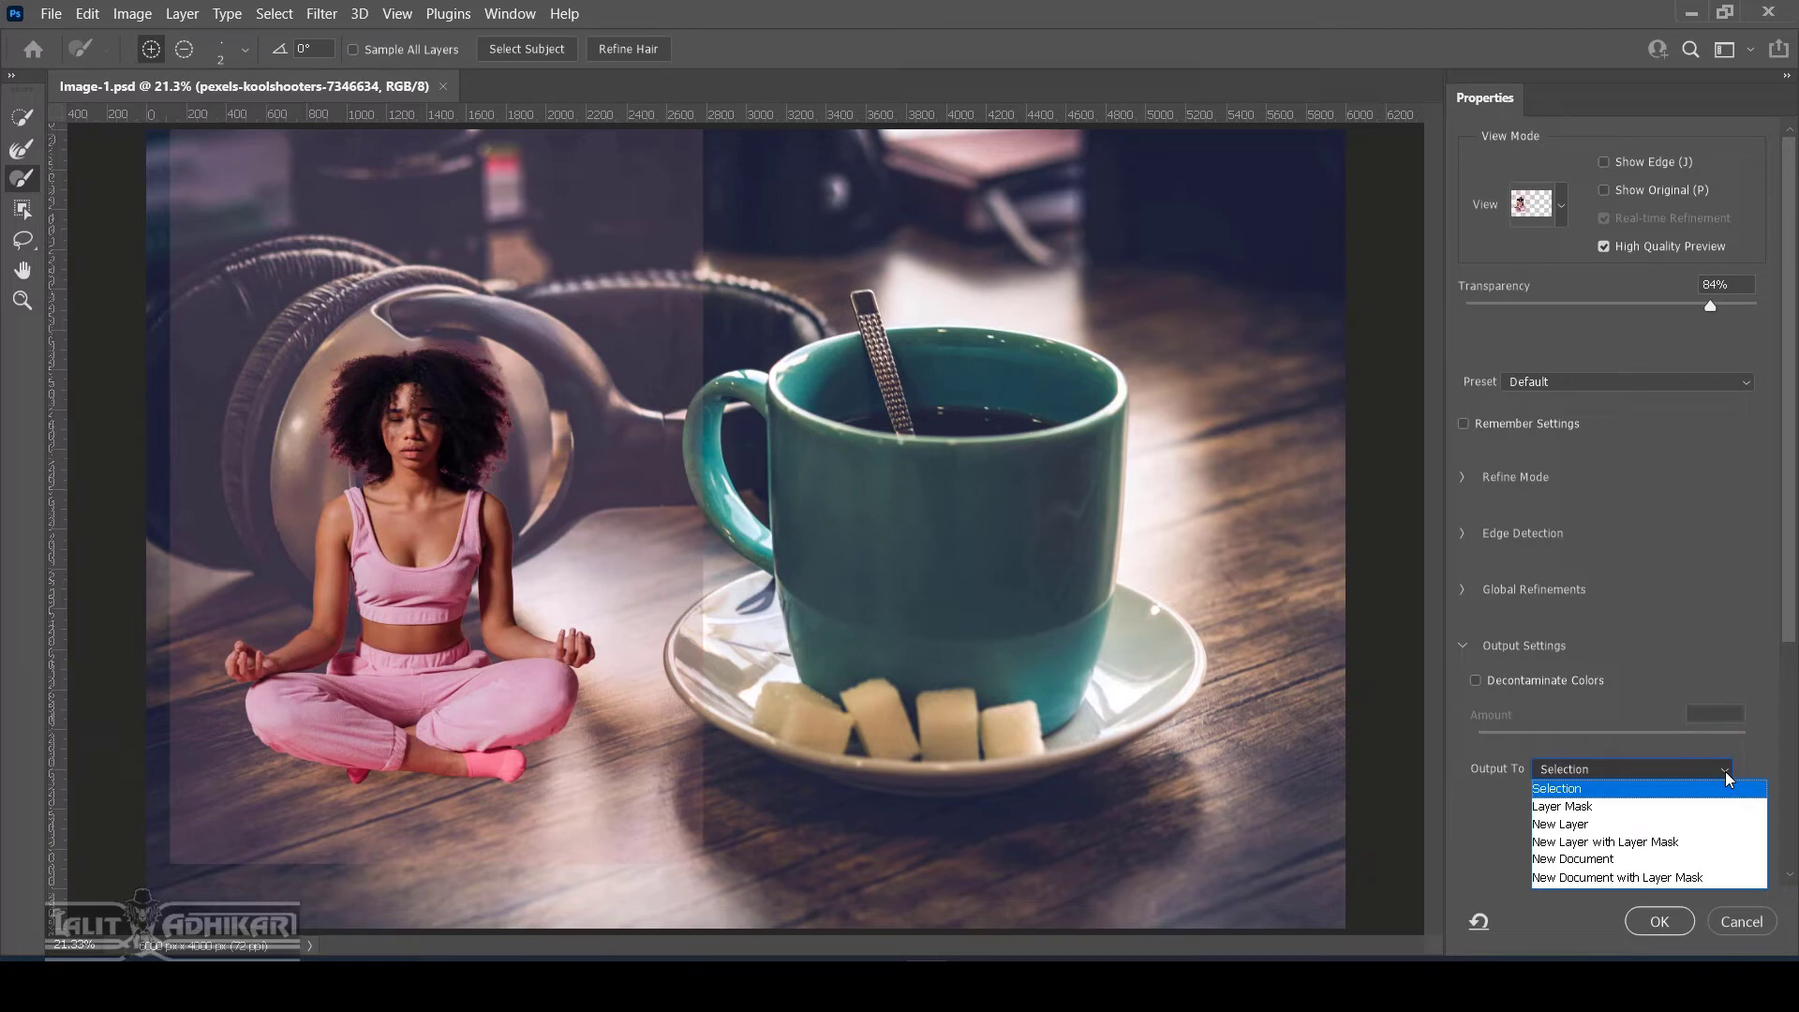
pyautogui.click(1701, 842)
pyautogui.click(1655, 922)
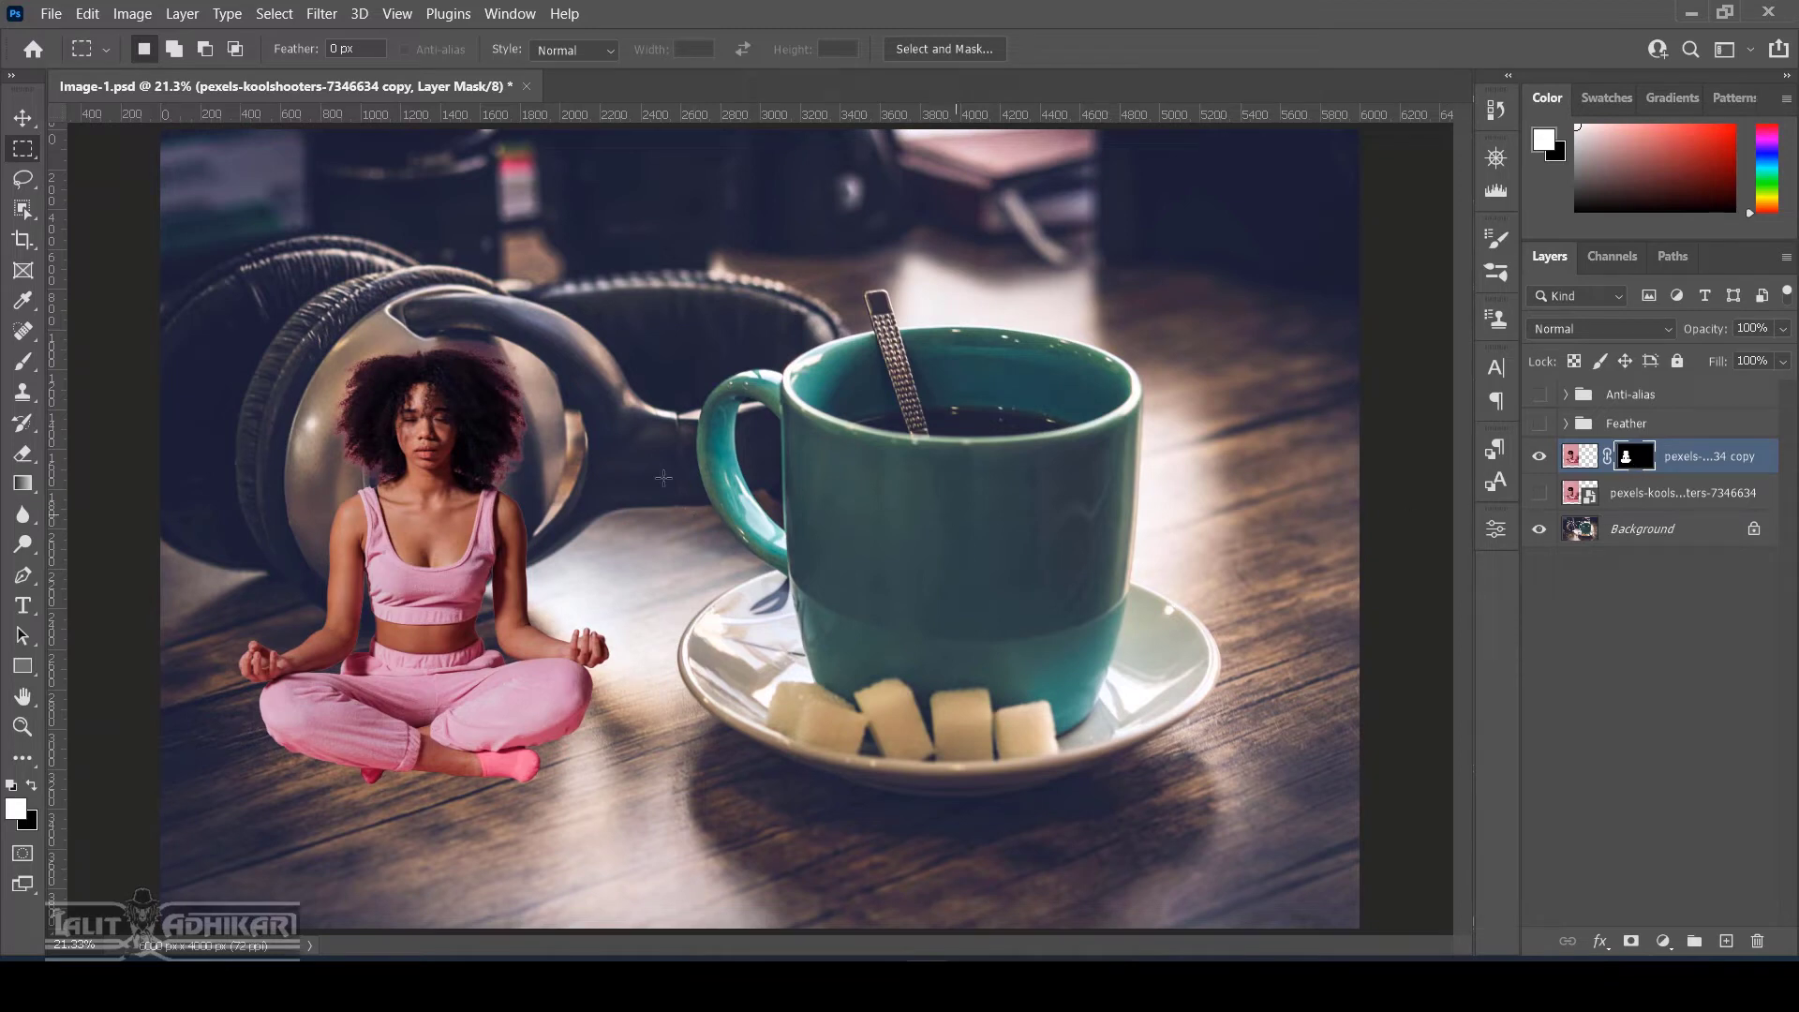
# Switch to the Move tool, check the masked hair edges, and reopen the copied layer's mask in Select and Mask
pyautogui.click(23, 117)
pyautogui.scroll(3, 393, 591)
pyautogui.scroll(3, 347, 283)
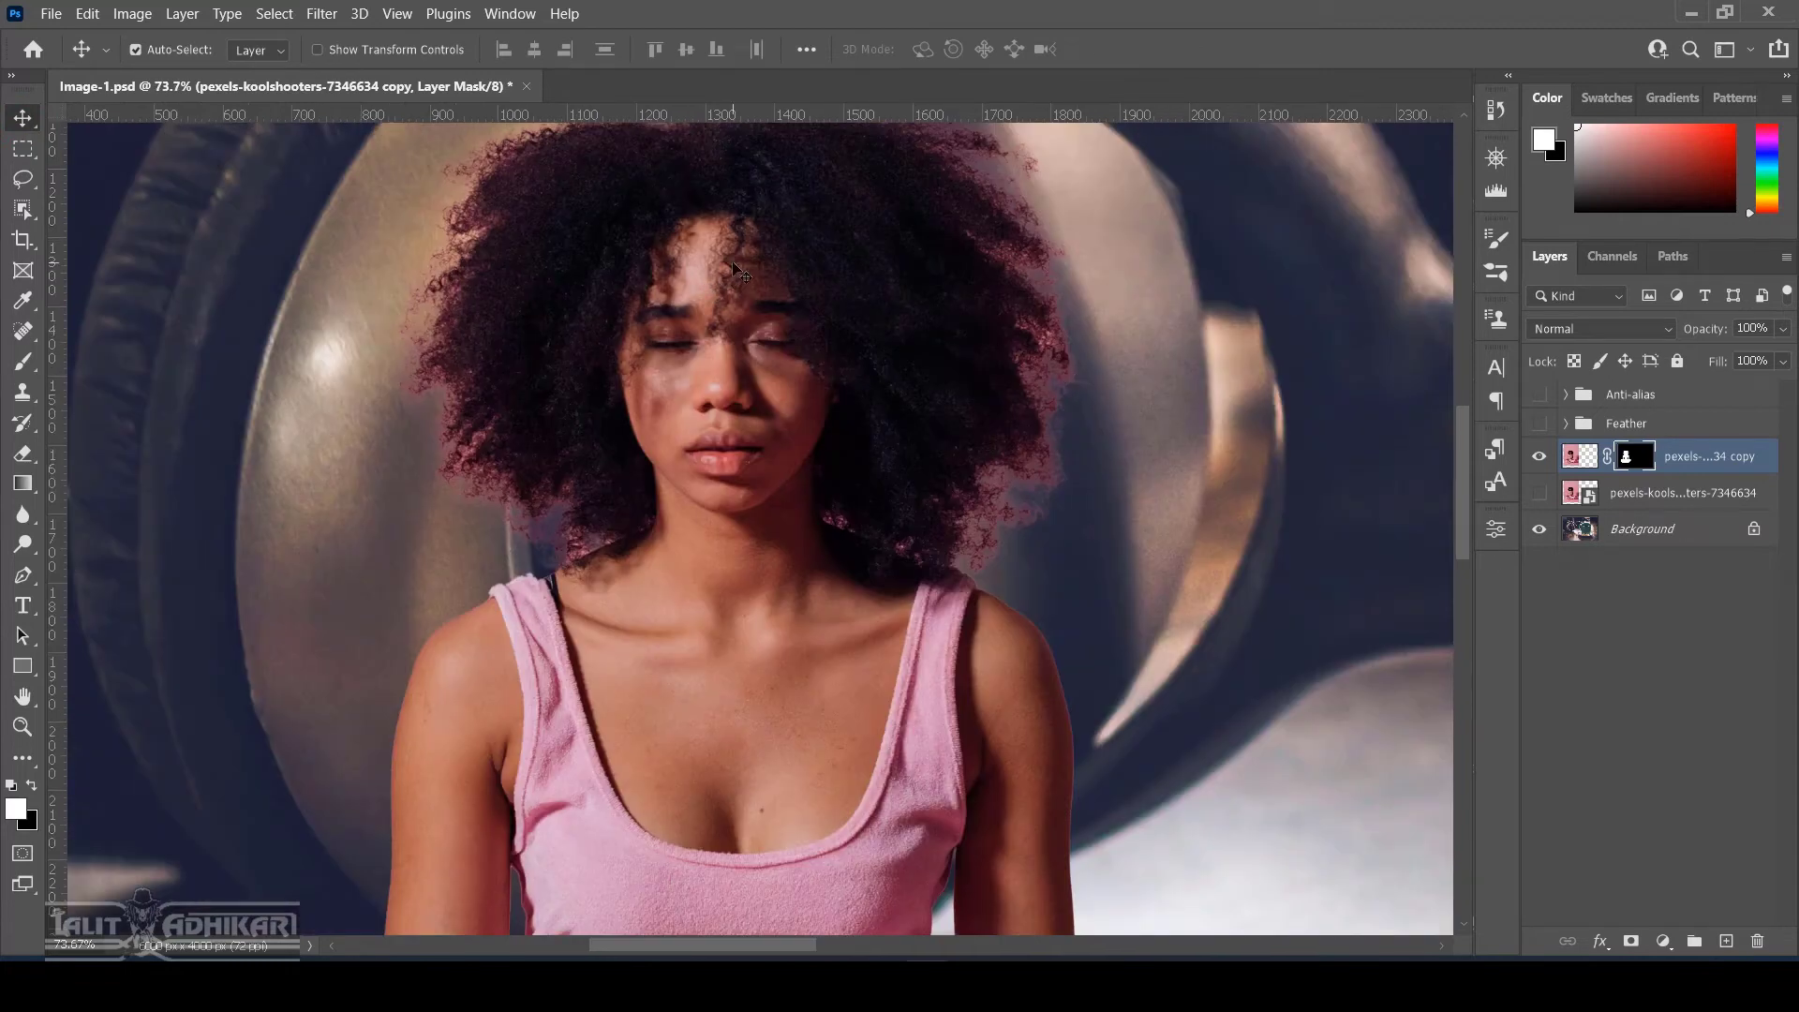
pyautogui.scroll(-2, 570, 211)
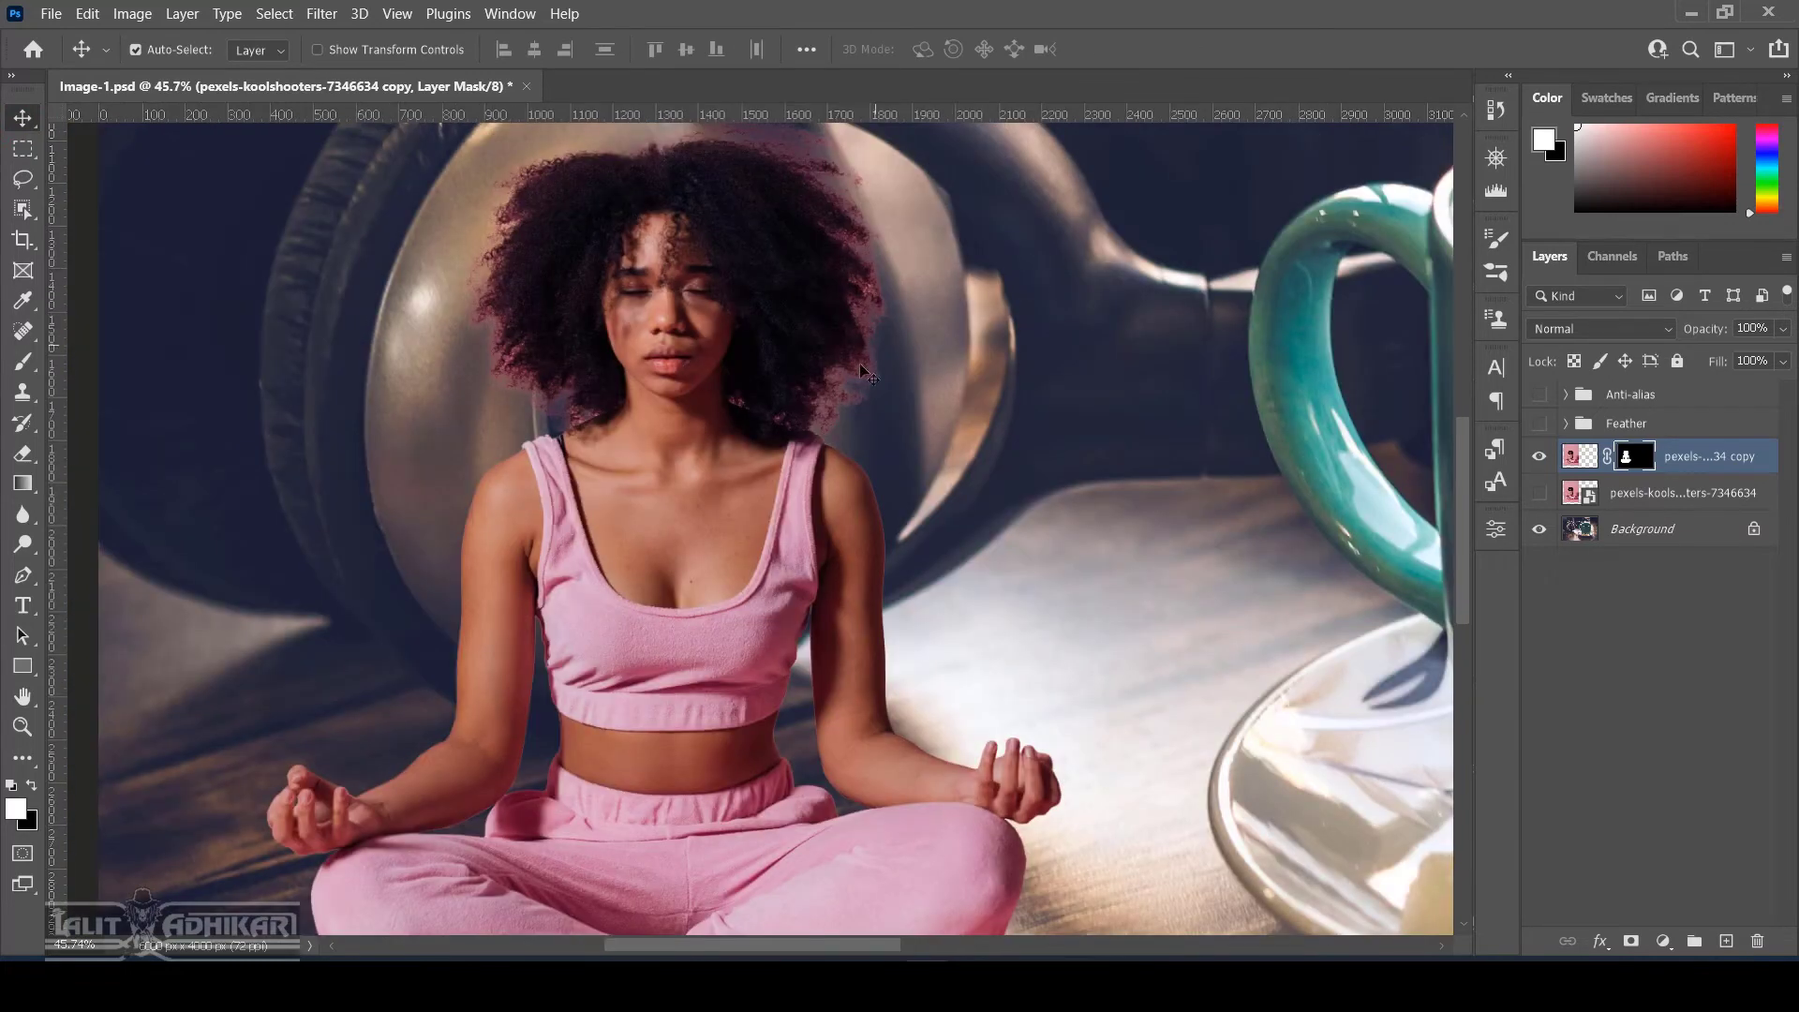
pyautogui.scroll(-3, 837, 500)
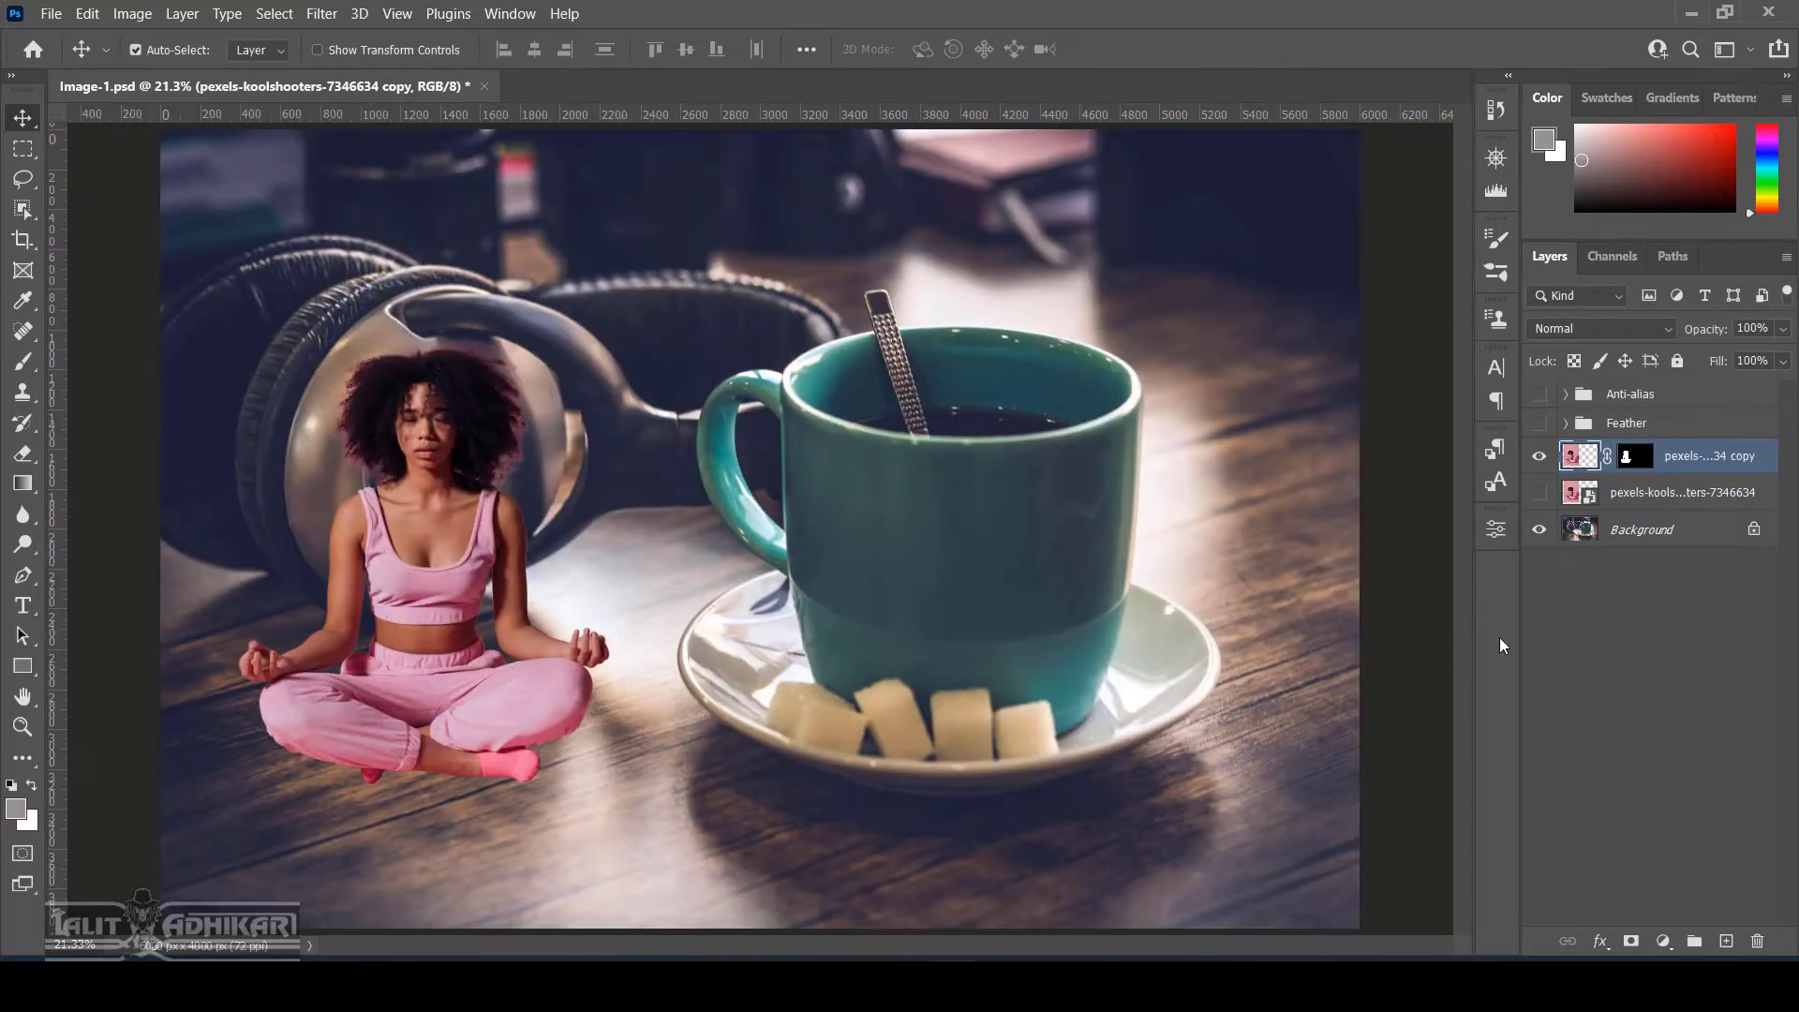
pyautogui.click(1633, 459)
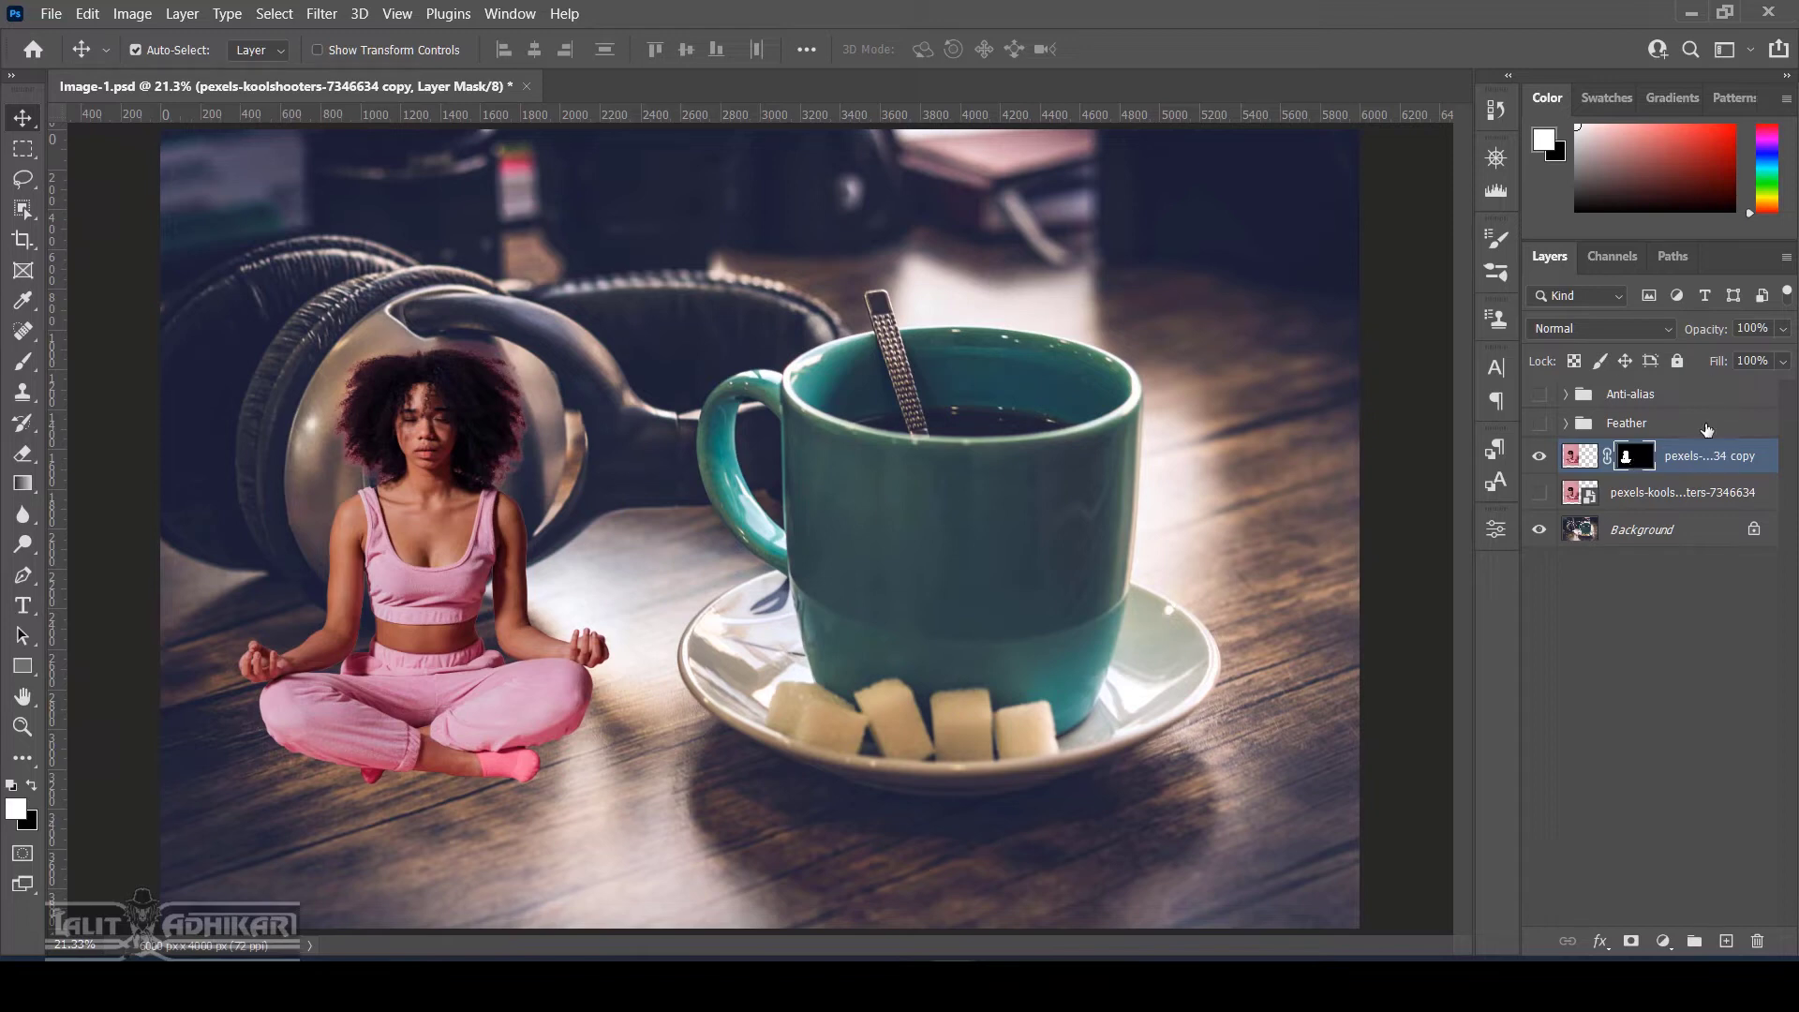
pyautogui.doubleClick(1640, 464)
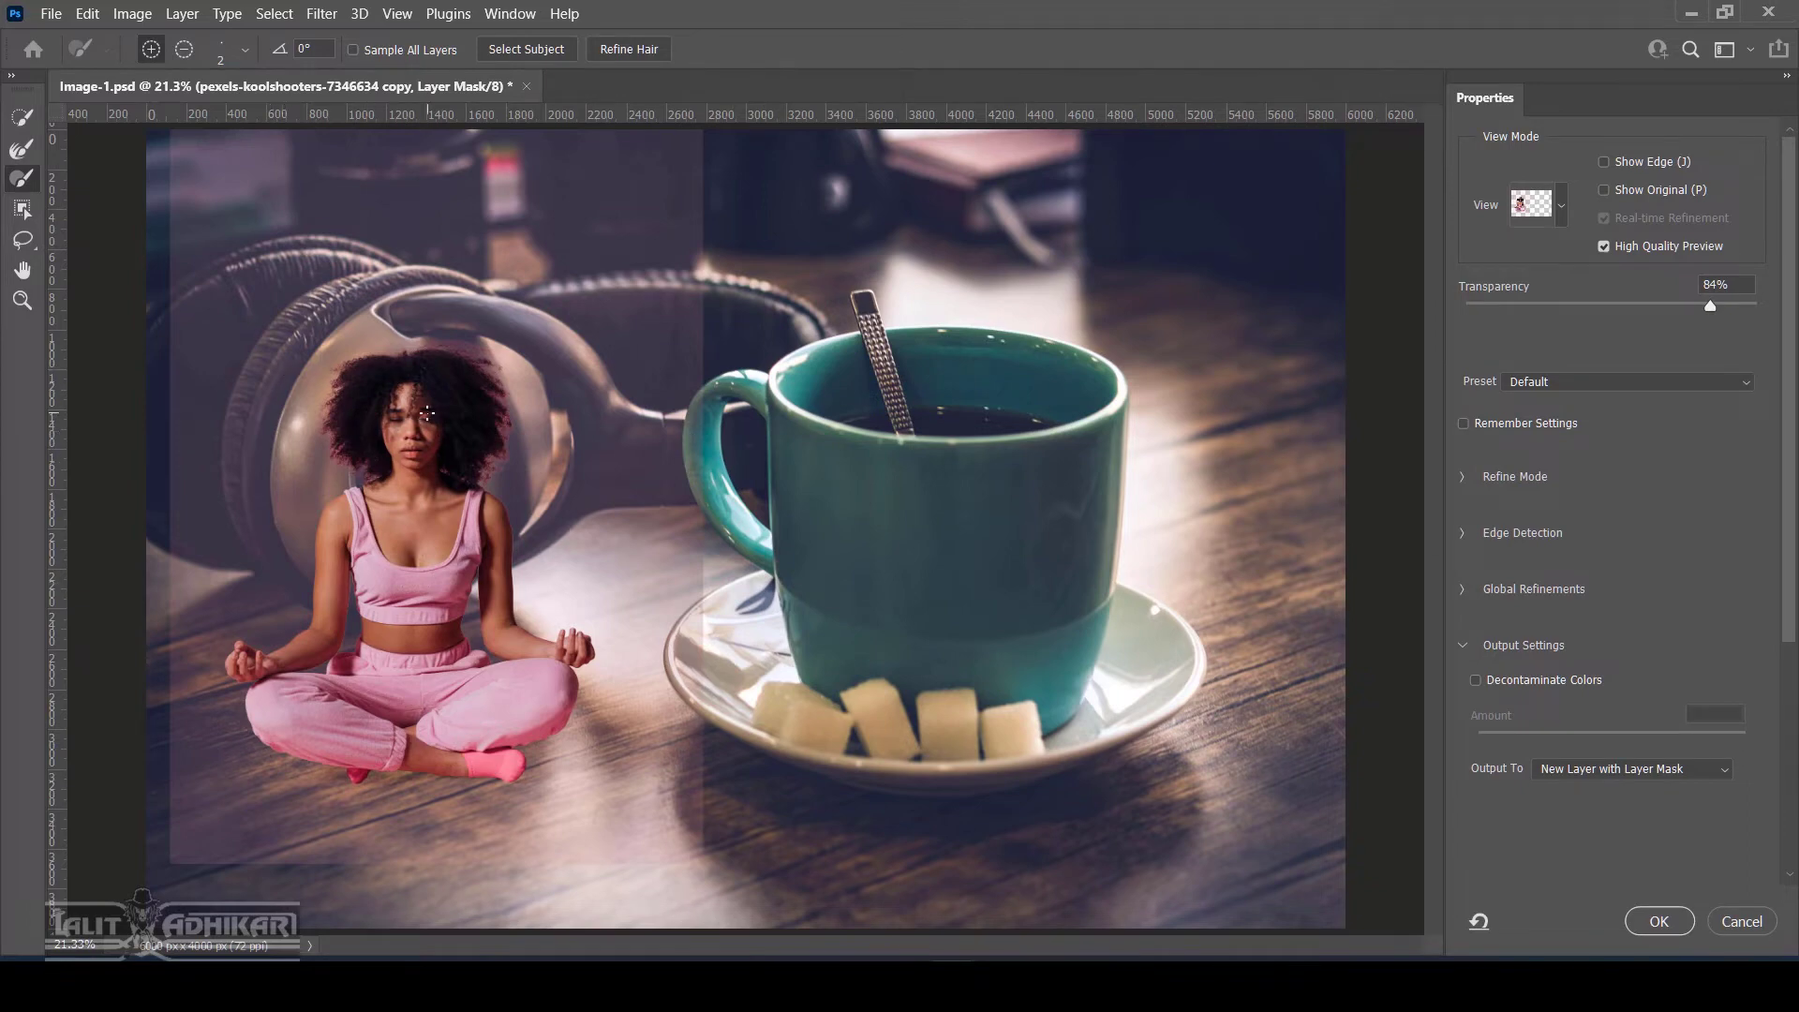
# Examine the Refine Mode options with the woman's hair in close view
pyautogui.moveTo(301, 382); pyautogui.dragTo(406, 461)
pyautogui.moveTo(632, 455); pyautogui.dragTo(637, 520)
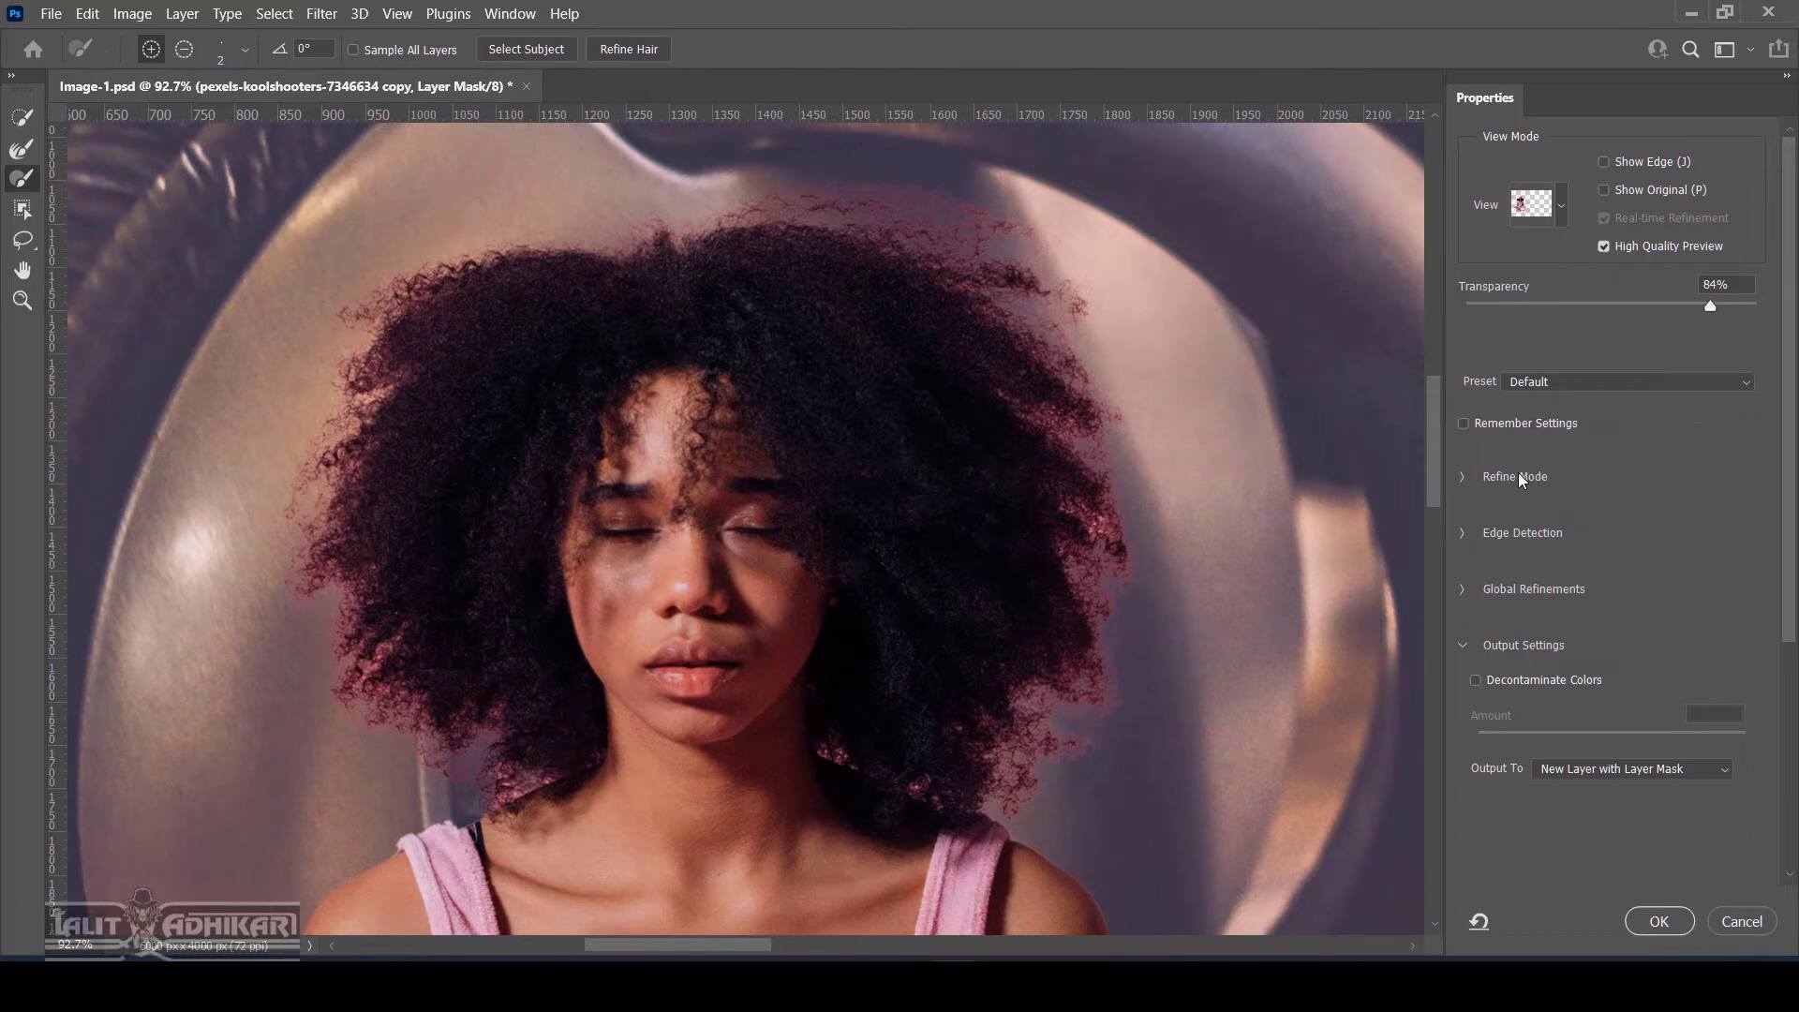
pyautogui.click(1463, 478)
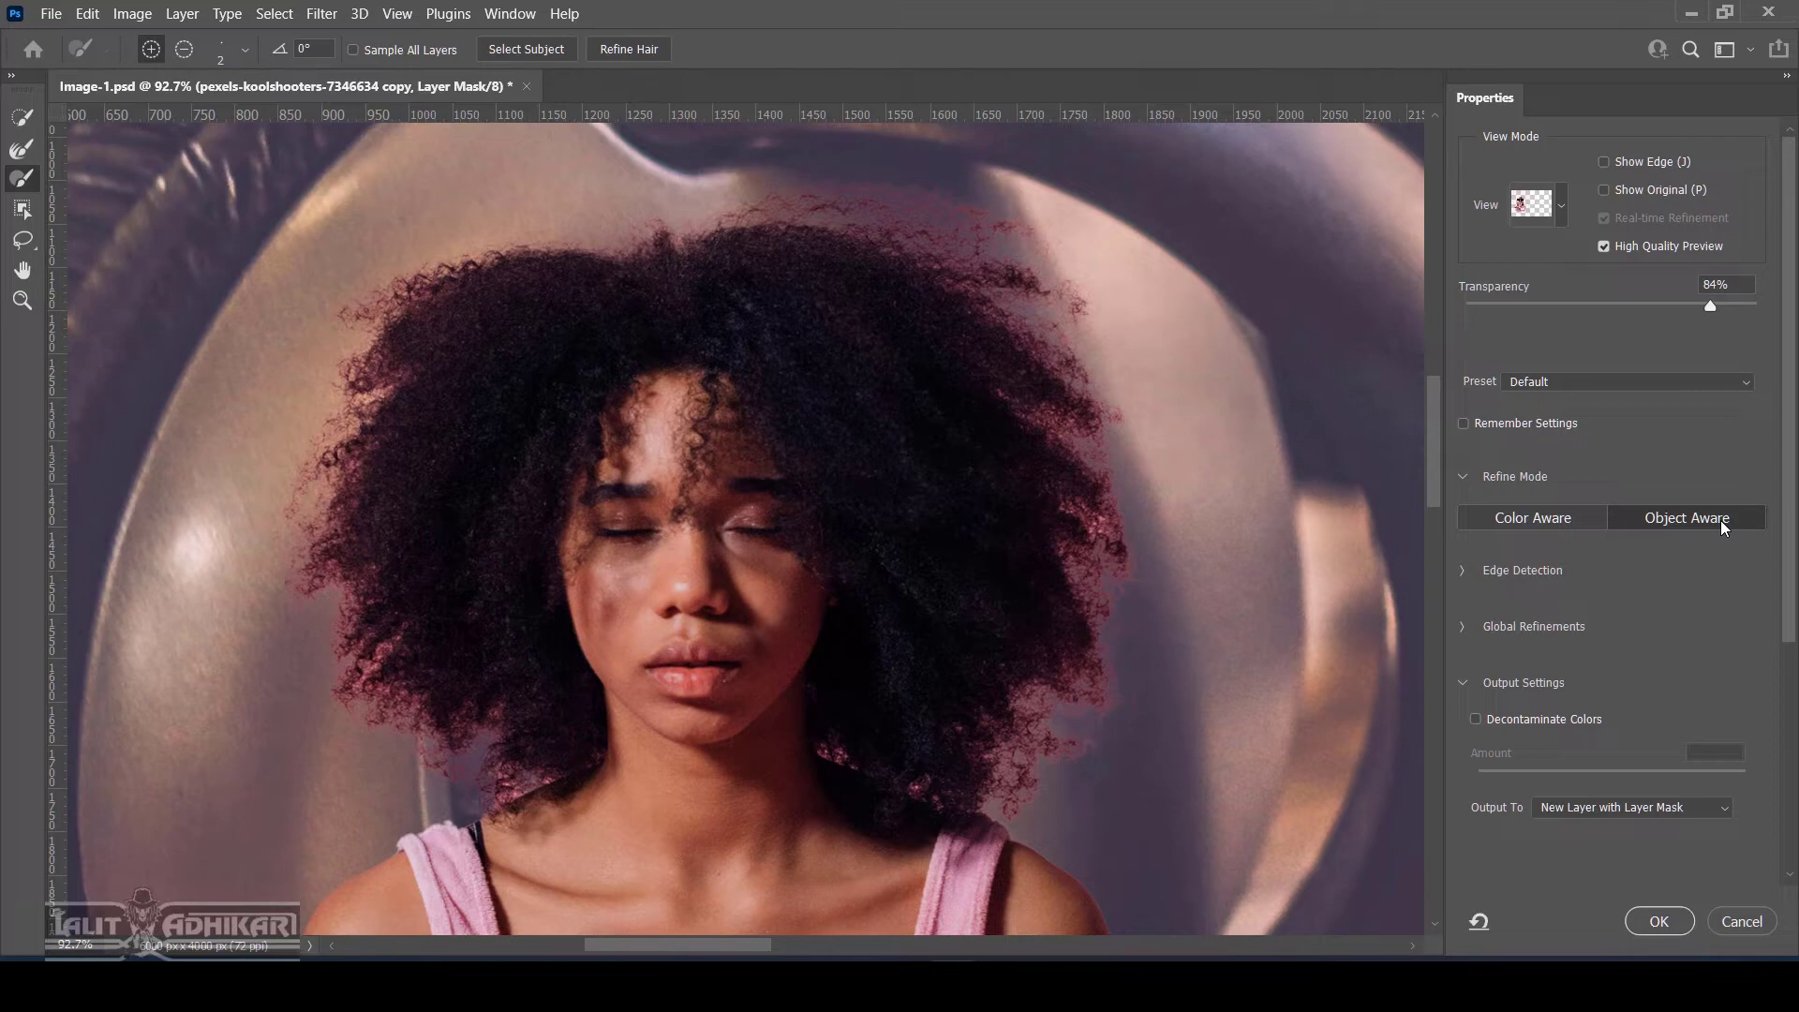
pyautogui.click(1462, 476)
# Try Edge Detection radii of 26 px and 75 px on the hair edges and reset the radius to 0 px
pyautogui.click(1461, 533)
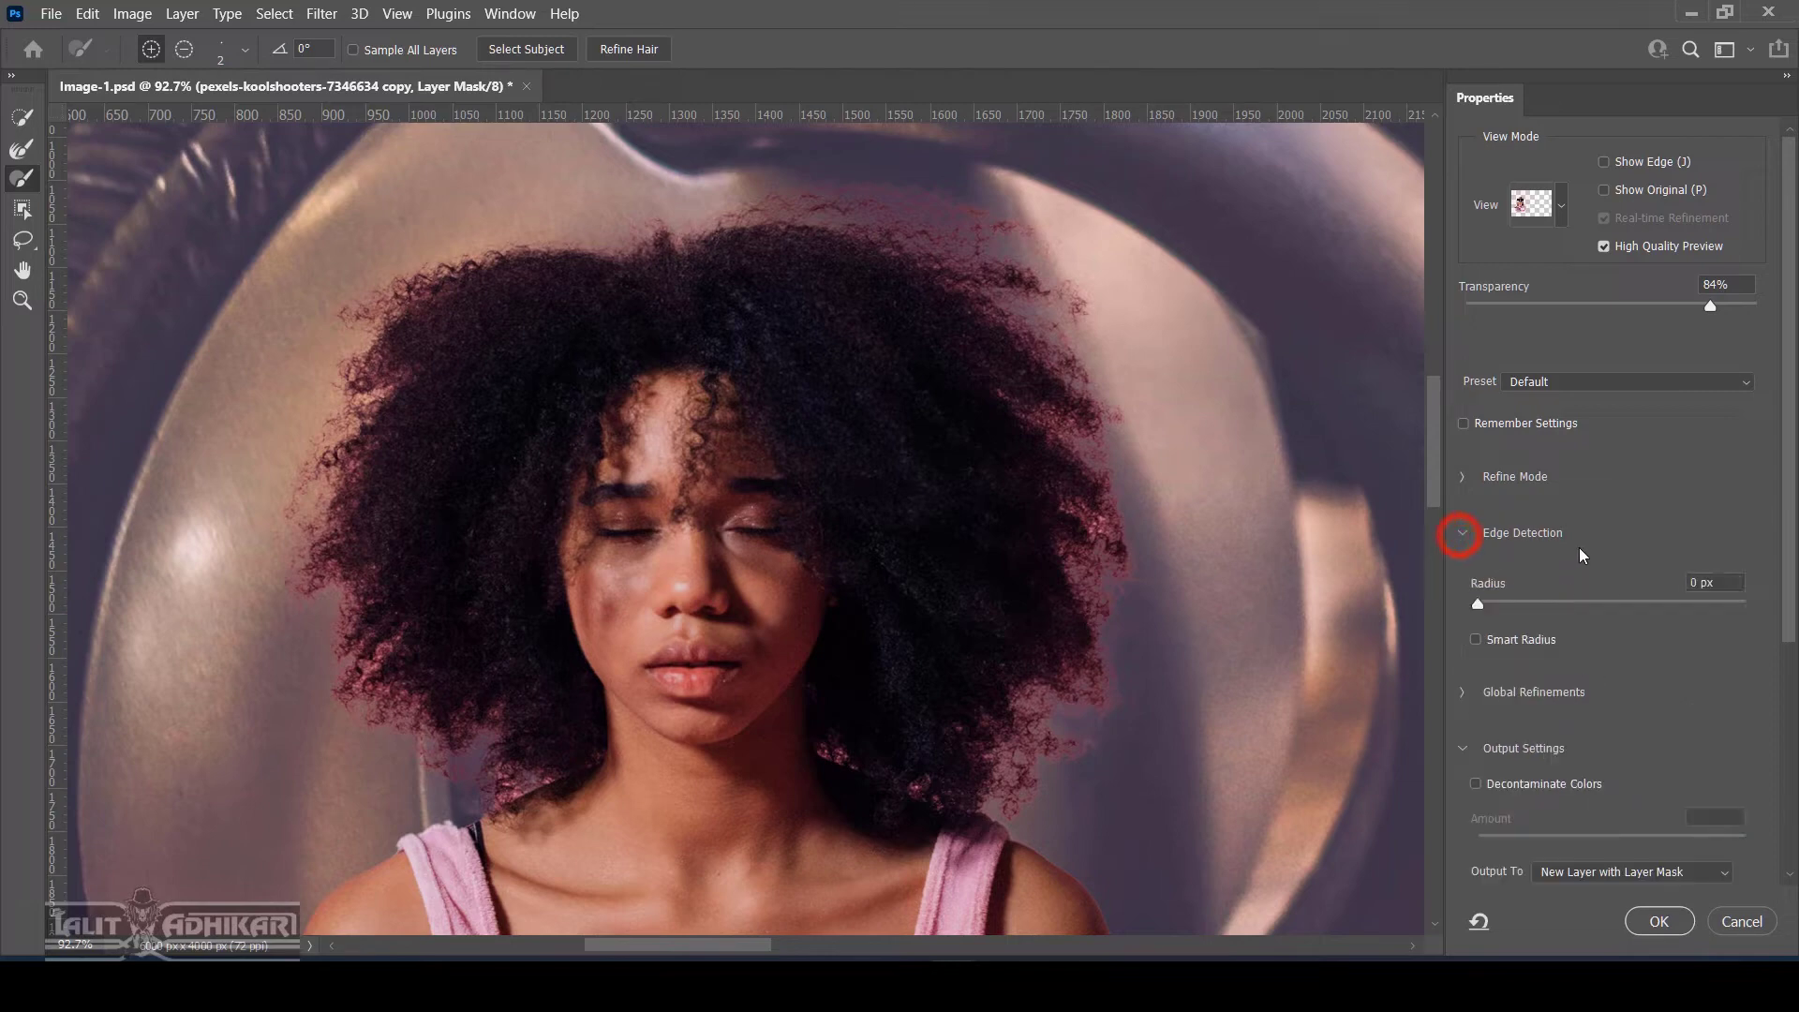
pyautogui.click(1478, 605)
pyautogui.moveTo(1524, 609); pyautogui.dragTo(1610, 615)
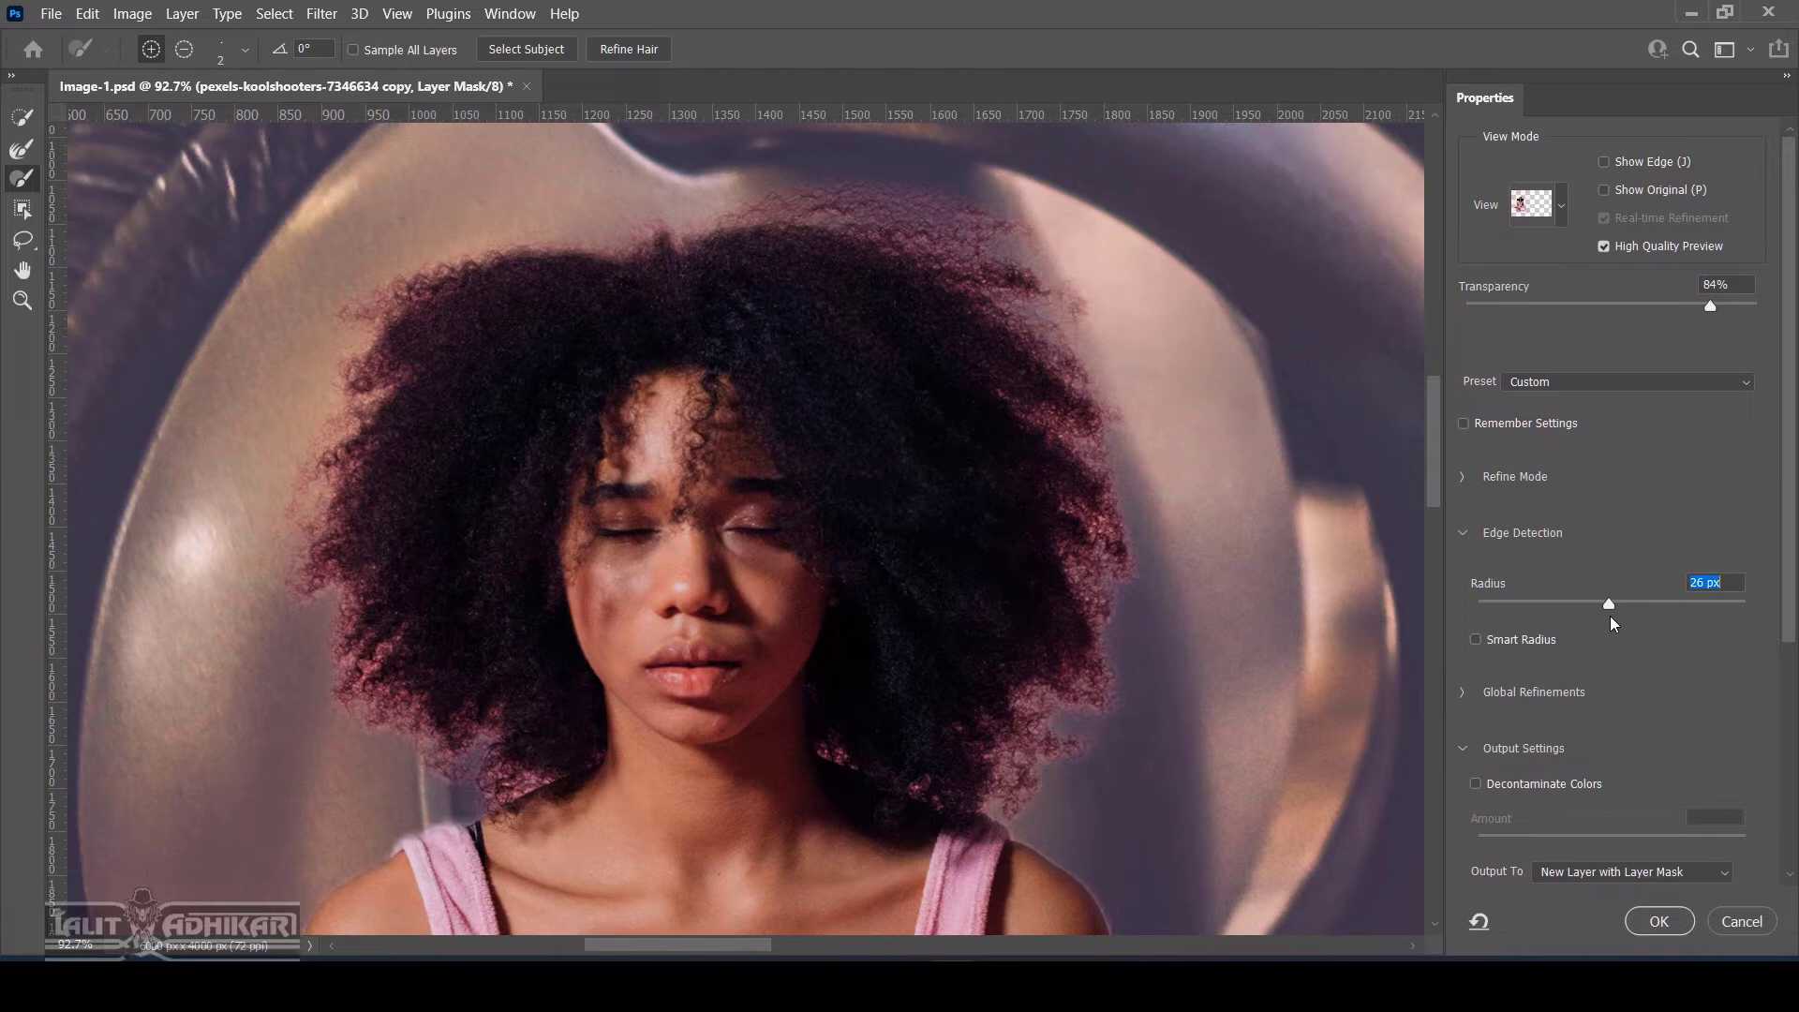
pyautogui.click(1683, 607)
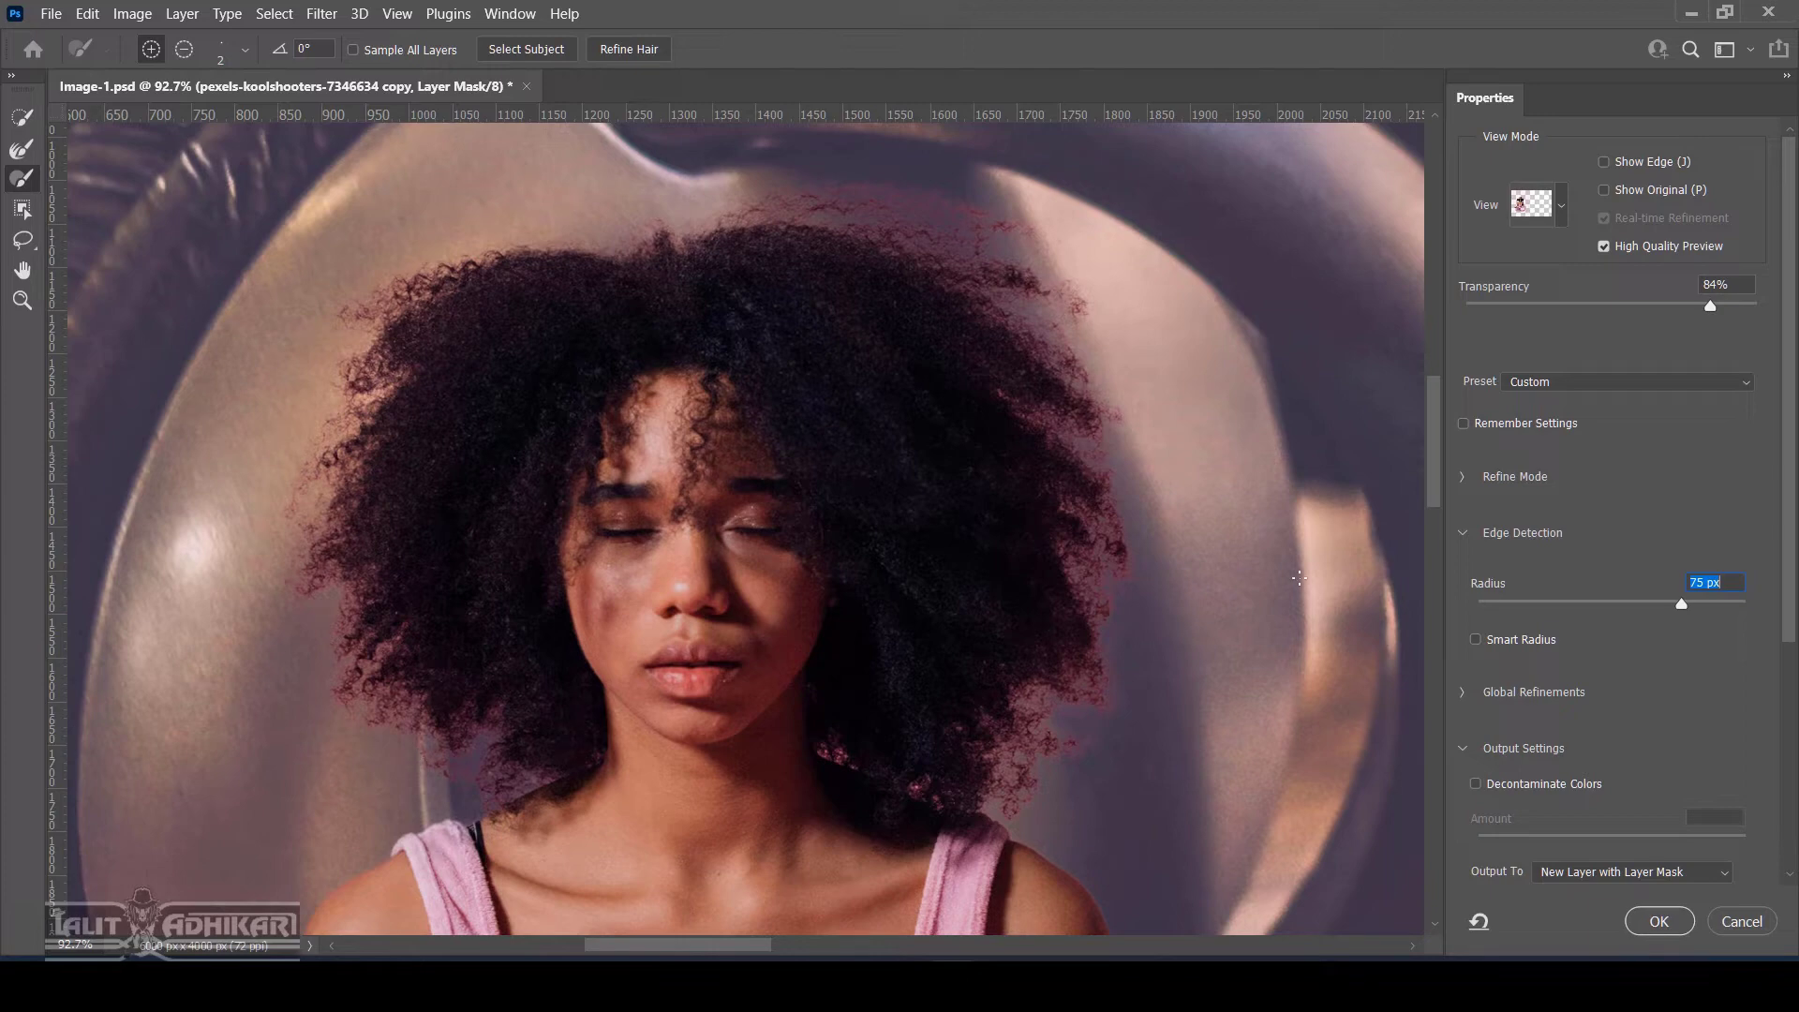
pyautogui.moveTo(1574, 603); pyautogui.dragTo(1455, 606)
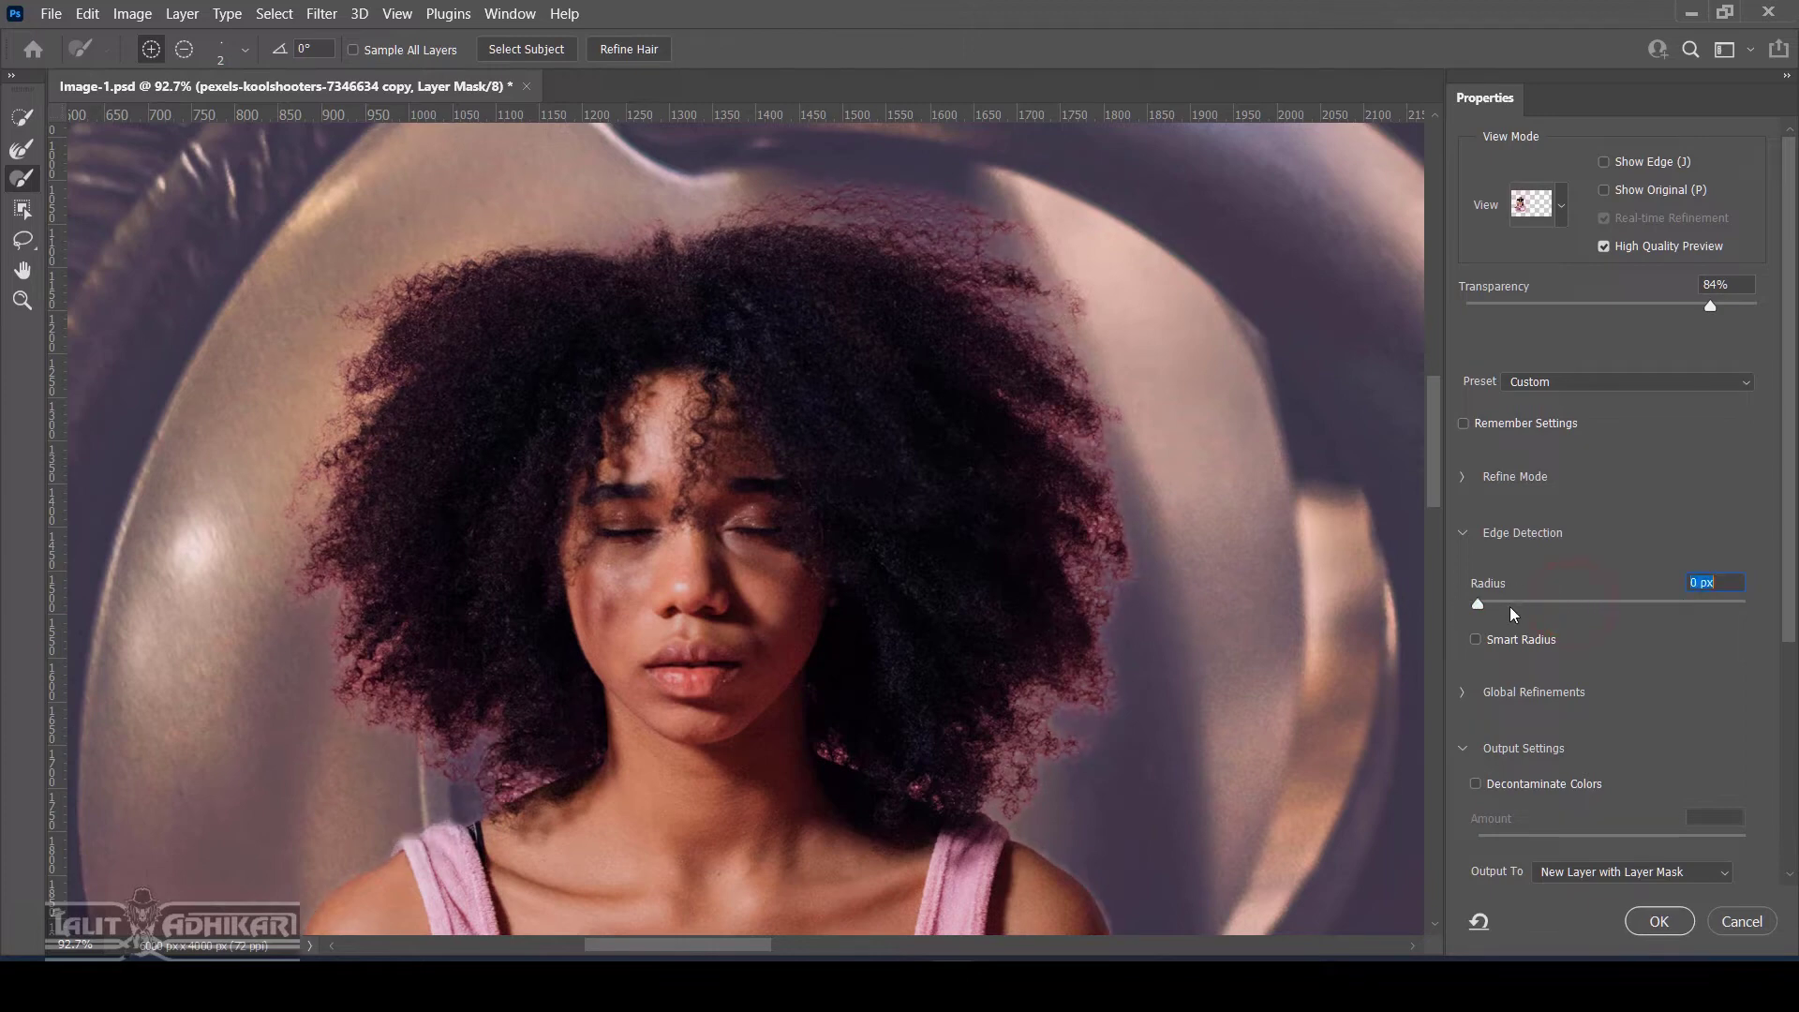
pyautogui.click(1477, 640)
pyautogui.click(1464, 532)
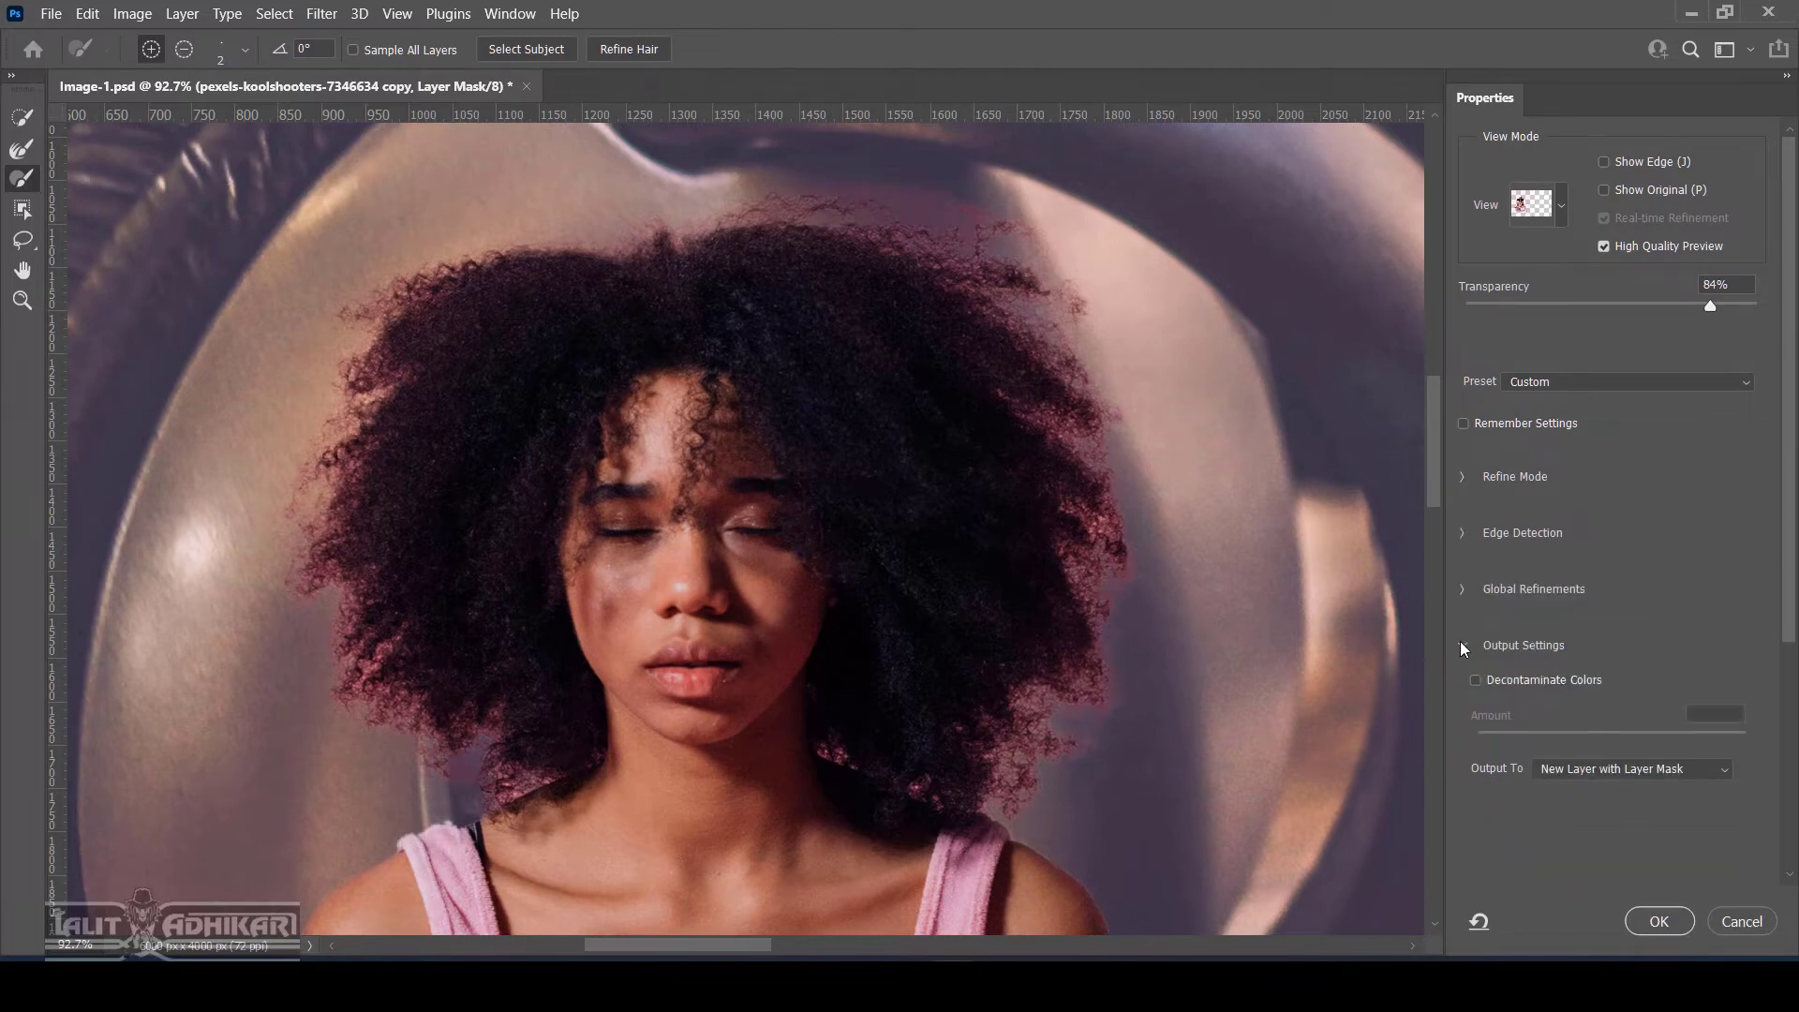
# Try a Smooth value of 78 under Global Refinements on the hair edges and reset it to 0
pyautogui.click(1464, 589)
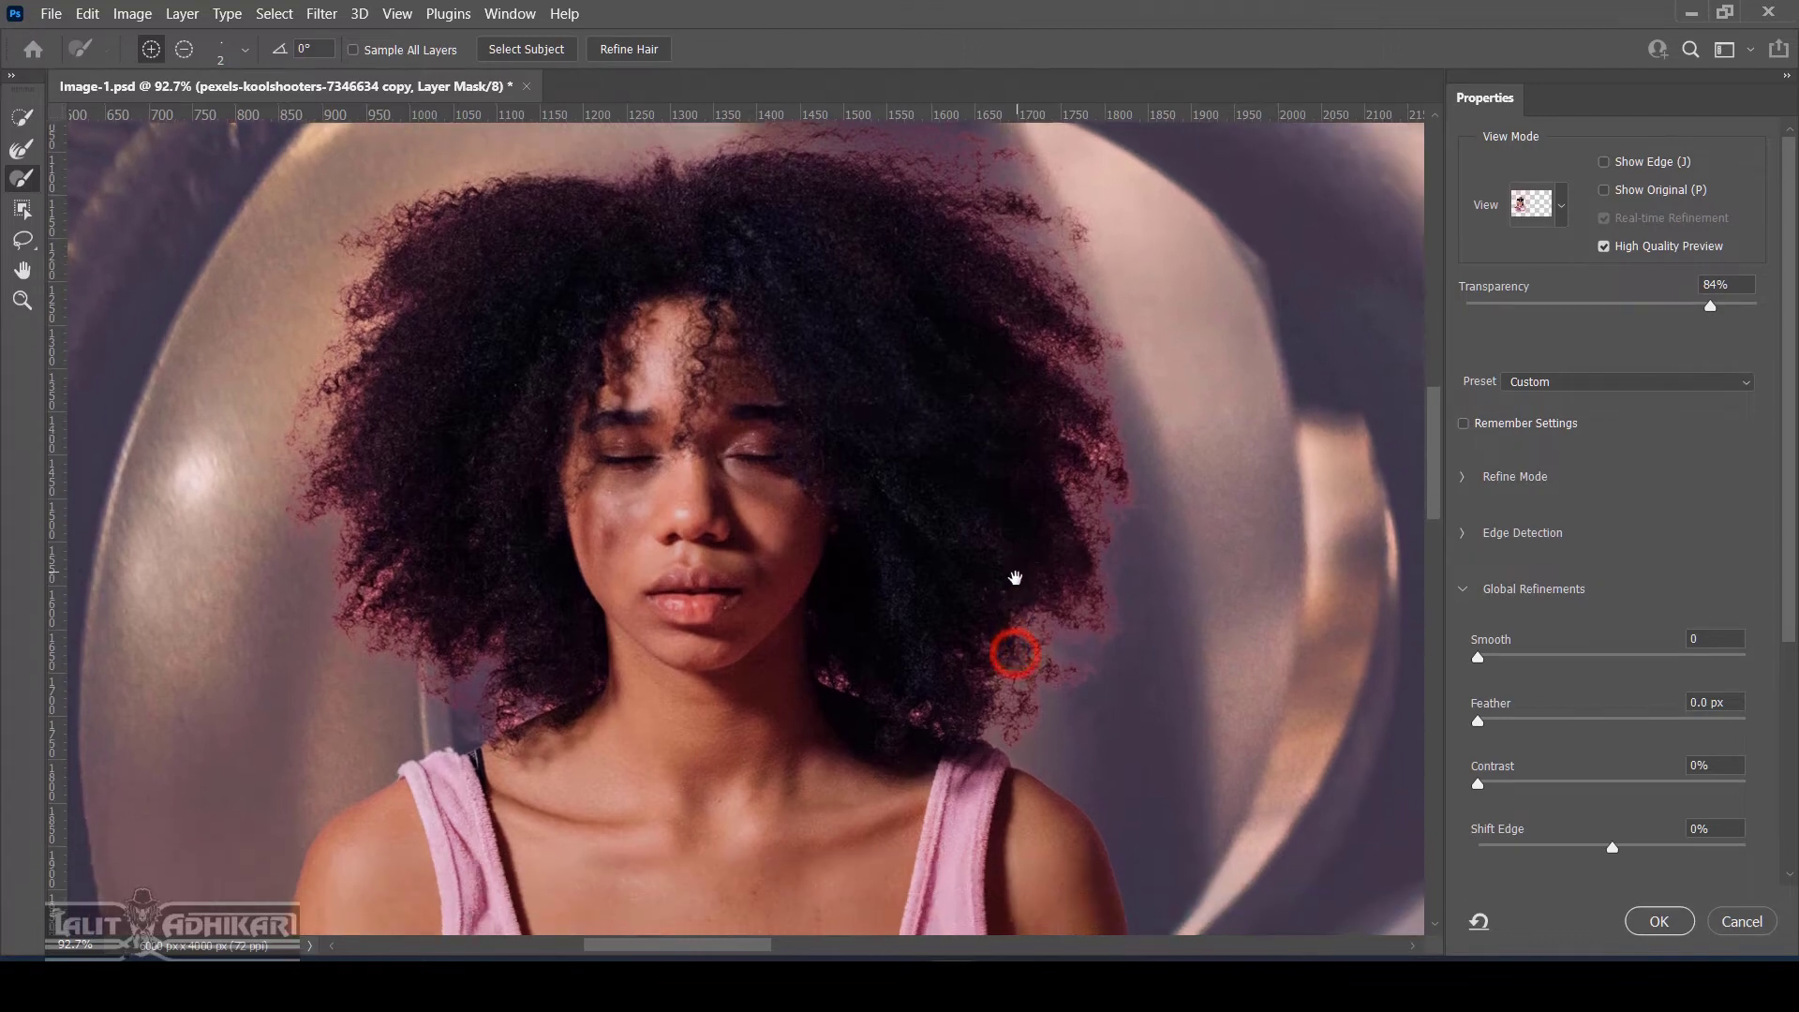
pyautogui.moveTo(1019, 647); pyautogui.dragTo(1018, 547)
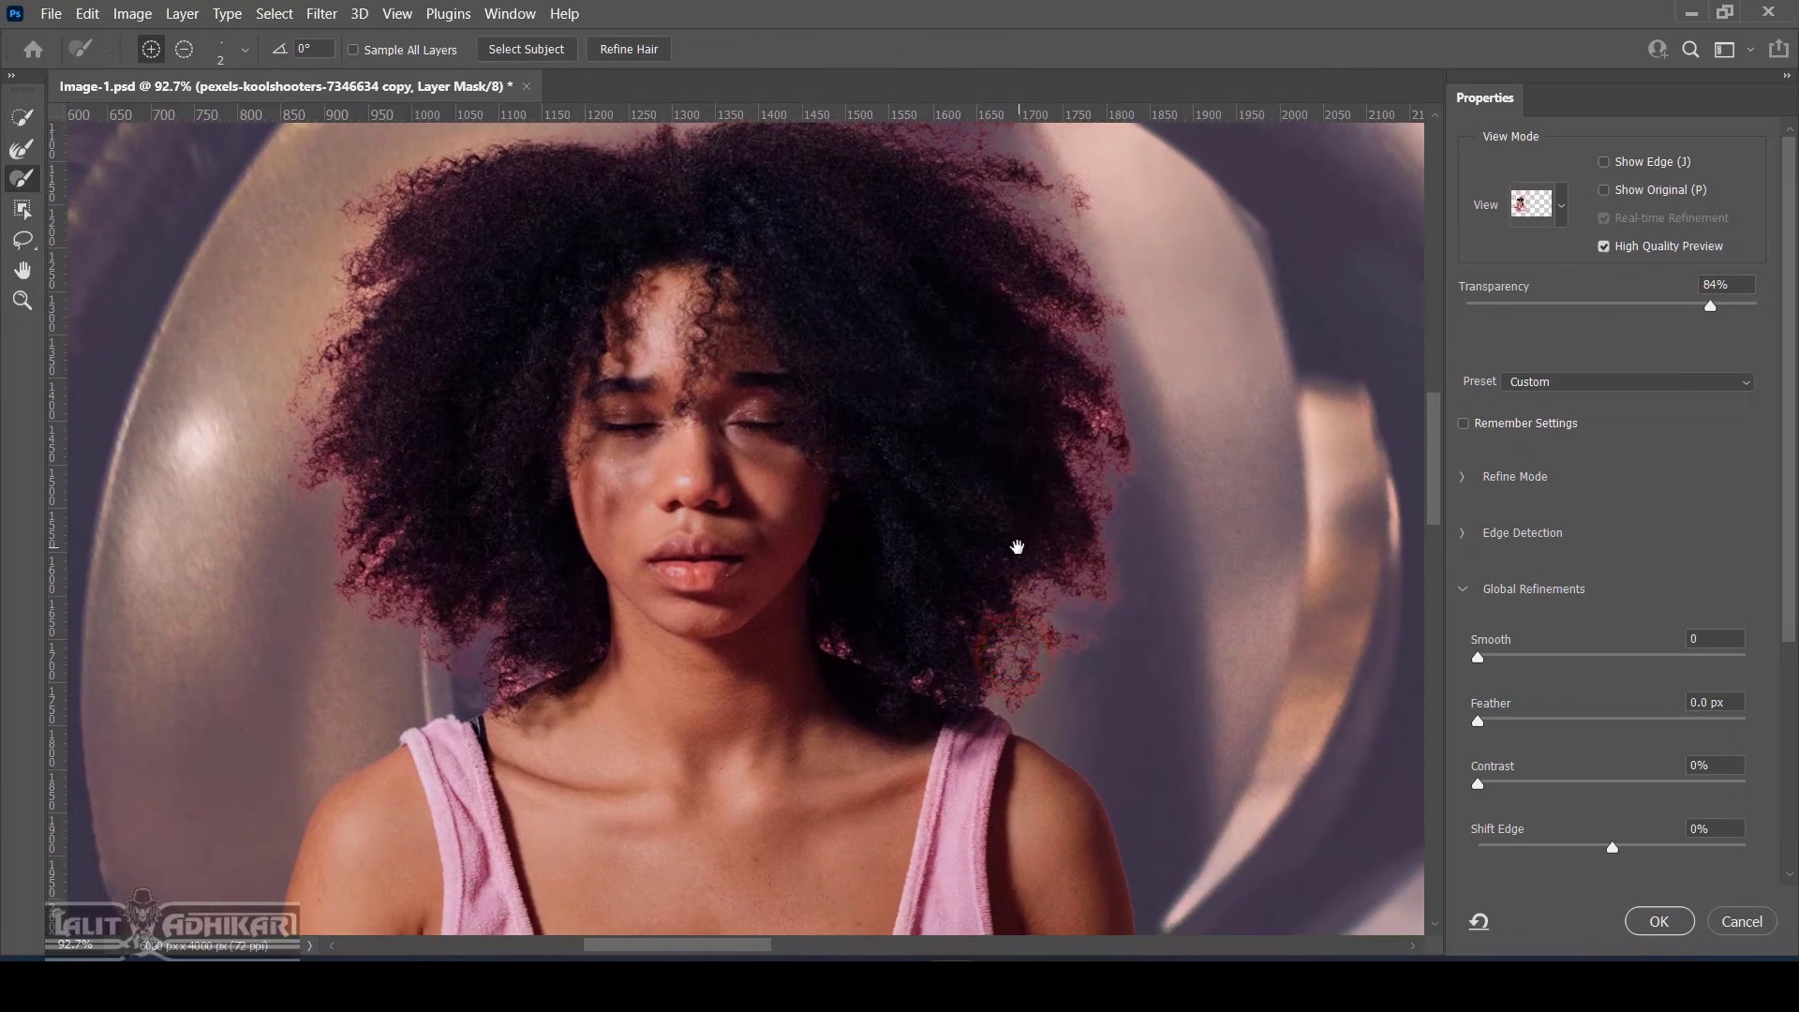
pyautogui.click(1493, 658)
pyautogui.click(1535, 658)
pyautogui.click(1689, 660)
pyautogui.moveTo(703, 265); pyautogui.dragTo(687, 320)
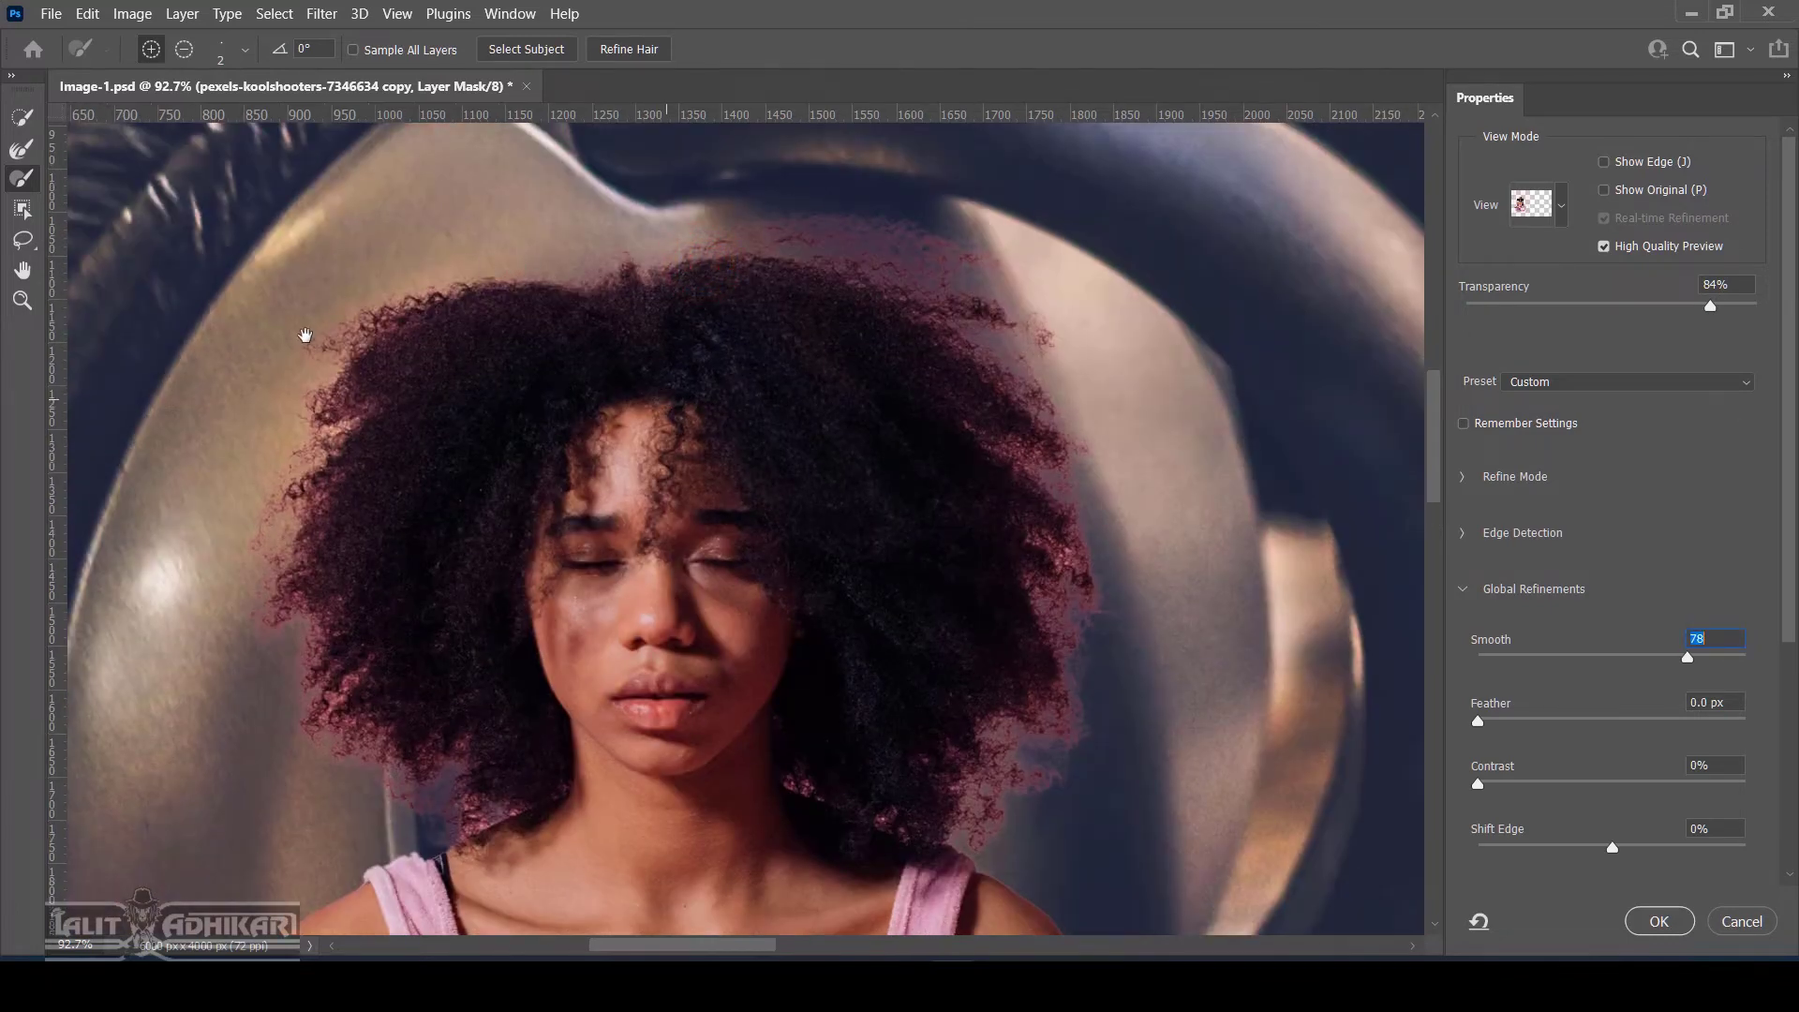
pyautogui.click(686, 614)
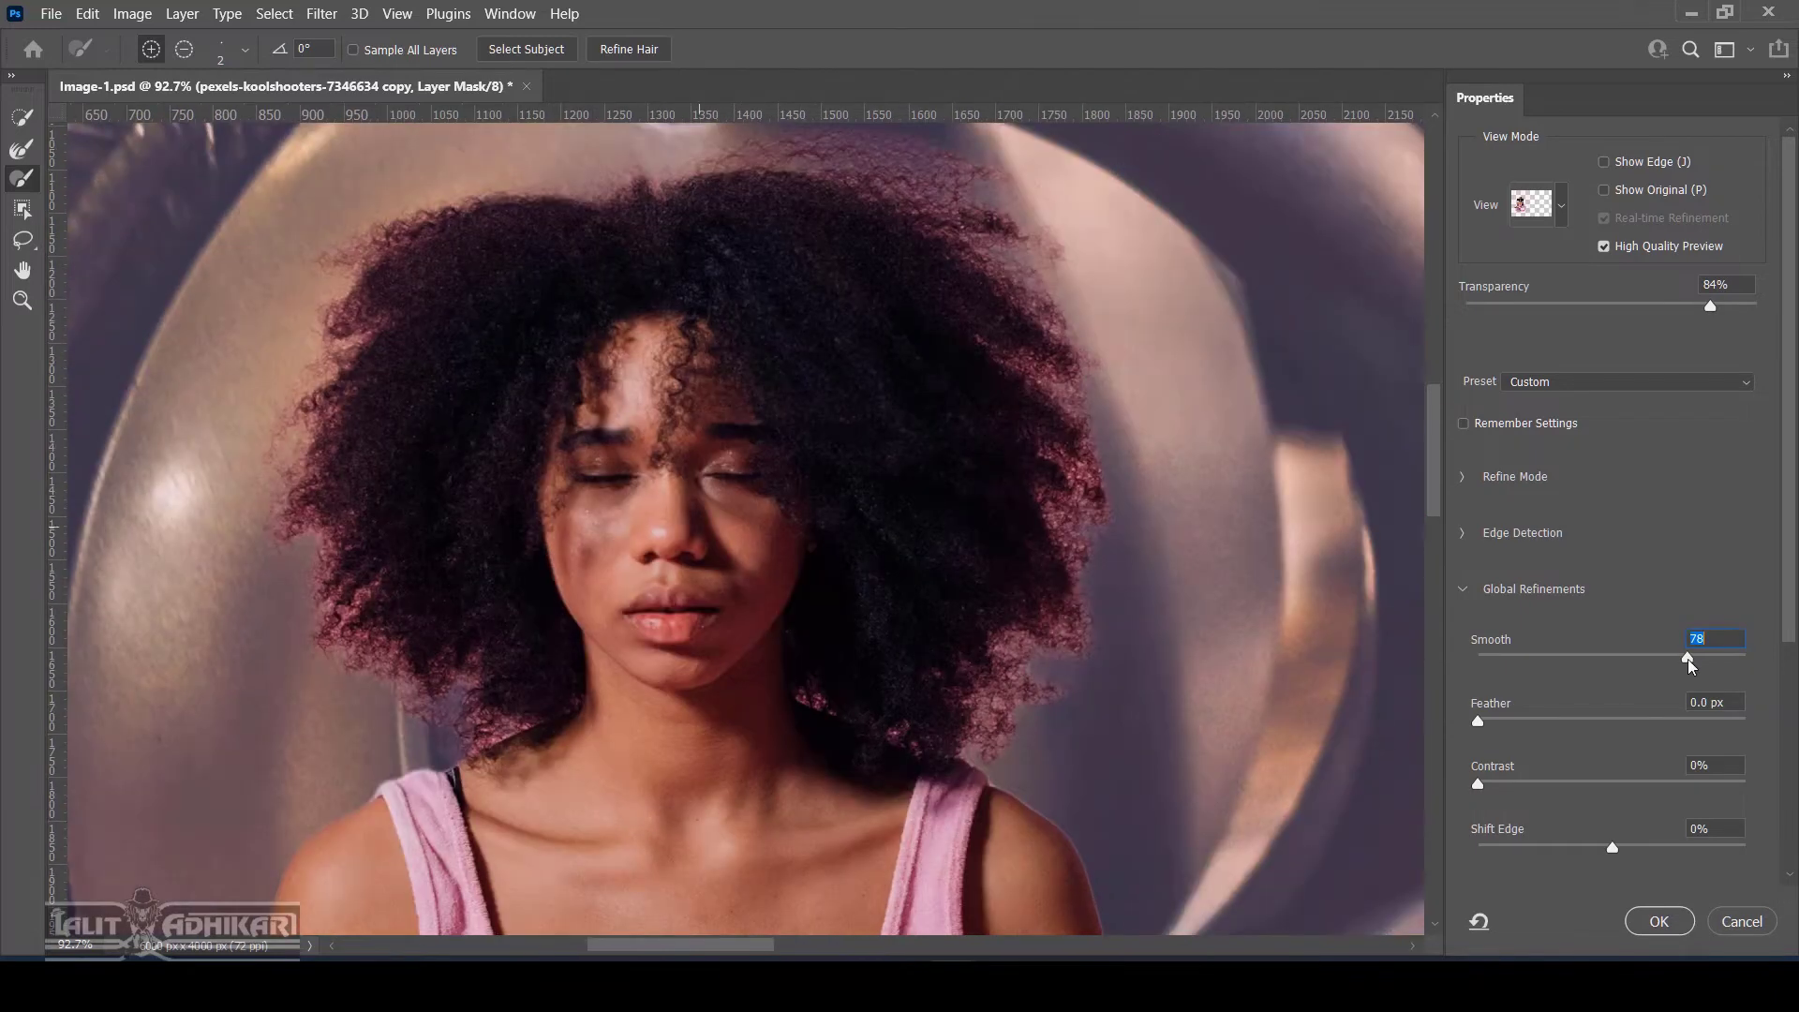
pyautogui.moveTo(1688, 659); pyautogui.dragTo(1460, 671)
# Set the Feather in Global Refinements to 24.4 px
pyautogui.click(1600, 721)
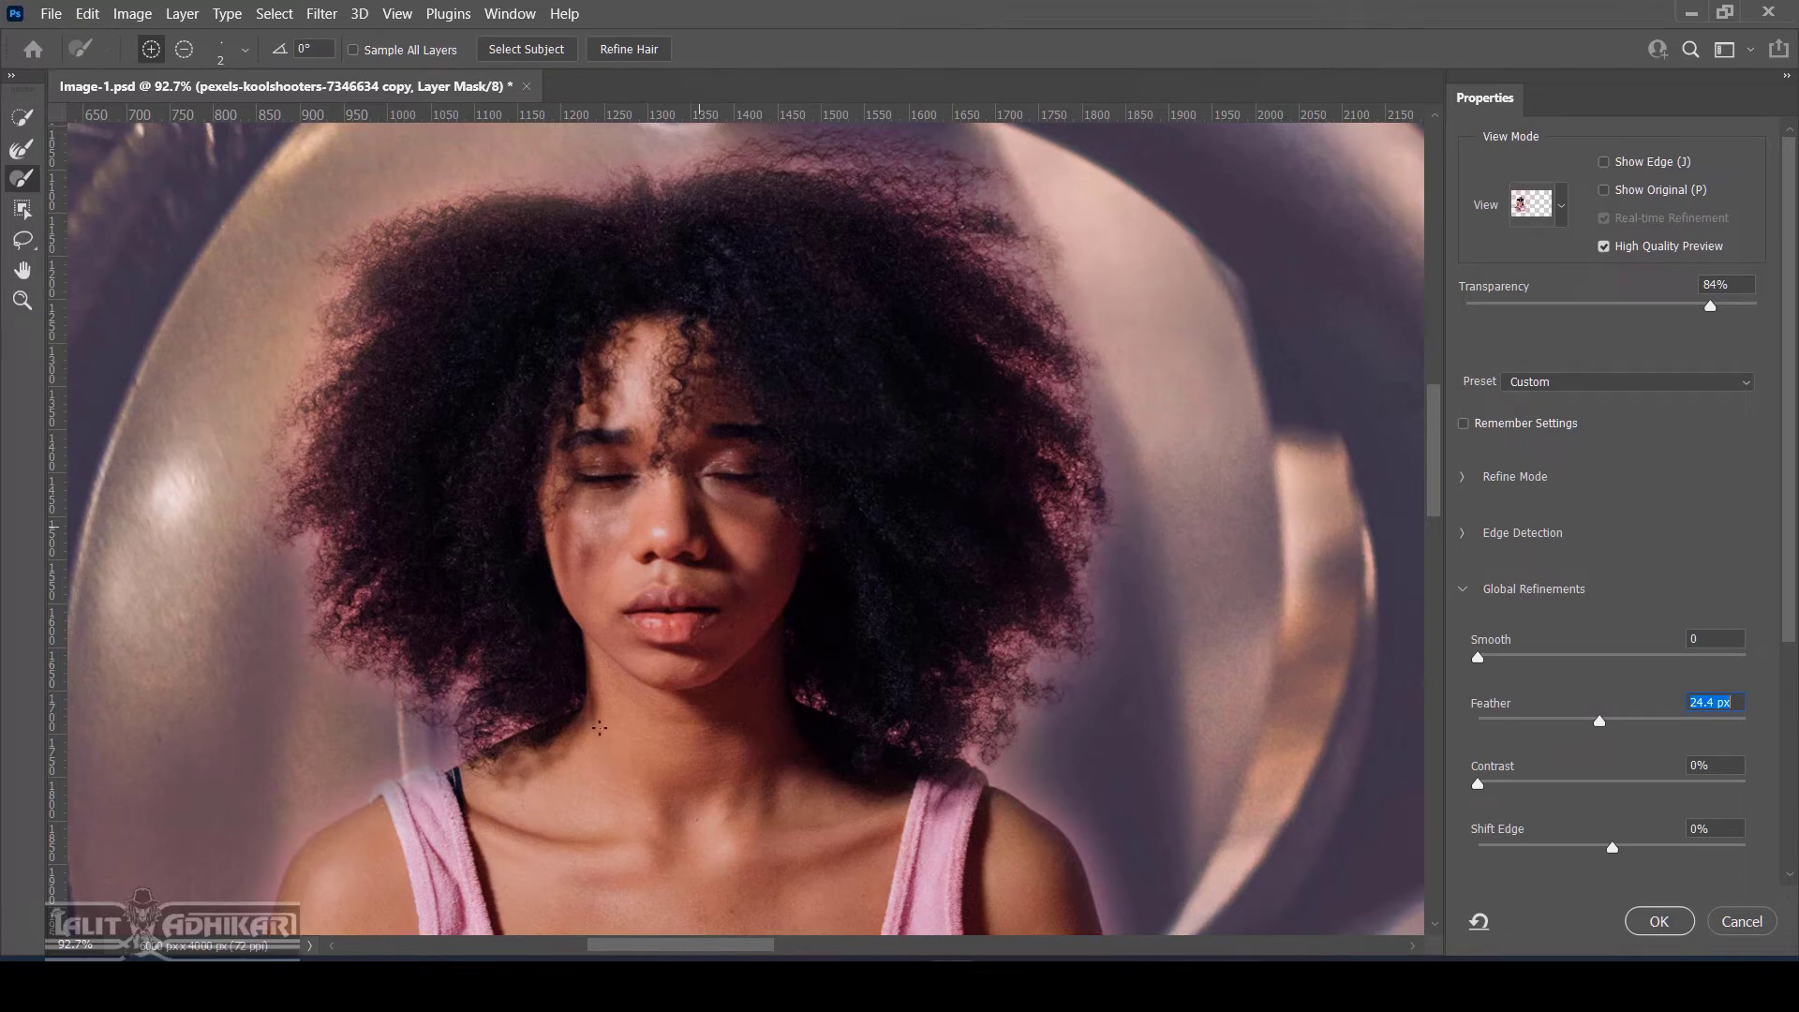
# Set the mask's Feather to 0 px, and try Contrast at 100% before returning it to 0%
pyautogui.click(1535, 722)
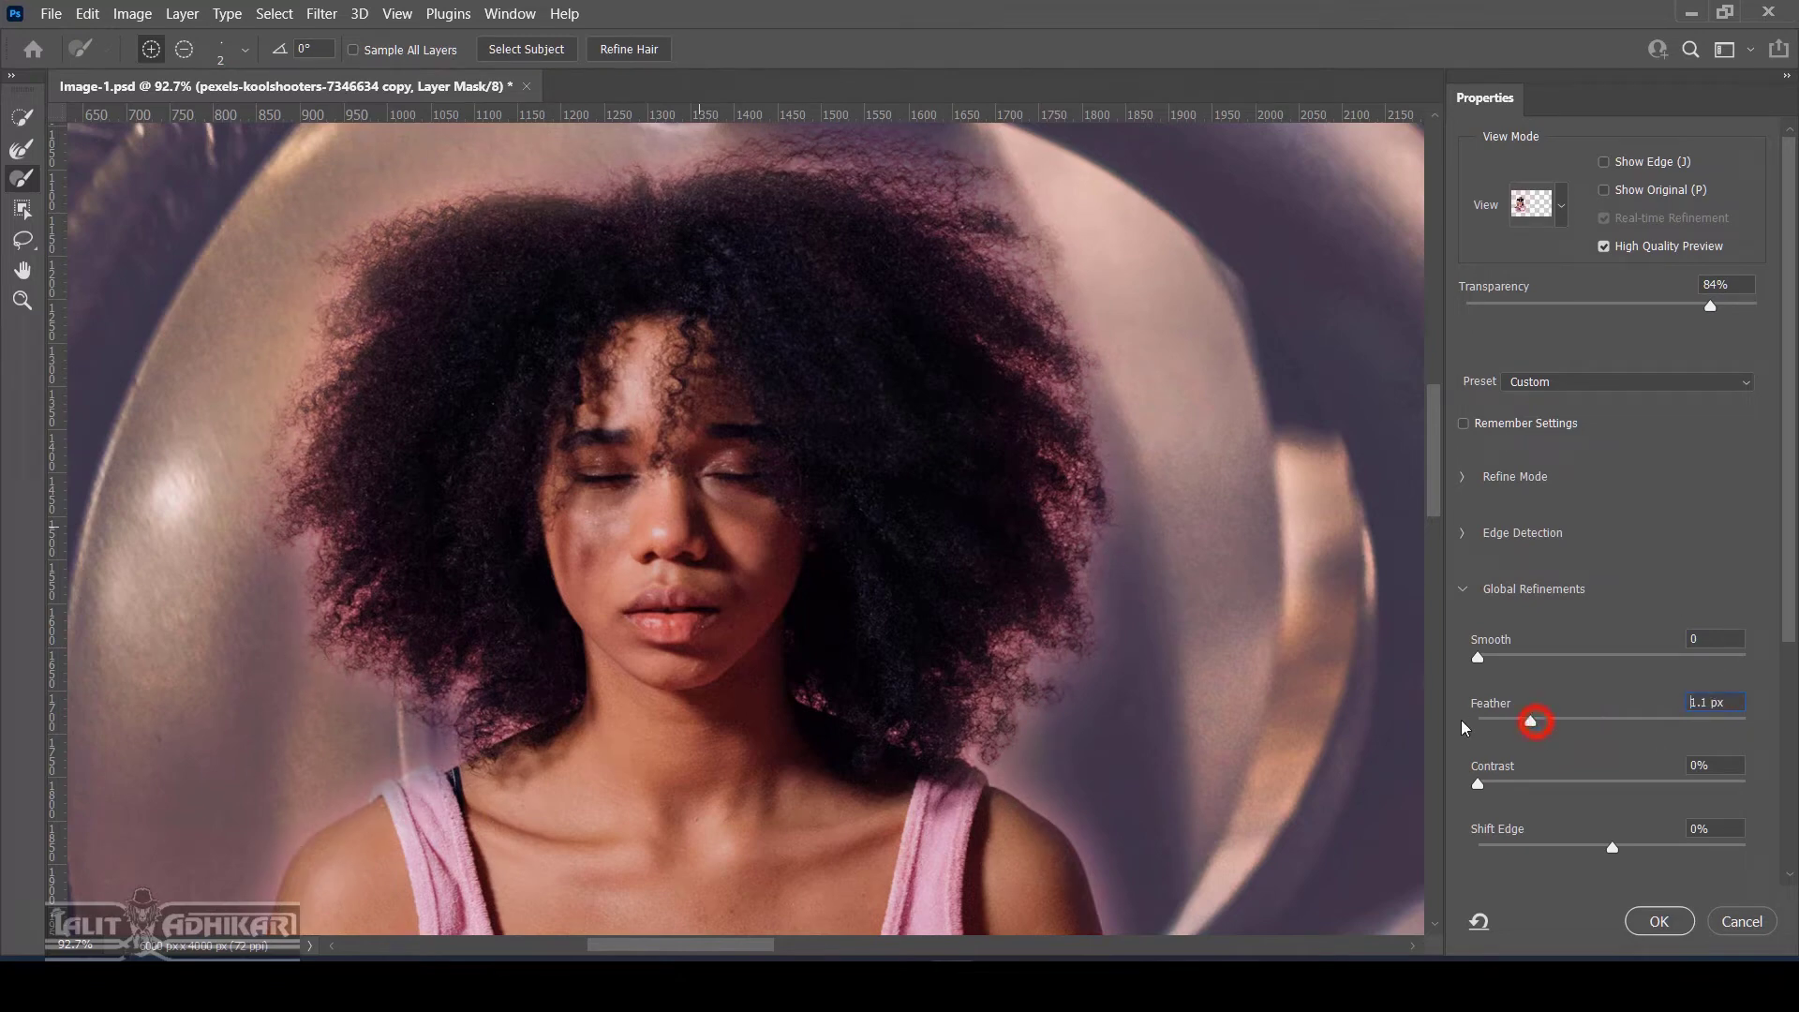
pyautogui.moveTo(1465, 727); pyautogui.dragTo(1465, 729)
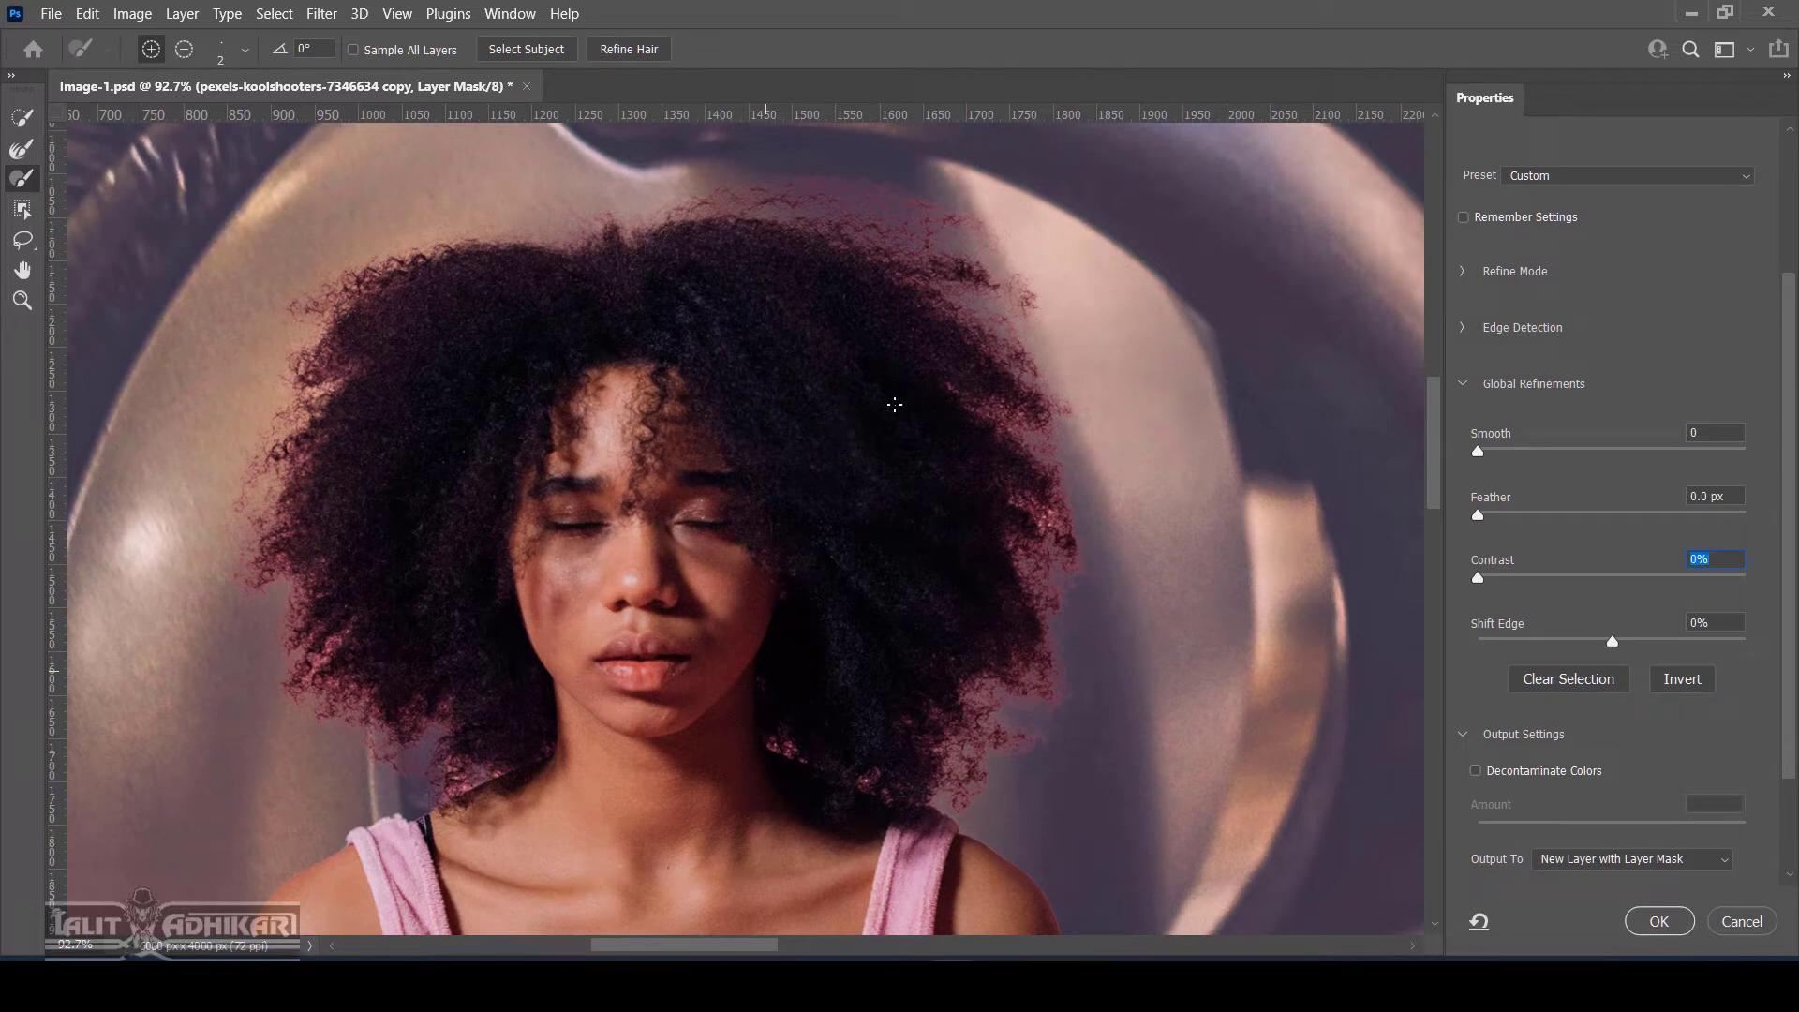
pyautogui.moveTo(1480, 579); pyautogui.dragTo(1792, 591)
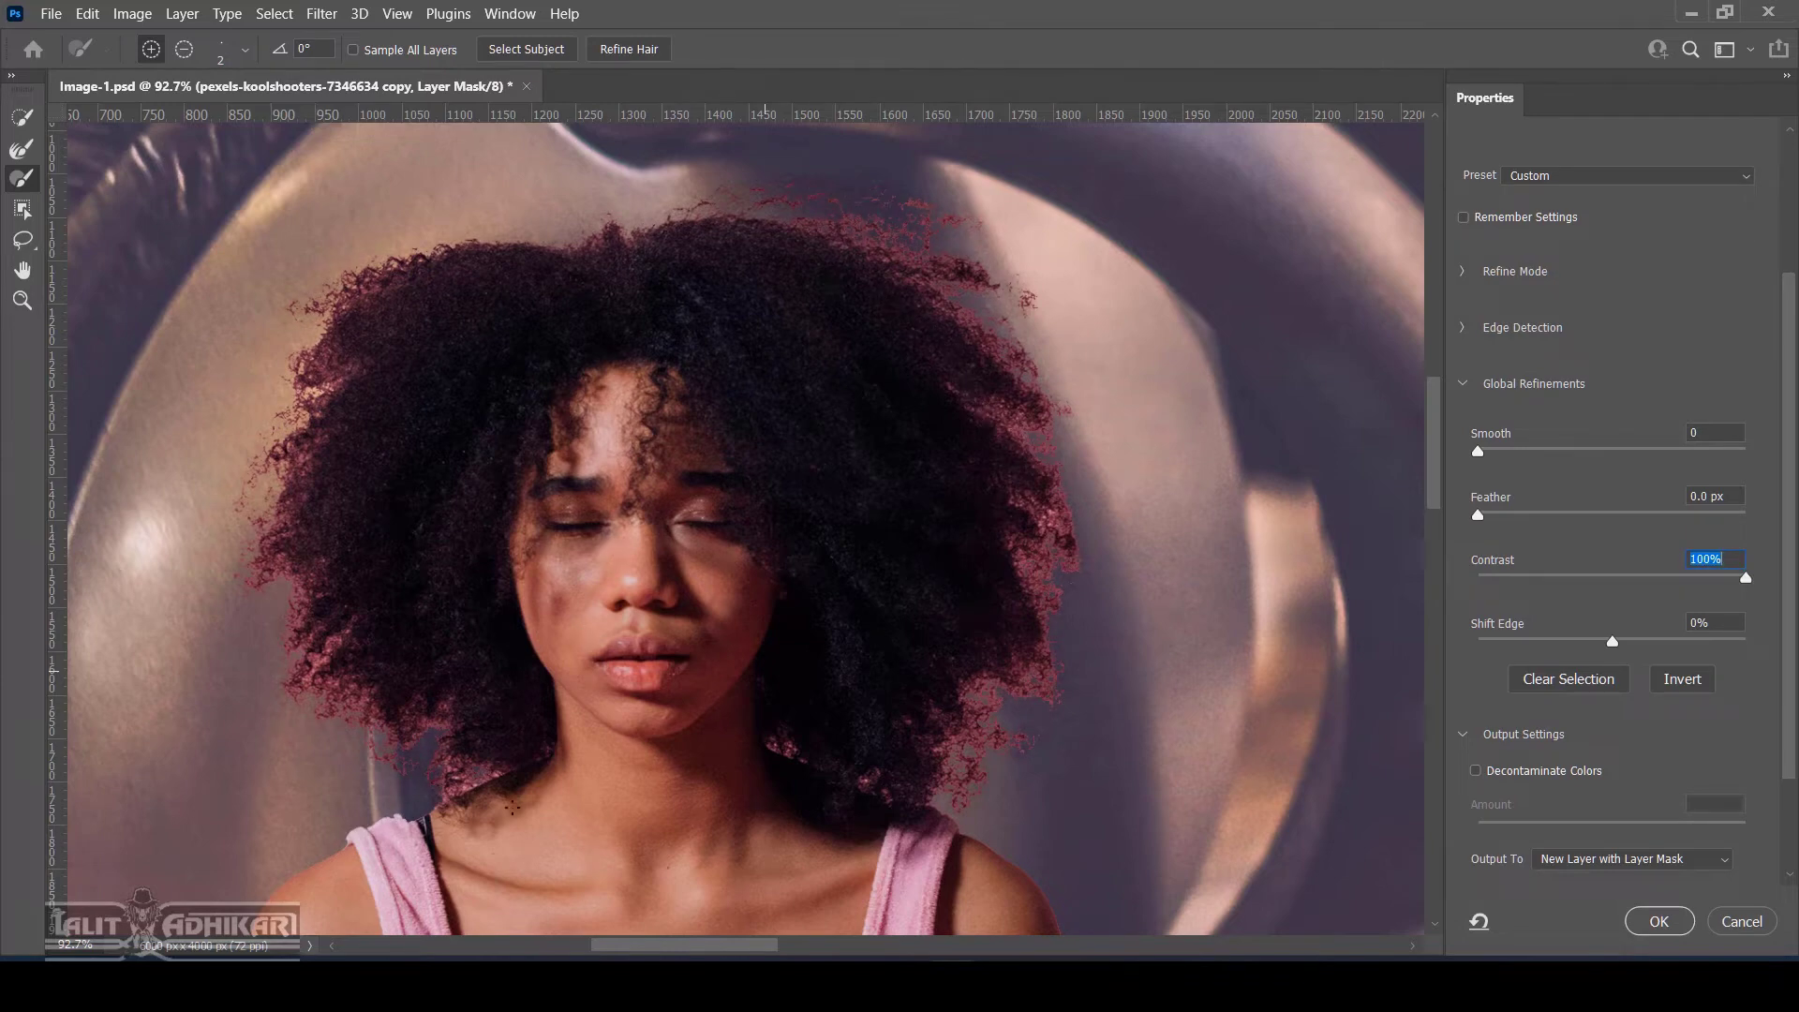
pyautogui.click(1480, 575)
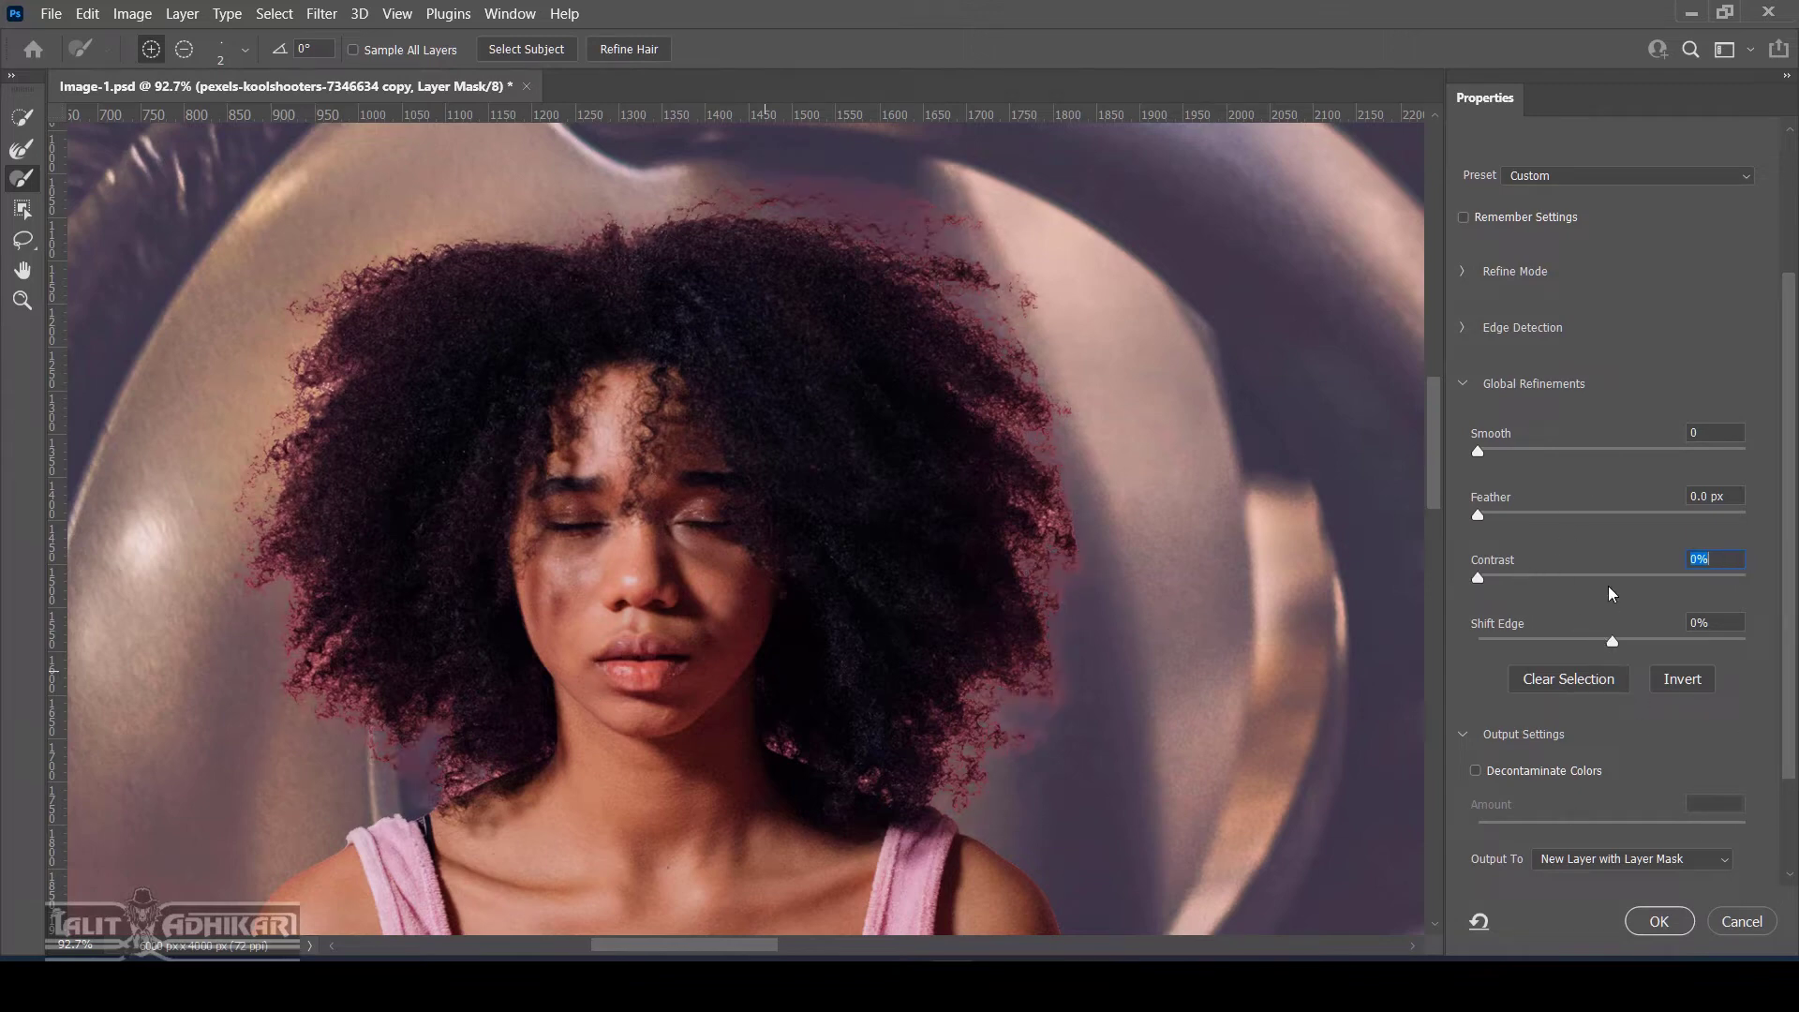
# Switch the mask preview to Marching Ants and examine the selection edge around the shoulder and lower hair
pyautogui.scroll(5, 1642, 473)
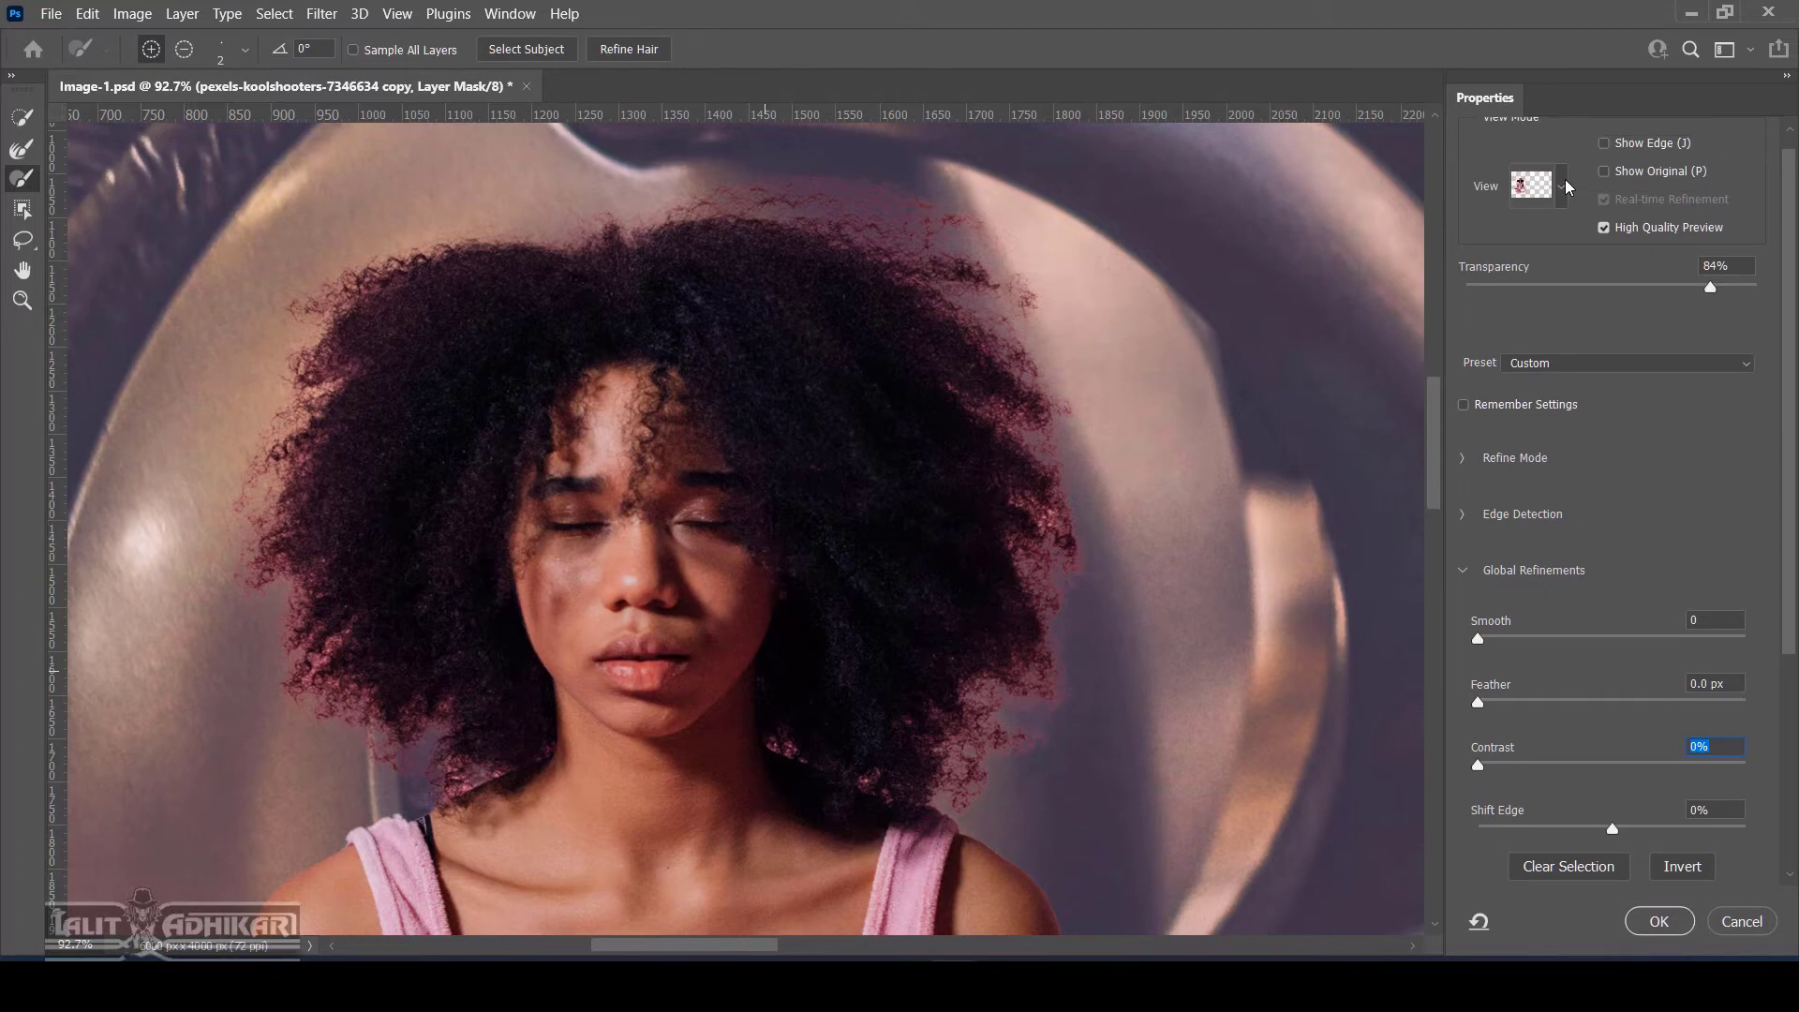
pyautogui.click(1561, 187)
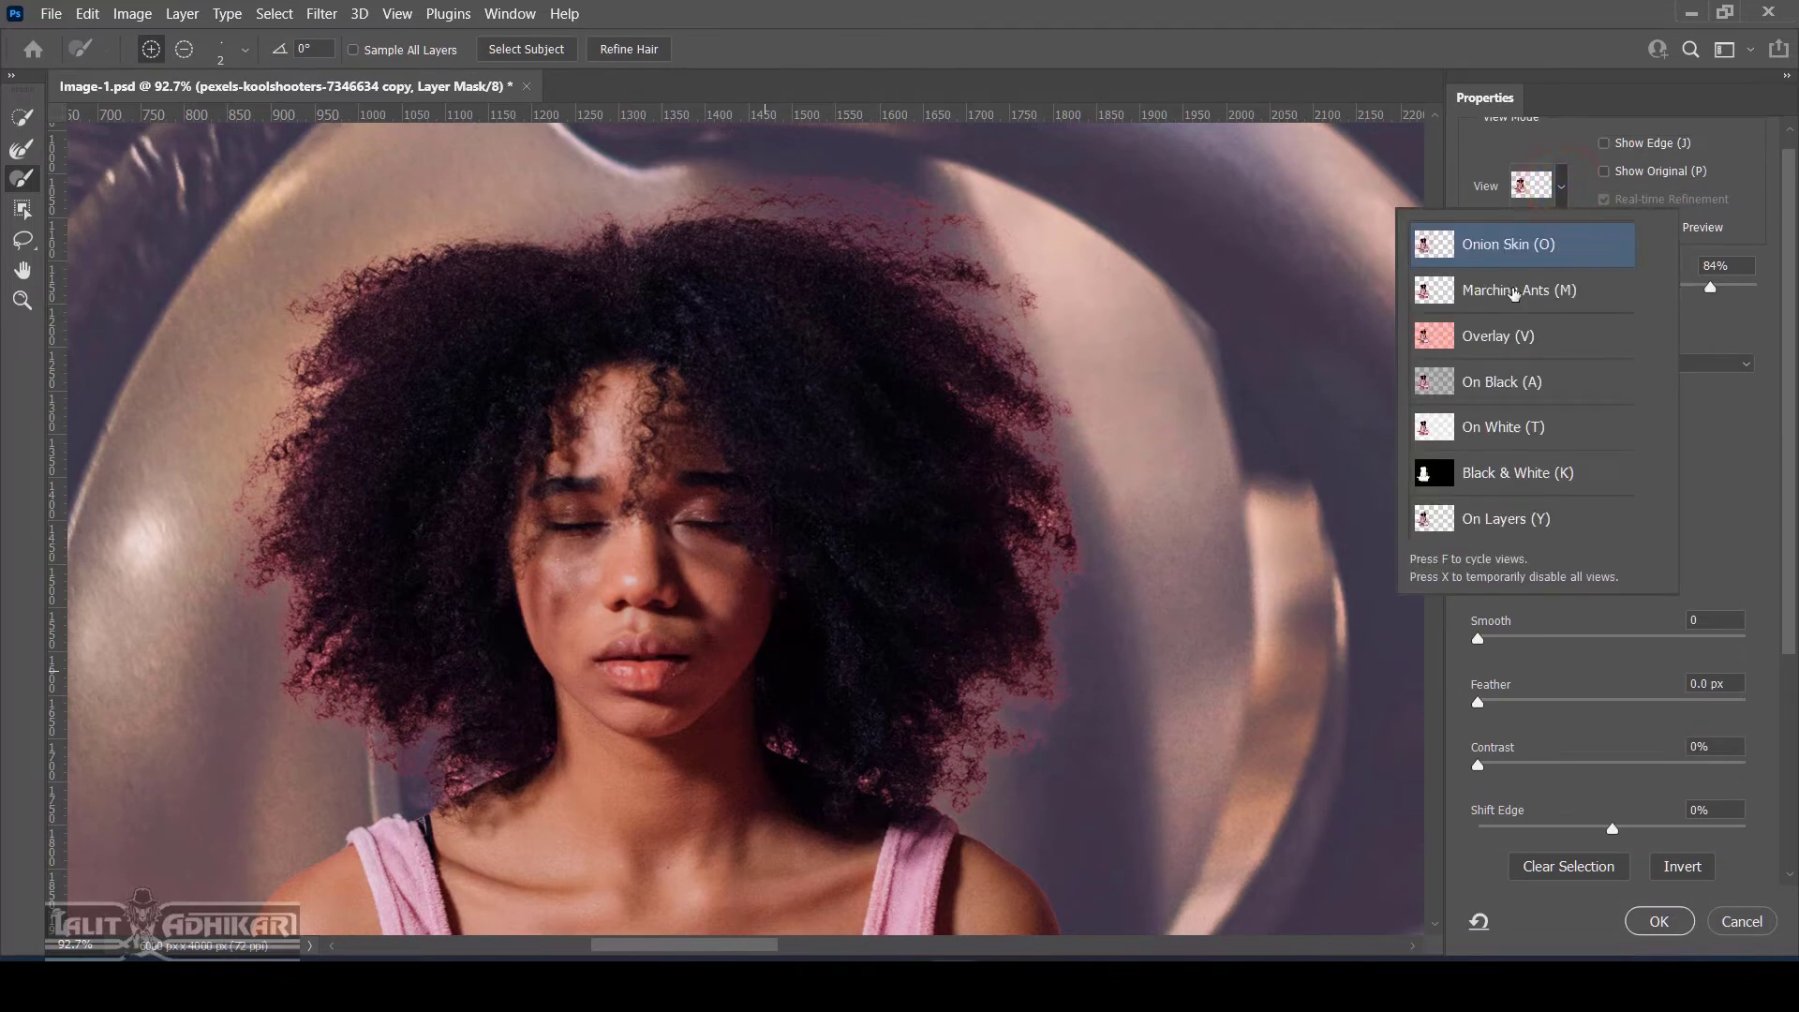
pyautogui.click(1576, 294)
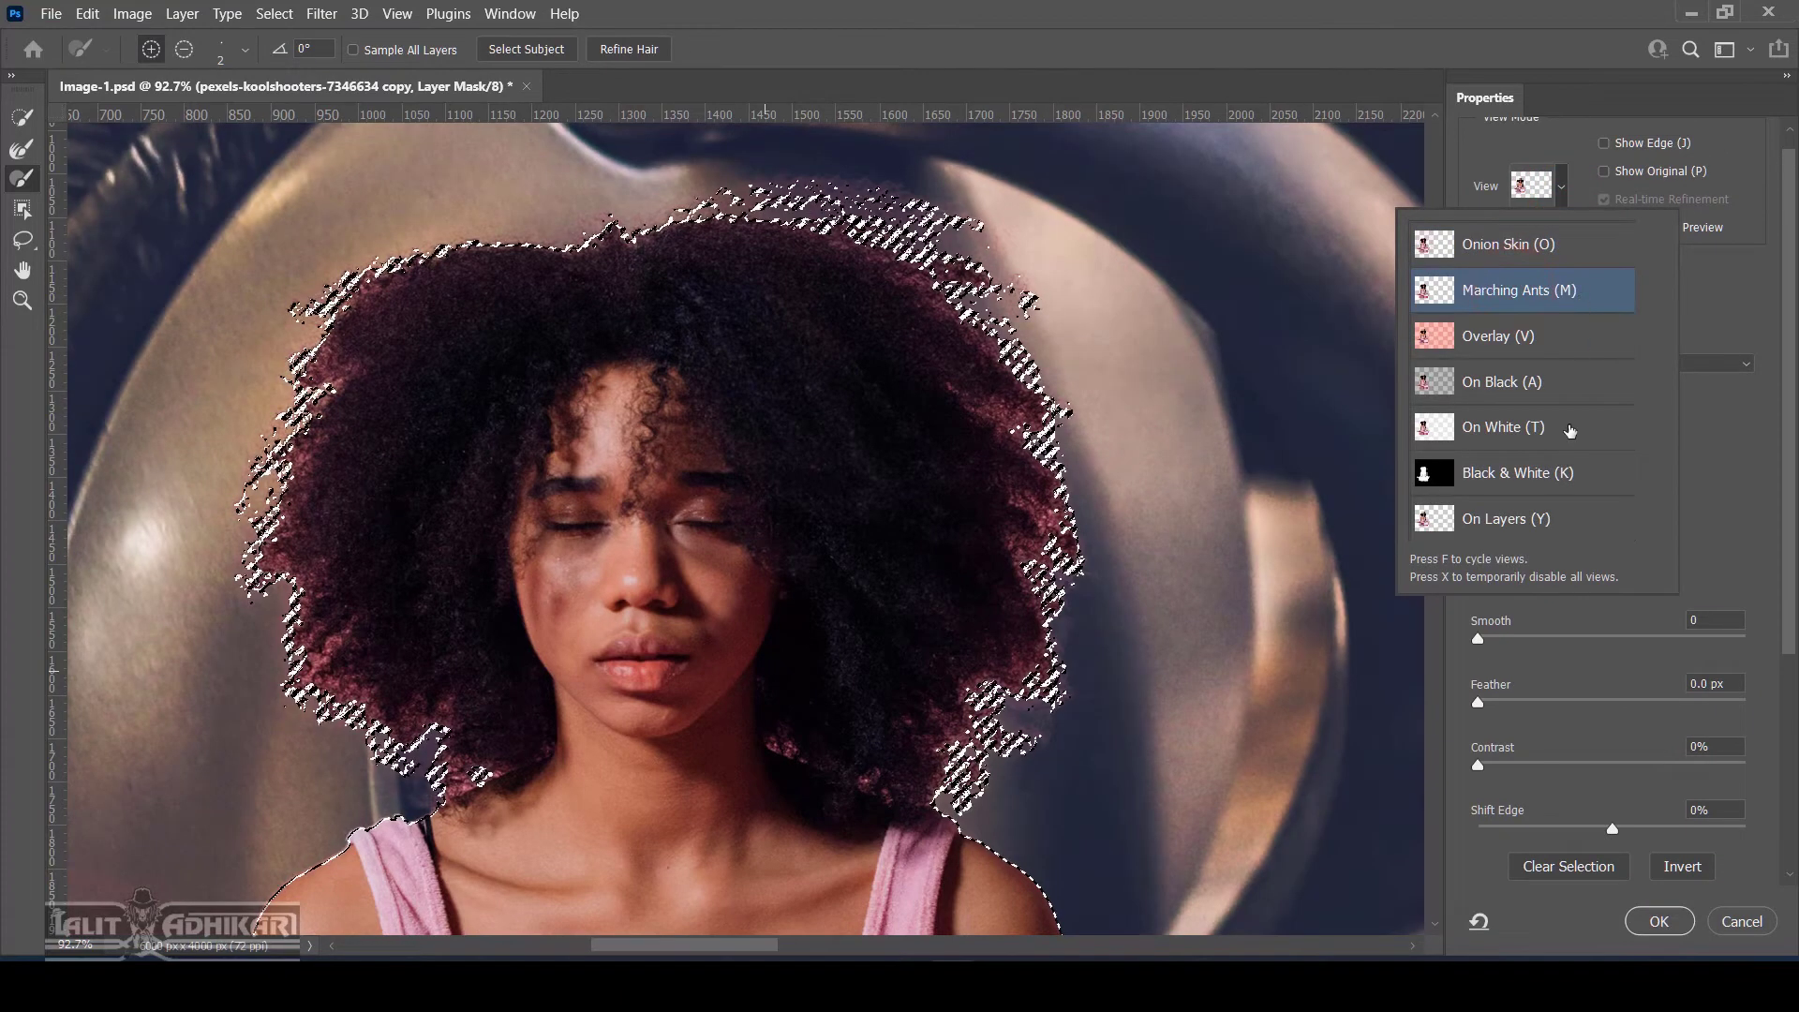
pyautogui.scroll(-6, 1725, 559)
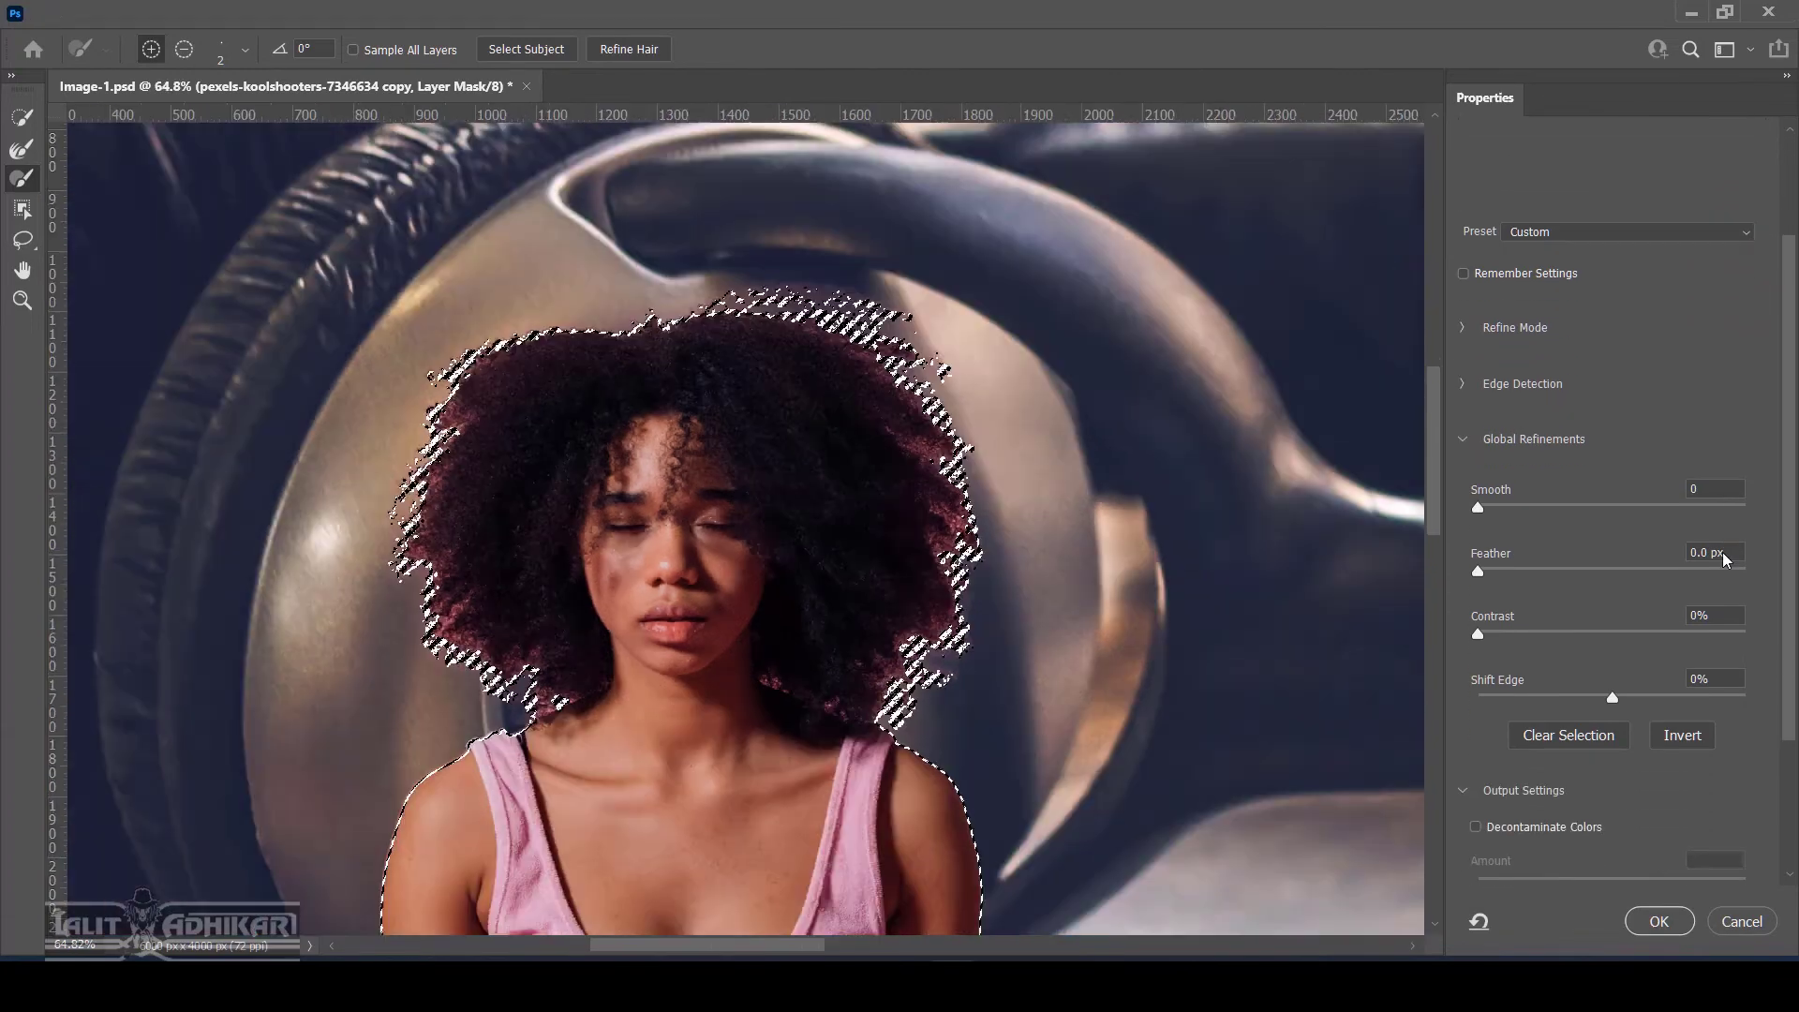
pyautogui.scroll(20, 958, 849)
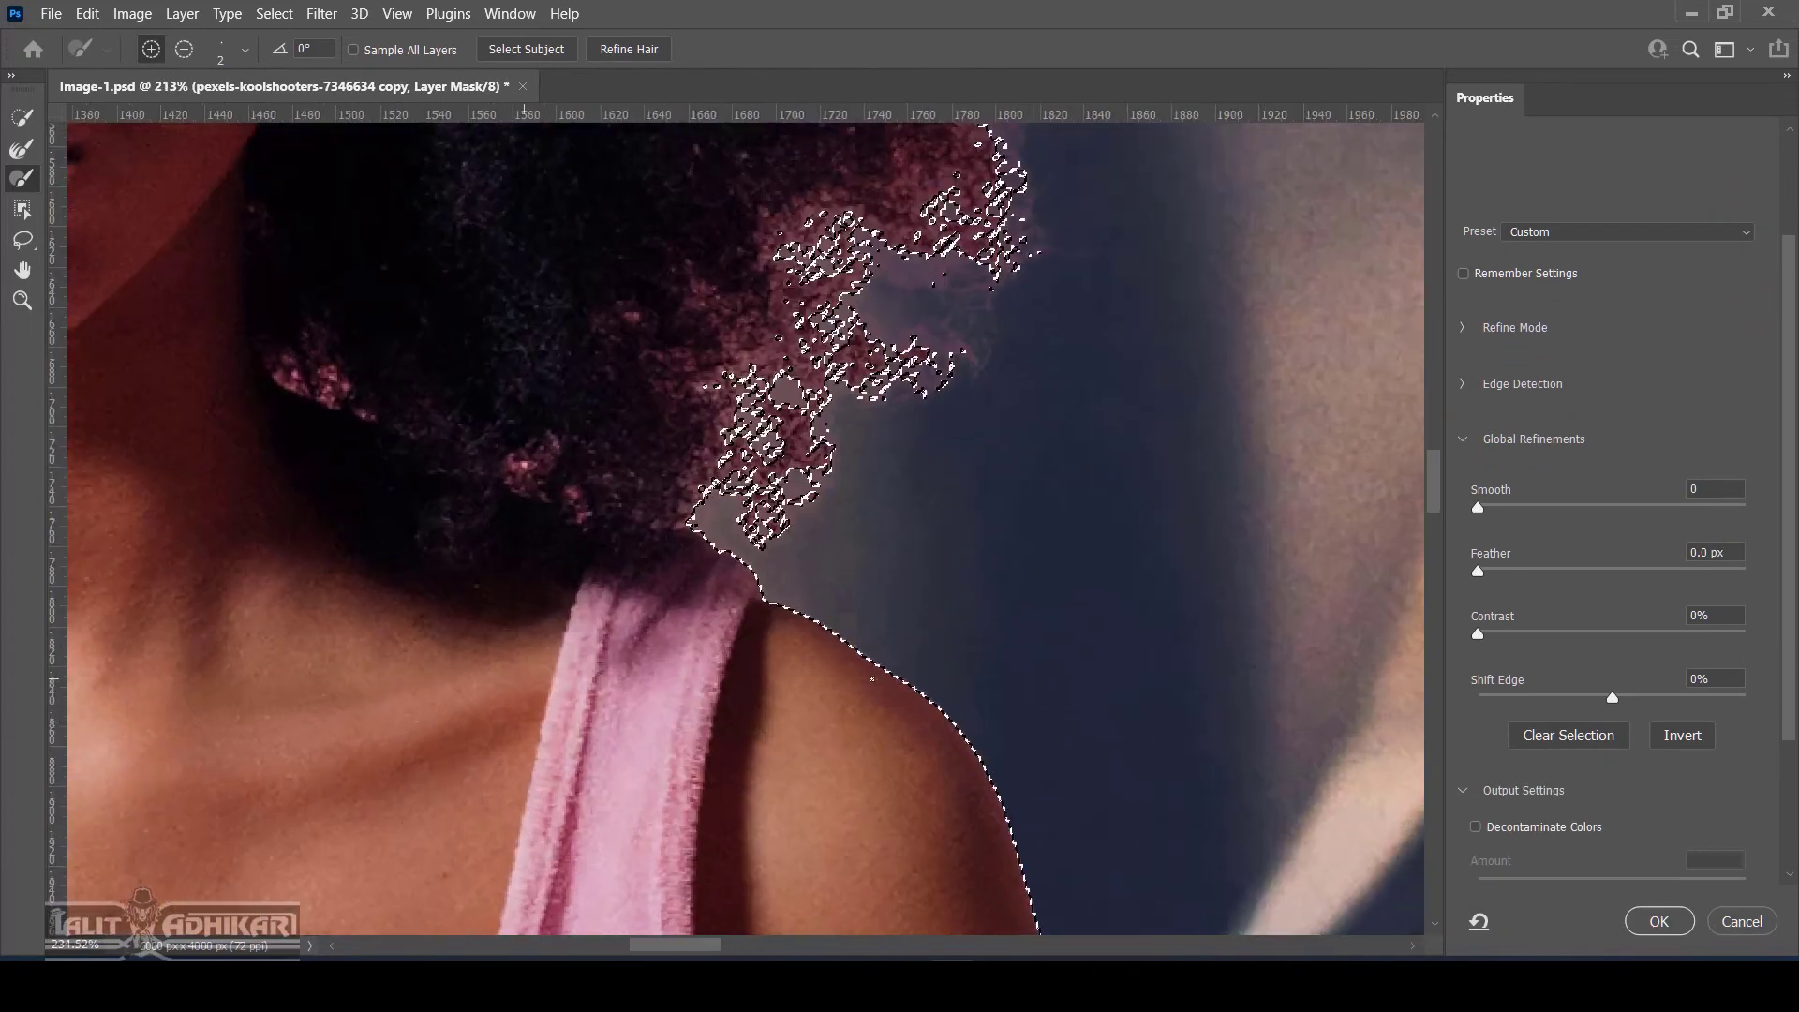
pyautogui.scroll(5, 872, 679)
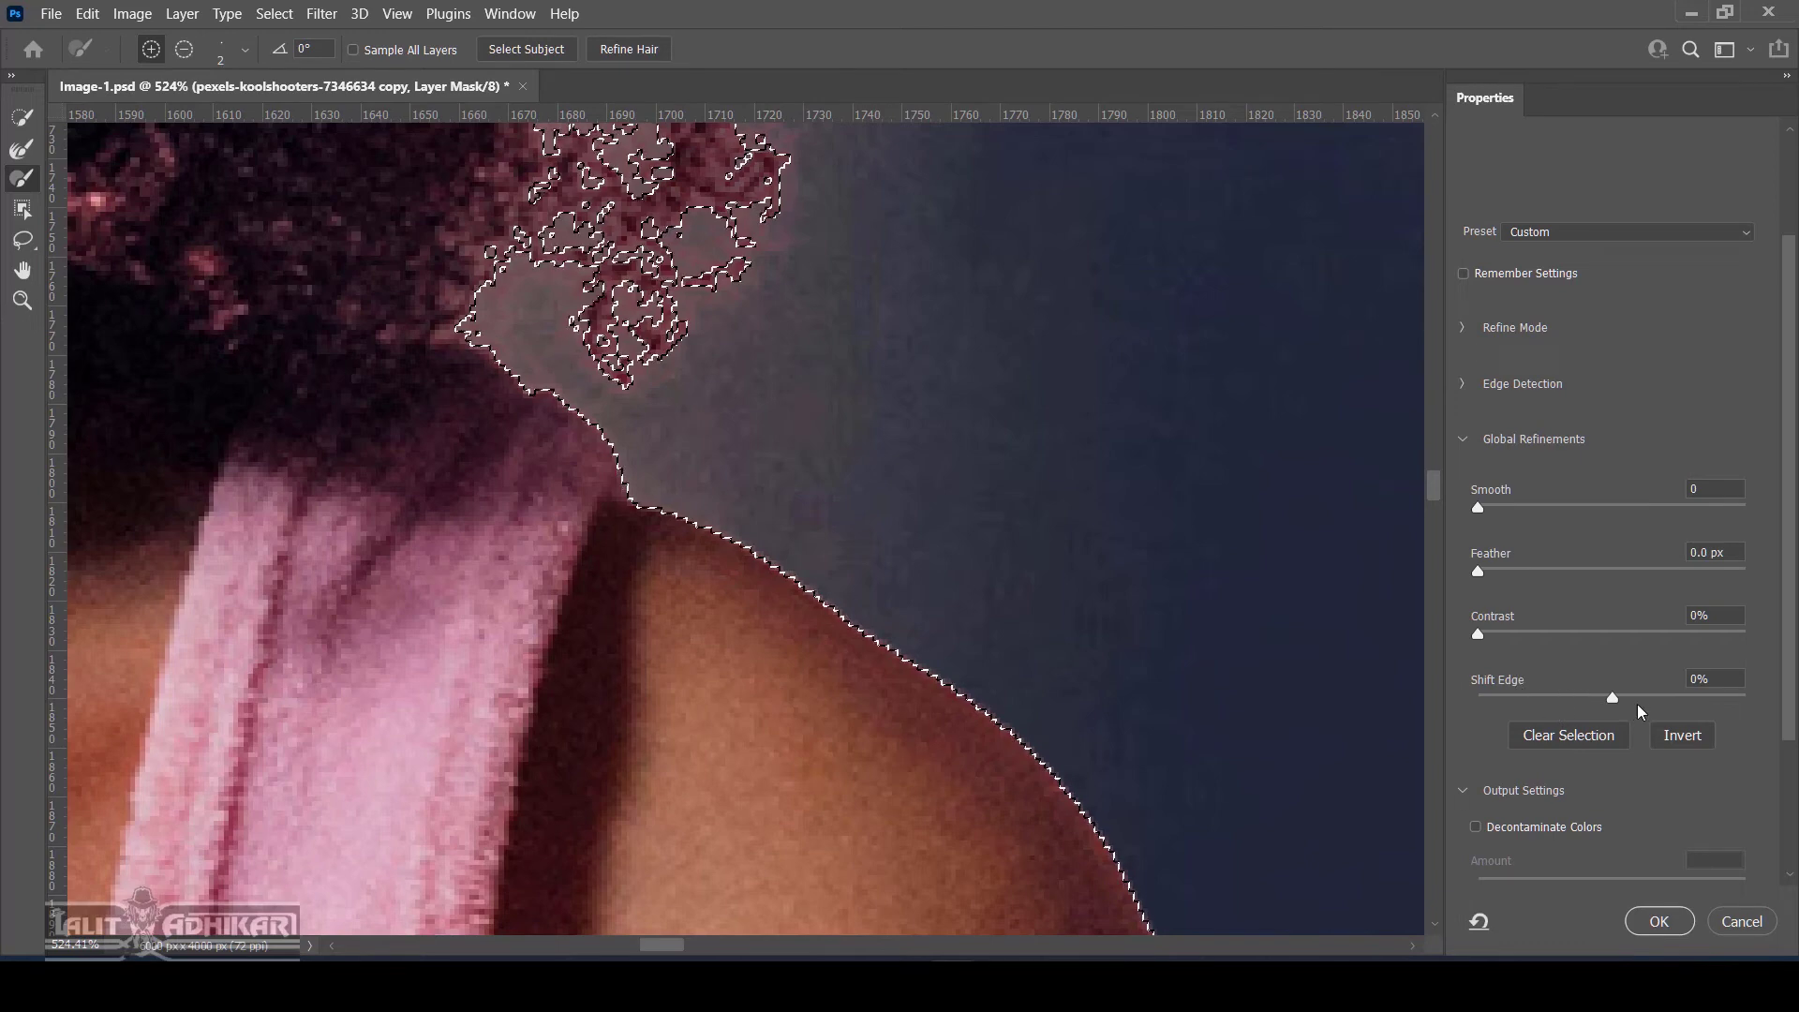
# Try Shift Edge at -75% and +65% on the shoulder and hair edge, and return it to 0%
pyautogui.click(1512, 700)
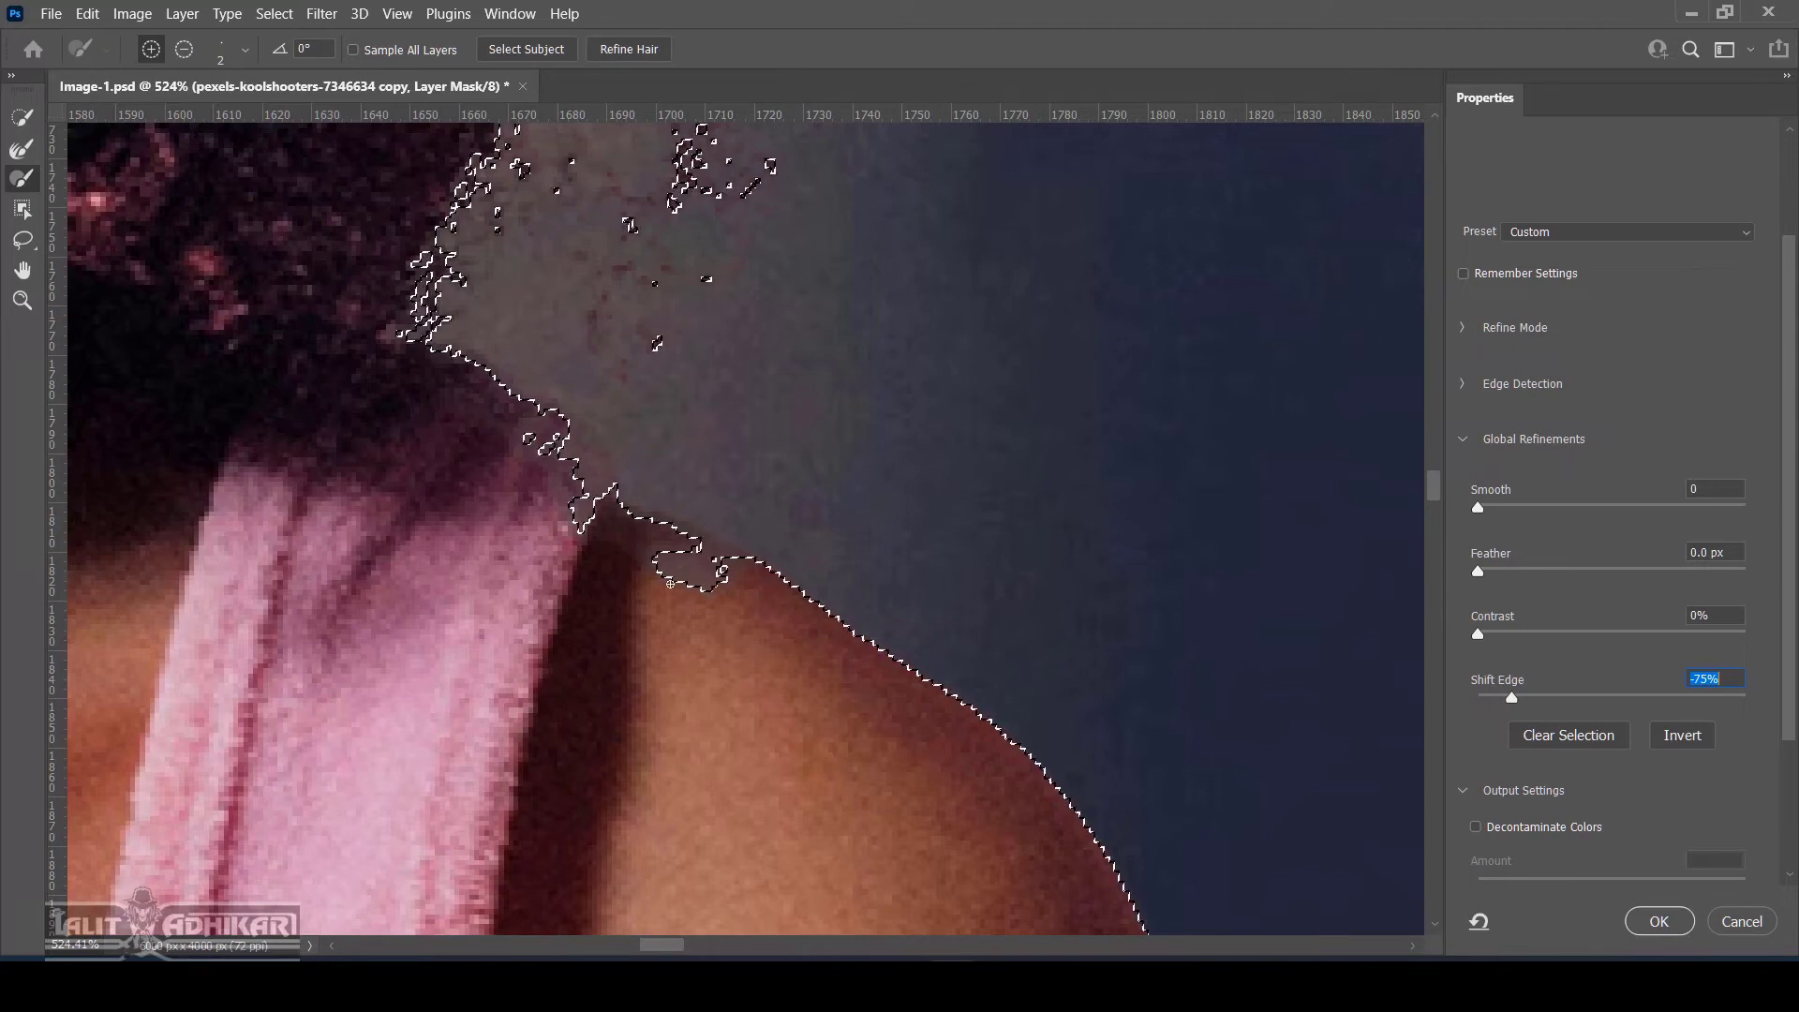
pyautogui.click(1701, 698)
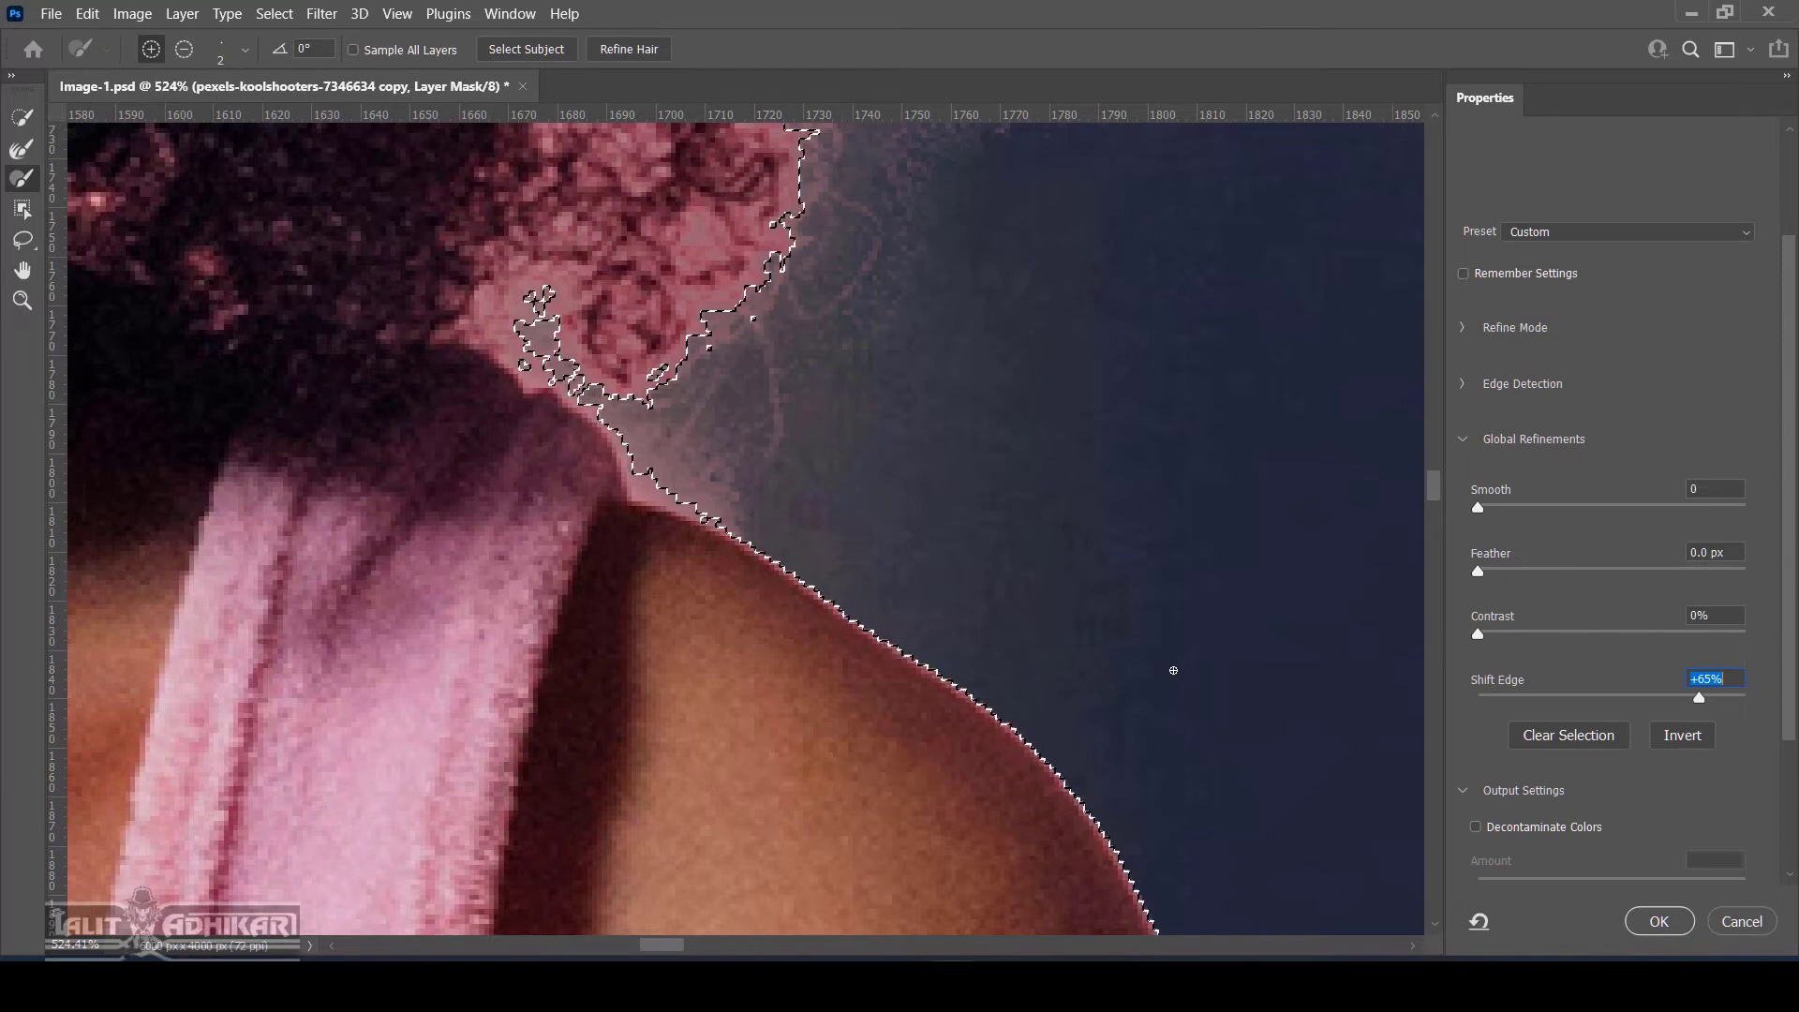
pyautogui.click(1703, 681)
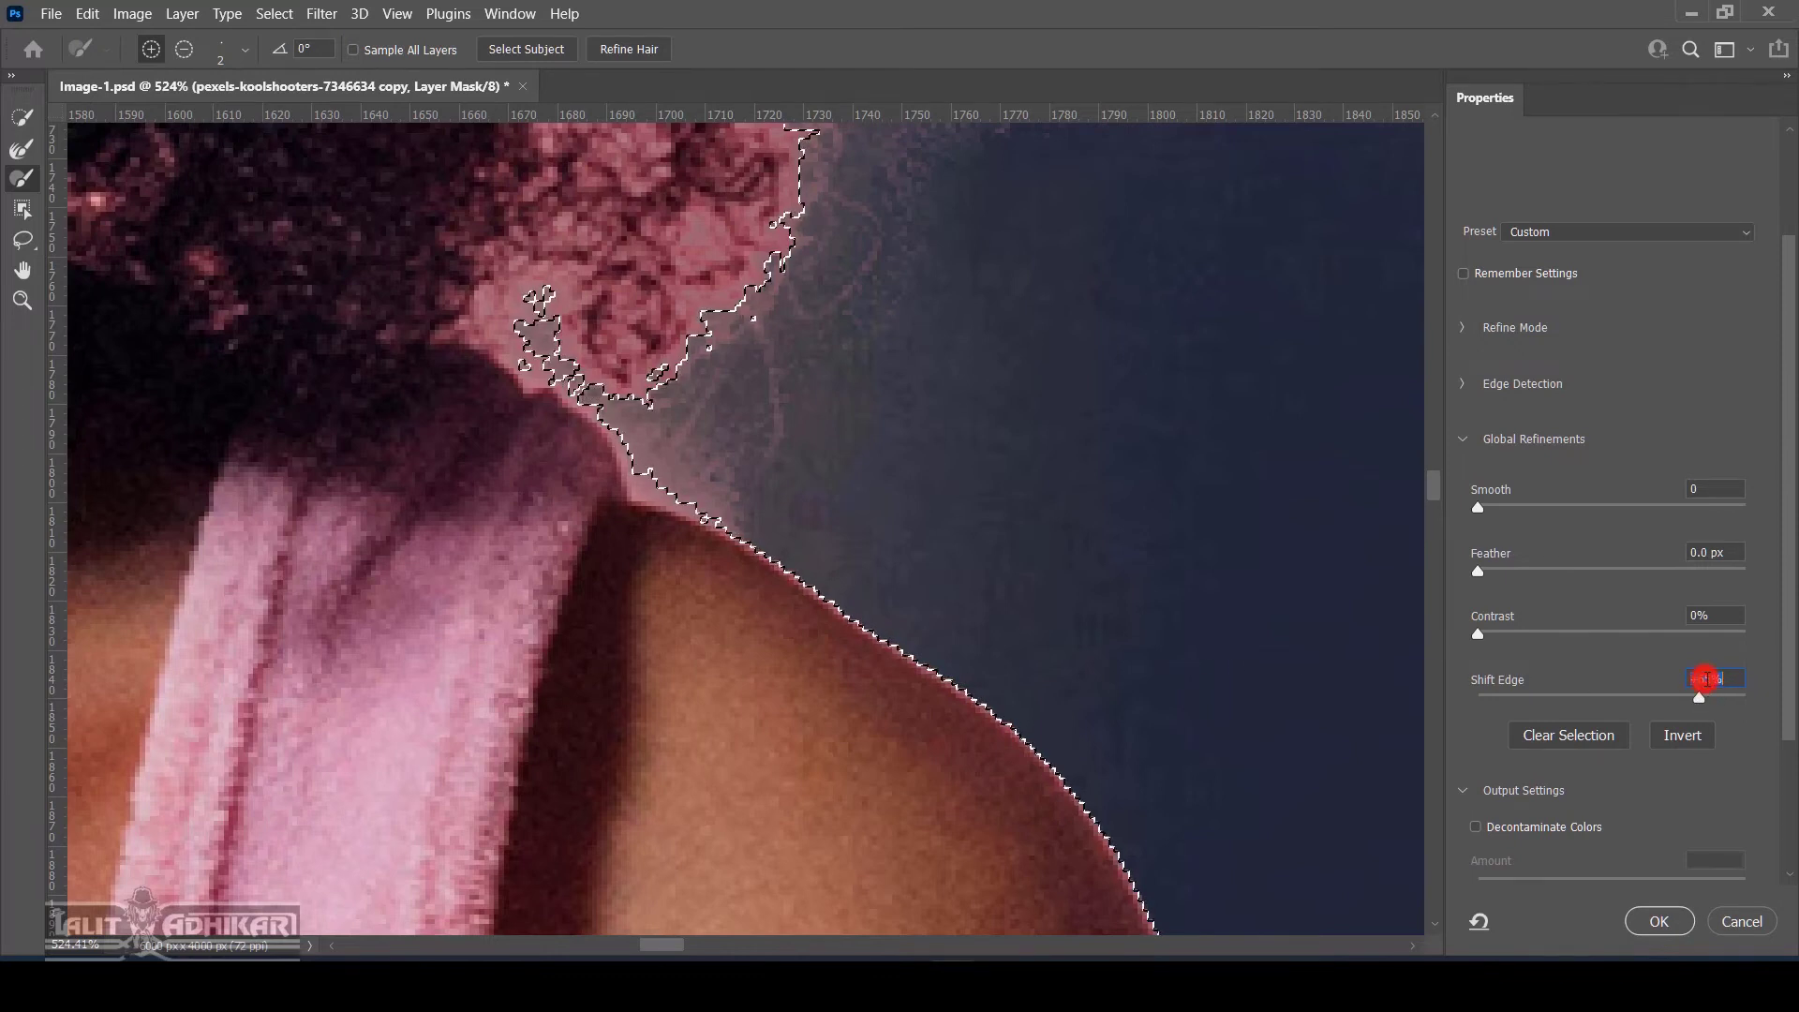
pyautogui.write('0')
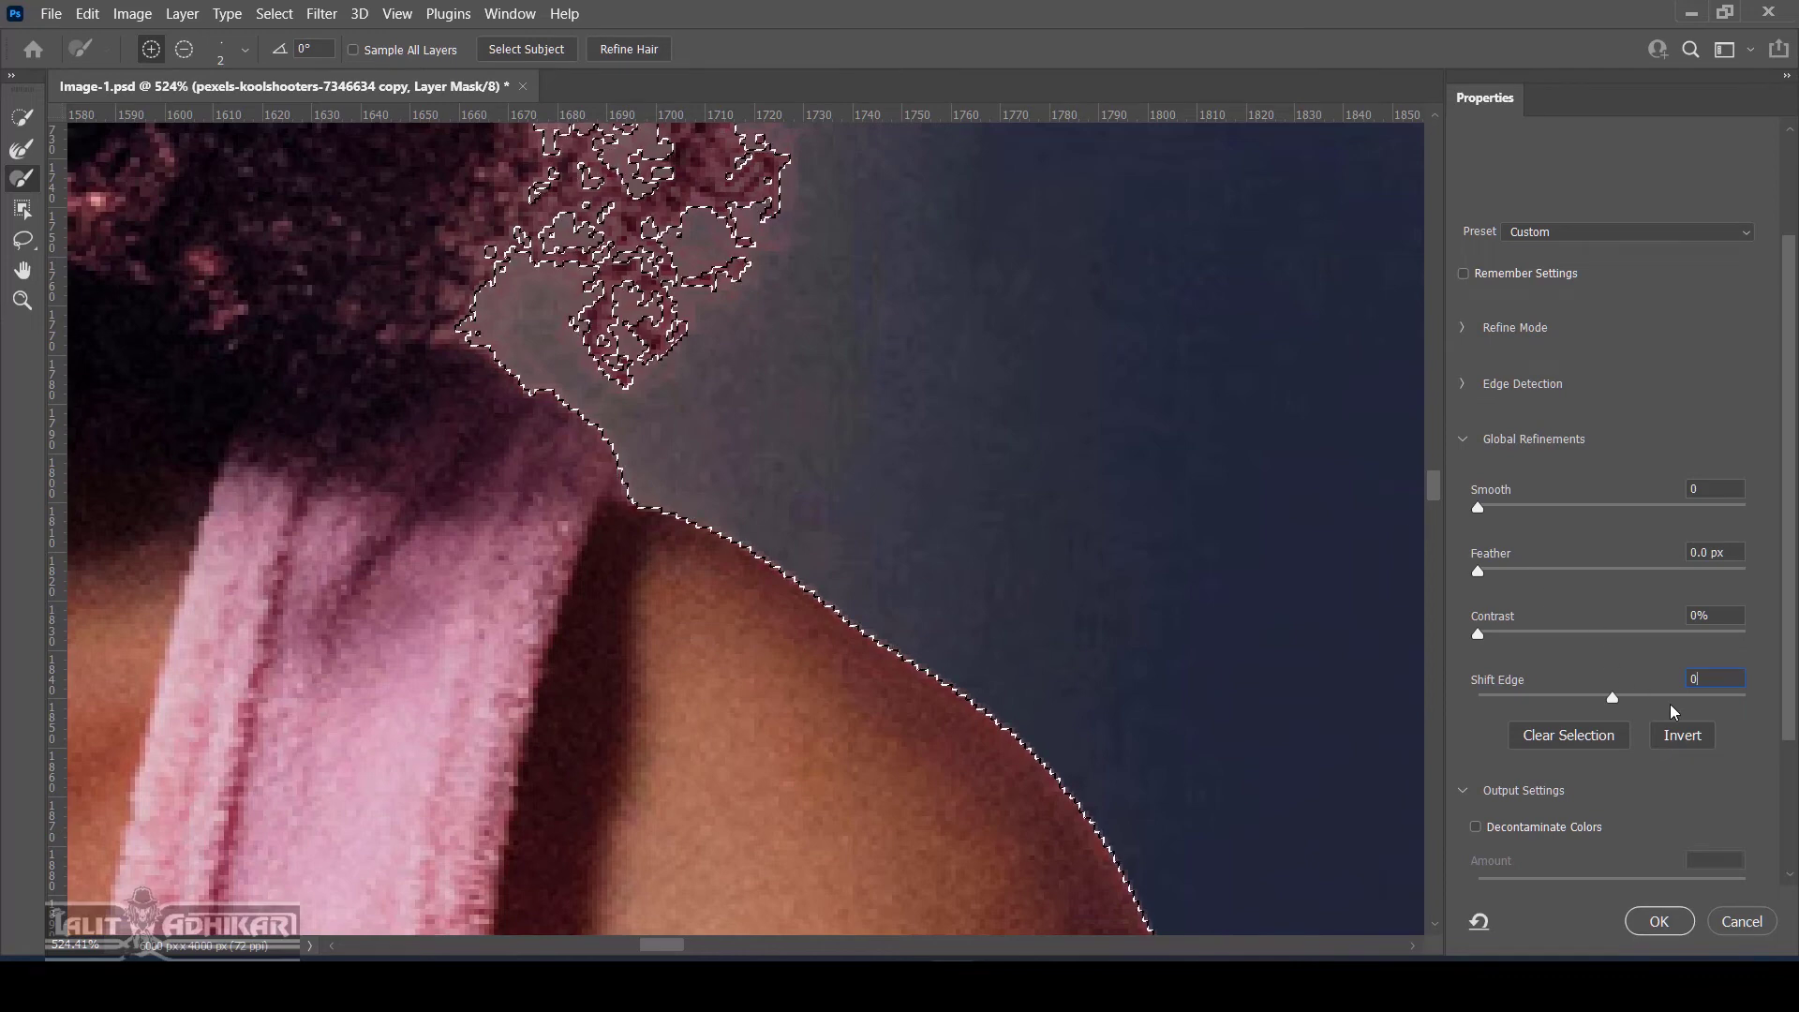
# Collapse the Global Refinements settings and switch the mask preview back to Onion Skin
pyautogui.click(1463, 441)
pyautogui.moveTo(669, 732); pyautogui.dragTo(523, 645)
pyautogui.moveTo(329, 450)
pyautogui.mouseDown()
pyautogui.moveTo(579, 515)
pyautogui.moveTo(348, 453)
pyautogui.mouseUp()
pyautogui.click(1561, 207)
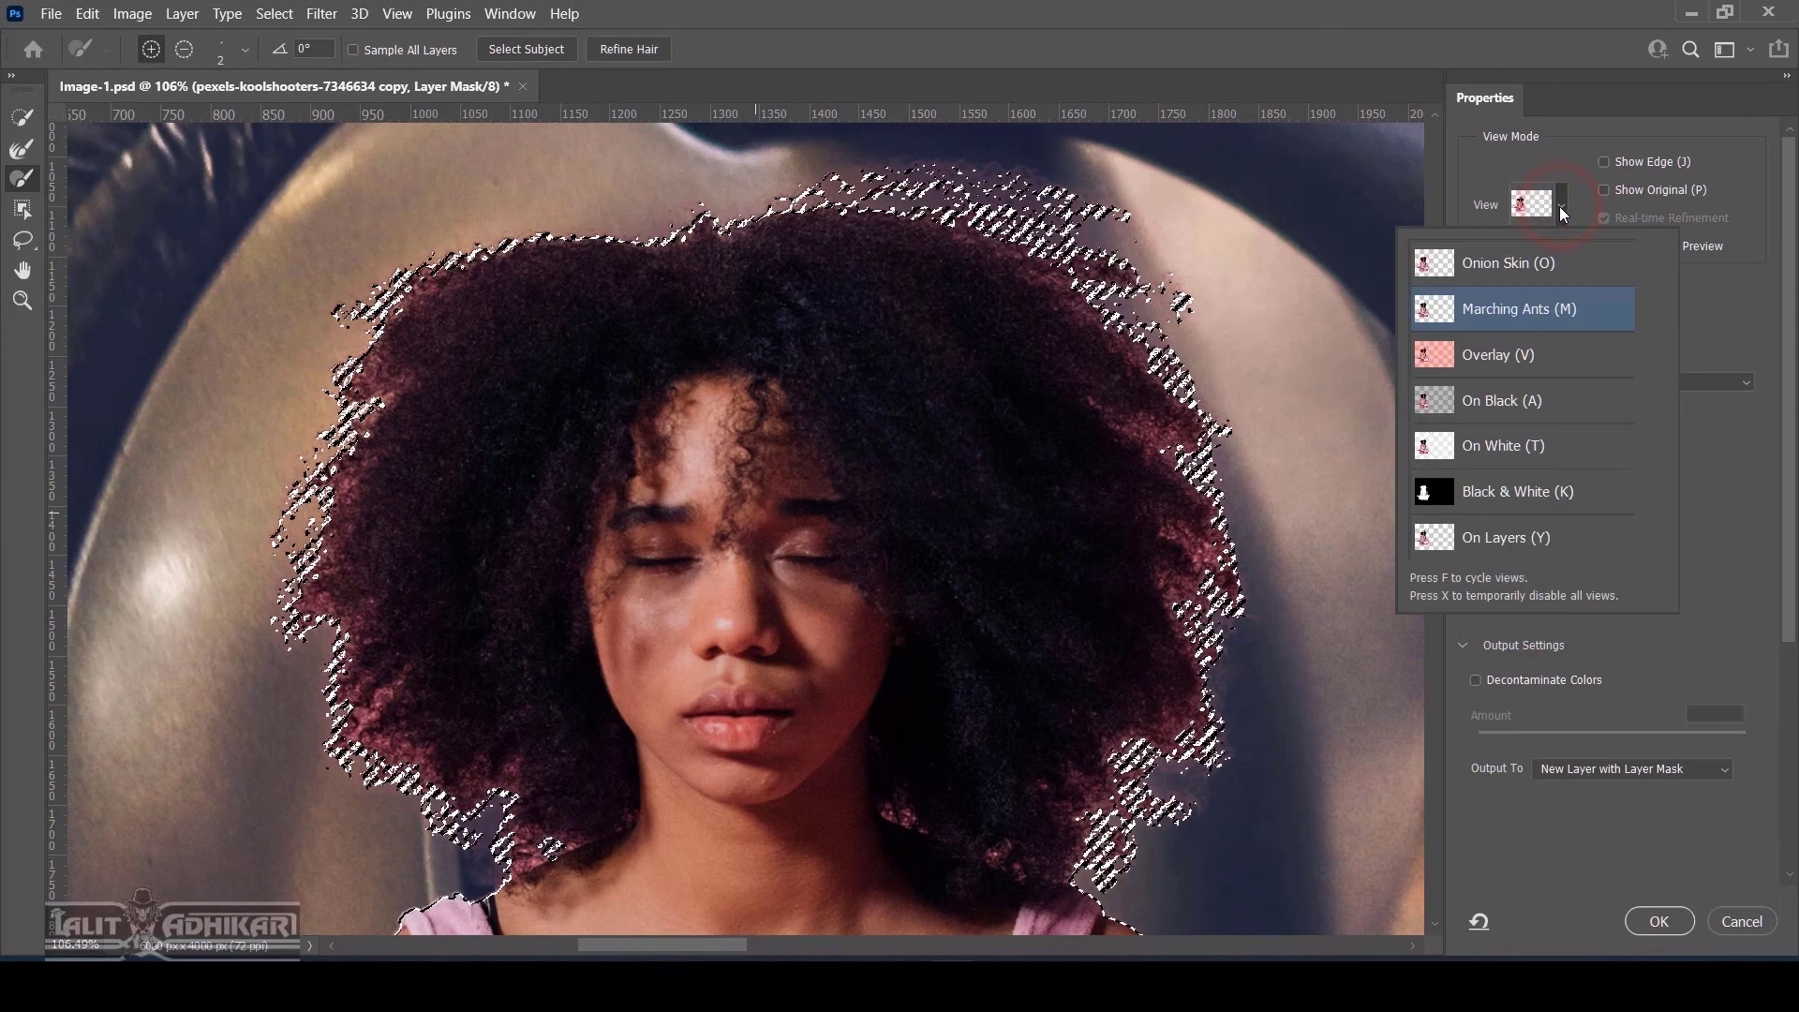
pyautogui.click(1543, 266)
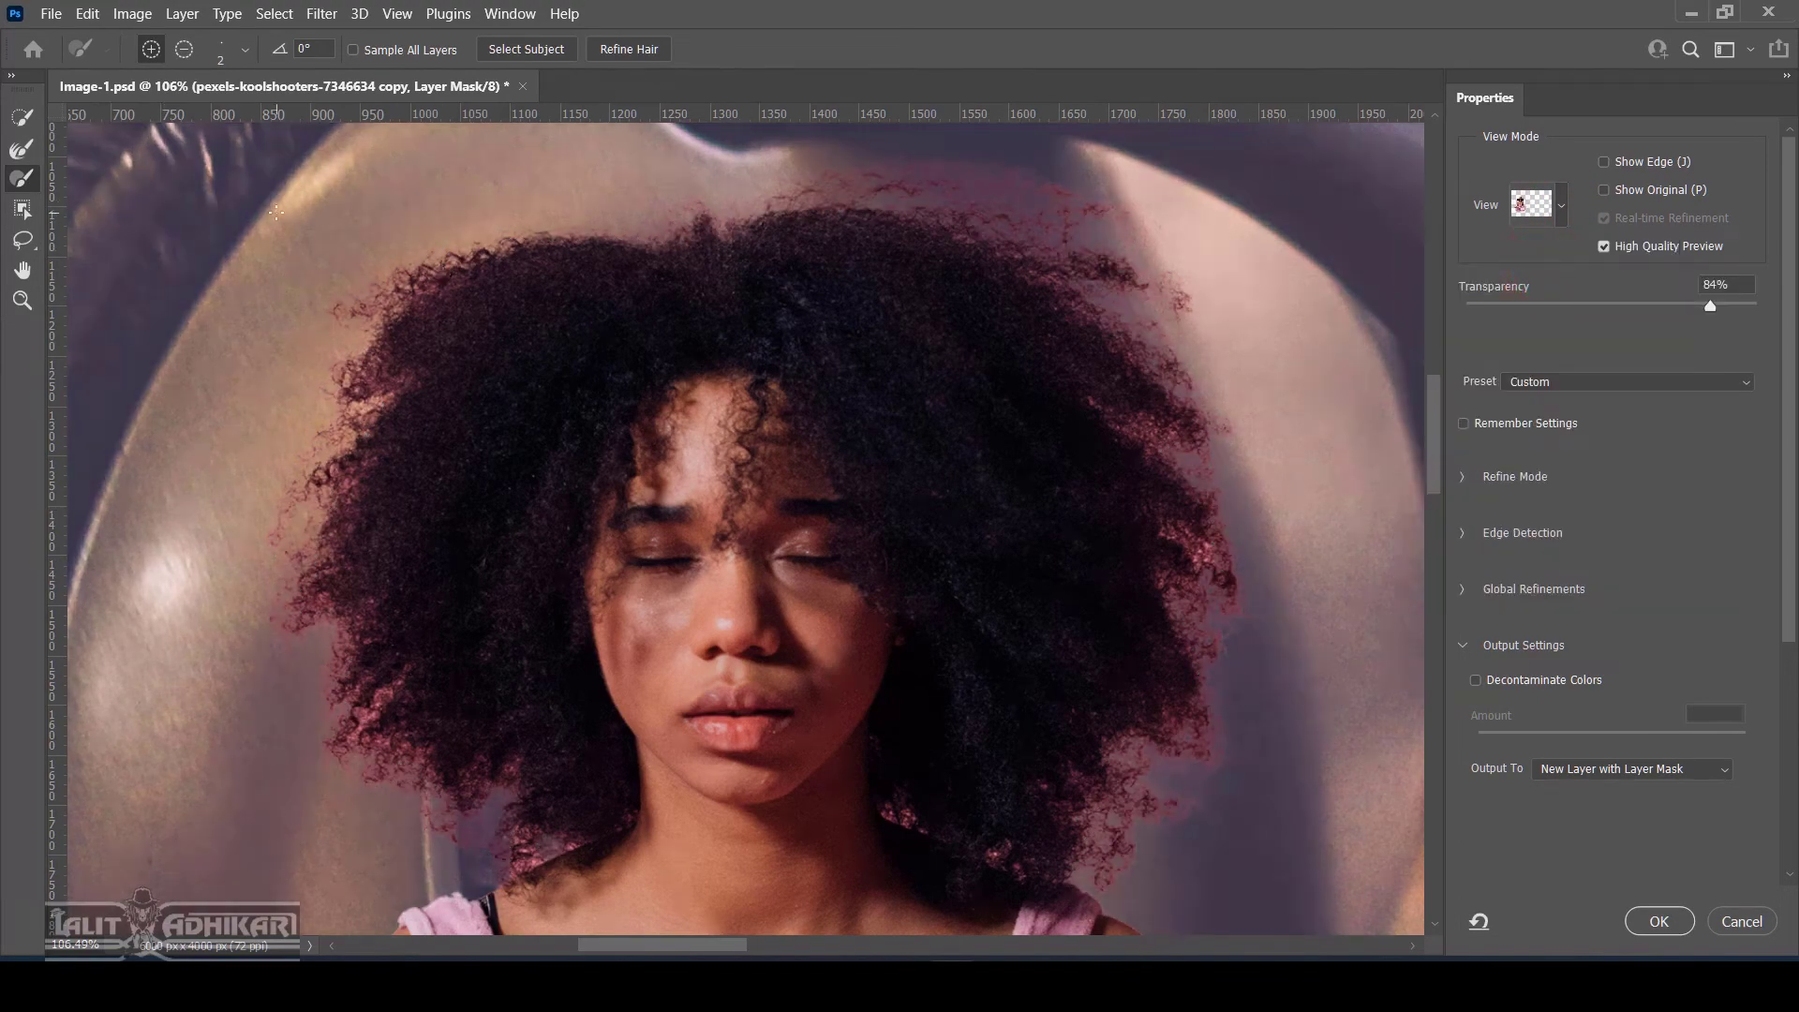
# Paint with the Refine Edge Brush at size 40 over the lower hair beside the woman's neck and shoulder strap
pyautogui.click(22, 148)
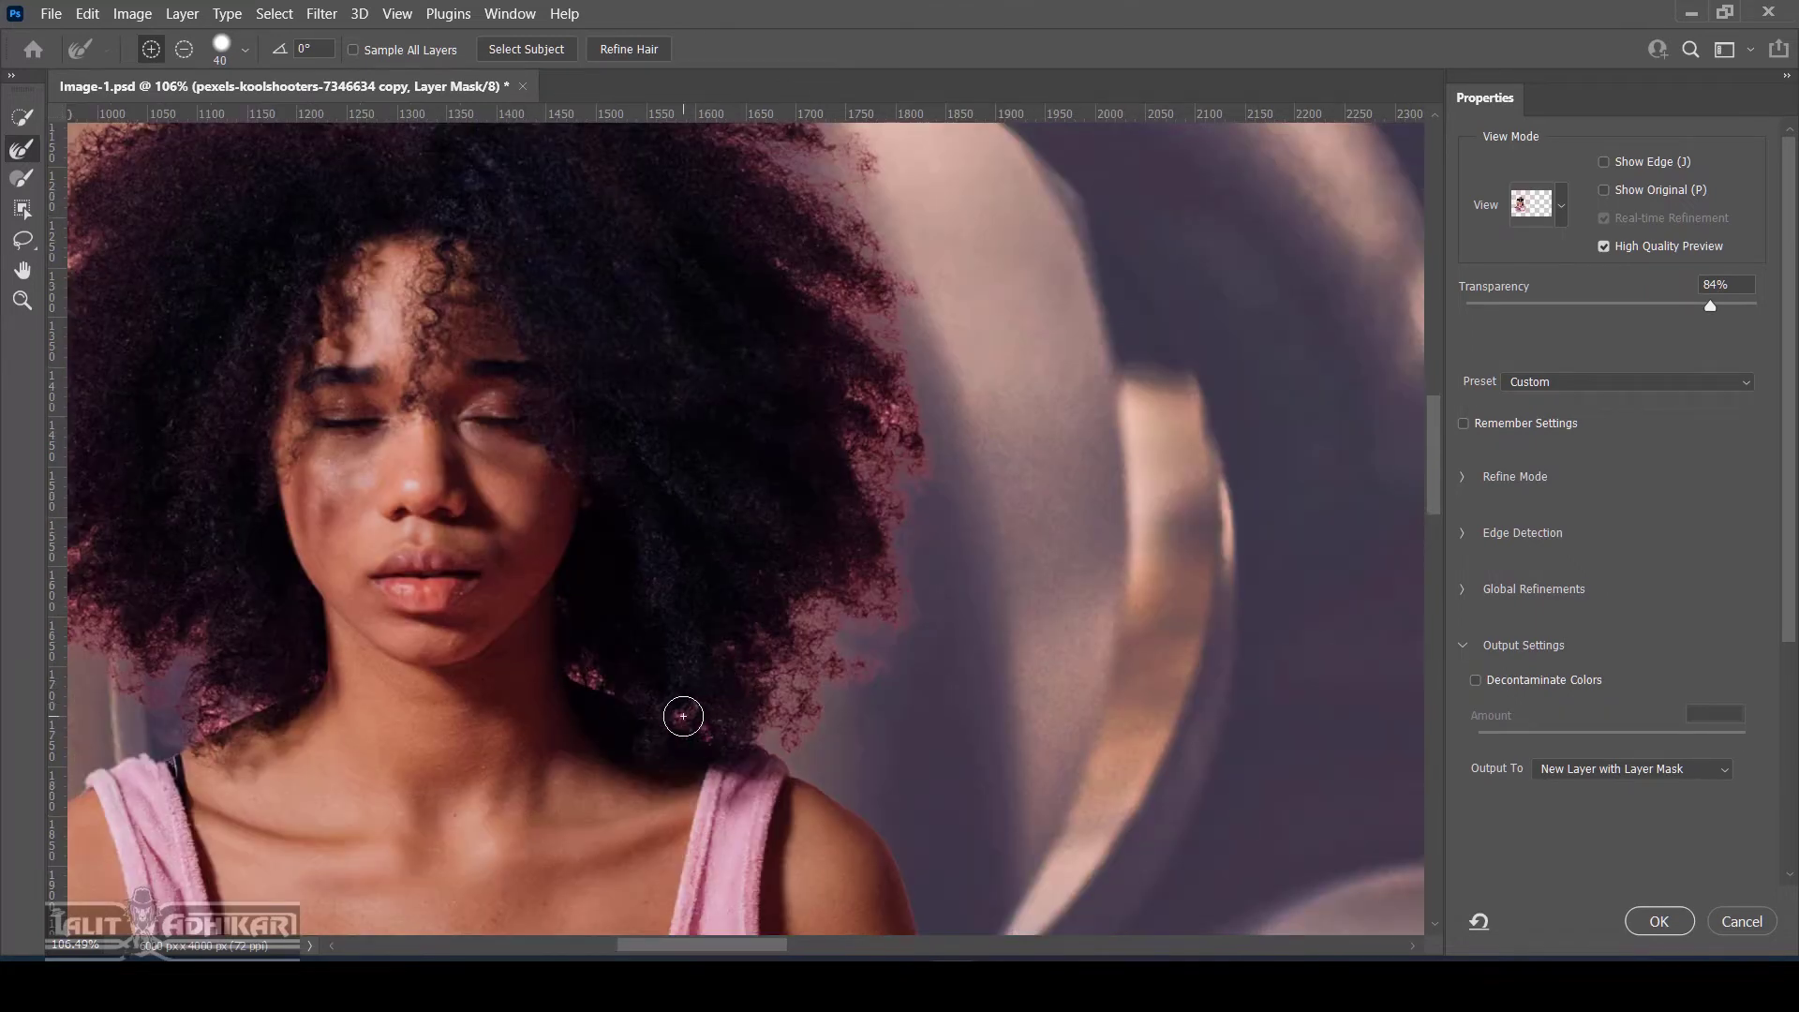
pyautogui.moveTo(687, 706); pyautogui.dragTo(770, 718)
pyautogui.moveTo(693, 714); pyautogui.dragTo(580, 672)
pyautogui.press('[')
pyautogui.click(577, 675)
pyautogui.click(572, 674)
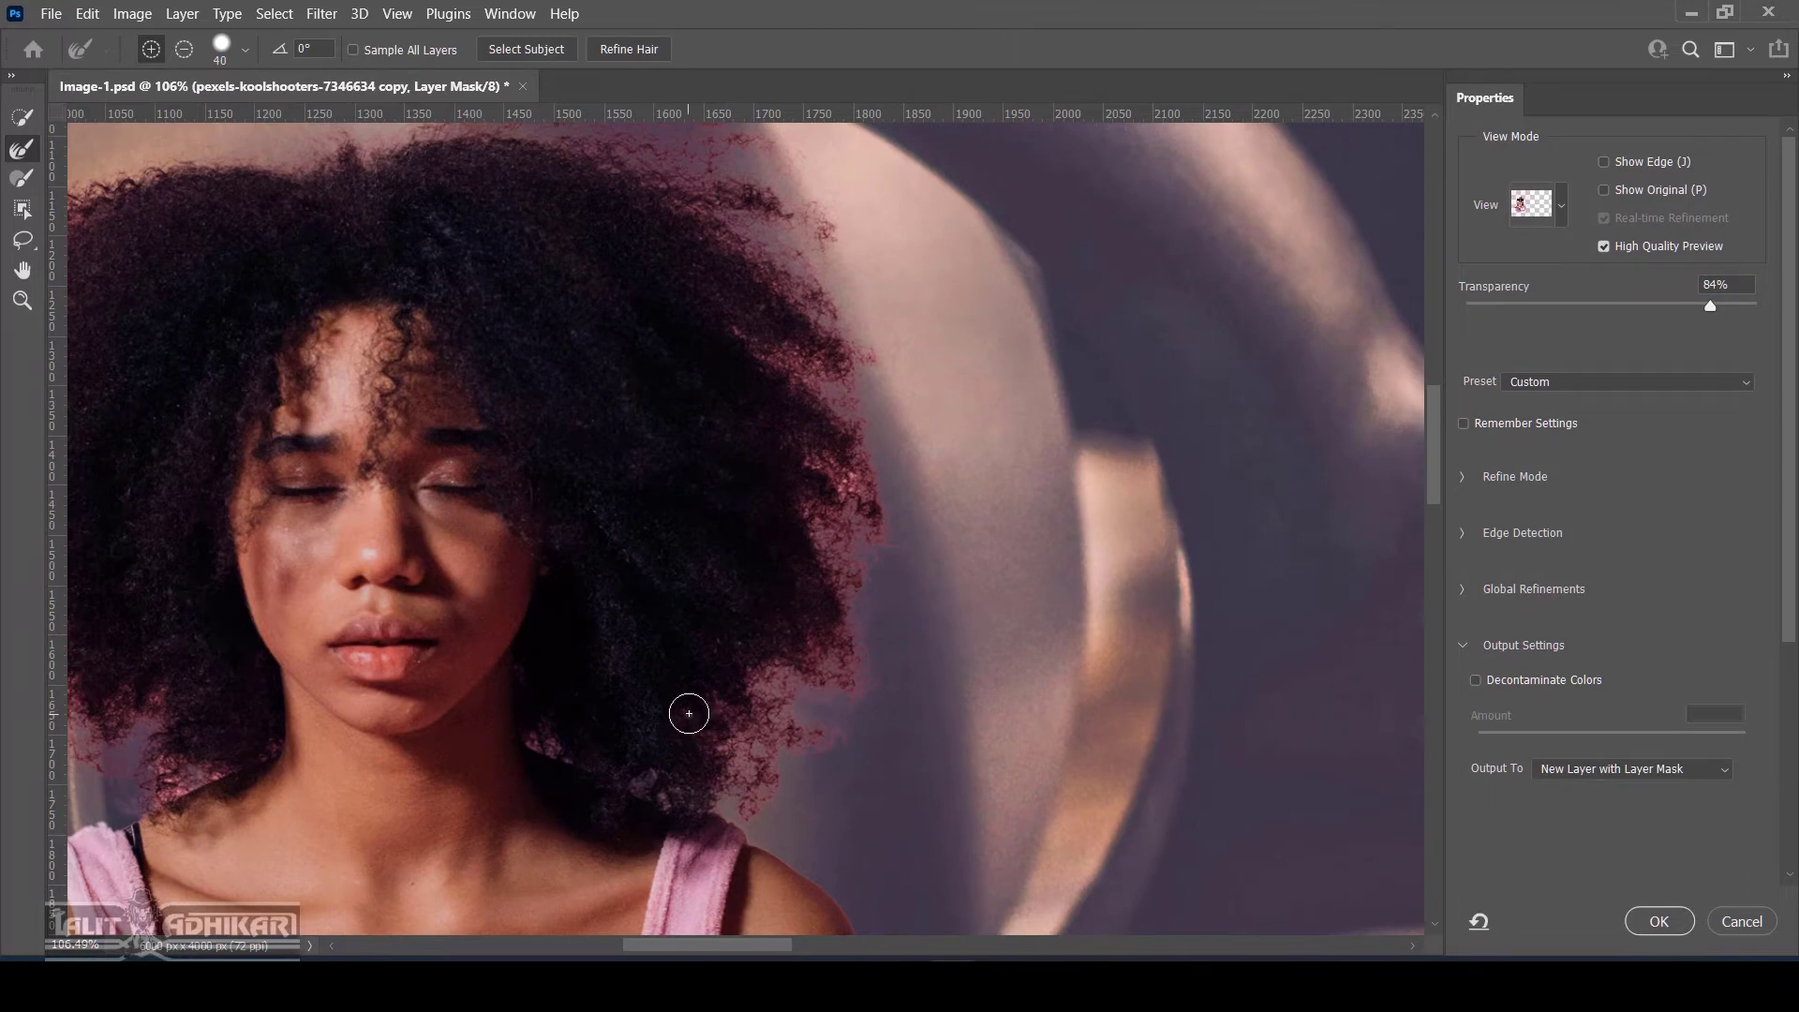
# Reduce the Refine Edge Brush to size 25 and paint along the right side of the woman's hair
pyautogui.press('[')
pyautogui.press('[')
pyautogui.press('[')
pyautogui.click(694, 716)
pyautogui.click(714, 703)
pyautogui.click(721, 747)
pyautogui.moveTo(732, 747)
pyautogui.mouseDown()
pyautogui.moveTo(701, 807)
pyautogui.moveTo(748, 756)
pyautogui.mouseUp()
pyautogui.moveTo(759, 689); pyautogui.dragTo(856, 682)
pyautogui.moveTo(826, 459)
pyautogui.mouseDown()
pyautogui.moveTo(906, 407)
pyautogui.moveTo(808, 509)
pyautogui.mouseUp()
pyautogui.moveTo(891, 426); pyautogui.dragTo(1032, 529)
pyautogui.moveTo(887, 470); pyautogui.dragTo(948, 514)
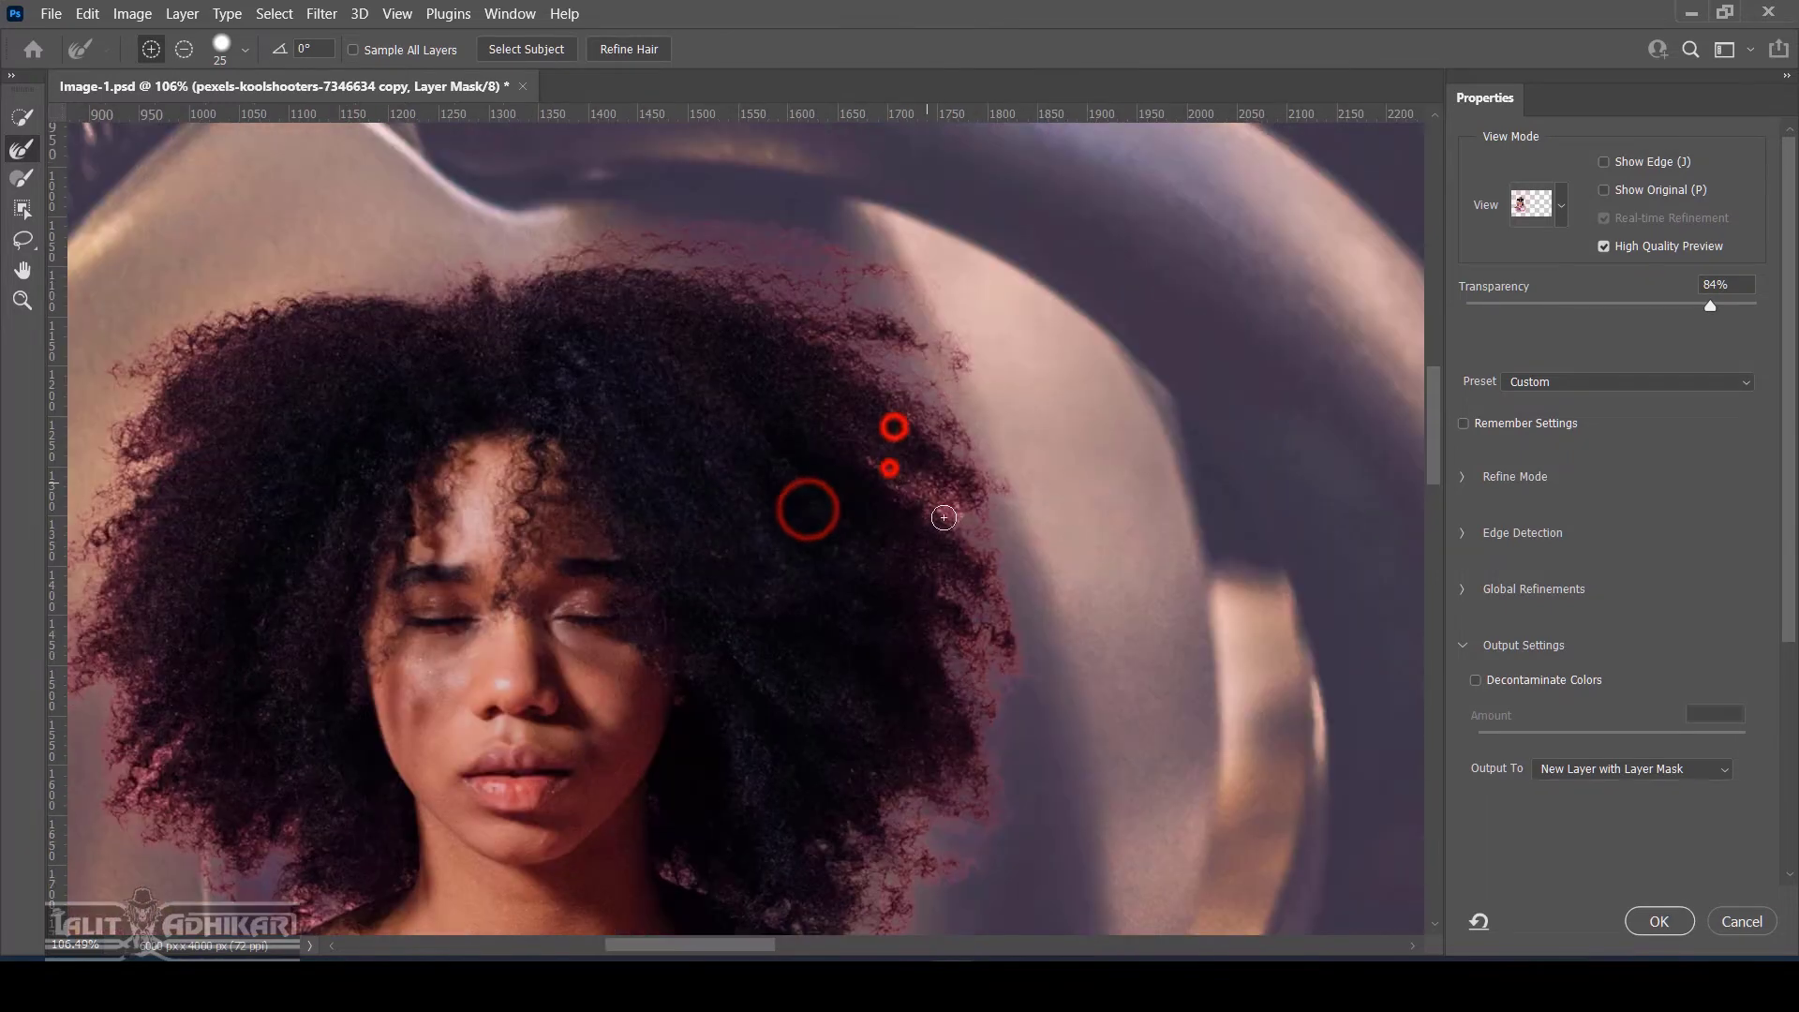
# Continue the edge refinement over the top and left side of the hair down to the shoulder
pyautogui.moveTo(722, 394); pyautogui.dragTo(984, 382)
pyautogui.moveTo(736, 382); pyautogui.dragTo(1000, 370)
pyautogui.moveTo(727, 300); pyautogui.dragTo(751, 301)
pyautogui.moveTo(697, 364); pyautogui.dragTo(718, 391)
pyautogui.moveTo(899, 545); pyautogui.dragTo(727, 434)
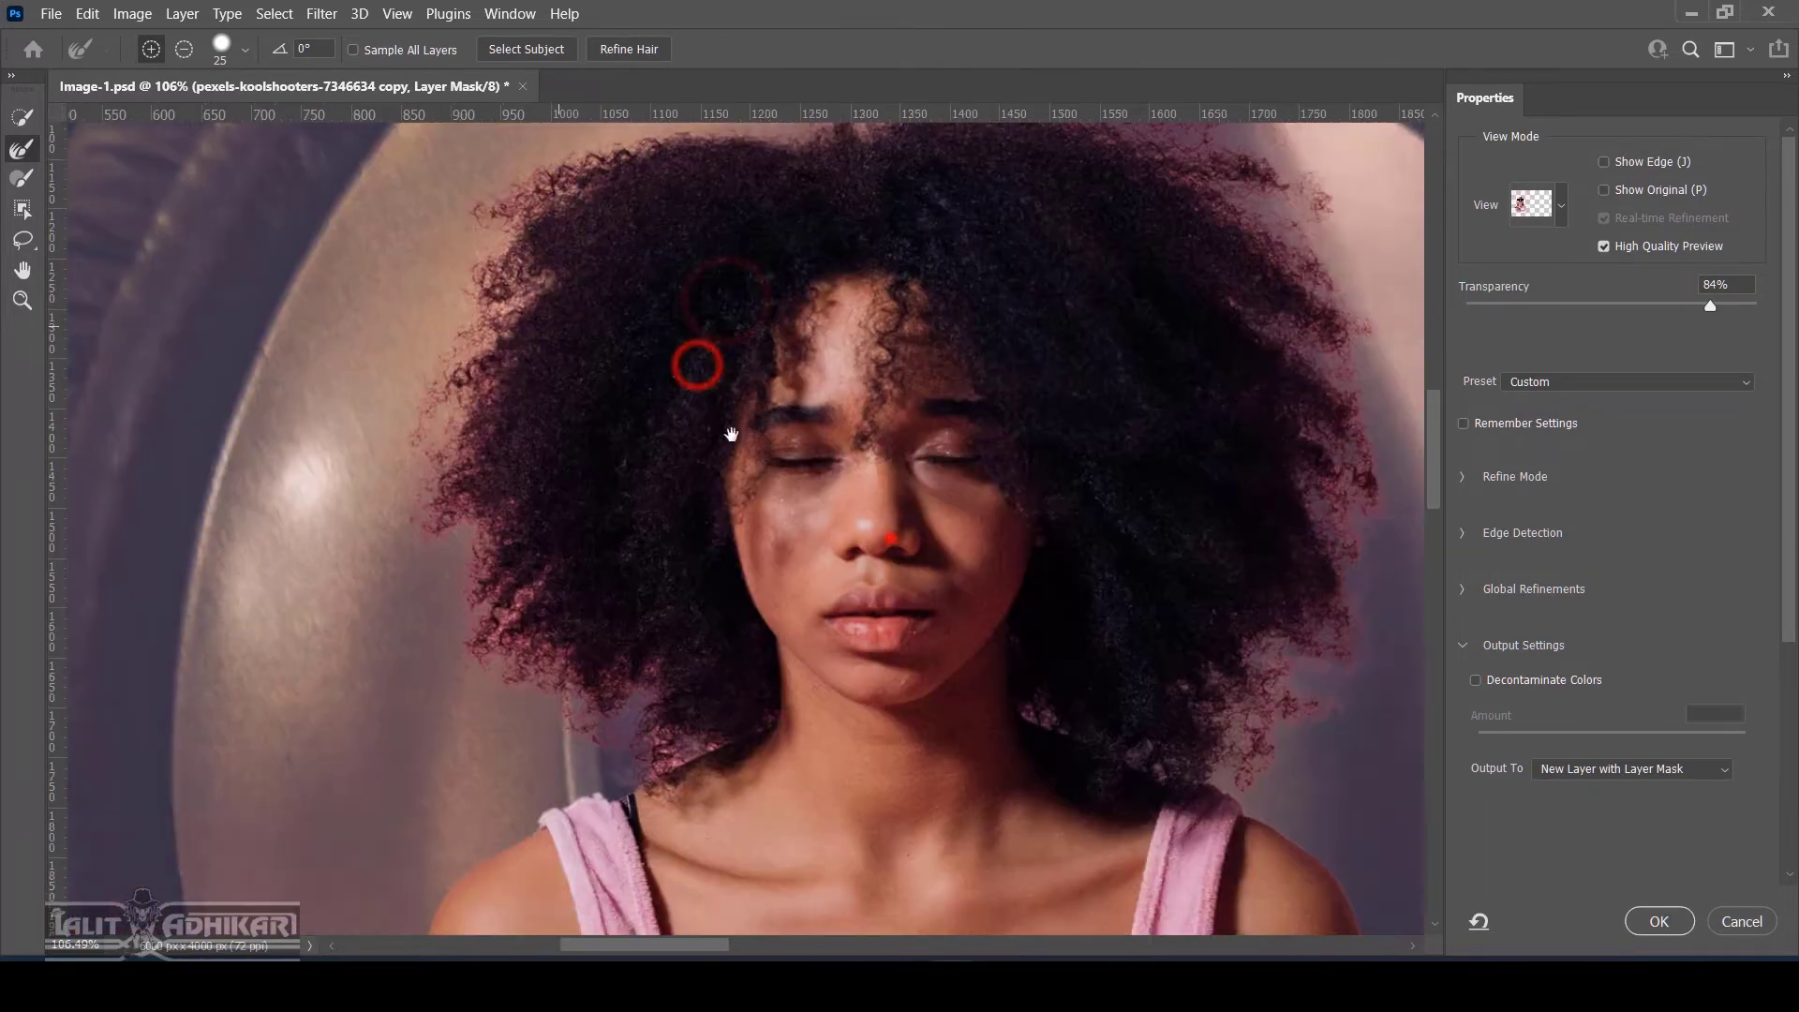
pyautogui.moveTo(511, 357)
pyautogui.mouseDown()
pyautogui.moveTo(459, 457)
pyautogui.moveTo(473, 473)
pyautogui.moveTo(458, 513)
pyautogui.moveTo(502, 506)
pyautogui.moveTo(499, 653)
pyautogui.moveTo(661, 675)
pyautogui.moveTo(709, 745)
pyautogui.moveTo(748, 746)
pyautogui.moveTo(662, 732)
pyautogui.mouseUp()
pyautogui.moveTo(1081, 439)
pyautogui.mouseDown()
pyautogui.moveTo(884, 506)
pyautogui.moveTo(895, 525)
pyautogui.mouseUp()
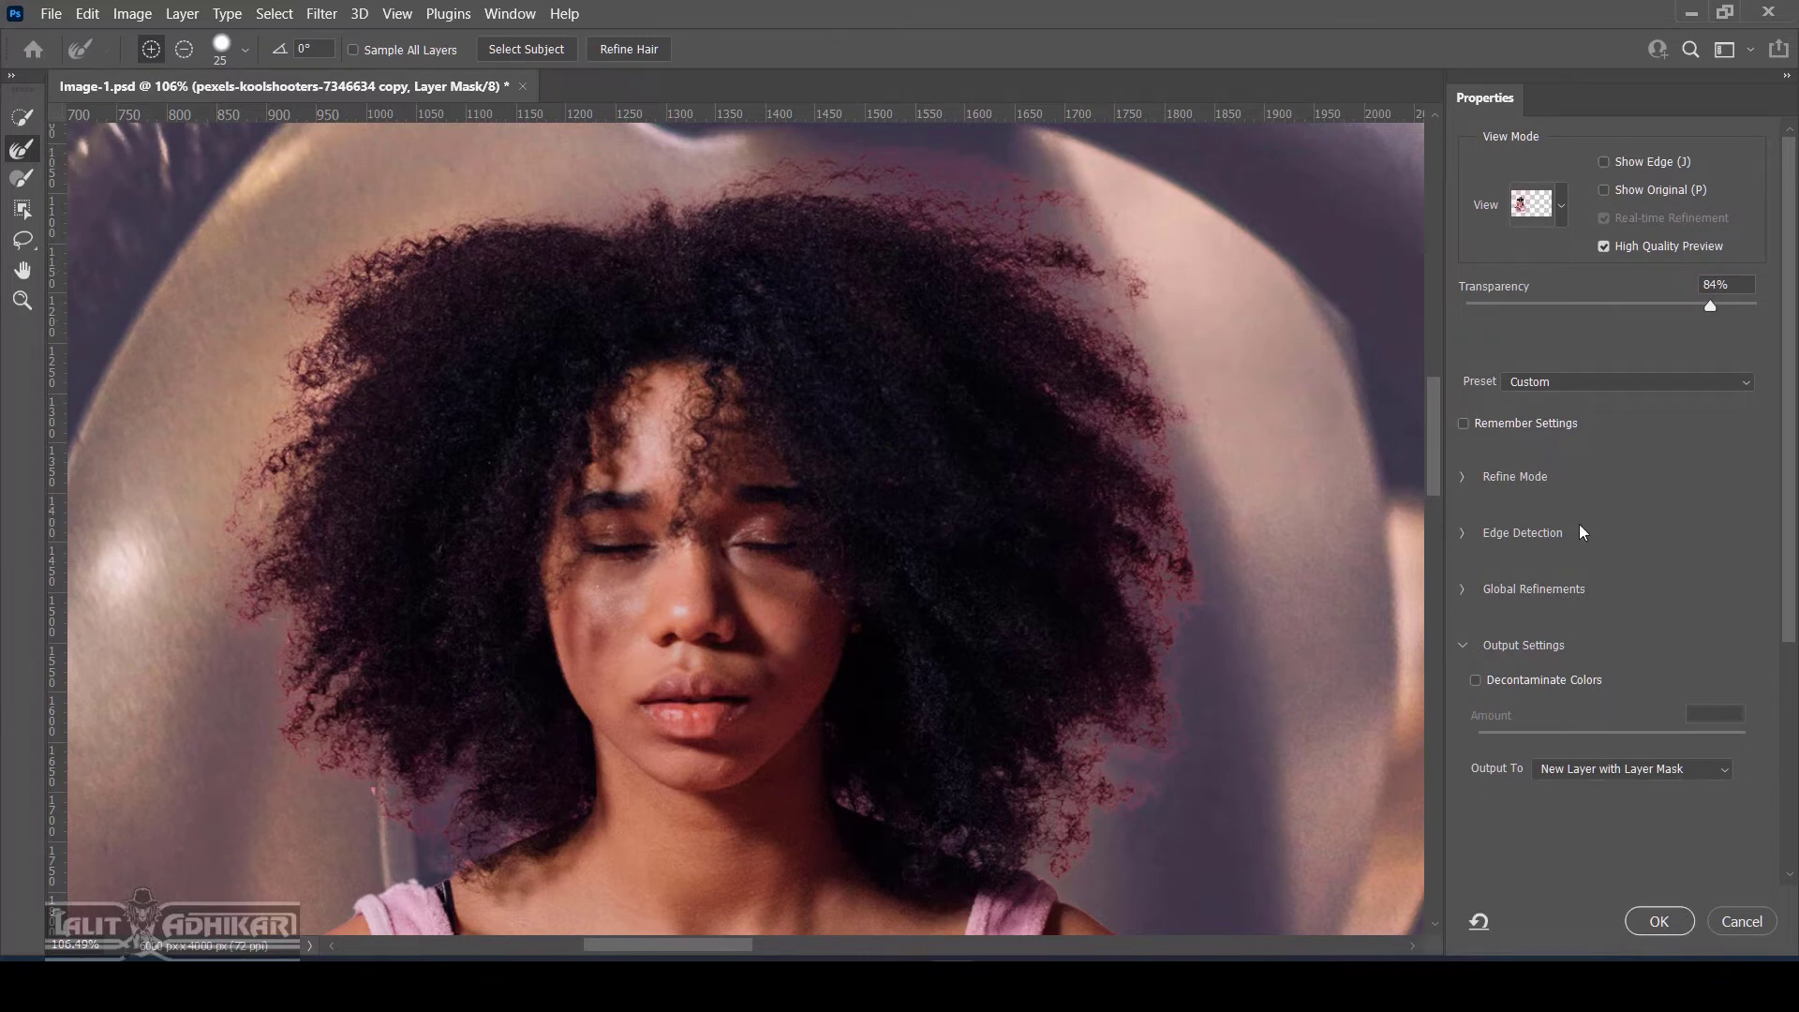
# Apply the refined selection, outputting it to a new layer with a layer mask
pyautogui.scroll(-3, 1736, 613)
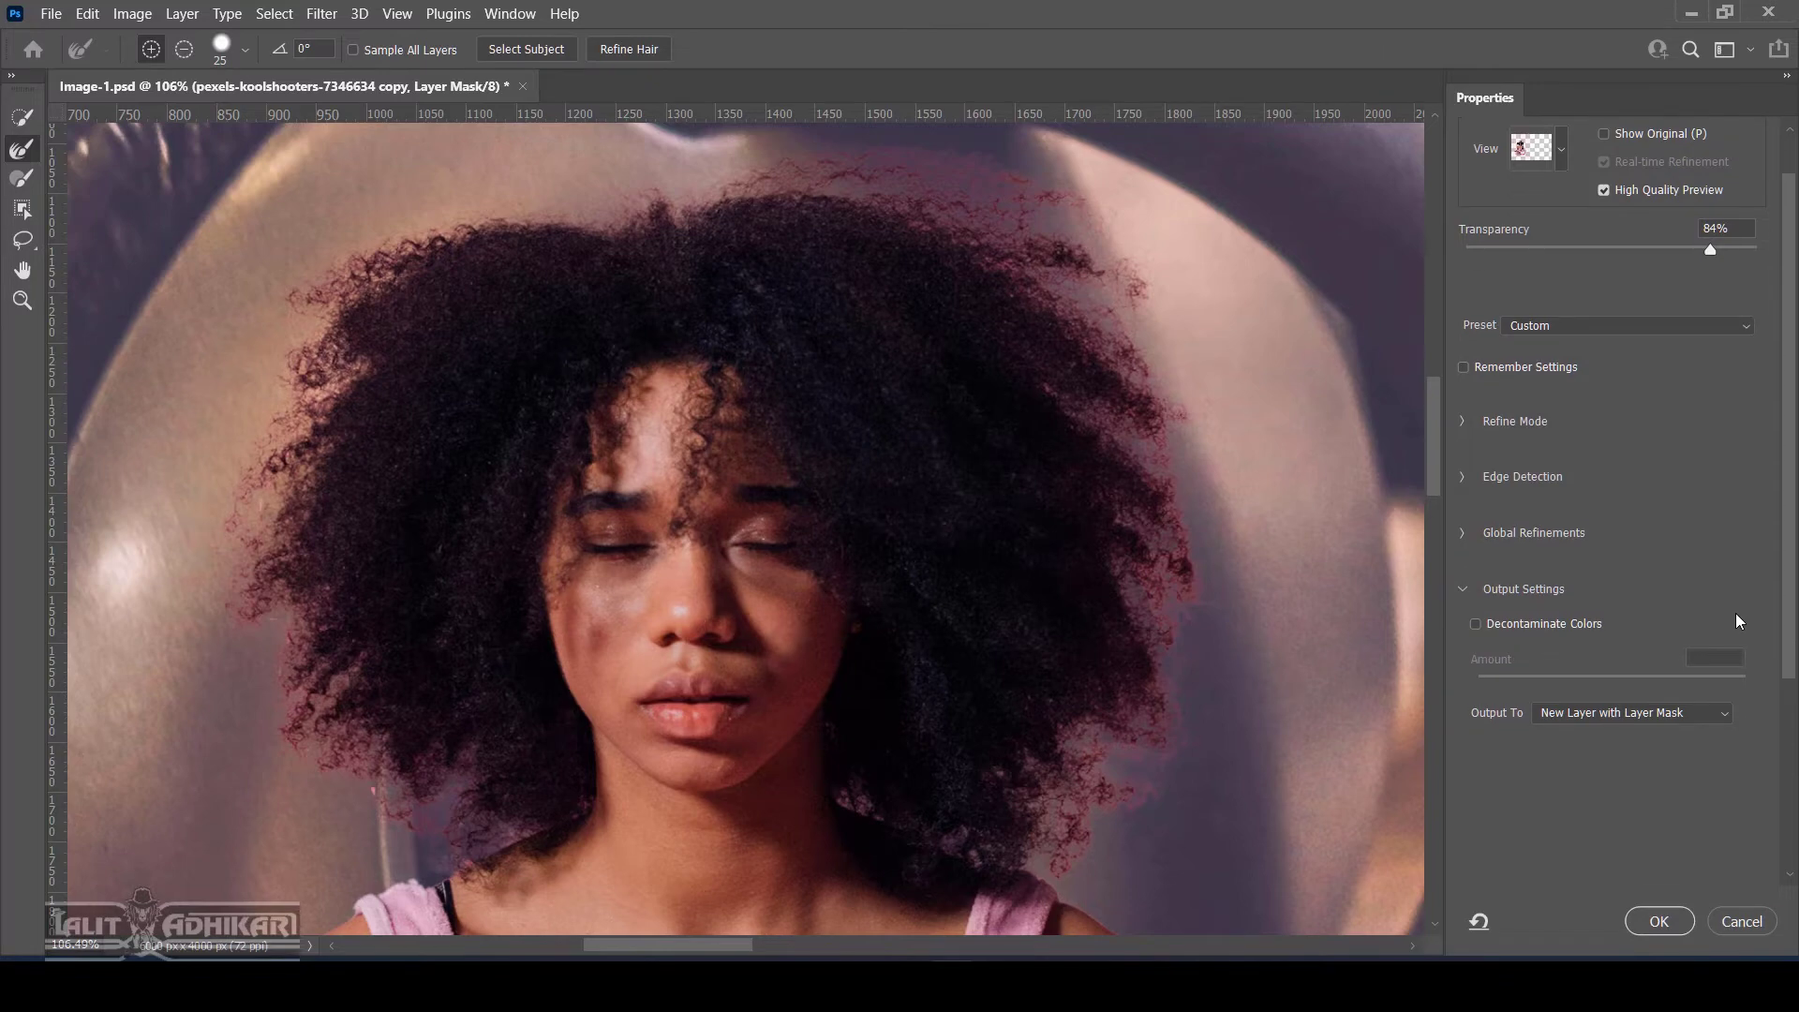
pyautogui.scroll(-1, 1736, 615)
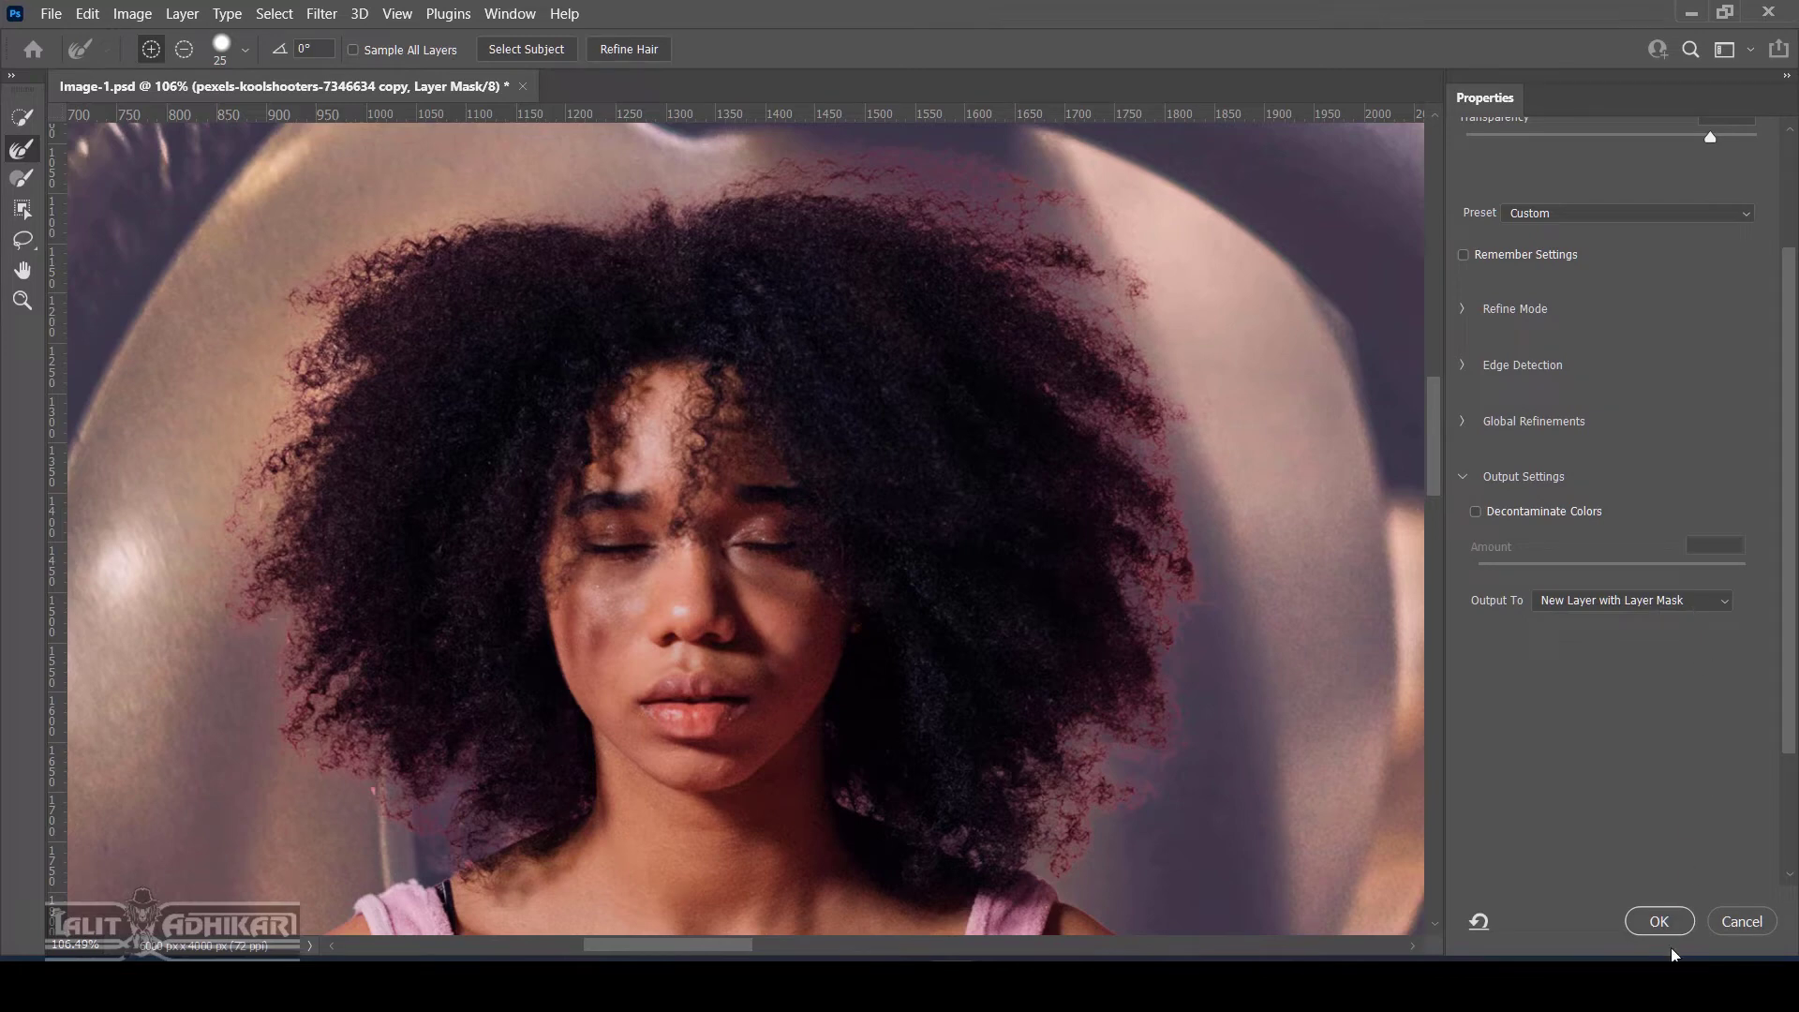
pyautogui.click(1658, 921)
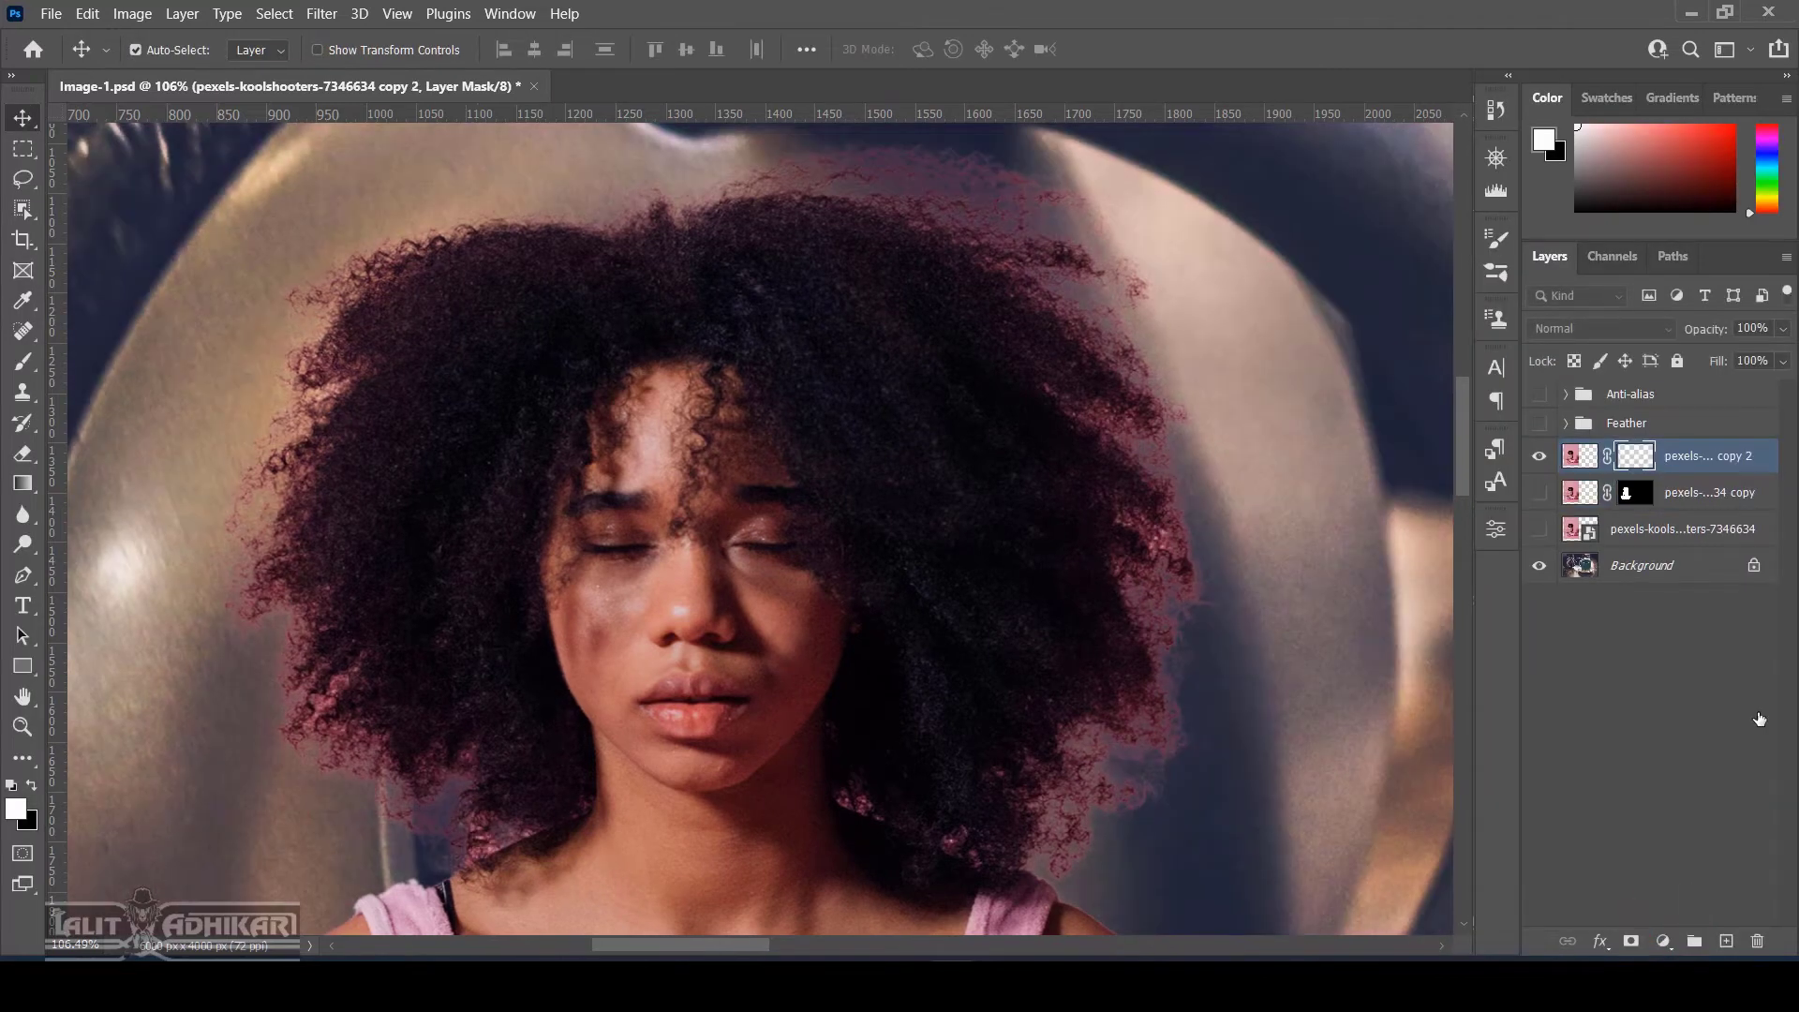
# Reopen mask refinement for the copy 2 layer, enable Decontaminate Colors at 100%, and output to a new layer with a layer mask
pyautogui.doubleClick(1638, 459)
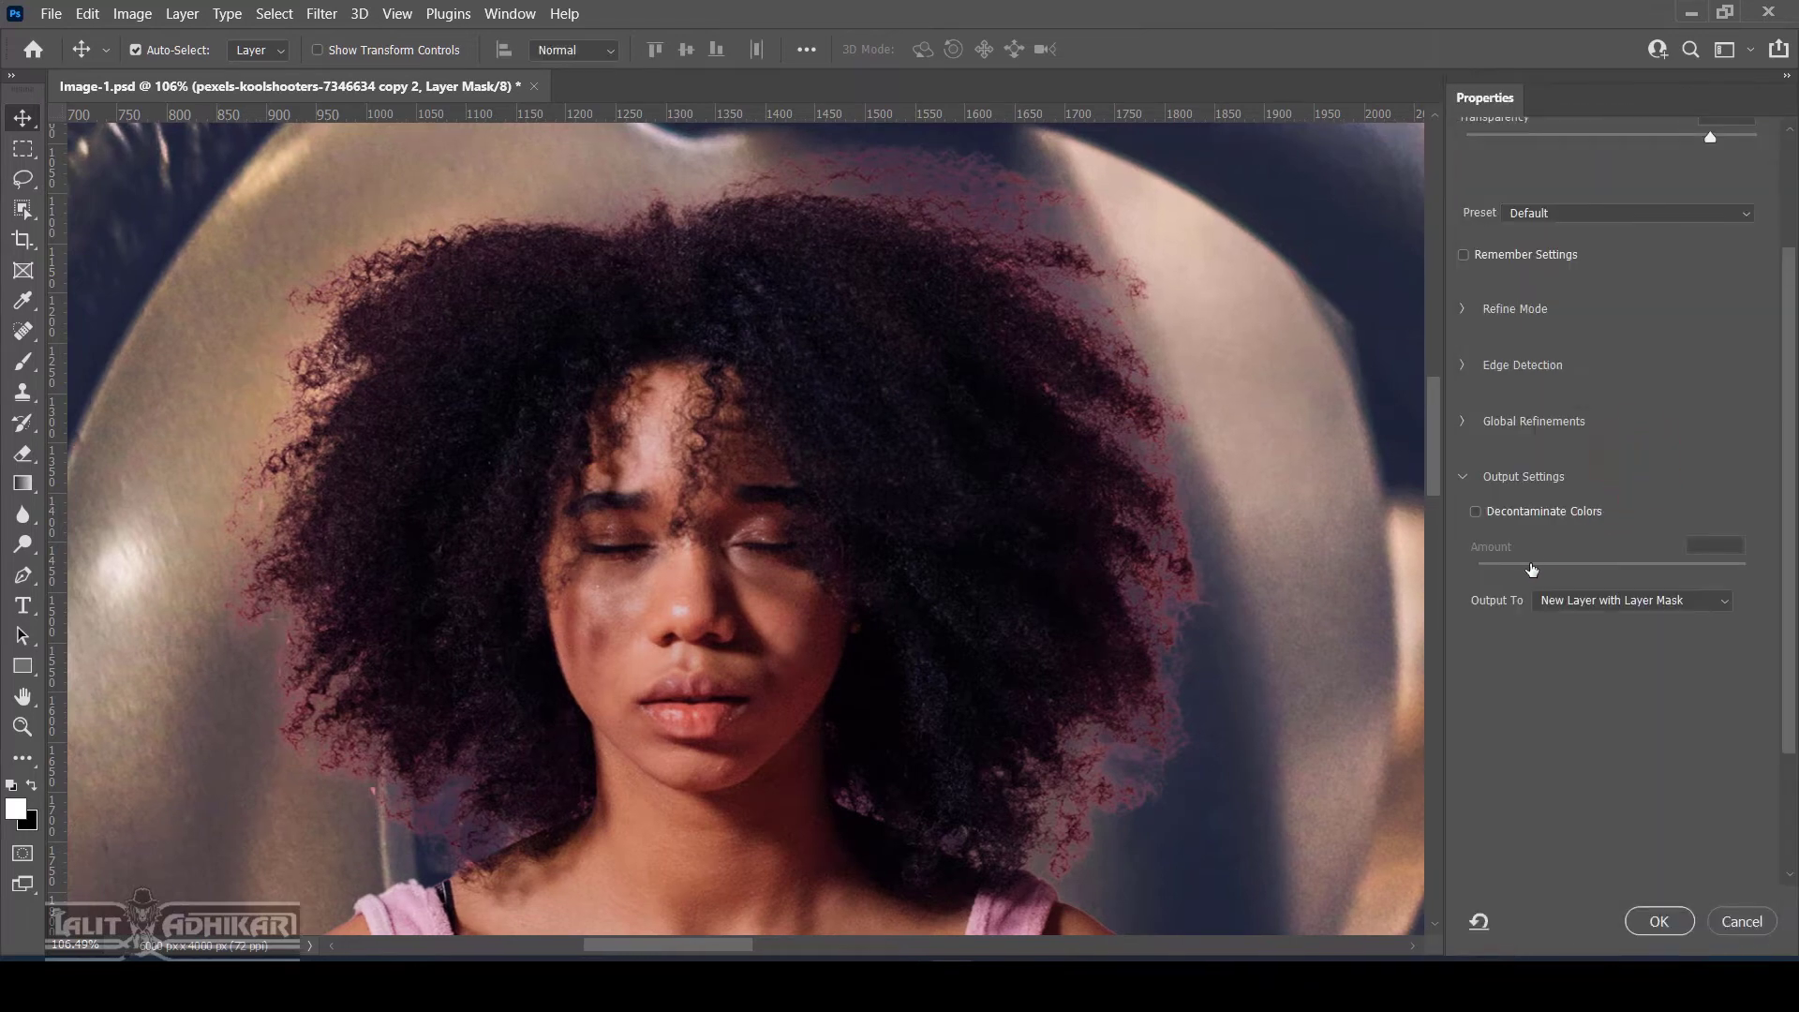
pyautogui.click(1525, 515)
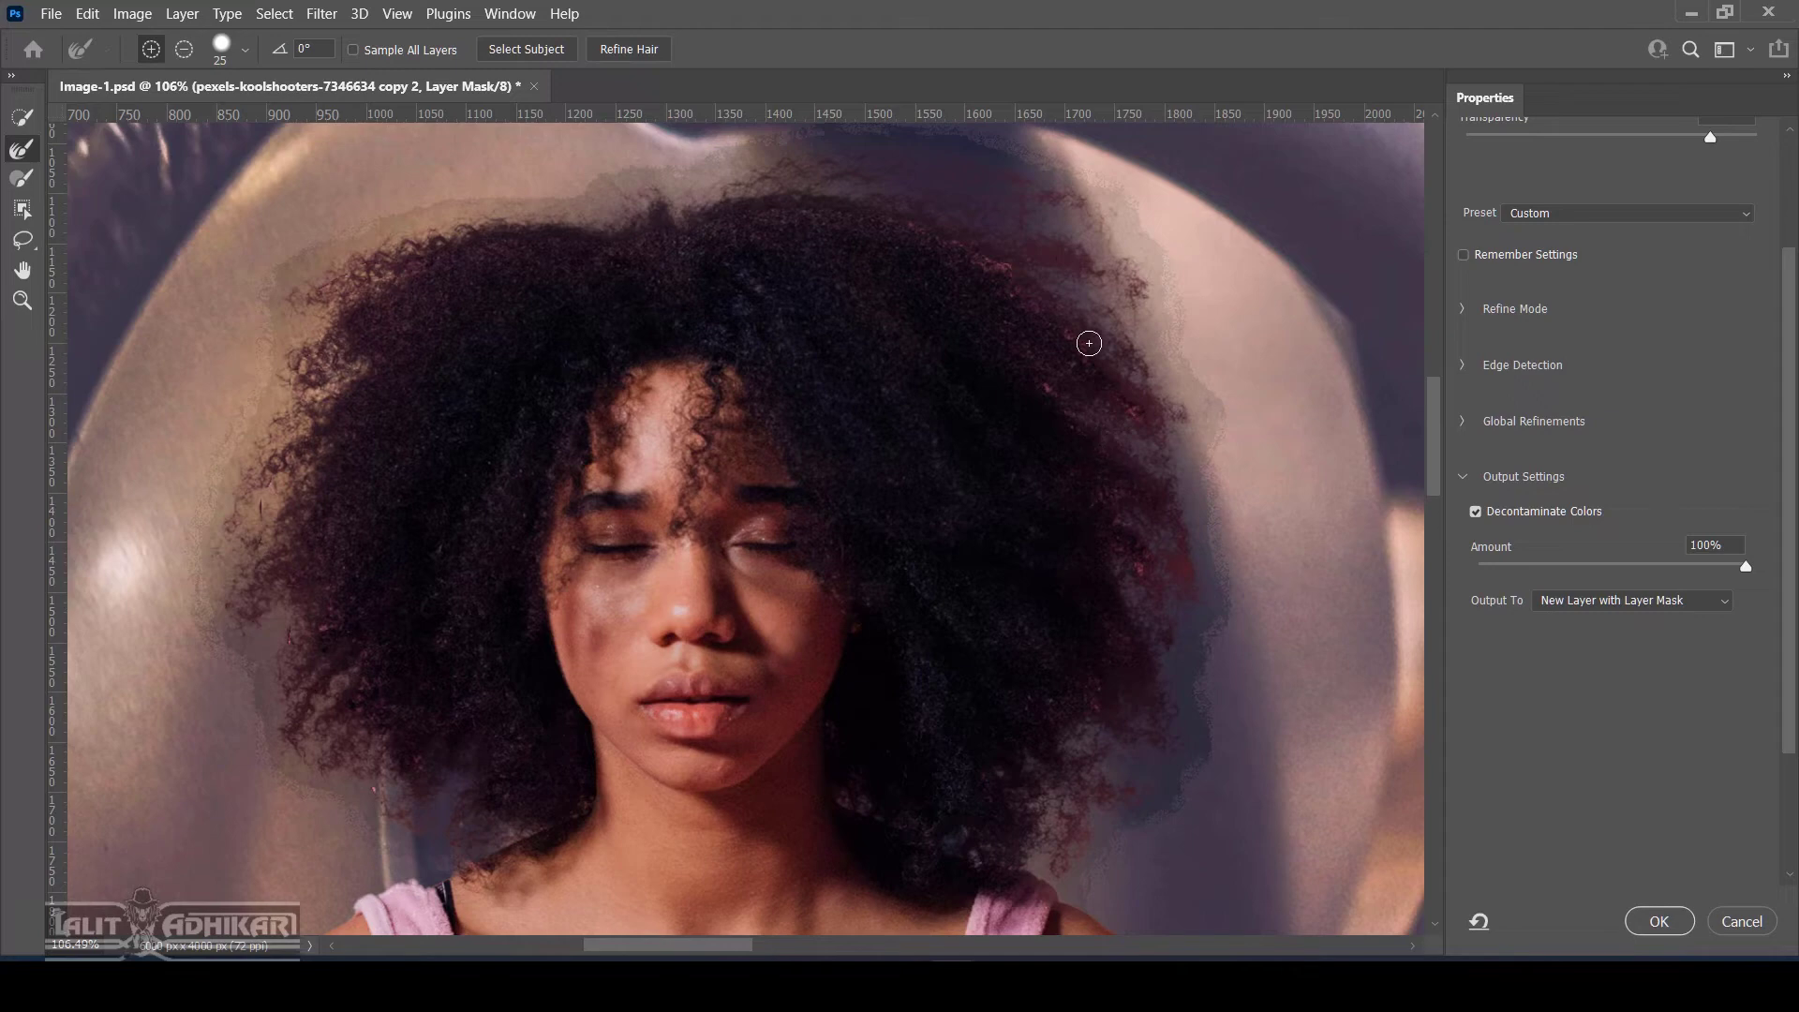
pyautogui.hotkey('ctrl', '0')
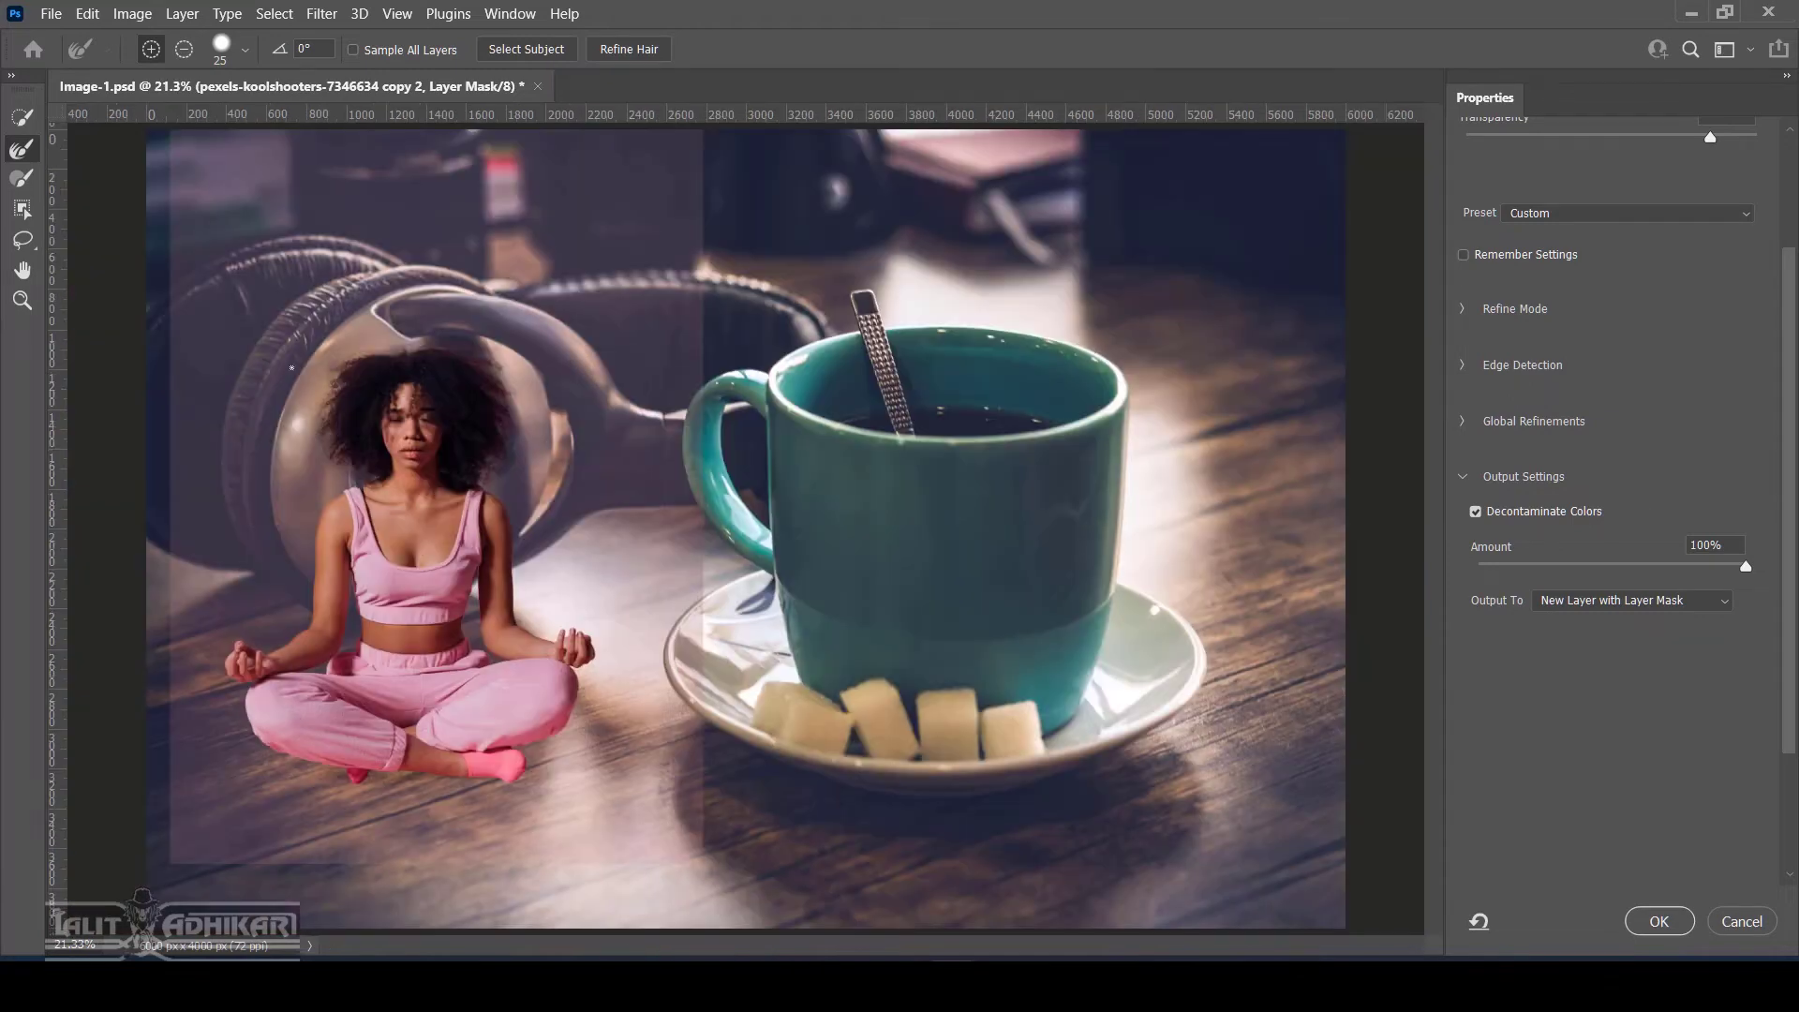
pyautogui.scroll(3, 1736, 547)
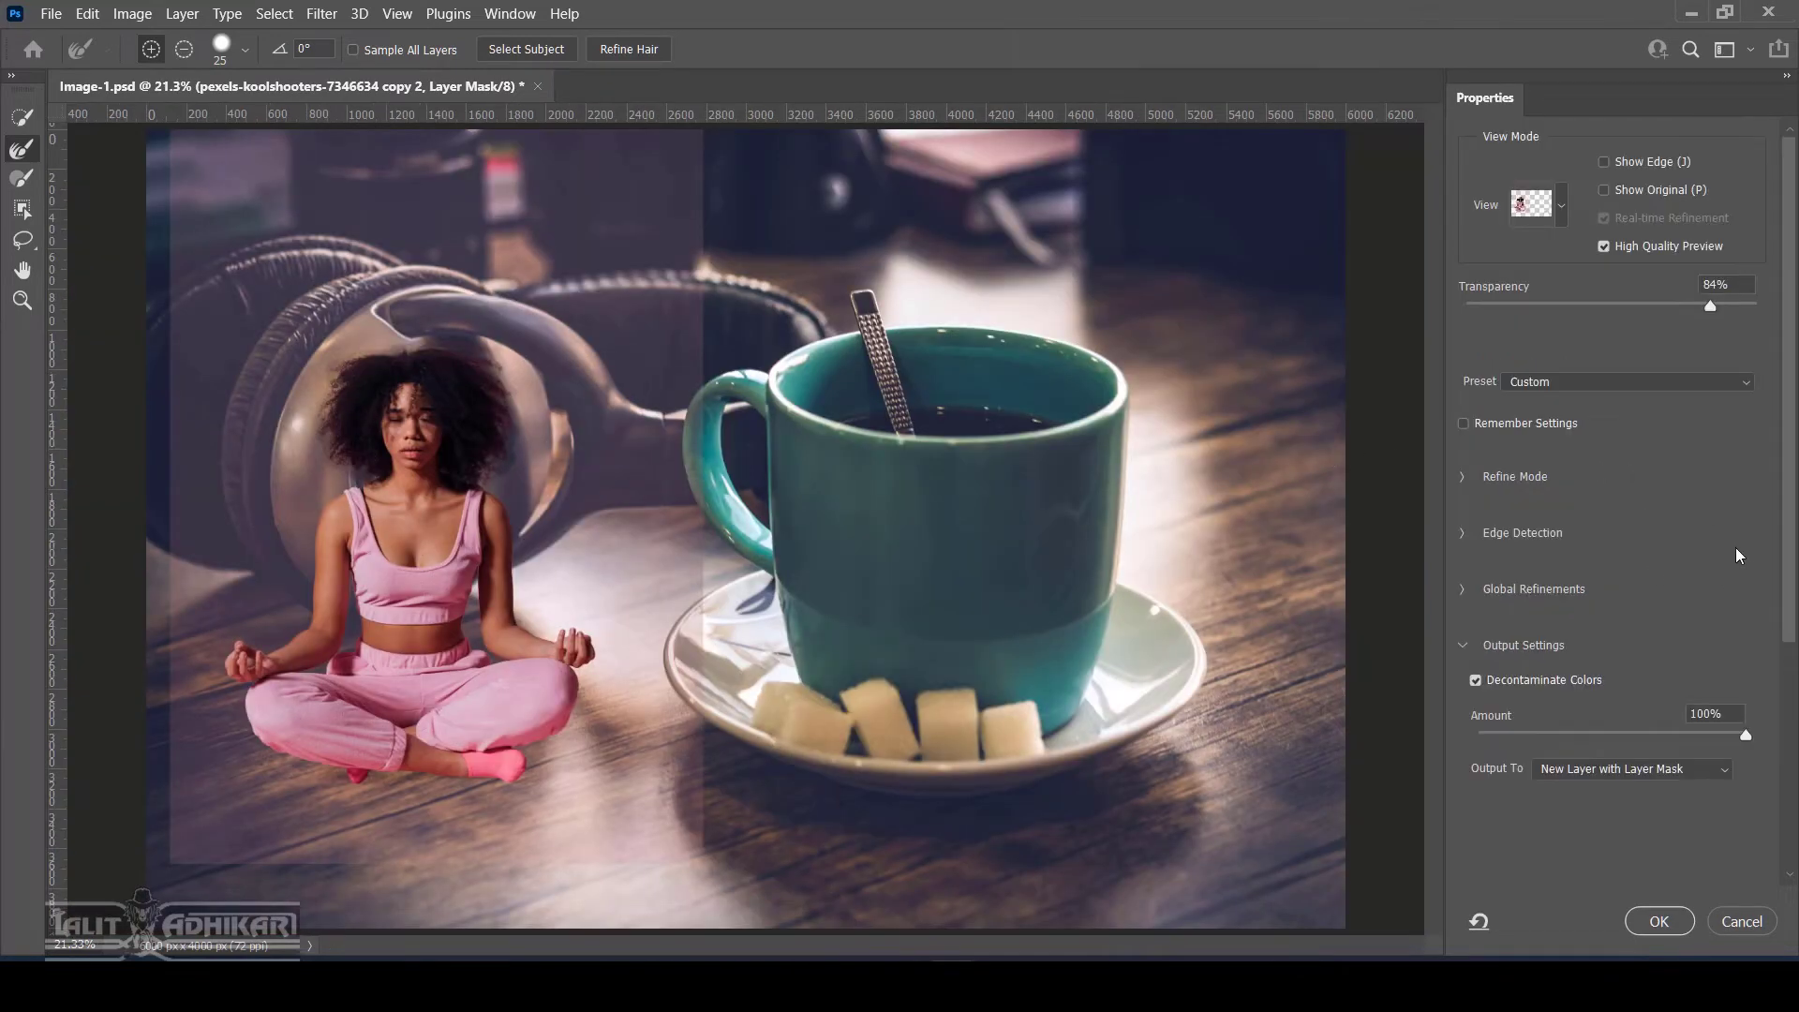
pyautogui.click(1672, 924)
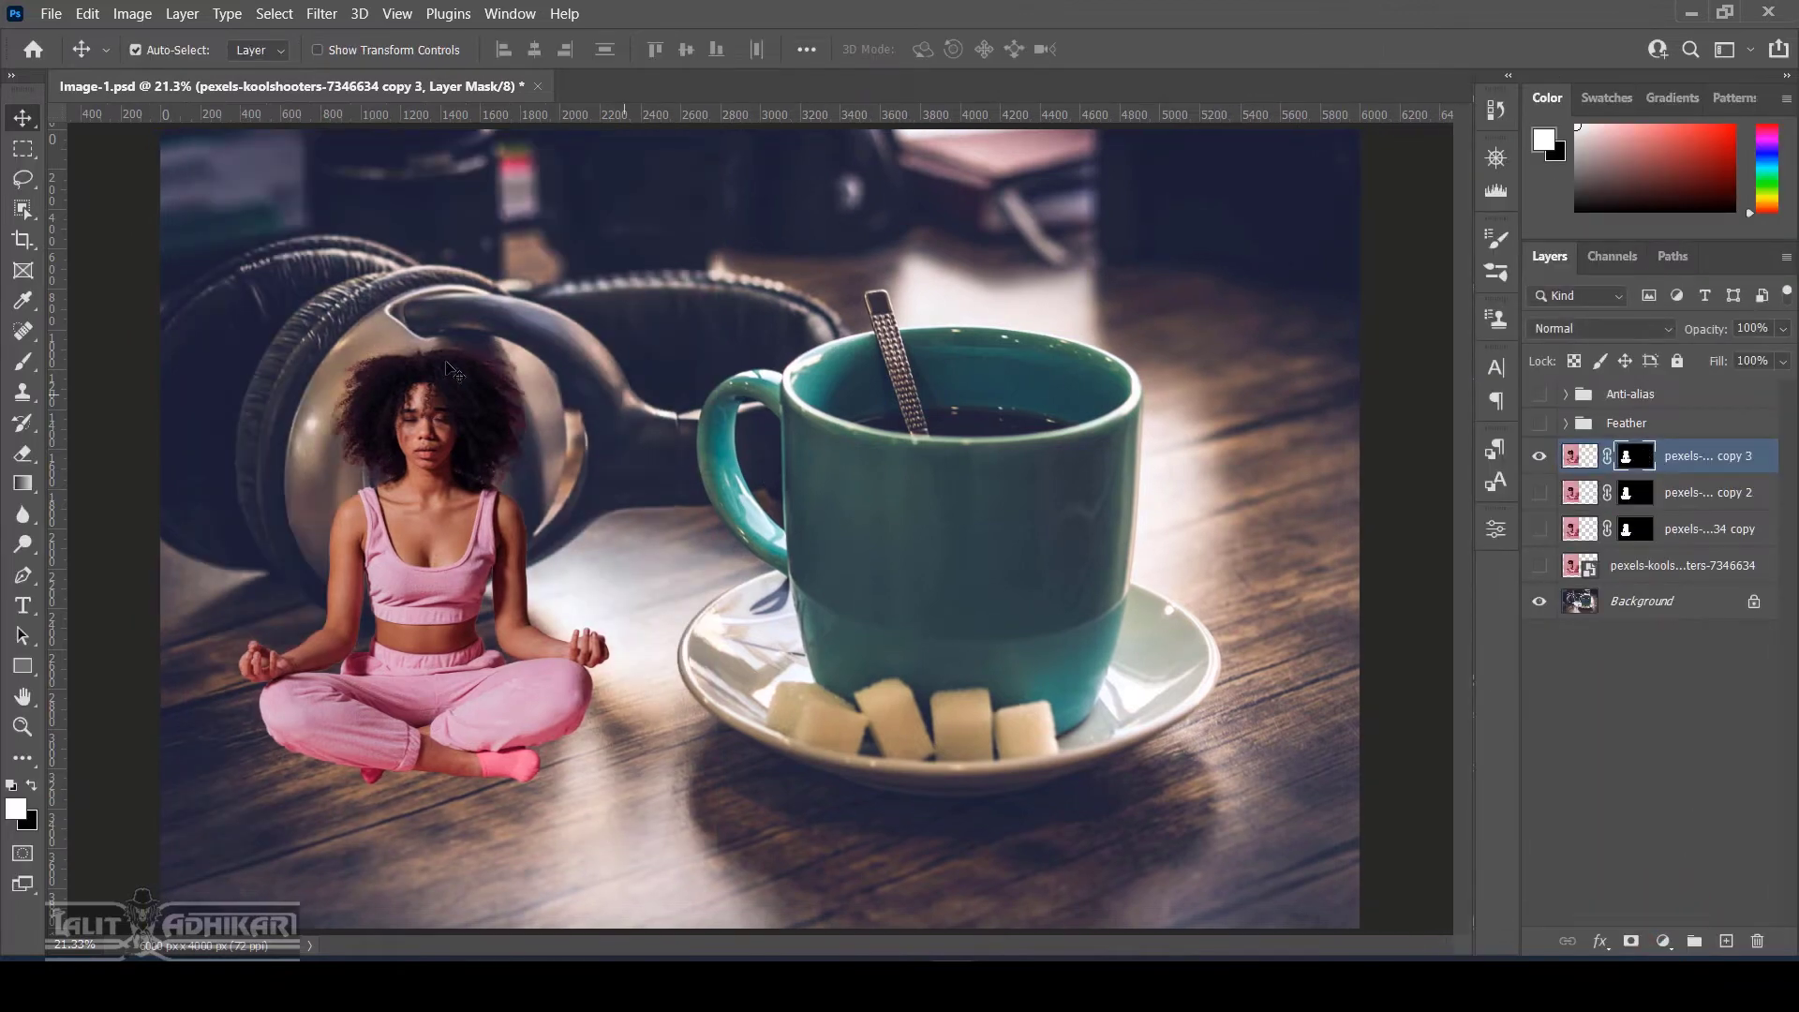
# Compare the copy 3 and copy 2 layers by toggling their visibility, leaving both shown
pyautogui.click(1542, 458)
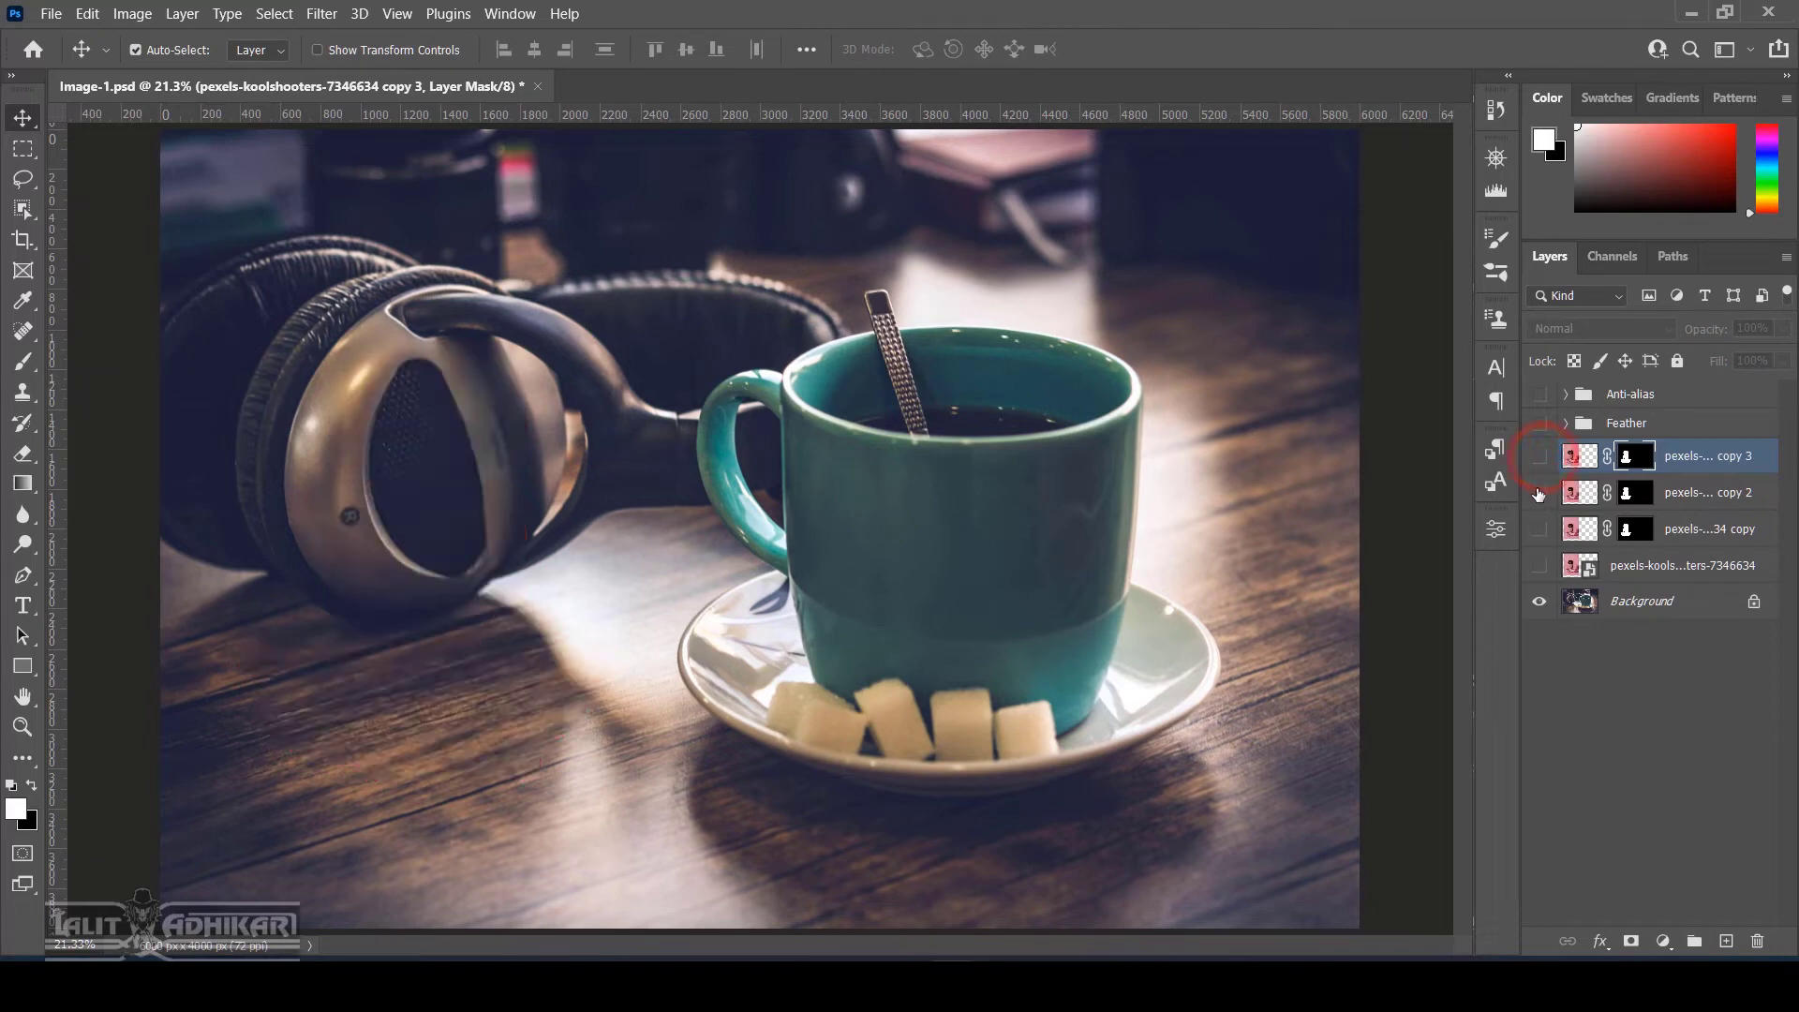
pyautogui.click(1539, 492)
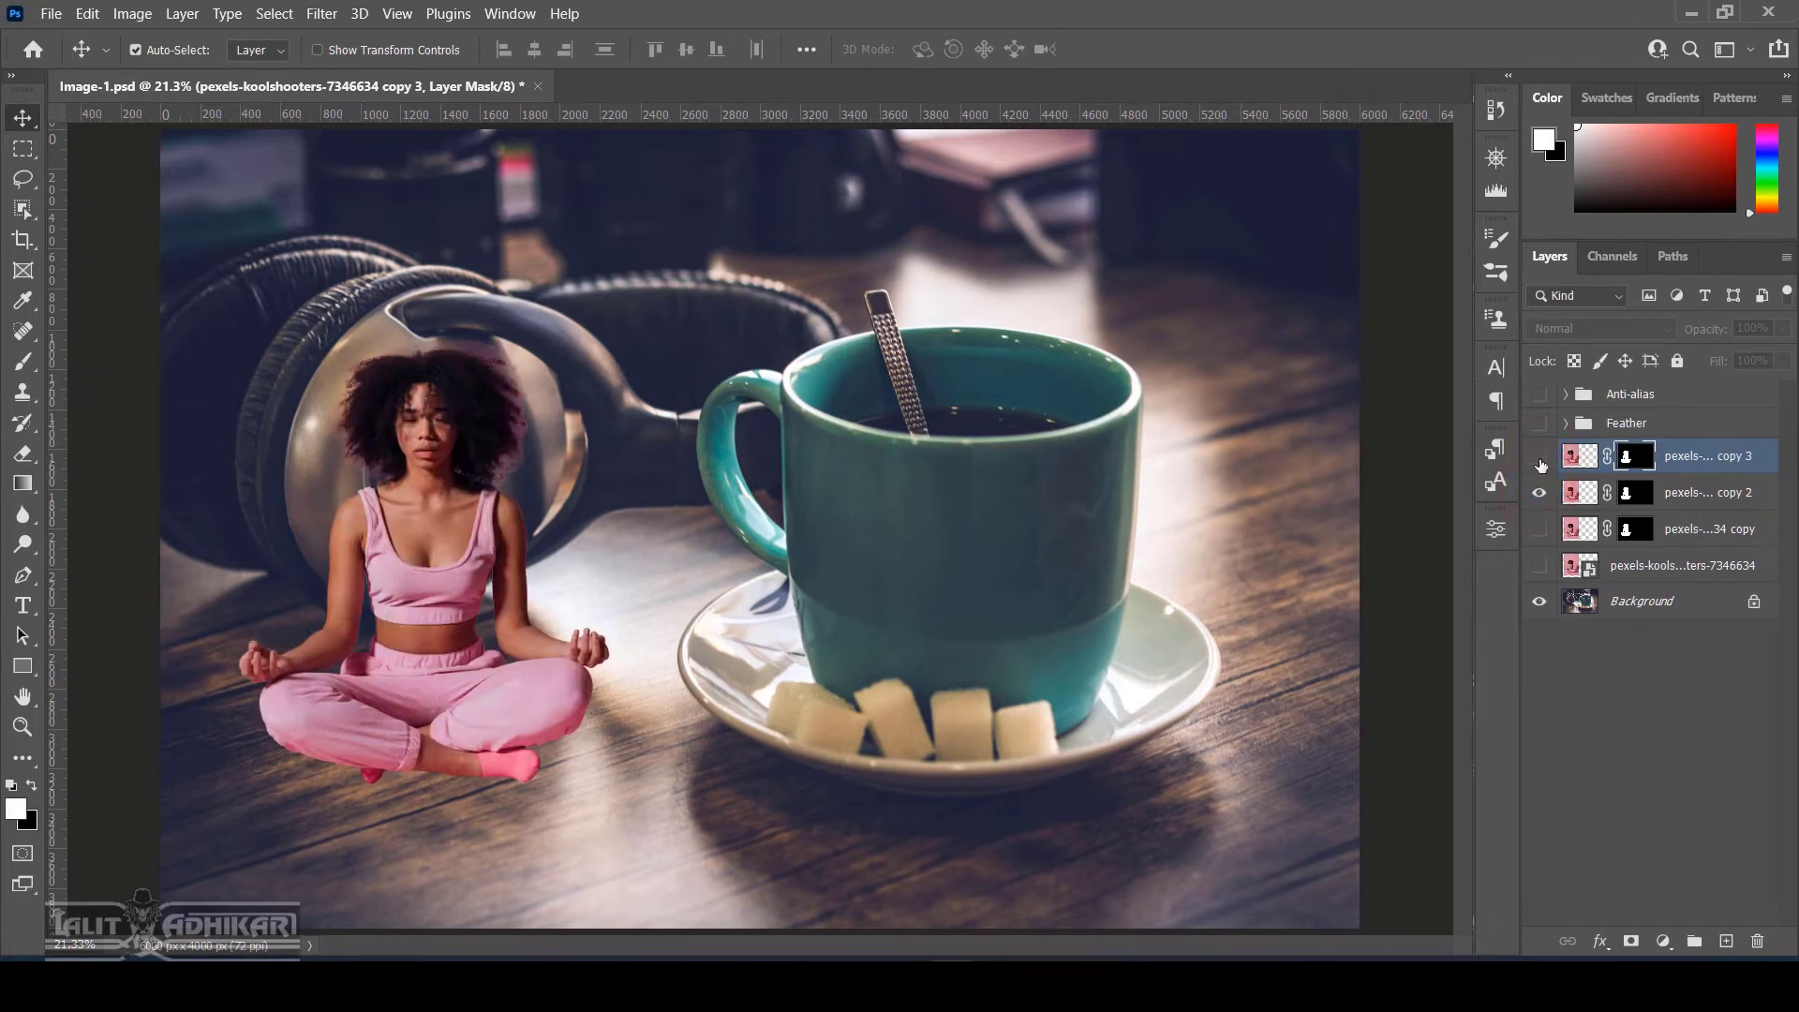
pyautogui.click(1540, 458)
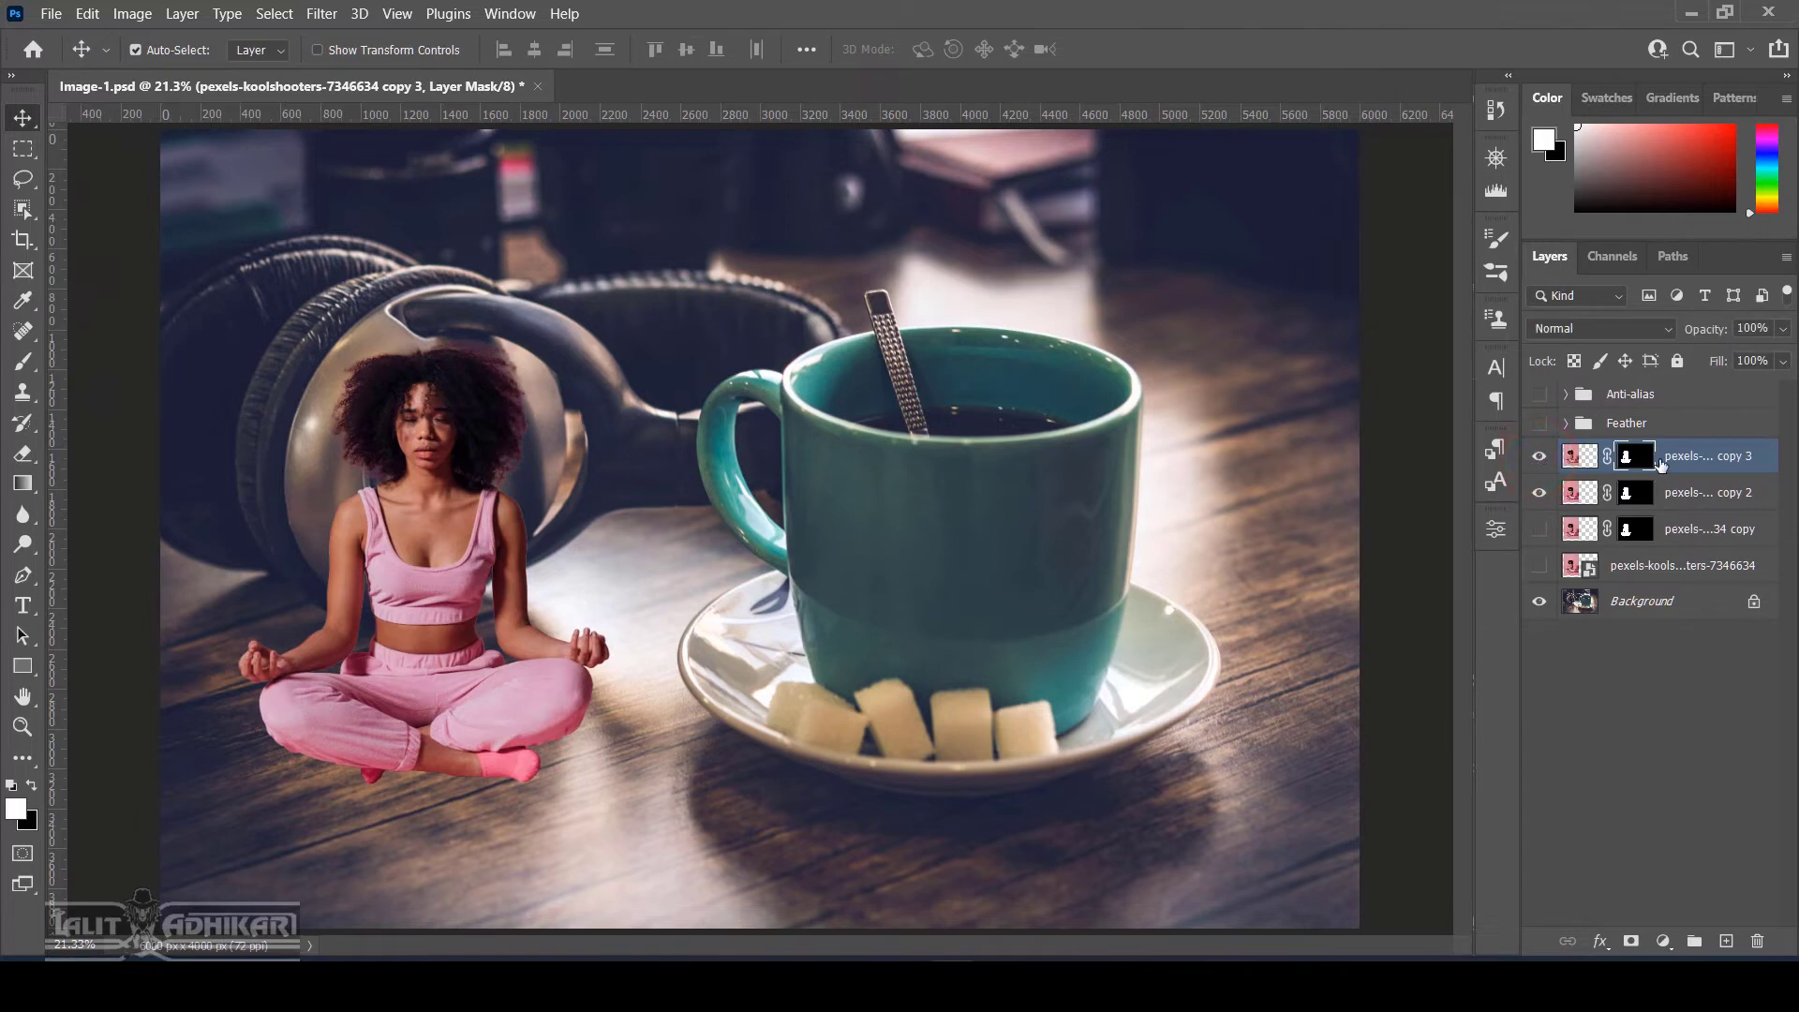
# Move the copy 3 layer's image over the teal cup, beside the copy 2 cutout, to compare the hair edges
pyautogui.click(1580, 456)
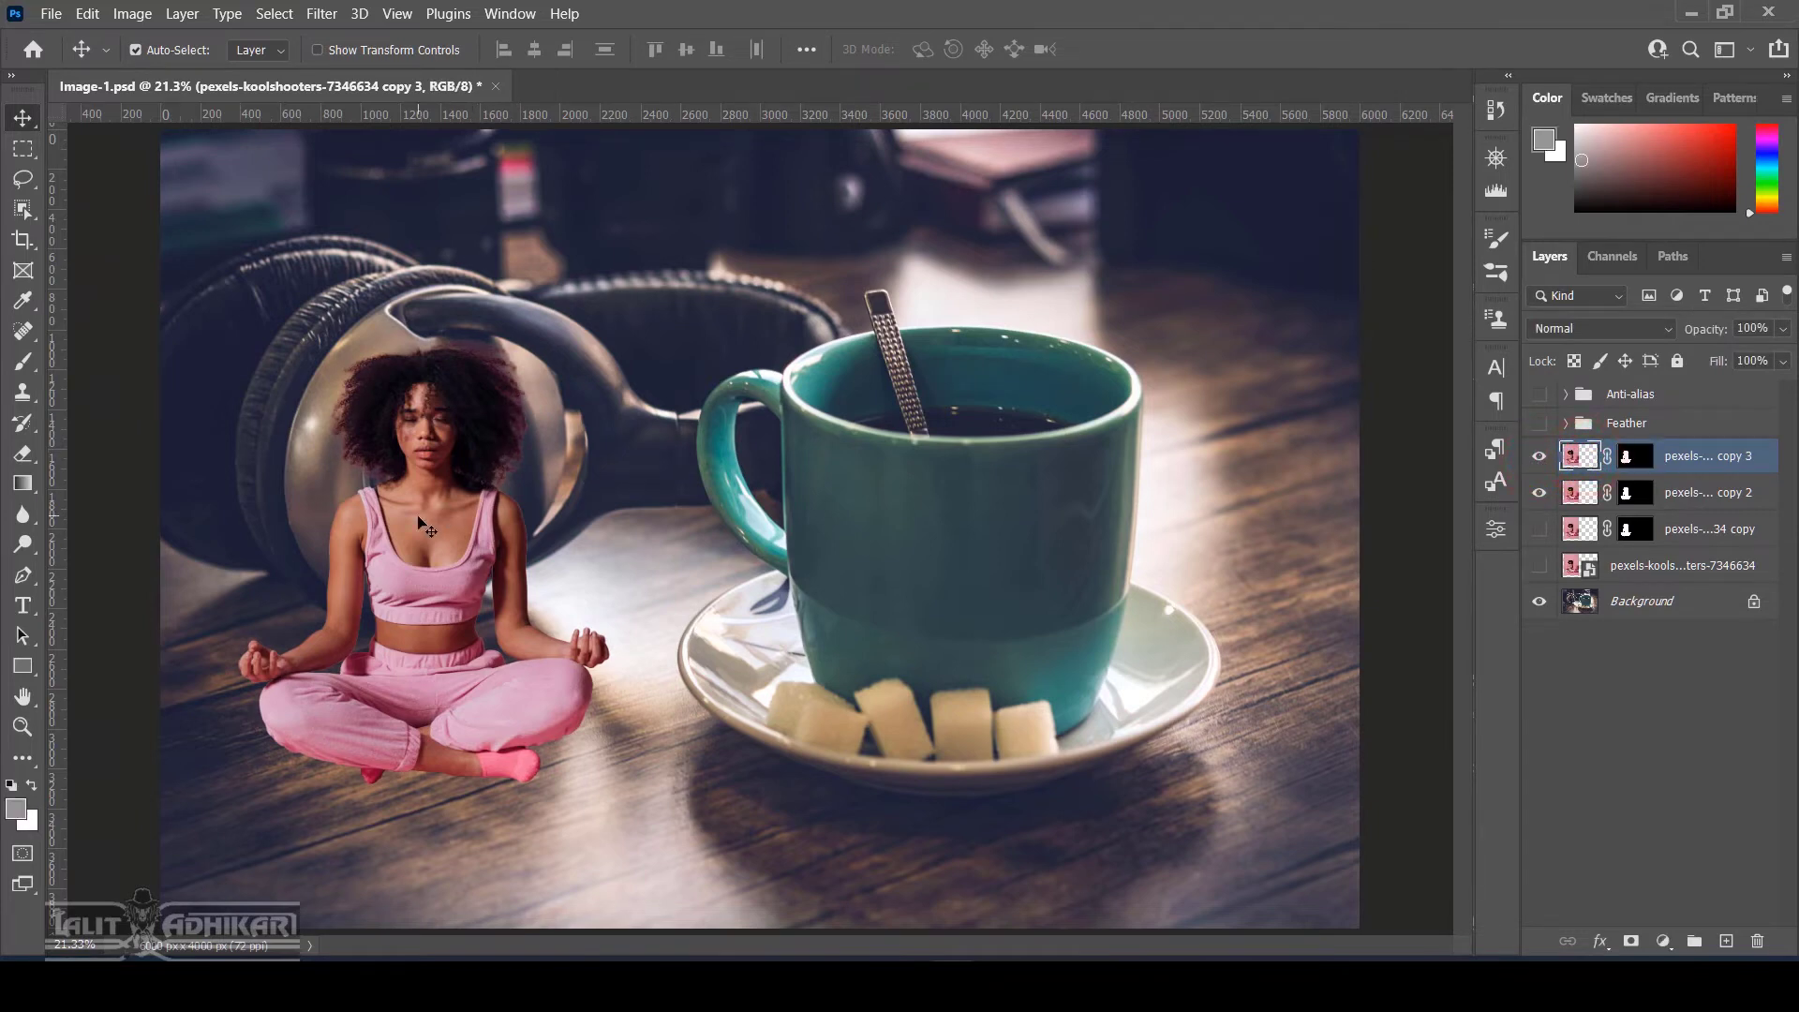
pyautogui.moveTo(423, 502); pyautogui.dragTo(870, 513)
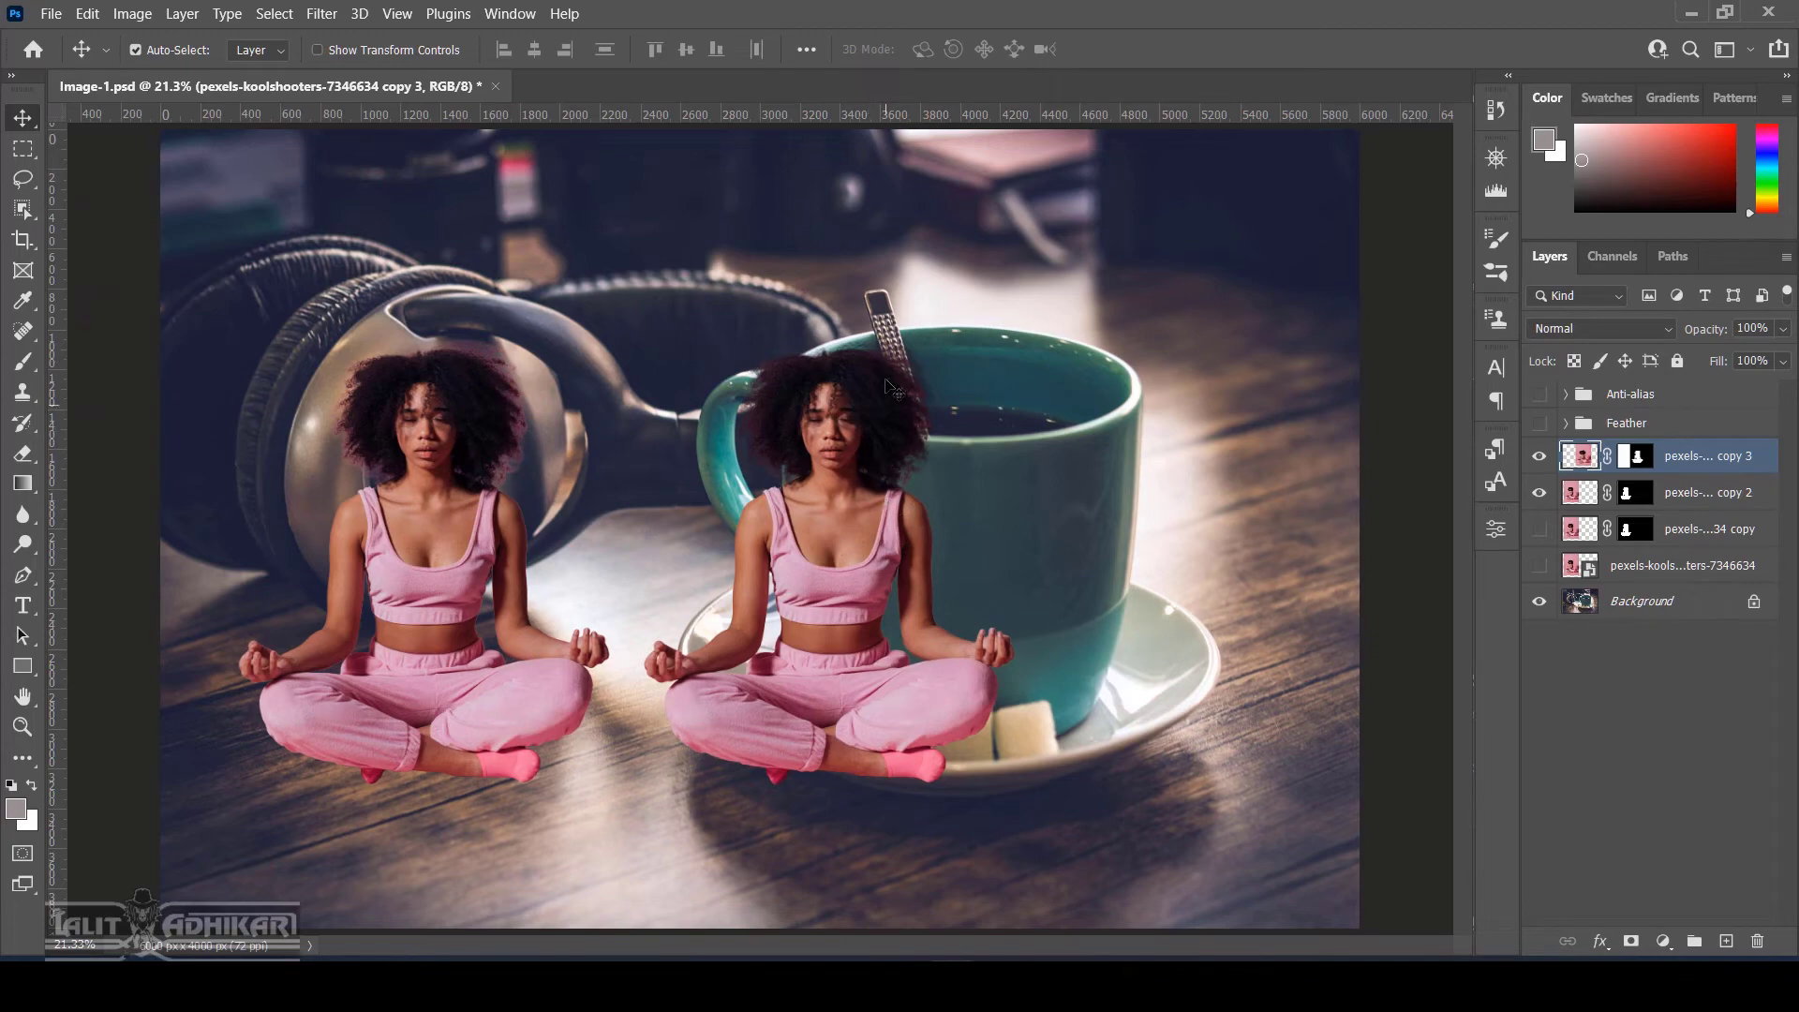
pyautogui.scroll(10, 893, 358)
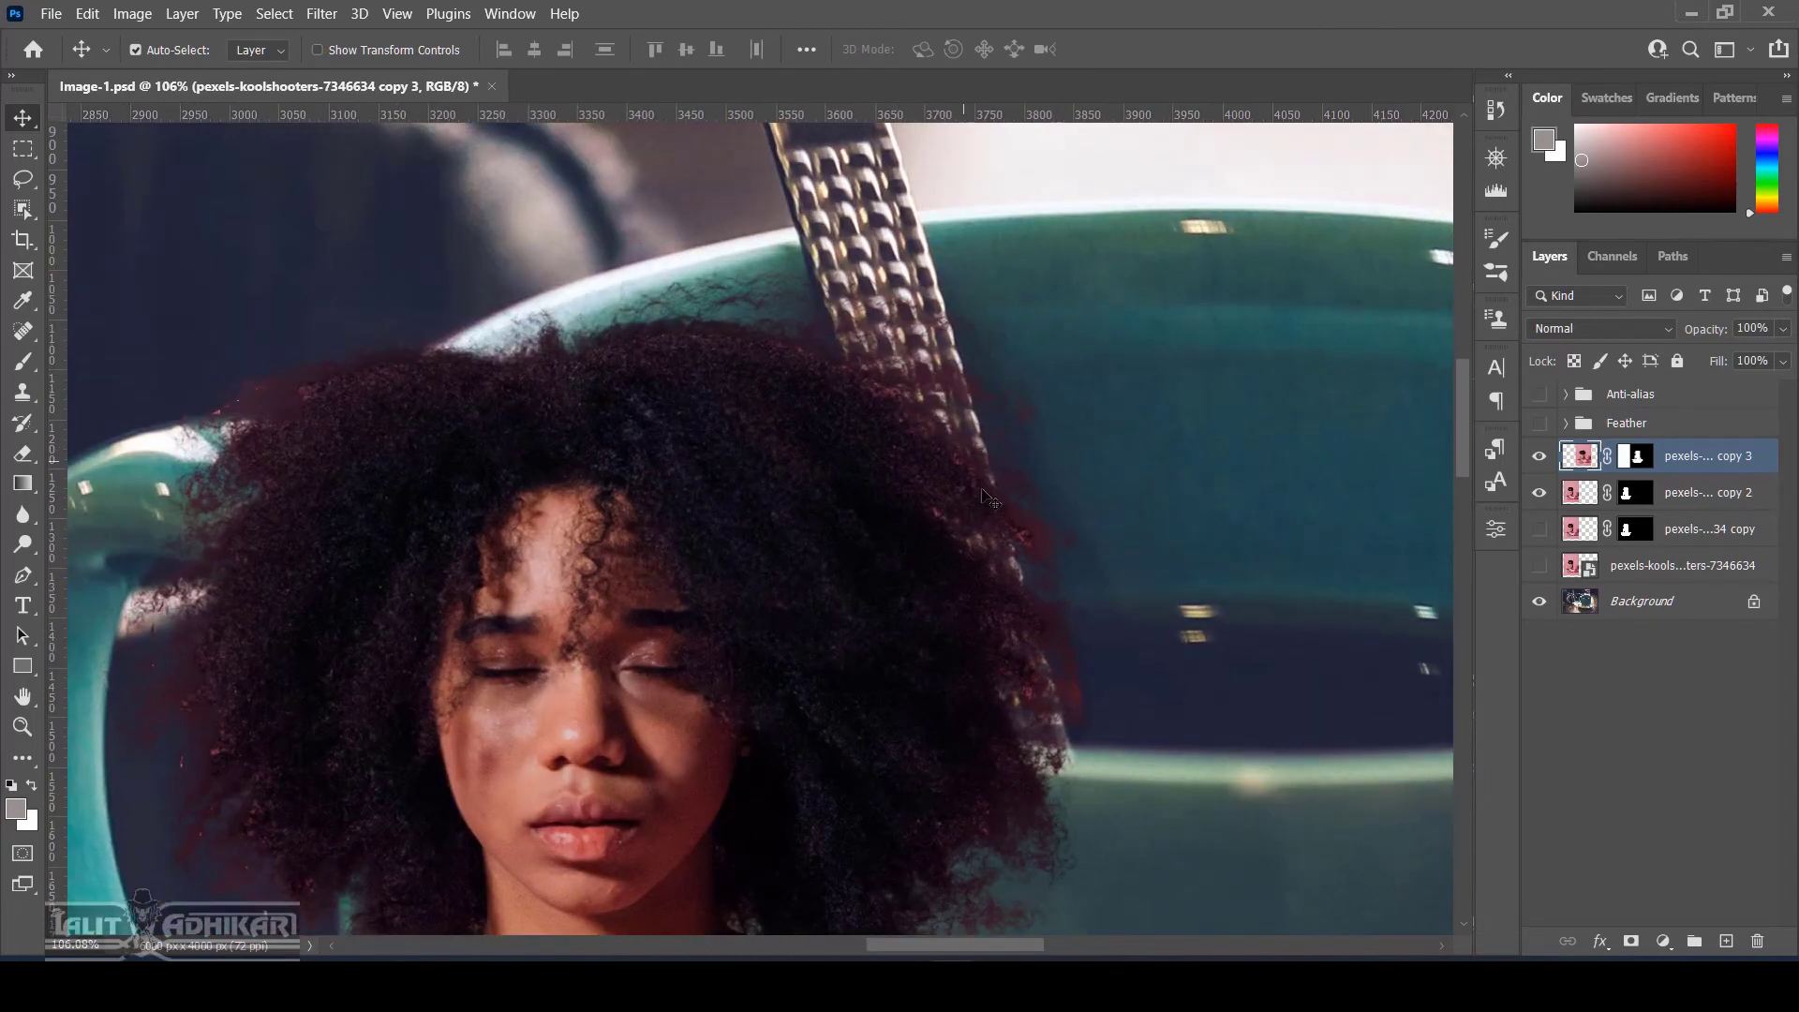
# Select the Elliptical Marquee tool and close Image-1.psd, leaving Selection & Move Tool.psd open
pyautogui.scroll(-10, 996, 515)
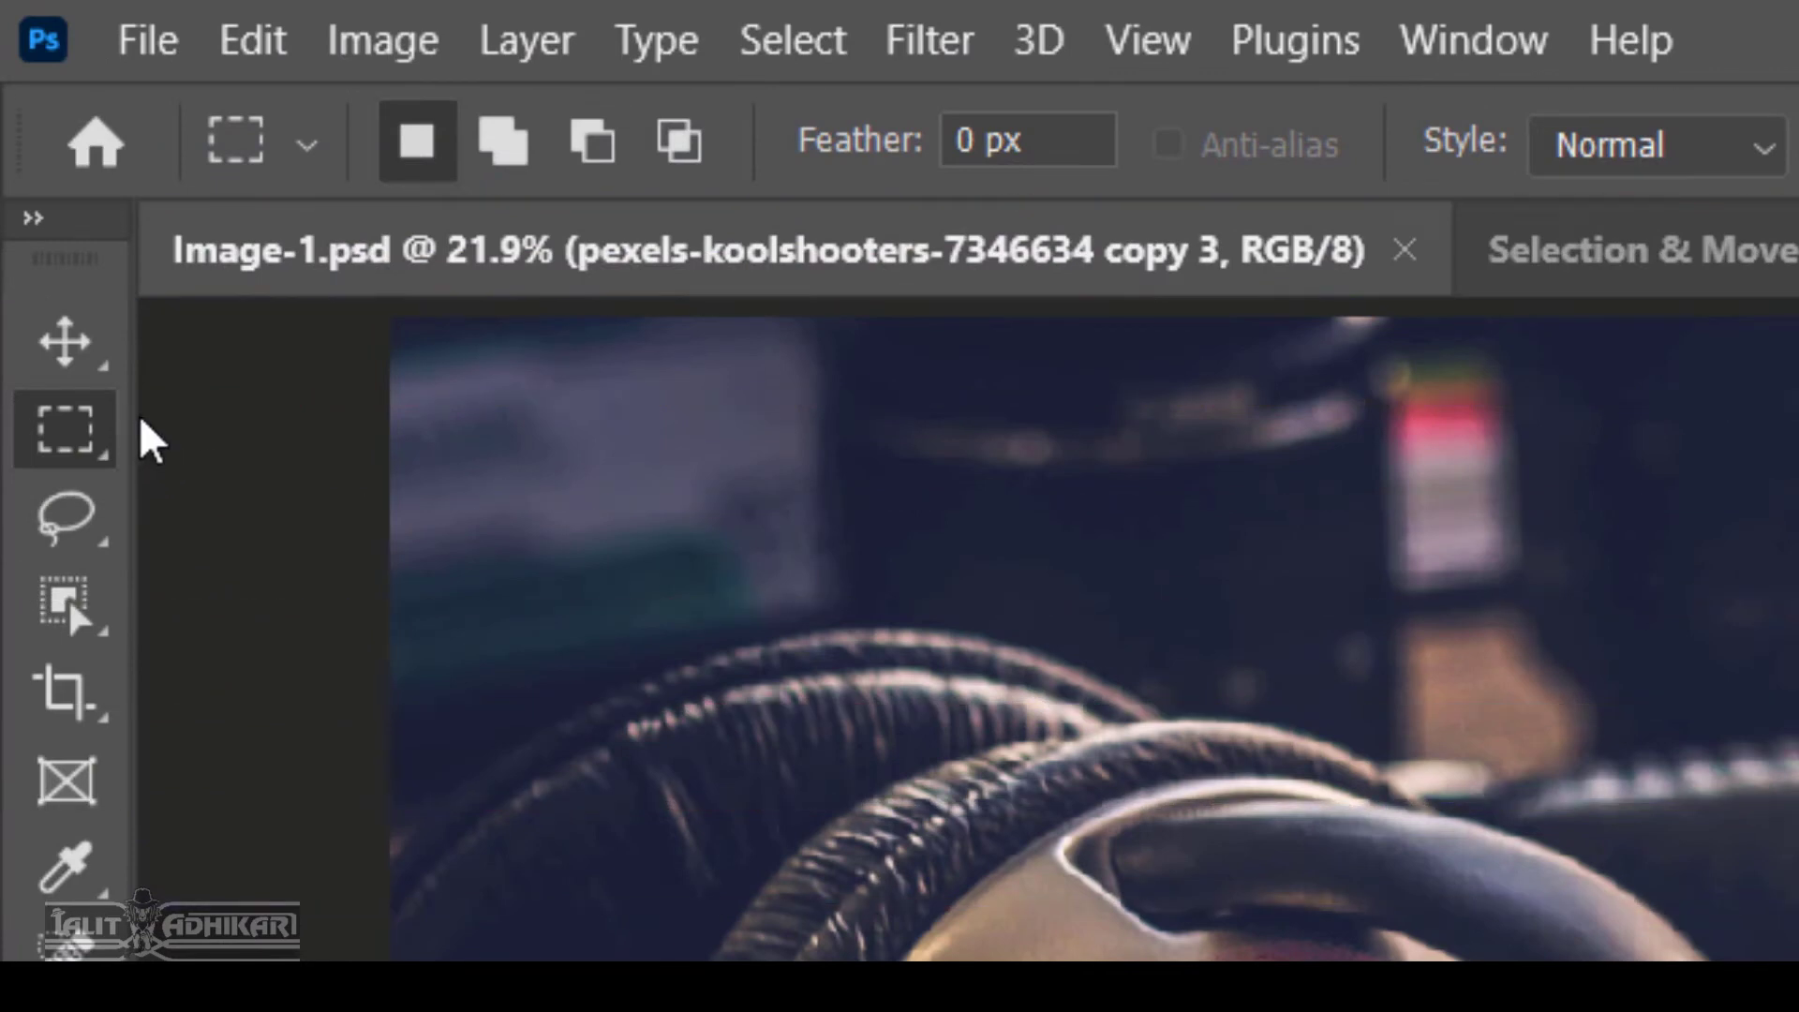
pyautogui.click(101, 457)
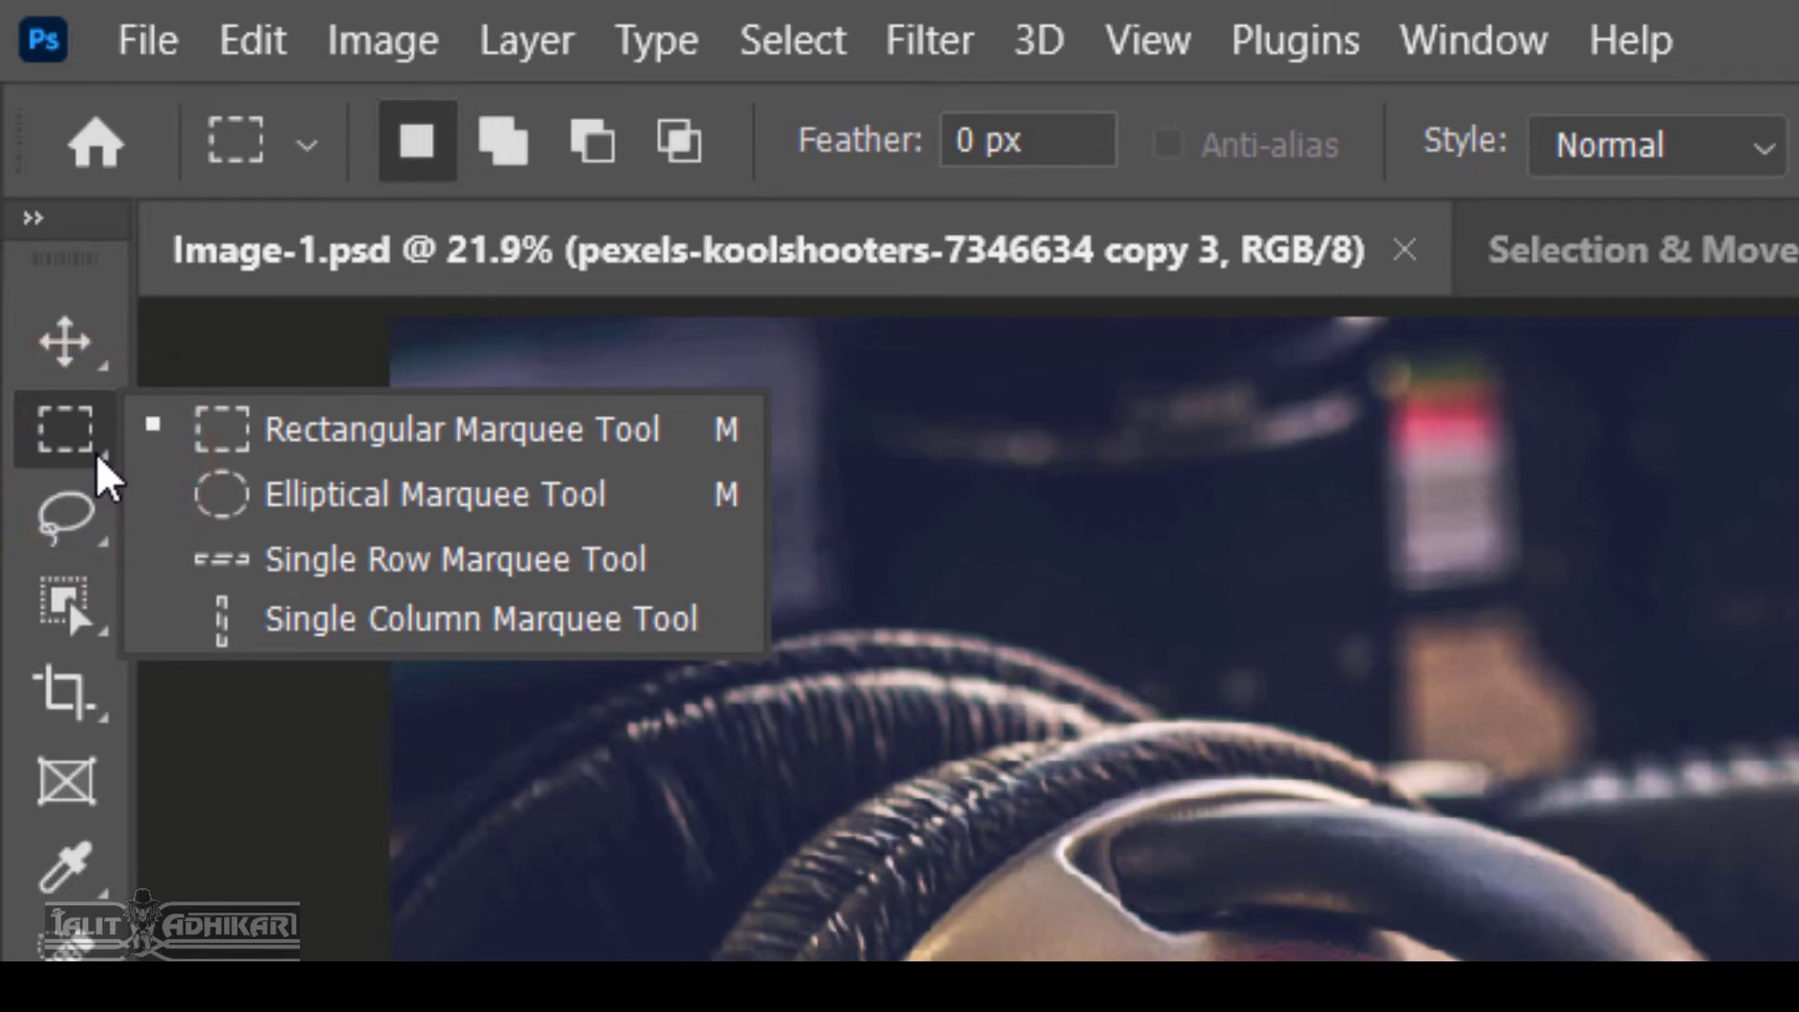
pyautogui.click(515, 507)
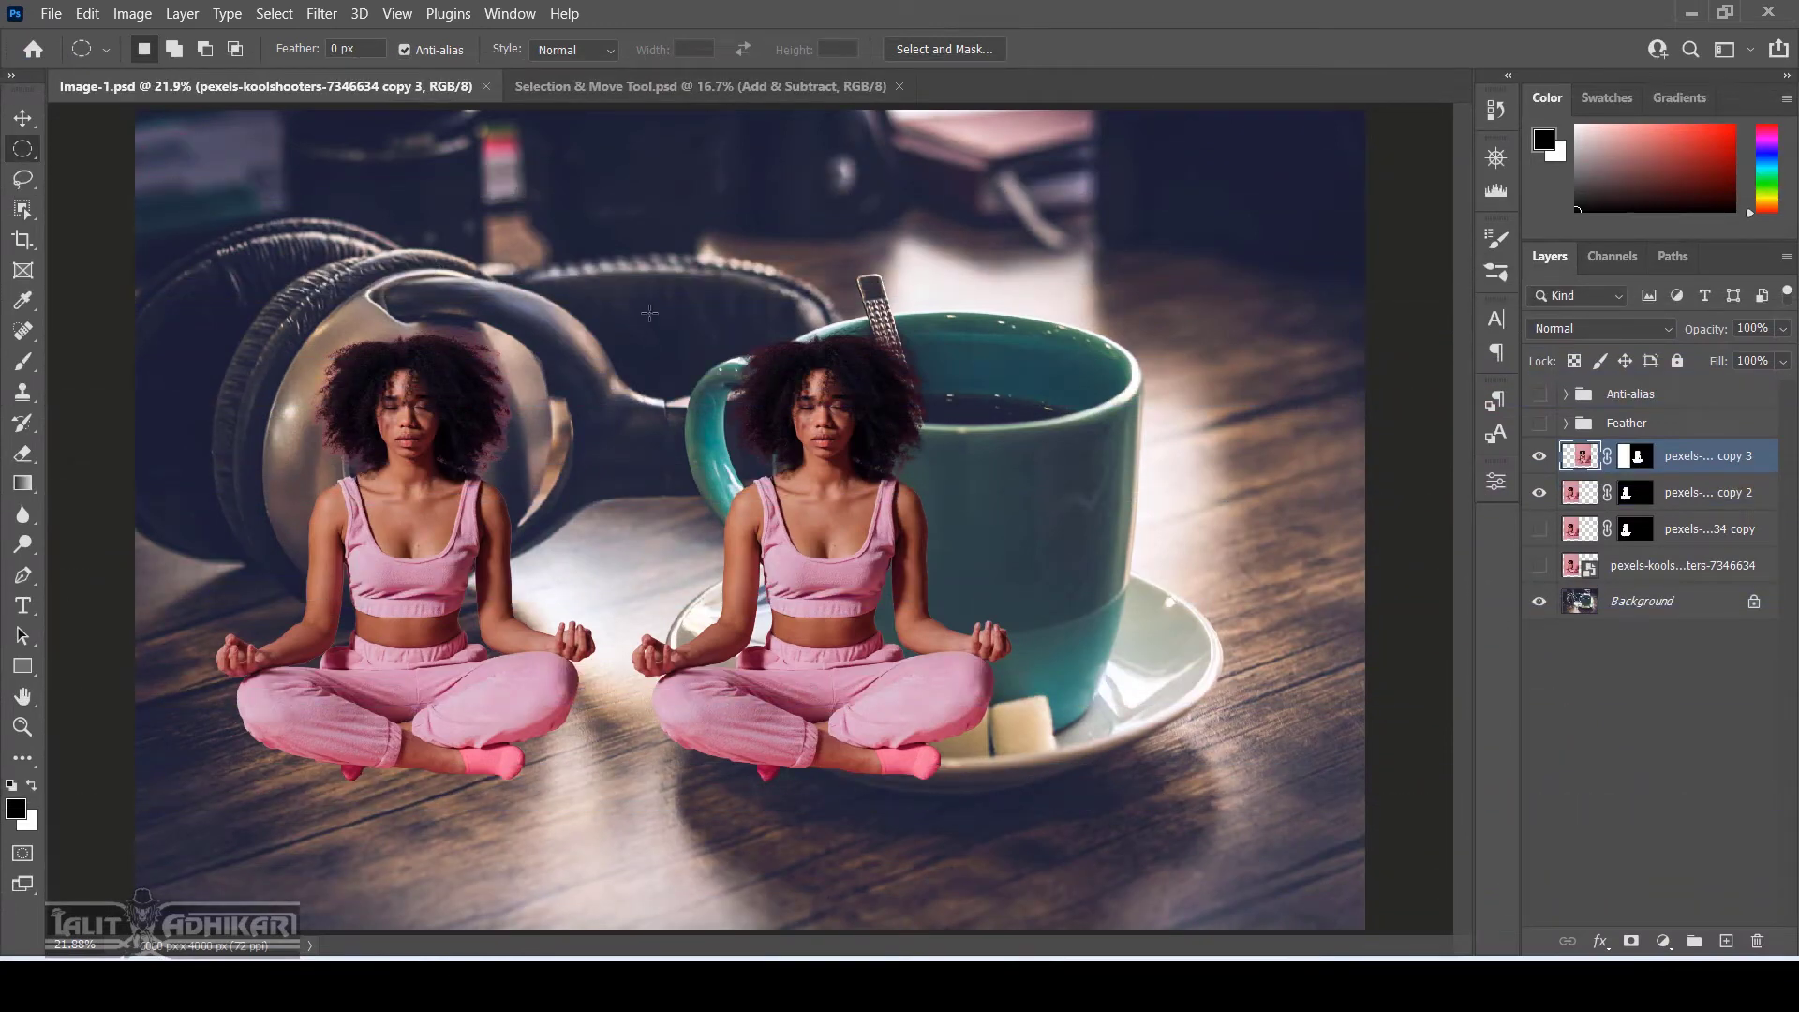
pyautogui.click(485, 87)
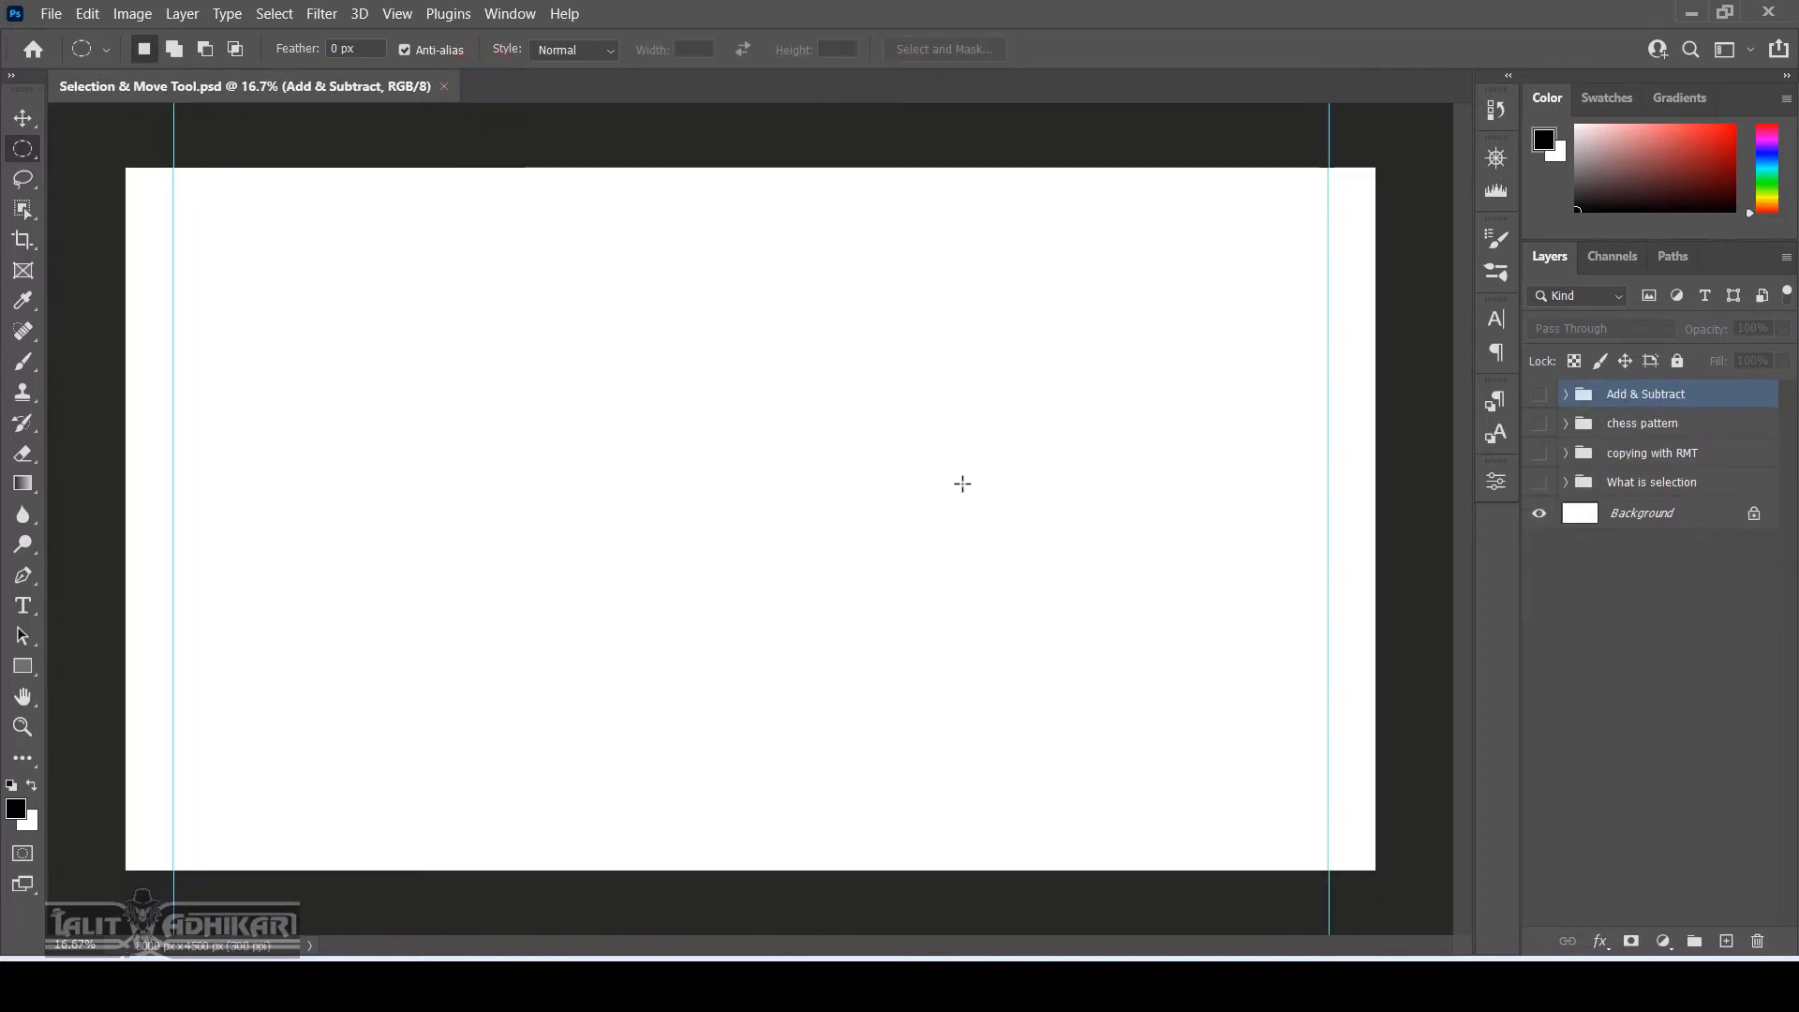
# On a new layer, make a large circular selection on the left half of the canvas, fill it with black and deselect
pyautogui.hotkey('ctrl', '0')
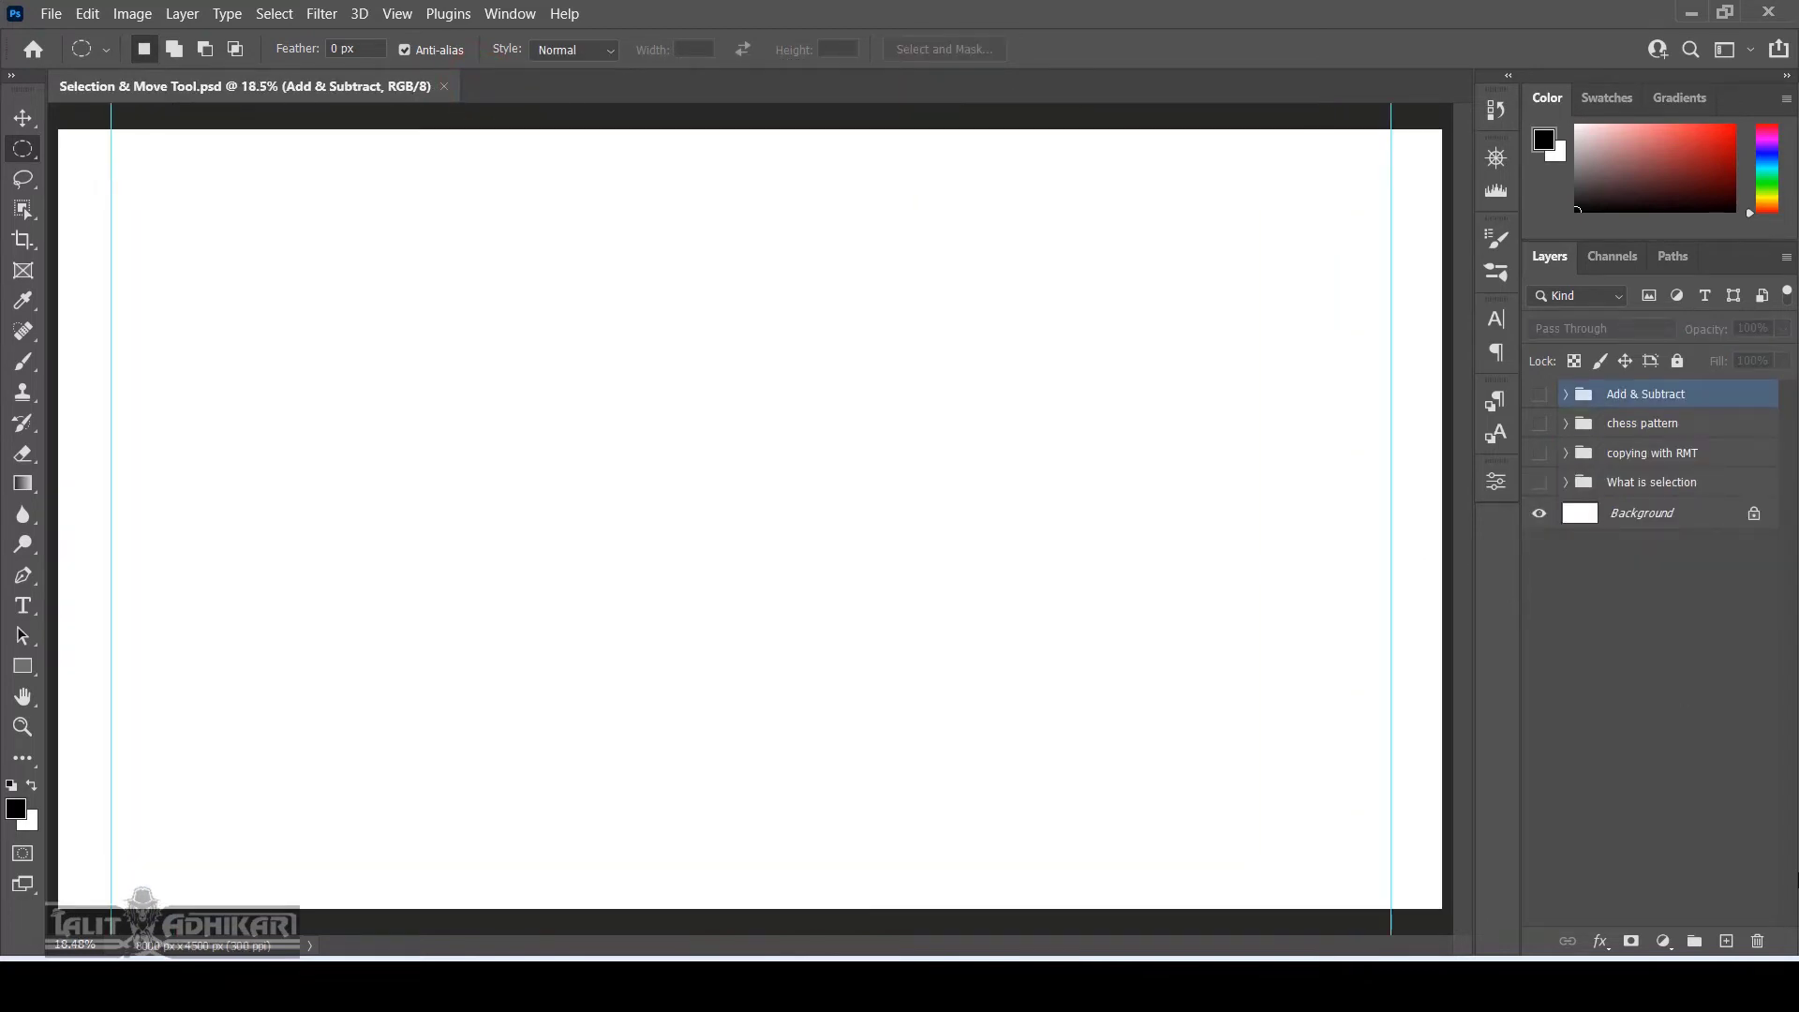
pyautogui.click(1727, 941)
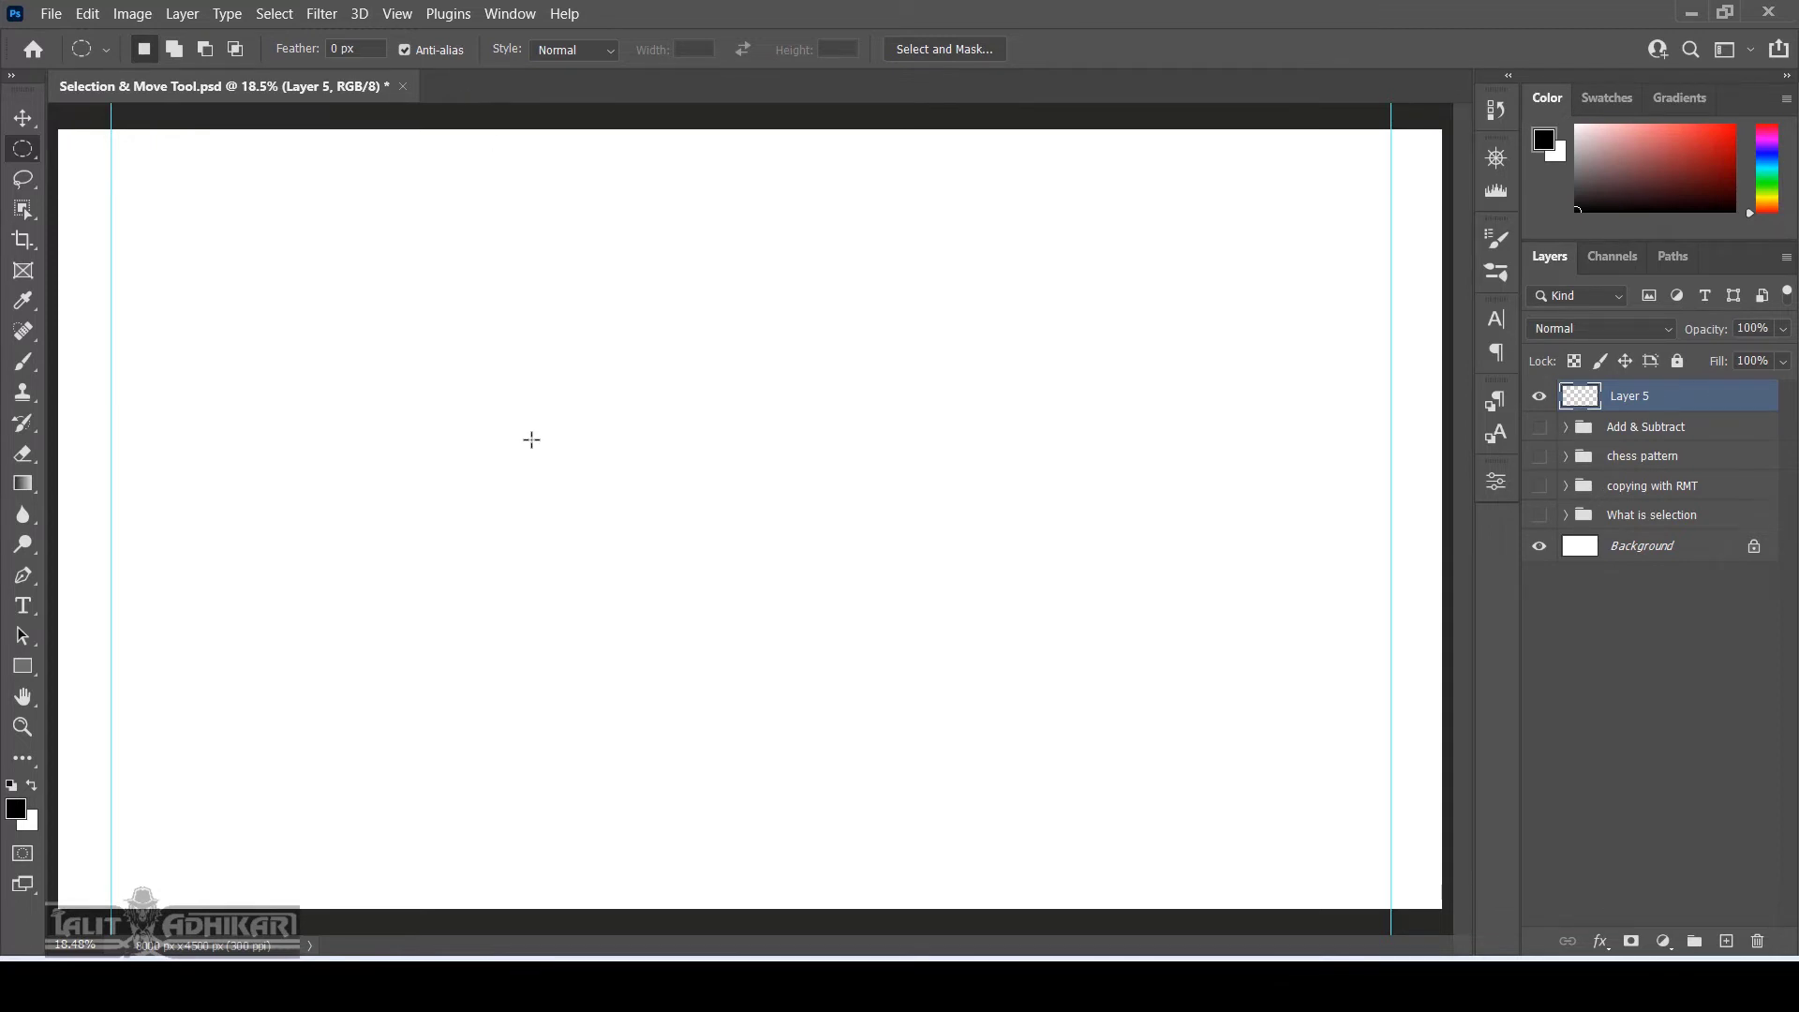
pyautogui.moveTo(261, 273); pyautogui.dragTo(844, 876)
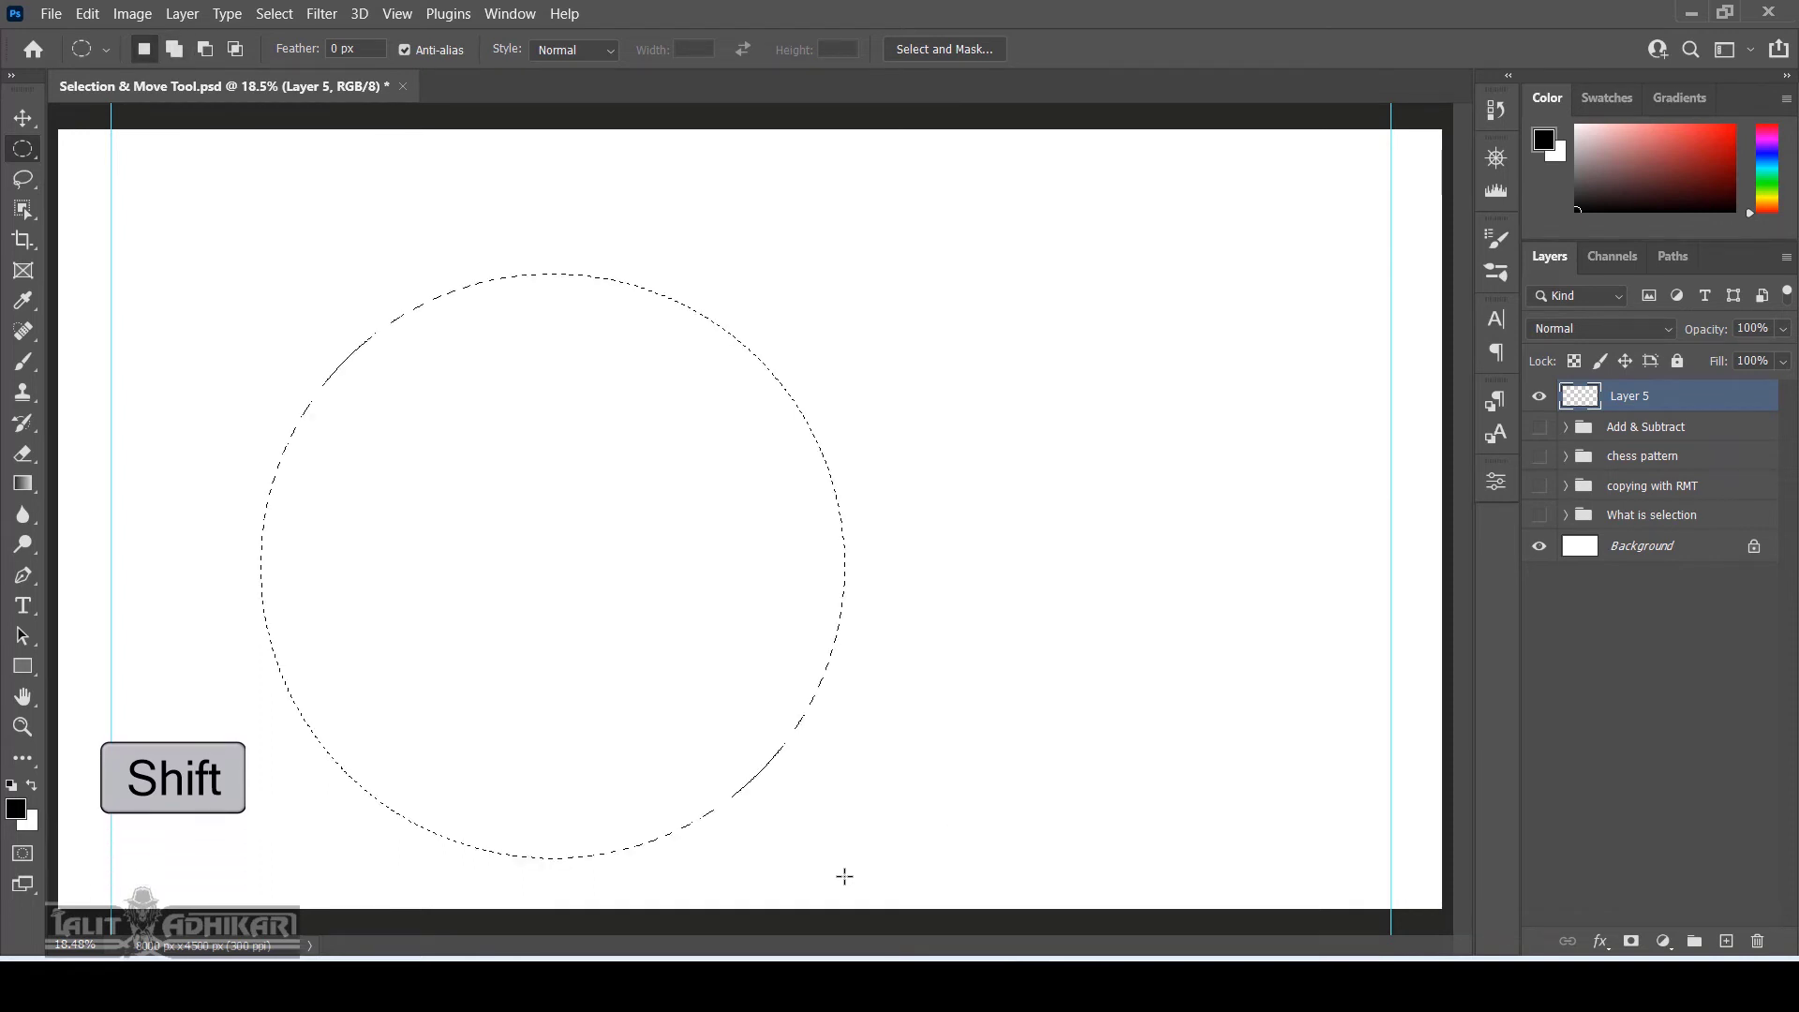
pyautogui.moveTo(623, 507); pyautogui.dragTo(504, 403)
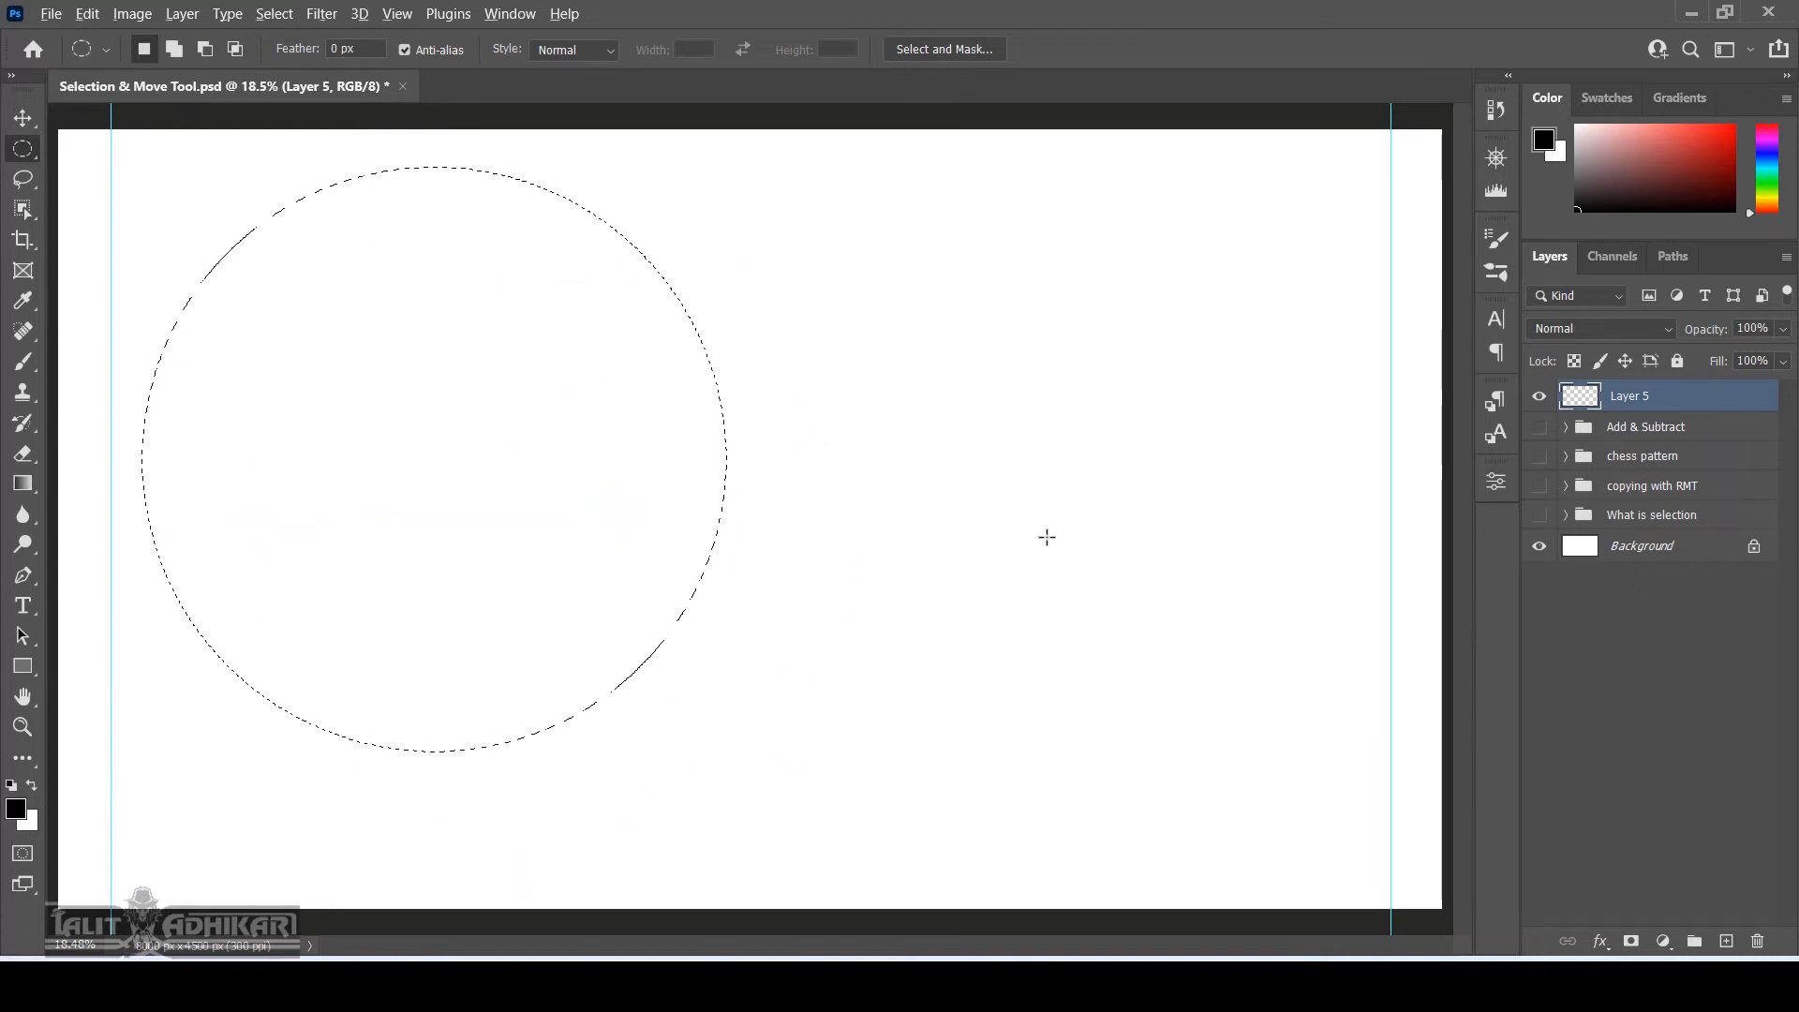
pyautogui.hotkey('alt', 'BackSpace')
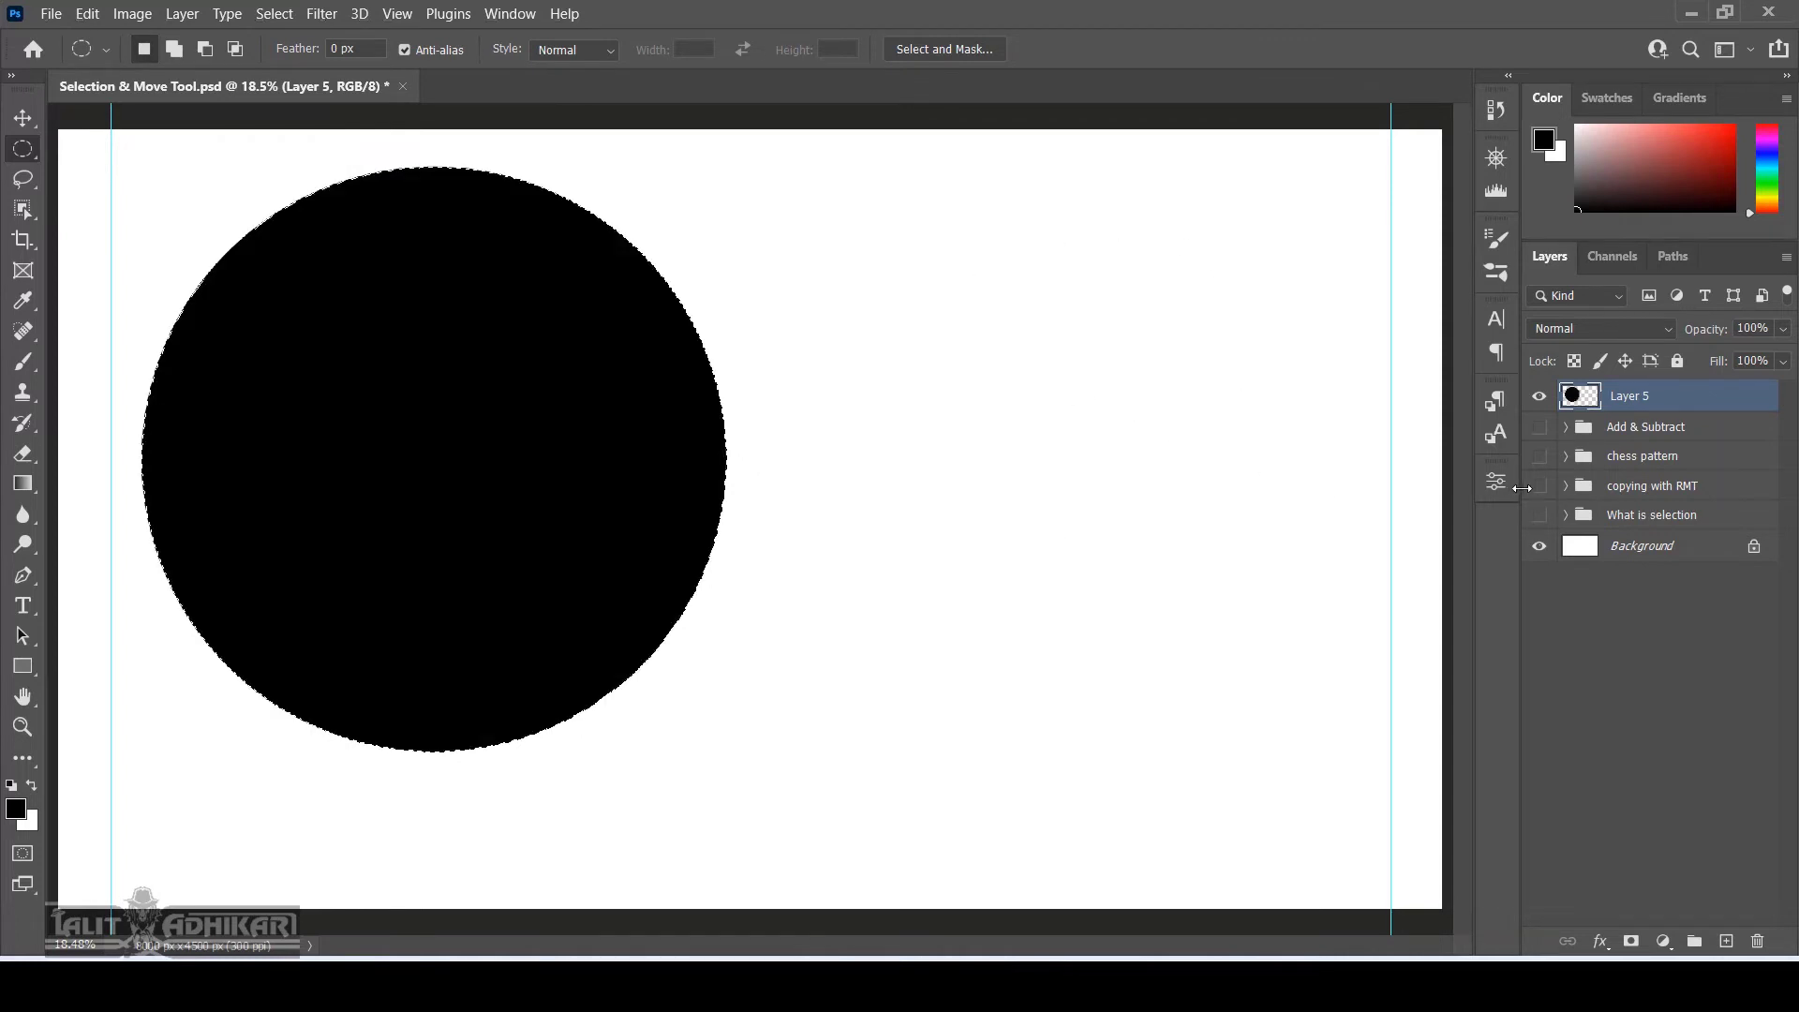
pyautogui.hotkey('ctrl', 'd')
# Draw a larger elliptical selection enclosing the black circle, starting at the left guide and extending past the circle's lower-right side
pyautogui.moveTo(824, 494); pyautogui.dragTo(1160, 784)
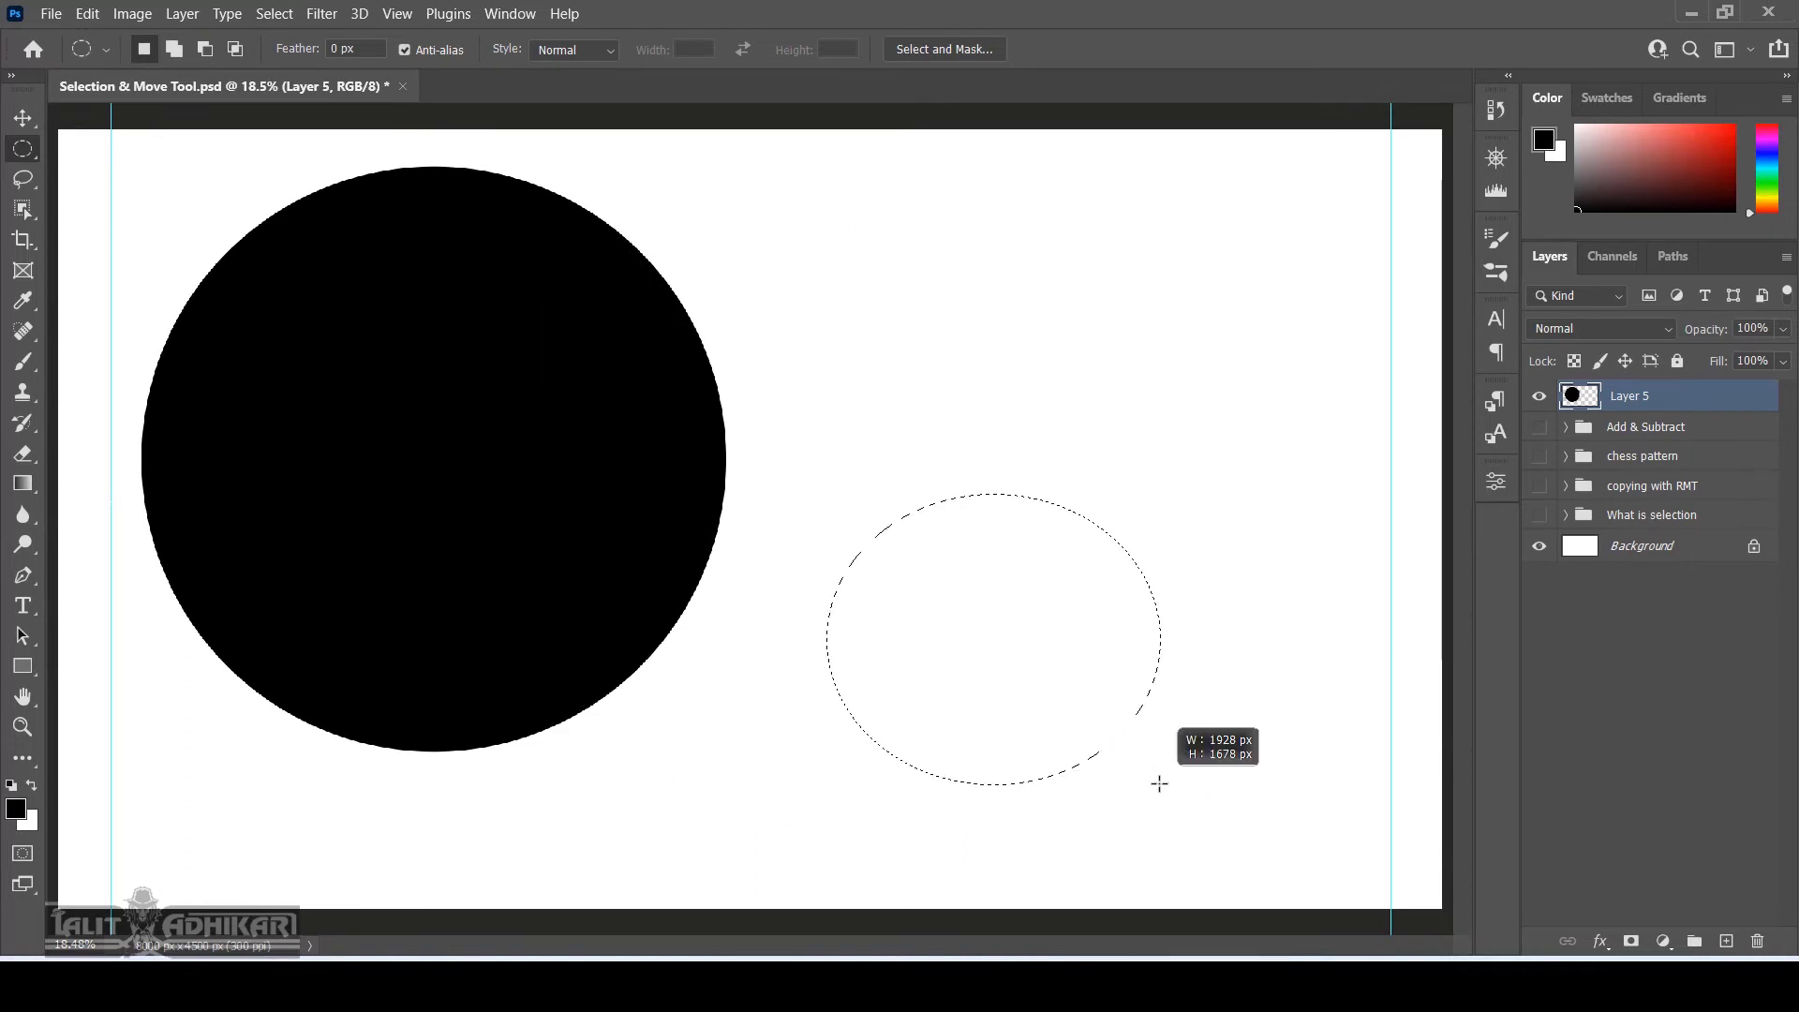
pyautogui.moveTo(1159, 783); pyautogui.dragTo(1115, 795)
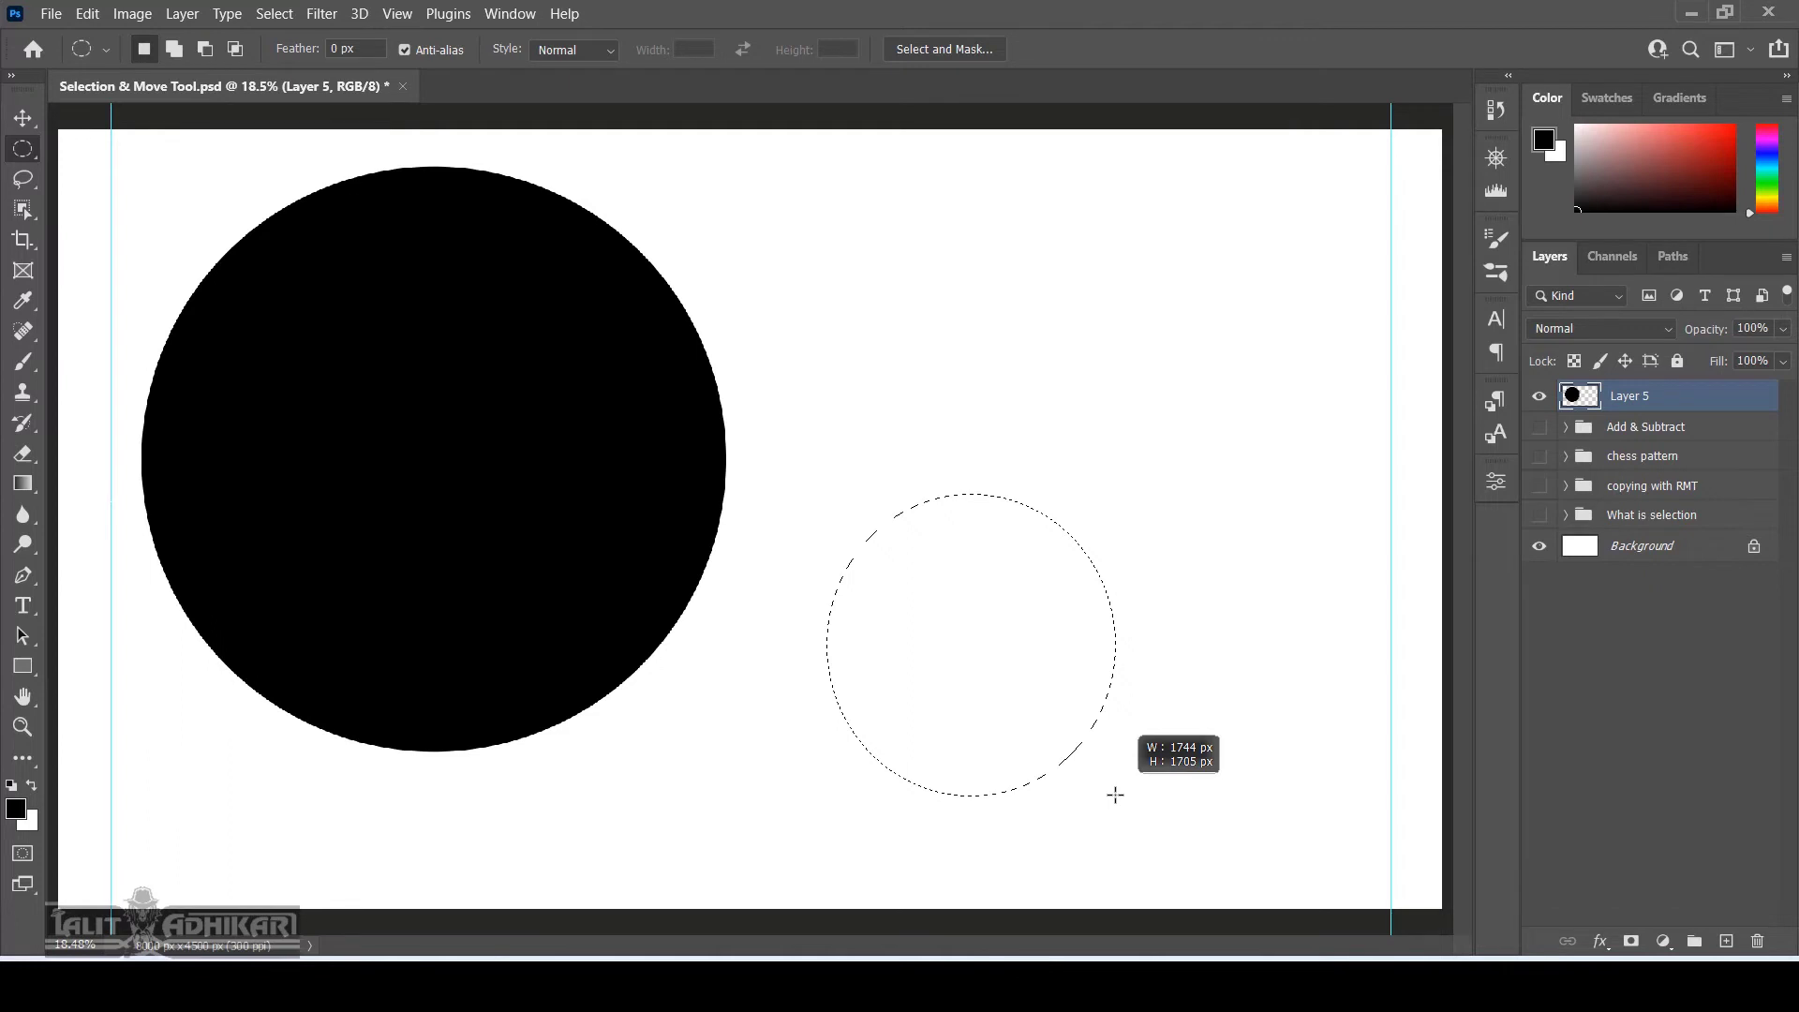
pyautogui.moveTo(1115, 795); pyautogui.dragTo(896, 915)
pyautogui.moveTo(915, 916); pyautogui.dragTo(884, 841)
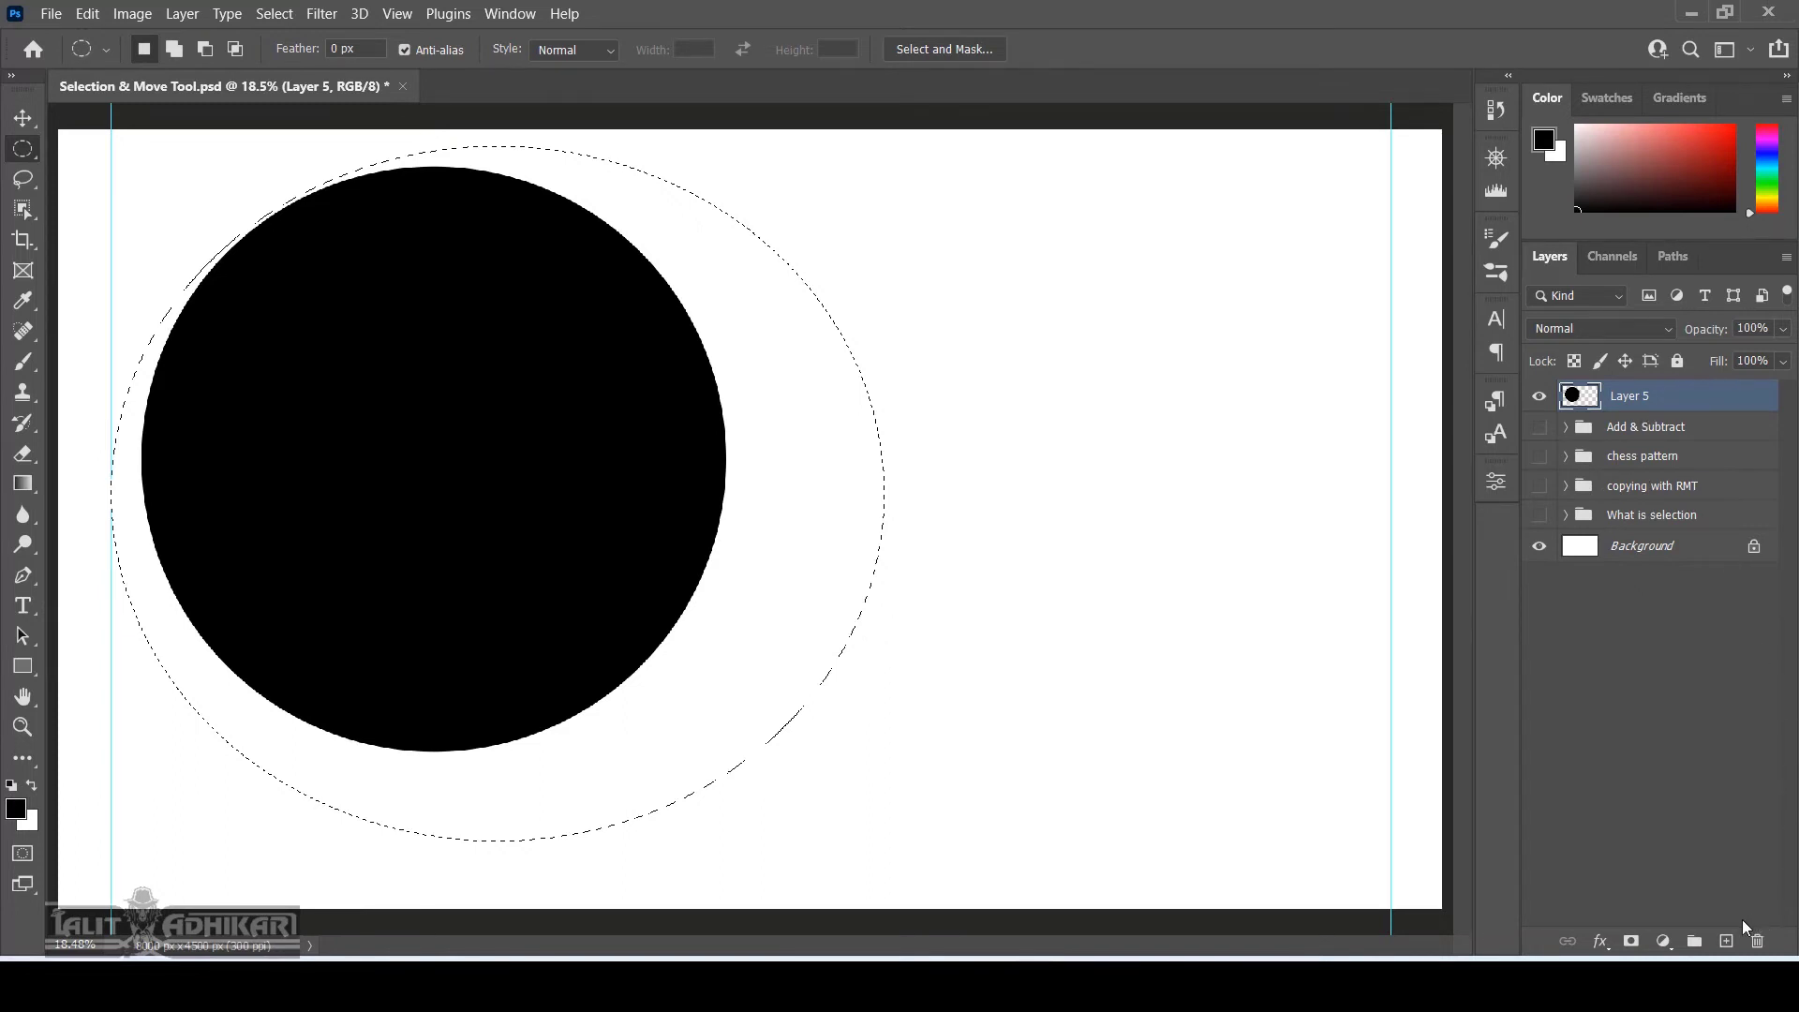
# Fill the elliptical selection with light blue on a new layer beneath Layer 5, and deselect
pyautogui.keyDown('ctrl'); pyautogui.click(1727, 942); pyautogui.keyUp('ctrl')
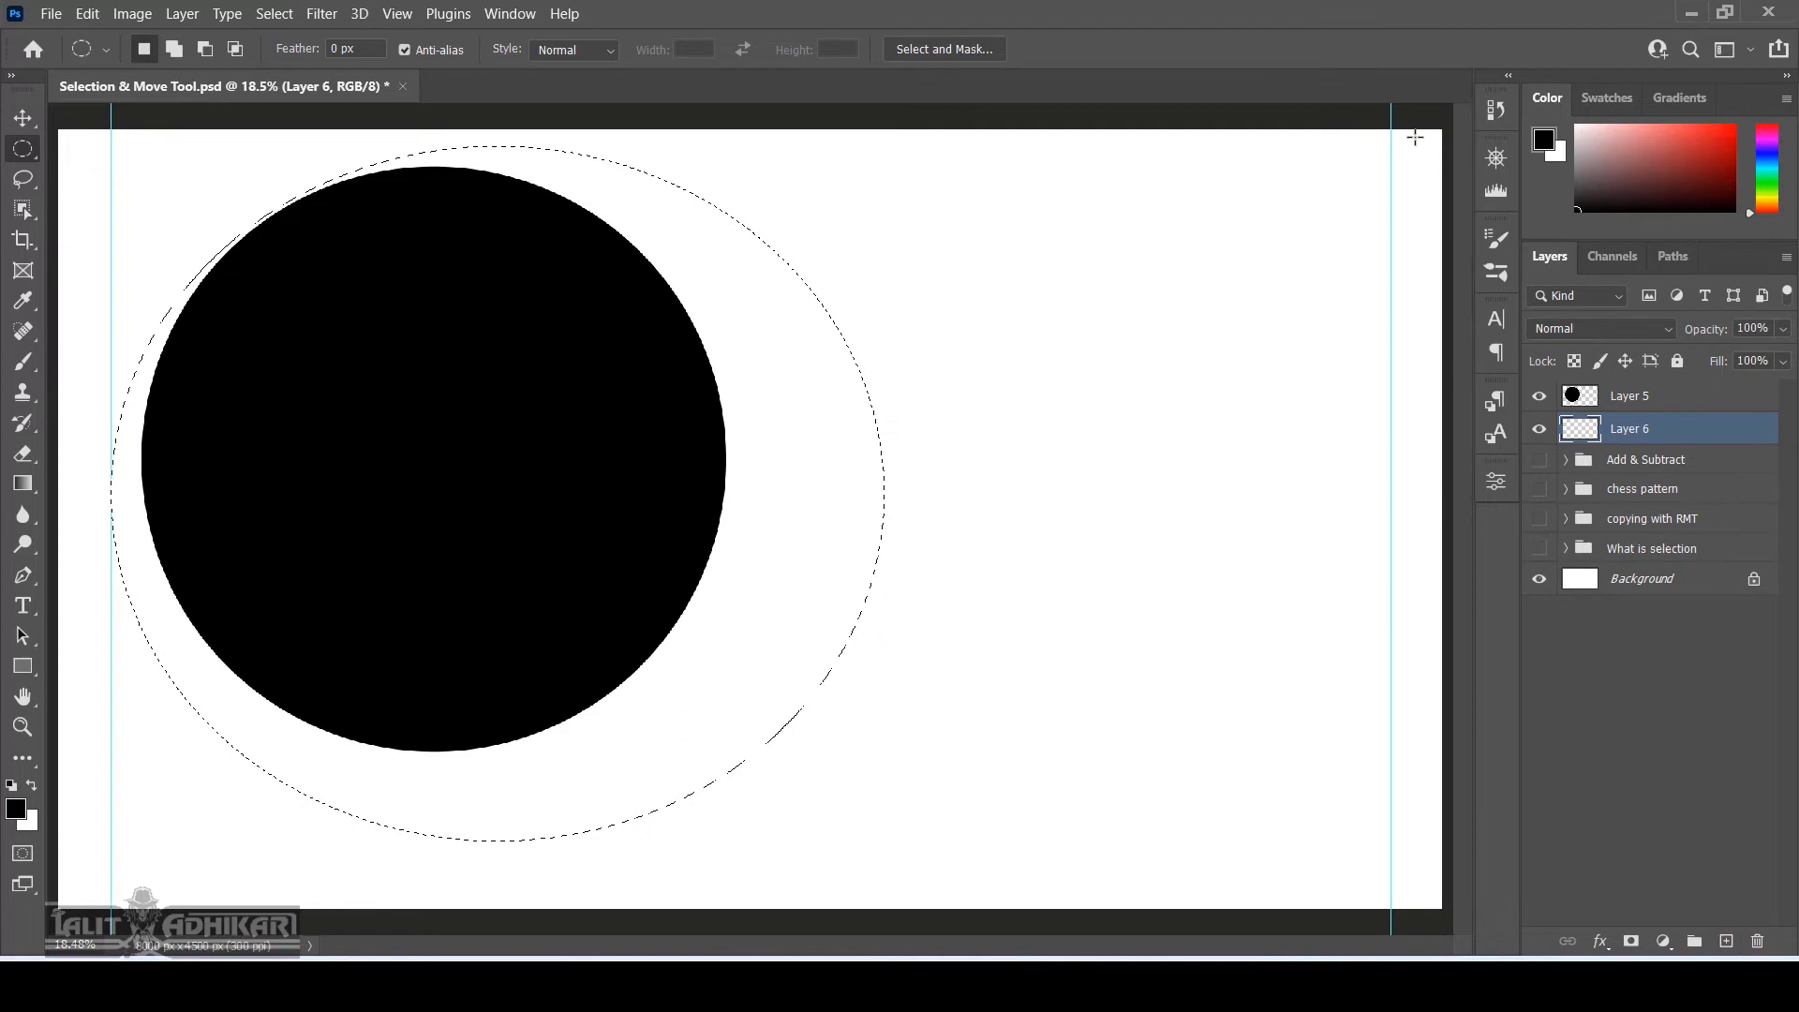
pyautogui.click(1767, 166)
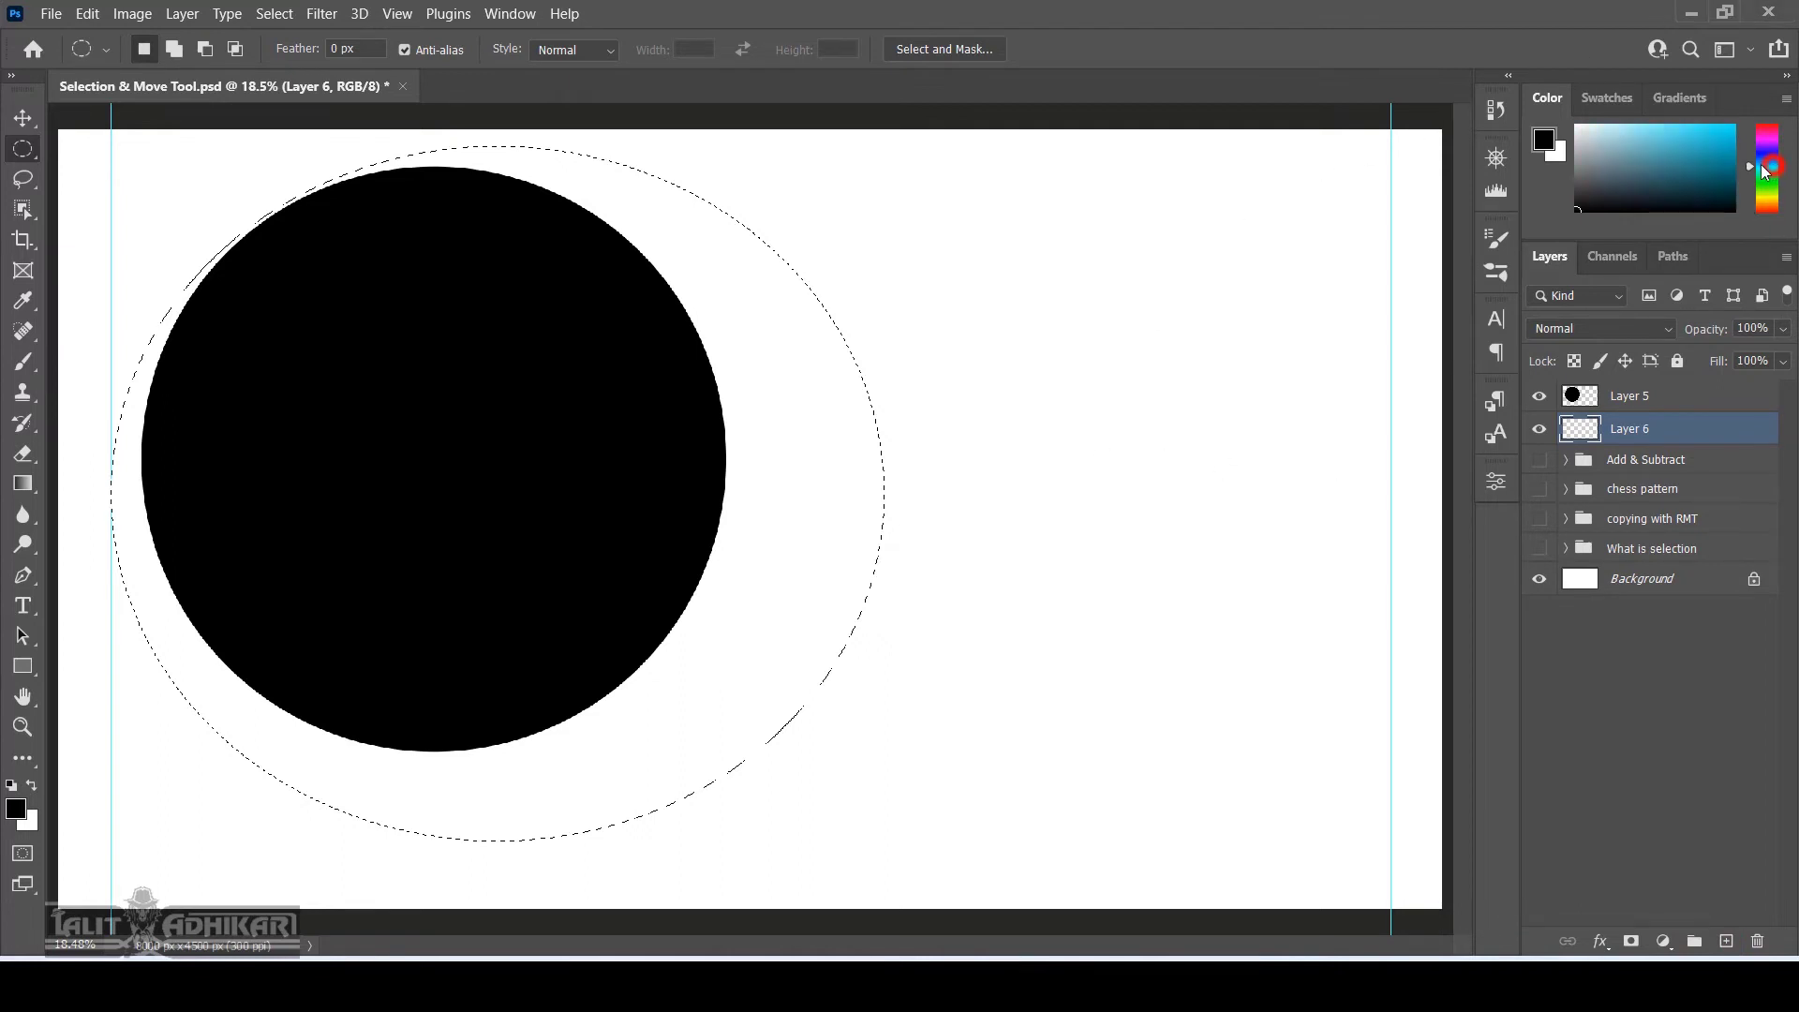
pyautogui.click(1612, 126)
pyautogui.hotkey('alt', 'BackSpace')
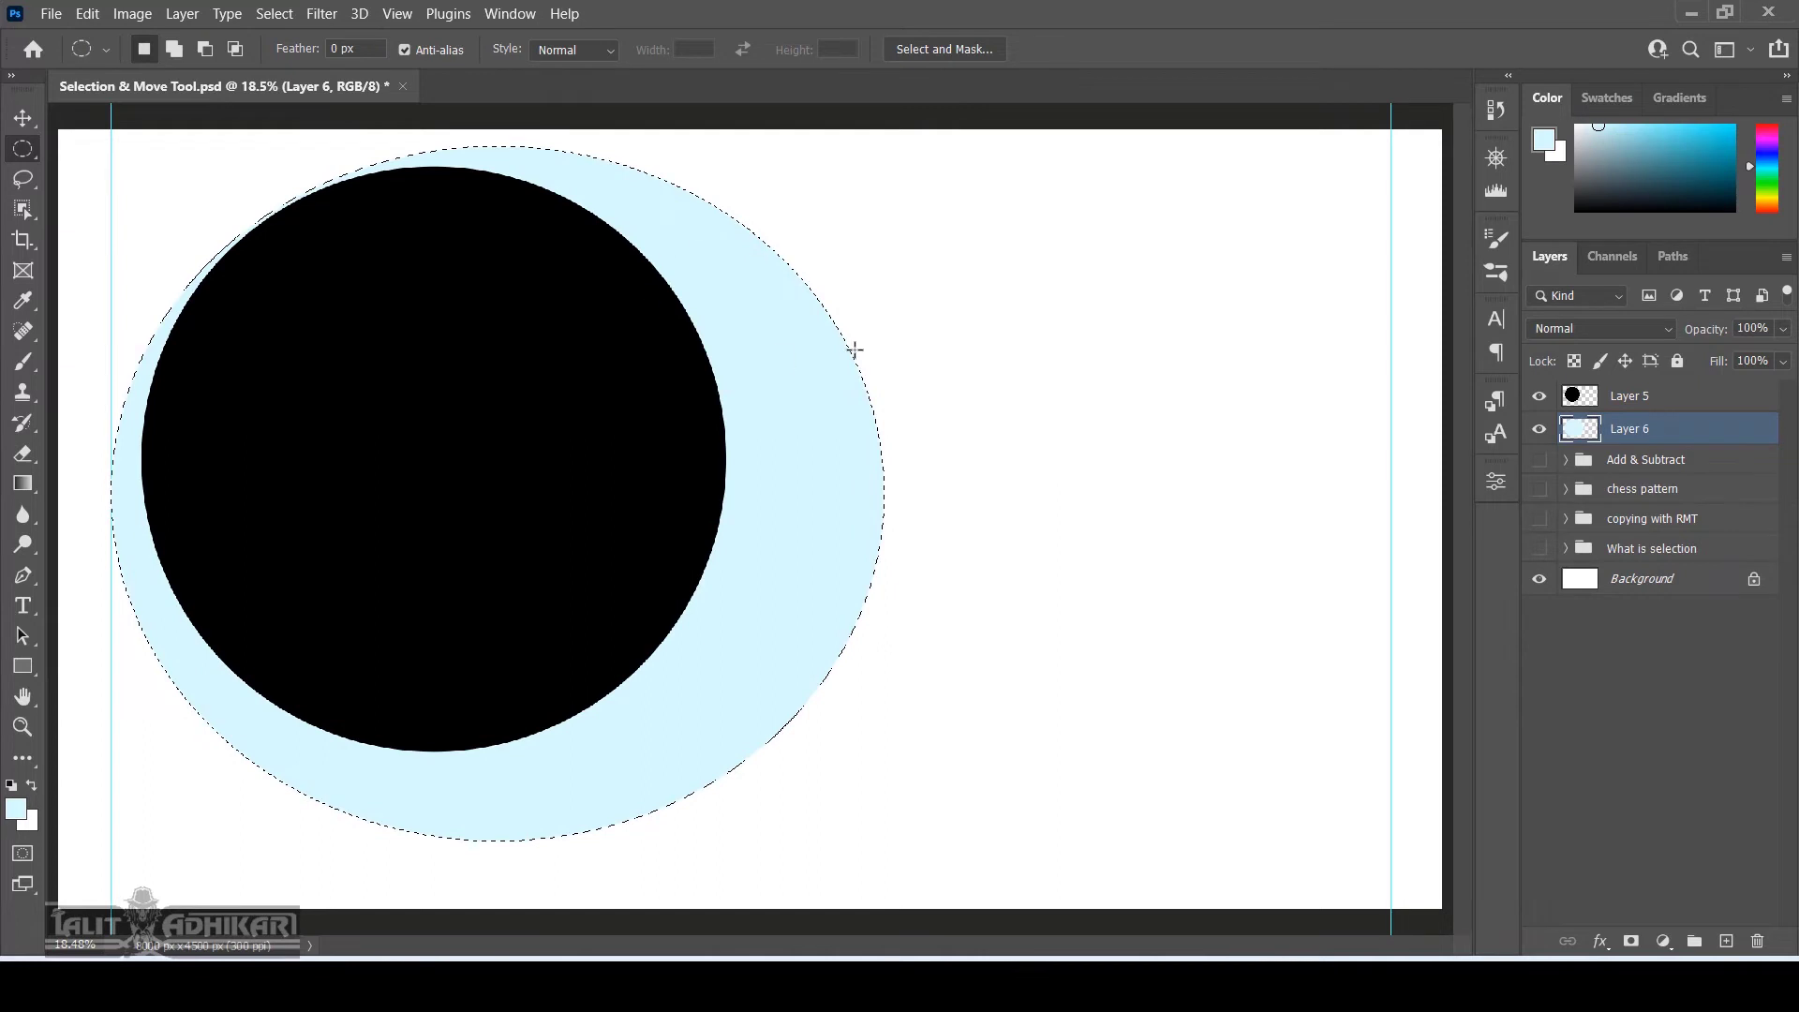
pyautogui.hotkey('ctrl', 'd')
# Add a new layer above Layer 5 and draw a wide, flat elliptical selection across the black circle
pyautogui.click(1684, 397)
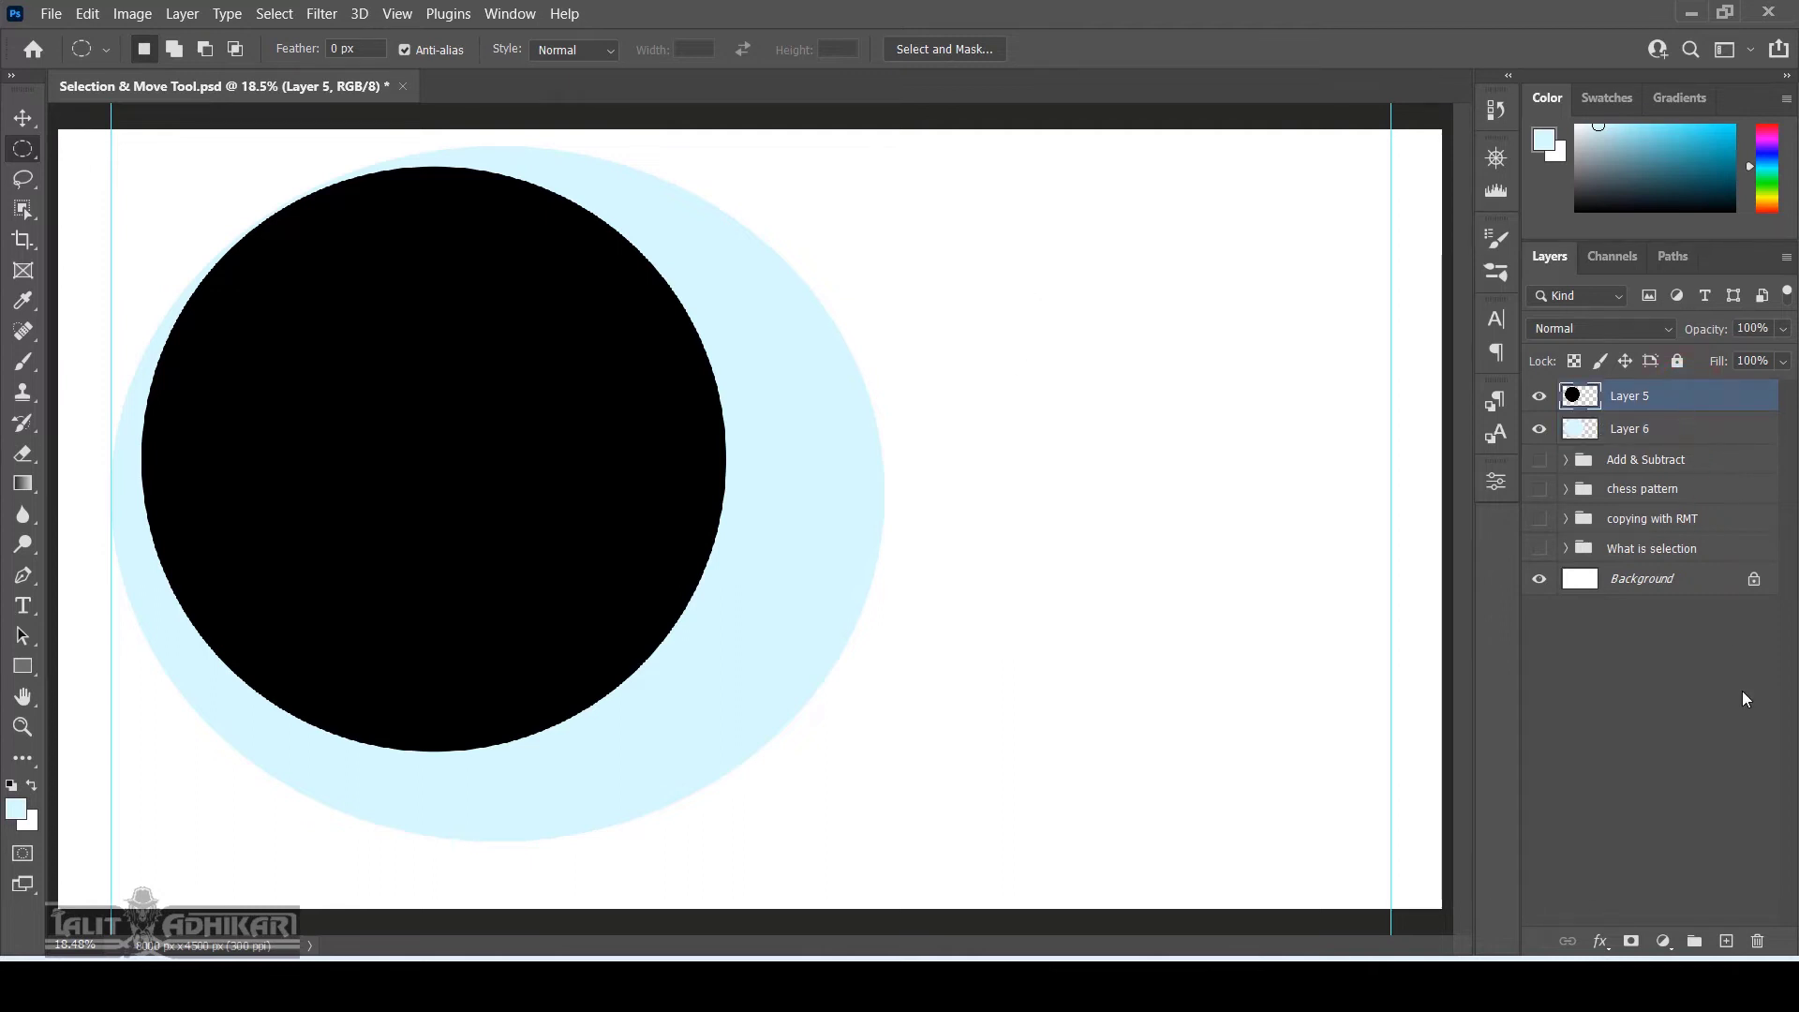
pyautogui.click(1726, 941)
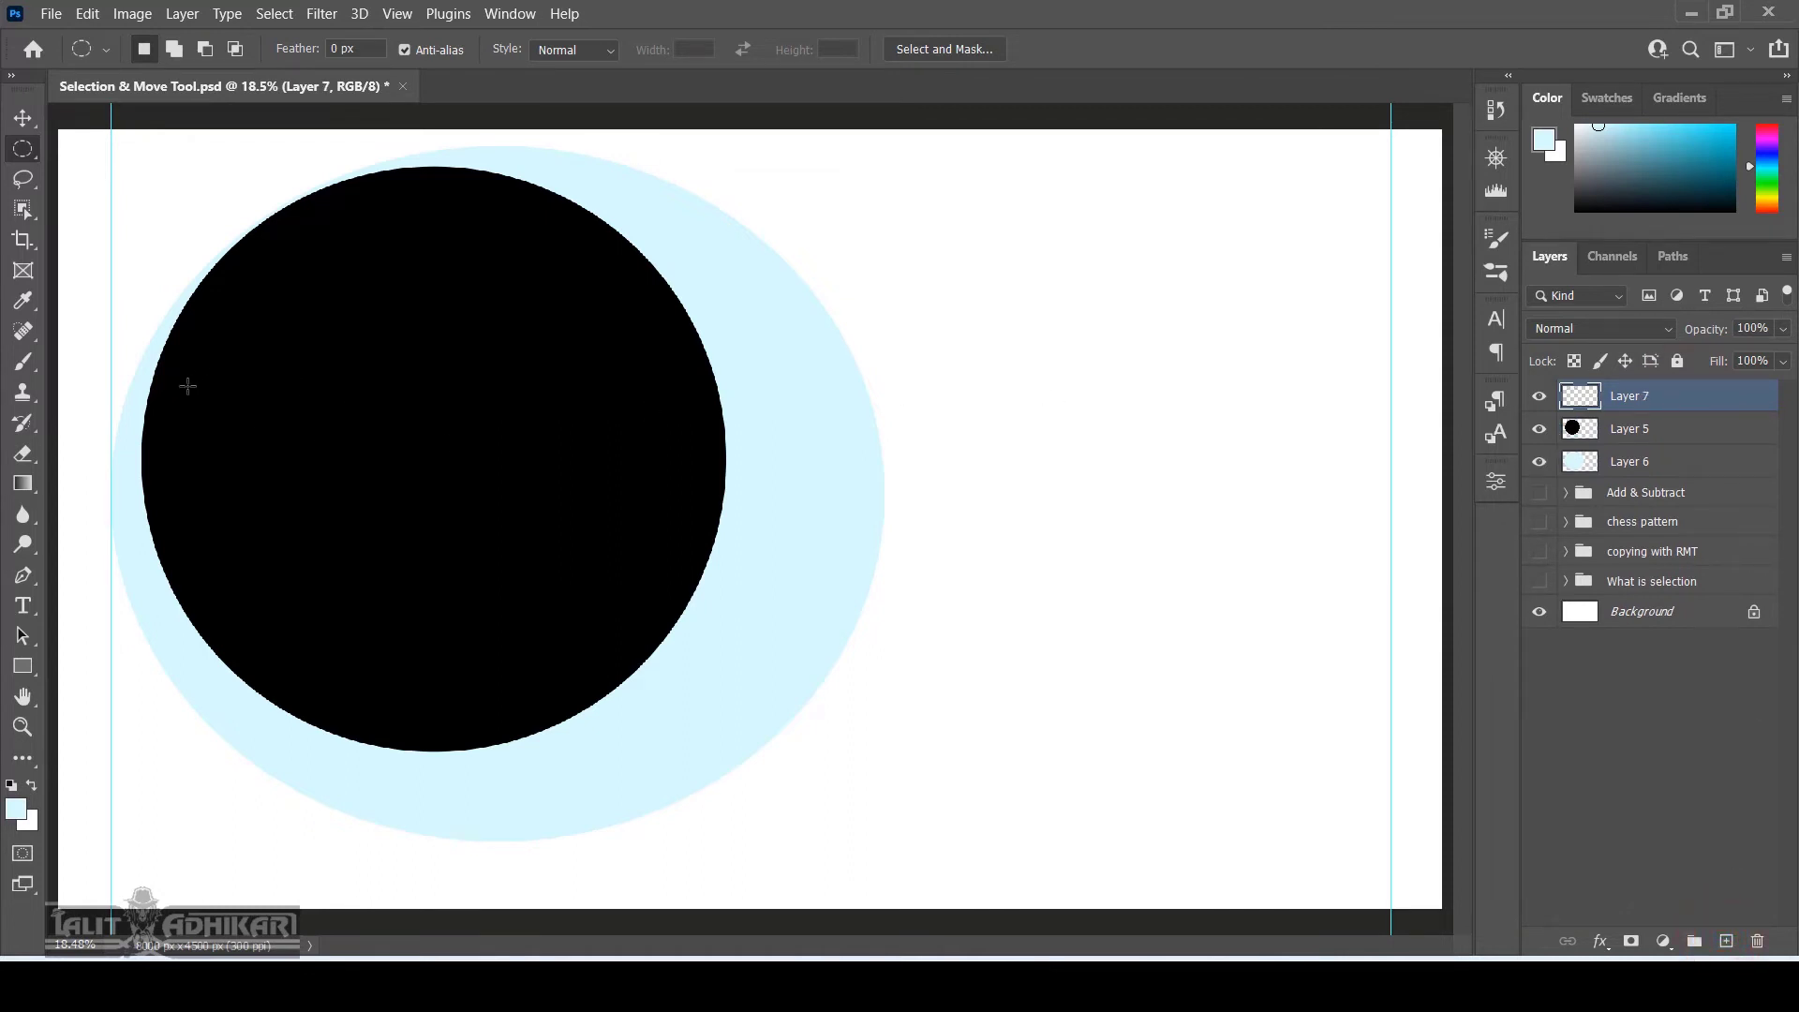
pyautogui.moveTo(187, 386); pyautogui.dragTo(682, 455)
# With the Rectangular Marquee tool, add a separate square area to the selection above the flat ellipse
pyautogui.rightClick(22, 148)
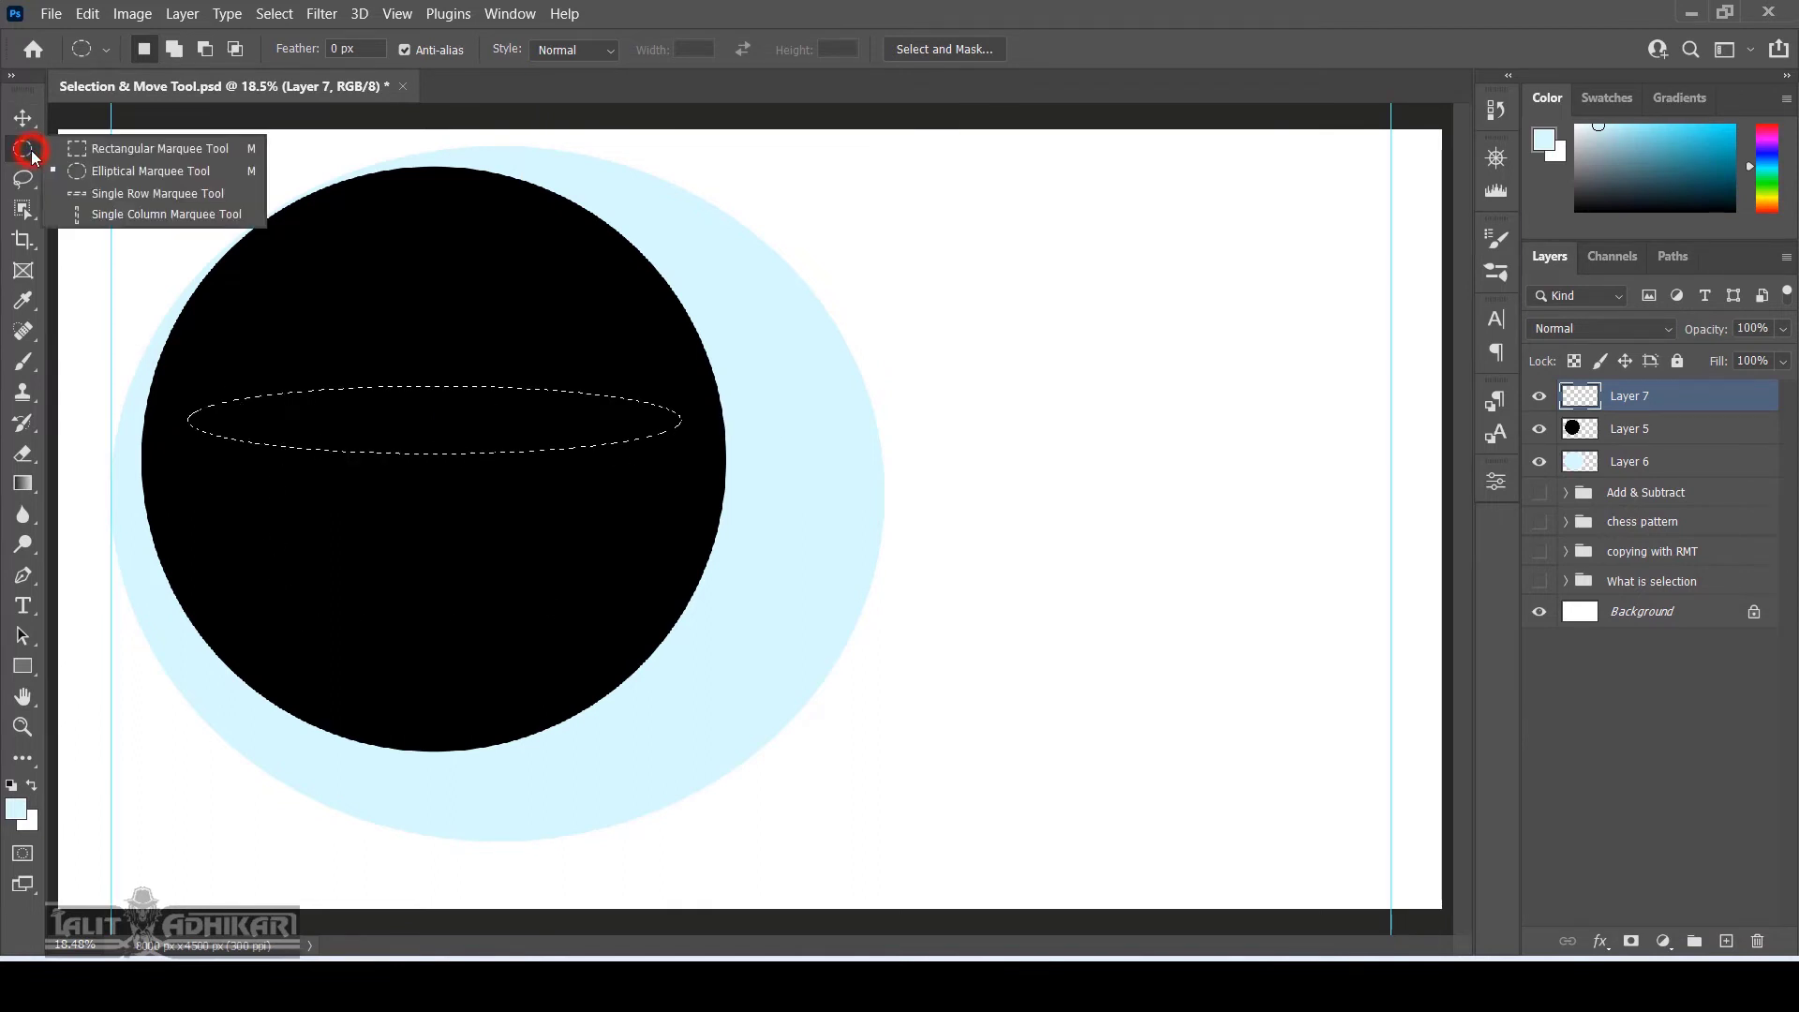
pyautogui.click(109, 152)
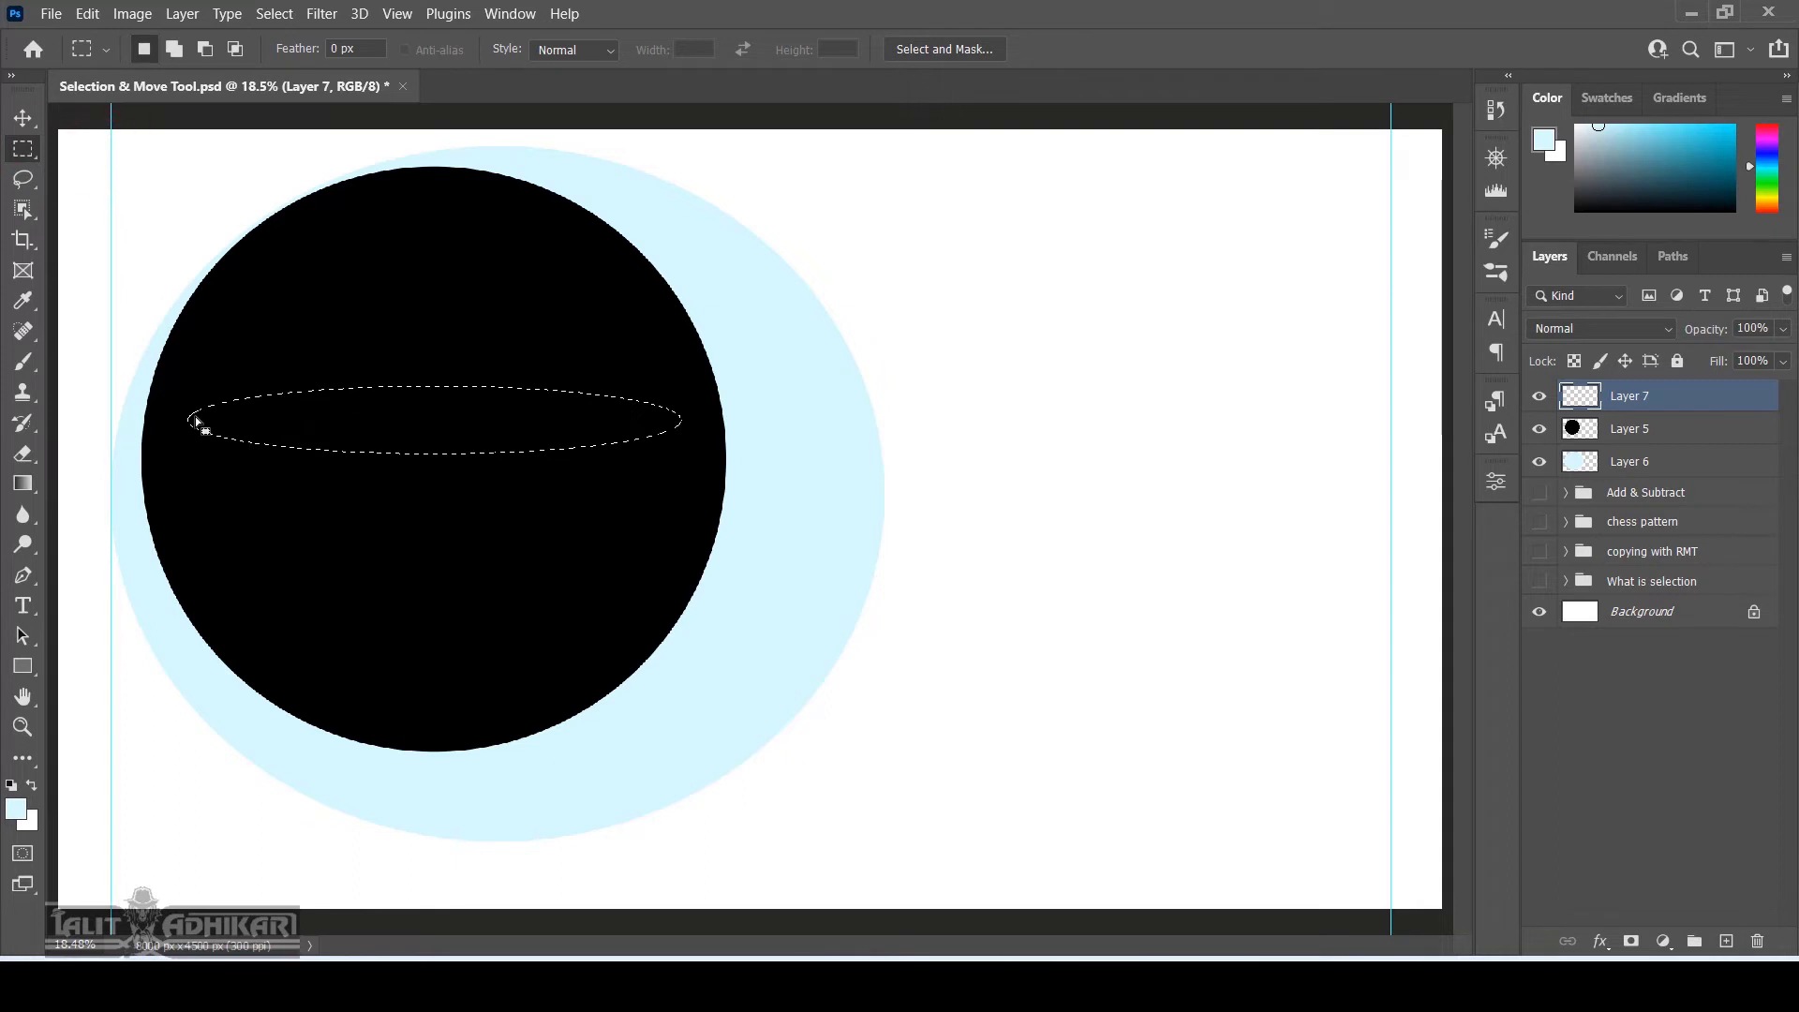
pyautogui.press('shift')
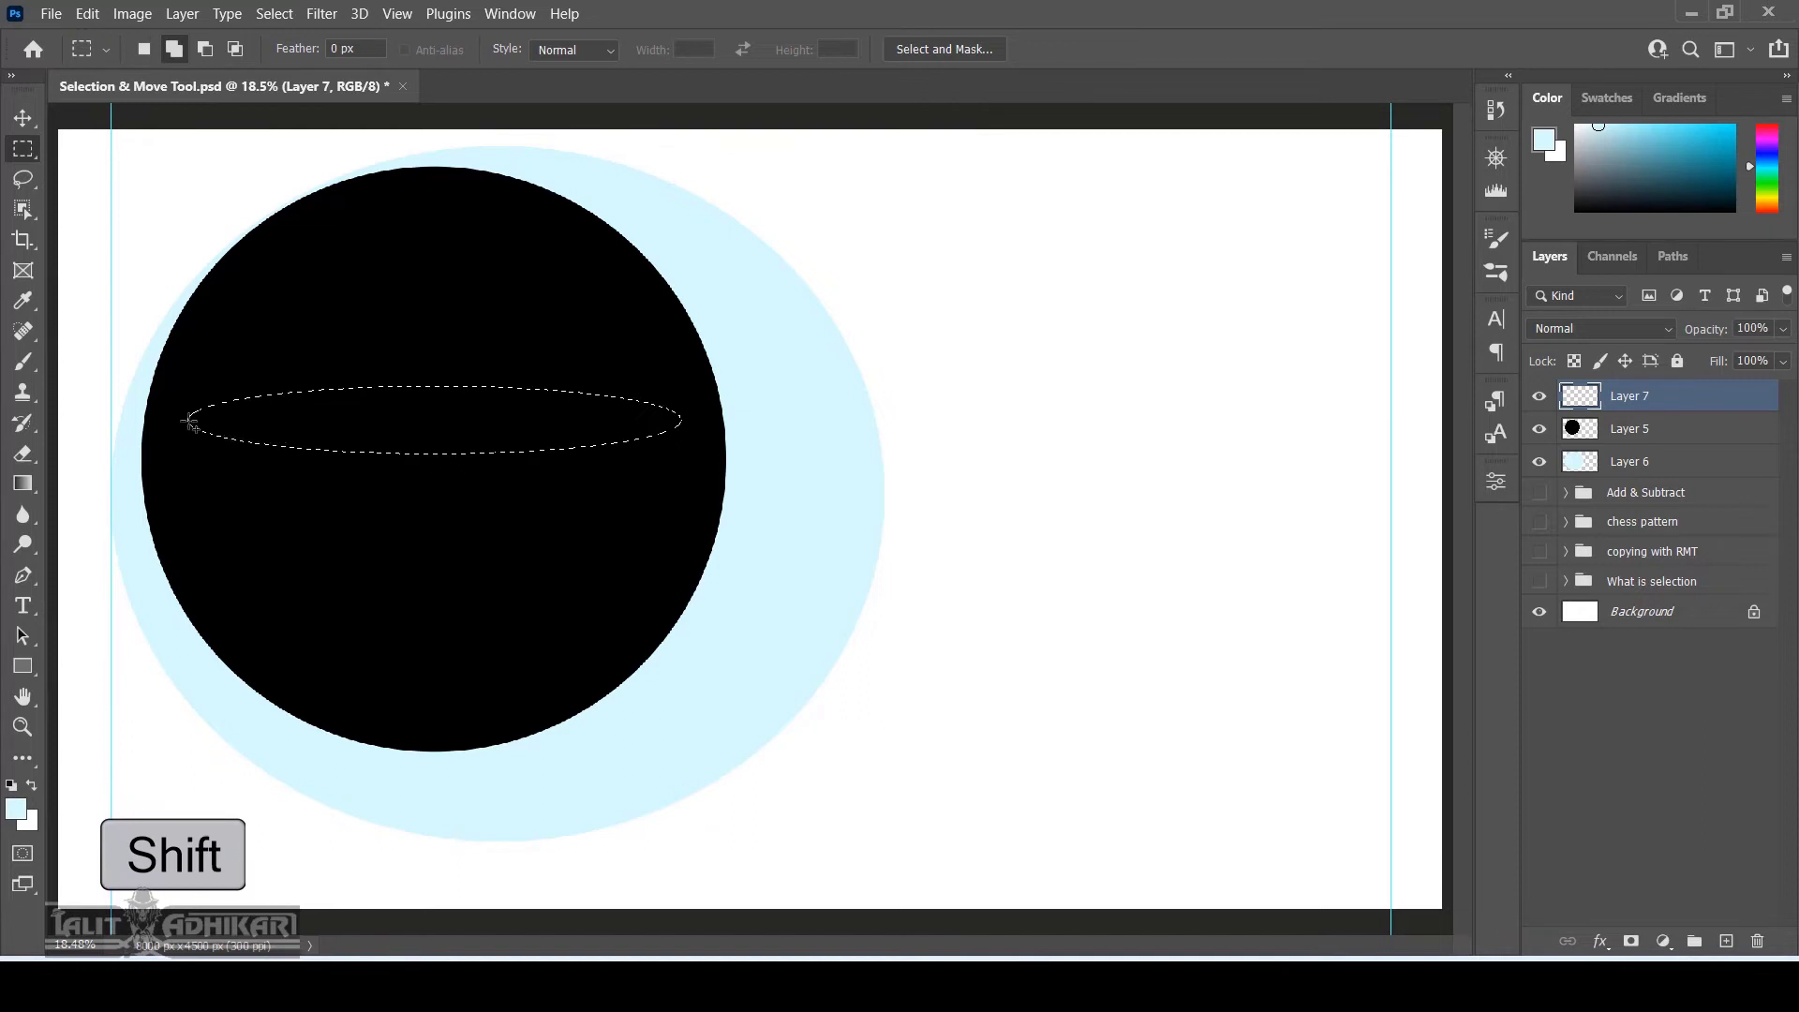
pyautogui.moveTo(197, 425); pyautogui.dragTo(681, 536)
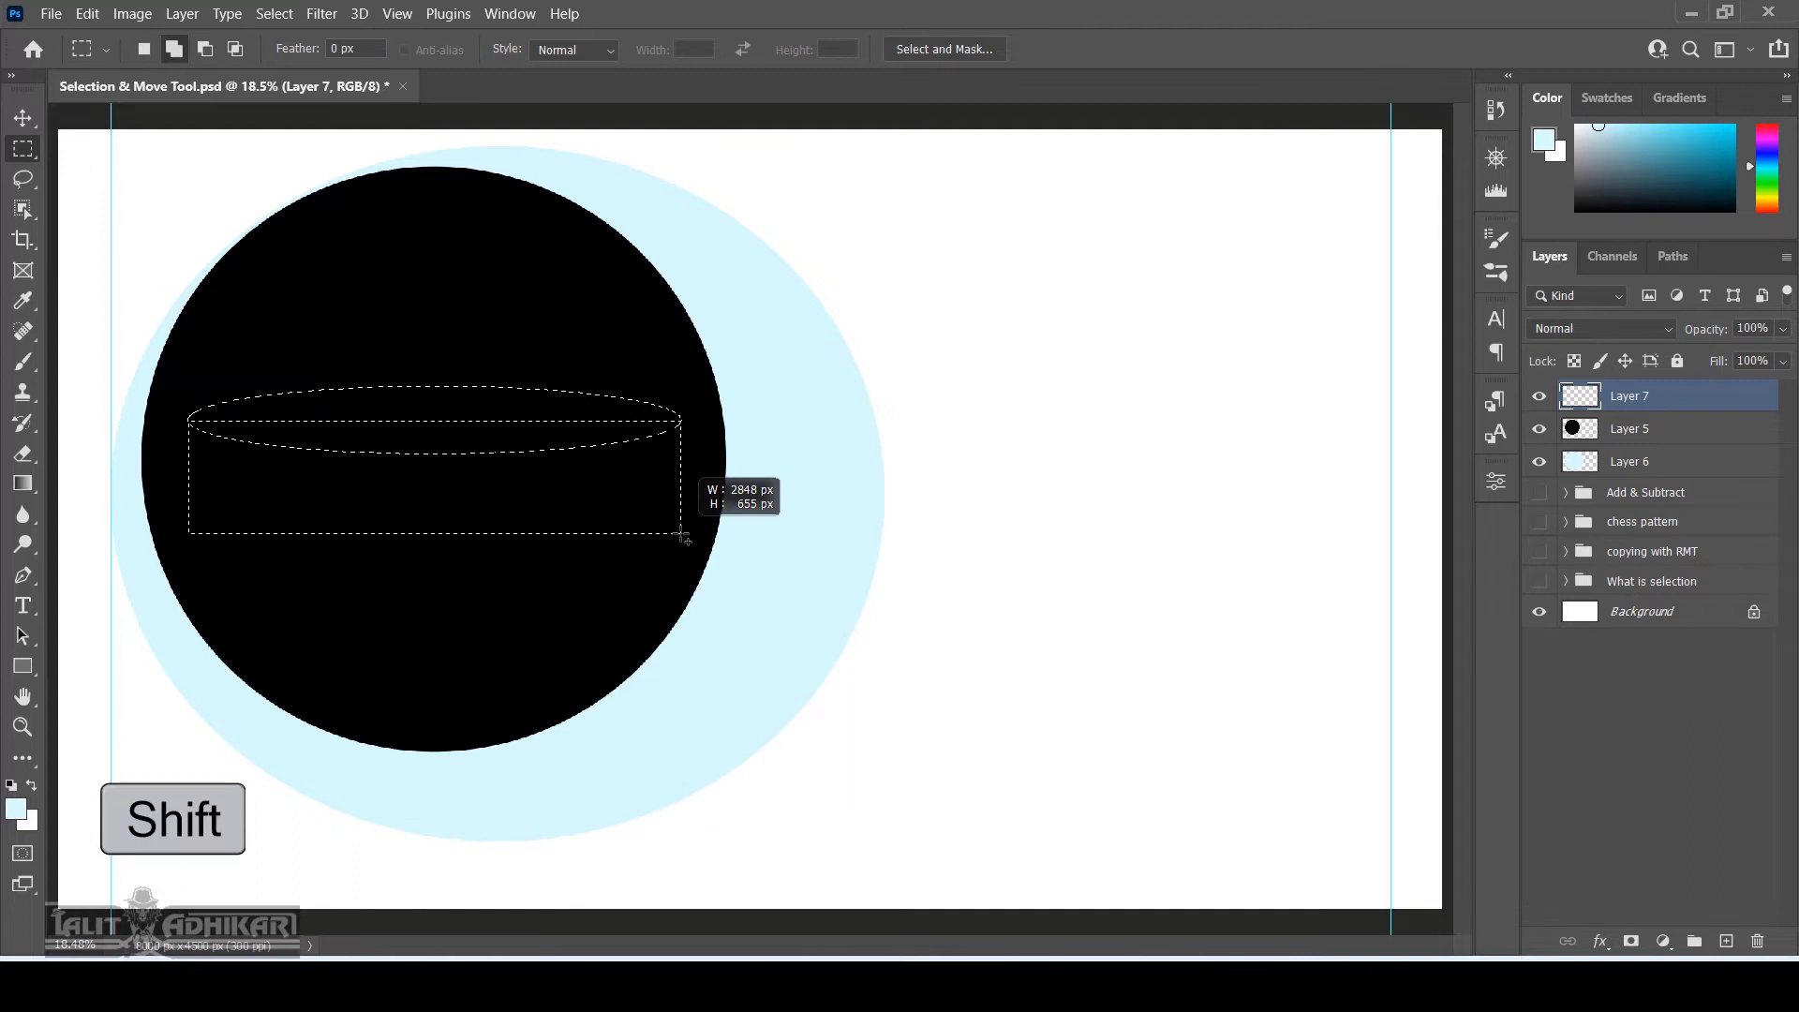
pyautogui.moveTo(683, 538); pyautogui.dragTo(480, 549)
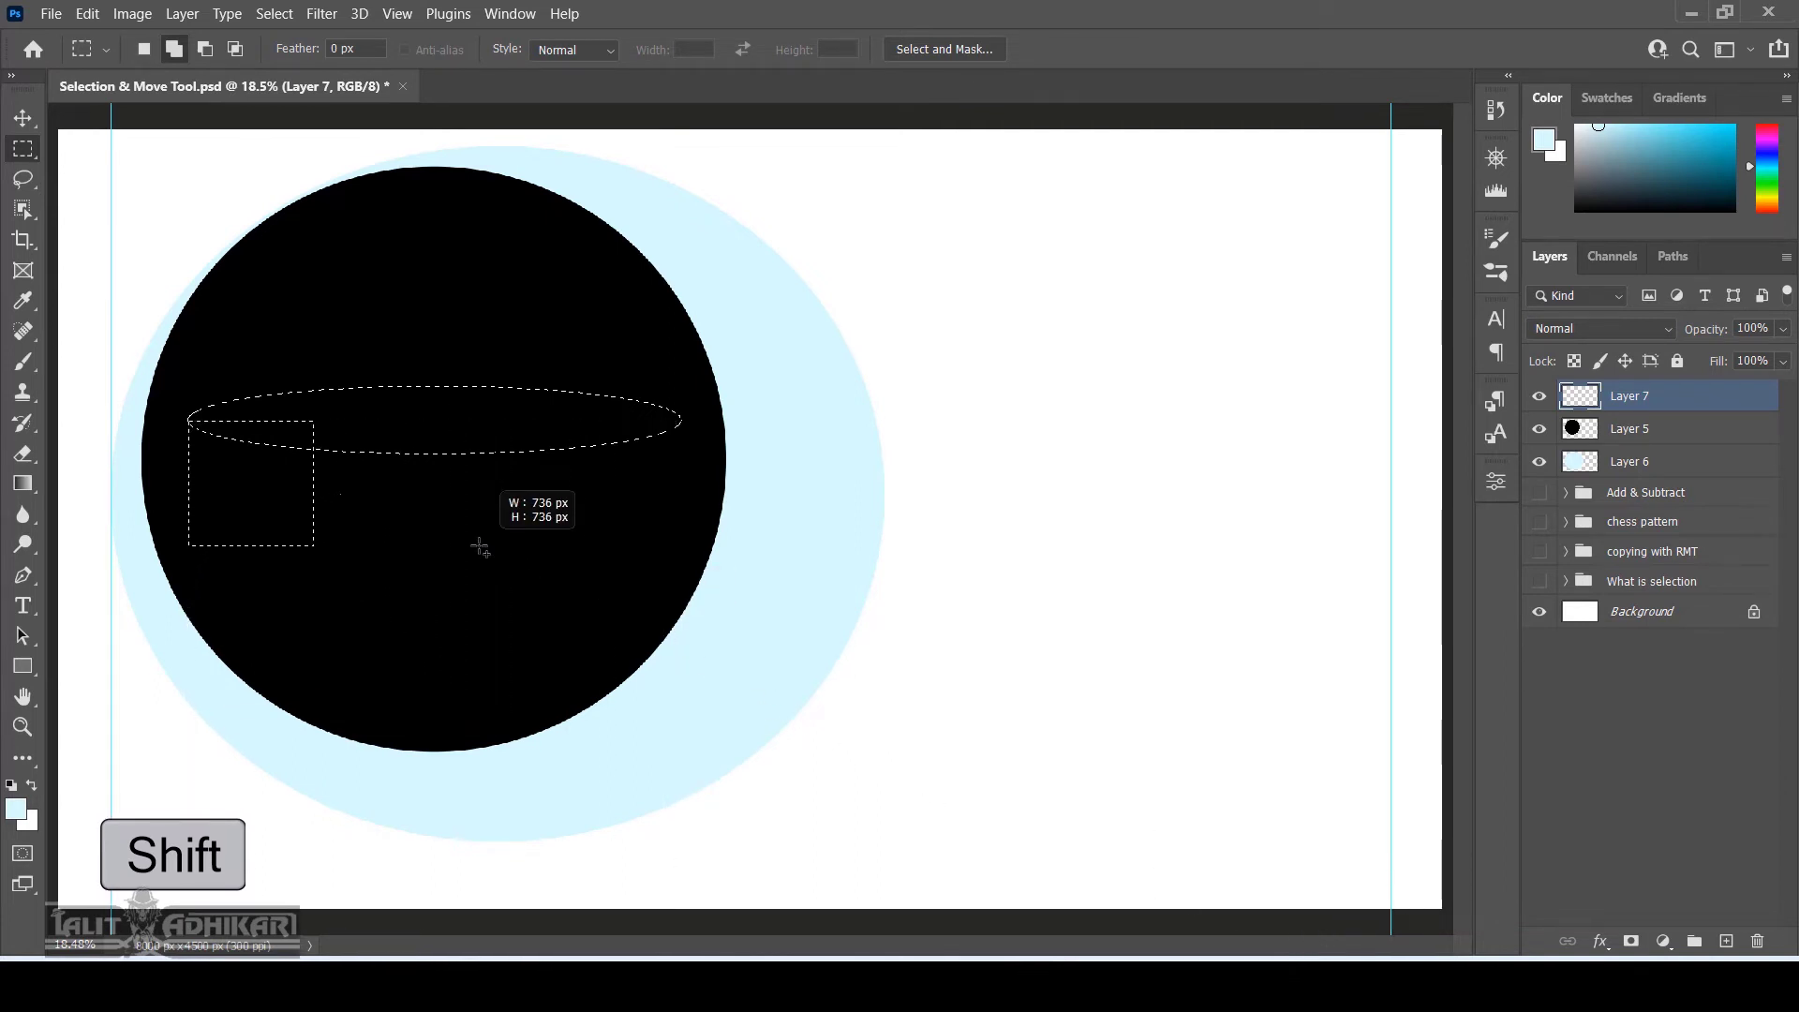
pyautogui.press('space')
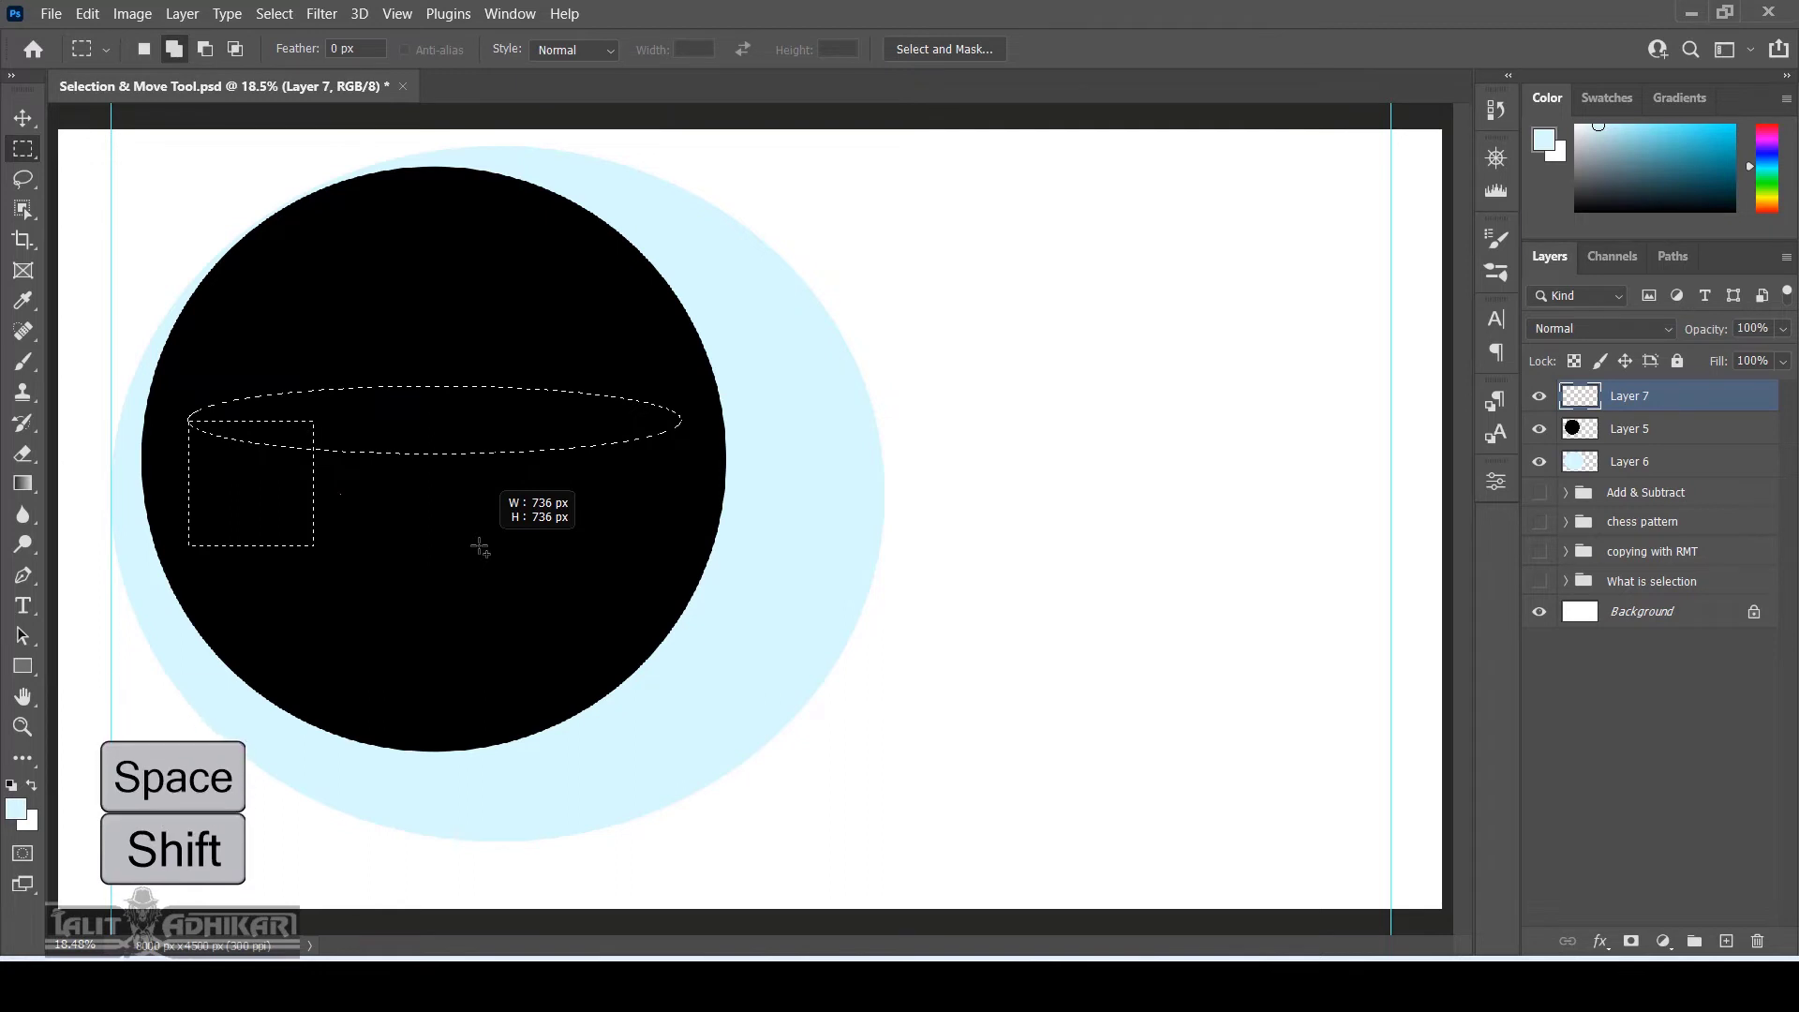
pyautogui.moveTo(480, 548); pyautogui.dragTo(666, 371)
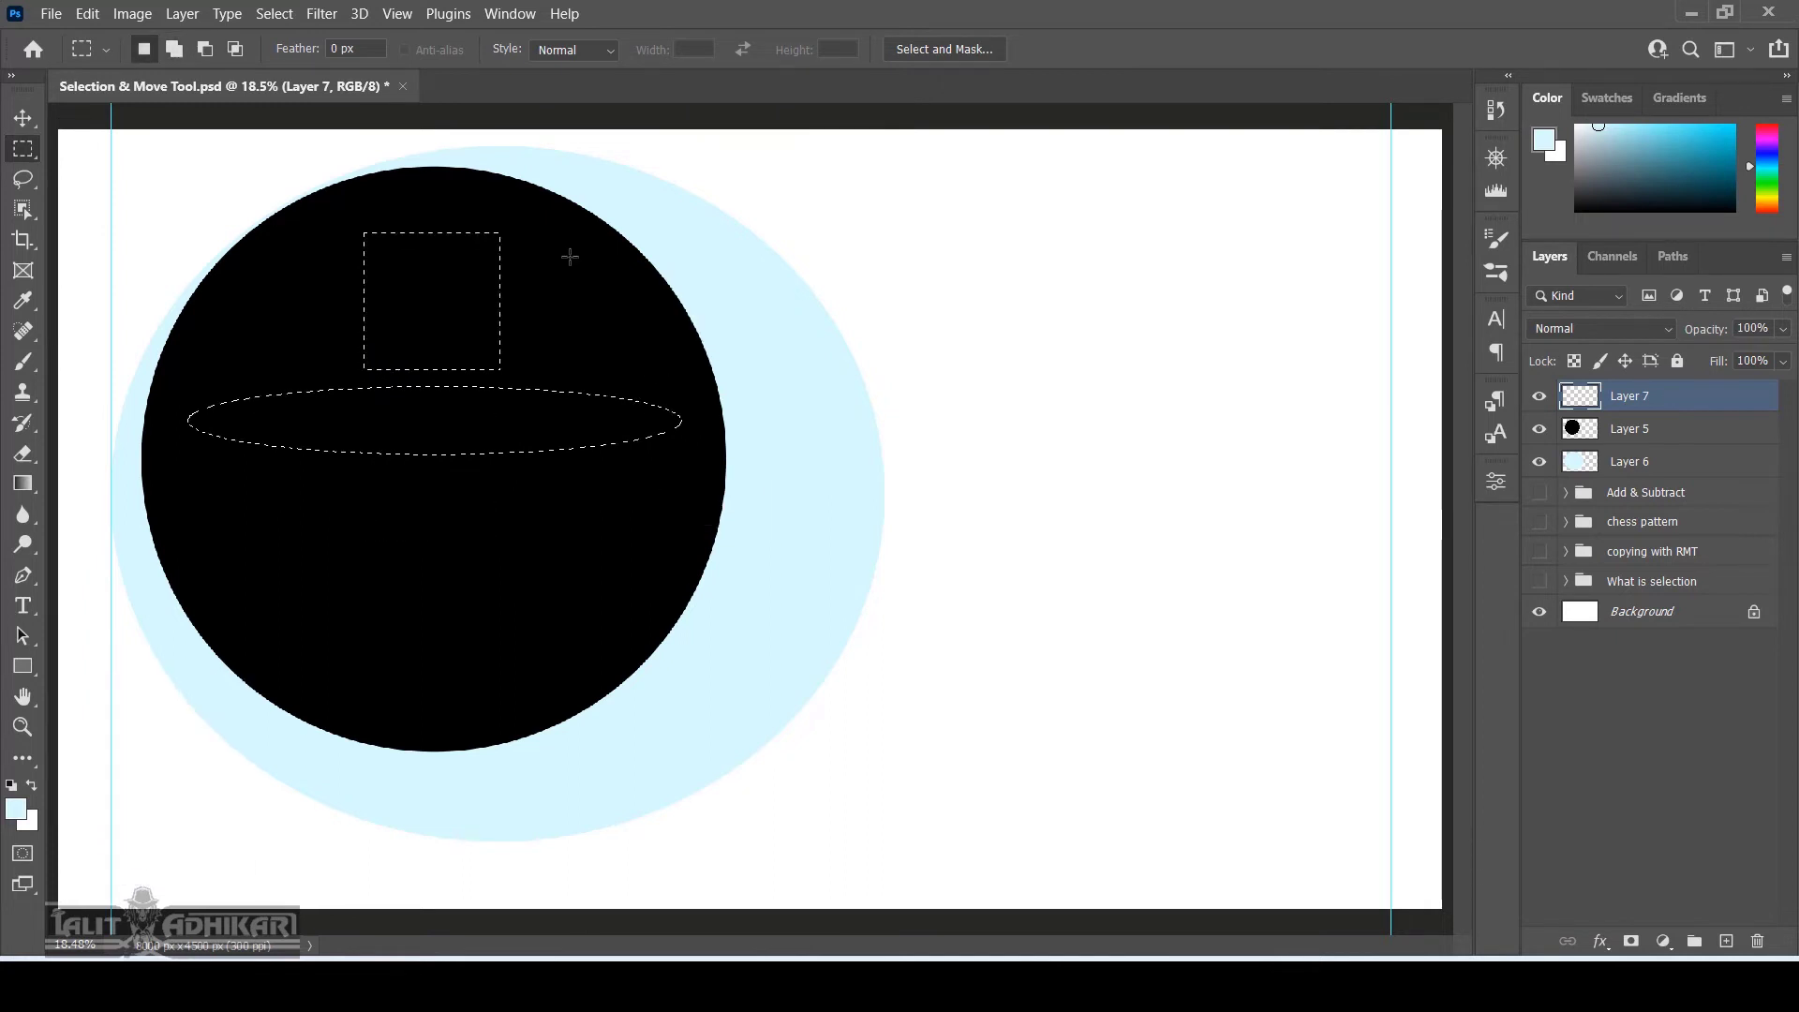
# Subtract a square overlapping the flat ellipse and the upper square from the selection, and clear the remaining selection
pyautogui.scroll(-1, 570, 255)
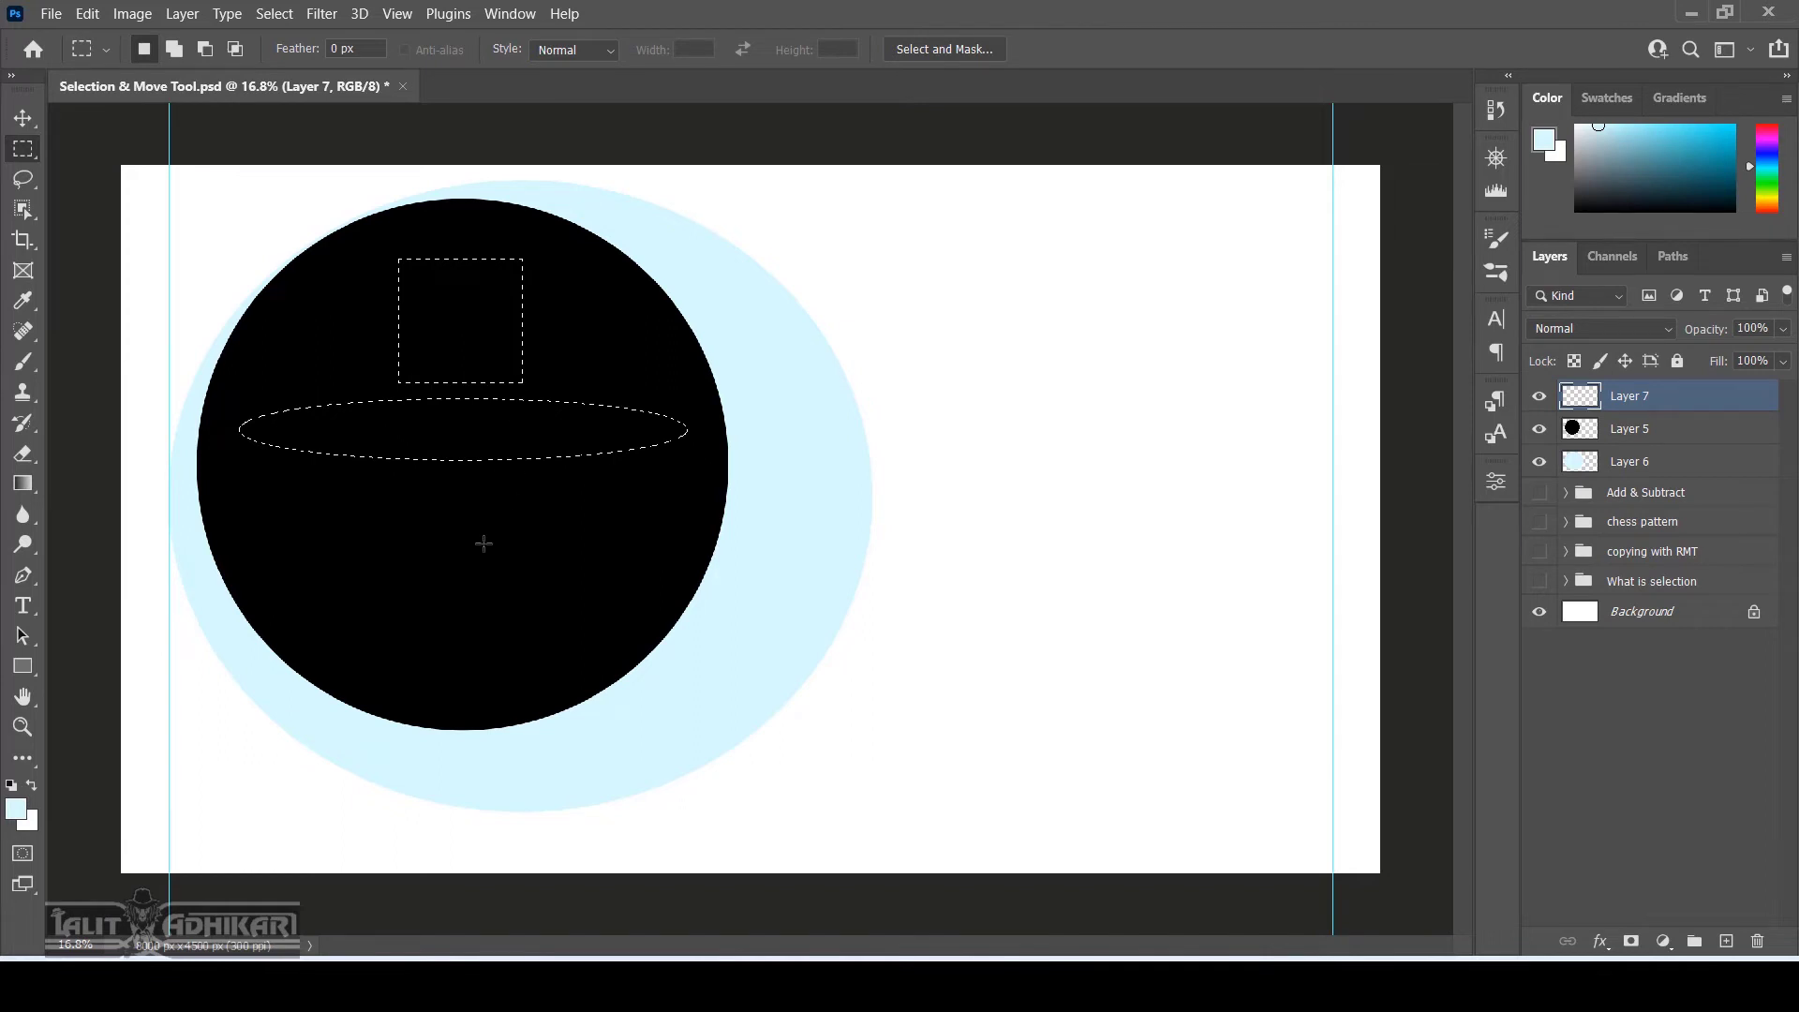
pyautogui.press('alt')
pyautogui.moveTo(569, 502); pyautogui.dragTo(308, 429)
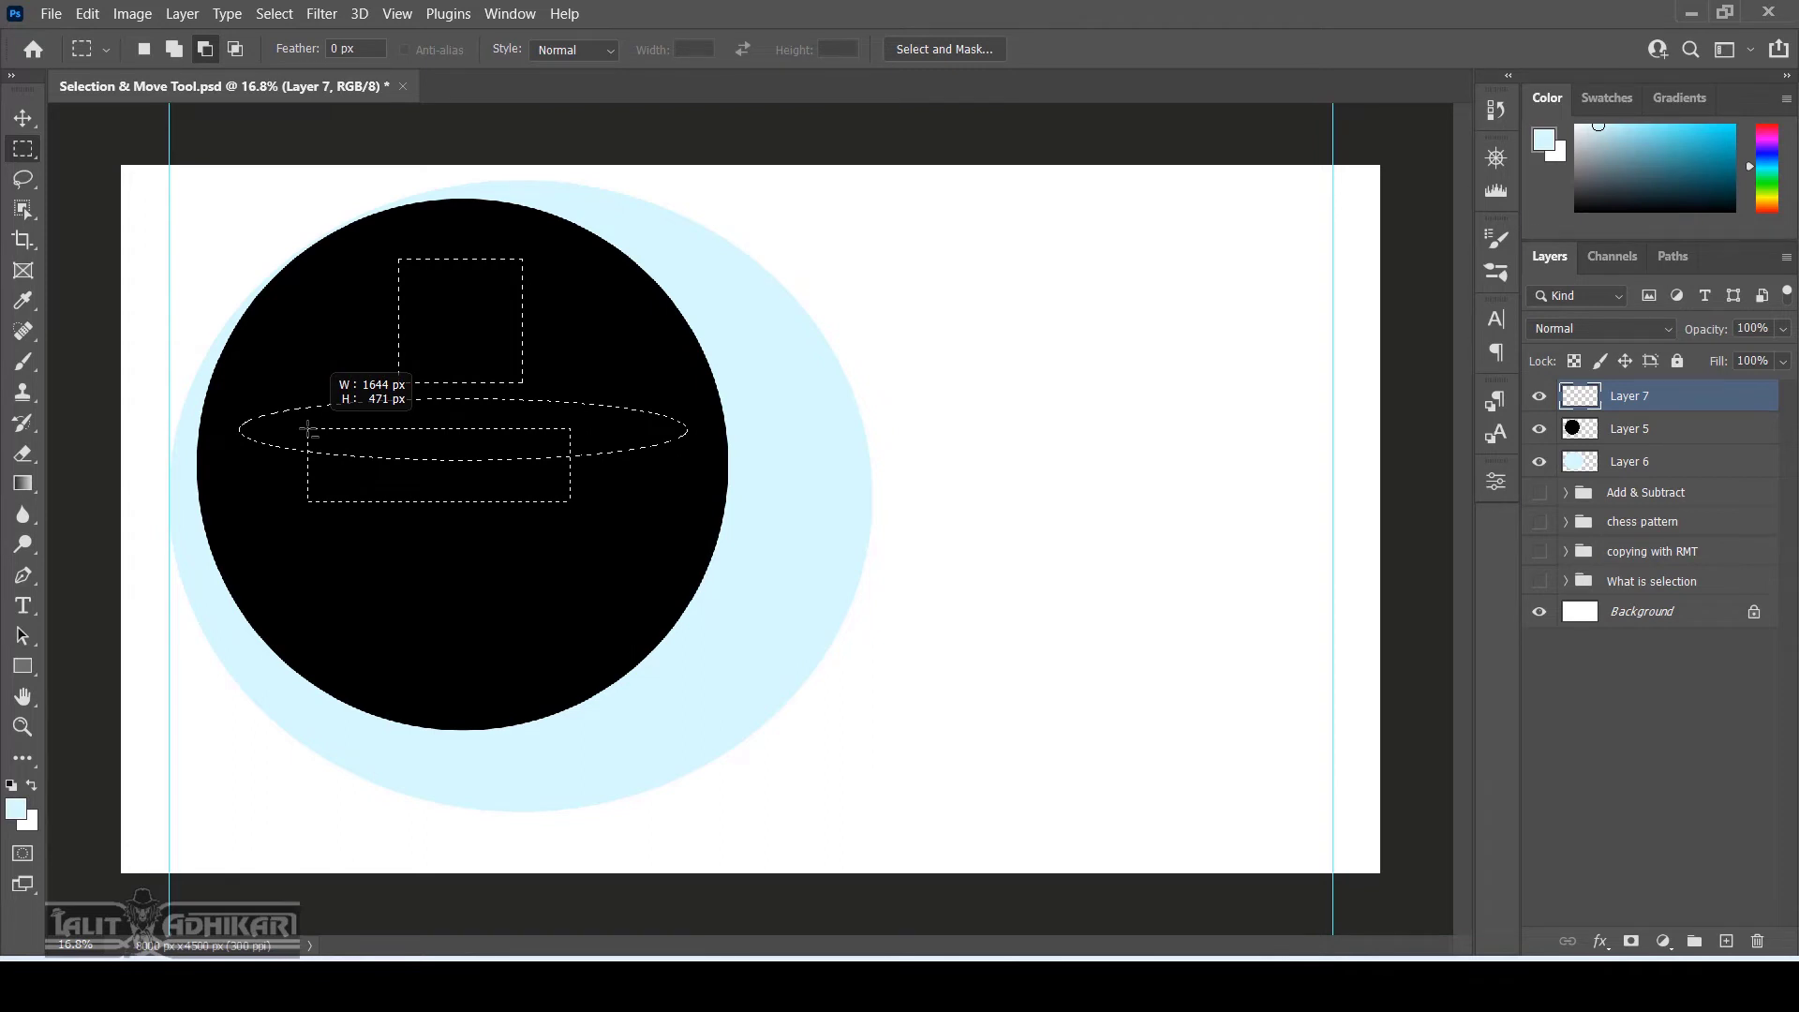
pyautogui.press('shift')
pyautogui.moveTo(308, 430); pyautogui.dragTo(236, 353)
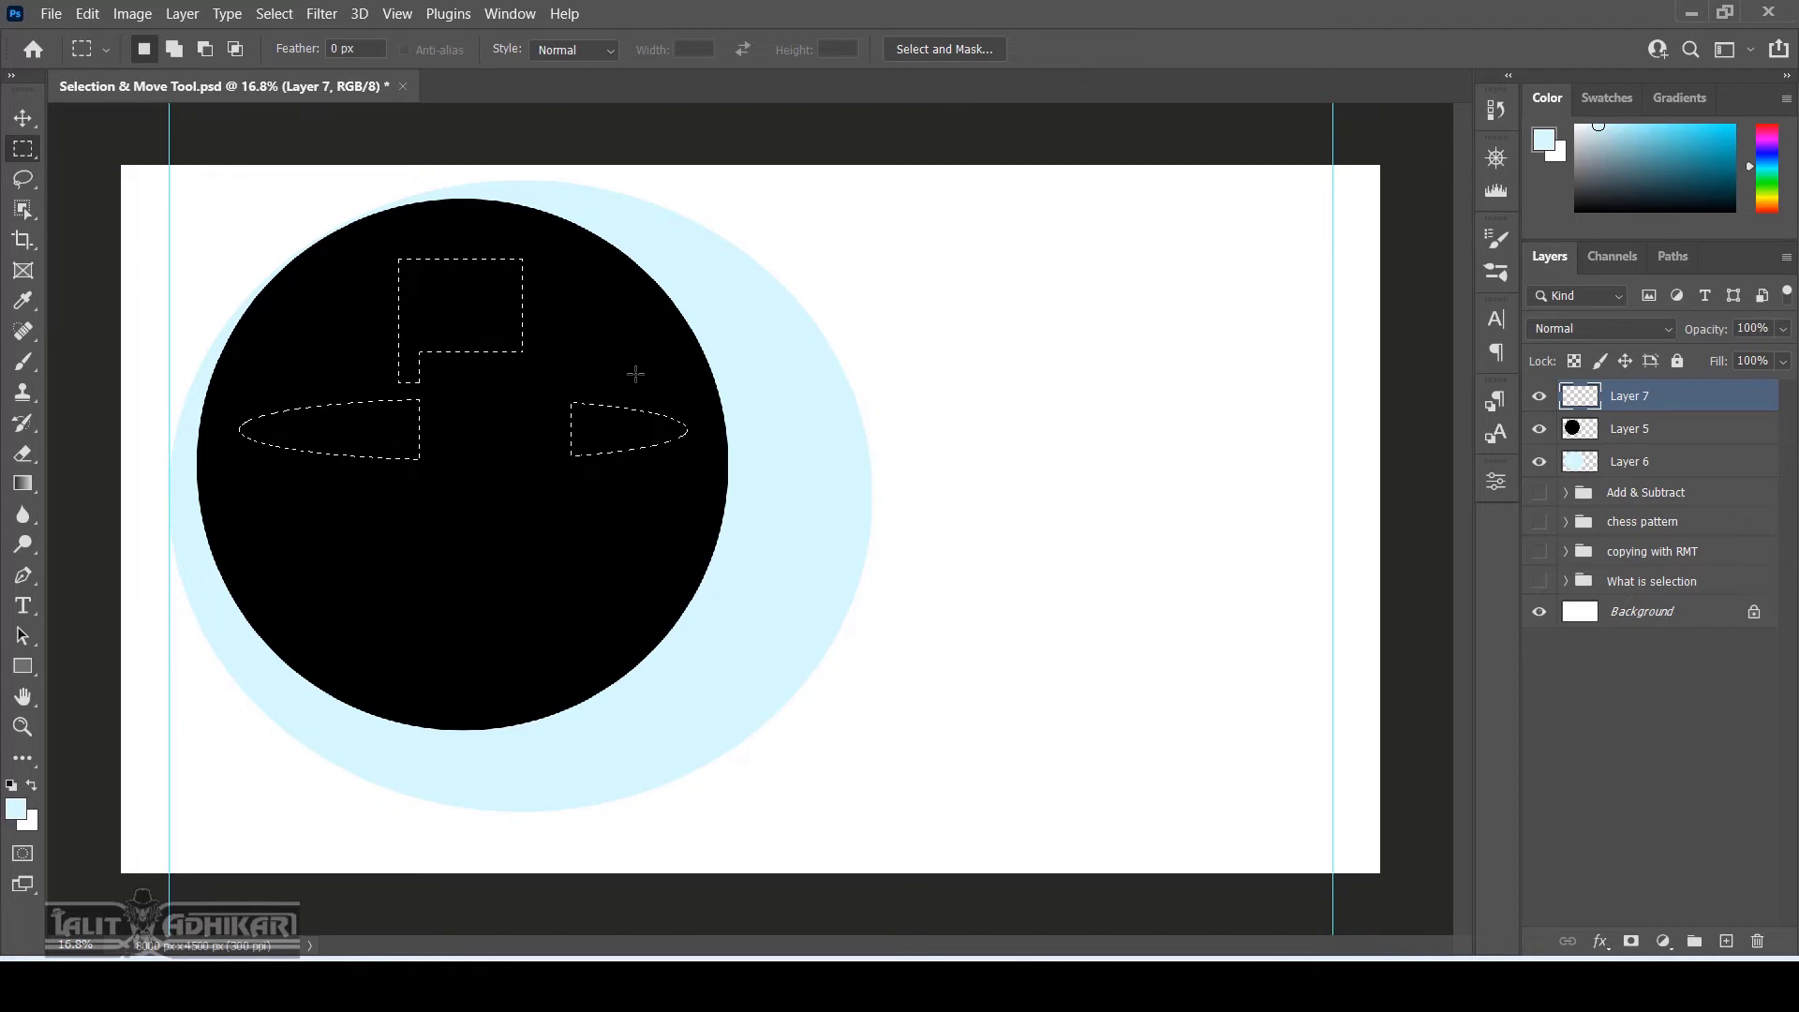
pyautogui.hotkey('ctrl', 'd')
# Load the black circle's outline as a selection, subtract a rectangle from its right side, and clear the selection
pyautogui.keyDown('ctrl'); pyautogui.click(1574, 430); pyautogui.keyUp('ctrl')
pyautogui.press('alt')
pyautogui.moveTo(729, 469); pyautogui.dragTo(920, 695)
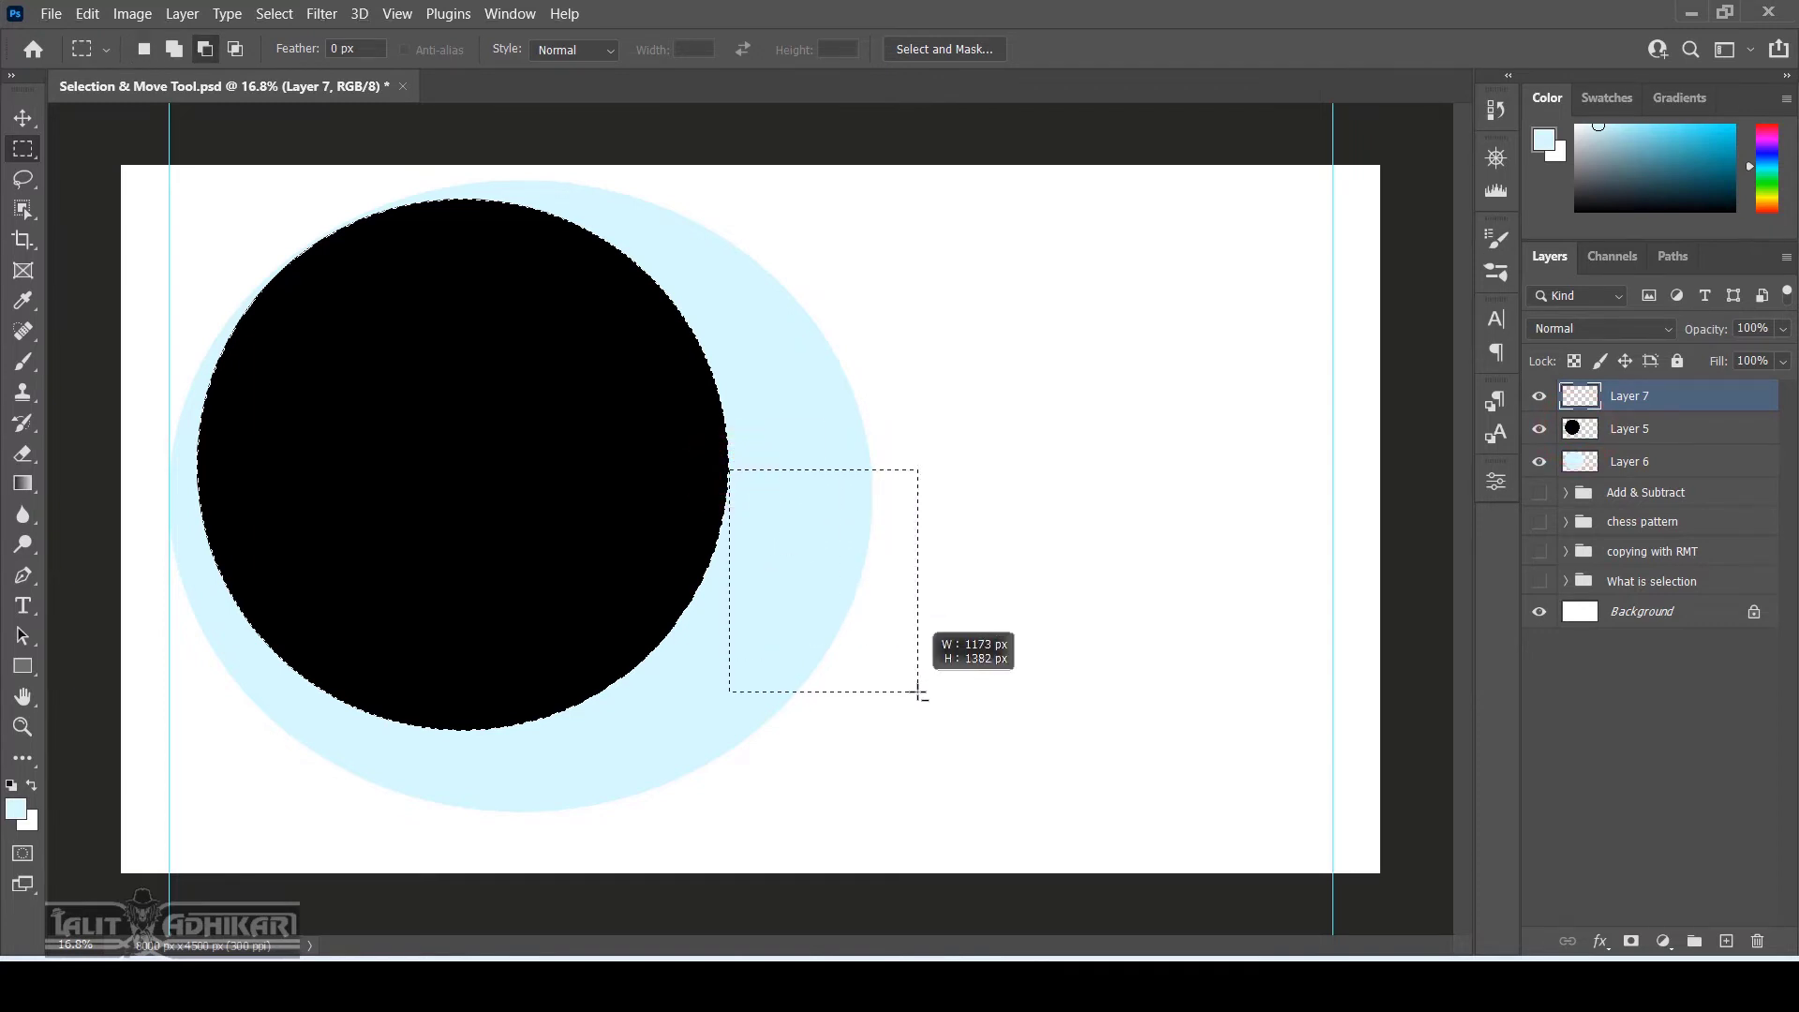
pyautogui.moveTo(920, 695); pyautogui.dragTo(953, 739)
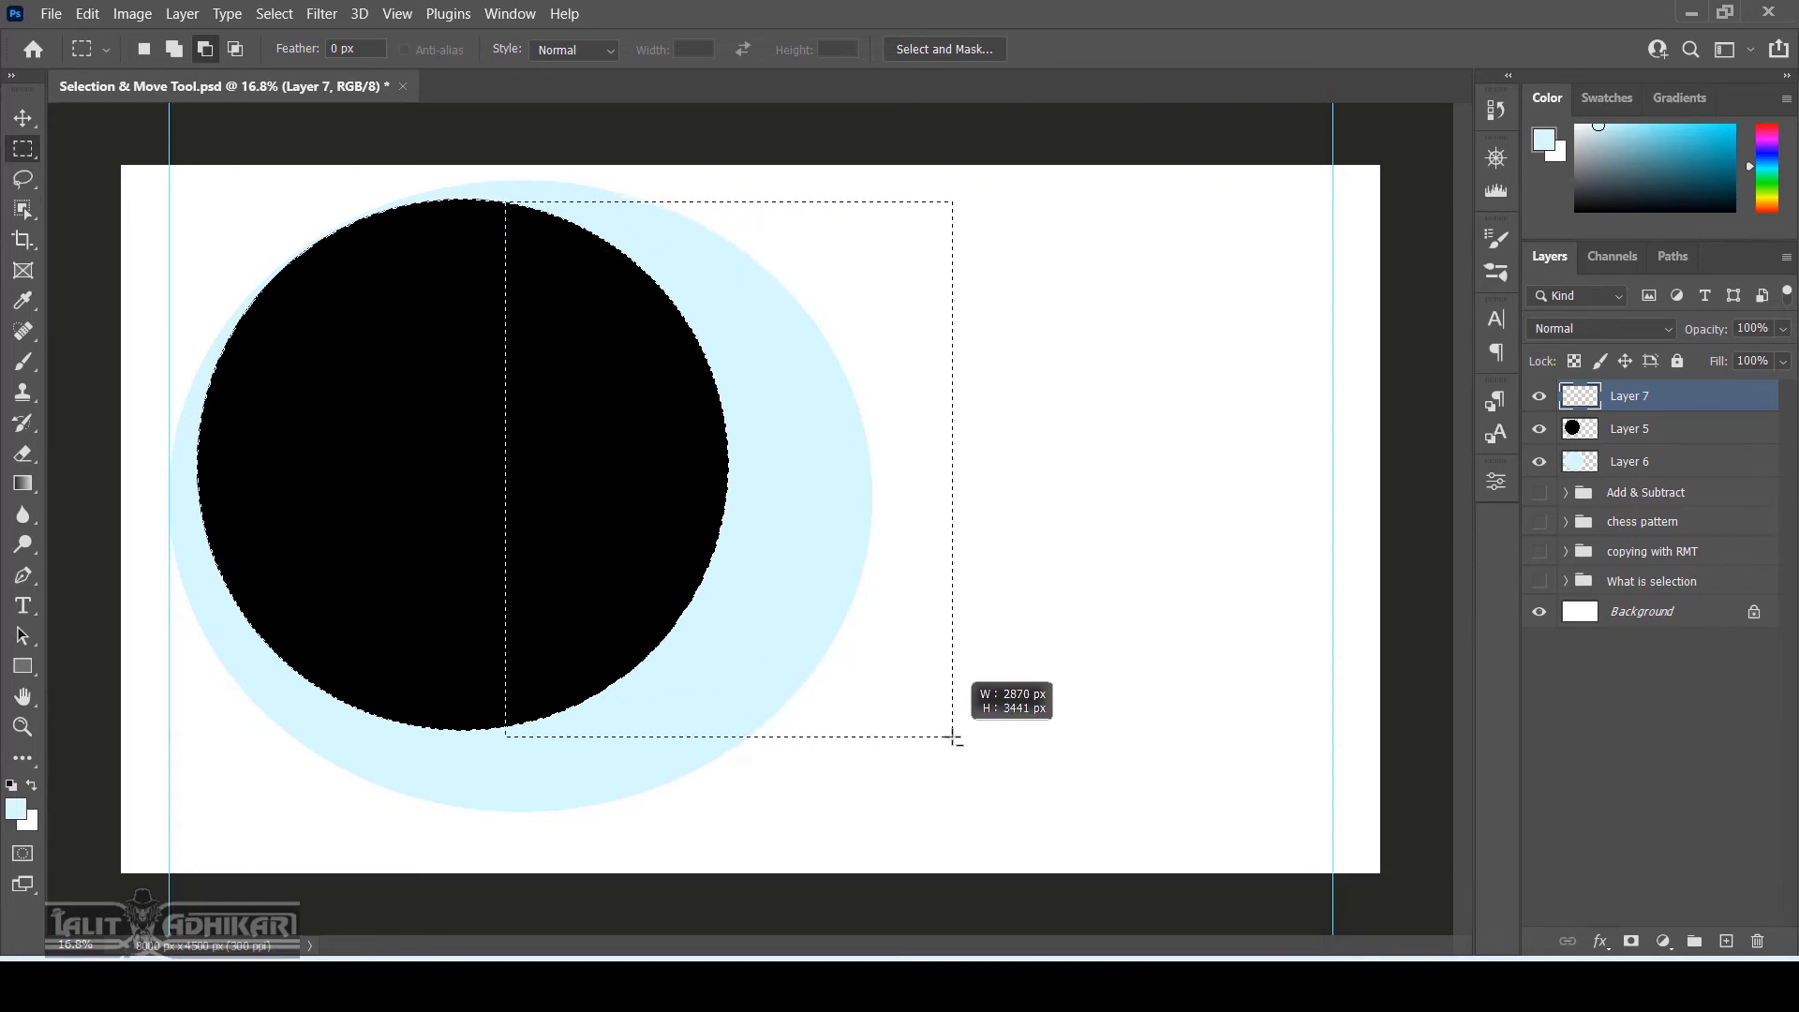
pyautogui.moveTo(953, 739)
pyautogui.mouseDown()
pyautogui.moveTo(1001, 781)
pyautogui.moveTo(899, 690)
pyautogui.moveTo(932, 711)
pyautogui.mouseUp()
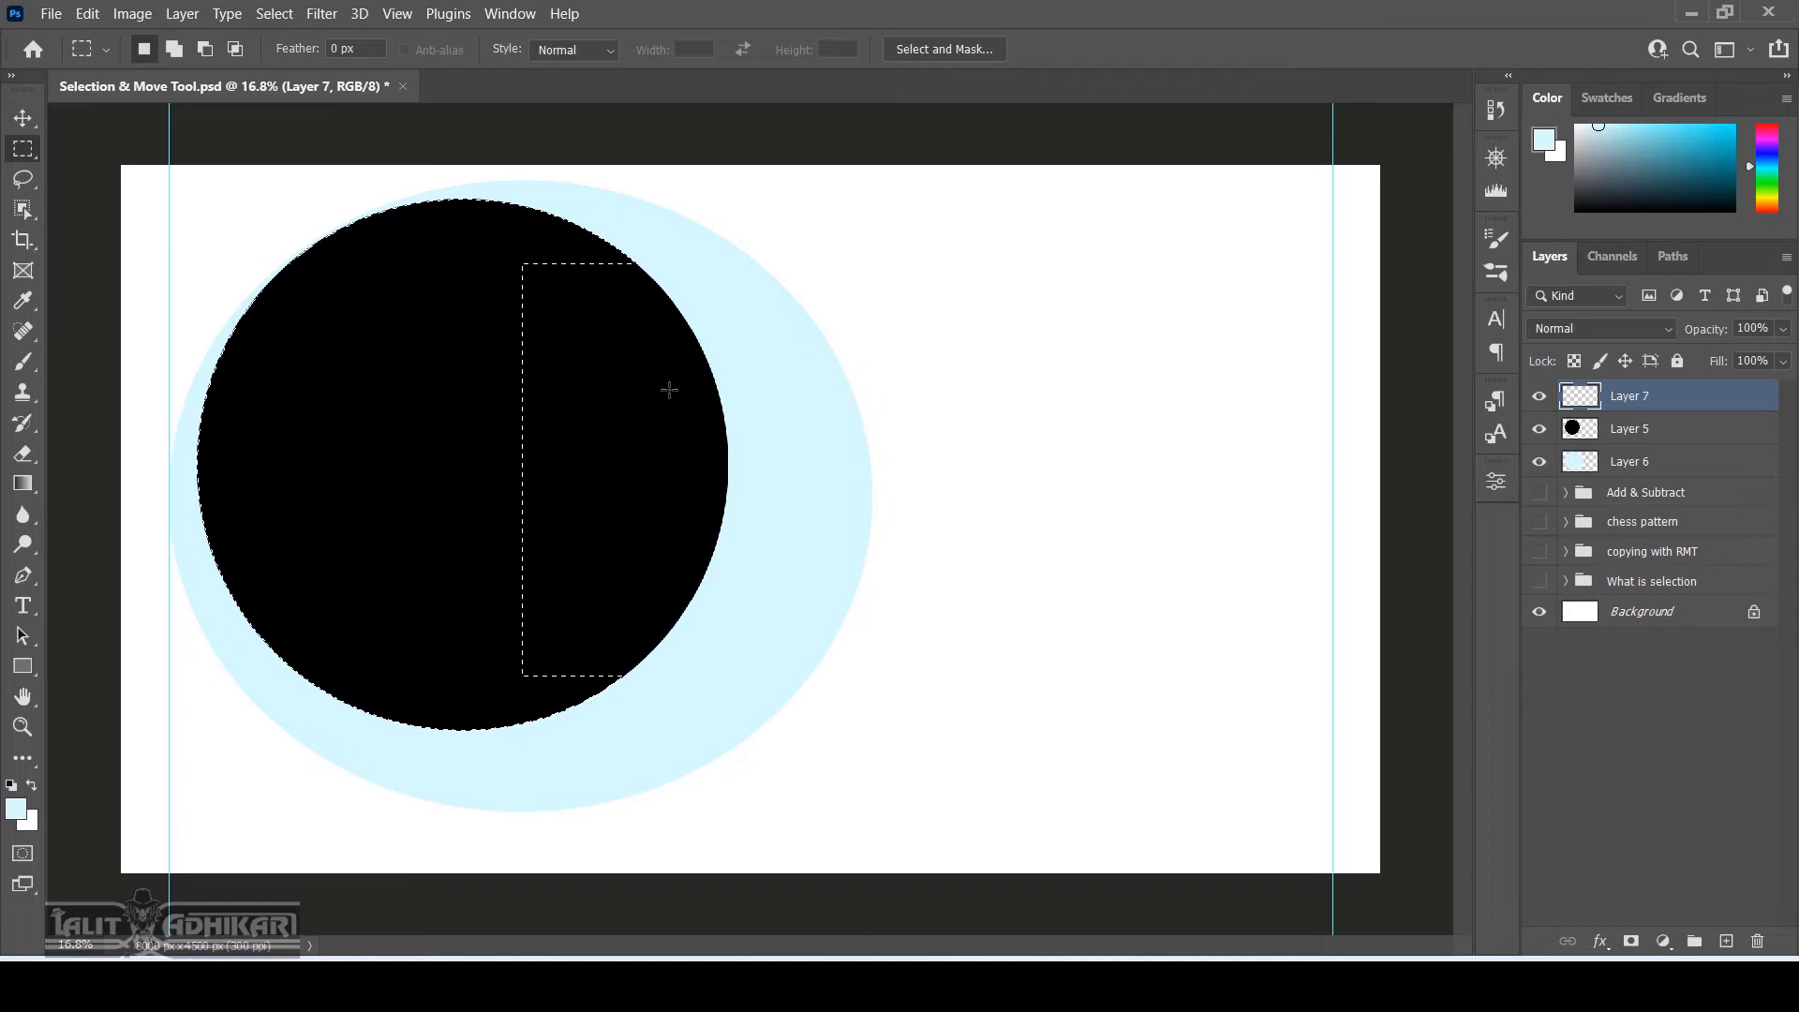
pyautogui.rightClick(23, 148)
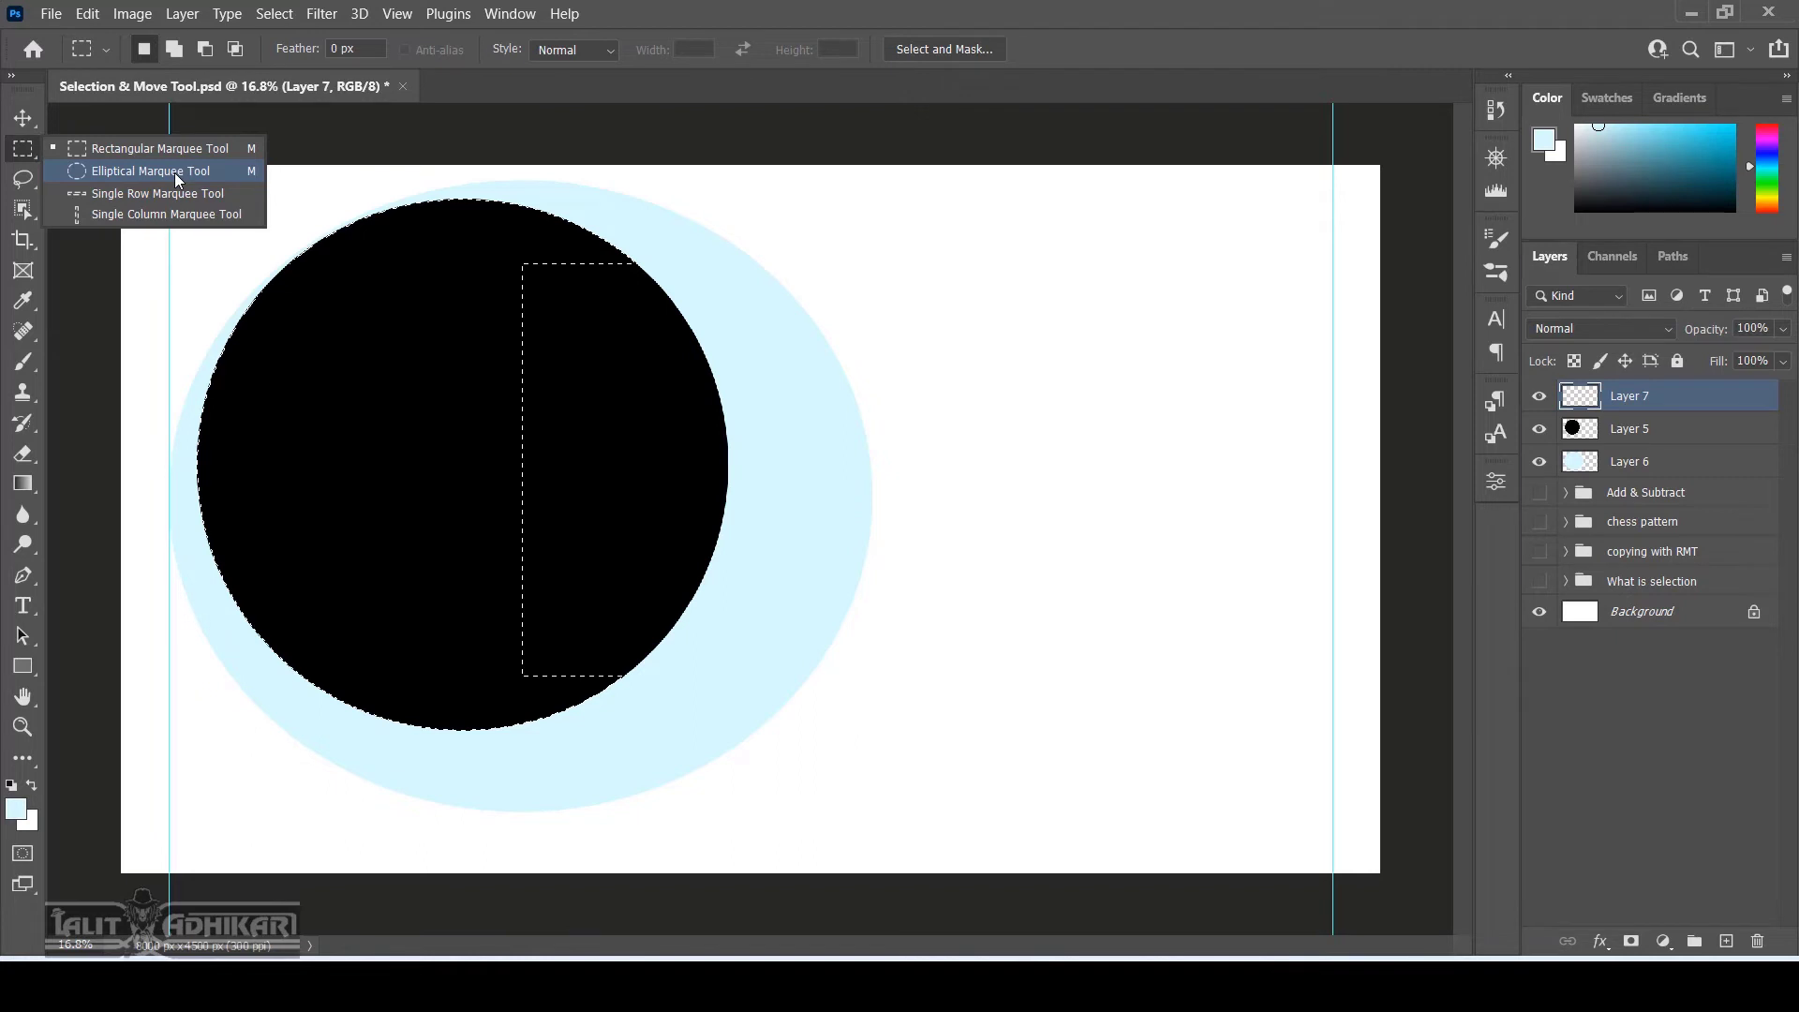
pyautogui.click(850, 249)
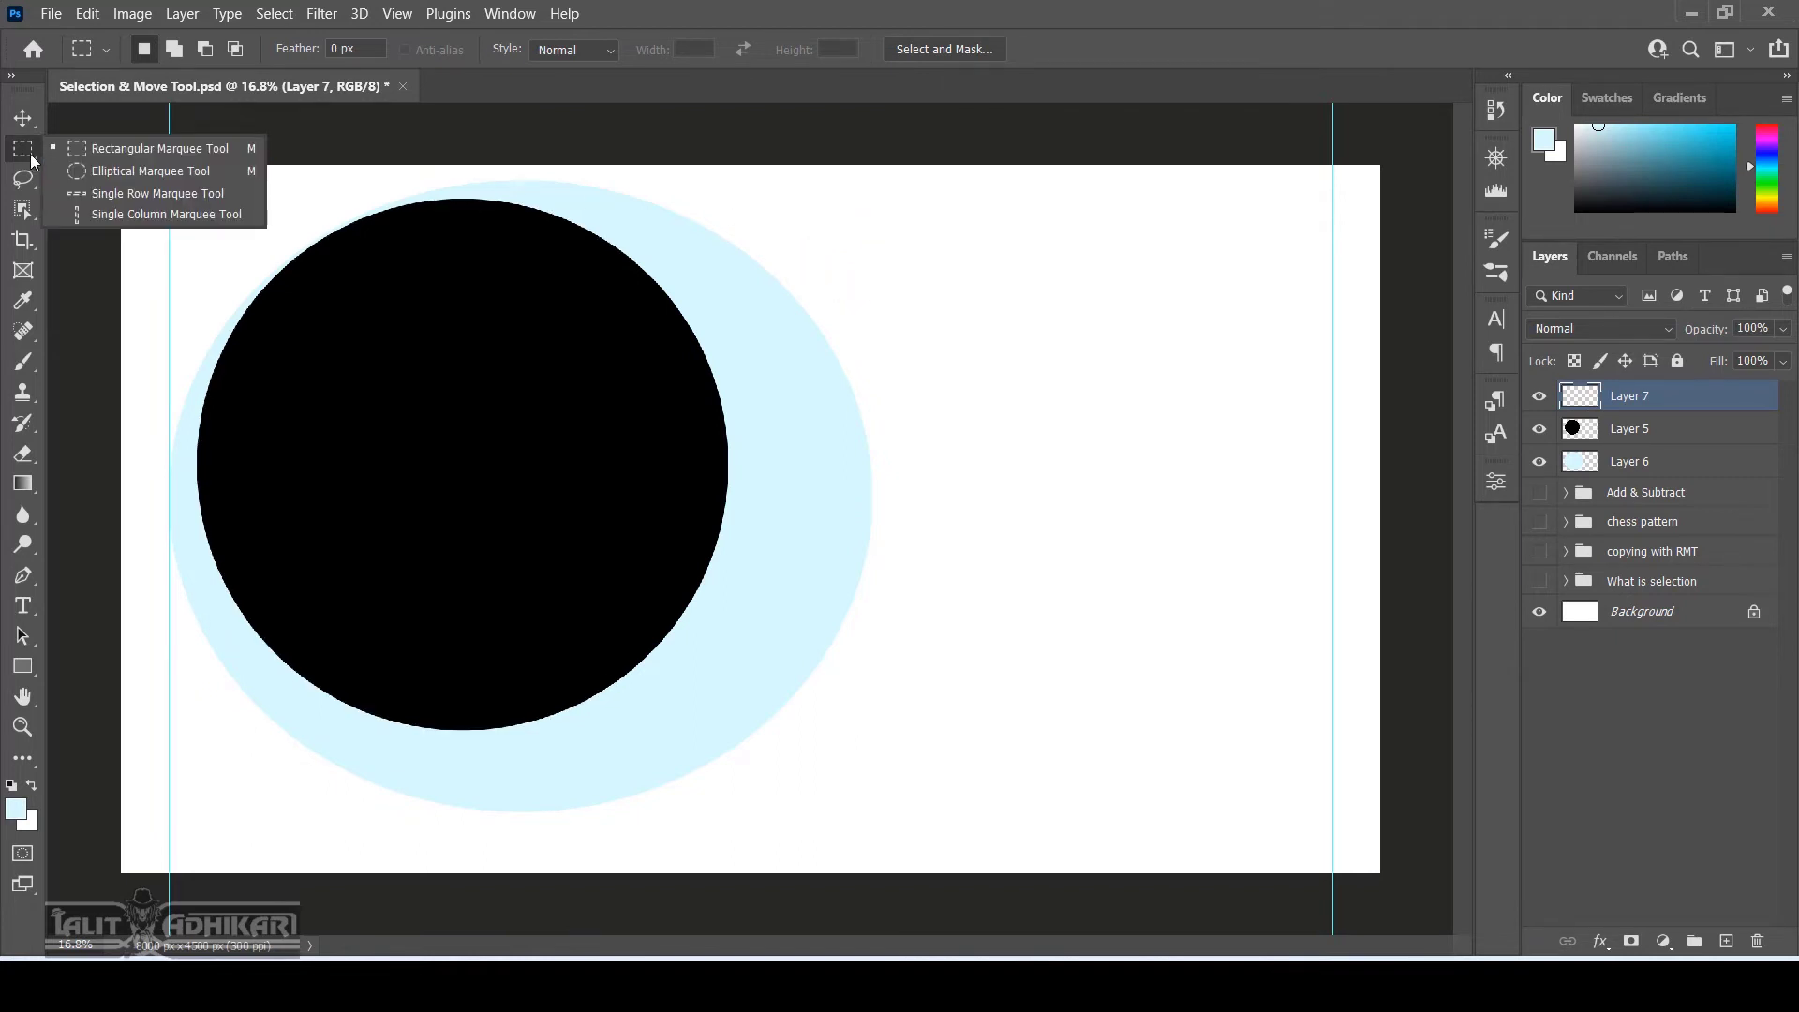
# Make a single-row selection across the canvas through the upper part of the black circle
pyautogui.click(168, 194)
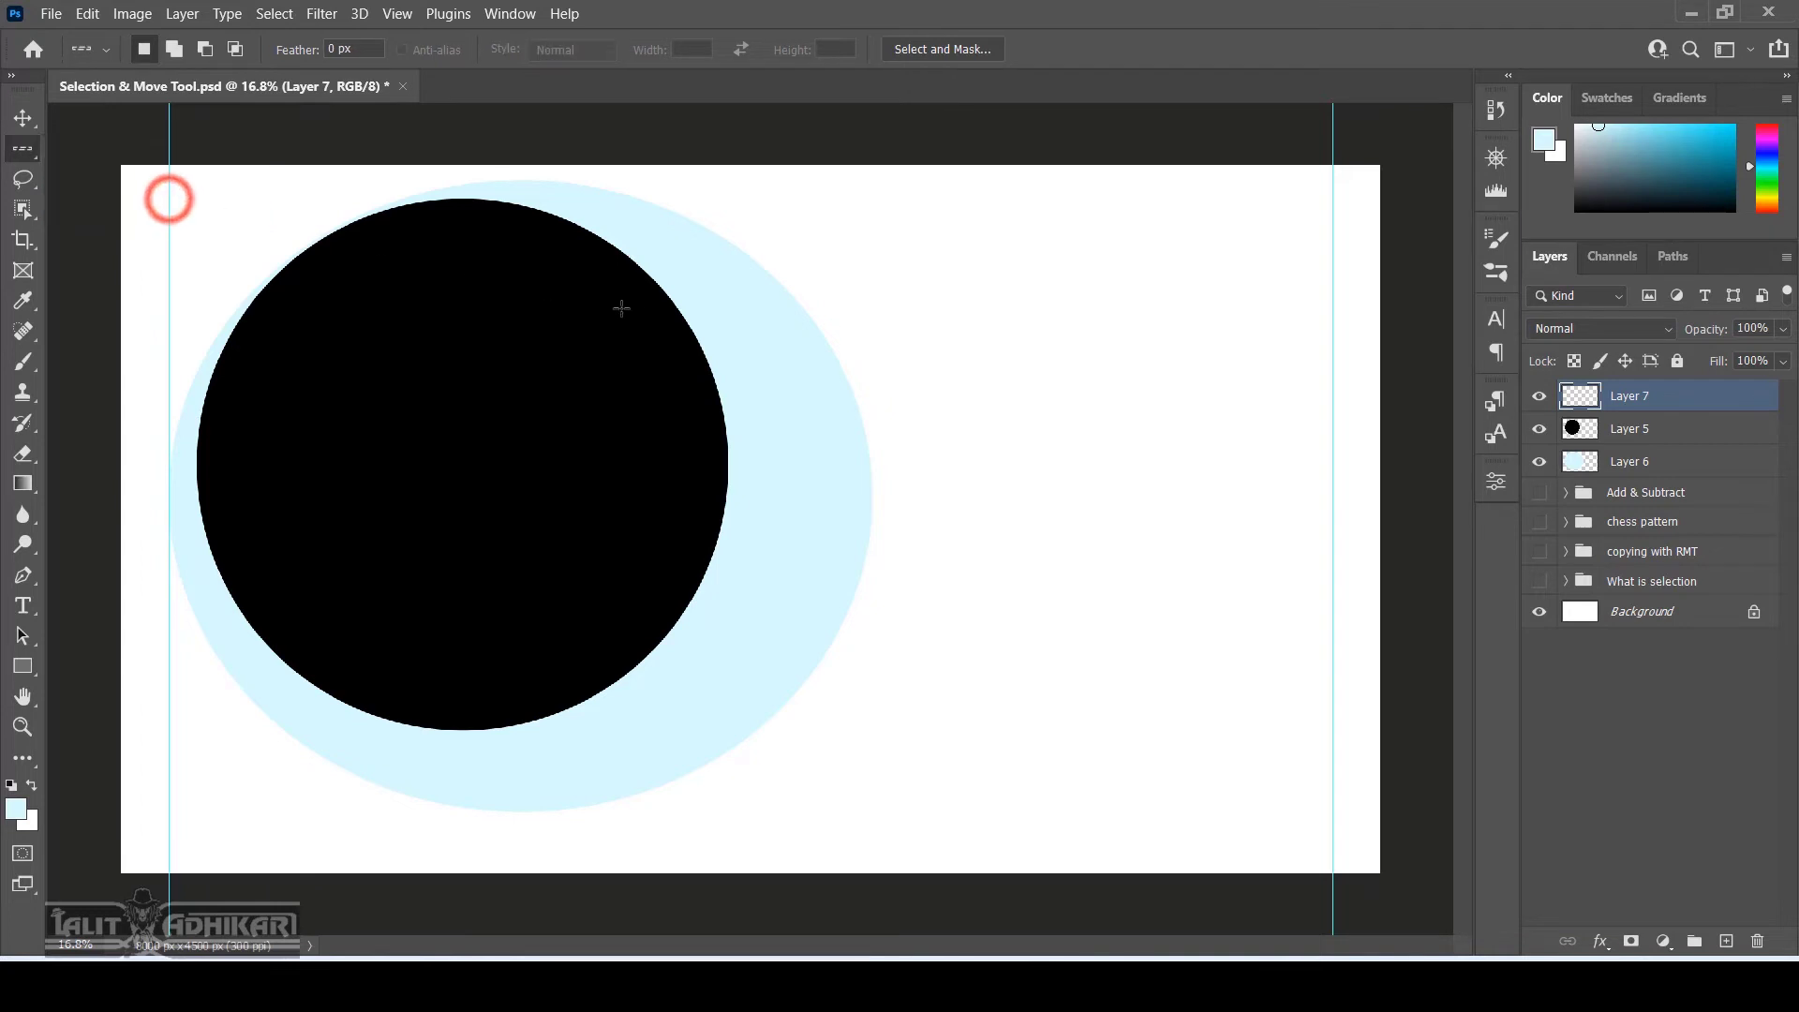
pyautogui.click(680, 330)
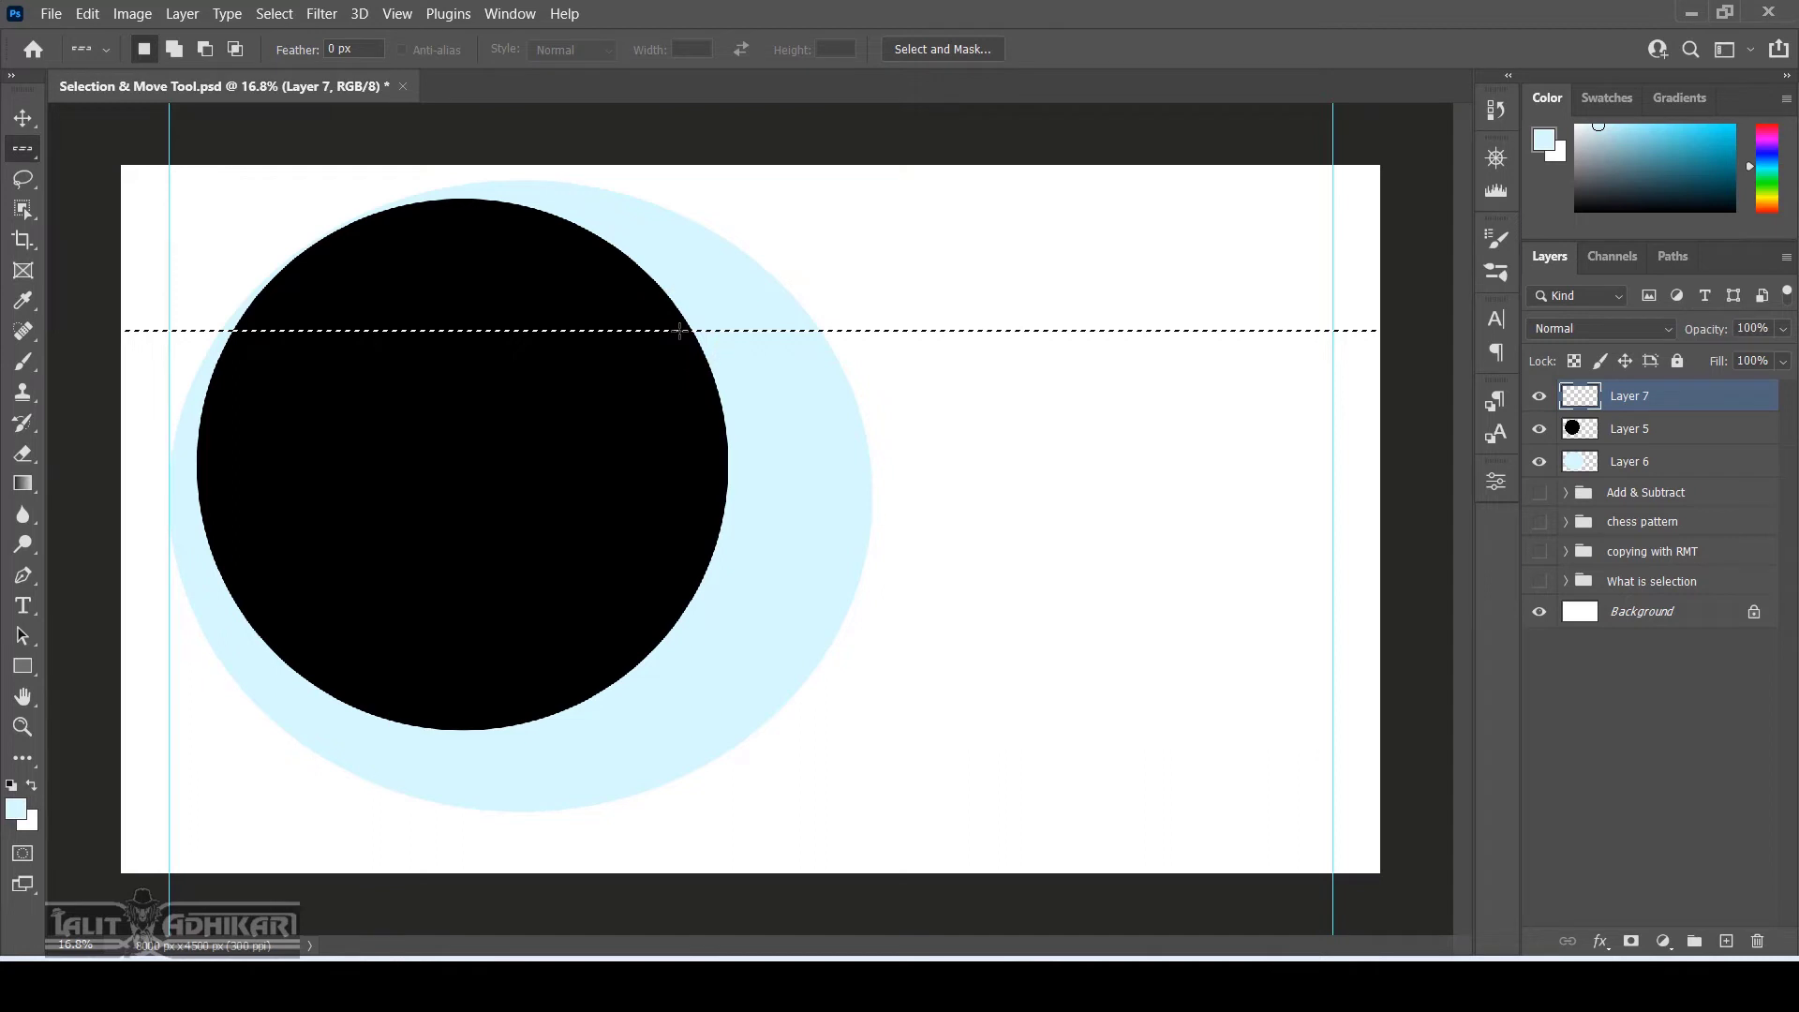
pyautogui.scroll(10, 681, 330)
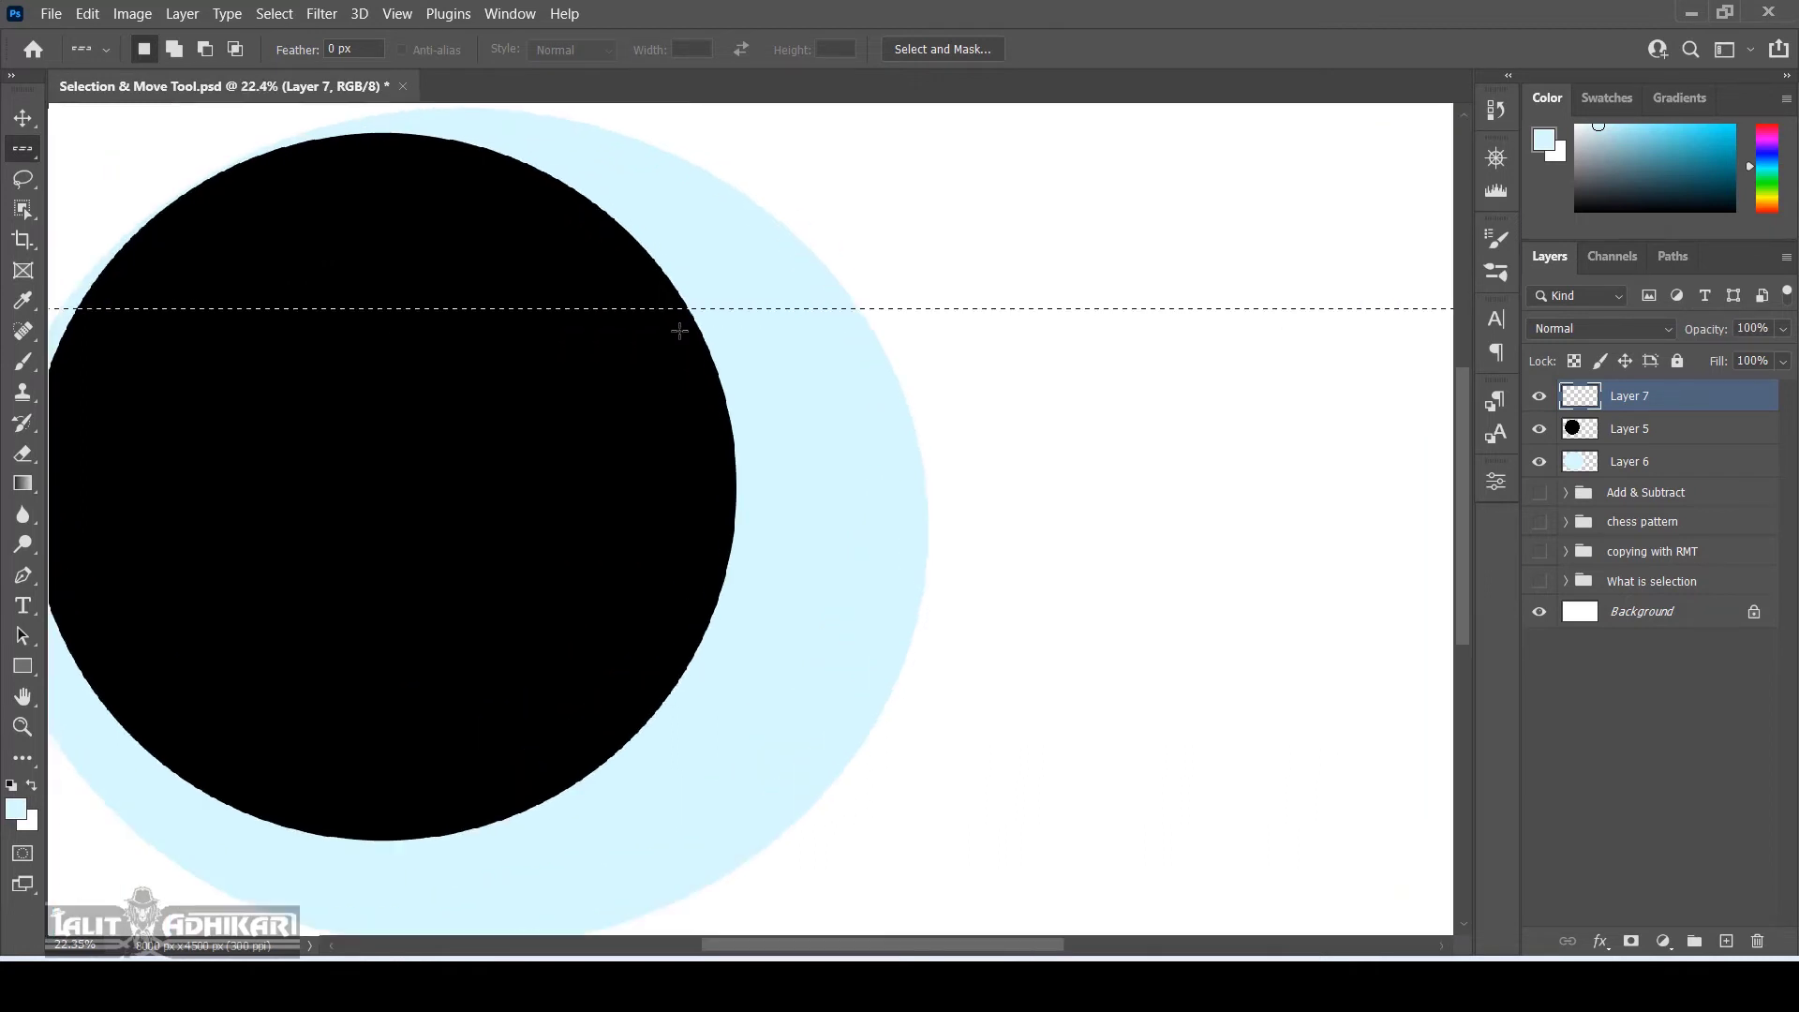
# Examine the single-row selection at pixel level where it crosses the black circle's edge
pyautogui.scroll(5, 655, 294)
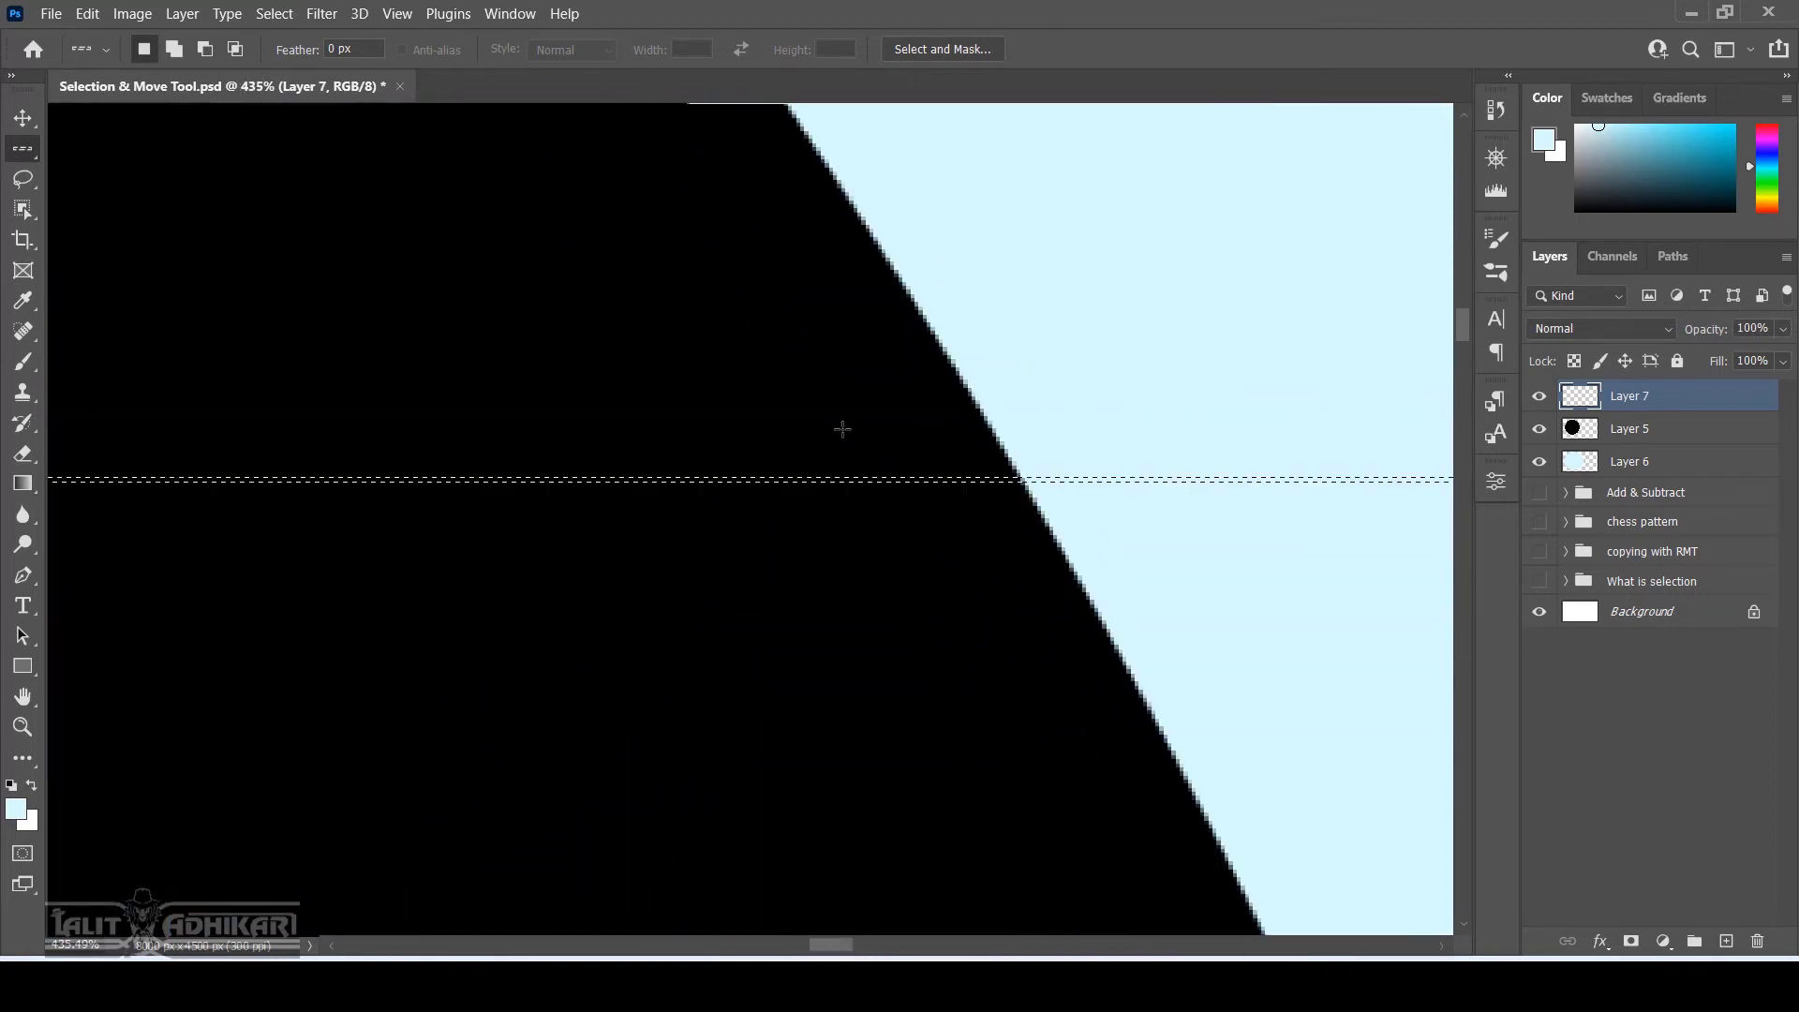
pyautogui.scroll(4, 1001, 484)
pyautogui.scroll(4, 1001, 485)
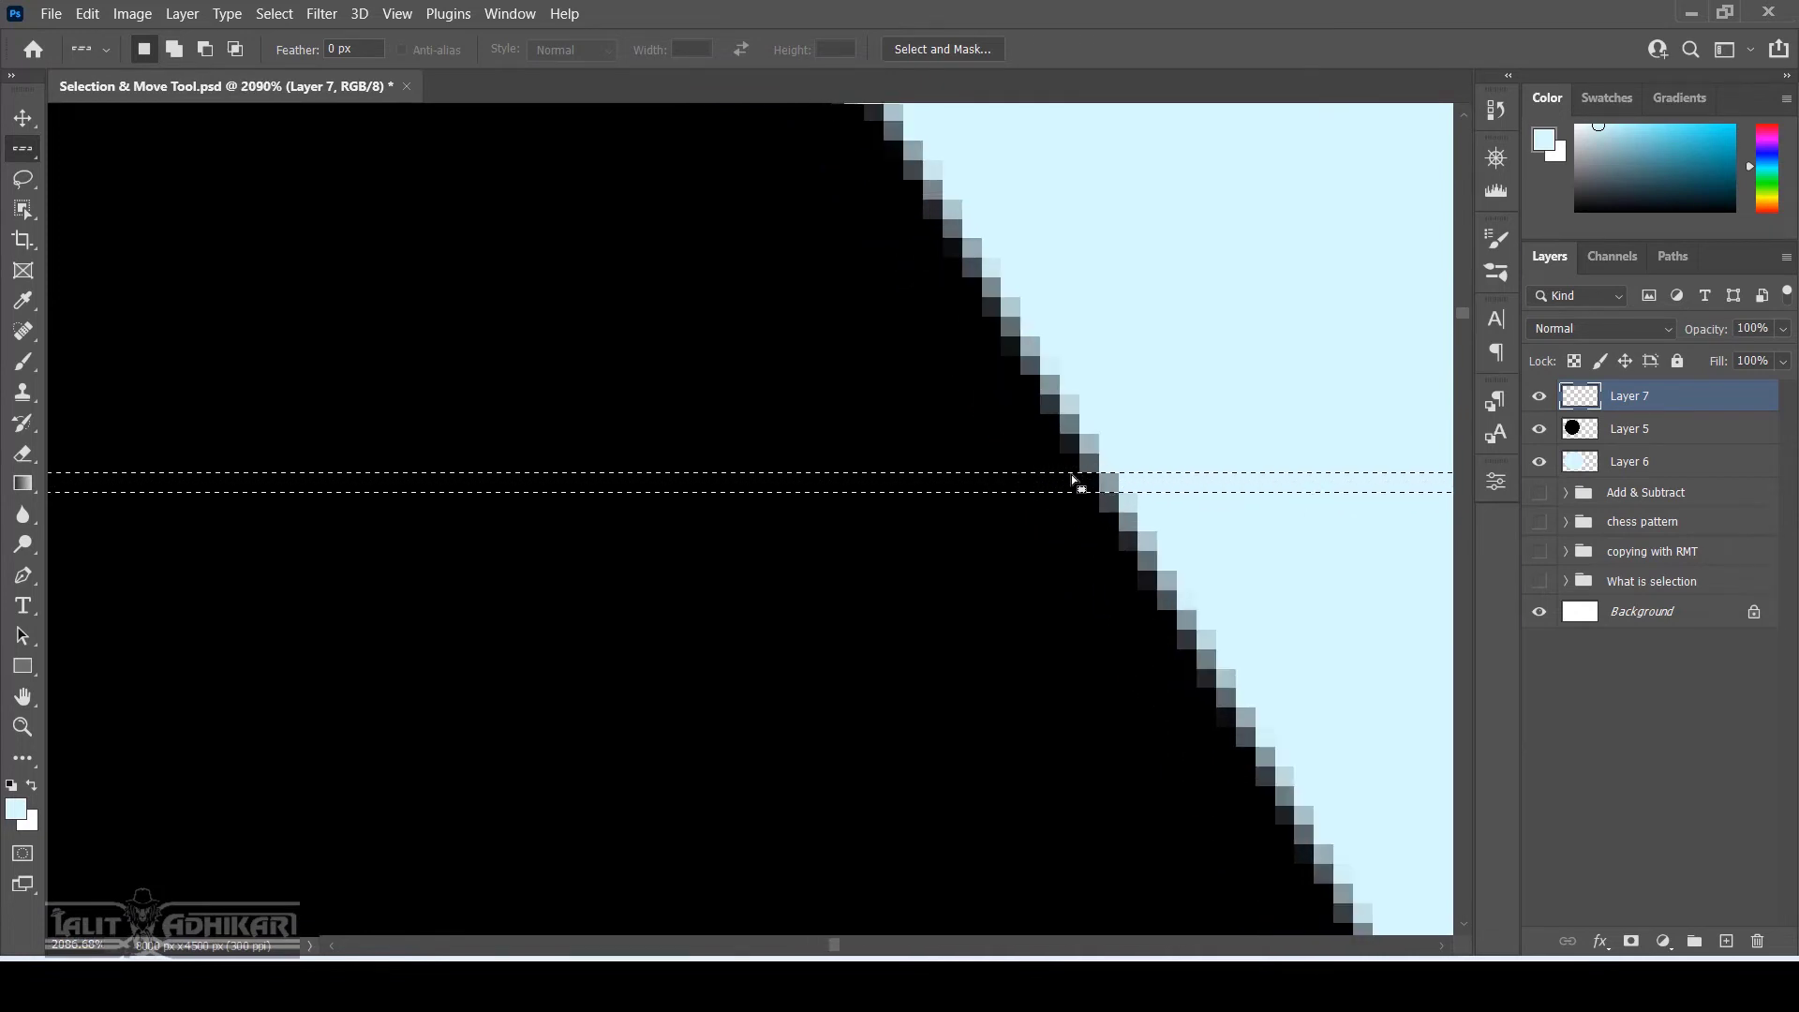
pyautogui.scroll(-8, 1169, 490)
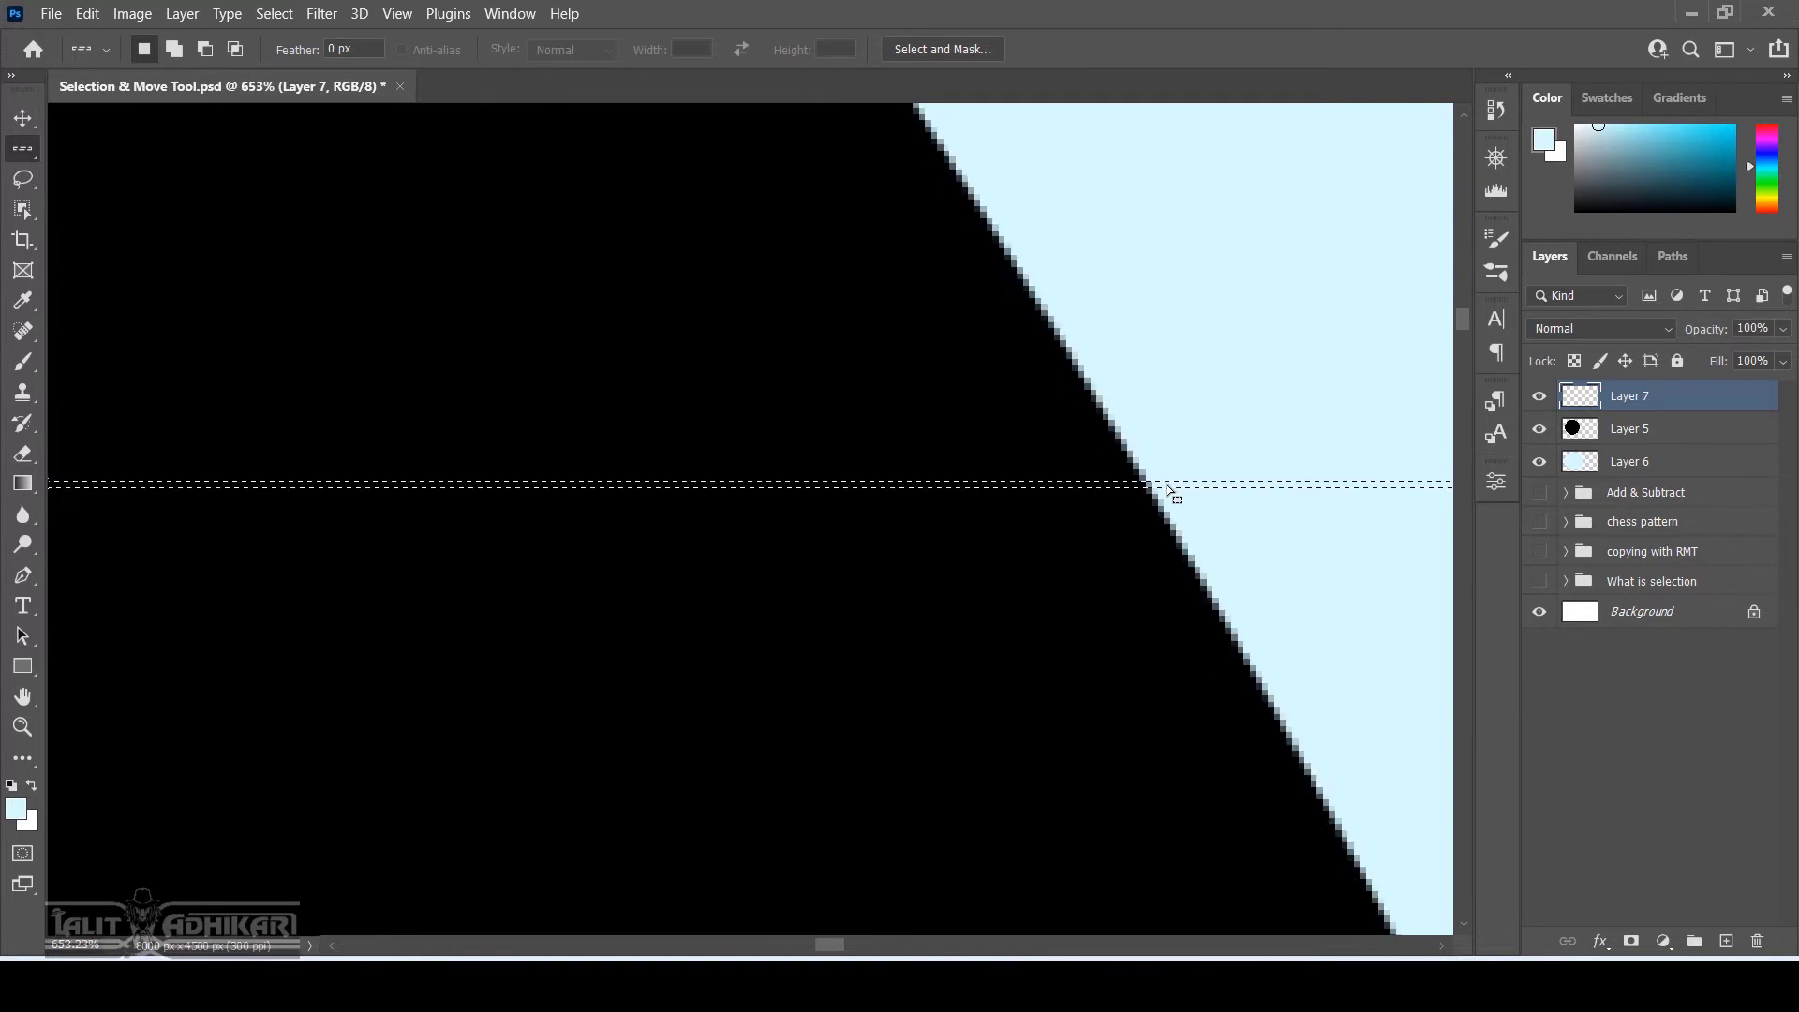
pyautogui.scroll(-8, 1170, 490)
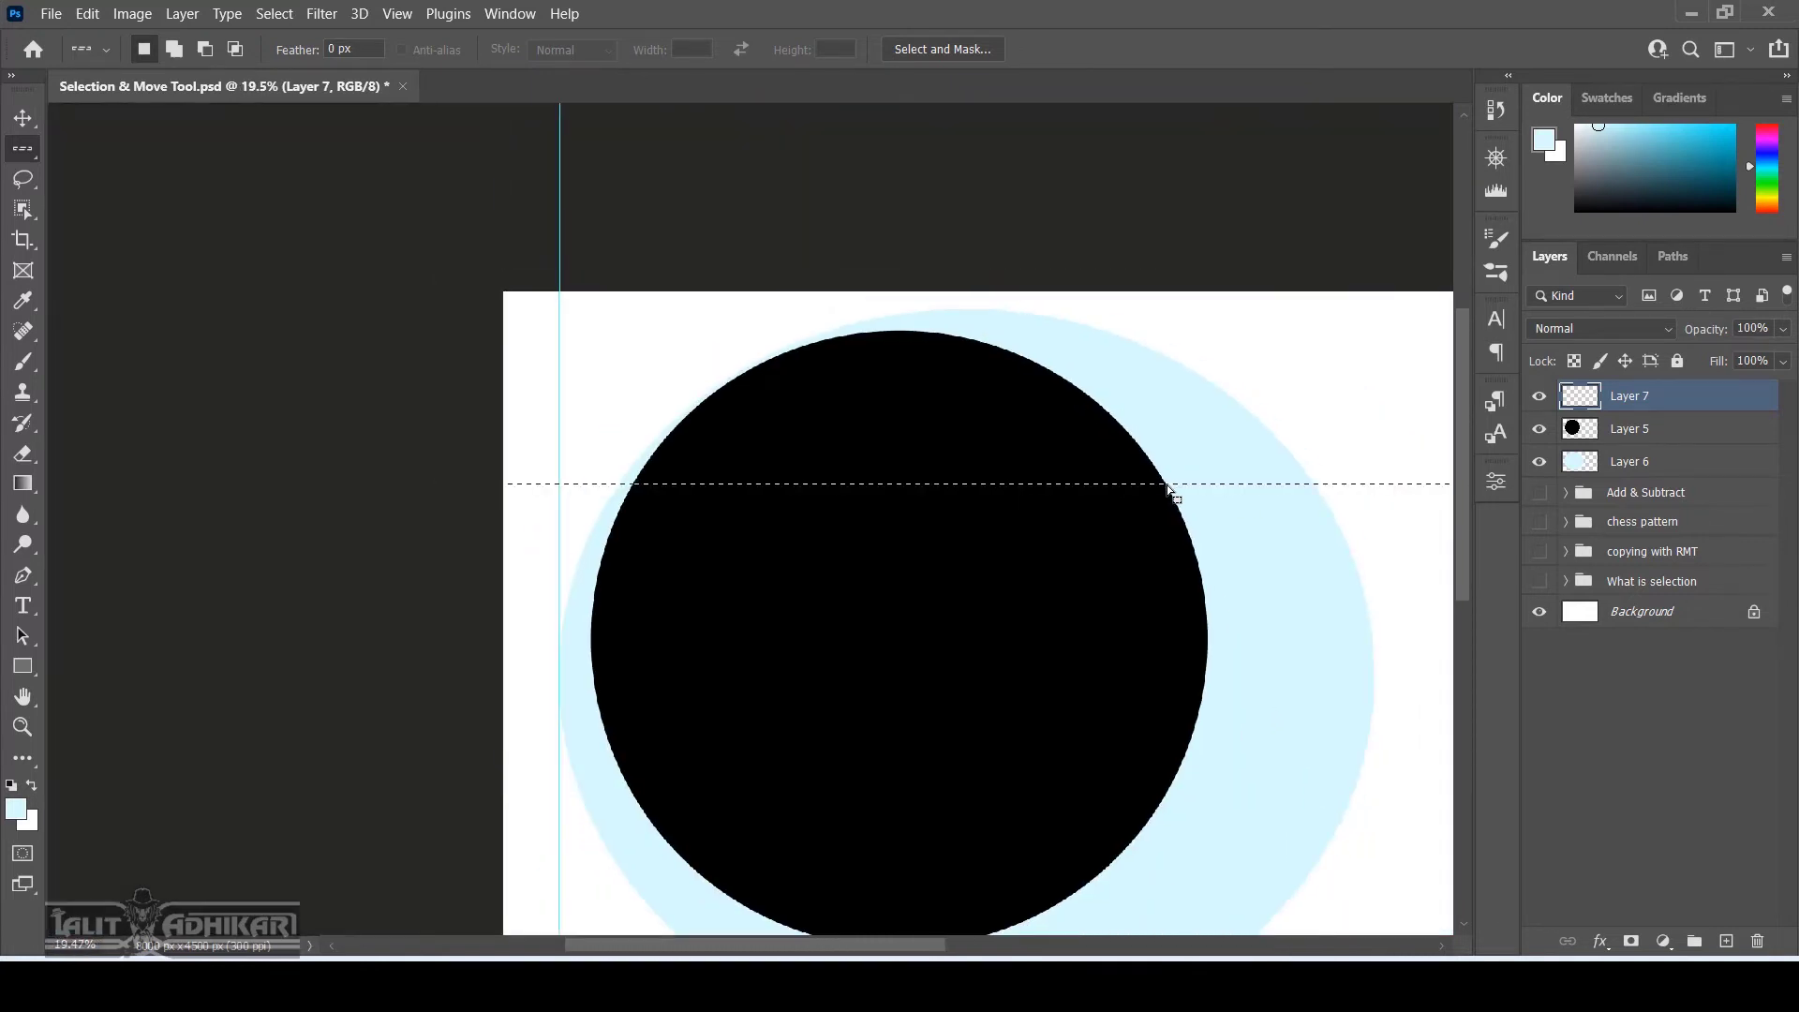
pyautogui.hotkey('ctrl', '0')
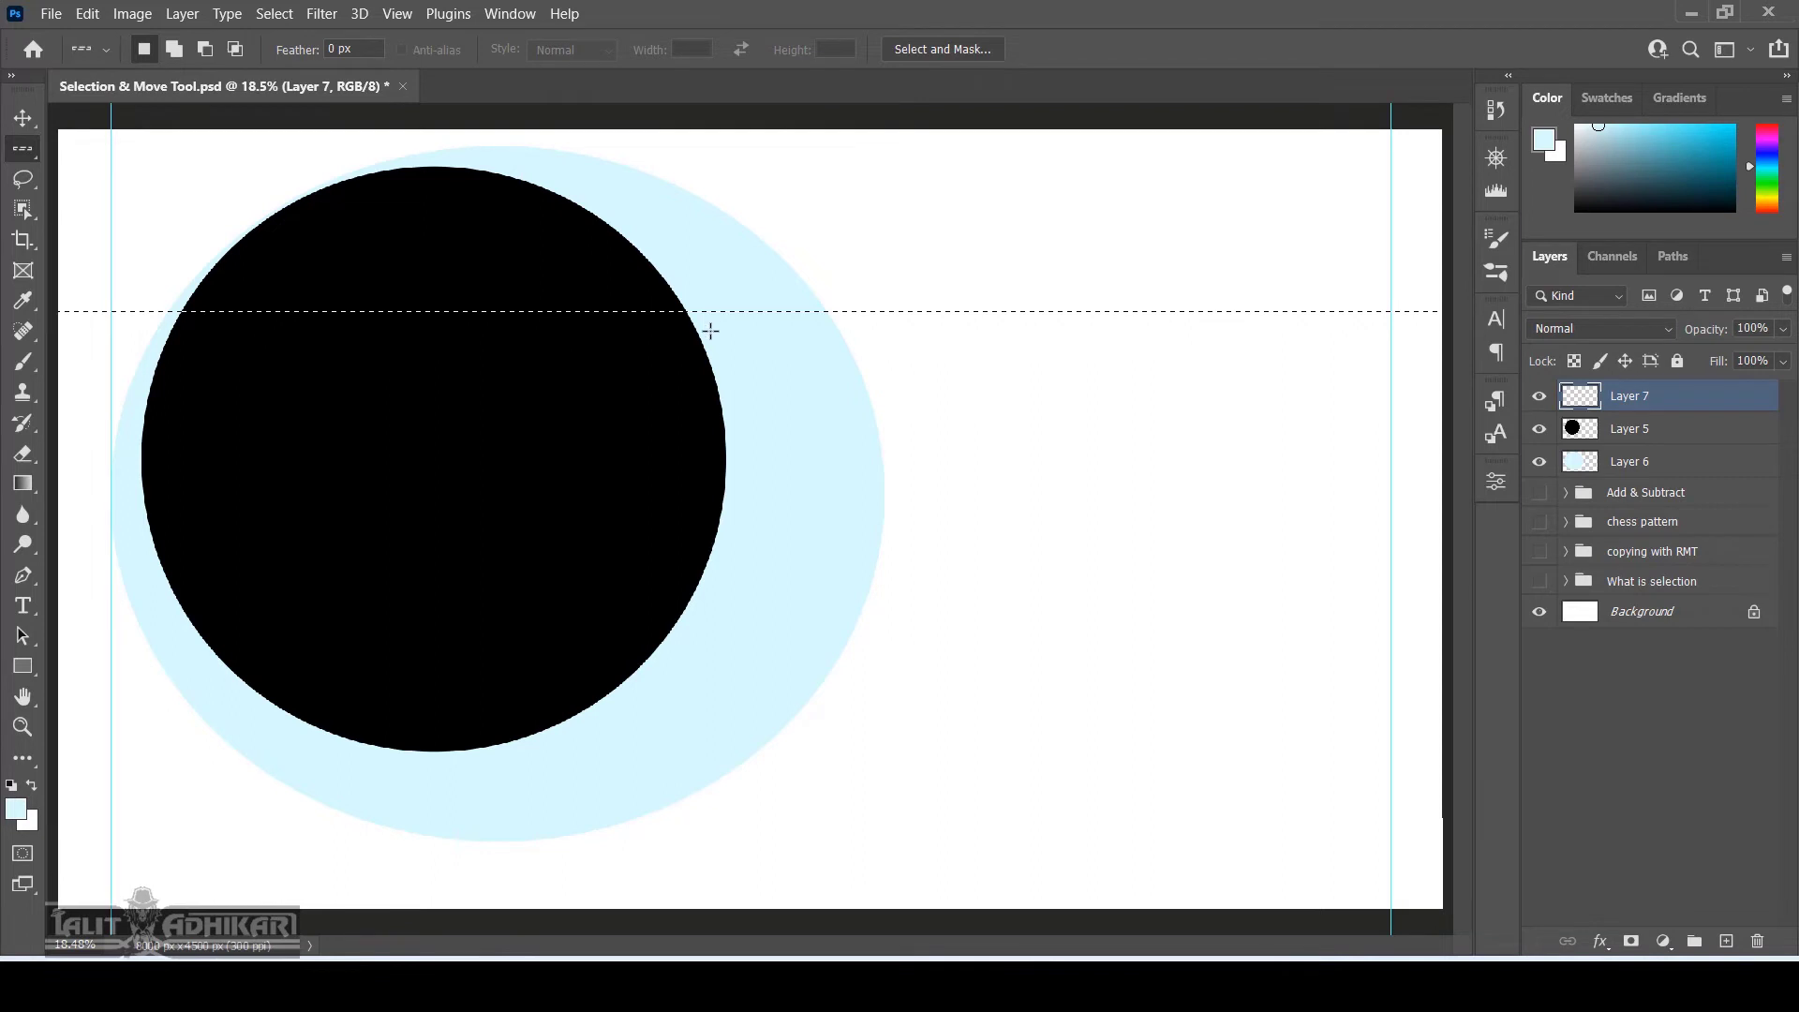
# Add the two pixel rows directly above the single-row selection
pyautogui.scroll(4, 710, 300)
pyautogui.scroll(10, 710, 300)
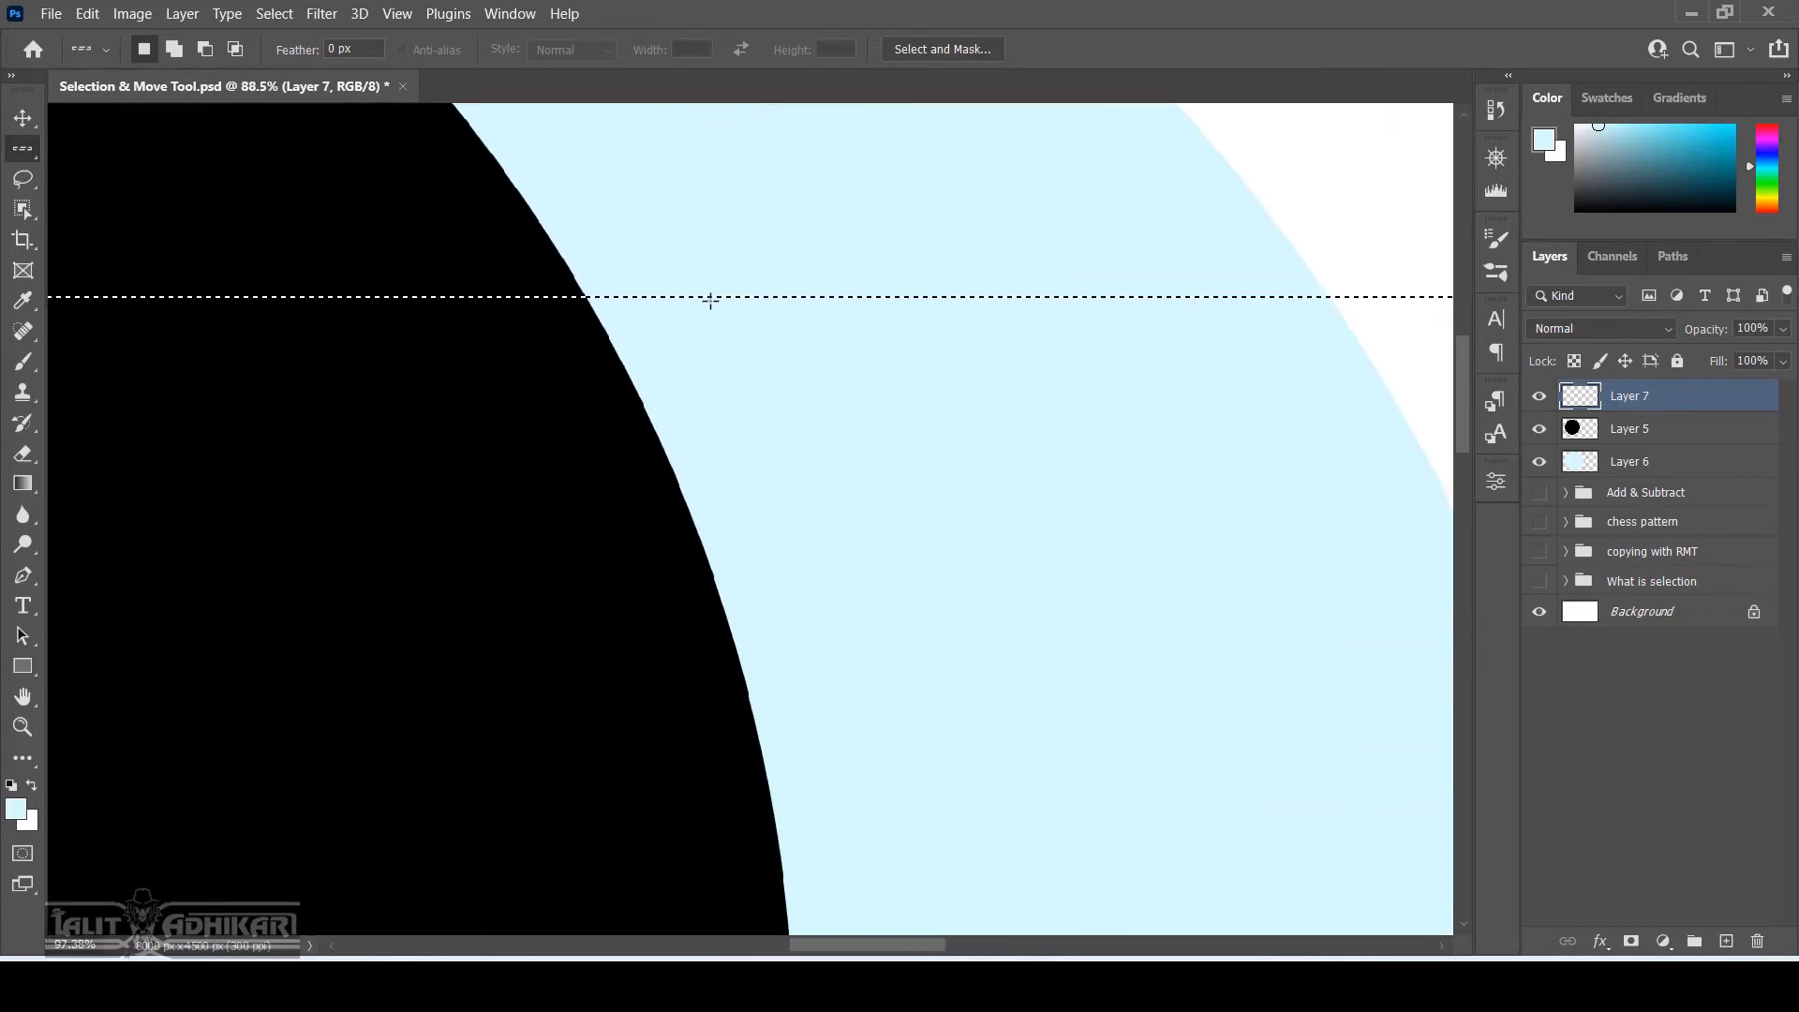
pyautogui.scroll(10, 487, 315)
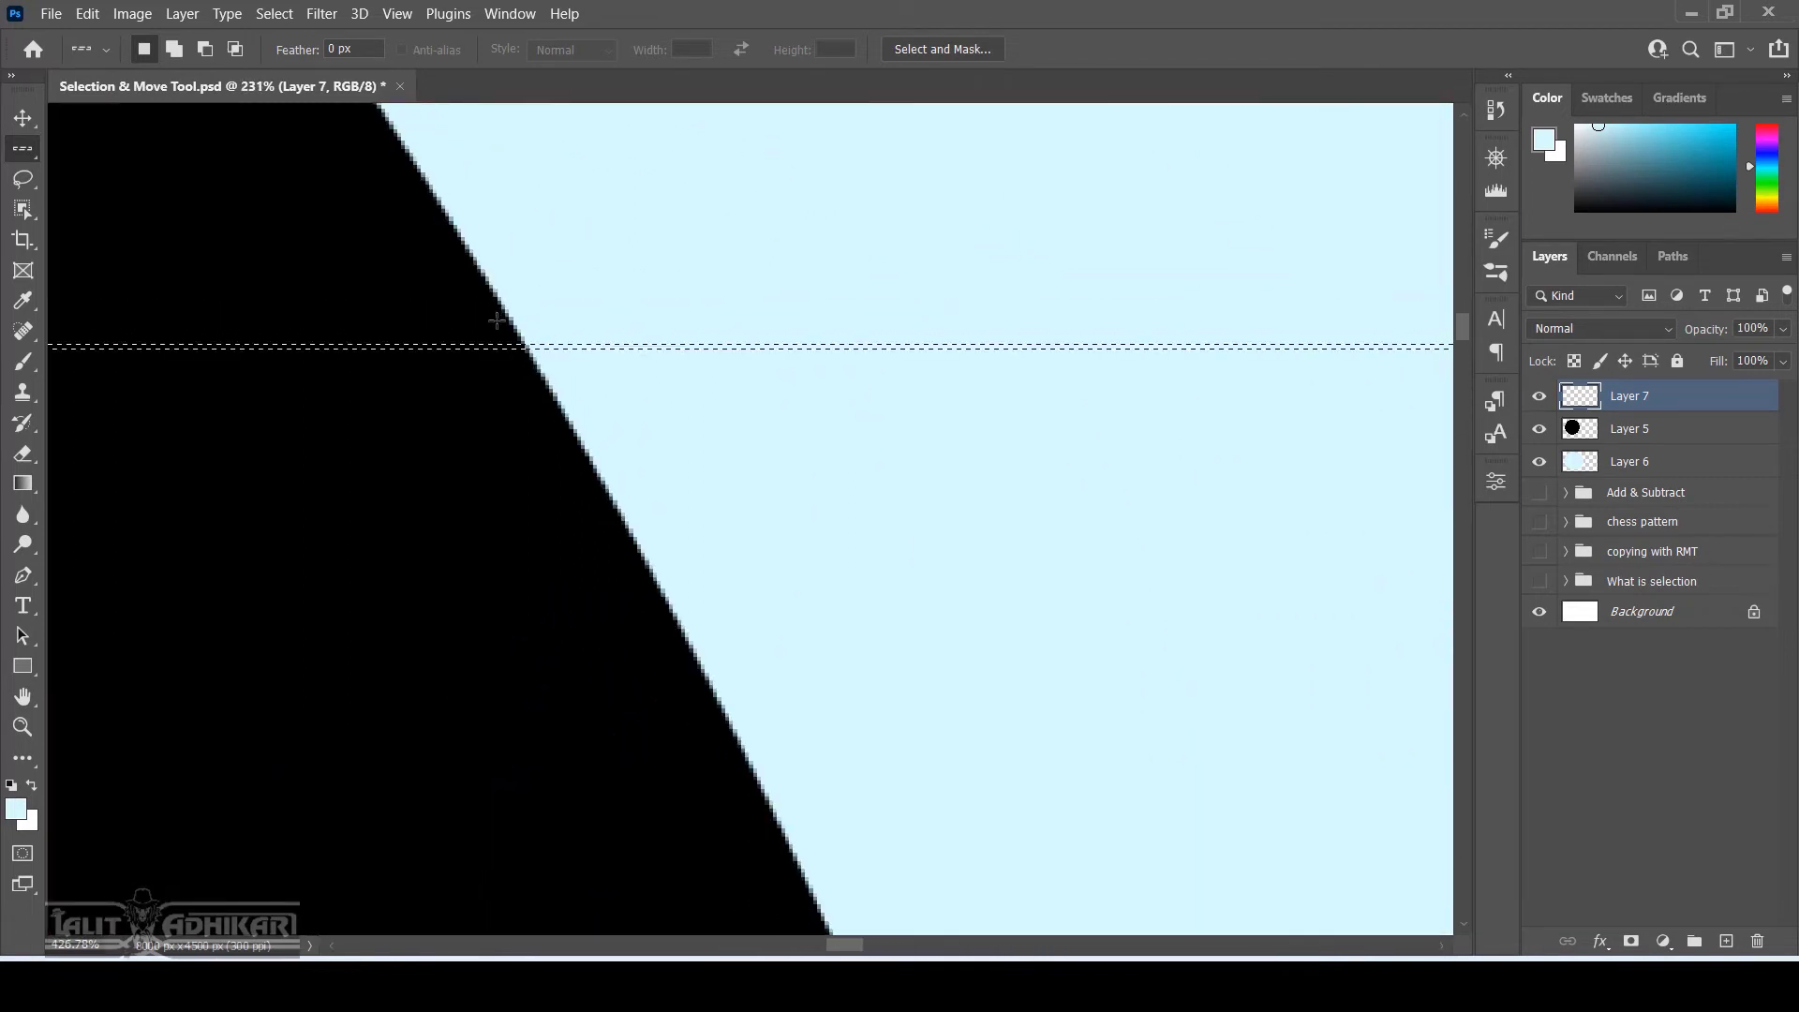
pyautogui.scroll(5, 620, 363)
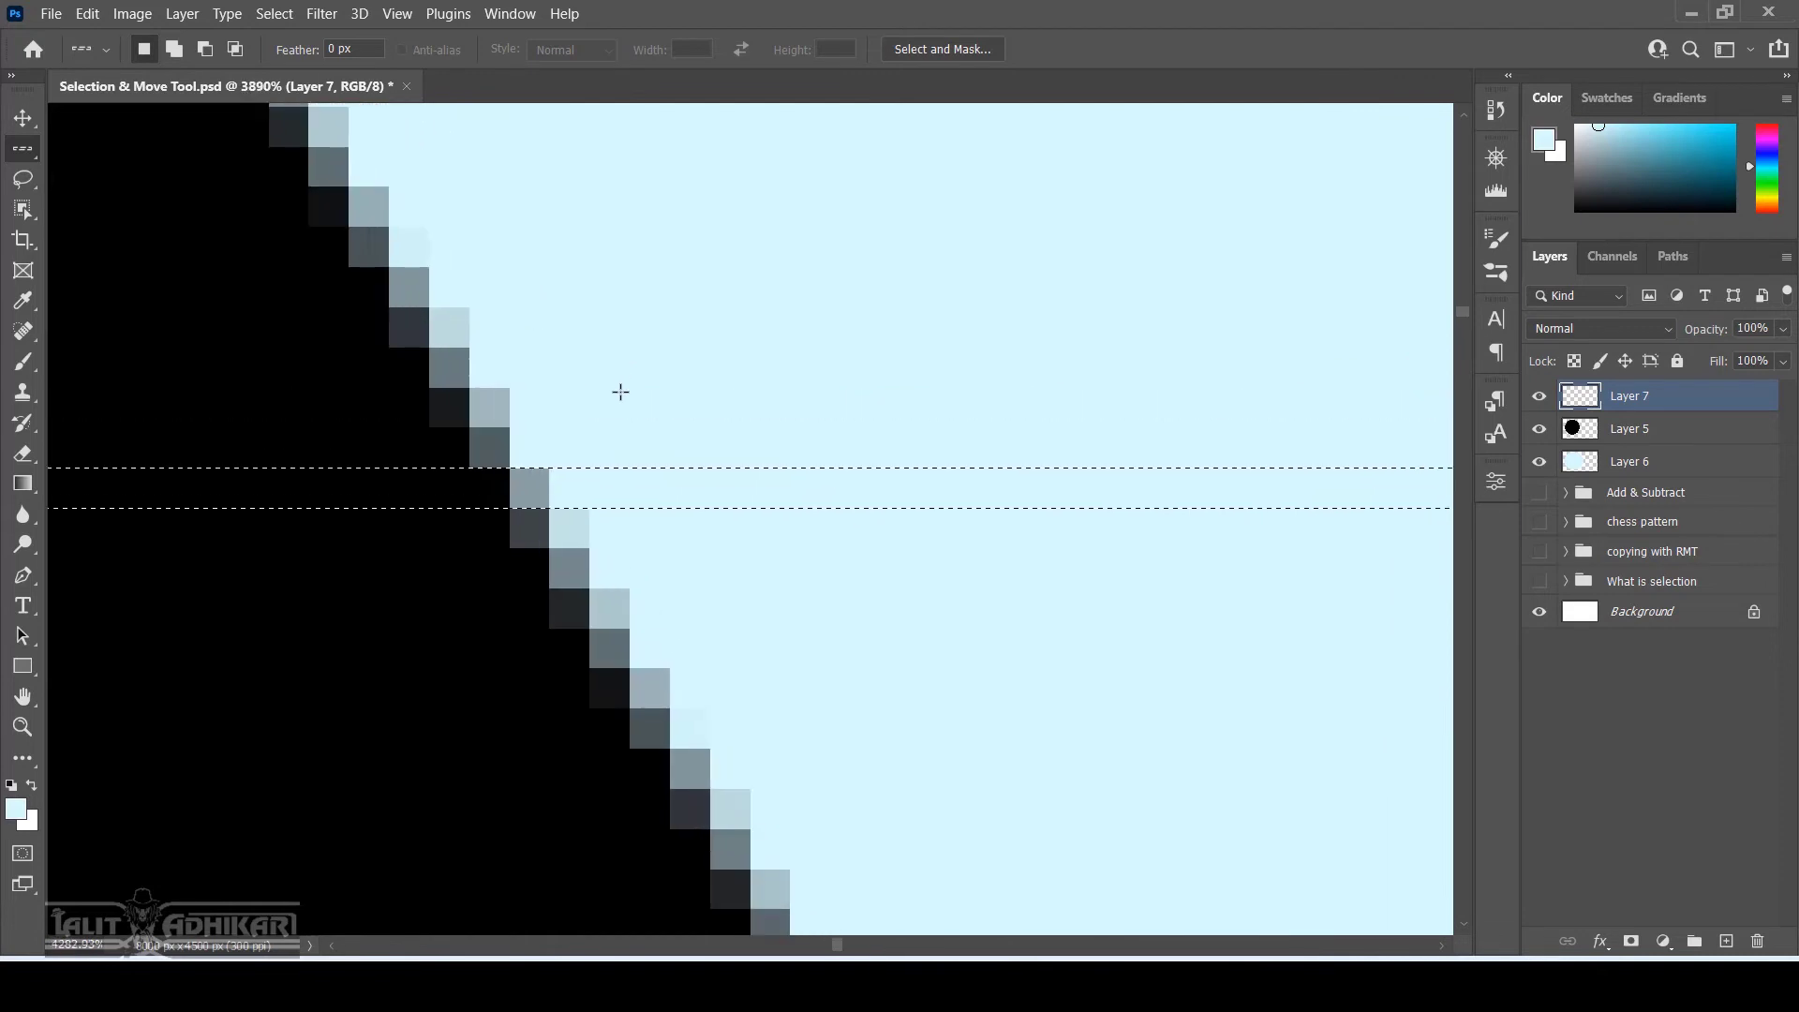
pyautogui.moveTo(448, 542); pyautogui.dragTo(842, 470)
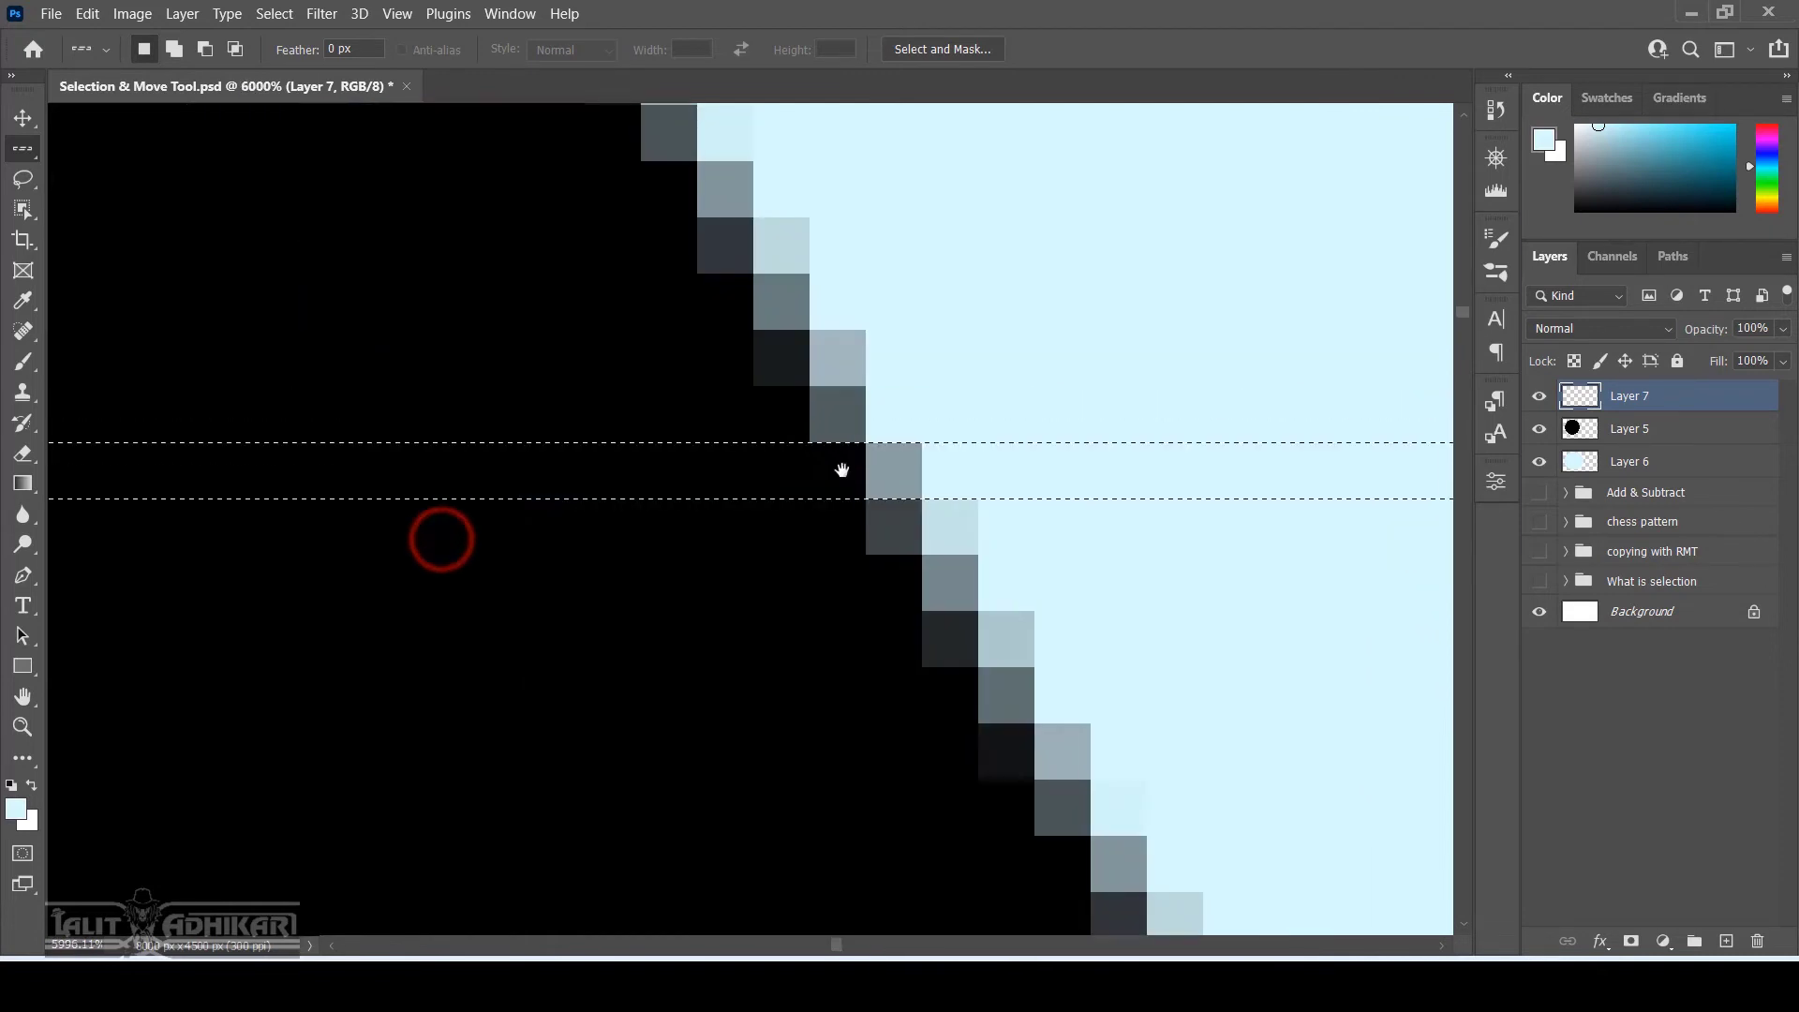
pyautogui.press('shift')
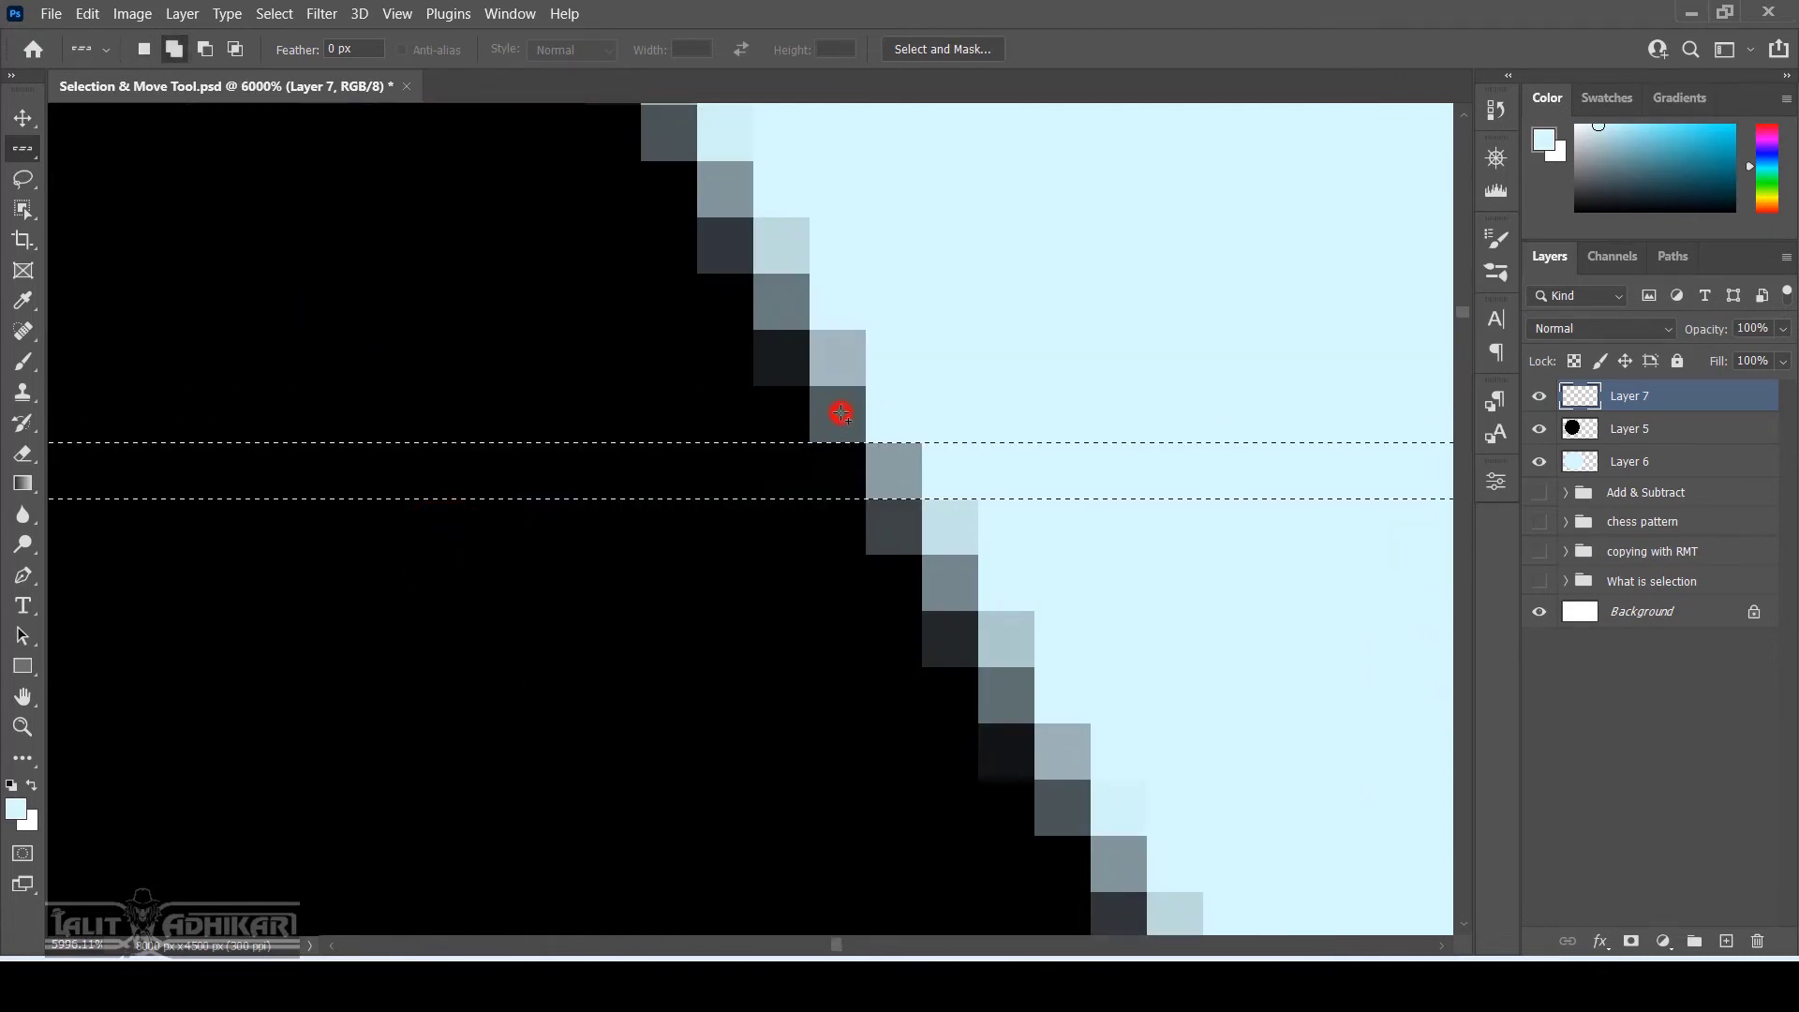
pyautogui.keyDown('shift'); pyautogui.click(842, 414); pyautogui.keyUp('shift')
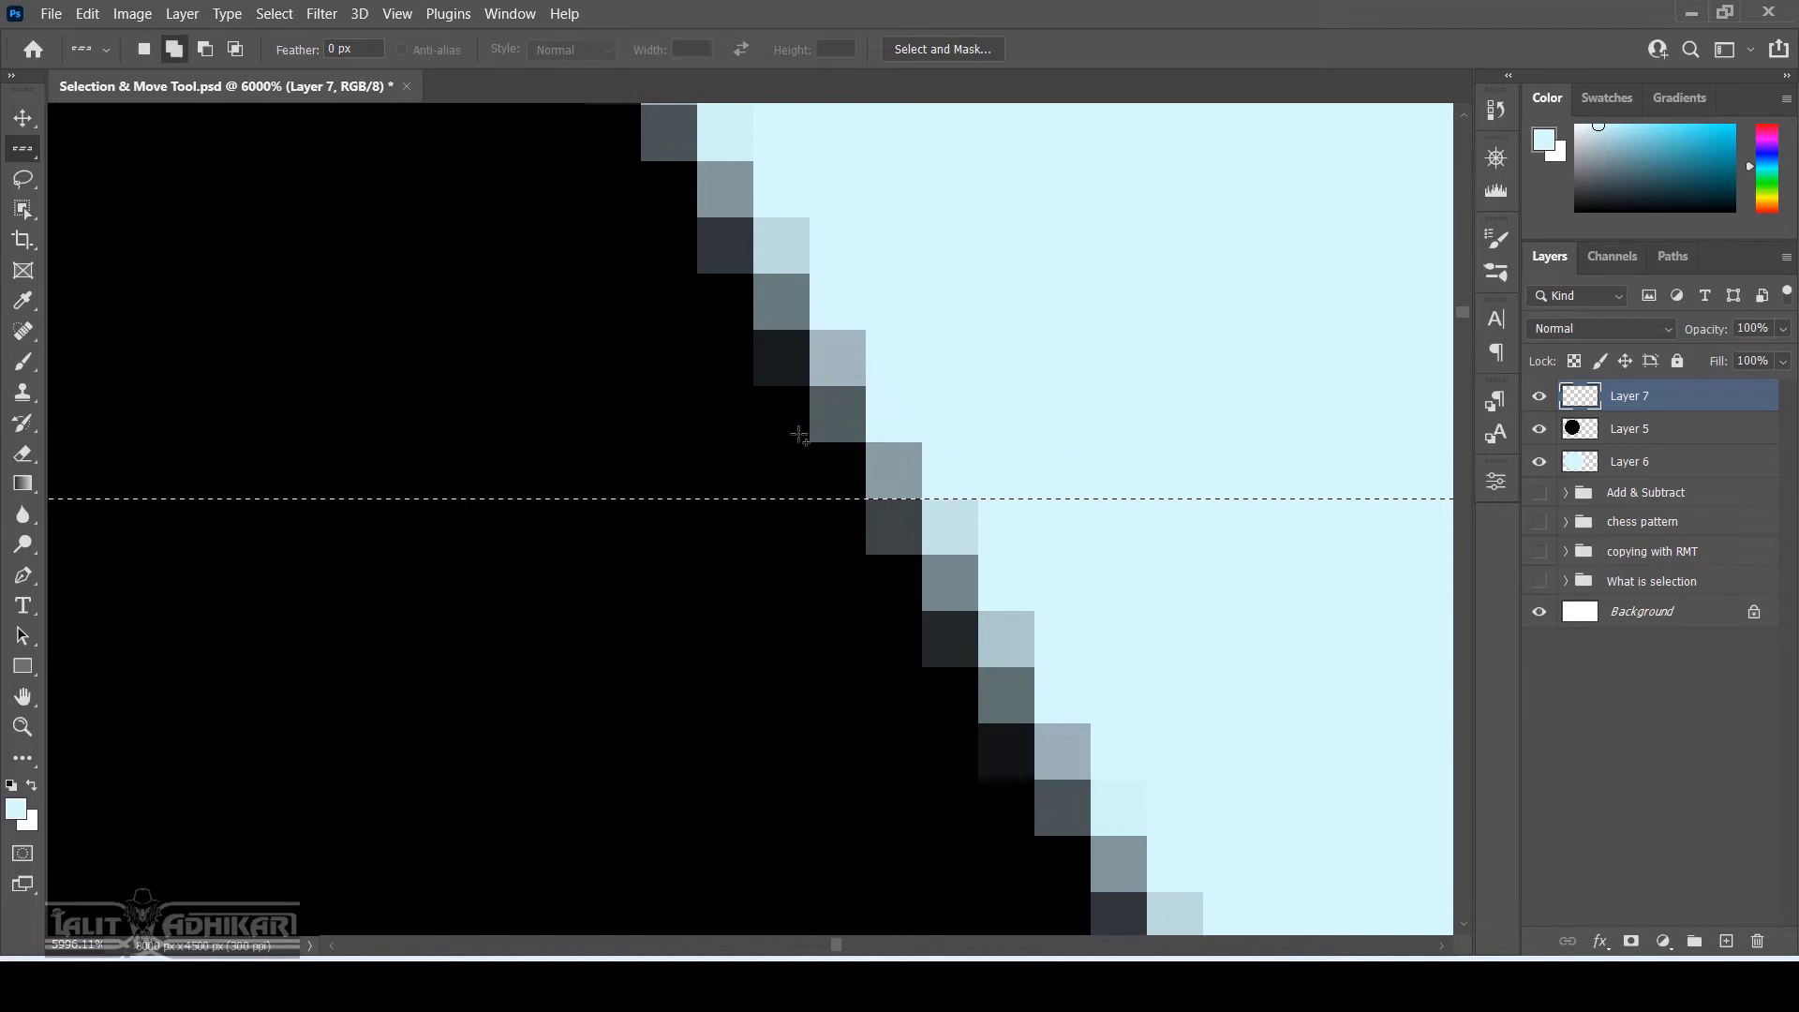
pyautogui.scroll(-1, 800, 436)
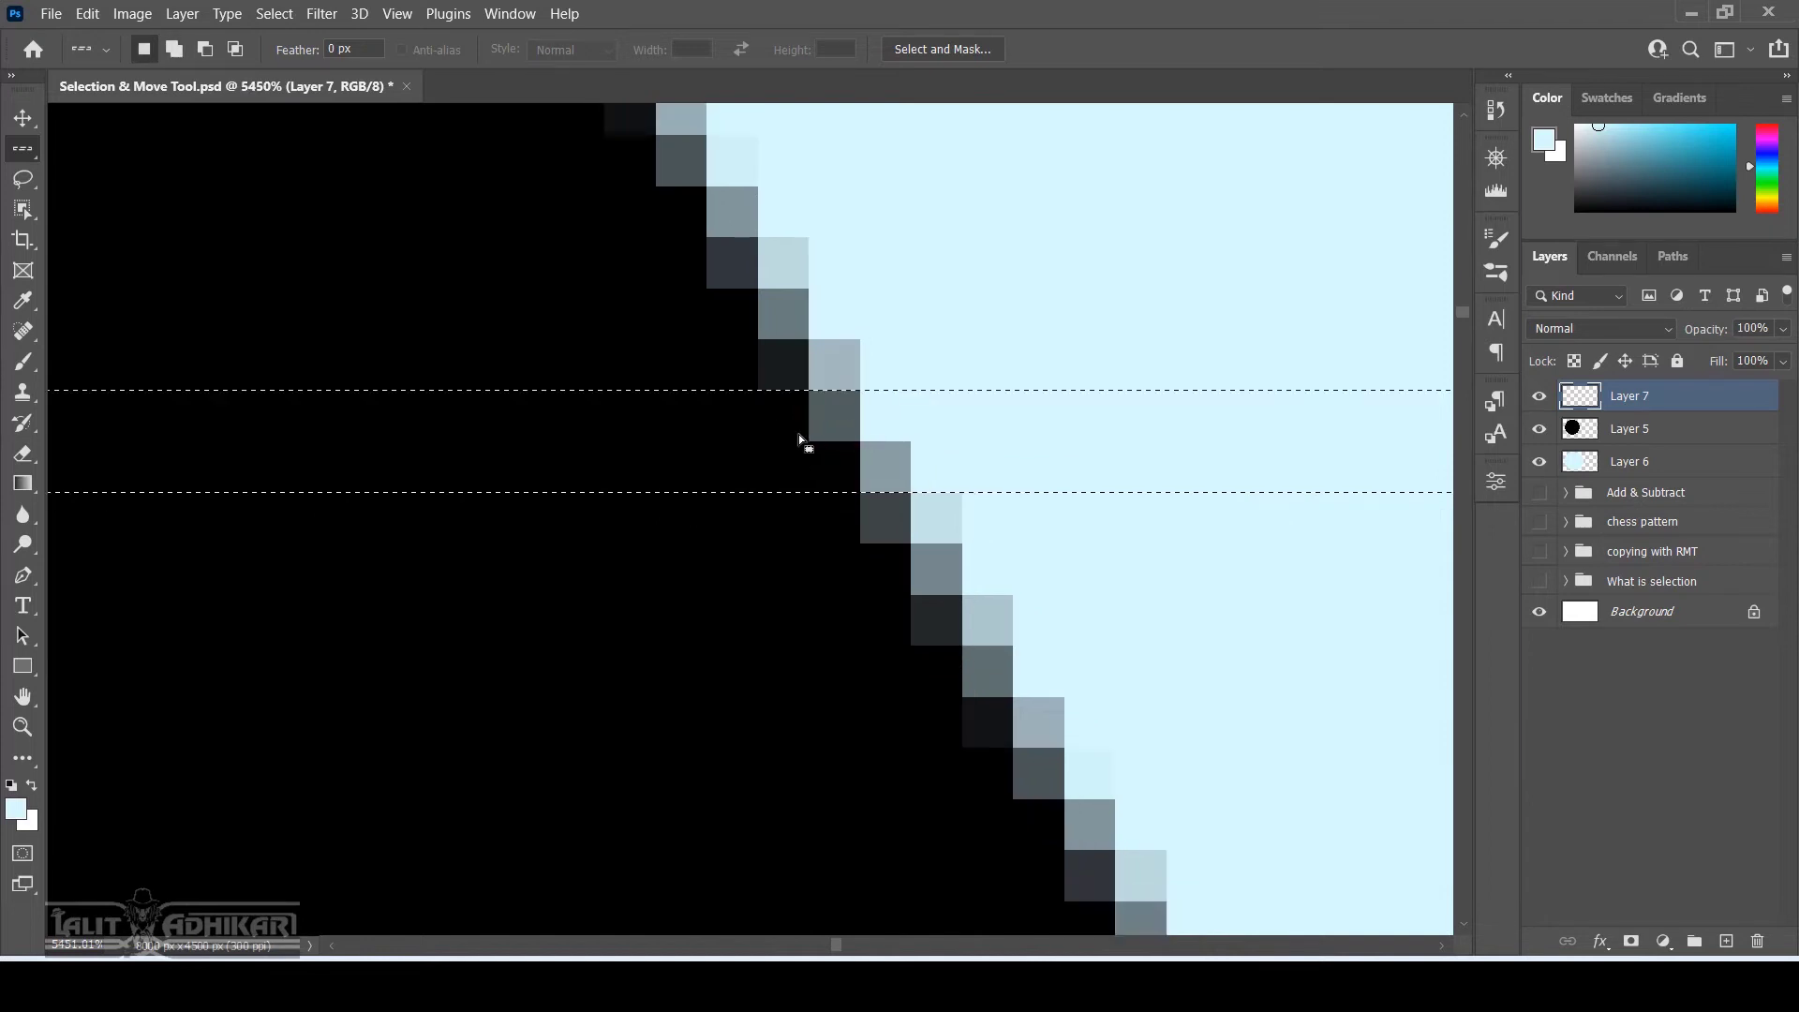
pyautogui.keyDown('shift'); pyautogui.click(835, 362); pyautogui.keyUp('shift')
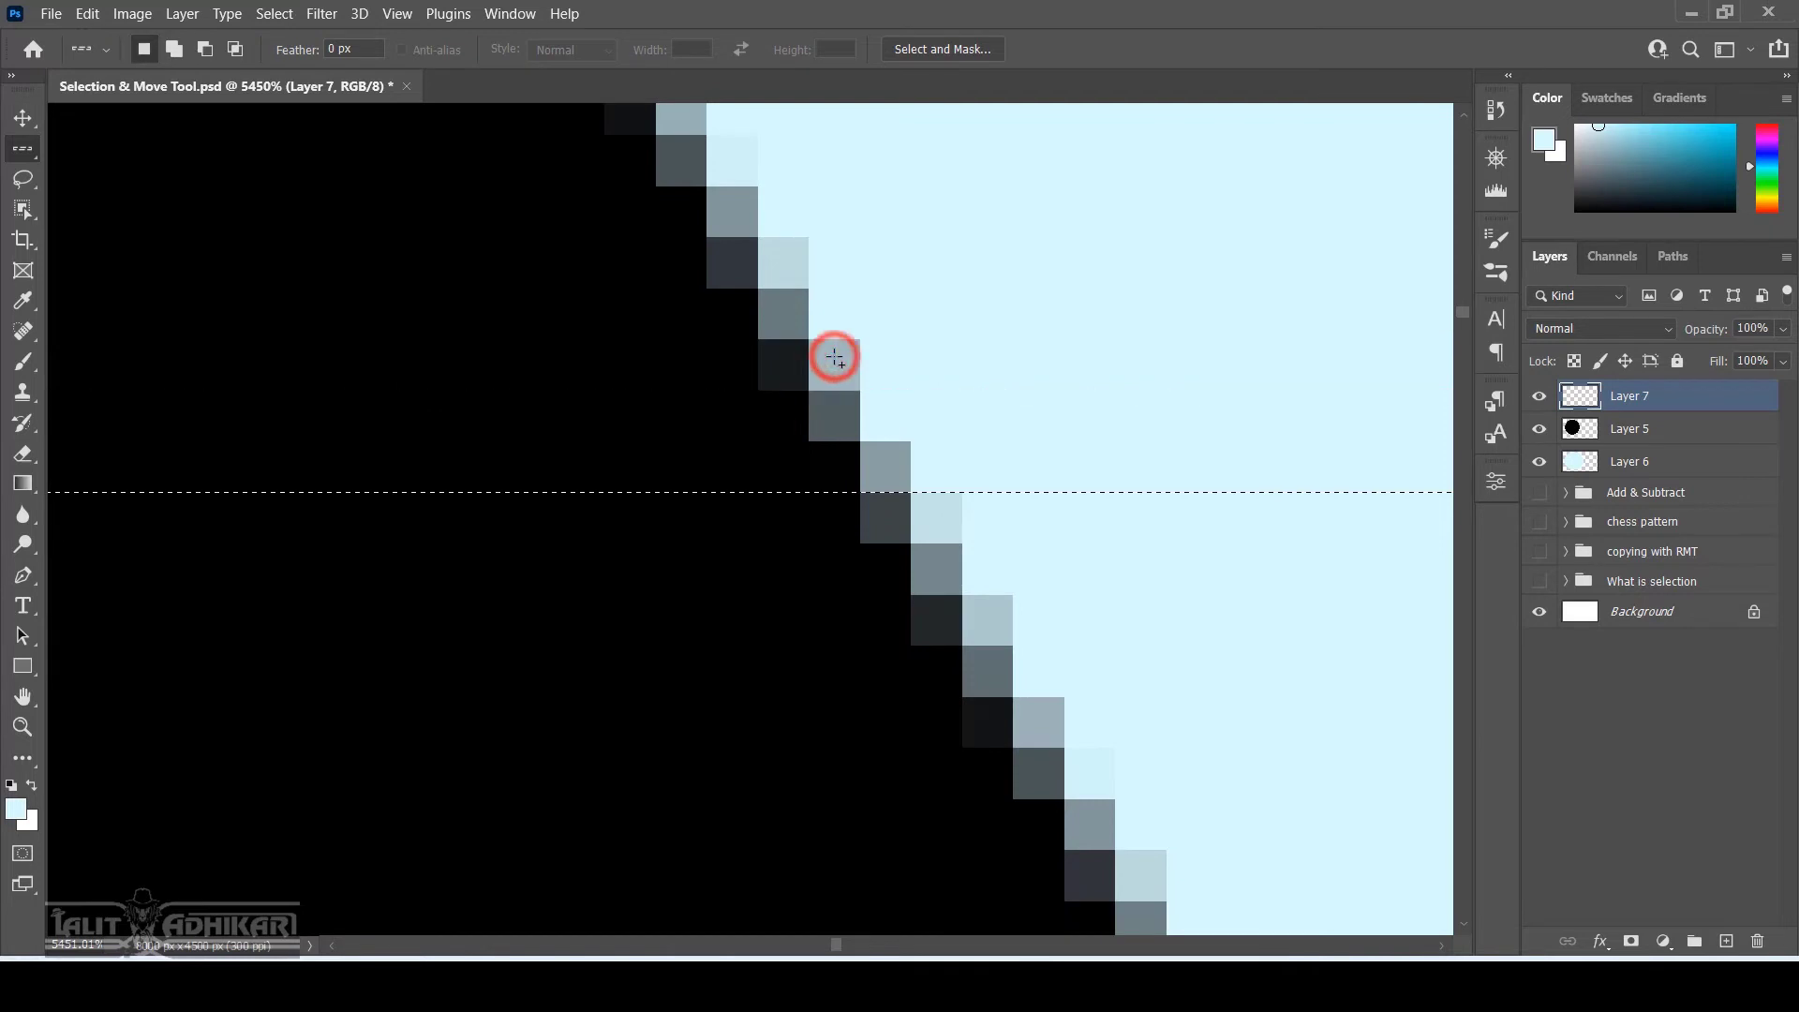
# Add the adjoining pixel rows directly below the row selection to make it thicker
pyautogui.keyDown('shift'); pyautogui.click(858, 525); pyautogui.keyUp('shift')
pyautogui.scroll(-1, 859, 526)
pyautogui.keyDown('shift'); pyautogui.click(861, 567); pyautogui.keyUp('shift')
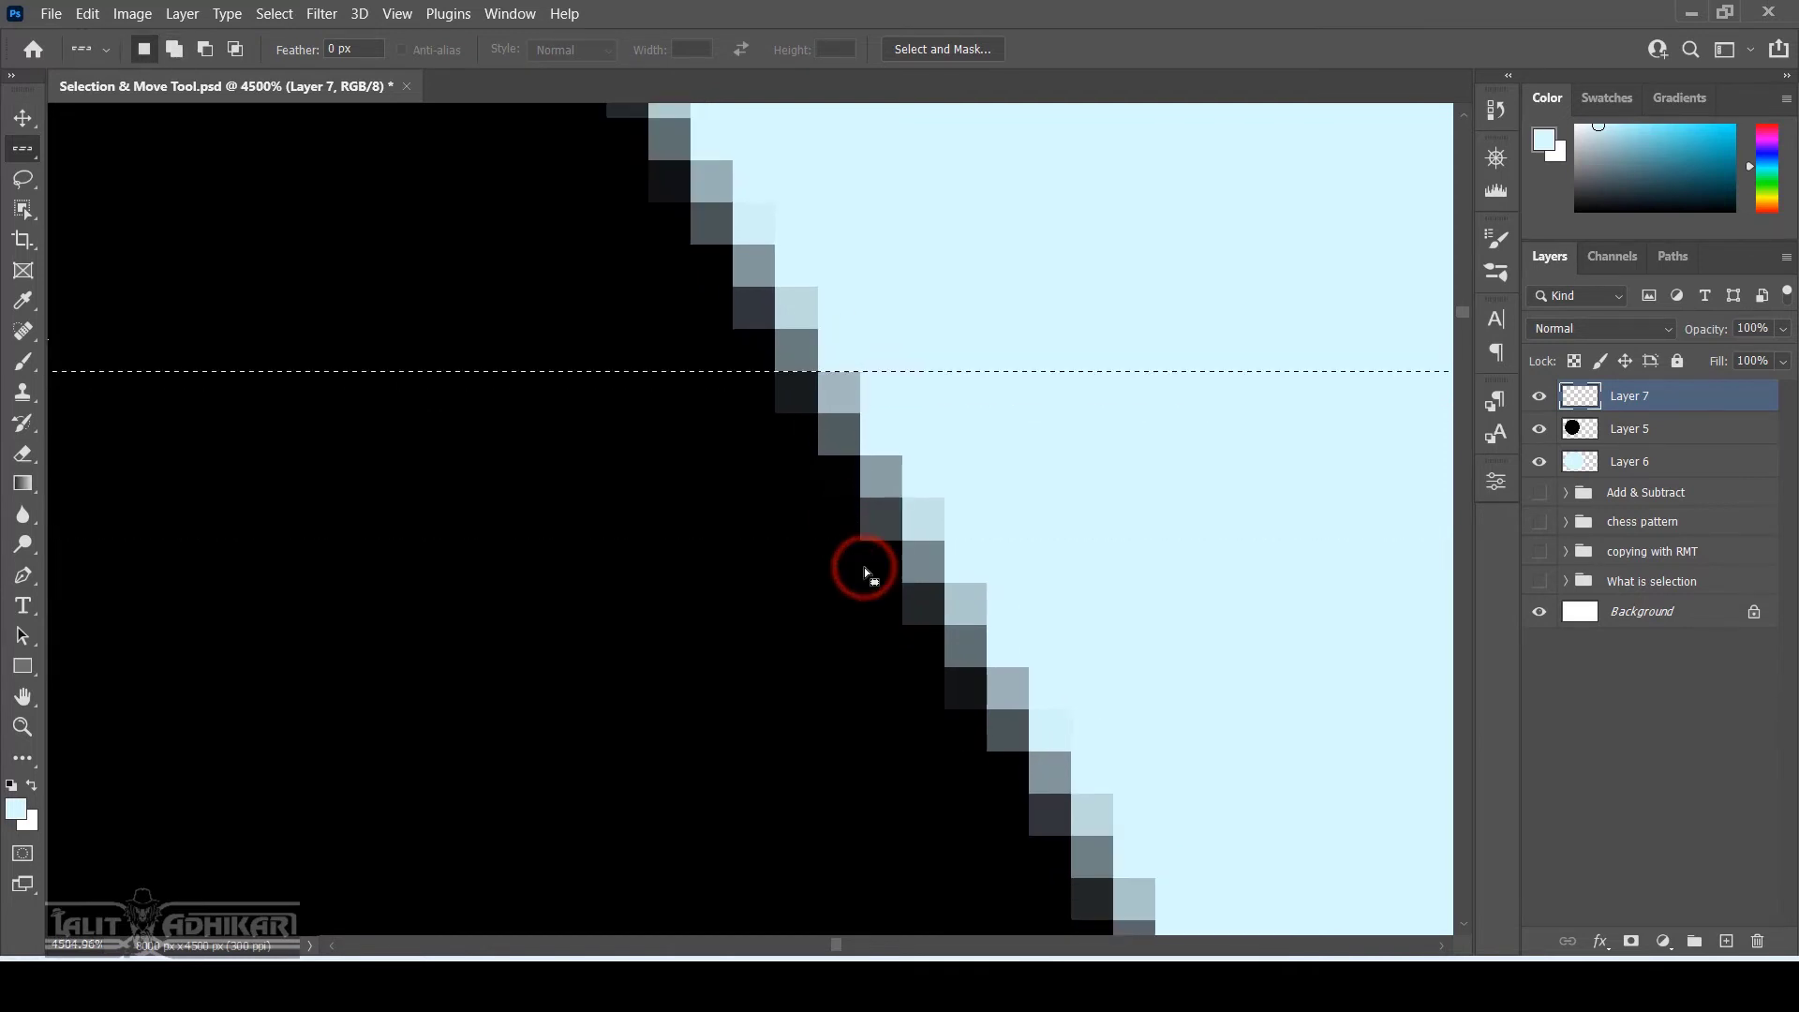
pyautogui.scroll(-6, 883, 616)
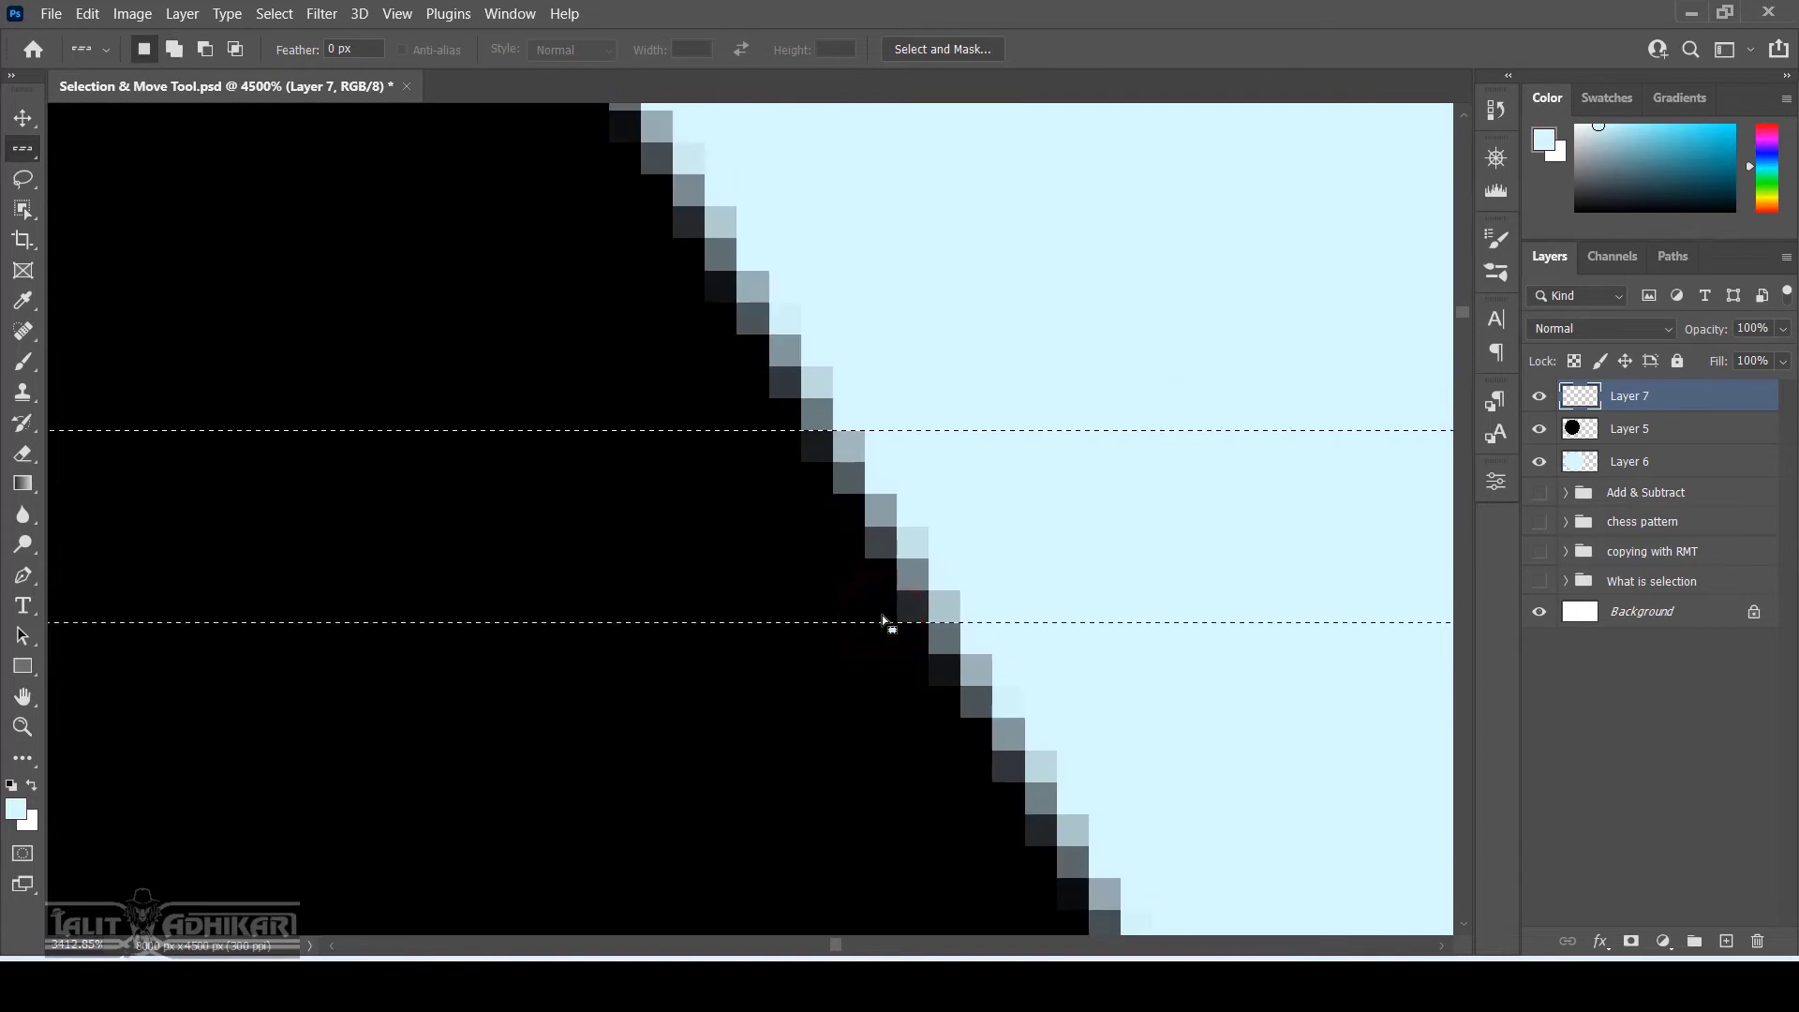
pyautogui.hotkey('ctrl', '0')
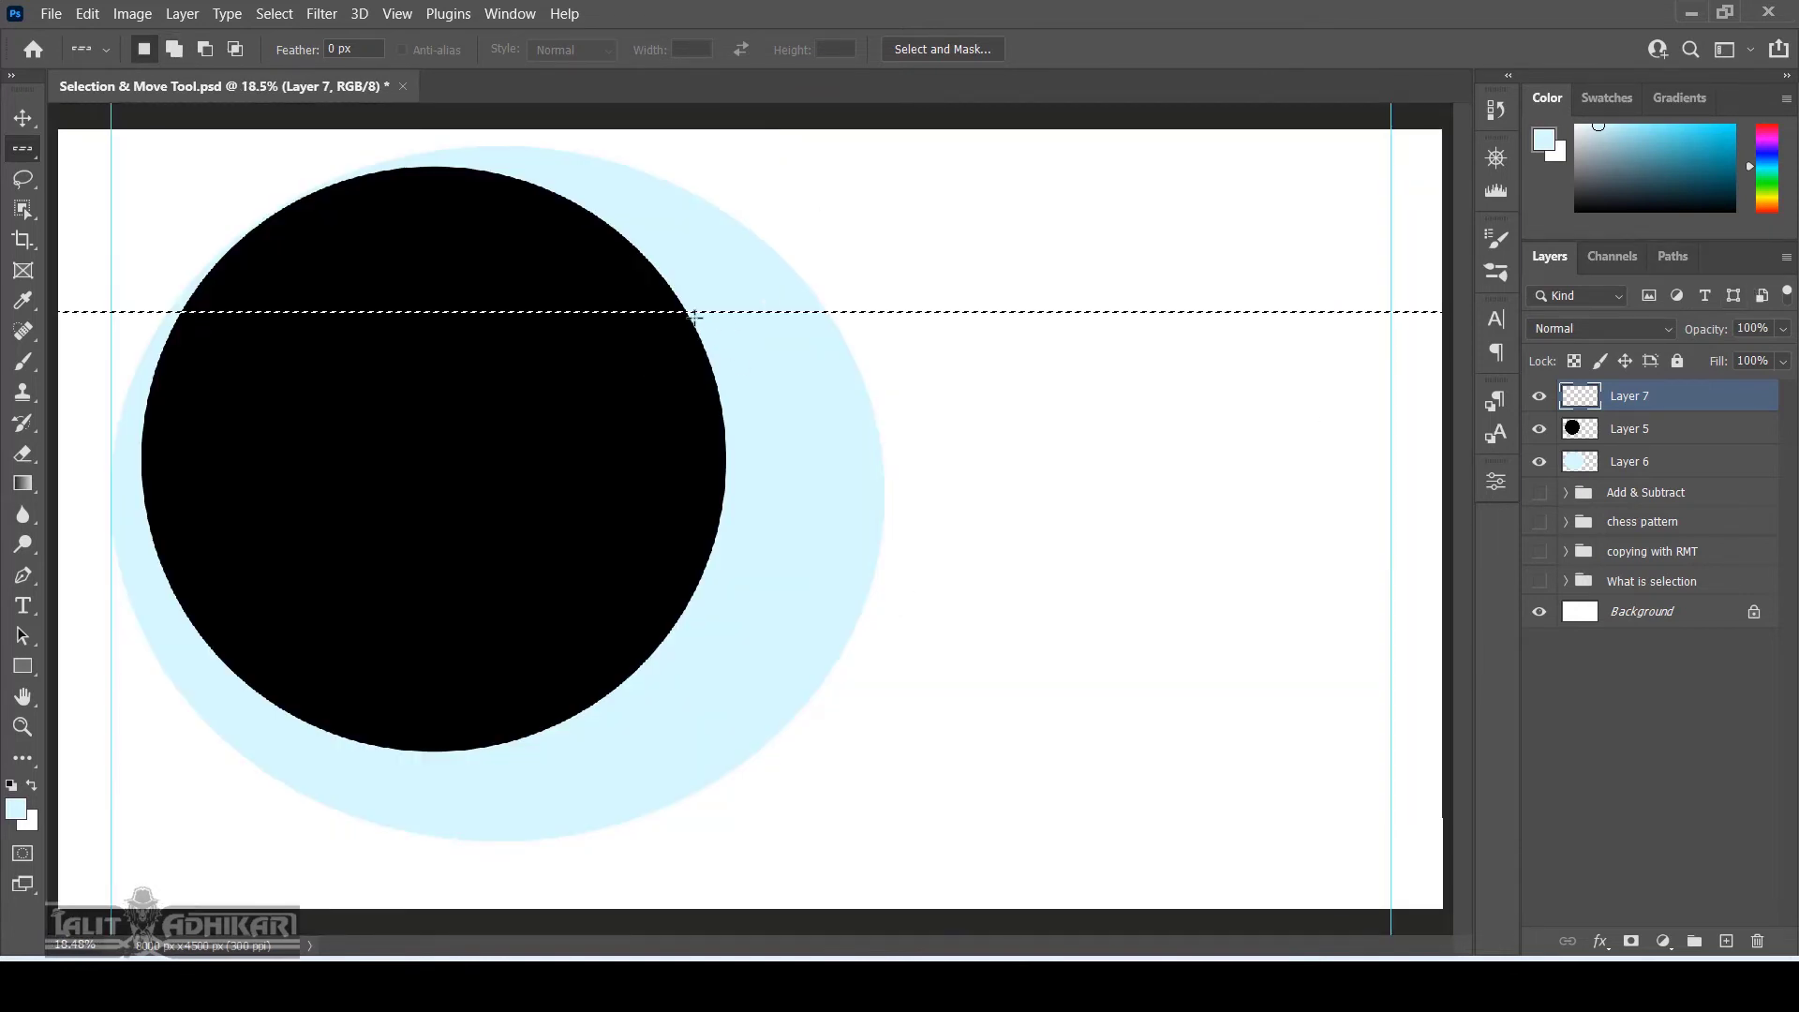
# Reset the colours to default, fill the row selection on Layer 7 with black, and deselect it
pyautogui.click(1676, 398)
pyautogui.press('d')
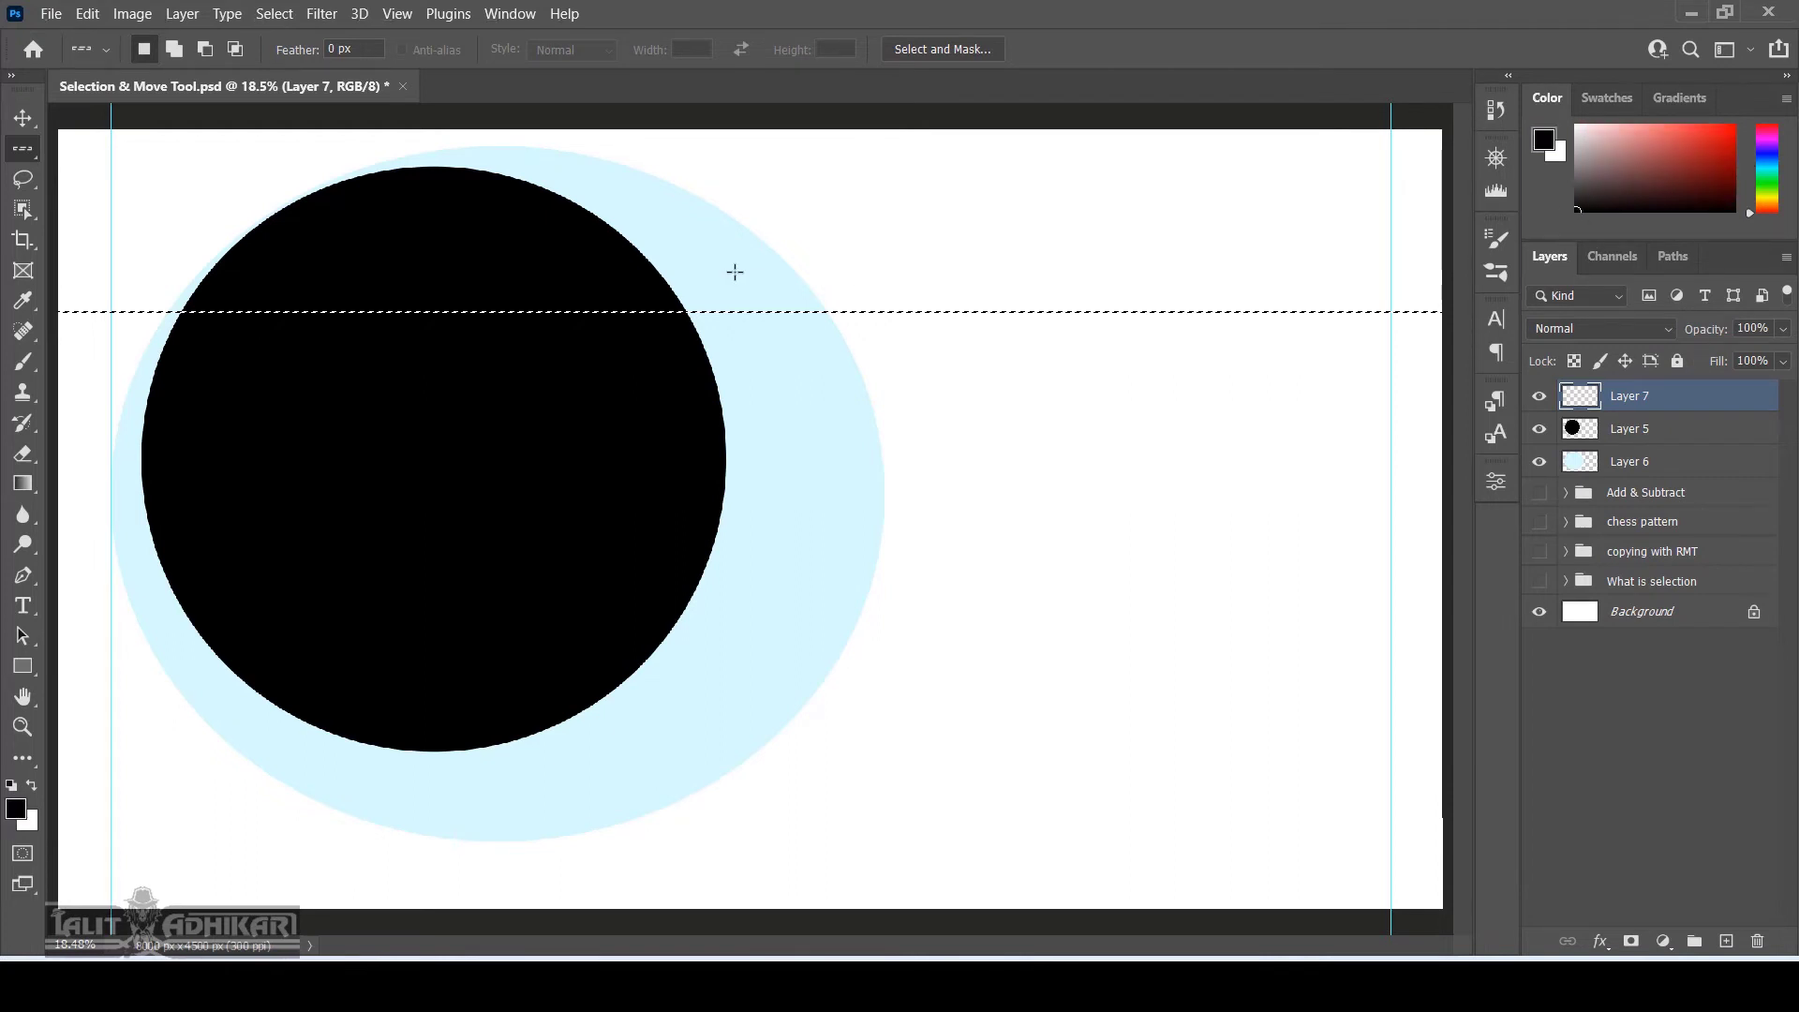
pyautogui.scroll(5, 859, 299)
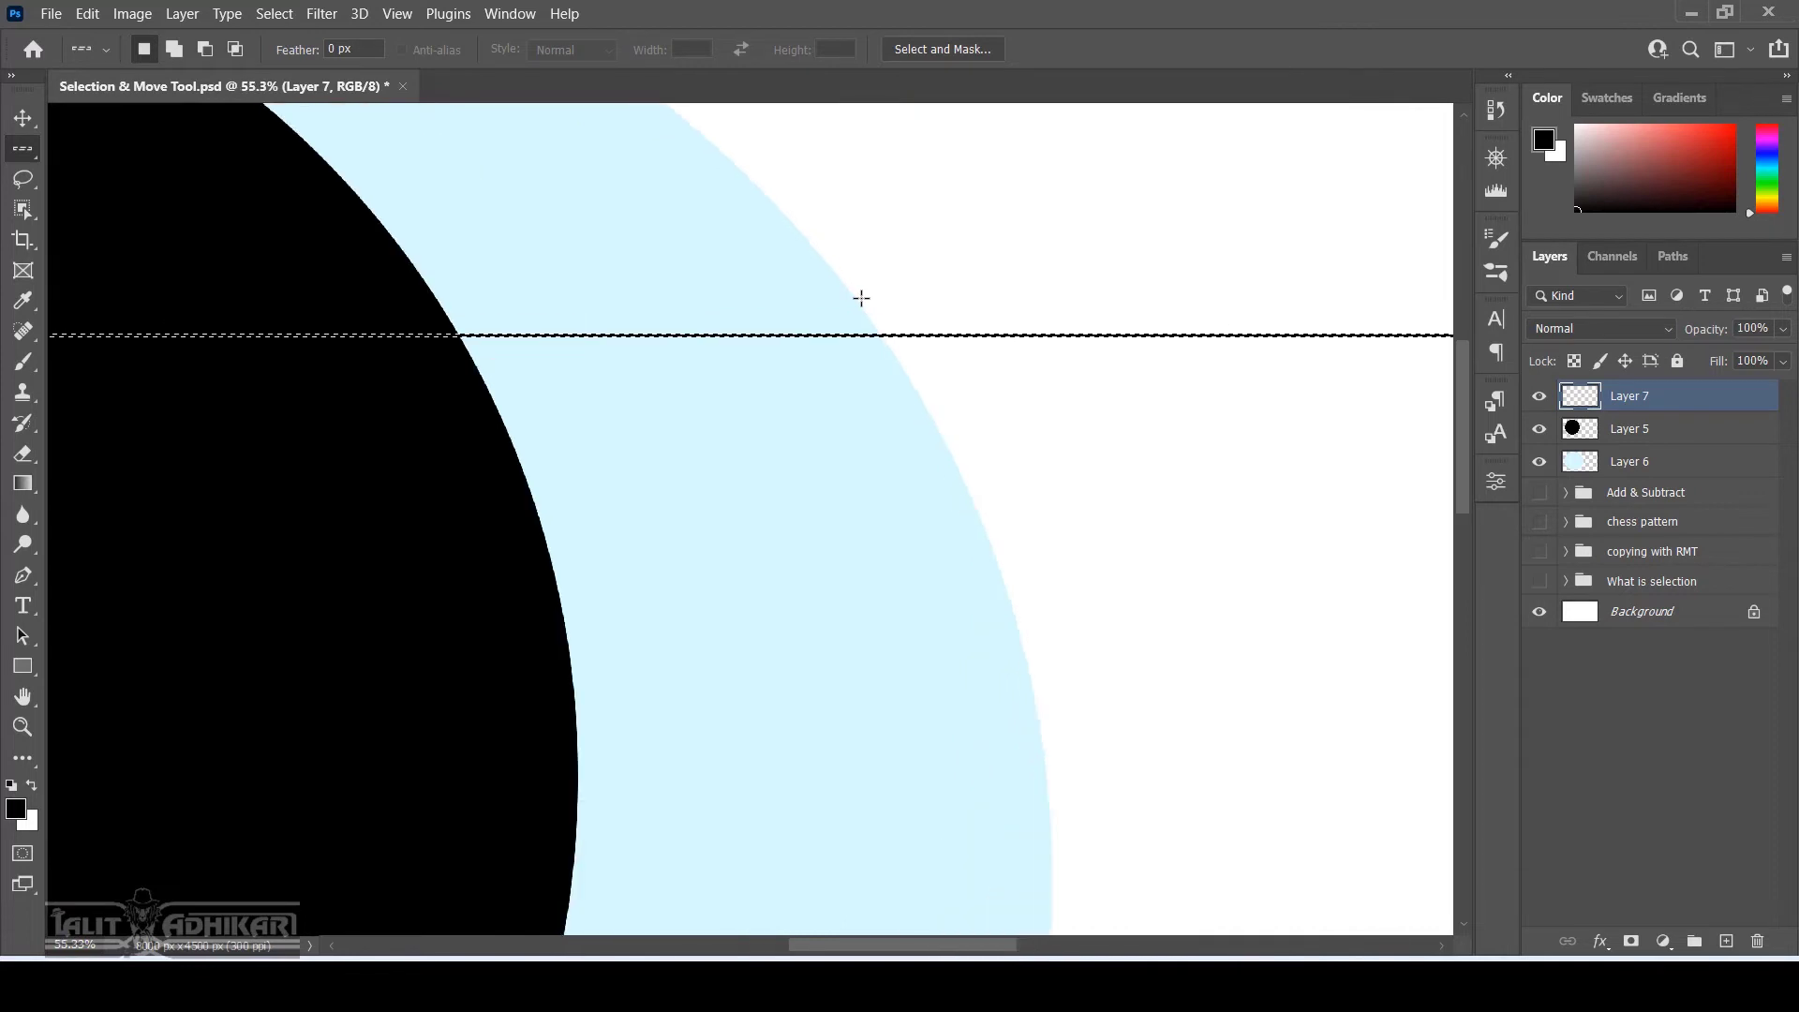
pyautogui.hotkey('alt', 'BackSpace')
pyautogui.hotkey('ctrl', 'd')
pyautogui.scroll(-5, 862, 298)
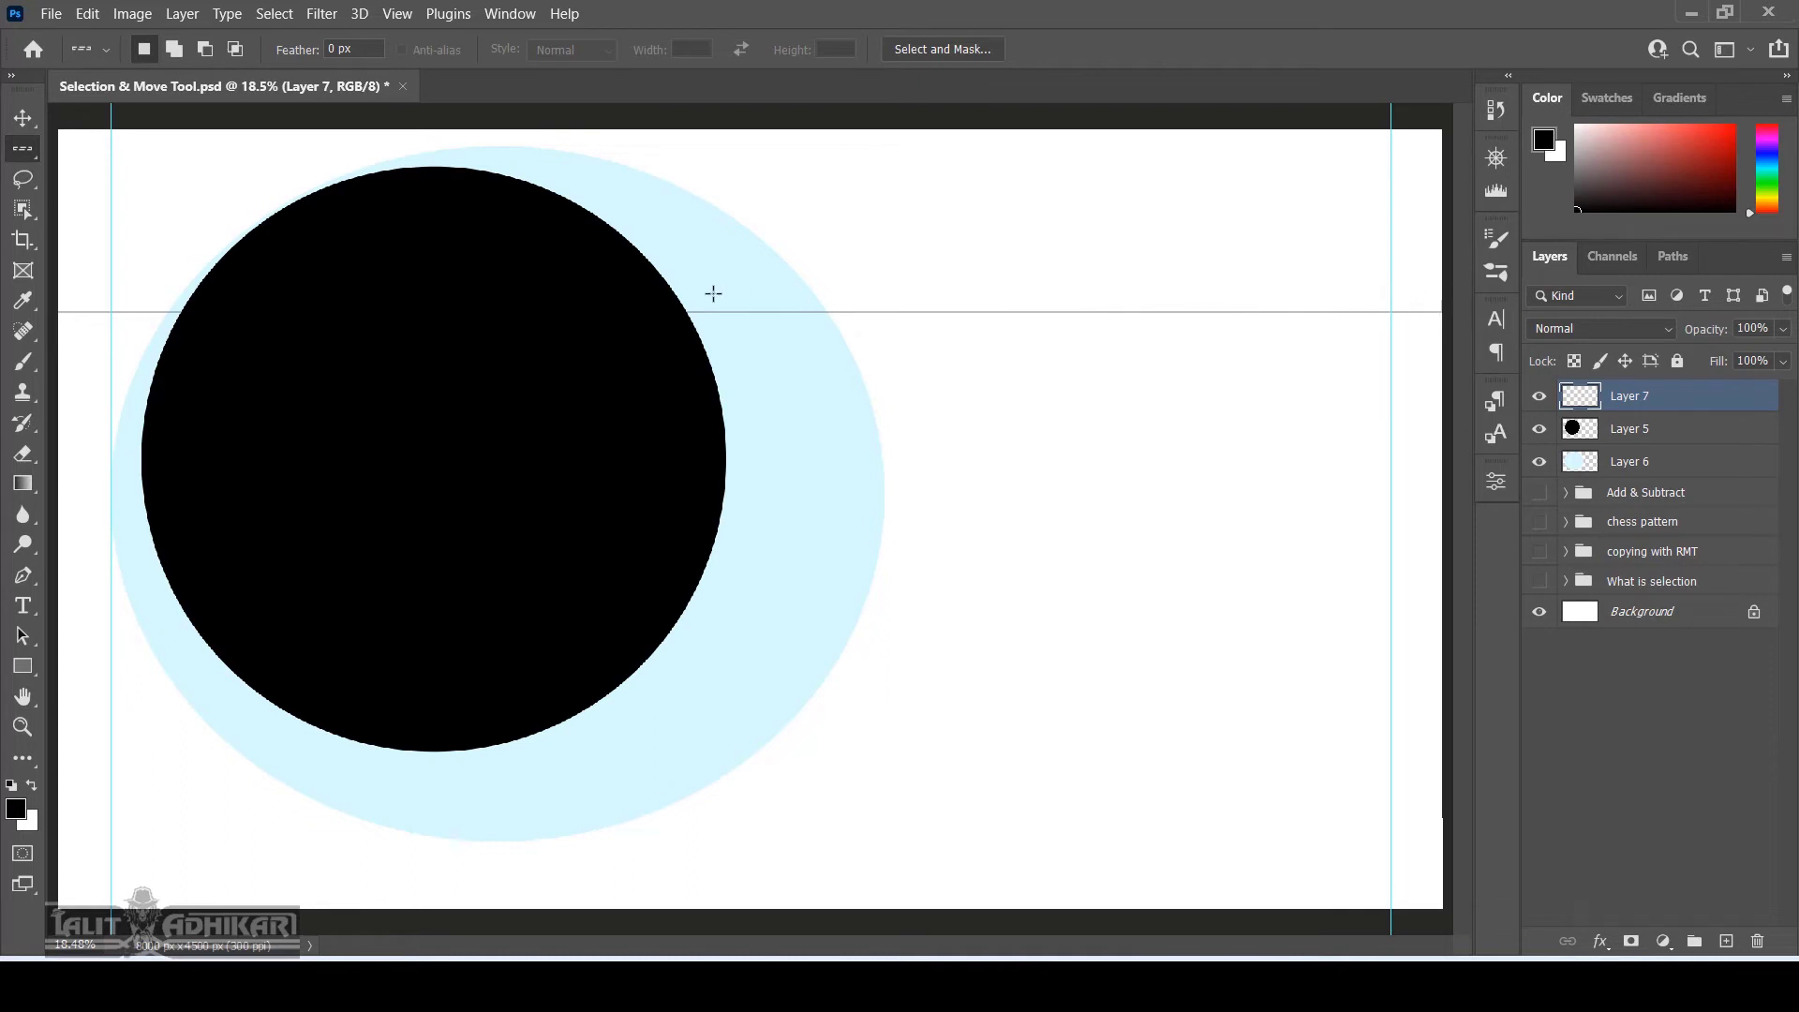
# With the Single Column Marquee tool, select a column through the black circle's left part and add nearby pixel columns
pyautogui.rightClick(23, 148)
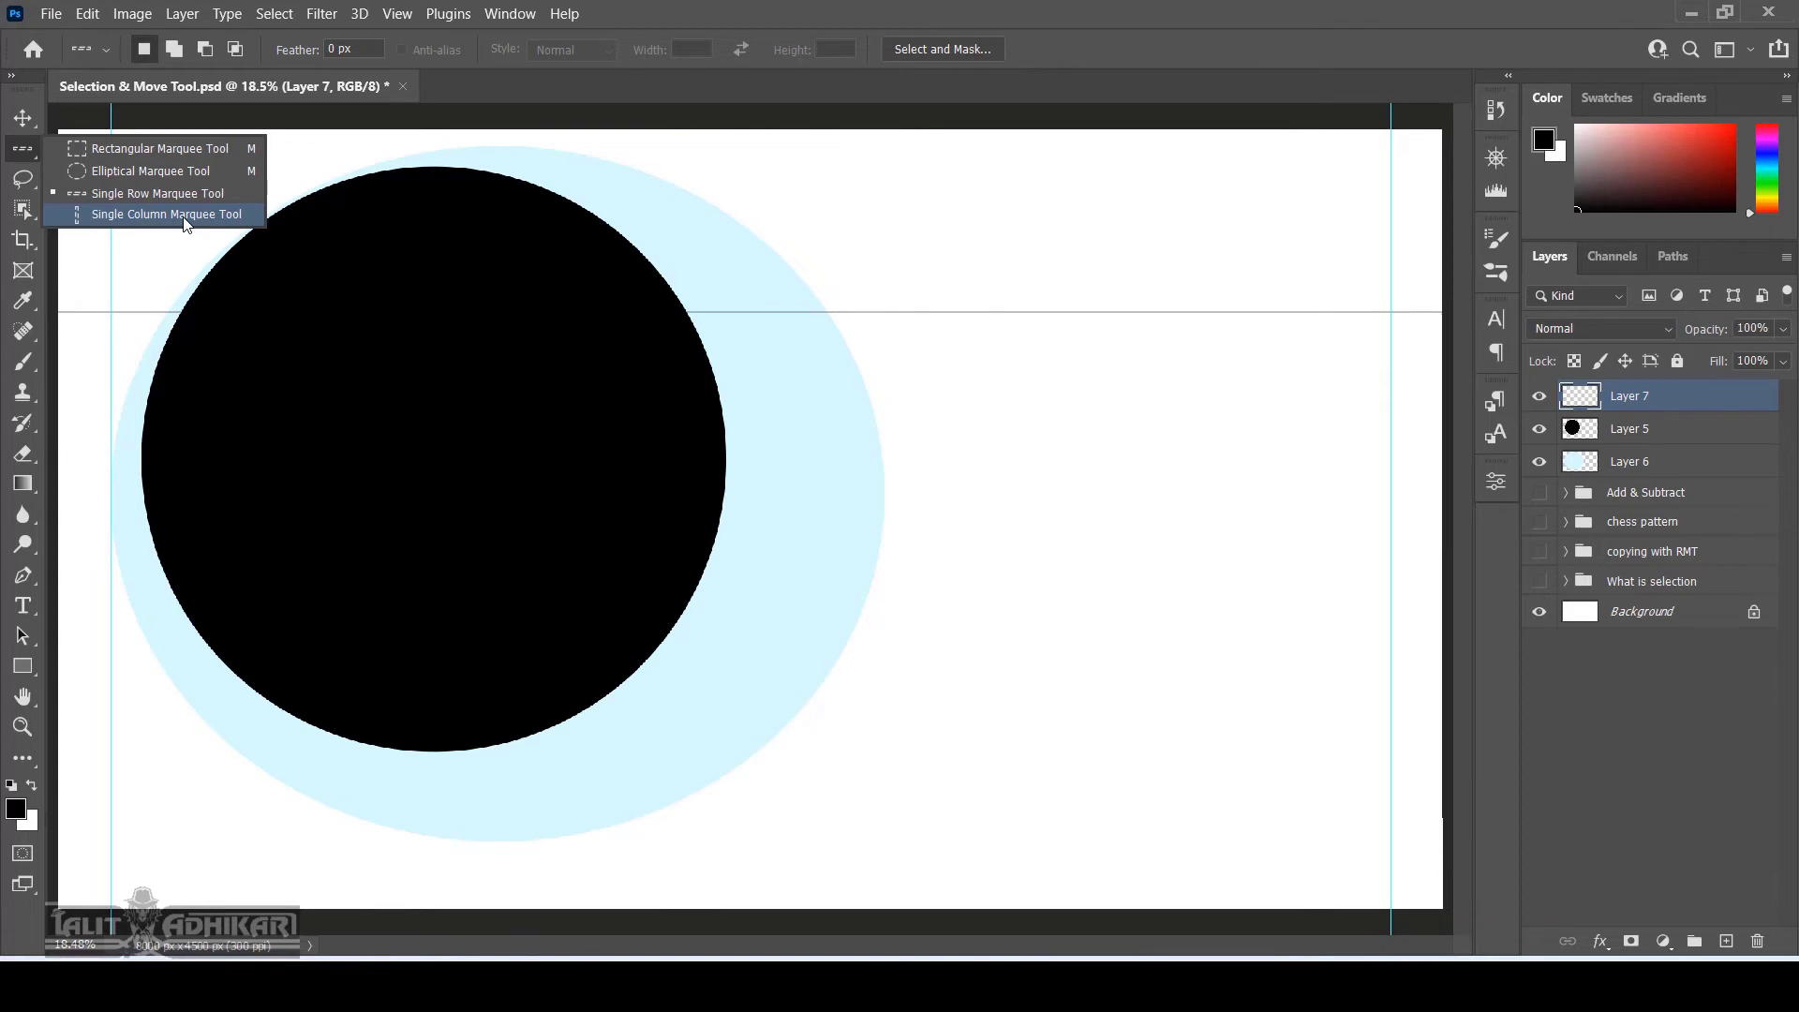
pyautogui.click(185, 216)
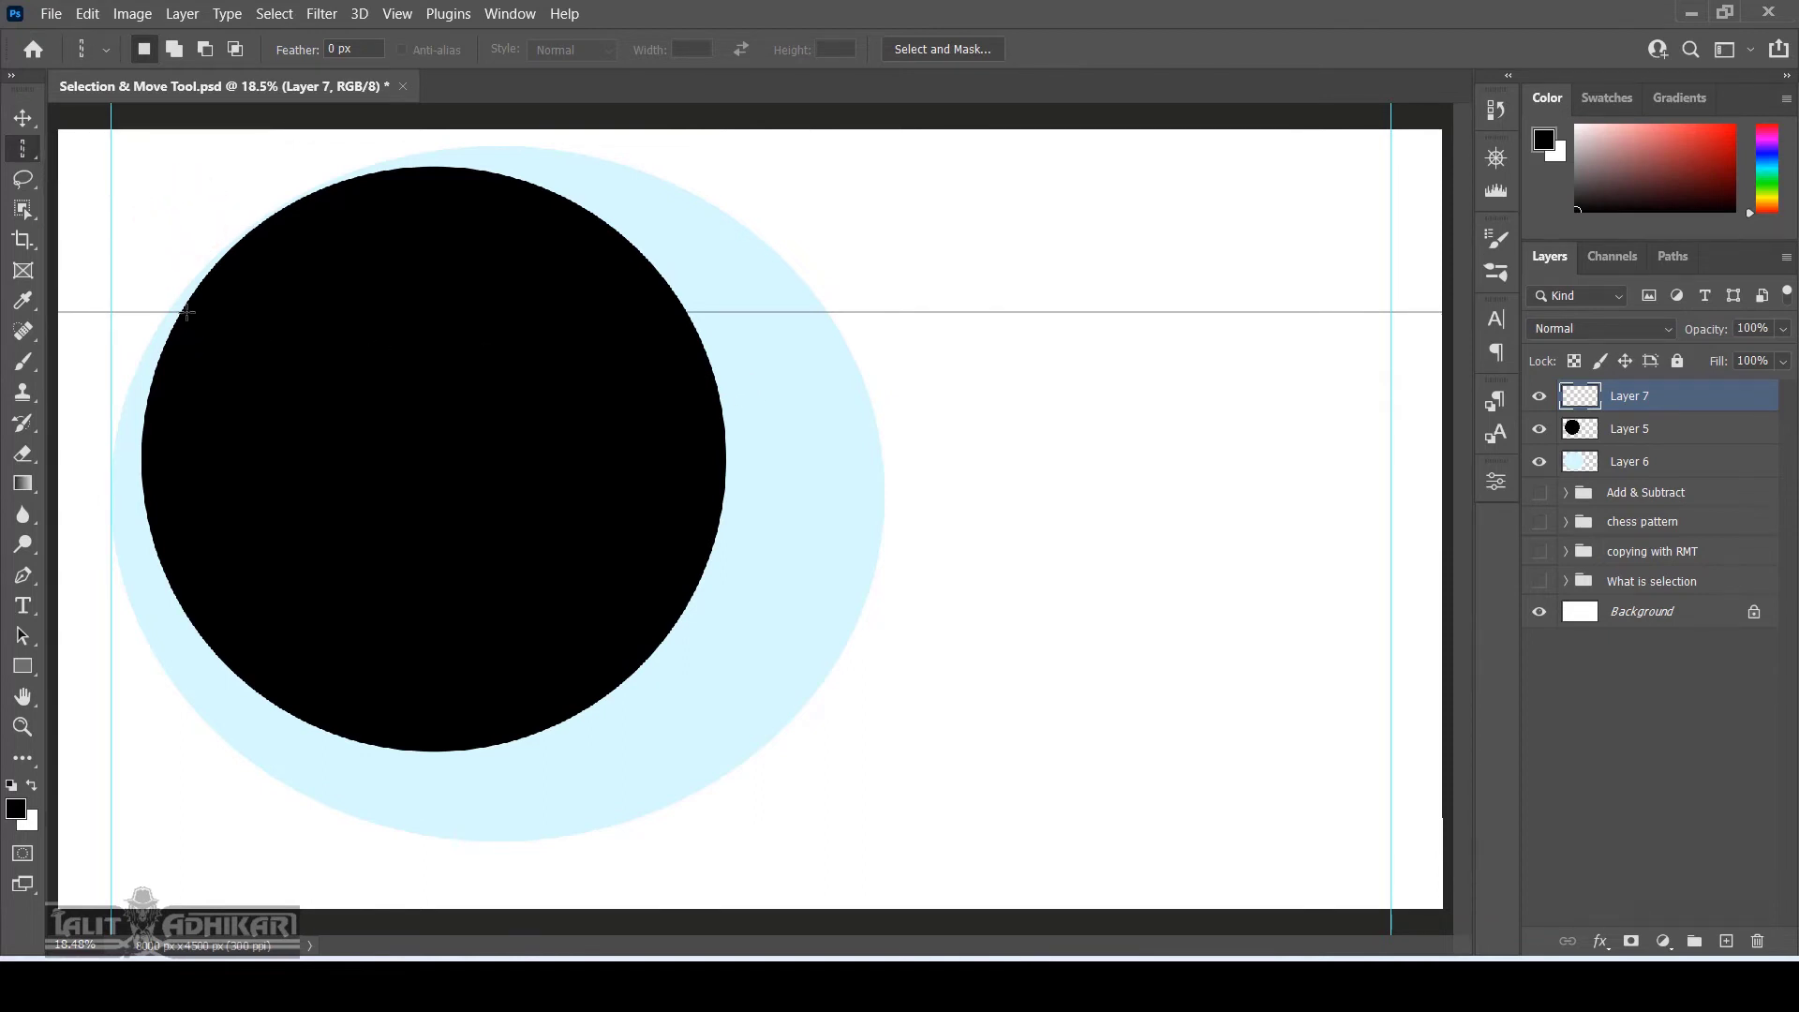
pyautogui.click(187, 312)
pyautogui.scroll(10, 186, 312)
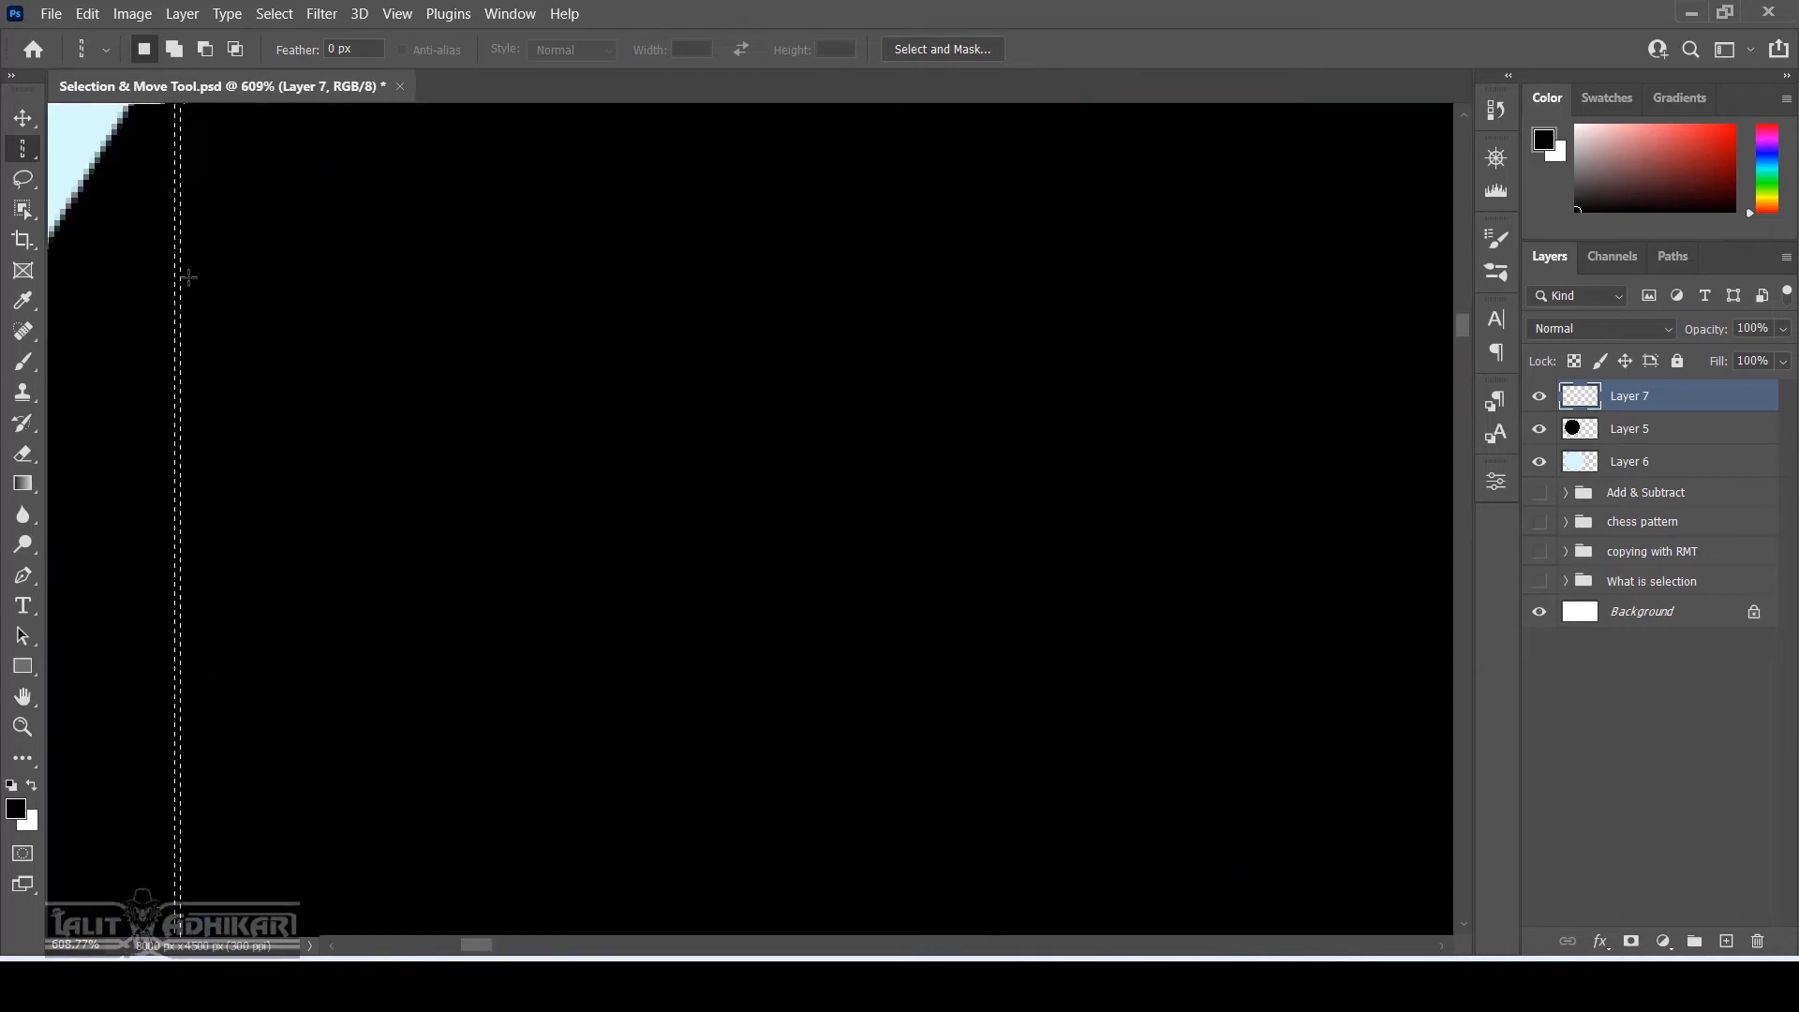
pyautogui.keyDown('shift'); pyautogui.click(190, 281); pyautogui.keyUp('shift')
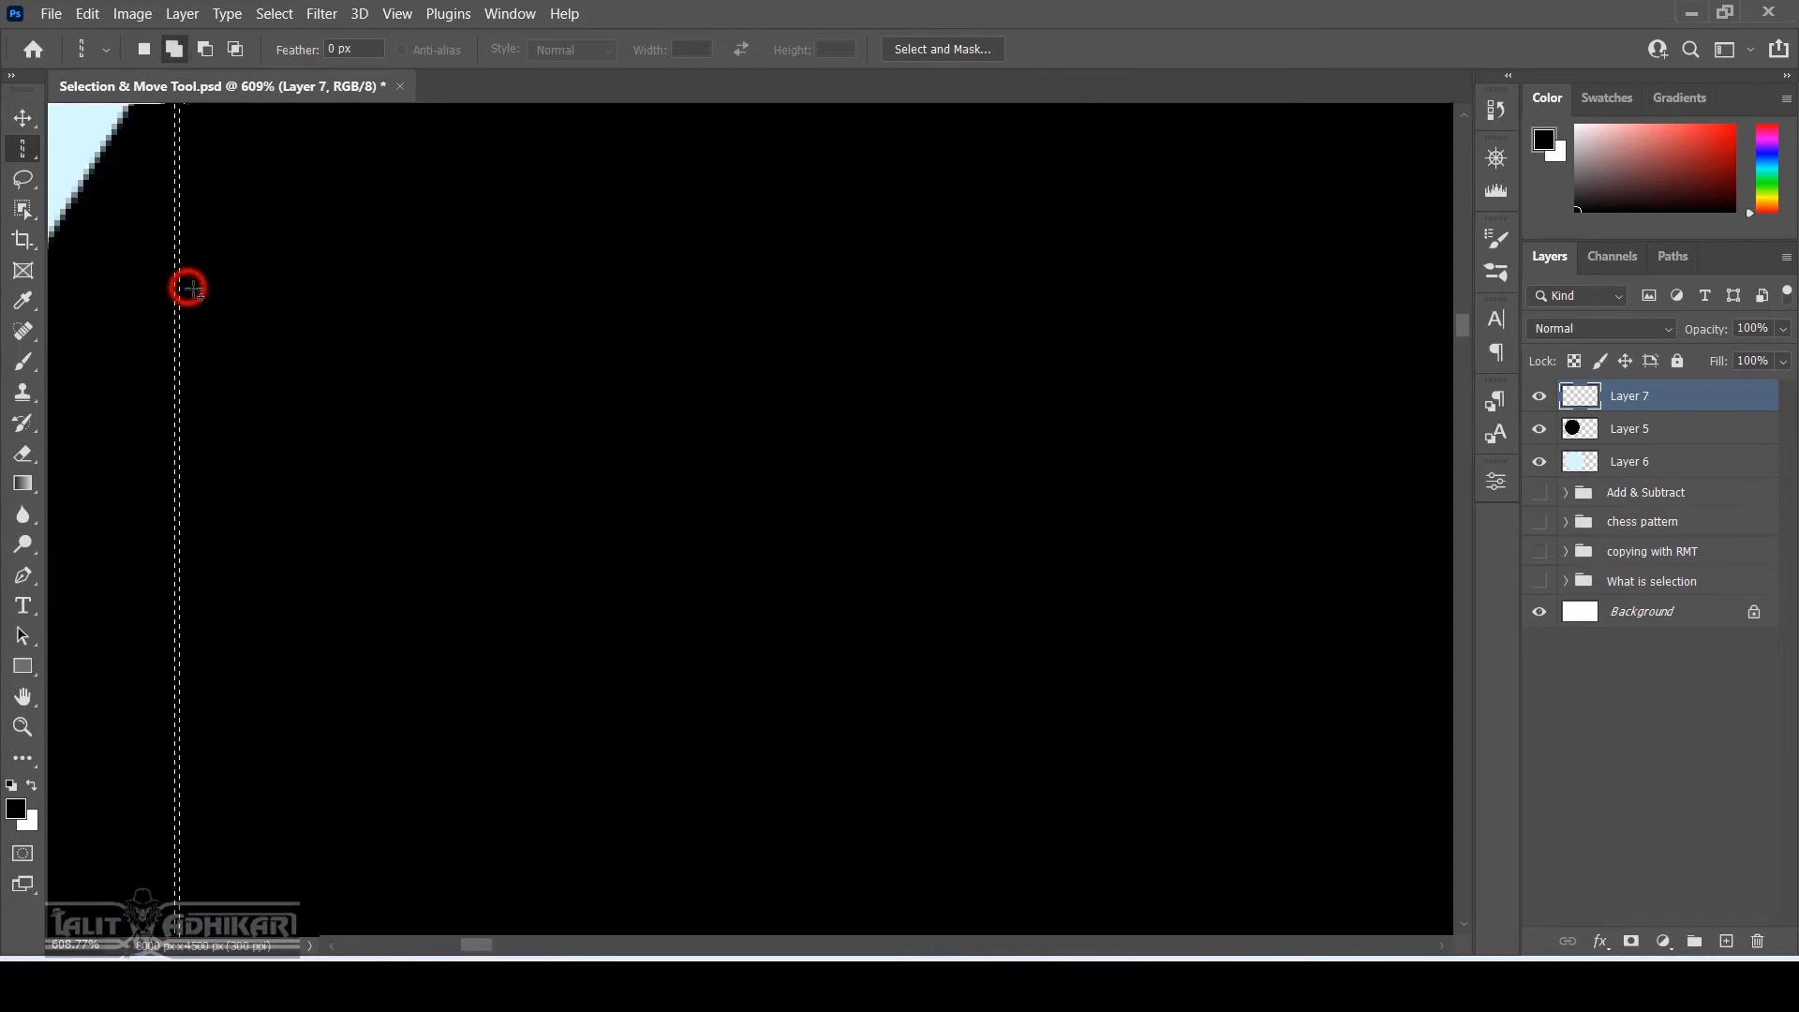
pyautogui.keyDown('shift'); pyautogui.click(189, 281); pyautogui.keyUp('shift')
pyautogui.scroll(4, 192, 281)
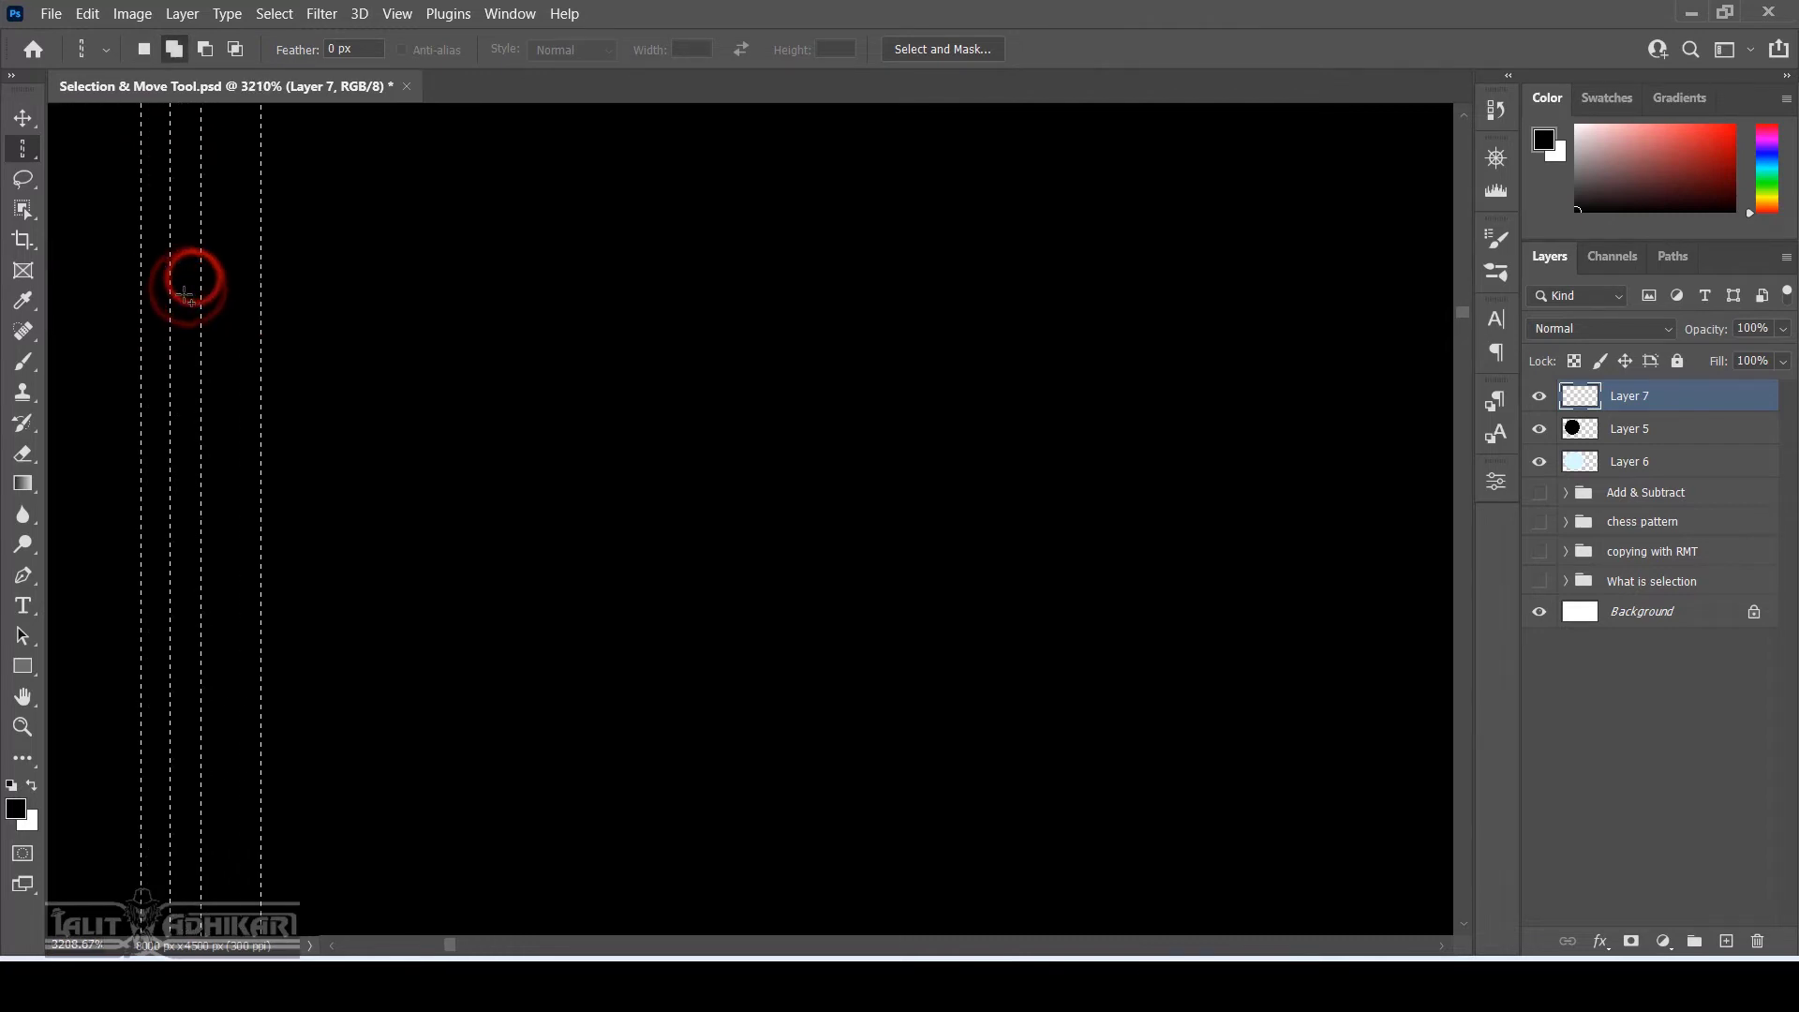
pyautogui.moveTo(272, 297); pyautogui.dragTo(123, 296)
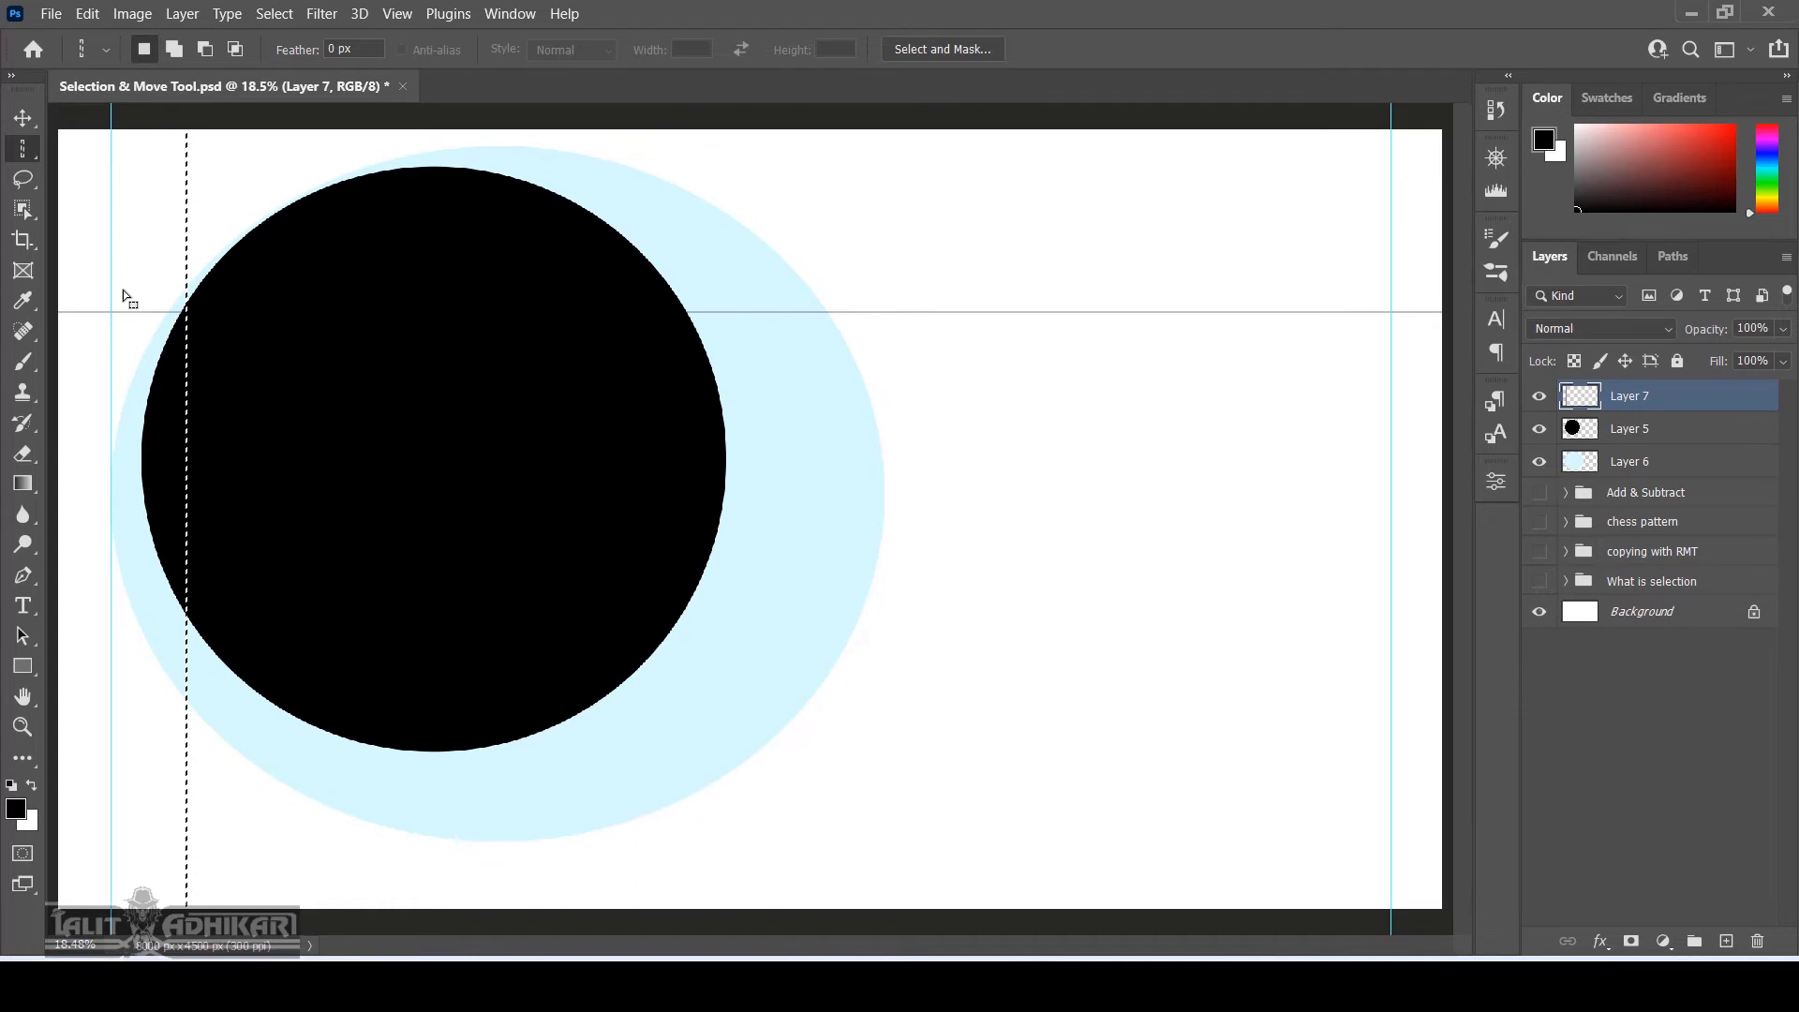
# Fill the column selection with black and deselect it, returning to the Rectangular Marquee tool
pyautogui.hotkey('ctrl', 'd')
pyautogui.rightClick(23, 150)
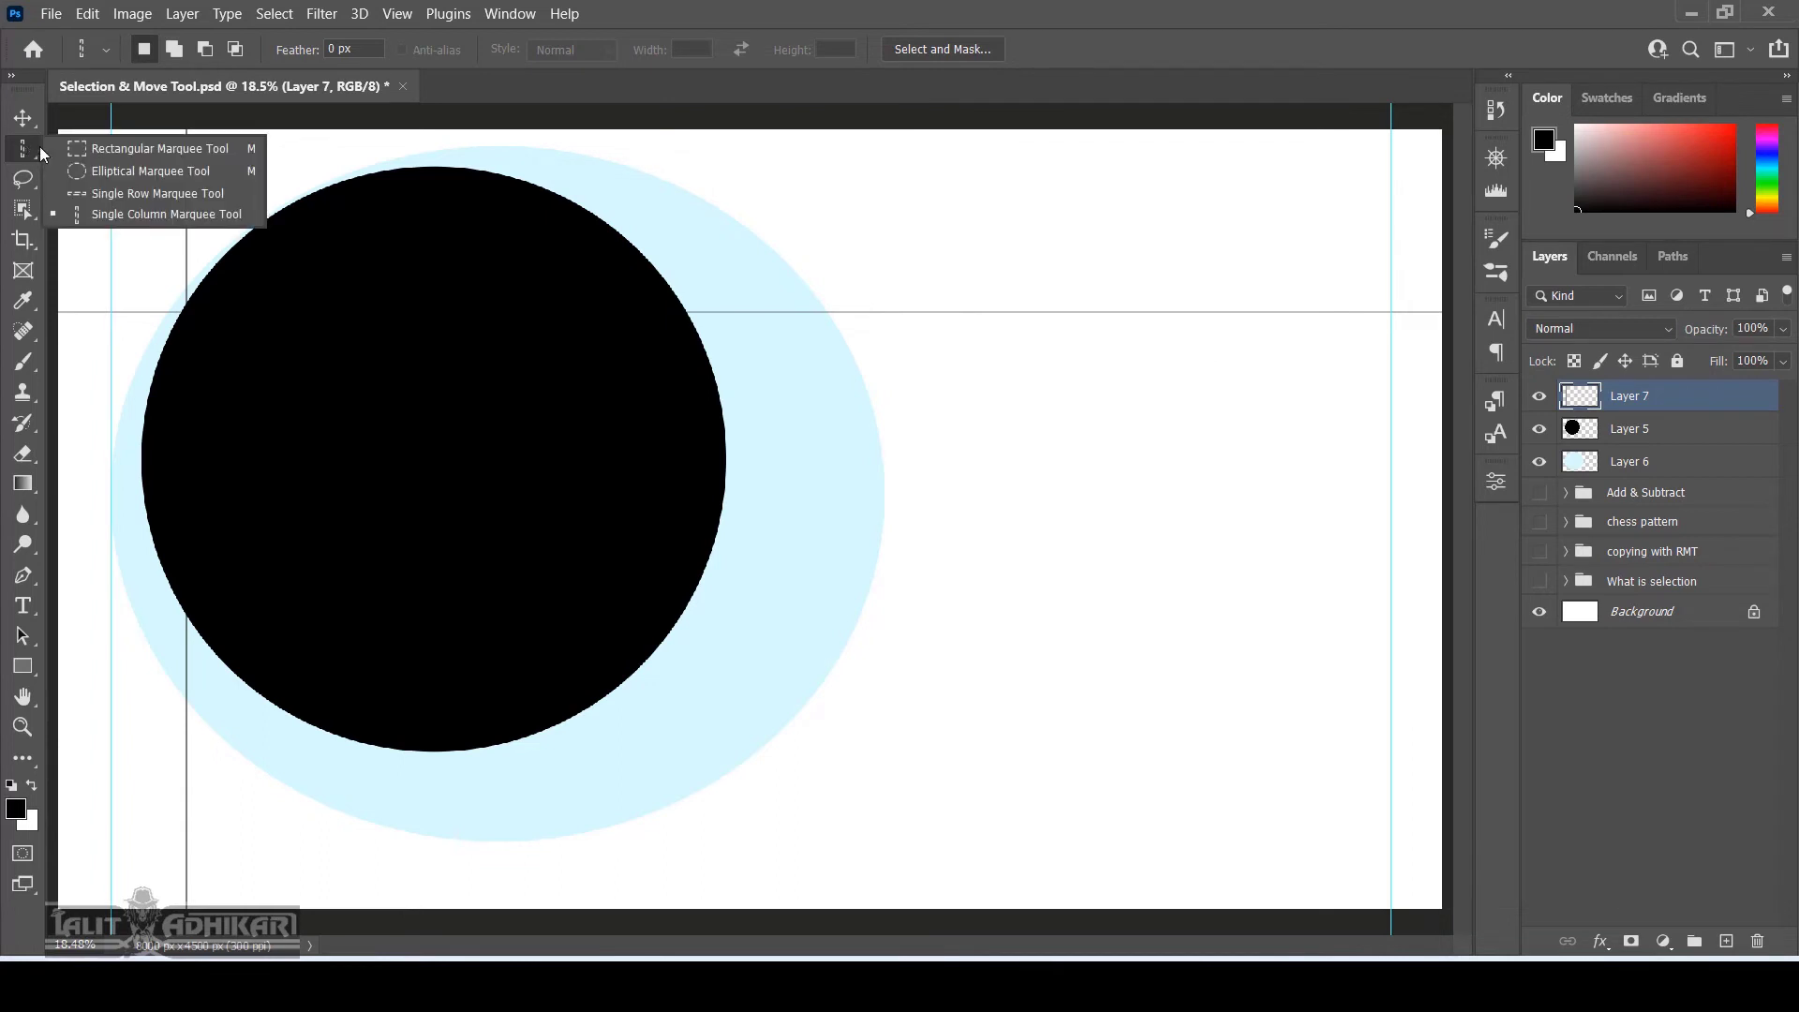
pyautogui.click(117, 150)
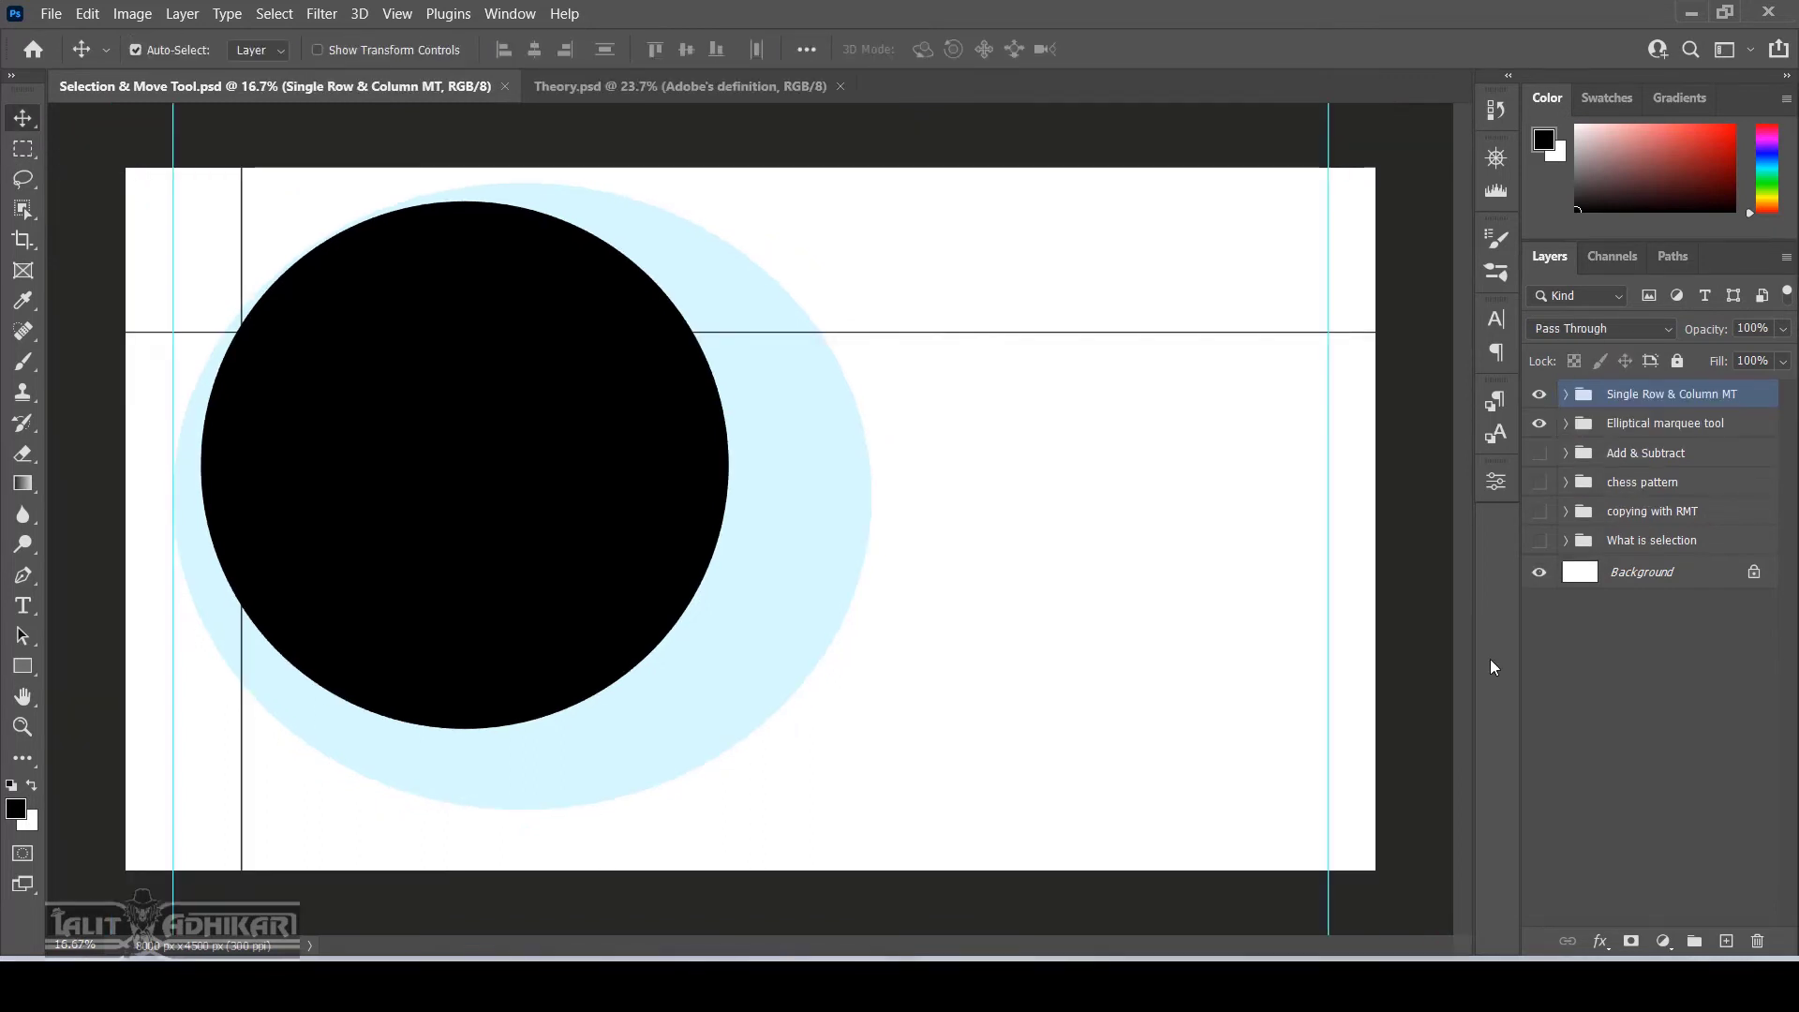
# Close Selection & Move Tool.psd and show the Dictionary Meaning layer and Examples group in Theory.psd
pyautogui.click(504, 87)
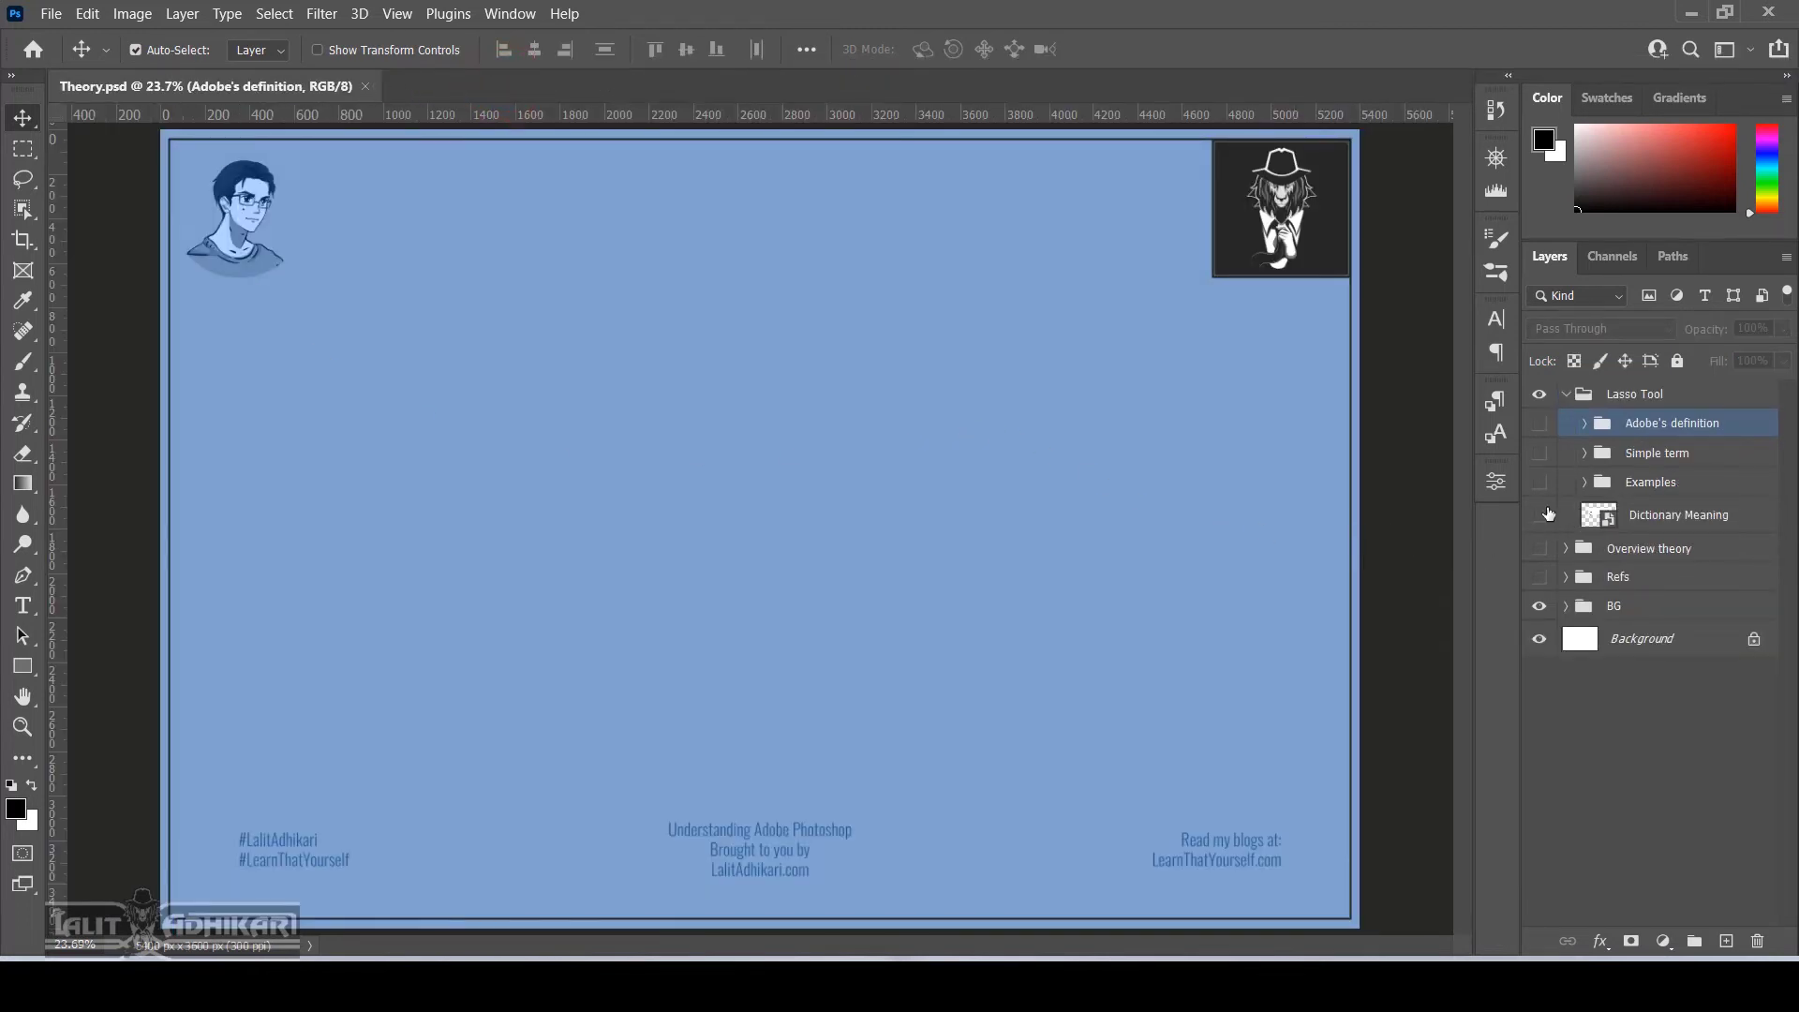
pyautogui.click(1539, 515)
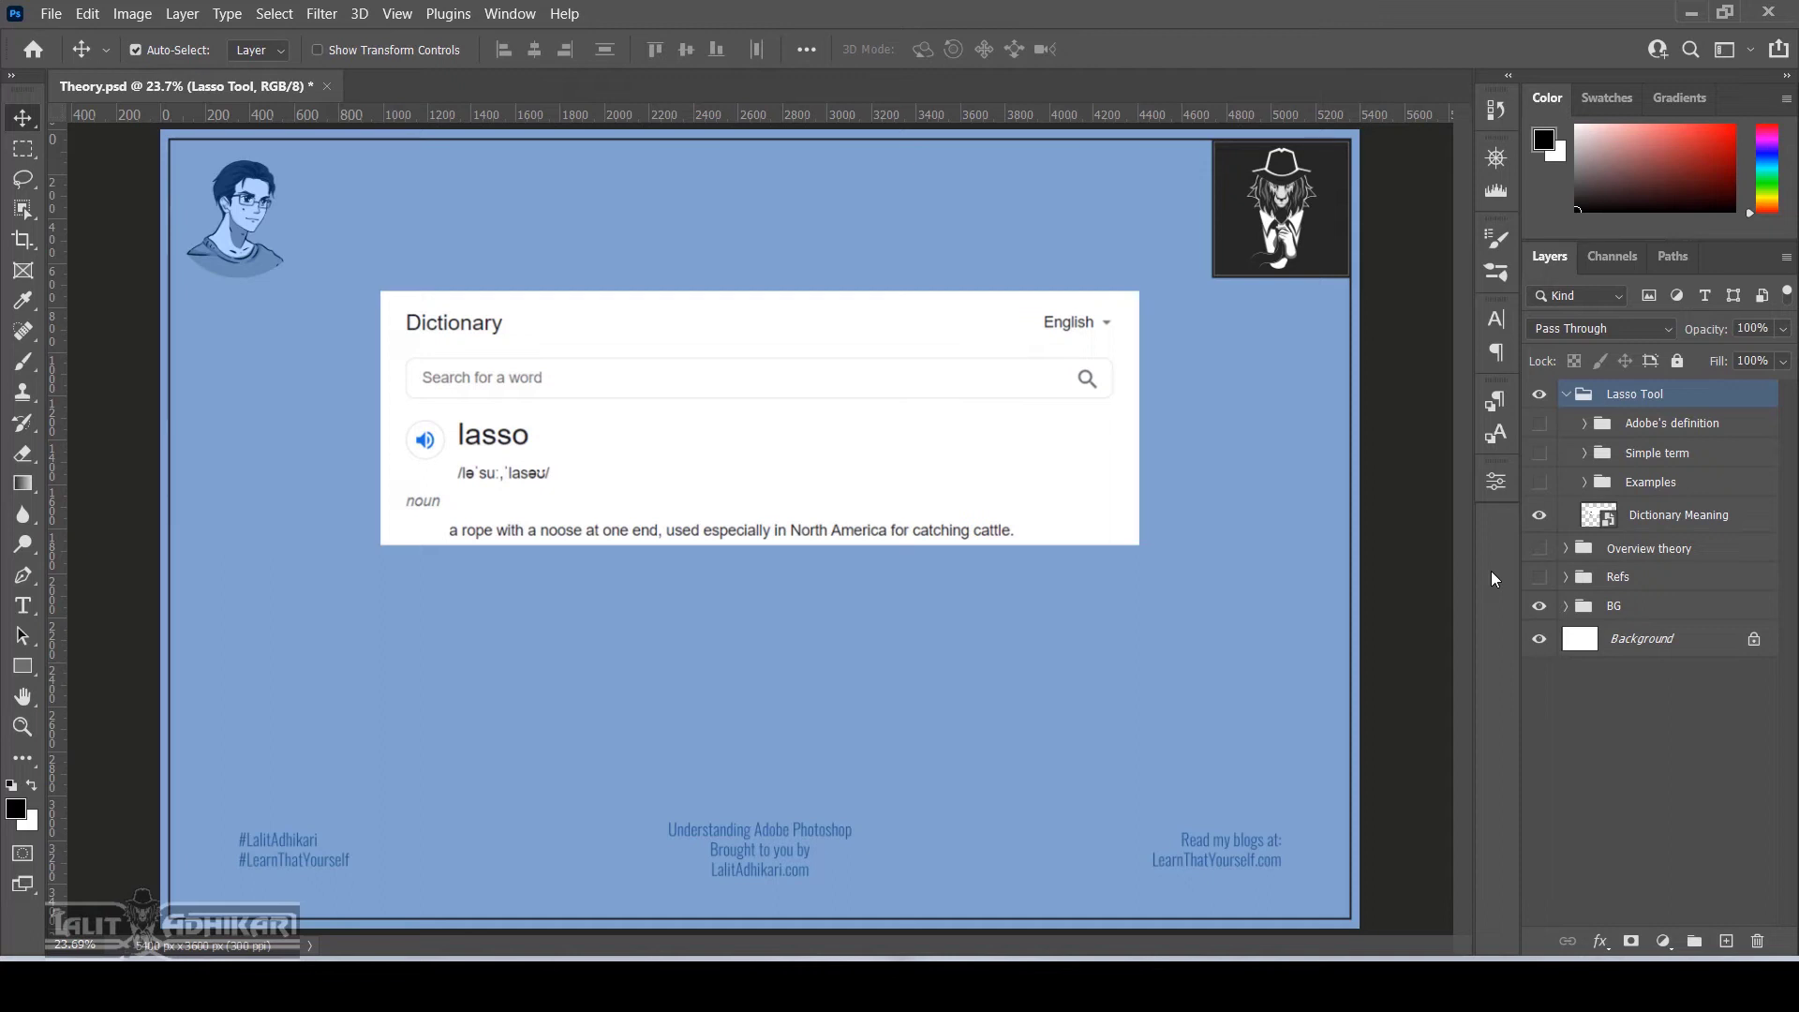
pyautogui.click(1540, 483)
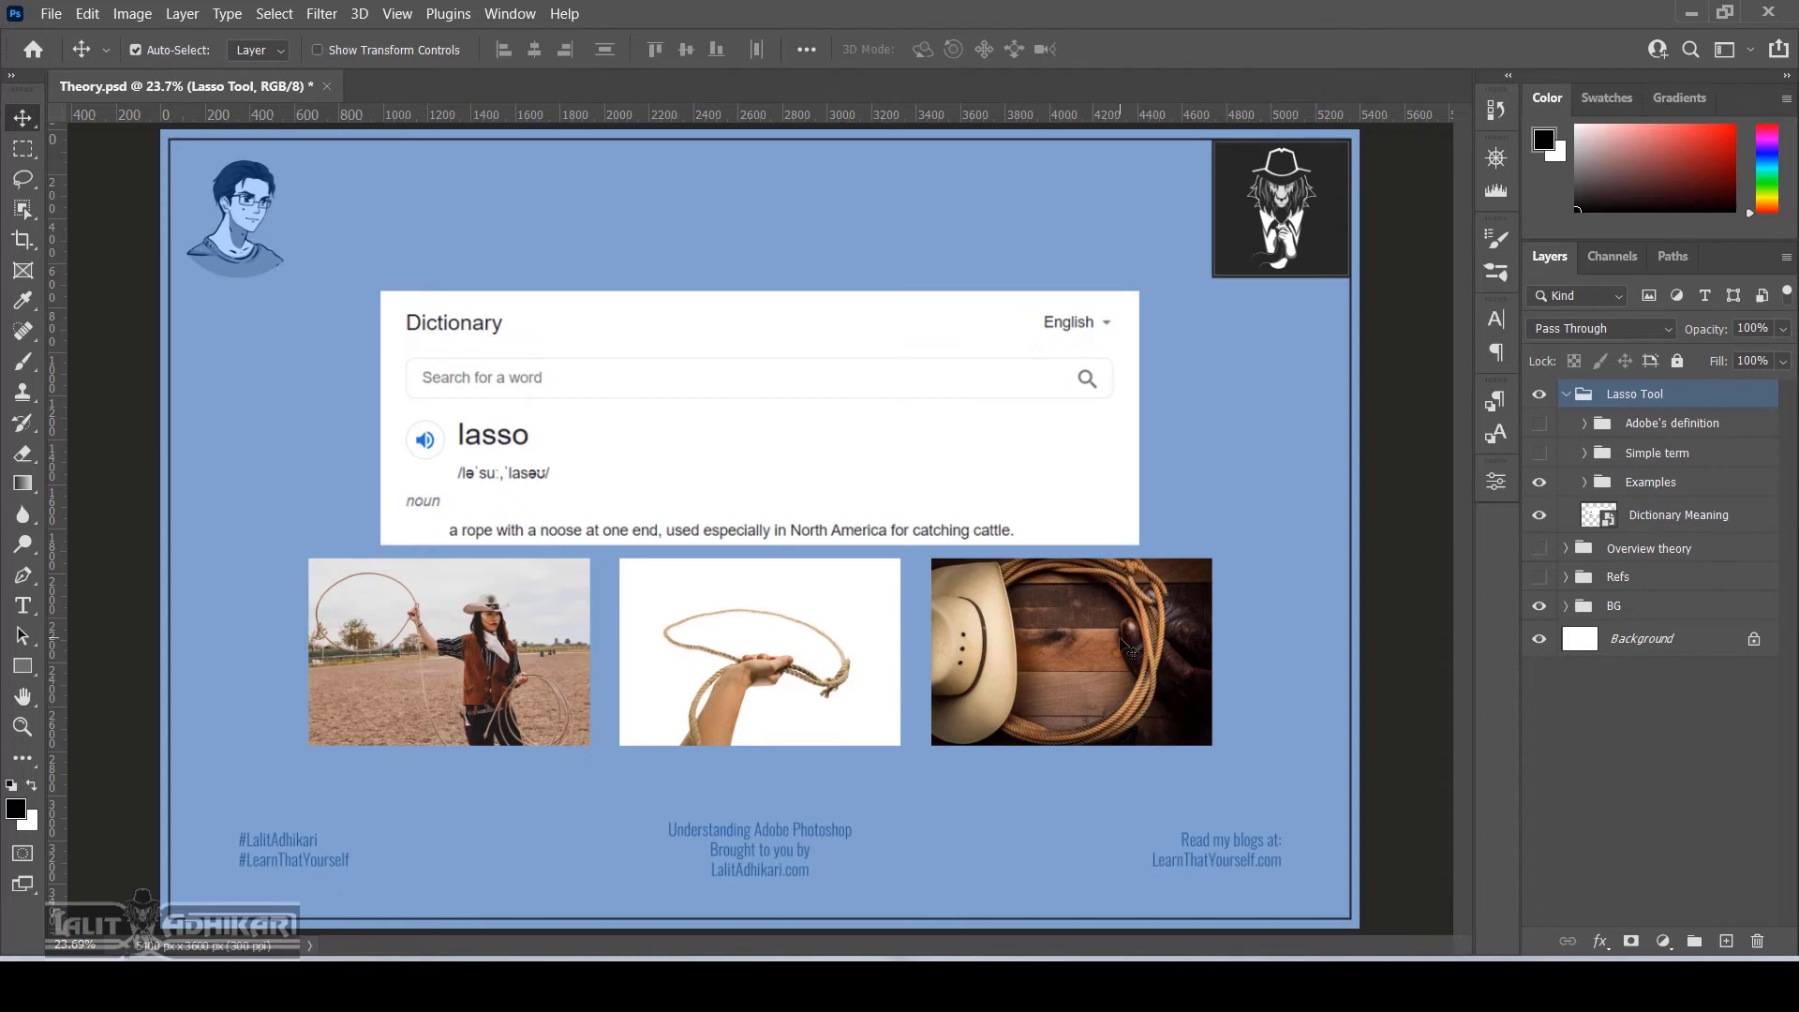
# Replace the dictionary meaning and examples with the Simple term group, and swap that for the Adobe's definition group
pyautogui.click(1539, 515)
pyautogui.click(1539, 481)
pyautogui.click(1534, 455)
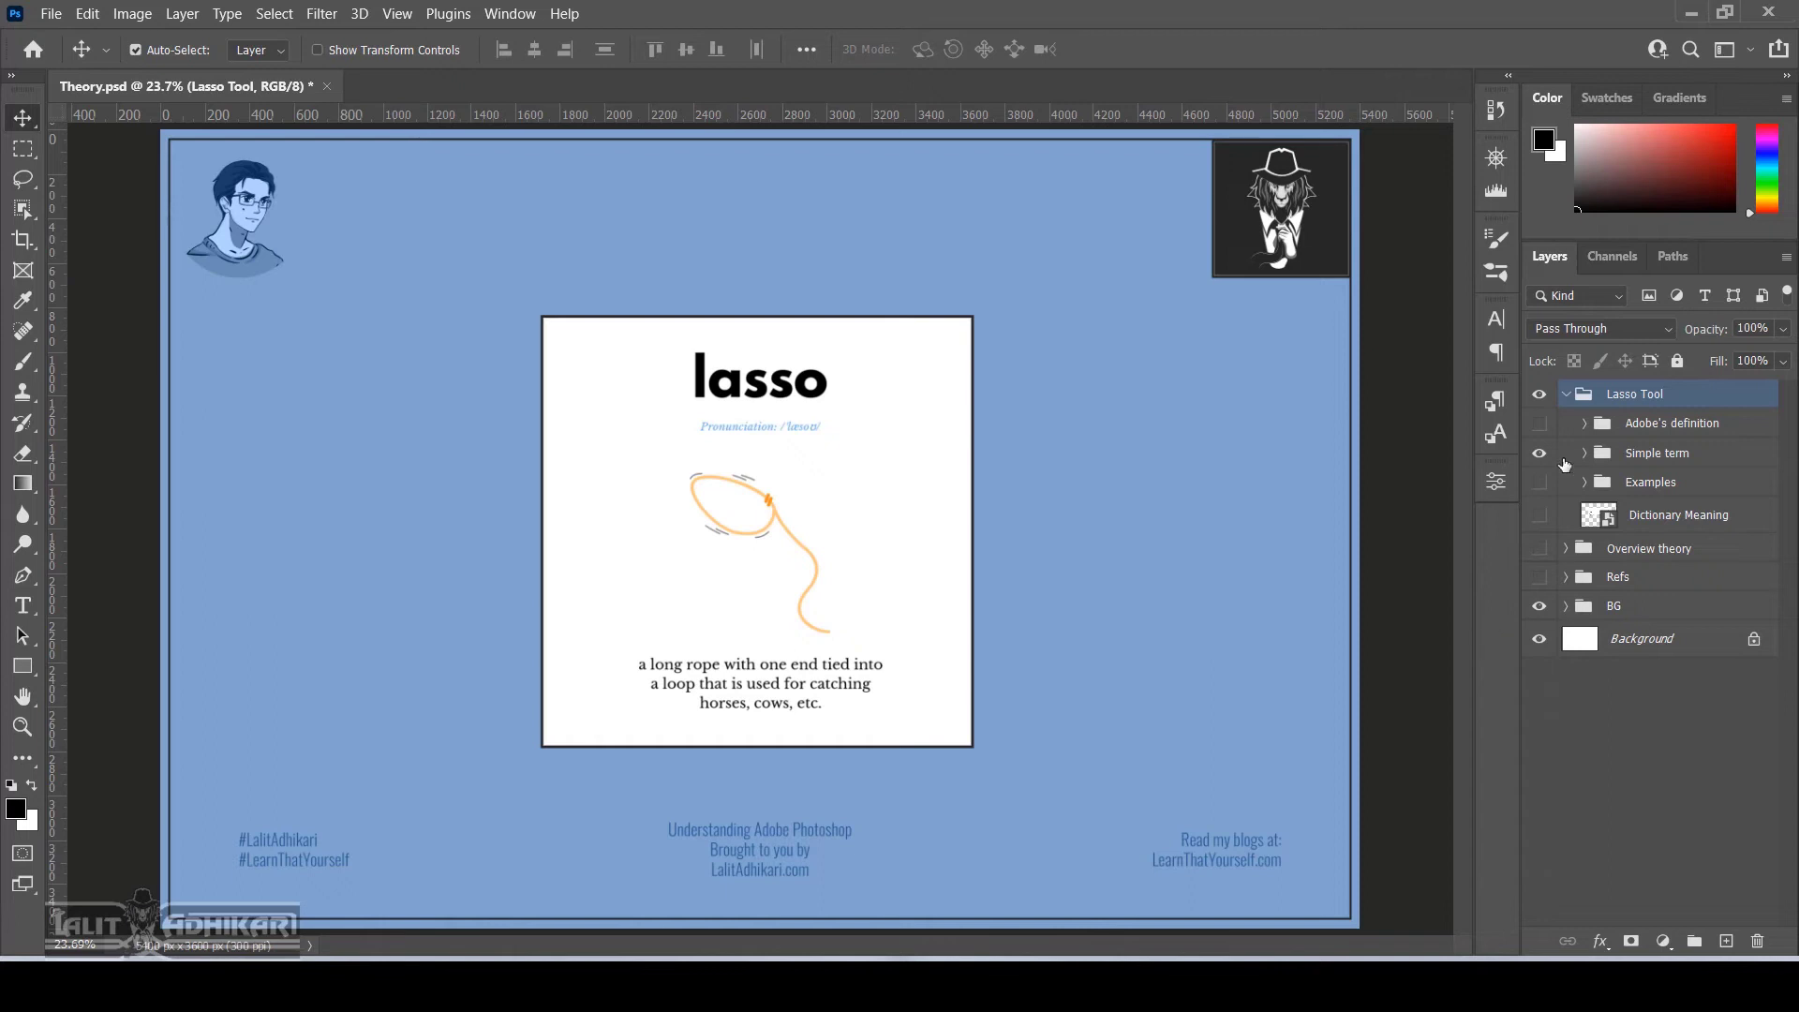
pyautogui.click(1540, 454)
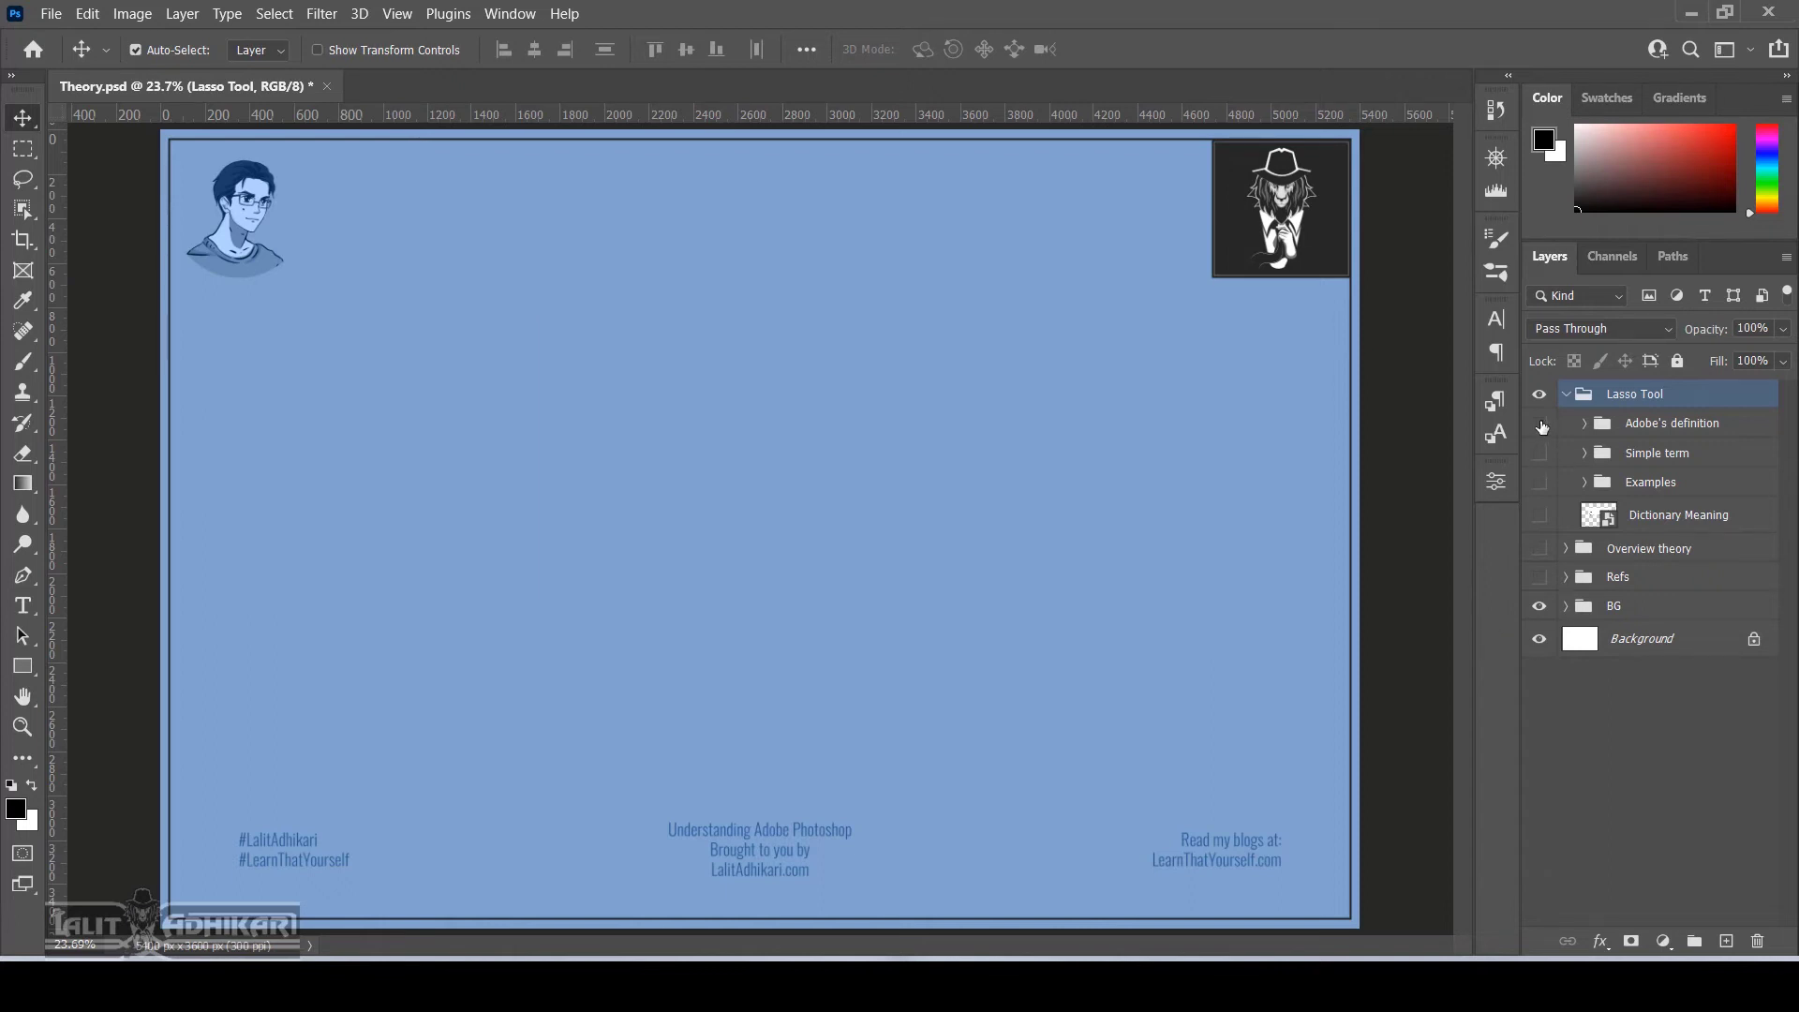
pyautogui.click(1540, 423)
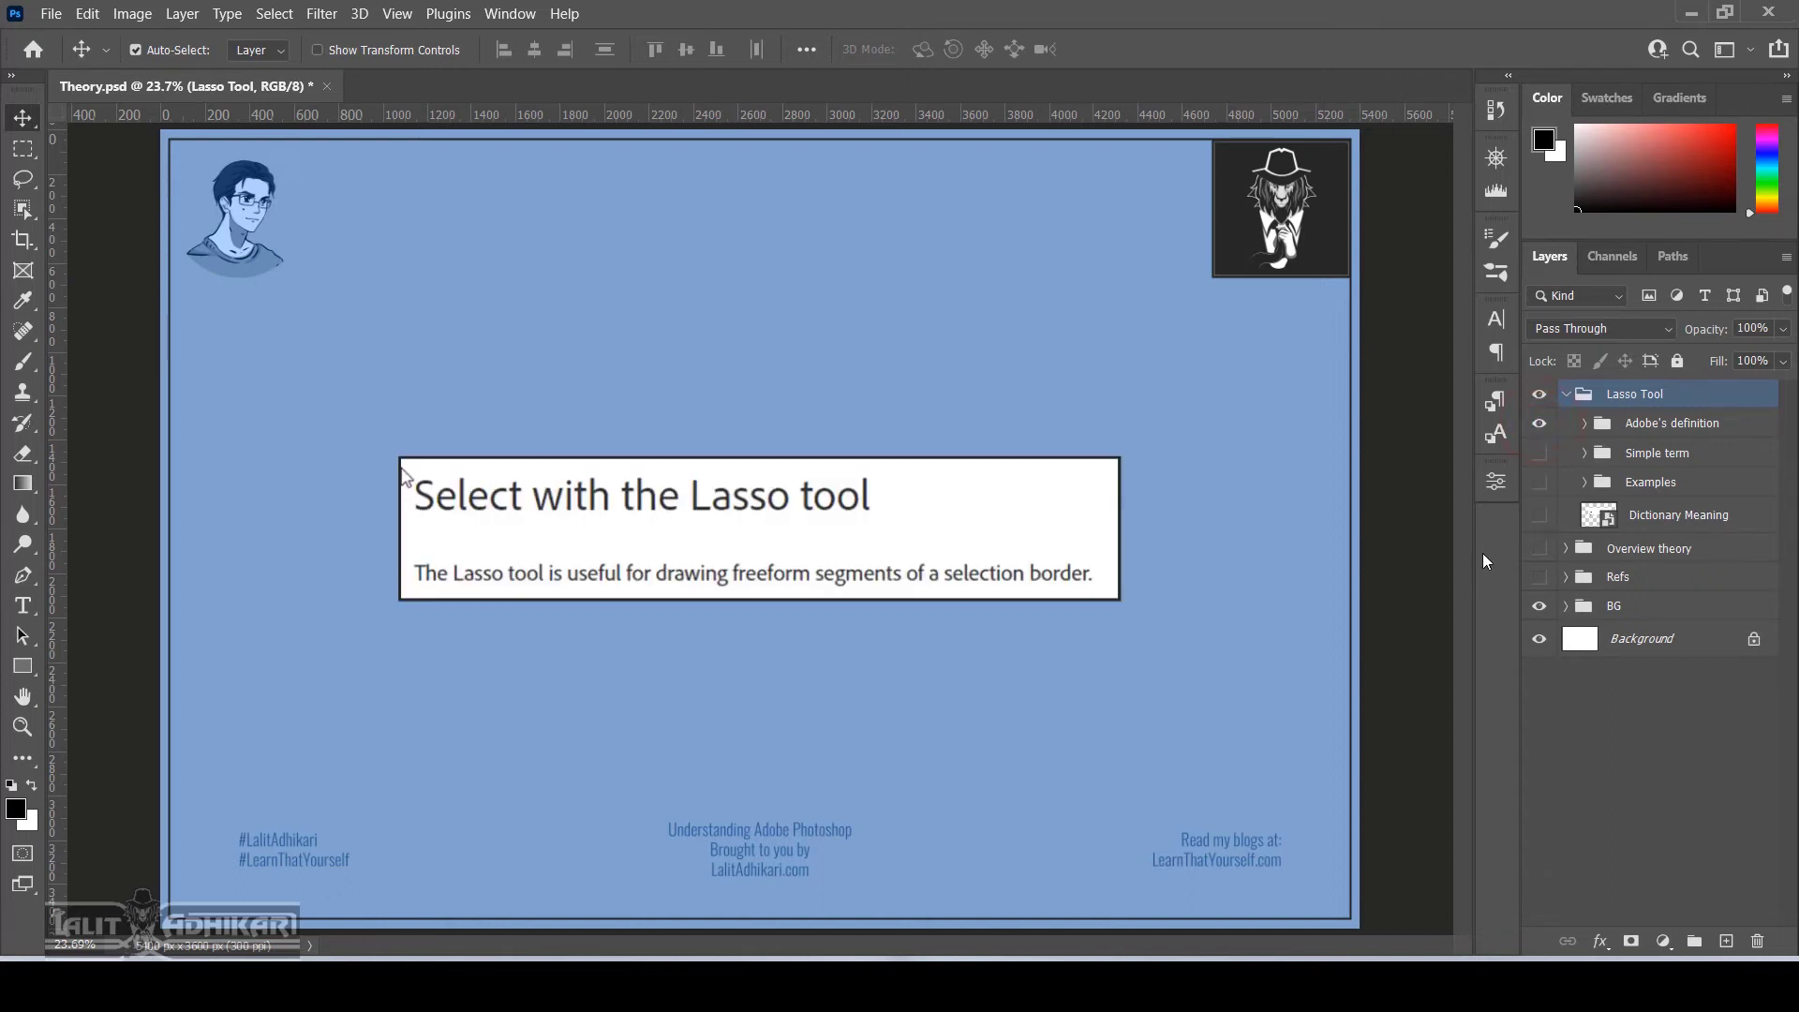
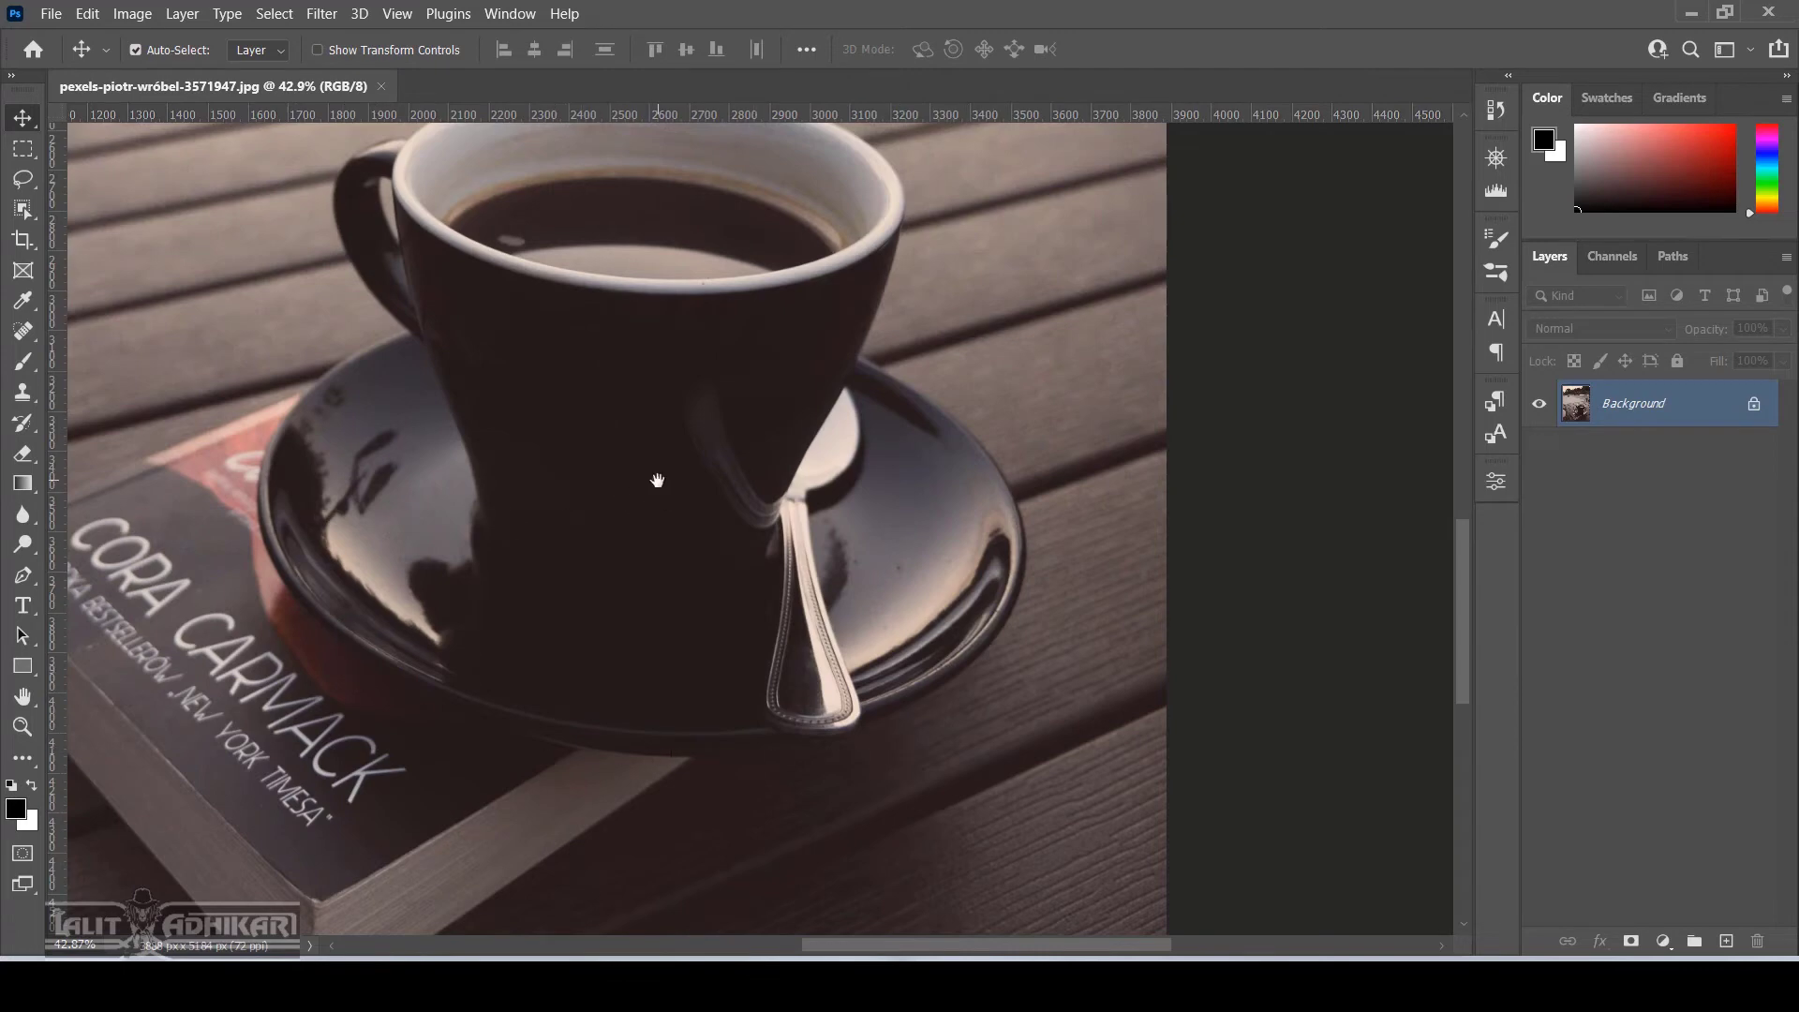
# With the Lasso tool, trace one closed freehand selection around the coffee cup, its handle, the saucer and the spoon
pyautogui.moveTo(655, 478); pyautogui.dragTo(683, 550)
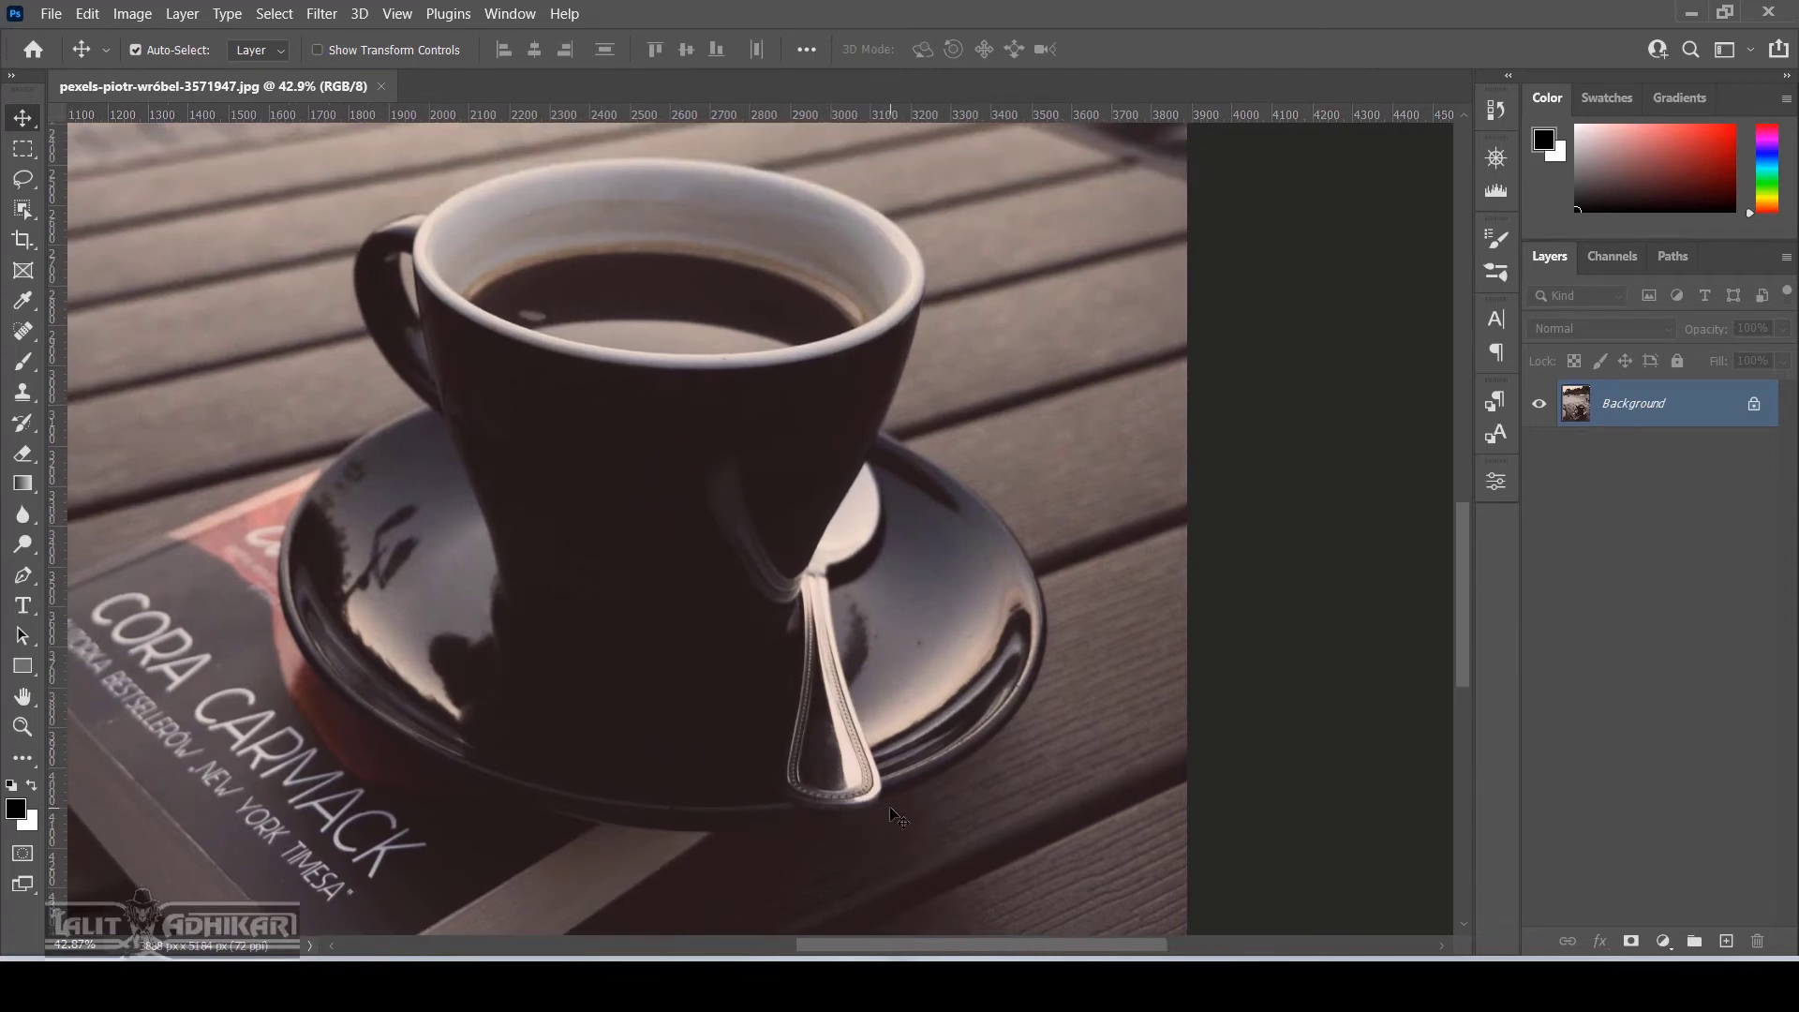
pyautogui.moveTo(944, 527); pyautogui.dragTo(916, 561)
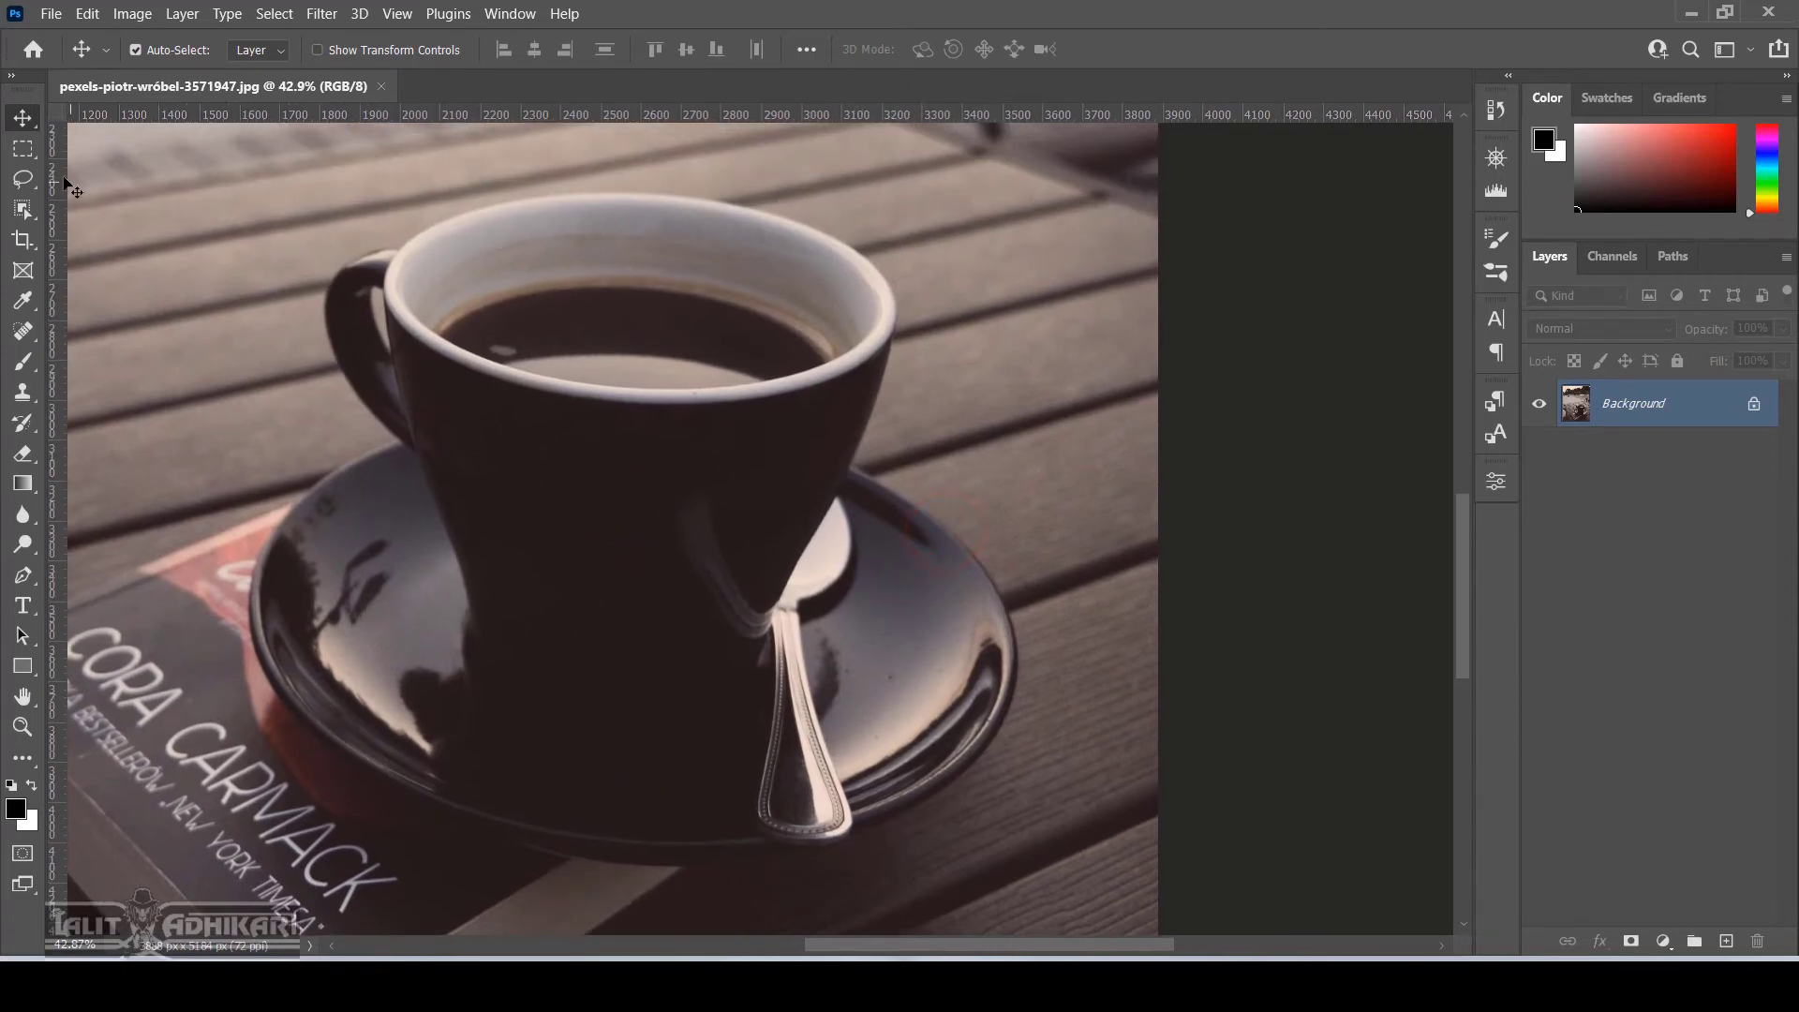
pyautogui.click(35, 182)
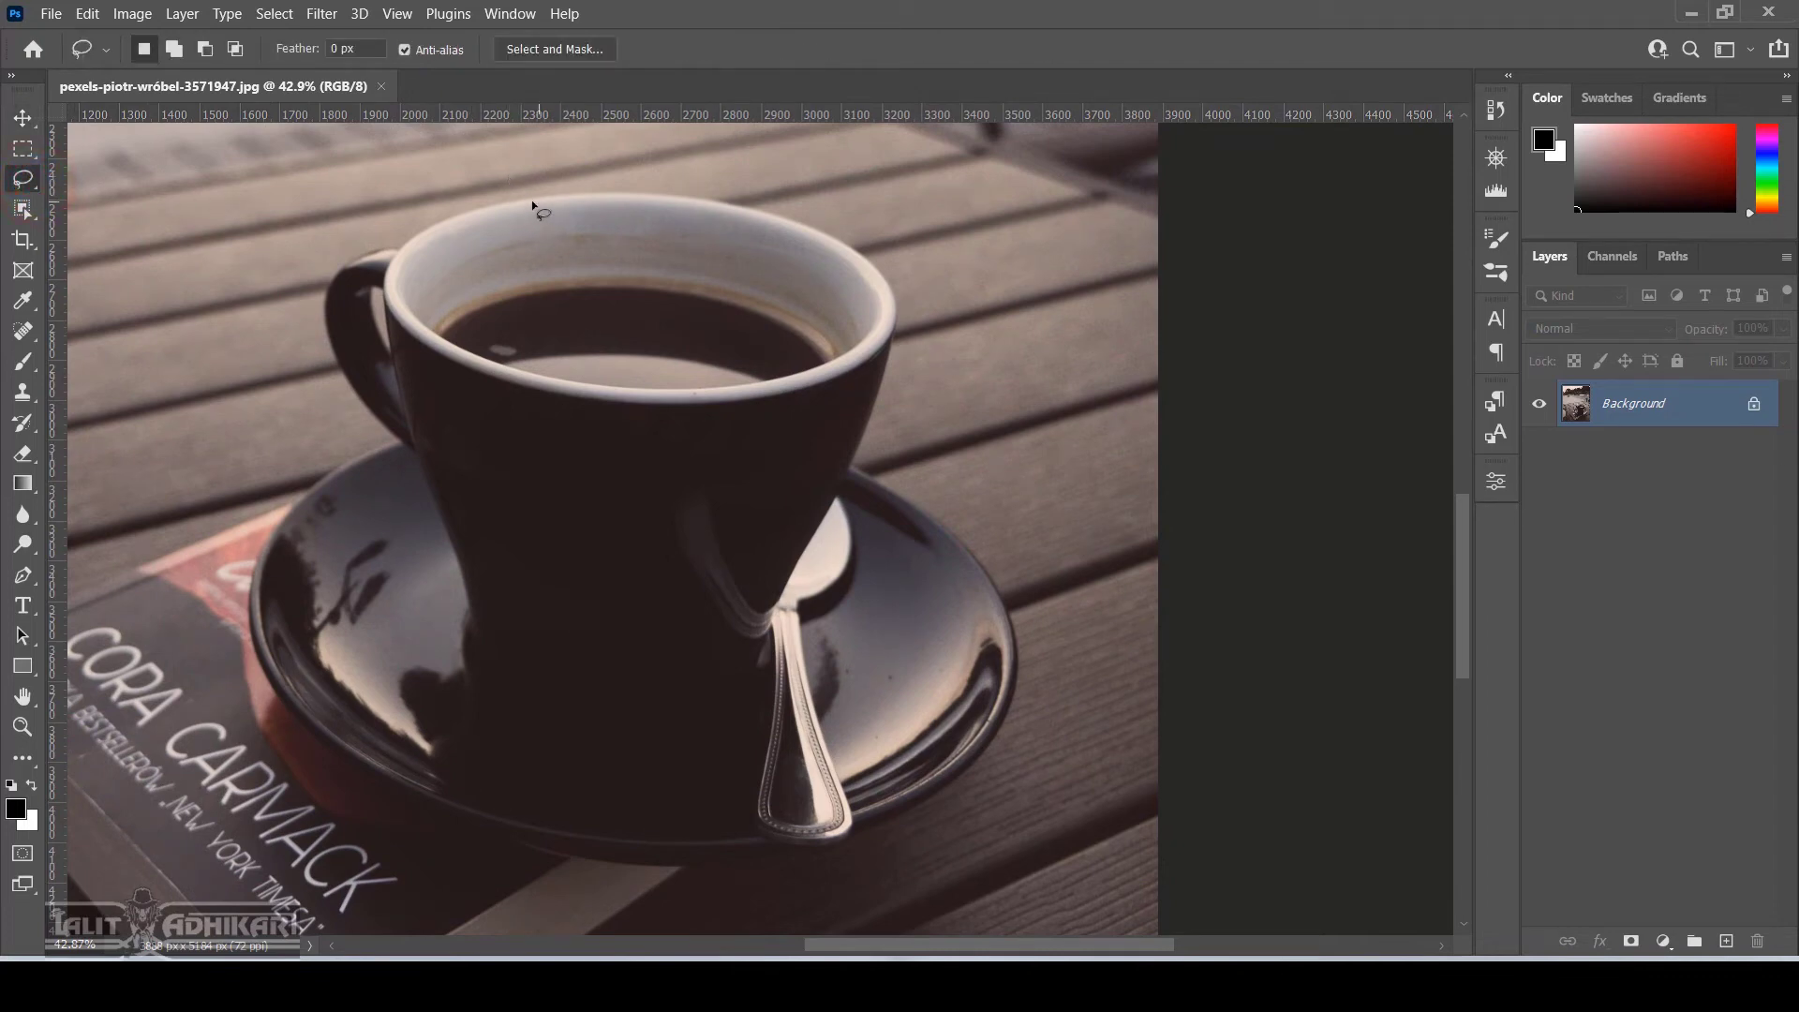
pyautogui.click(403, 250)
pyautogui.moveTo(403, 250)
pyautogui.mouseDown()
pyautogui.moveTo(418, 226)
pyautogui.moveTo(667, 215)
pyautogui.mouseUp()
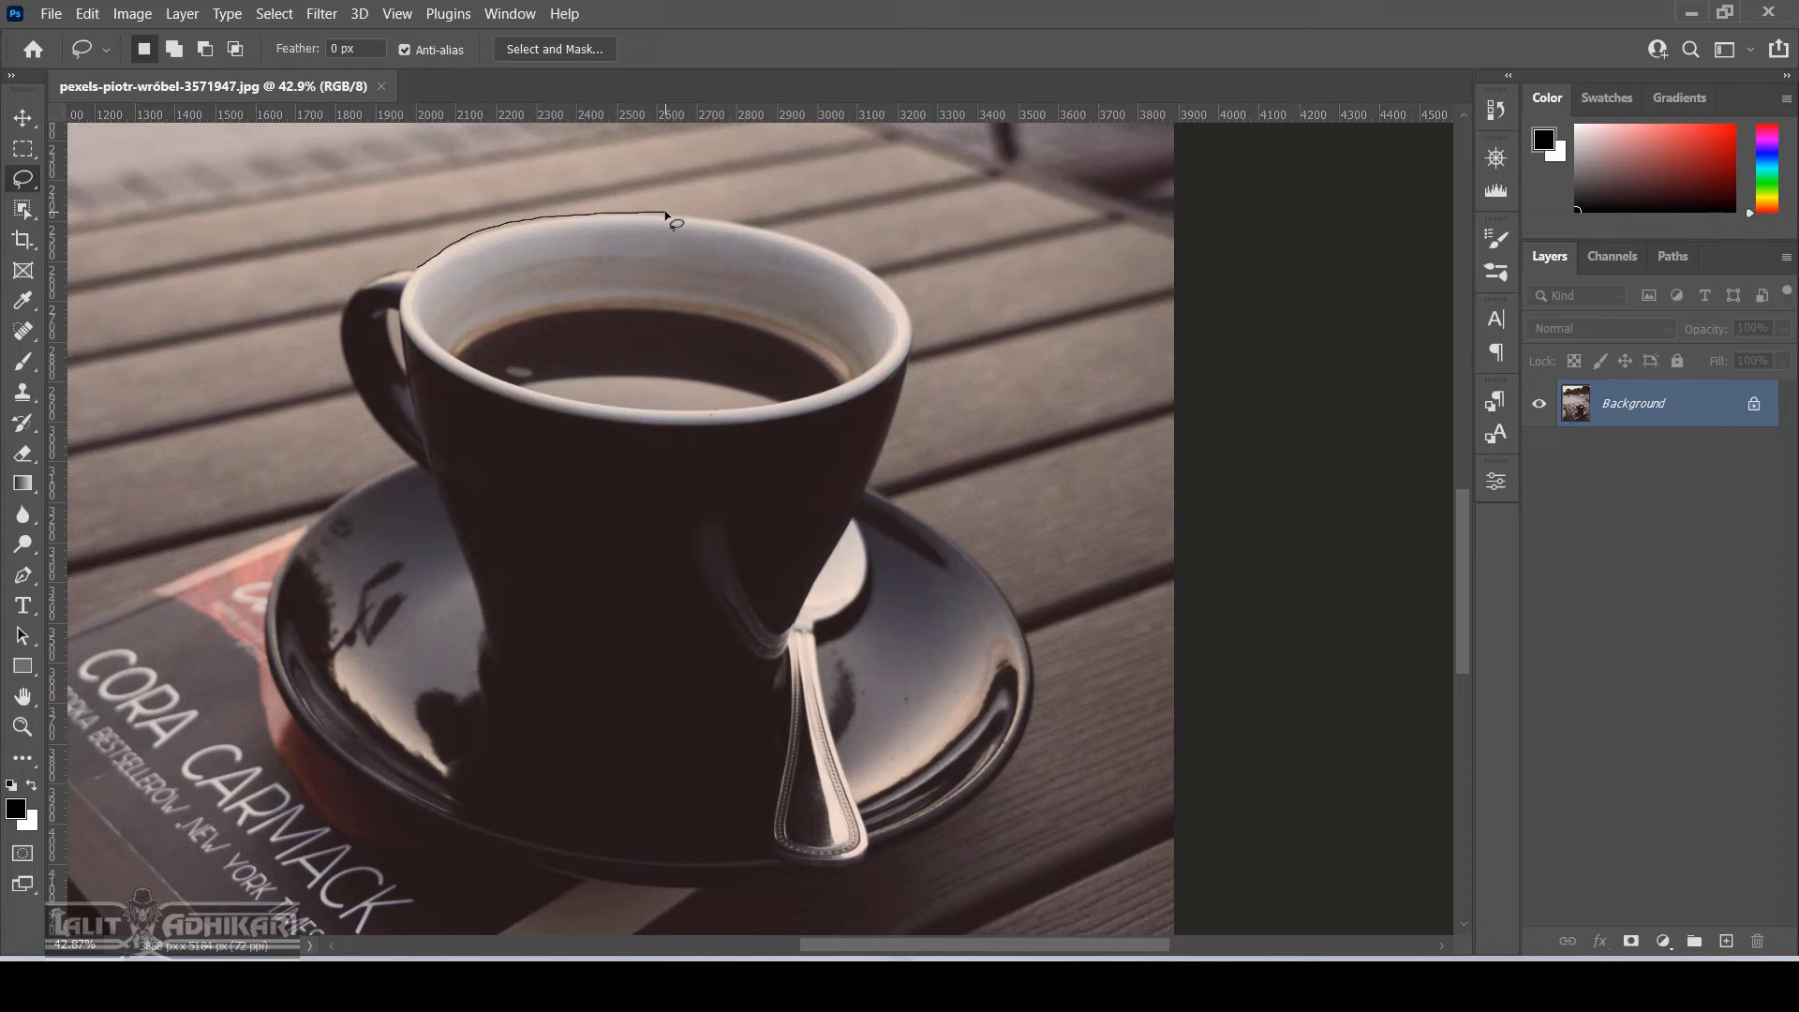
pyautogui.moveTo(668, 215)
pyautogui.mouseDown()
pyautogui.moveTo(793, 236)
pyautogui.moveTo(863, 270)
pyautogui.moveTo(913, 330)
pyautogui.mouseUp()
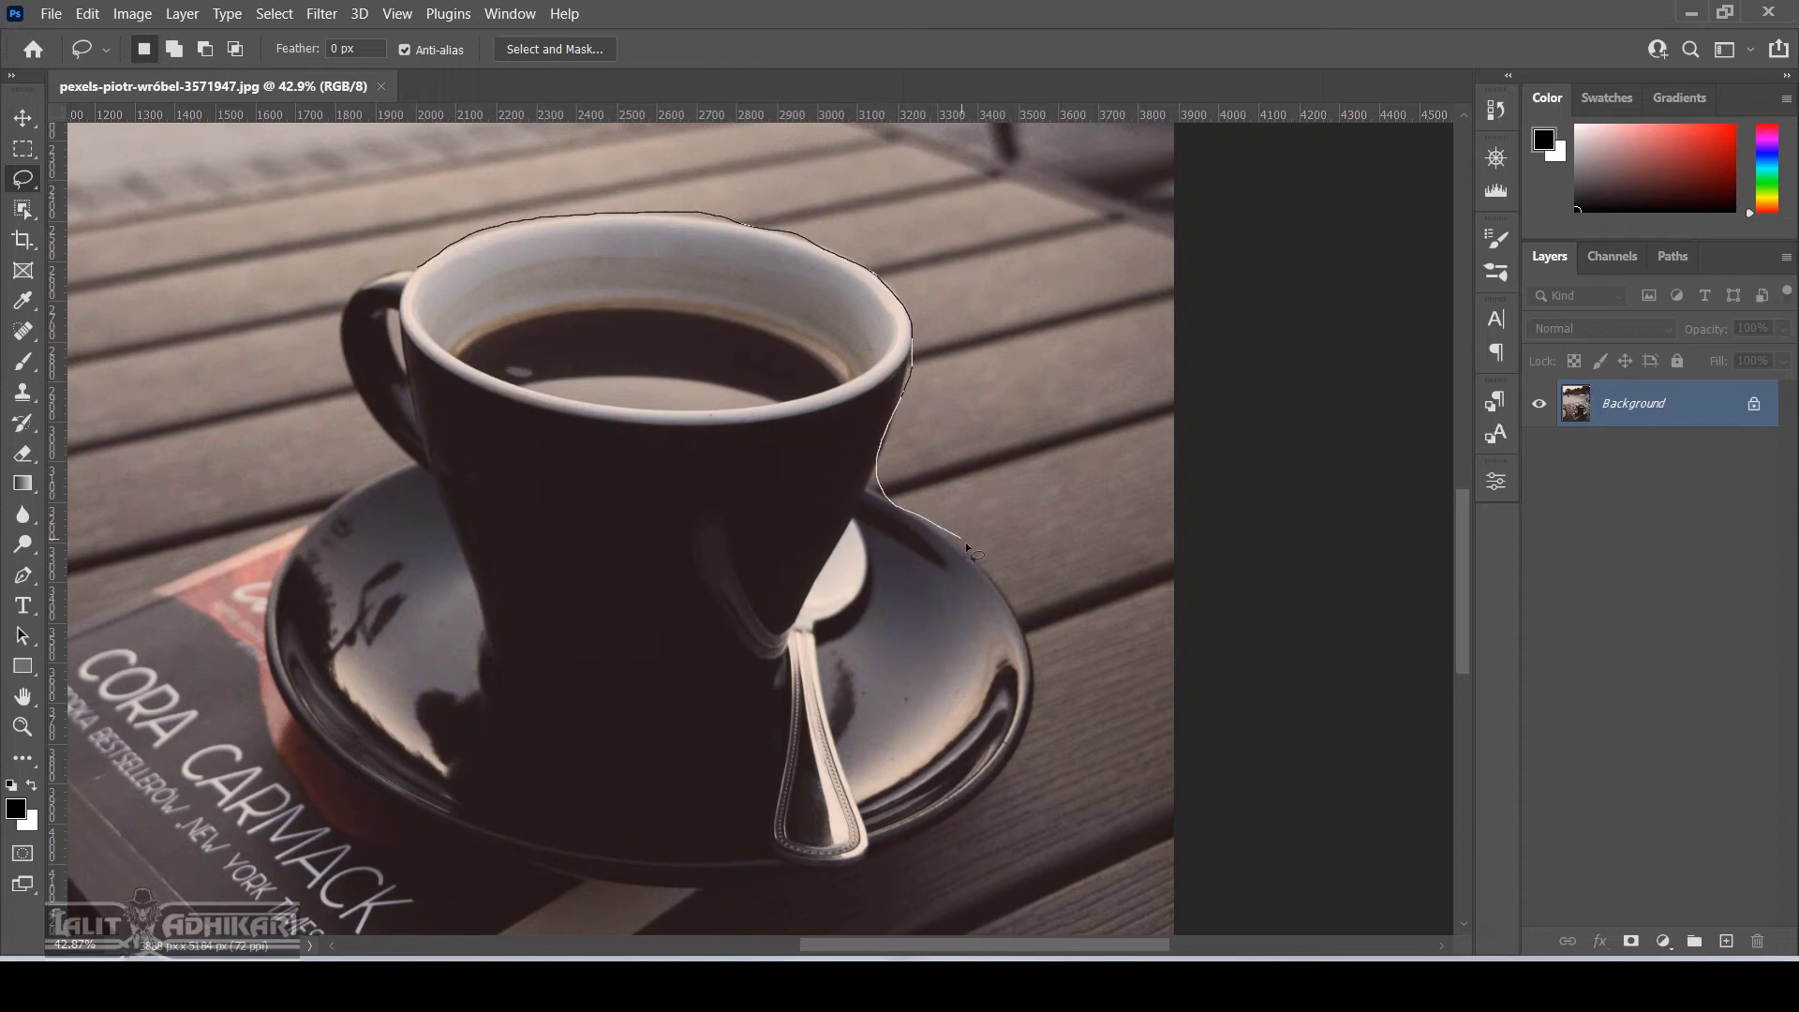
pyautogui.moveTo(1037, 686)
pyautogui.mouseDown()
pyautogui.moveTo(1015, 764)
pyautogui.moveTo(837, 865)
pyautogui.moveTo(561, 876)
pyautogui.moveTo(393, 818)
pyautogui.mouseUp()
pyautogui.moveTo(267, 661); pyautogui.dragTo(279, 562)
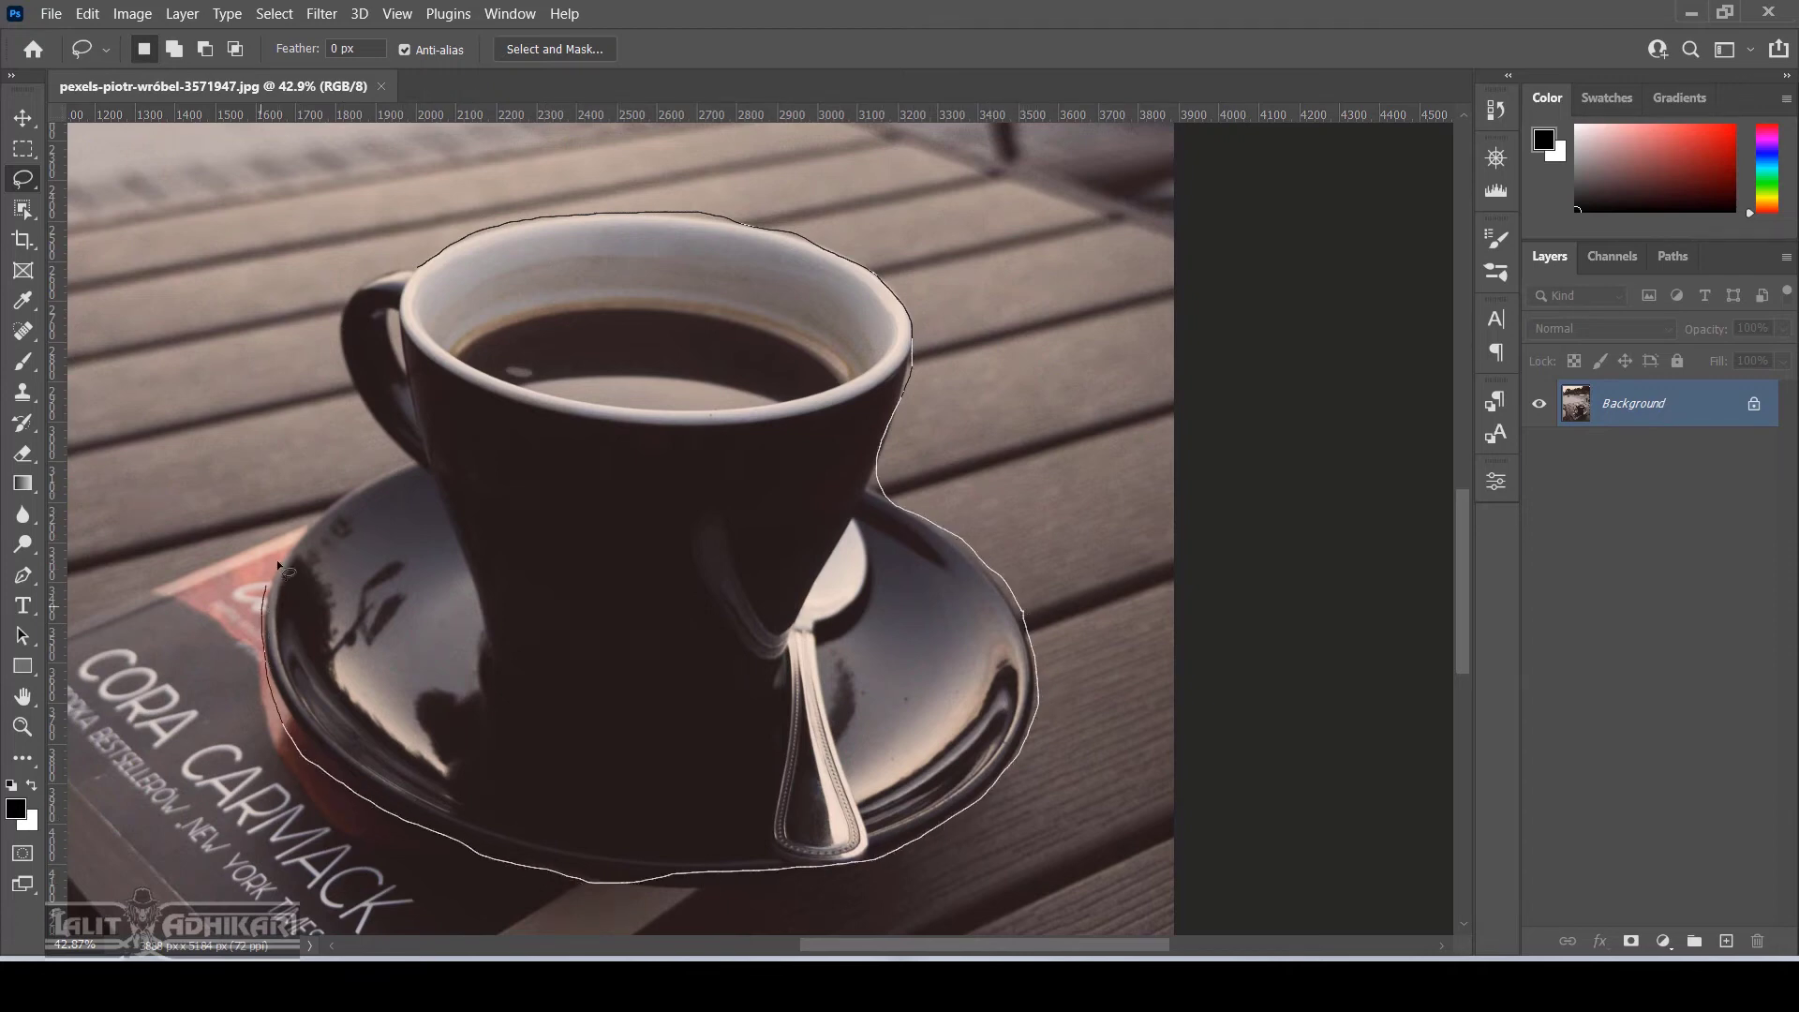
pyautogui.moveTo(361, 481); pyautogui.dragTo(401, 466)
pyautogui.moveTo(359, 402); pyautogui.dragTo(337, 296)
pyautogui.moveTo(409, 261); pyautogui.dragTo(414, 268)
pyautogui.moveTo(420, 266); pyautogui.dragTo(418, 267)
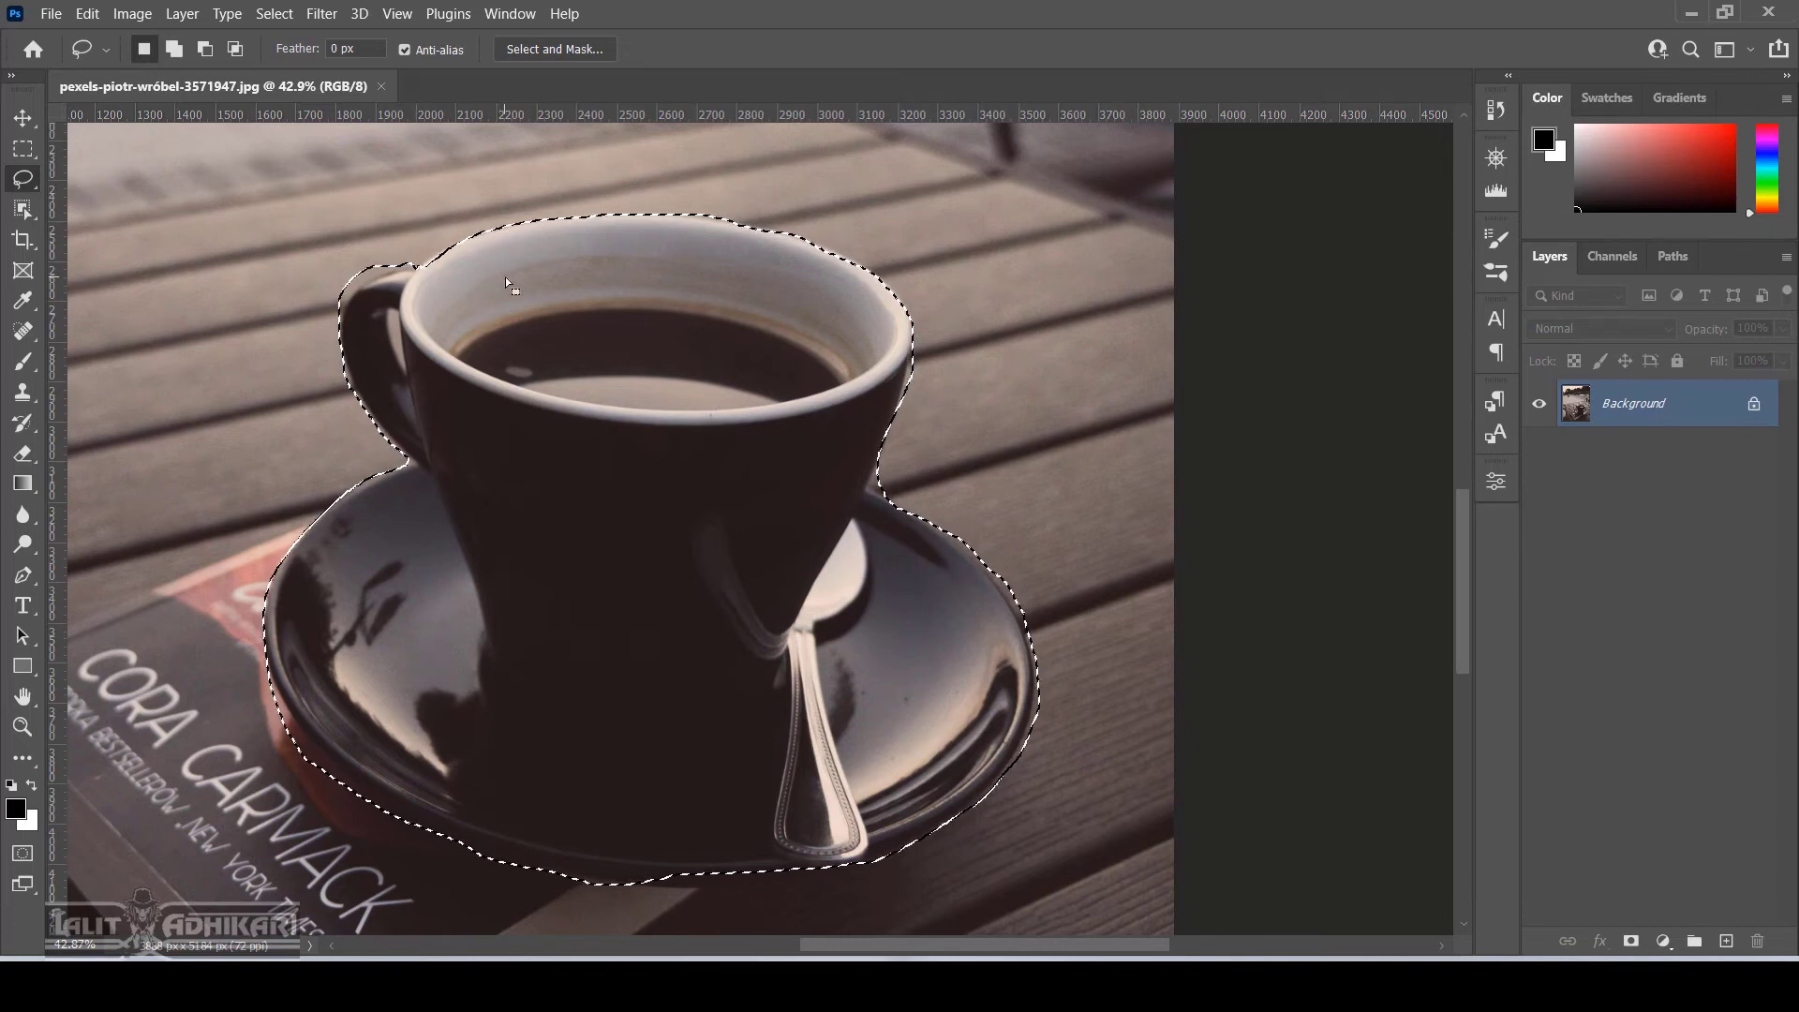
# Subtract the excess background above the cup's handle from the lasso selection, following the handle's upper curve
pyautogui.scroll(14, 369, 268)
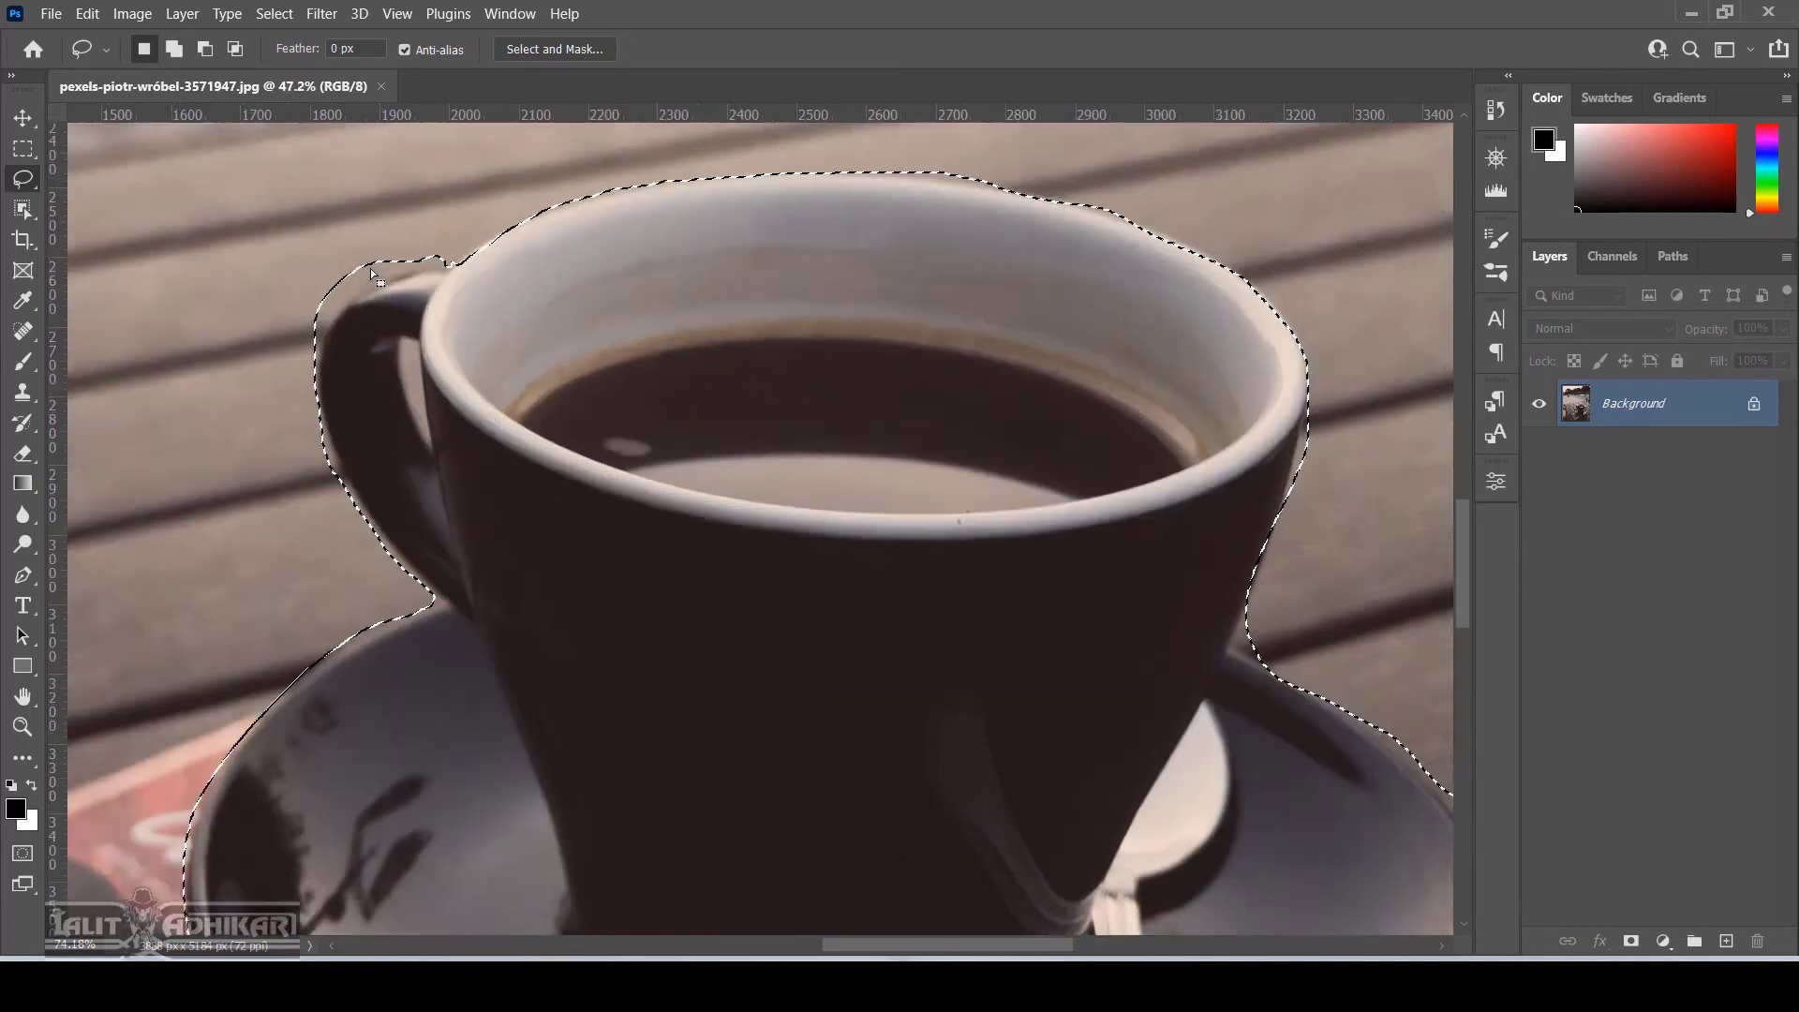
pyautogui.moveTo(517, 335); pyautogui.dragTo(659, 391)
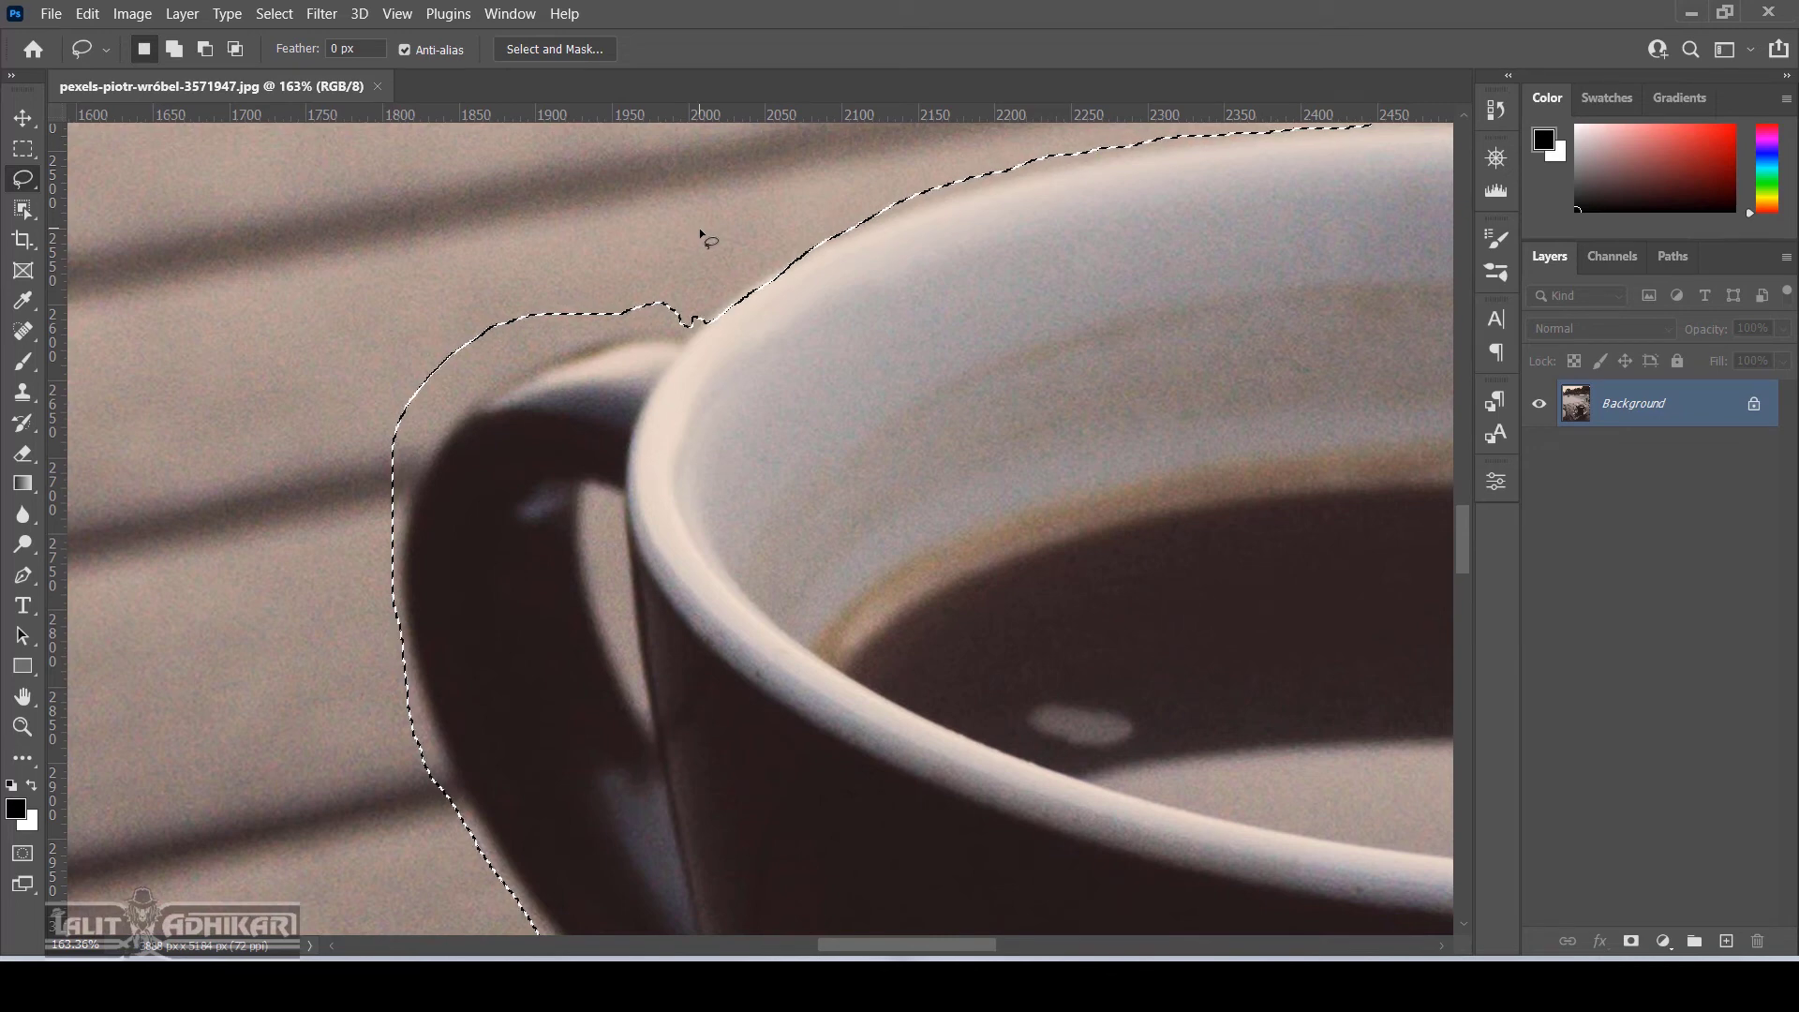
pyautogui.press('alt')
pyautogui.moveTo(748, 197)
pyautogui.mouseDown()
pyautogui.moveTo(711, 326)
pyautogui.moveTo(630, 334)
pyautogui.mouseUp()
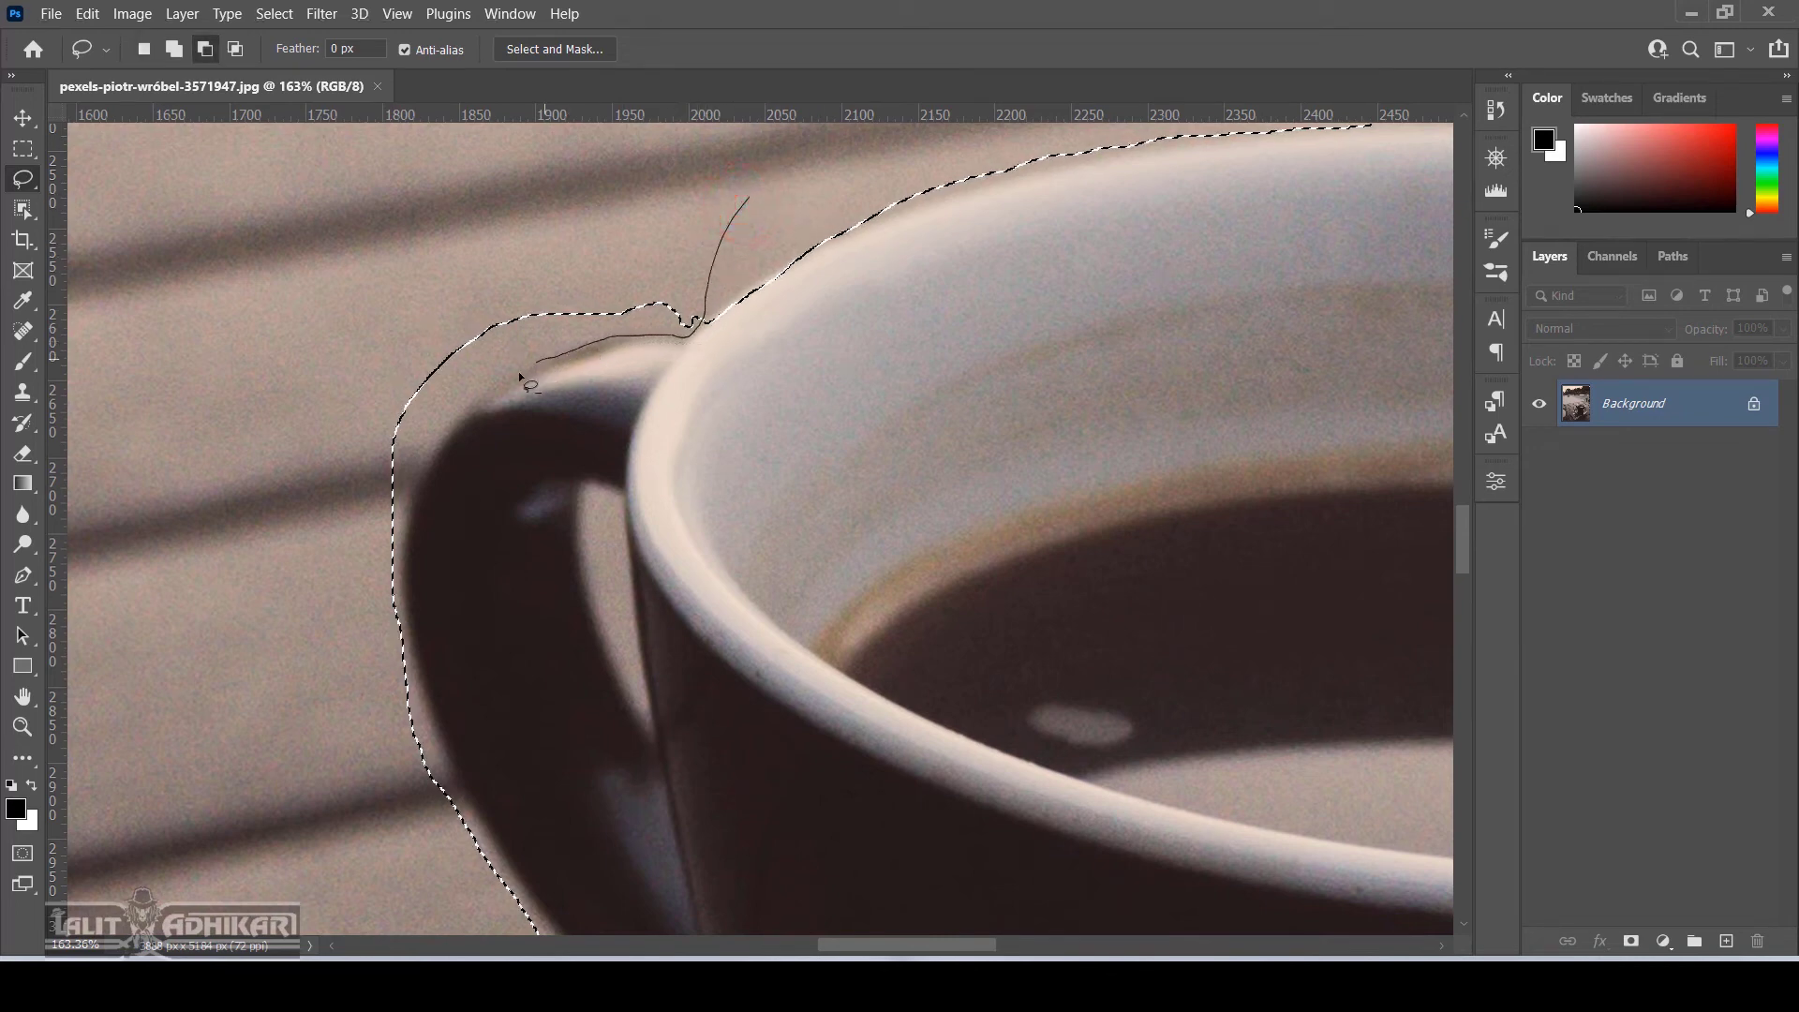
pyautogui.moveTo(448, 424); pyautogui.dragTo(352, 566)
pyautogui.moveTo(309, 476); pyautogui.dragTo(315, 319)
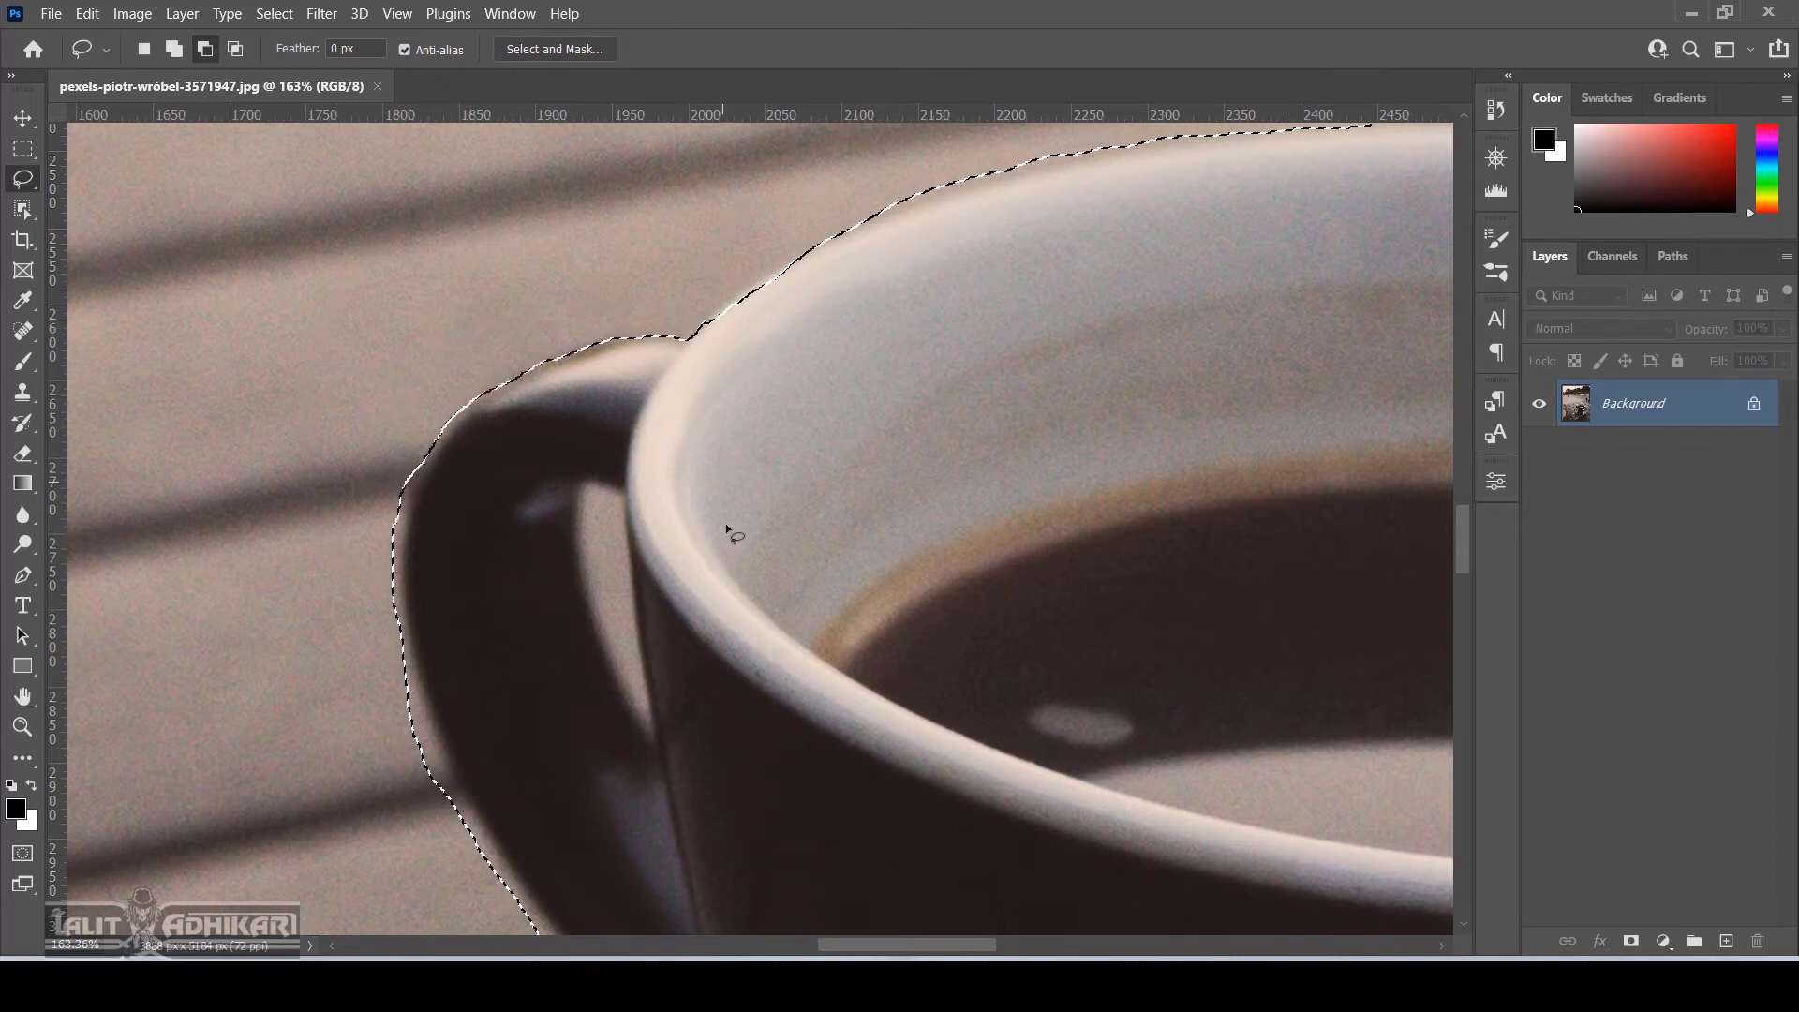
pyautogui.moveTo(722, 600)
pyautogui.mouseDown()
pyautogui.moveTo(715, 381)
pyautogui.moveTo(698, 389)
pyautogui.mouseUp()
pyautogui.moveTo(687, 309); pyautogui.dragTo(735, 450)
pyautogui.scroll(-7, 731, 450)
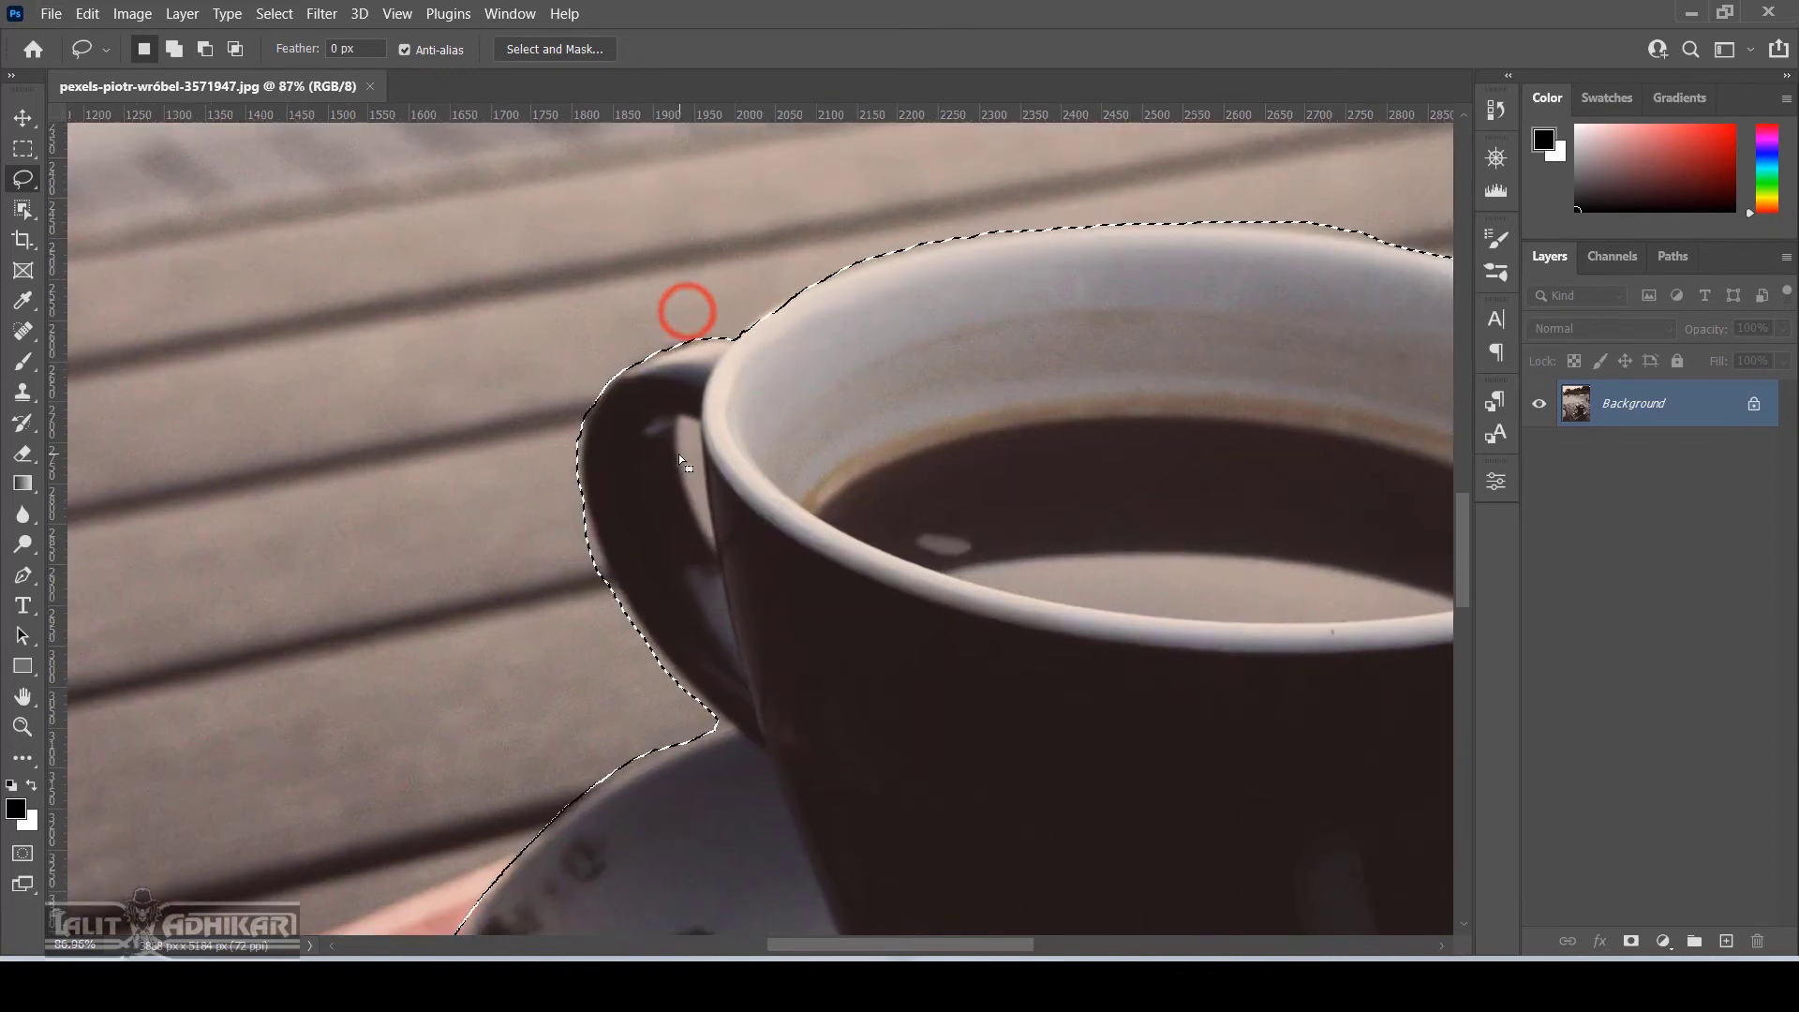
# Refine the lasso selection along the handle's lower edge and where it meets the saucer's rim
pyautogui.scroll(1, 679, 454)
pyautogui.moveTo(563, 247); pyautogui.dragTo(579, 506)
pyautogui.moveTo(651, 563); pyautogui.dragTo(572, 455)
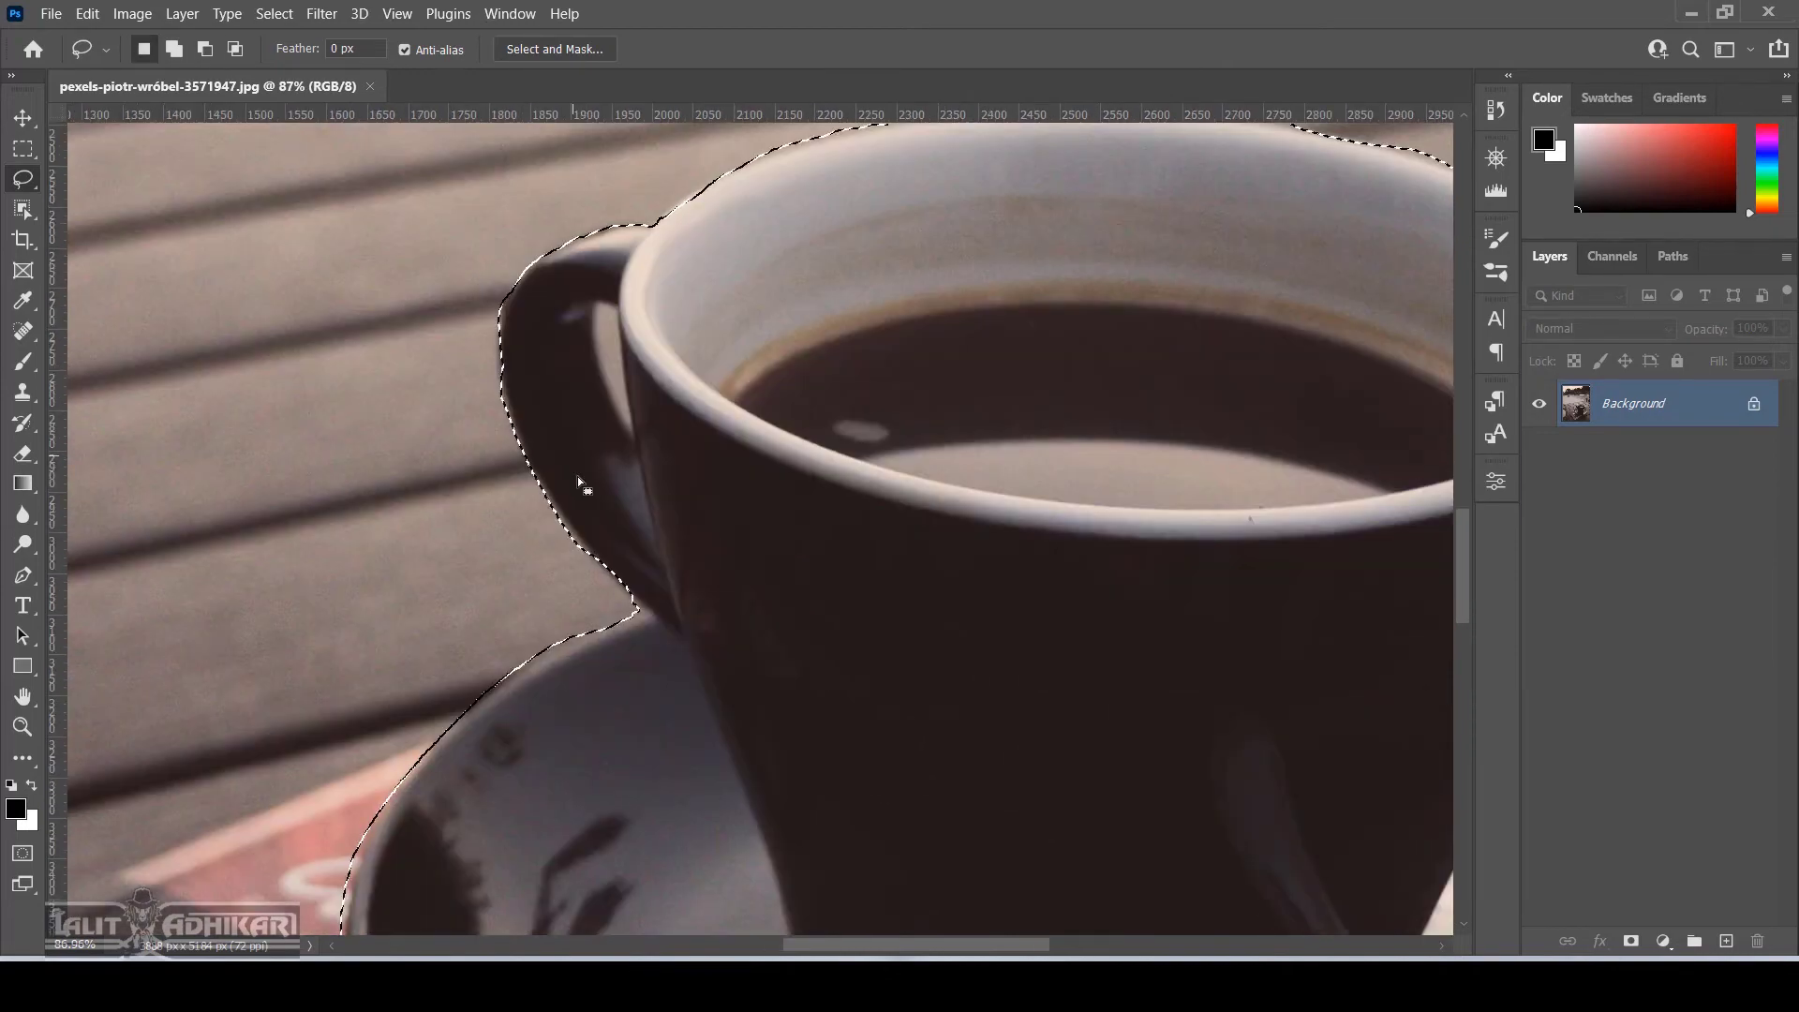
pyautogui.scroll(6, 630, 596)
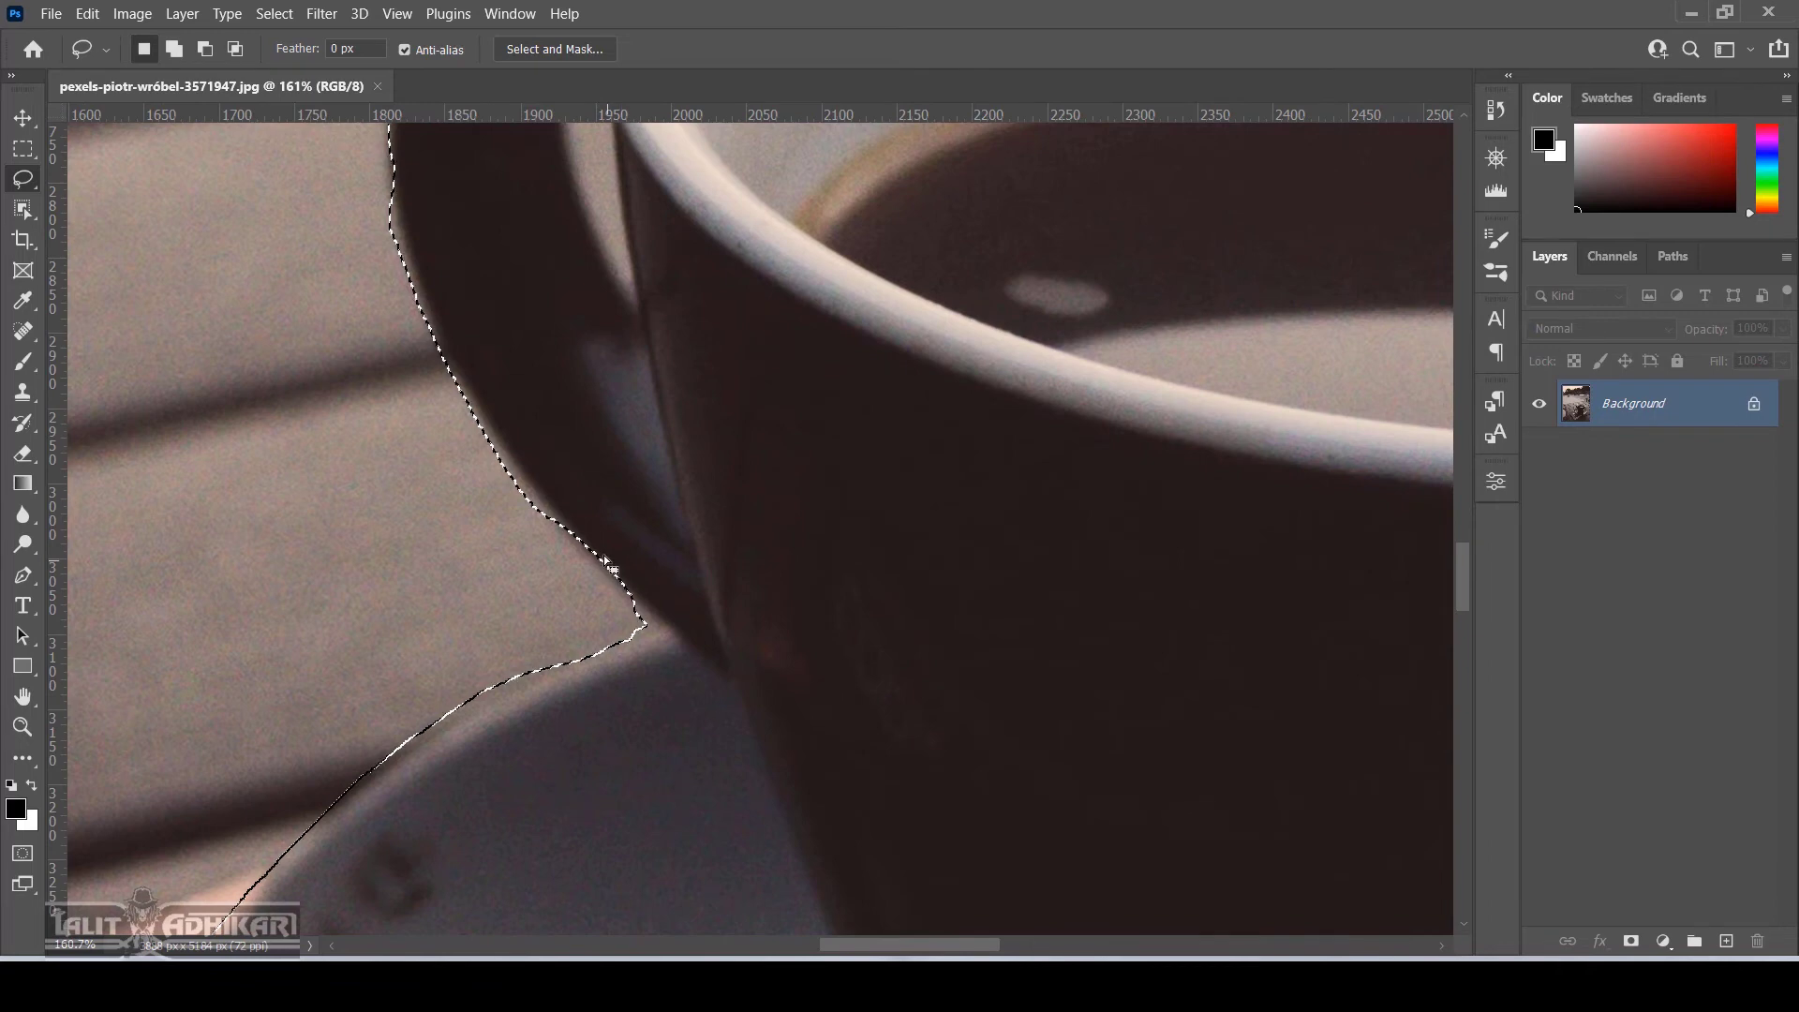
pyautogui.moveTo(518, 339)
pyautogui.mouseDown()
pyautogui.moveTo(521, 397)
pyautogui.moveTo(585, 551)
pyautogui.moveTo(605, 574)
pyautogui.moveTo(666, 562)
pyautogui.moveTo(670, 536)
pyautogui.mouseUp()
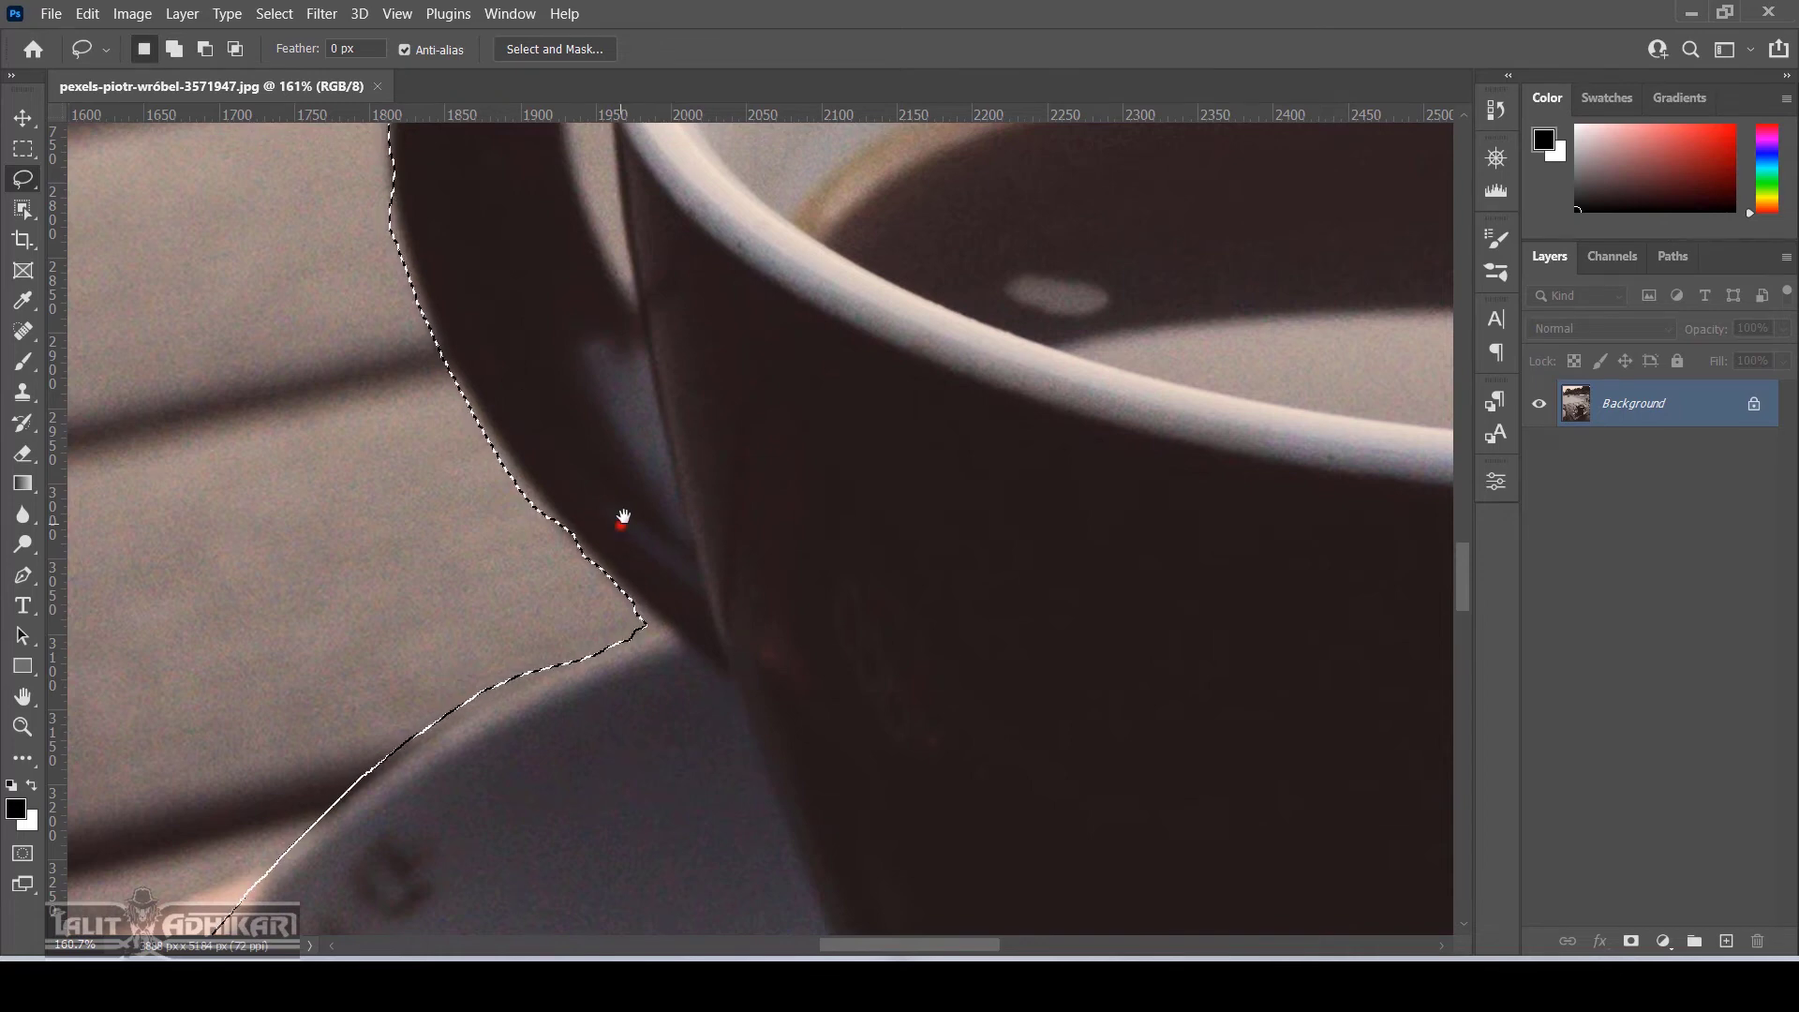
pyautogui.moveTo(620, 525); pyautogui.dragTo(764, 442)
pyautogui.moveTo(649, 263); pyautogui.dragTo(794, 483)
pyautogui.hotkey('ctrl', 'z')
pyautogui.moveTo(643, 231)
pyautogui.mouseDown()
pyautogui.moveTo(639, 362)
pyautogui.moveTo(764, 507)
pyautogui.mouseUp()
pyautogui.moveTo(618, 346); pyautogui.dragTo(615, 536)
pyautogui.moveTo(634, 215)
pyautogui.mouseDown()
pyautogui.moveTo(735, 192)
pyautogui.moveTo(735, 119)
pyautogui.mouseUp()
pyautogui.moveTo(406, 153); pyautogui.dragTo(703, 760)
# Correct the lasso selection along the saucer's lower-left rim beside the book, adding missed areas and removing excess
pyautogui.scroll(-6, 815, 529)
pyautogui.moveTo(814, 529); pyautogui.dragTo(803, 347)
pyautogui.moveTo(673, 511); pyautogui.dragTo(747, 402)
pyautogui.moveTo(667, 269); pyautogui.dragTo(677, 339)
pyautogui.moveTo(585, 298)
pyautogui.mouseDown()
pyautogui.moveTo(572, 328)
pyautogui.moveTo(619, 375)
pyautogui.mouseUp()
pyautogui.moveTo(784, 610); pyautogui.dragTo(603, 356)
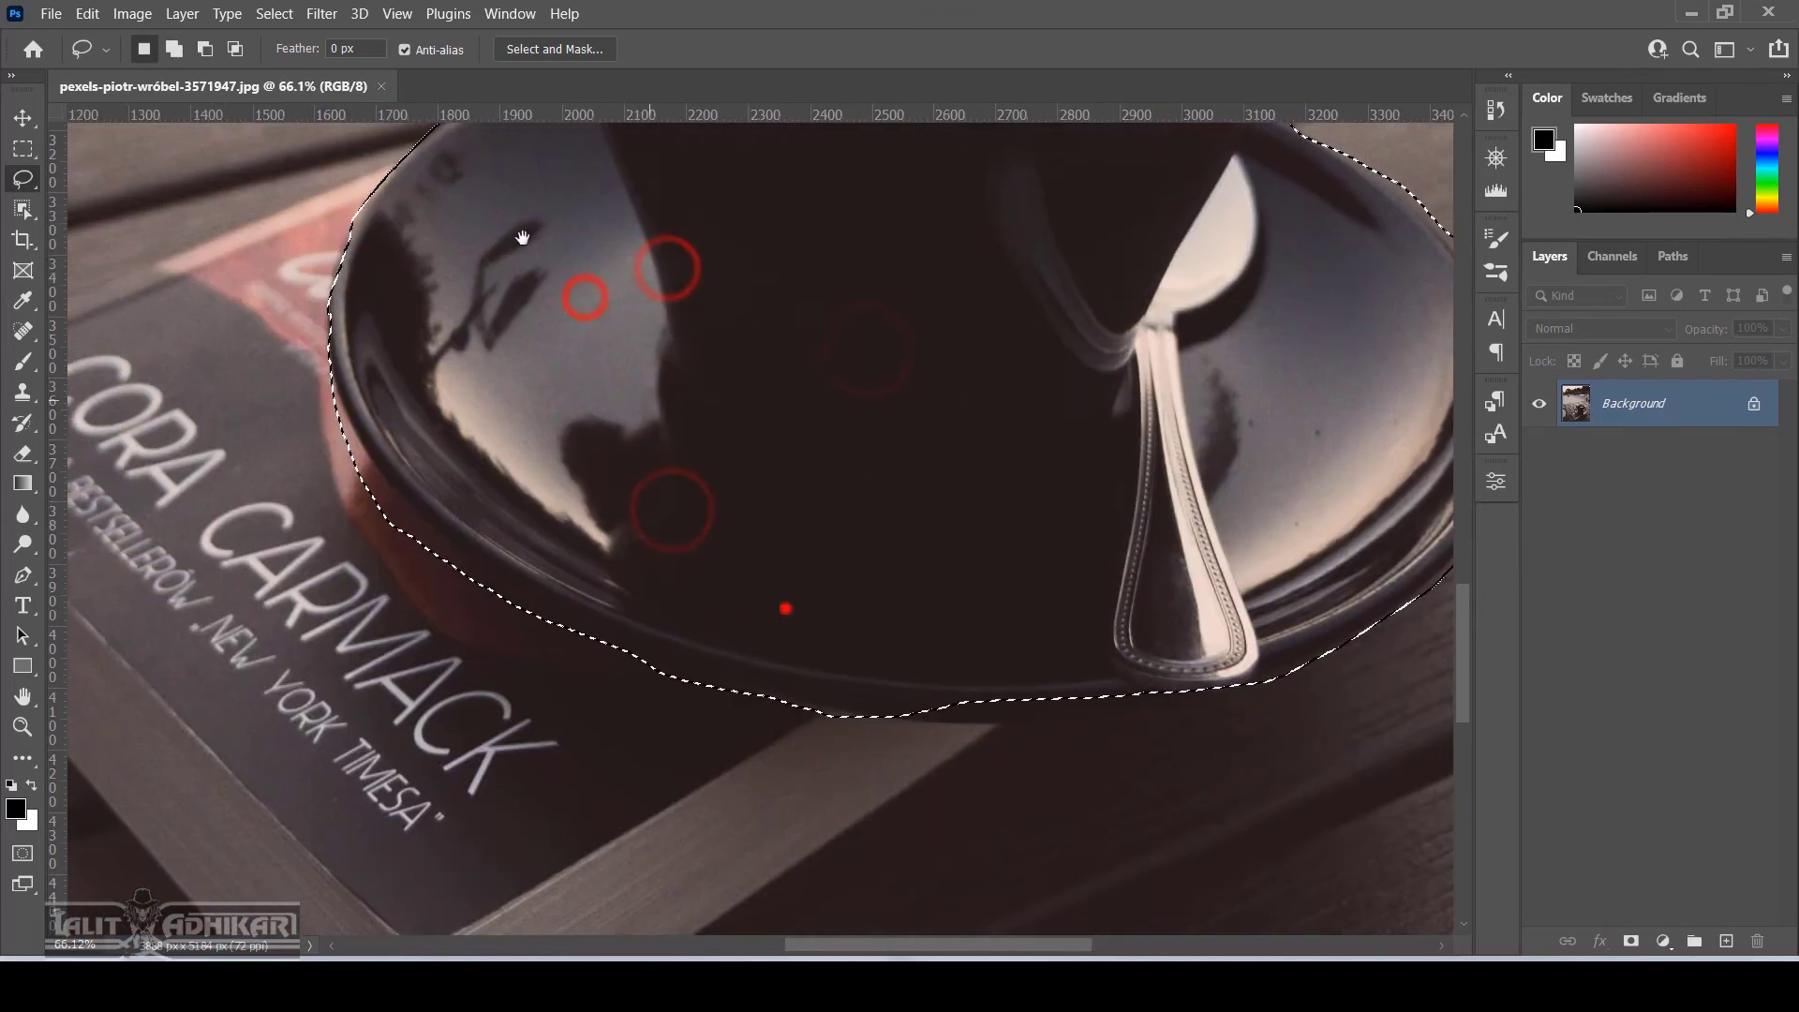
pyautogui.moveTo(293, 199)
pyautogui.mouseDown()
pyautogui.moveTo(301, 258)
pyautogui.moveTo(487, 588)
pyautogui.mouseUp()
pyautogui.moveTo(1036, 785); pyautogui.dragTo(653, 665)
pyautogui.moveTo(344, 598); pyautogui.dragTo(698, 675)
pyautogui.moveTo(450, 566); pyautogui.dragTo(504, 596)
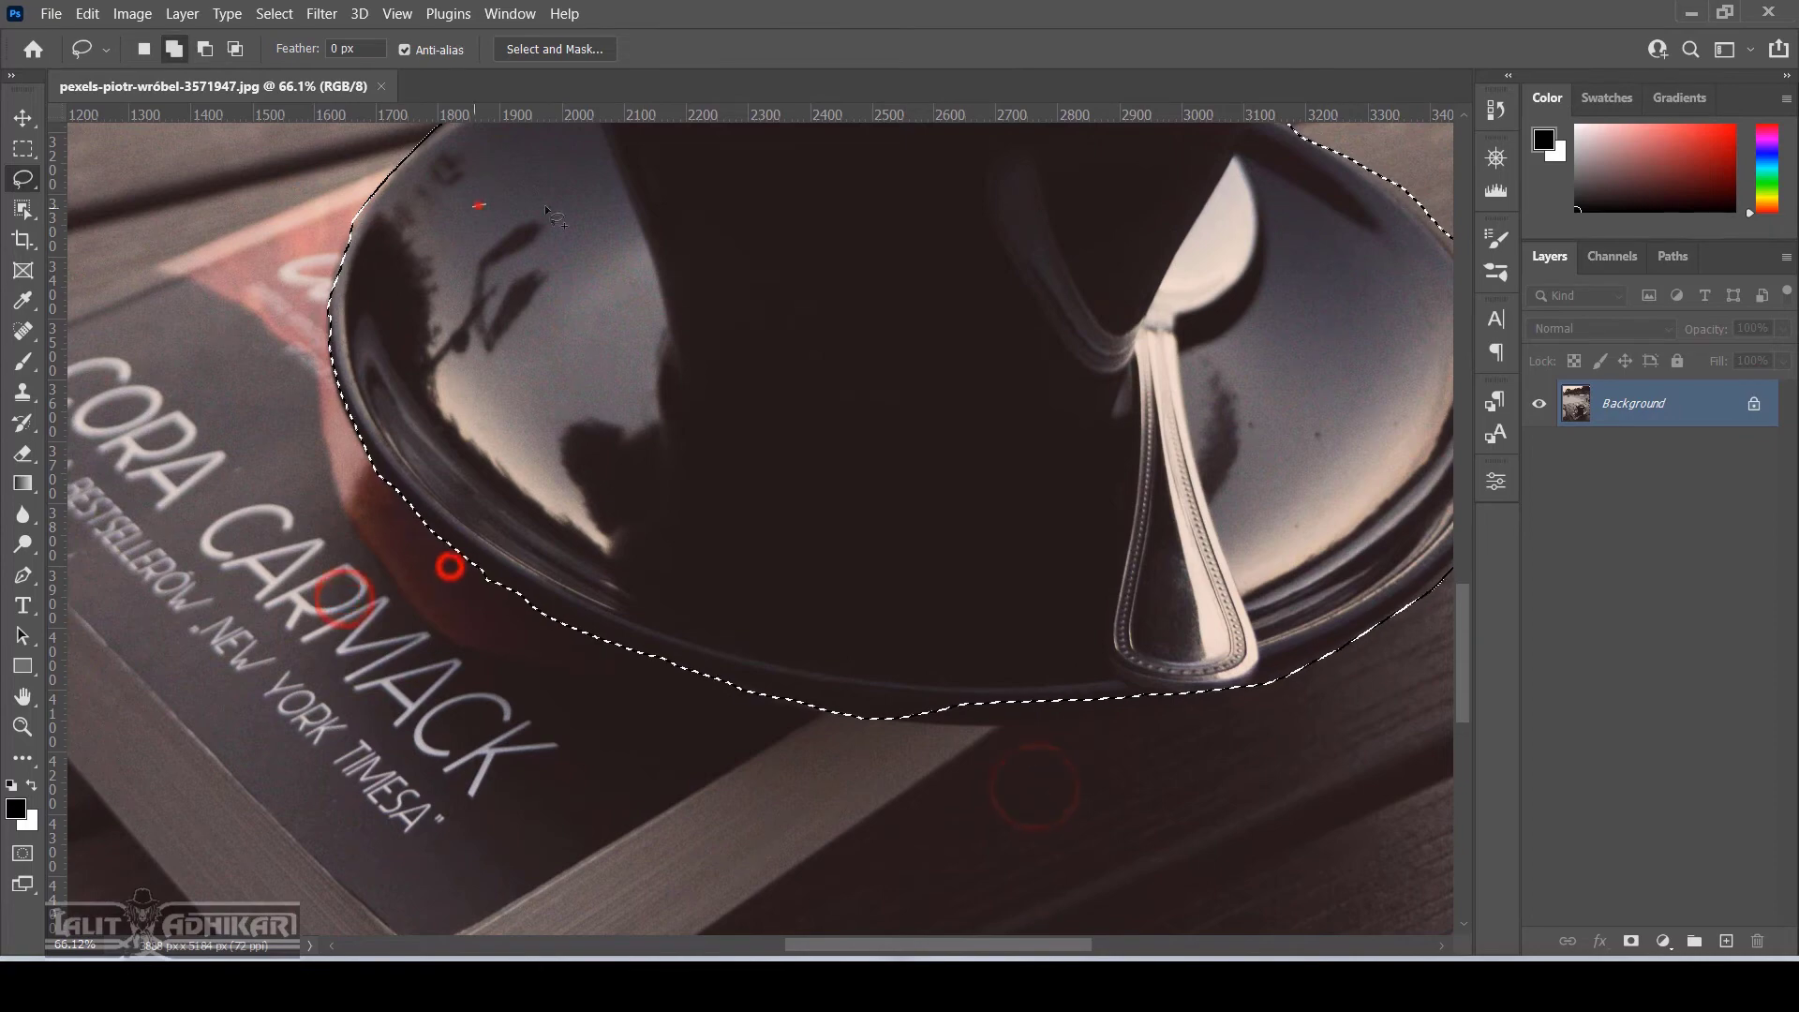
pyautogui.moveTo(481, 204); pyautogui.dragTo(469, 551)
# Smooth the lasso selection along the saucer's front rim, from the book's edge past the spoon handle
pyautogui.scroll(4, 473, 543)
pyautogui.moveTo(385, 172); pyautogui.dragTo(825, 754)
pyautogui.moveTo(1362, 616); pyautogui.dragTo(852, 499)
pyautogui.moveTo(1299, 314); pyautogui.dragTo(1312, 563)
pyautogui.moveTo(370, 300)
pyautogui.mouseDown()
pyautogui.moveTo(658, 717)
pyautogui.moveTo(770, 317)
pyautogui.mouseUp()
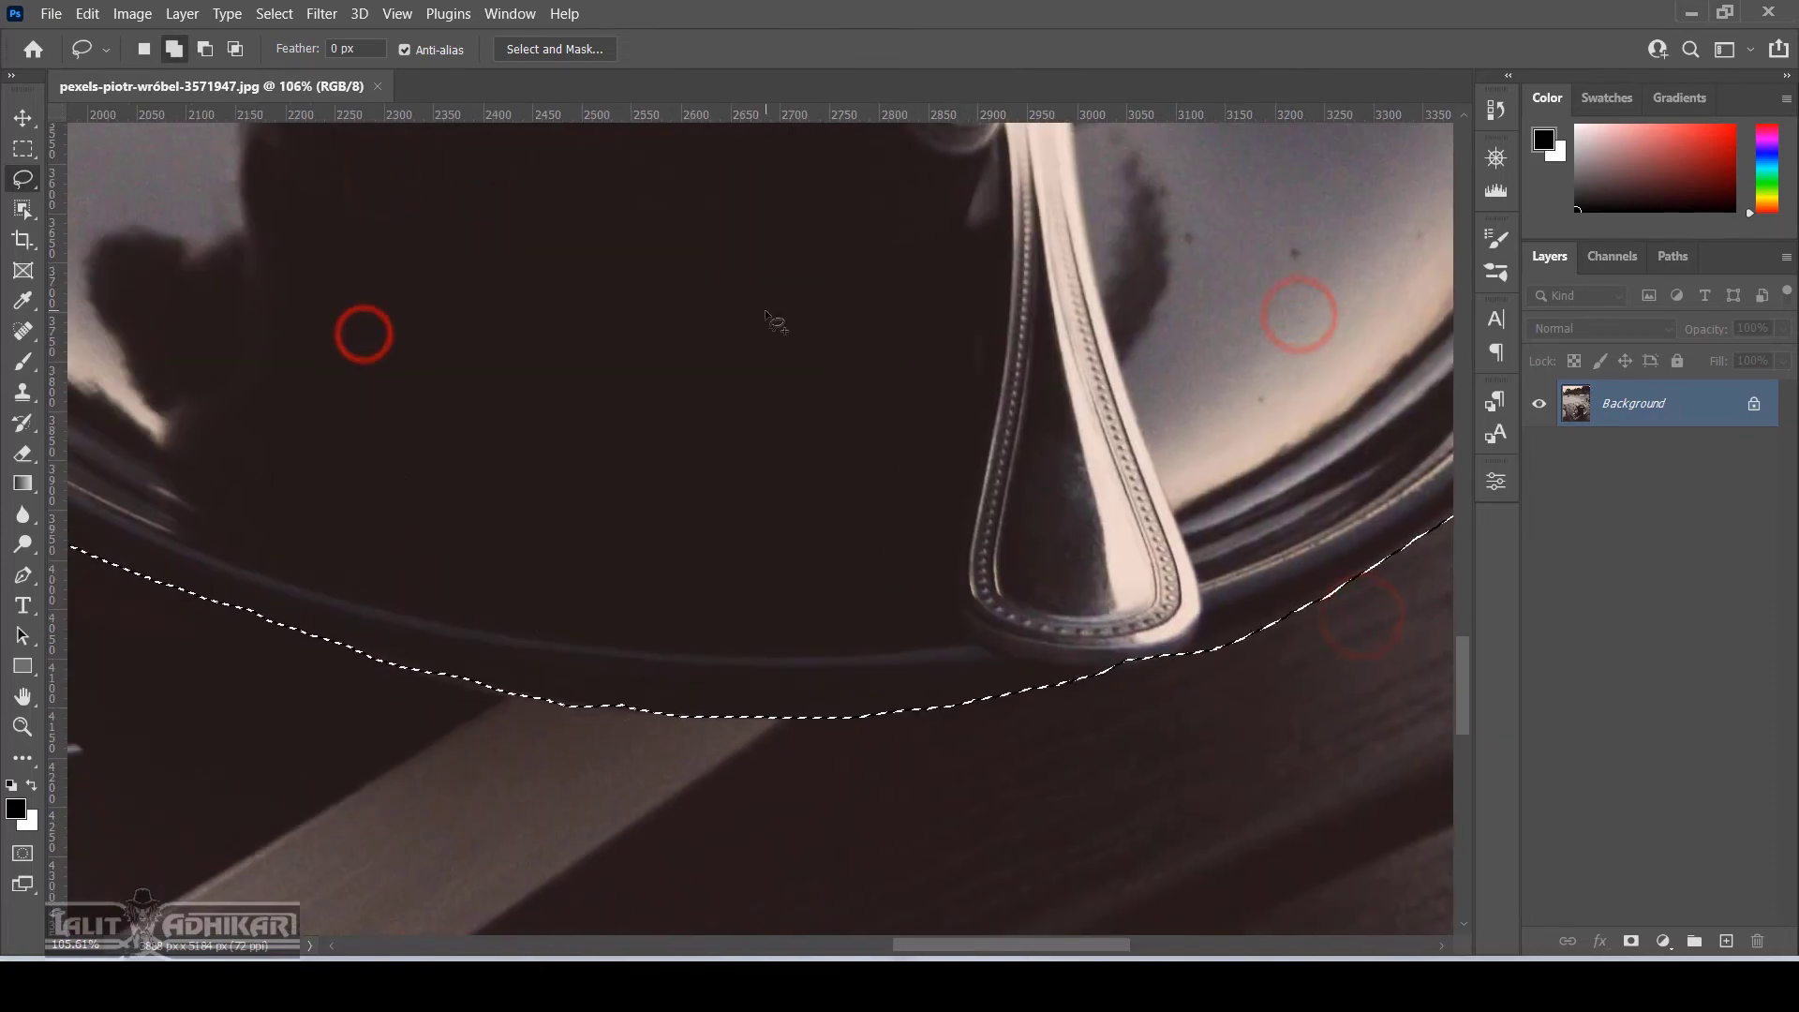
pyautogui.moveTo(1162, 462); pyautogui.dragTo(664, 406)
pyautogui.moveTo(777, 225)
pyautogui.mouseDown()
pyautogui.moveTo(656, 616)
pyautogui.moveTo(525, 524)
pyautogui.mouseUp()
pyautogui.scroll(3, 314, 628)
pyautogui.moveTo(506, 464); pyautogui.dragTo(789, 609)
pyautogui.moveTo(1386, 586)
pyautogui.mouseDown()
pyautogui.moveTo(791, 603)
pyautogui.moveTo(986, 741)
pyautogui.mouseUp()
# Subtract the sliver of background beside the cup's right side, just below the rim, from the selection
pyautogui.scroll(-12, 986, 750)
pyautogui.scroll(11, 1060, 366)
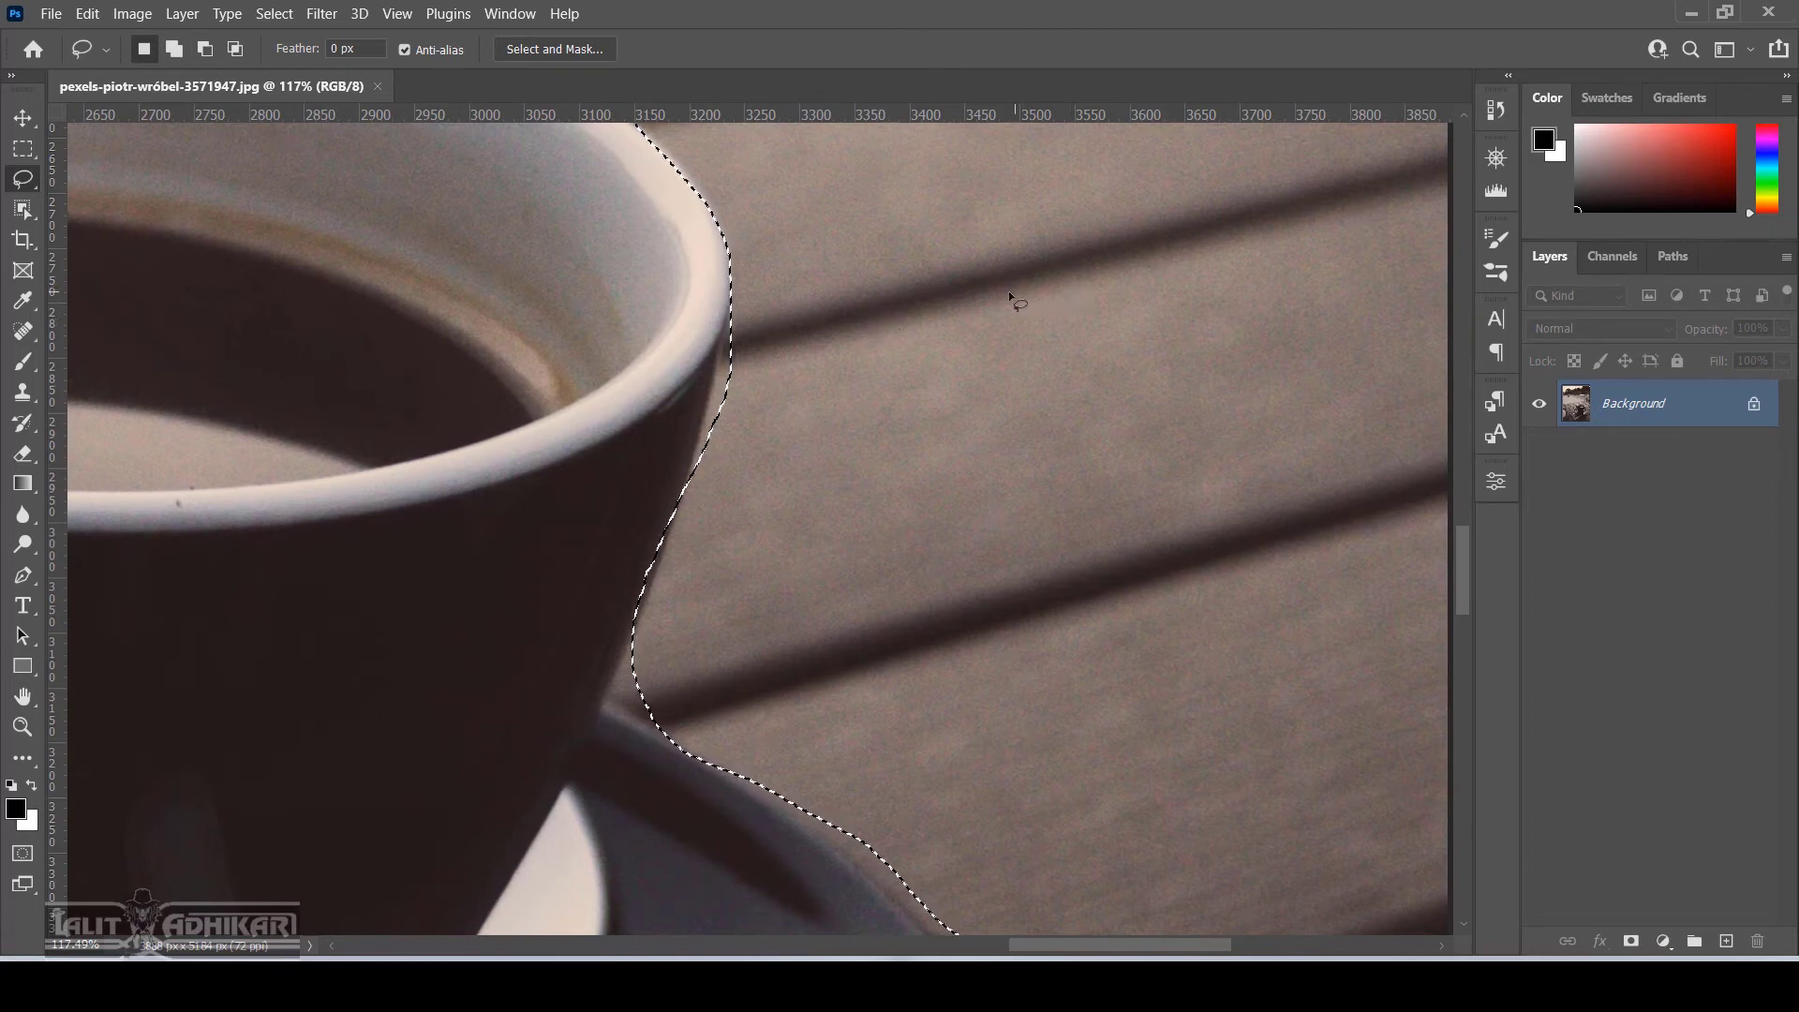
pyautogui.press('alt')
pyautogui.moveTo(1217, 275)
pyautogui.mouseDown()
pyautogui.moveTo(911, 249)
pyautogui.moveTo(784, 275)
pyautogui.moveTo(726, 322)
pyautogui.moveTo(693, 472)
pyautogui.moveTo(735, 494)
pyautogui.mouseUp()
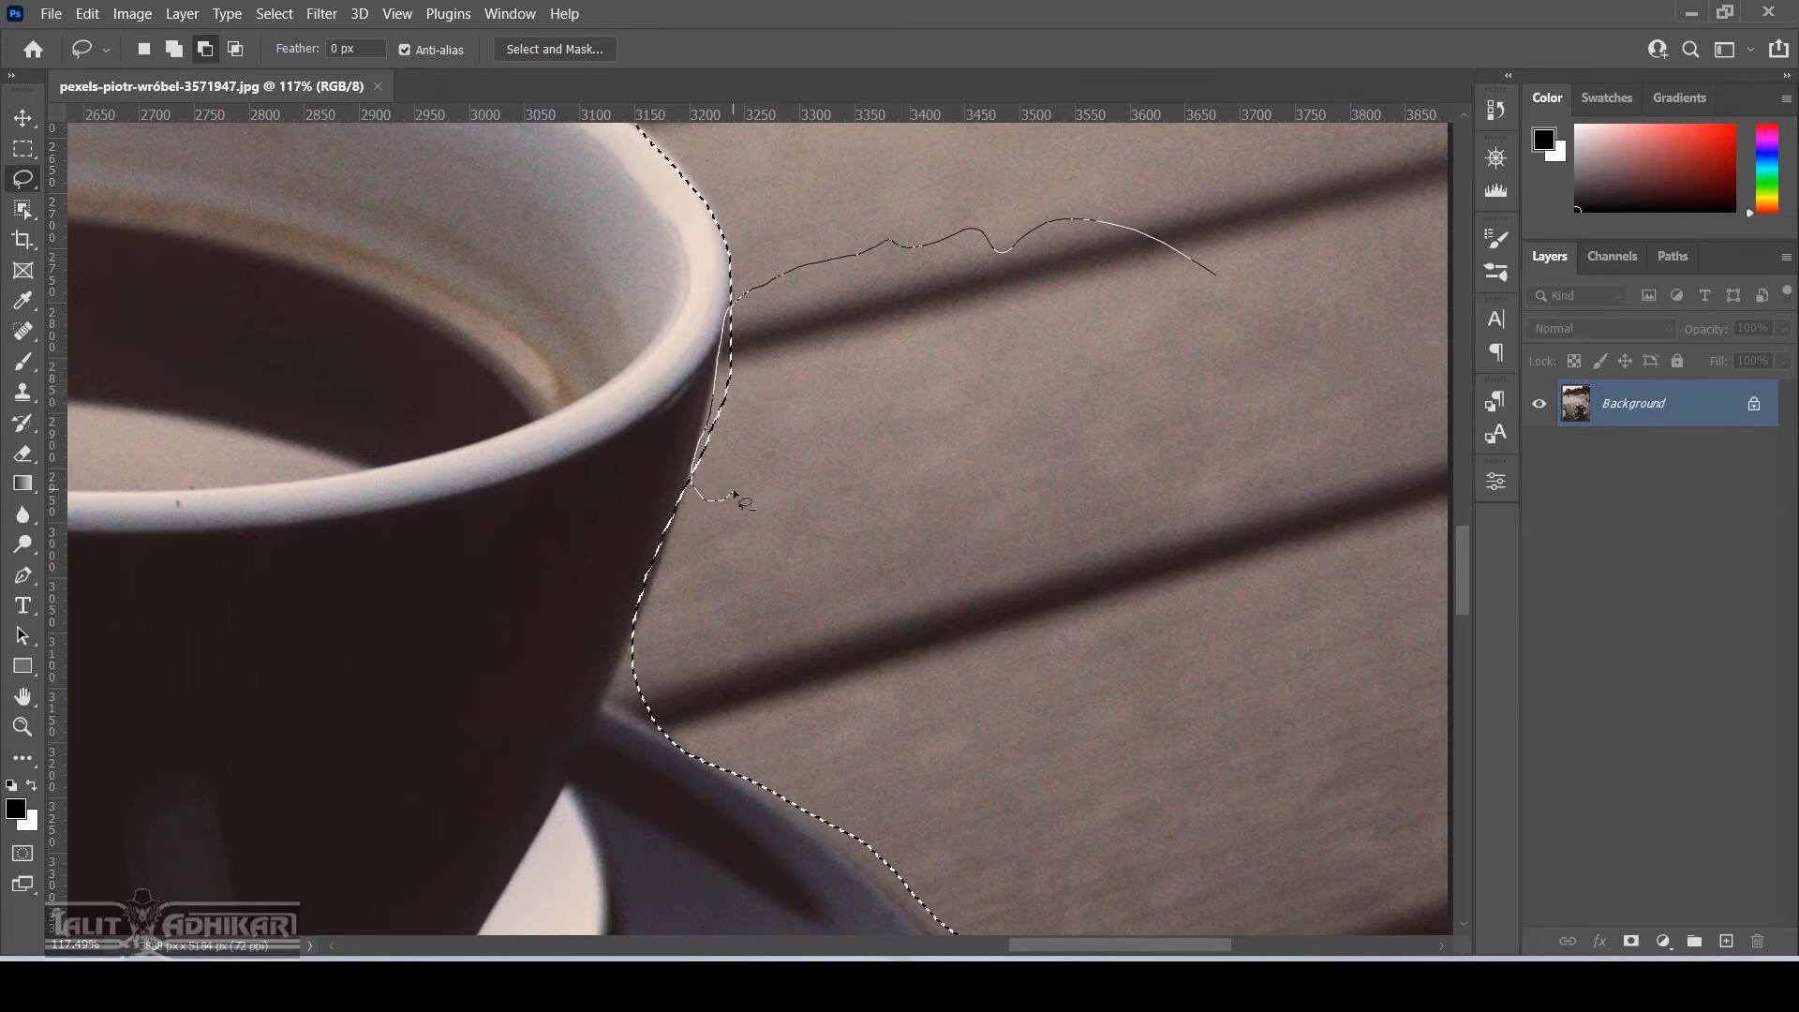
pyautogui.moveTo(735, 493); pyautogui.dragTo(736, 497)
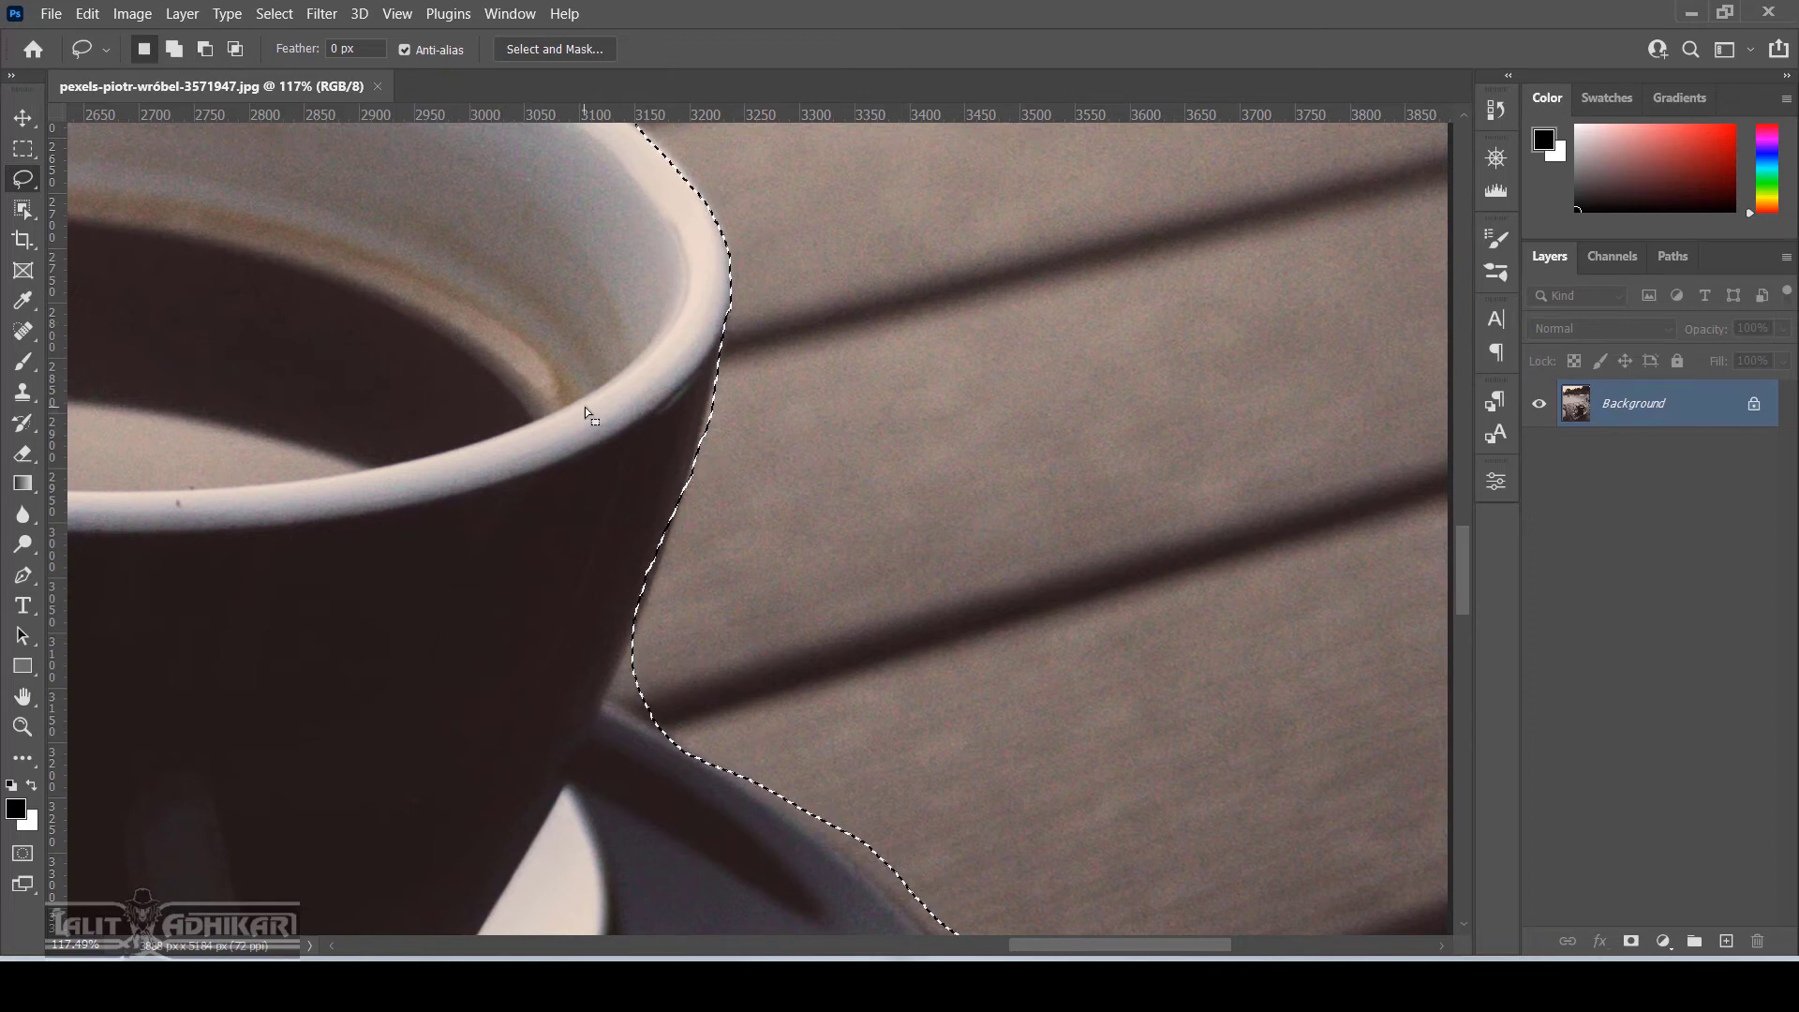
# Trim the selection where the cup's right side meets the saucer and along the saucer's upper-right rim
pyautogui.moveTo(956, 526); pyautogui.dragTo(929, 395)
pyautogui.moveTo(1154, 202)
pyautogui.mouseDown()
pyautogui.moveTo(703, 219)
pyautogui.moveTo(677, 304)
pyautogui.mouseUp()
pyautogui.moveTo(649, 263)
pyautogui.mouseDown()
pyautogui.moveTo(642, 404)
pyautogui.moveTo(457, 607)
pyautogui.mouseUp()
pyautogui.moveTo(967, 357)
pyautogui.mouseDown()
pyautogui.moveTo(610, 515)
pyautogui.moveTo(656, 622)
pyautogui.mouseUp()
pyautogui.moveTo(1107, 651); pyautogui.dragTo(813, 290)
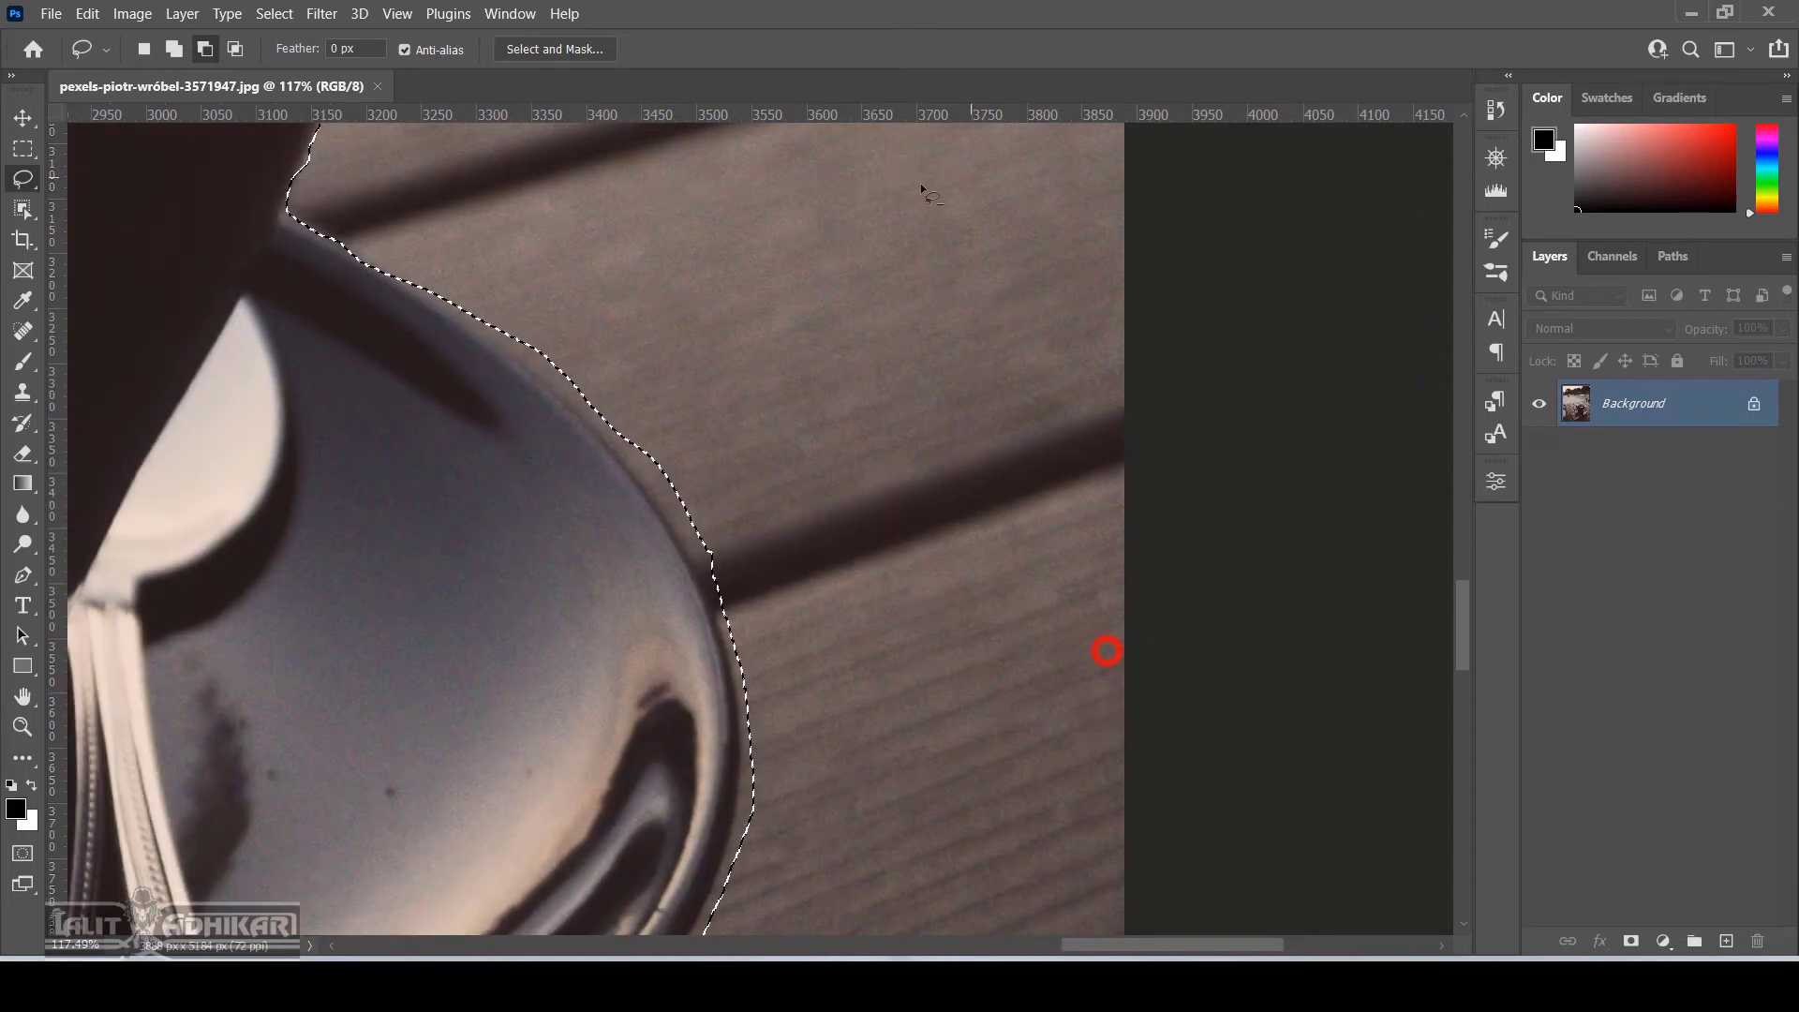
pyautogui.moveTo(960, 176)
pyautogui.mouseDown()
pyautogui.moveTo(497, 340)
pyautogui.moveTo(648, 451)
pyautogui.moveTo(648, 199)
pyautogui.moveTo(600, 261)
pyautogui.mouseUp()
pyautogui.scroll(-2, 931, 613)
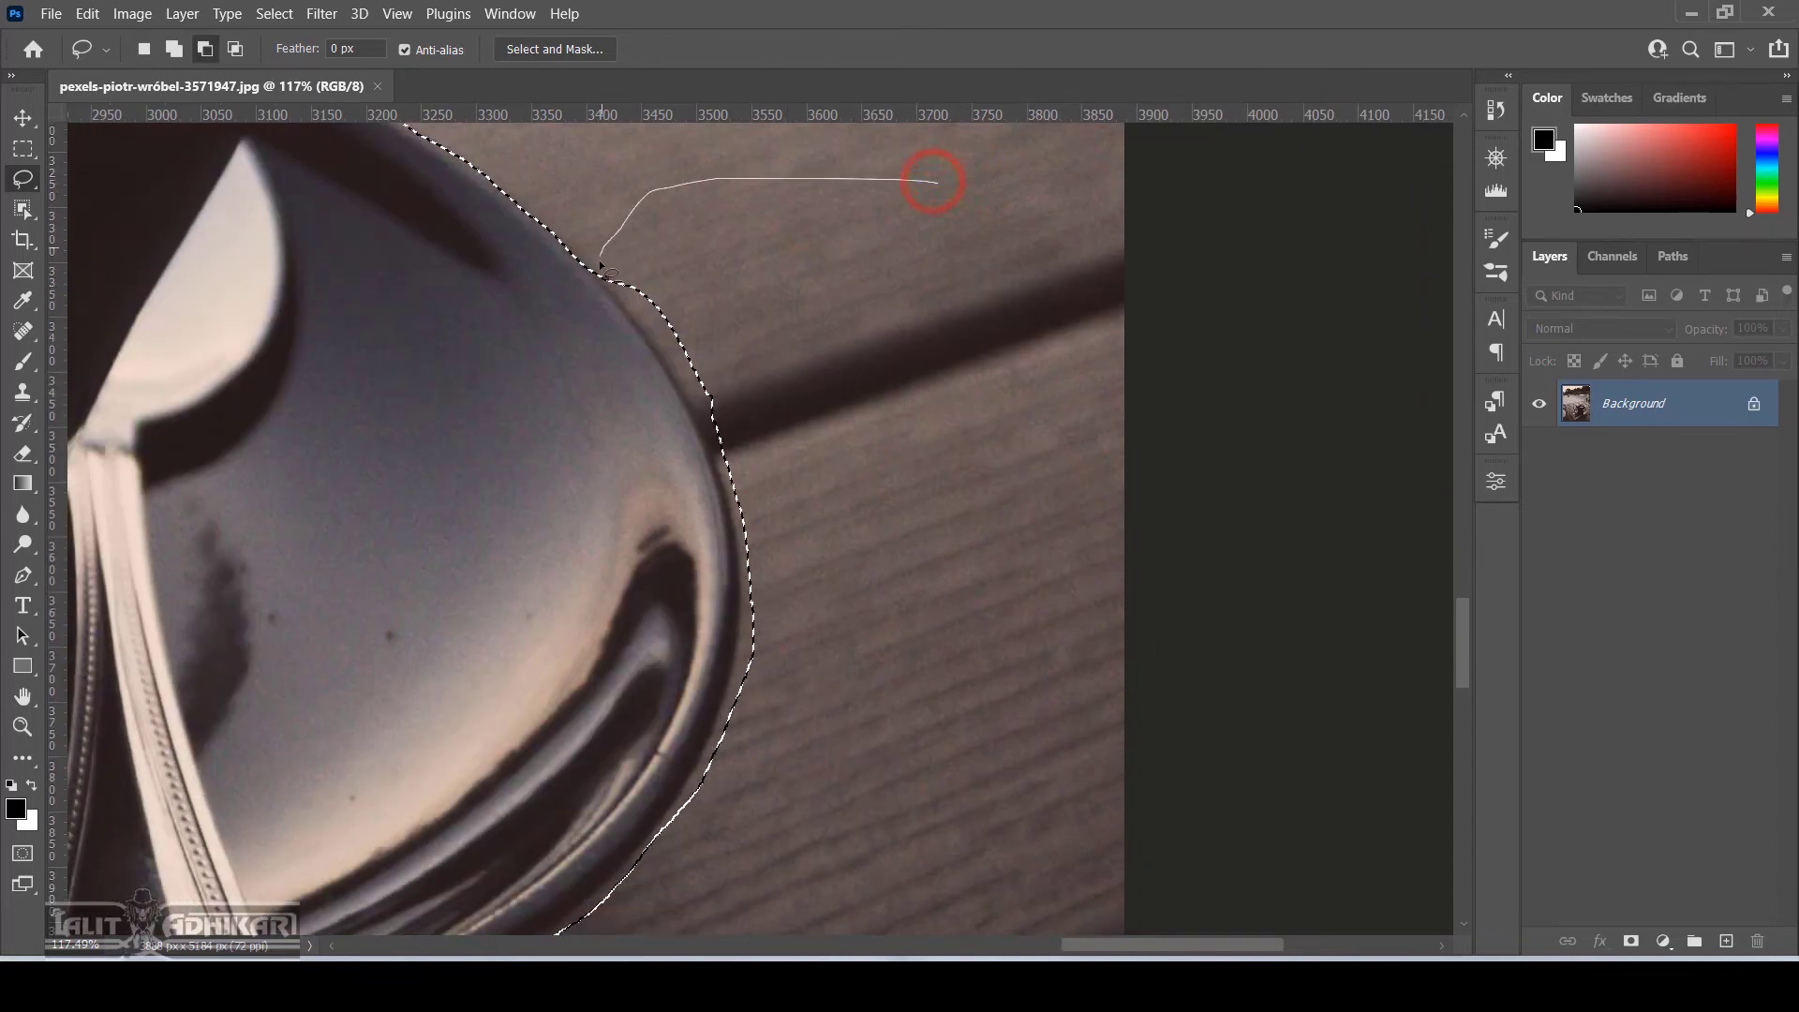
# Subtract the excess along the saucer's right rim and add the cut-off part of the rim back to the selection
pyautogui.moveTo(681, 382)
pyautogui.mouseDown()
pyautogui.moveTo(723, 447)
pyautogui.moveTo(949, 437)
pyautogui.moveTo(956, 352)
pyautogui.mouseUp()
pyautogui.moveTo(956, 315); pyautogui.dragTo(913, 208)
pyautogui.moveTo(913, 208)
pyautogui.mouseDown()
pyautogui.moveTo(687, 315)
pyautogui.moveTo(674, 354)
pyautogui.mouseUp()
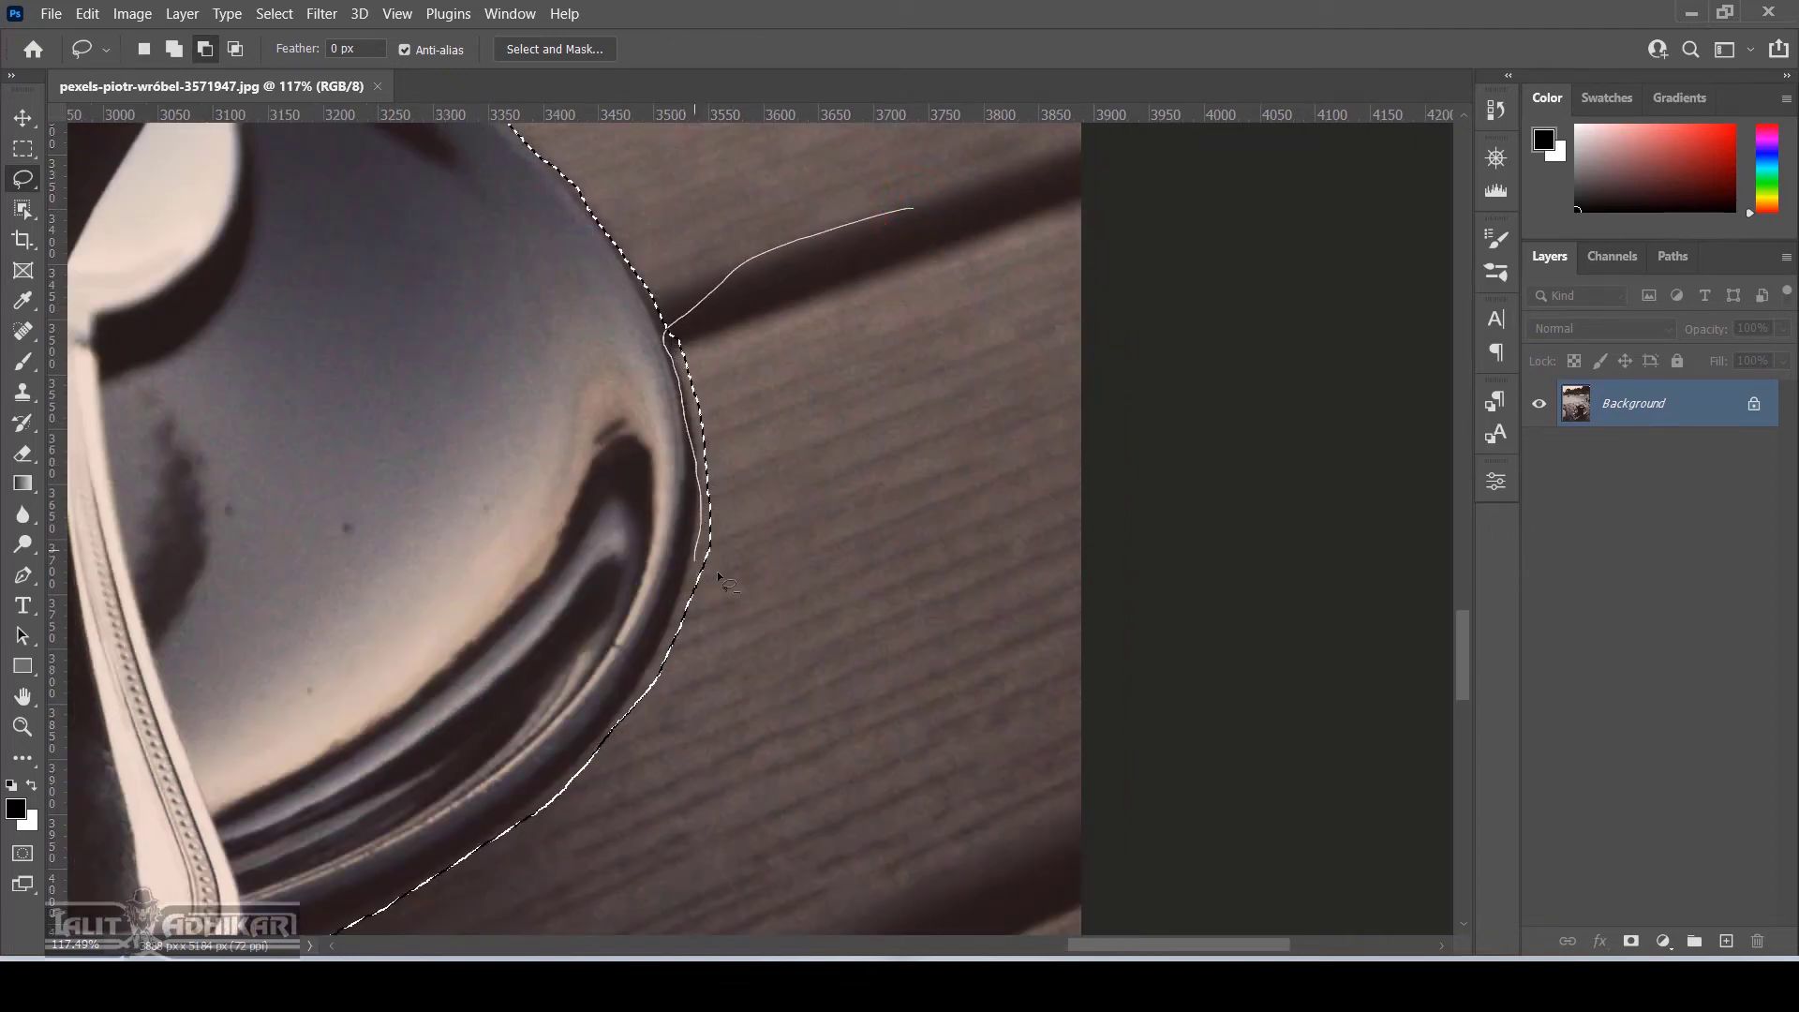
pyautogui.moveTo(721, 579); pyautogui.dragTo(714, 573)
pyautogui.moveTo(852, 603)
pyautogui.mouseDown()
pyautogui.moveTo(917, 466)
pyautogui.moveTo(892, 637)
pyautogui.mouseUp()
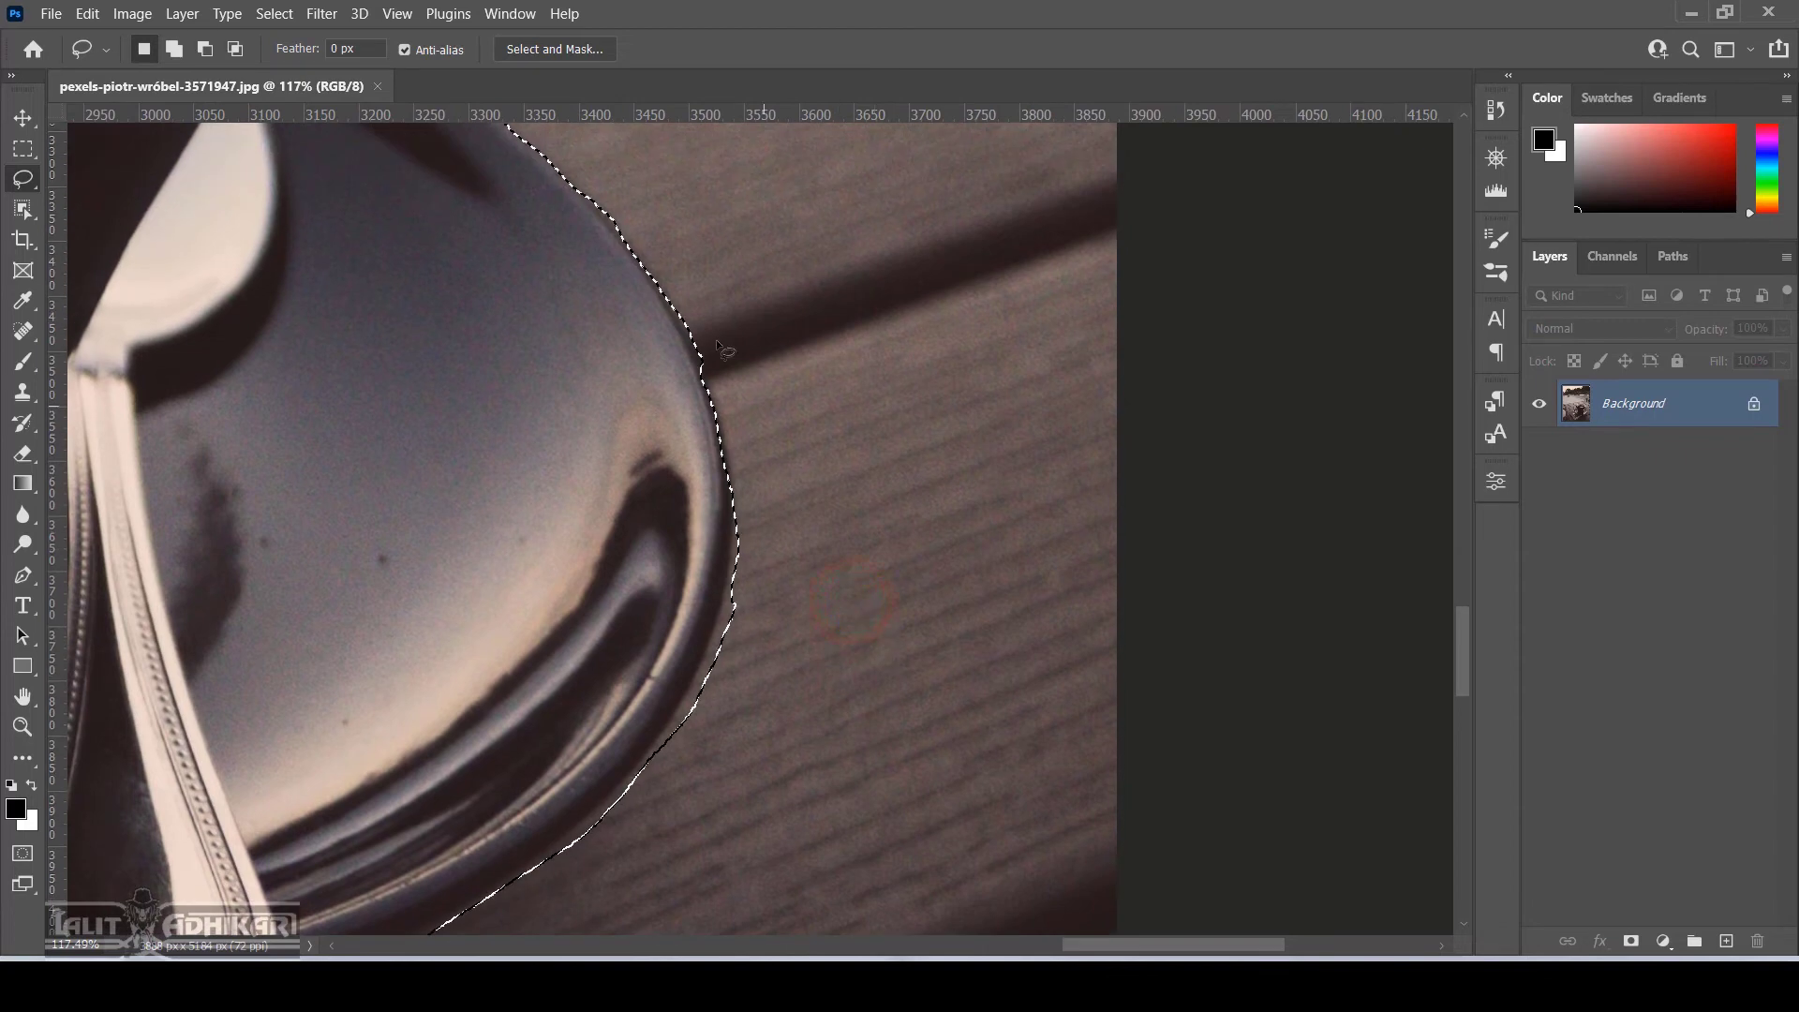
pyautogui.moveTo(567, 176); pyautogui.dragTo(701, 370)
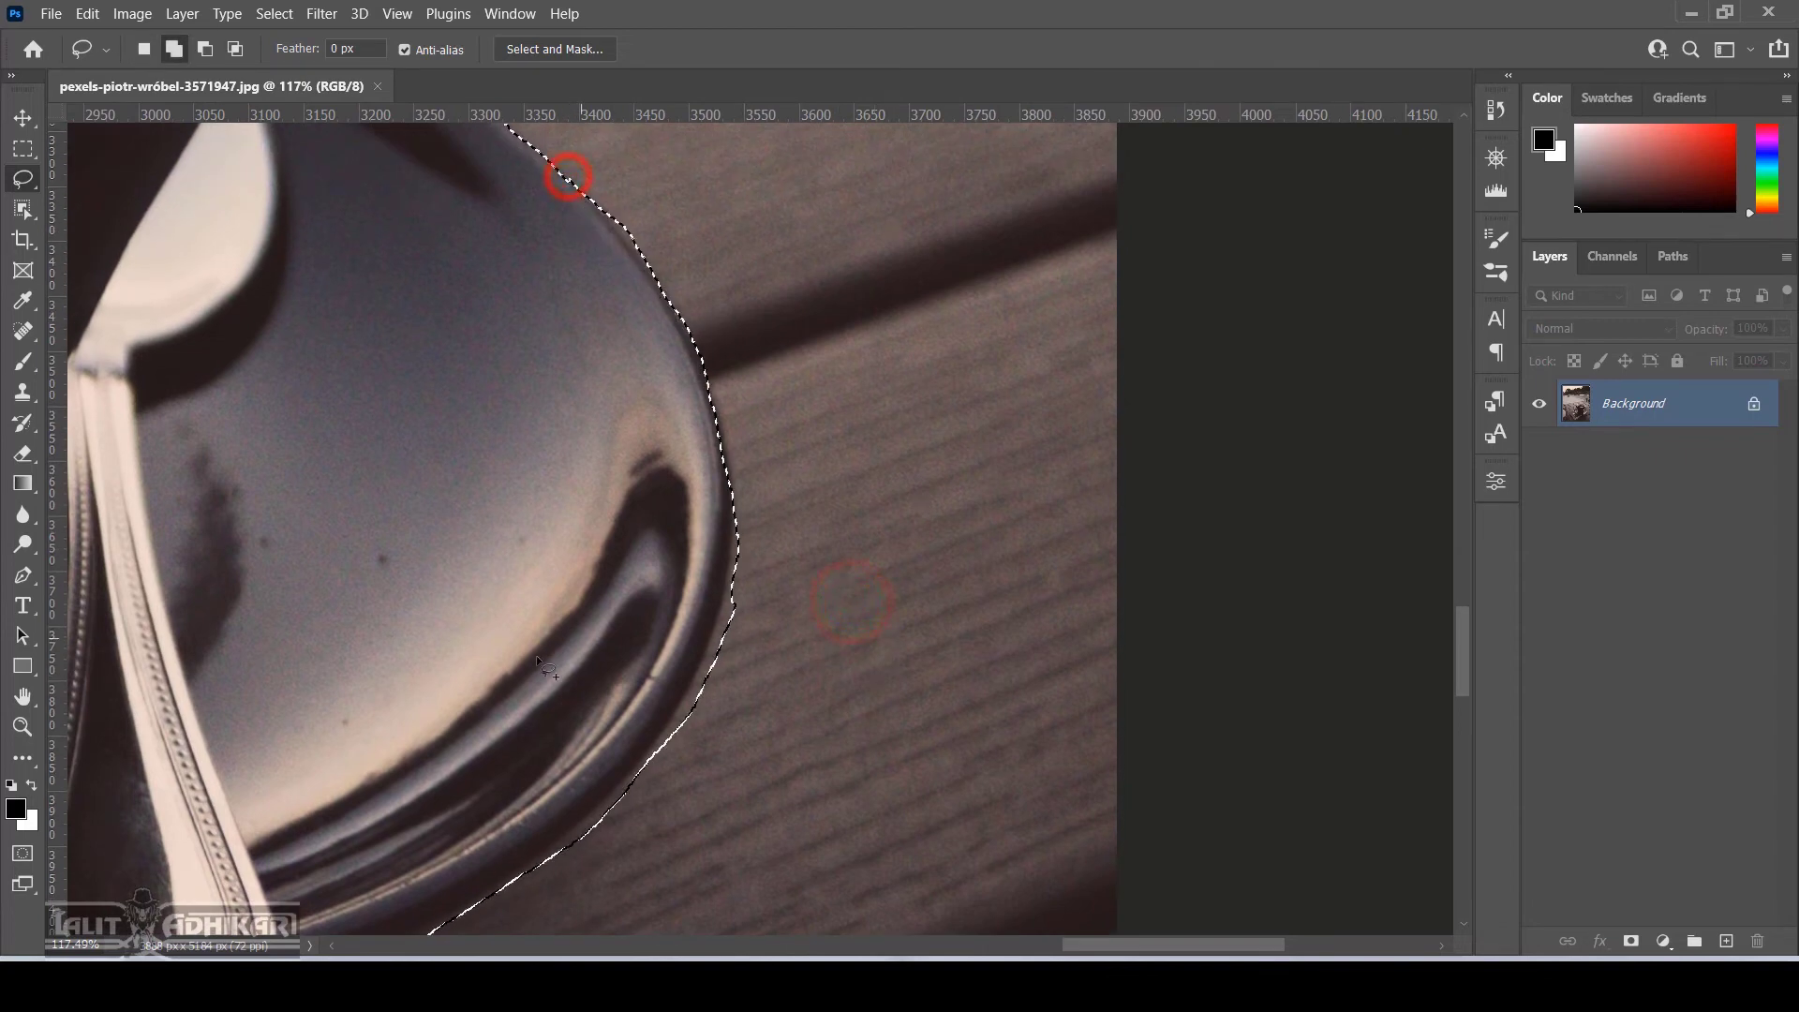
pyautogui.moveTo(836, 565); pyautogui.dragTo(1022, 293)
pyautogui.moveTo(1210, 166)
pyautogui.mouseDown()
pyautogui.moveTo(950, 227)
pyautogui.moveTo(869, 454)
pyautogui.mouseUp()
pyautogui.moveTo(1148, 207)
pyautogui.mouseDown()
pyautogui.moveTo(796, 544)
pyautogui.moveTo(475, 728)
pyautogui.moveTo(1149, 369)
pyautogui.mouseUp()
pyautogui.scroll(-3, 863, 553)
pyautogui.moveTo(711, 208); pyautogui.dragTo(864, 458)
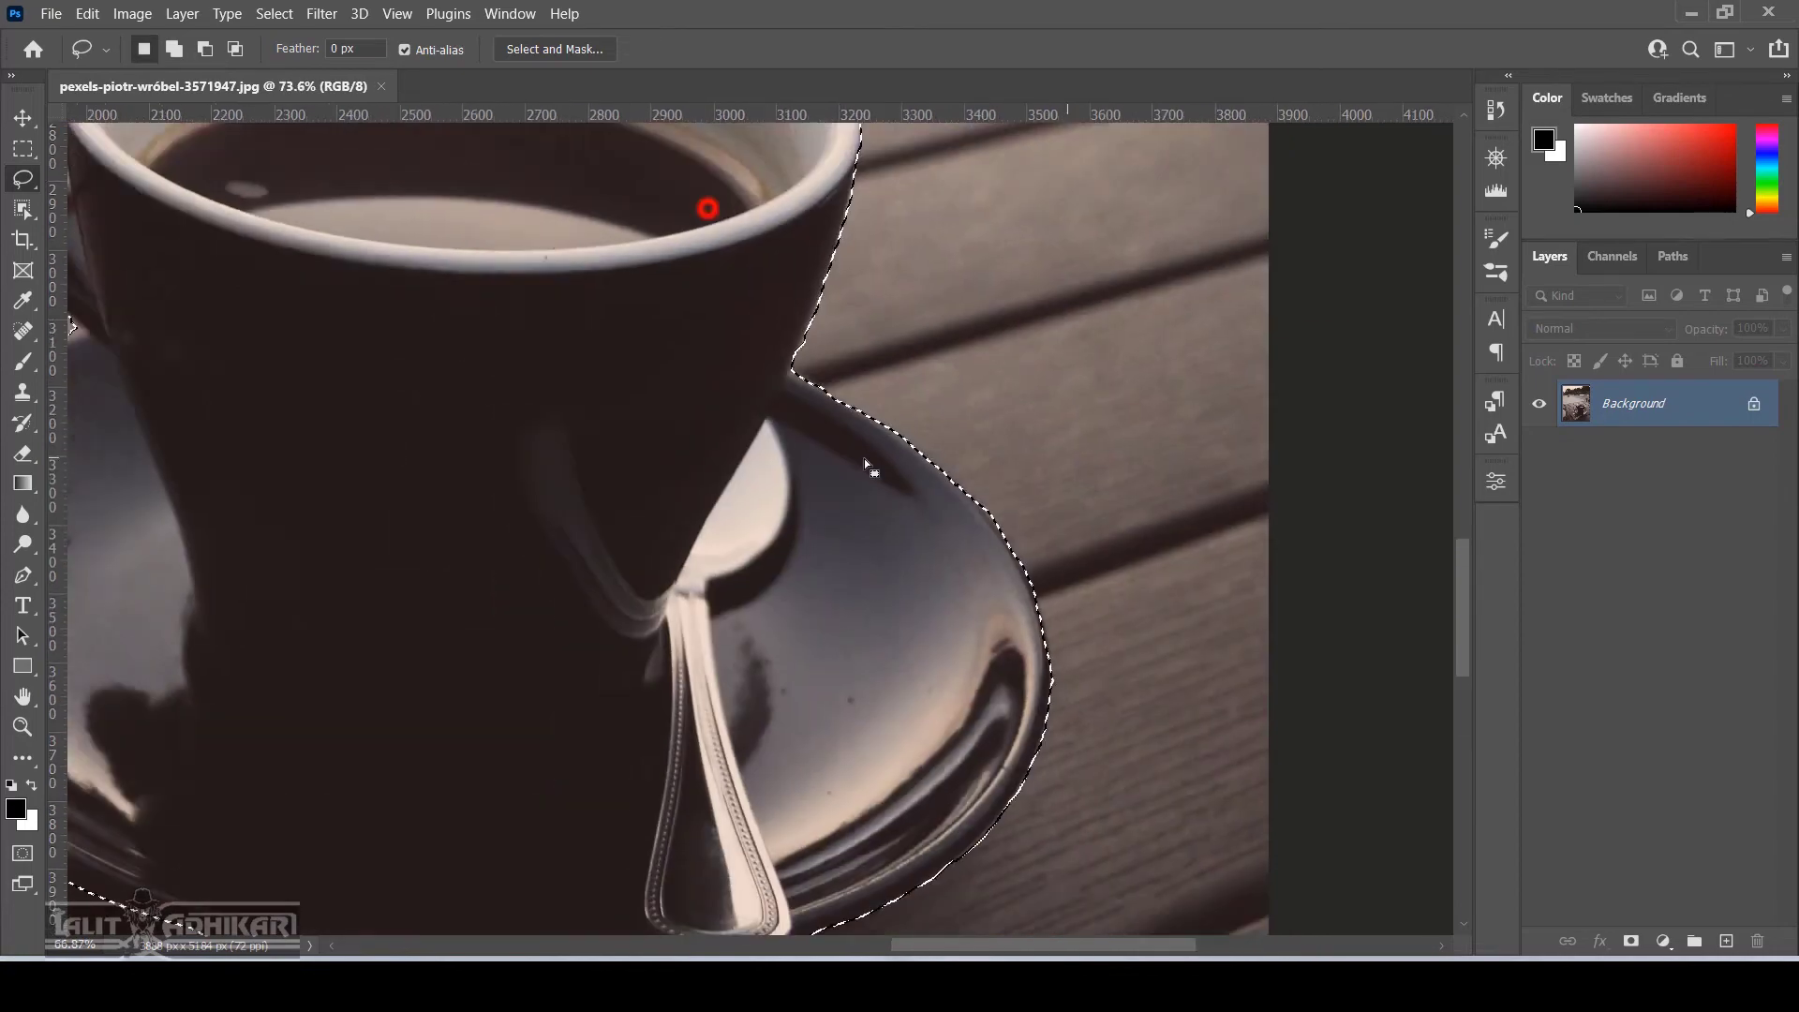
pyautogui.scroll(-8, 864, 458)
pyautogui.scroll(-1, 806, 375)
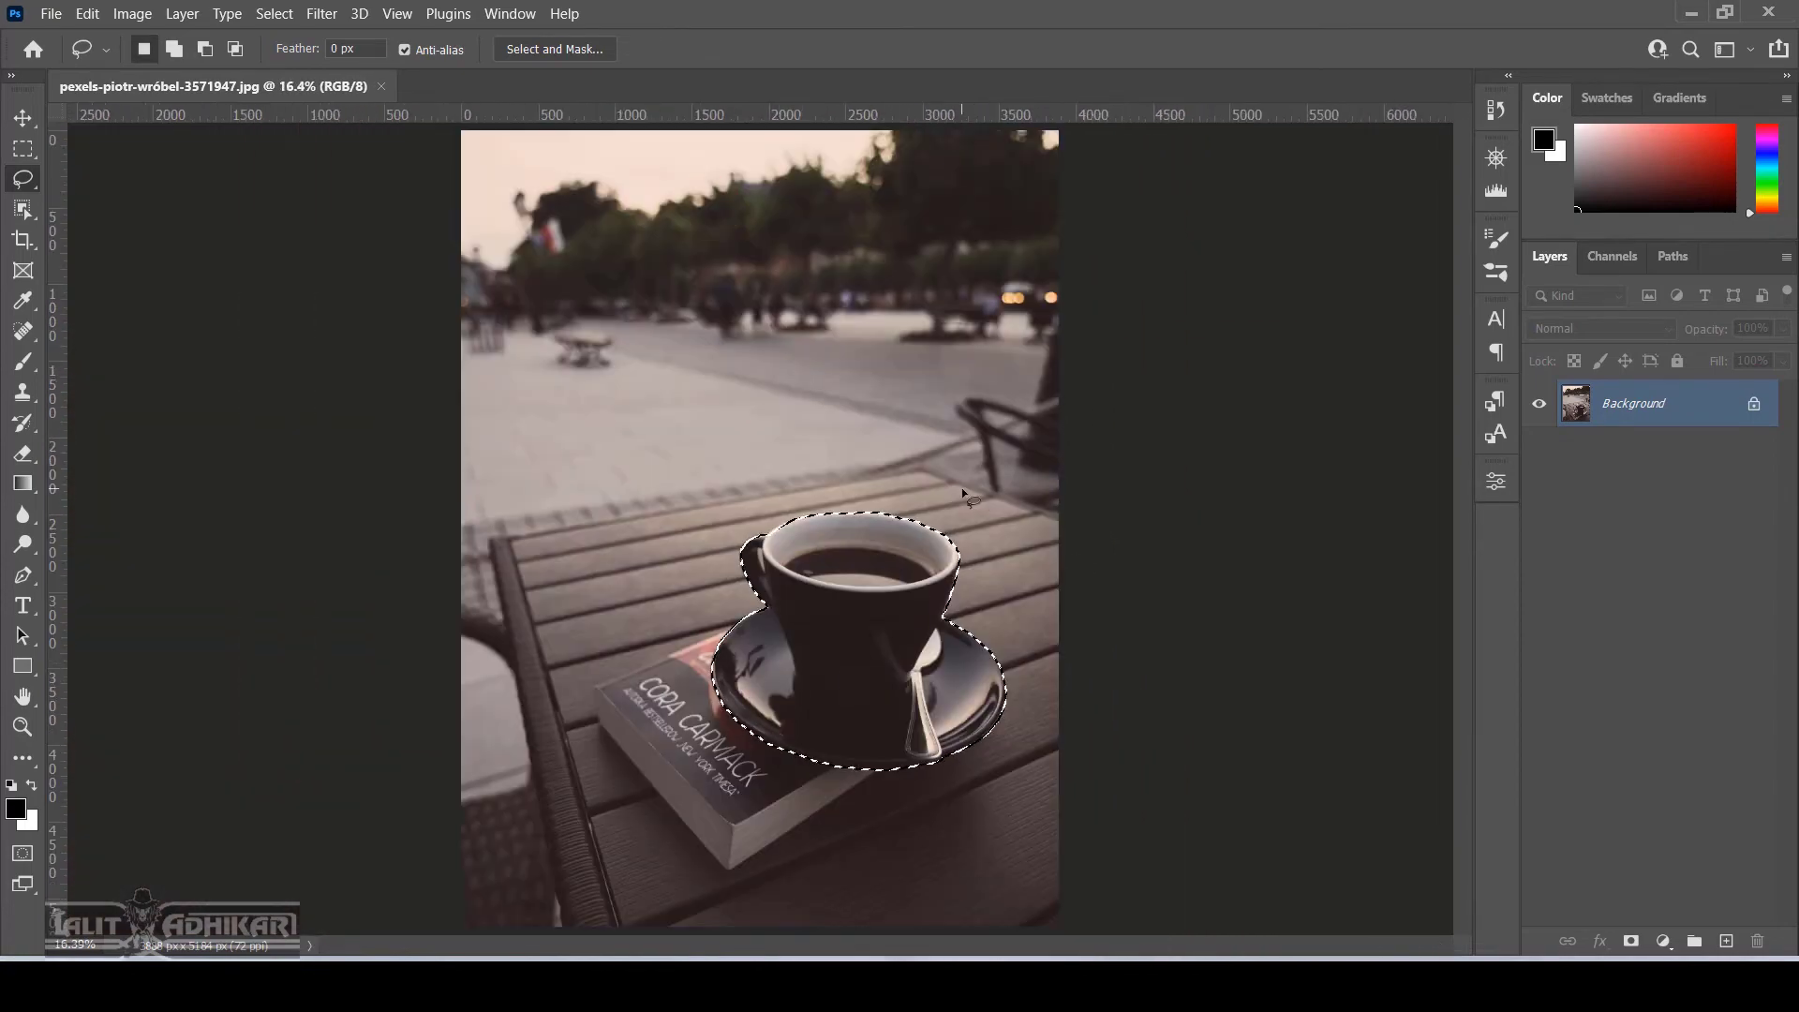
# Subtract the gap of background visible inside the cup's handle from the lasso selection
pyautogui.scroll(8, 731, 543)
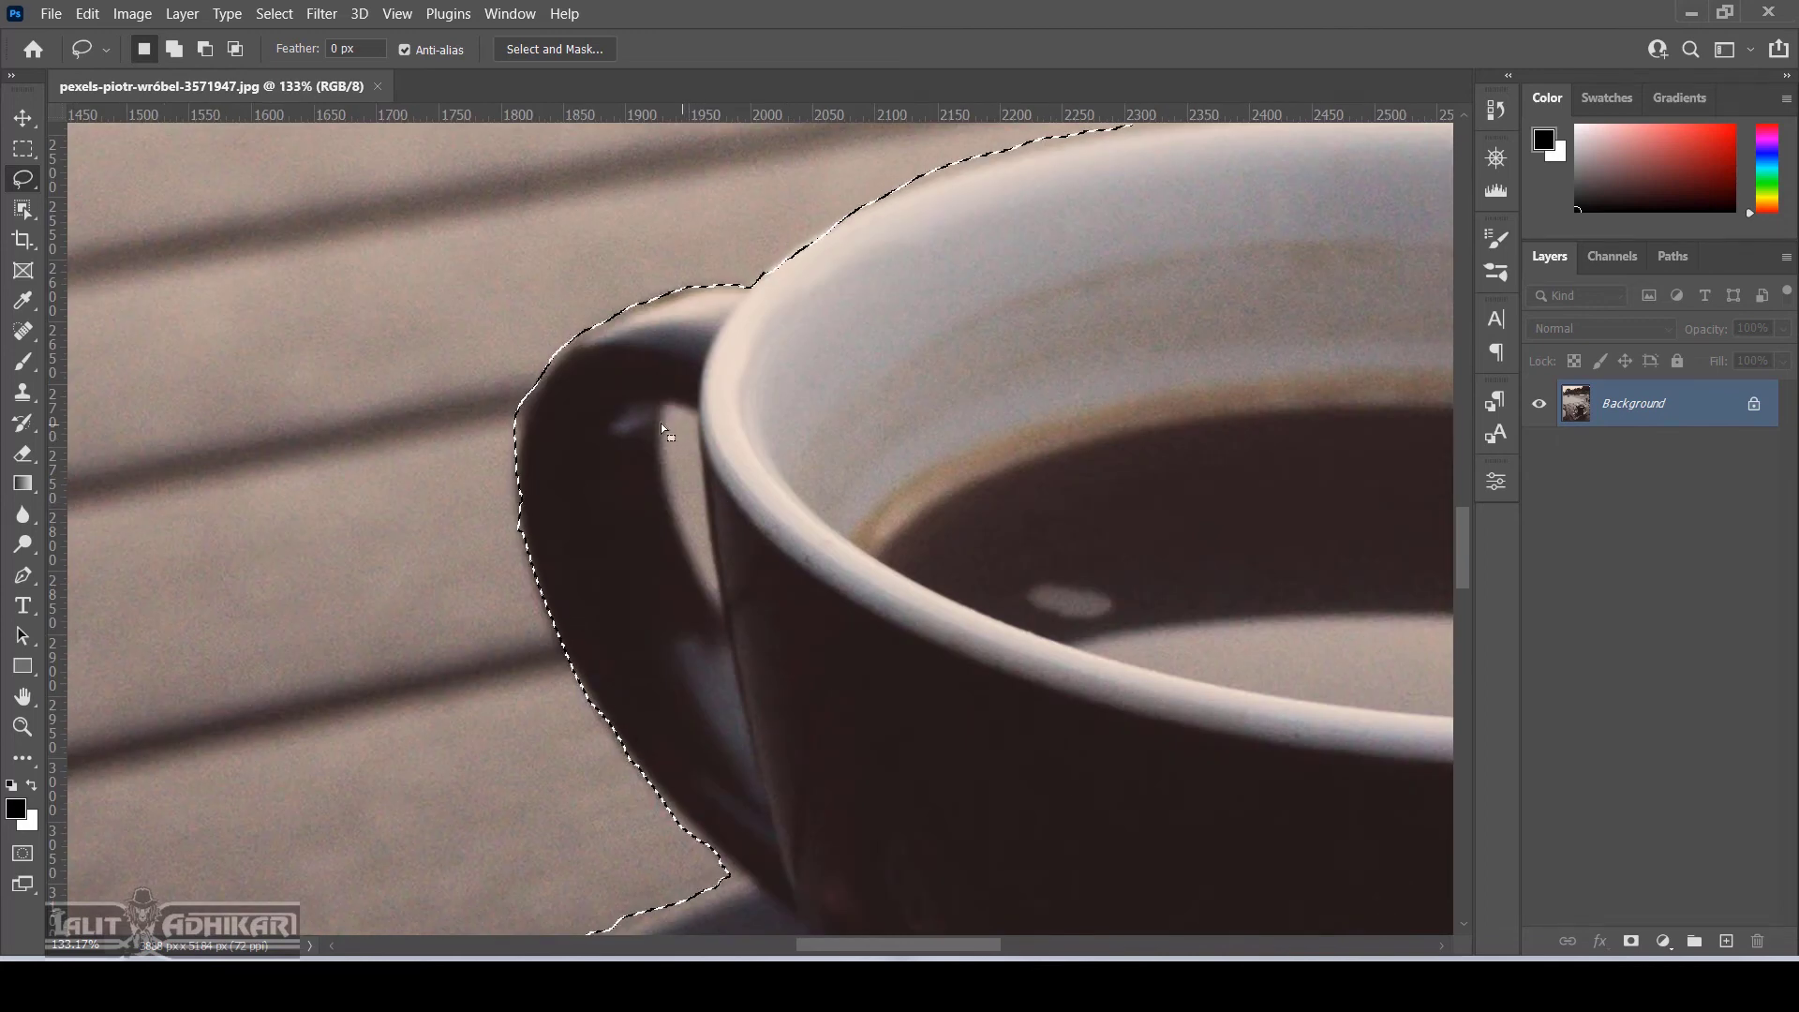
pyautogui.press('alt')
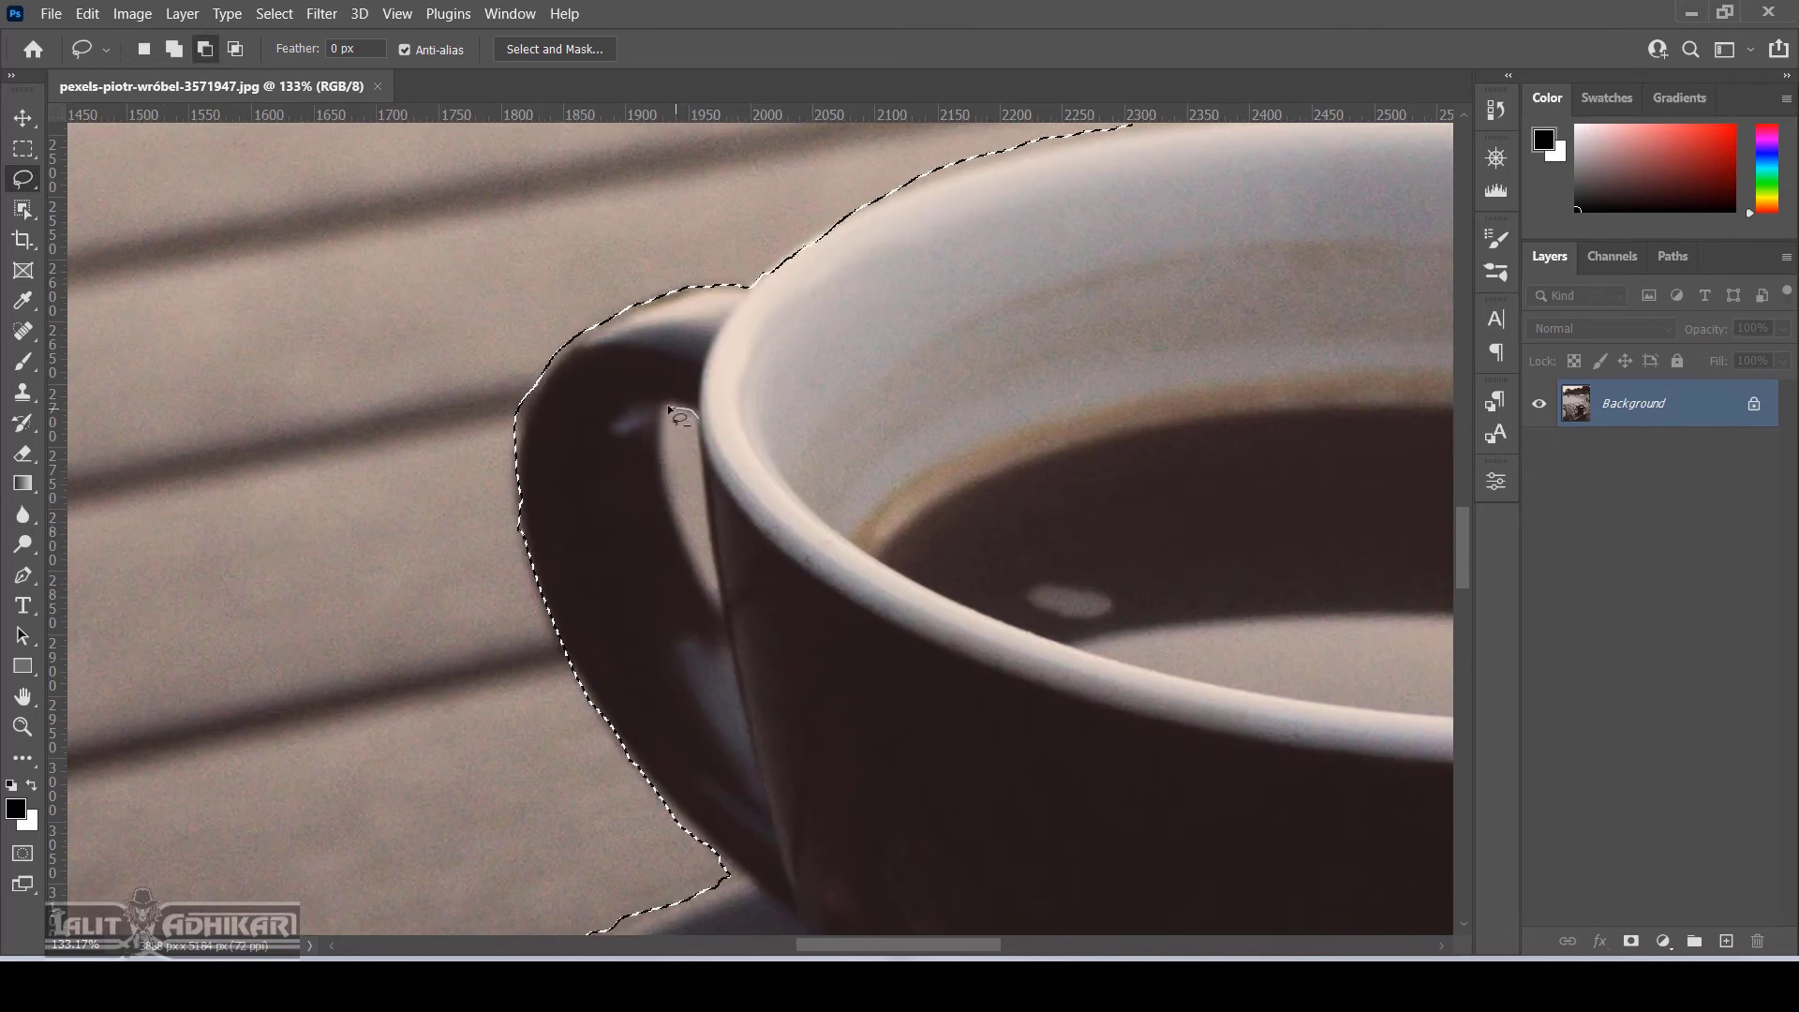
pyautogui.moveTo(661, 407)
pyautogui.mouseDown()
pyautogui.moveTo(689, 577)
pyautogui.moveTo(695, 414)
pyautogui.moveTo(768, 439)
pyautogui.moveTo(761, 614)
pyautogui.moveTo(749, 422)
pyautogui.mouseUp()
pyautogui.press('shift')
pyautogui.press('alt')
pyautogui.moveTo(694, 426)
pyautogui.mouseDown()
pyautogui.moveTo(718, 569)
pyautogui.moveTo(704, 563)
pyautogui.mouseUp()
pyautogui.press('shift')
pyautogui.moveTo(722, 413); pyautogui.dragTo(731, 543)
pyautogui.moveTo(645, 396)
pyautogui.mouseDown()
pyautogui.moveTo(685, 643)
pyautogui.moveTo(644, 403)
pyautogui.mouseUp()
# Copy the selected cup to a new layer named lasso tool, and check the cutout with the Background layer temporarily hidden
pyautogui.scroll(-10, 823, 419)
pyautogui.scroll(2, 1054, 447)
pyautogui.hotkey('ctrl', '0')
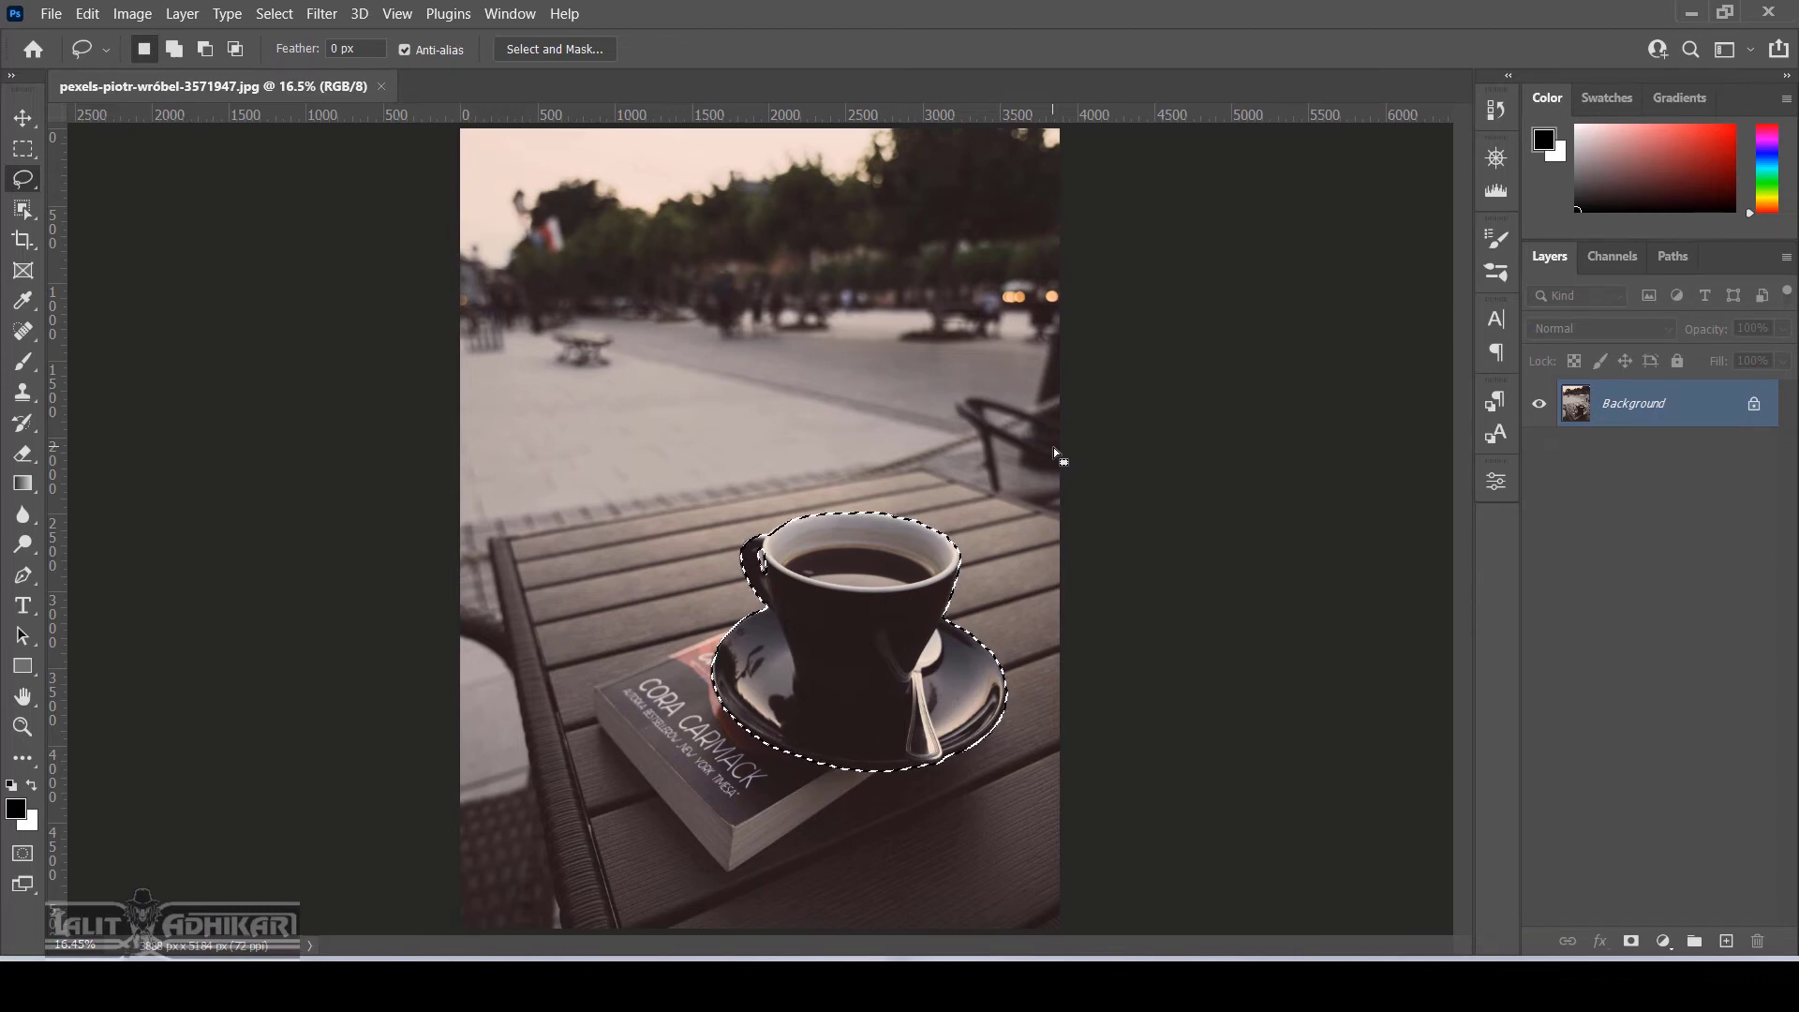
pyautogui.hotkey('ctrl', 'j')
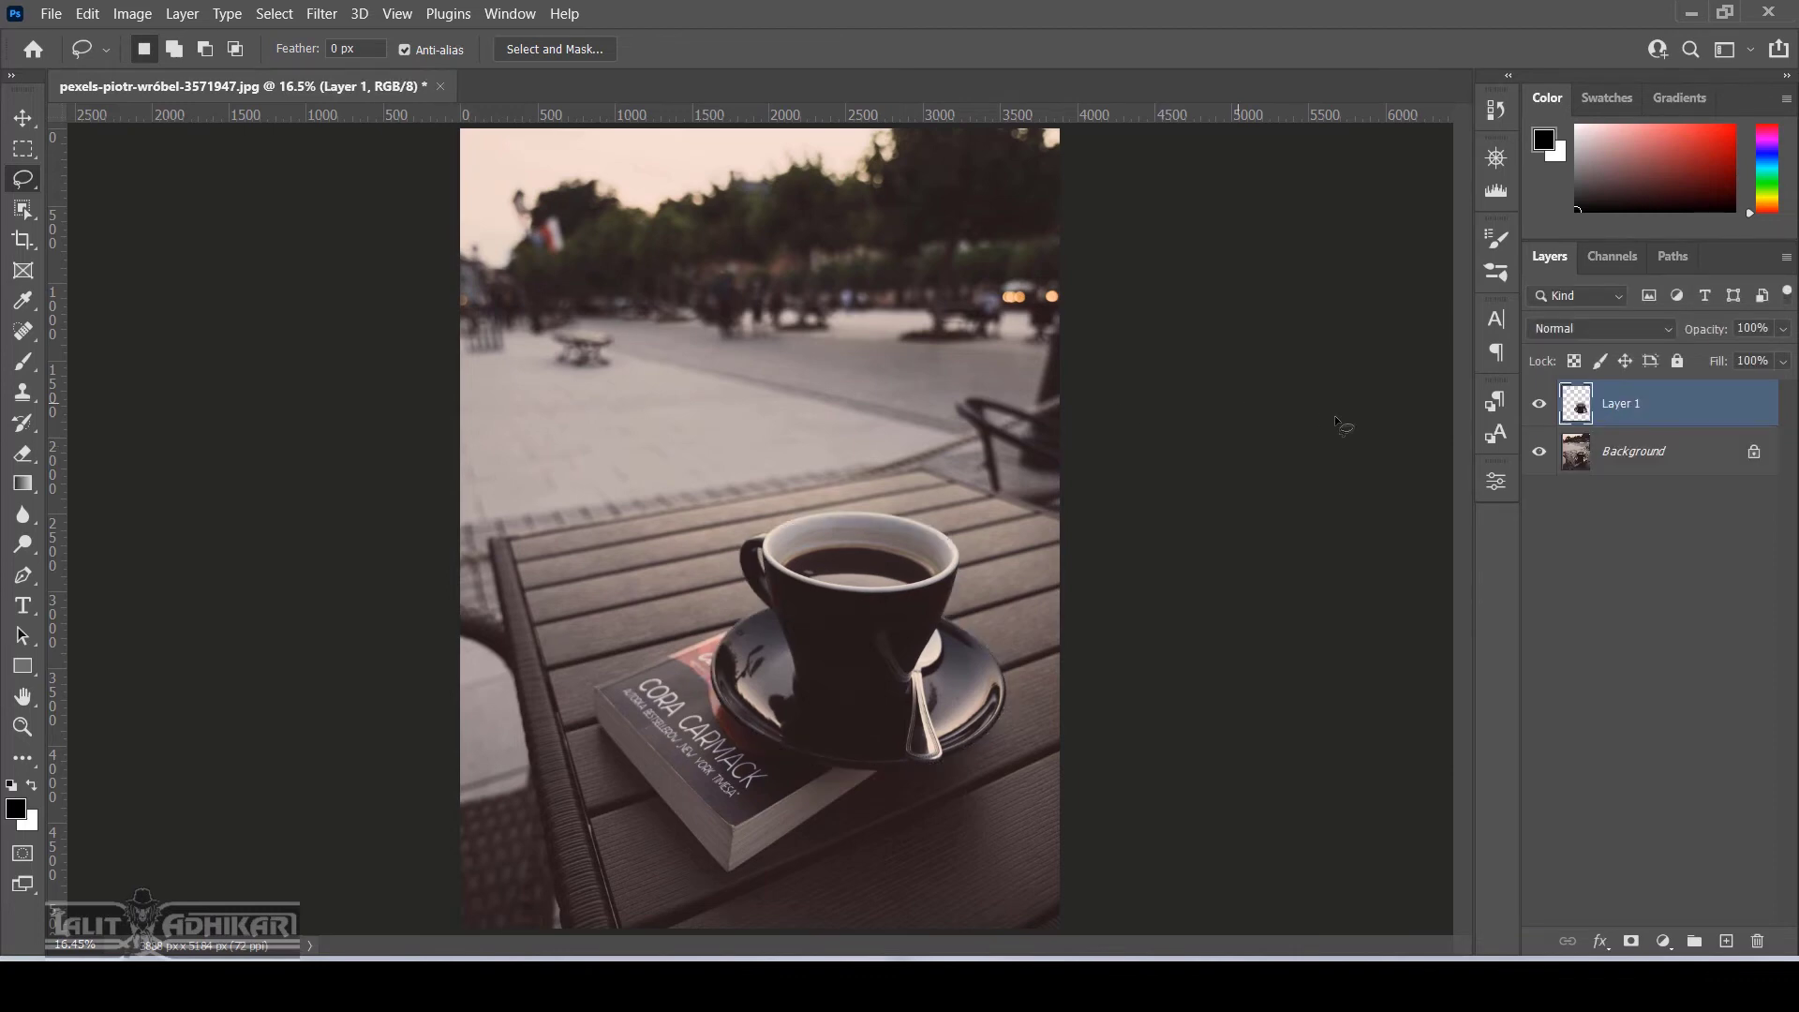
pyautogui.click(1540, 456)
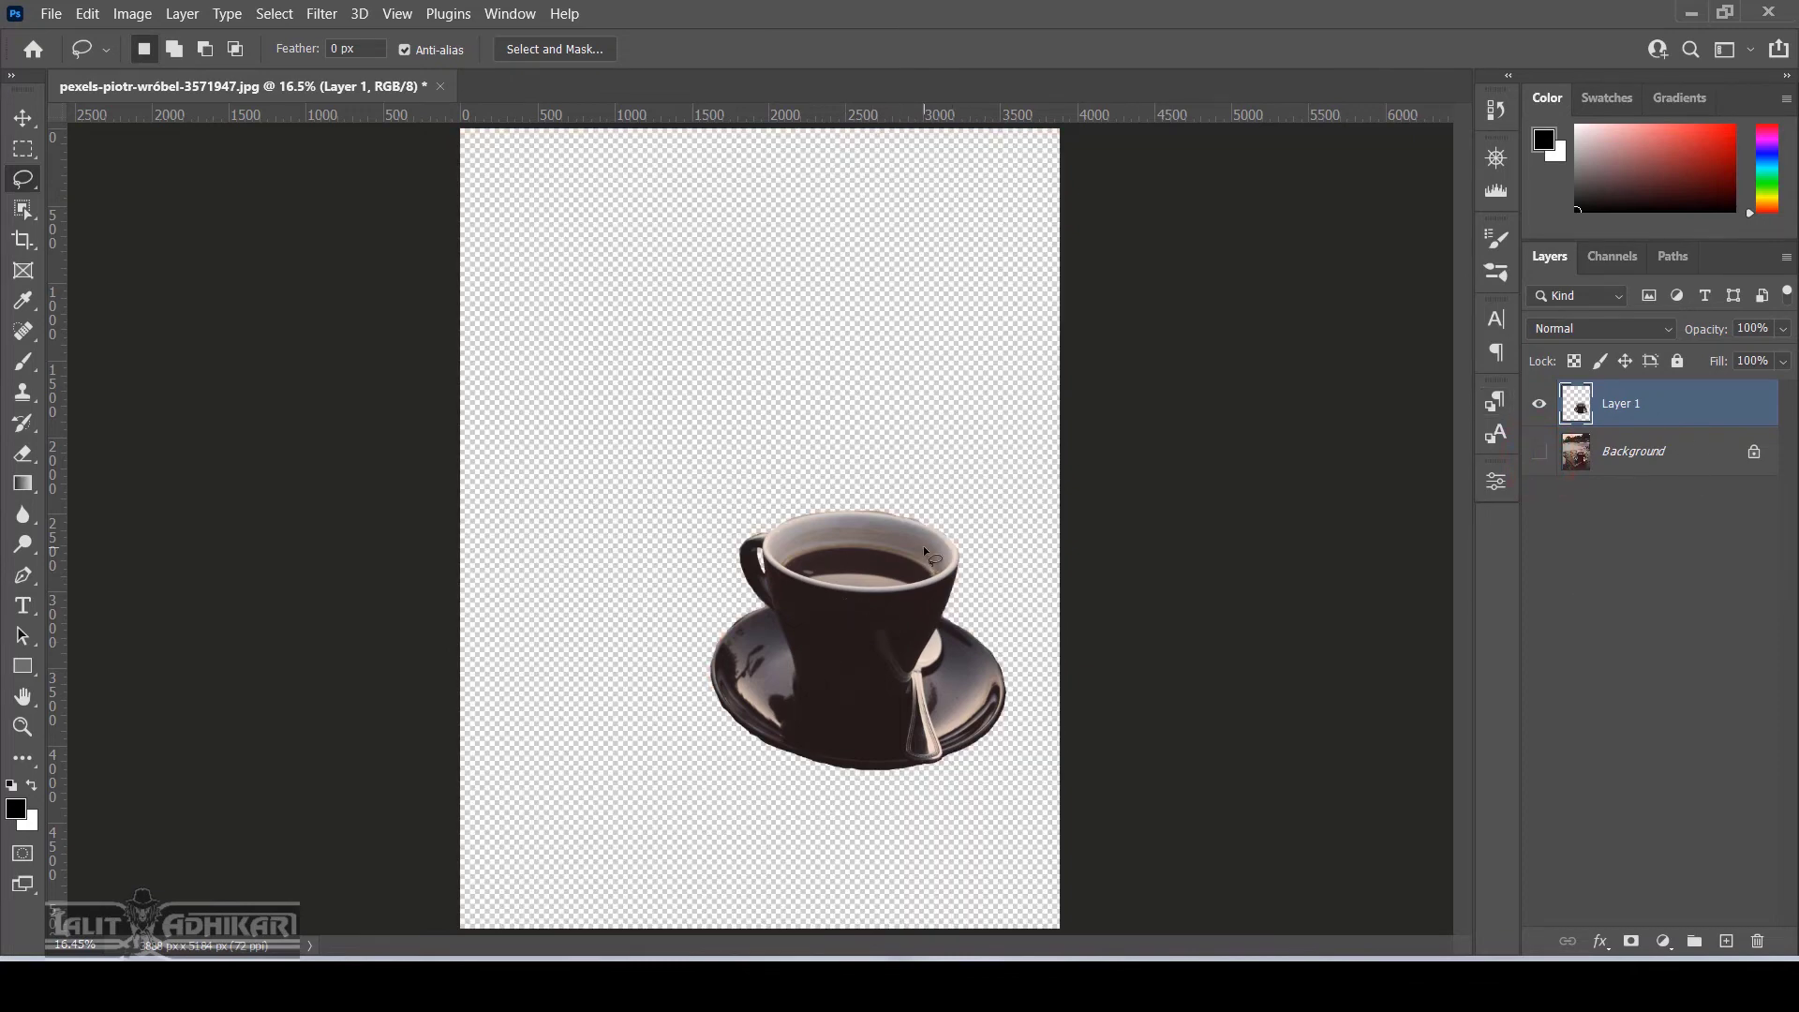
pyautogui.click(1540, 453)
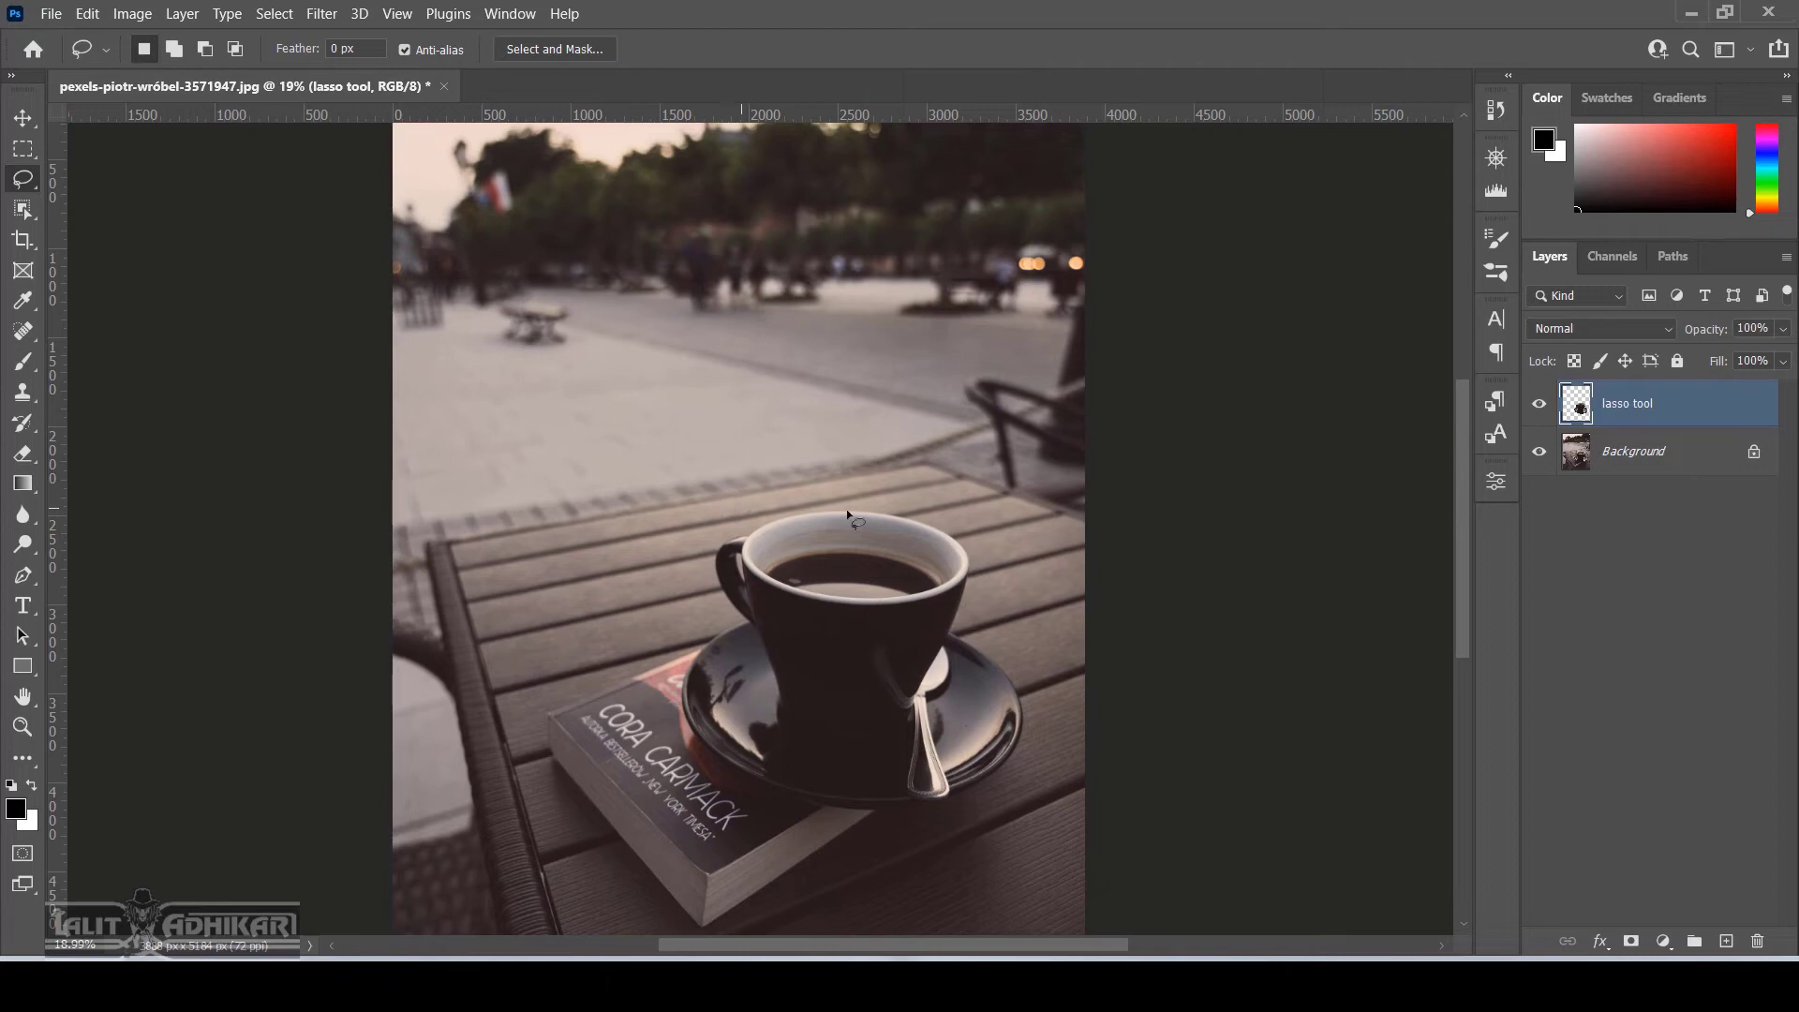
# Draw a closed straight-edged Polygonal Lasso selection around the cup, saucer and book, reaching up to the trees in the background
pyautogui.click(24, 178)
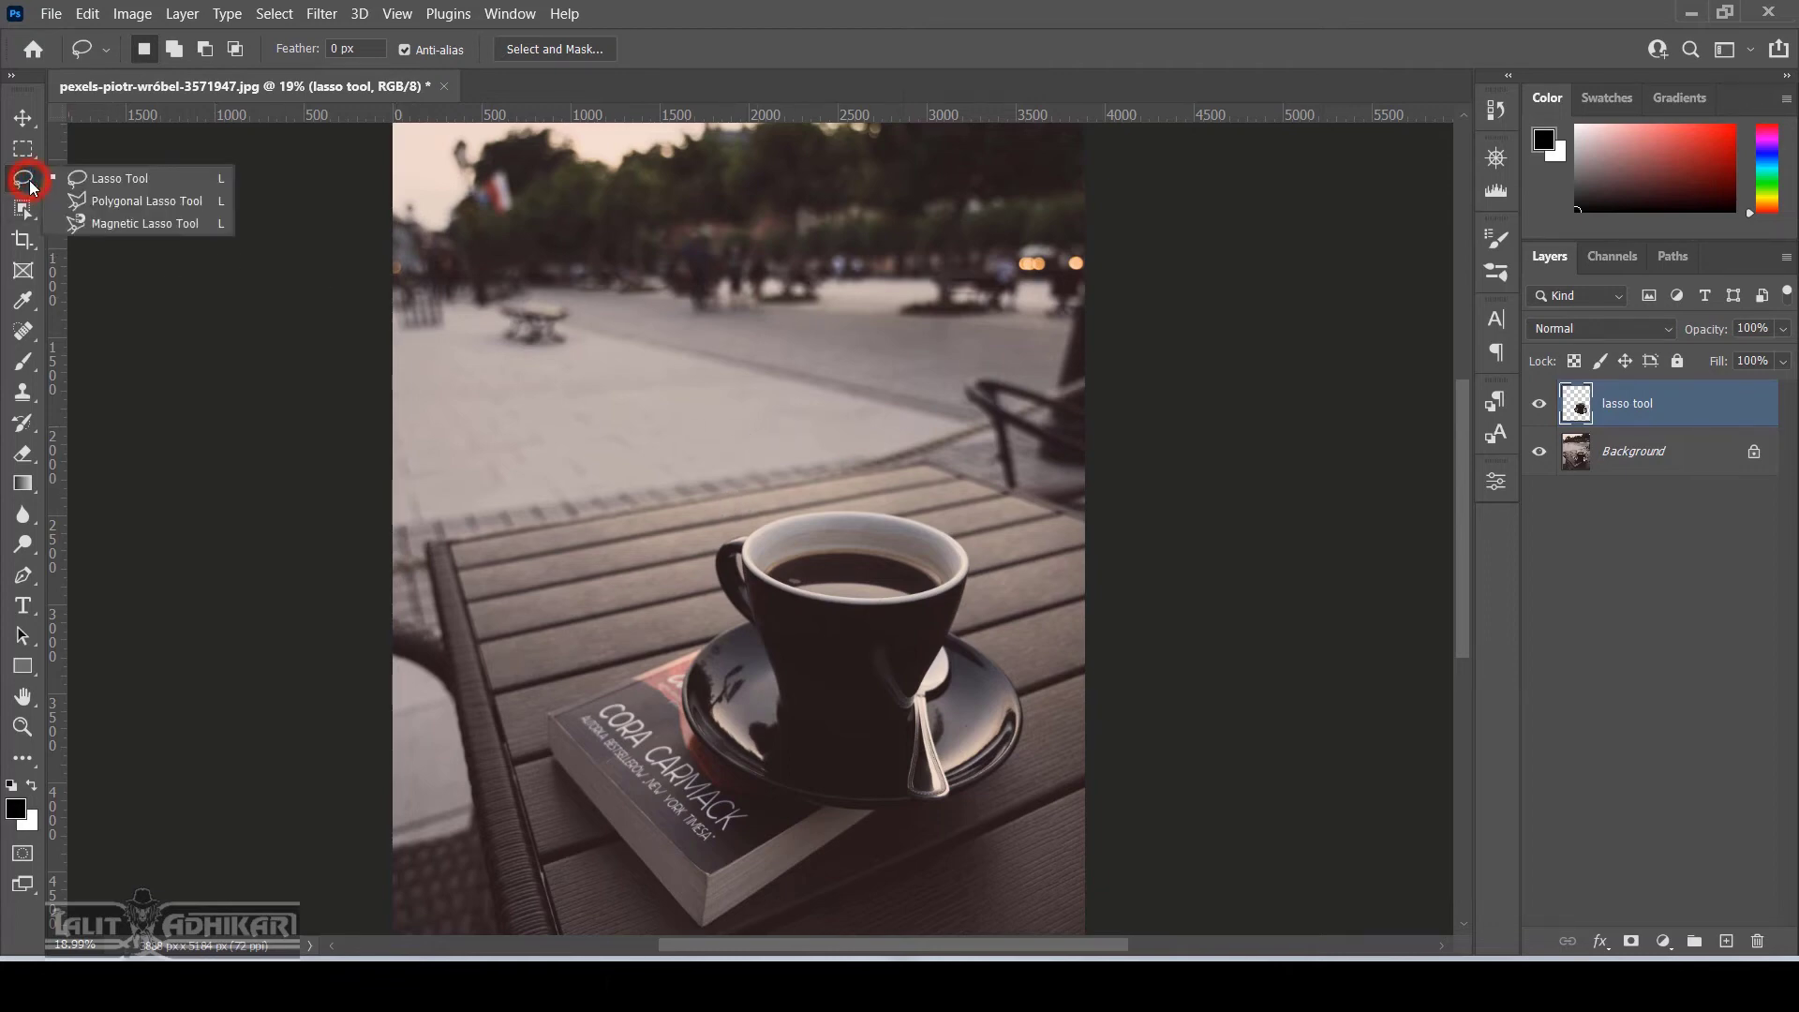
pyautogui.click(177, 205)
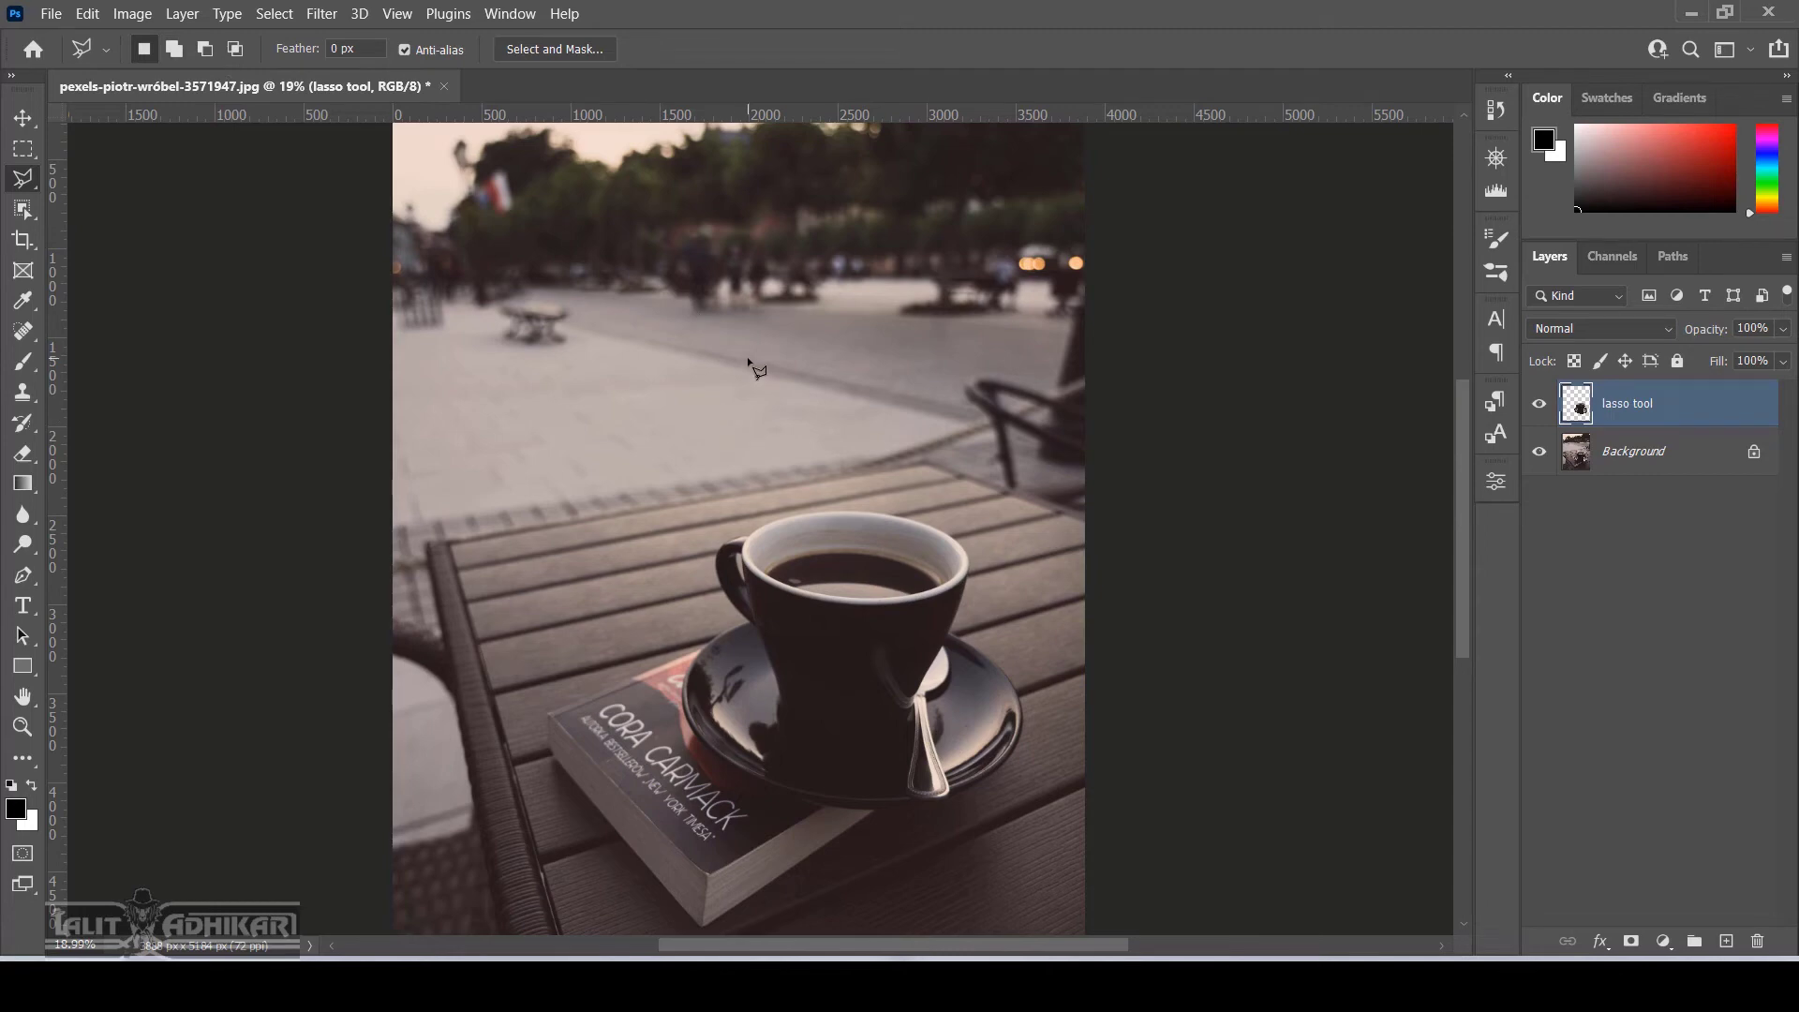
pyautogui.click(551, 440)
pyautogui.click(493, 352)
pyautogui.click(546, 232)
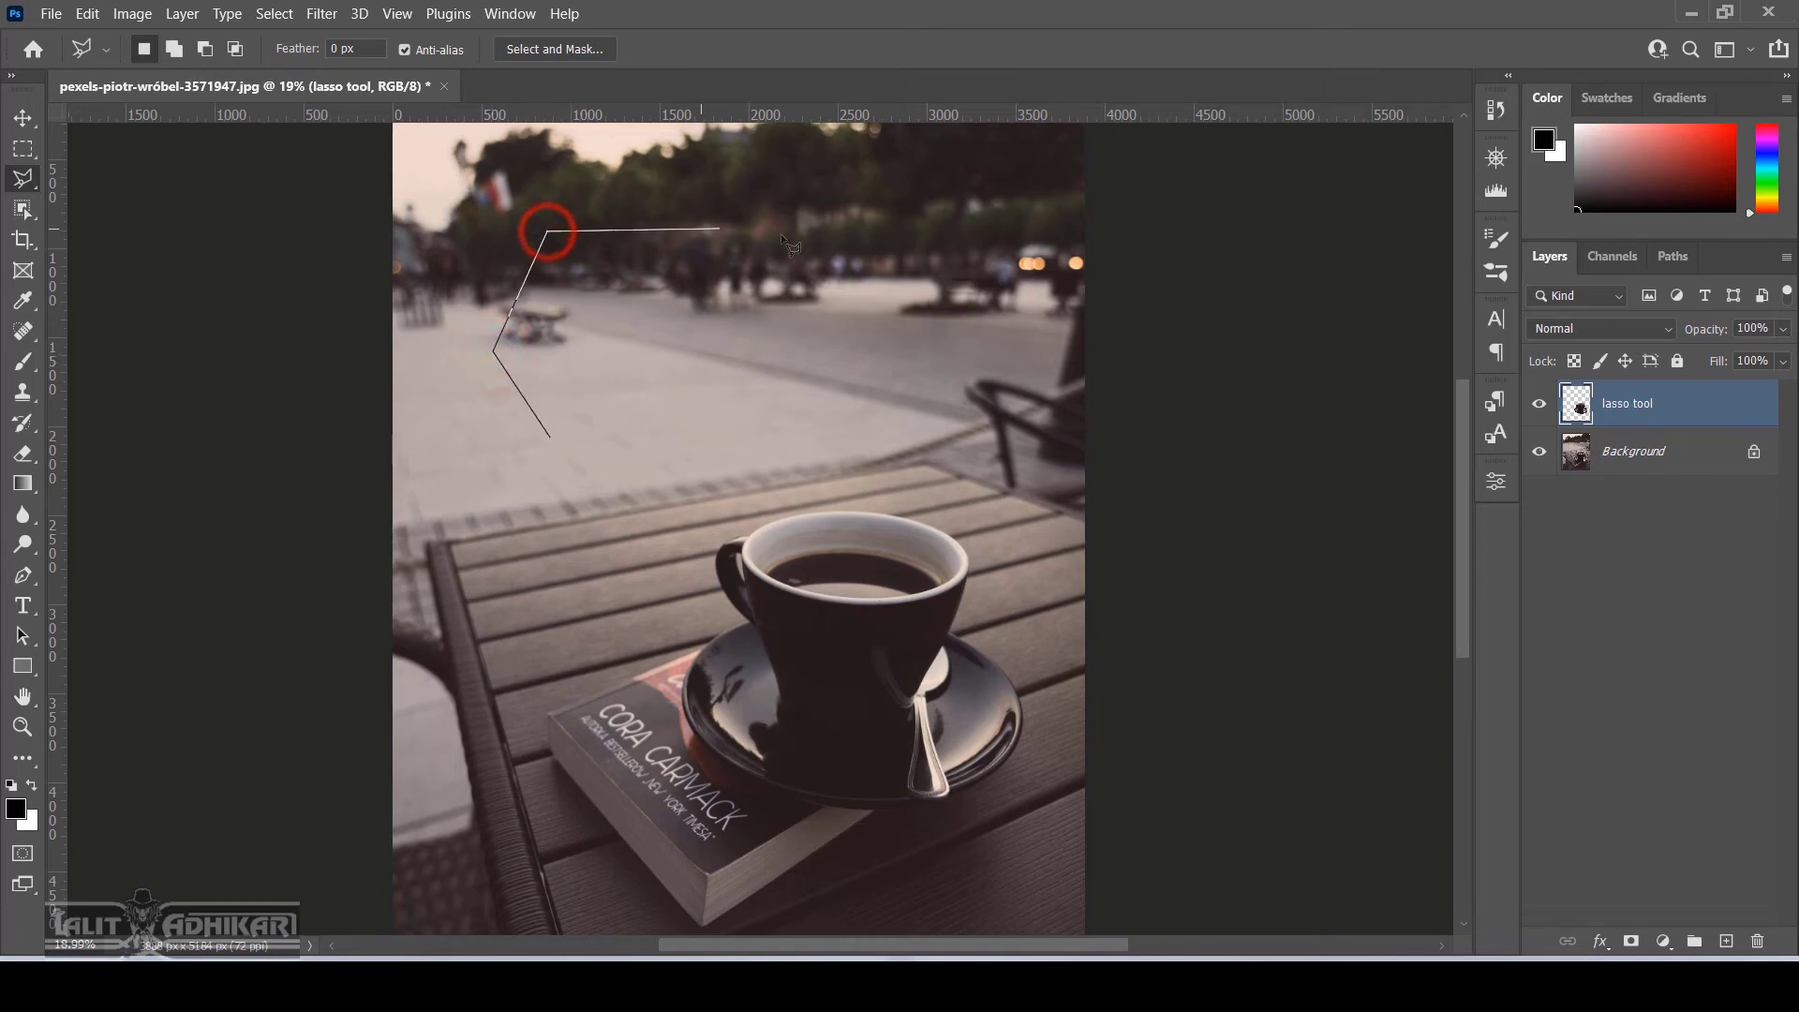
pyautogui.click(859, 241)
pyautogui.click(1020, 363)
pyautogui.click(1021, 523)
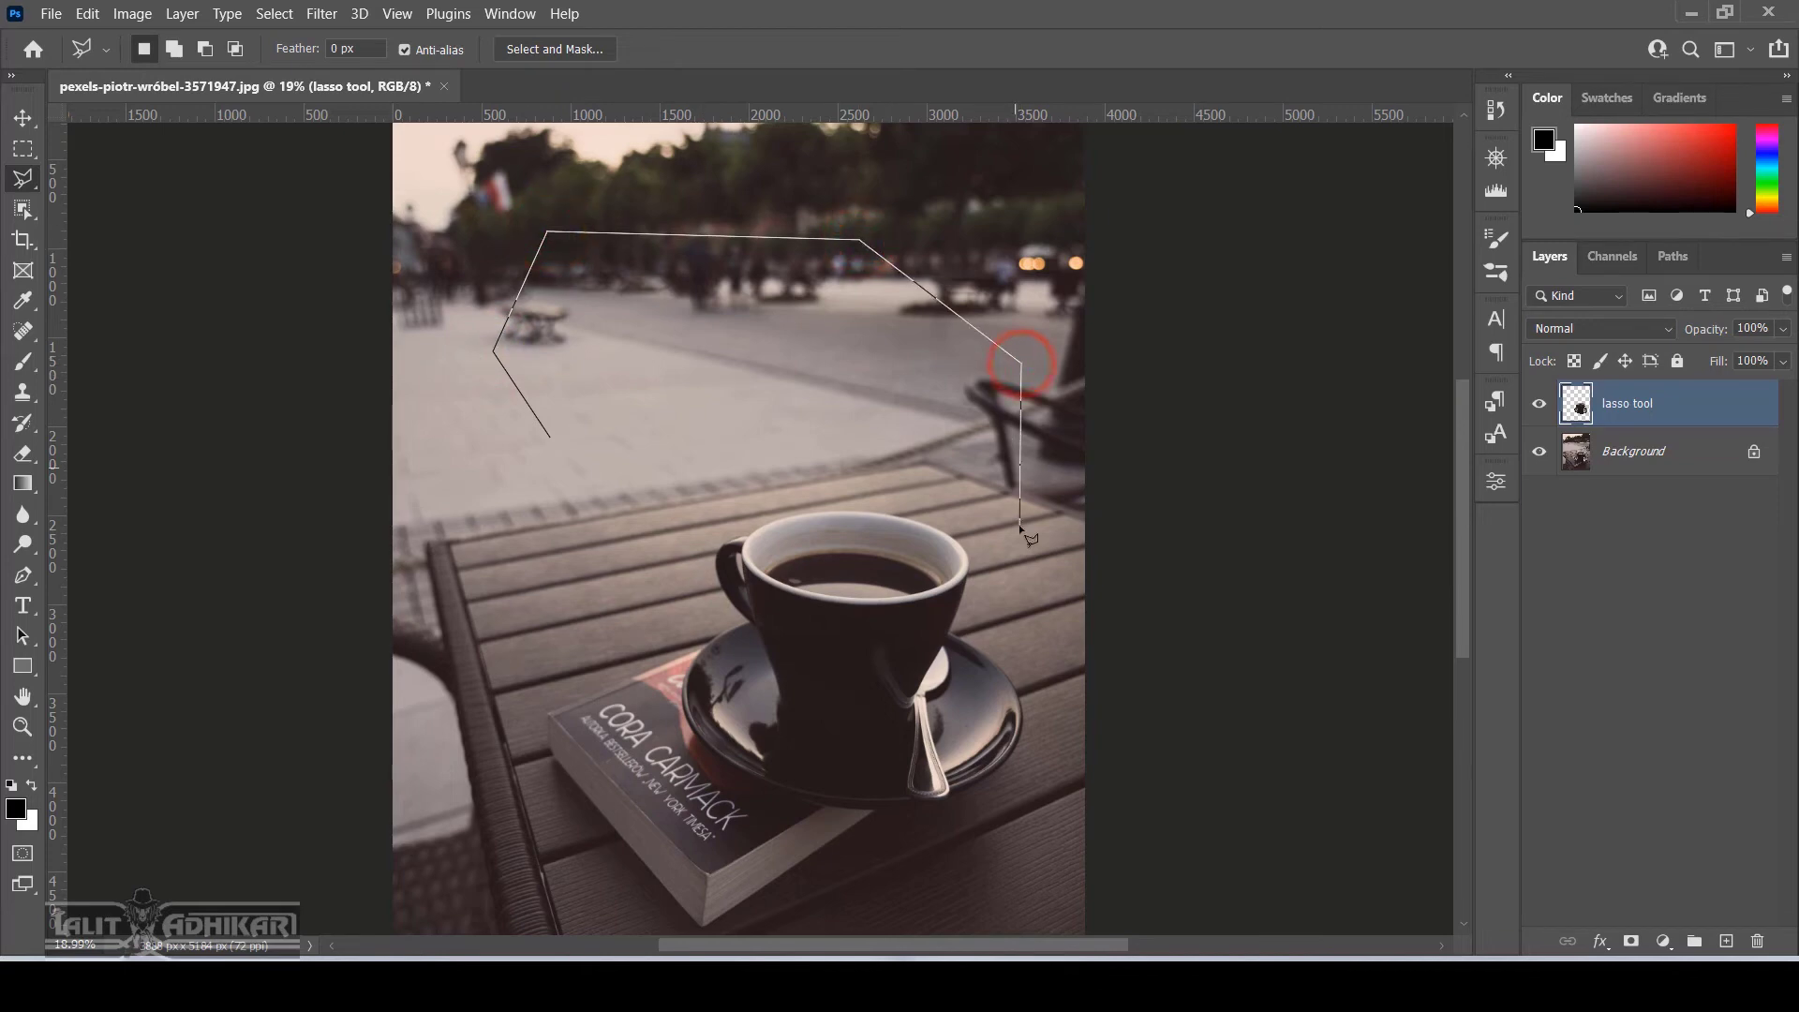
pyautogui.click(1059, 670)
pyautogui.click(1027, 778)
pyautogui.click(888, 831)
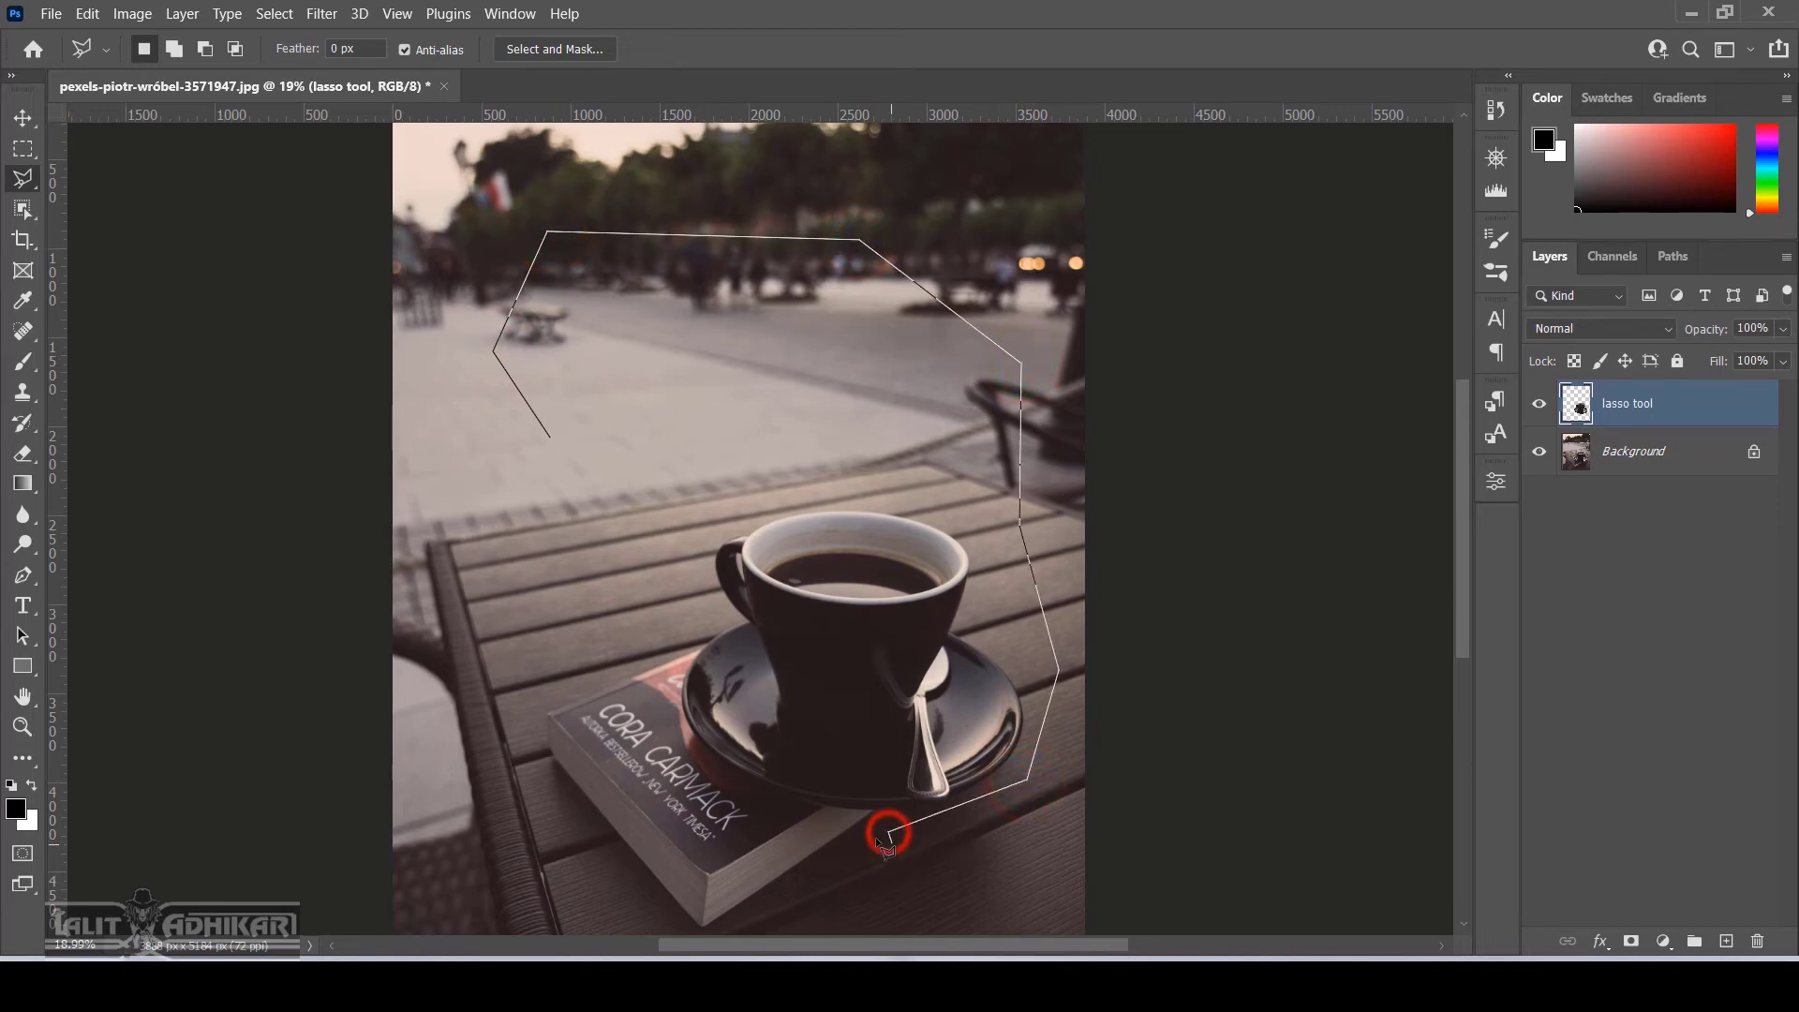
pyautogui.click(753, 925)
pyautogui.click(598, 918)
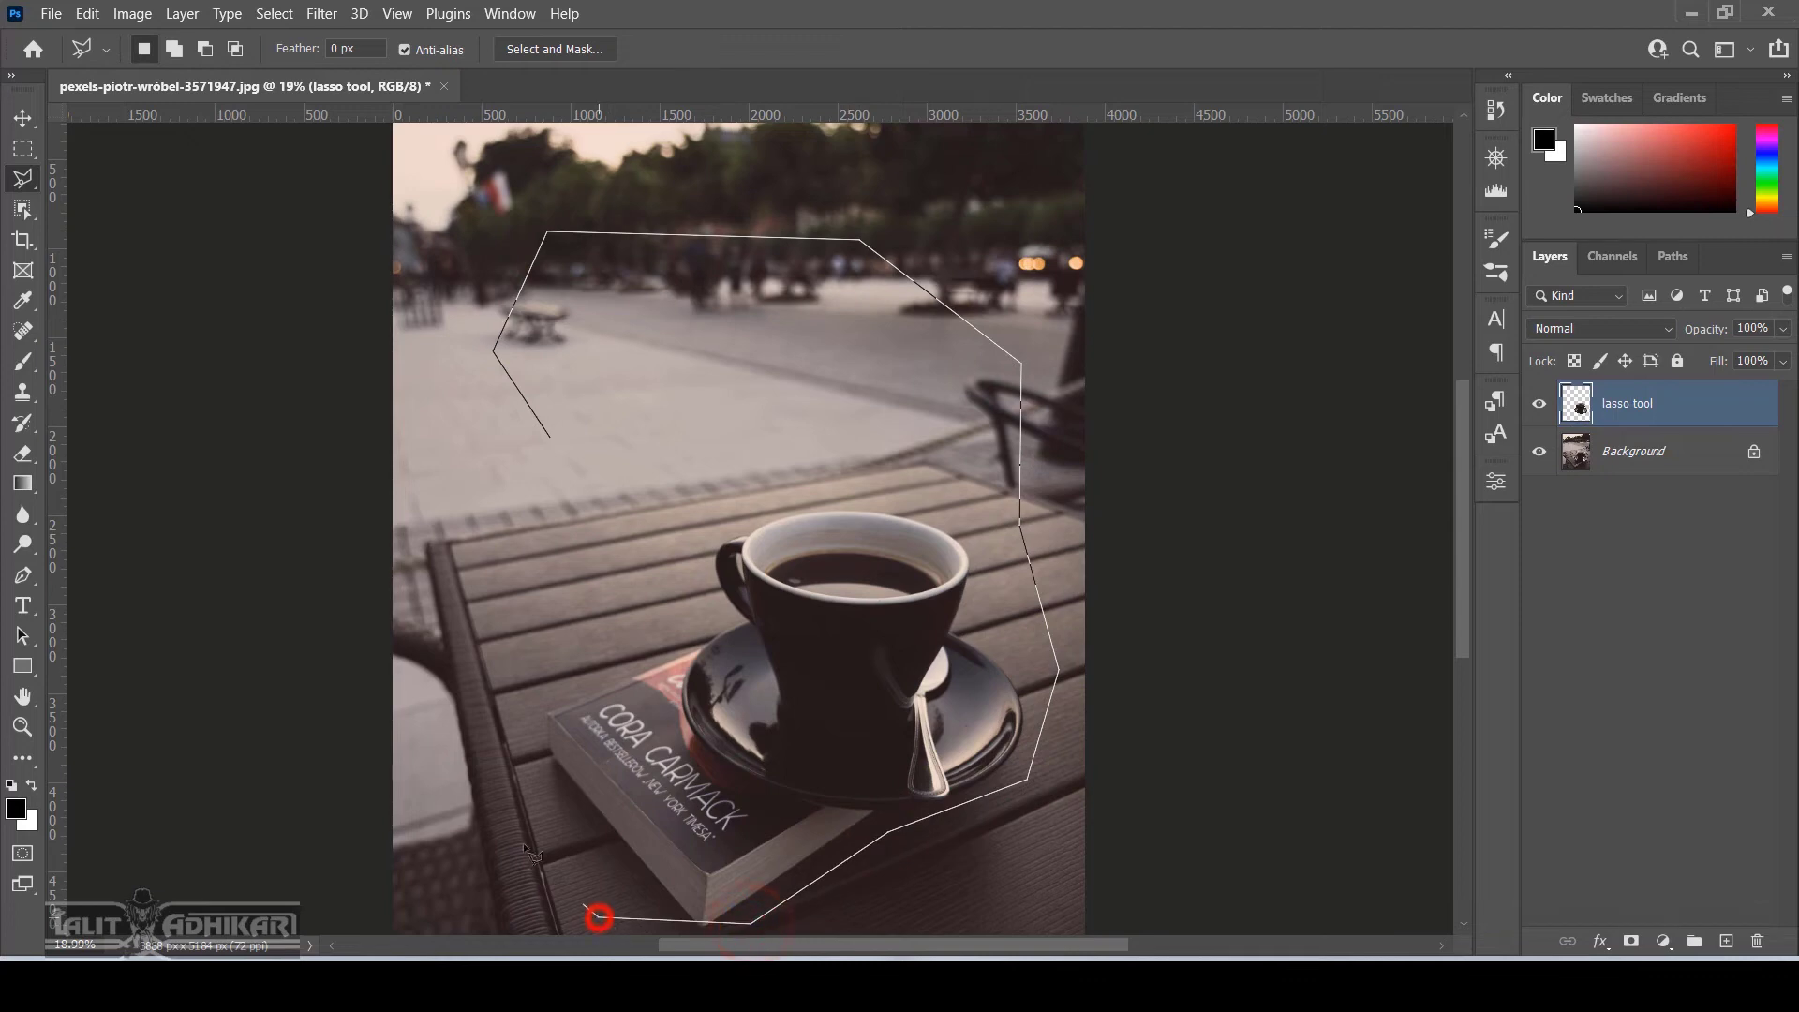
pyautogui.click(475, 764)
pyautogui.click(661, 588)
pyautogui.click(654, 465)
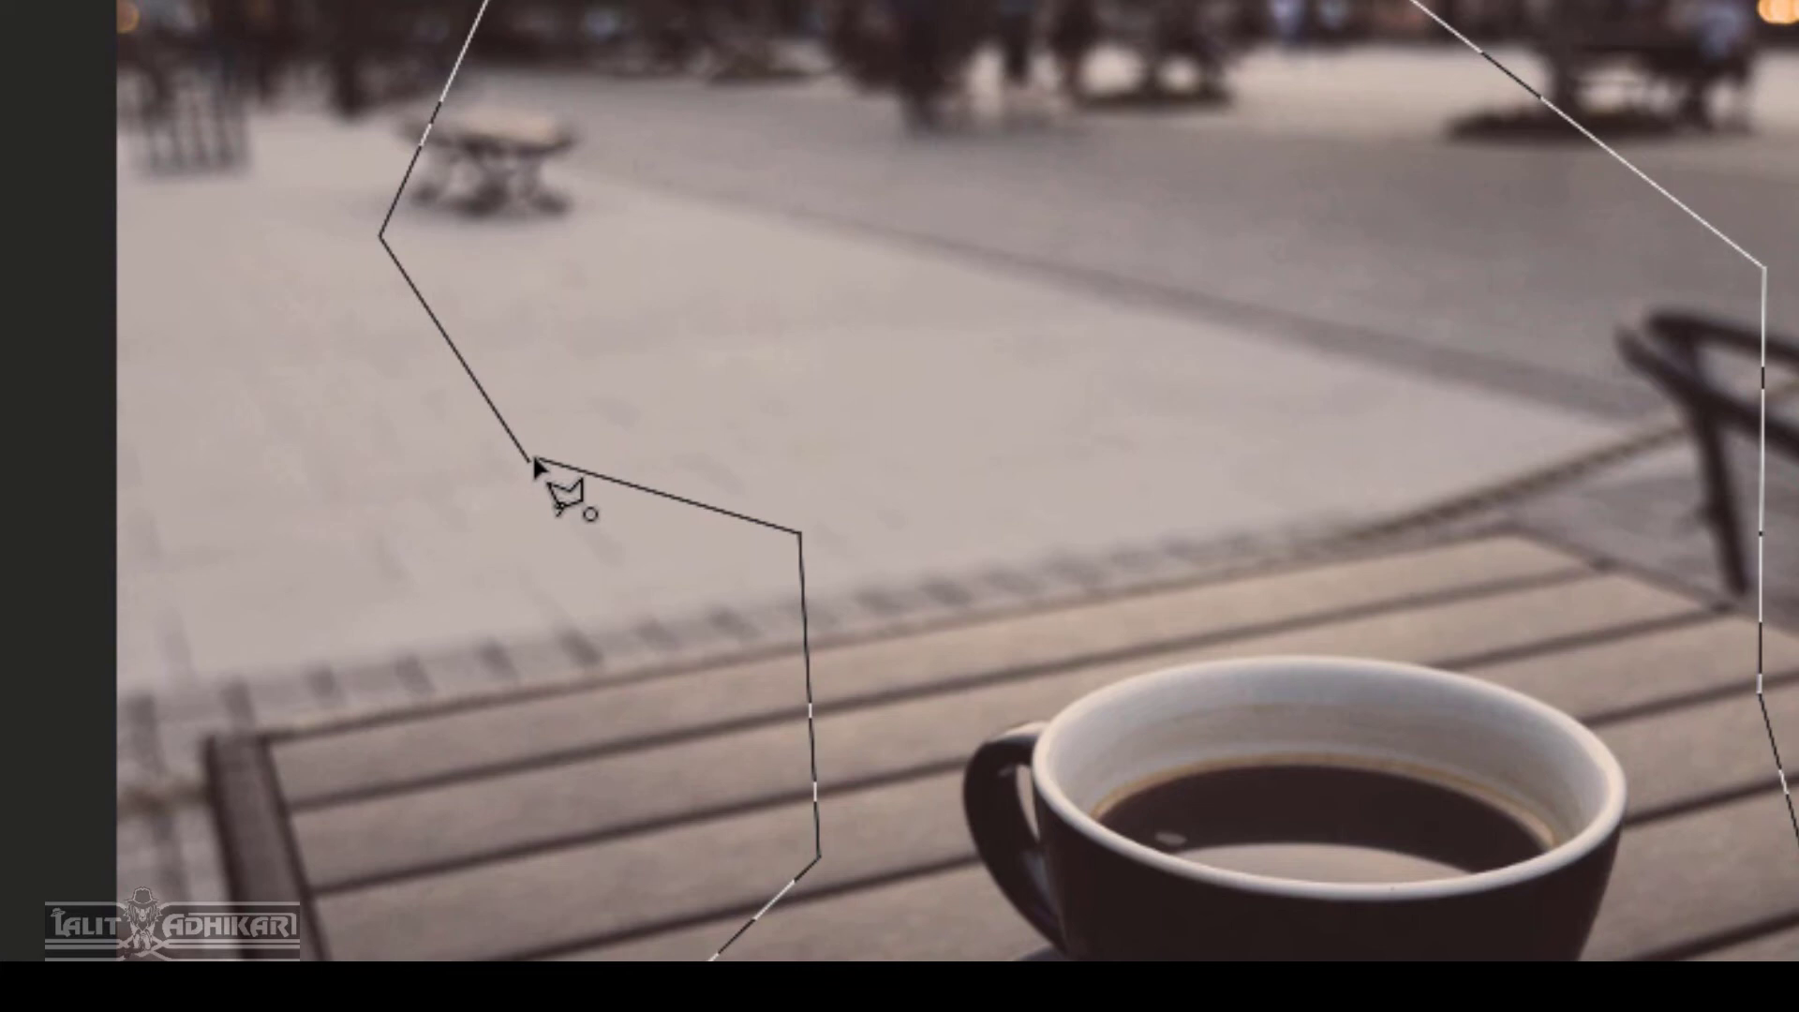
pyautogui.click(533, 462)
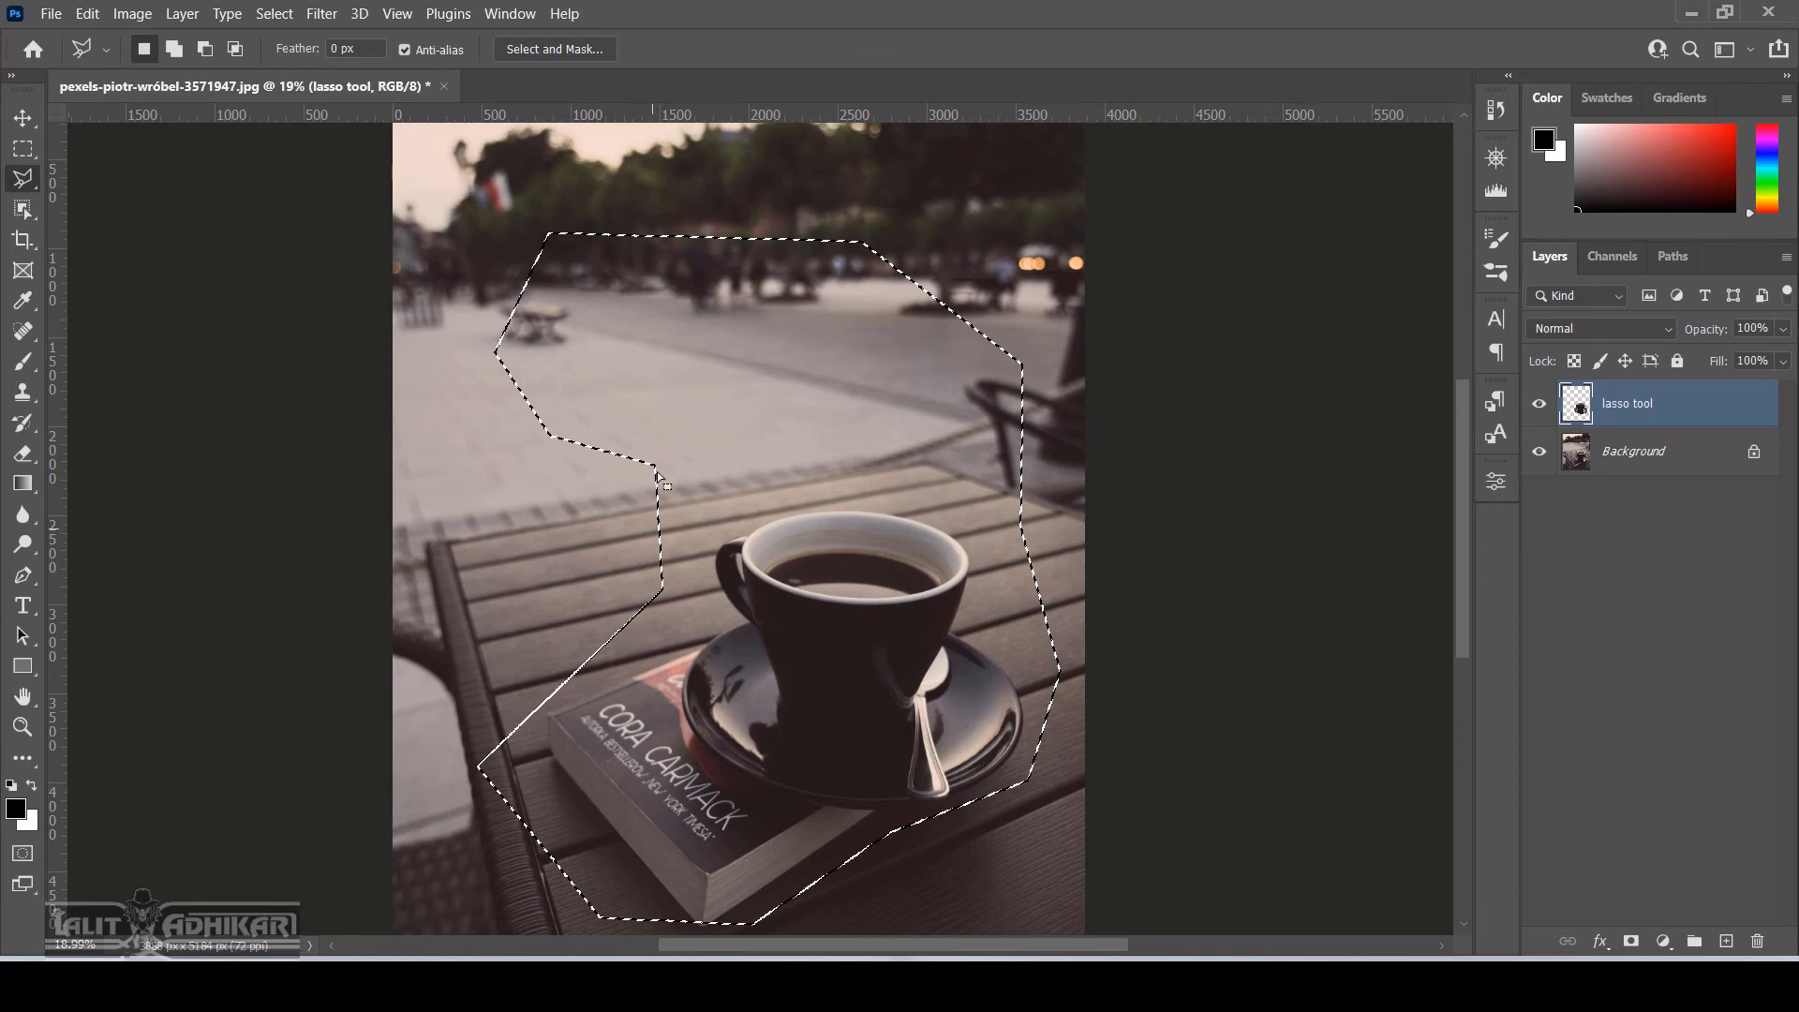
# With the regular Lasso tool, draw freehand selections over the plaza and across the table and cup, and deselect
pyautogui.rightClick(34, 187)
pyautogui.click(125, 177)
pyautogui.click(427, 215)
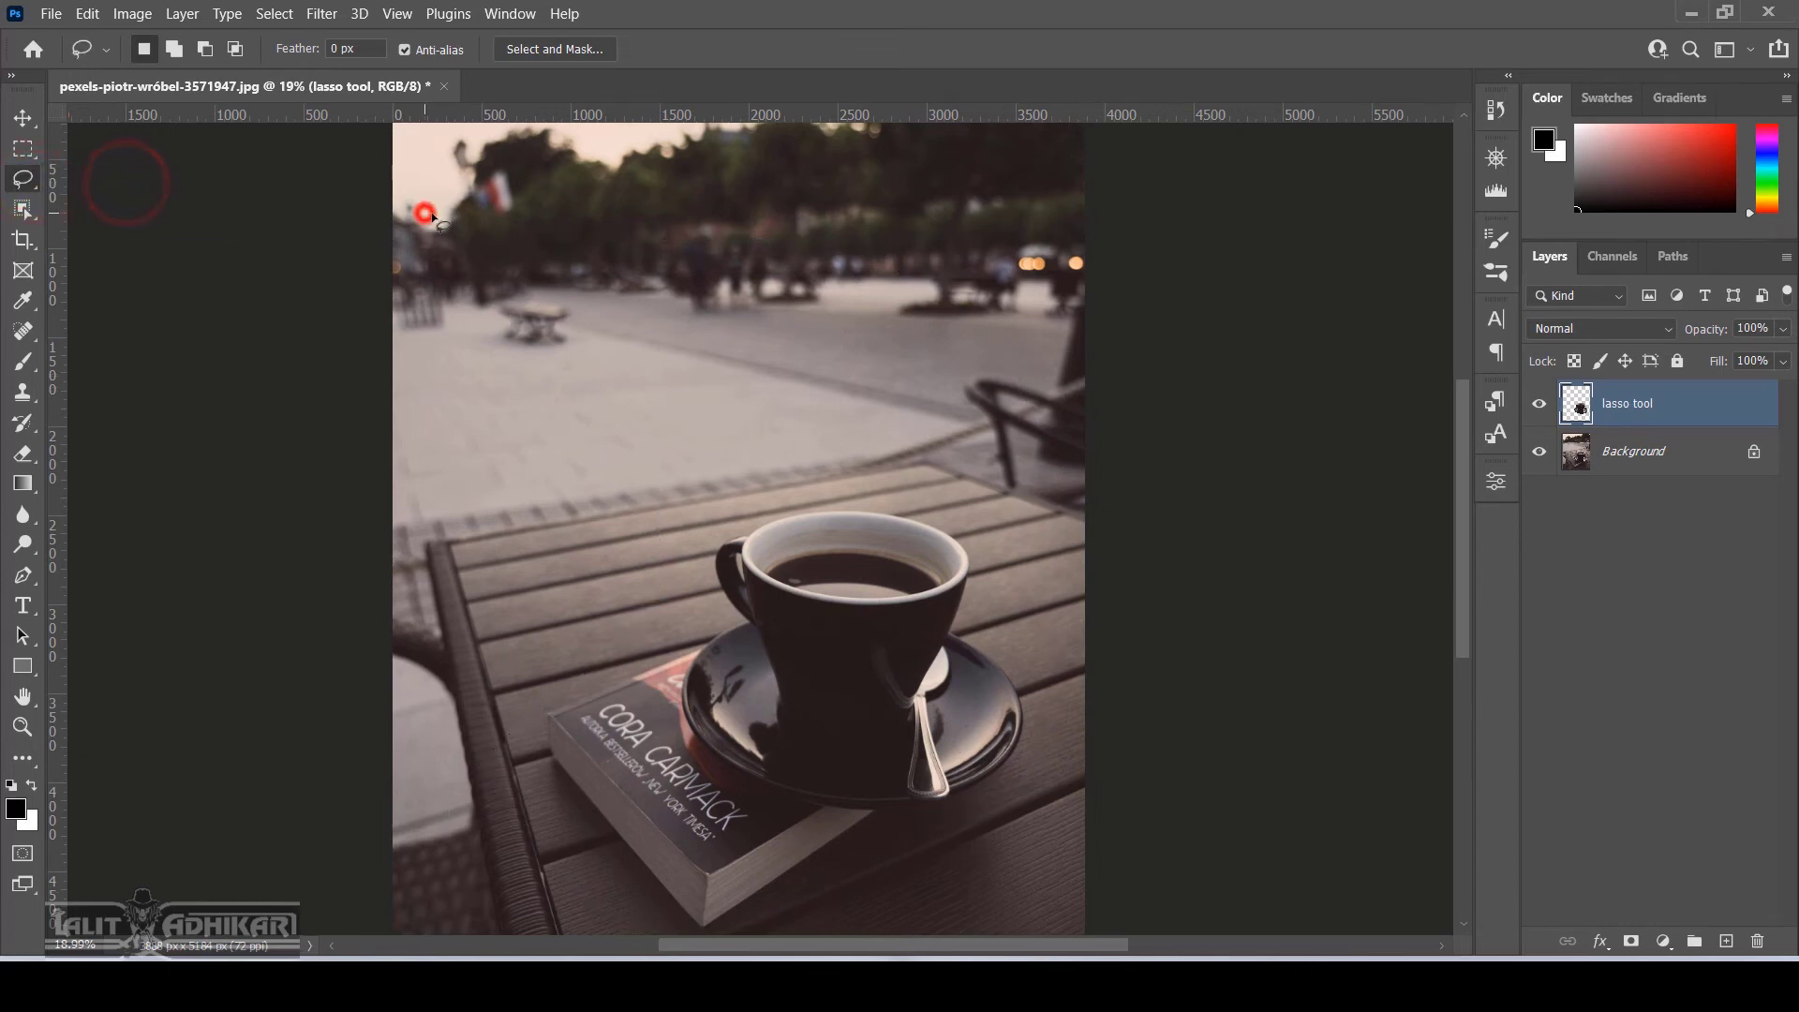
pyautogui.moveTo(541, 407)
pyautogui.mouseDown()
pyautogui.moveTo(525, 398)
pyautogui.moveTo(927, 262)
pyautogui.moveTo(987, 459)
pyautogui.mouseUp()
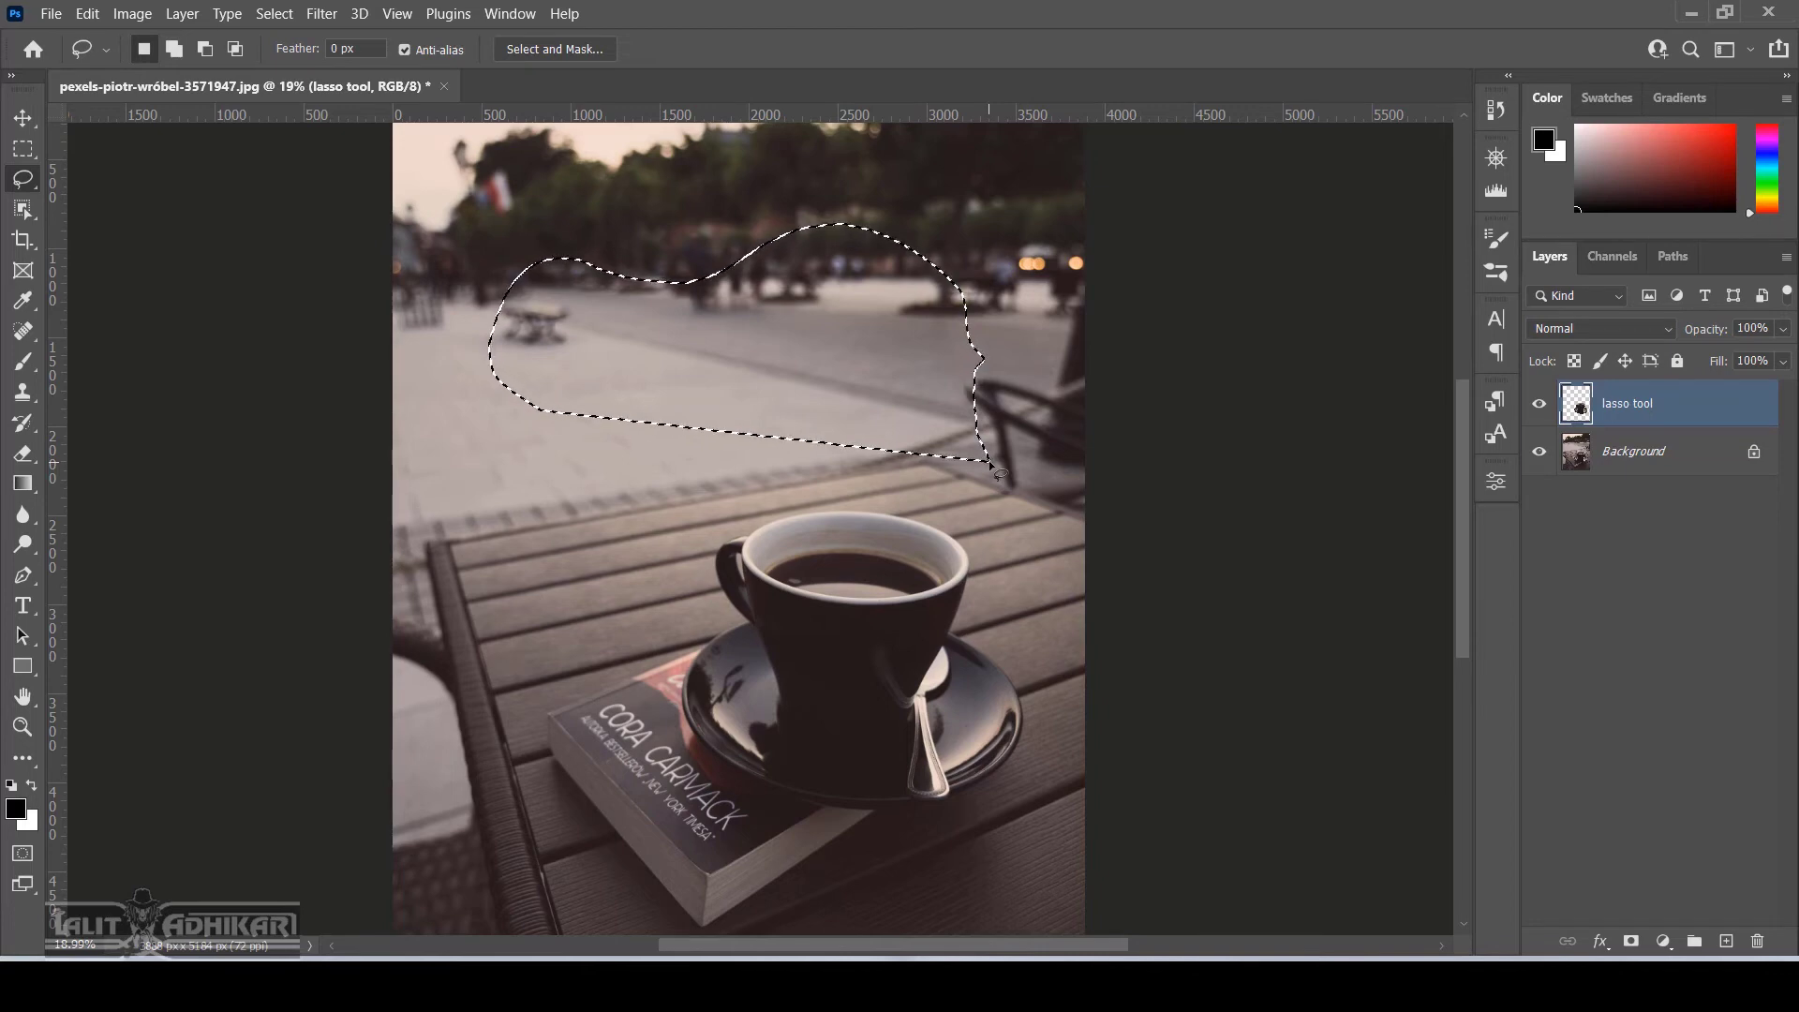
pyautogui.moveTo(623, 698)
pyautogui.mouseDown()
pyautogui.moveTo(647, 510)
pyautogui.moveTo(768, 368)
pyautogui.moveTo(882, 330)
pyautogui.moveTo(942, 417)
pyautogui.moveTo(1000, 456)
pyautogui.moveTo(1013, 524)
pyautogui.moveTo(927, 463)
pyautogui.mouseUp()
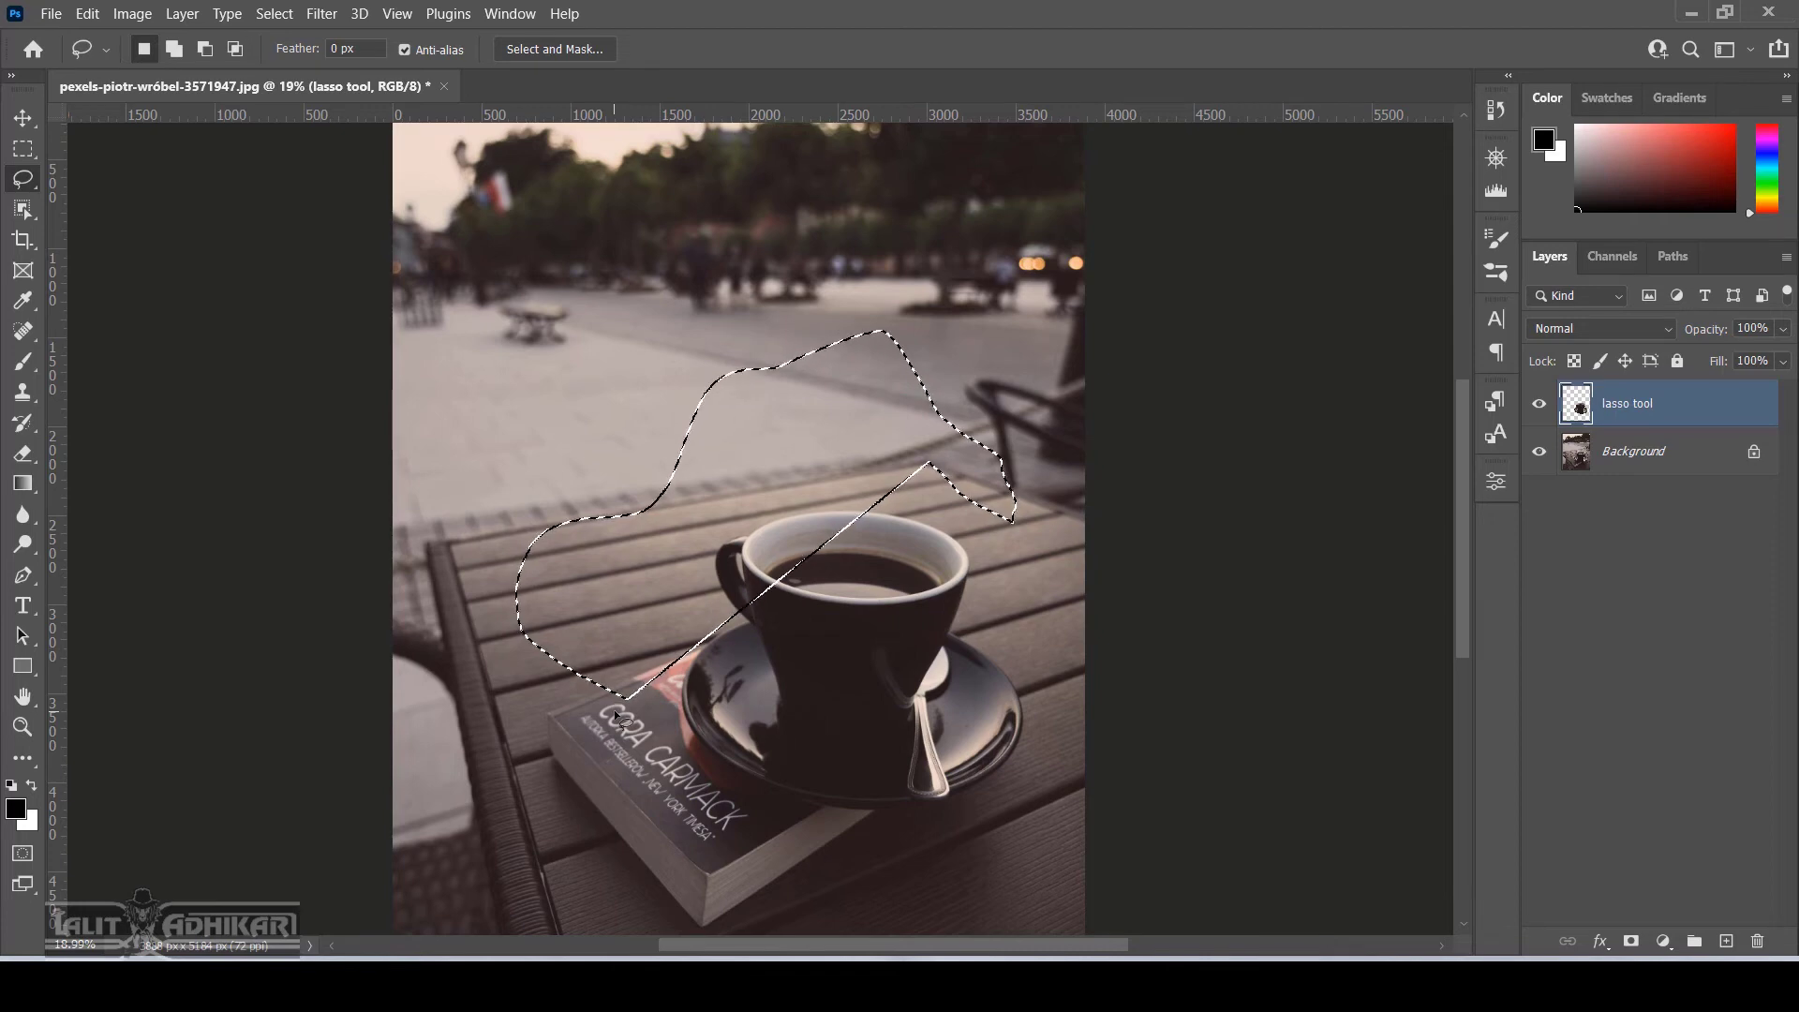
pyautogui.hotkey('ctrl', 'd')
# Switch back to the Polygonal Lasso and draw a straight-edged selection from the table's left edge across the plaza, closing it above the table
pyautogui.hotkey('shift', 'l')
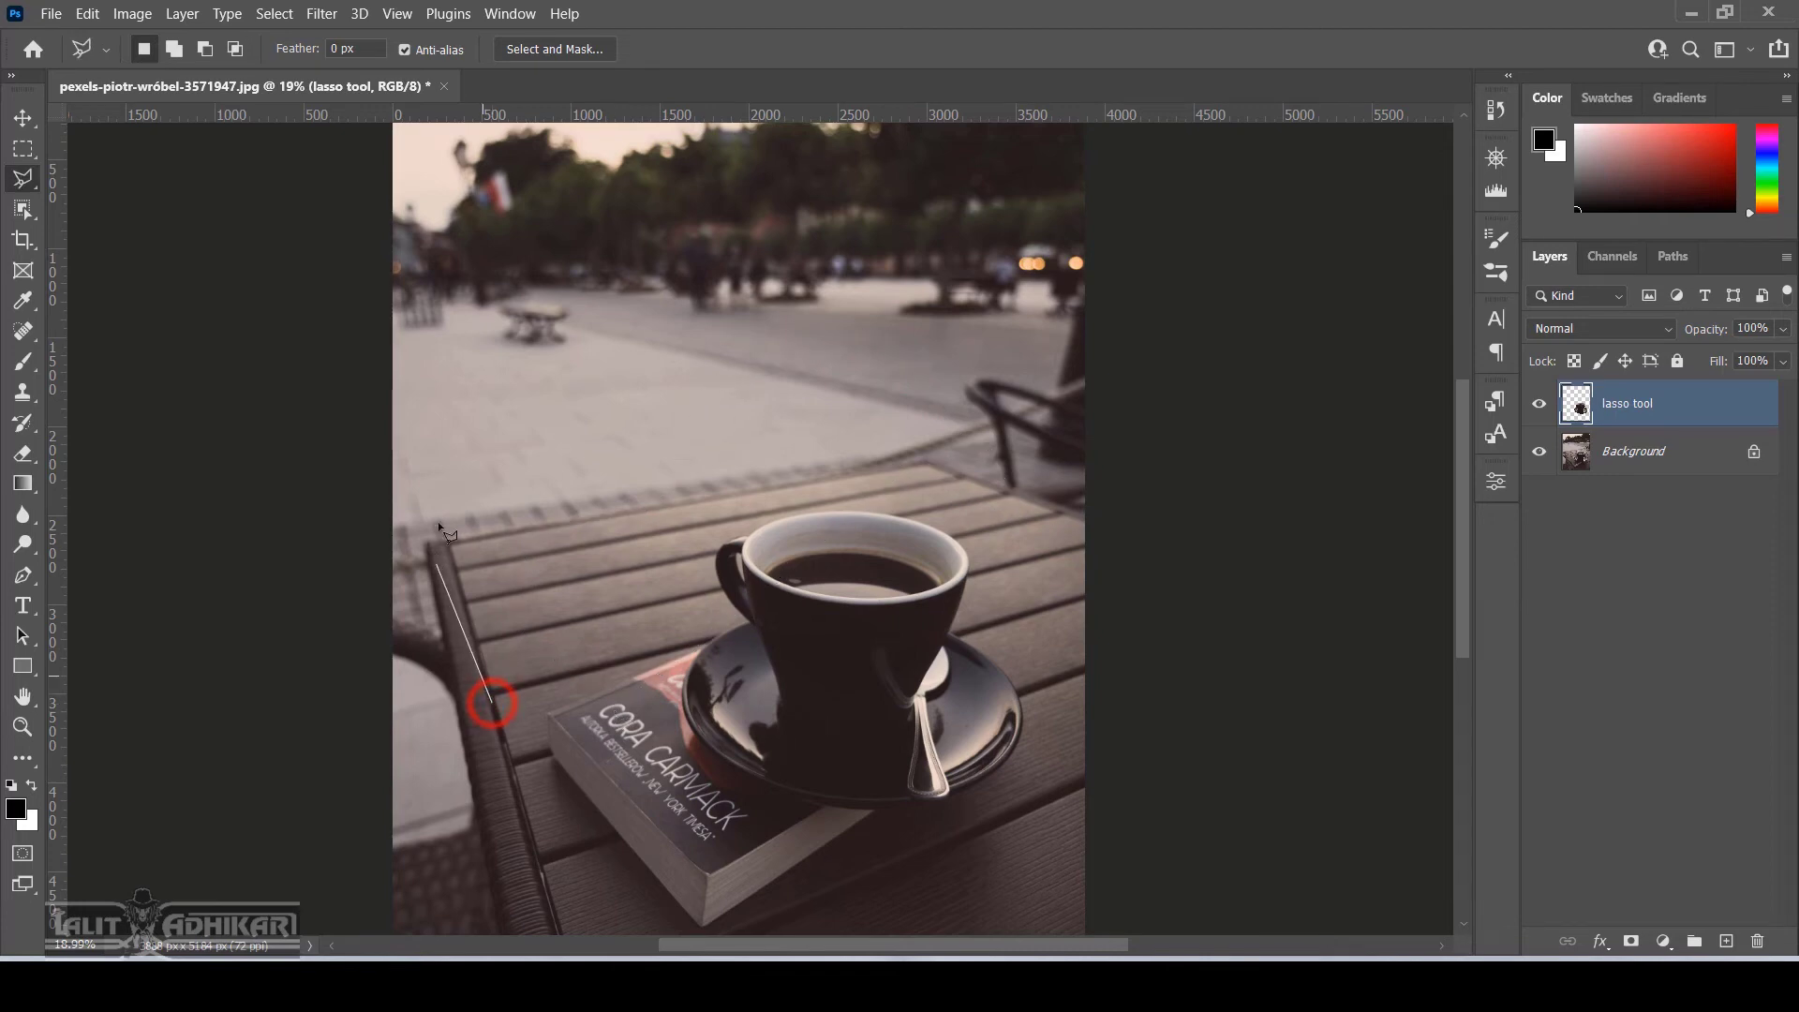
pyautogui.click(439, 520)
pyautogui.click(492, 365)
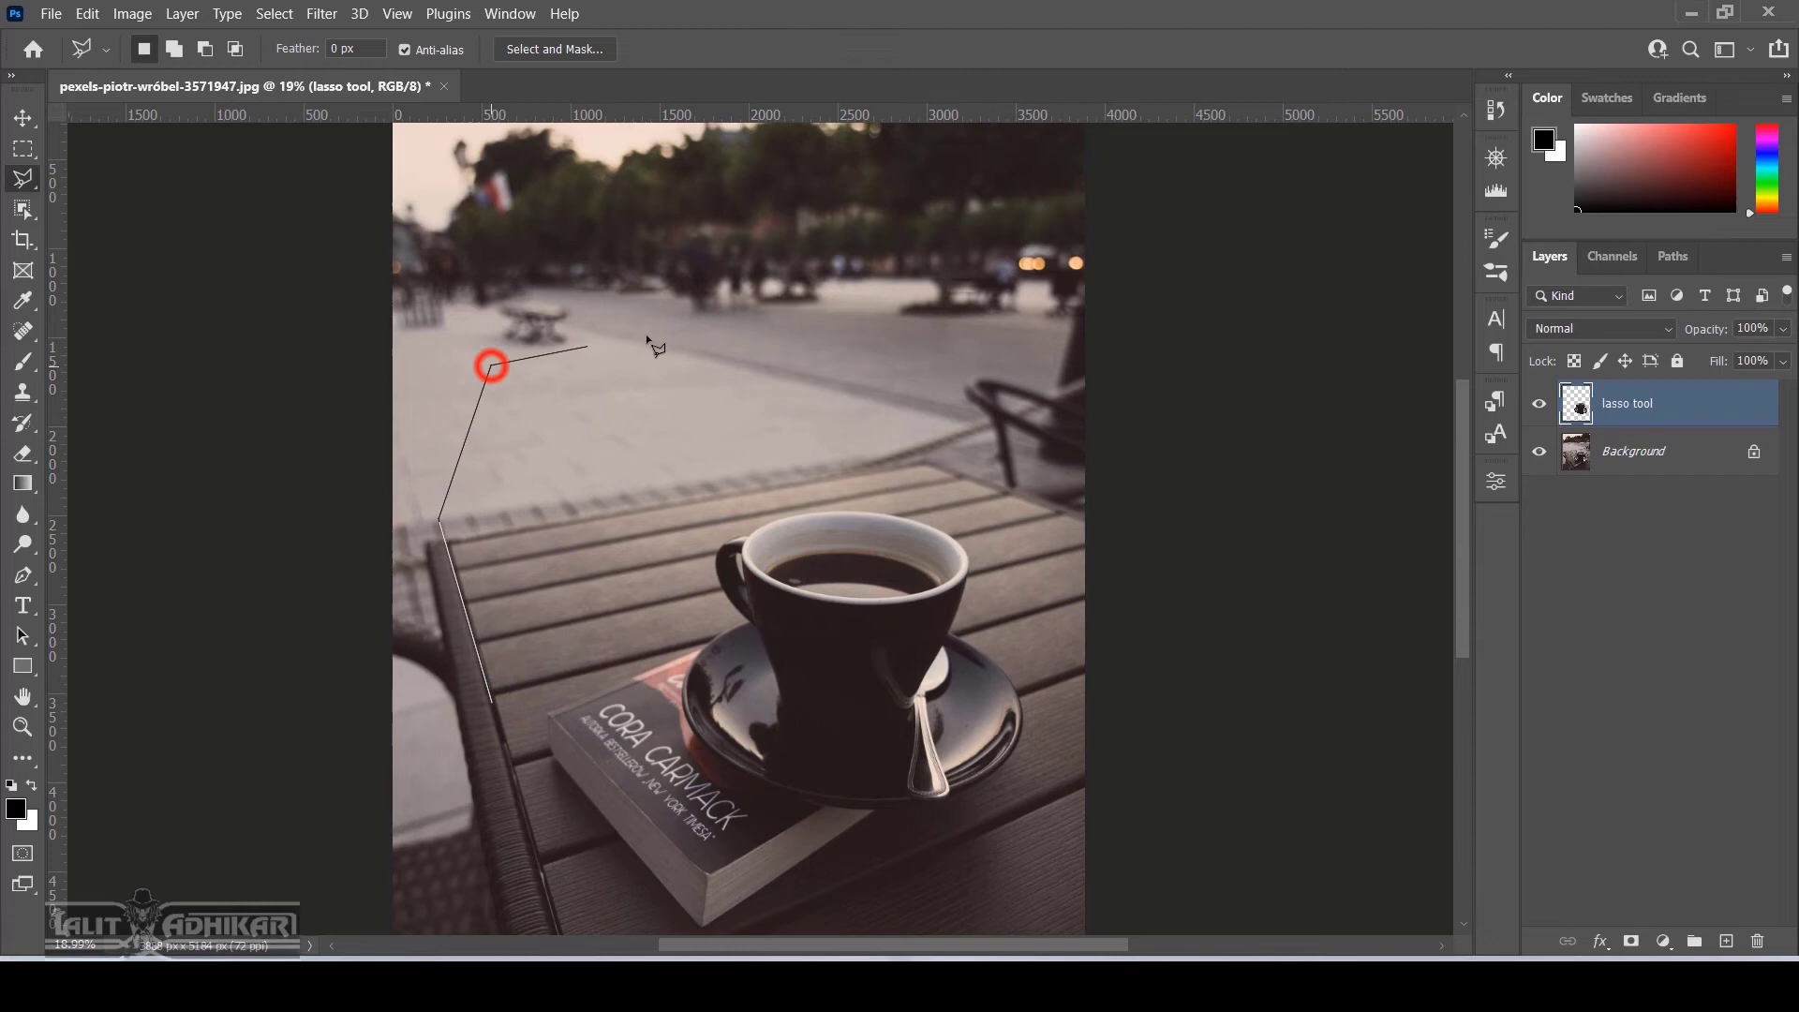
pyautogui.click(715, 331)
pyautogui.click(970, 357)
pyautogui.click(992, 446)
pyautogui.click(855, 403)
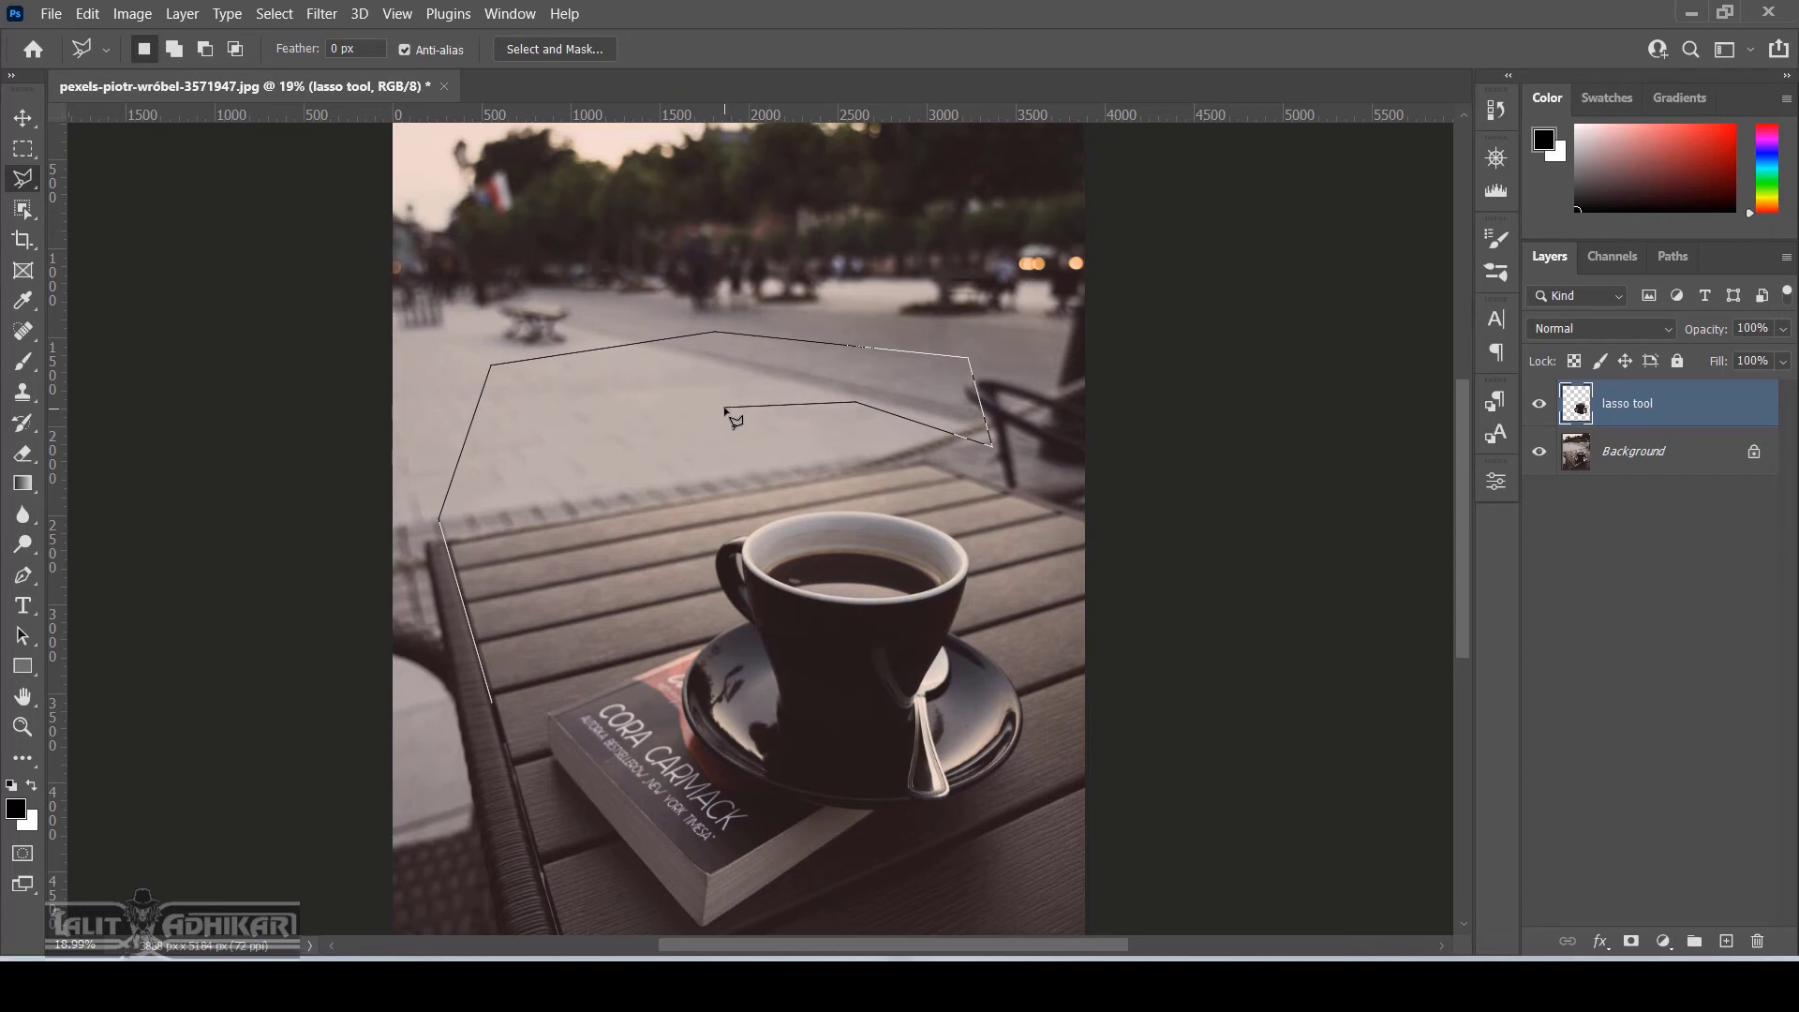
pyautogui.doubleClick(726, 410)
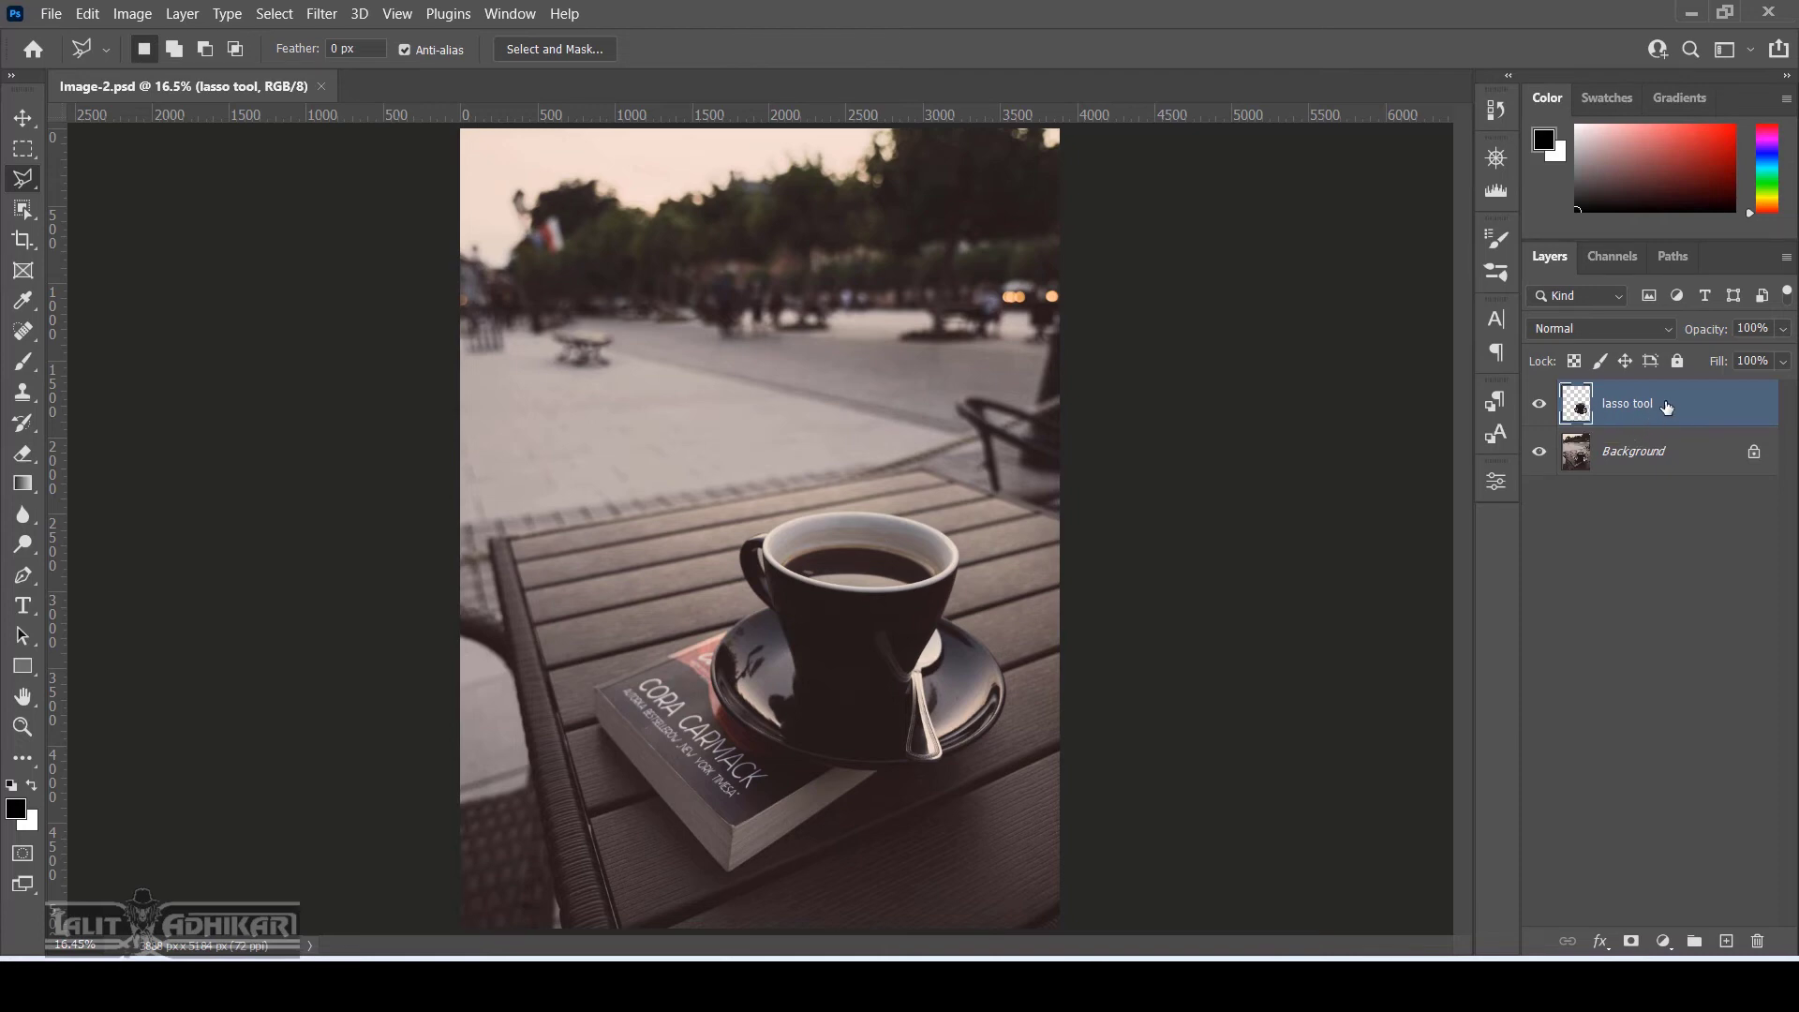
# Load the lasso tool layer's outline as a selection, save it to a new channel named lasso tool, and deselect
pyautogui.keyDown('ctrl'); pyautogui.click(1582, 409); pyautogui.keyUp('ctrl')
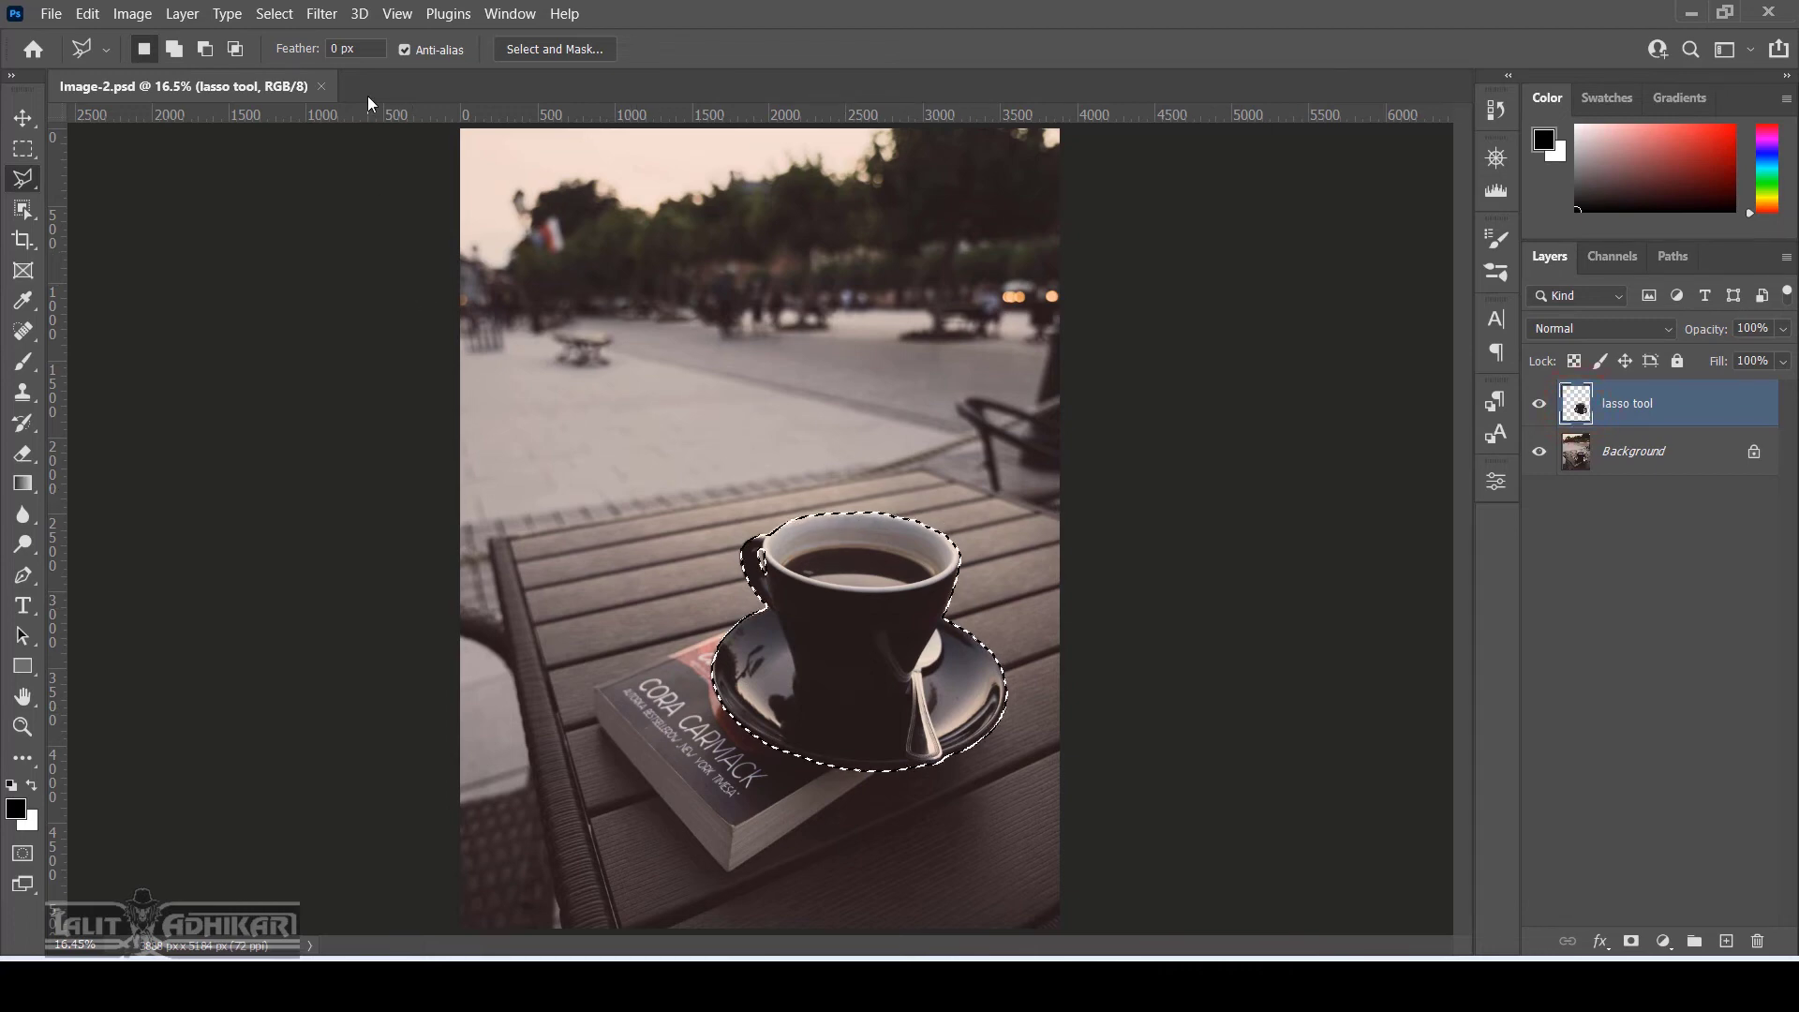
pyautogui.click(276, 15)
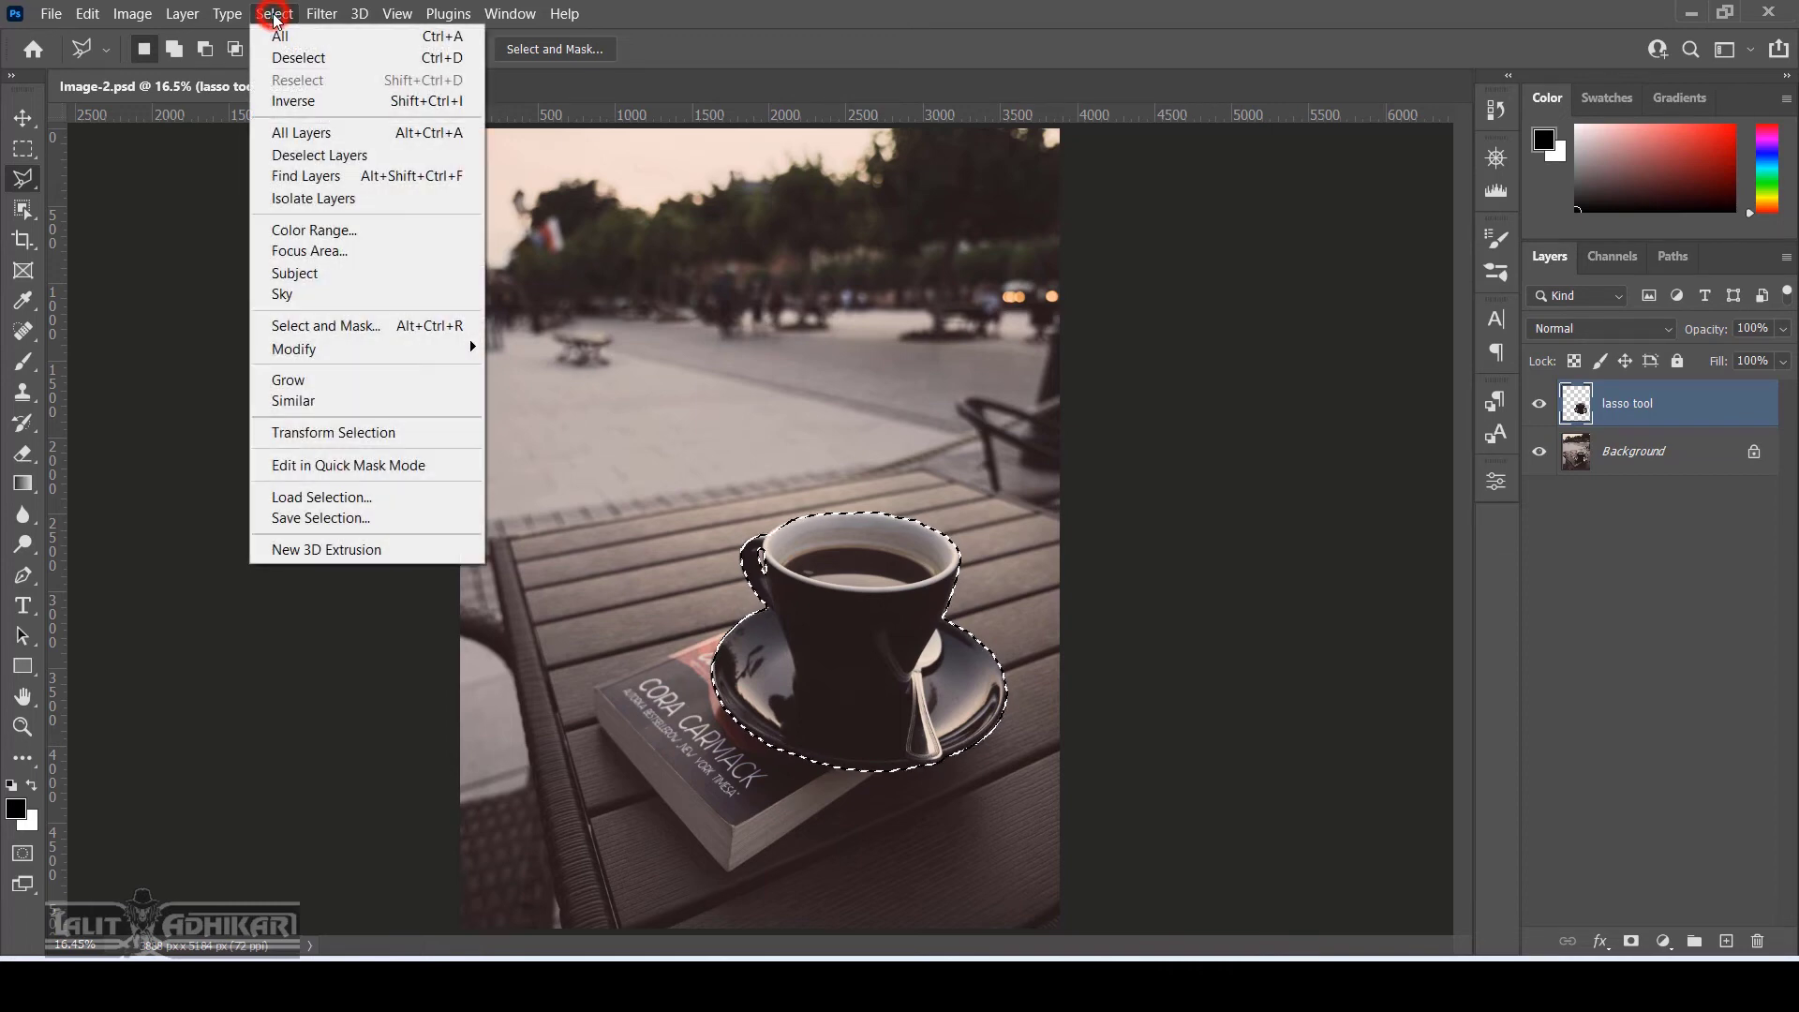
pyautogui.click(401, 519)
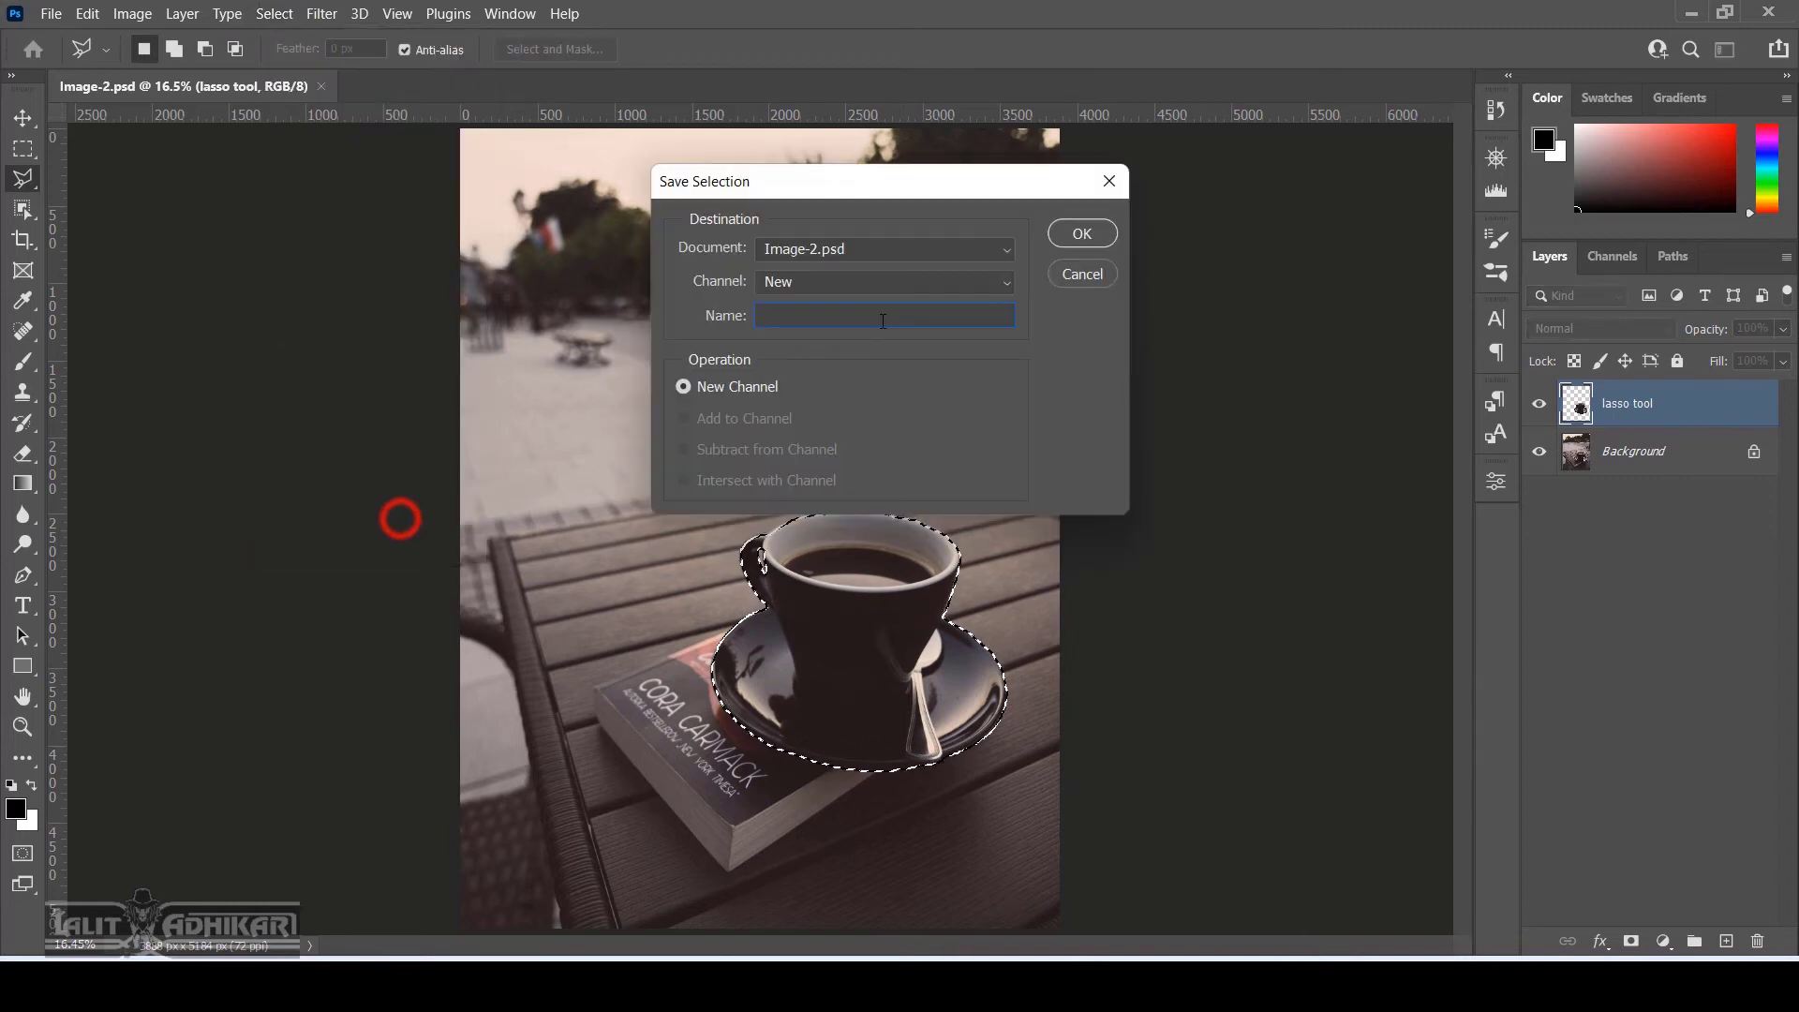
pyautogui.write('lasso')
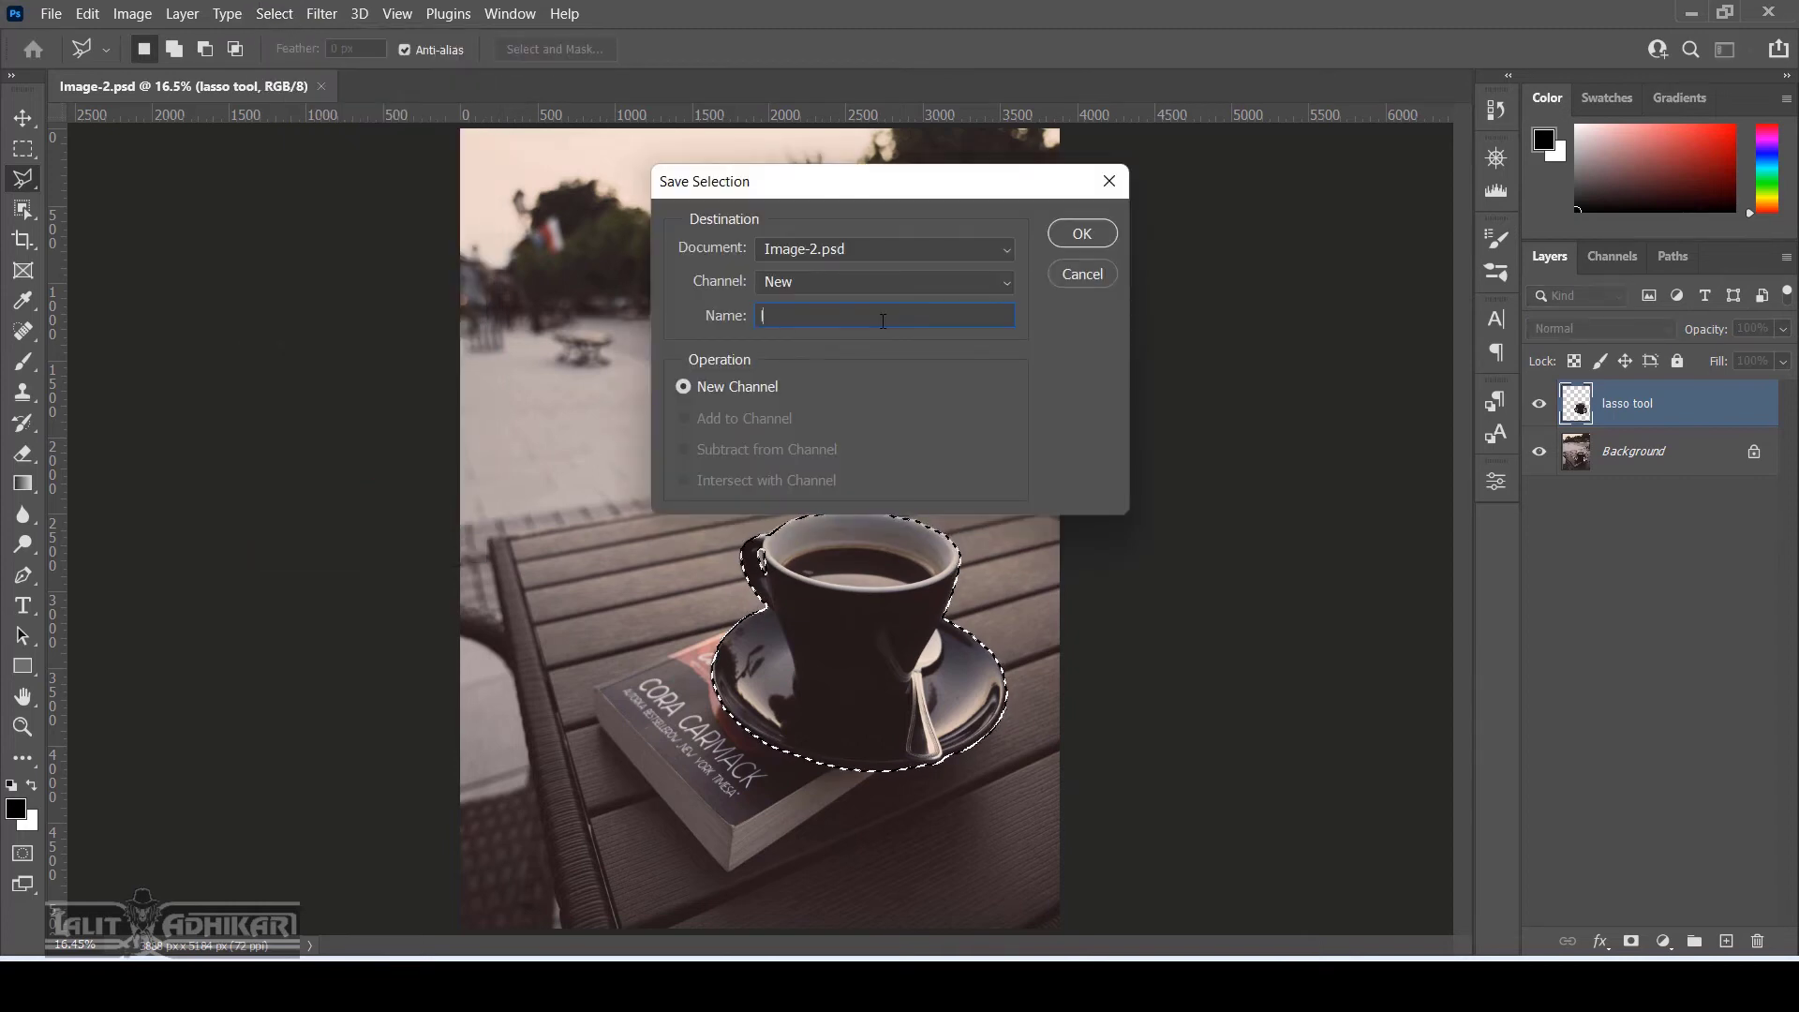
pyautogui.write(' tool')
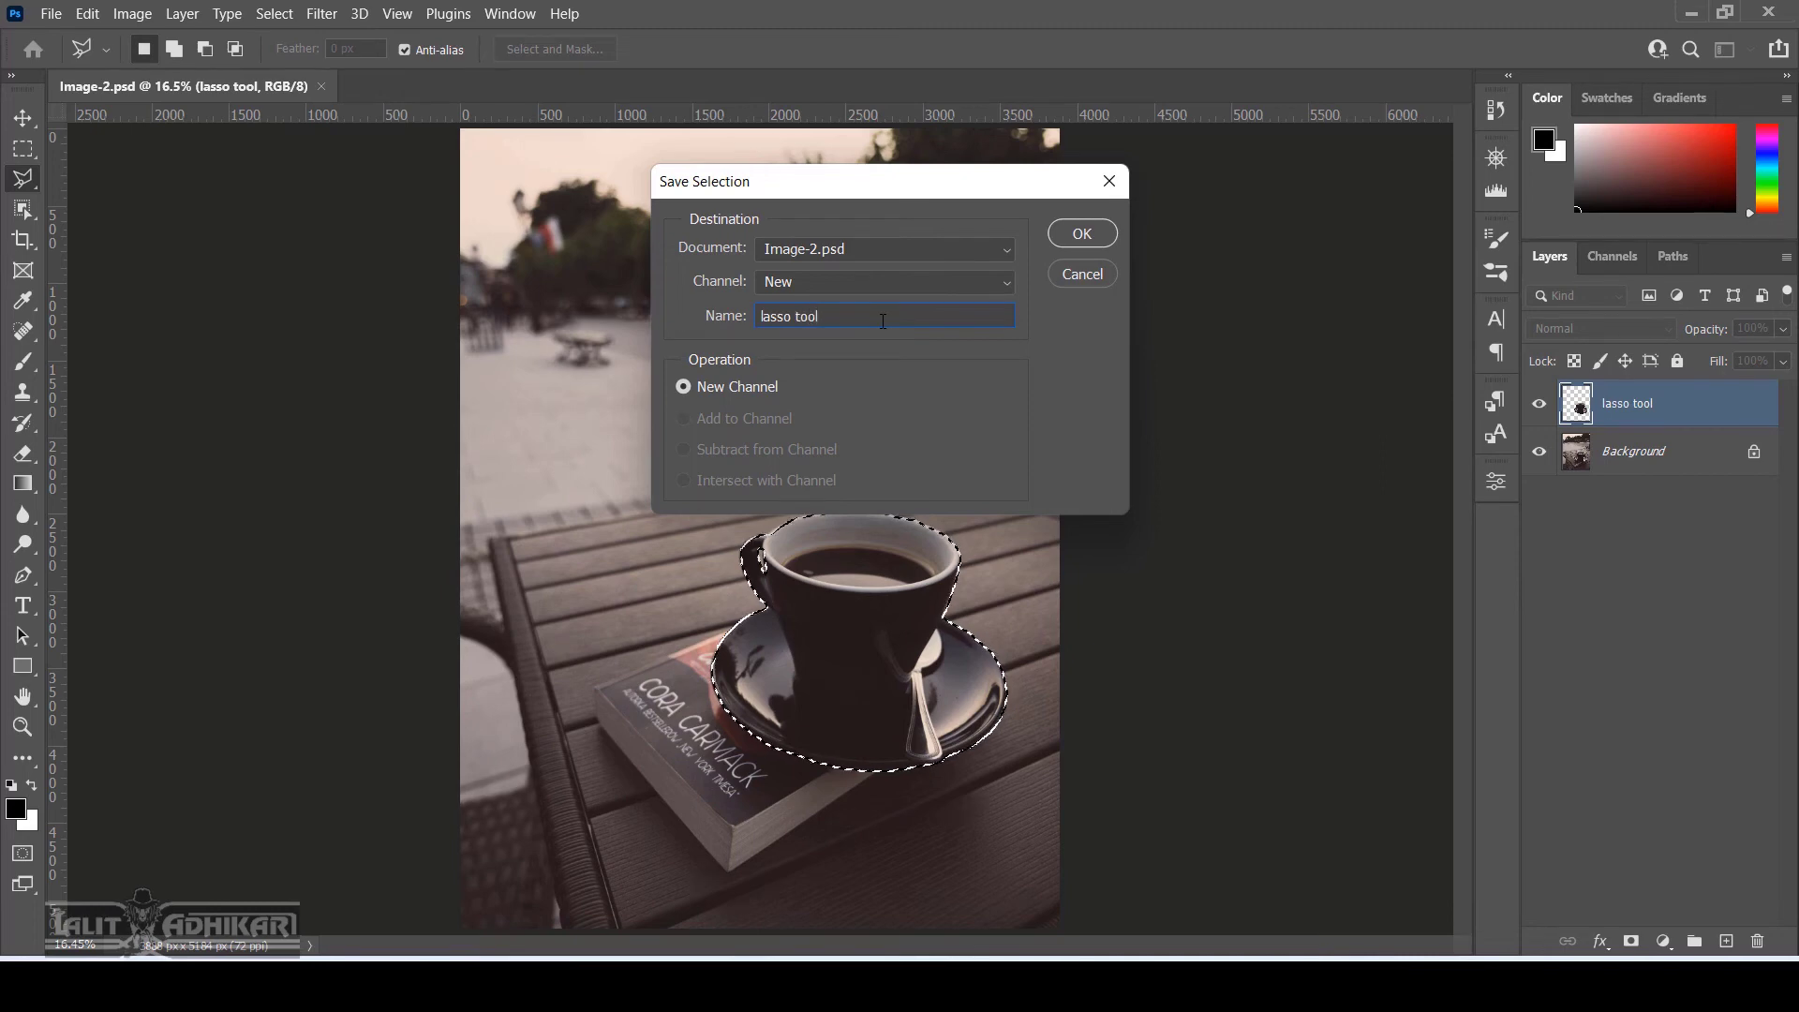
pyautogui.press('Return')
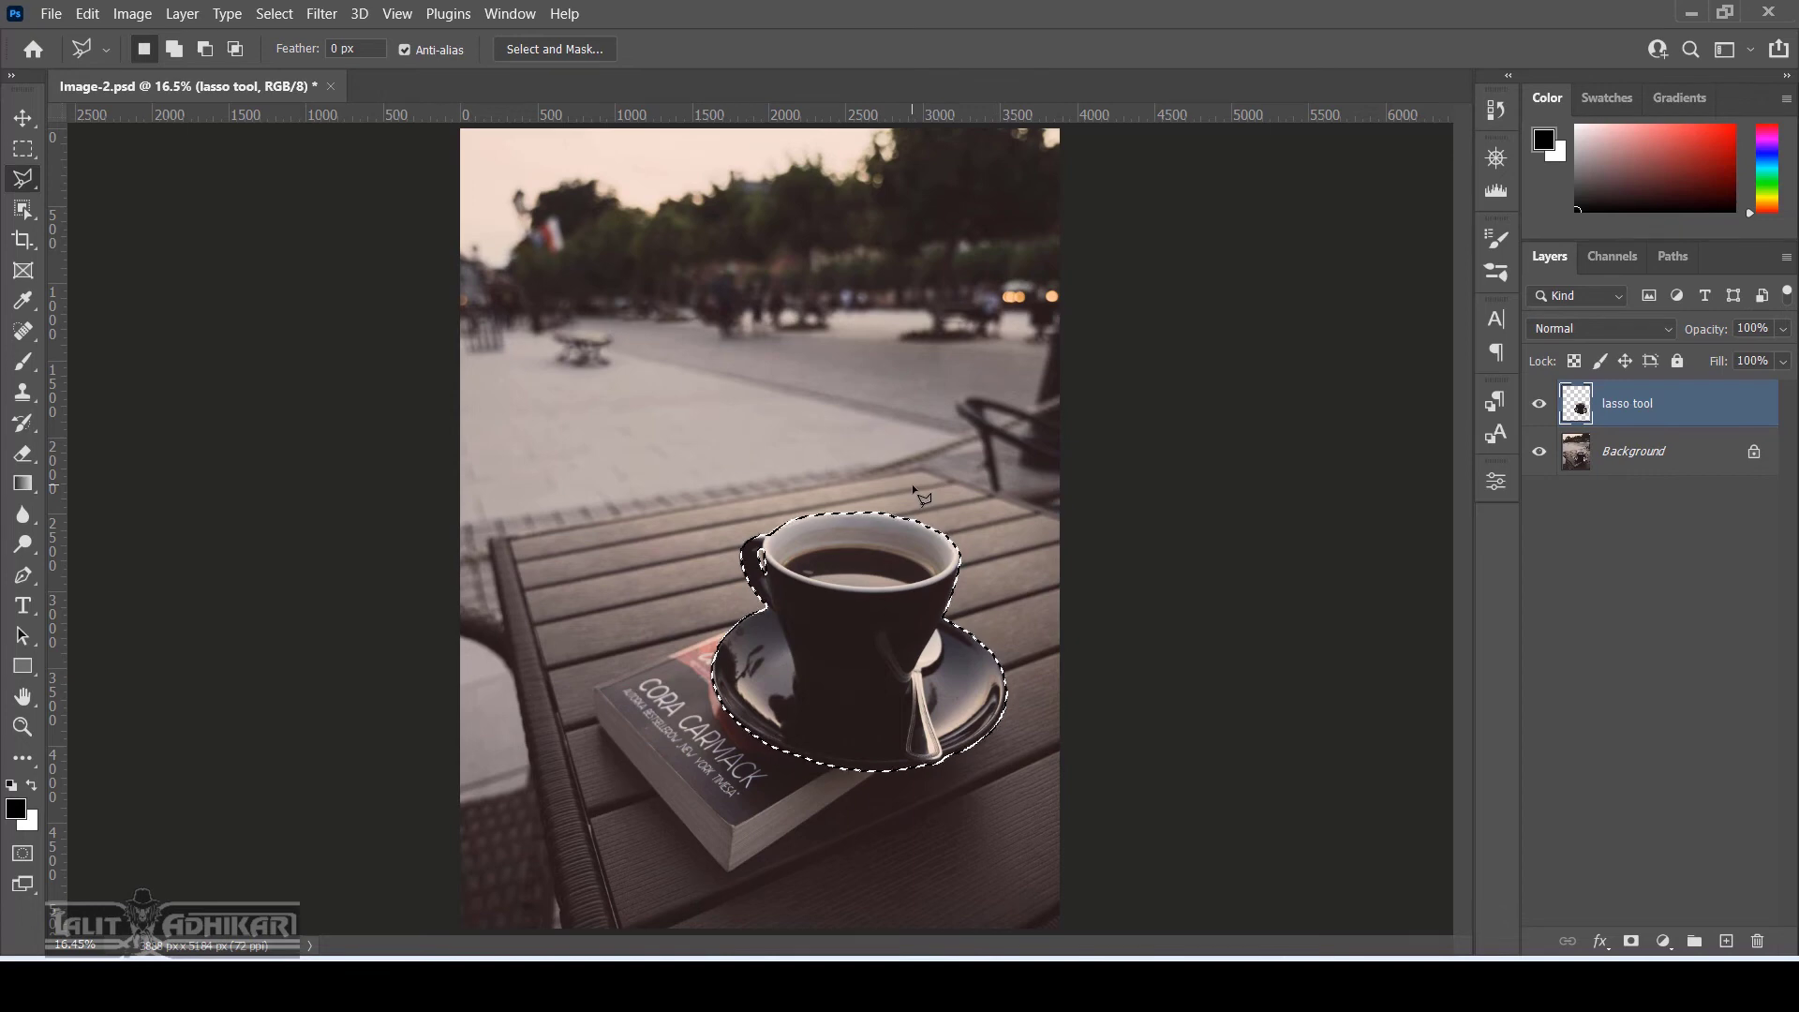
pyautogui.hotkey('ctrl', 'd')
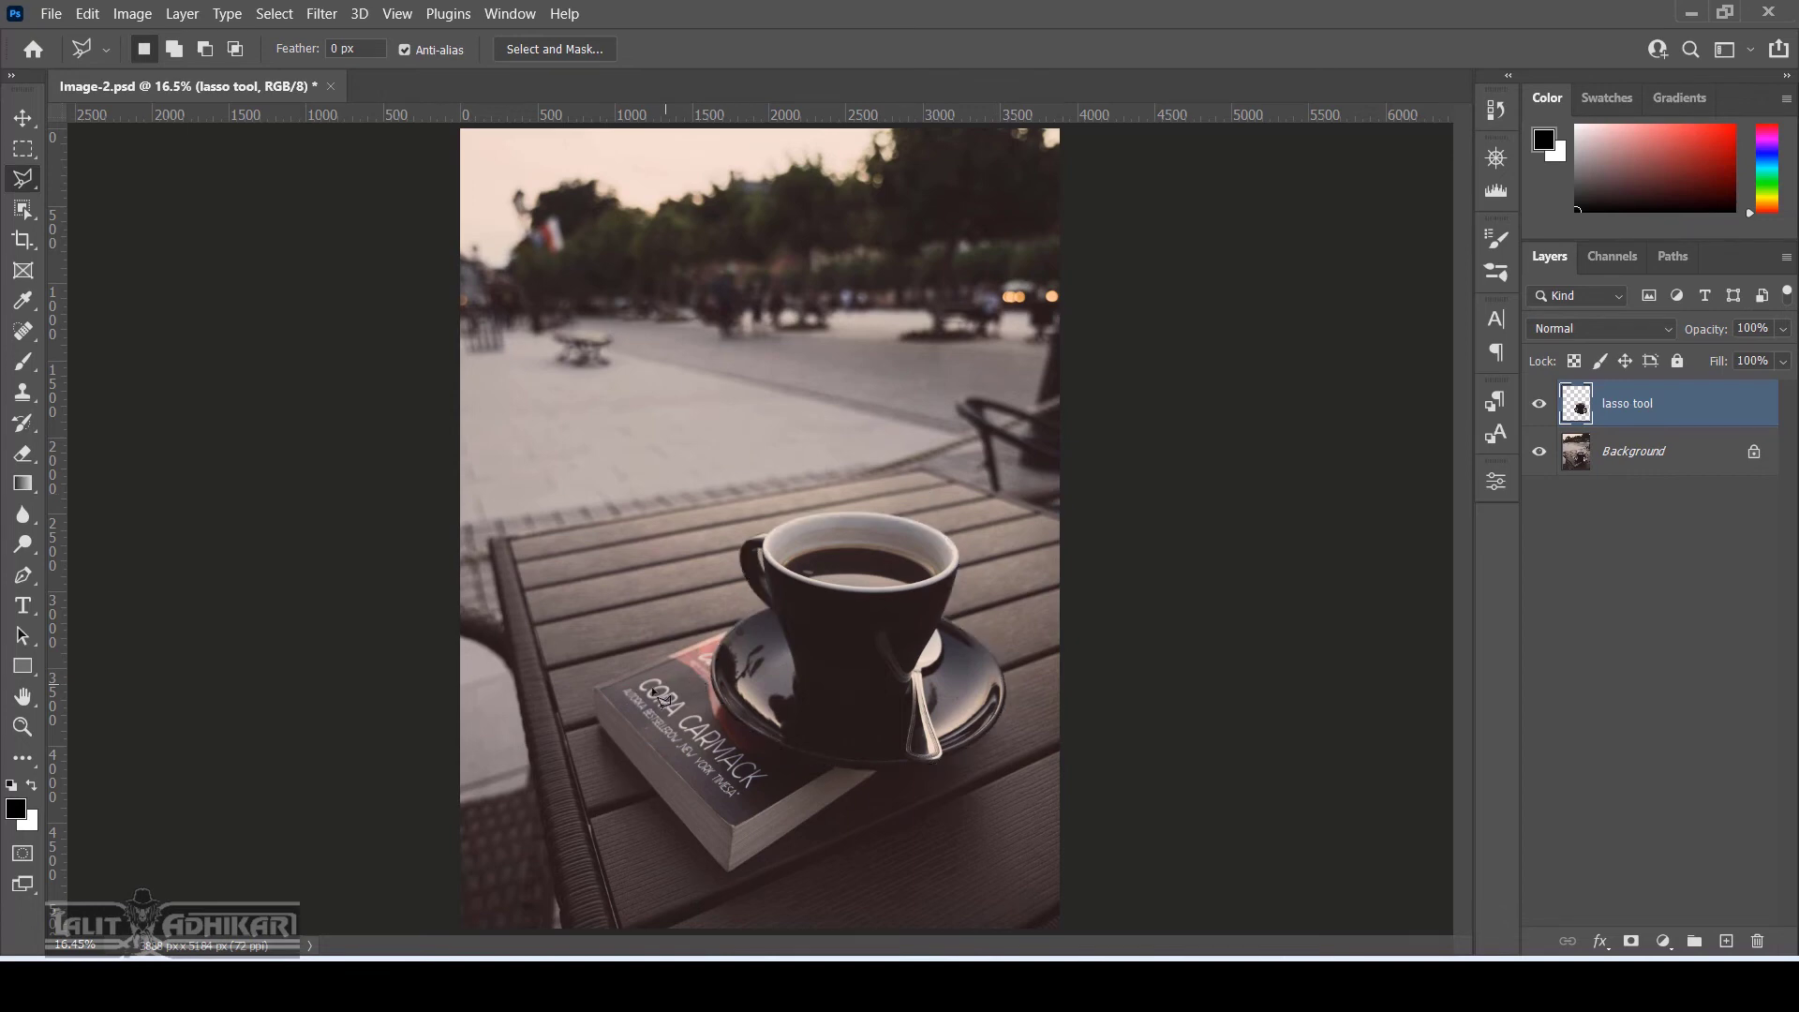
# Start a Polygonal Lasso outline on the book's left side, following its corner and upper edge to the saucer
pyautogui.scroll(4, 614, 722)
pyautogui.scroll(6, 583, 700)
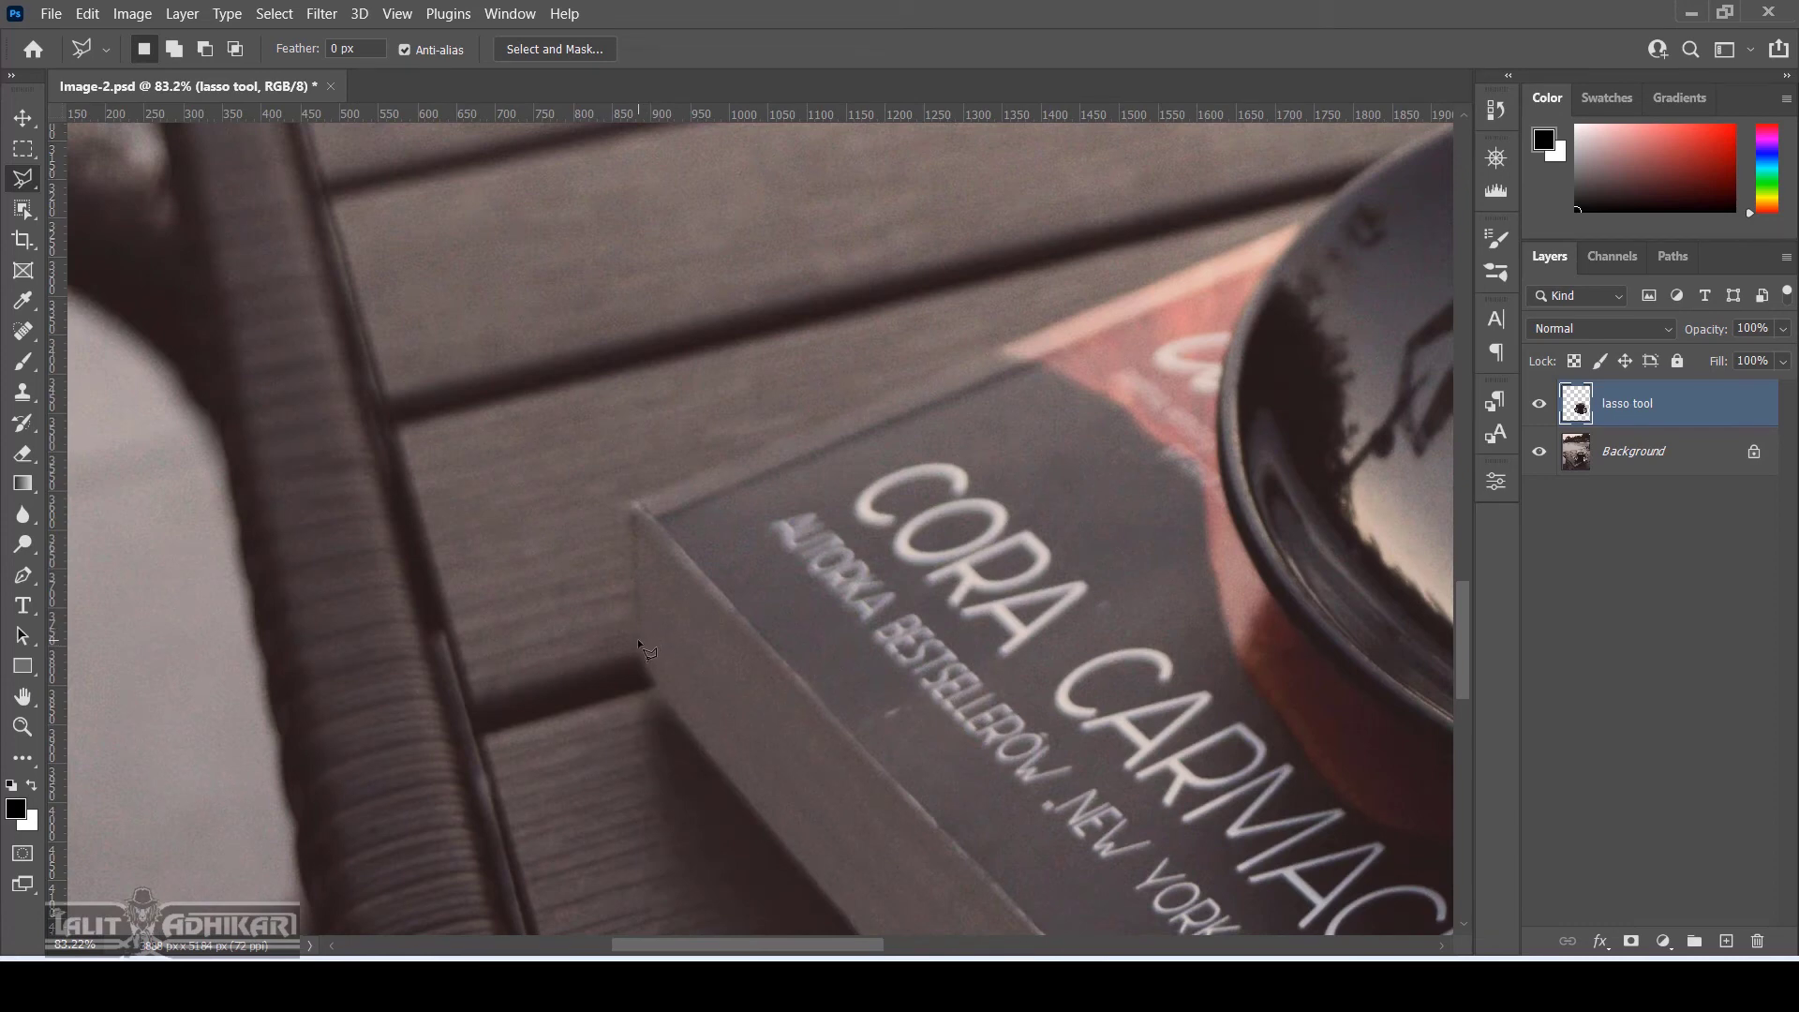
pyautogui.click(638, 631)
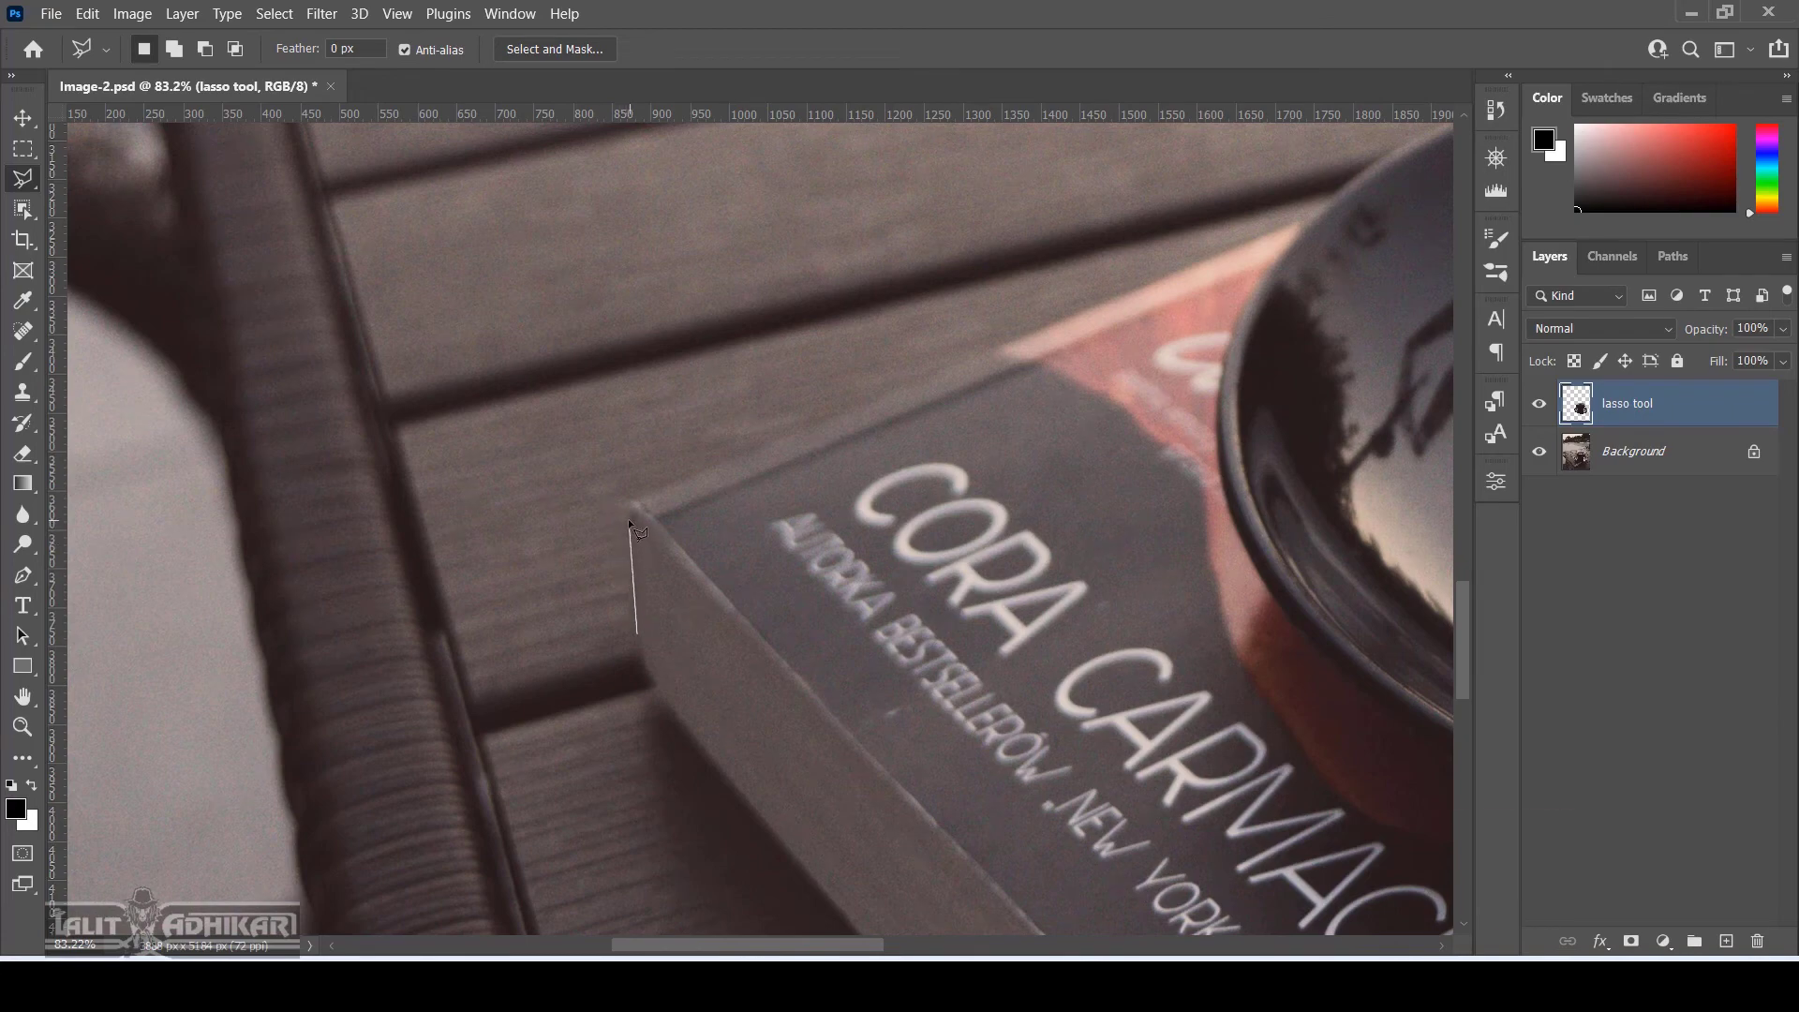
pyautogui.click(629, 521)
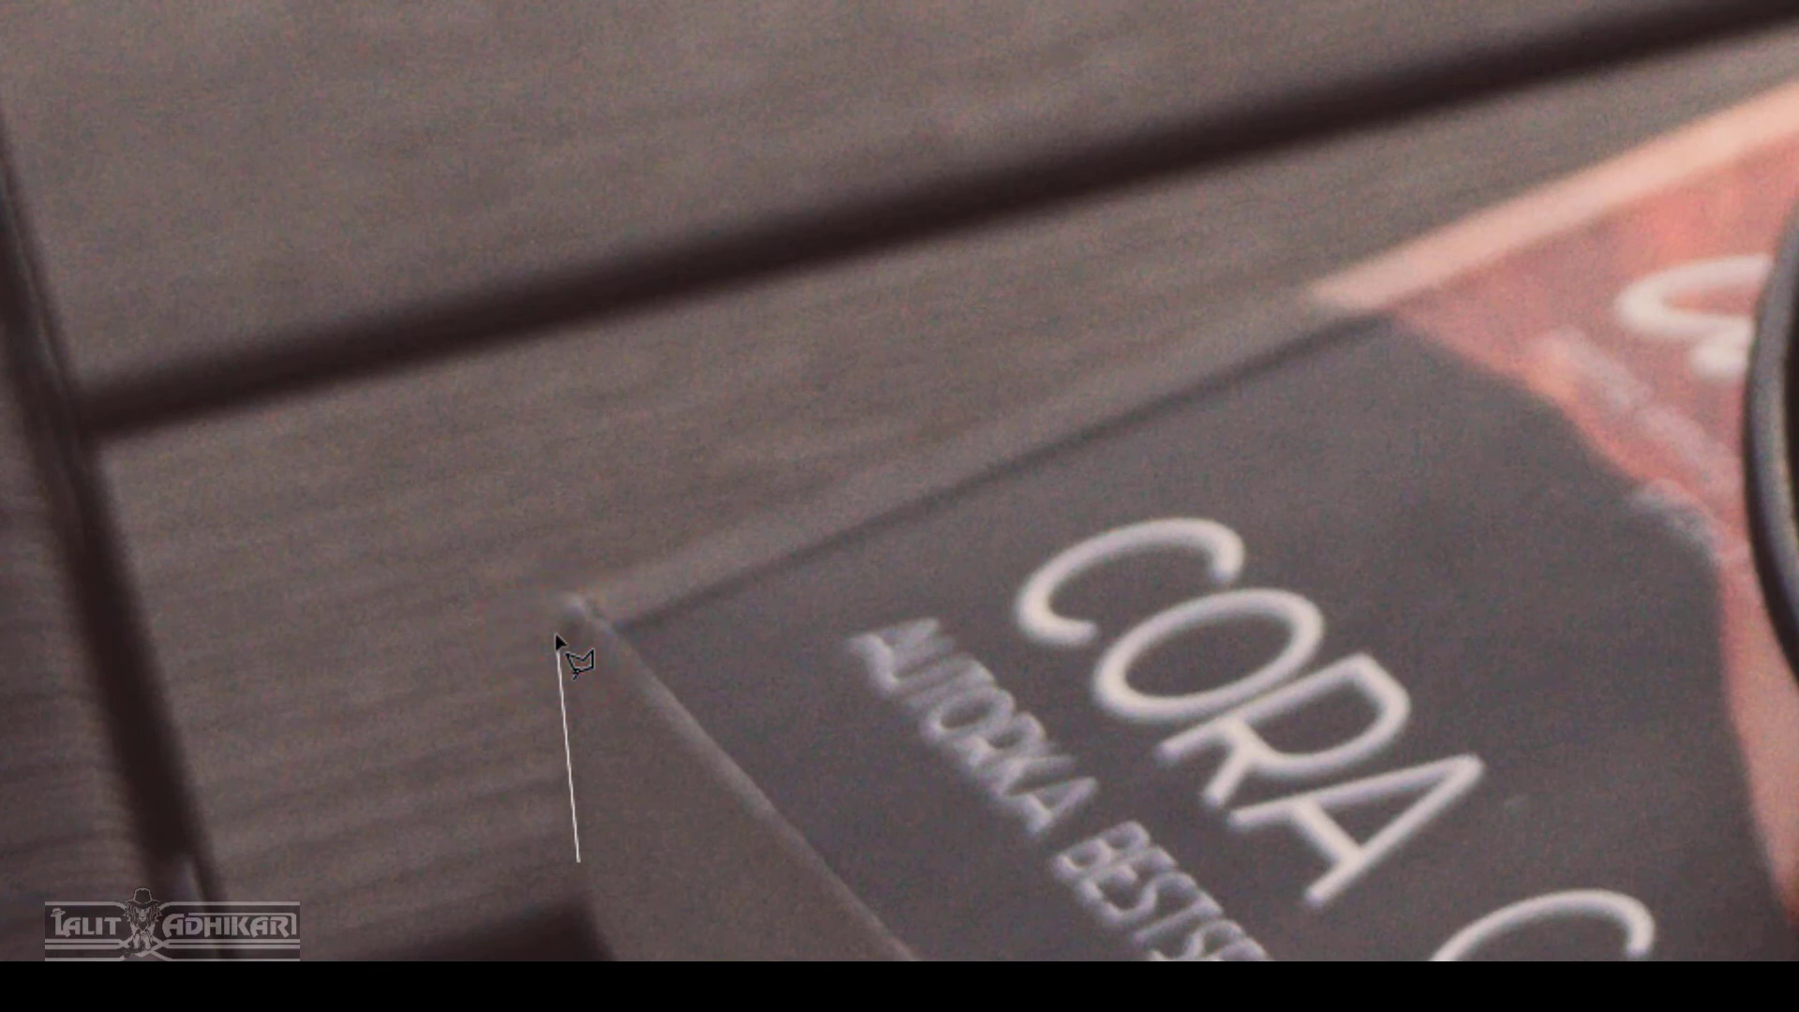
pyautogui.press('alt')
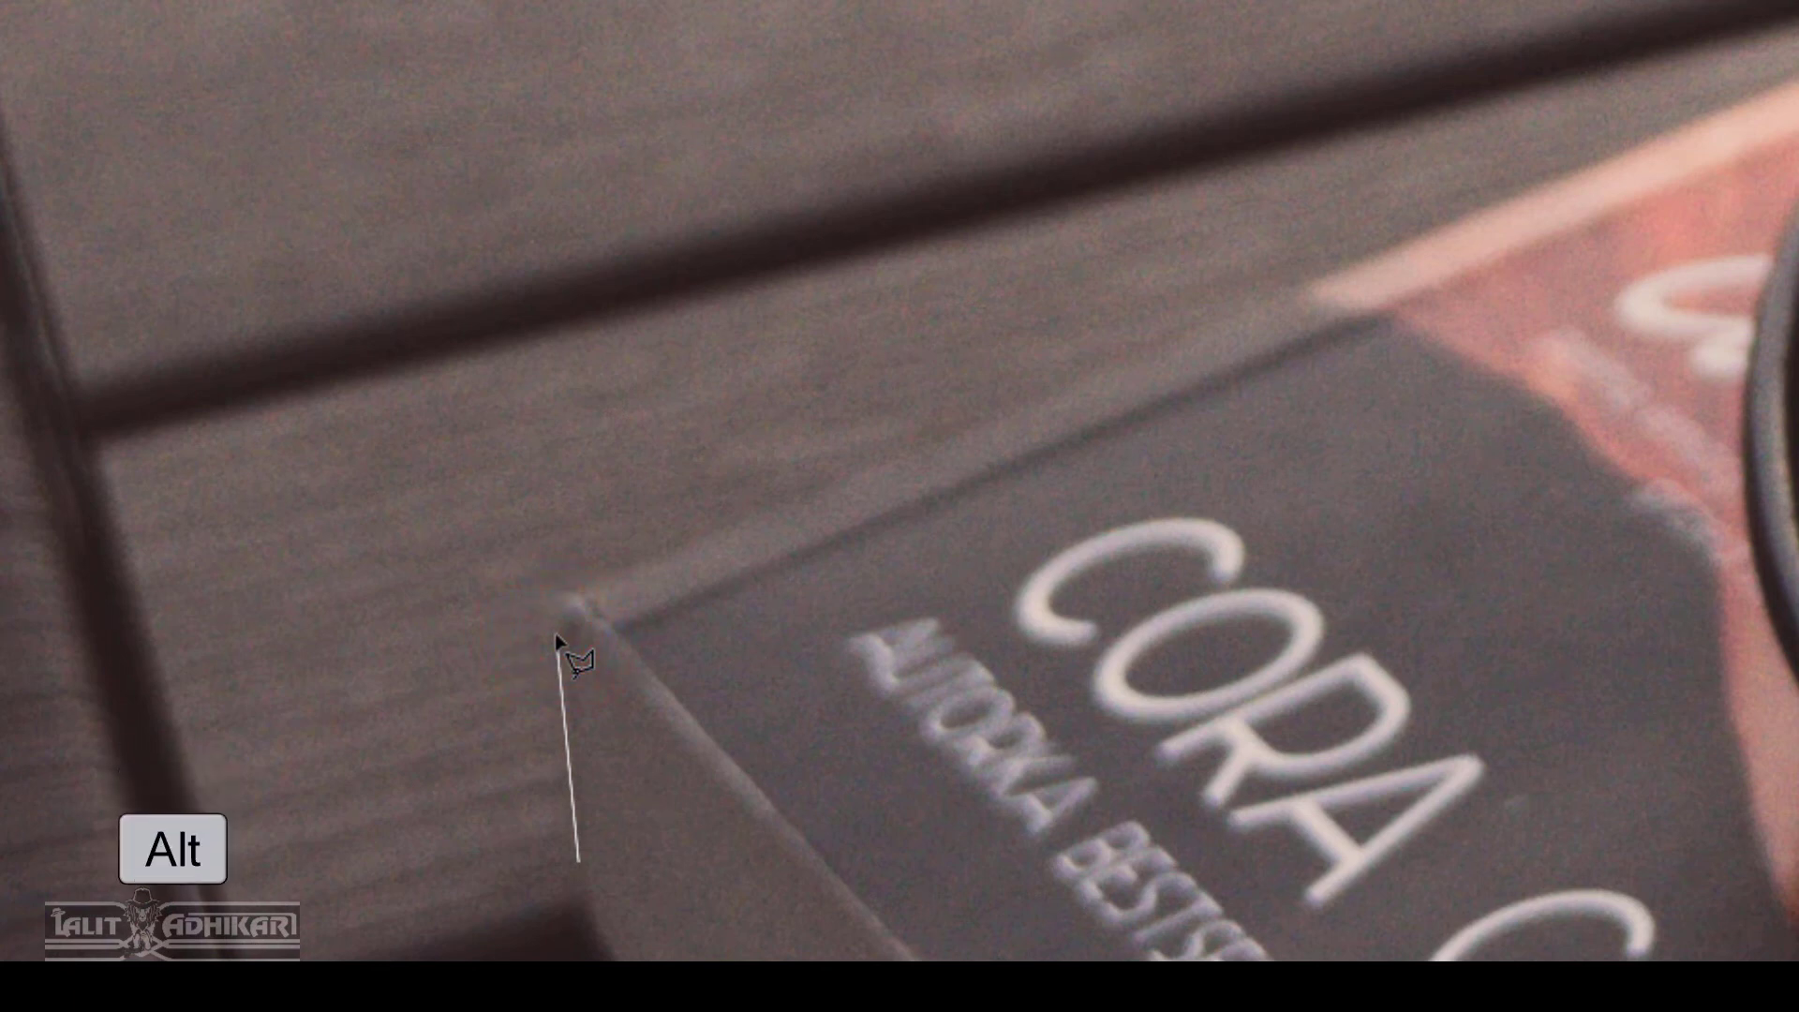
pyautogui.click(556, 630)
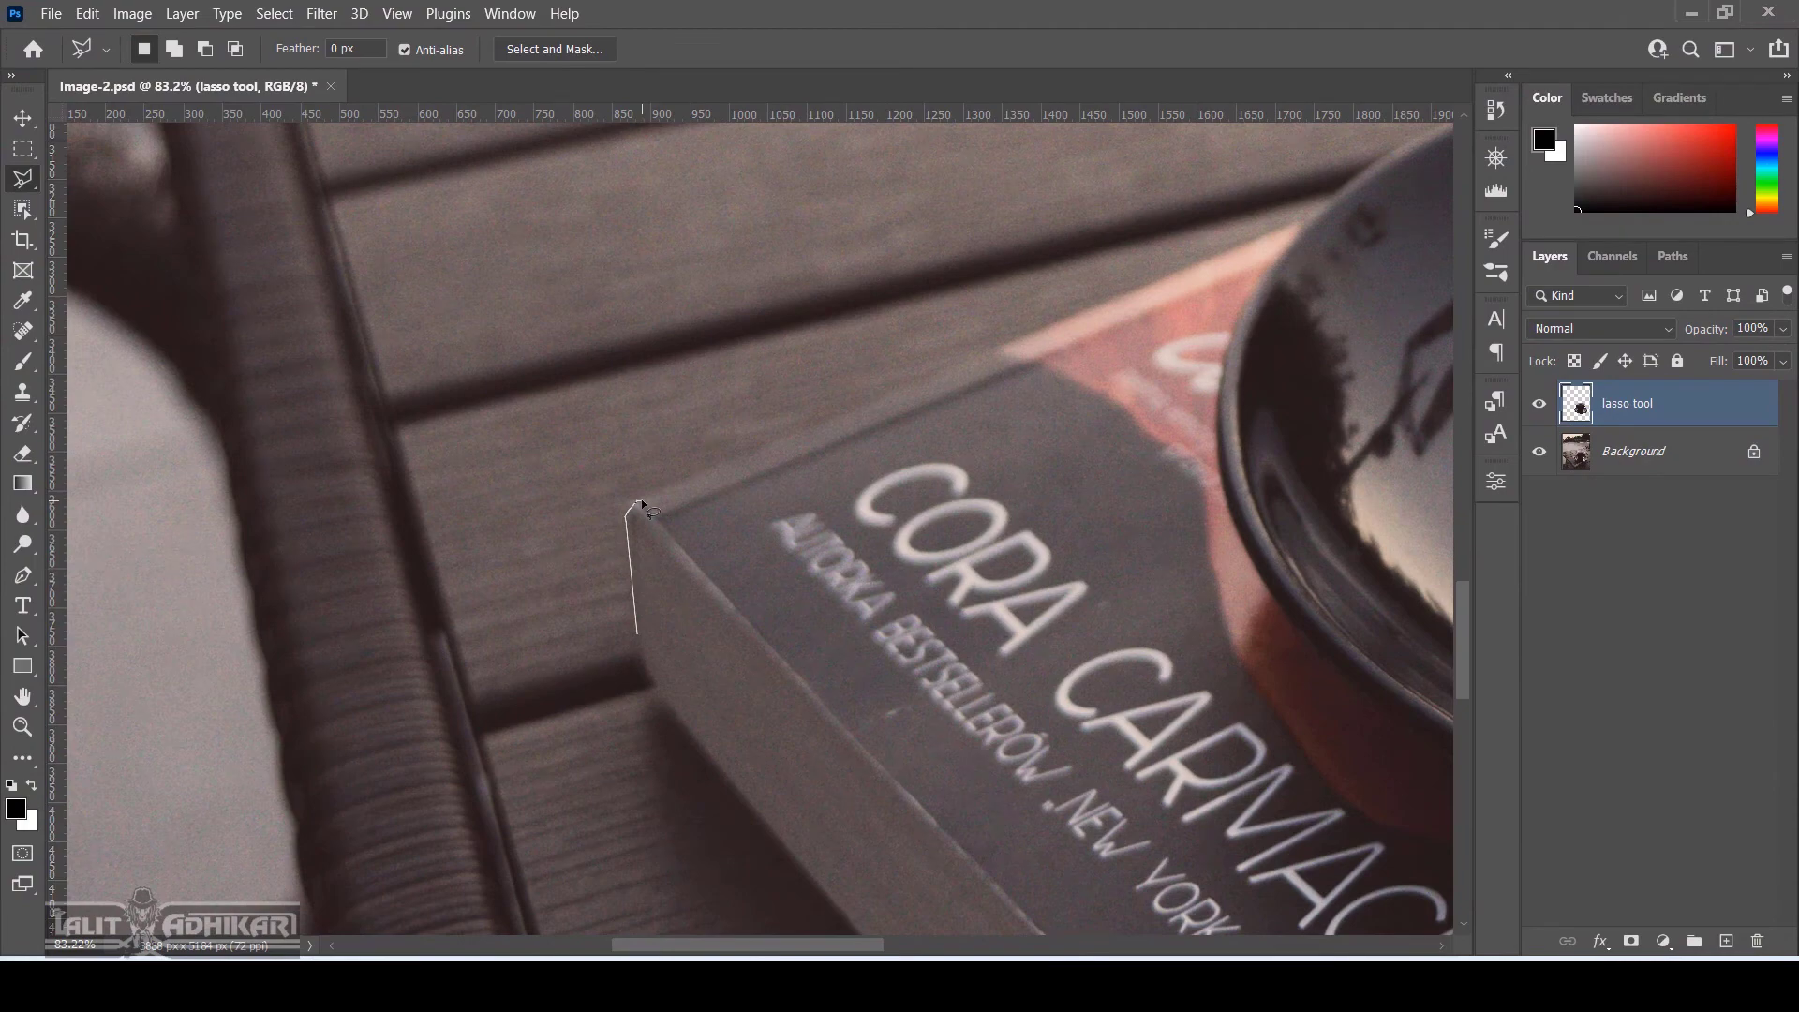
pyautogui.click(641, 499)
pyautogui.click(1305, 215)
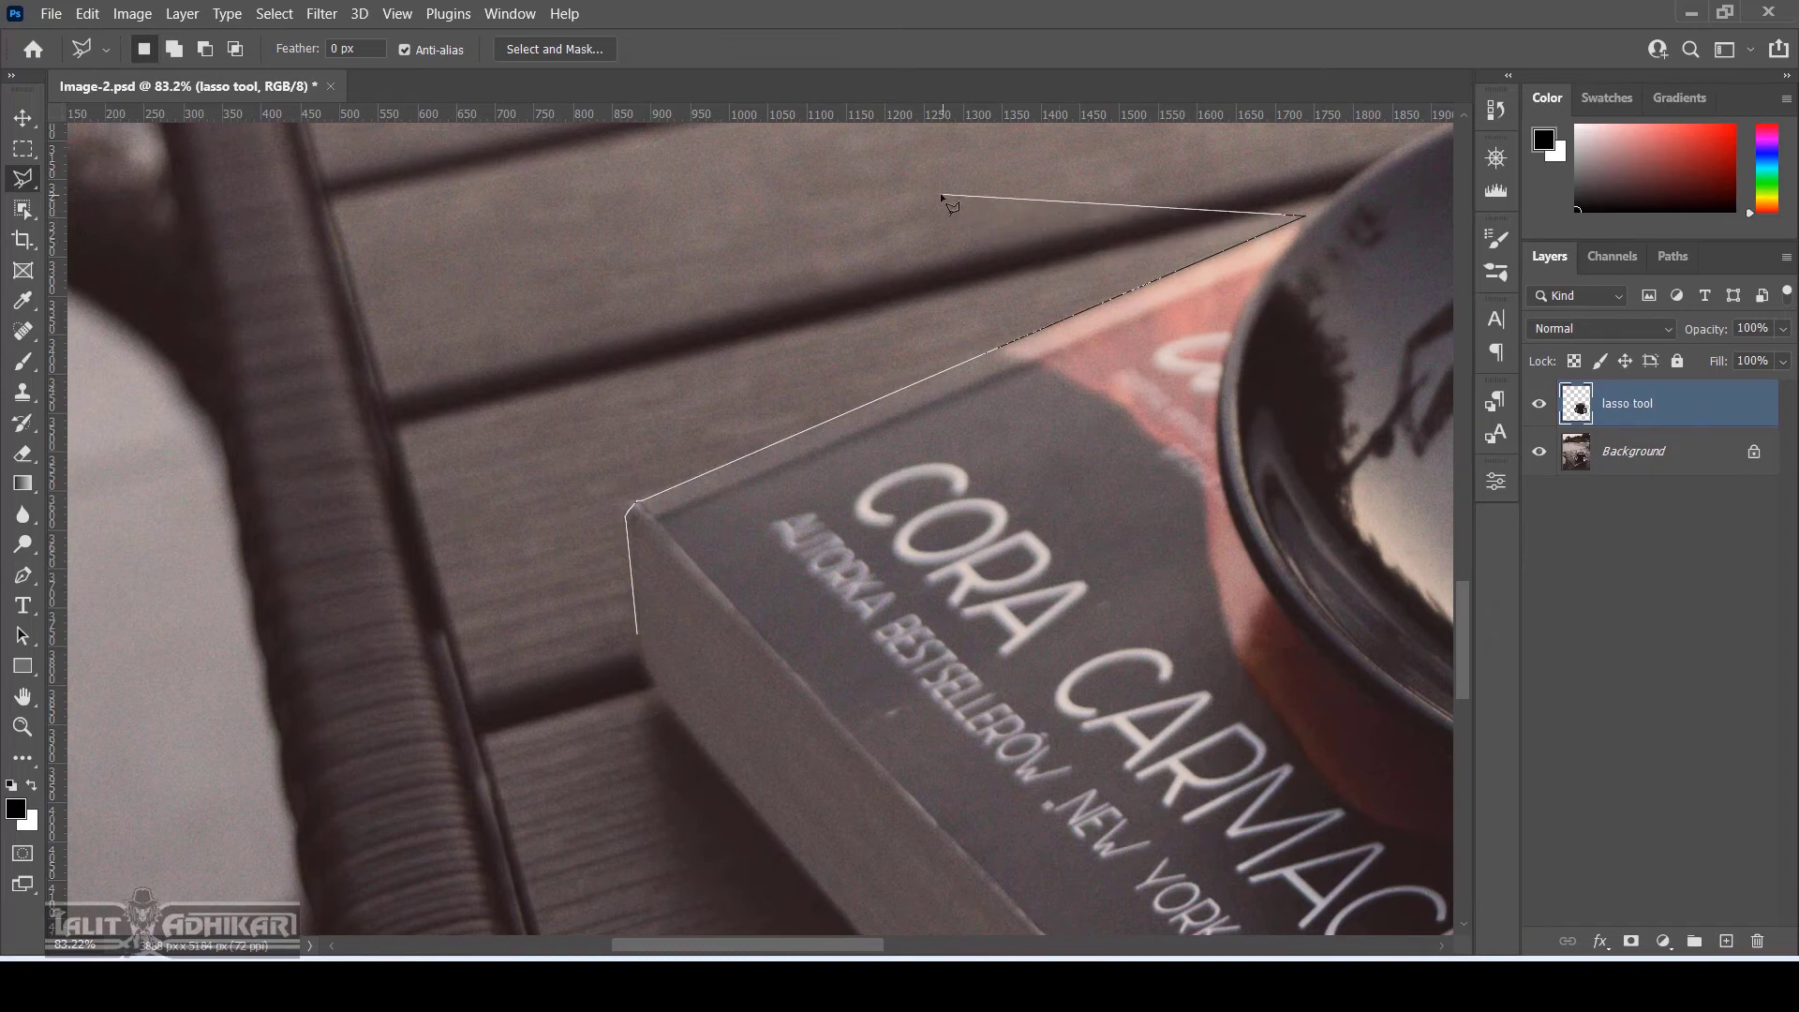
# Continue the open polygonal outline from the saucer with freehand loops over the table planks above the book
pyautogui.moveTo(985, 536); pyautogui.dragTo(975, 555)
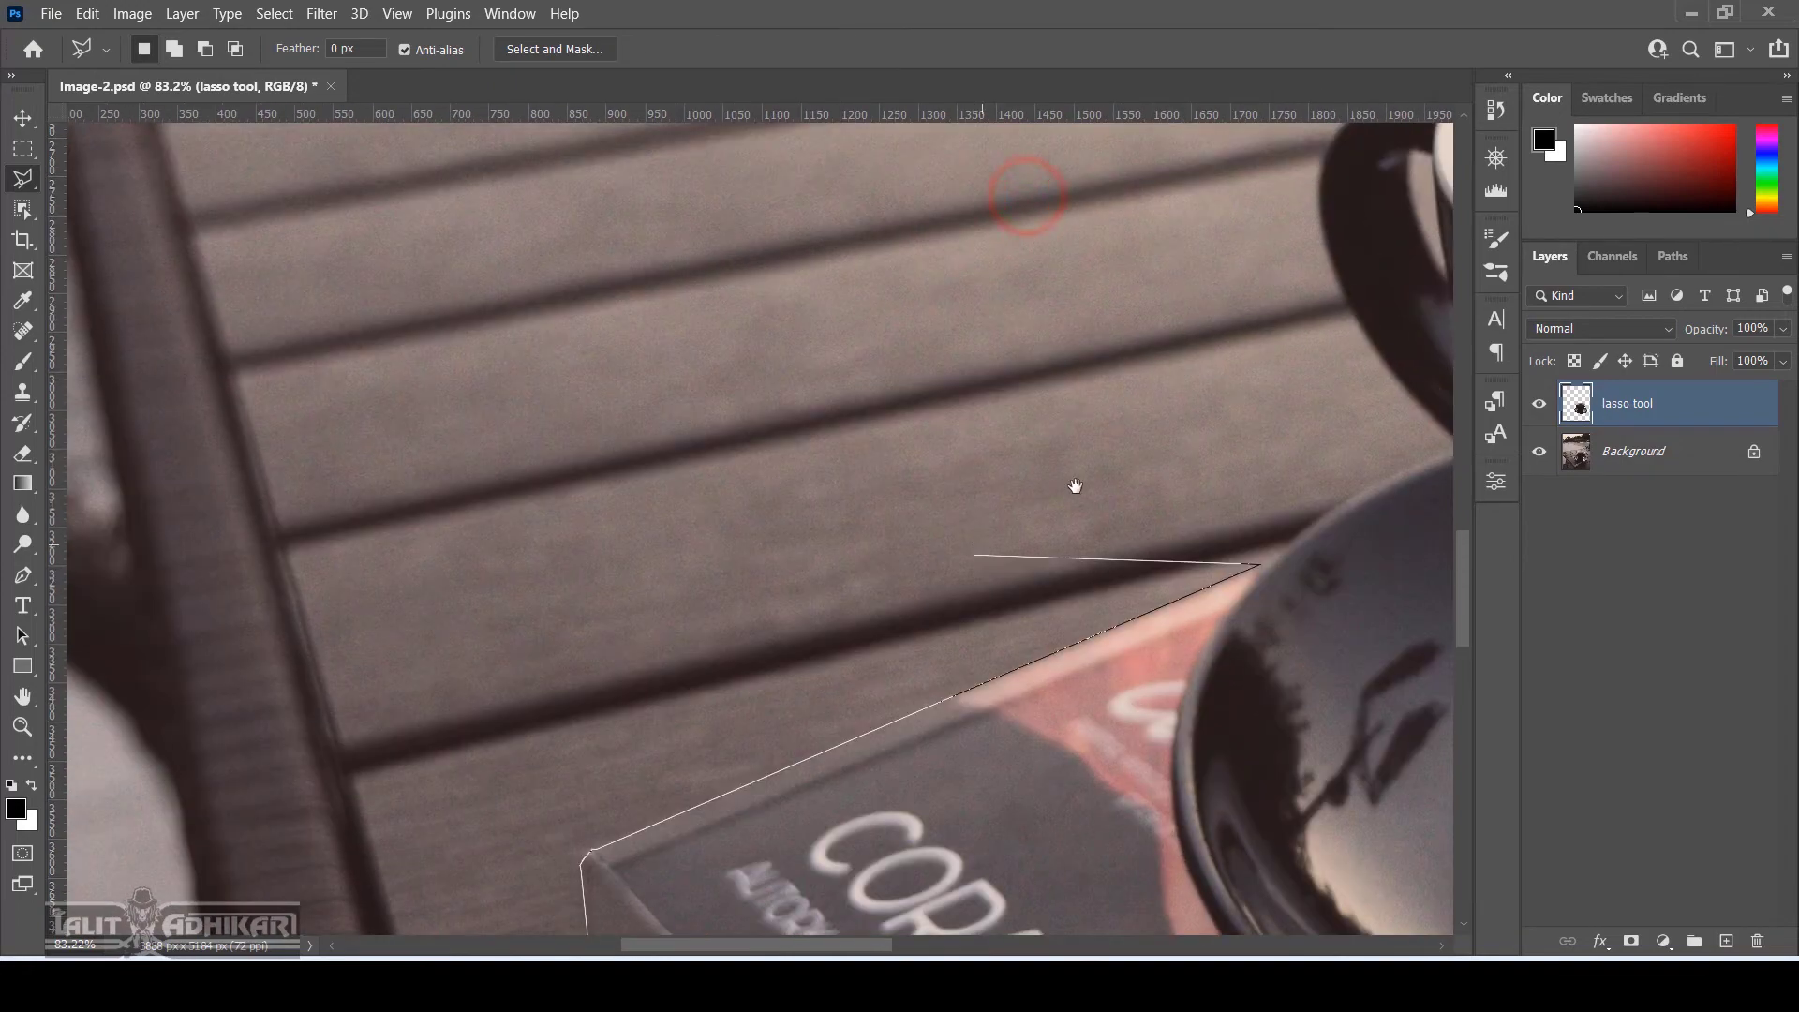
pyautogui.click(1068, 464)
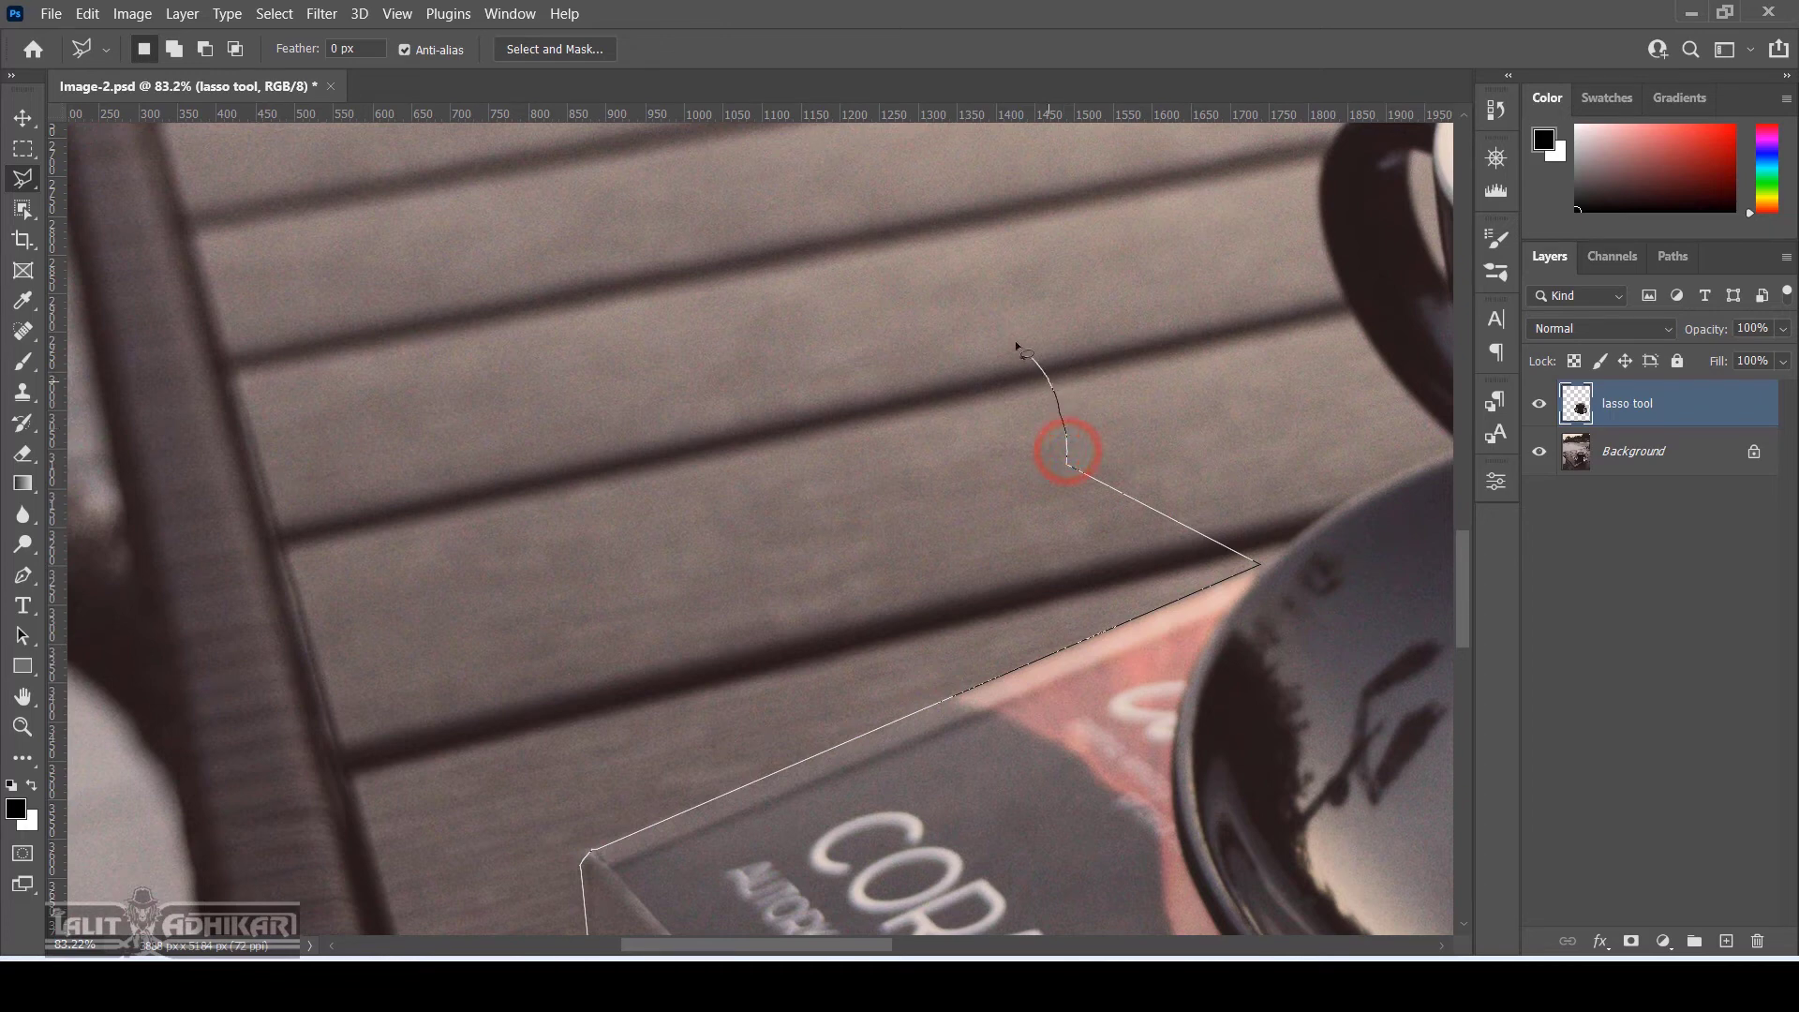
pyautogui.moveTo(1027, 353); pyautogui.dragTo(946, 300)
pyautogui.moveTo(688, 377); pyautogui.dragTo(637, 414)
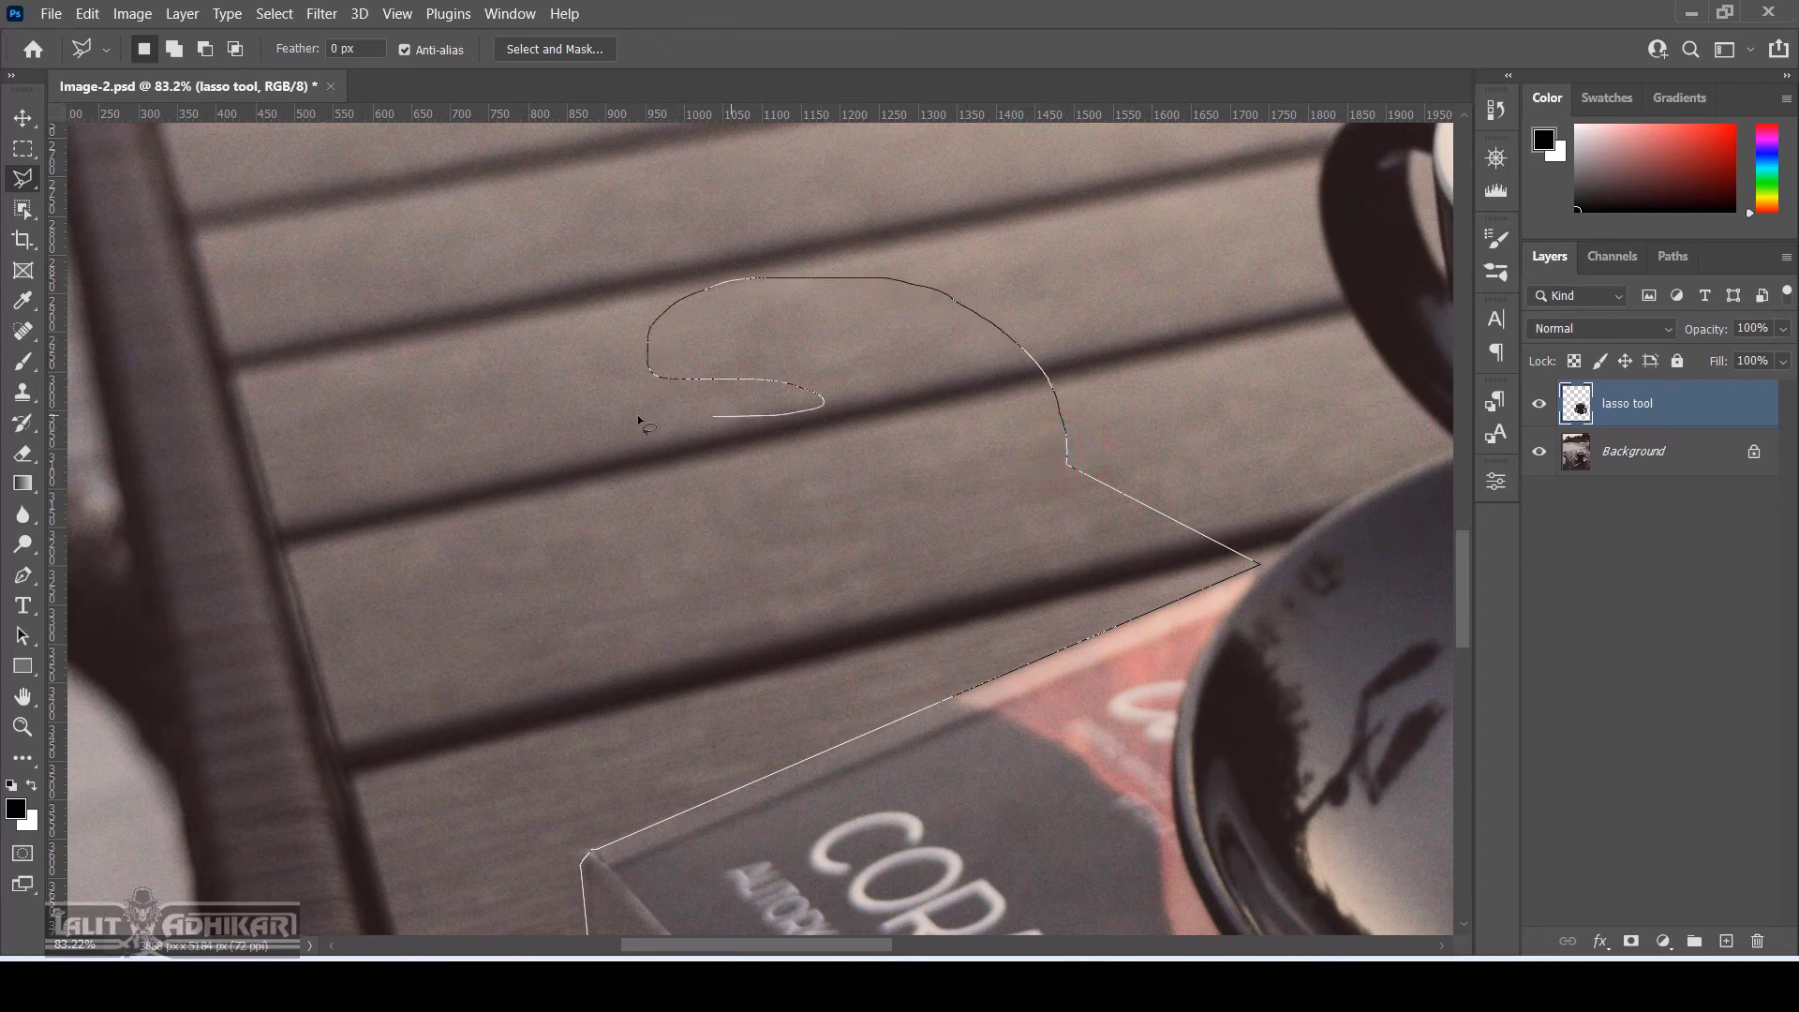
pyautogui.moveTo(790, 480)
pyautogui.mouseDown()
pyautogui.moveTo(570, 477)
pyautogui.moveTo(579, 504)
pyautogui.moveTo(755, 532)
pyautogui.moveTo(622, 578)
pyautogui.moveTo(484, 589)
pyautogui.moveTo(662, 663)
pyautogui.mouseUp()
pyautogui.moveTo(512, 688)
pyautogui.mouseDown()
pyautogui.moveTo(771, 616)
pyautogui.moveTo(939, 506)
pyautogui.moveTo(940, 404)
pyautogui.moveTo(873, 357)
pyautogui.moveTo(808, 346)
pyautogui.moveTo(942, 394)
pyautogui.moveTo(1007, 485)
pyautogui.moveTo(1012, 571)
pyautogui.moveTo(833, 692)
pyautogui.moveTo(507, 788)
pyautogui.mouseUp()
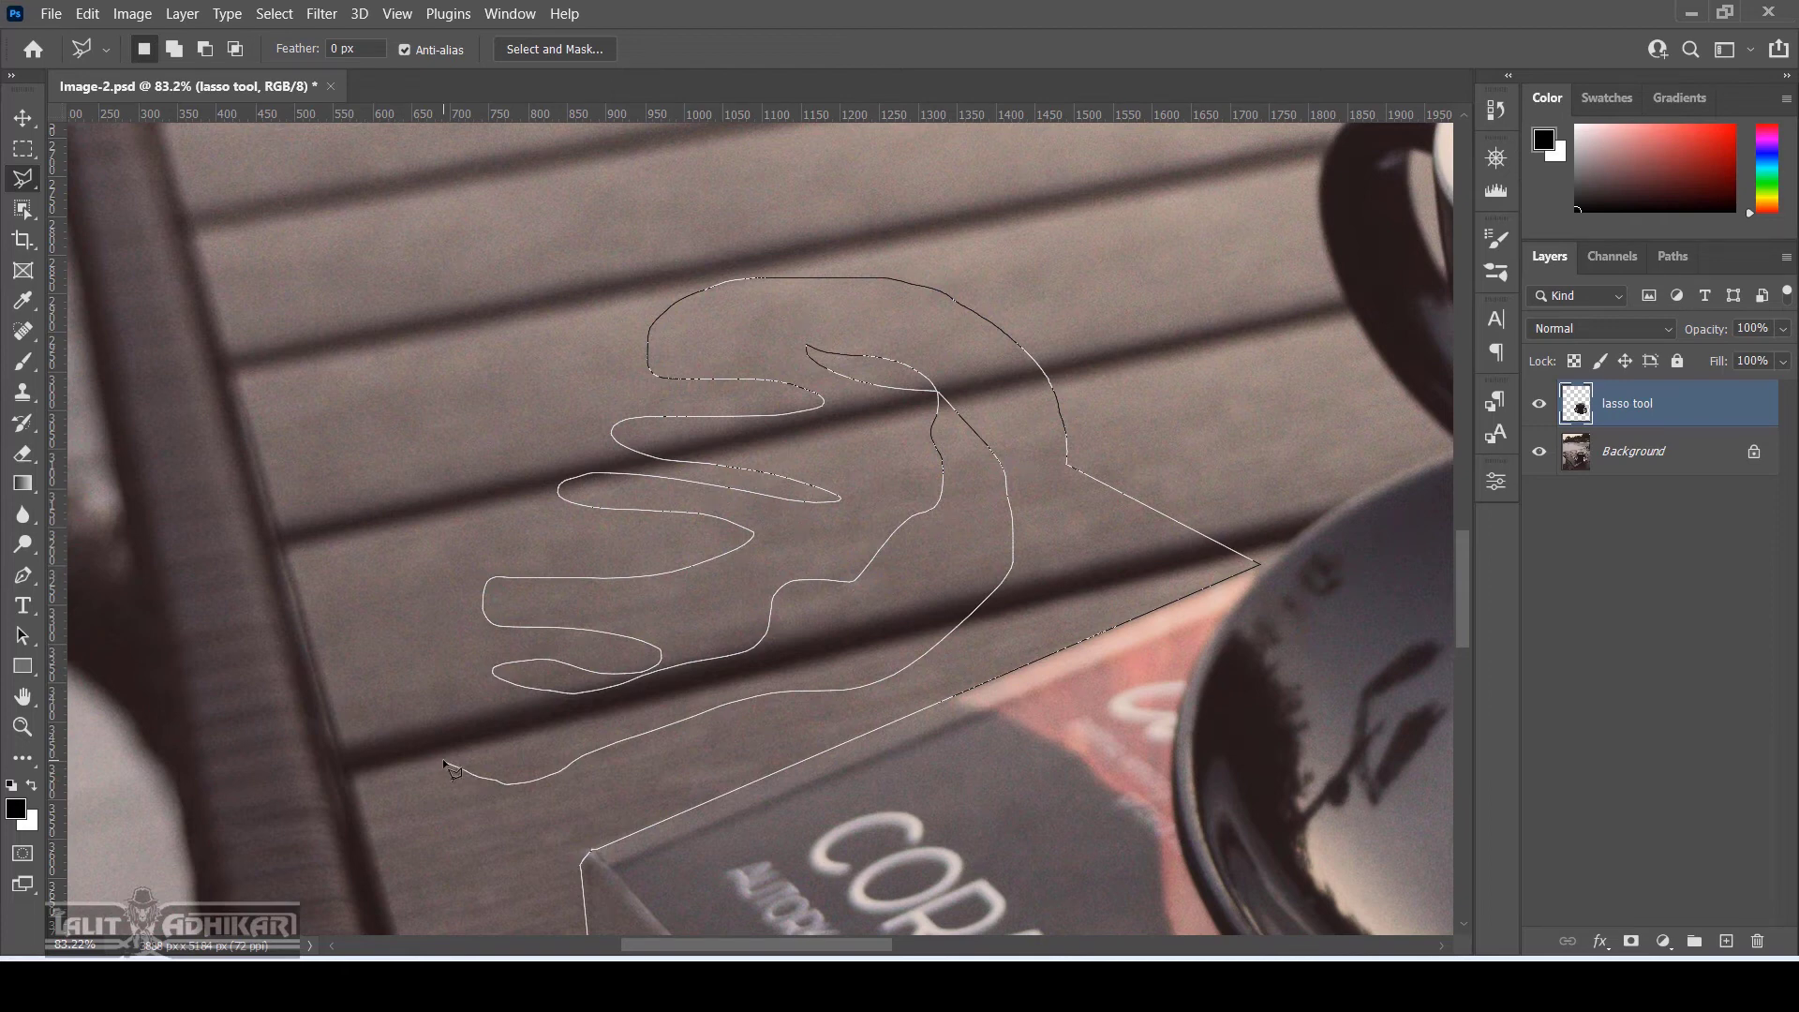
# Continue the polygonal outline with straight segments over the table's left planks and close it at its starting point beside the book
pyautogui.click(347, 338)
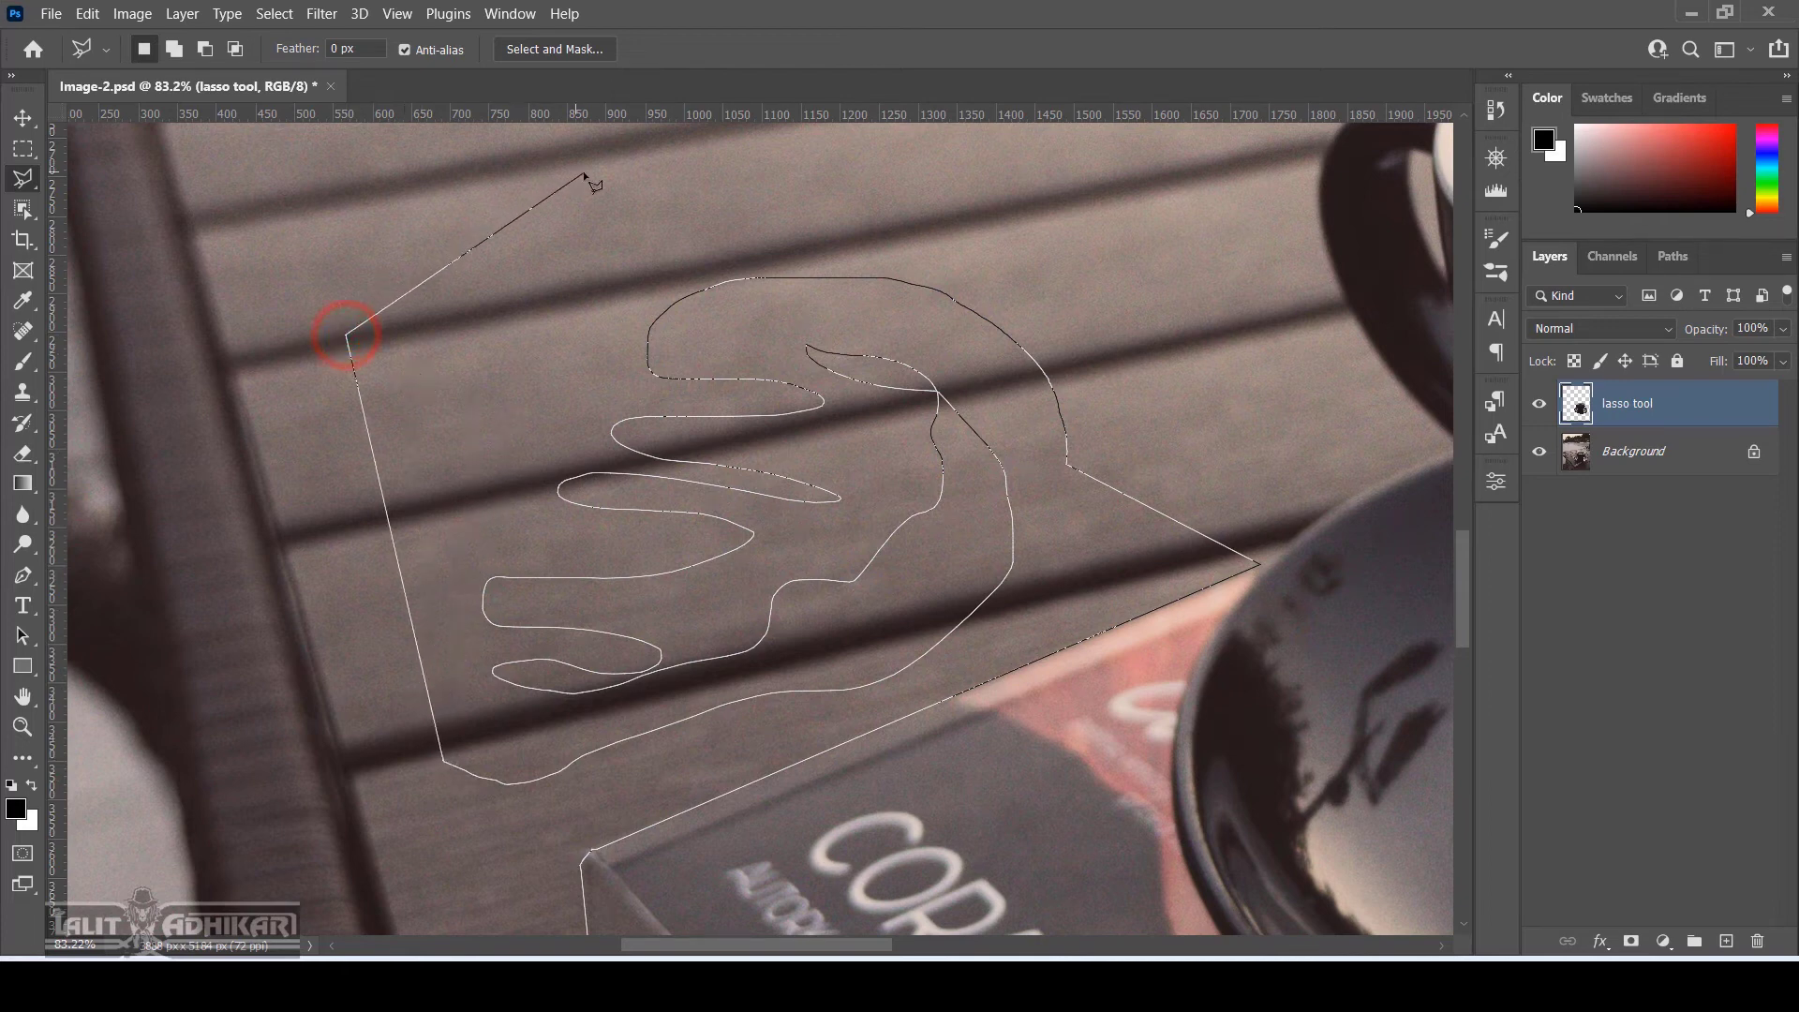
pyautogui.click(326, 170)
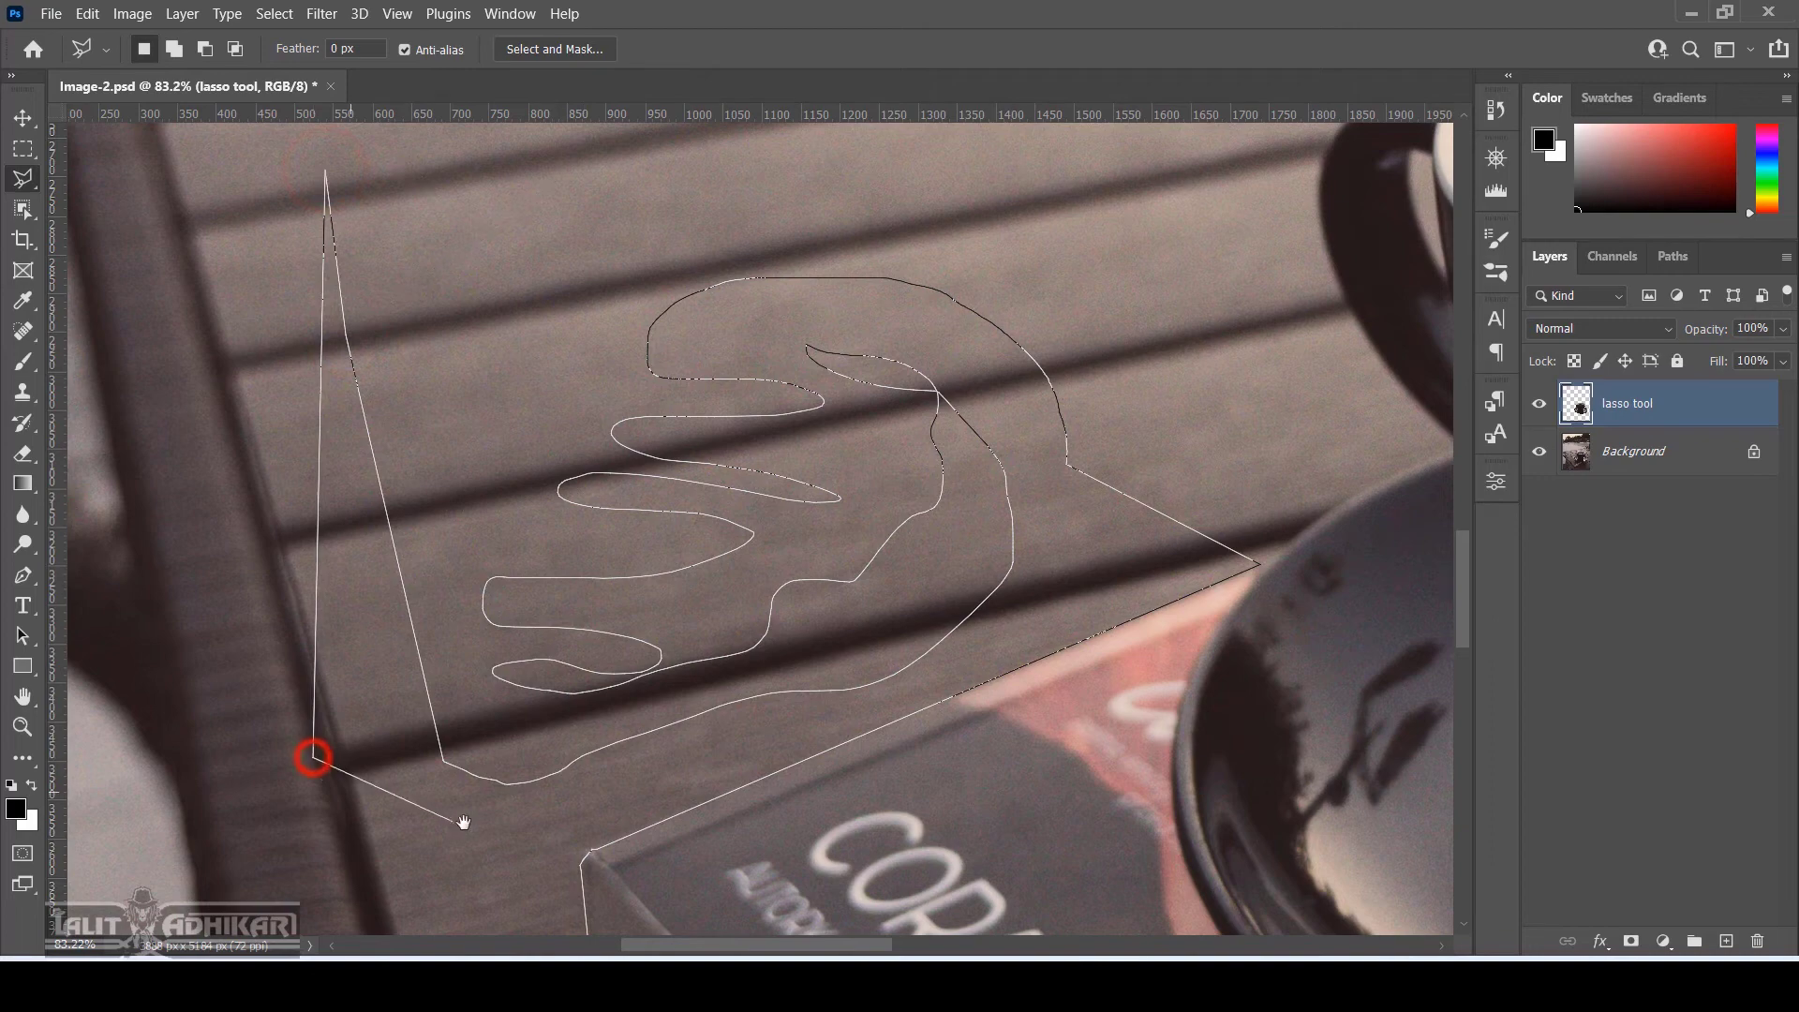
pyautogui.moveTo(463, 823)
pyautogui.mouseDown()
pyautogui.moveTo(490, 534)
pyautogui.moveTo(480, 357)
pyautogui.mouseUp()
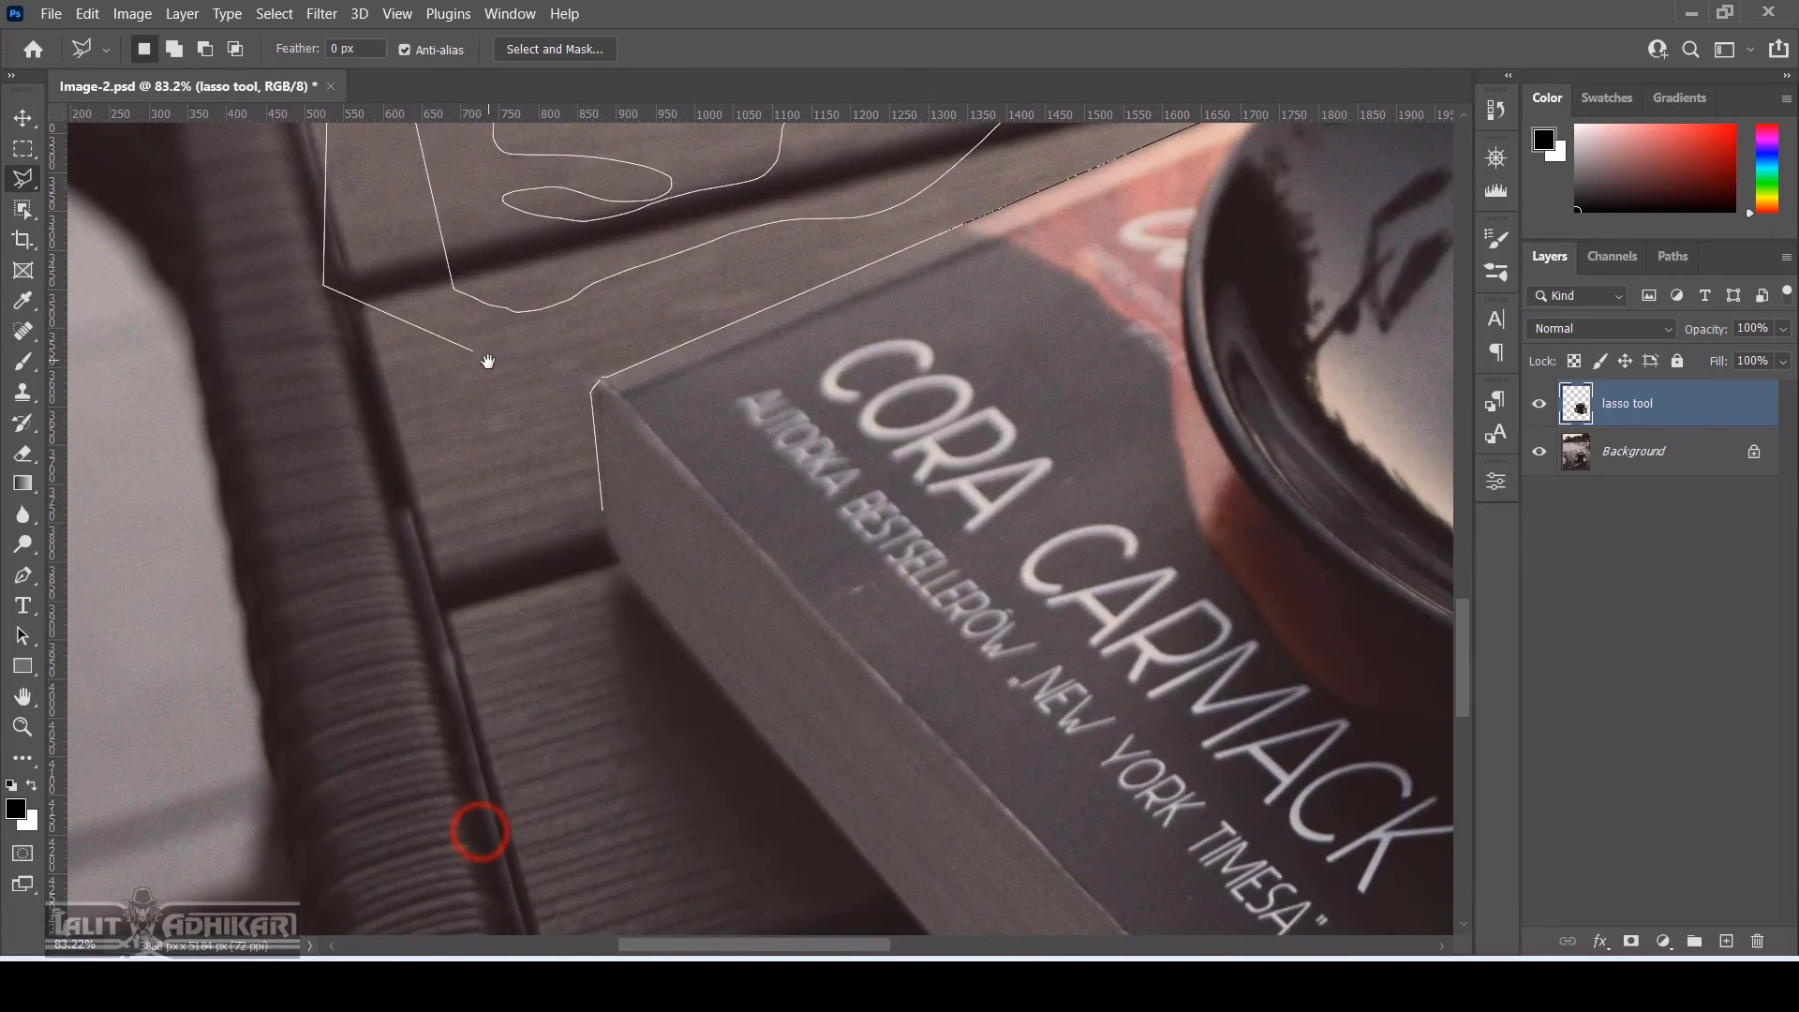
pyautogui.doubleClick(601, 511)
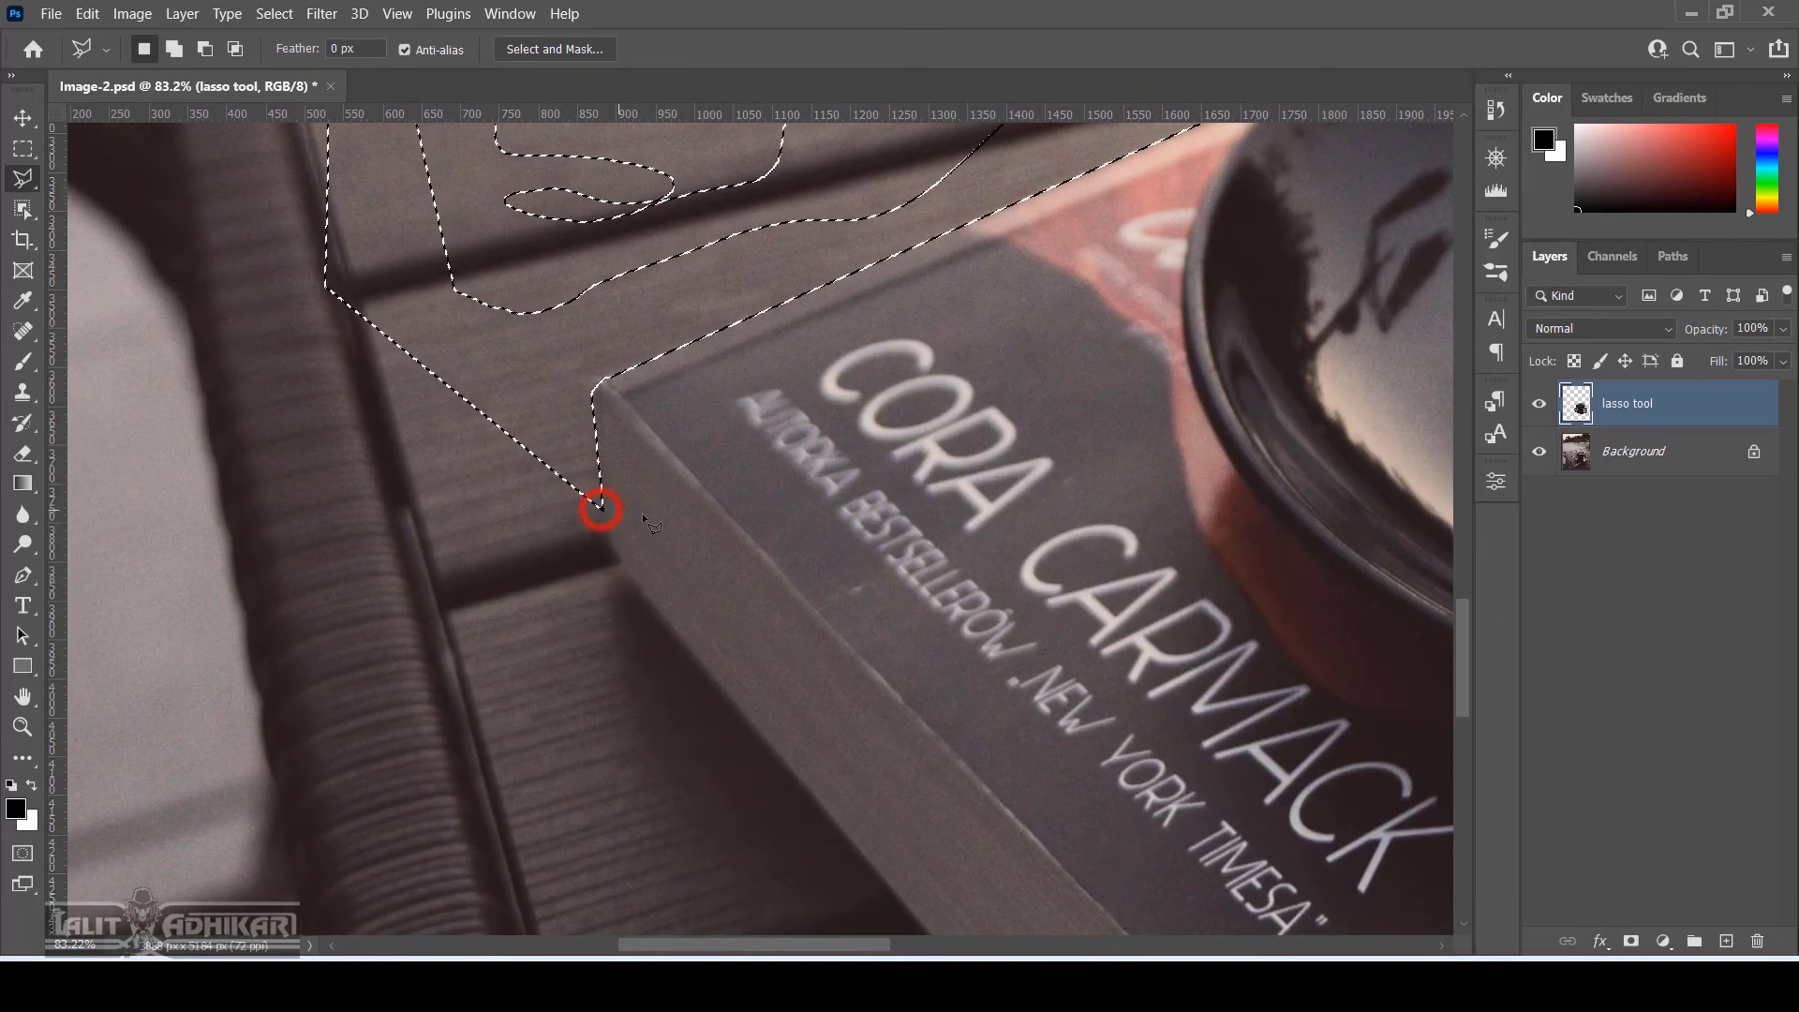
# Switch to the Magnetic Lasso and trace the cup's rim clockwise from beside the handle, removing the misplaced anchor points on the front edge
pyautogui.moveTo(837, 286); pyautogui.dragTo(856, 658)
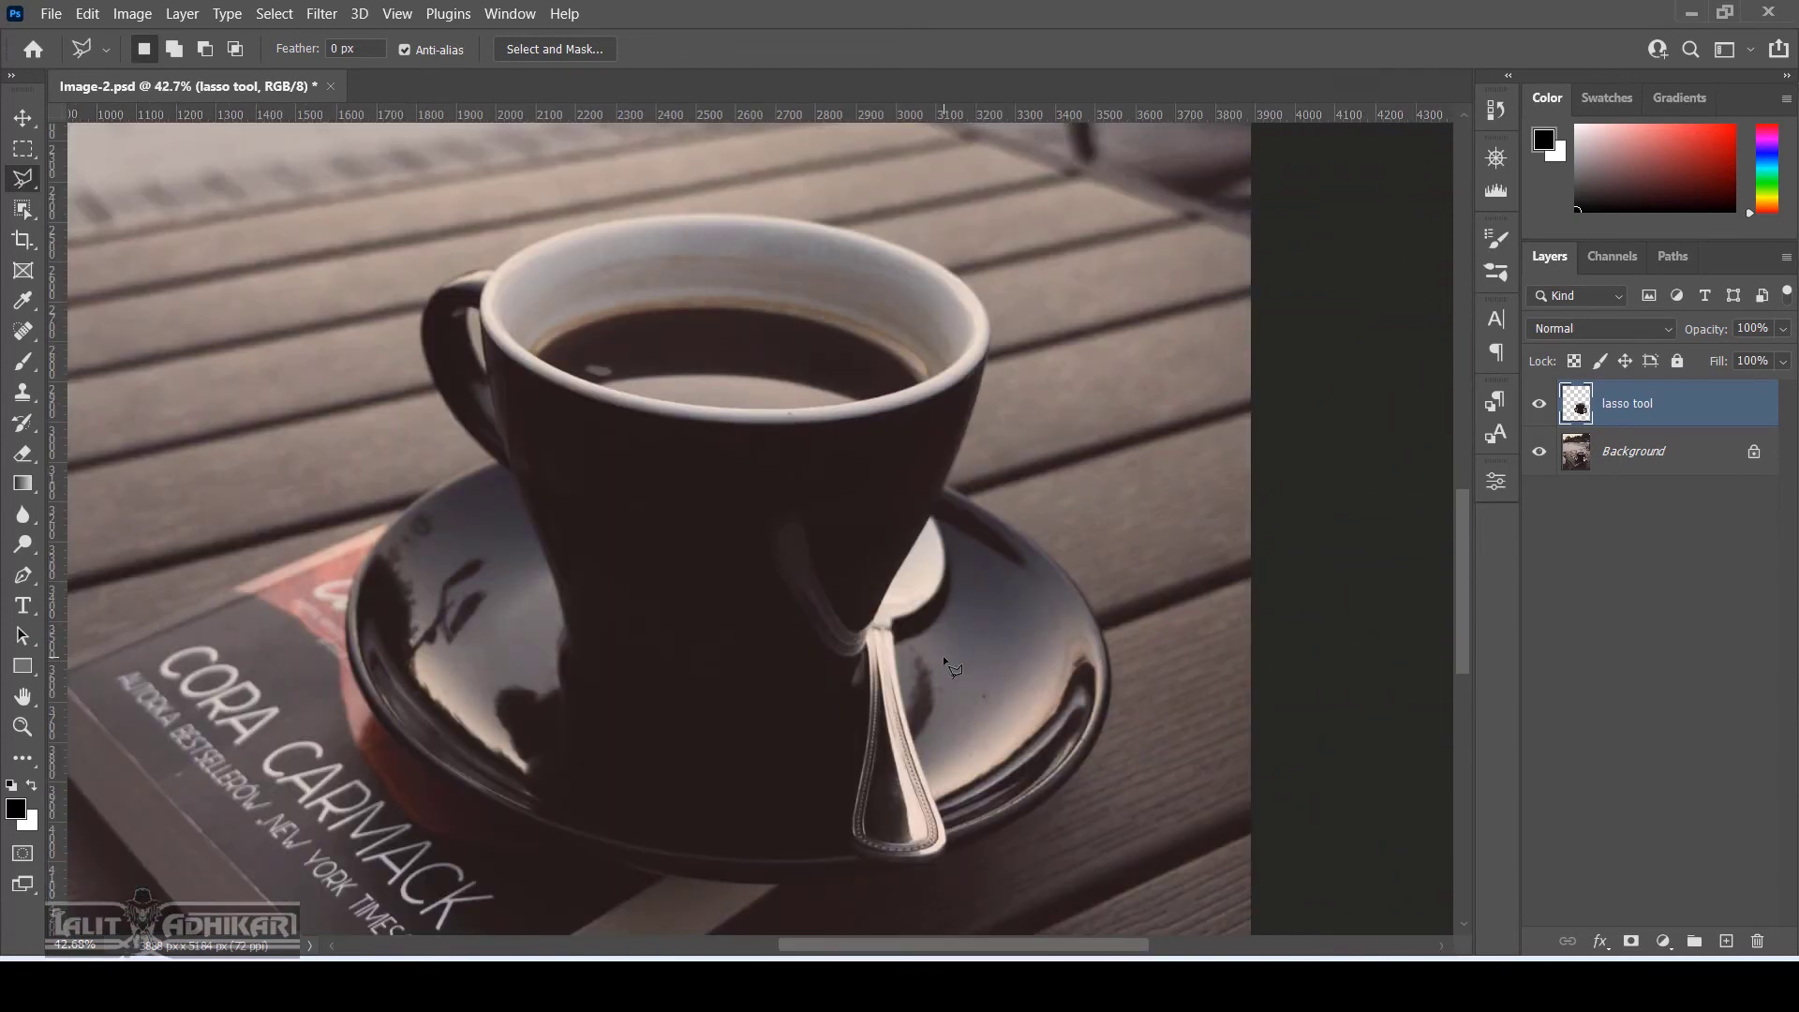
pyautogui.moveTo(936, 643)
pyautogui.mouseDown()
pyautogui.moveTo(925, 611)
pyautogui.moveTo(924, 631)
pyautogui.mouseUp()
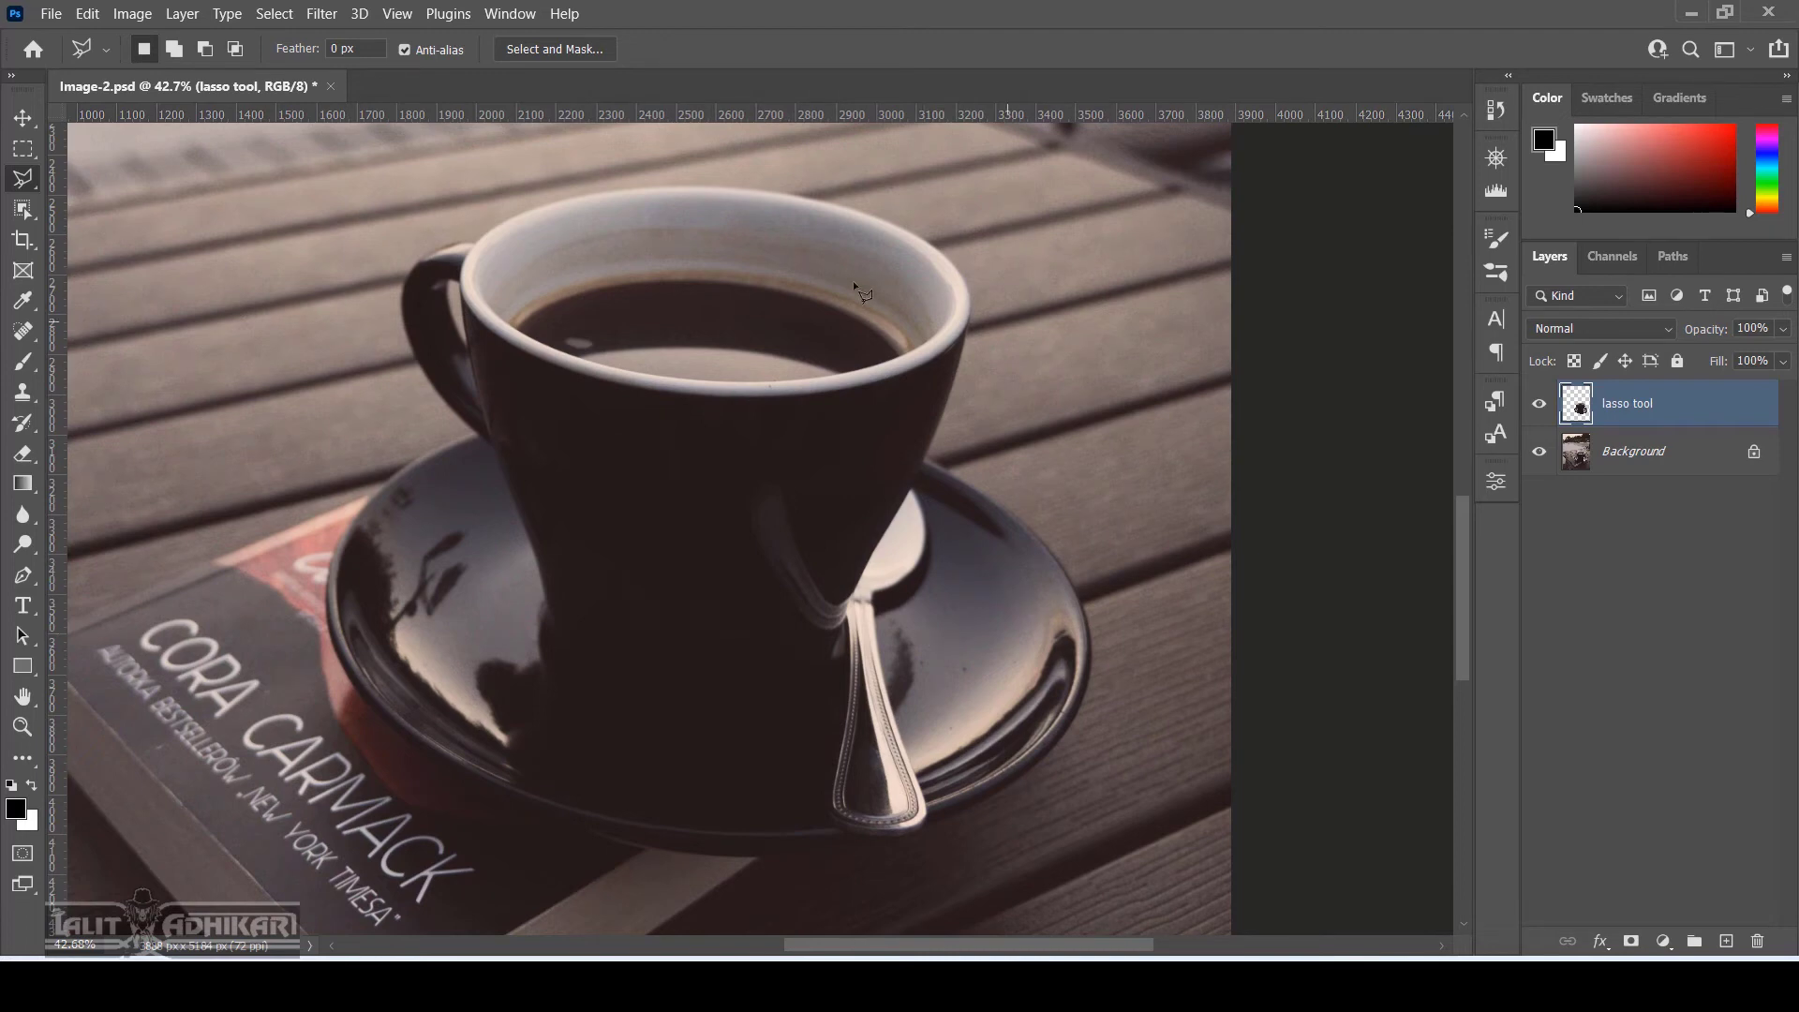
pyautogui.rightClick(31, 184)
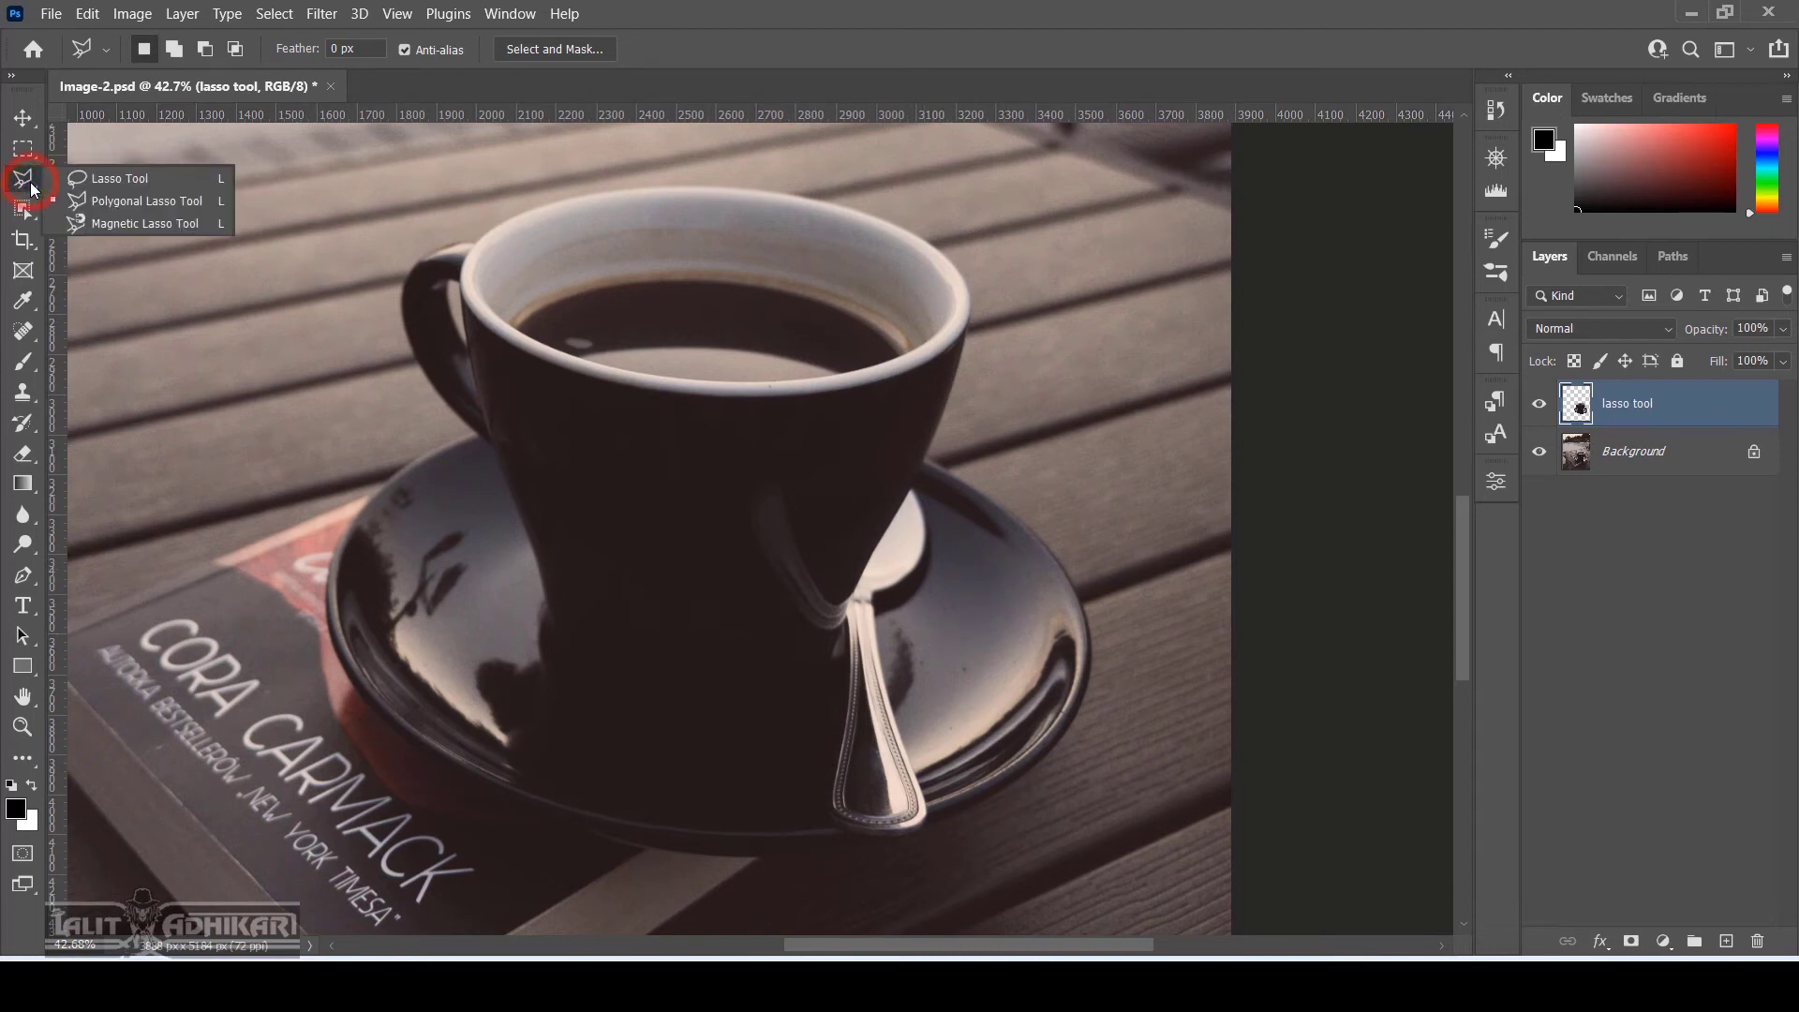
pyautogui.click(155, 225)
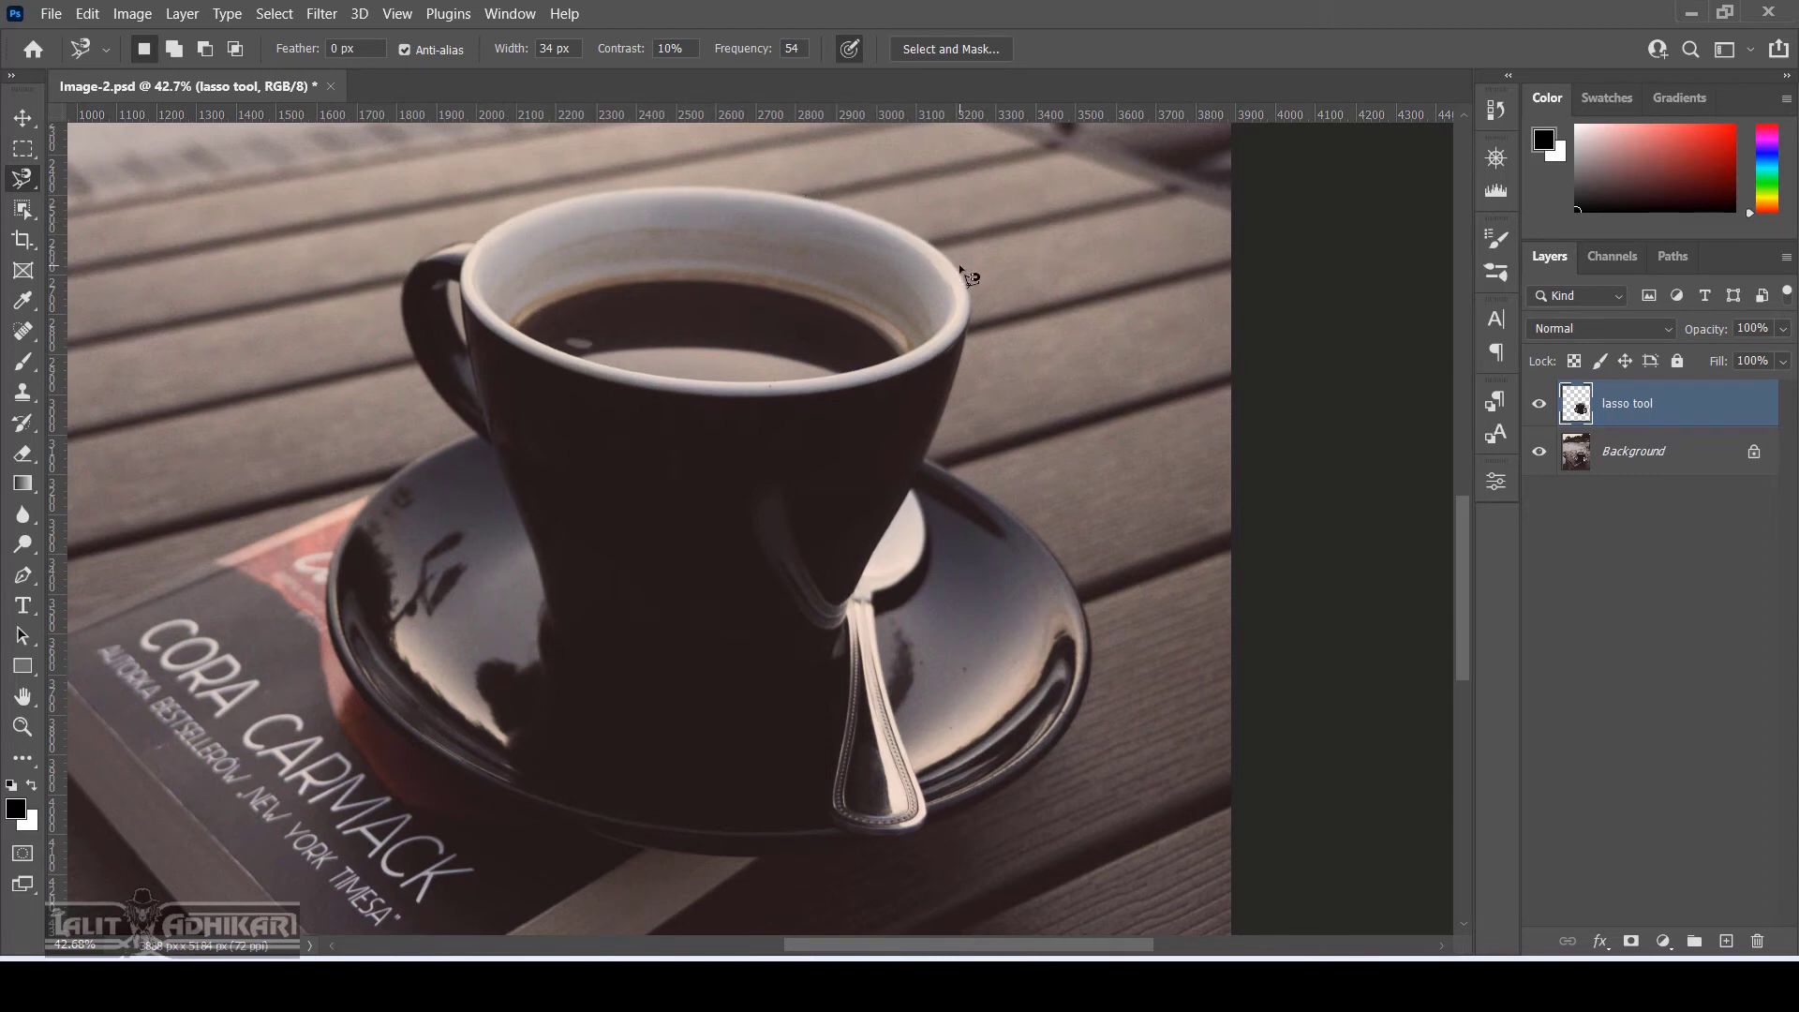
pyautogui.click(478, 239)
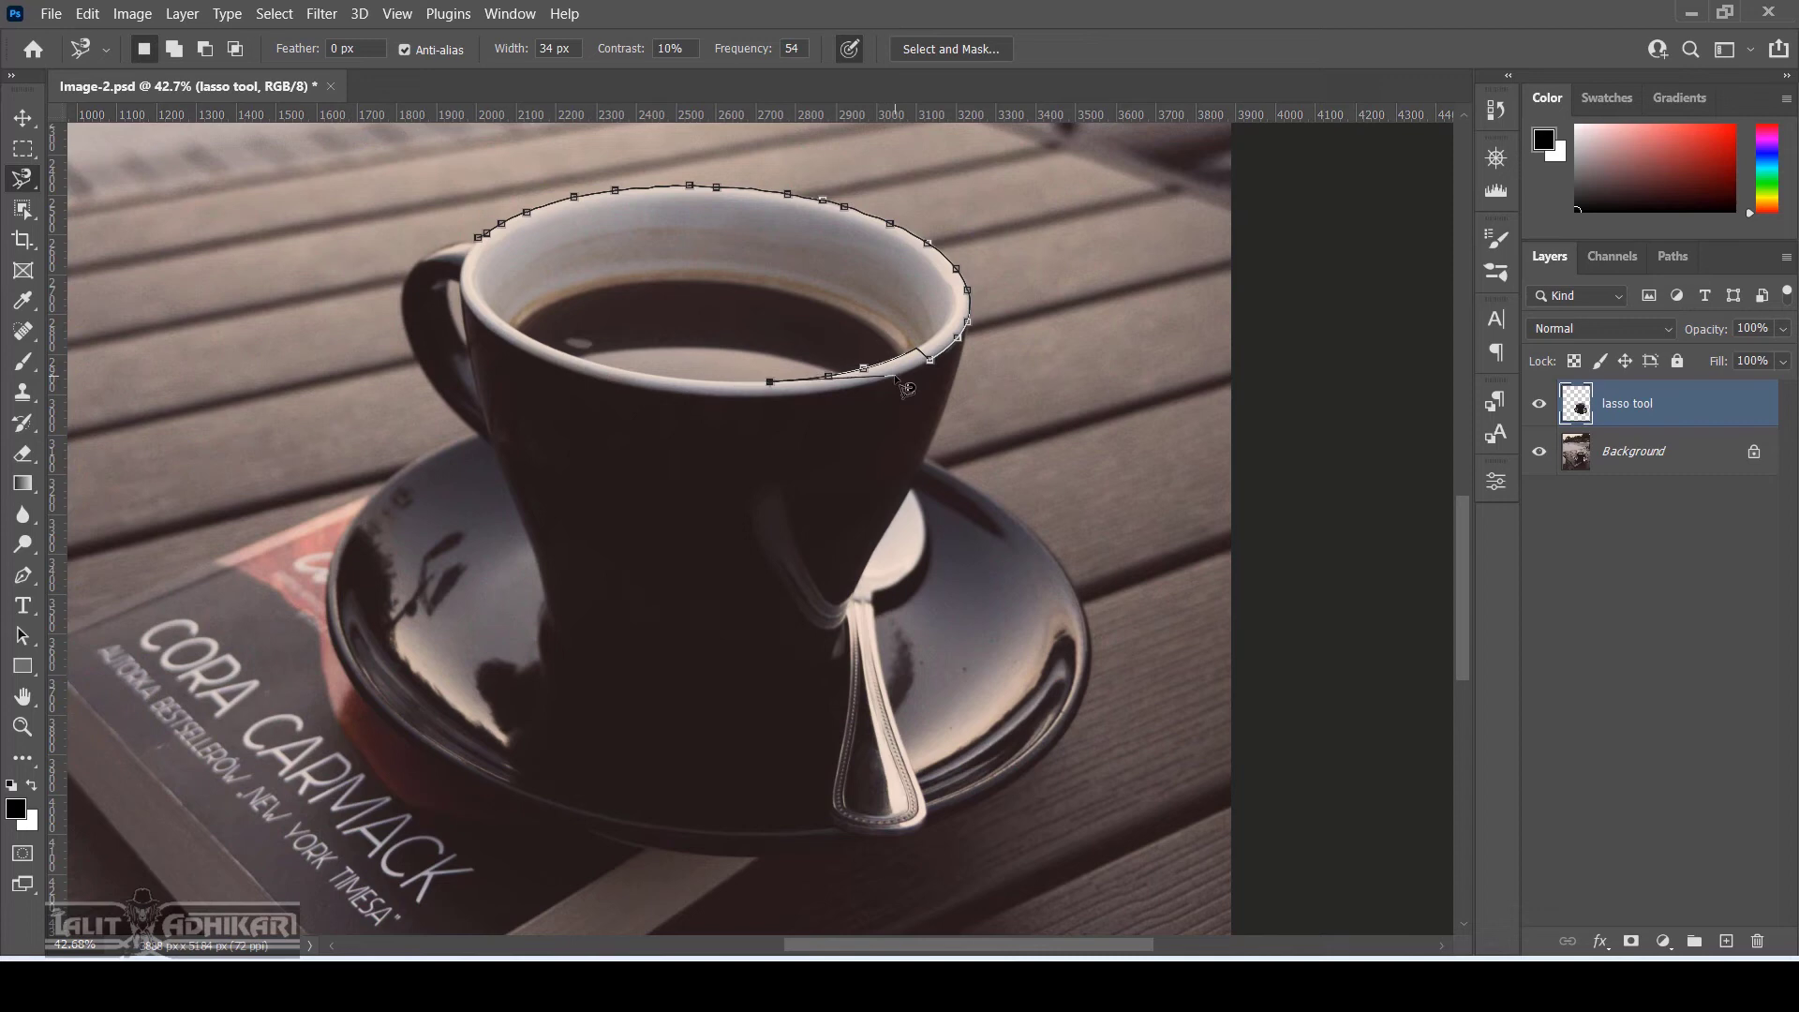
pyautogui.press('BackSpace')
pyautogui.press('BackSpace')
pyautogui.press('BackSpace')
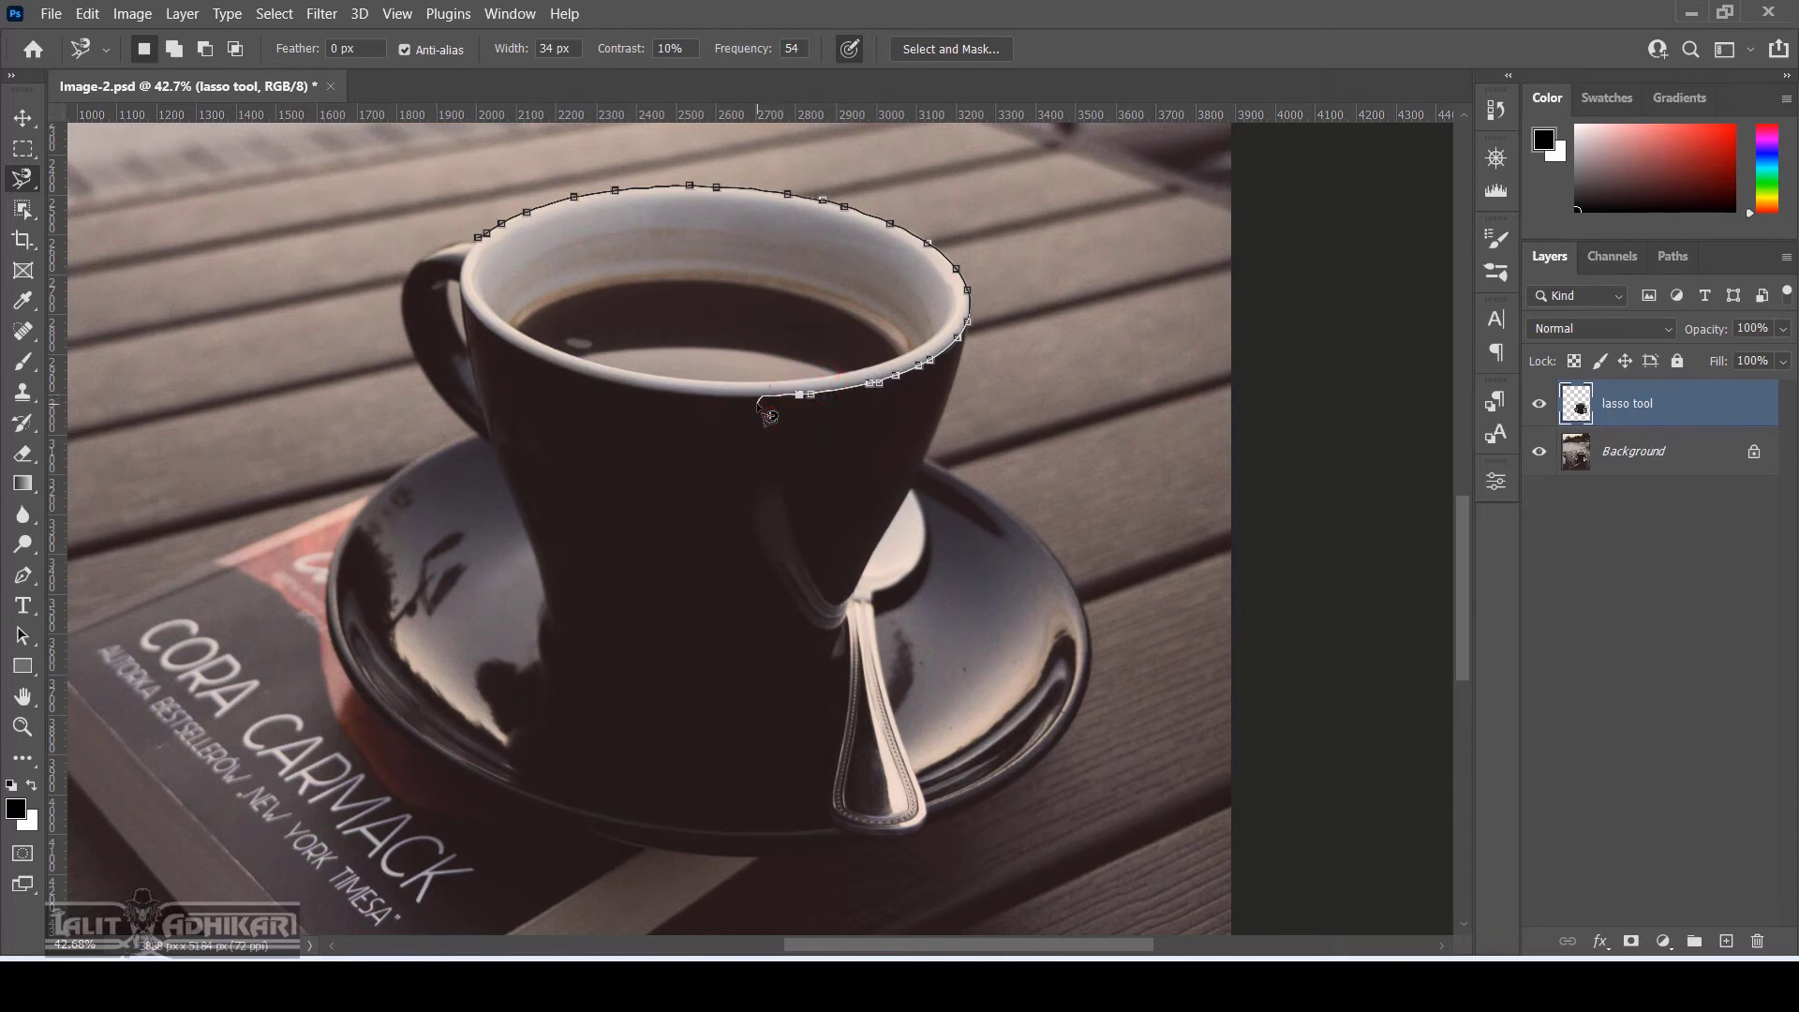
# Place manual anchor points along the front of the cup's rim and close the magnetic outline at its starting point
pyautogui.click(710, 397)
pyautogui.click(670, 390)
pyautogui.click(632, 390)
pyautogui.click(480, 241)
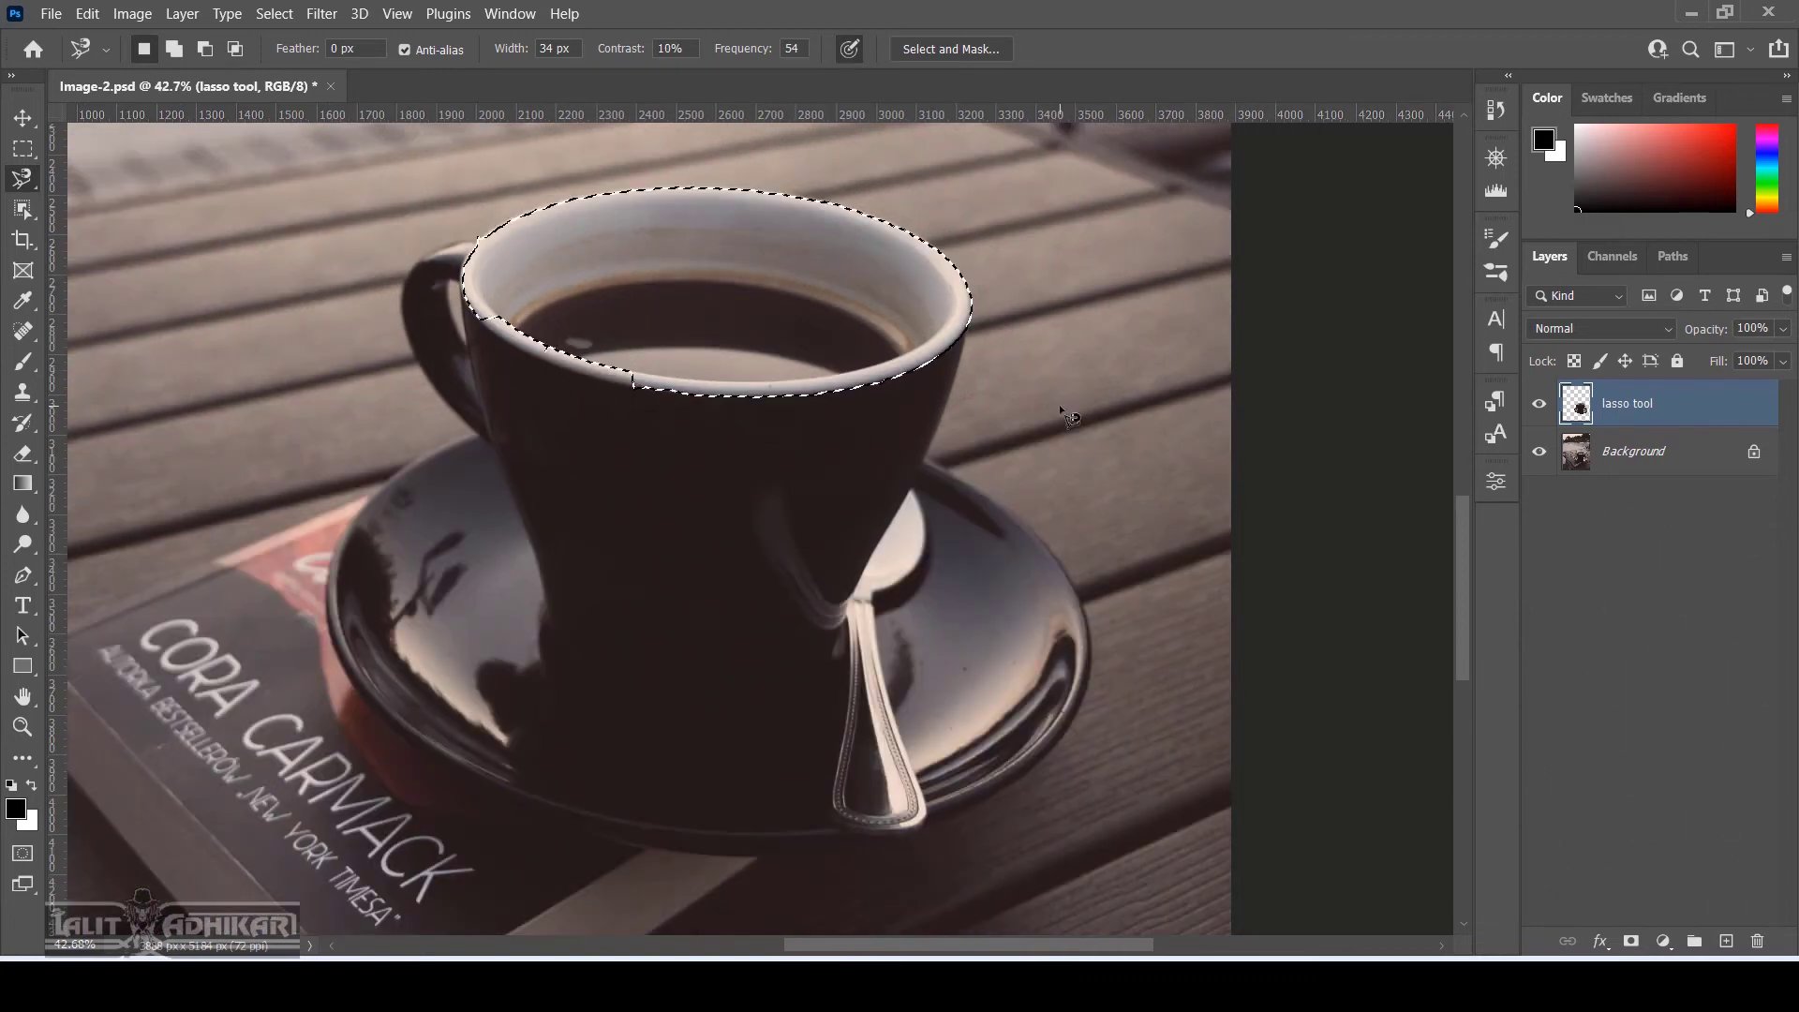
# Set the Magnetic Lasso's contrast to 1% and frequency to 100, and reselect the cup's whole rim
pyautogui.click(664, 50)
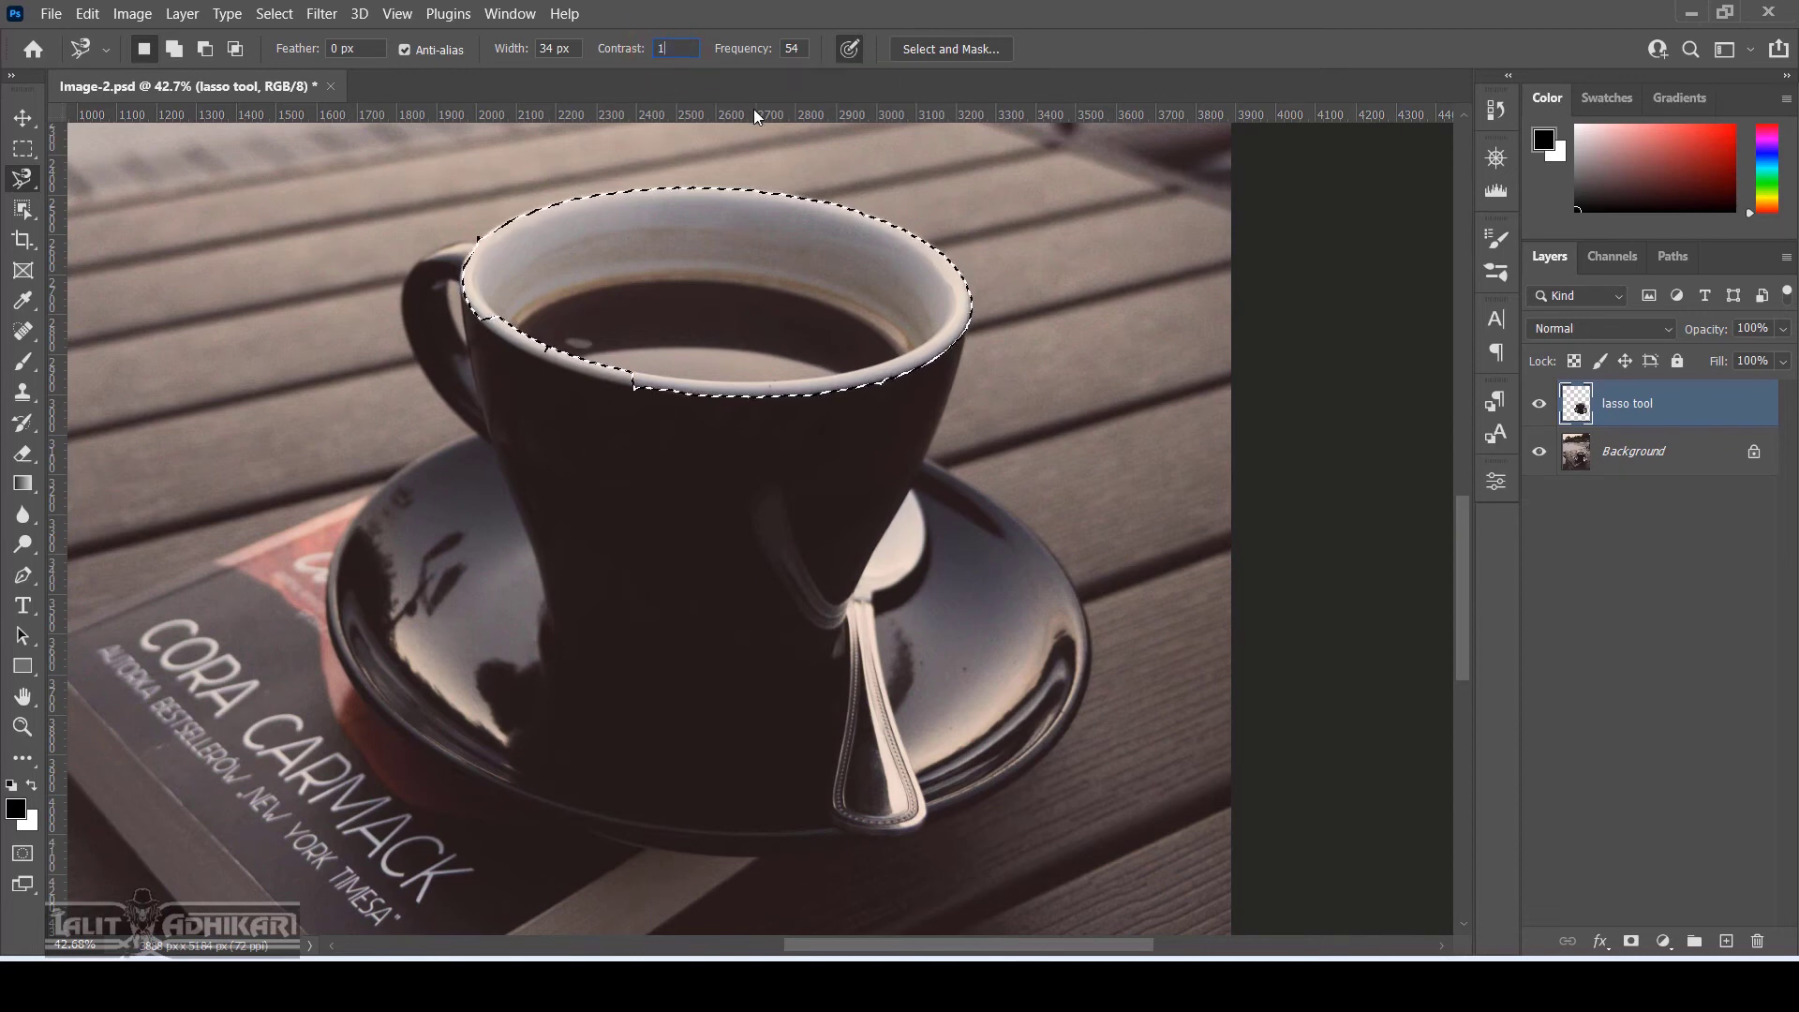
pyautogui.write('1')
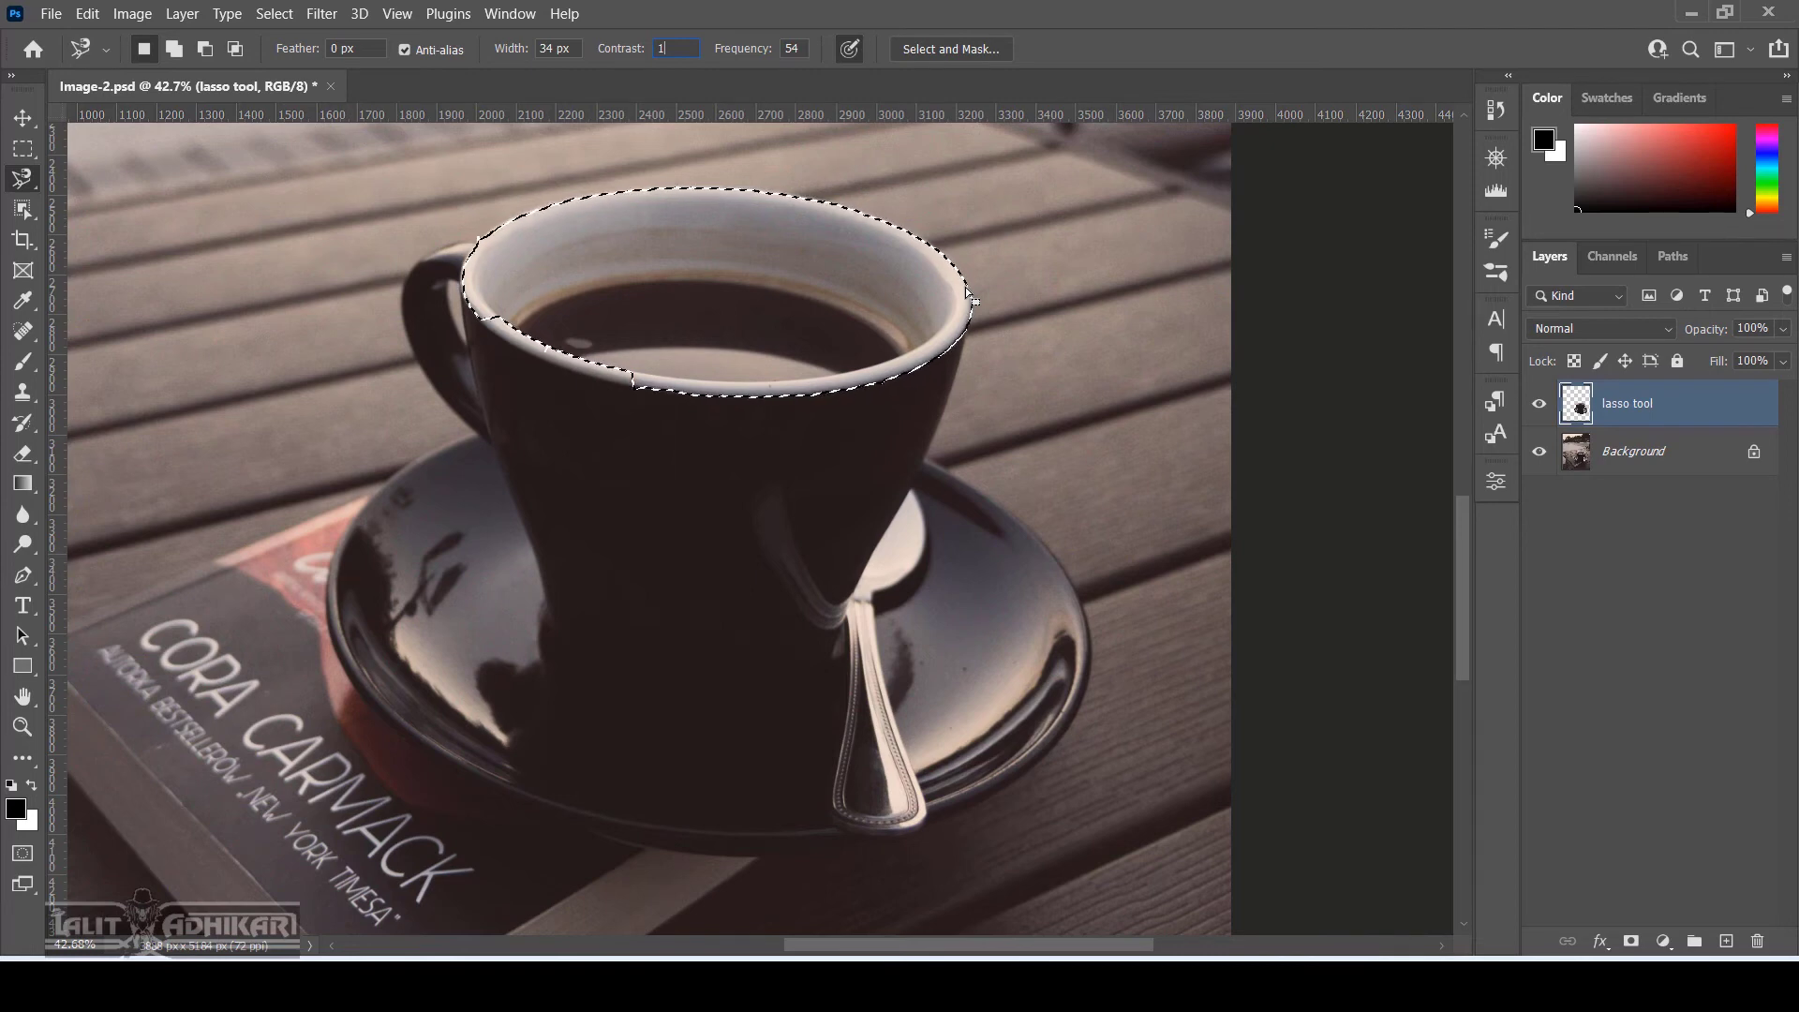
pyautogui.press('Tab')
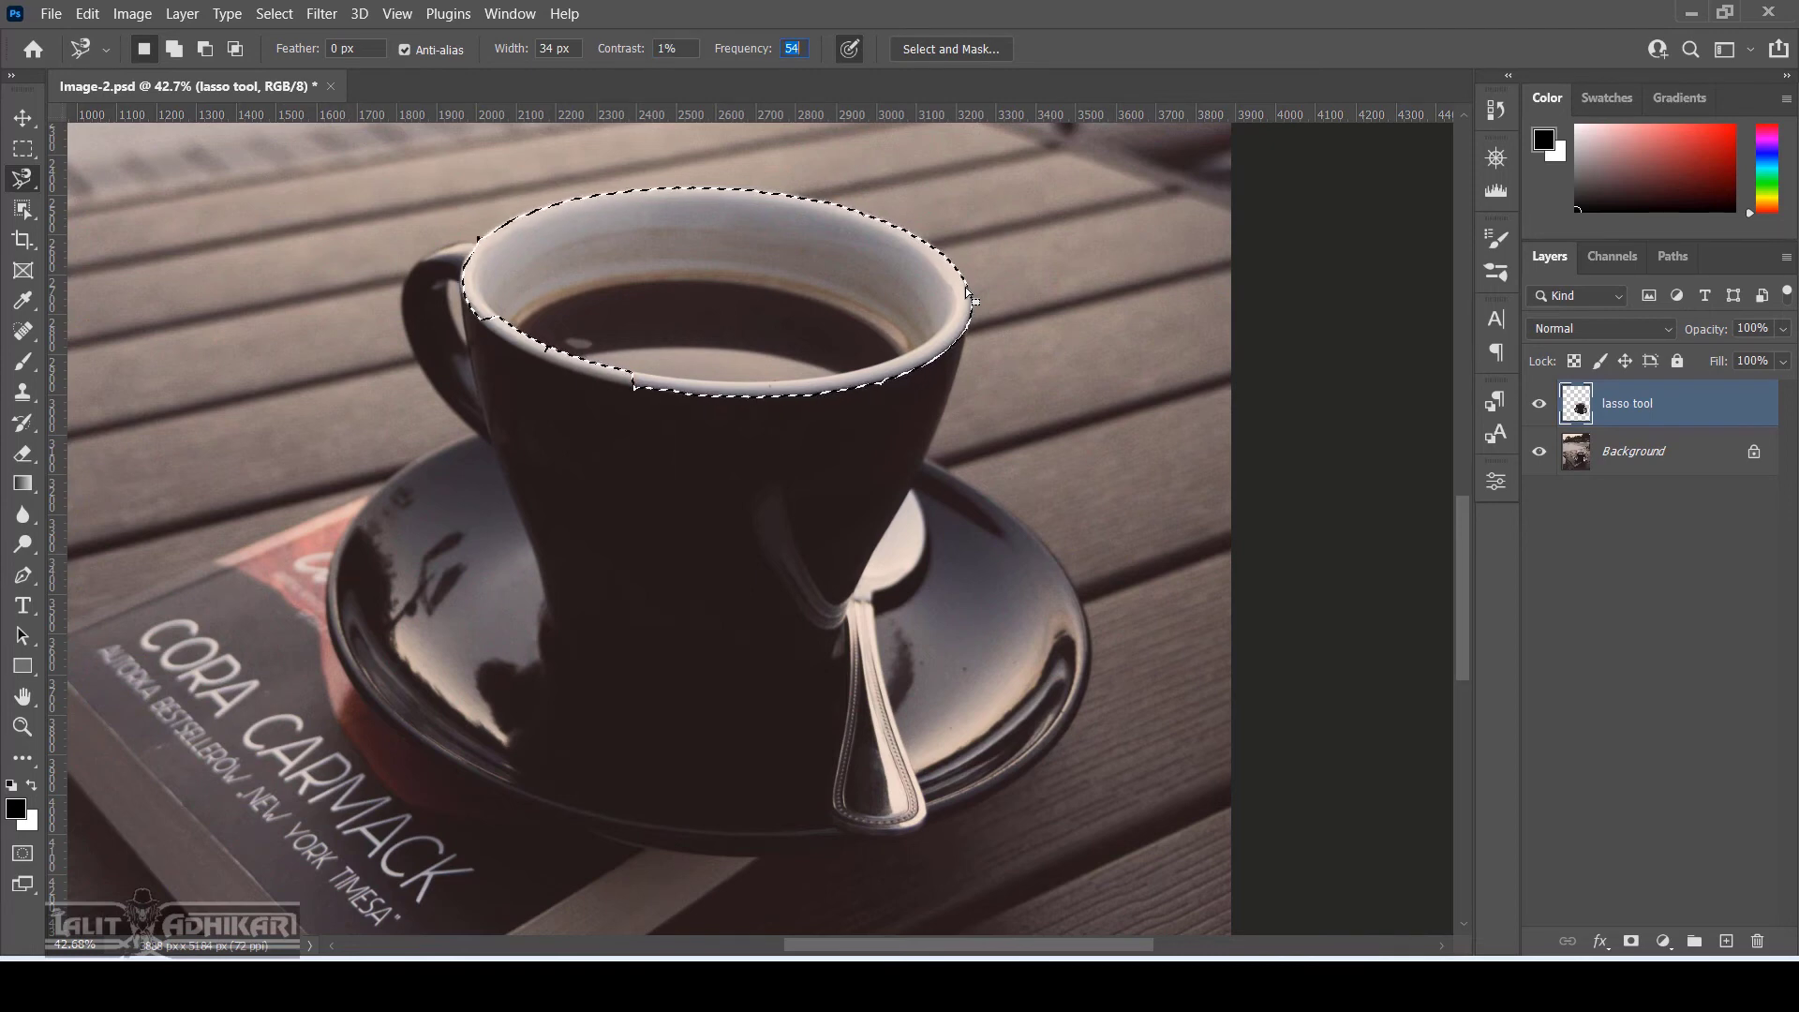
pyautogui.hotkey('shift', 'Up')
pyautogui.hotkey('shift', 'Up')
pyautogui.hotkey('shift', 'Up')
pyautogui.hotkey('shift', 'Up')
pyautogui.hotkey('shift', 'Up')
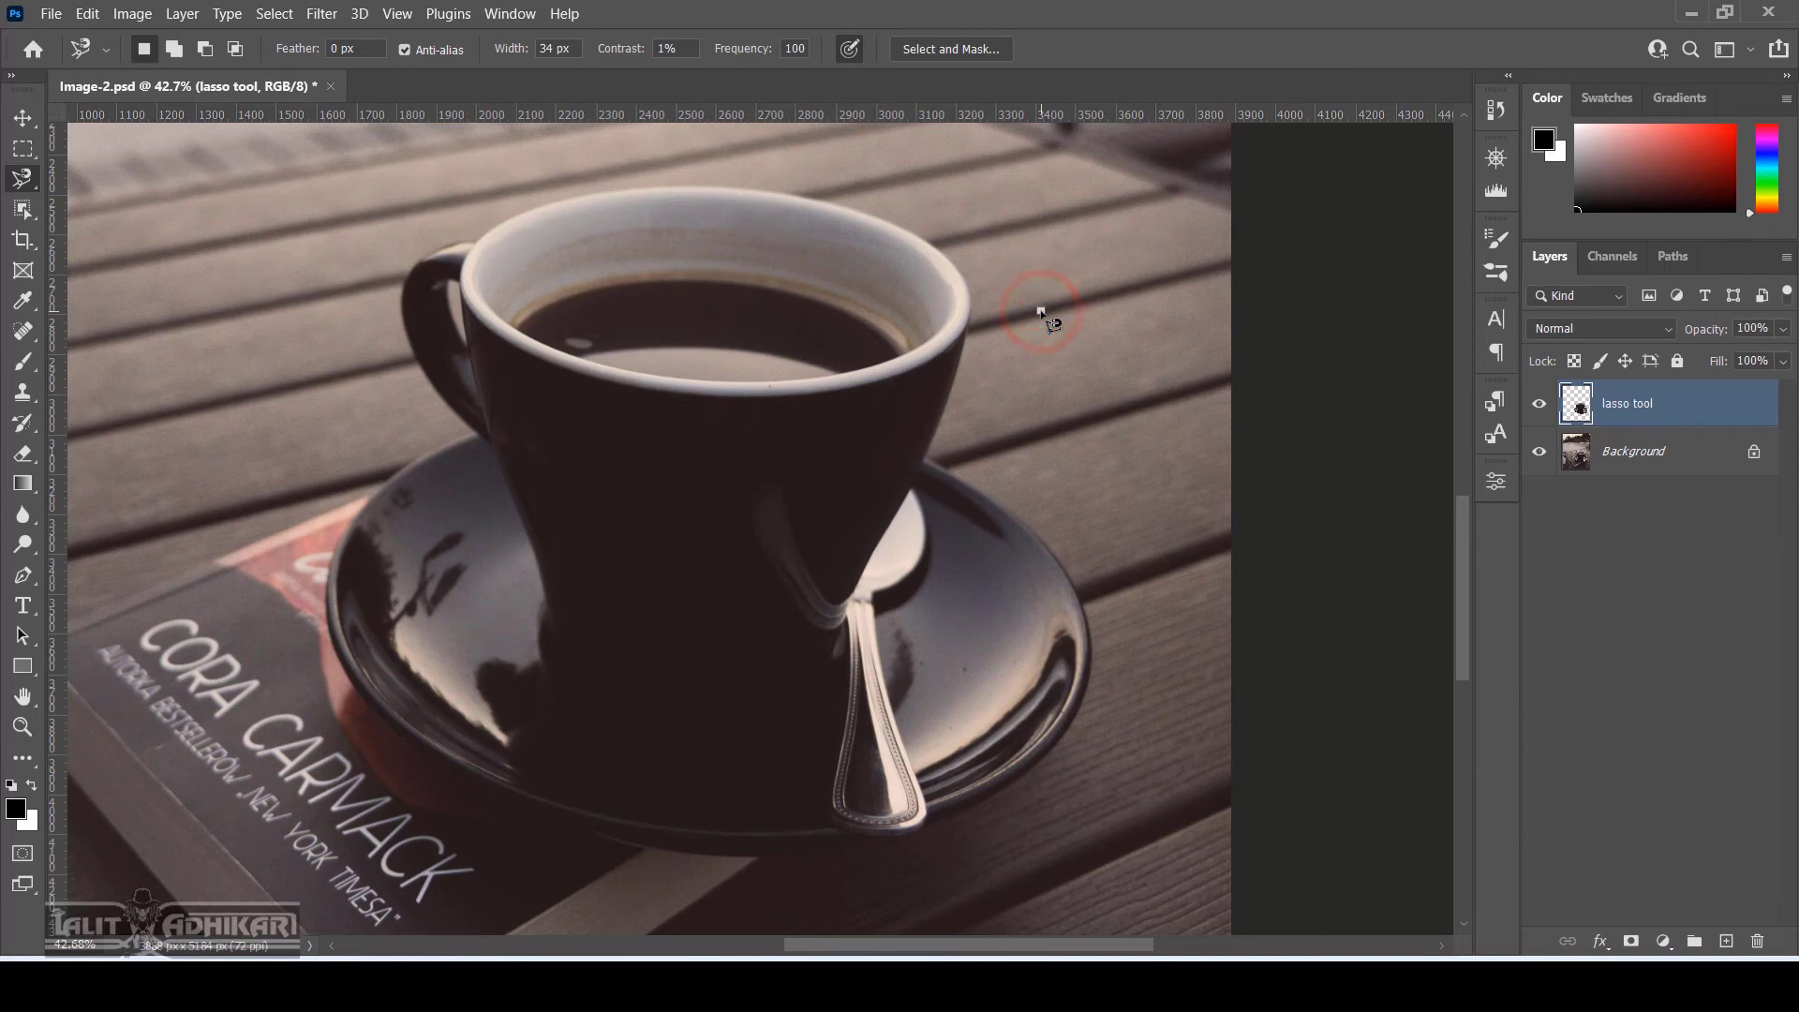
pyautogui.click(476, 242)
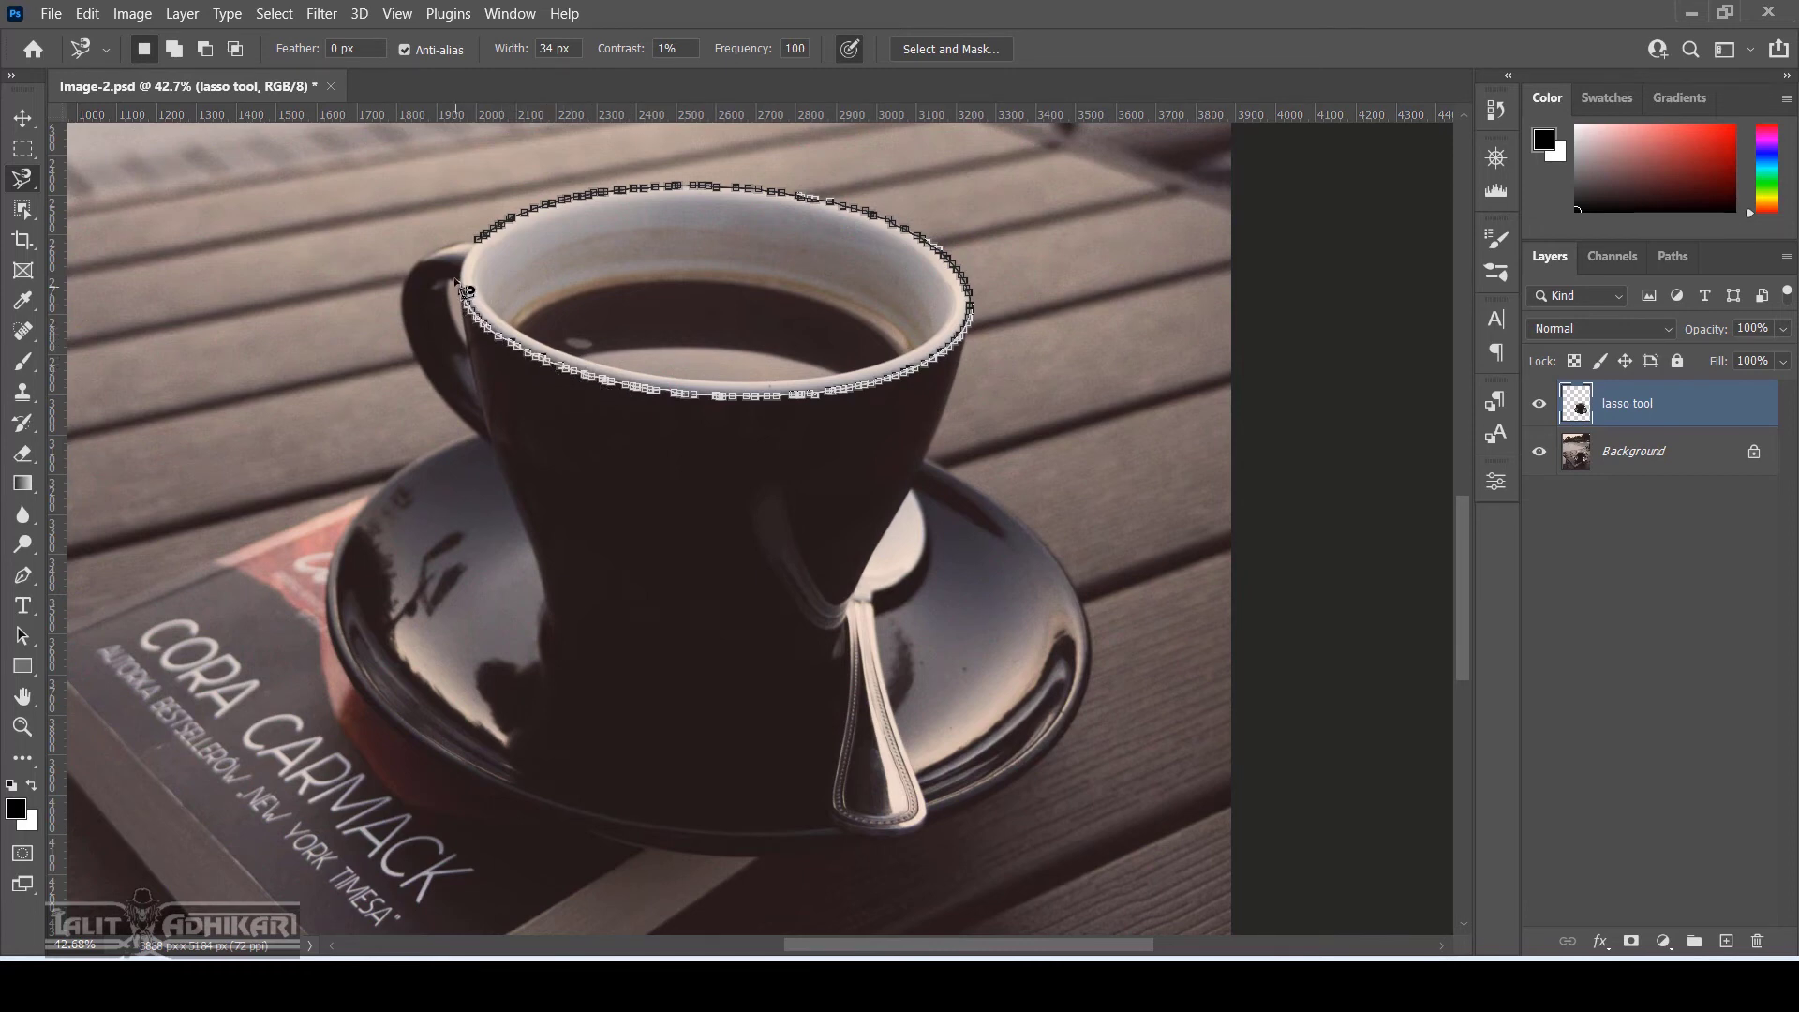
pyautogui.click(484, 246)
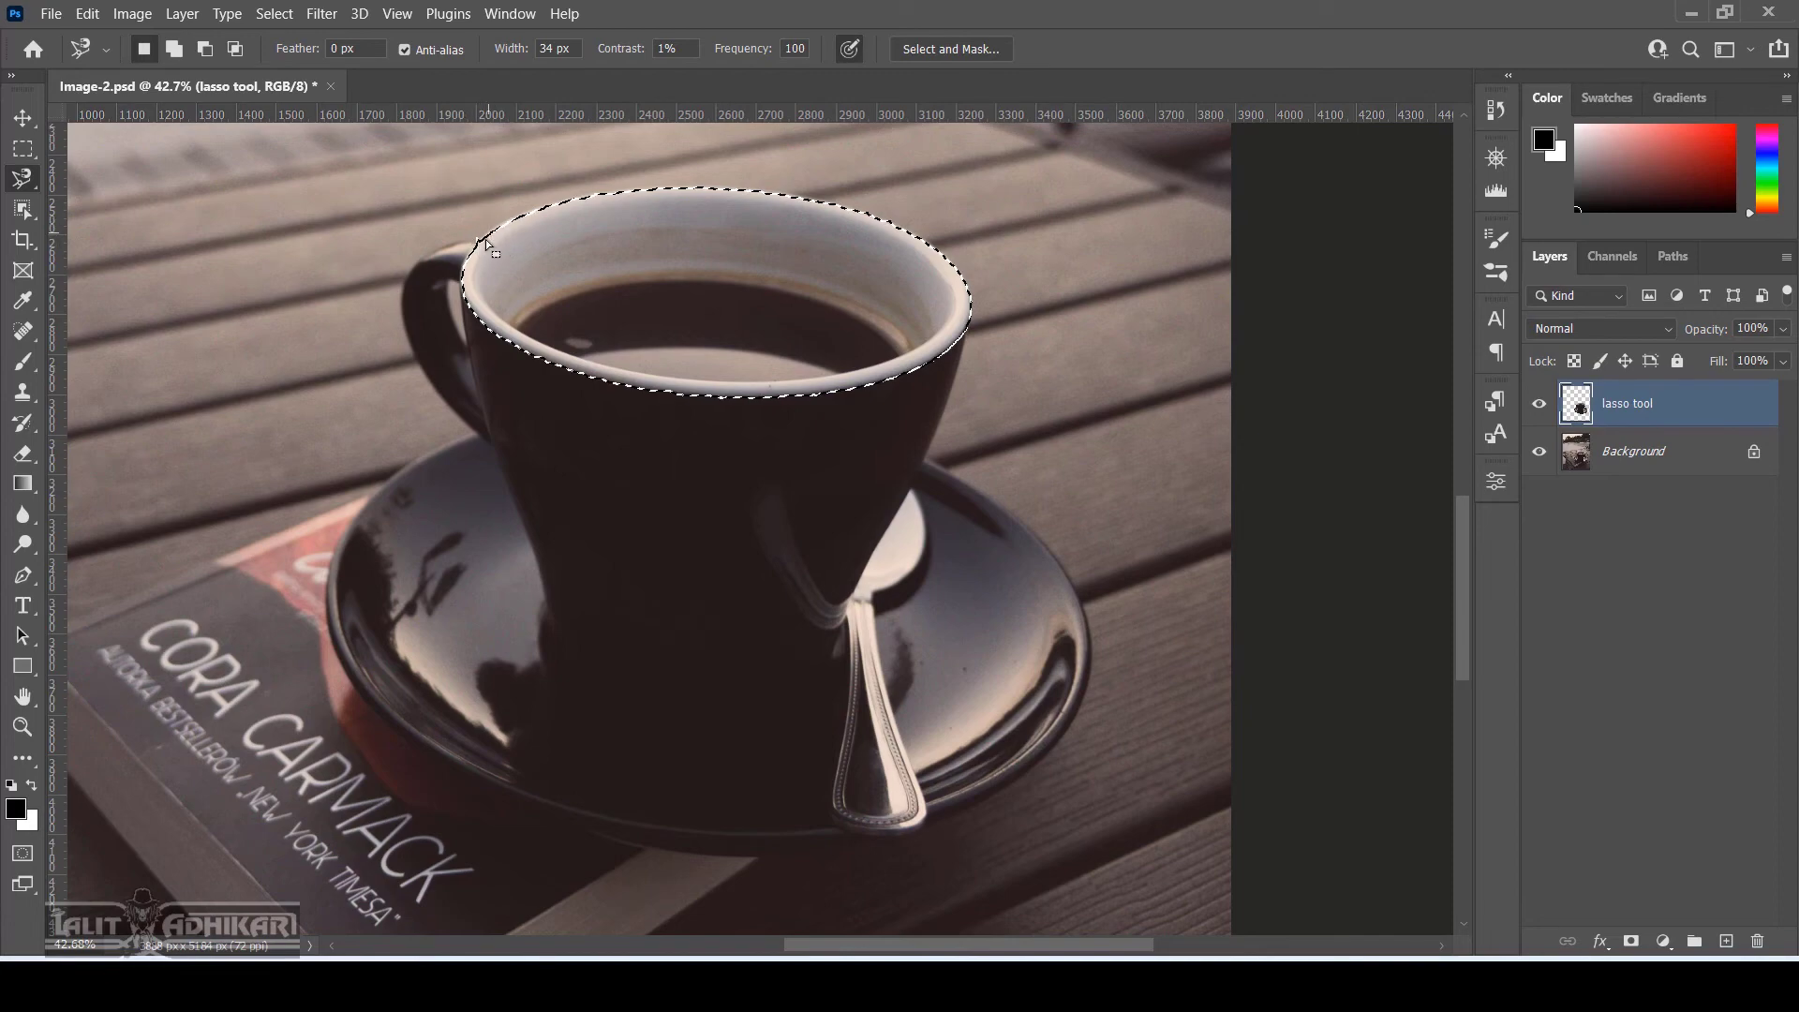
# Subtract the small spike above the handle from the rim selection with a Magnetic Lasso outline
pyautogui.scroll(3, 476, 245)
pyautogui.scroll(5, 478, 241)
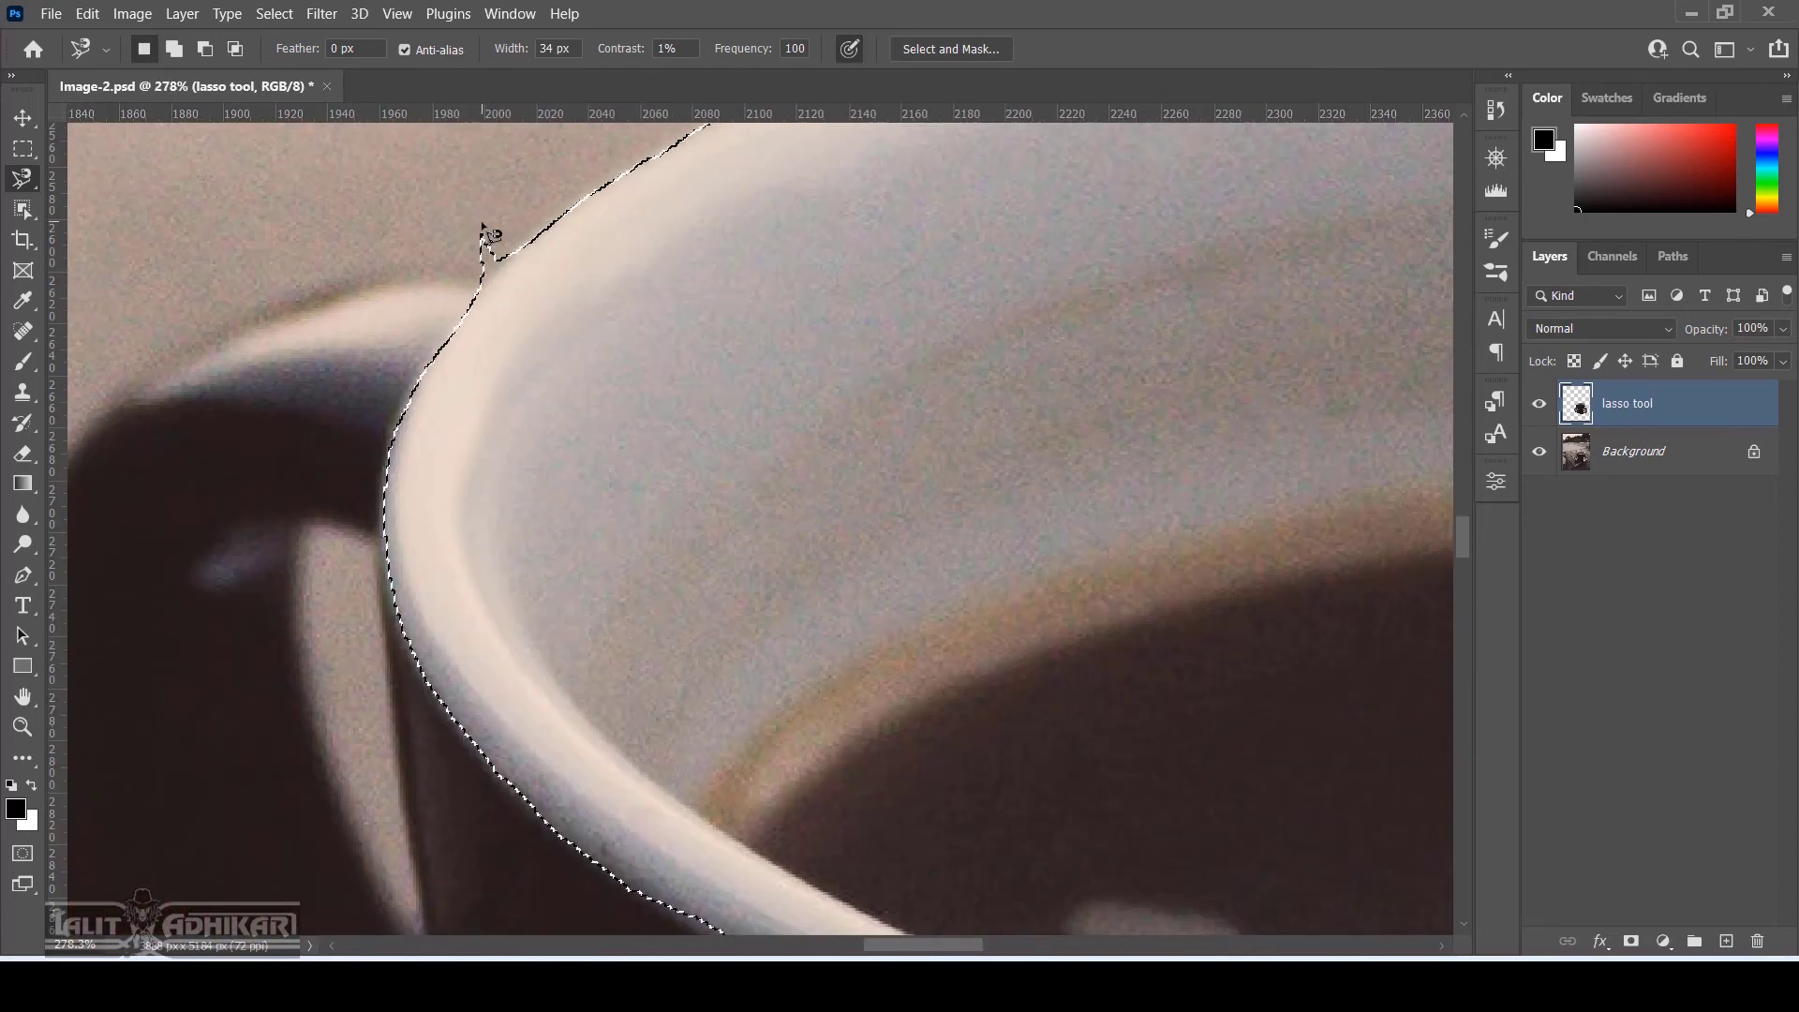
pyautogui.moveTo(662, 269); pyautogui.dragTo(671, 406)
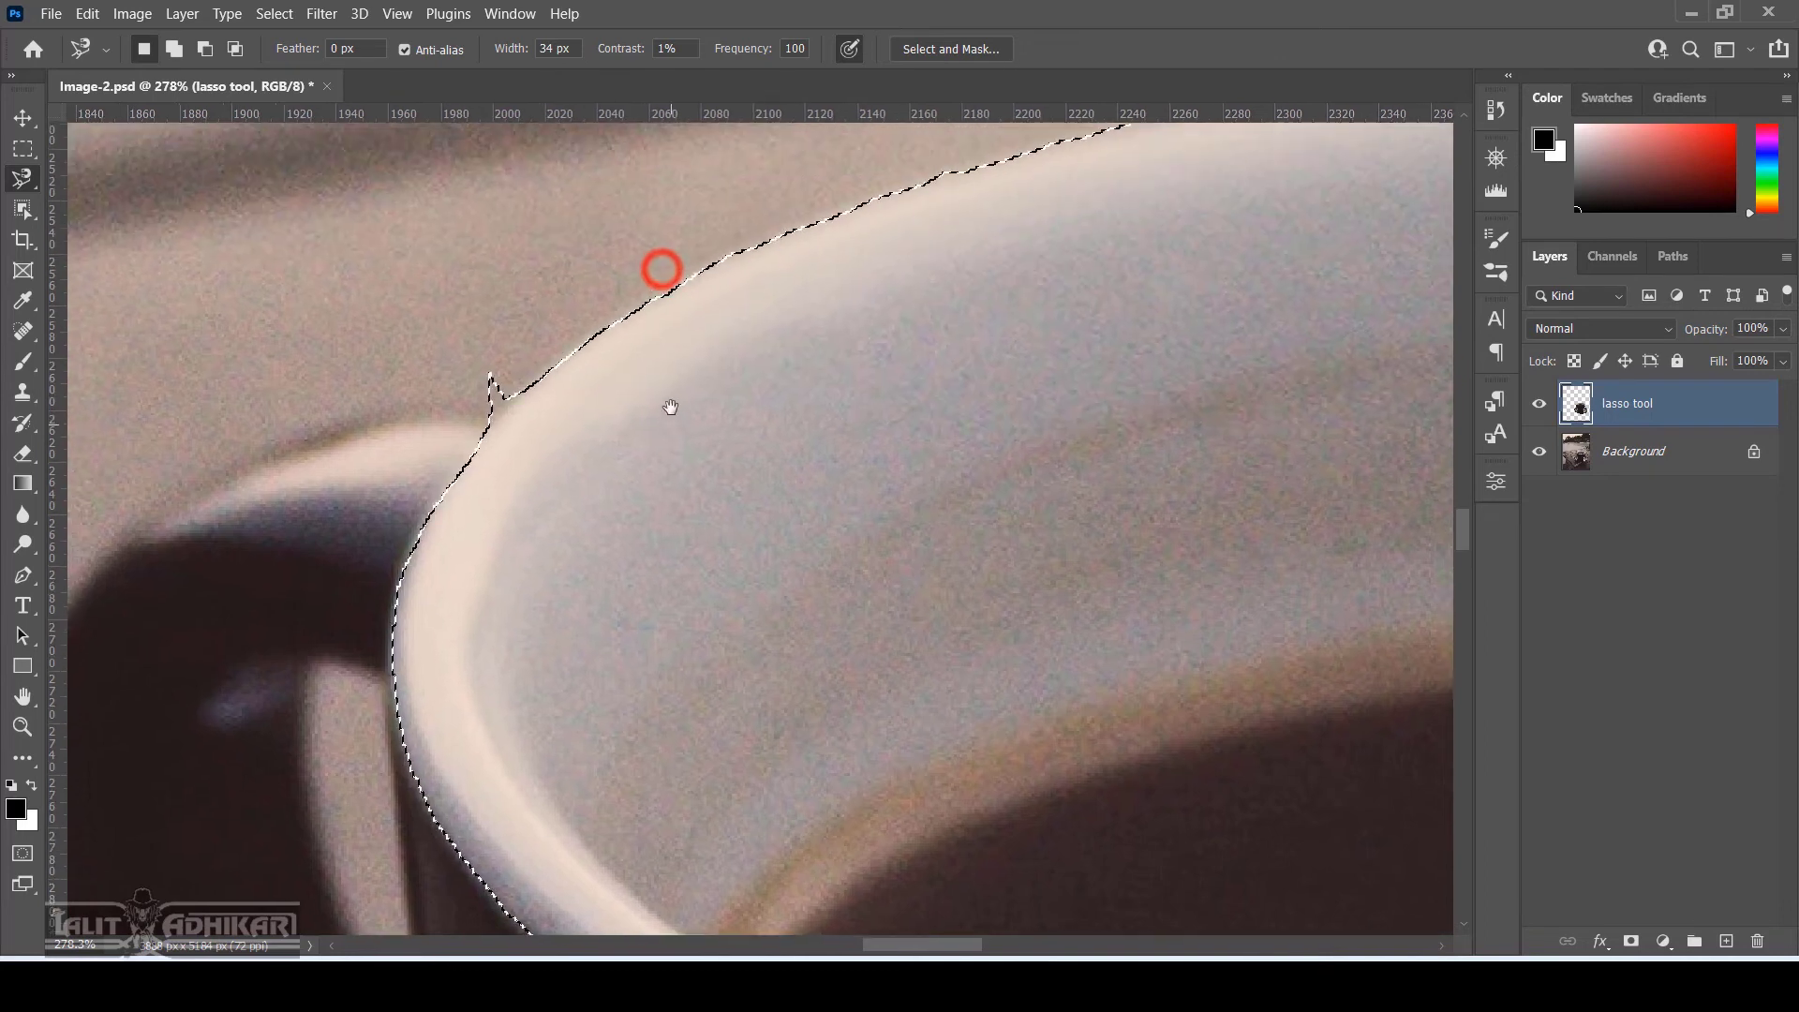
pyautogui.click(498, 196)
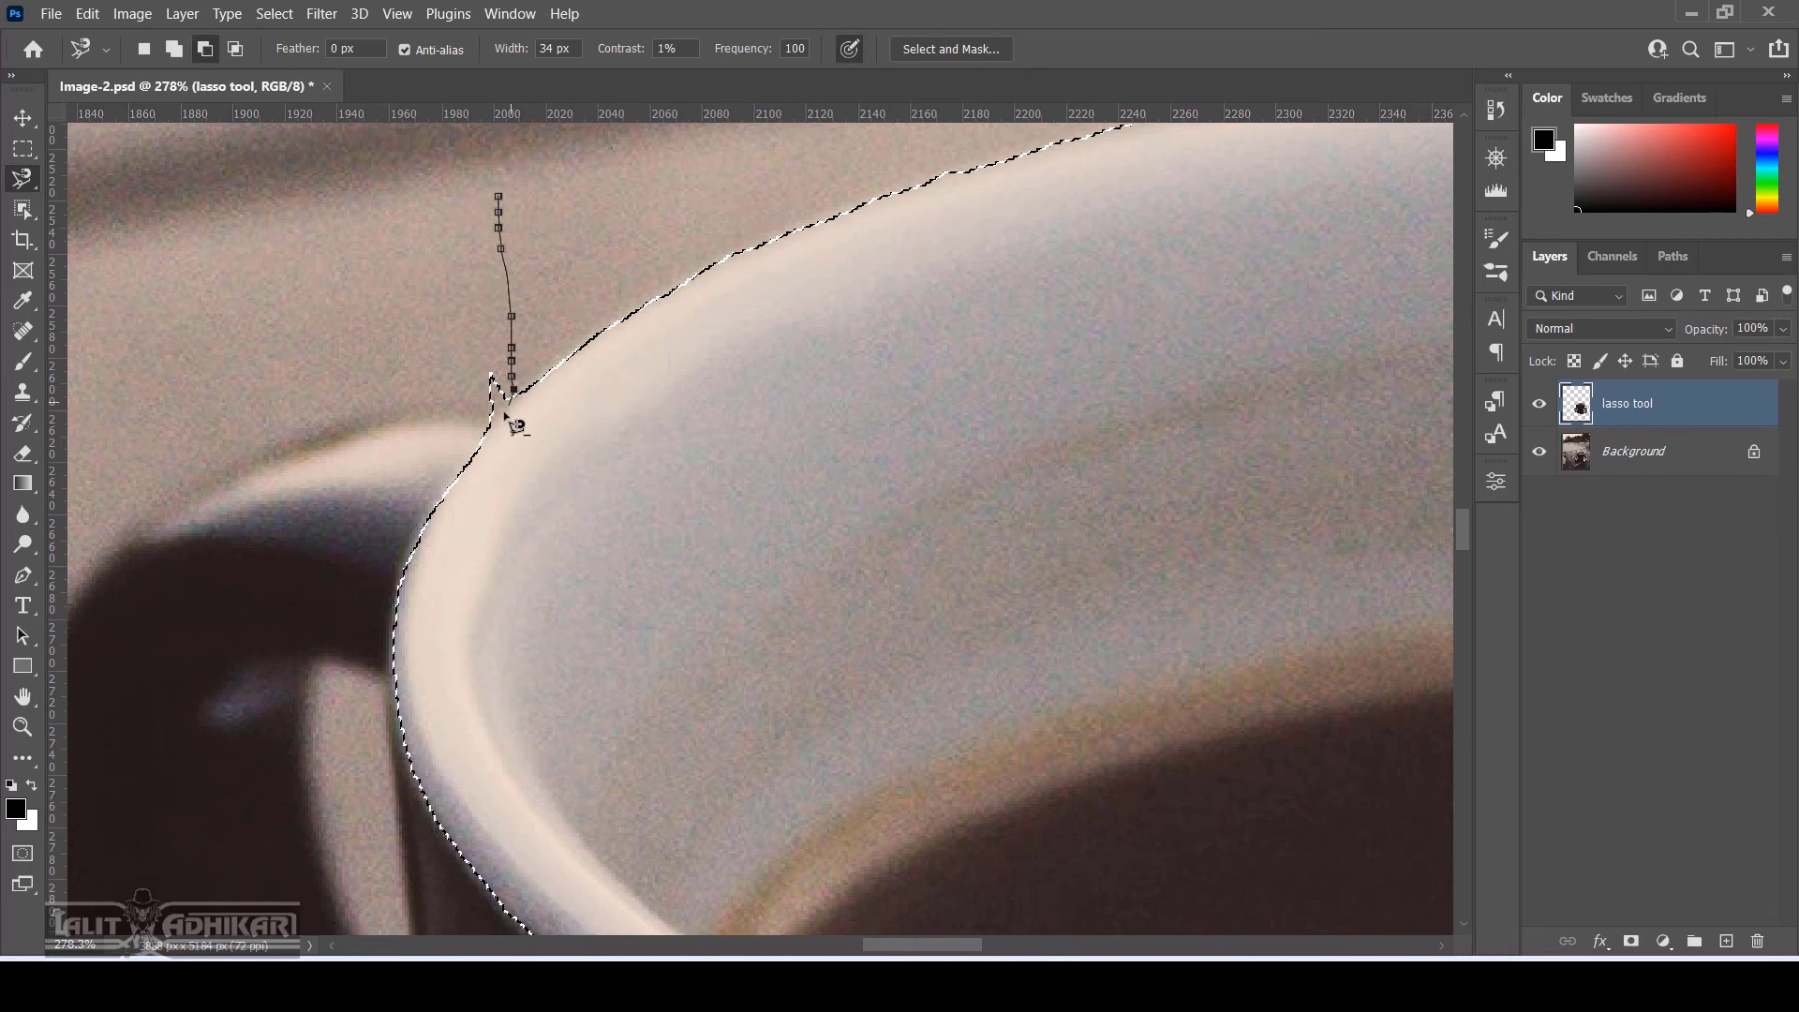
pyautogui.click(400, 240)
pyautogui.doubleClick(402, 235)
# Deselect and draw a Magnetic Lasso outline over the plaza above the table, mixing in straight polygonal segments and closing at the start
pyautogui.hotkey('ctrl', '0')
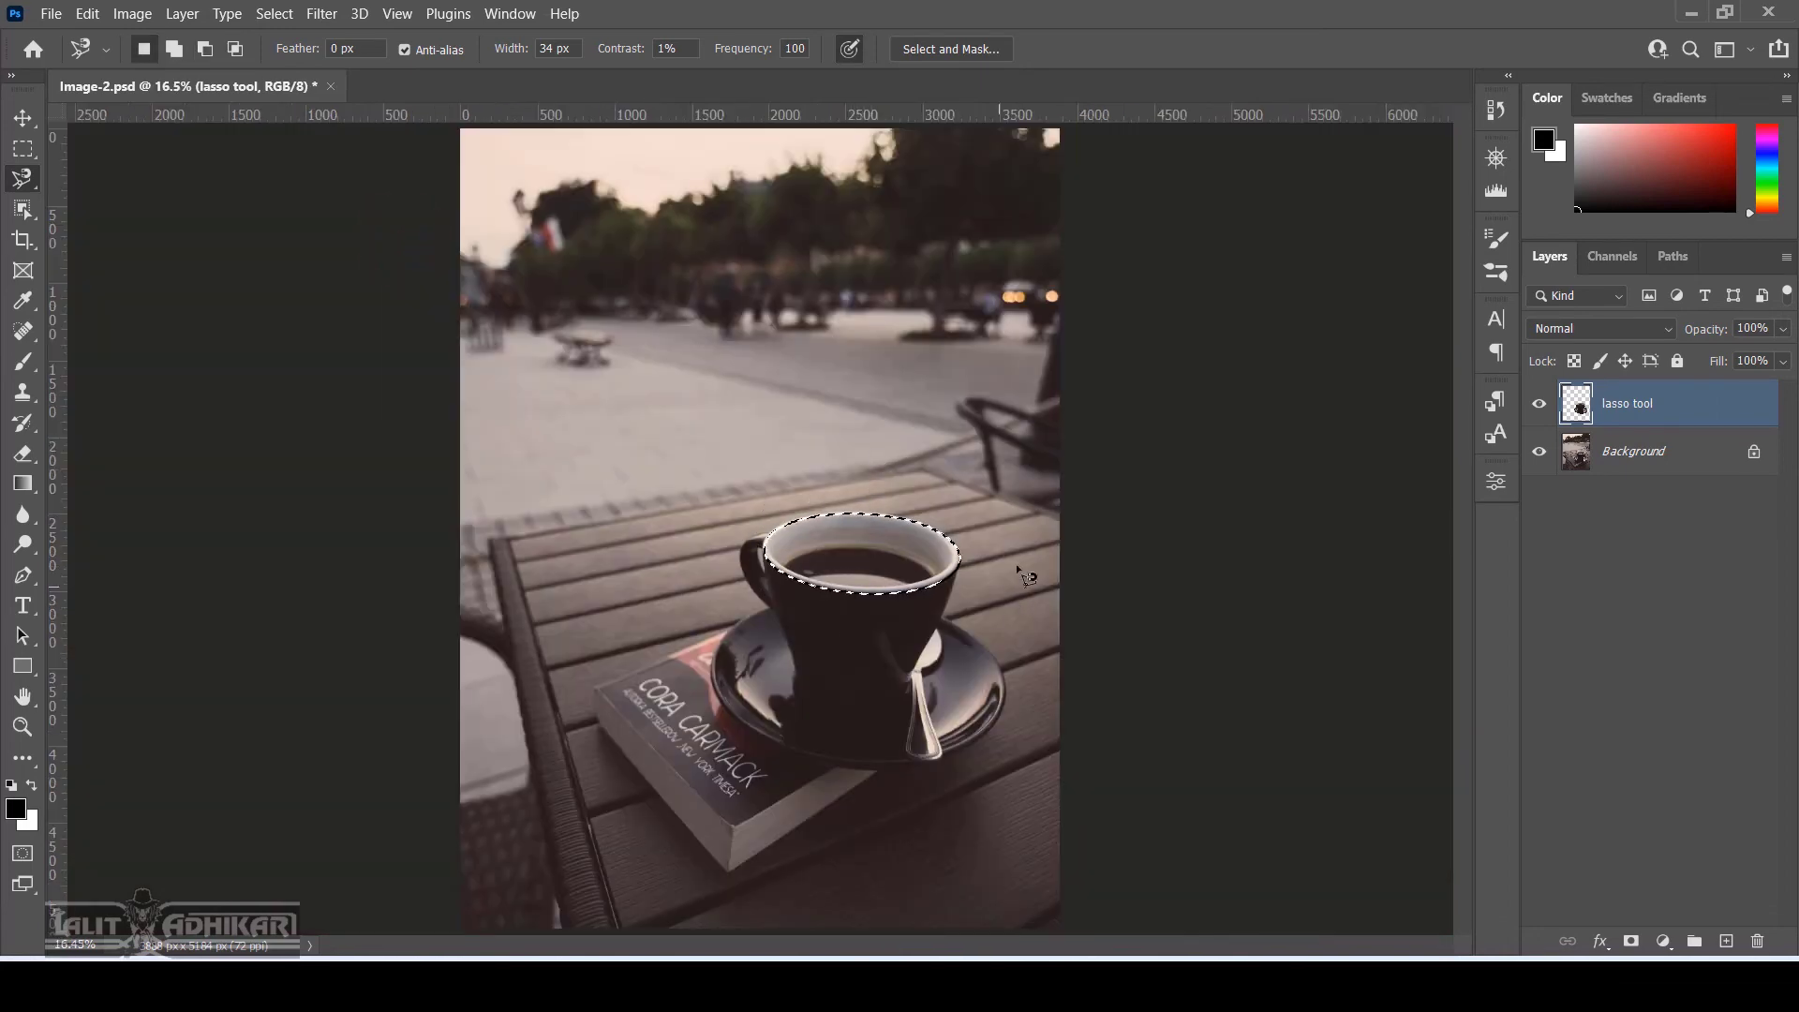
pyautogui.hotkey('ctrl', 'd')
pyautogui.click(536, 500)
pyautogui.click(527, 503)
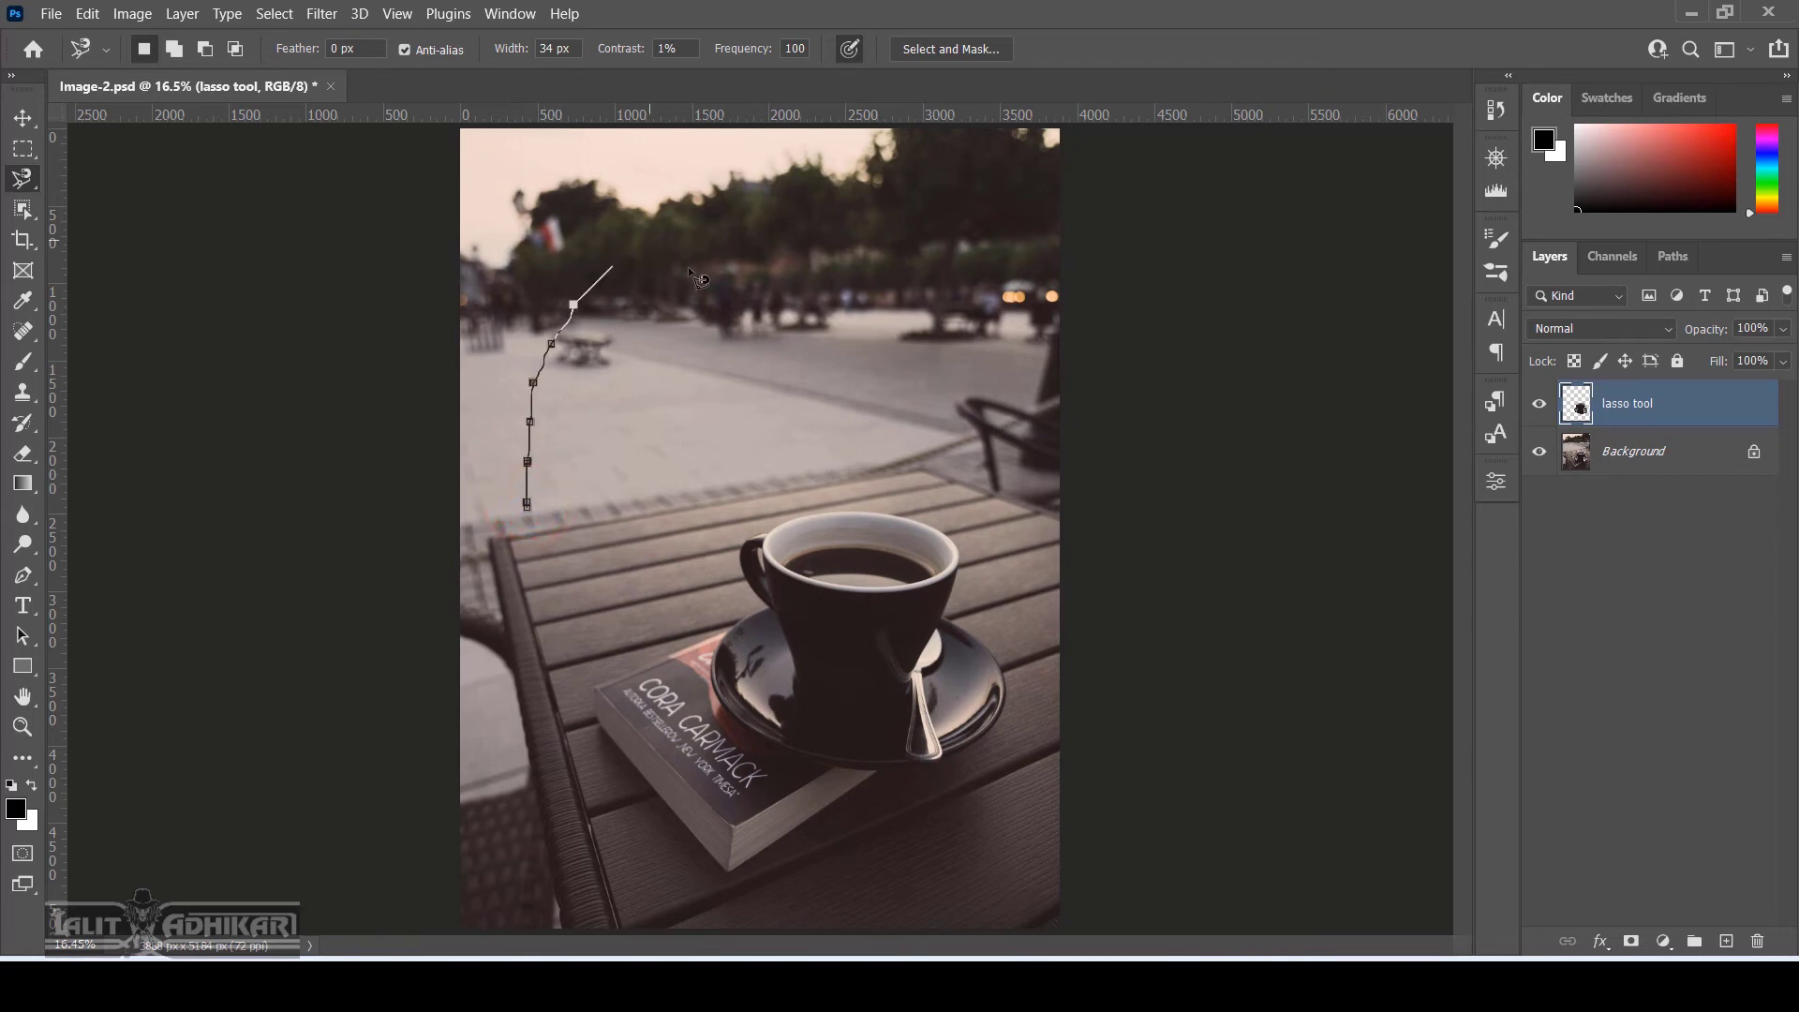
pyautogui.click(840, 338)
pyautogui.keyDown('alt'); pyautogui.click(922, 343); pyautogui.keyUp('alt')
pyautogui.keyDown('alt'); pyautogui.click(830, 420); pyautogui.keyUp('alt')
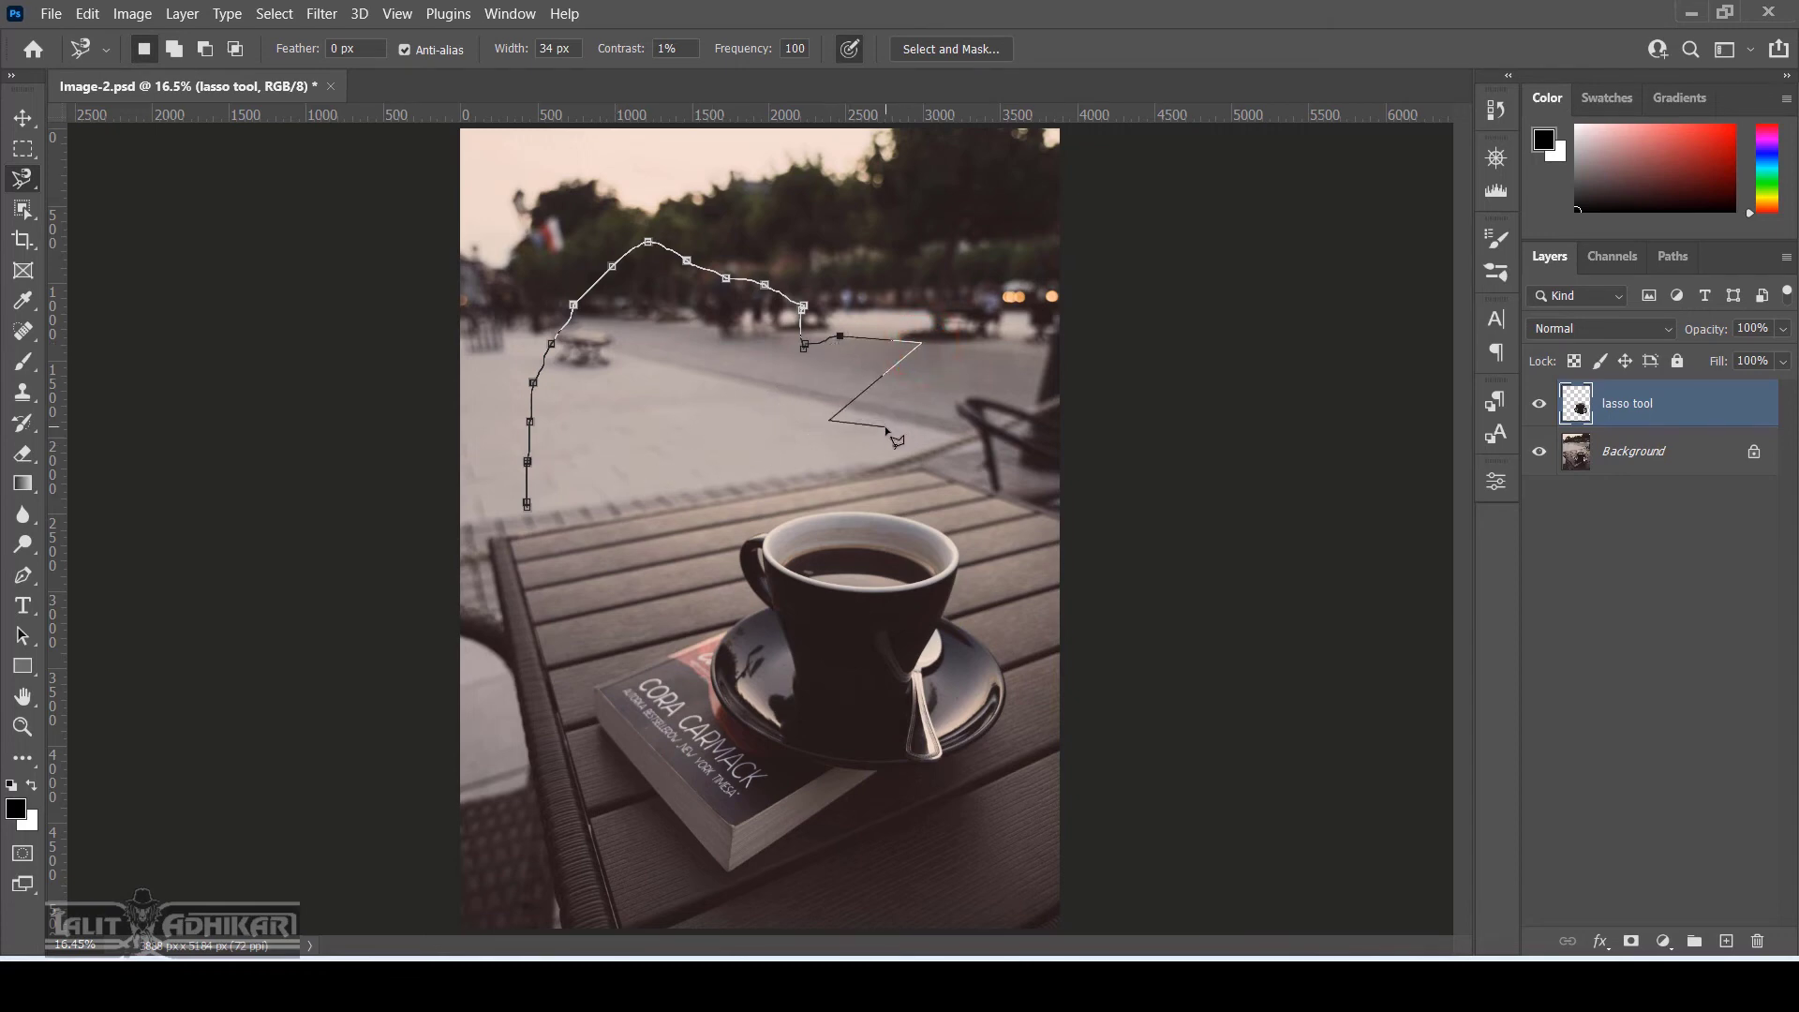
pyautogui.moveTo(887, 429)
pyautogui.mouseDown()
pyautogui.moveTo(946, 410)
pyautogui.moveTo(898, 466)
pyautogui.moveTo(968, 483)
pyautogui.moveTo(672, 538)
pyautogui.moveTo(590, 510)
pyautogui.moveTo(606, 417)
pyautogui.moveTo(579, 419)
pyautogui.moveTo(532, 515)
pyautogui.mouseUp()
pyautogui.click(540, 520)
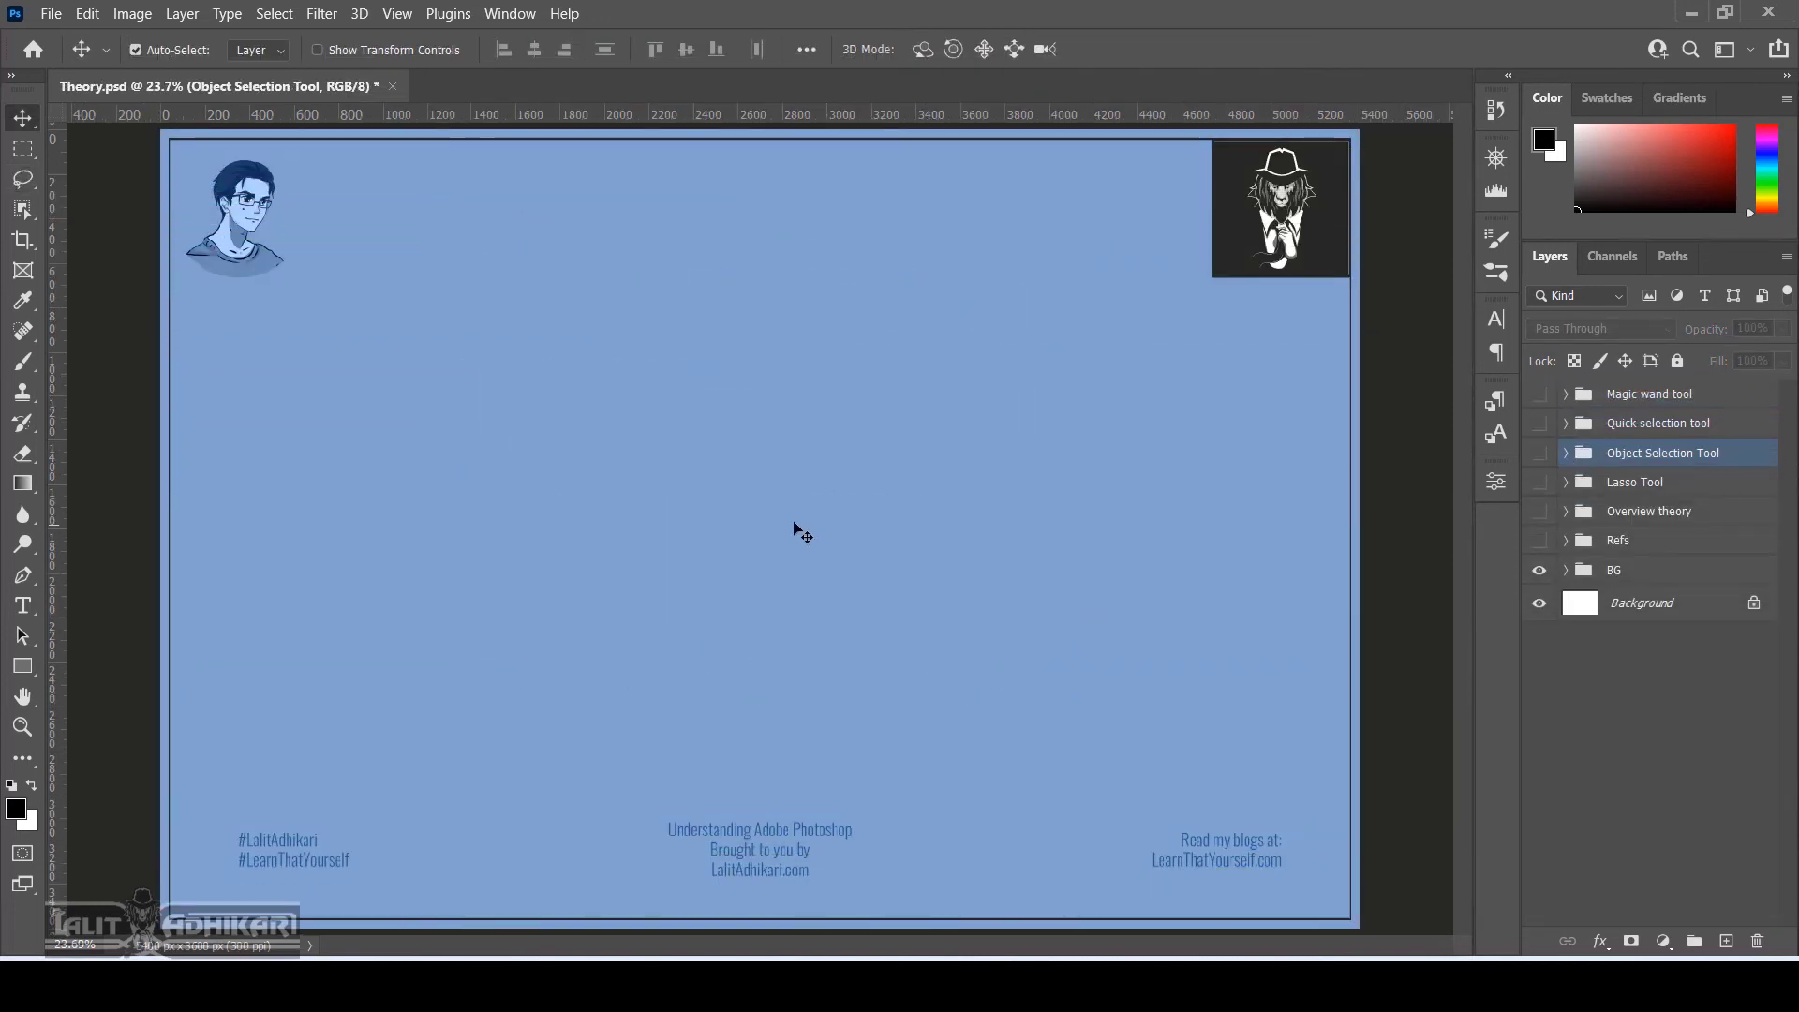
# Activate the Object Selection Tool and show the Object Selection Tool layer group in Theory.psd
pyautogui.click(33, 213)
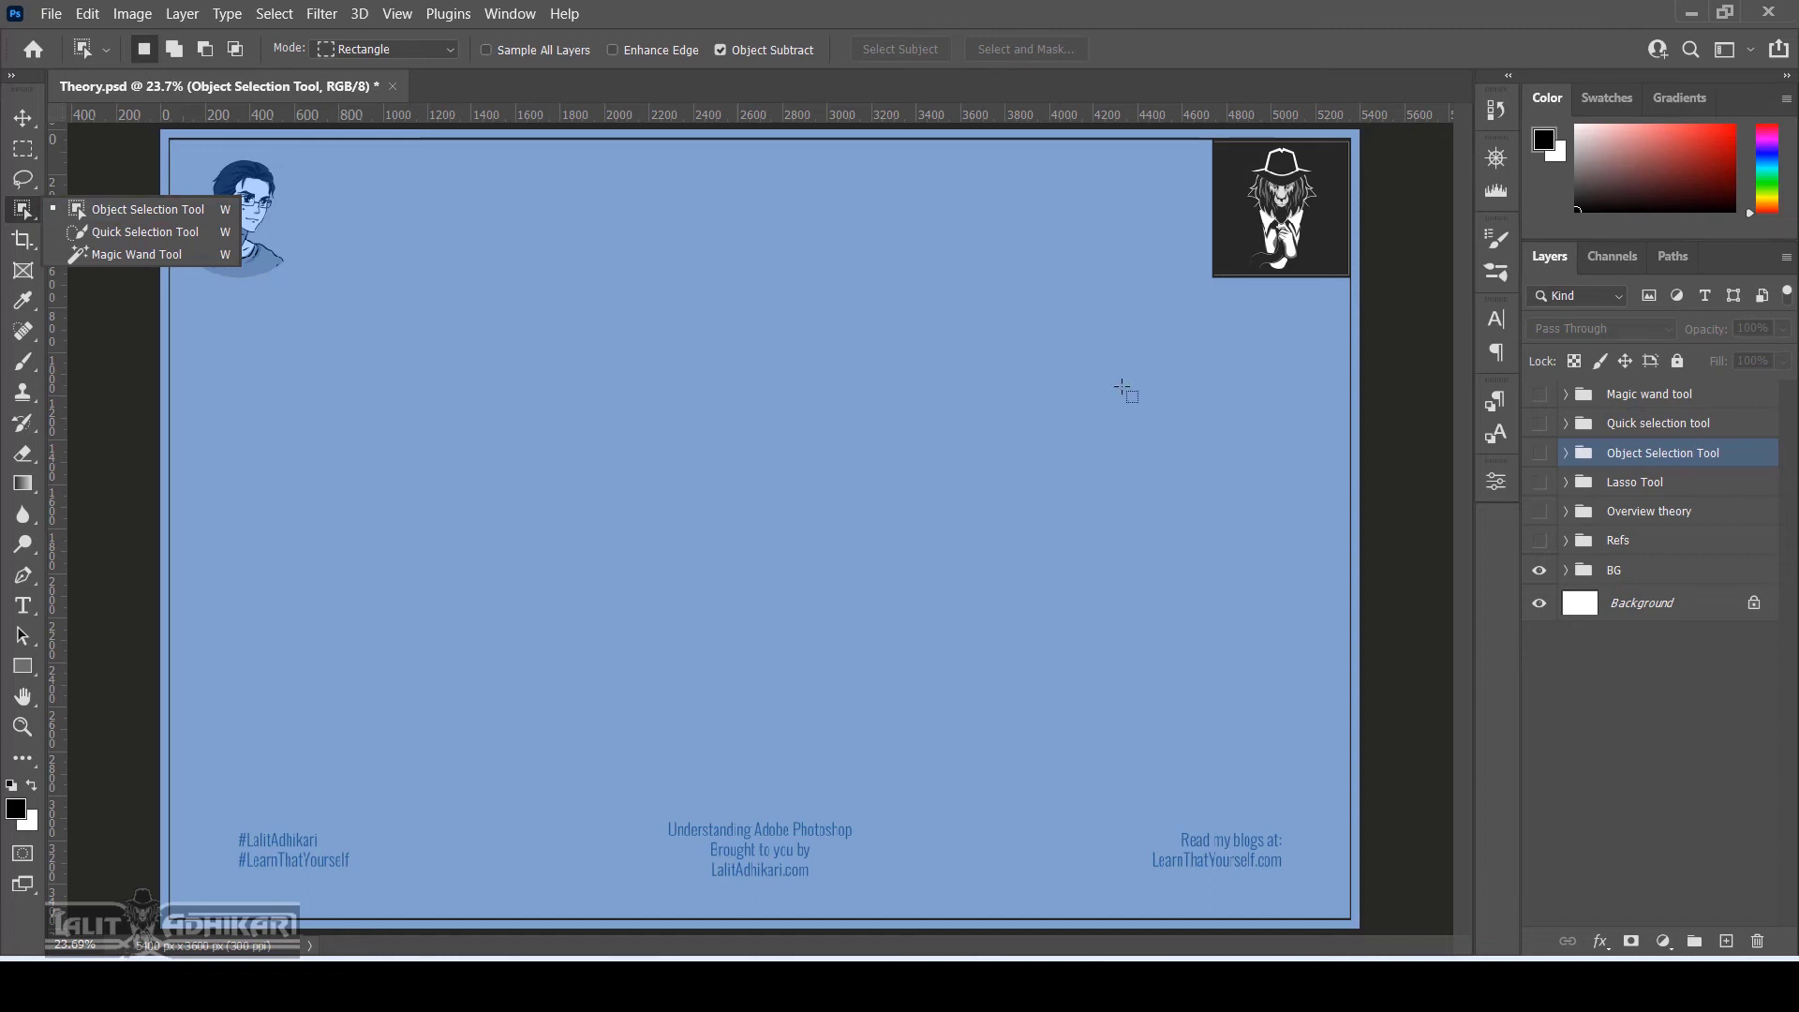
pyautogui.click(1539, 454)
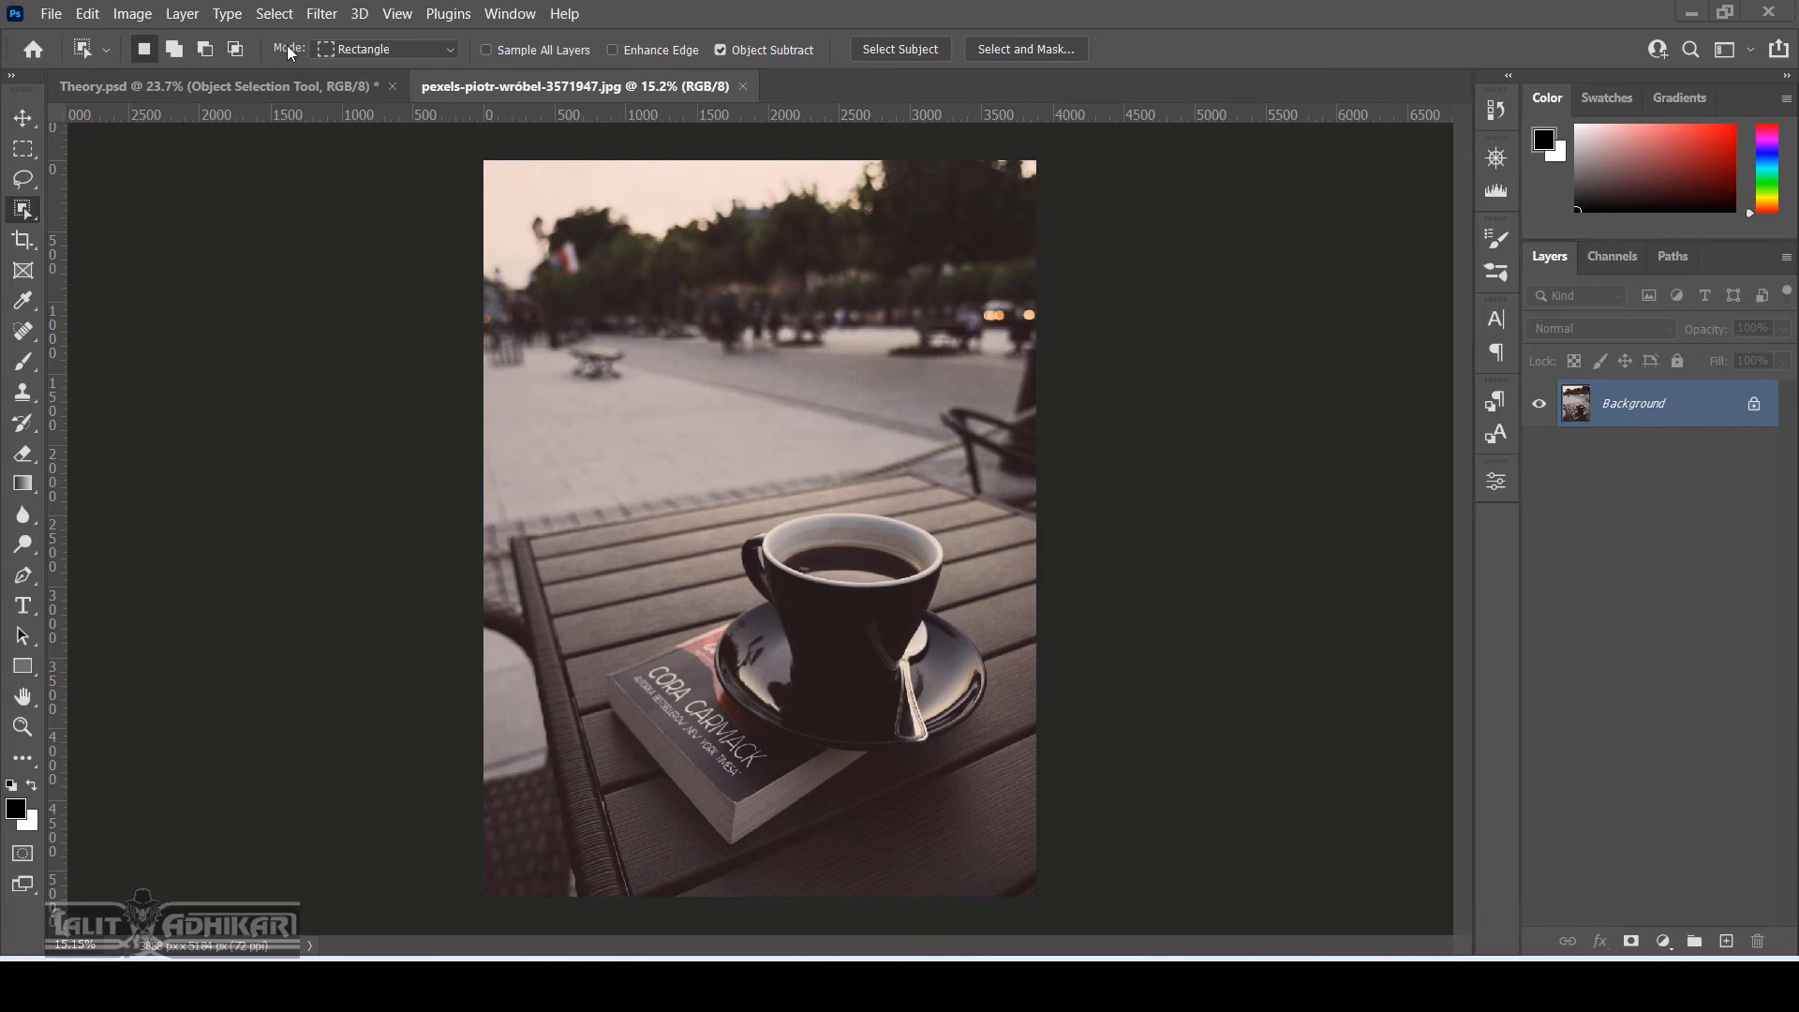
# Select the book, cup and saucer with the Object Selection Tool in Rectangle mode, framing them about 2808 by 2428 px
pyautogui.click(446, 47)
pyautogui.click(452, 51)
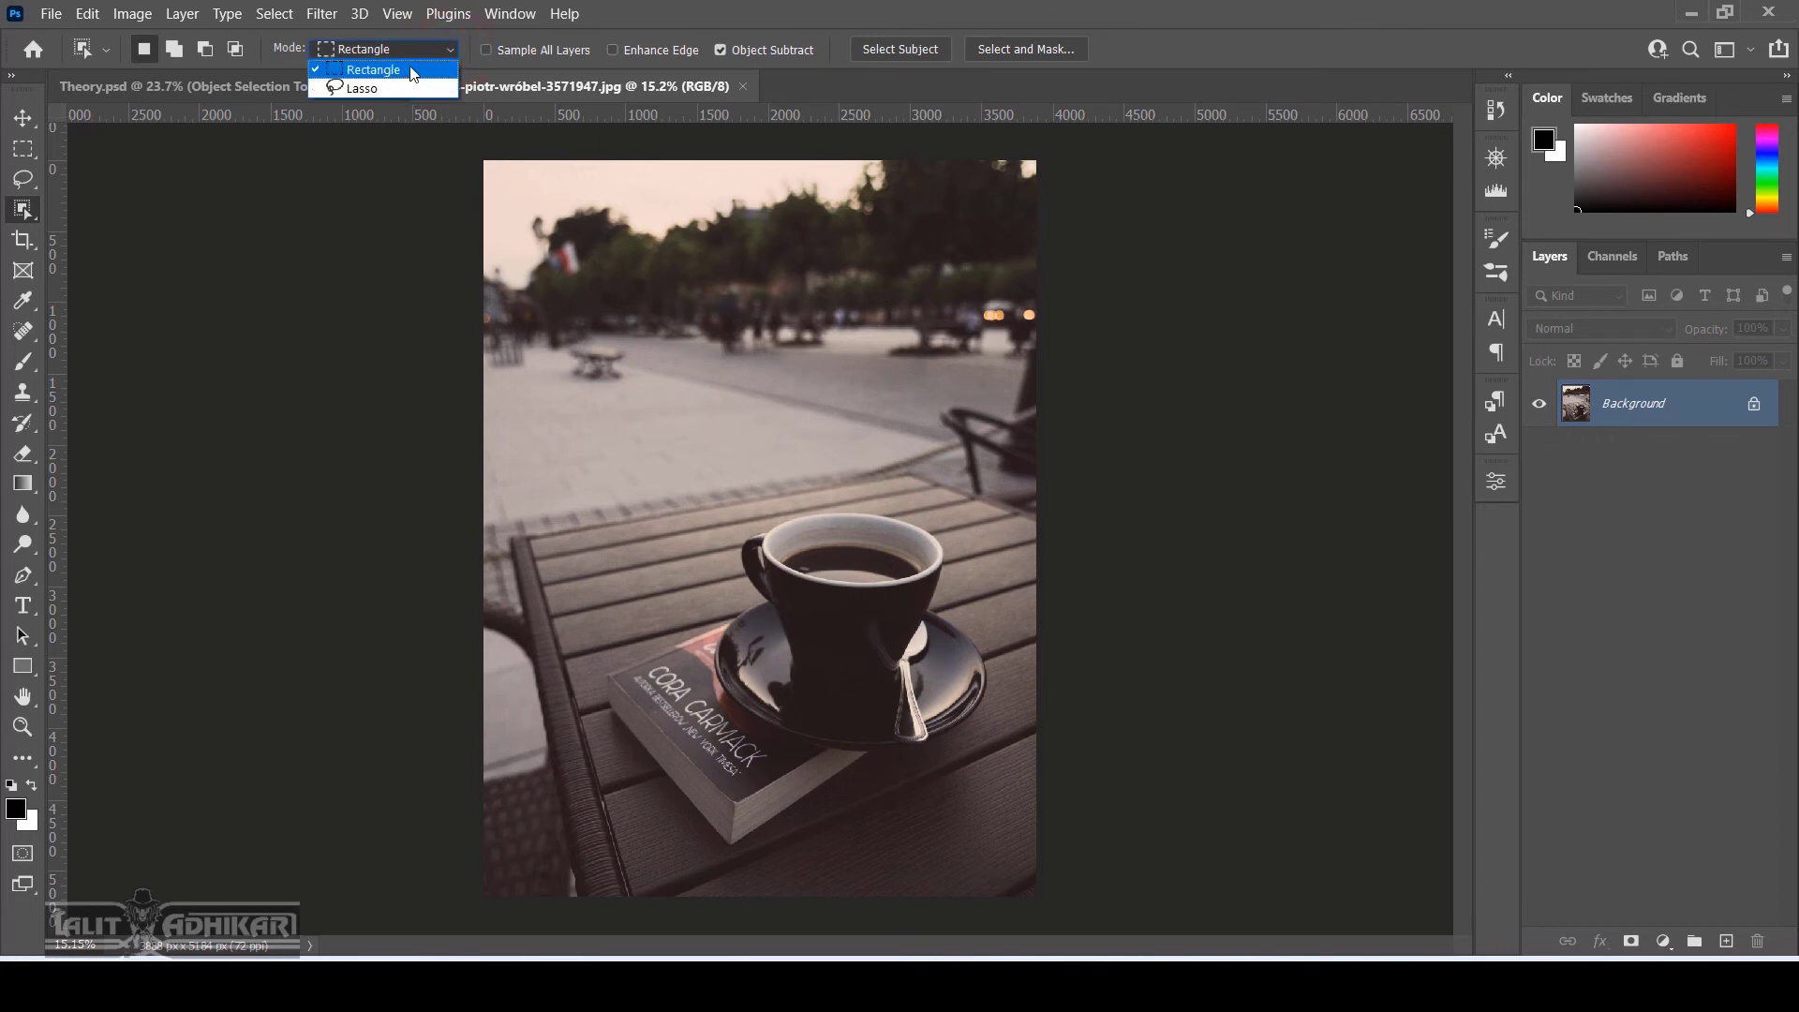
pyautogui.click(413, 74)
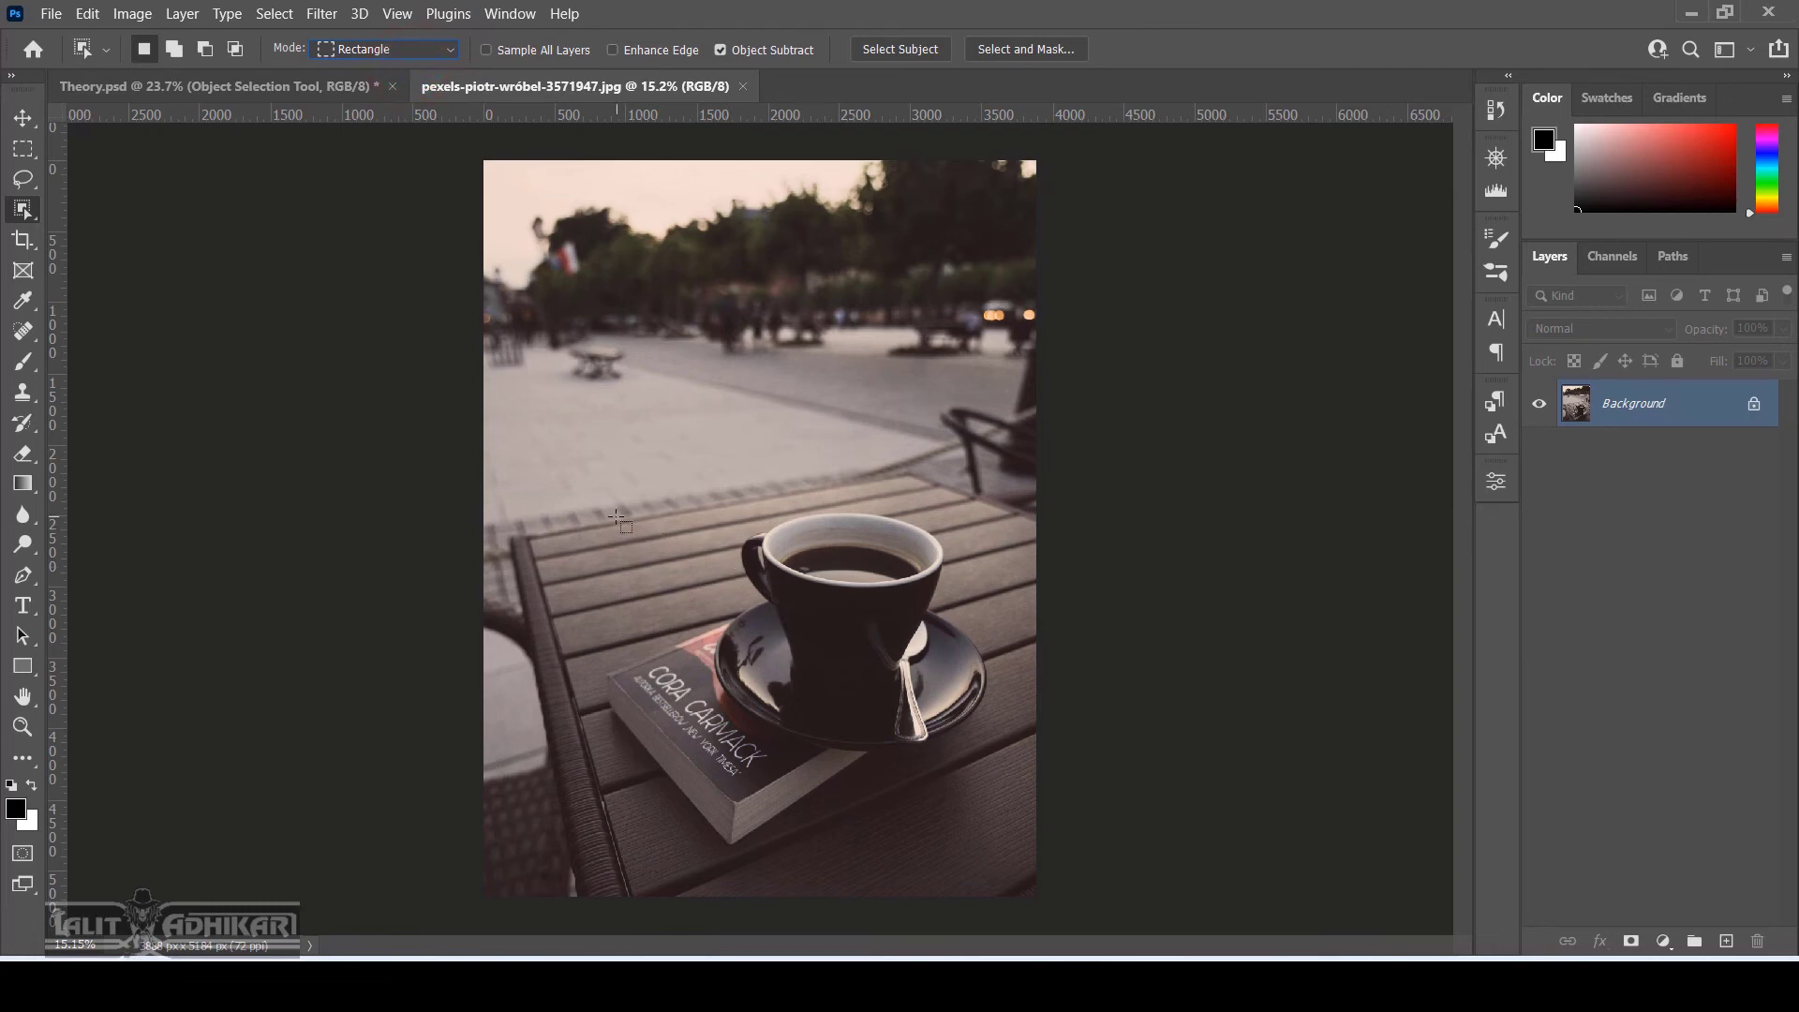
pyautogui.moveTo(610, 504); pyautogui.dragTo(997, 851)
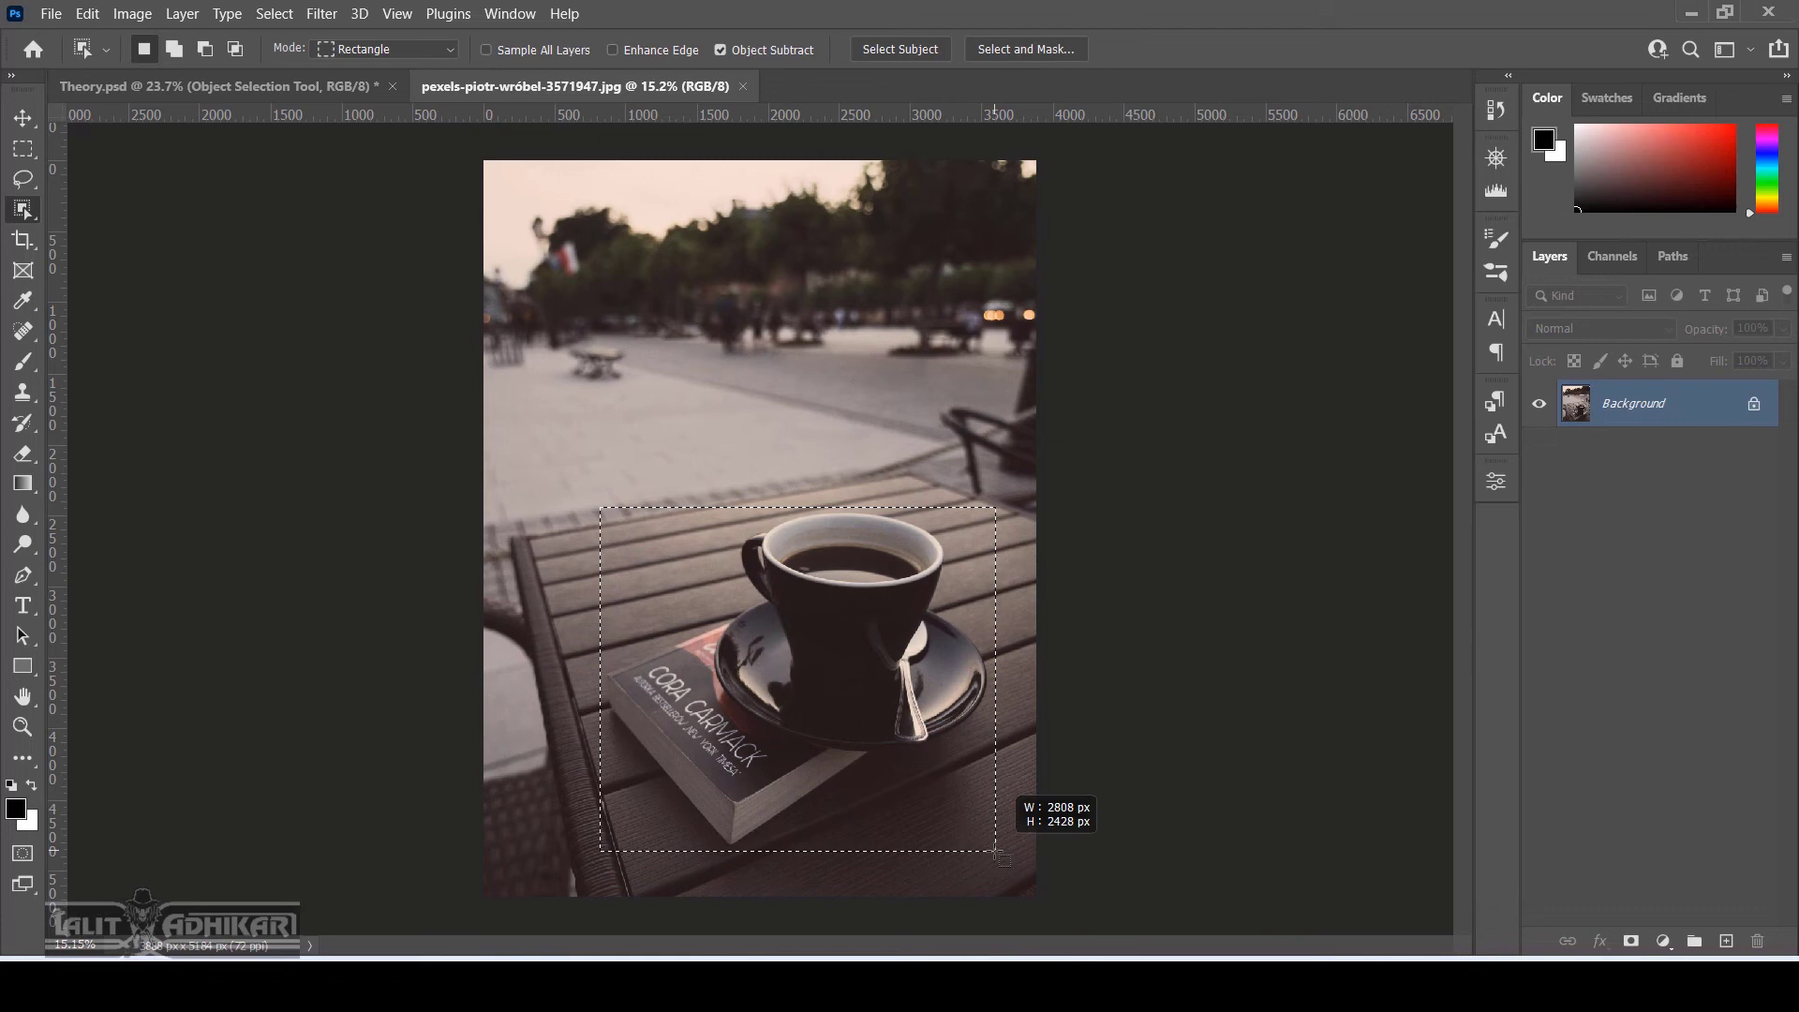
pyautogui.moveTo(998, 853); pyautogui.dragTo(998, 853)
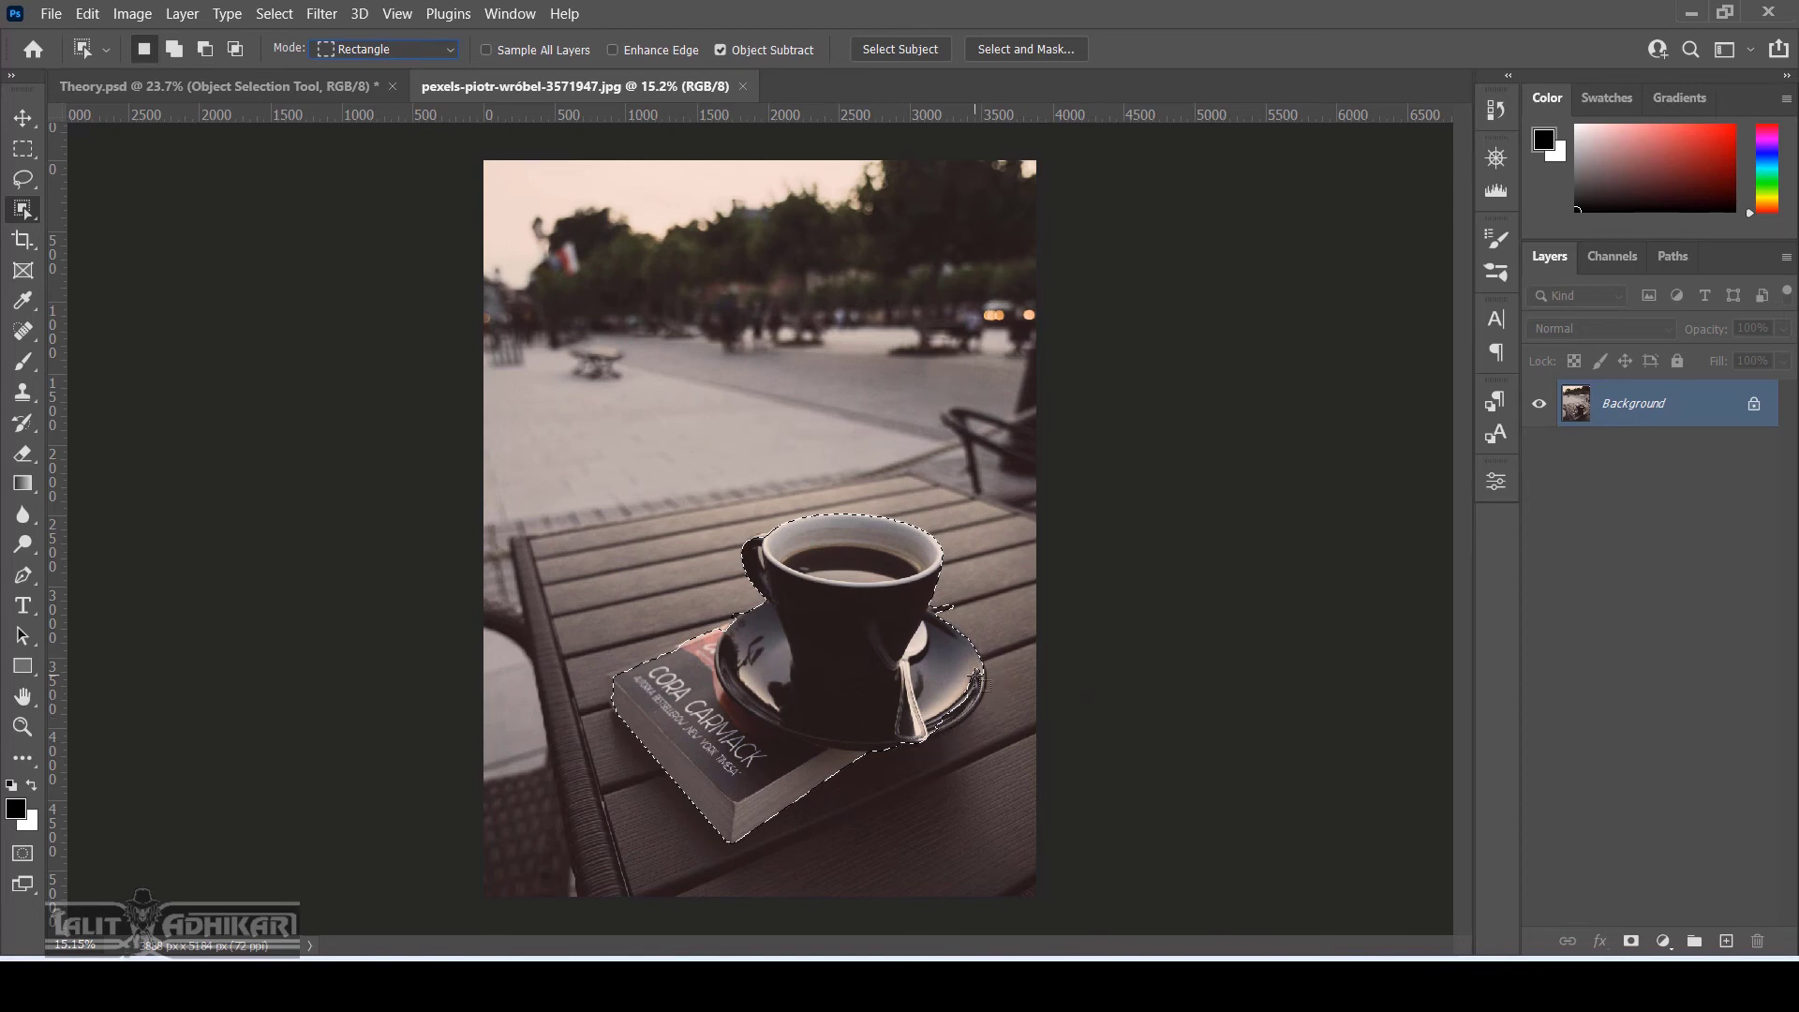
# Draw an additional rectangle over the saucer's right side to extend the selection, and deselect everything
pyautogui.press('shift')
pyautogui.moveTo(921, 648); pyautogui.dragTo(997, 742)
pyautogui.hotkey('ctrl', 'd')
# Set the Object Selection Tool to Lasso mode, loop loosely around the book, cup and saucer to select them, and deselect
pyautogui.click(427, 55)
pyautogui.click(366, 70)
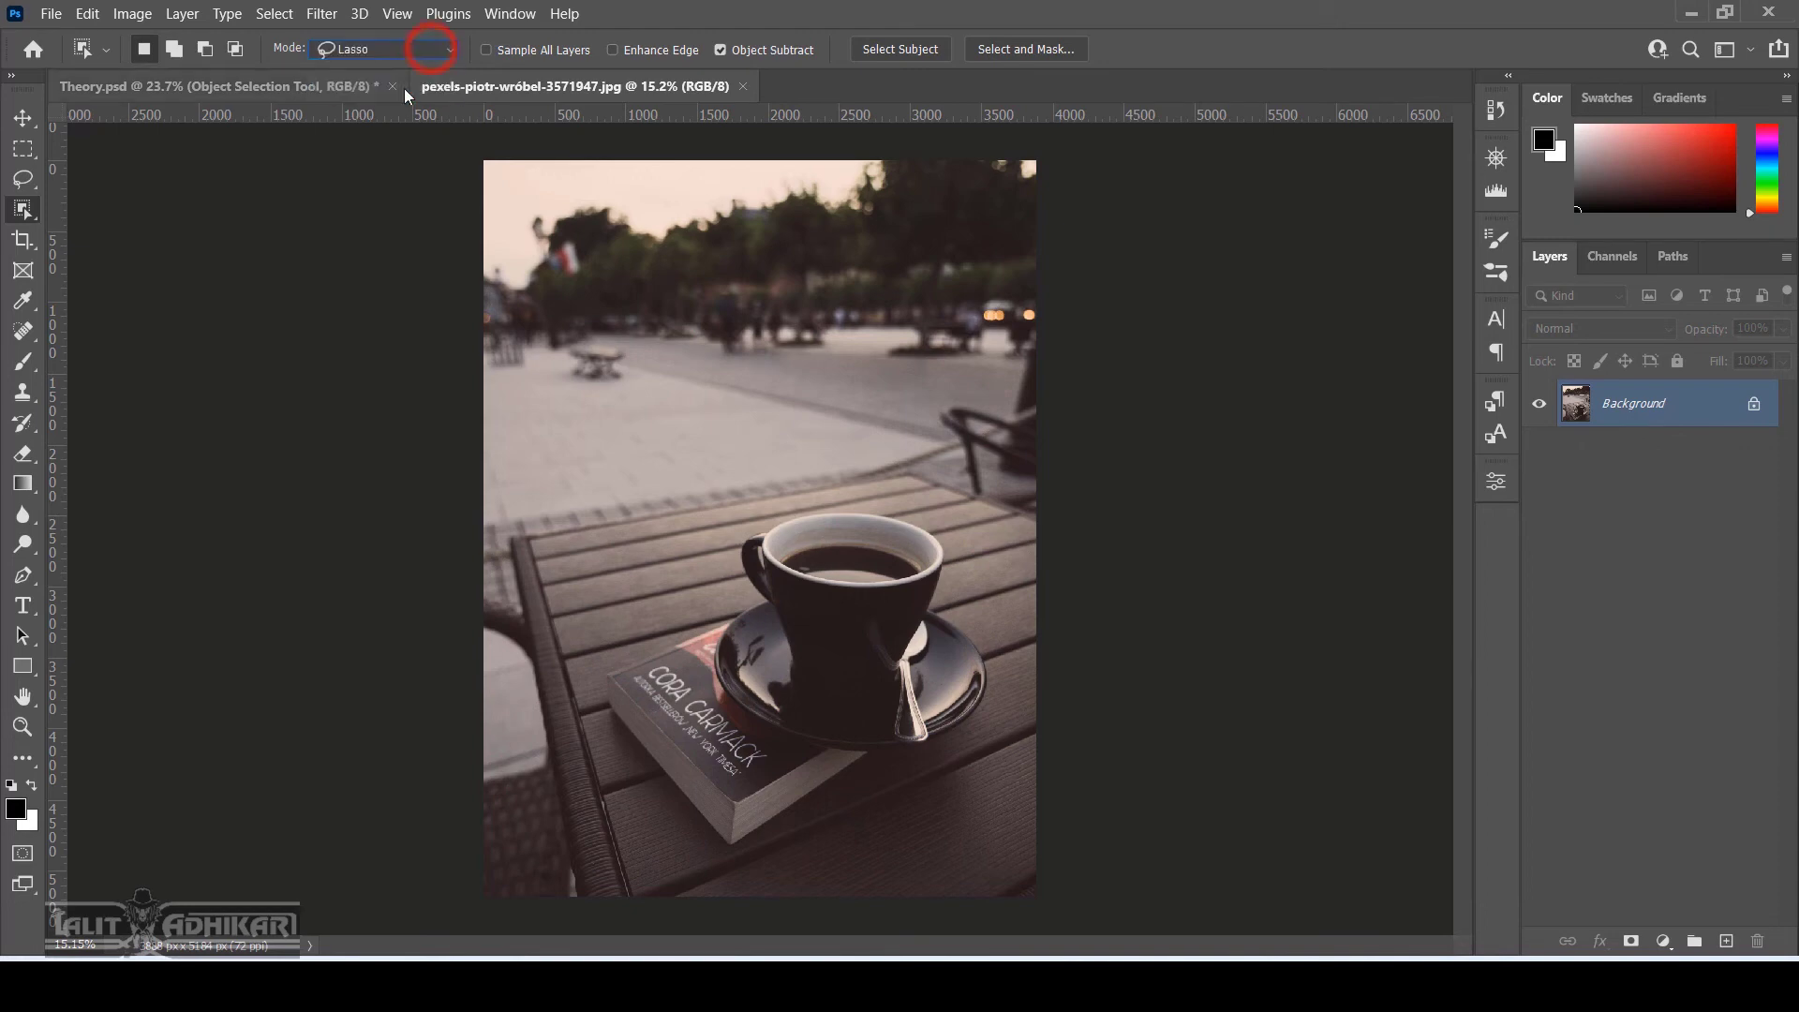
pyautogui.moveTo(597, 668)
pyautogui.mouseDown()
pyautogui.moveTo(962, 585)
pyautogui.moveTo(997, 713)
pyautogui.moveTo(973, 738)
pyautogui.moveTo(875, 755)
pyautogui.moveTo(728, 861)
pyautogui.moveTo(659, 795)
pyautogui.mouseUp()
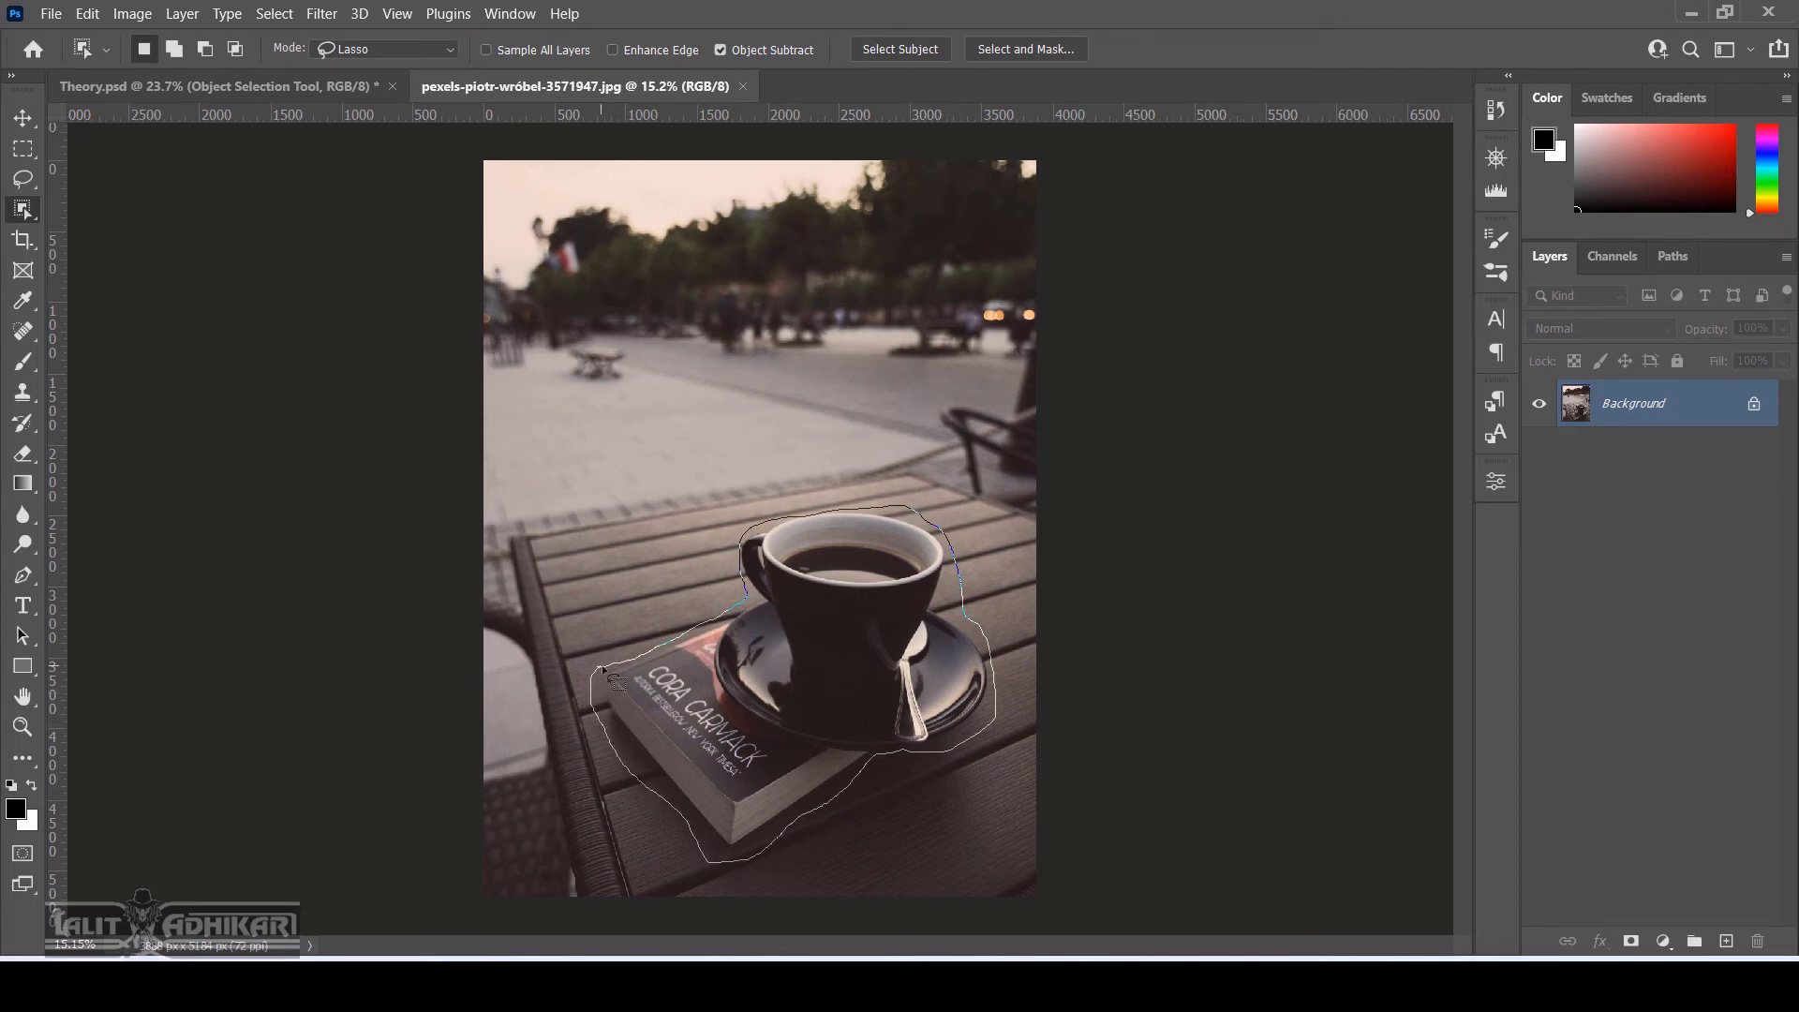
pyautogui.moveTo(604, 671); pyautogui.dragTo(600, 668)
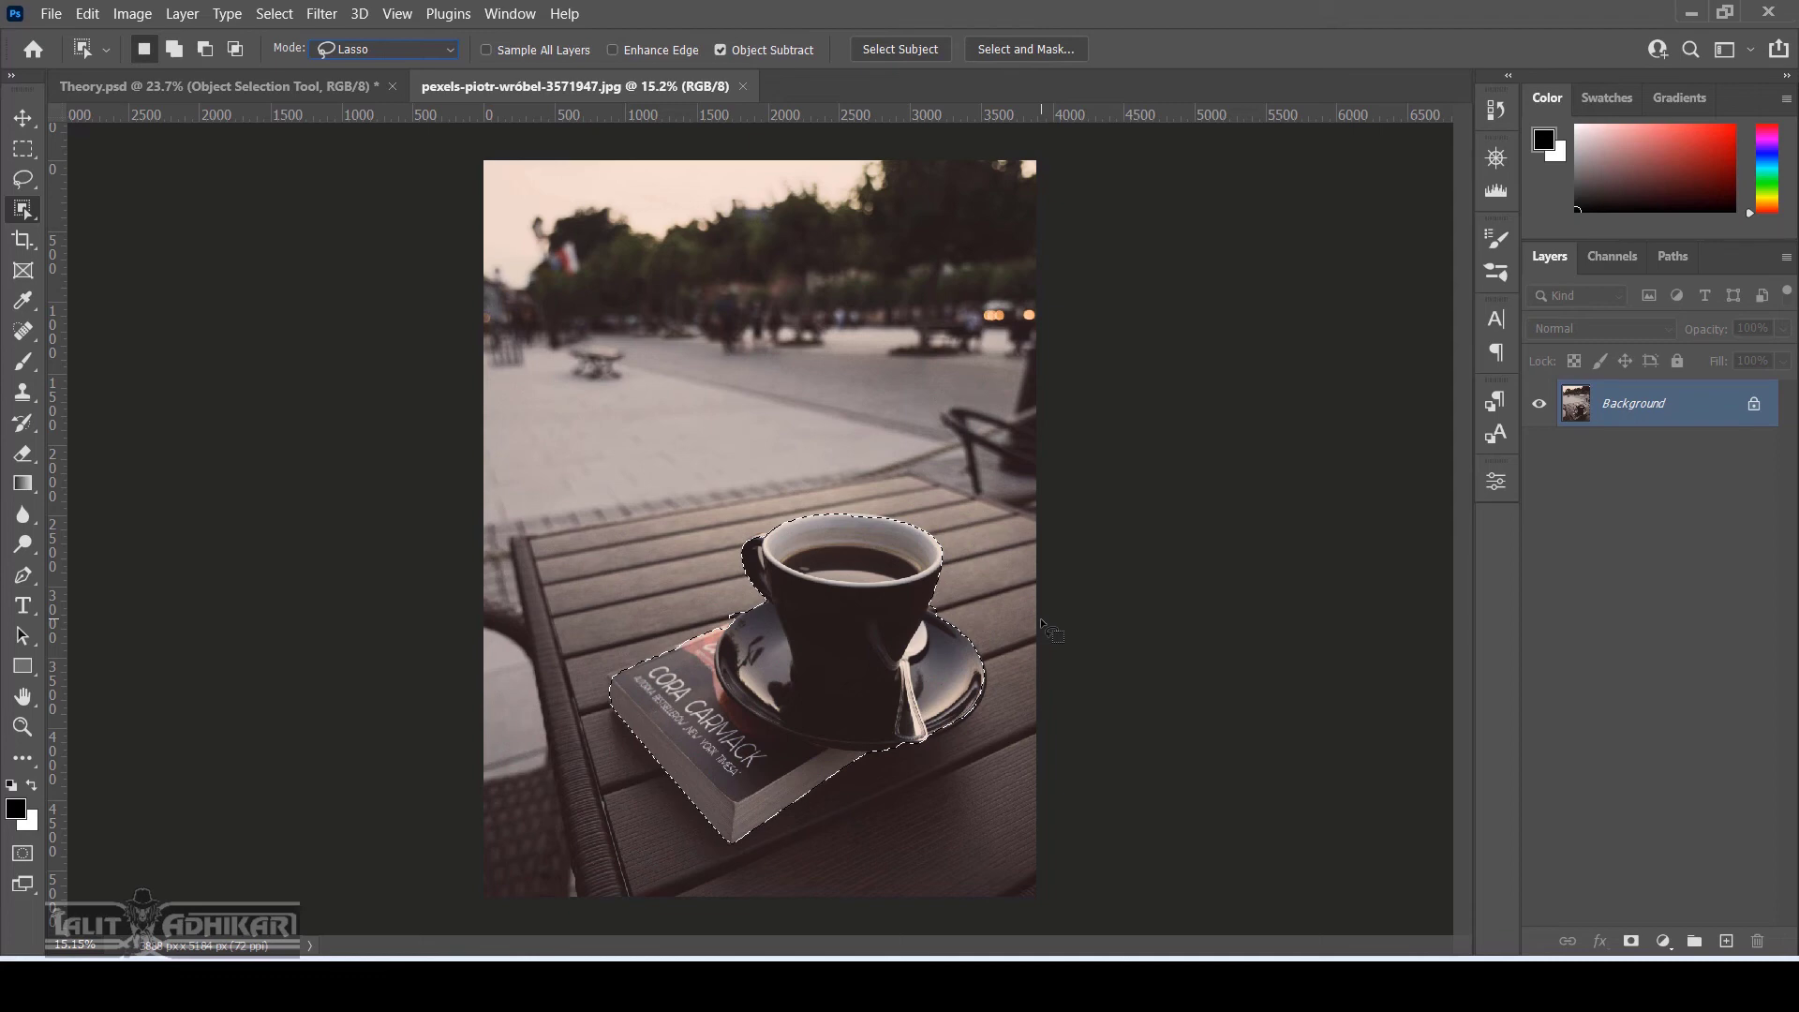
pyautogui.hotkey('ctrl', 'd')
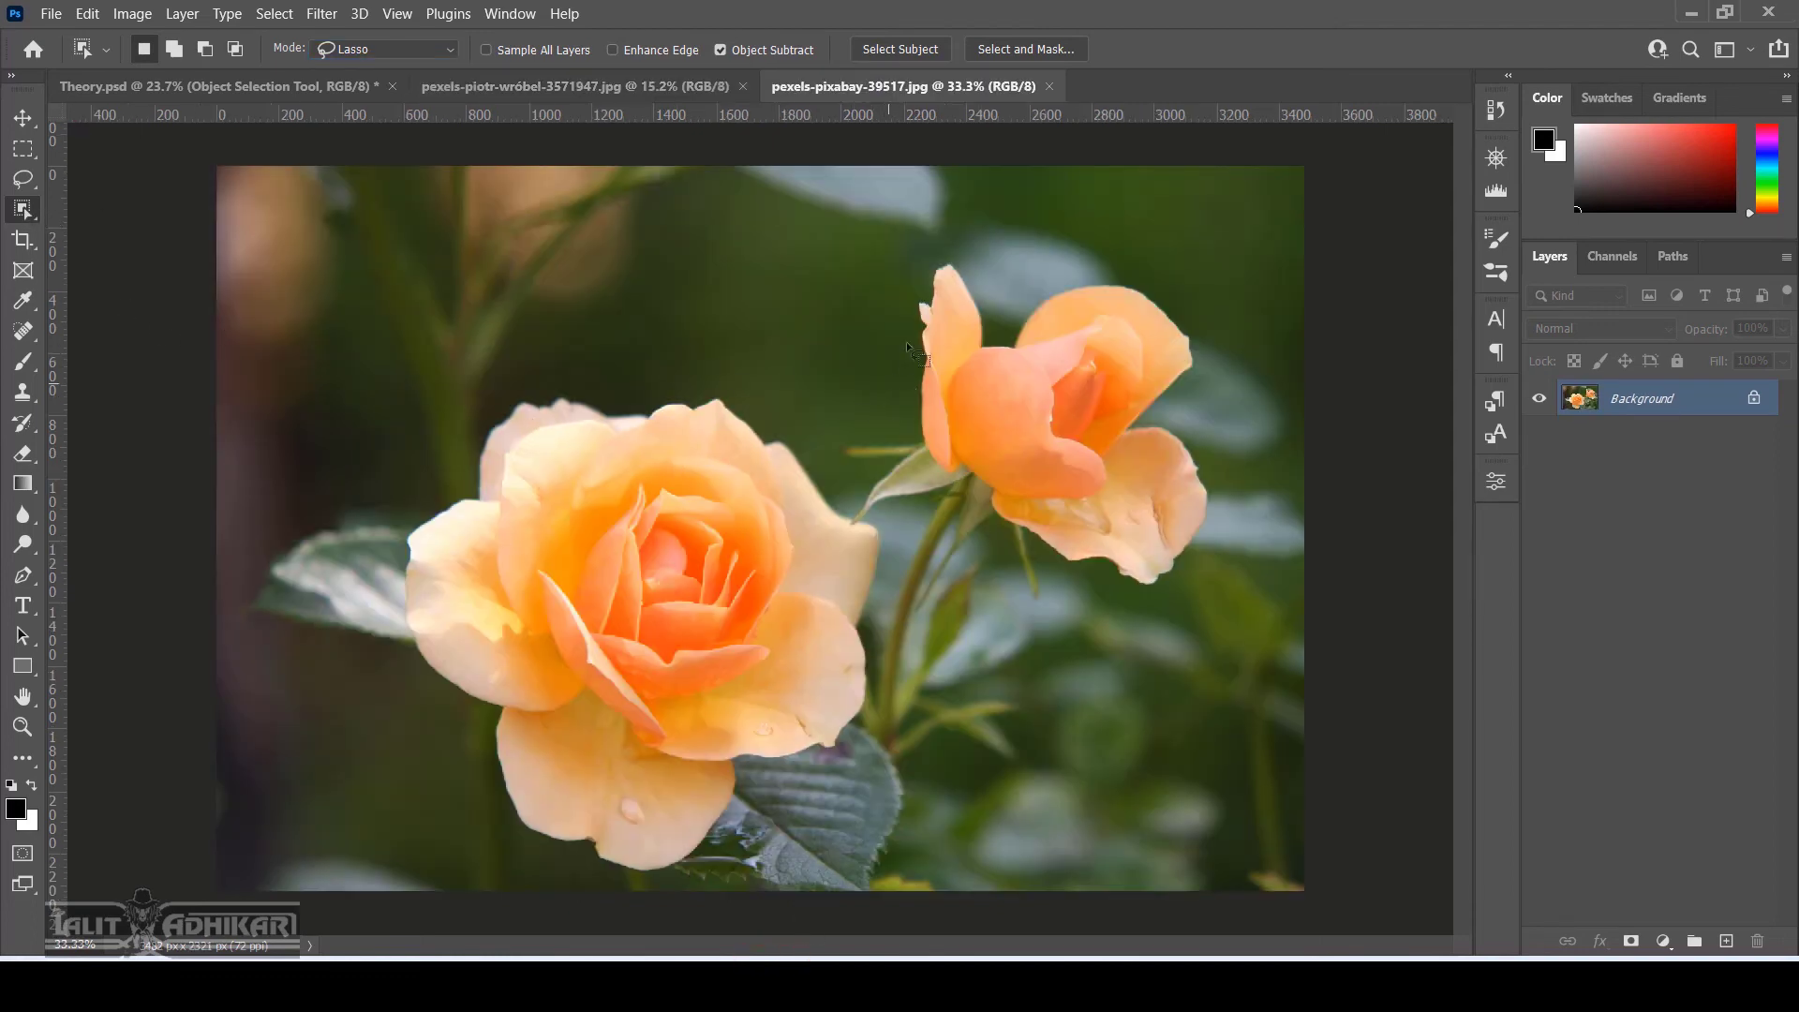
# Draw an object selection loop around the smaller rose in pexels-pixabay-39517.jpg, deselect, and close that image
pyautogui.moveTo(907, 412)
pyautogui.mouseDown()
pyautogui.moveTo(906, 300)
pyautogui.moveTo(1007, 329)
pyautogui.moveTo(1139, 282)
pyautogui.moveTo(1212, 366)
pyautogui.moveTo(1200, 431)
pyautogui.moveTo(1221, 520)
pyautogui.moveTo(1167, 598)
pyautogui.moveTo(1029, 559)
pyautogui.moveTo(979, 497)
pyautogui.moveTo(932, 478)
pyautogui.moveTo(911, 409)
pyautogui.mouseUp()
pyautogui.hotkey('ctrl', 'd')
pyautogui.click(1049, 86)
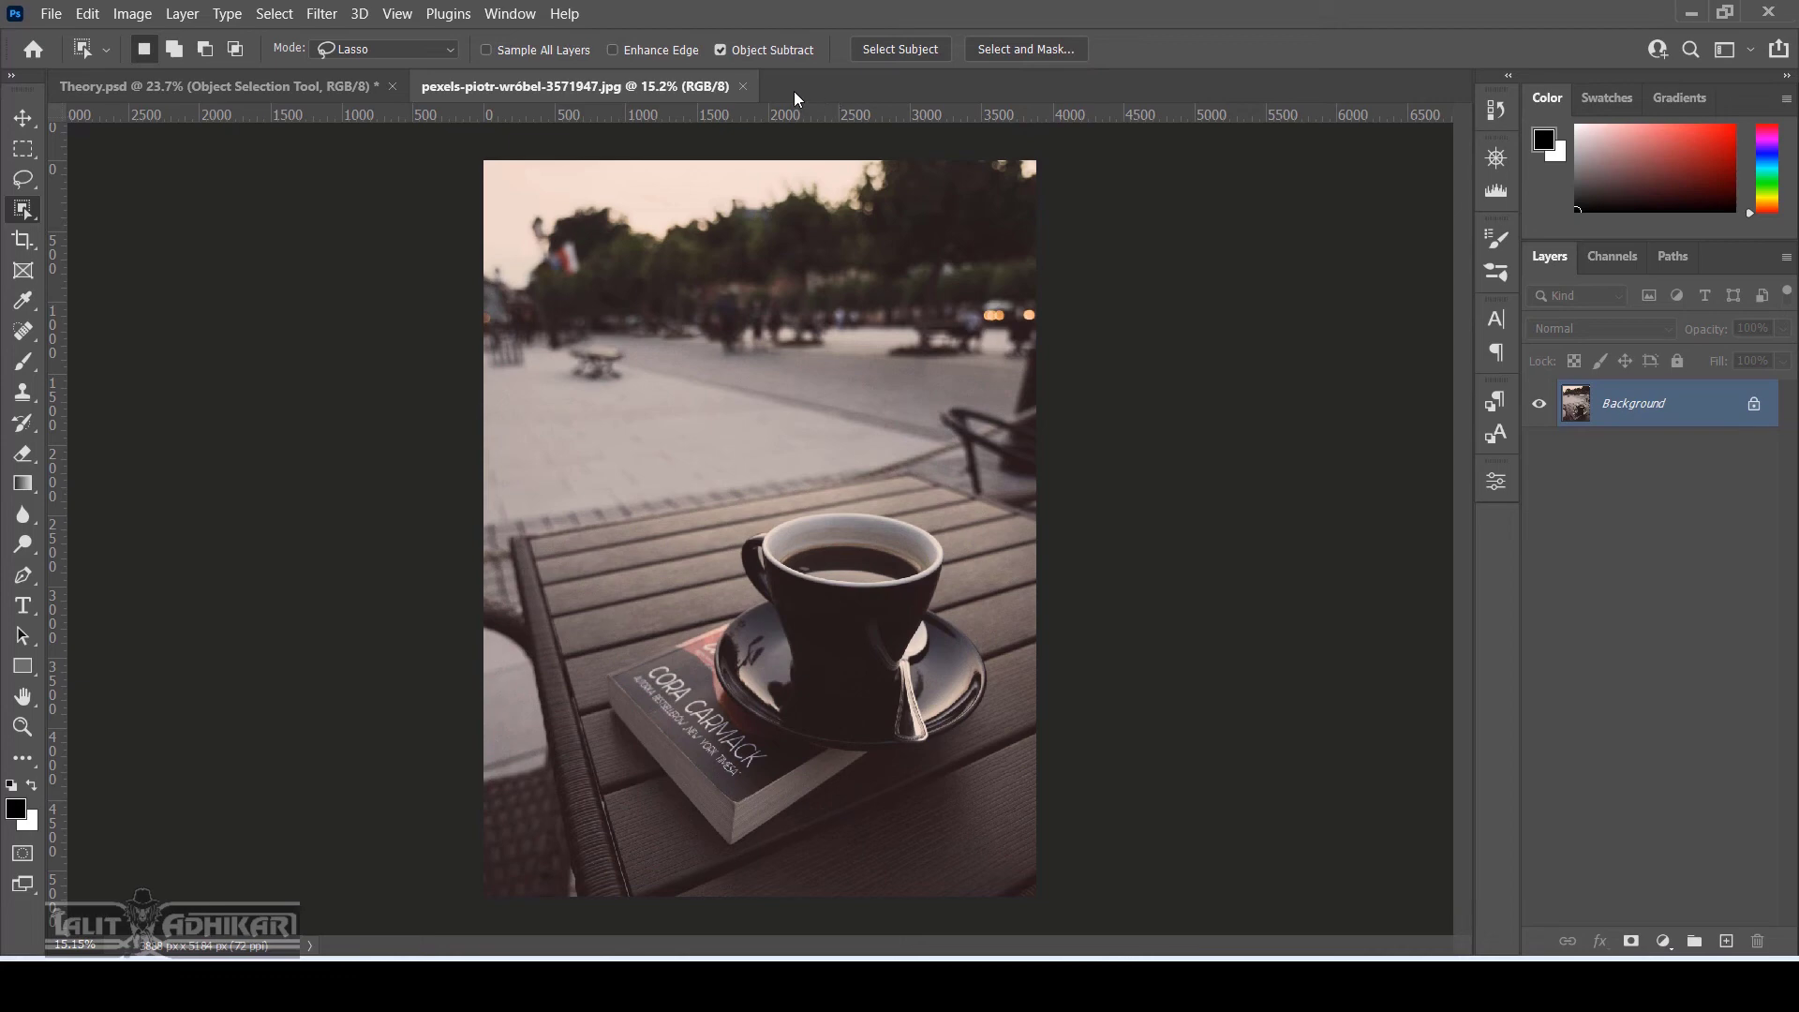
# Close the coffee cup photo; in Image-1.psd hide the copy 2 and copy 3 layers, then show and select the original pexels-koolshooters layer
pyautogui.click(743, 86)
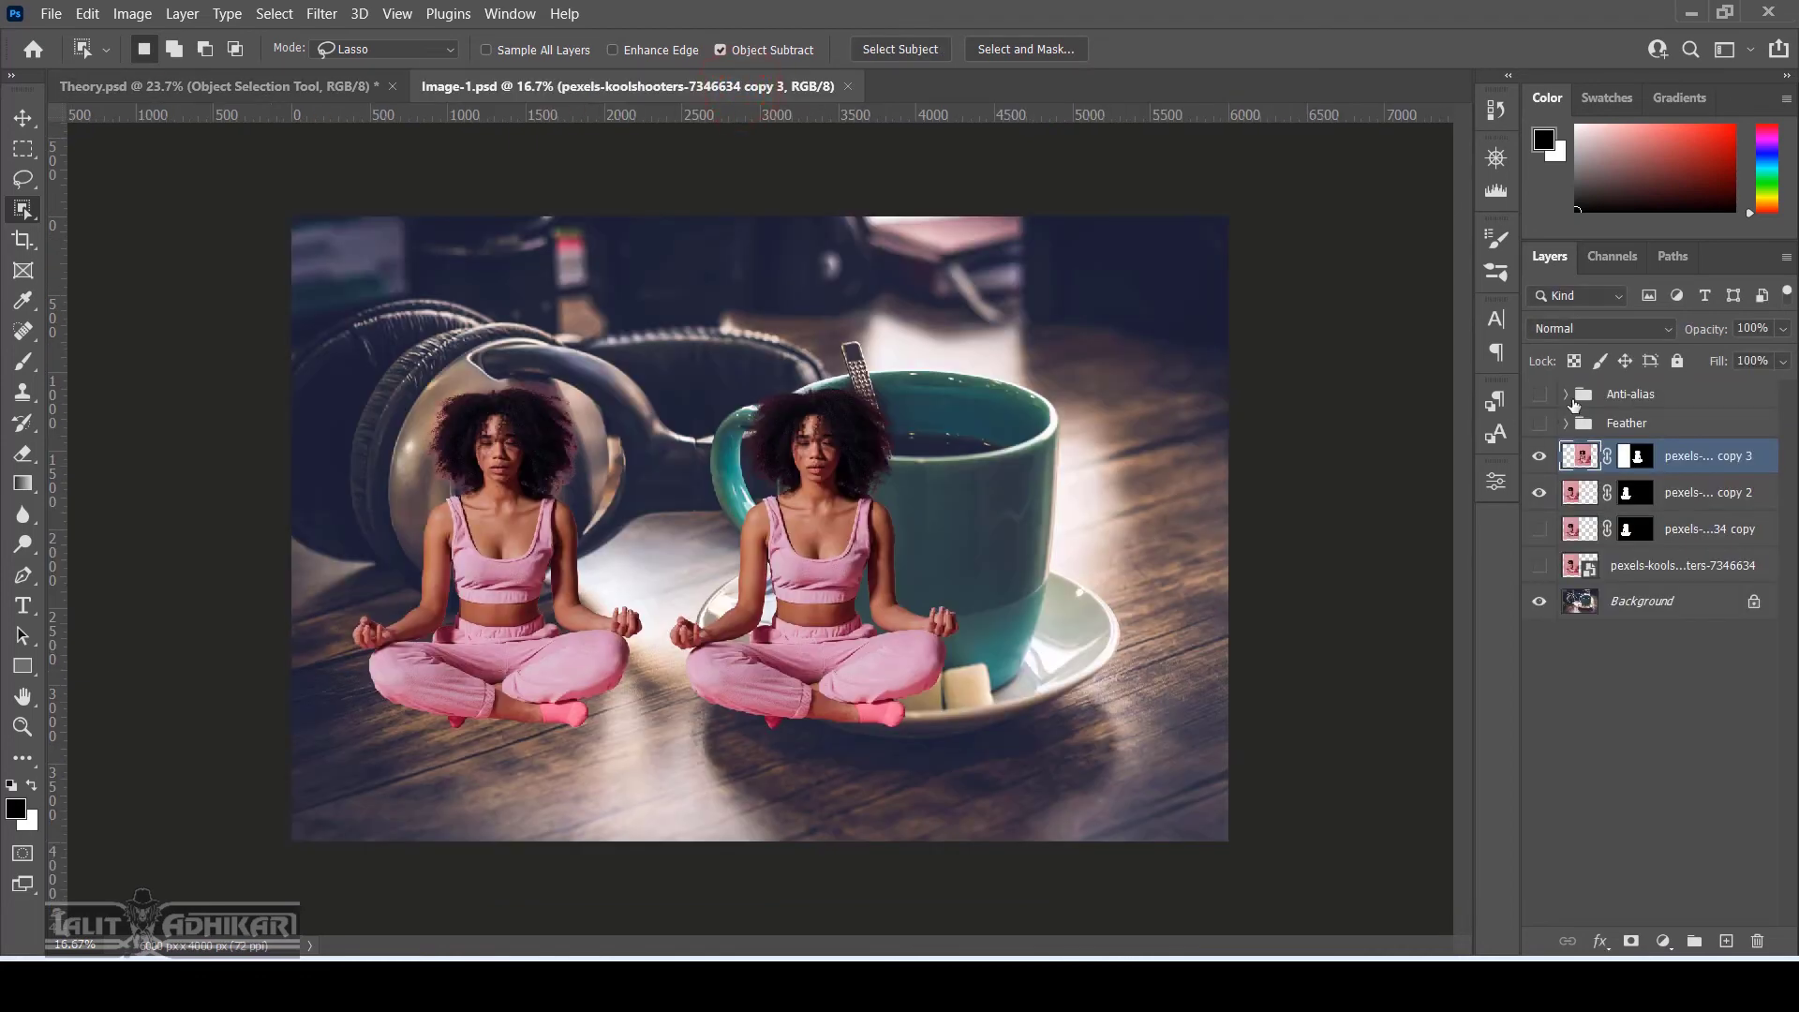
pyautogui.click(1538, 456)
pyautogui.click(1539, 493)
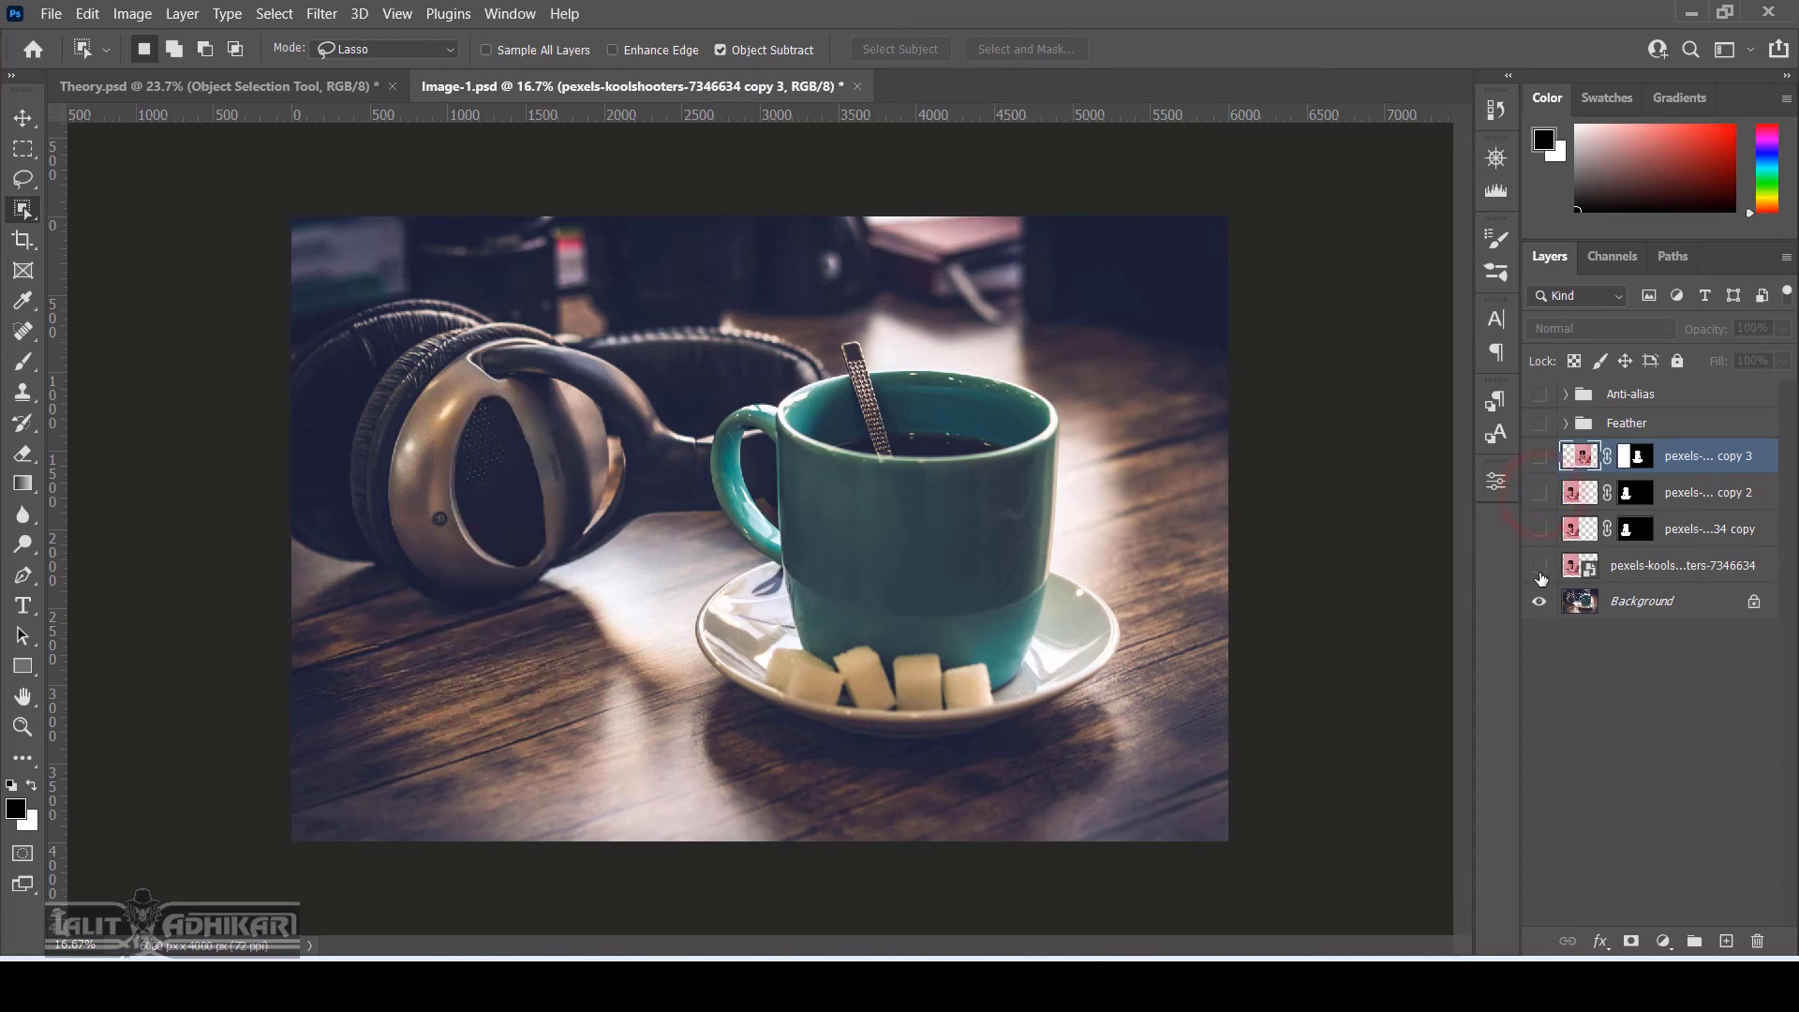
pyautogui.click(1539, 566)
pyautogui.click(1630, 566)
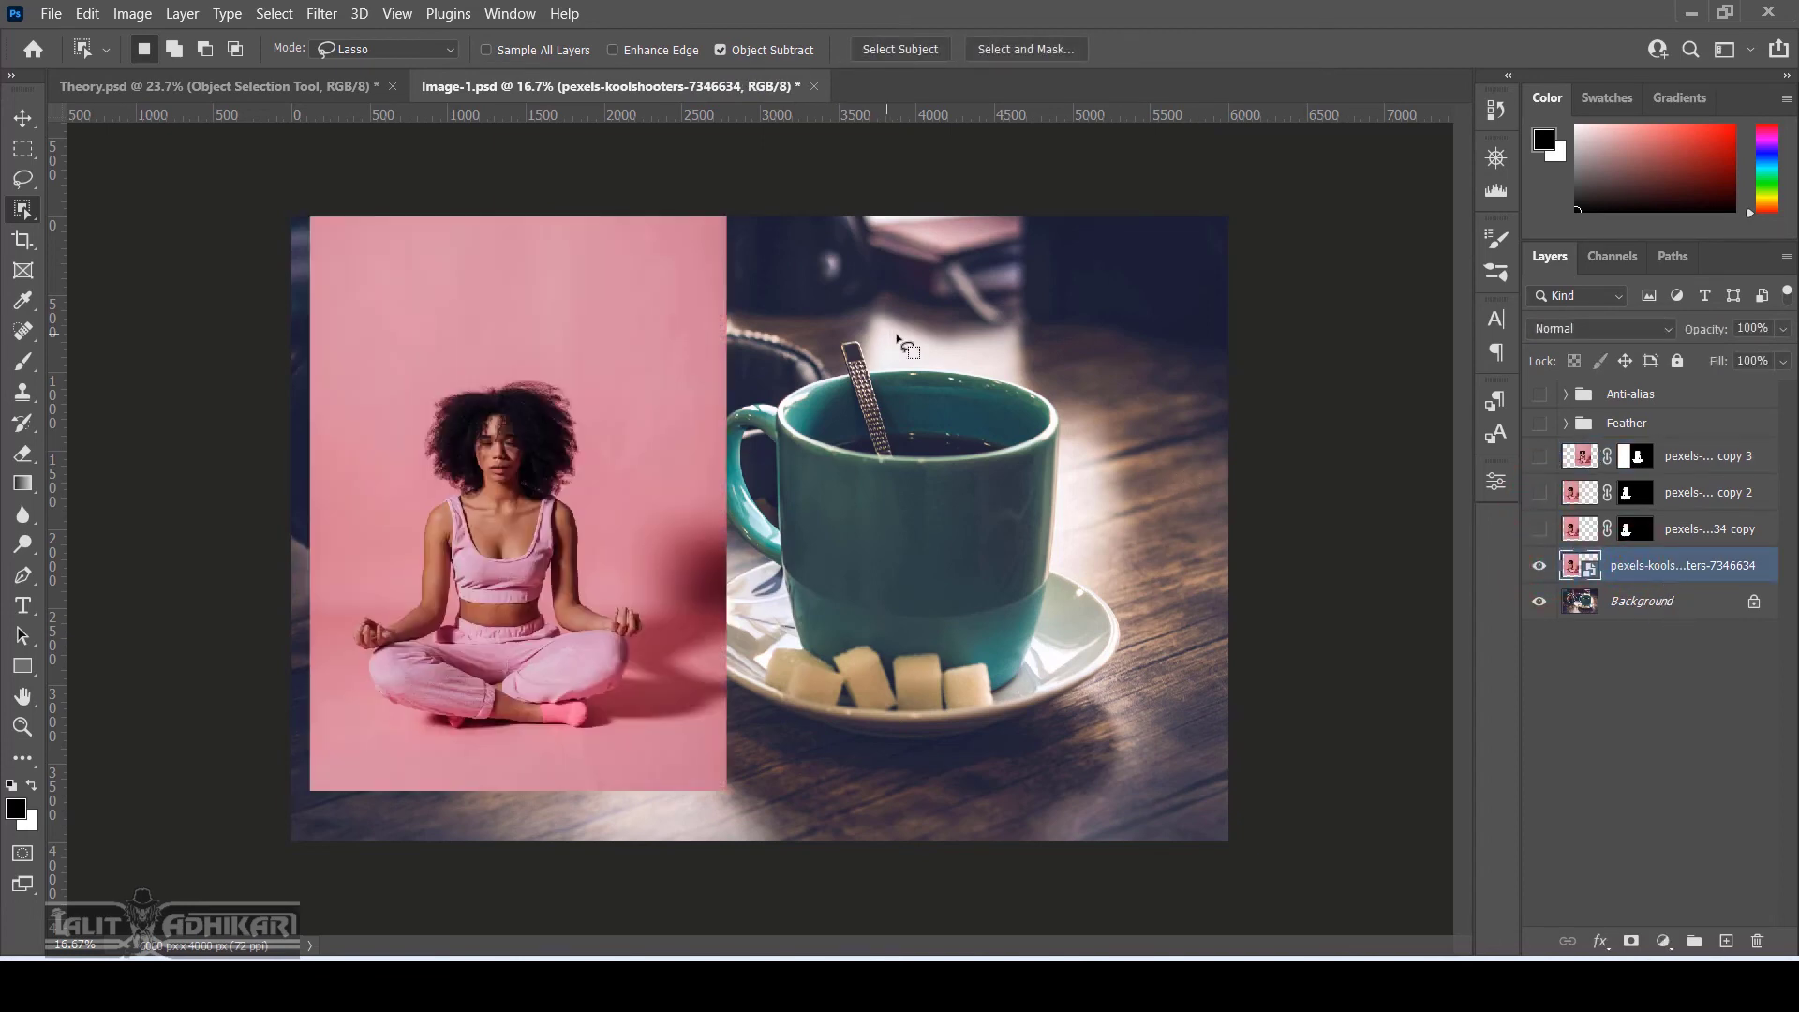
# Enable Sample All Layers for object selection and nudge the woman's photo left with the Move tool until it clears the cup's handle
pyautogui.click(540, 52)
pyautogui.press('v')
pyautogui.hotkey('shift', 'Left')
pyautogui.hotkey('shift', 'Left')
pyautogui.hotkey('shift', 'Left')
pyautogui.hotkey('shift', 'Left')
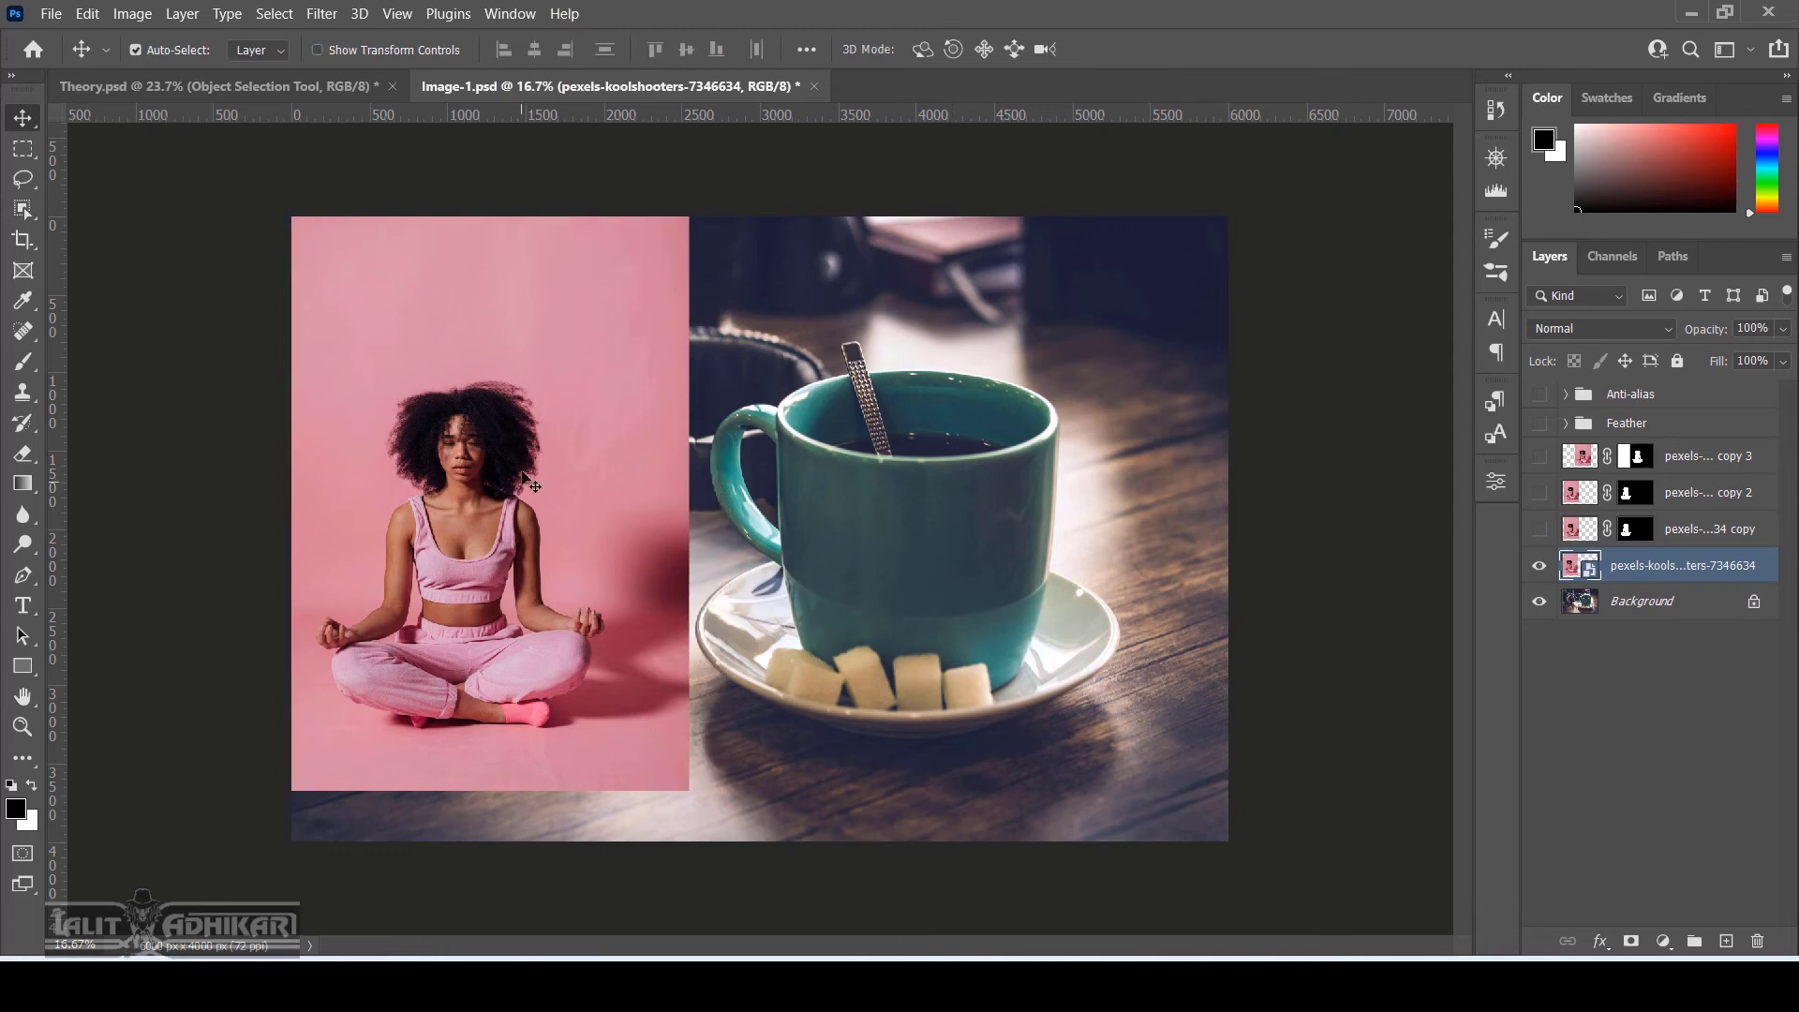
# Loop around the seated woman, cup and saucer with the Object Selection Tool, and refine the selection at the cup's handle and spoon
pyautogui.click(23, 208)
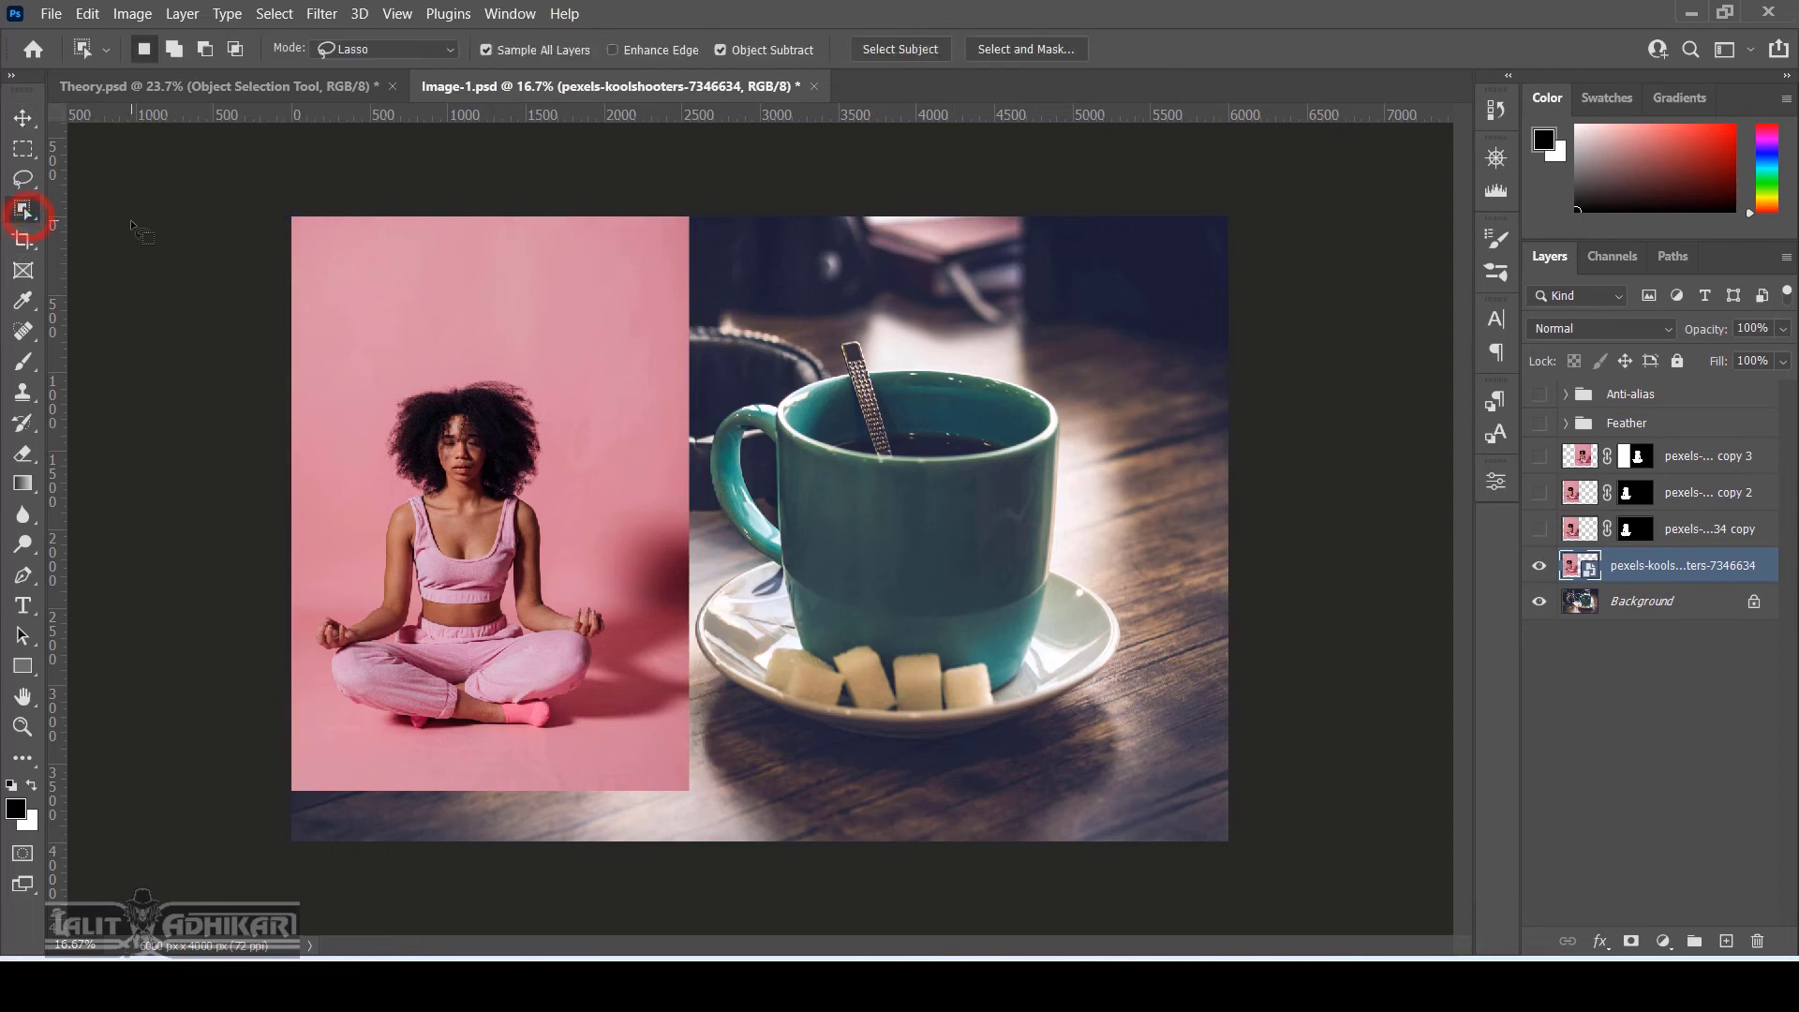
pyautogui.moveTo(542, 489)
pyautogui.mouseDown()
pyautogui.moveTo(556, 443)
pyautogui.moveTo(538, 386)
pyautogui.moveTo(499, 357)
pyautogui.moveTo(424, 358)
pyautogui.moveTo(385, 401)
pyautogui.moveTo(368, 506)
pyautogui.moveTo(307, 624)
pyautogui.moveTo(319, 675)
pyautogui.moveTo(408, 741)
pyautogui.moveTo(460, 744)
pyautogui.moveTo(546, 732)
pyautogui.moveTo(592, 694)
pyautogui.mouseUp()
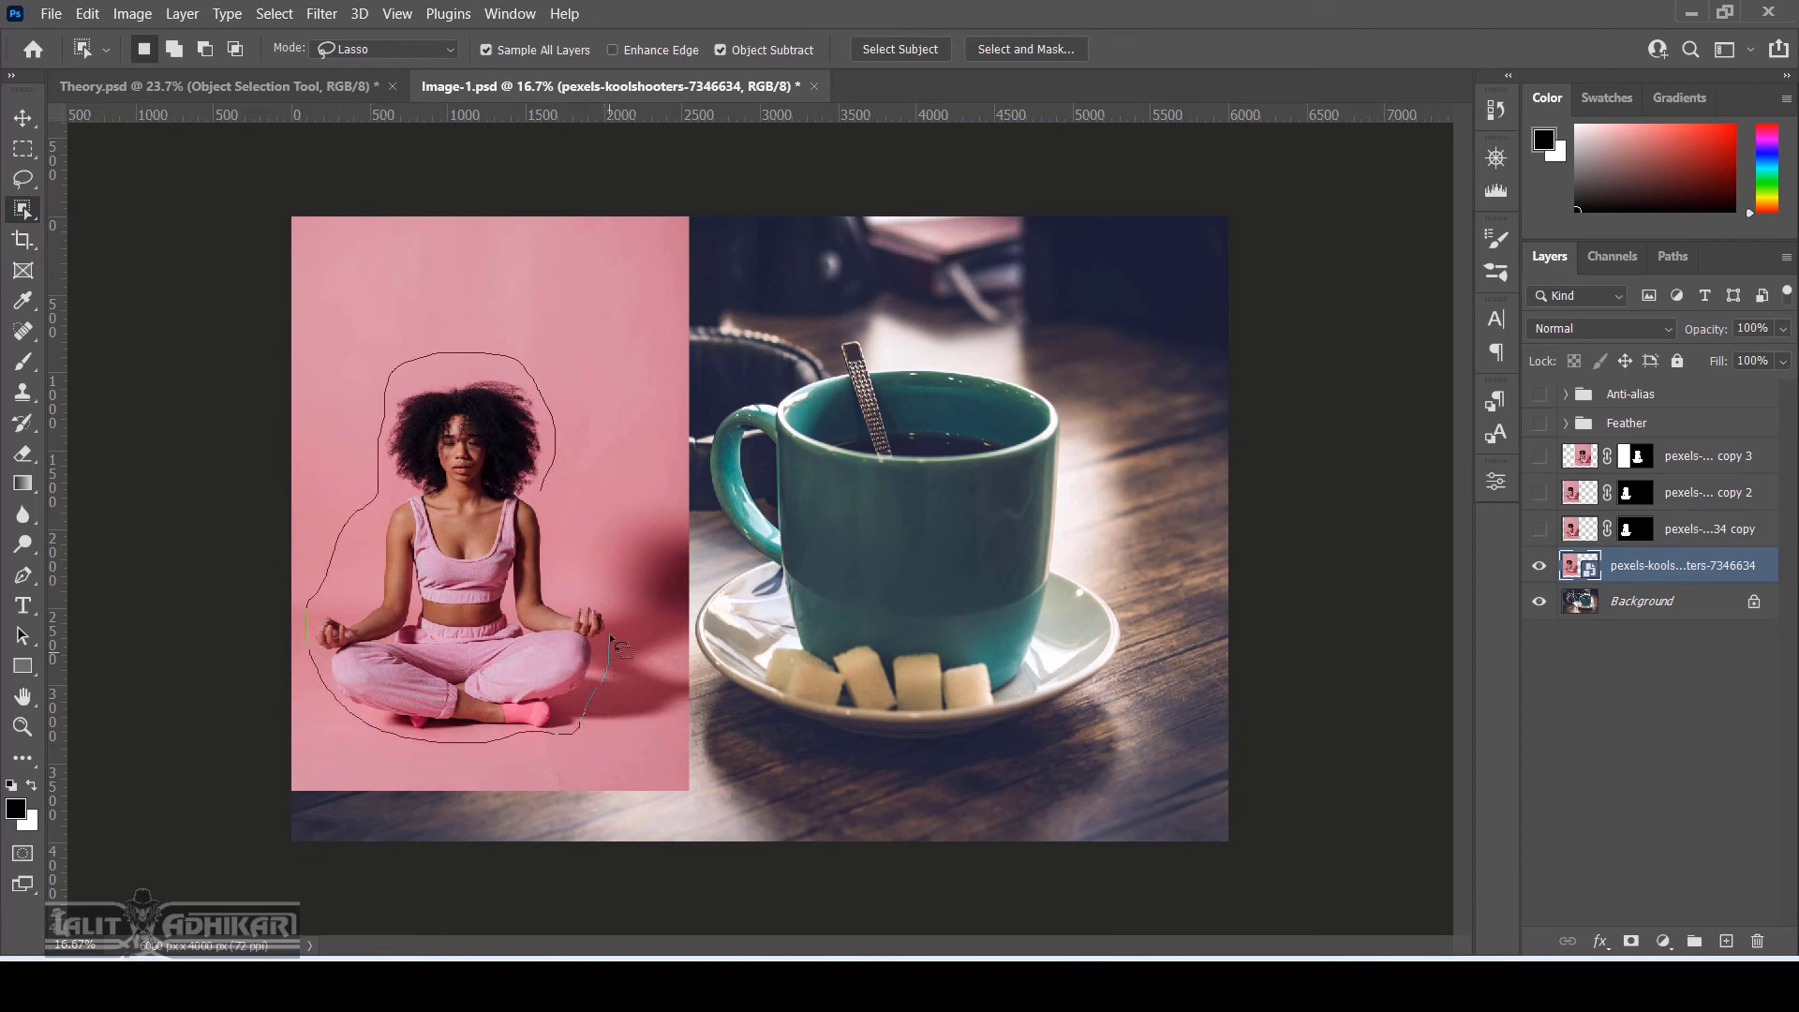
pyautogui.moveTo(602, 597)
pyautogui.mouseDown()
pyautogui.moveTo(558, 573)
pyautogui.moveTo(542, 492)
pyautogui.moveTo(673, 484)
pyautogui.moveTo(731, 542)
pyautogui.moveTo(687, 656)
pyautogui.moveTo(723, 693)
pyautogui.moveTo(903, 757)
pyautogui.moveTo(1039, 743)
pyautogui.mouseUp()
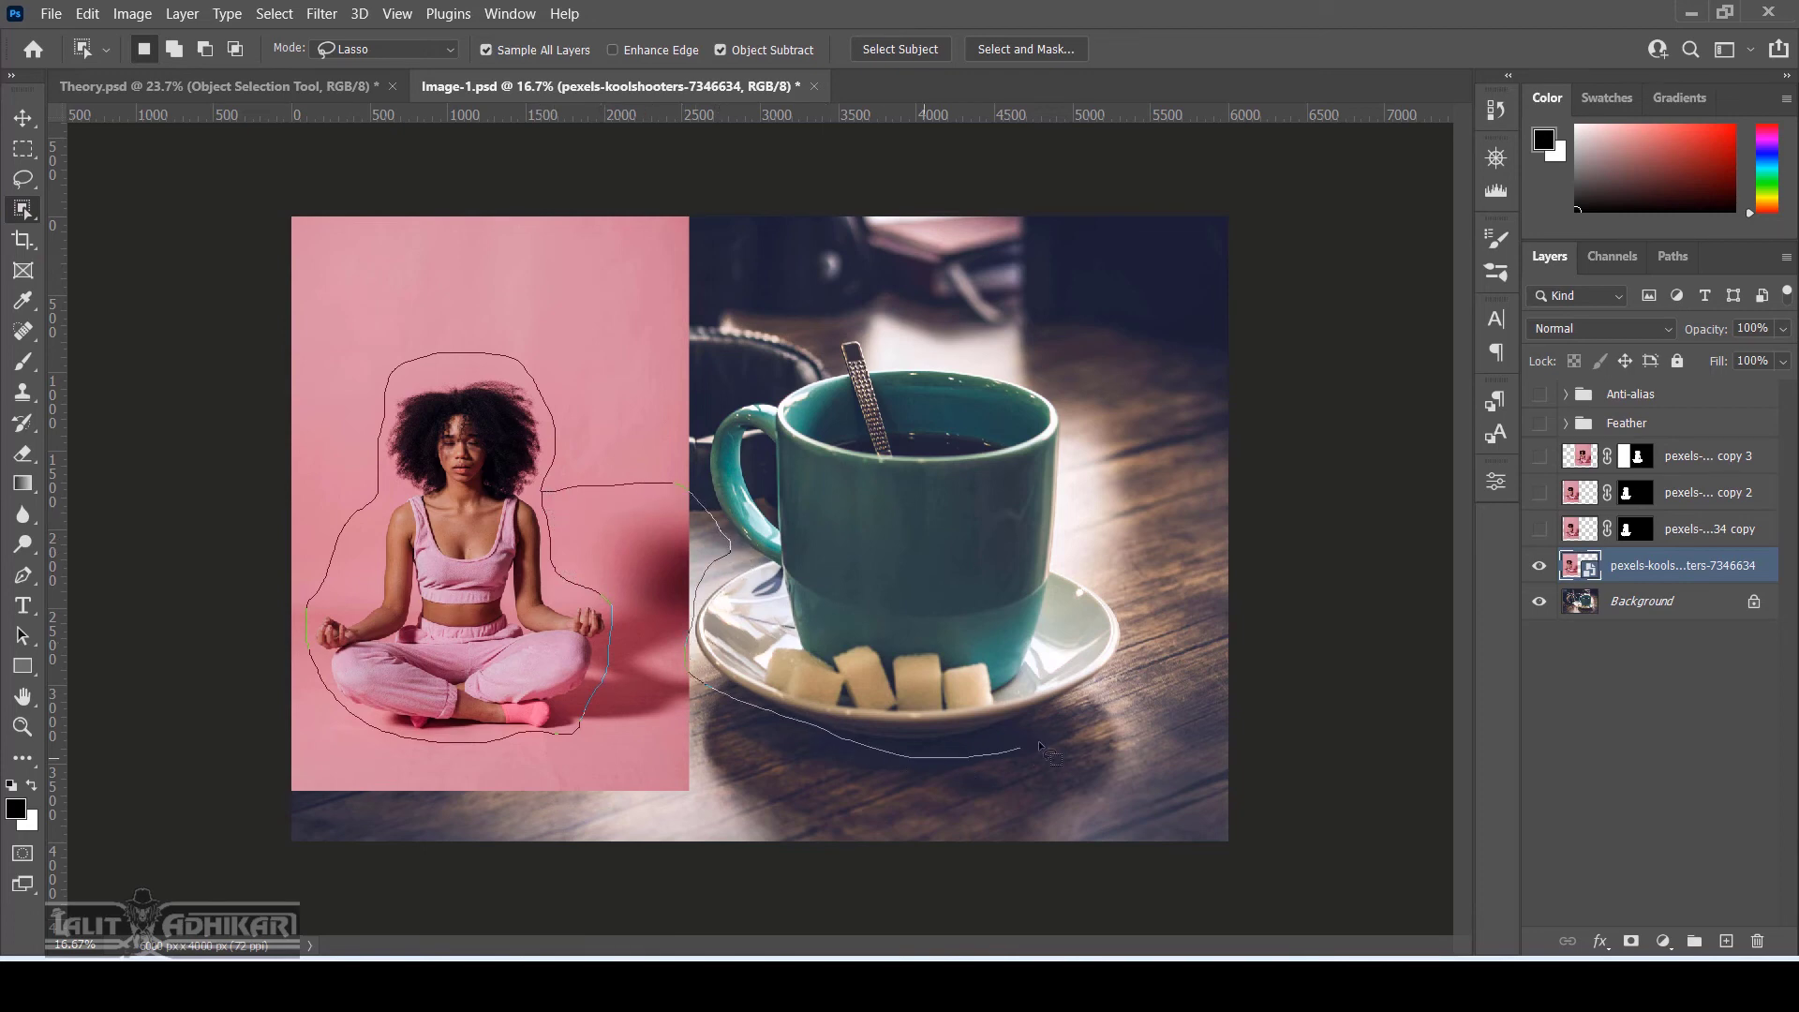
pyautogui.moveTo(1124, 671)
pyautogui.mouseDown()
pyautogui.moveTo(1135, 581)
pyautogui.moveTo(1068, 553)
pyautogui.moveTo(1059, 398)
pyautogui.moveTo(1031, 373)
pyautogui.moveTo(886, 365)
pyautogui.moveTo(849, 334)
pyautogui.moveTo(834, 364)
pyautogui.moveTo(737, 407)
pyautogui.moveTo(699, 451)
pyautogui.moveTo(707, 503)
pyautogui.moveTo(651, 467)
pyautogui.moveTo(549, 495)
pyautogui.mouseUp()
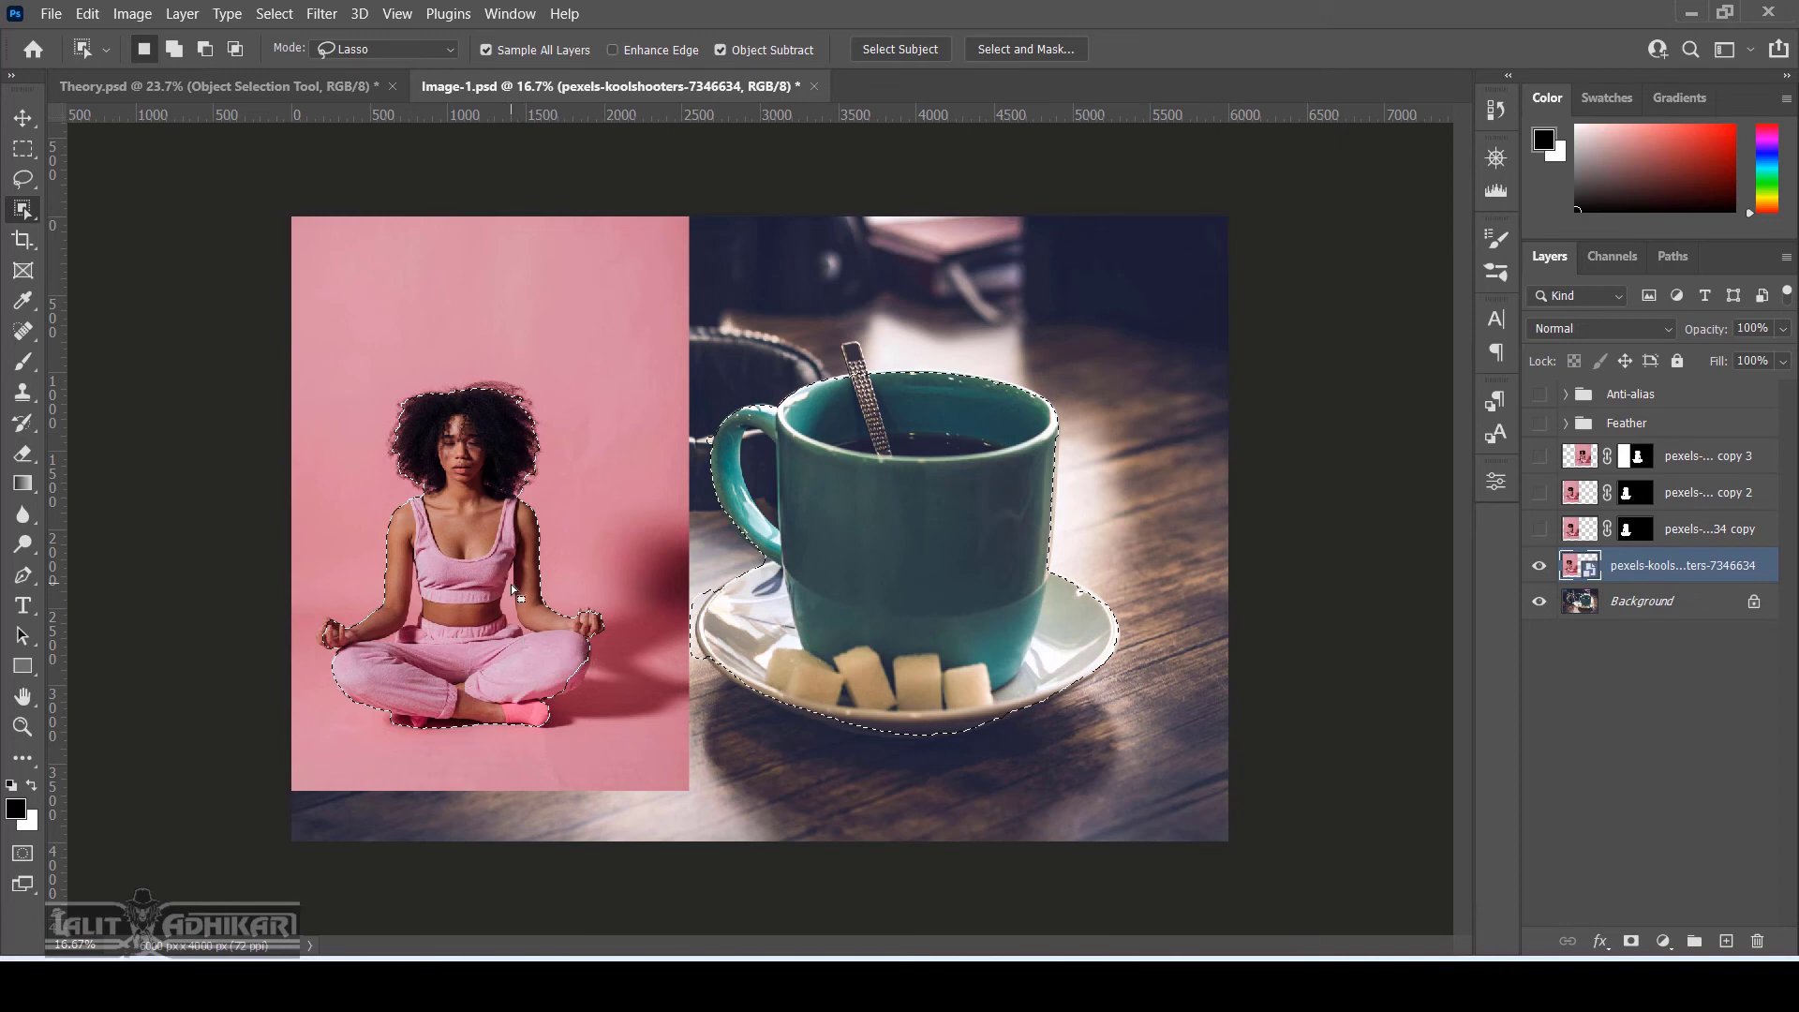
pyautogui.press('alt')
pyautogui.moveTo(775, 450)
pyautogui.mouseDown()
pyautogui.moveTo(776, 506)
pyautogui.moveTo(759, 513)
pyautogui.moveTo(747, 438)
pyautogui.moveTo(772, 454)
pyautogui.mouseUp()
pyautogui.moveTo(847, 373)
pyautogui.mouseDown()
pyautogui.moveTo(855, 342)
pyautogui.moveTo(872, 382)
pyautogui.mouseUp()
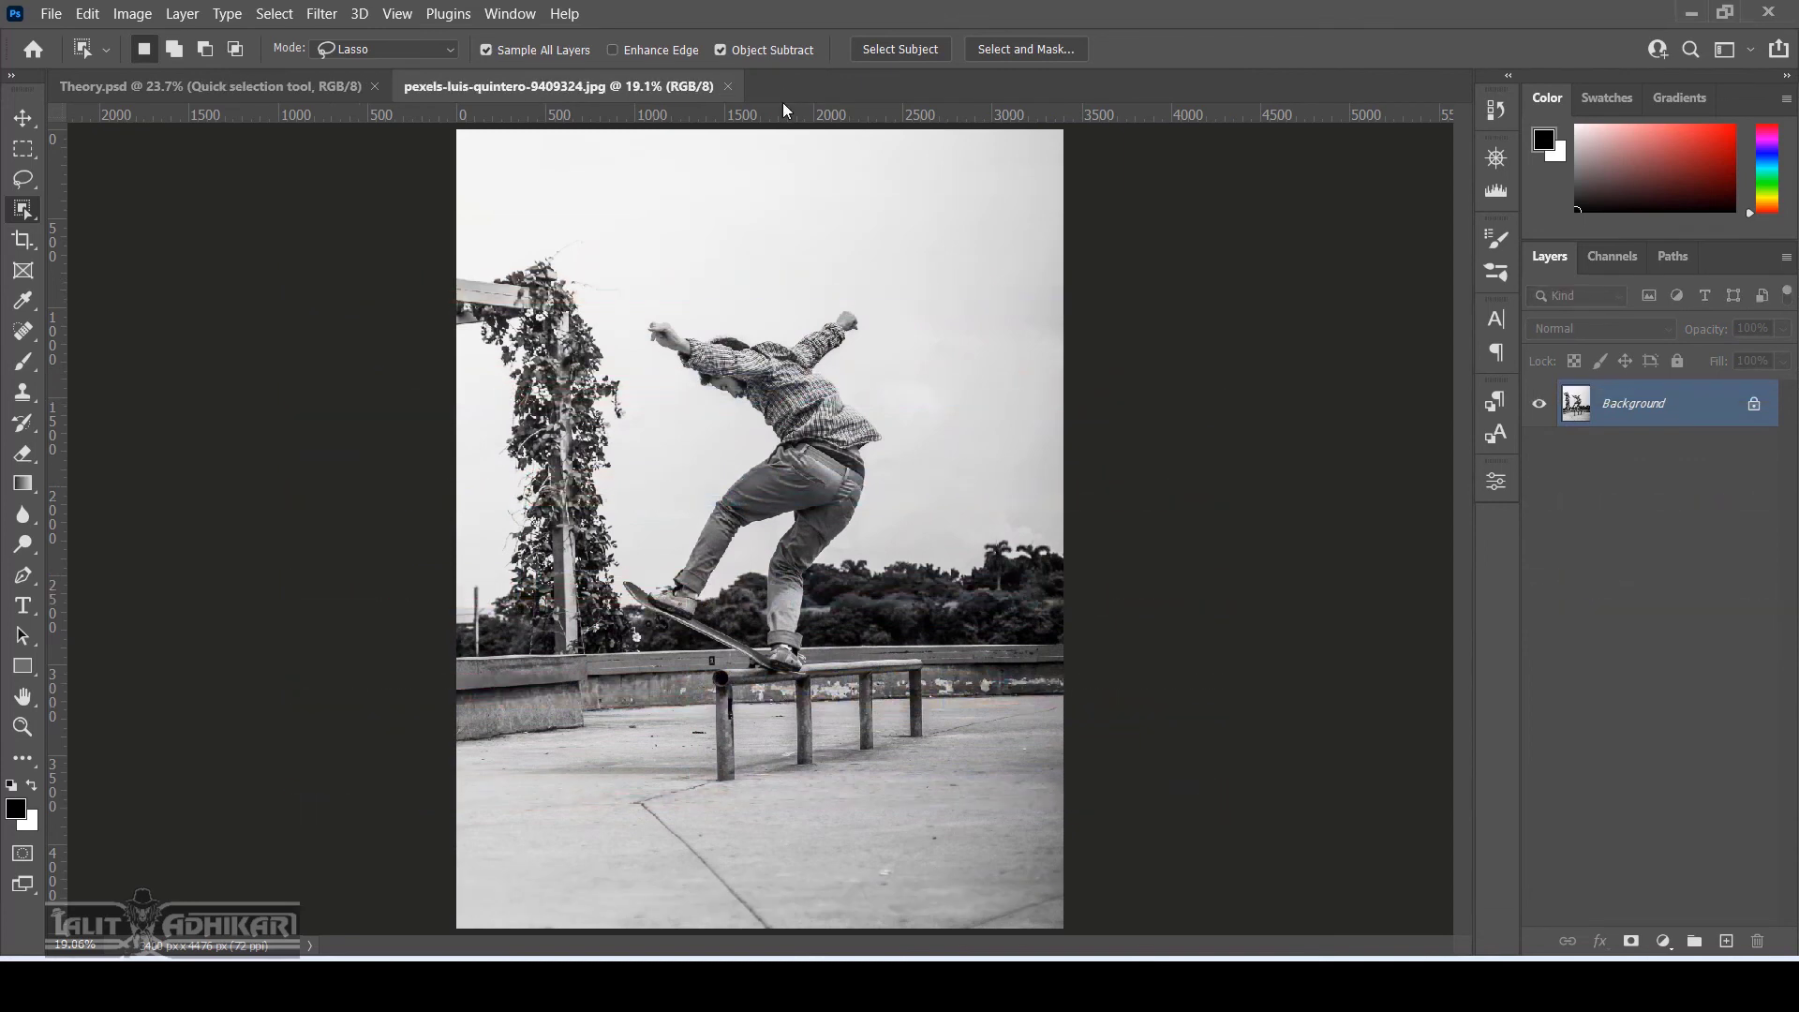
# Disable Sample All Layers, enable Enhance Edge, and loop loosely around the skater in pexels-luis-quintero-9409324.jpg to select him
pyautogui.click(549, 50)
pyautogui.click(665, 54)
pyautogui.moveTo(730, 405)
pyautogui.mouseDown()
pyautogui.moveTo(672, 393)
pyautogui.moveTo(637, 358)
pyautogui.moveTo(641, 304)
pyautogui.moveTo(888, 354)
pyautogui.moveTo(861, 370)
pyautogui.moveTo(914, 466)
pyautogui.moveTo(859, 509)
pyautogui.moveTo(816, 643)
pyautogui.moveTo(691, 667)
pyautogui.mouseUp()
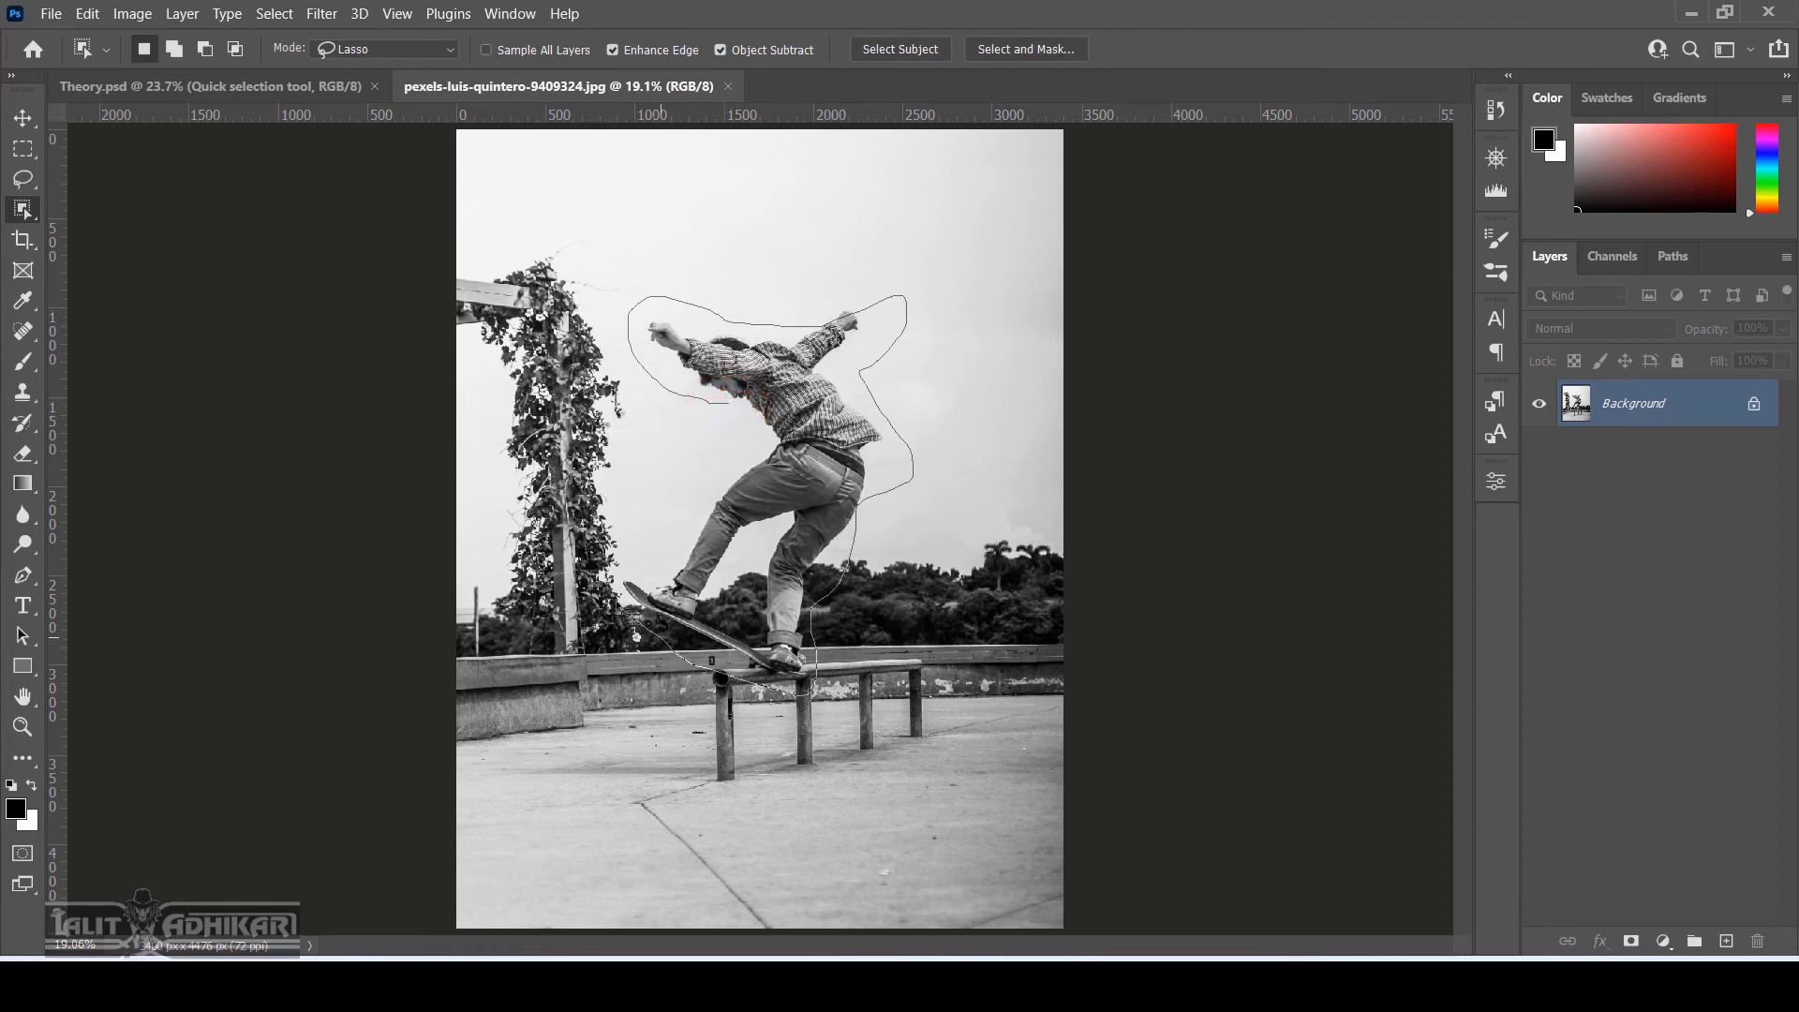
pyautogui.moveTo(626, 607)
pyautogui.mouseDown()
pyautogui.moveTo(729, 469)
pyautogui.moveTo(731, 428)
pyautogui.mouseUp()
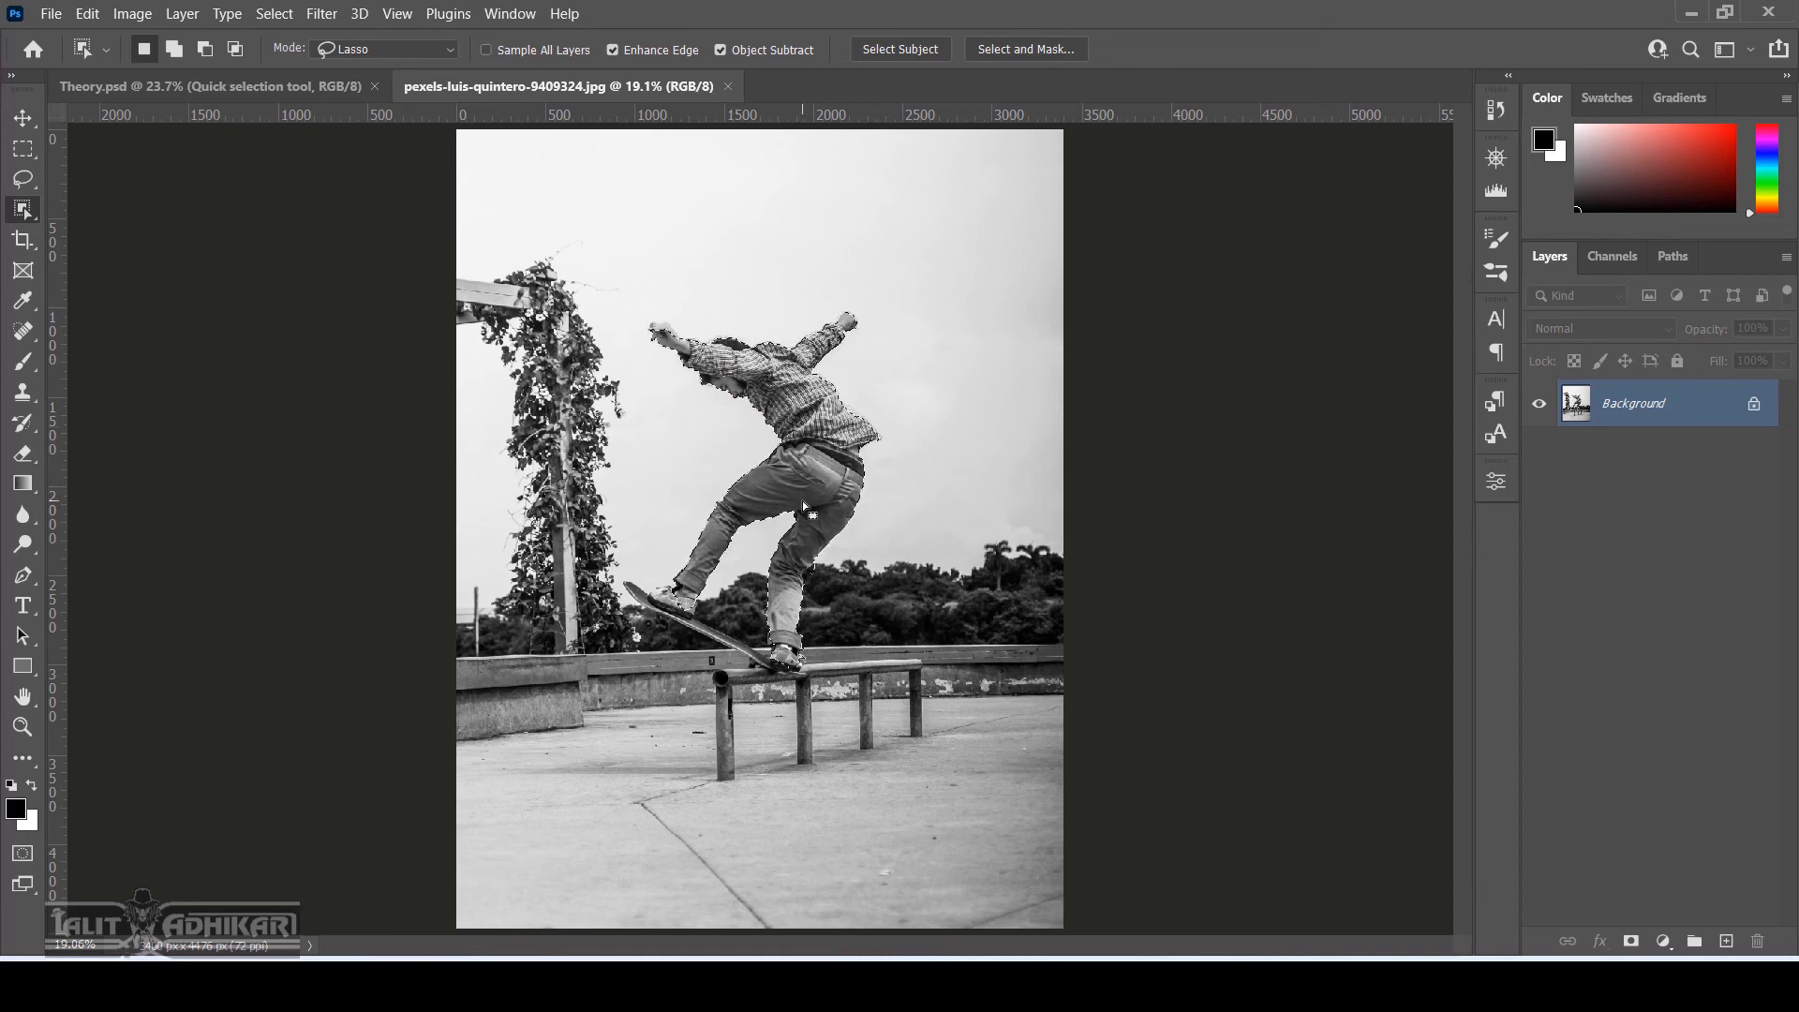
# Add the missing upper part of the skater's outstretched hand near the vines to the selection, and trim the background around it
pyautogui.scroll(5, 660, 341)
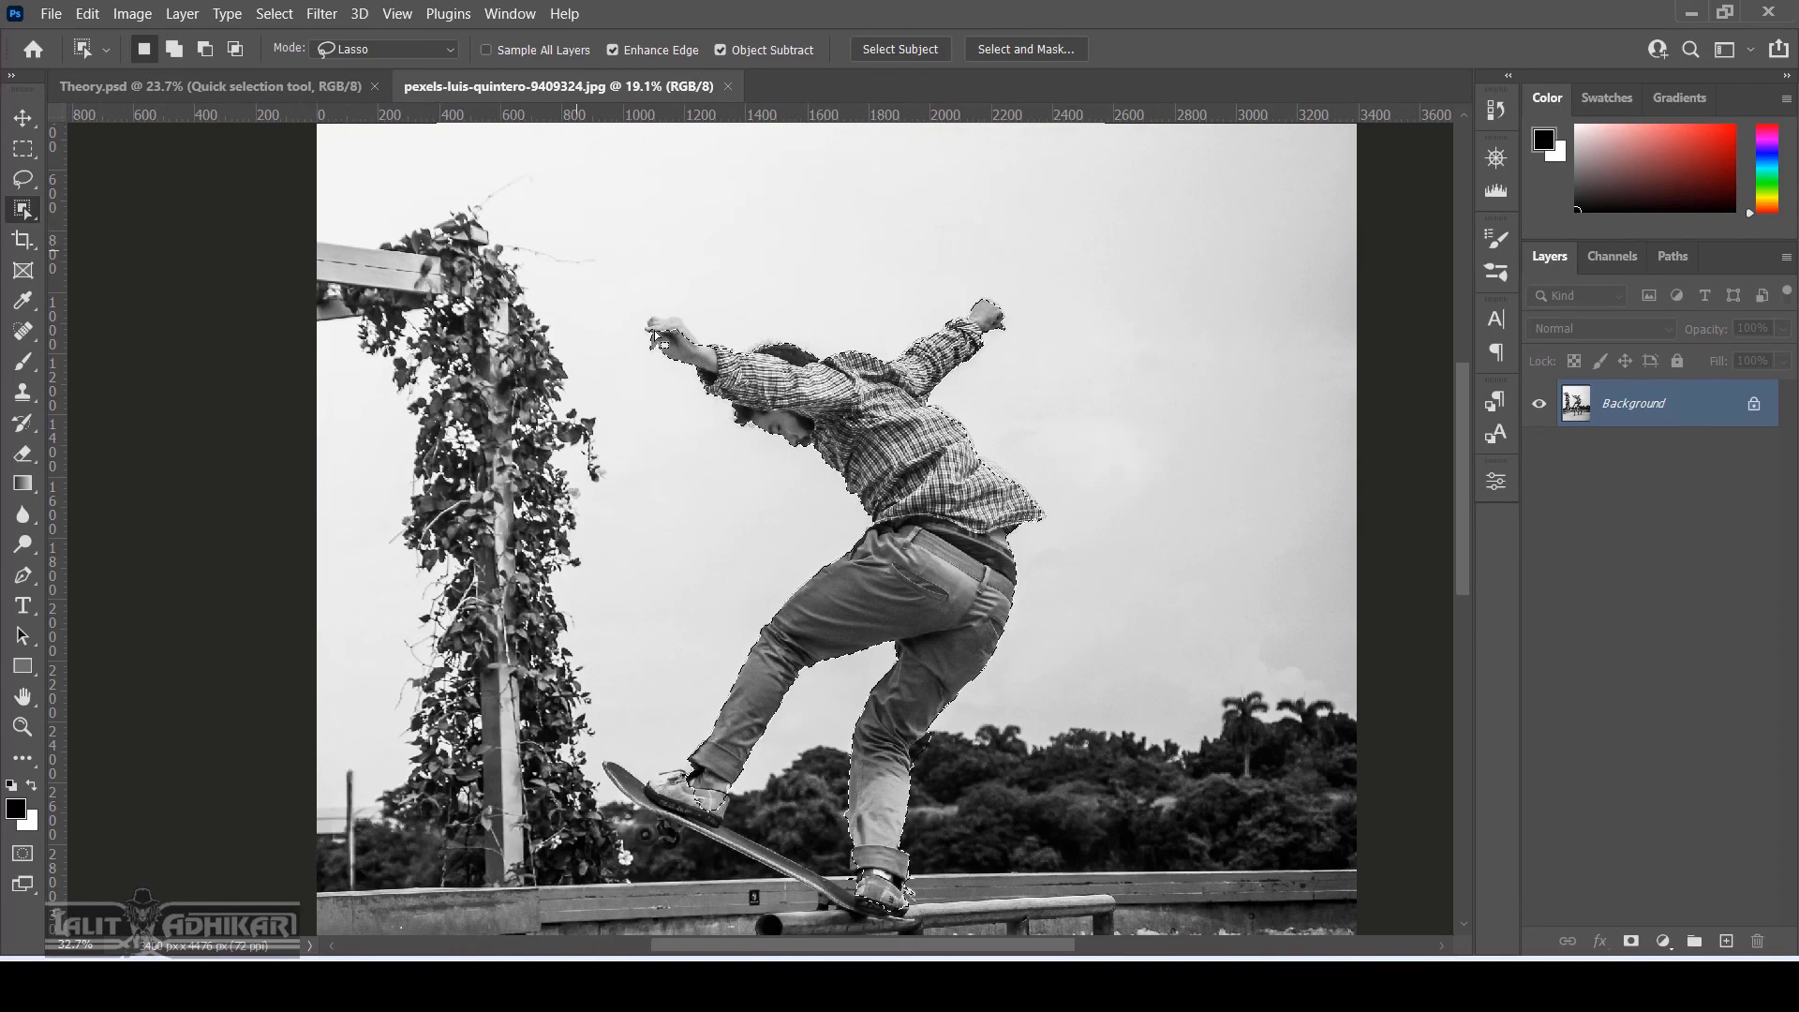
pyautogui.scroll(10, 660, 337)
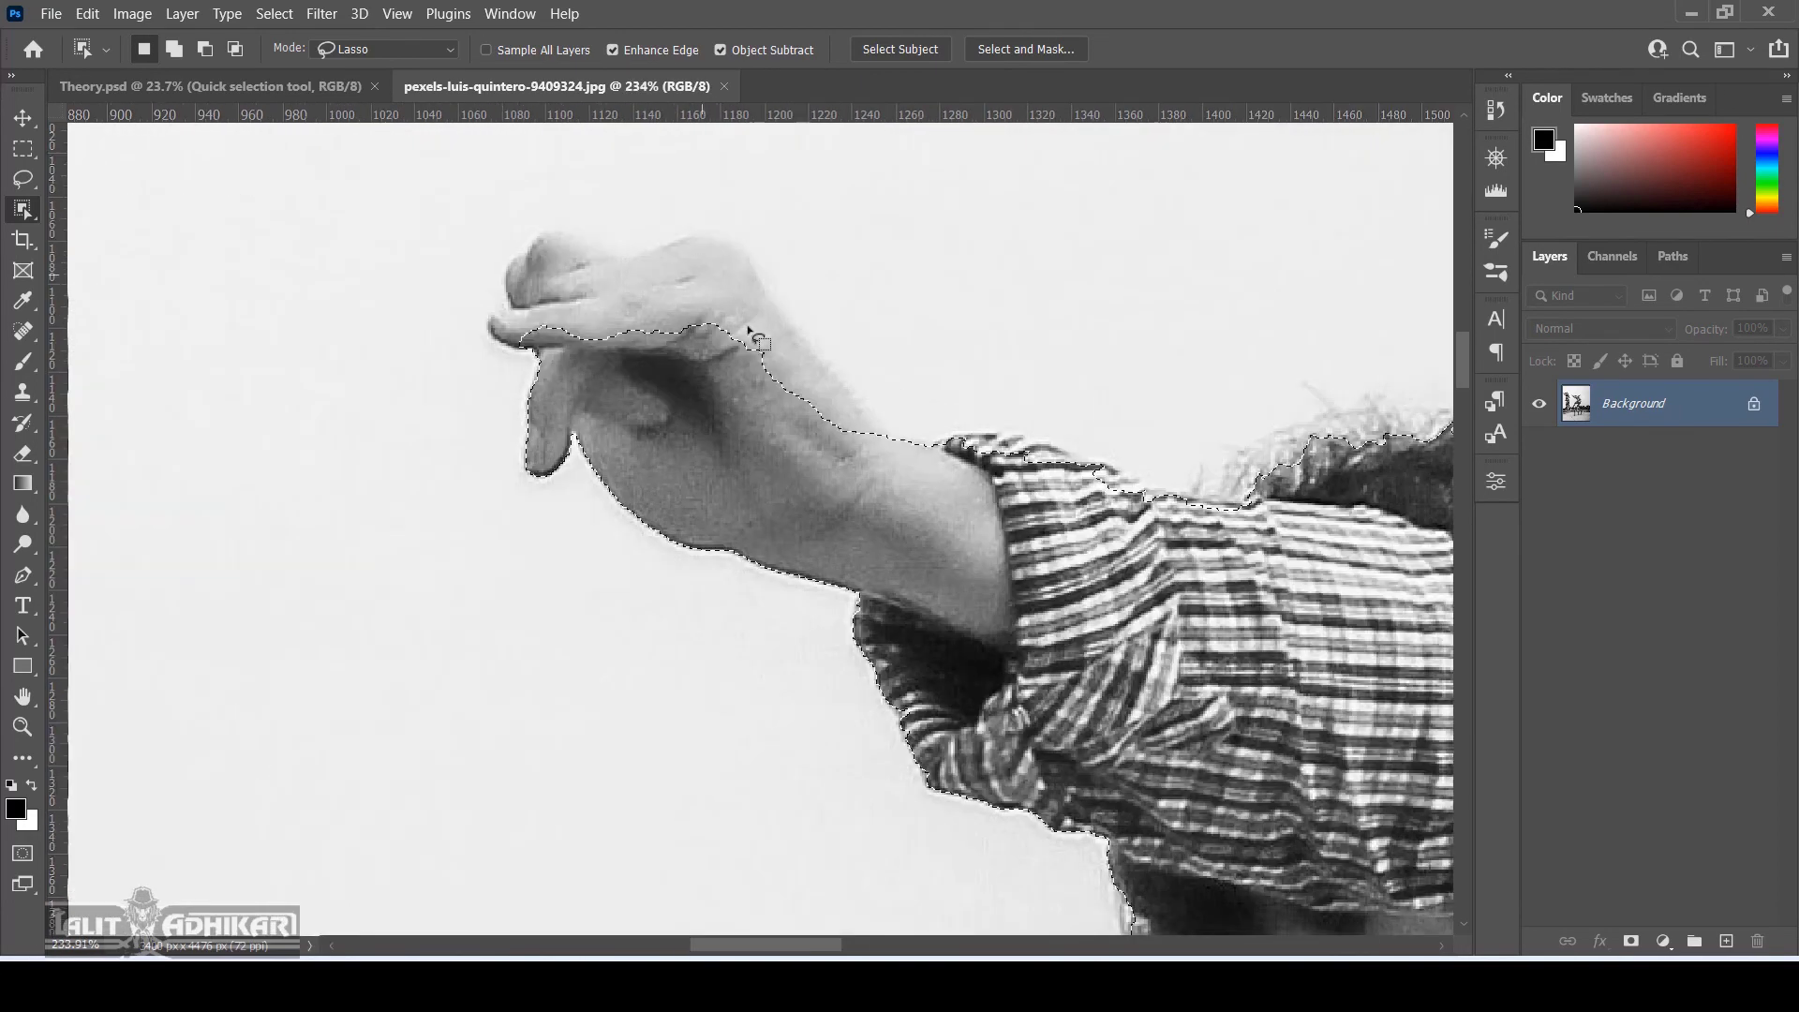
pyautogui.scroll(3, 804, 354)
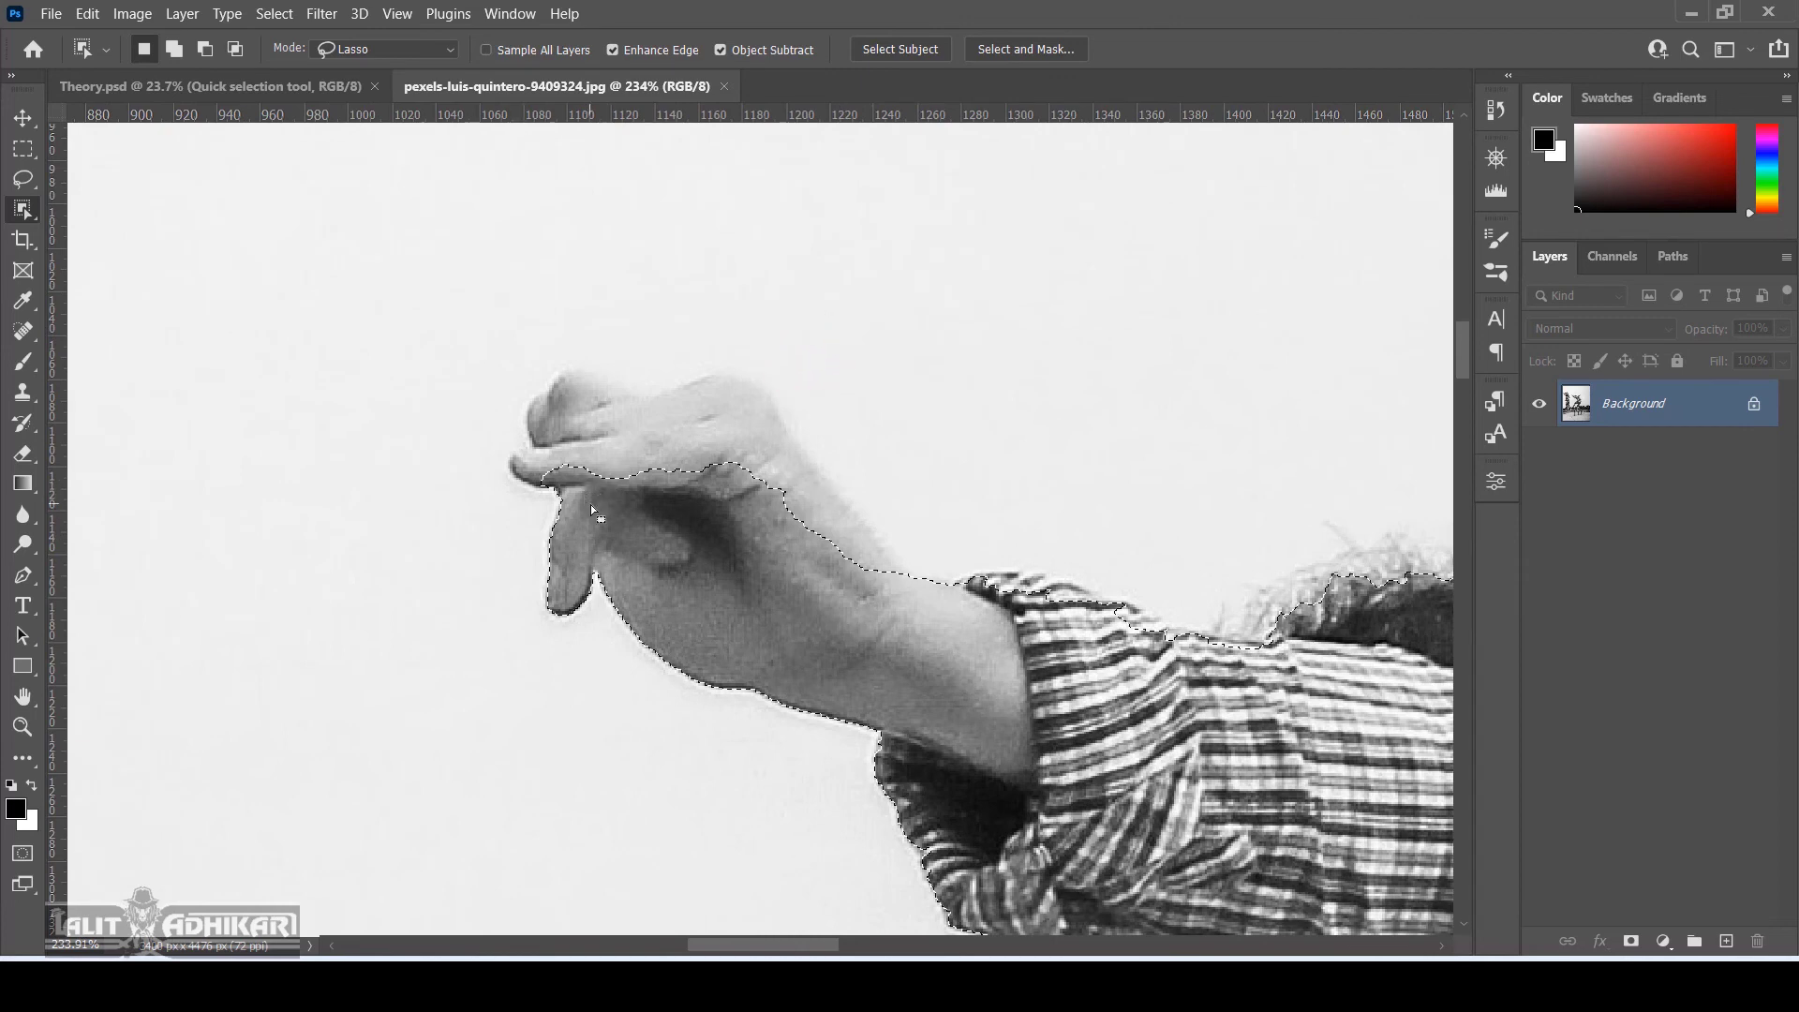
pyautogui.moveTo(595, 498)
pyautogui.mouseDown()
pyautogui.moveTo(464, 482)
pyautogui.moveTo(695, 321)
pyautogui.moveTo(852, 464)
pyautogui.moveTo(1074, 561)
pyautogui.moveTo(1059, 625)
pyautogui.moveTo(757, 592)
pyautogui.mouseUp()
pyautogui.press('alt')
pyautogui.moveTo(669, 316)
pyautogui.mouseDown()
pyautogui.moveTo(643, 380)
pyautogui.moveTo(656, 401)
pyautogui.moveTo(740, 331)
pyautogui.mouseUp()
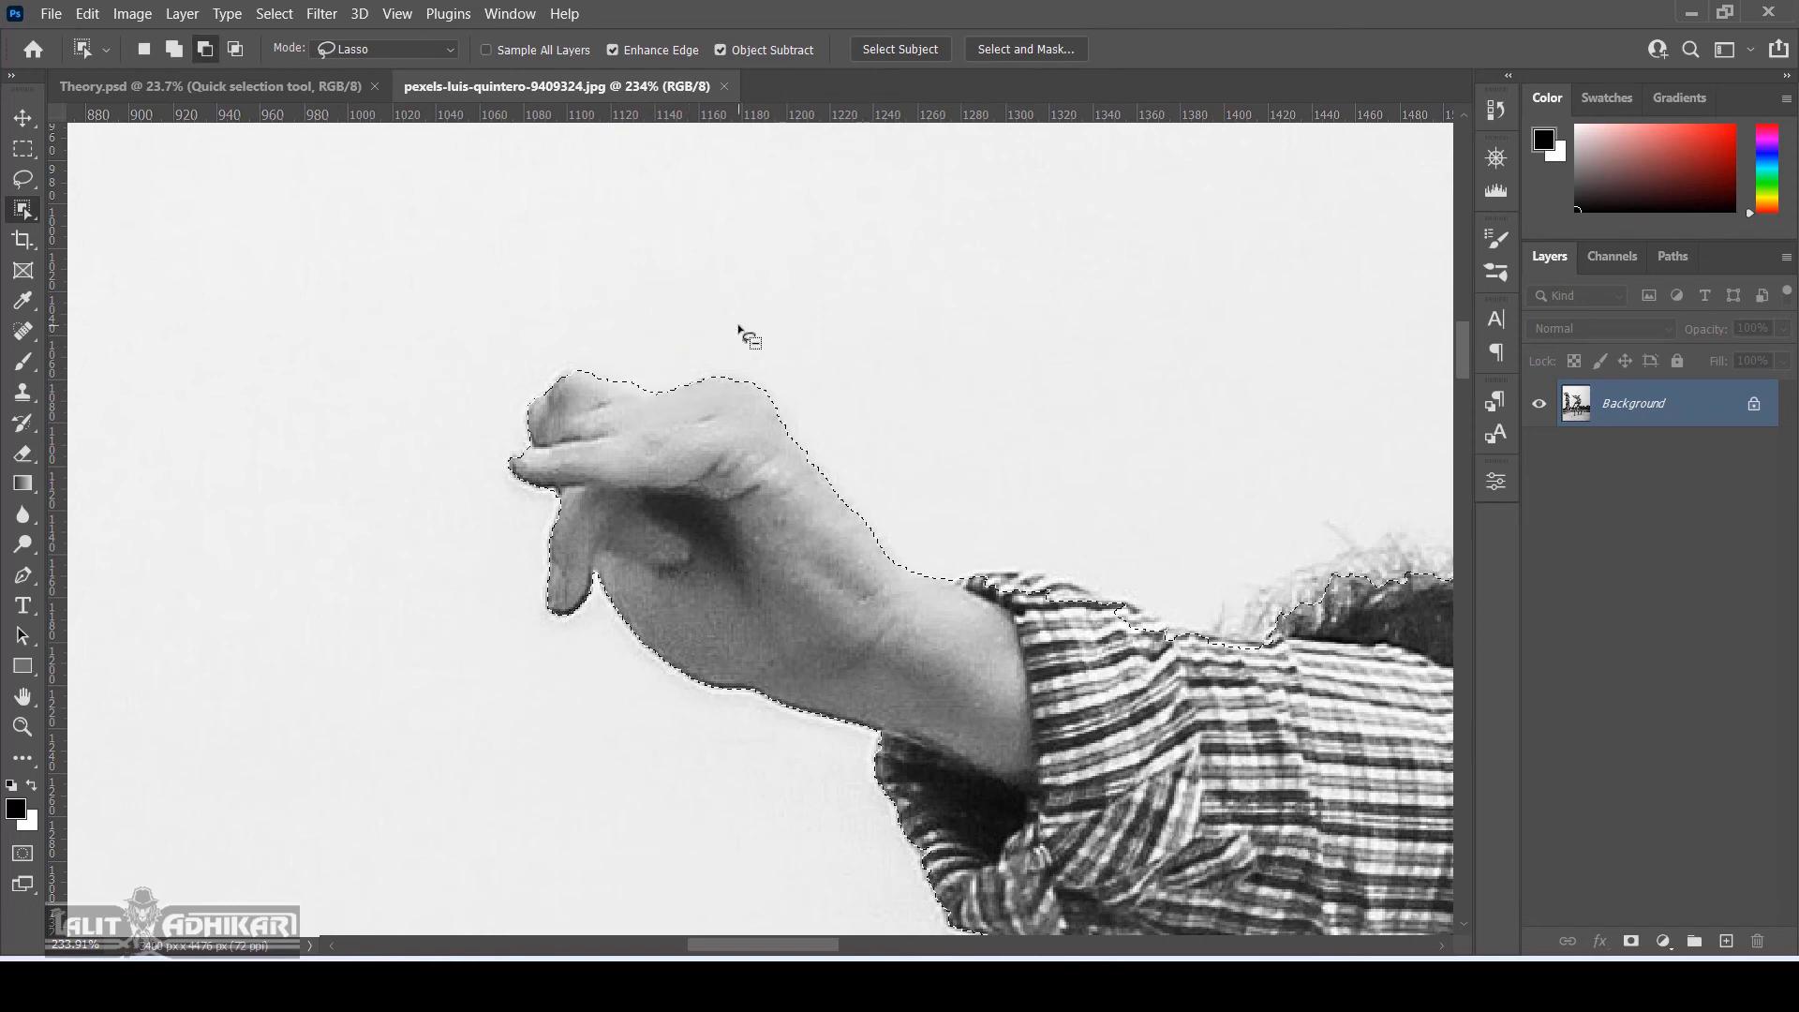
# Refine the selection edge along the rolled cuff and upper sleeve of the arm nearest the vines
pyautogui.moveTo(1032, 604); pyautogui.dragTo(574, 509)
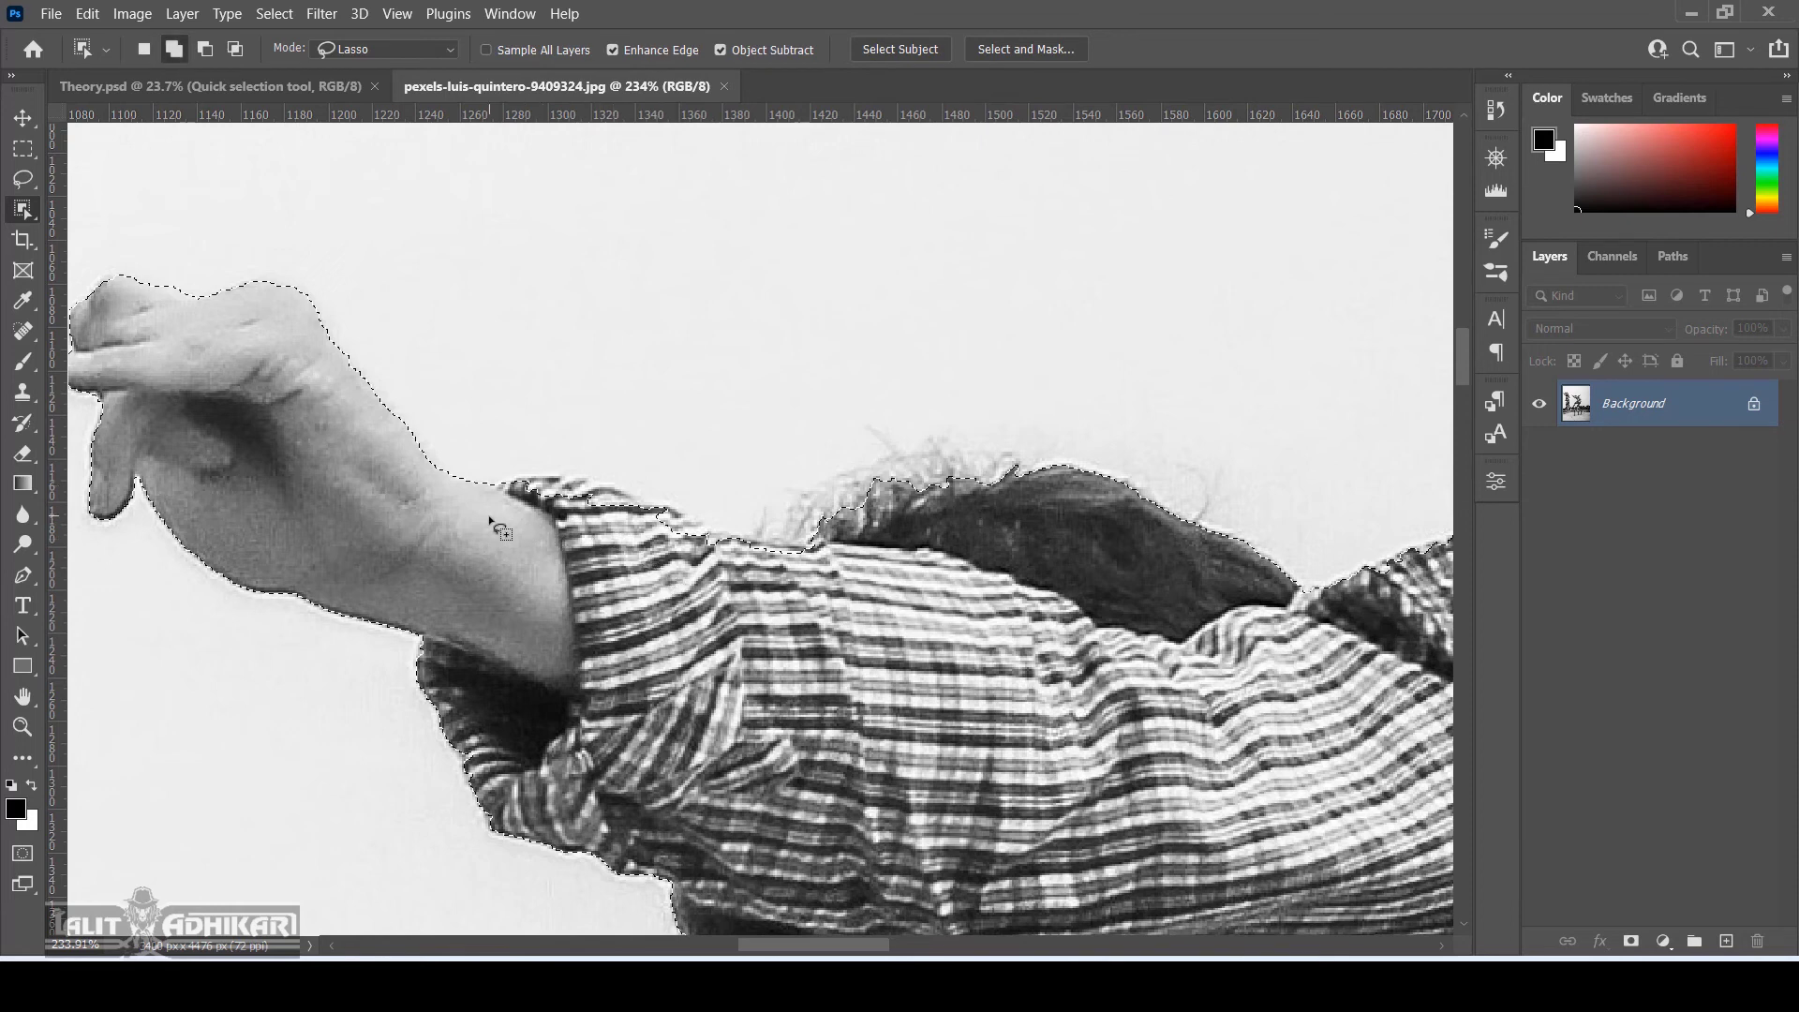
pyautogui.moveTo(489, 515)
pyautogui.mouseDown()
pyautogui.moveTo(689, 498)
pyautogui.moveTo(783, 539)
pyautogui.moveTo(646, 577)
pyautogui.moveTo(549, 553)
pyautogui.mouseUp()
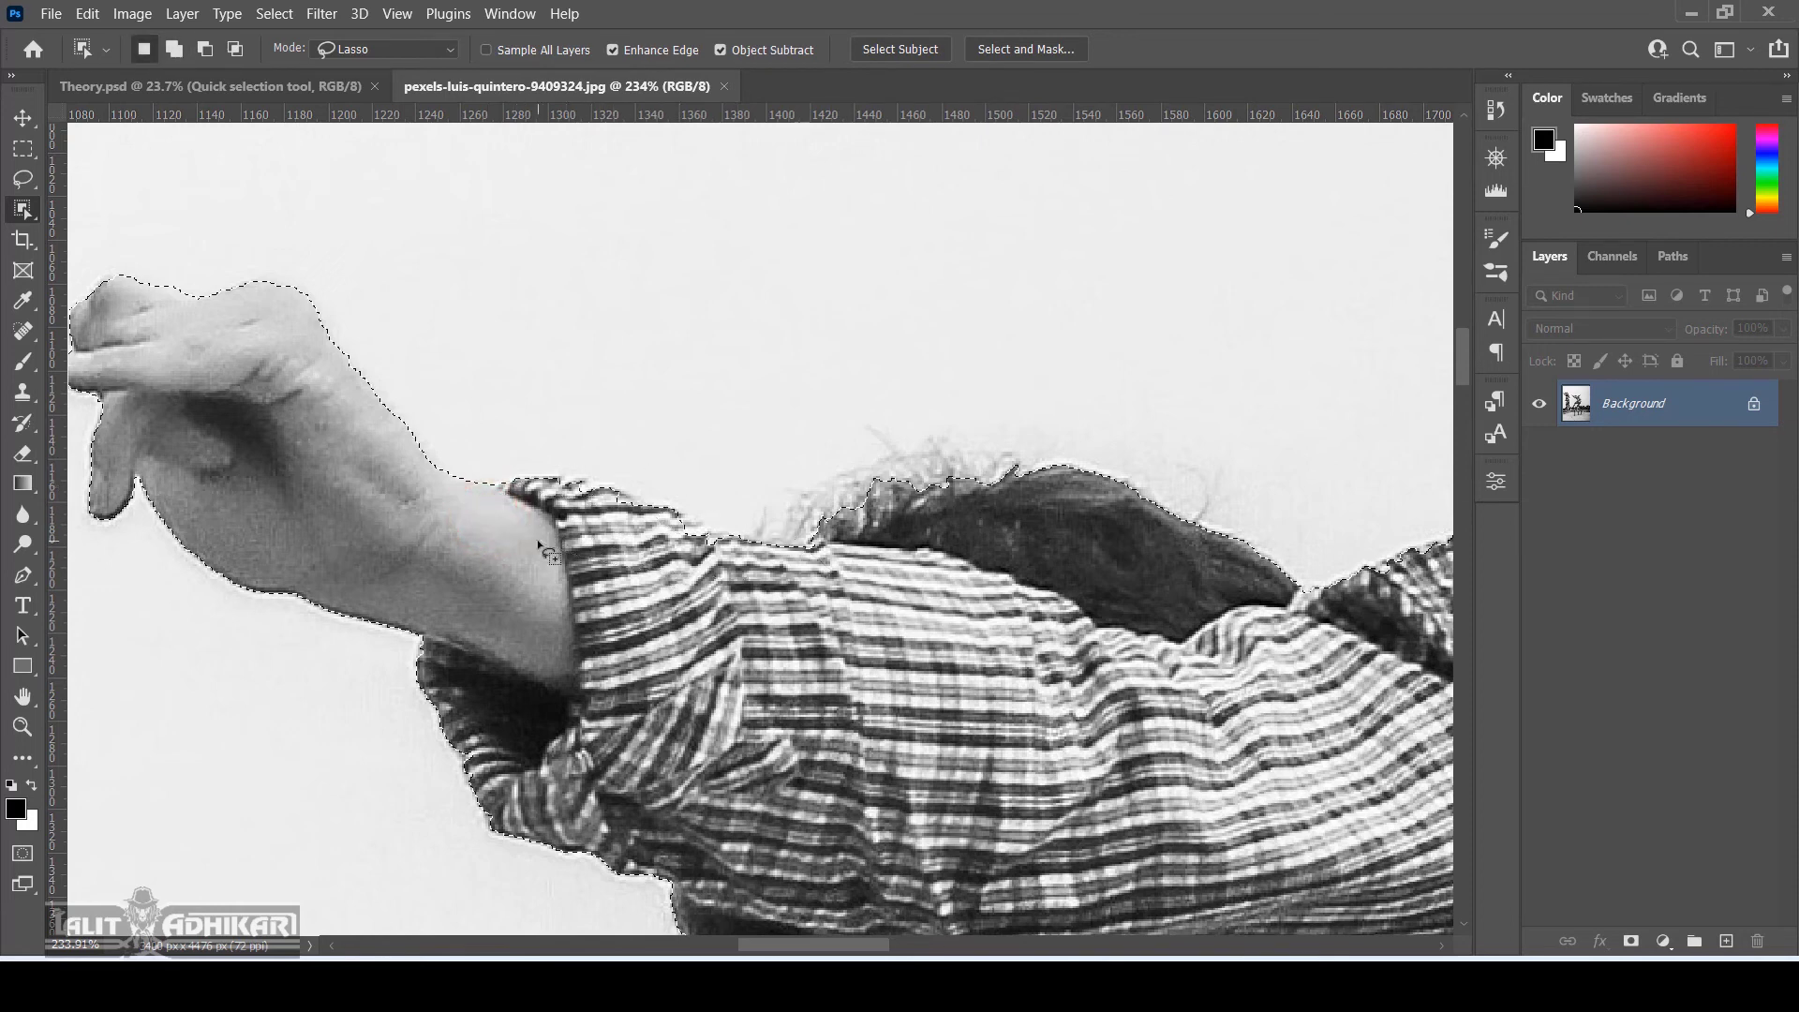
pyautogui.moveTo(545, 485)
pyautogui.mouseDown()
pyautogui.moveTo(600, 477)
pyautogui.moveTo(701, 527)
pyautogui.moveTo(715, 560)
pyautogui.moveTo(600, 557)
pyautogui.moveTo(548, 492)
pyautogui.mouseUp()
pyautogui.moveTo(662, 515)
pyautogui.mouseDown()
pyautogui.moveTo(752, 529)
pyautogui.moveTo(698, 549)
pyautogui.mouseUp()
# Refine the same sleeve edge with Object Subtract turned off, then switch Object Subtract and Enhance Edge back on
pyautogui.click(781, 53)
pyautogui.press('shift')
pyautogui.click(560, 494)
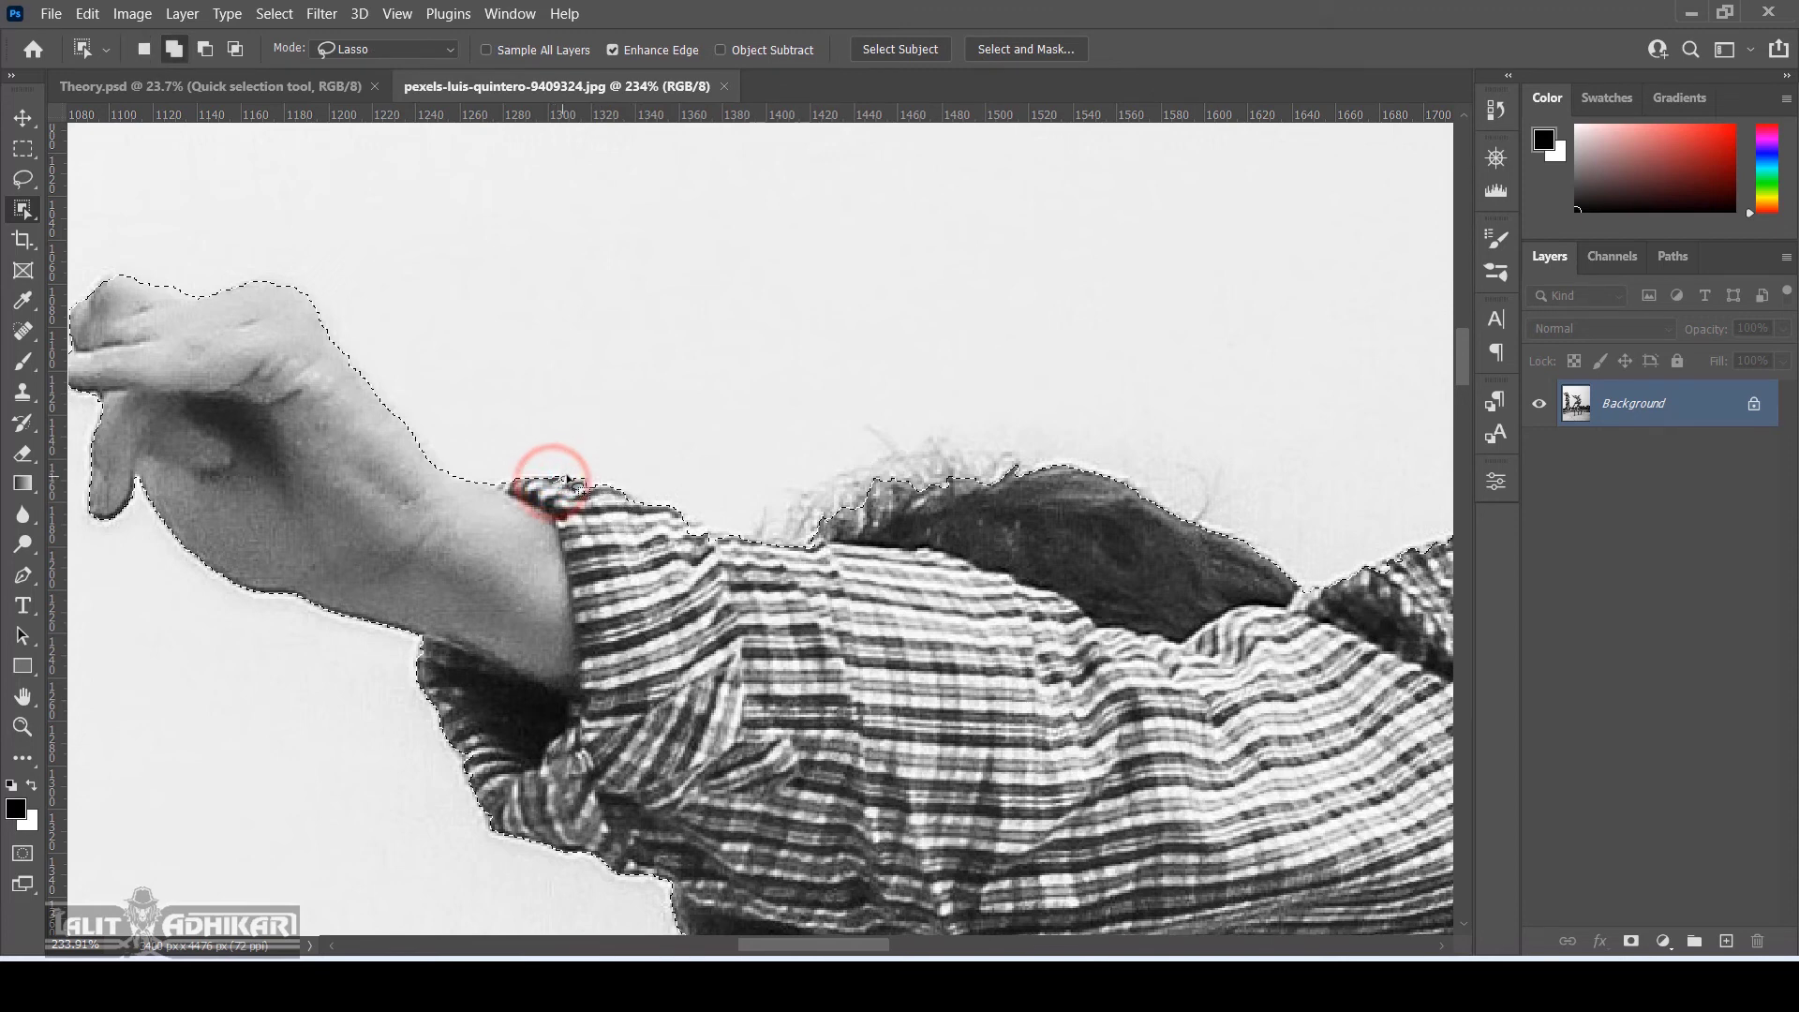
pyautogui.moveTo(618, 498)
pyautogui.mouseDown()
pyautogui.moveTo(825, 573)
pyautogui.moveTo(586, 527)
pyautogui.moveTo(592, 541)
pyautogui.mouseUp()
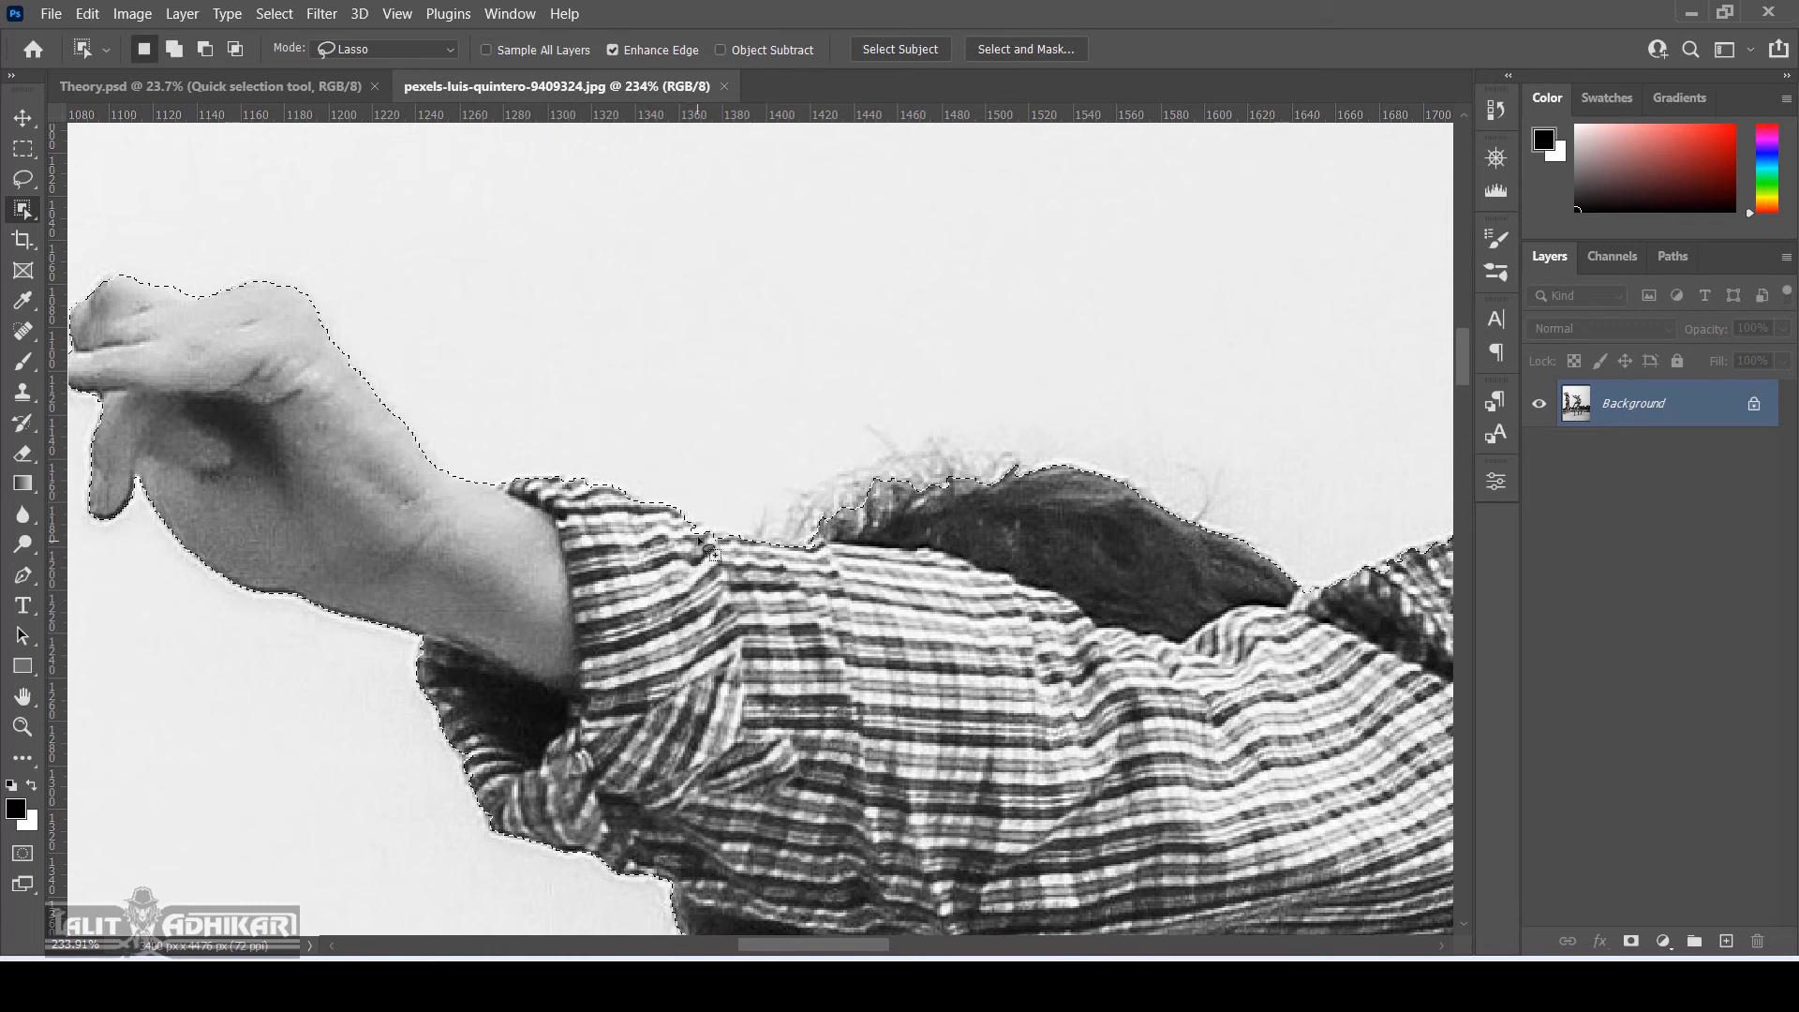
pyautogui.moveTo(684, 521); pyautogui.dragTo(707, 532)
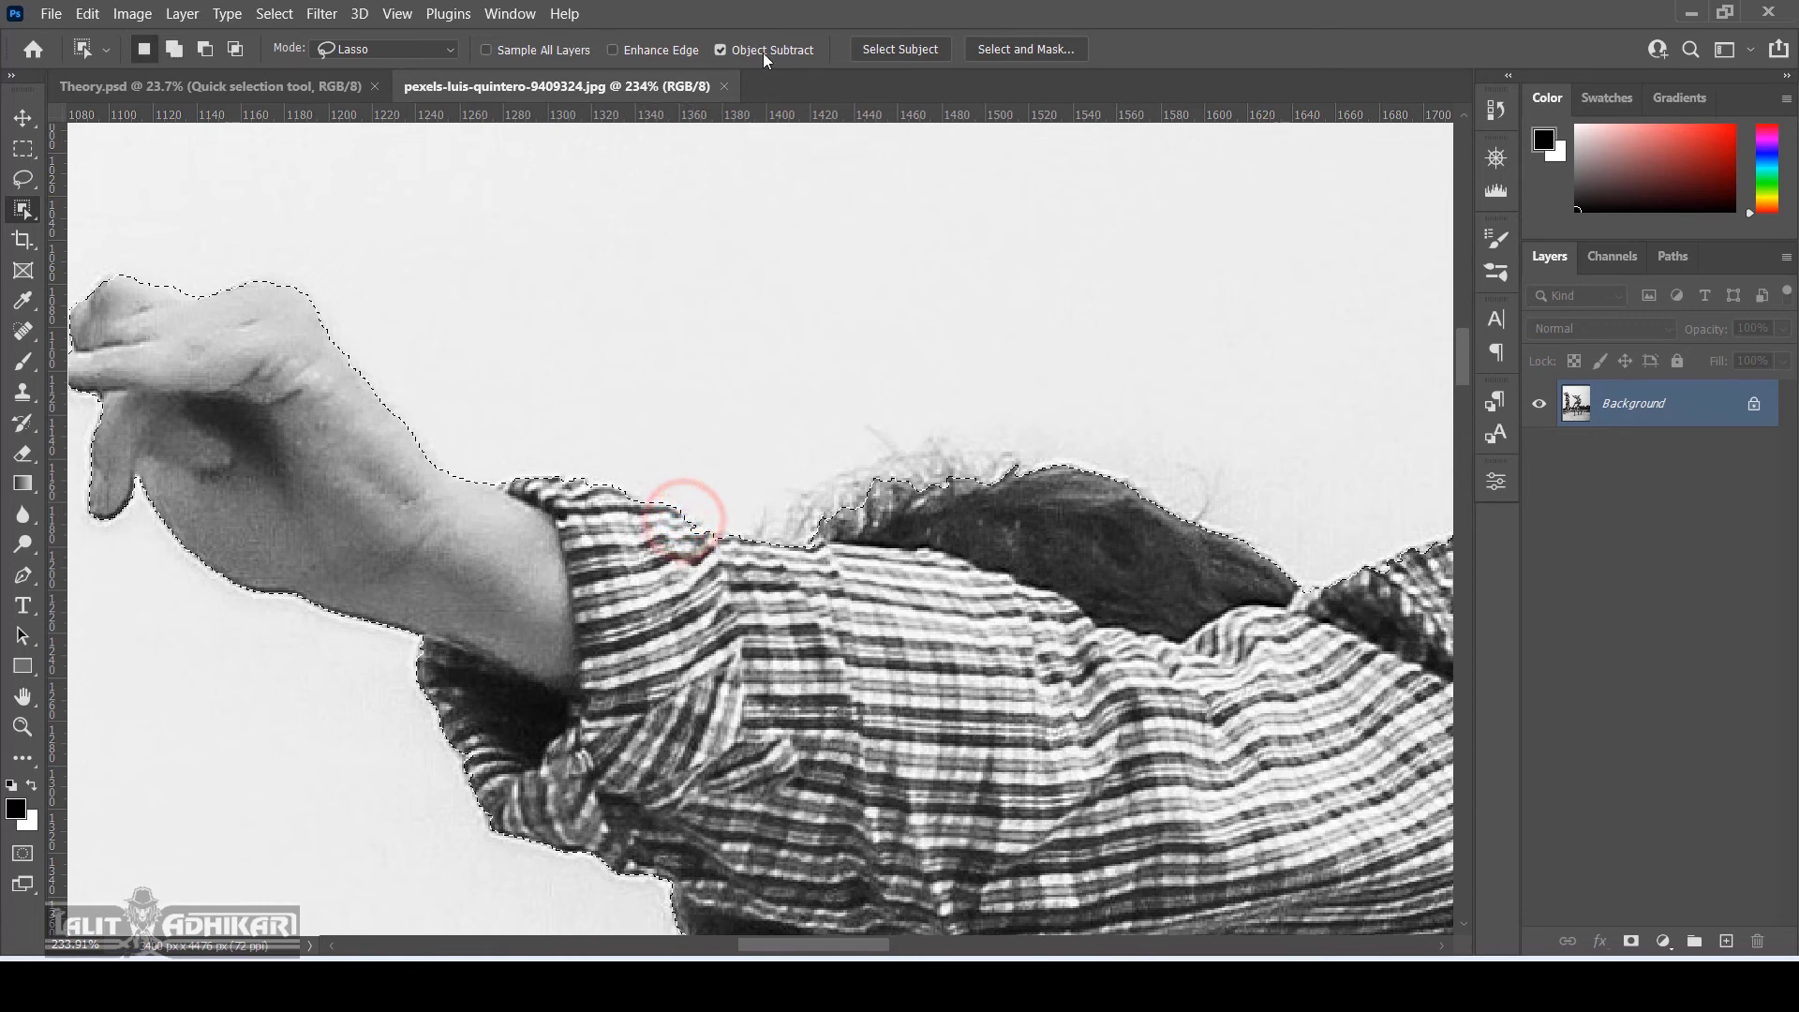
pyautogui.click(622, 49)
# Add the missing knuckles of the skater's raised fist on the far arm to the selection
pyautogui.scroll(-5, 939, 590)
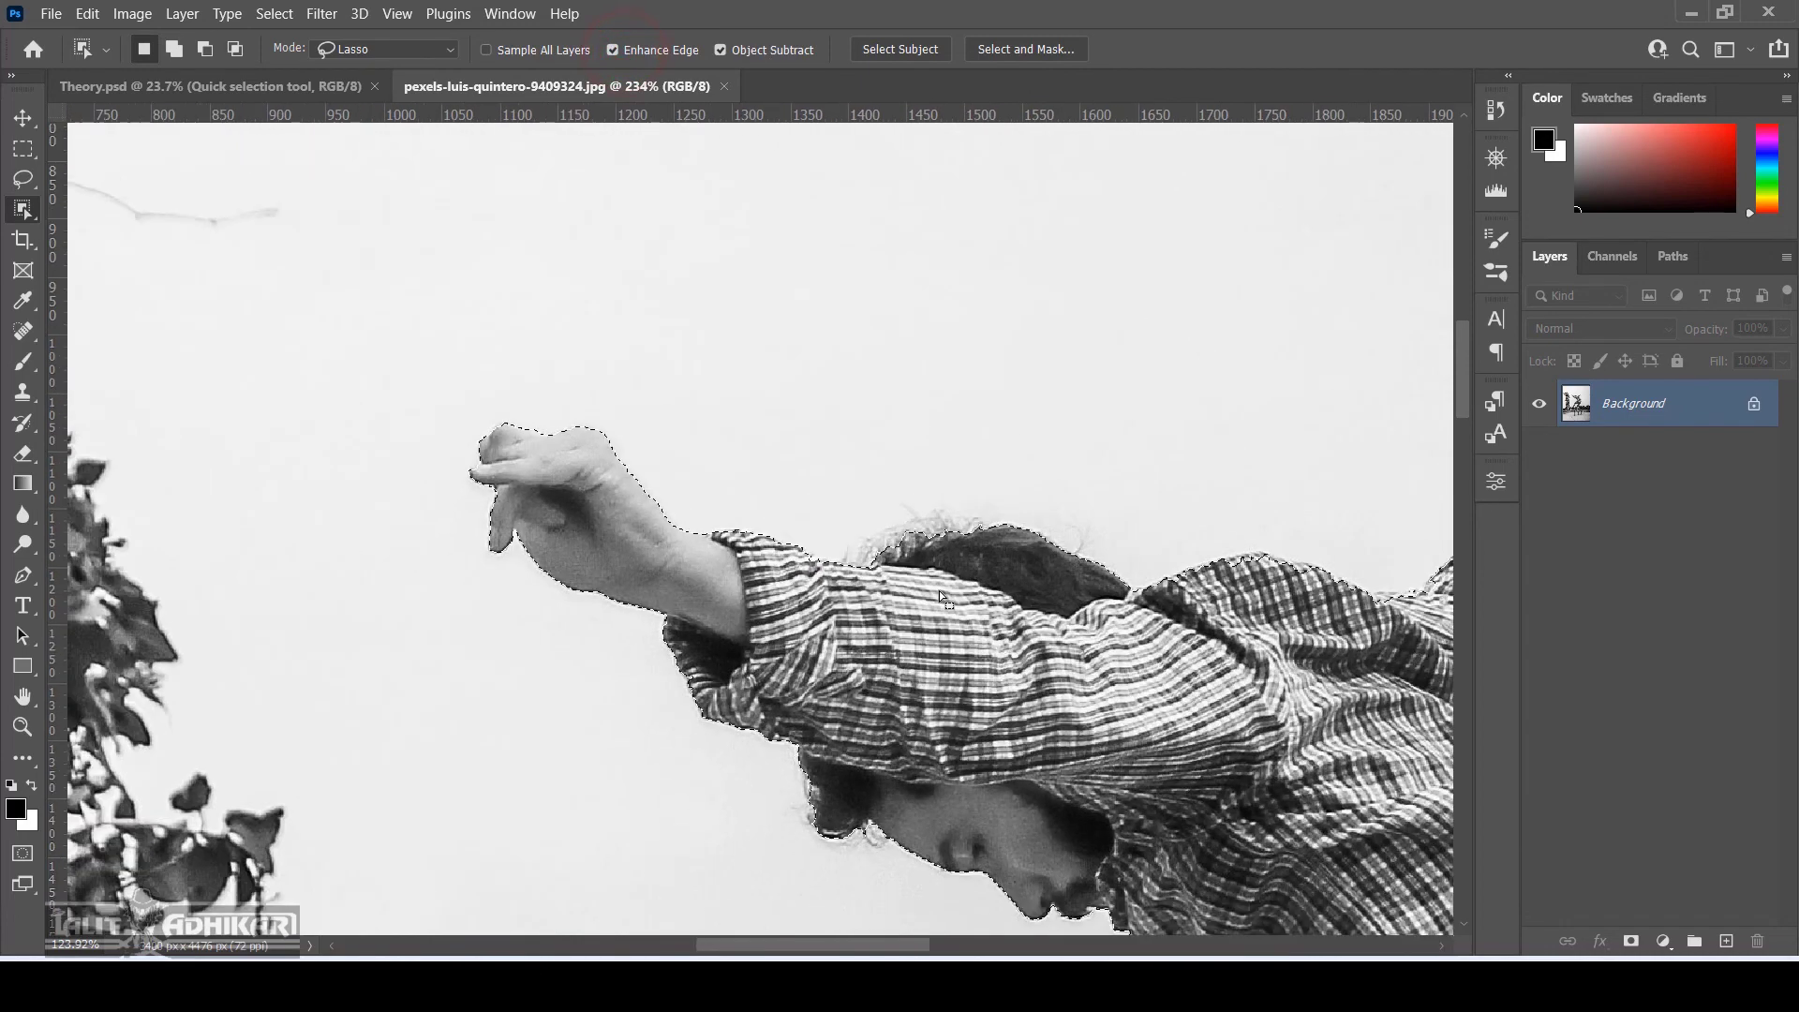
pyautogui.press('space')
pyautogui.moveTo(965, 543); pyautogui.dragTo(673, 395)
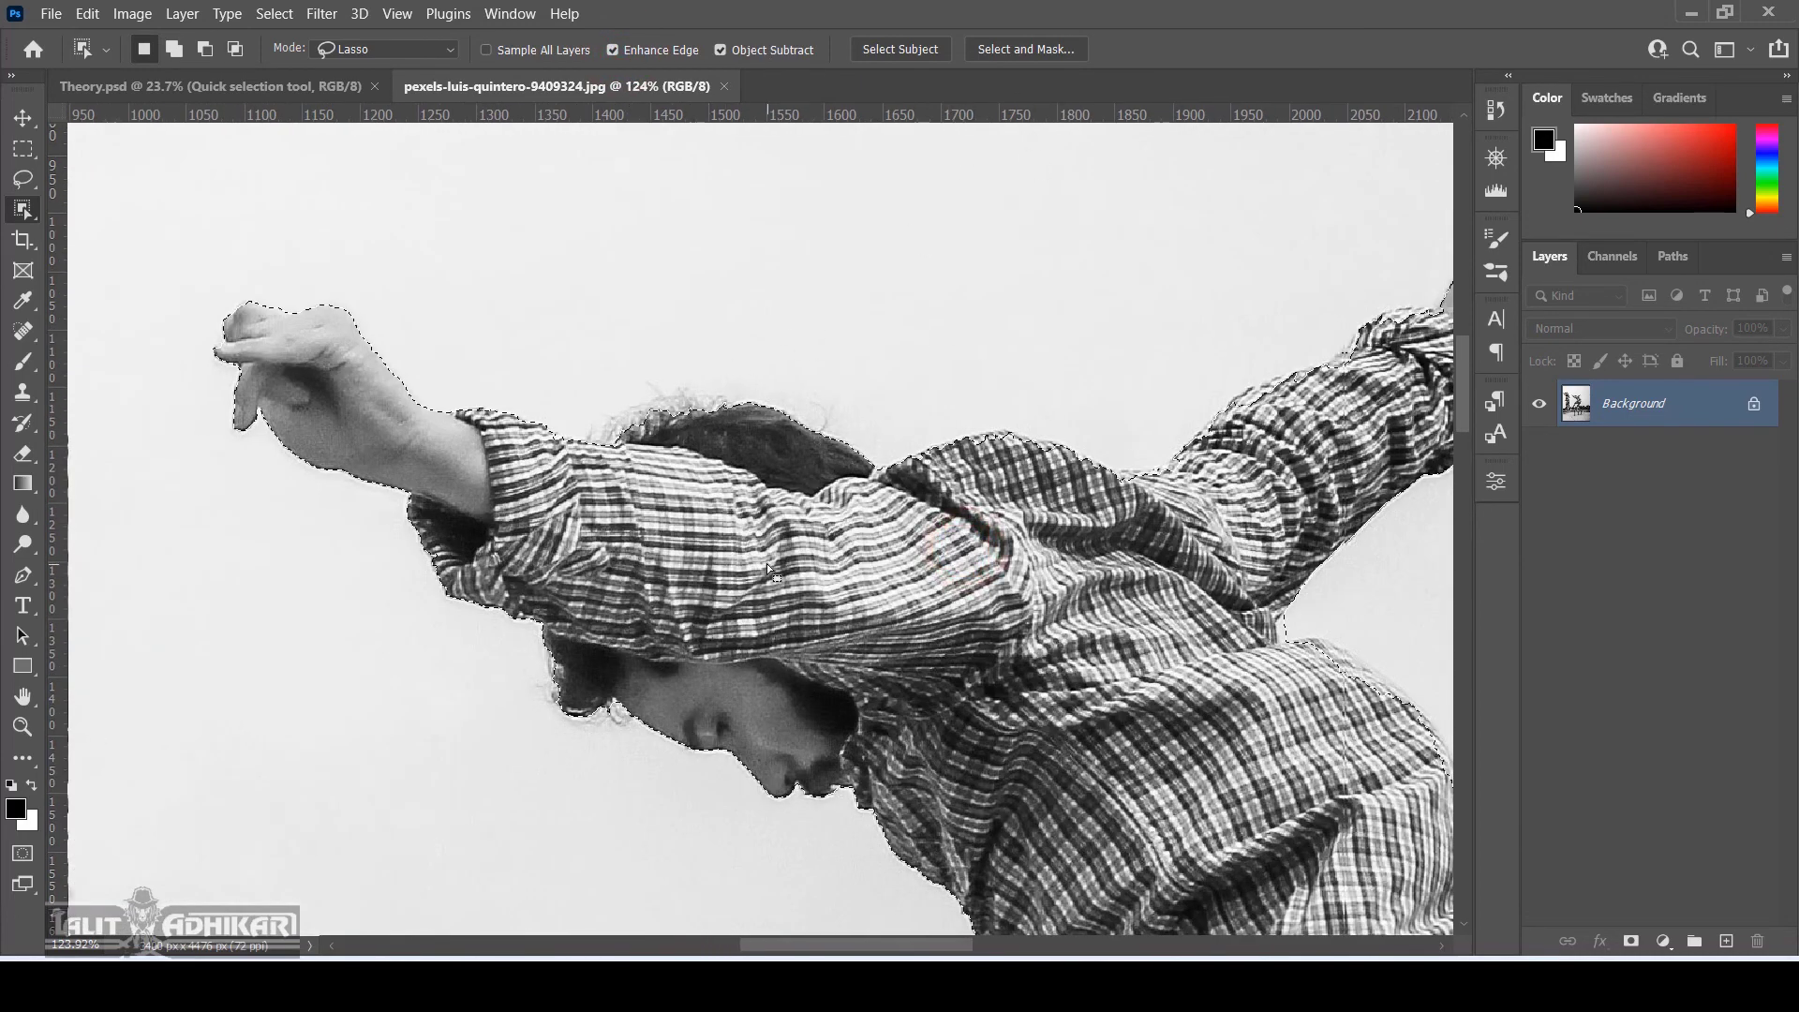
pyautogui.moveTo(1151, 546); pyautogui.dragTo(477, 591)
pyautogui.scroll(5, 863, 274)
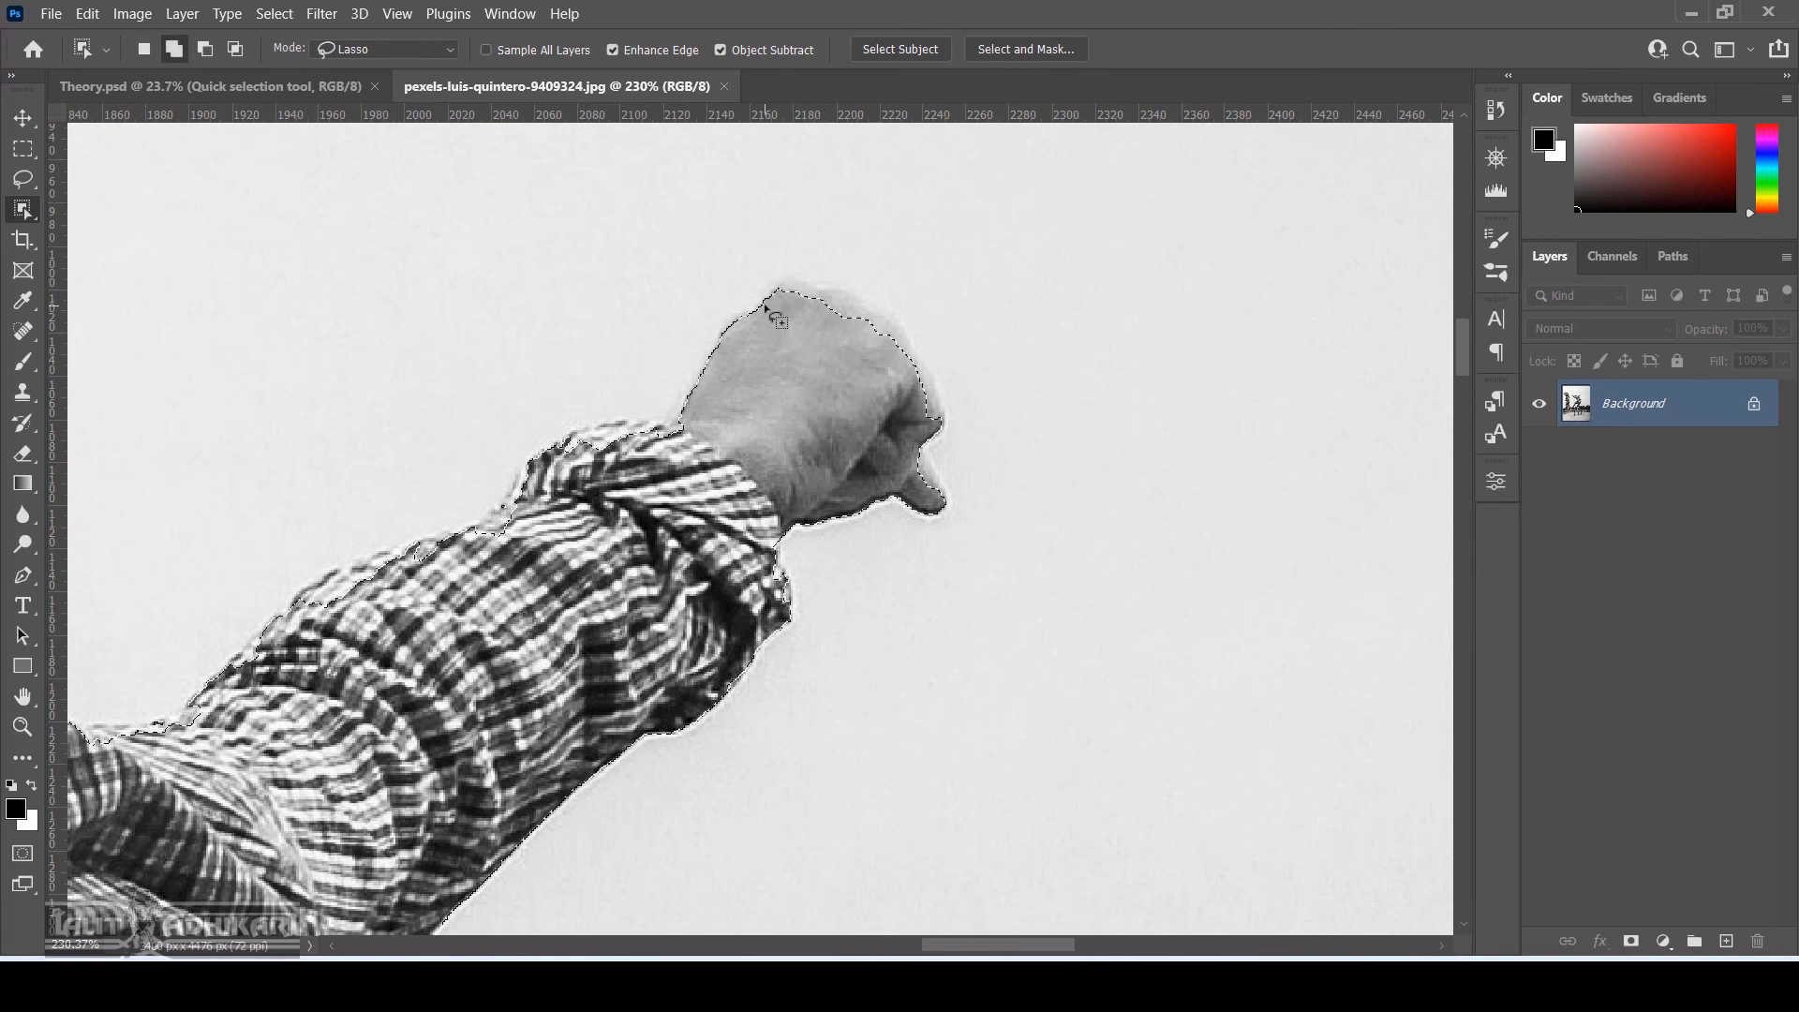
pyautogui.moveTo(763, 294)
pyautogui.mouseDown()
pyautogui.moveTo(829, 279)
pyautogui.moveTo(902, 317)
pyautogui.moveTo(940, 375)
pyautogui.moveTo(763, 297)
pyautogui.mouseUp()
pyautogui.moveTo(869, 314)
pyautogui.mouseDown()
pyautogui.moveTo(888, 428)
pyautogui.moveTo(908, 323)
pyautogui.moveTo(948, 332)
pyautogui.mouseUp()
pyautogui.scroll(-10, 832, 450)
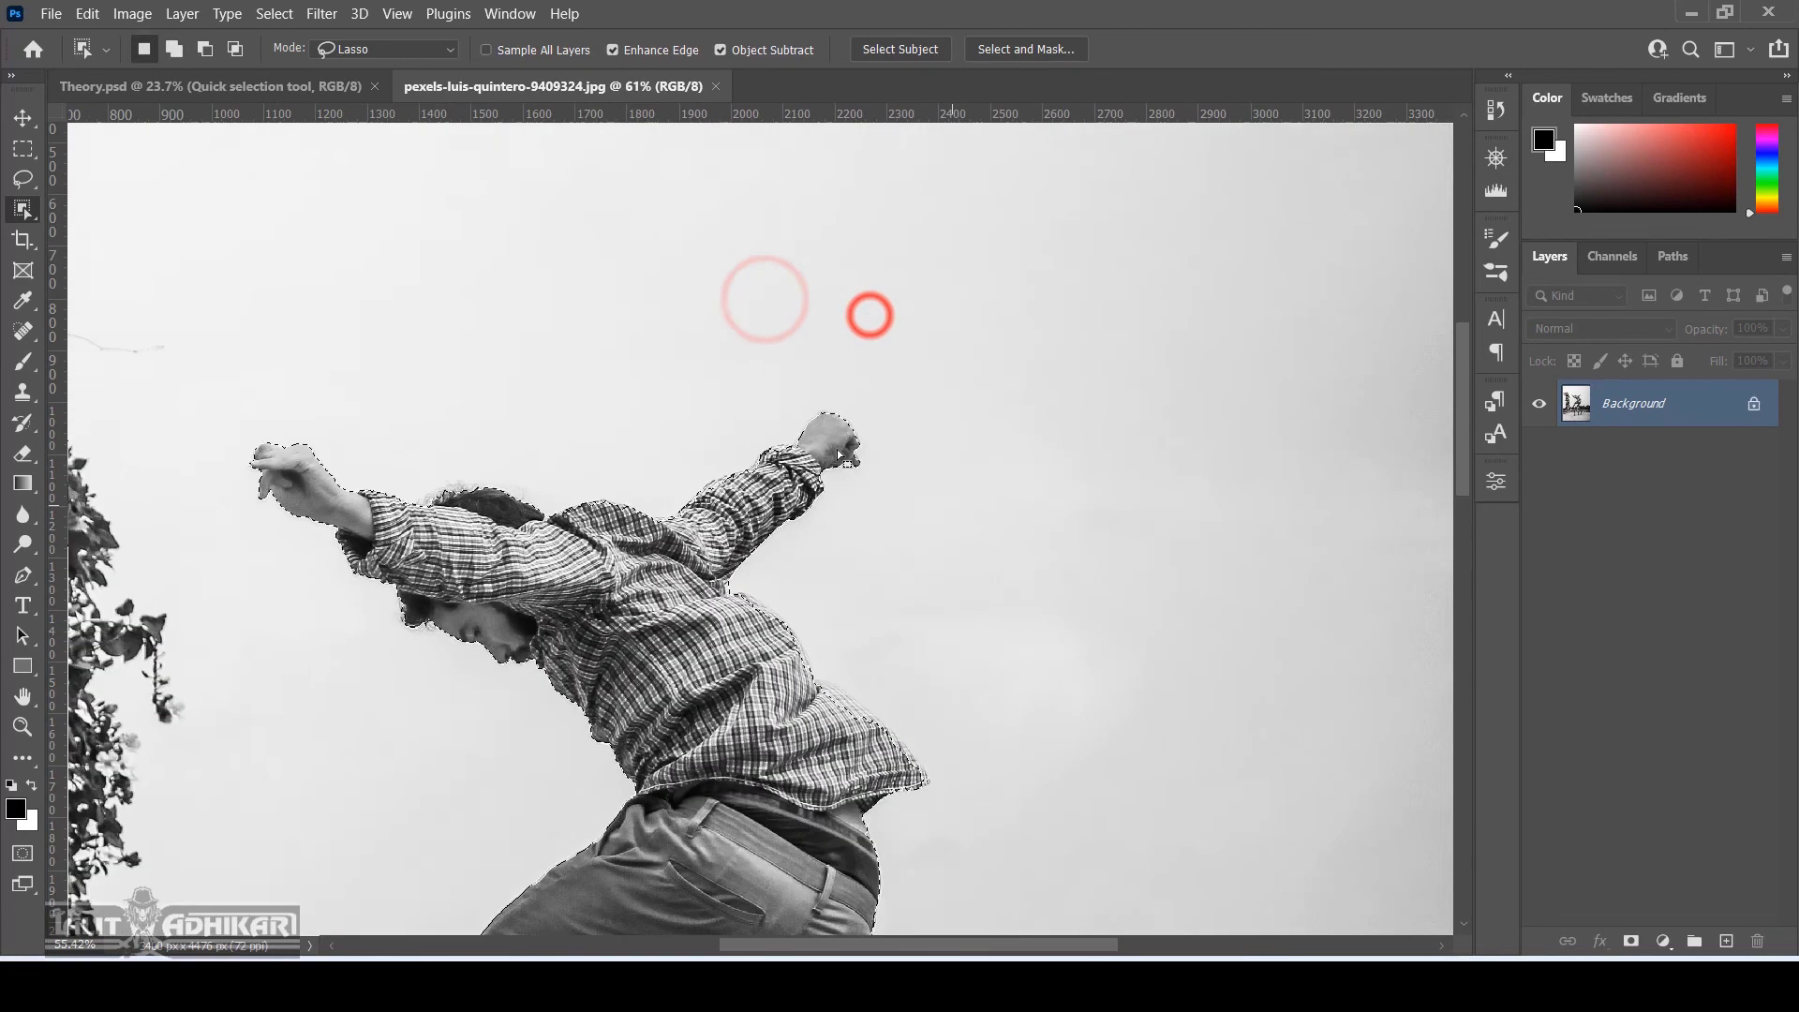
# Add the sole of the shoe above the rail and the full skateboard deck to the selection
pyautogui.scroll(9, 832, 782)
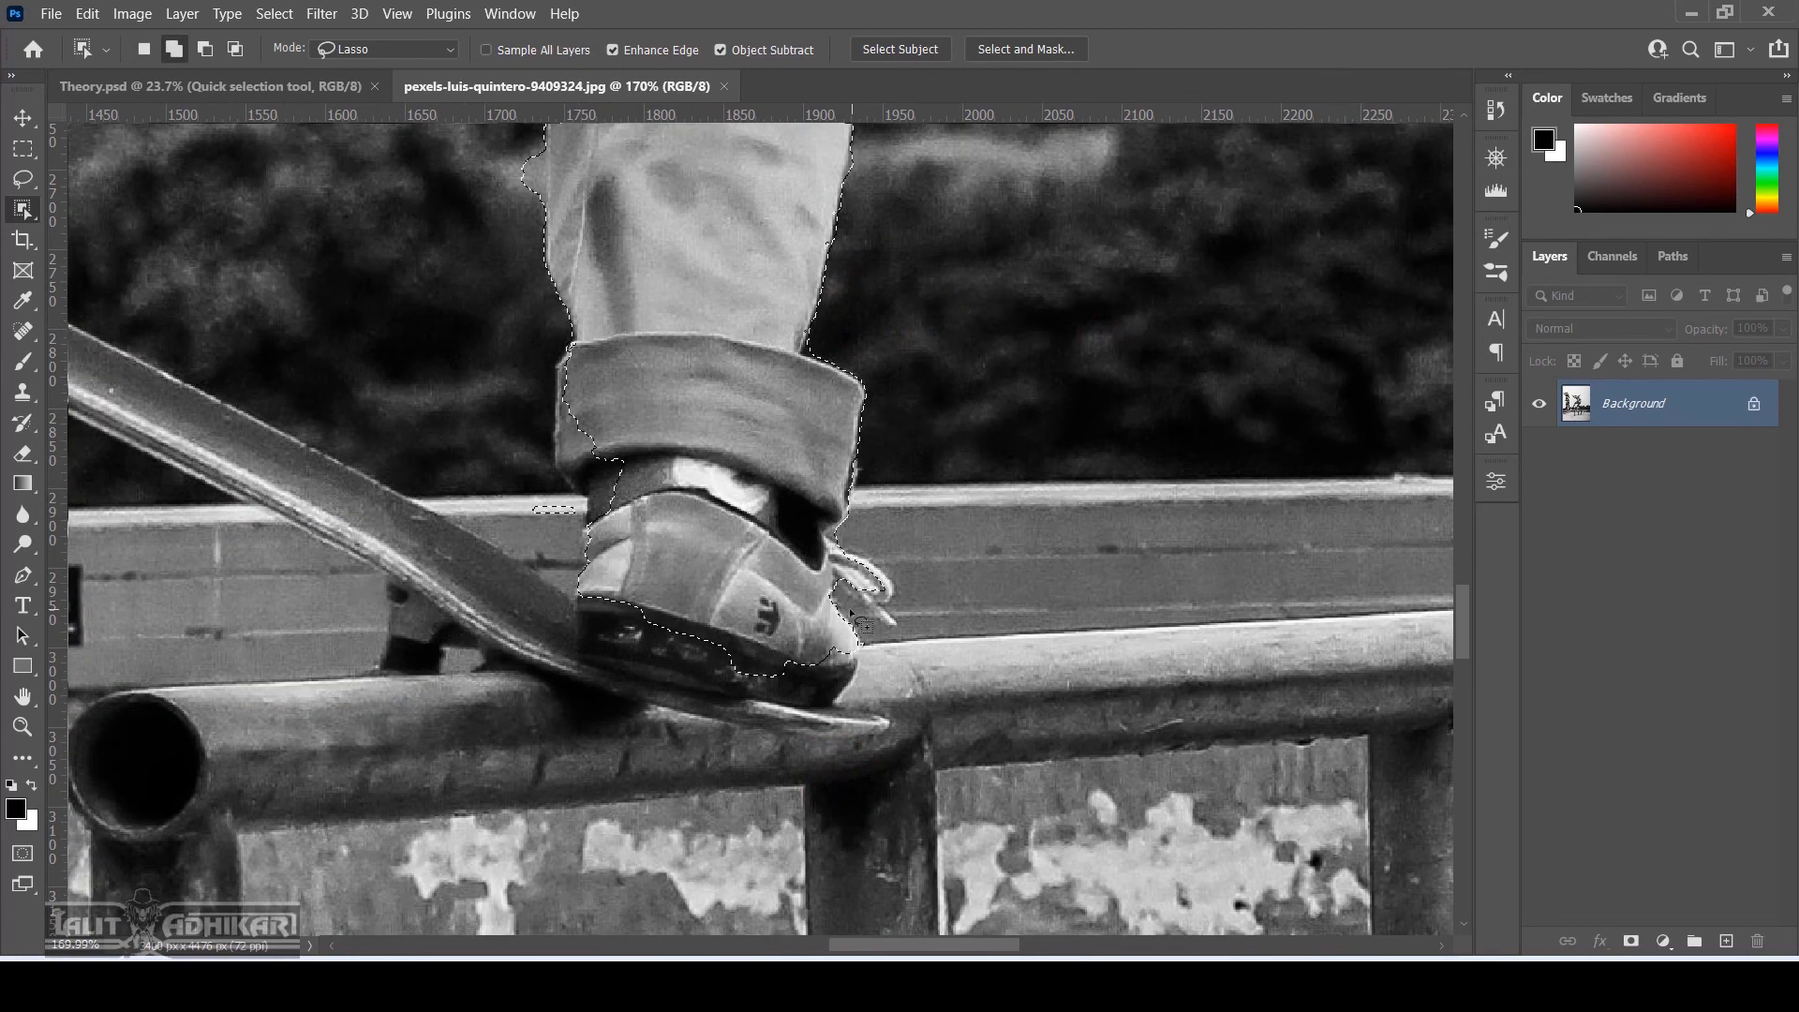
pyautogui.moveTo(835, 611)
pyautogui.mouseDown()
pyautogui.moveTo(865, 655)
pyautogui.moveTo(853, 686)
pyautogui.moveTo(895, 738)
pyautogui.mouseUp()
pyautogui.scroll(-5, 775, 693)
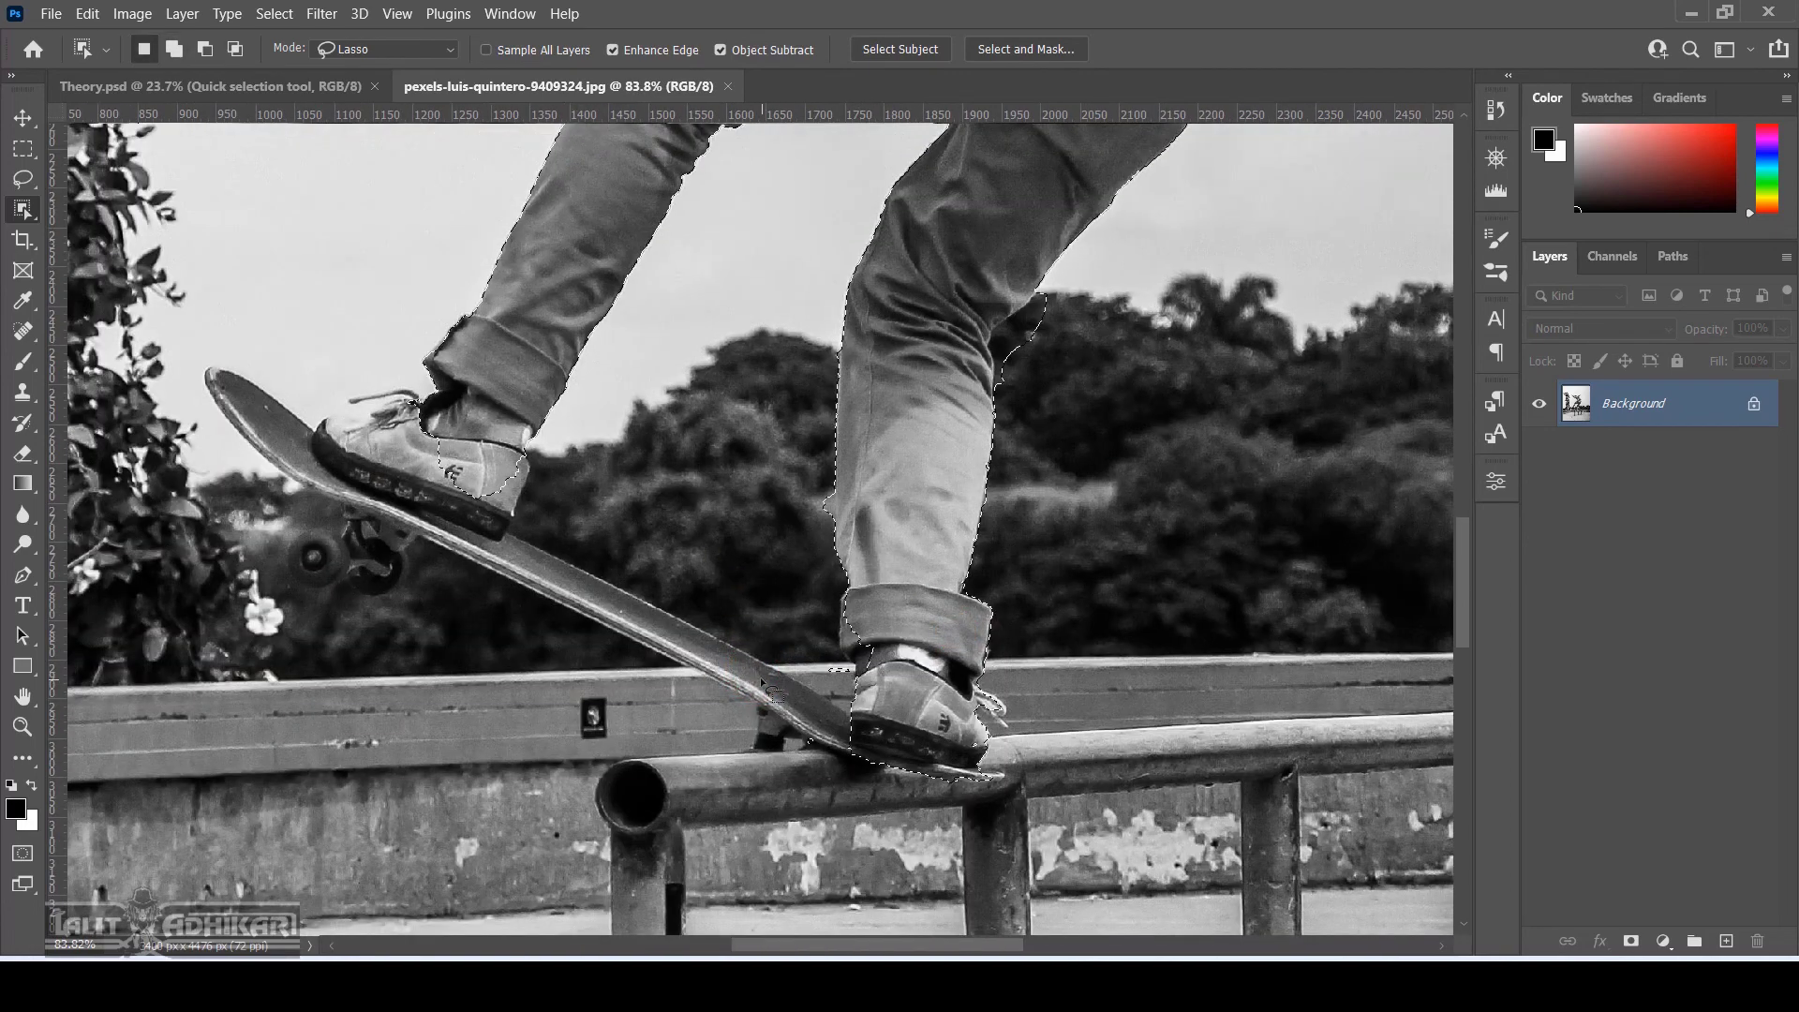
pyautogui.press('shift')
pyautogui.moveTo(816, 682)
pyautogui.mouseDown()
pyautogui.moveTo(867, 768)
pyautogui.moveTo(616, 664)
pyautogui.moveTo(223, 440)
pyautogui.moveTo(264, 373)
pyautogui.moveTo(525, 464)
pyautogui.moveTo(526, 501)
pyautogui.moveTo(898, 733)
pyautogui.mouseUp()
pyautogui.scroll(2, 217, 412)
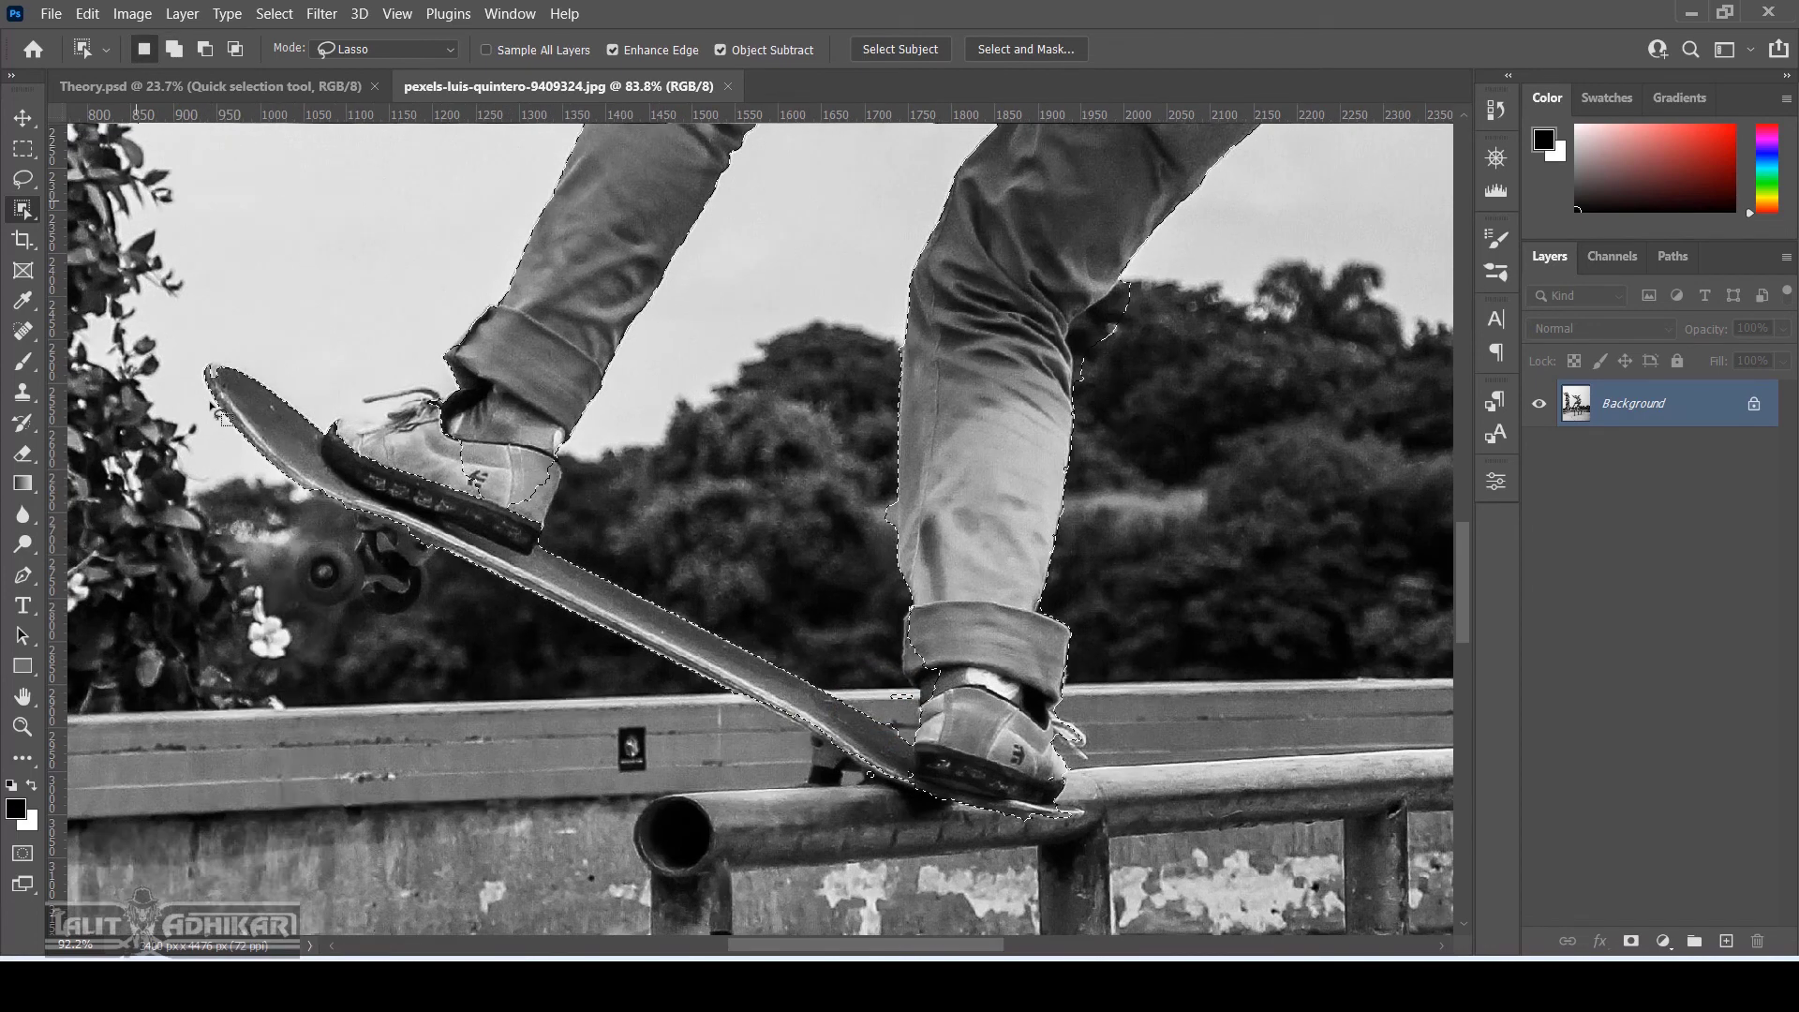
# Add the missing parts of the shoe at the board's raised end to the selection, including its heel and lace area
pyautogui.moveTo(588, 409)
pyautogui.mouseDown()
pyautogui.moveTo(389, 440)
pyautogui.moveTo(628, 600)
pyautogui.moveTo(701, 585)
pyautogui.mouseUp()
pyautogui.moveTo(685, 607); pyautogui.dragTo(587, 410)
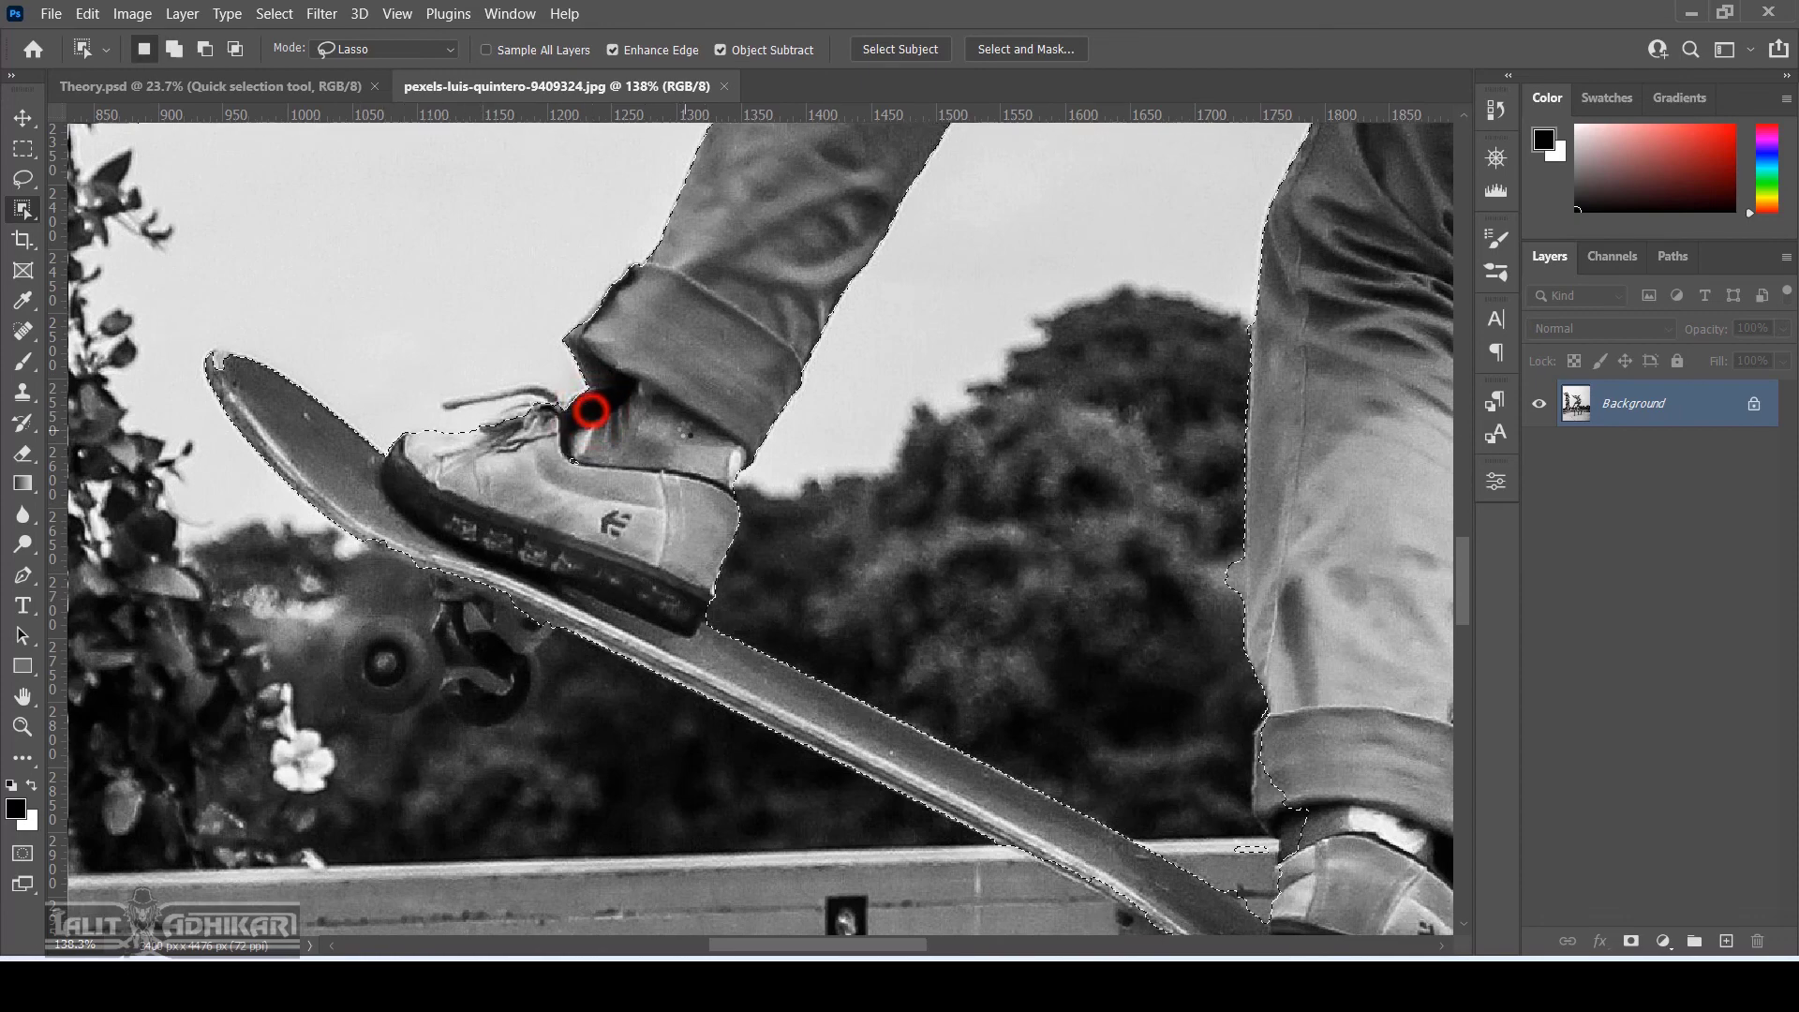
pyautogui.moveTo(887, 743); pyautogui.dragTo(719, 614)
pyautogui.moveTo(571, 414)
pyautogui.mouseDown()
pyautogui.moveTo(605, 446)
pyautogui.moveTo(617, 254)
pyautogui.mouseUp()
pyautogui.scroll(-3, 680, 315)
# Add the wheels and truck beneath the board's raised end to the selection, and refine the edge around them
pyautogui.scroll(5, 484, 425)
pyautogui.moveTo(558, 474)
pyautogui.mouseDown()
pyautogui.moveTo(502, 281)
pyautogui.moveTo(891, 425)
pyautogui.mouseUp()
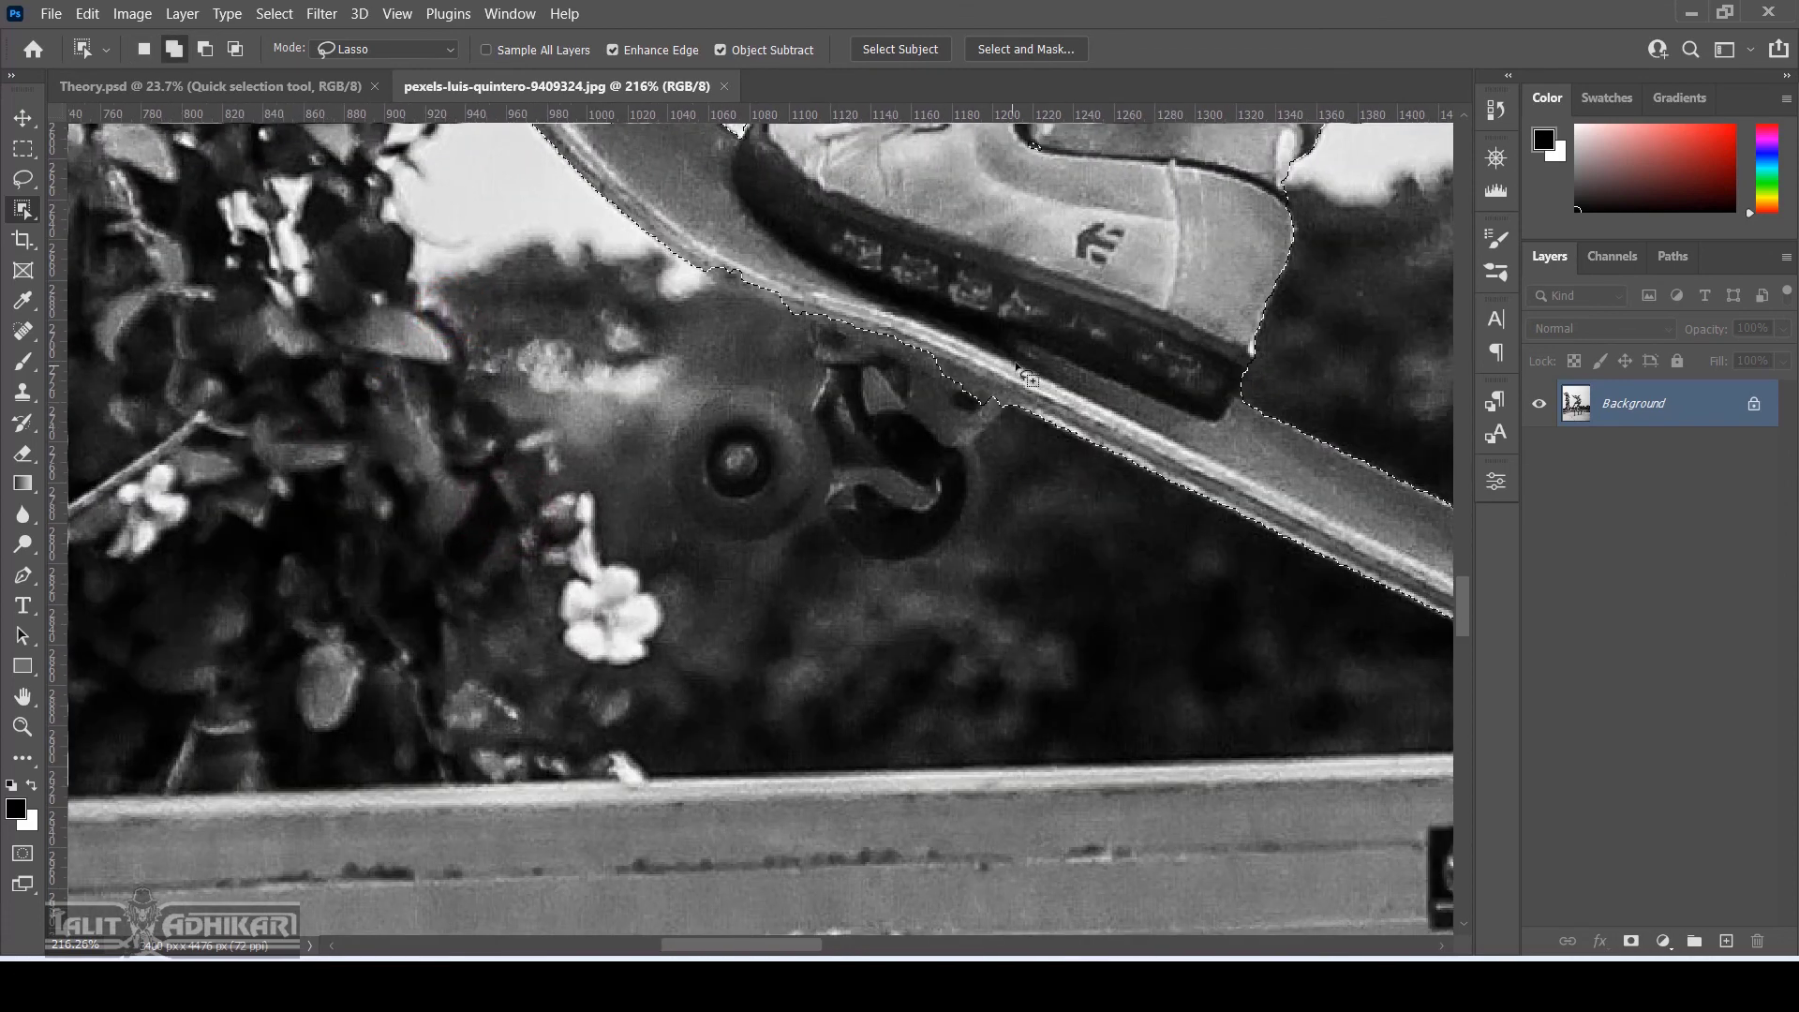
pyautogui.moveTo(1031, 335); pyautogui.dragTo(977, 498)
pyautogui.moveTo(901, 569)
pyautogui.mouseDown()
pyautogui.moveTo(679, 516)
pyautogui.moveTo(680, 408)
pyautogui.moveTo(975, 304)
pyautogui.mouseUp()
pyautogui.moveTo(1028, 366)
pyautogui.mouseDown()
pyautogui.moveTo(900, 449)
pyautogui.moveTo(851, 301)
pyautogui.mouseUp()
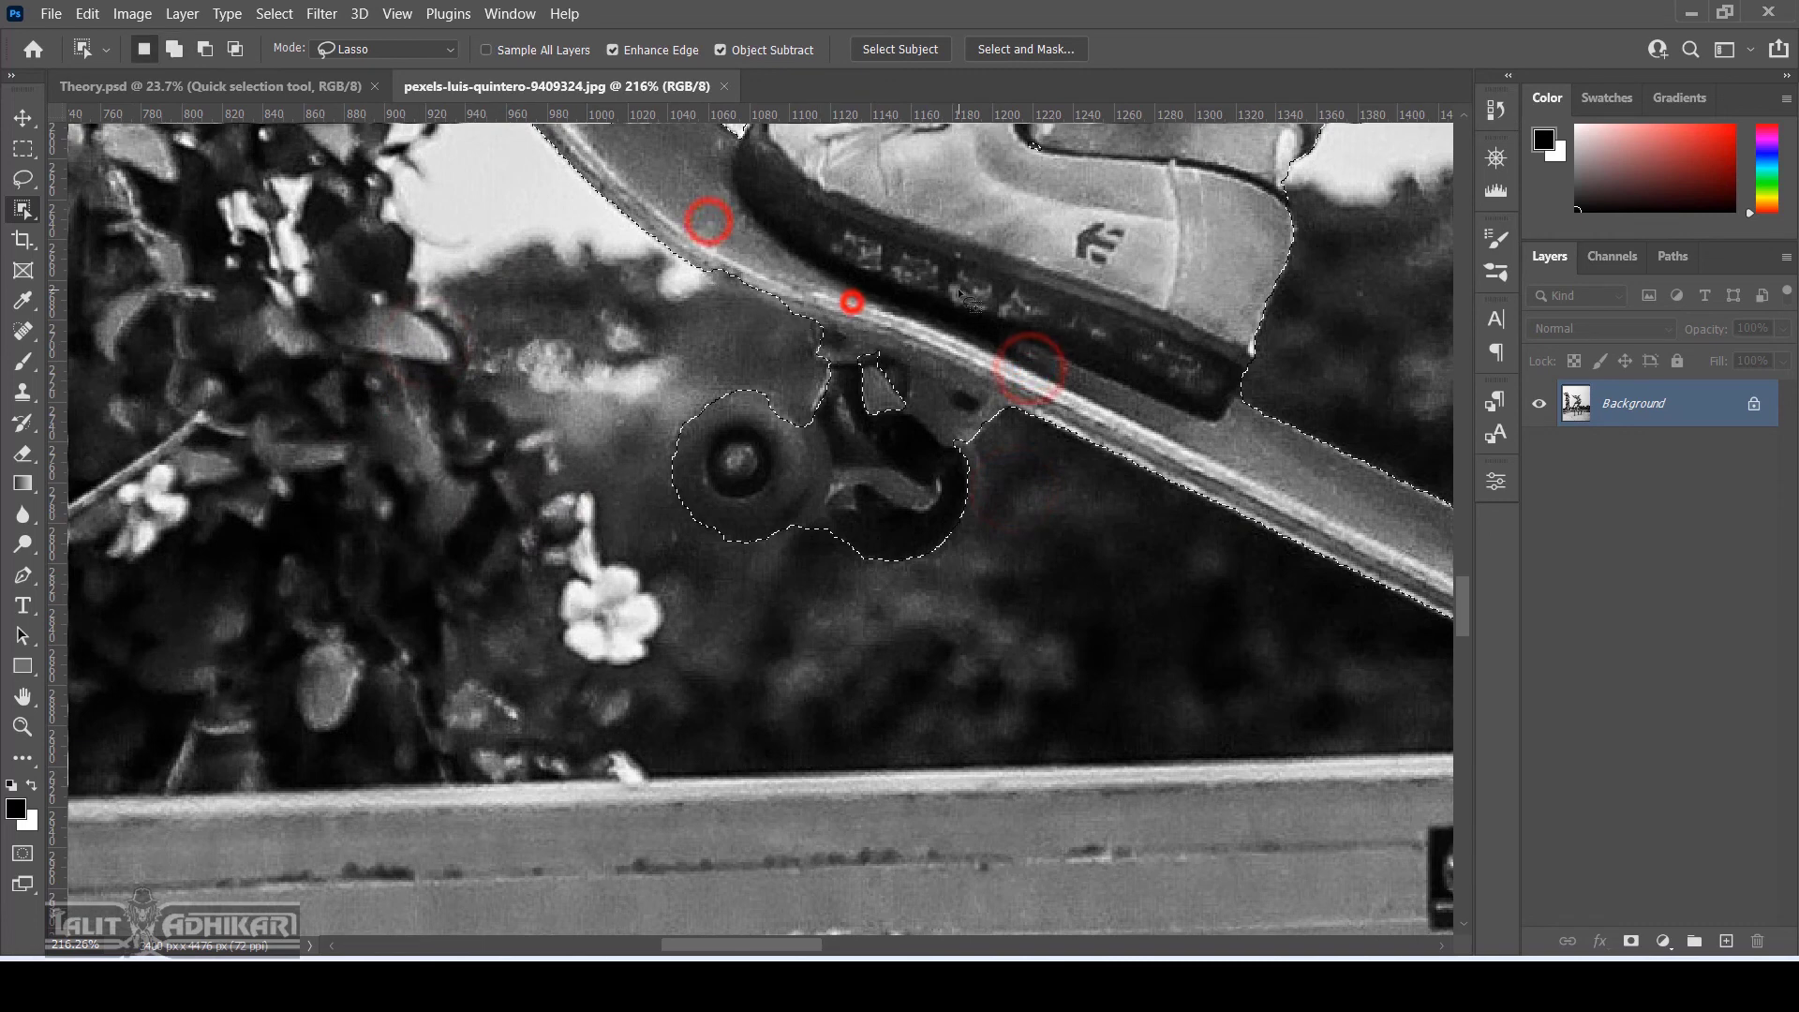
pyautogui.moveTo(727, 401)
pyautogui.mouseDown()
pyautogui.moveTo(824, 469)
pyautogui.moveTo(790, 400)
pyautogui.mouseUp()
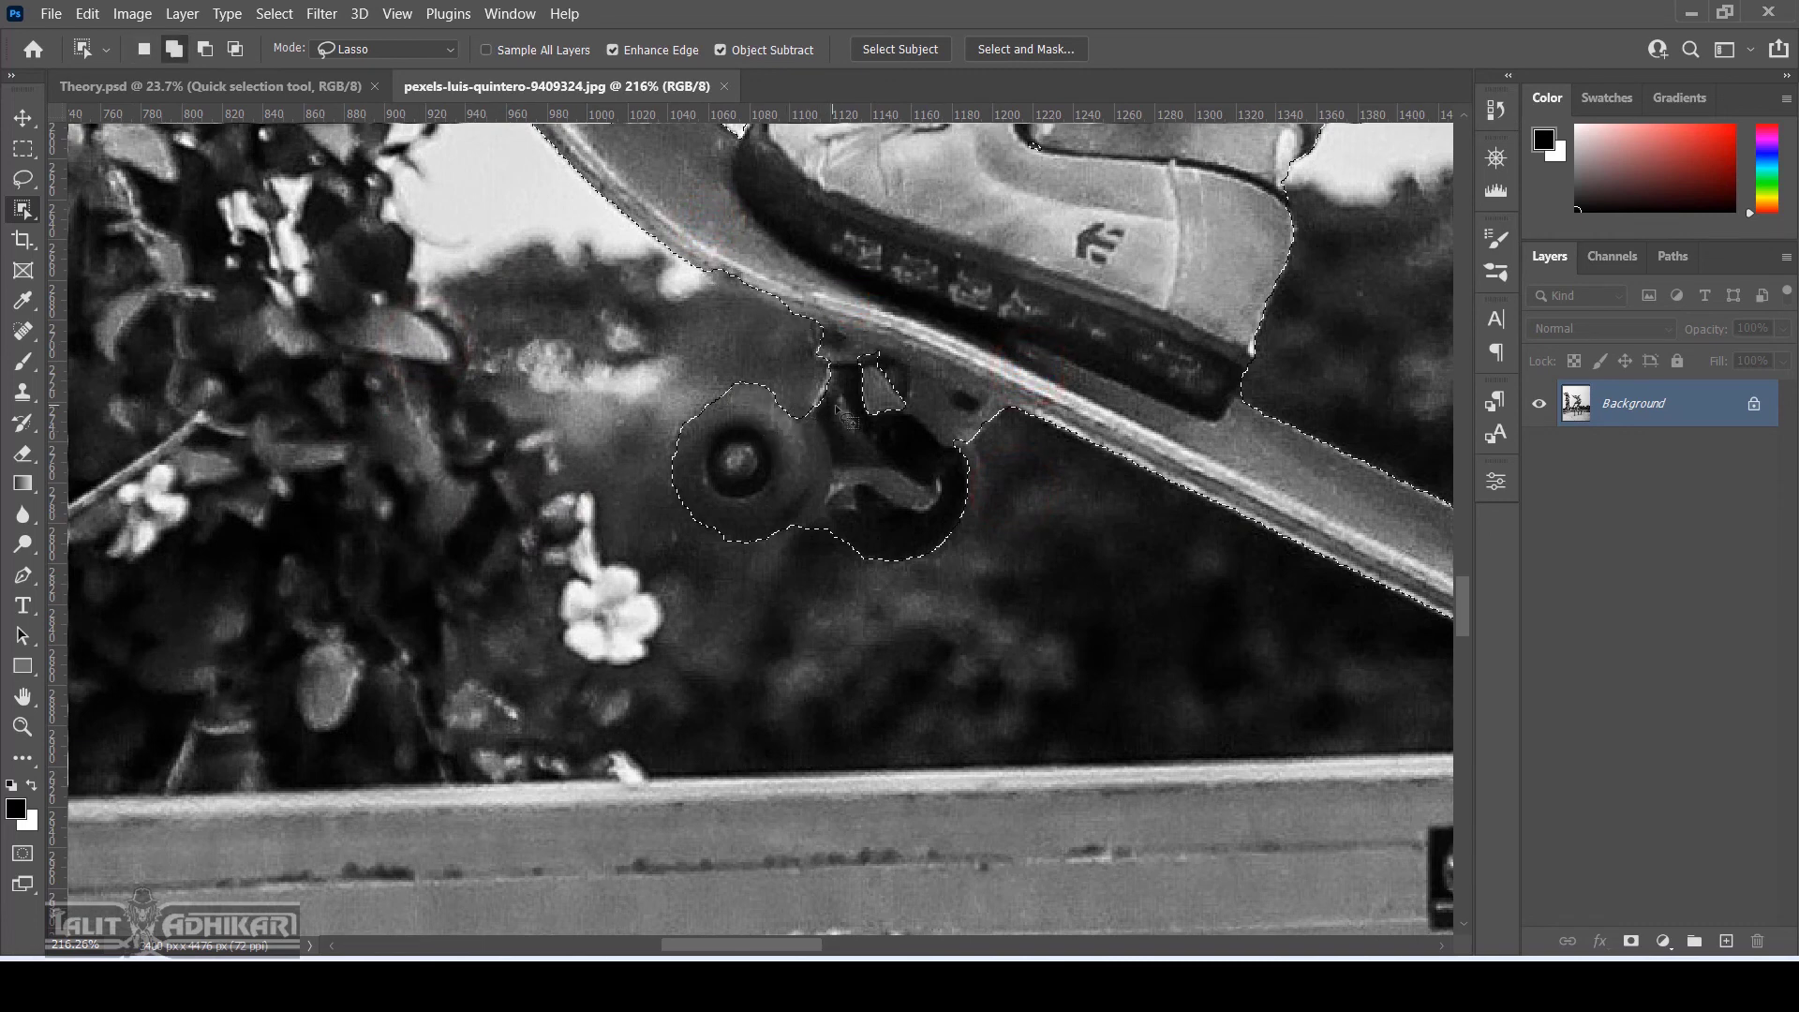
pyautogui.moveTo(848, 321)
pyautogui.mouseDown()
pyautogui.moveTo(844, 365)
pyautogui.moveTo(878, 365)
pyautogui.moveTo(948, 330)
pyautogui.mouseUp()
# Turn off Object Subtract and Enhance Edge, and draw further refining loops around the skateboard's wheels and truck
pyautogui.click(773, 51)
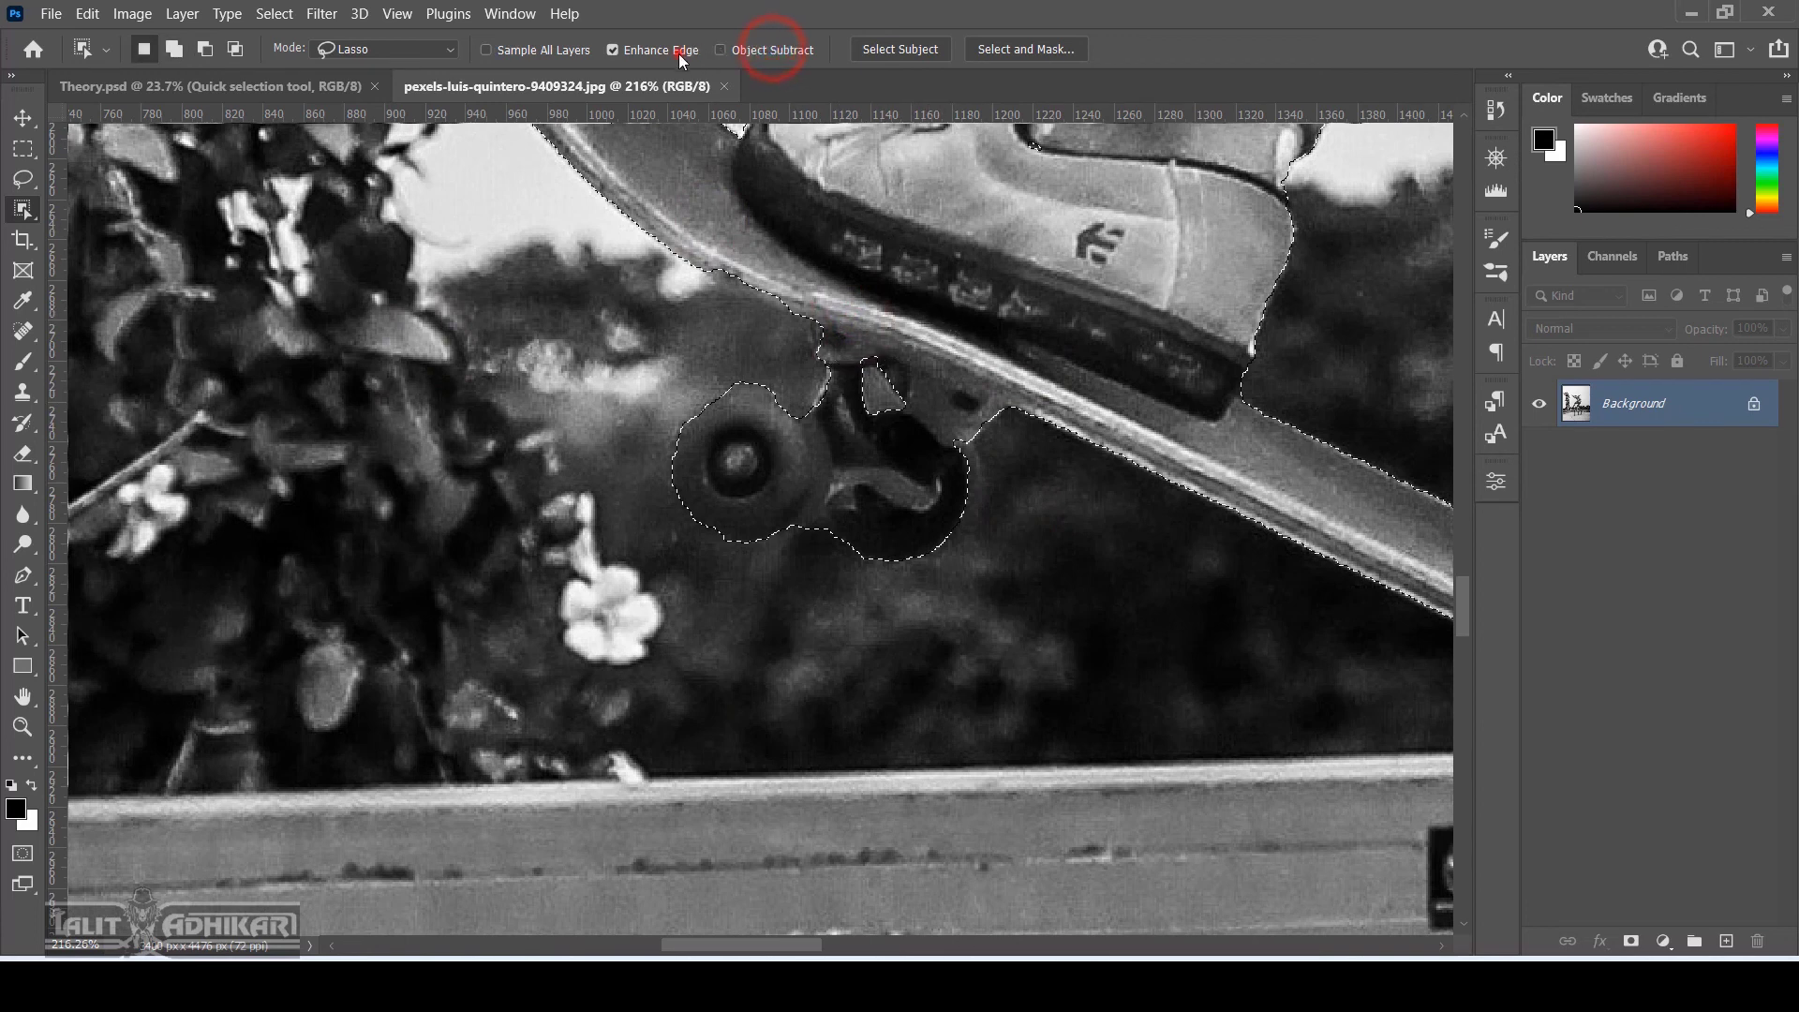
pyautogui.click(677, 49)
pyautogui.moveTo(729, 389)
pyautogui.mouseDown()
pyautogui.moveTo(683, 427)
pyautogui.moveTo(734, 392)
pyautogui.moveTo(770, 400)
pyautogui.moveTo(800, 441)
pyautogui.mouseUp()
pyautogui.moveTo(959, 424); pyautogui.dragTo(983, 441)
pyautogui.hotkey('ctrl', '0')
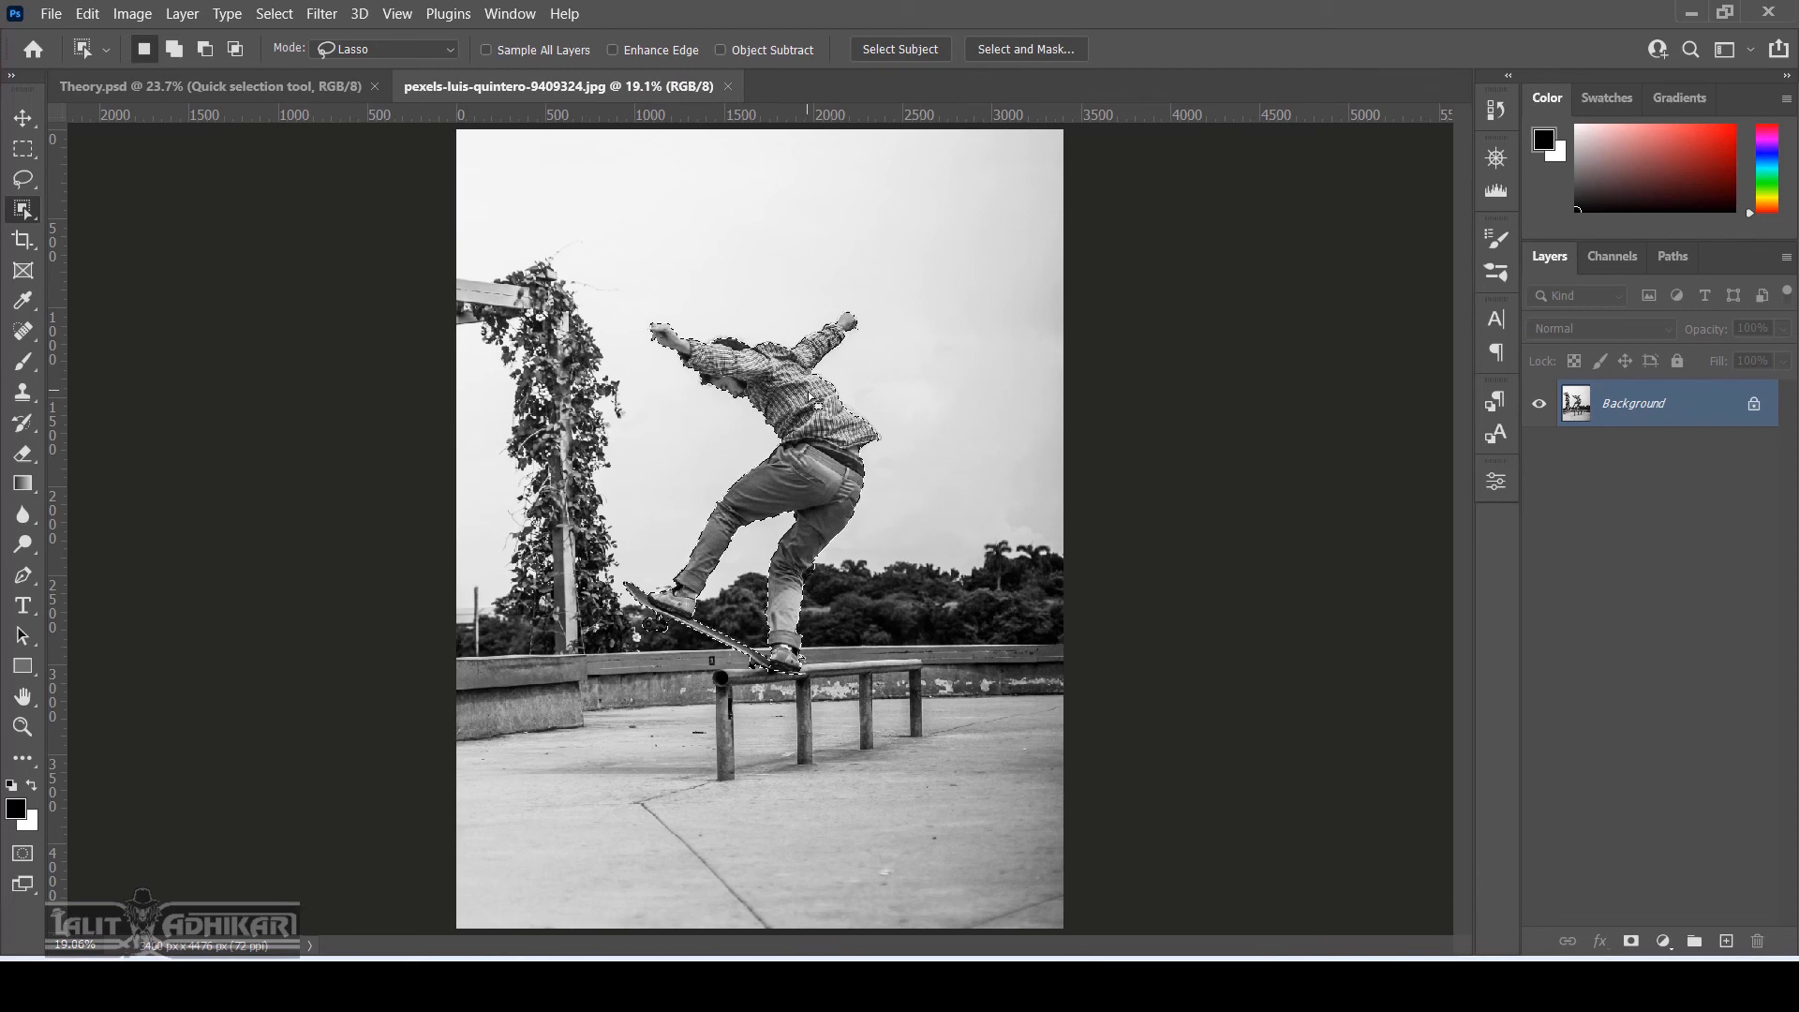
# Turn on Object Subtract and Enhance Edge, and subtract the stray background areas beside the skater's knee and lower leg from the selection
pyautogui.click(772, 49)
pyautogui.click(615, 50)
pyautogui.scroll(3, 815, 581)
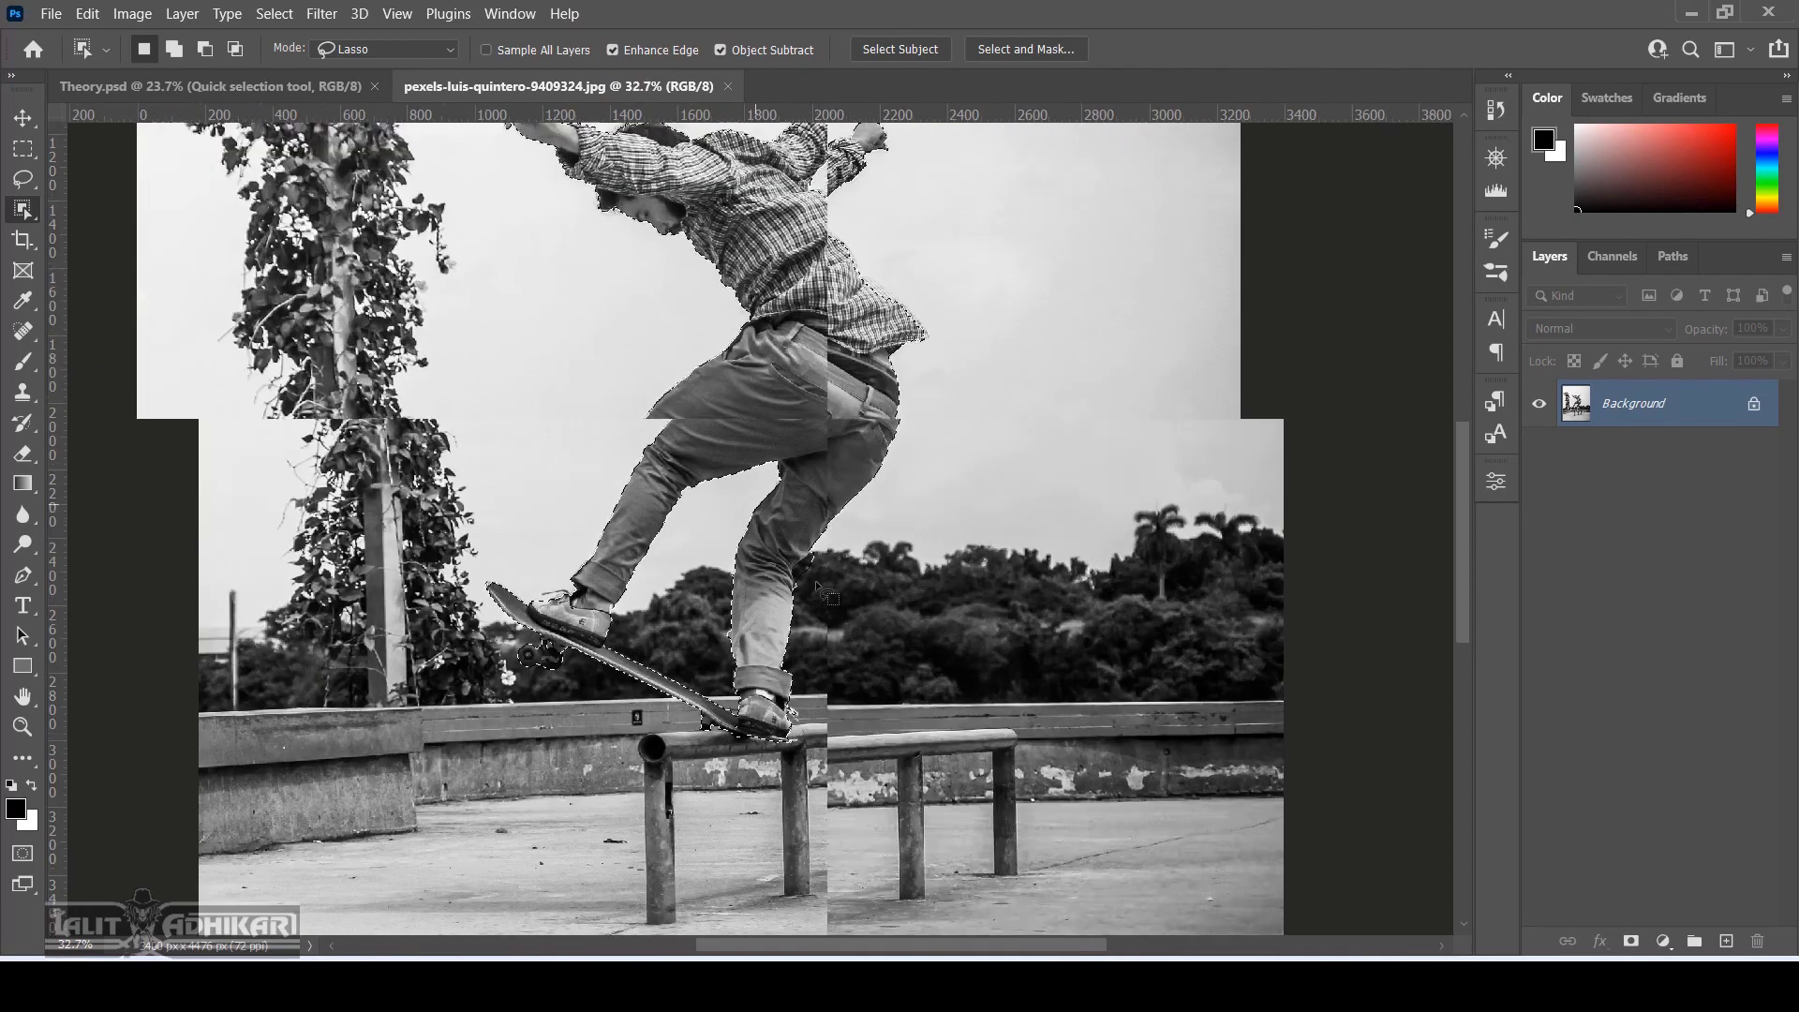
pyautogui.scroll(5, 815, 581)
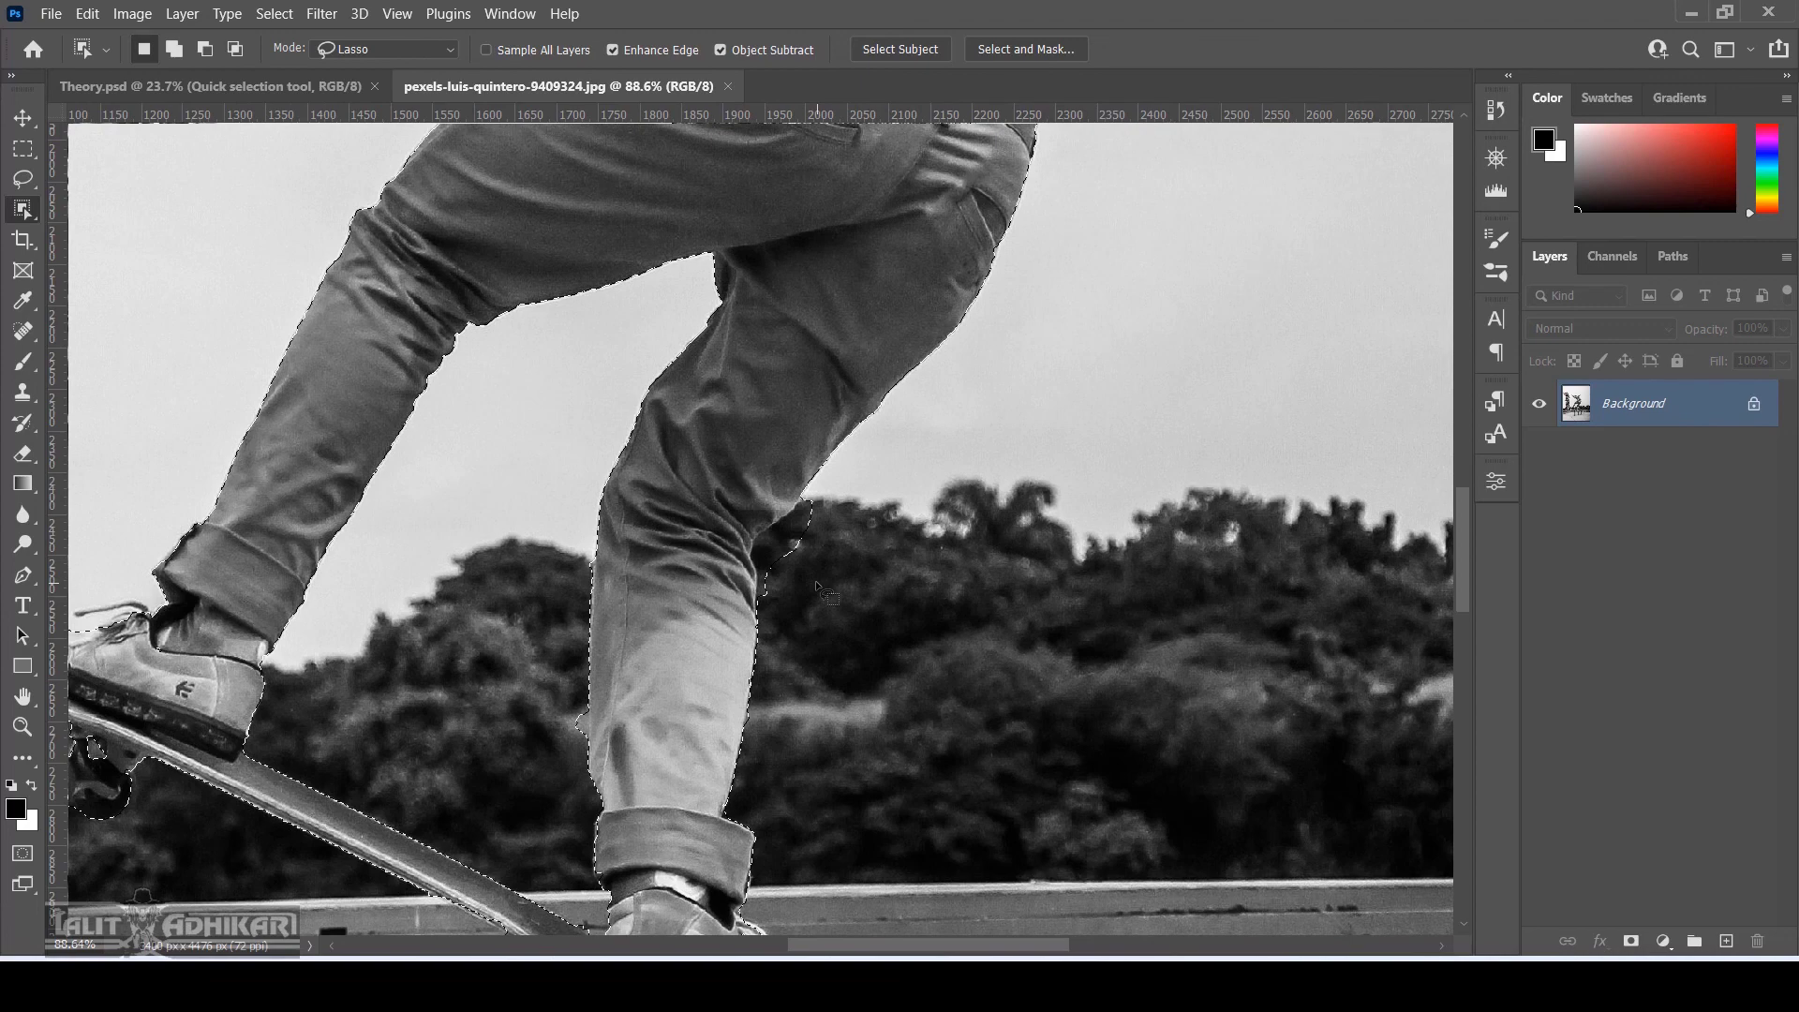
pyautogui.moveTo(811, 494)
pyautogui.mouseDown()
pyautogui.moveTo(896, 468)
pyautogui.moveTo(925, 432)
pyautogui.moveTo(766, 553)
pyautogui.moveTo(760, 600)
pyautogui.moveTo(812, 622)
pyautogui.mouseUp()
pyautogui.press('alt')
pyautogui.moveTo(544, 646)
pyautogui.mouseDown()
pyautogui.moveTo(569, 662)
pyautogui.moveTo(596, 740)
pyautogui.moveTo(574, 764)
pyautogui.moveTo(546, 757)
pyautogui.mouseUp()
pyautogui.hotkey('ctrl', '0')
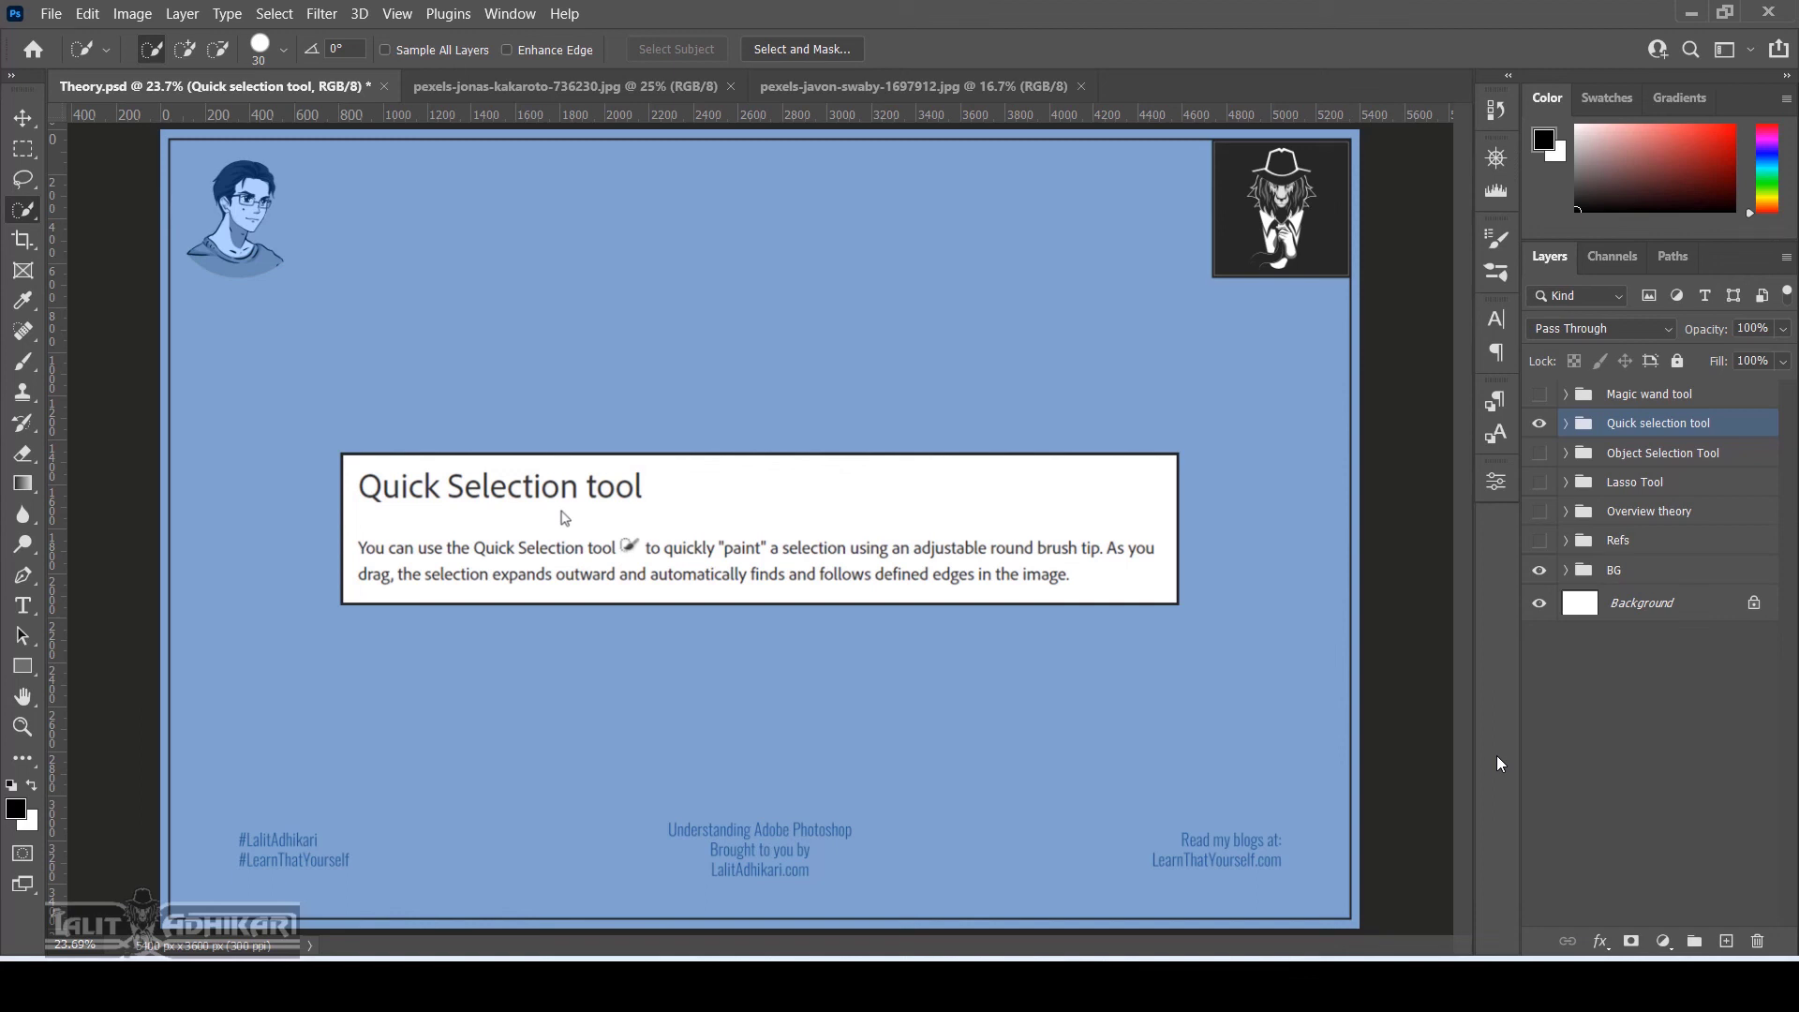
# Show the Magic wand tool slide in place of the Quick selection tool slide, and save and close Theory.psd
pyautogui.click(1540, 424)
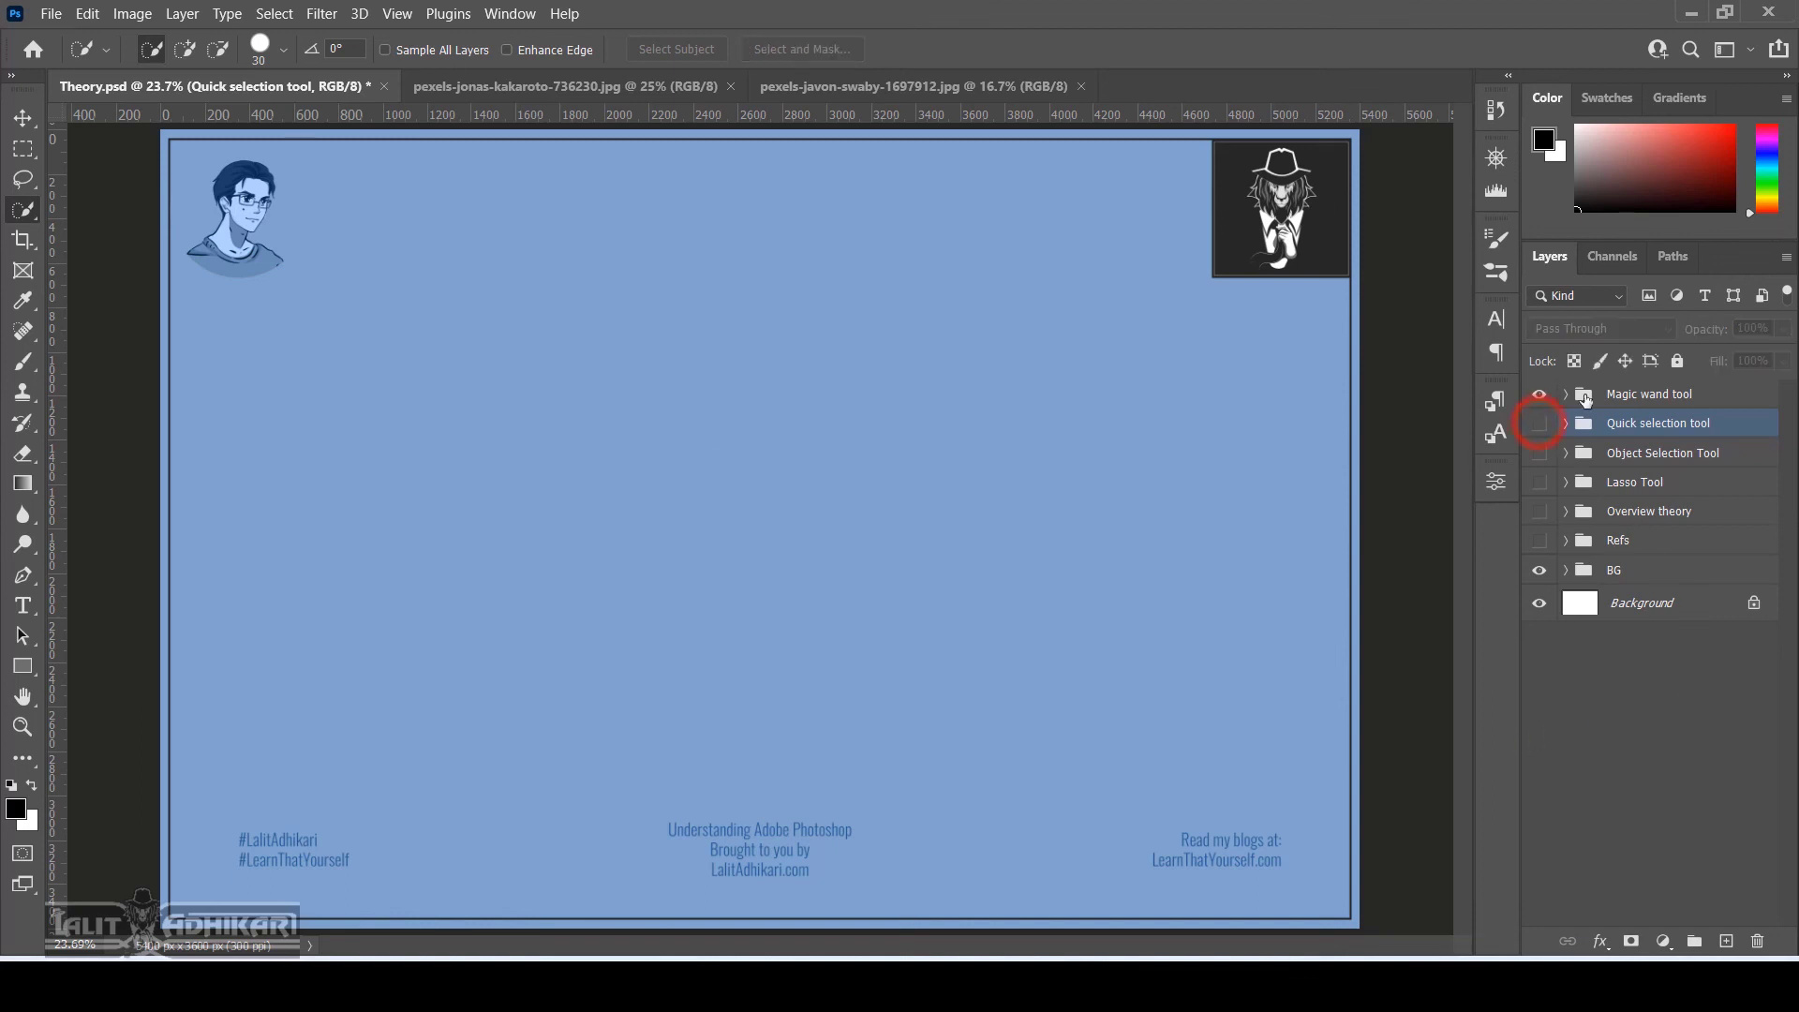
pyautogui.click(1540, 393)
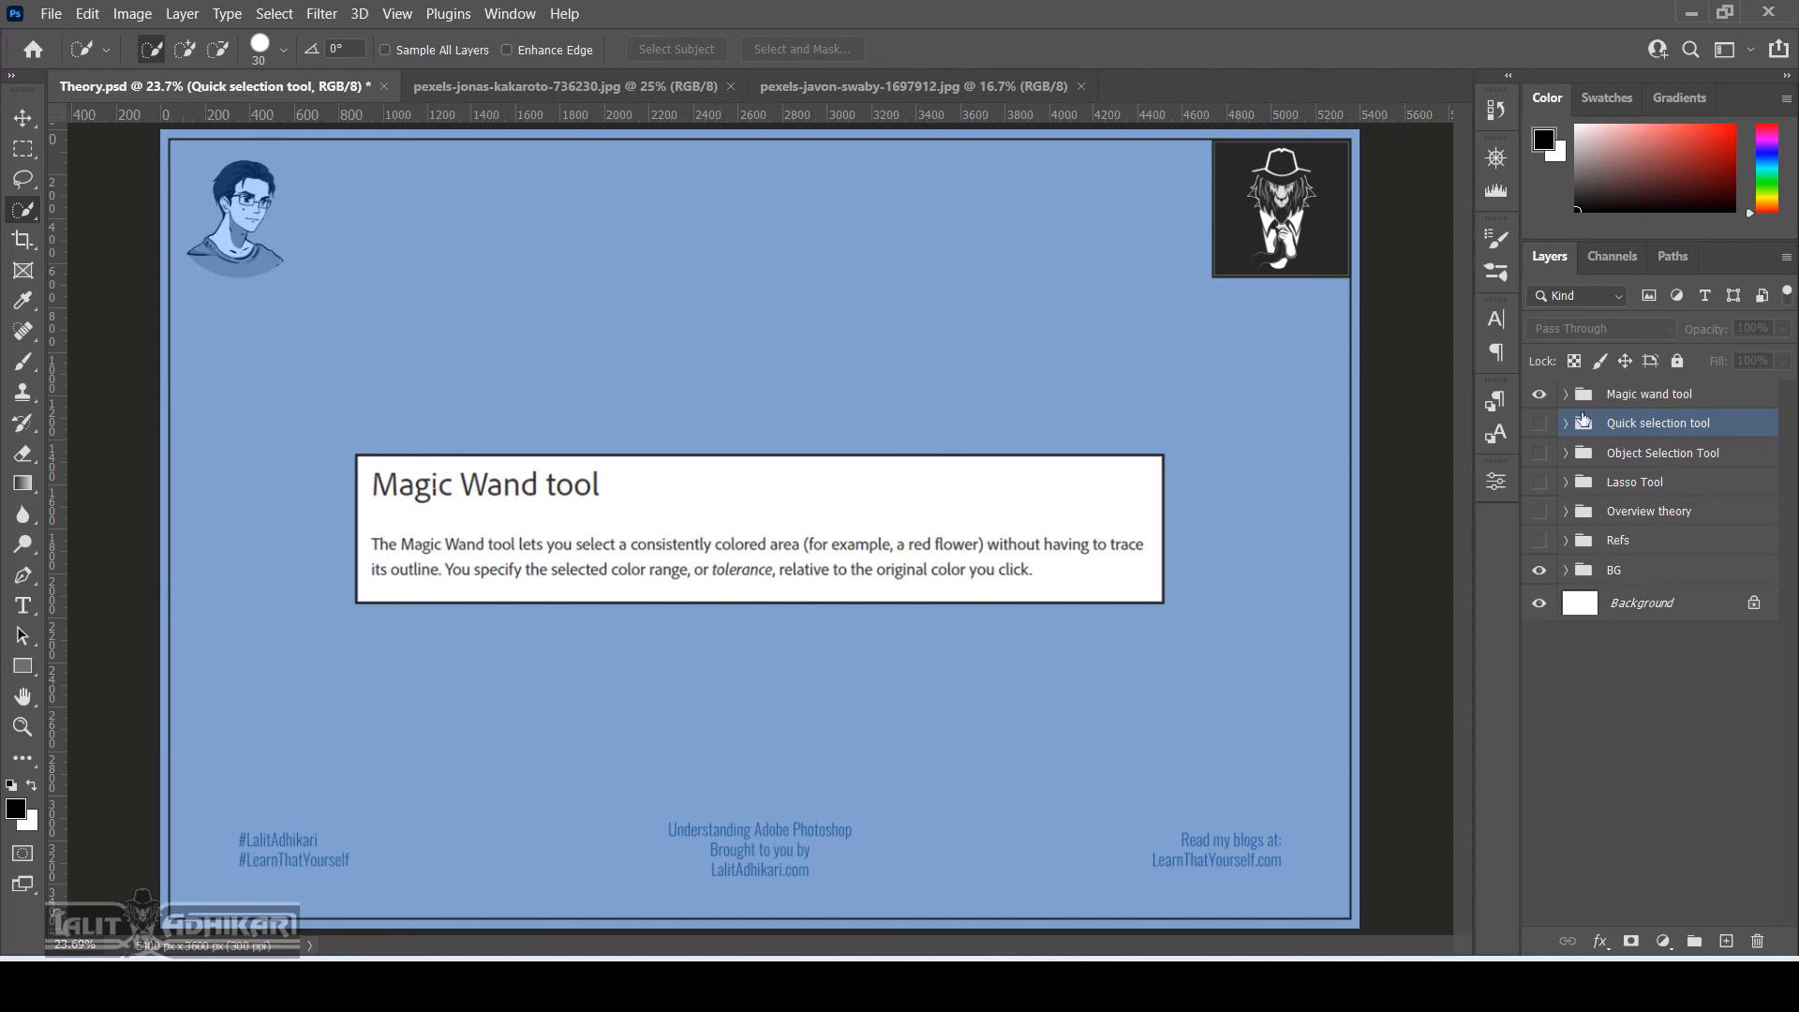
pyautogui.hotkey('ctrl', 's')
pyautogui.click(581, 86)
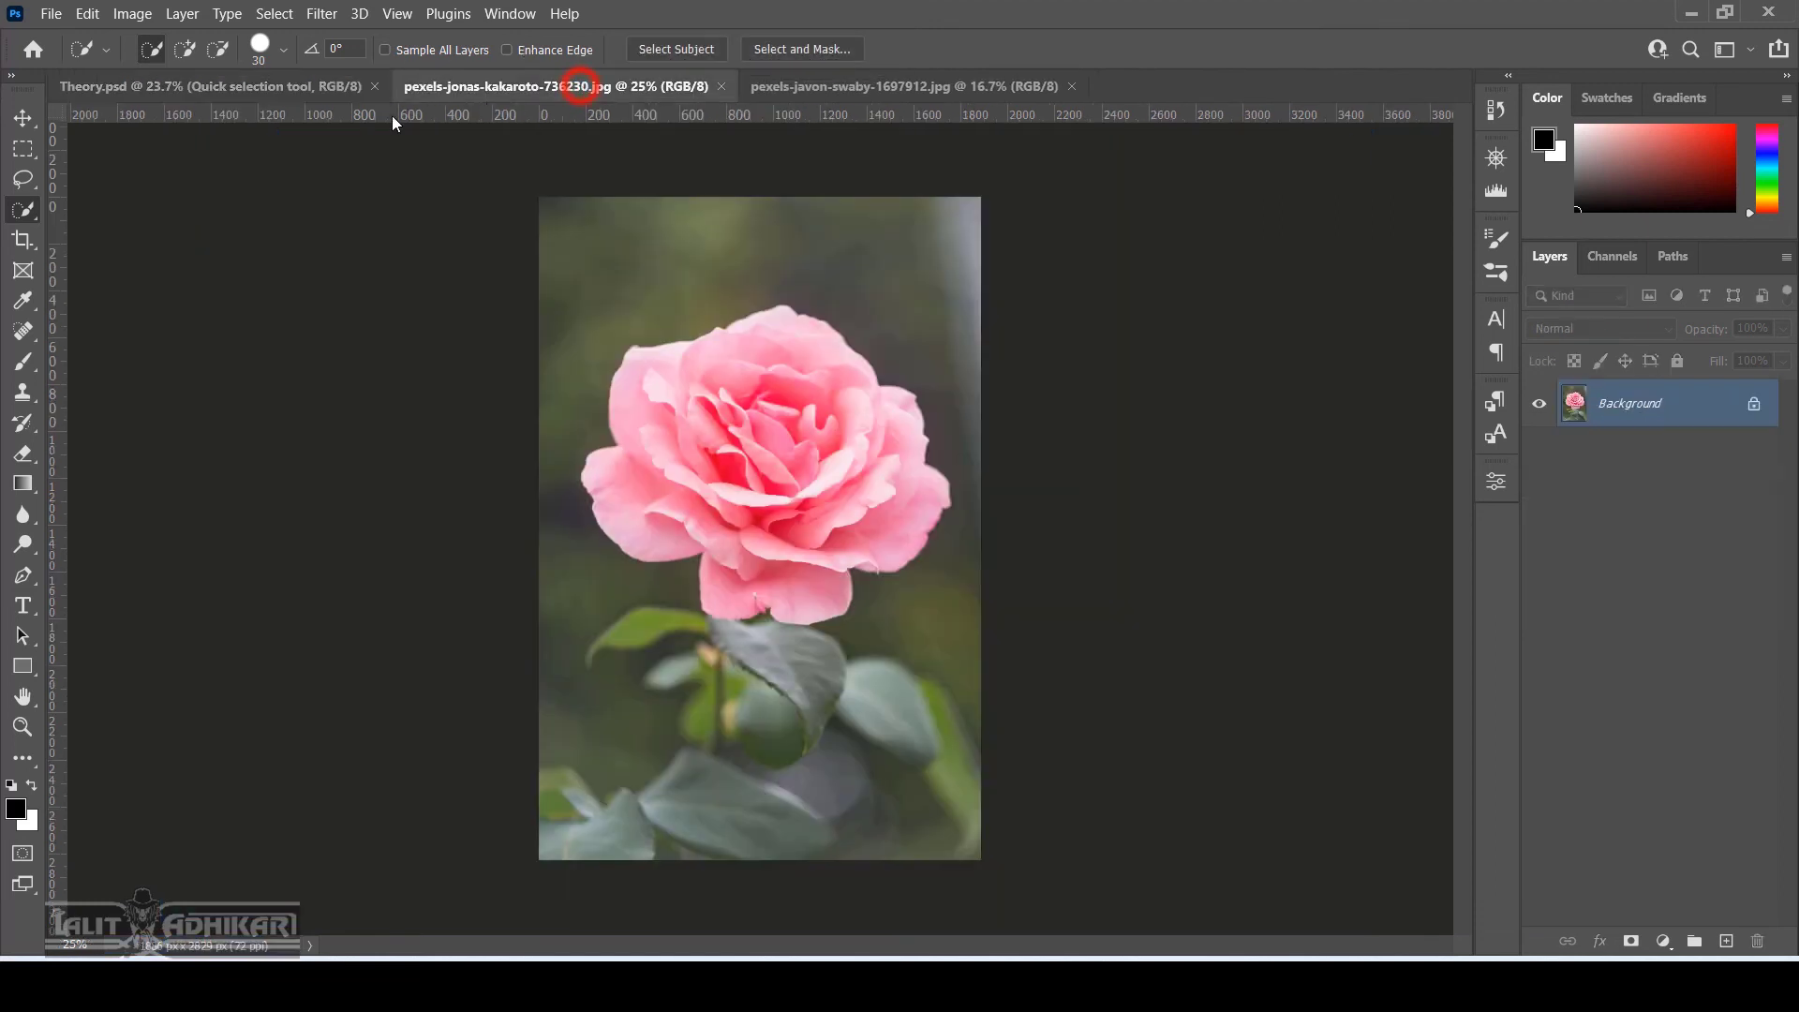
pyautogui.click(374, 86)
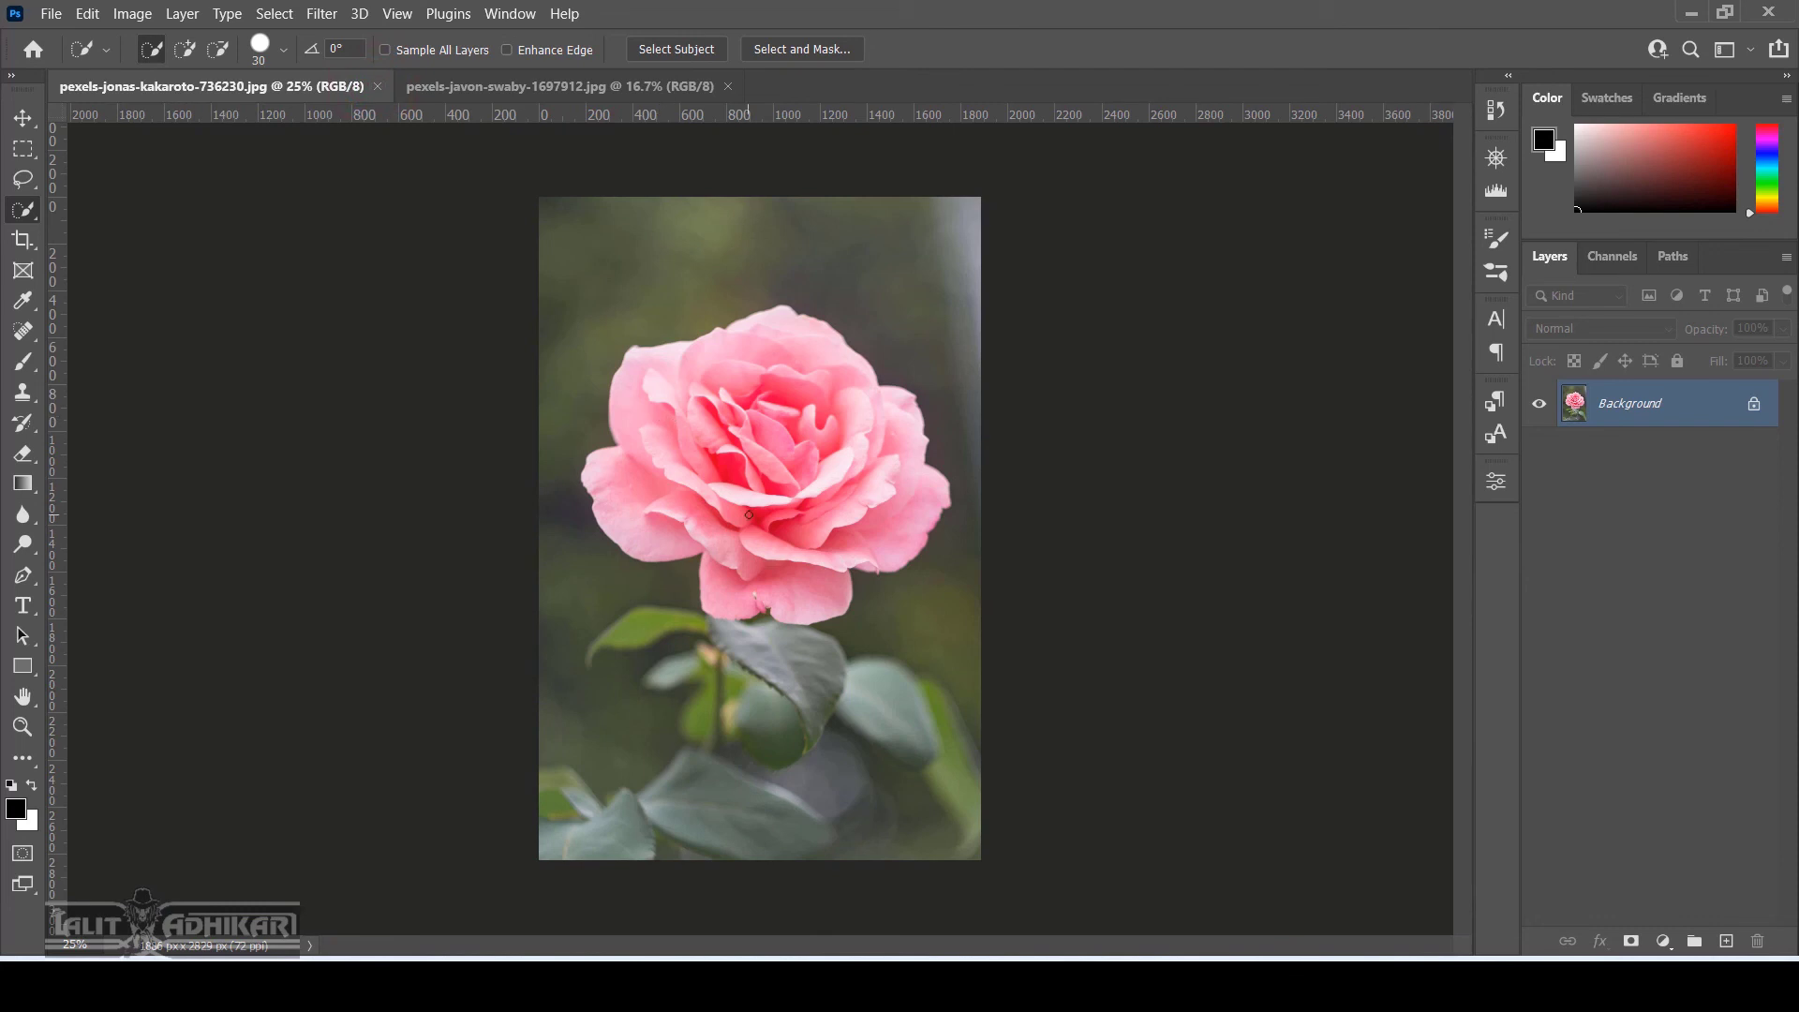
# Select the whole pink rose bloom by painting over it with the Quick Selection tool and a 90 px brush
pyautogui.press(']')
pyautogui.click(27, 216)
pyautogui.click(147, 237)
pyautogui.moveTo(809, 593)
pyautogui.mouseDown()
pyautogui.moveTo(882, 516)
pyautogui.moveTo(854, 417)
pyautogui.moveTo(813, 387)
pyautogui.moveTo(825, 369)
pyautogui.moveTo(765, 385)
pyautogui.moveTo(756, 441)
pyautogui.mouseUp()
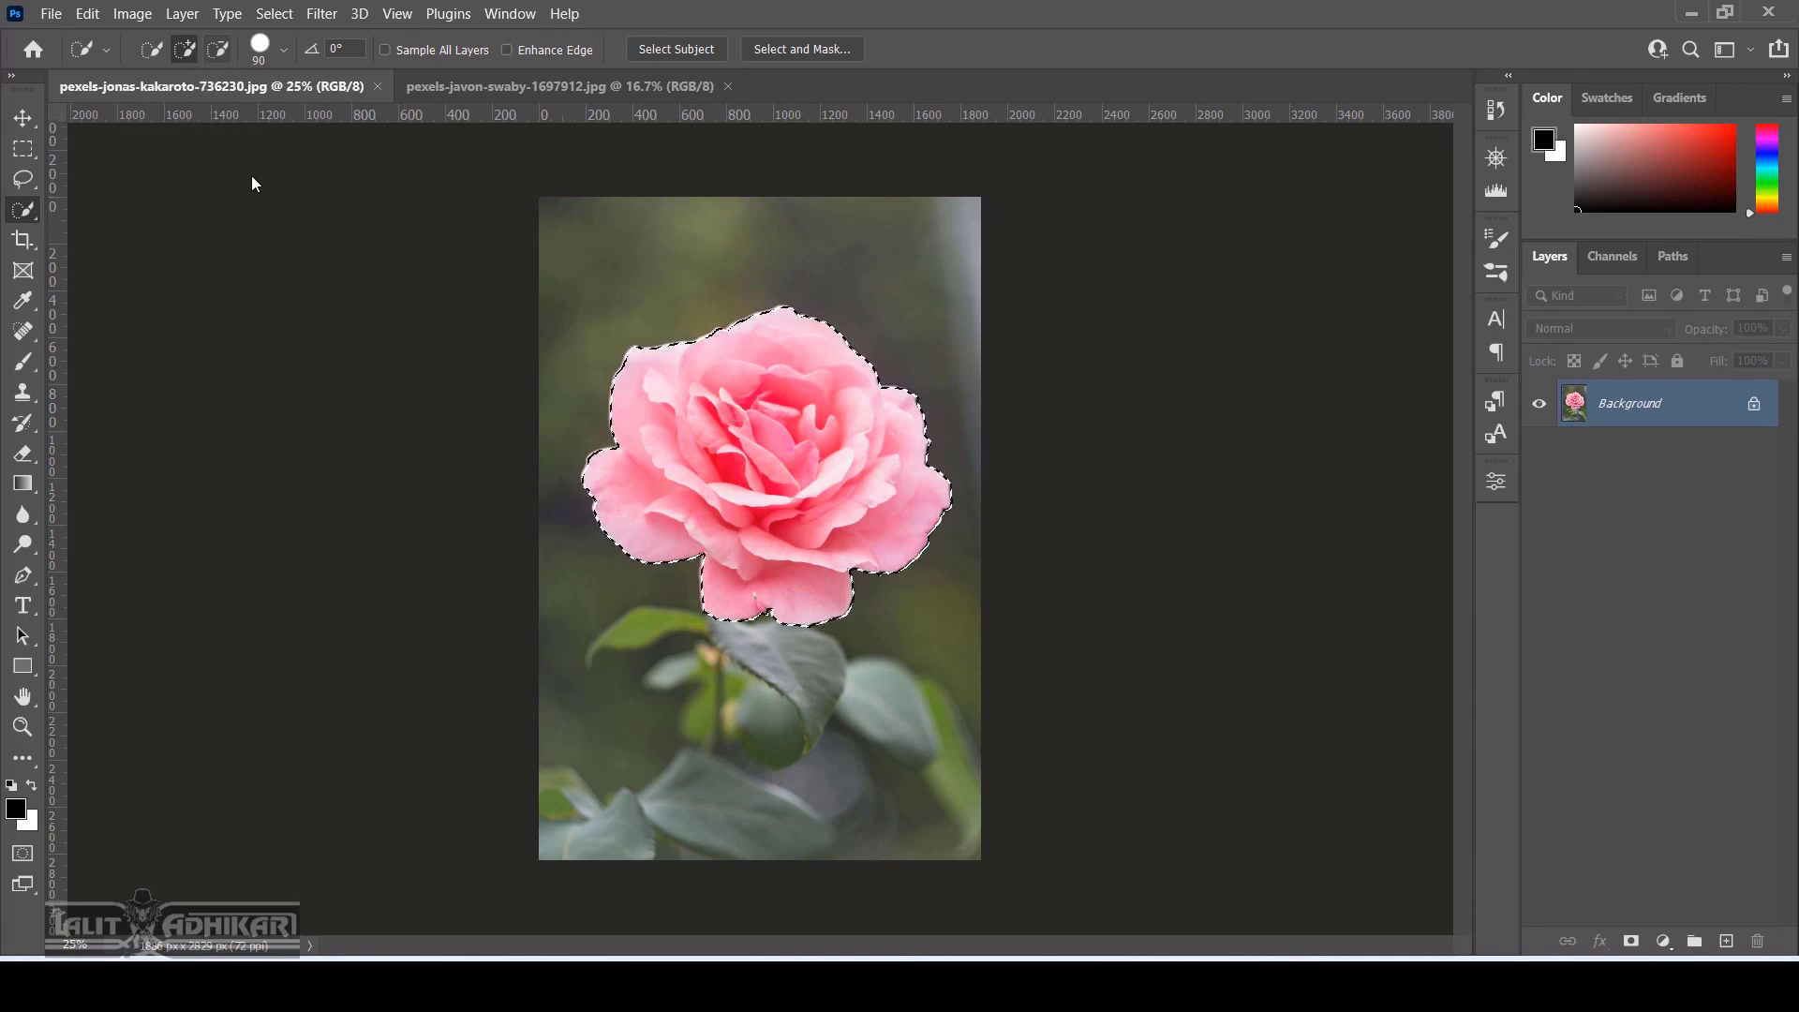
# Set the Quick Selection brush's spacing to 1%, its roundness to 50% and its angle to 50°
pyautogui.click(283, 49)
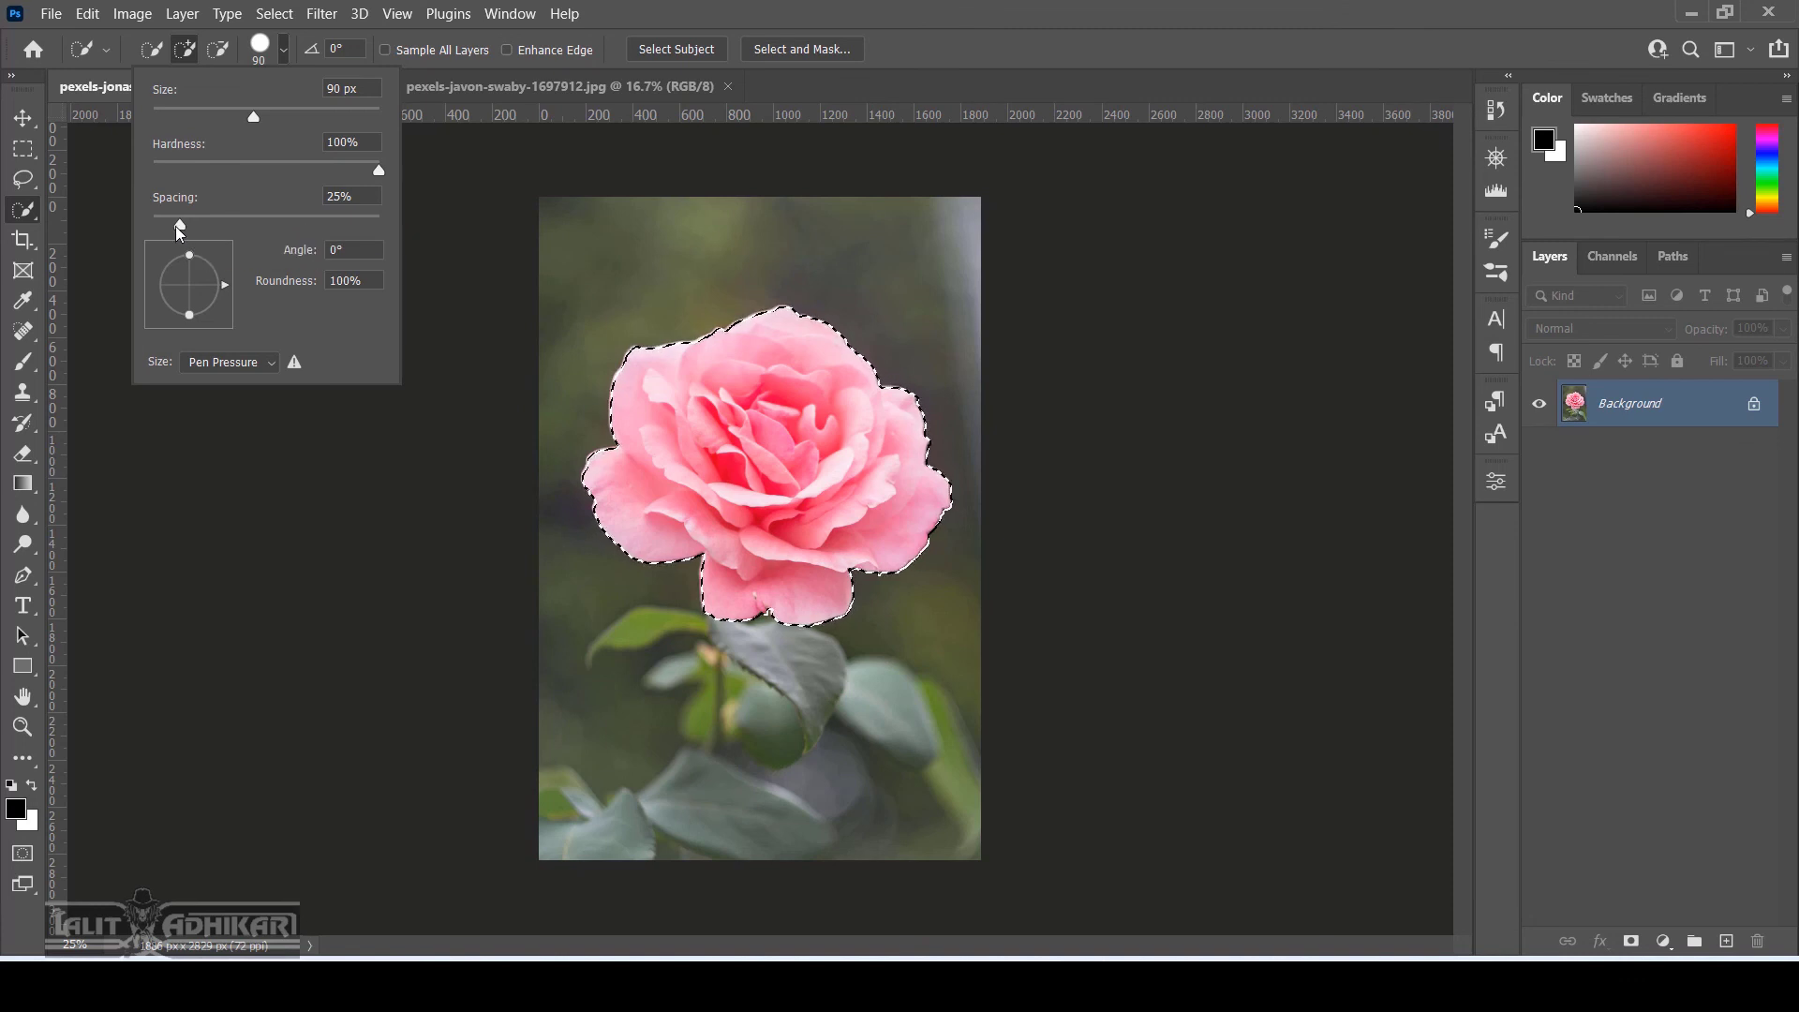
pyautogui.moveTo(180, 226); pyautogui.dragTo(153, 225)
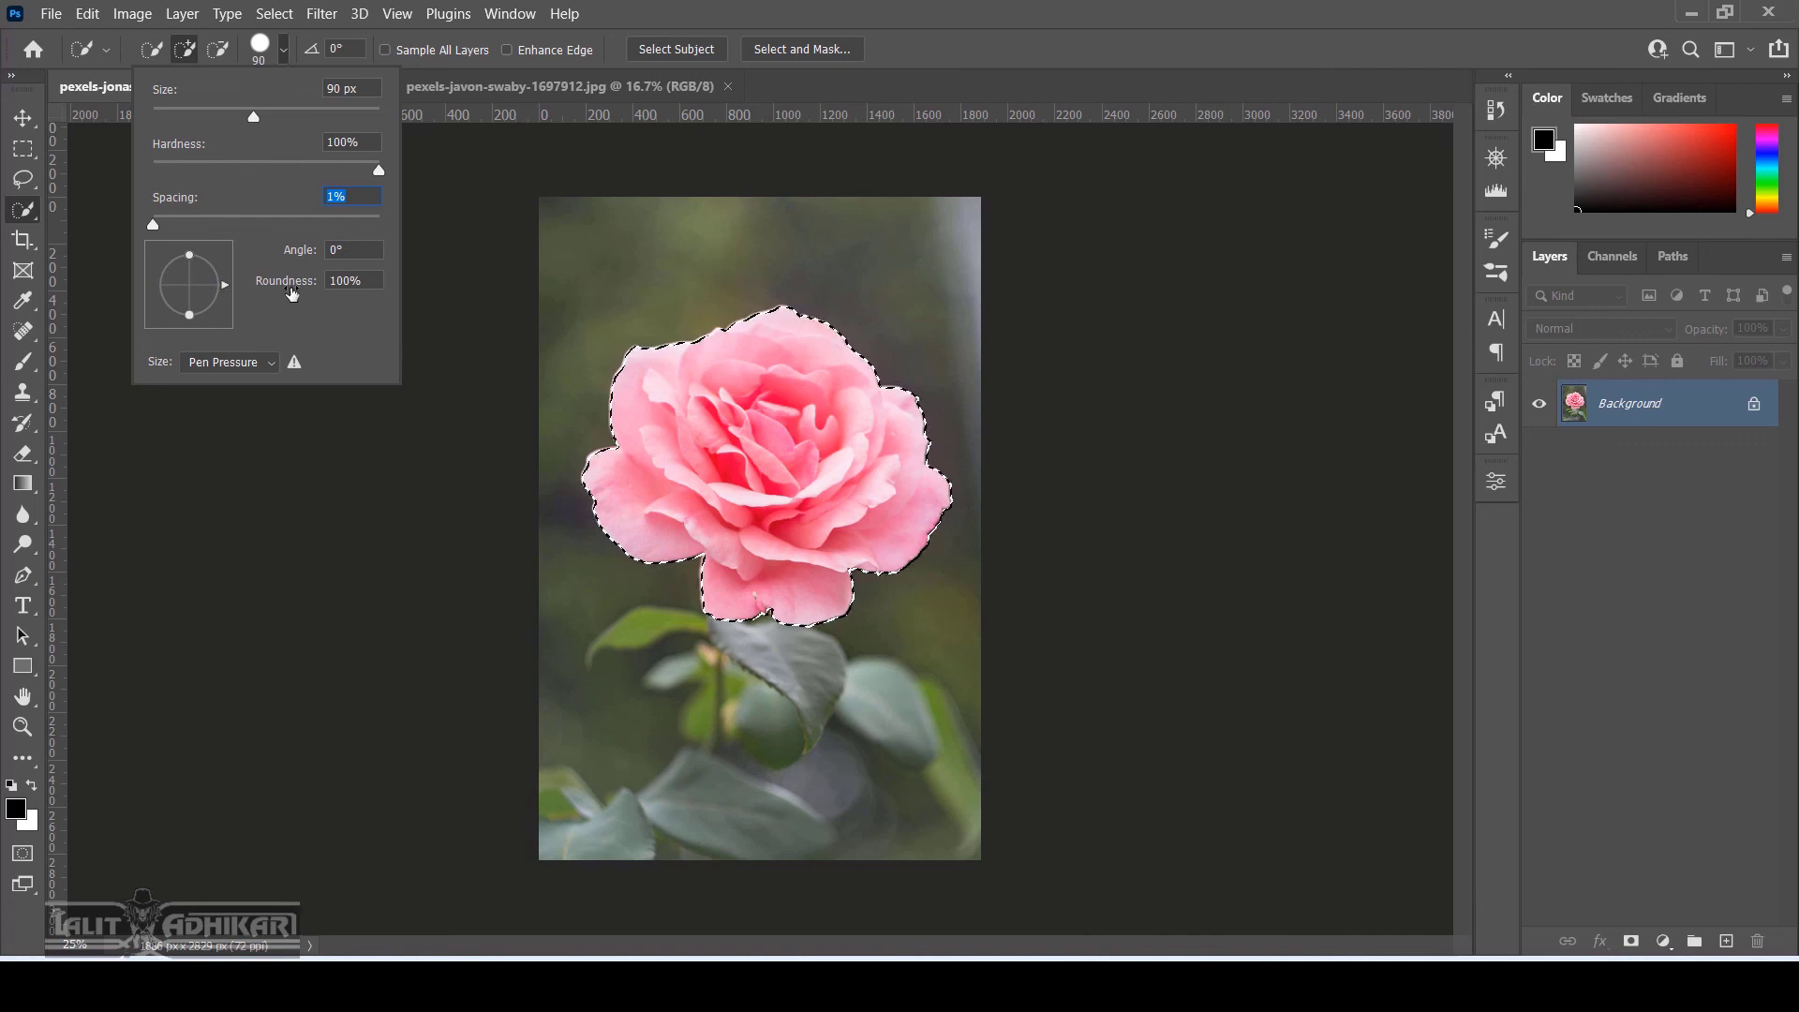
pyautogui.click(190, 316)
pyautogui.moveTo(190, 317); pyautogui.dragTo(190, 302)
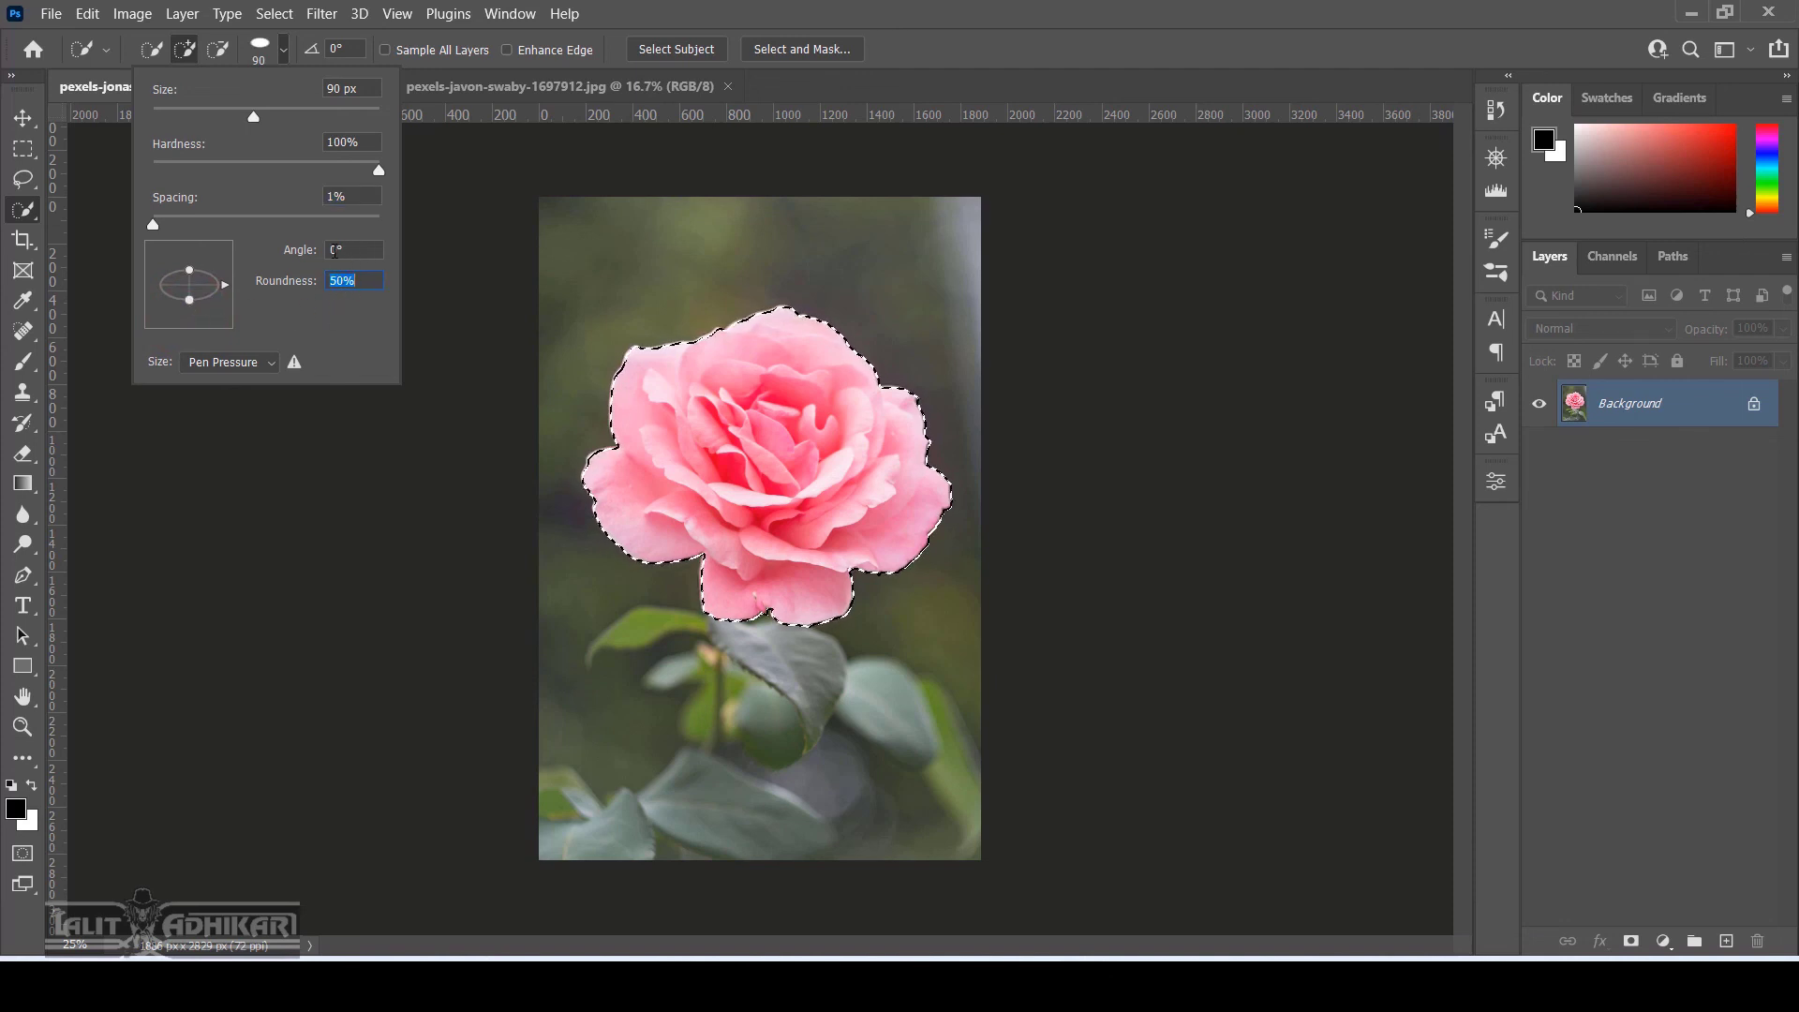
pyautogui.click(335, 249)
pyautogui.moveTo(226, 292); pyautogui.dragTo(212, 260)
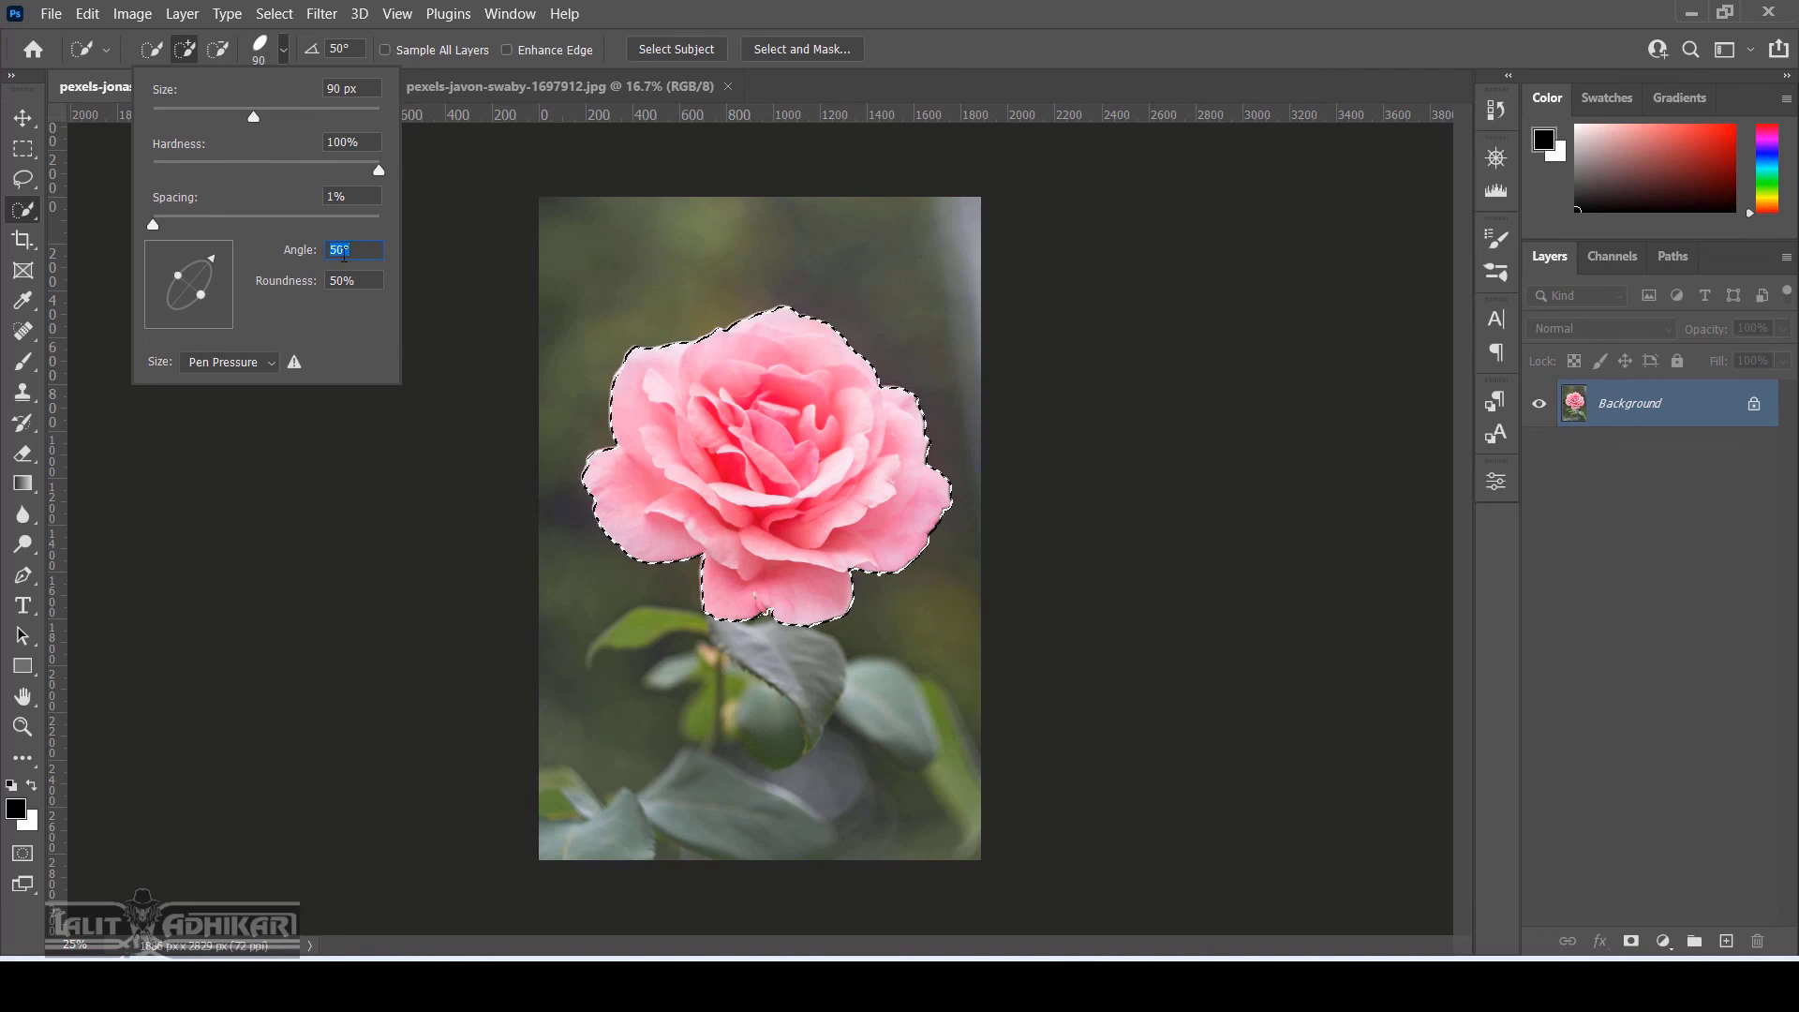
# Return the Quick Selection brush's angle to 0° and its roundness to 100%
pyautogui.write('0')
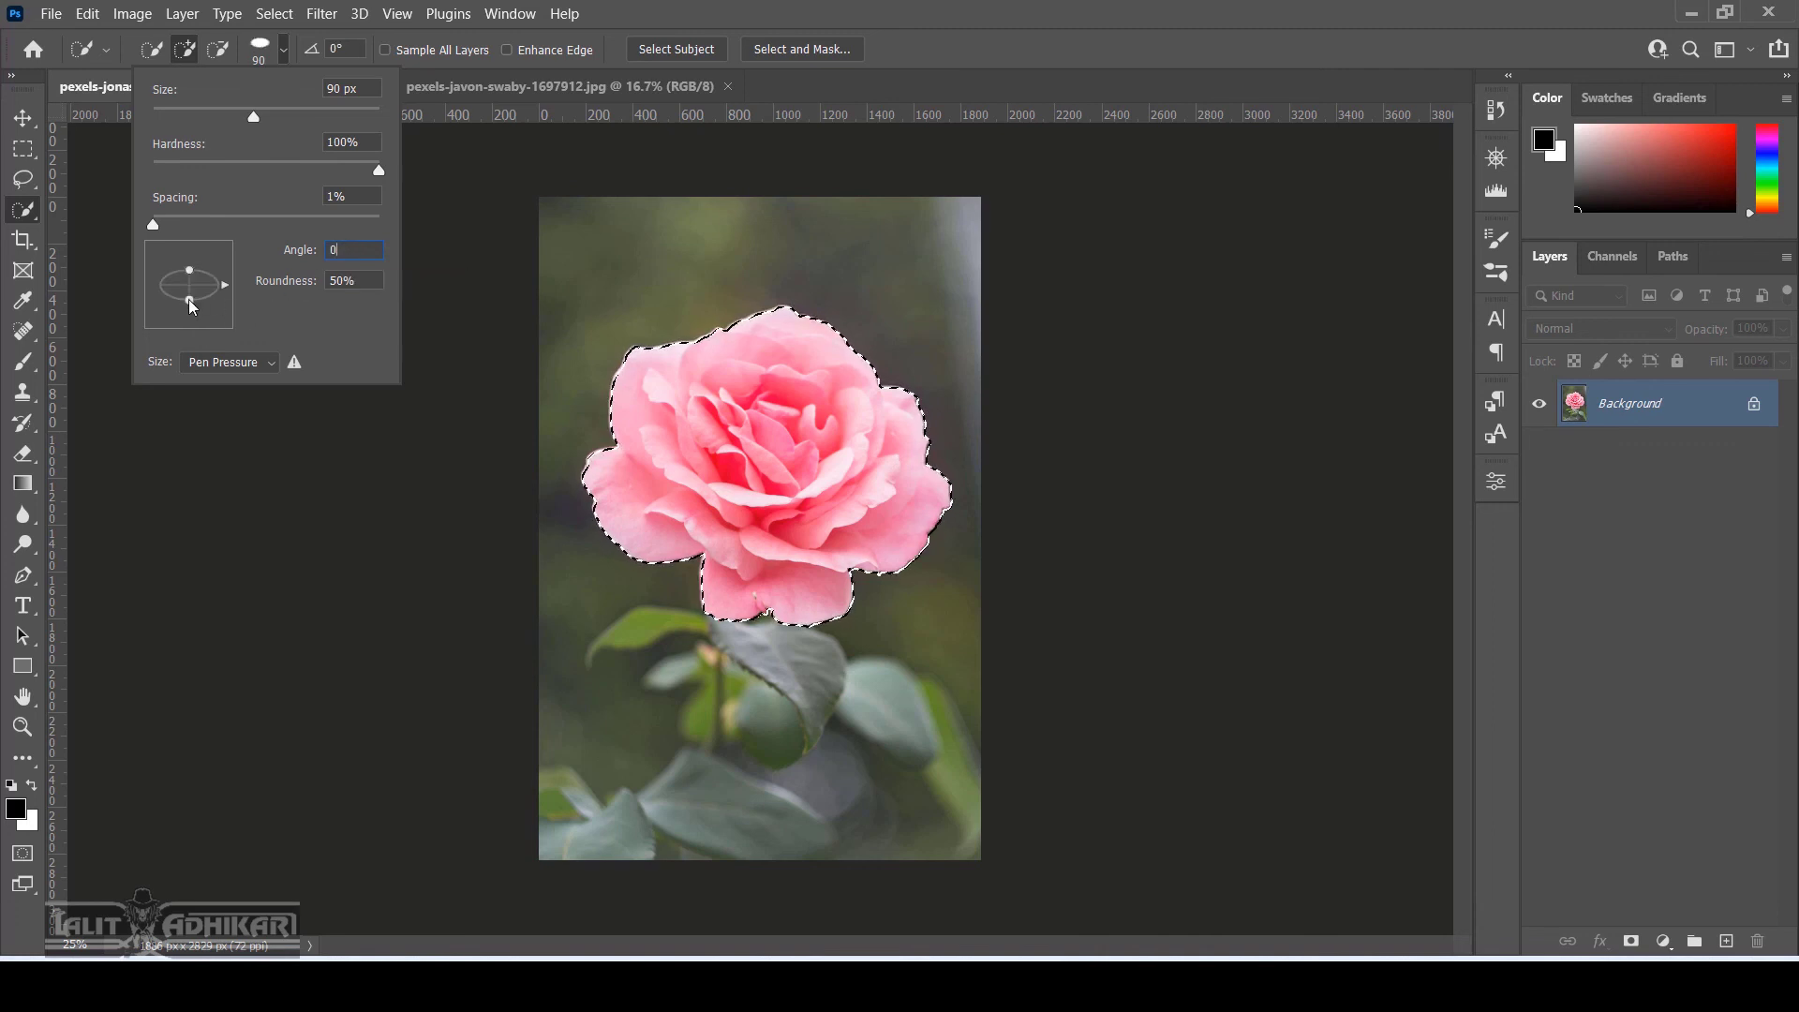
pyautogui.moveTo(190, 303); pyautogui.dragTo(191, 333)
pyautogui.click(329, 281)
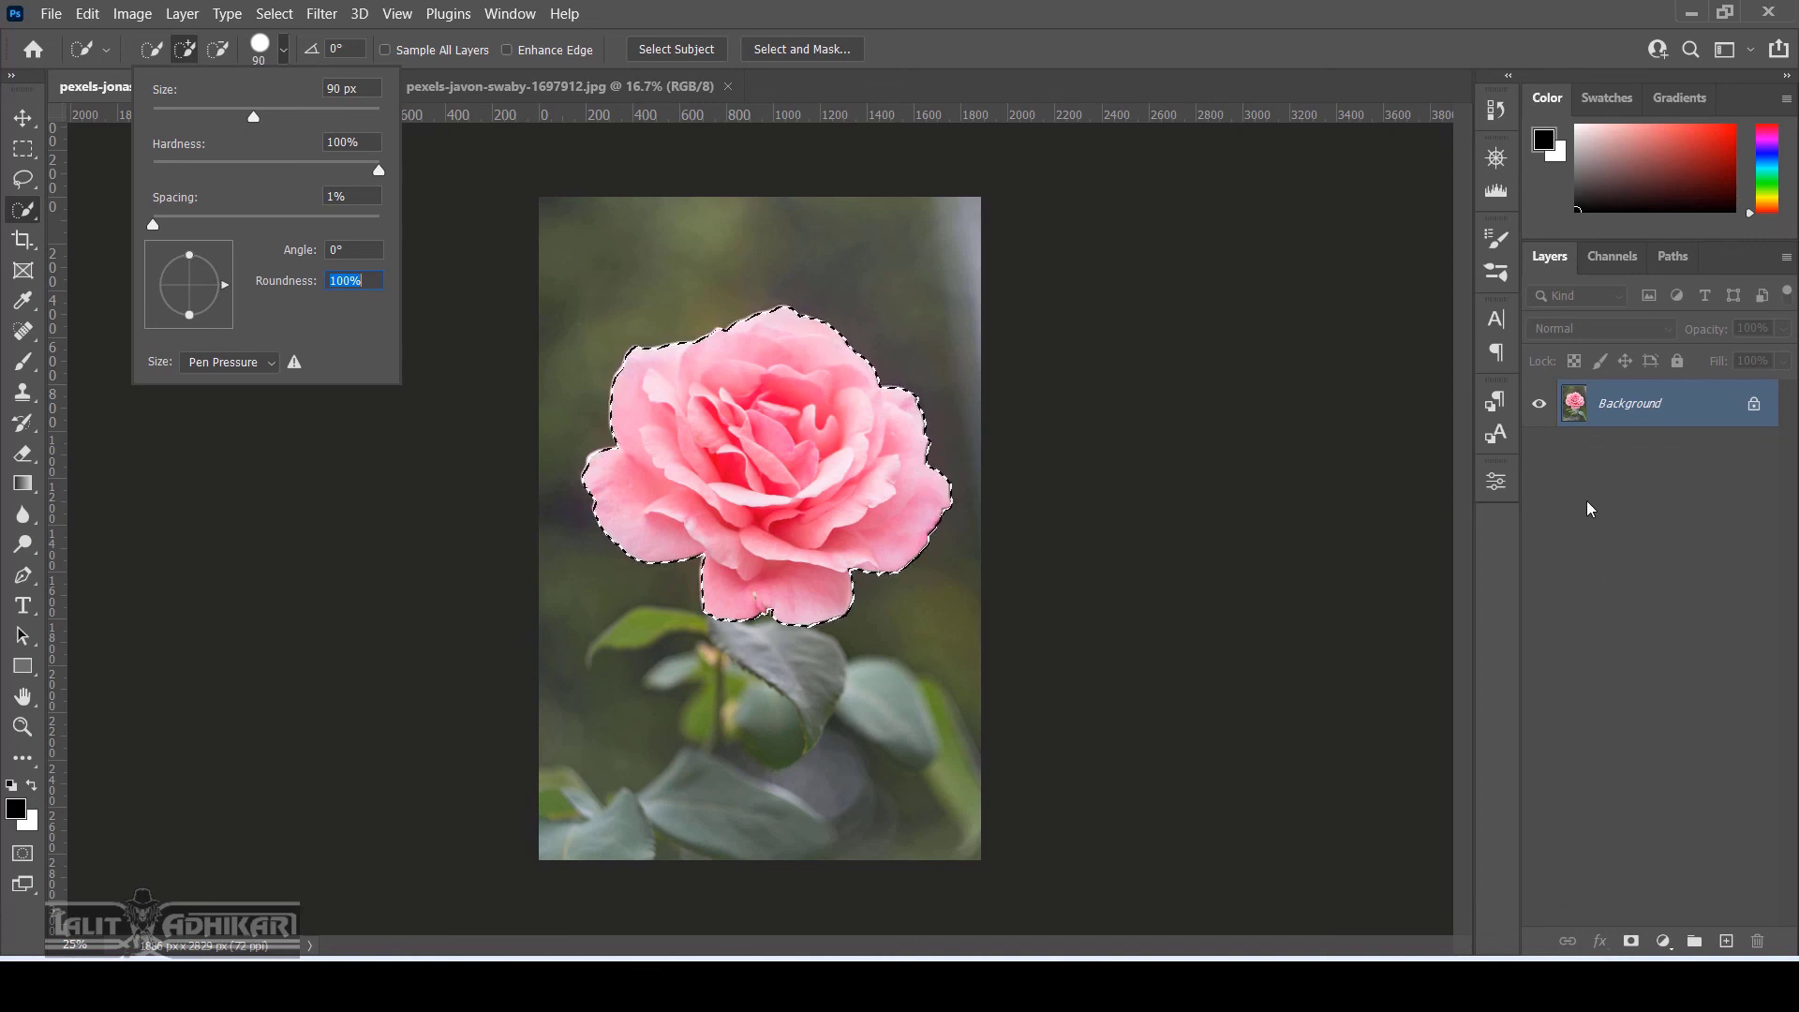
pyautogui.click(699, 247)
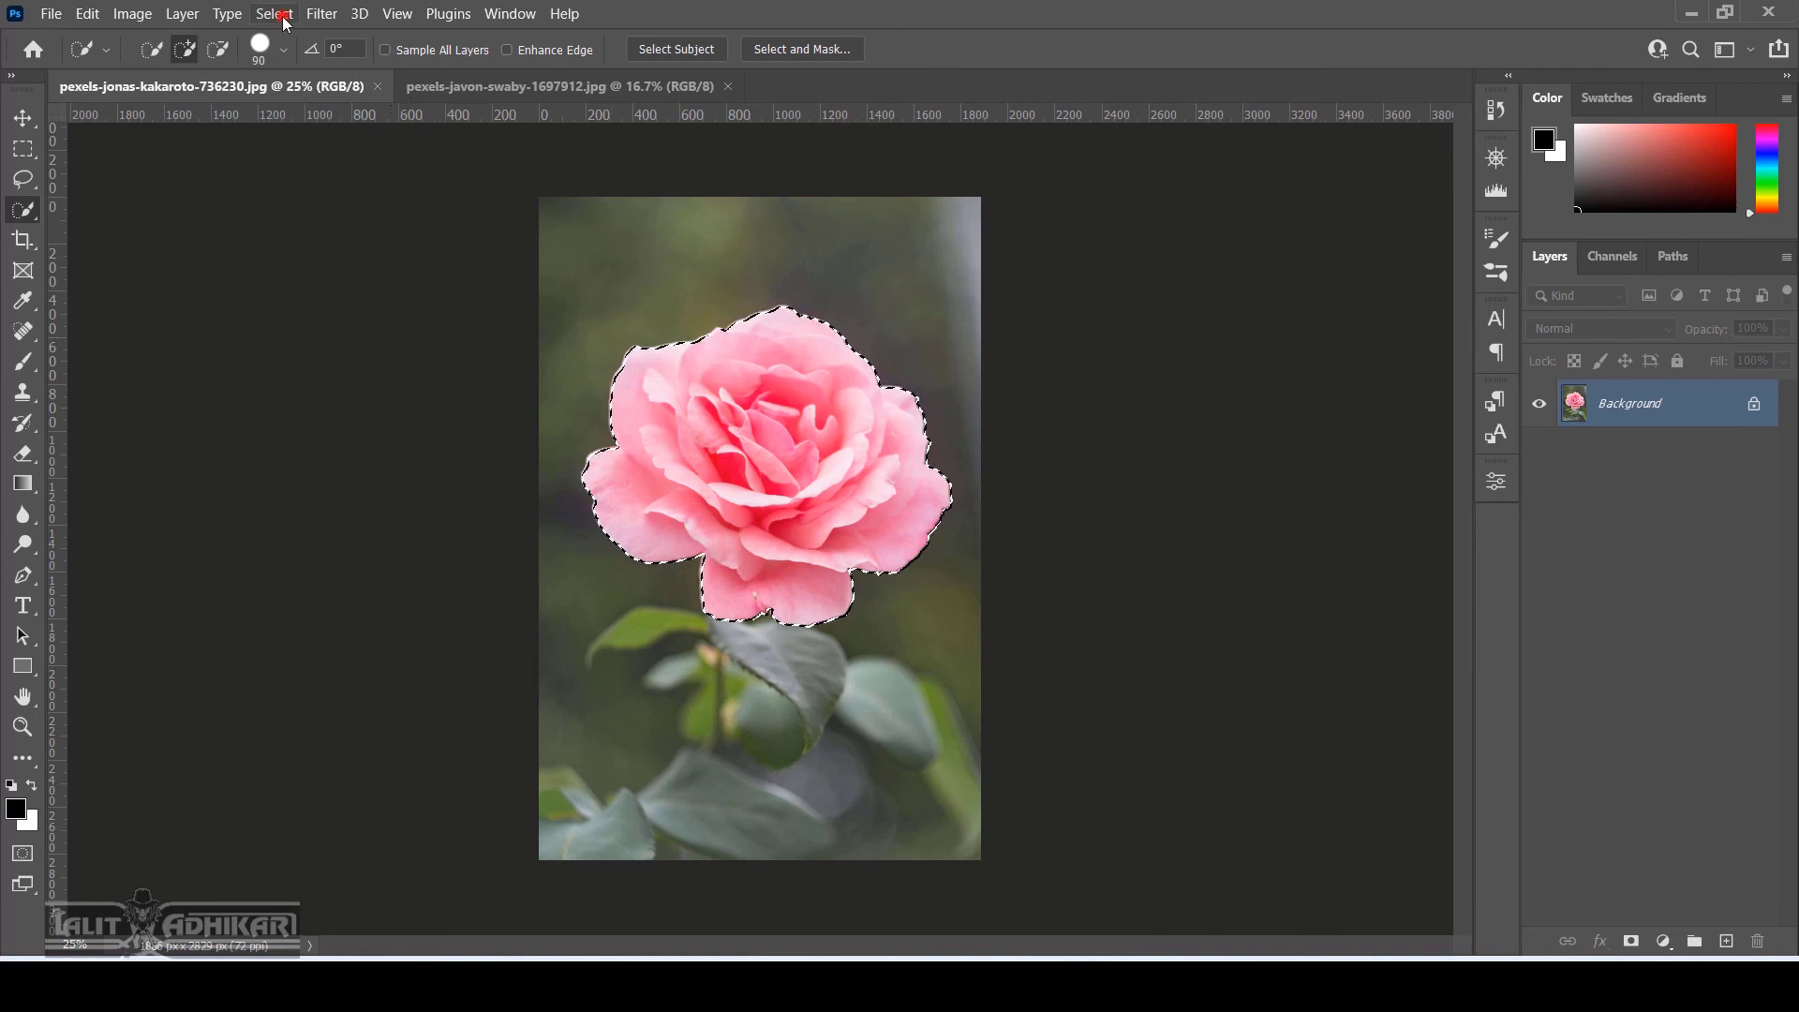
pyautogui.click(277, 15)
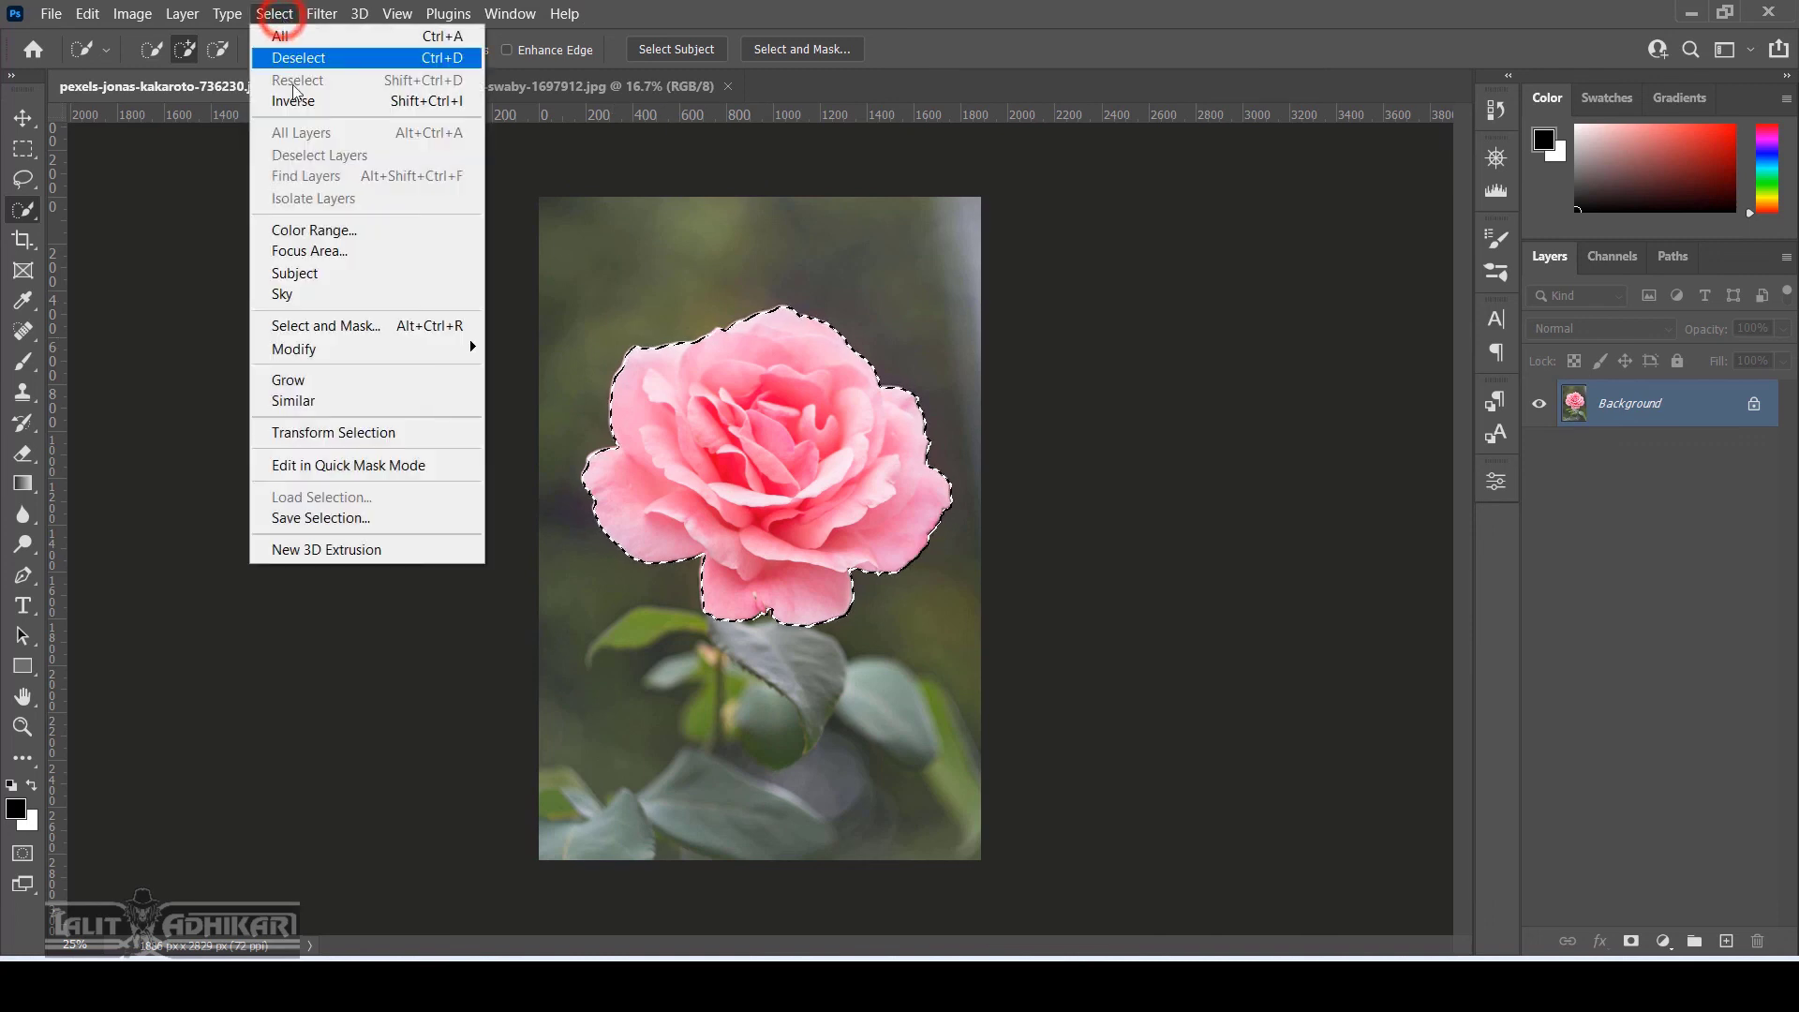
pyautogui.click(999, 36)
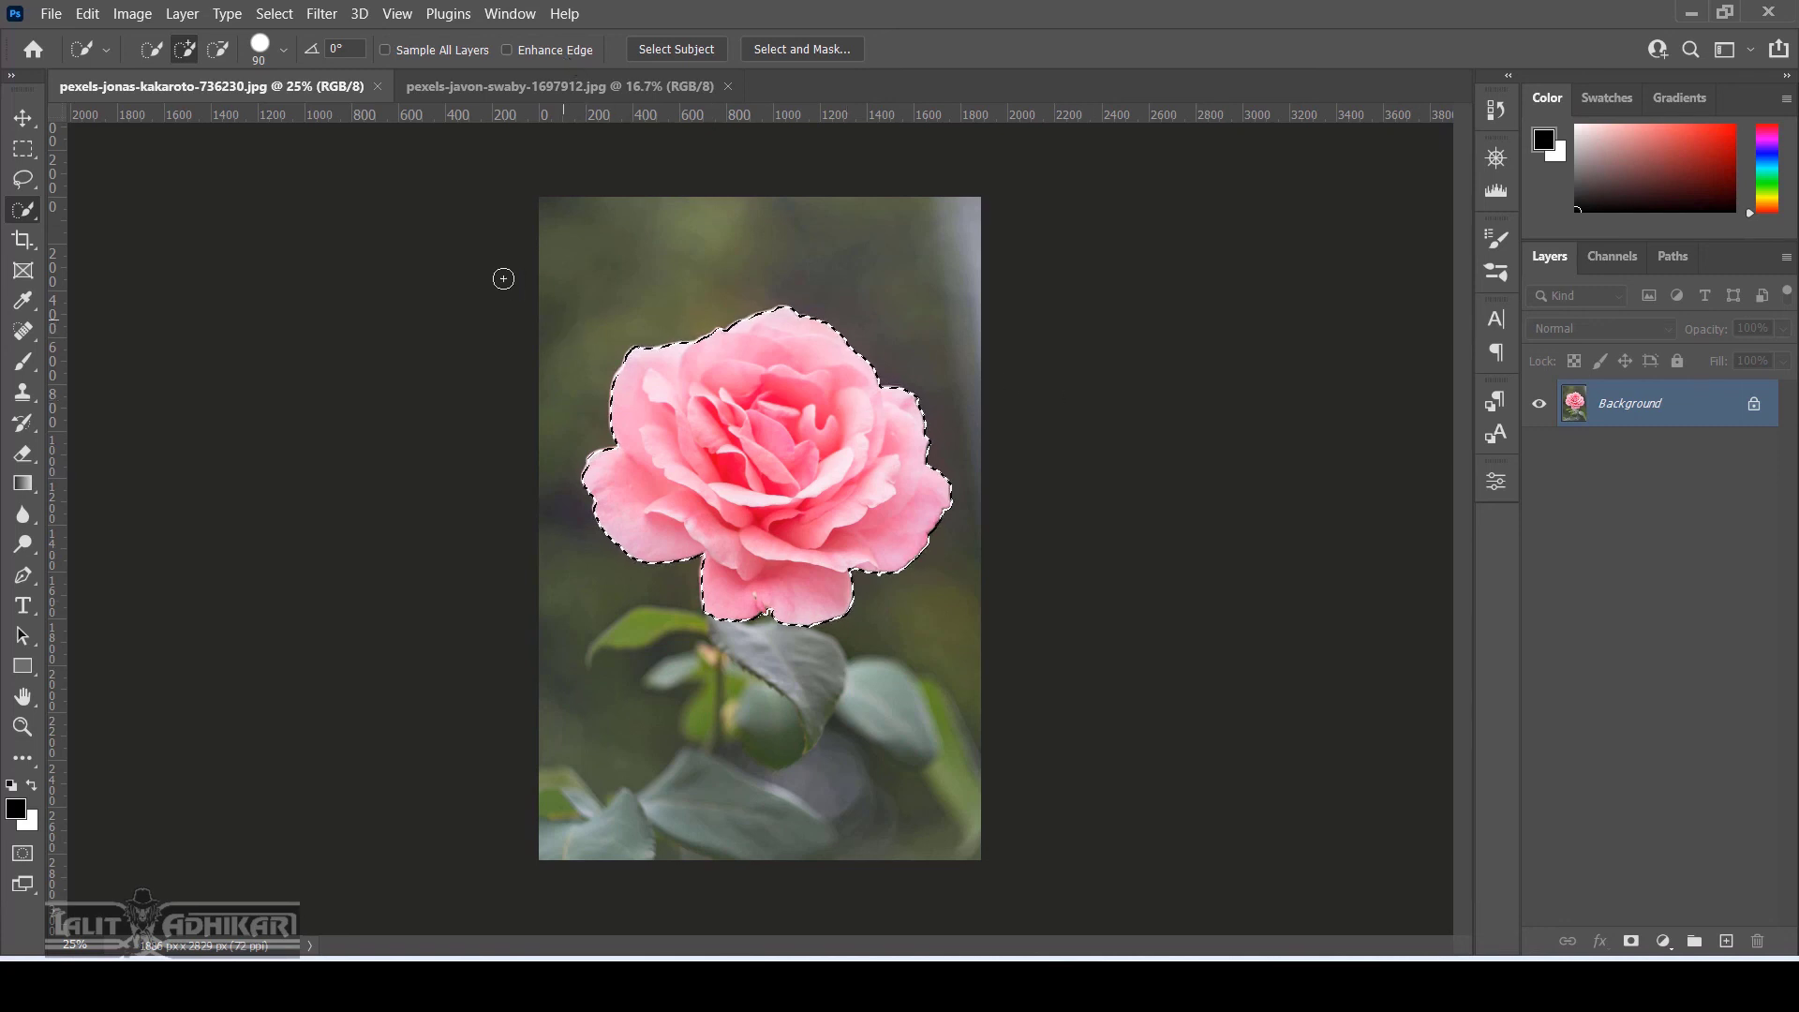
# Close the rose photo and activate the Magic Wand tool with a 31 by 31 Average sample size for the yellow-flower photo
pyautogui.hotkey('ctrl', 'w')
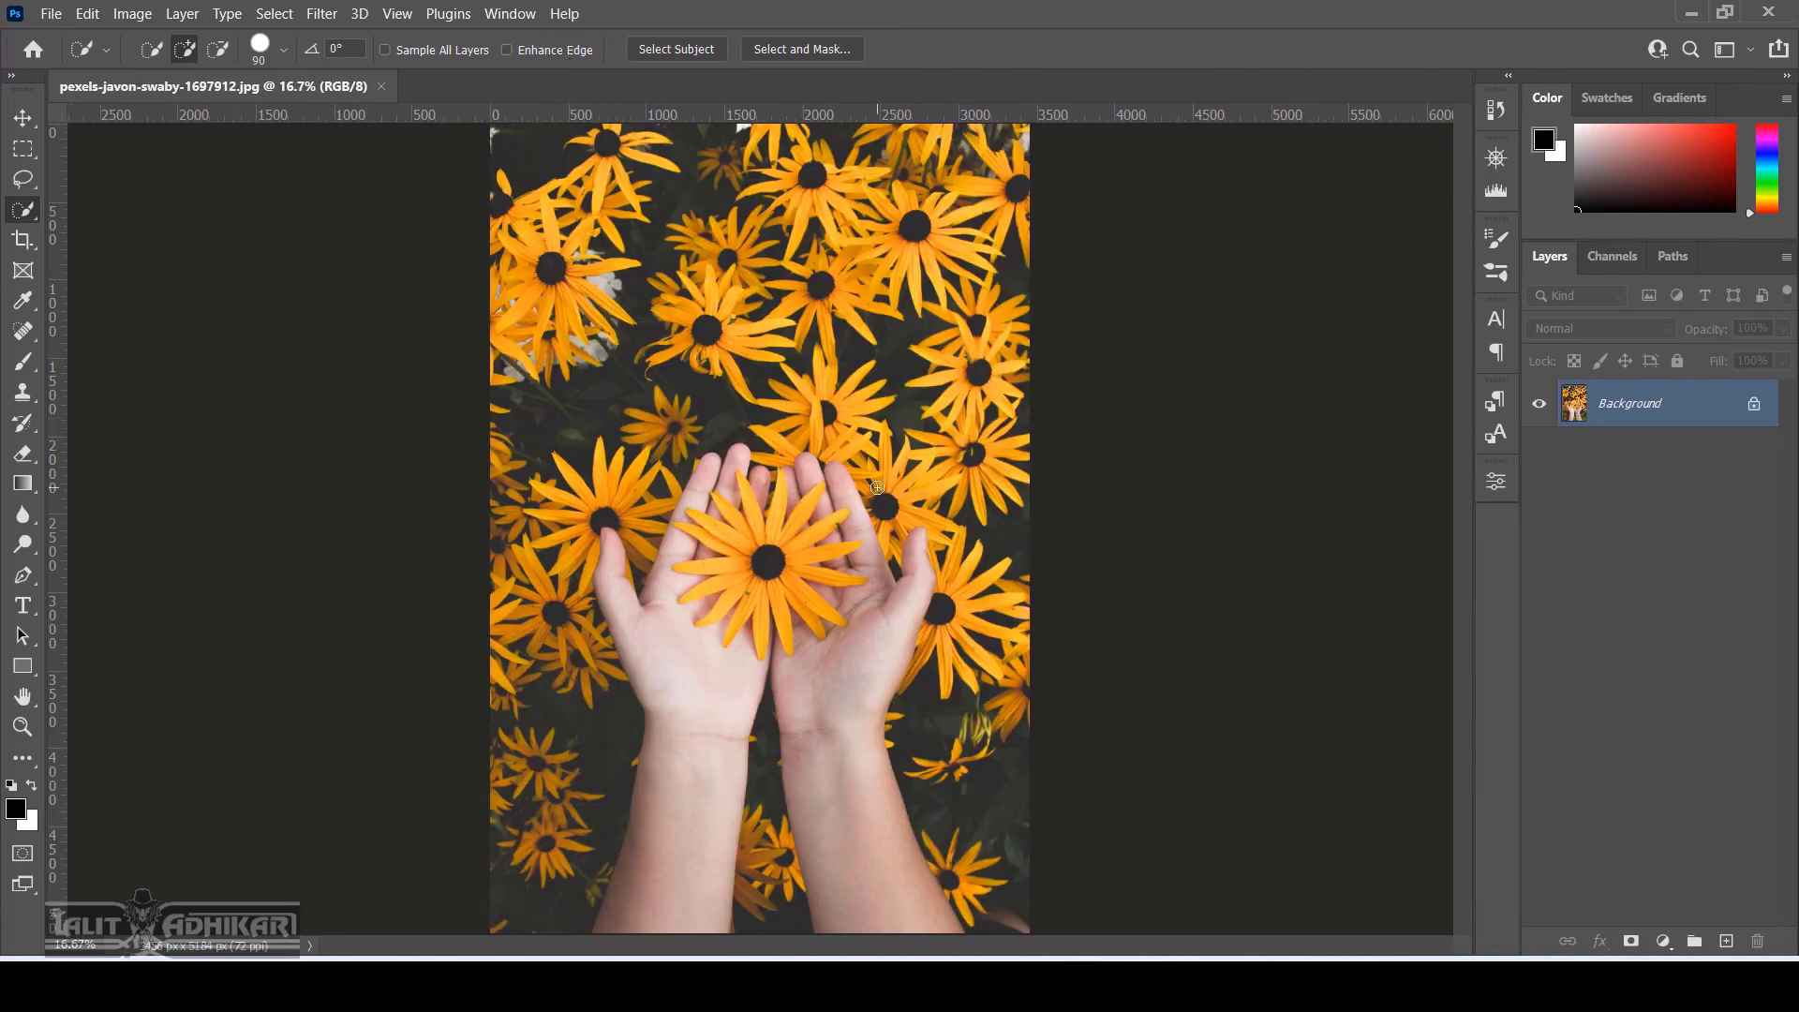
pyautogui.scroll(-1, 878, 487)
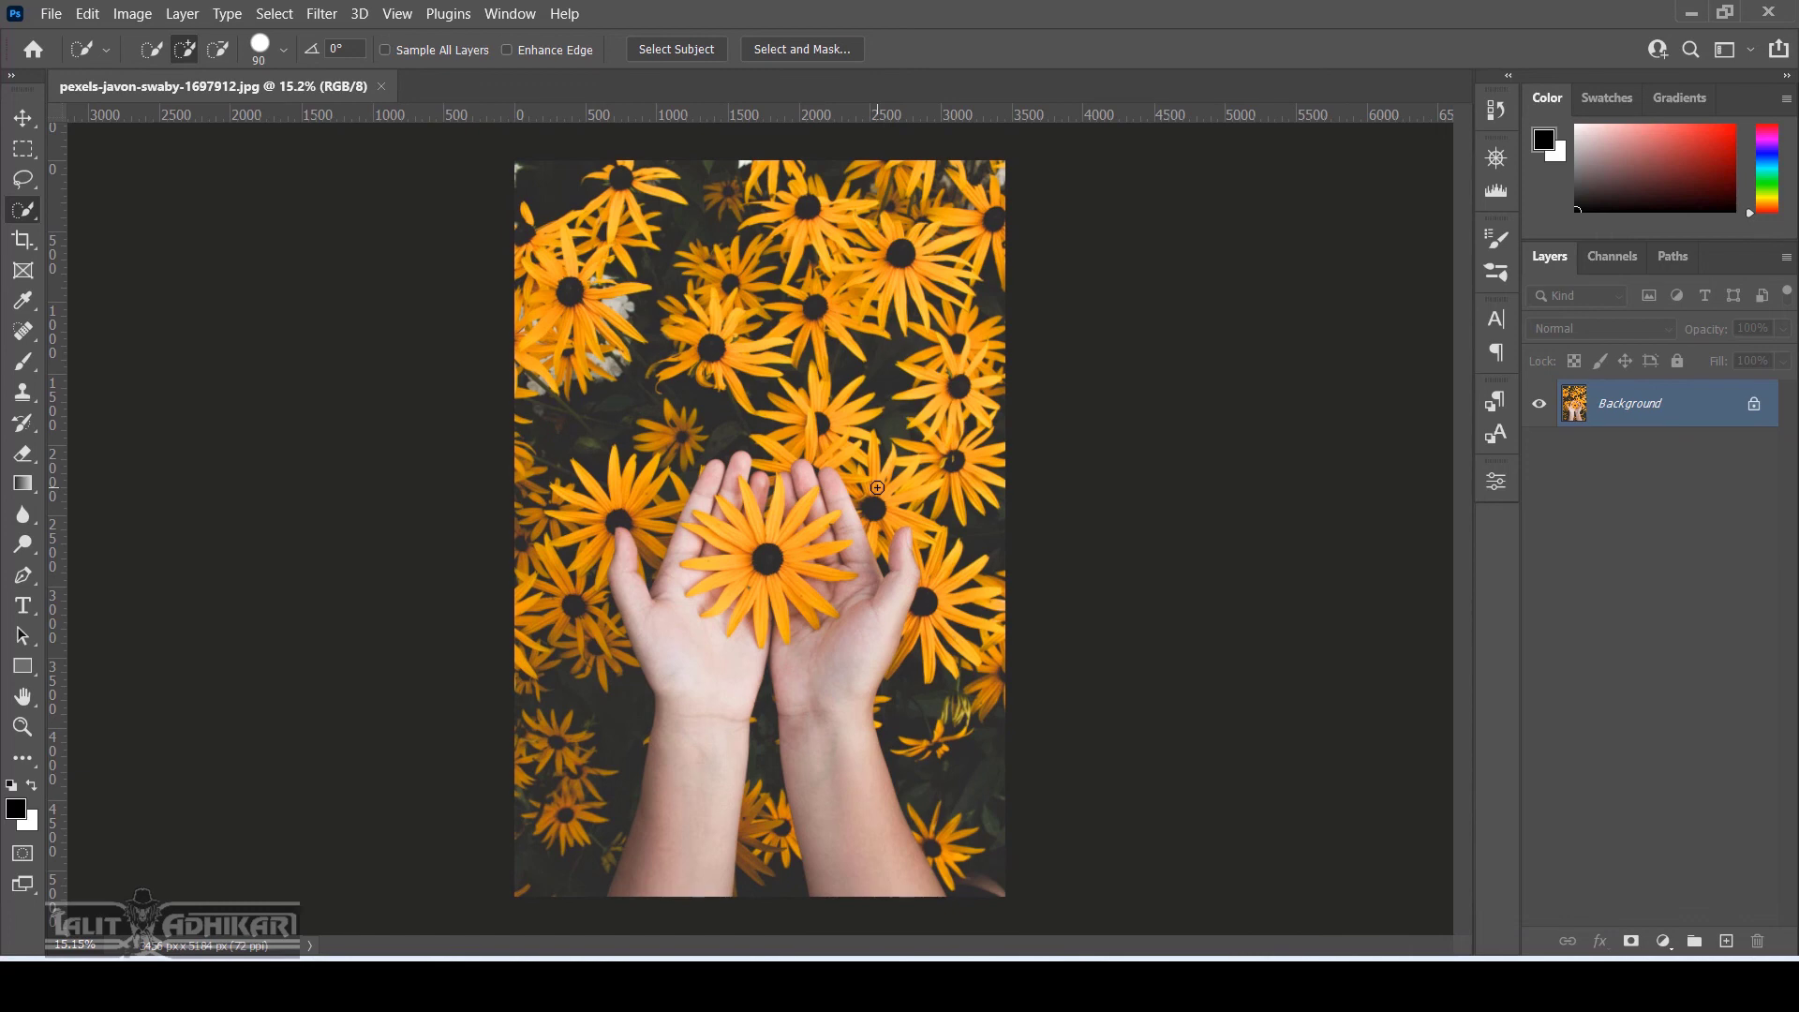
pyautogui.click(20, 210)
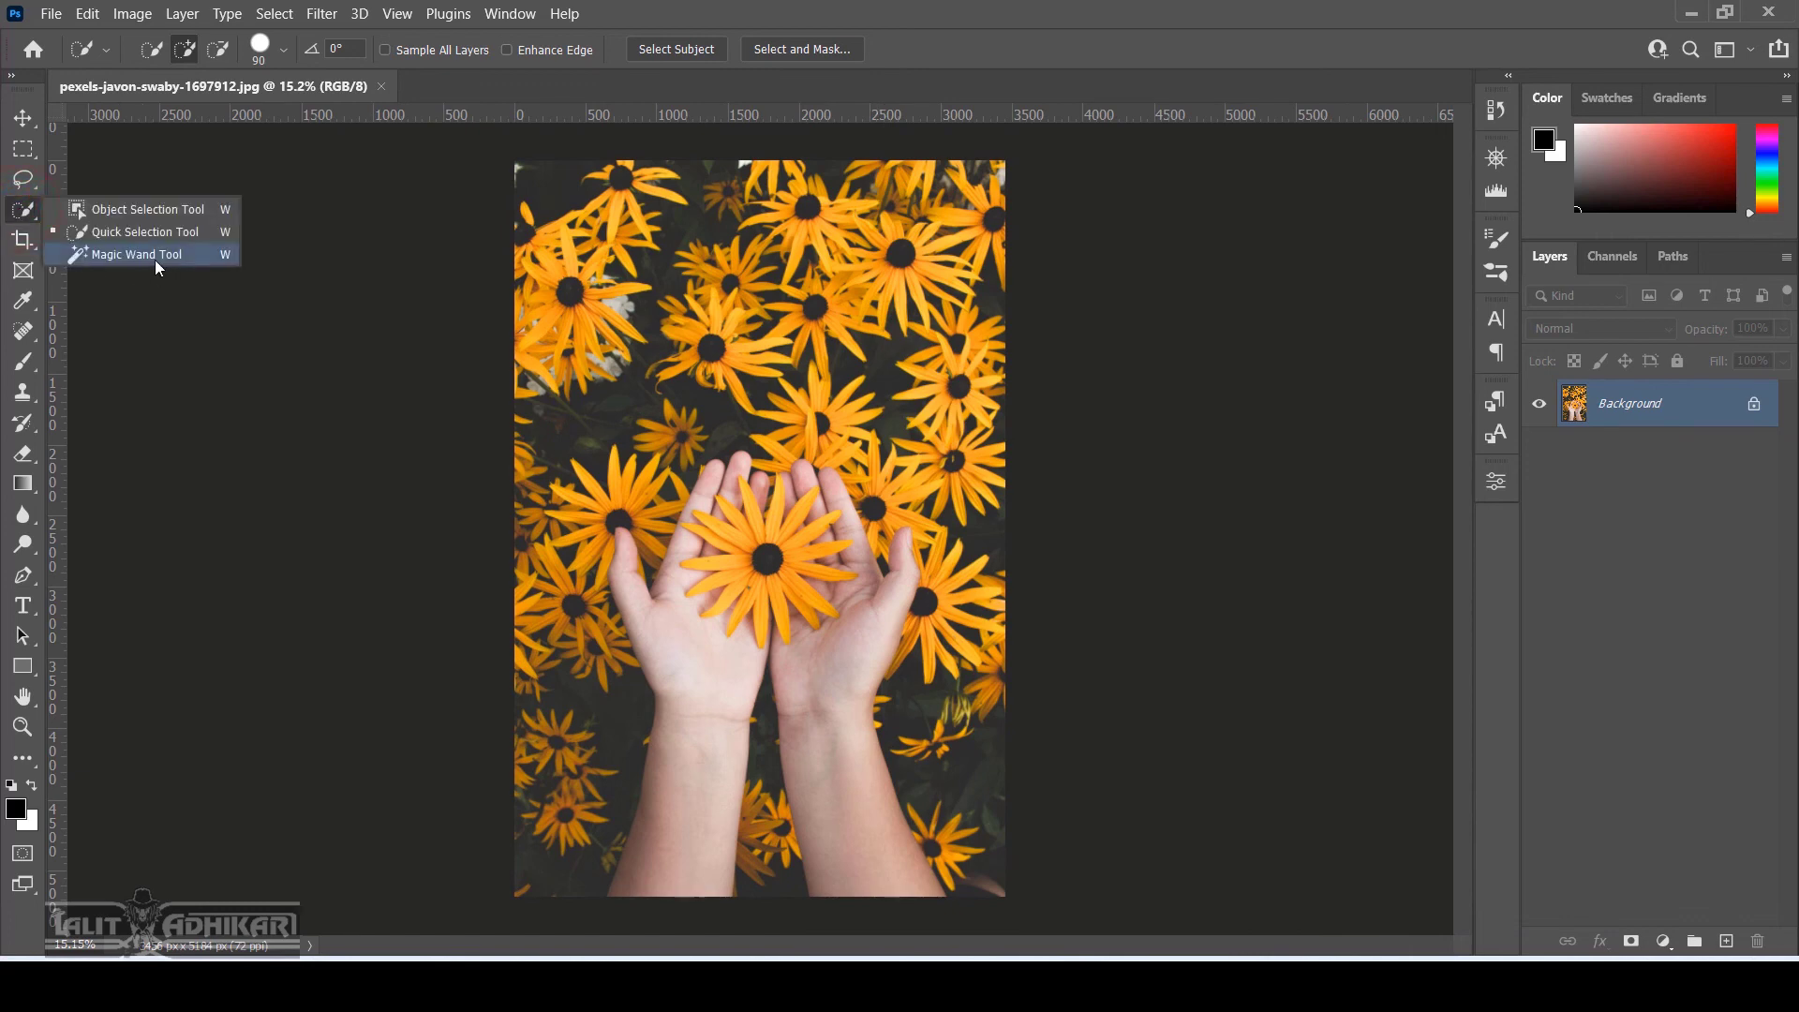
pyautogui.click(149, 259)
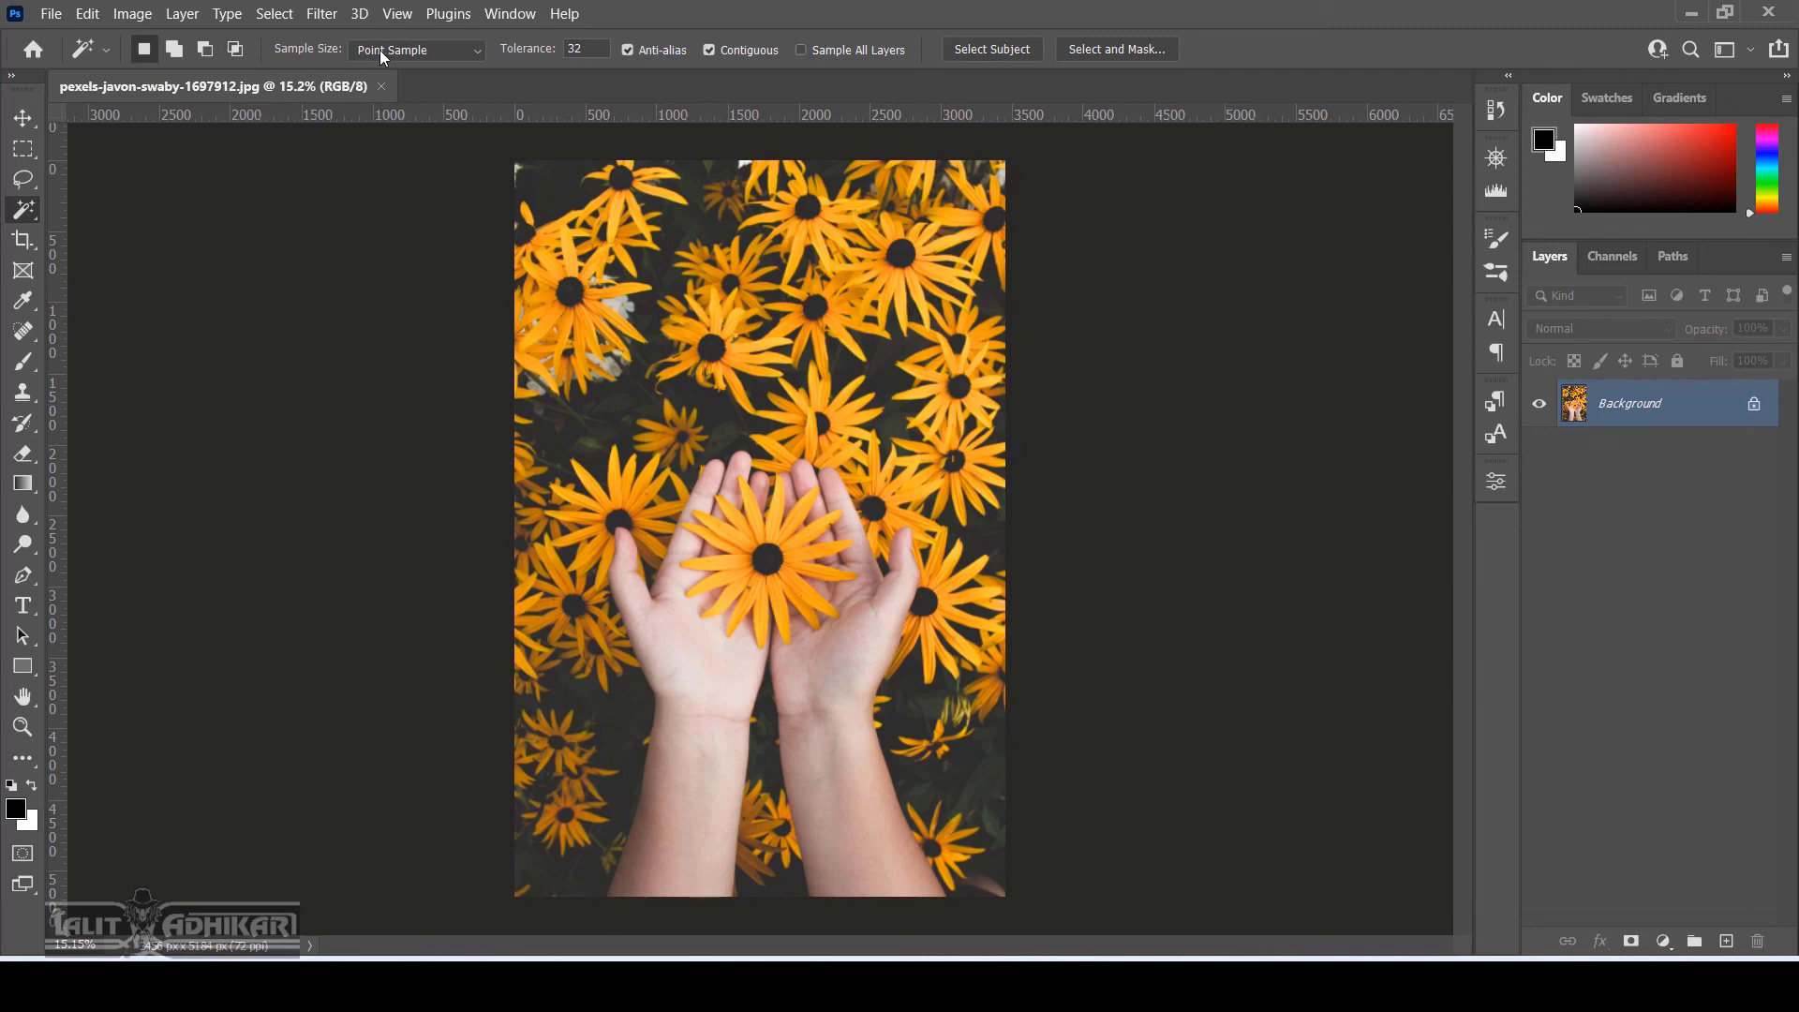
pyautogui.click(472, 52)
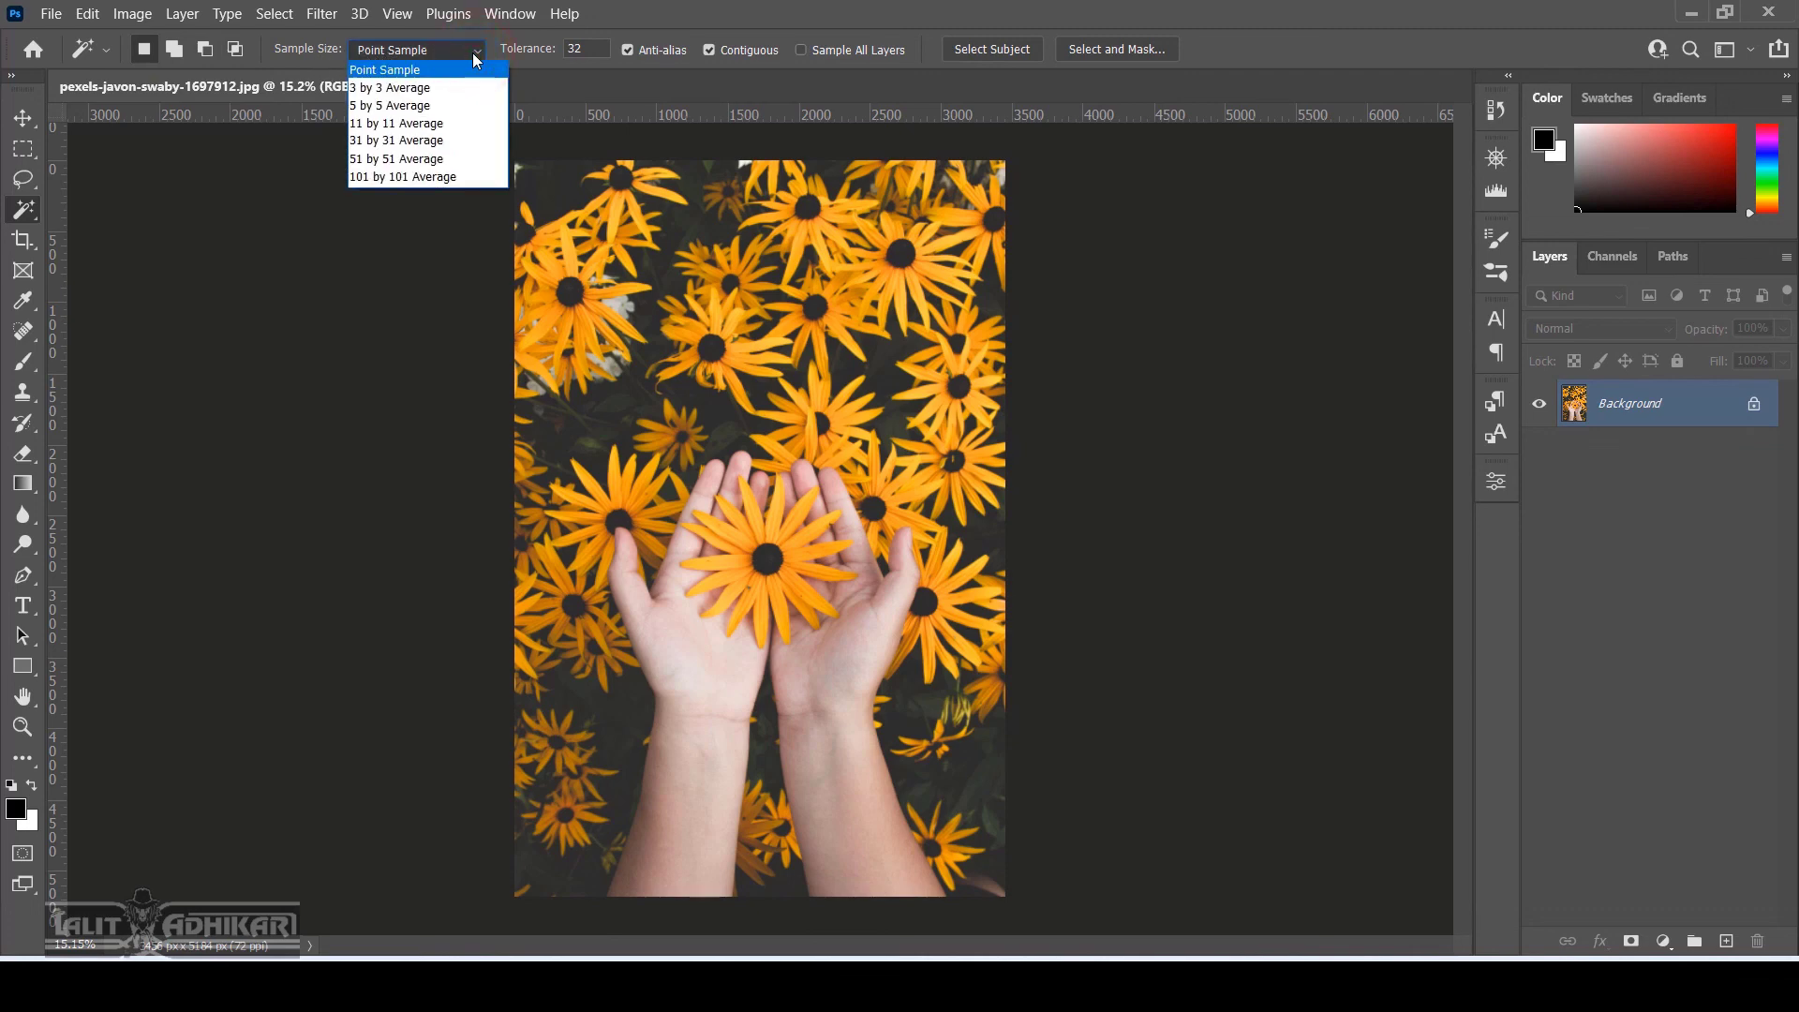
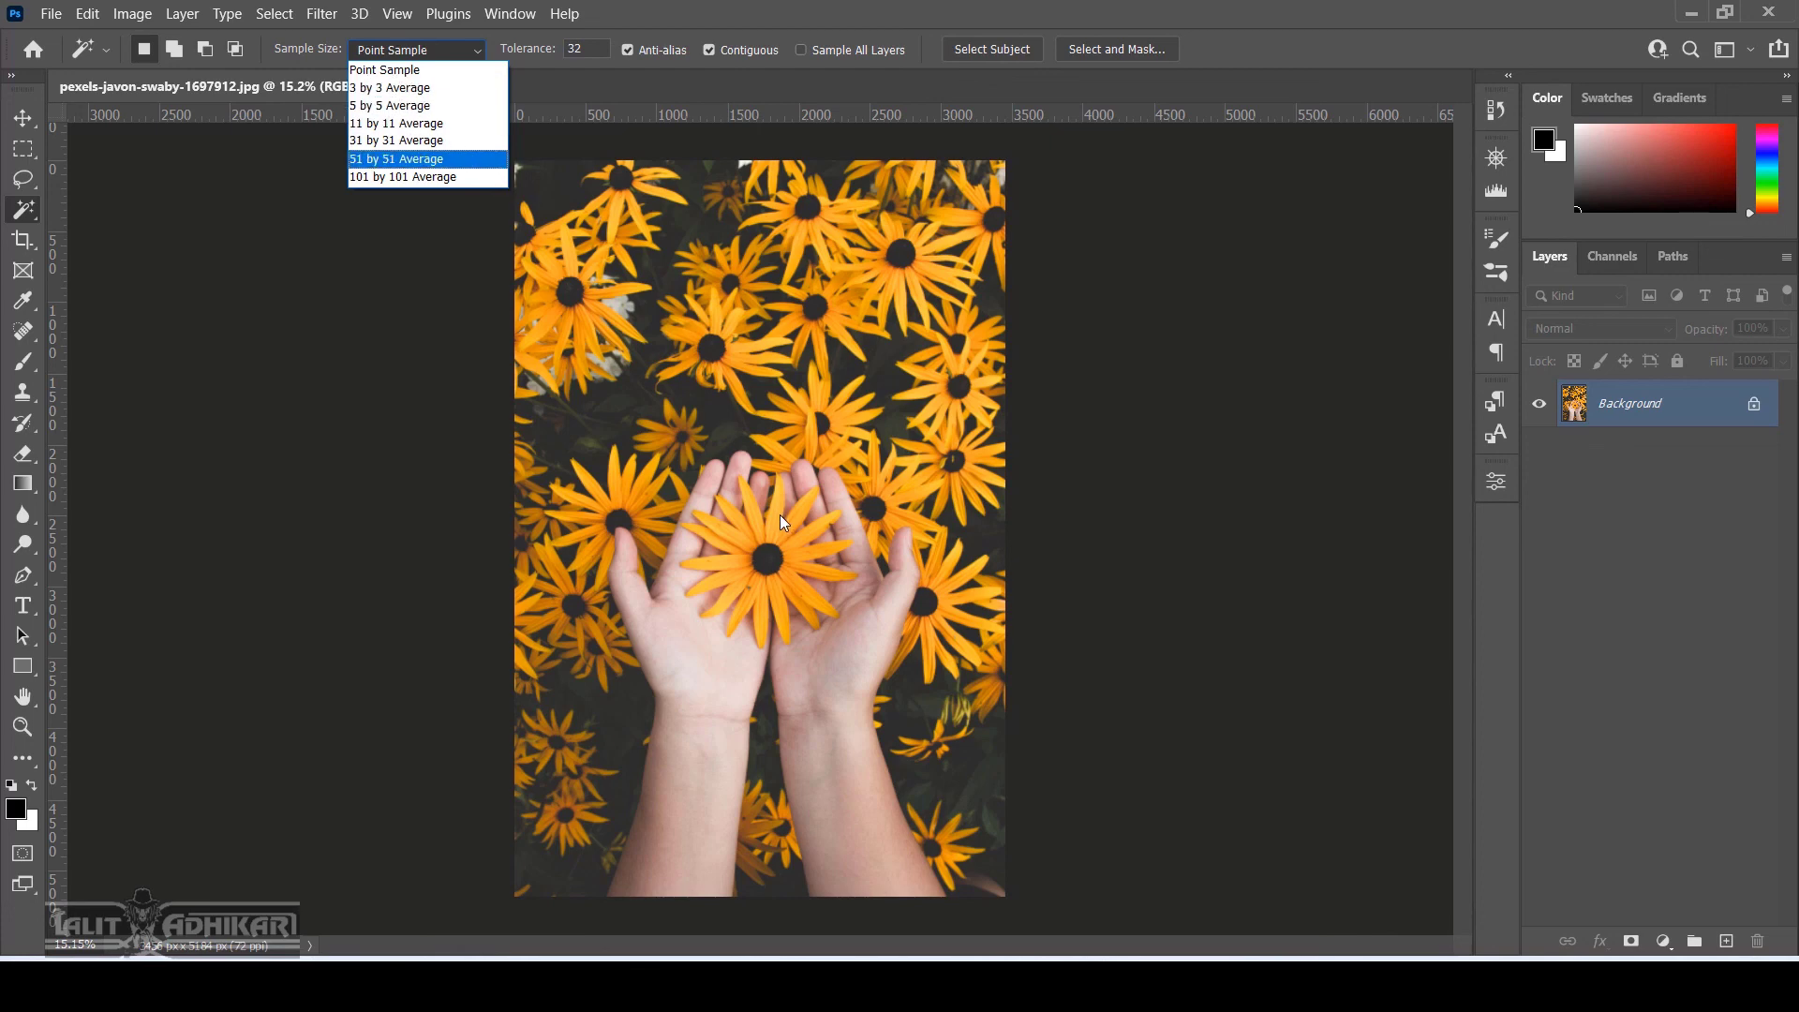
pyautogui.click(462, 146)
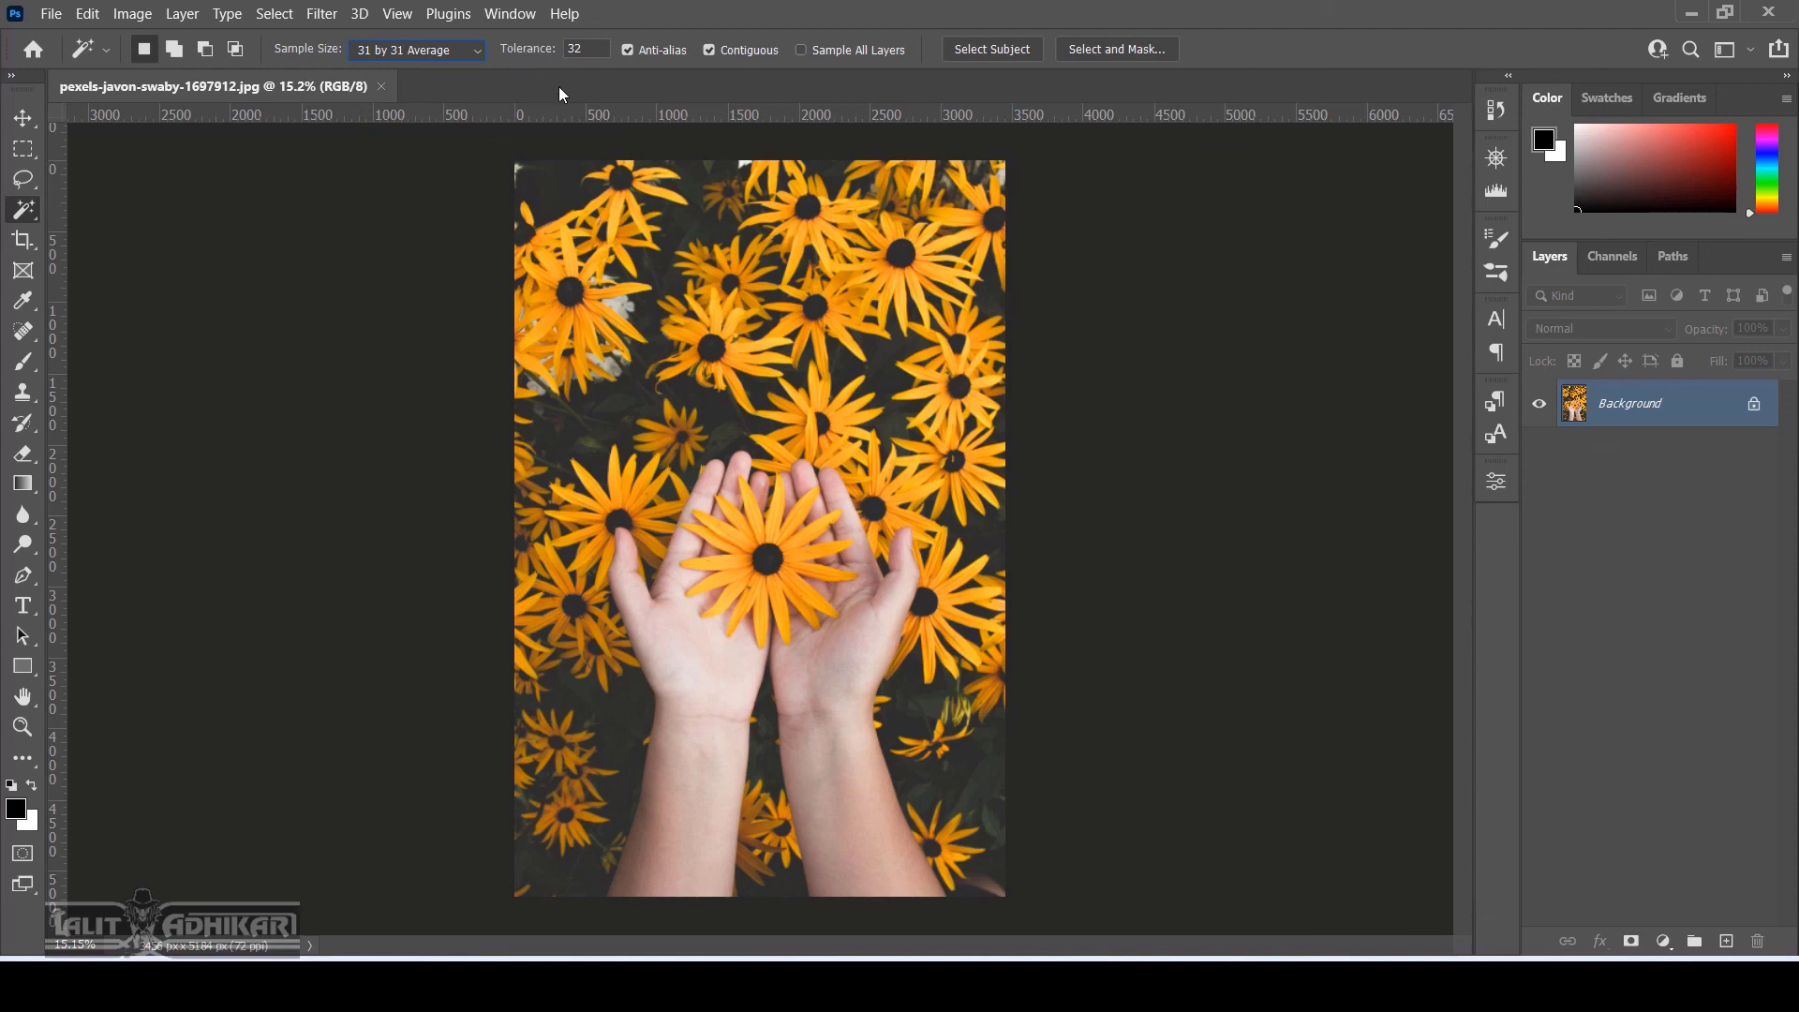
# Try Magic Wand tolerances of 0 and 255, set the tolerance to 32, and sample a petal of the flower held in the hands
pyautogui.doubleClick(585, 47)
pyautogui.write('0')
pyautogui.write('255')
pyautogui.write('3')
pyautogui.write('2')
pyautogui.click(800, 511)
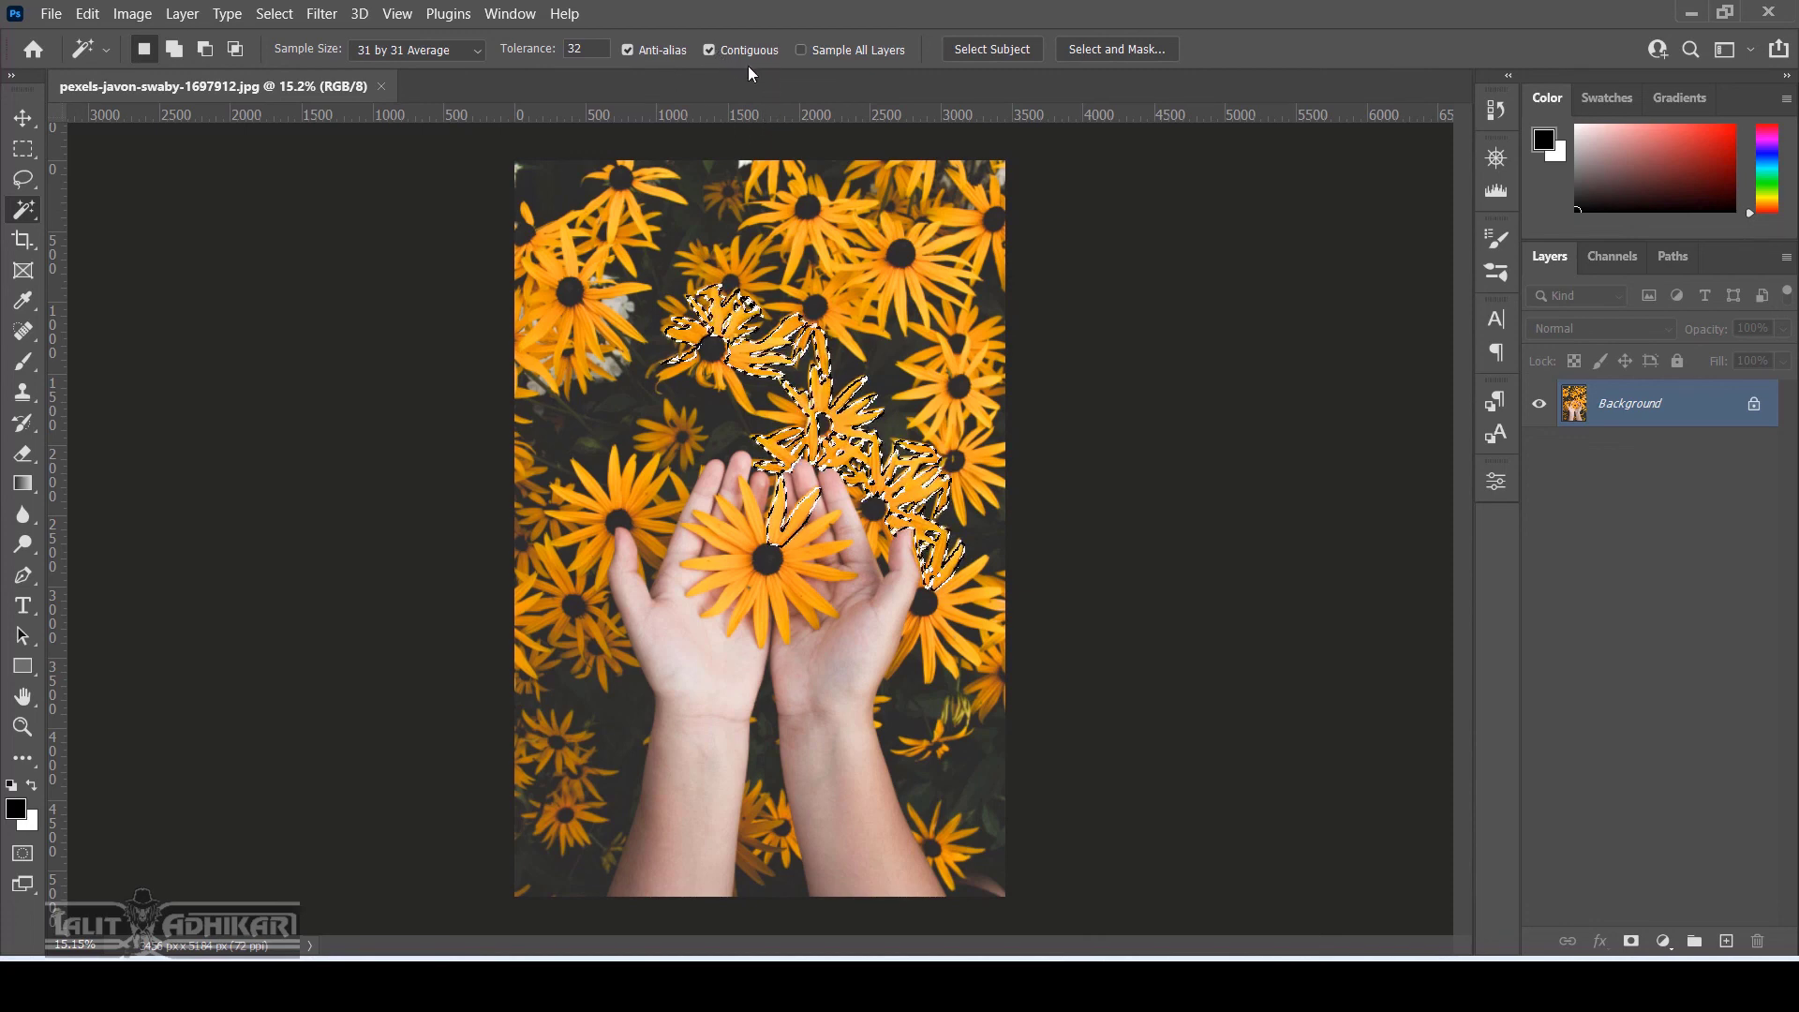
# Examine how far the Magic Wand selection extends across the petals of the held flower and the flowers touching it
pyautogui.scroll(10, 785, 481)
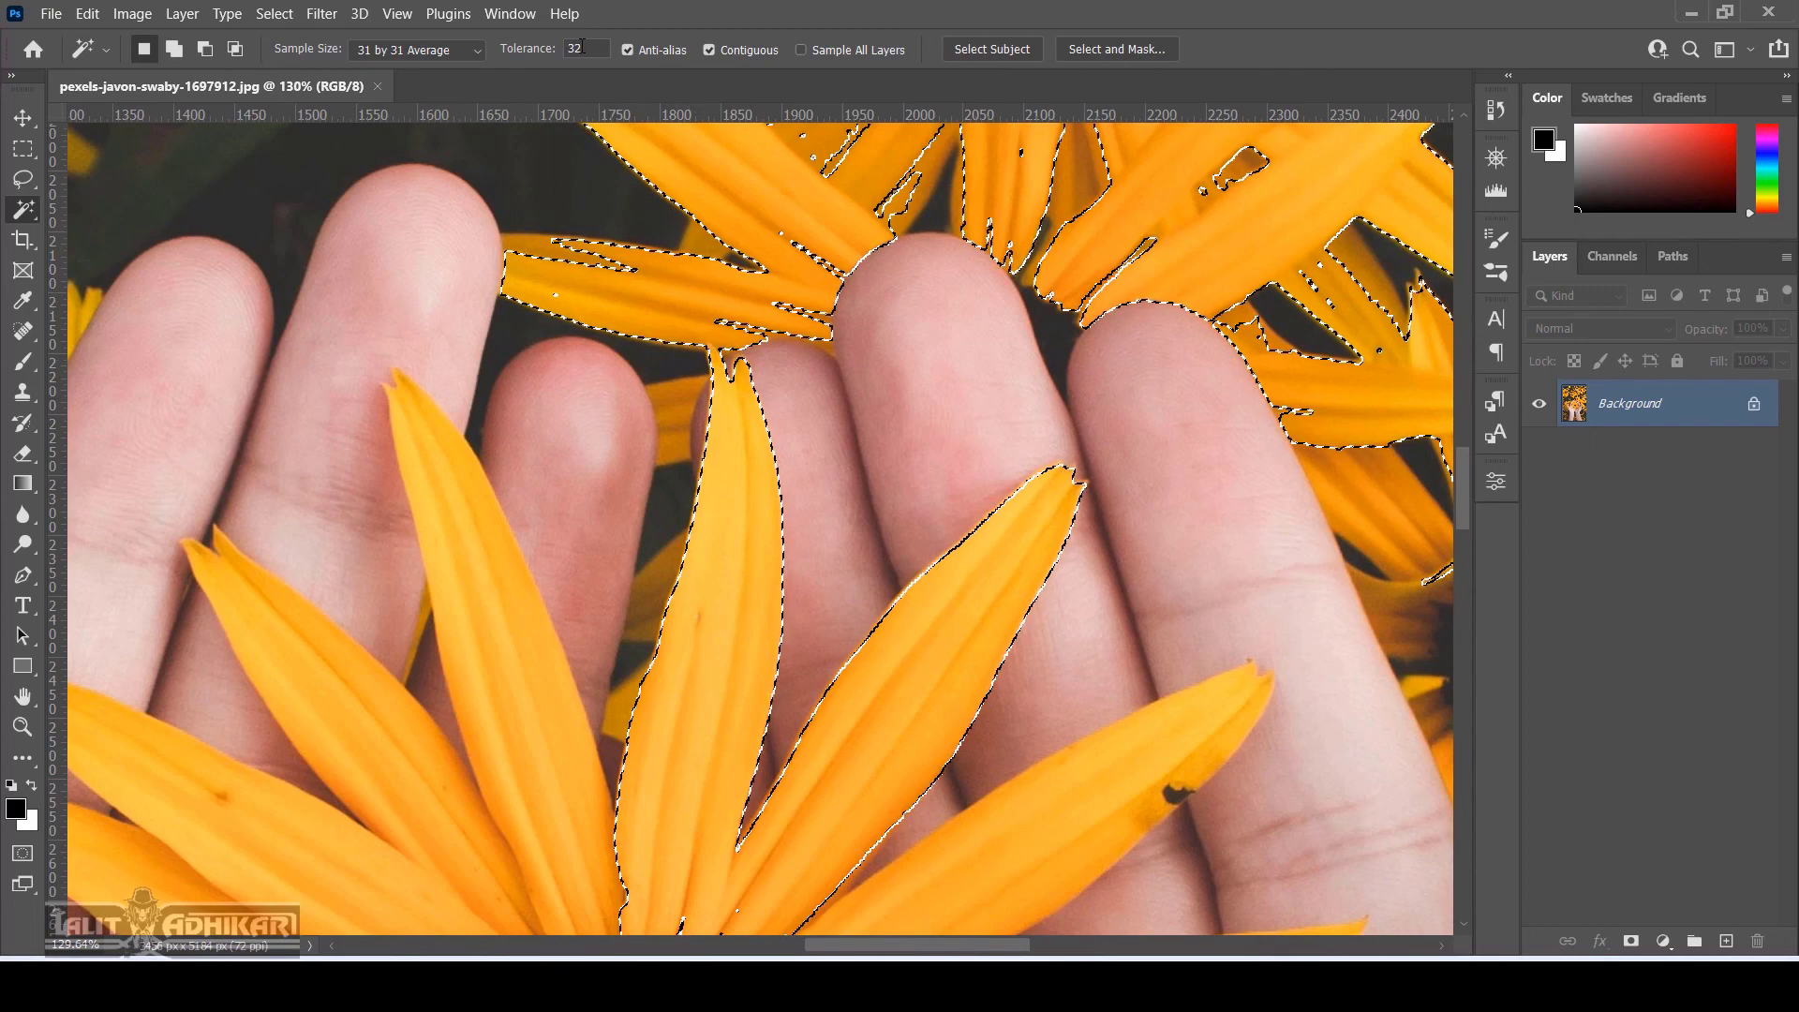
pyautogui.scroll(-5, 681, 302)
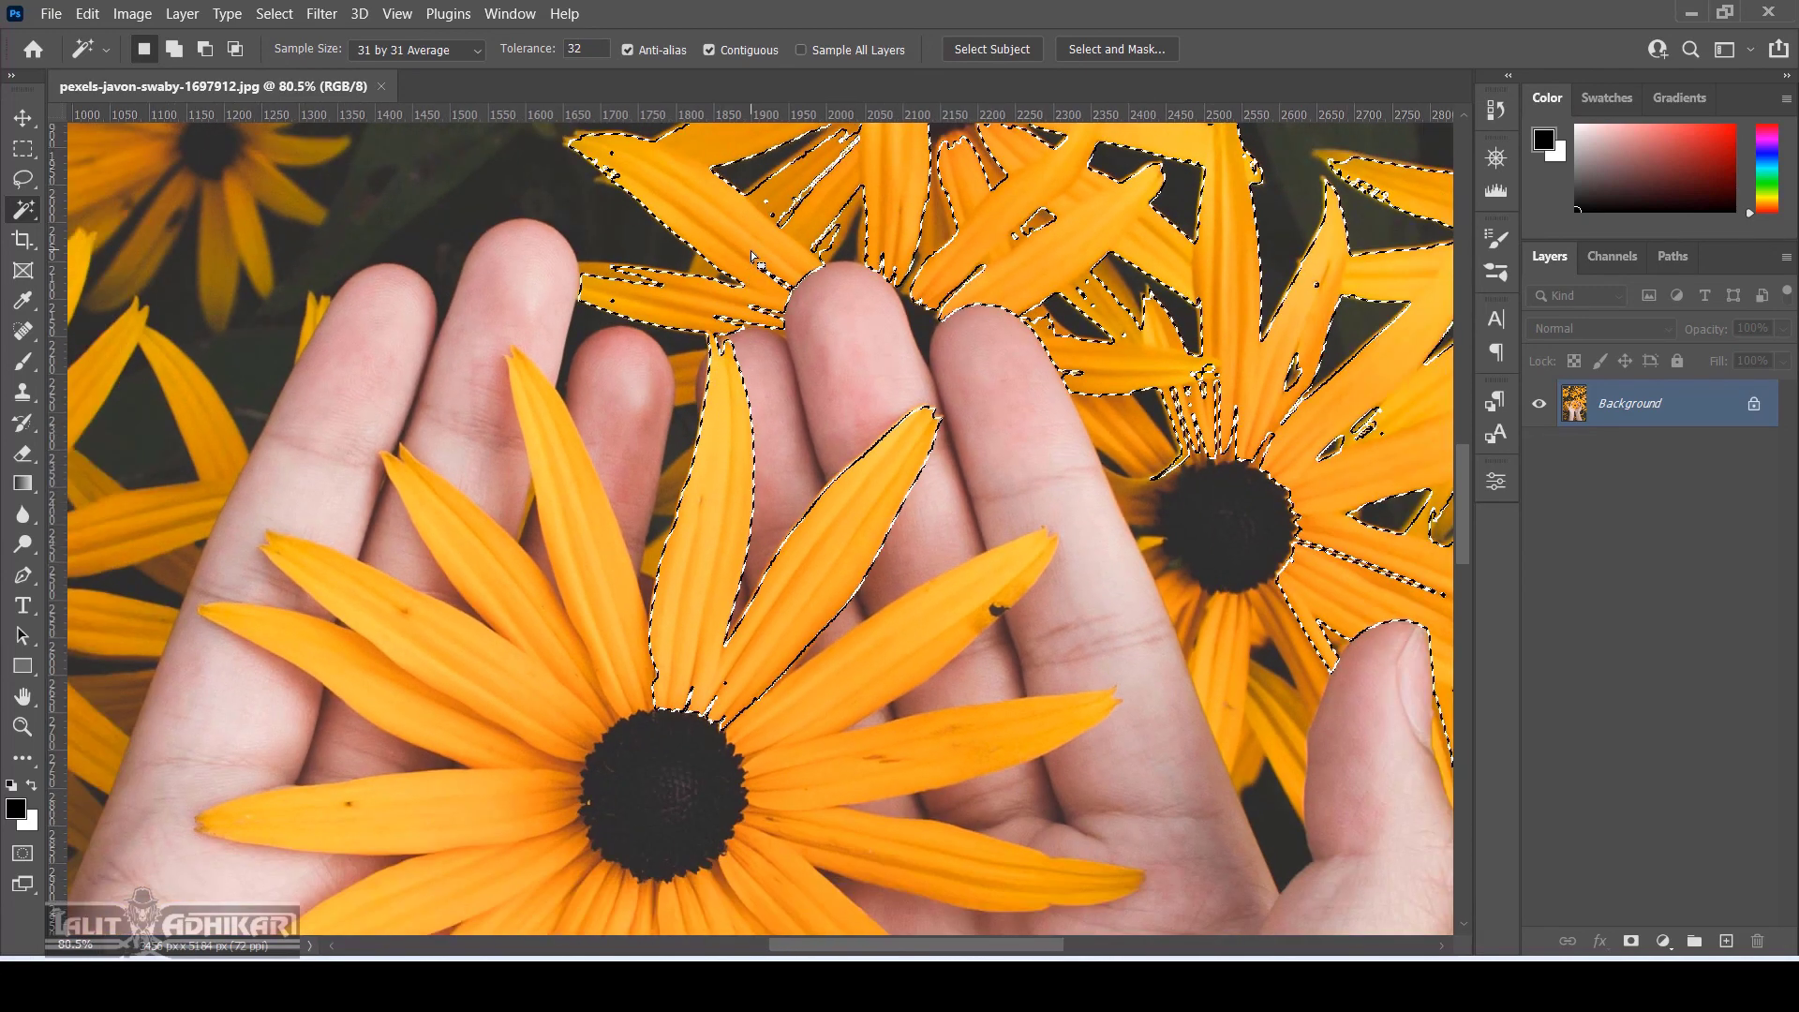
pyautogui.scroll(-2, 773, 242)
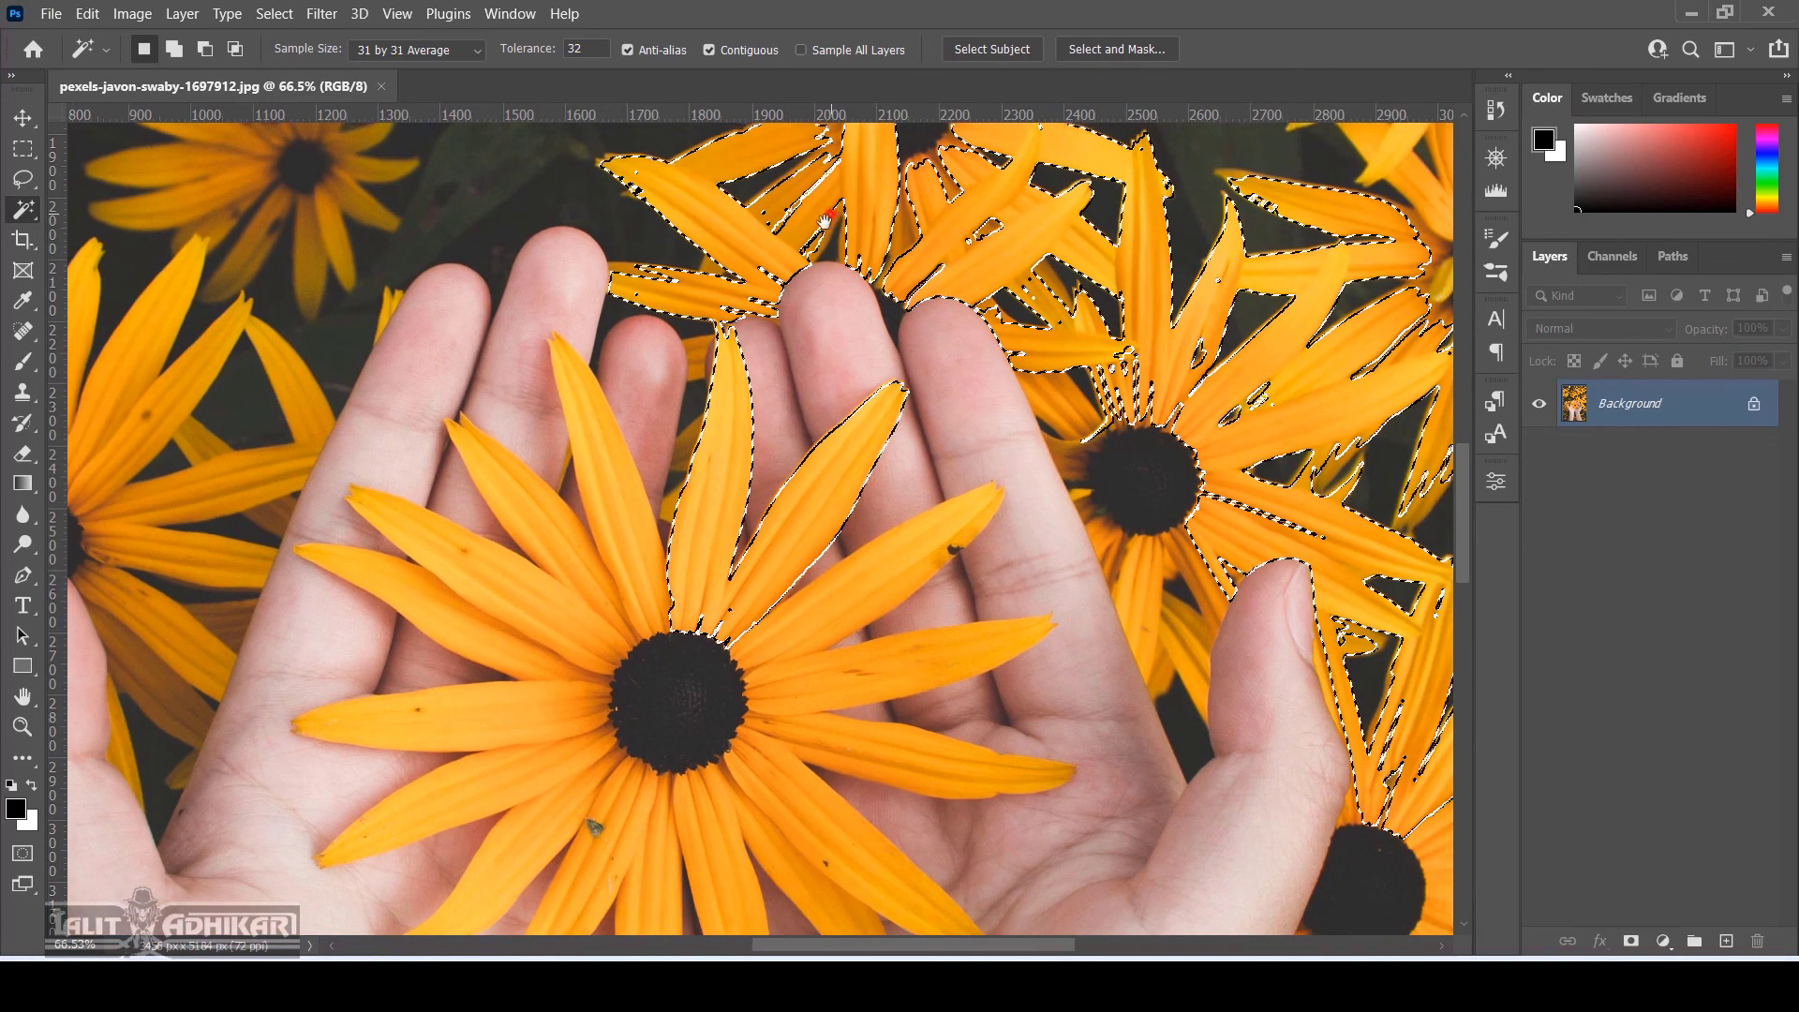
pyautogui.moveTo(826, 219); pyautogui.dragTo(573, 349)
pyautogui.moveTo(861, 208); pyautogui.dragTo(843, 336)
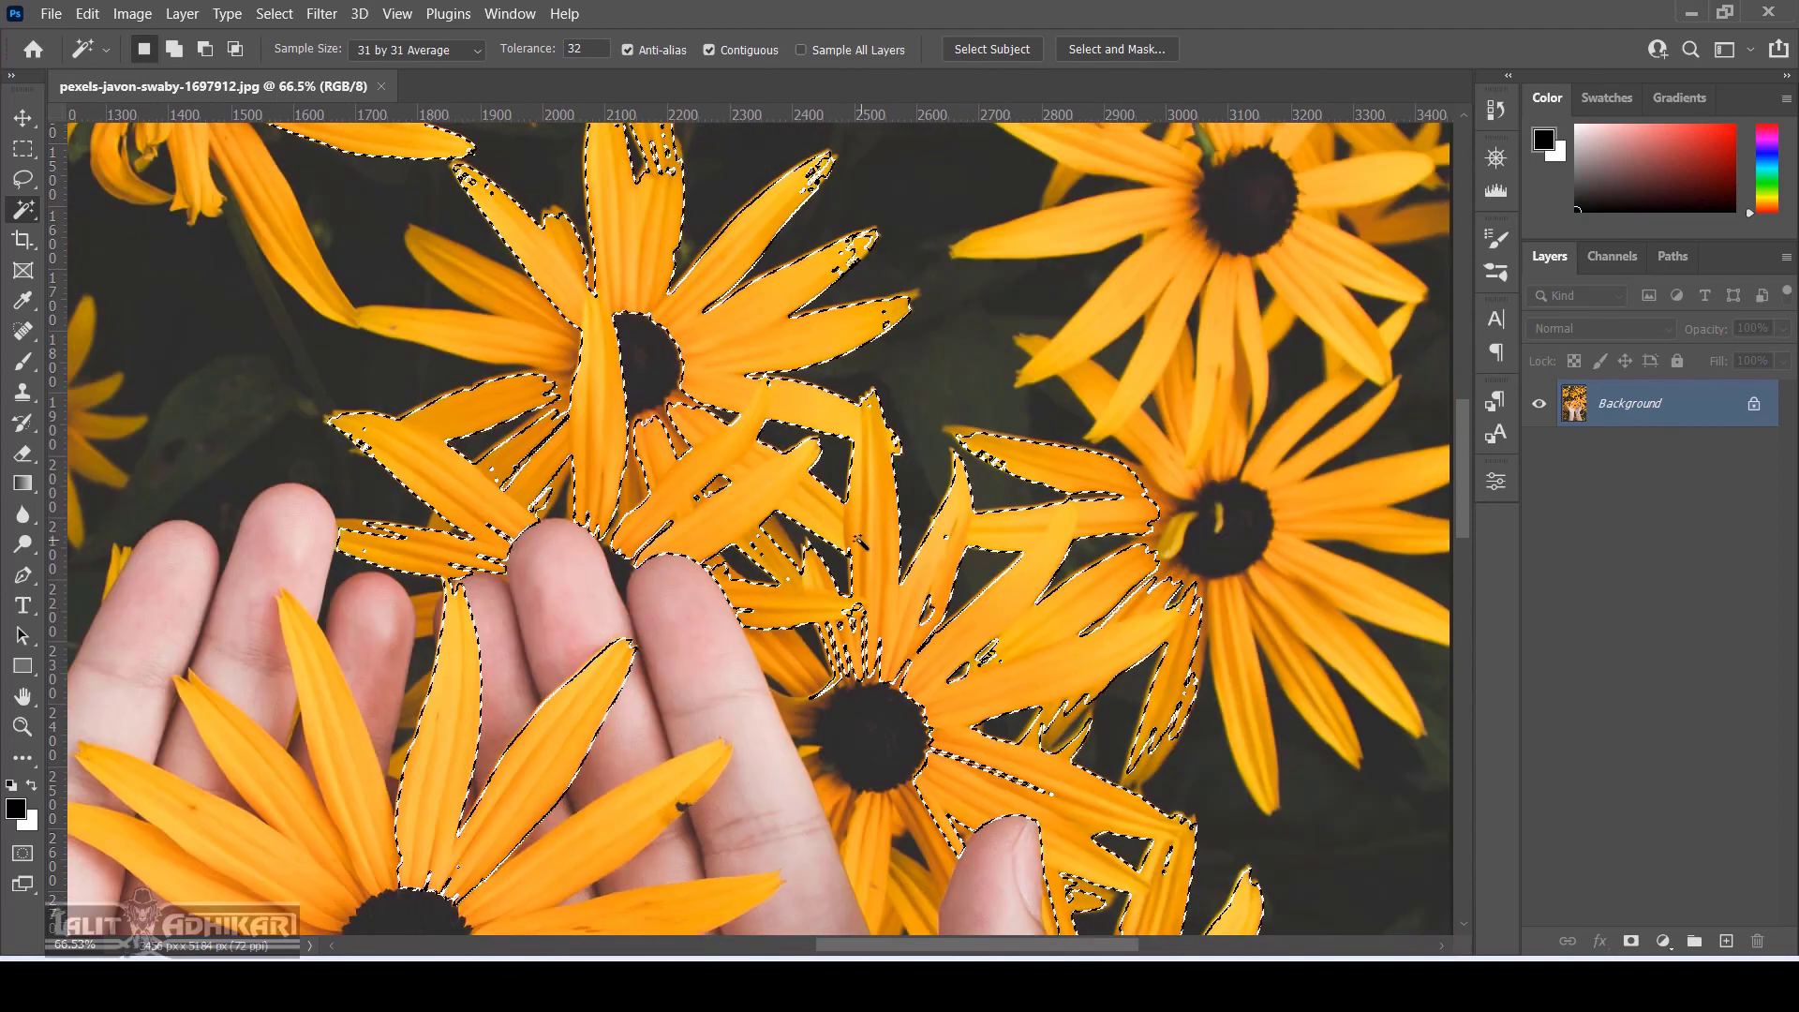
pyautogui.moveTo(700, 264); pyautogui.dragTo(803, 569)
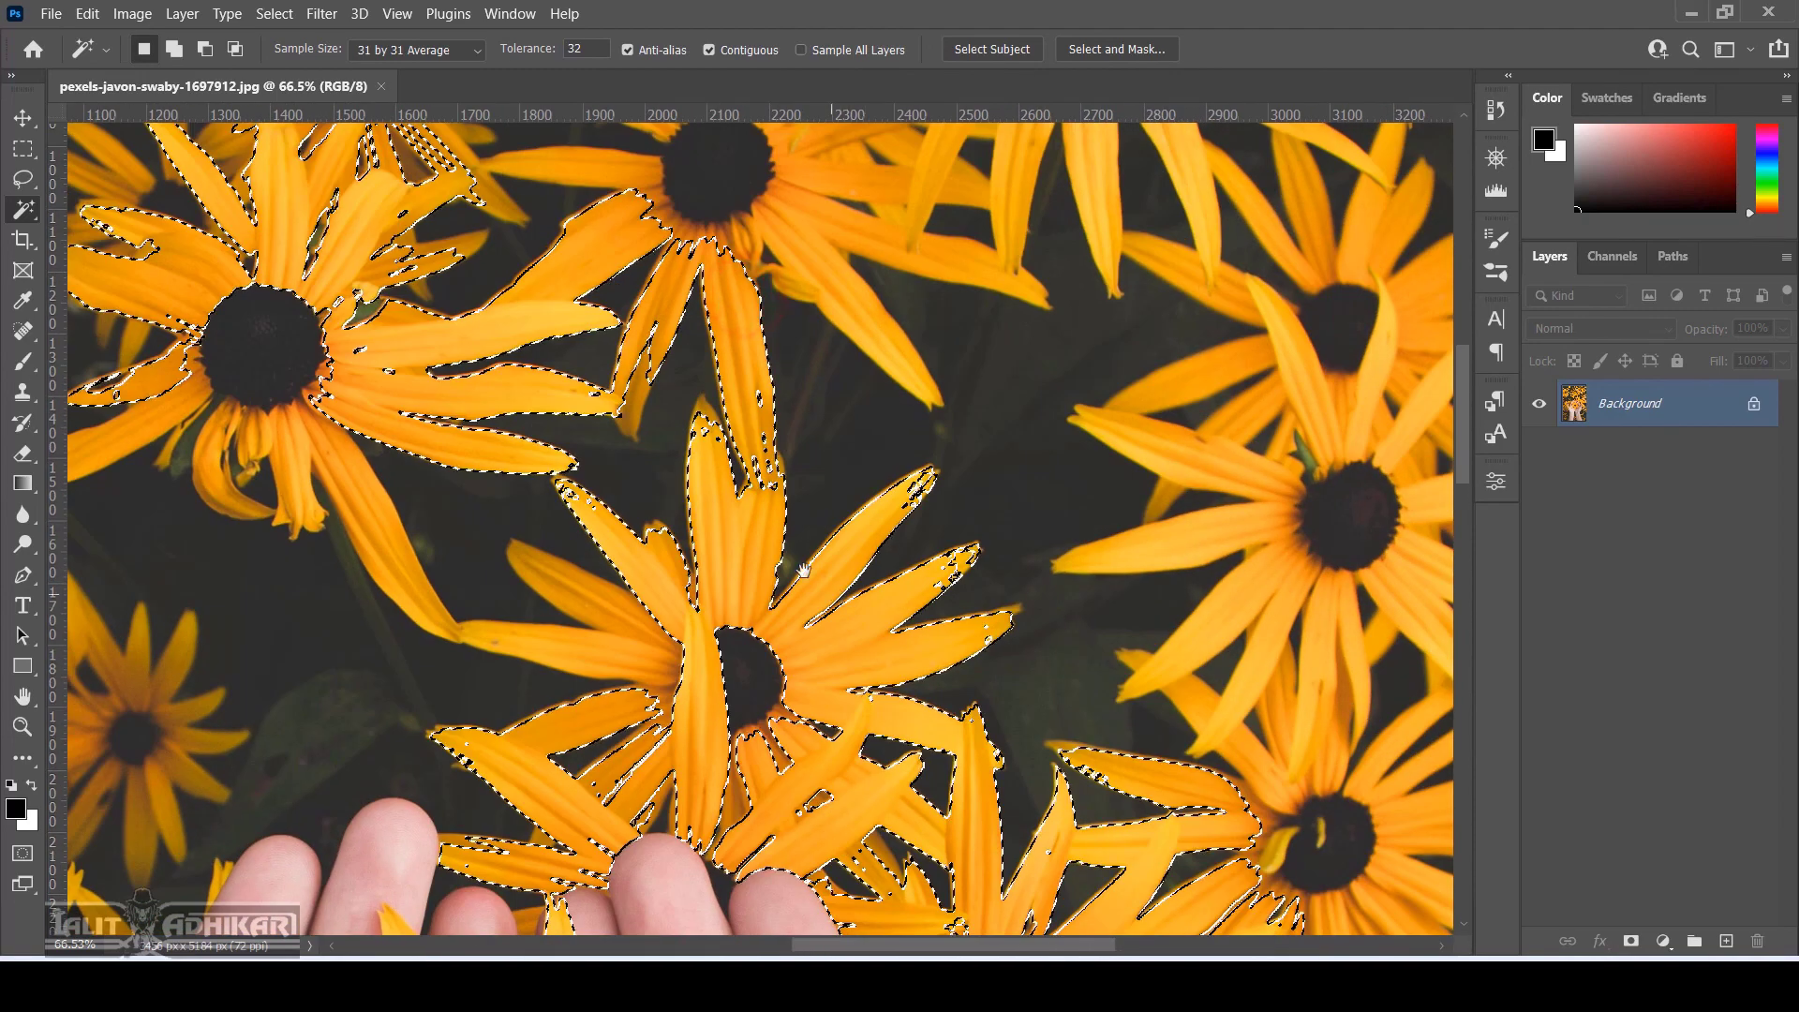
pyautogui.moveTo(514, 186); pyautogui.dragTo(576, 216)
pyautogui.scroll(-8, 888, 518)
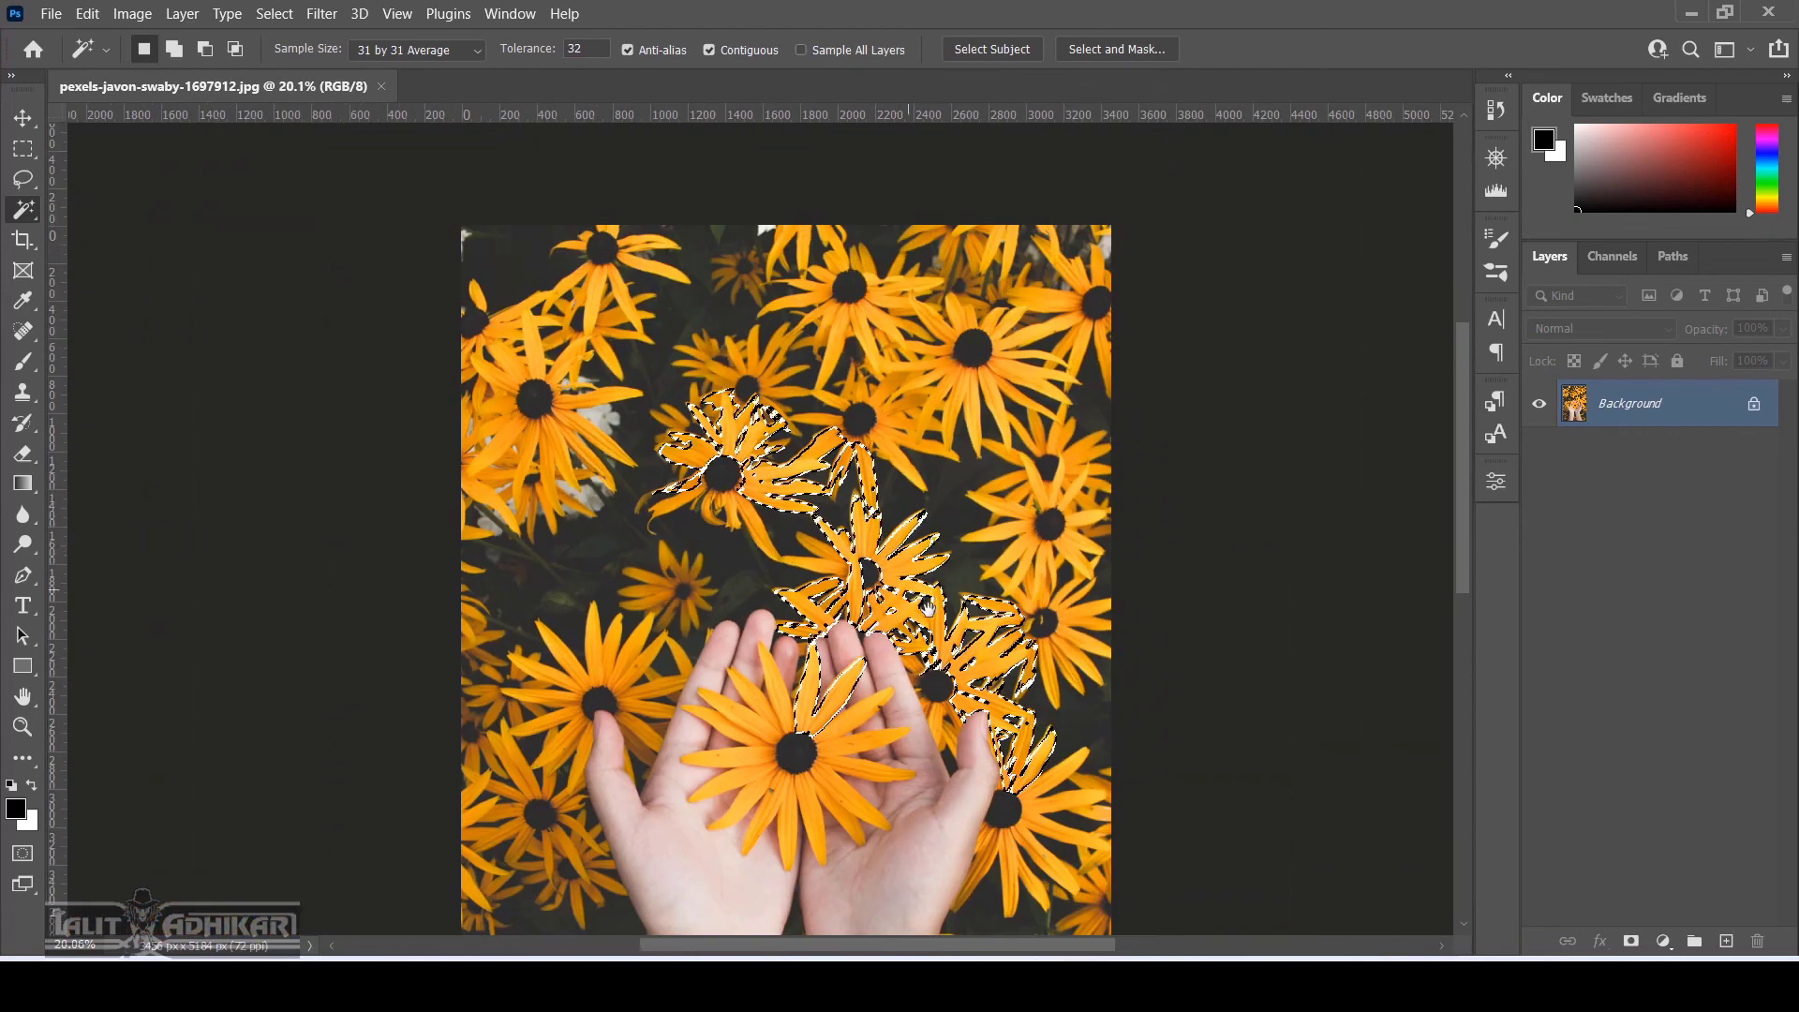
pyautogui.moveTo(994, 743); pyautogui.dragTo(904, 595)
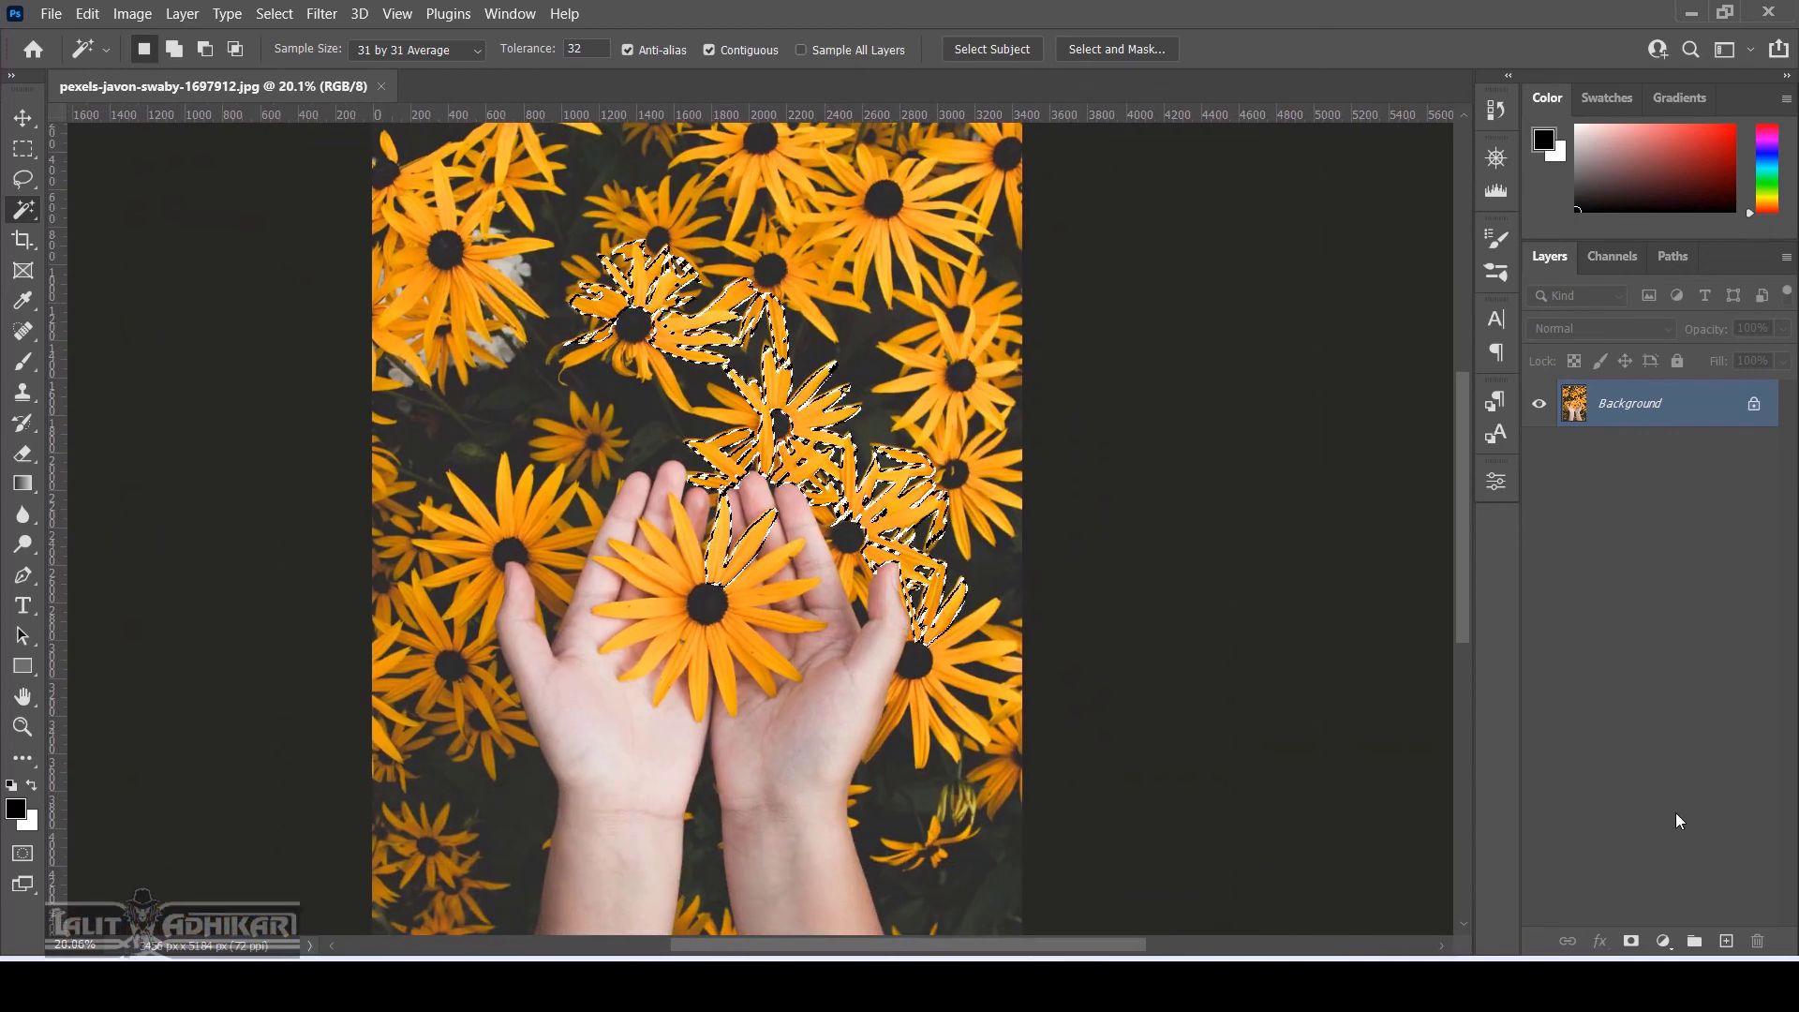
# Fill the selected petals with a black (000000) Solid Color fill layer
pyautogui.click(1665, 940)
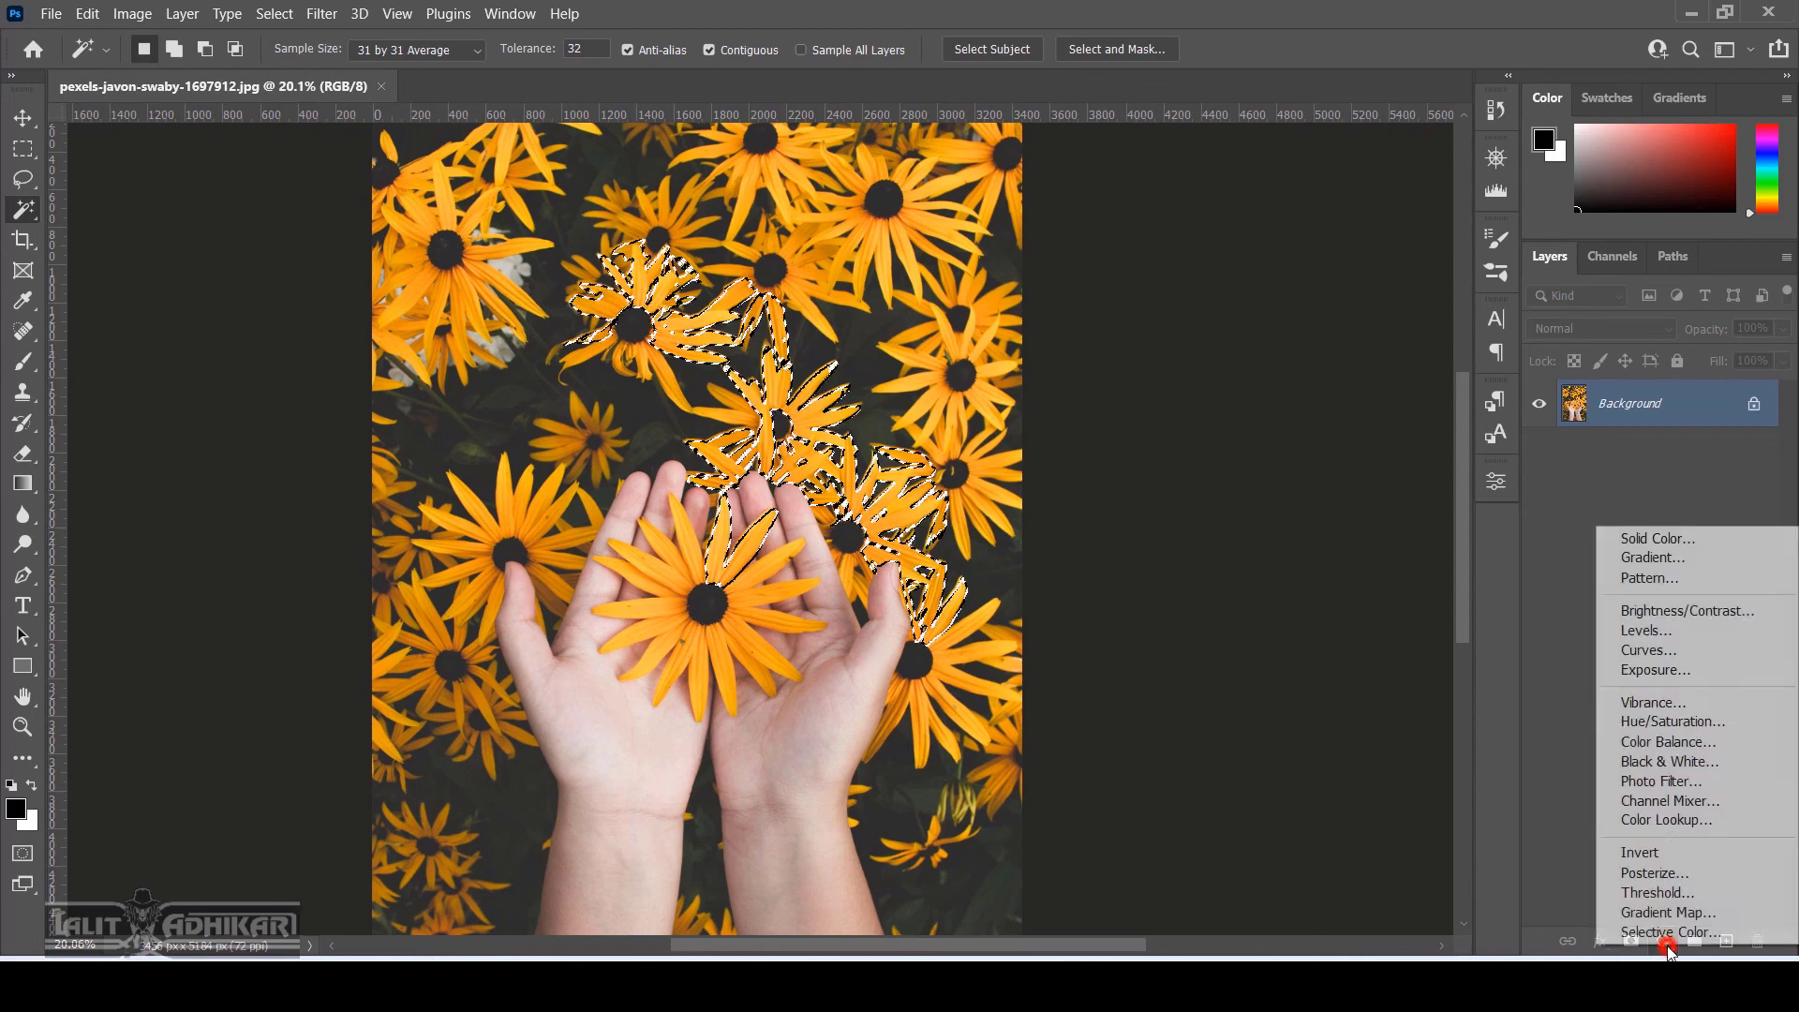
pyautogui.click(1673, 541)
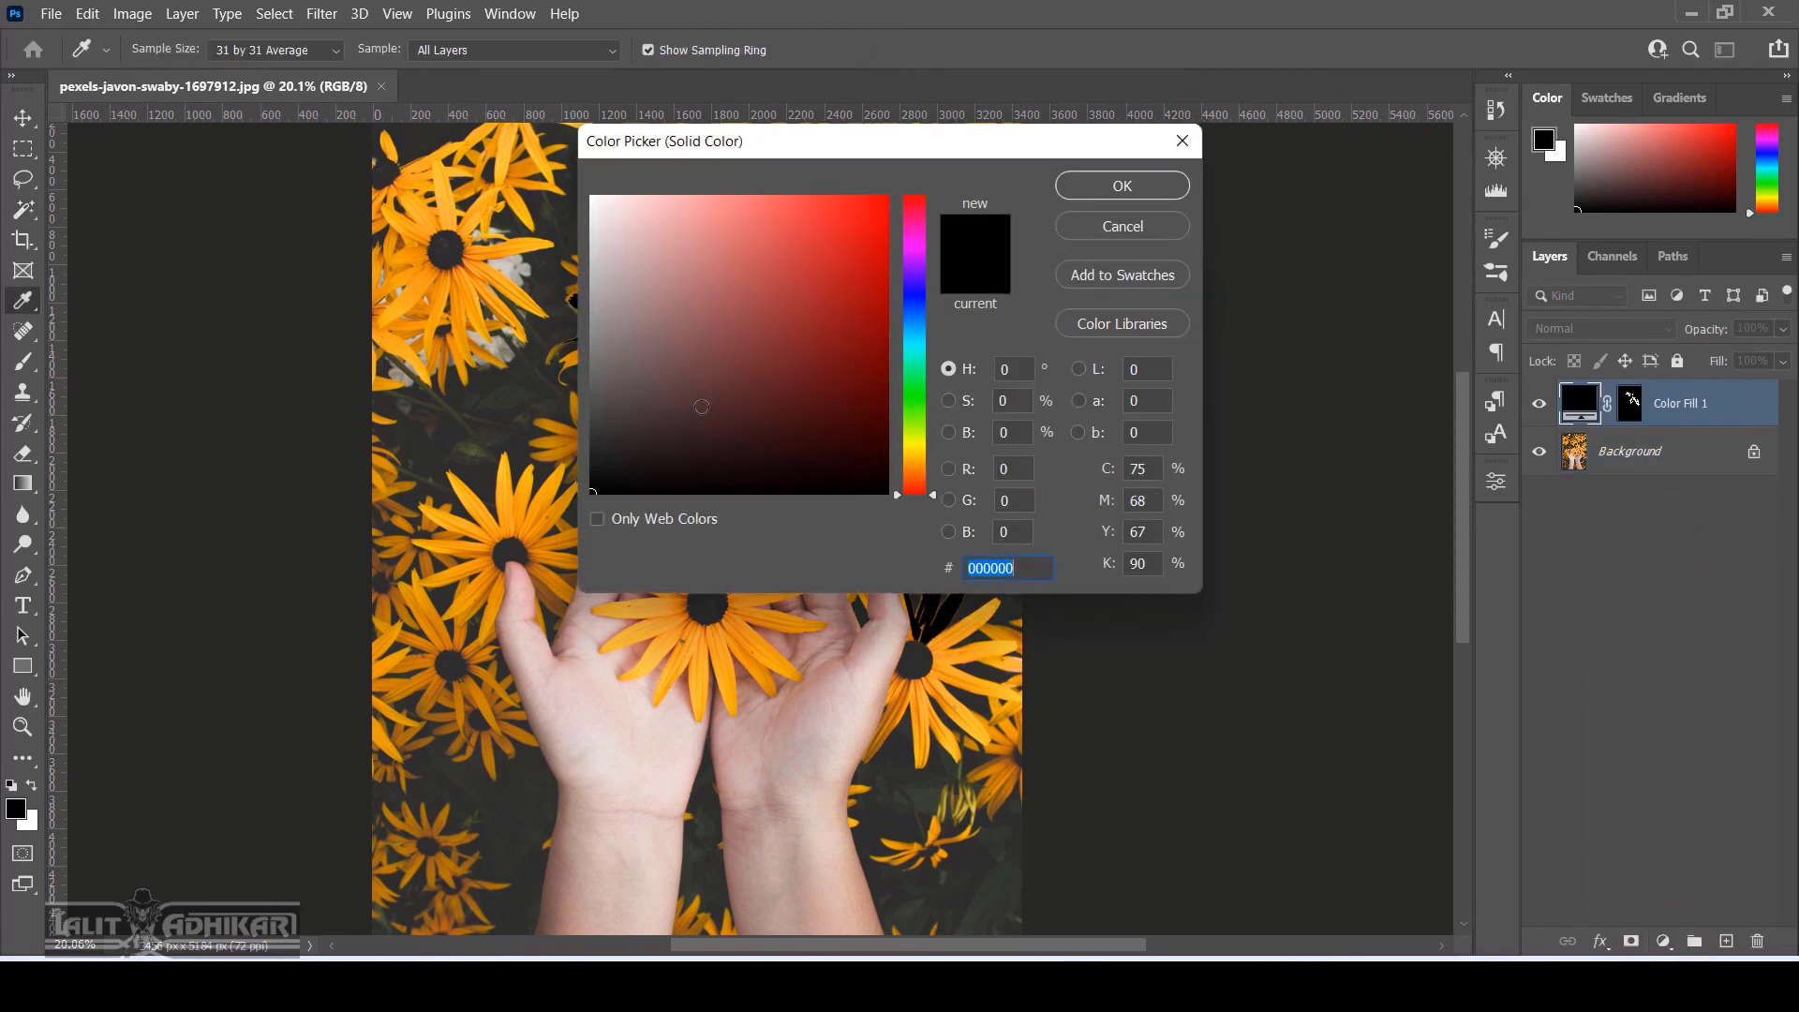
pyautogui.click(1120, 187)
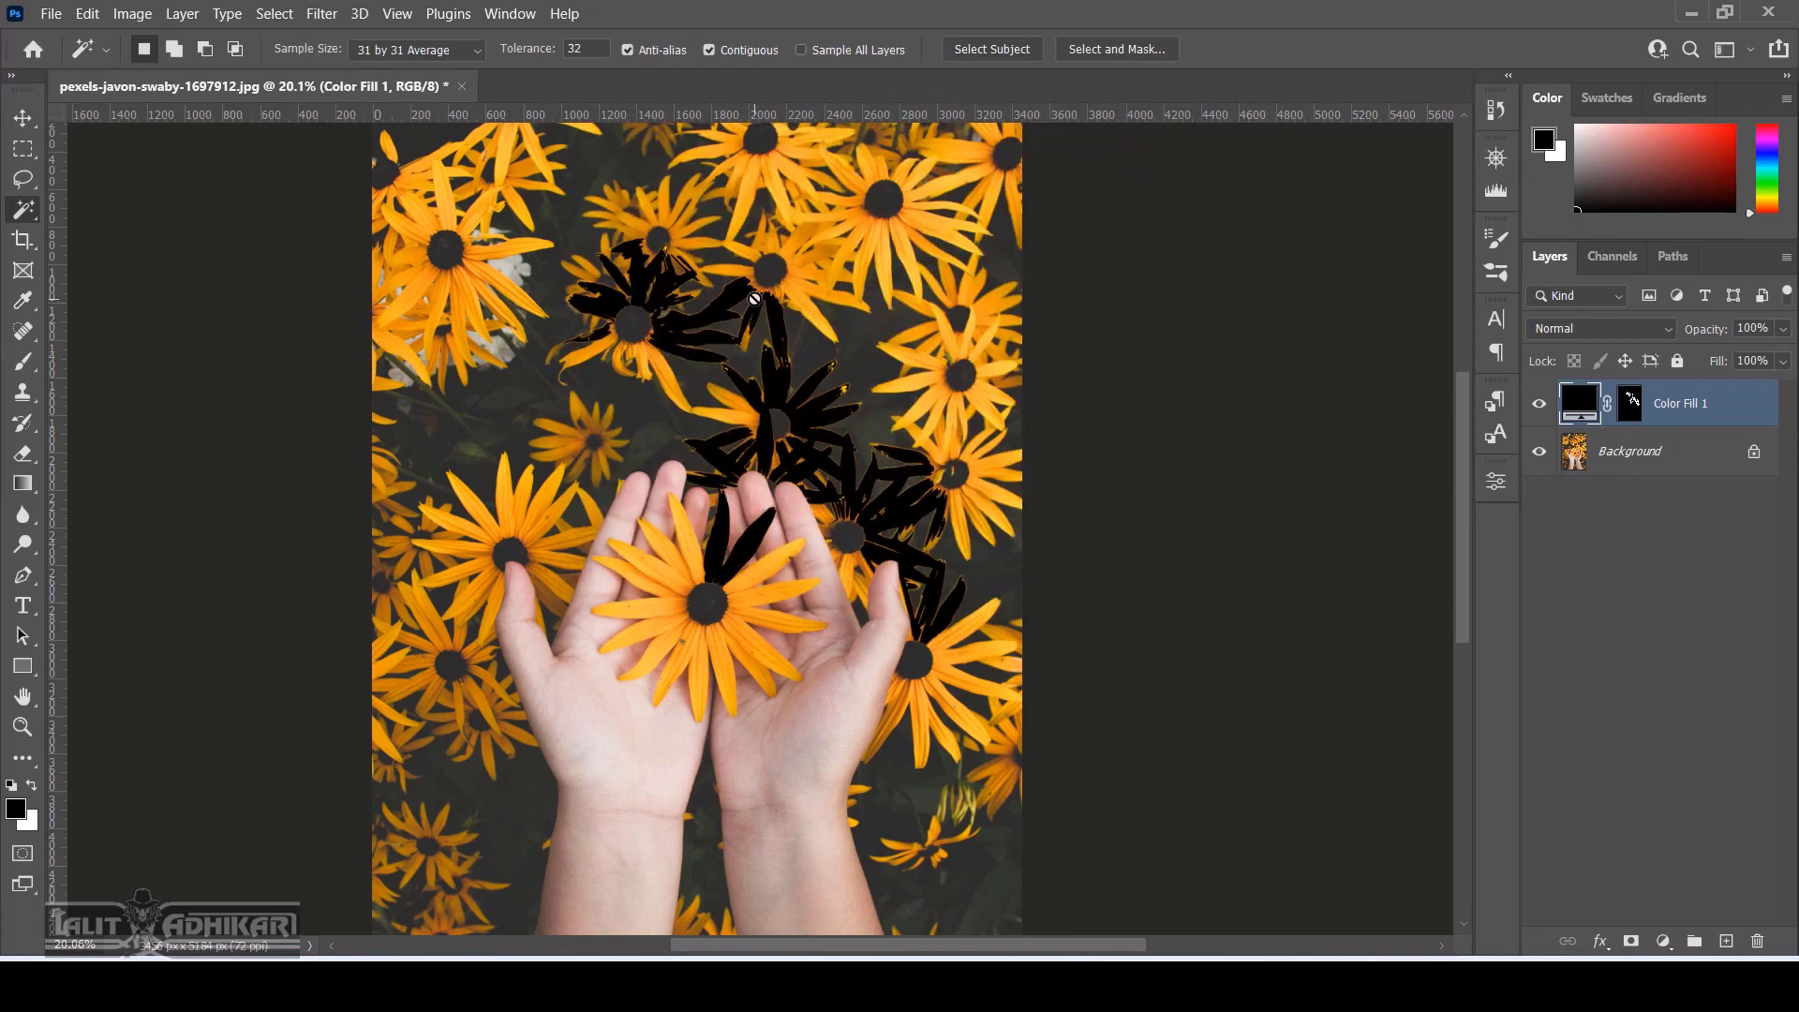
# Turn off Contiguous, hide the black fill layer, and sample a petal of the held flower on the Background layer with the Magic Wand
pyautogui.scroll(5, 754, 298)
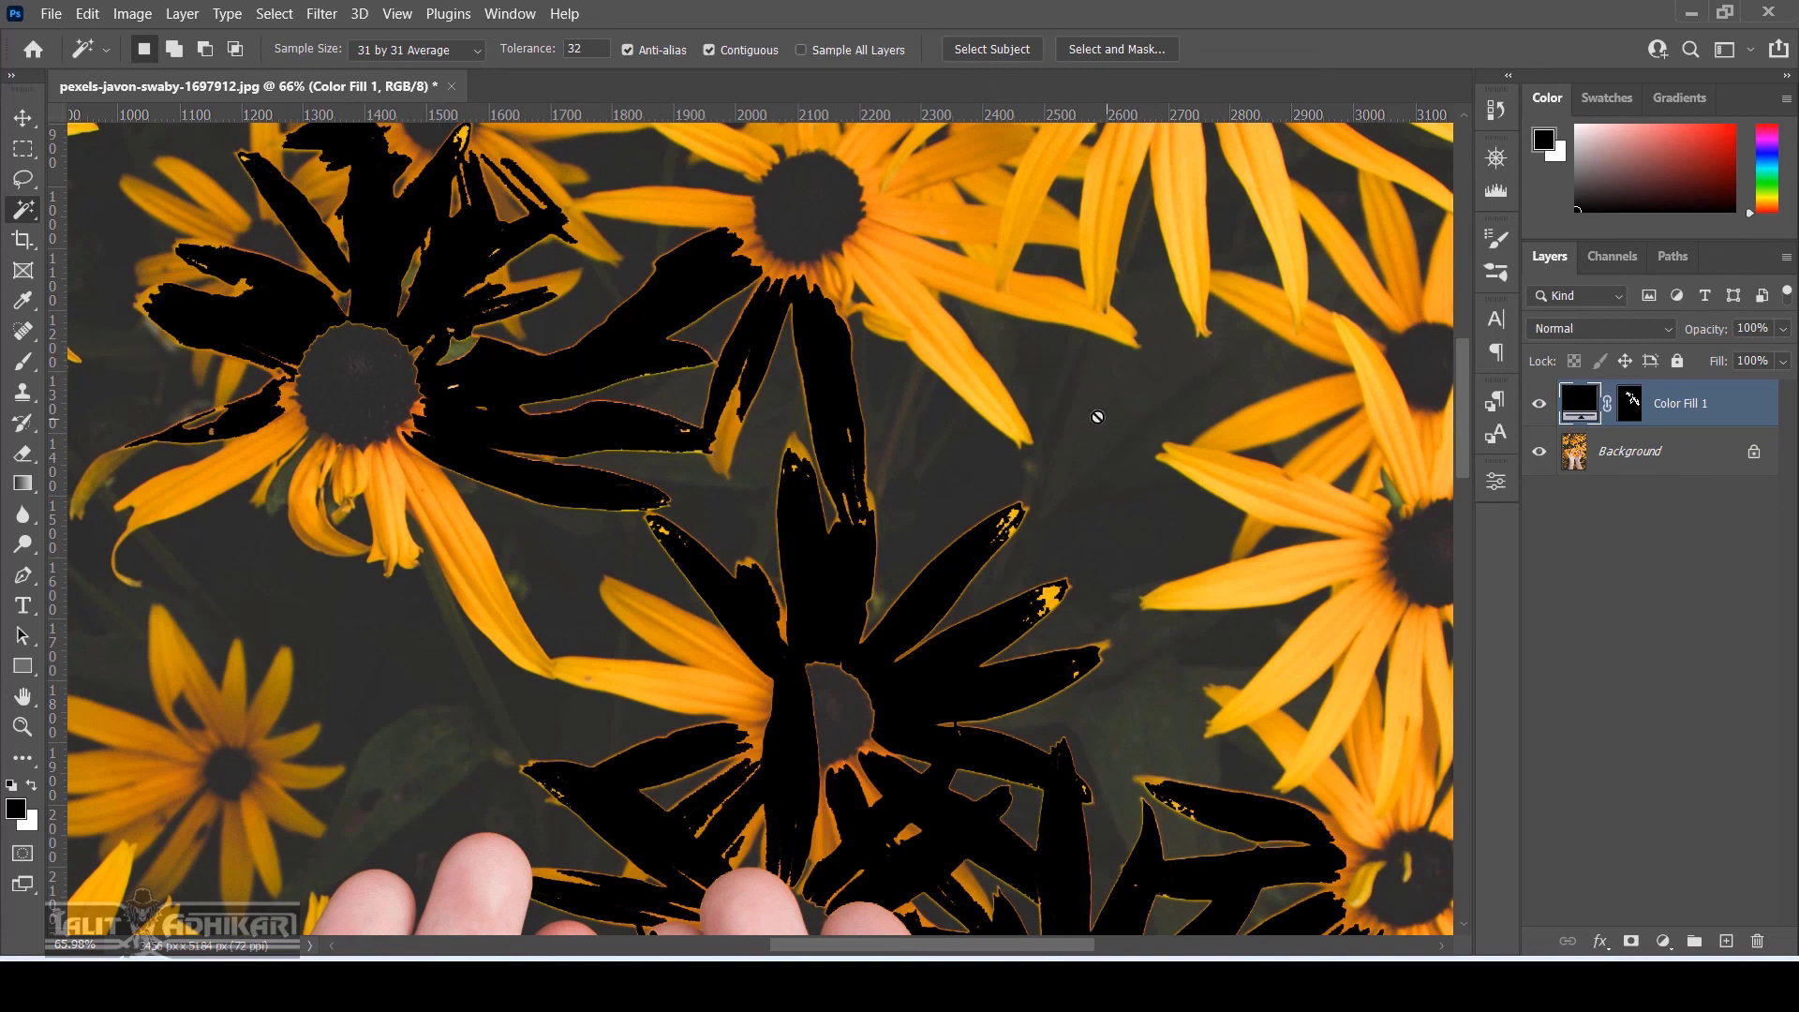
pyautogui.moveTo(546, 330); pyautogui.dragTo(648, 381)
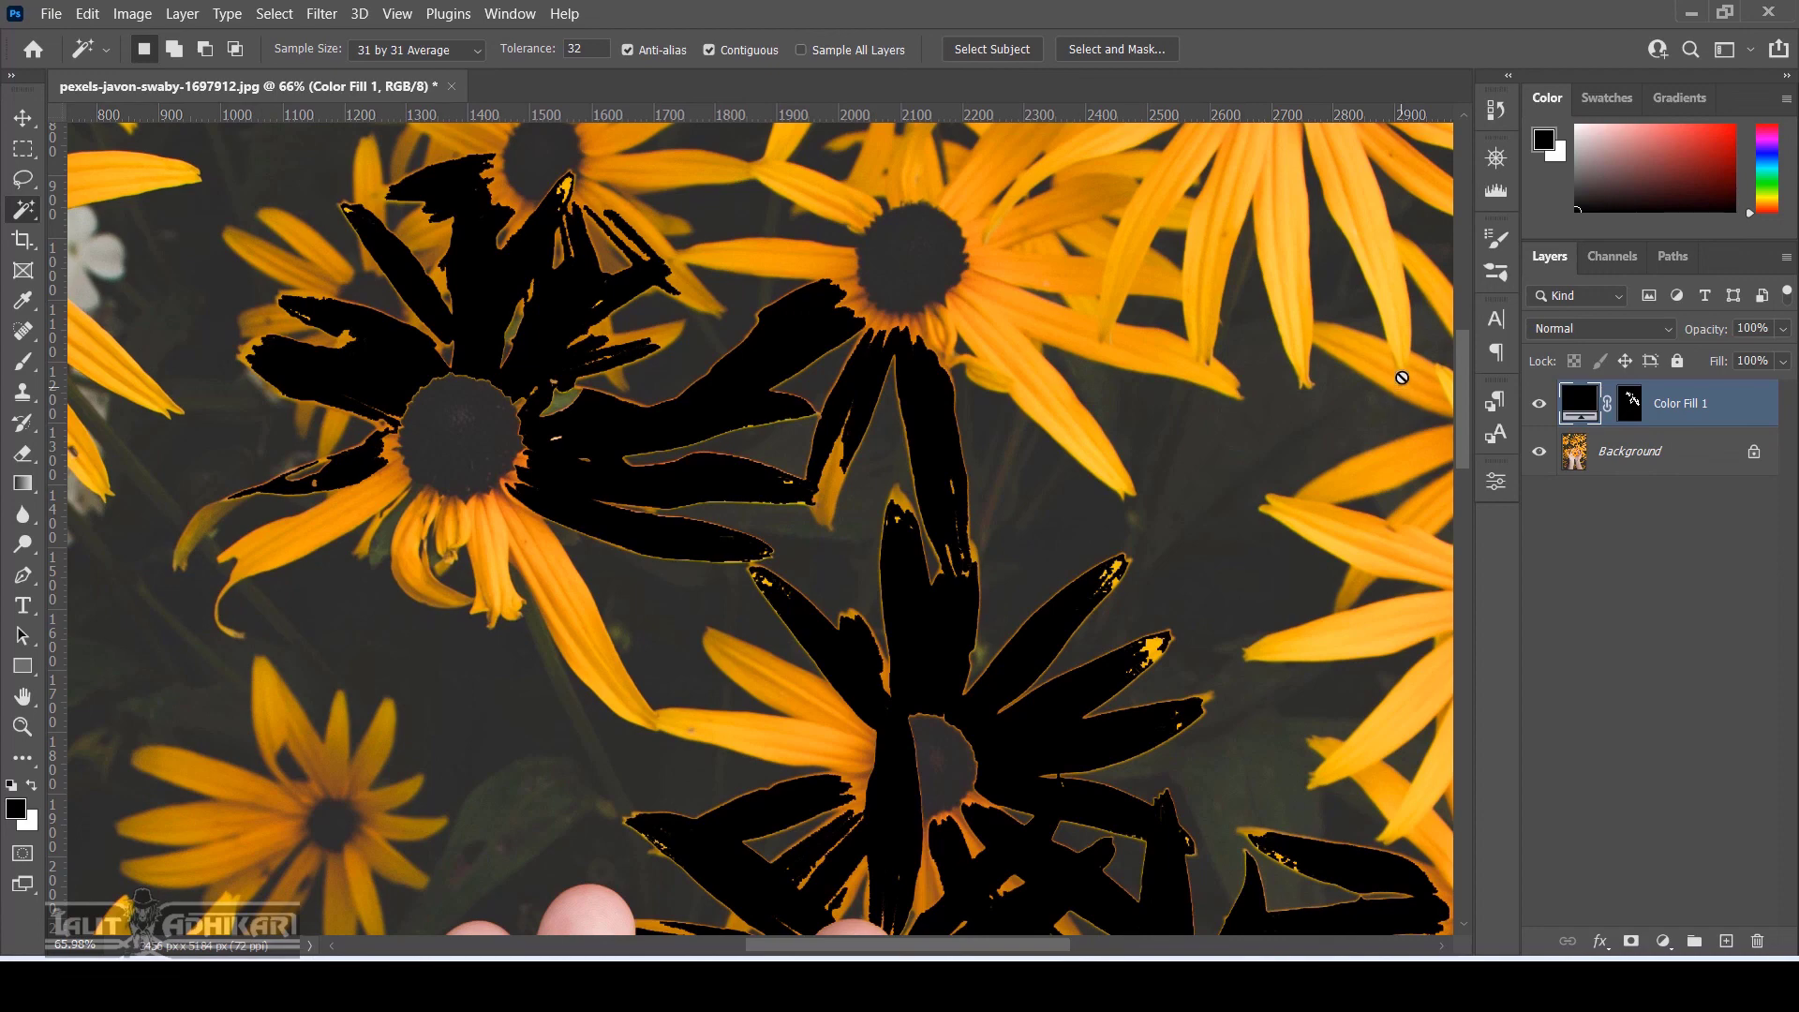
pyautogui.scroll(-8, 987, 325)
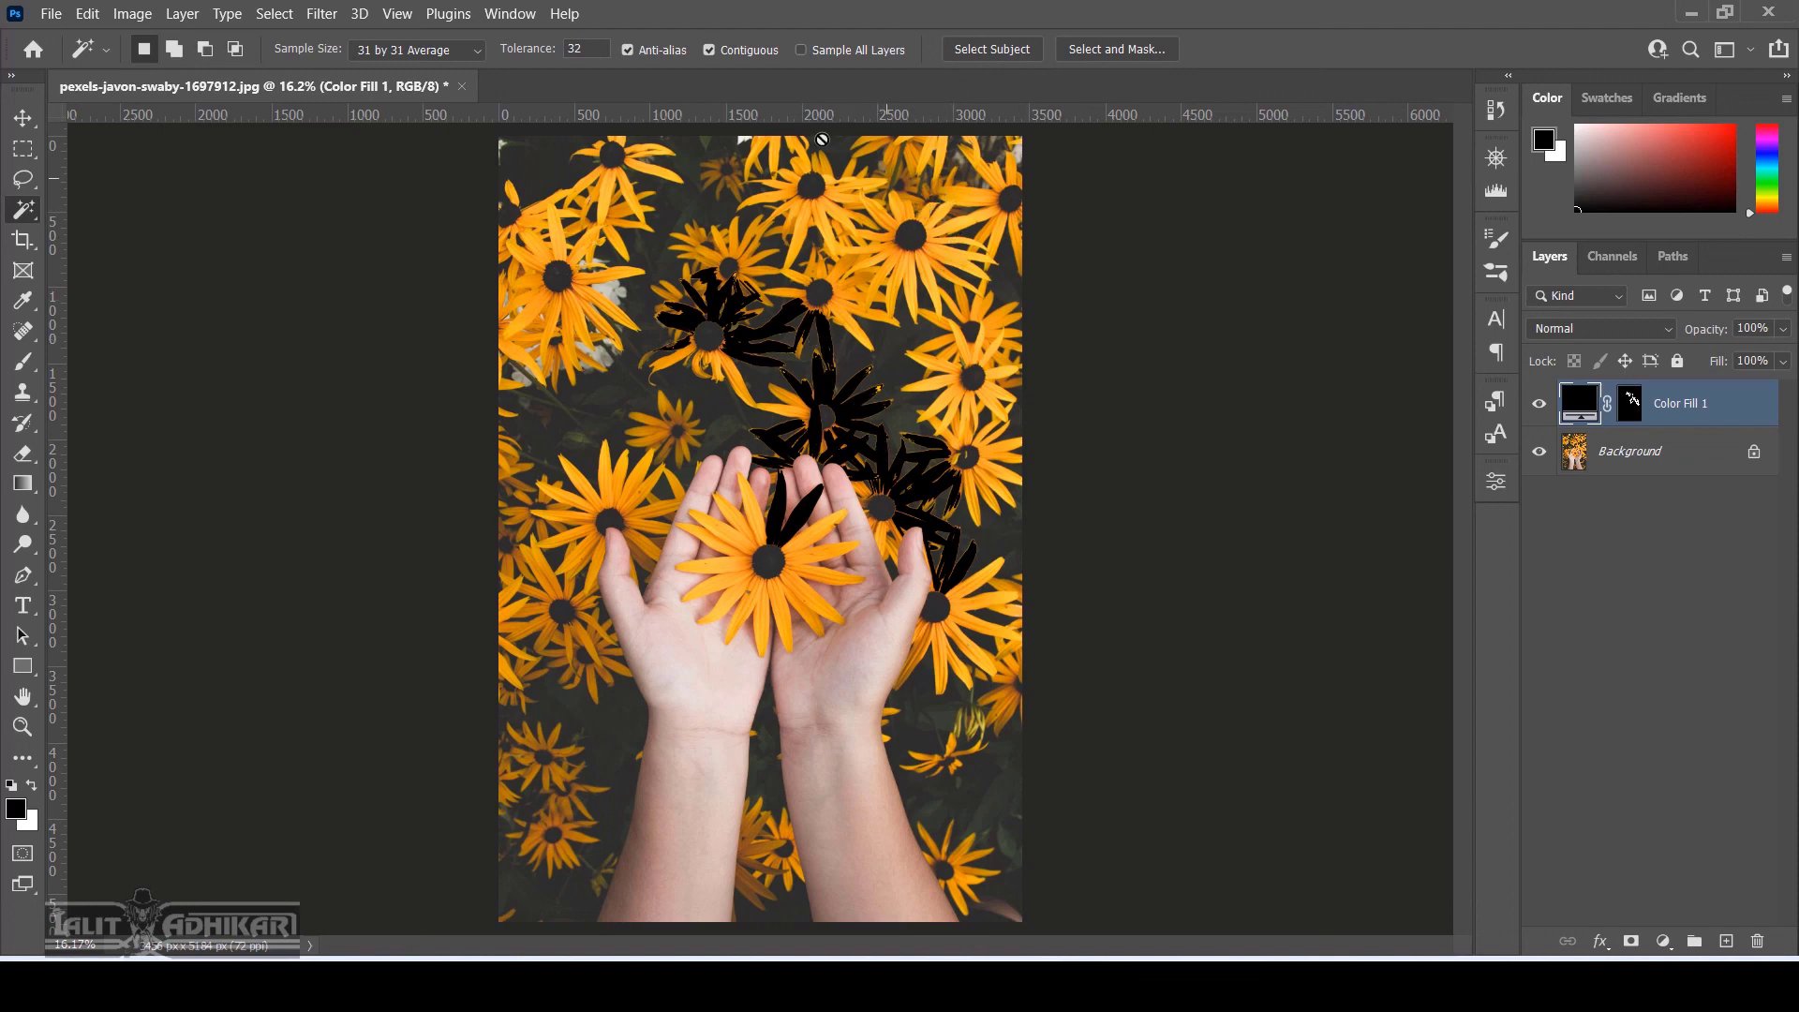
pyautogui.click(749, 52)
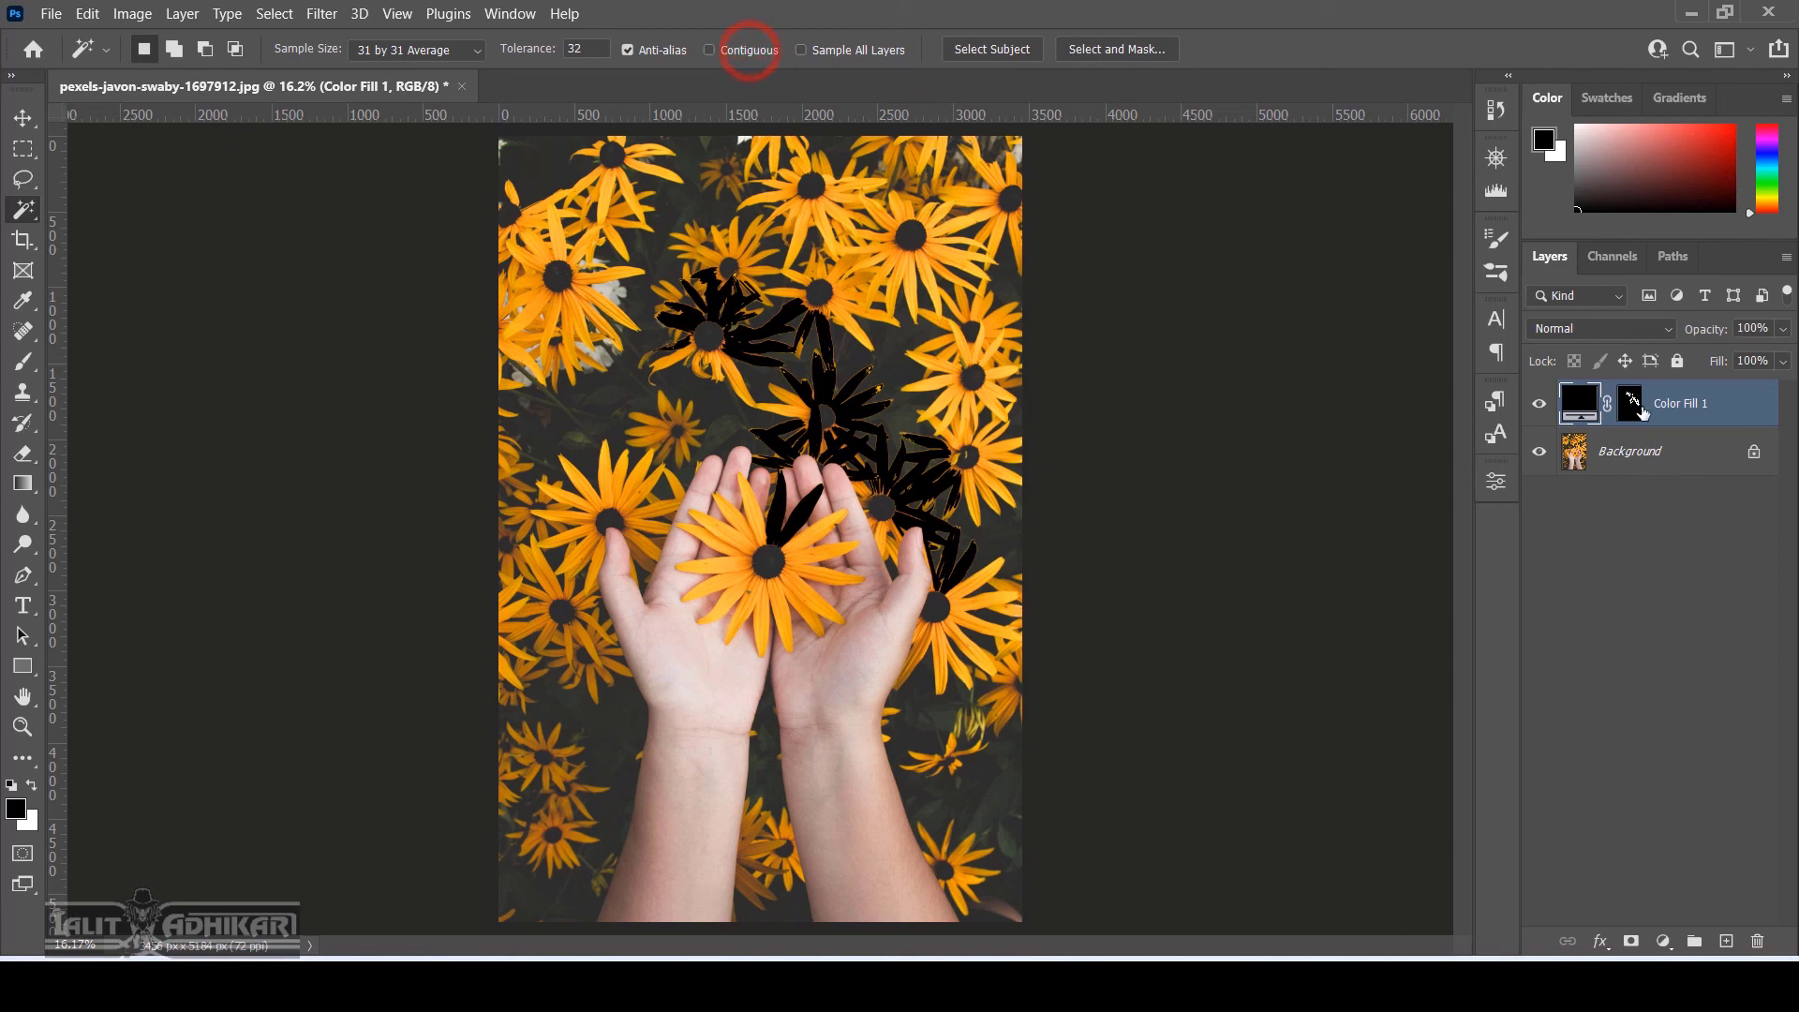
pyautogui.click(1539, 403)
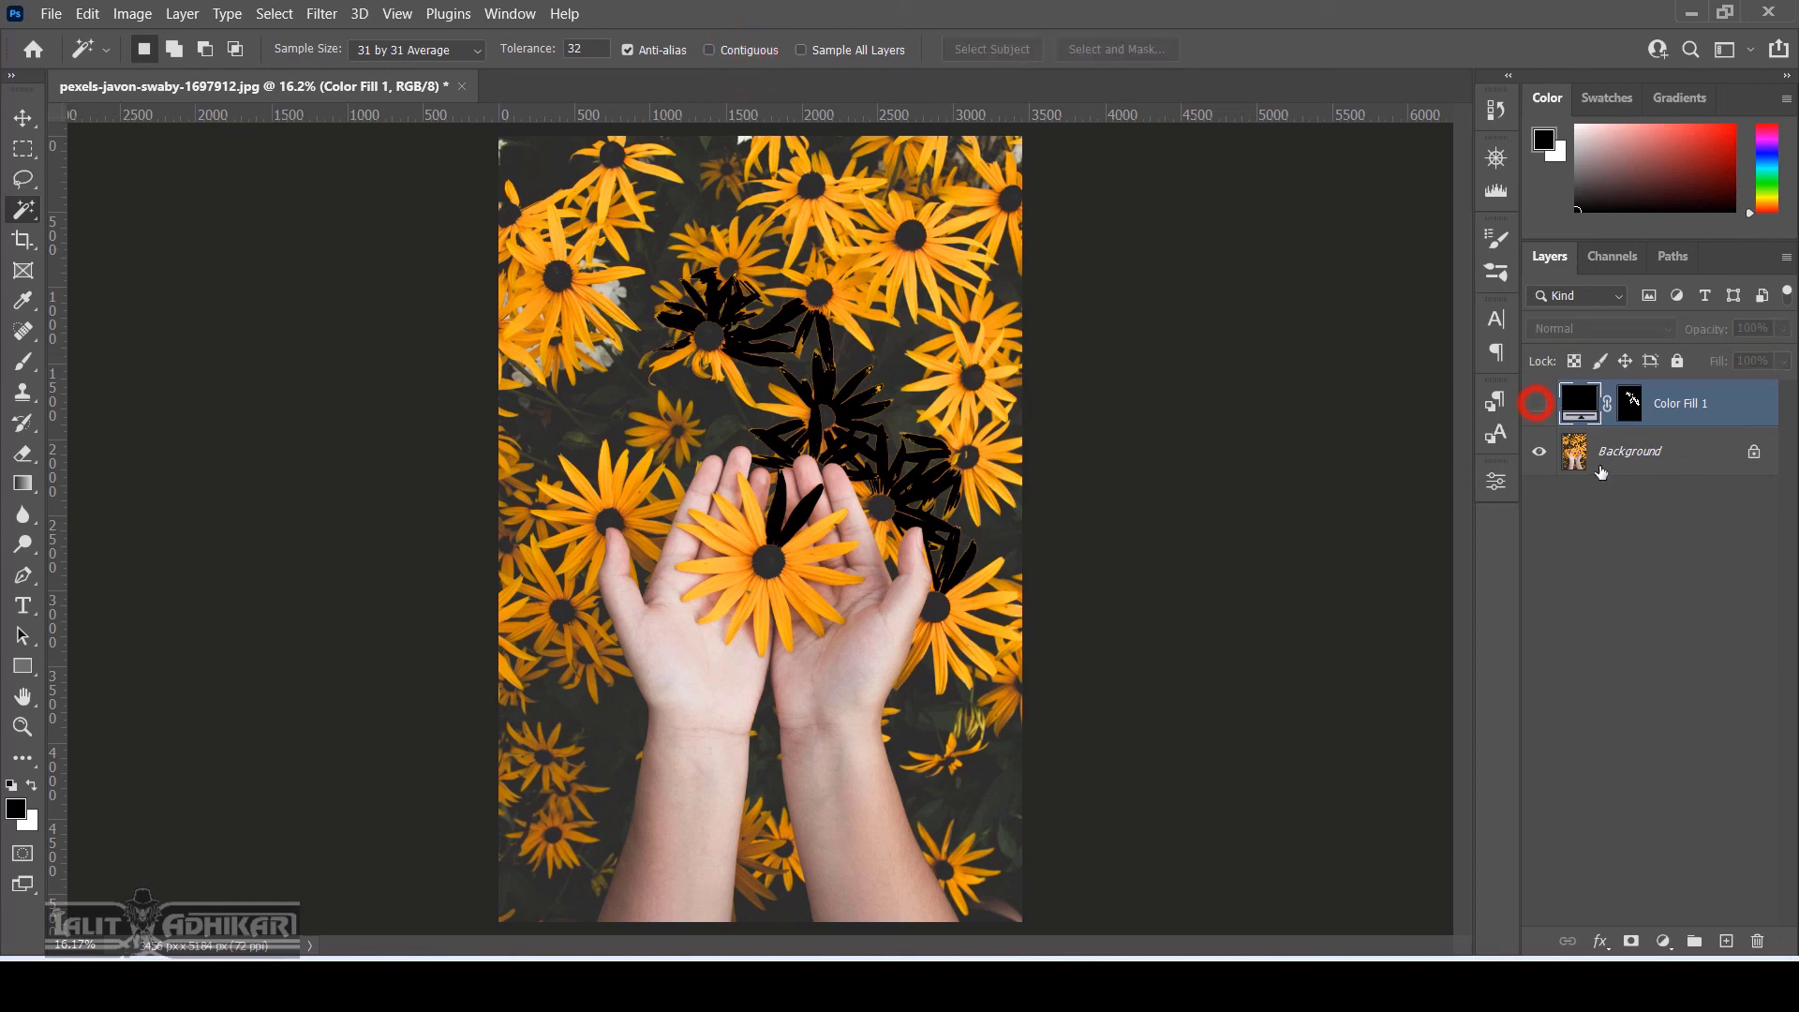
pyautogui.click(1673, 455)
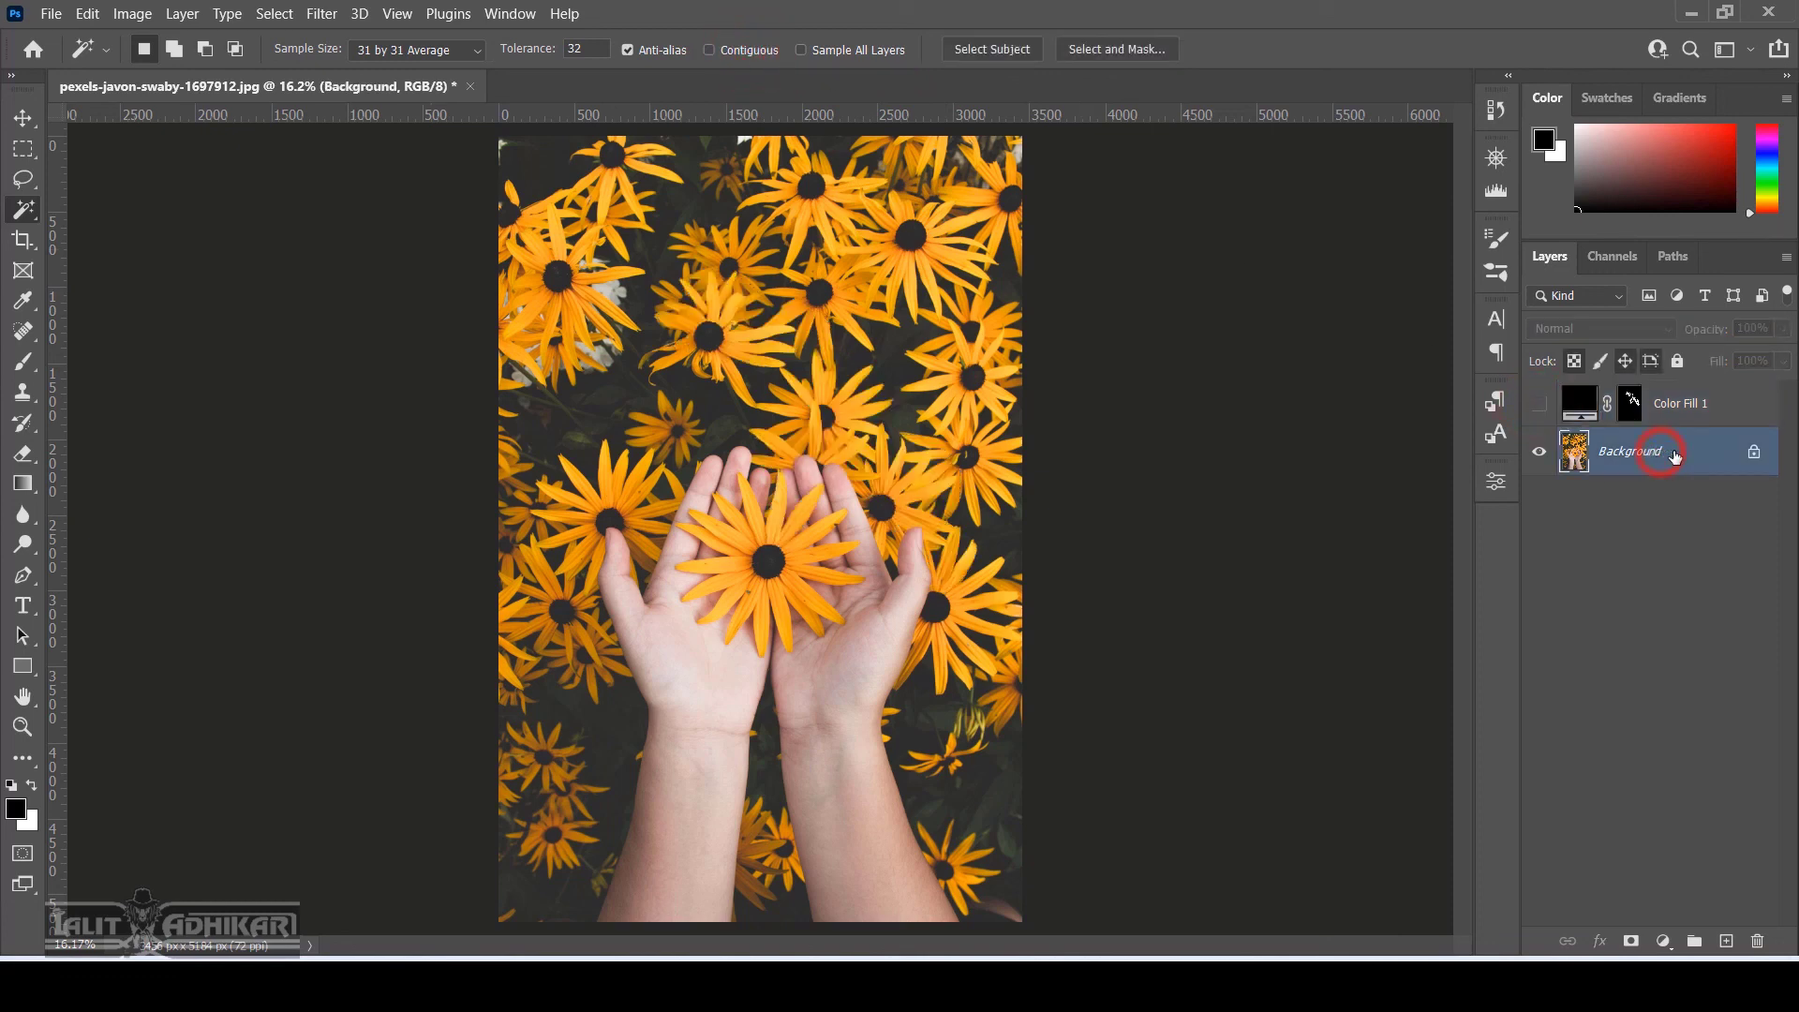
pyautogui.click(806, 512)
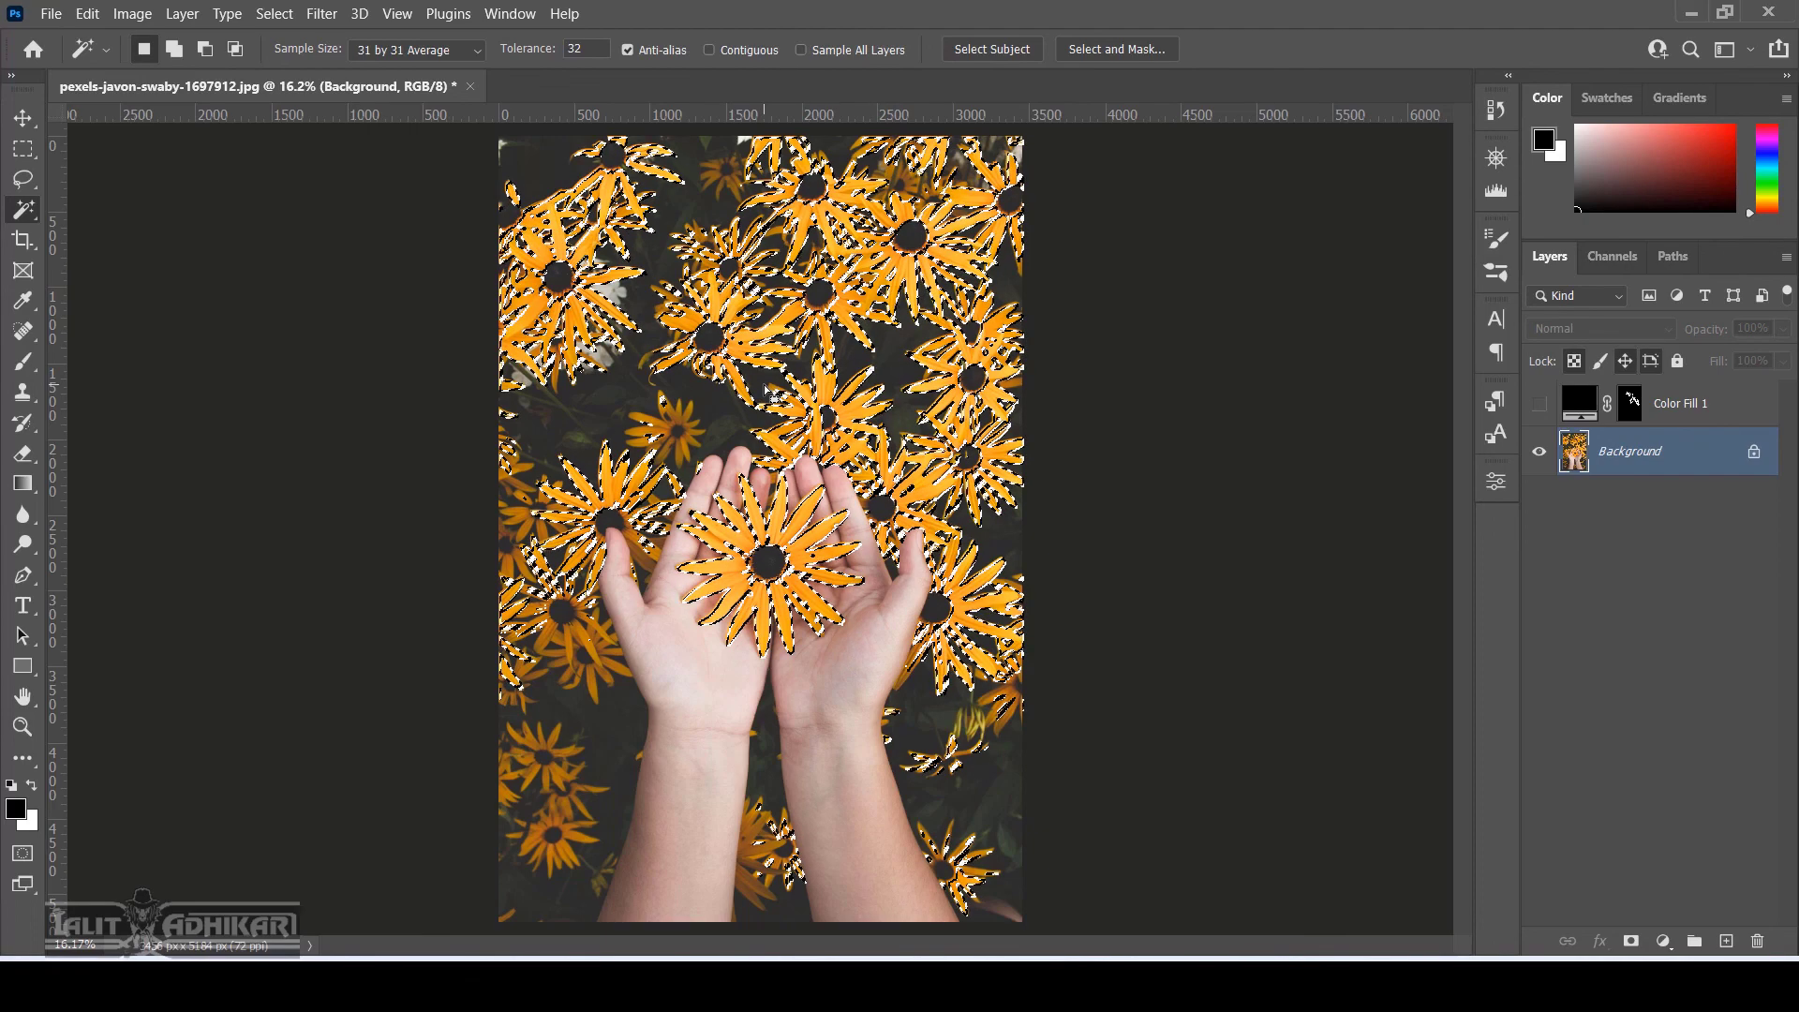
# Add the darker petals to the selection by sampling the small flower above the hands and the blurred flower near the photo's upper edge
pyautogui.click(173, 49)
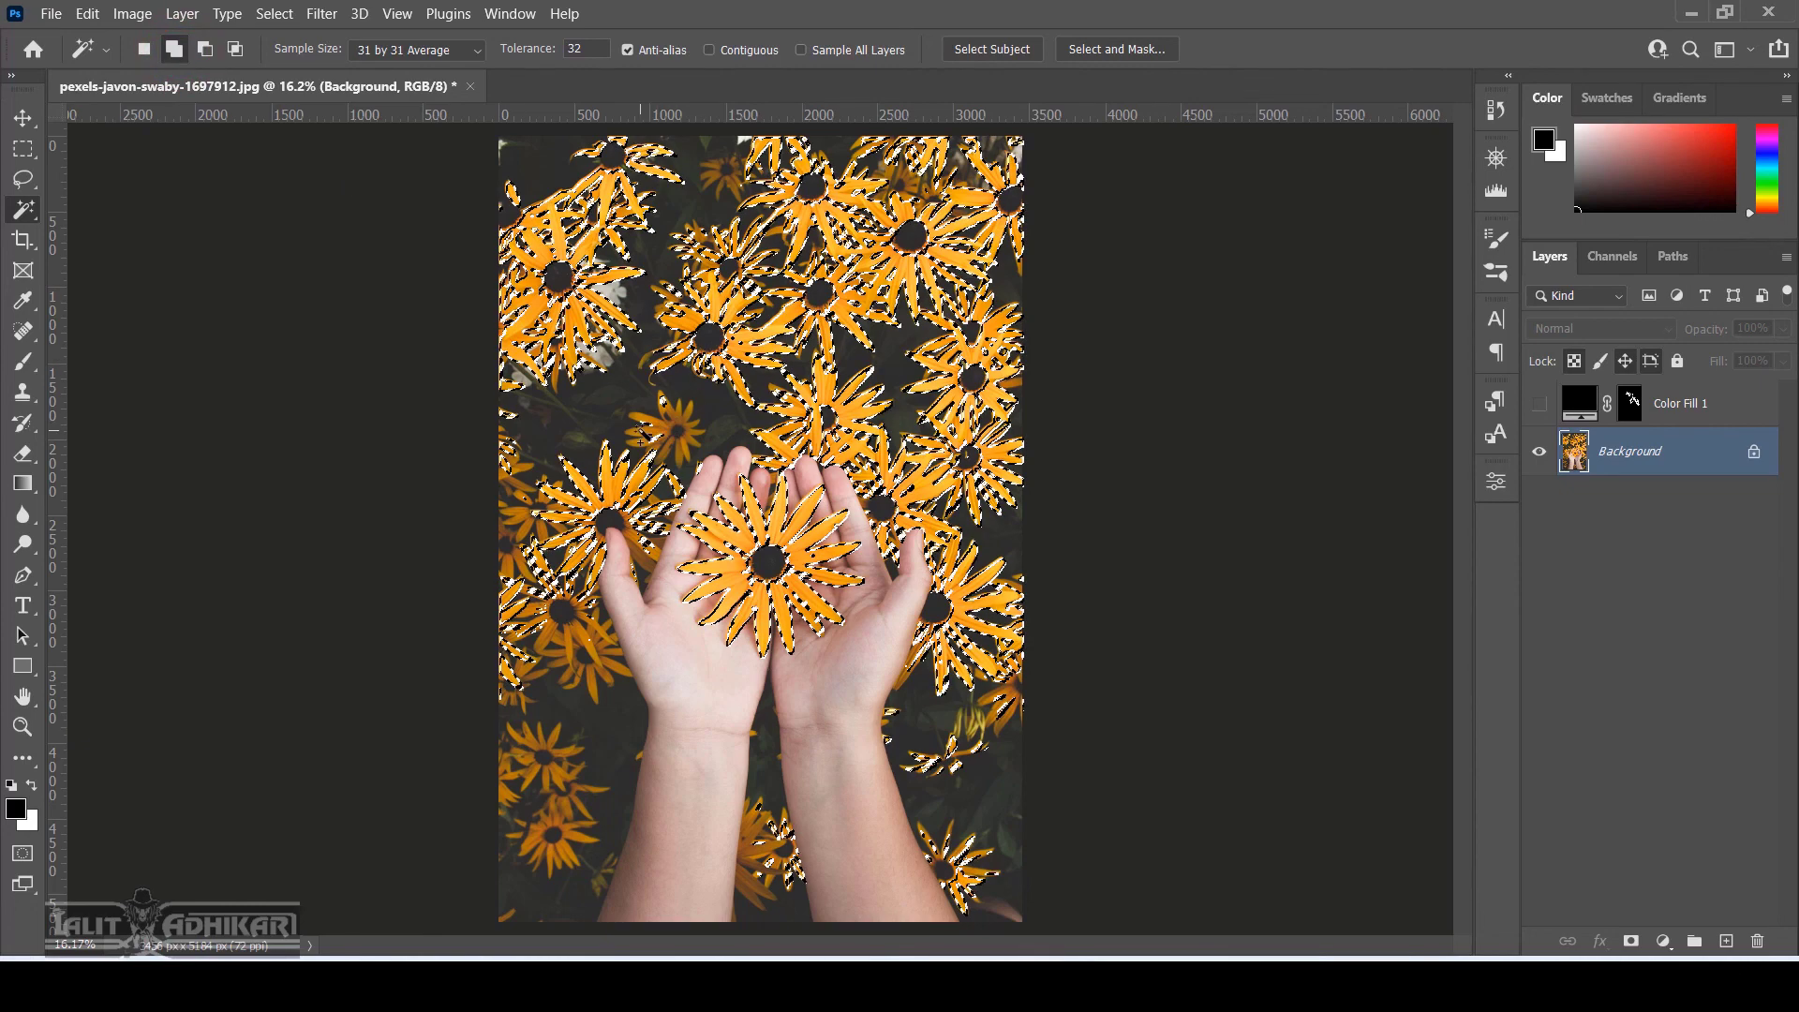
pyautogui.click(641, 433)
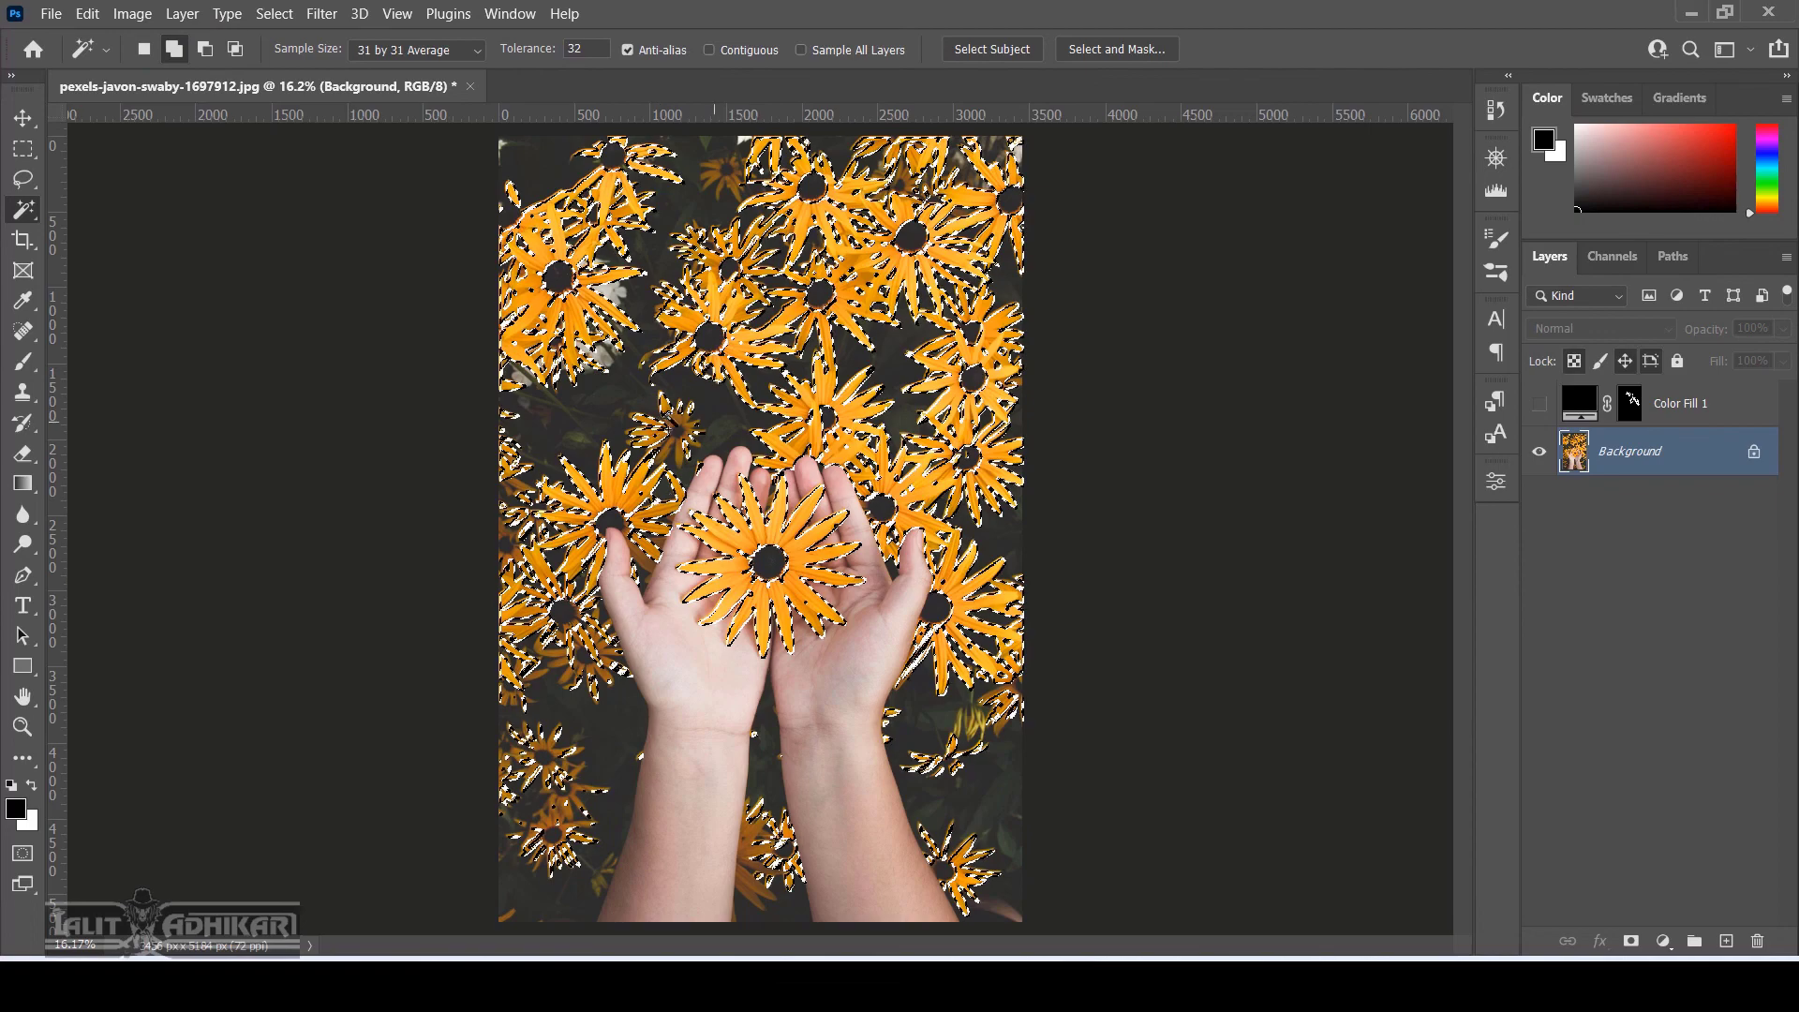
pyautogui.scroll(10, 742, 212)
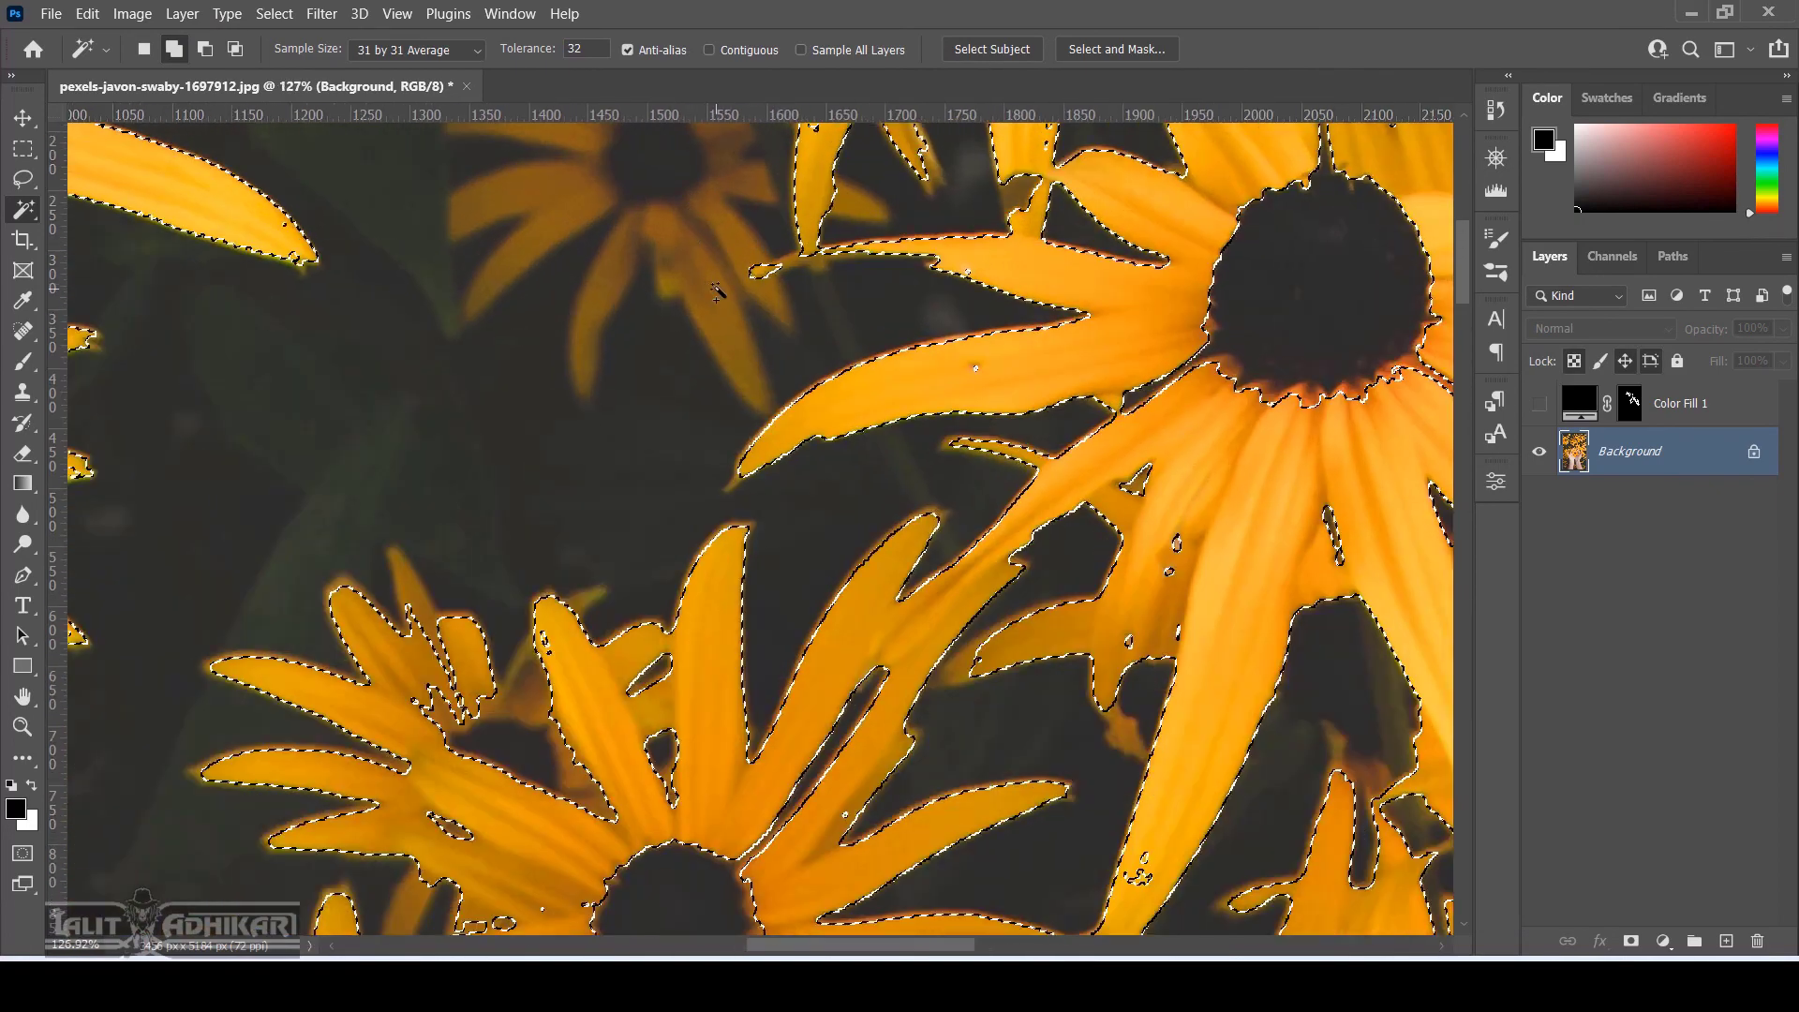
pyautogui.click(712, 289)
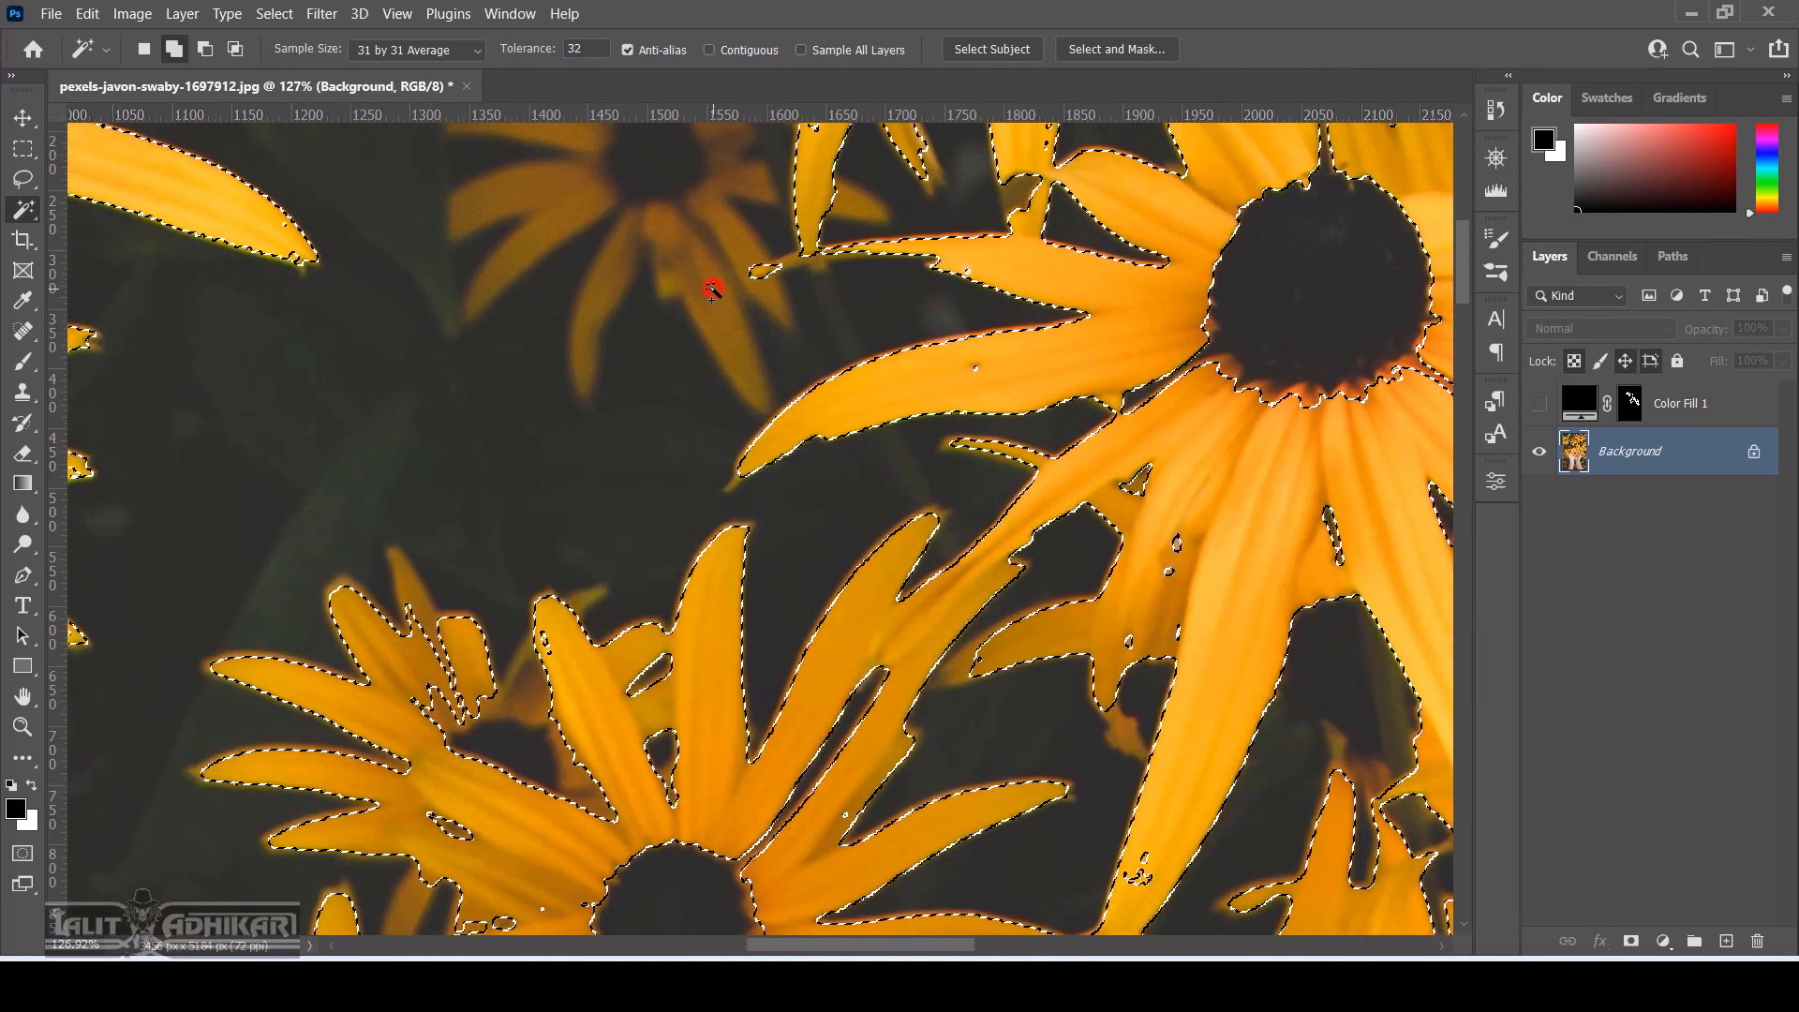
pyautogui.scroll(-10, 712, 290)
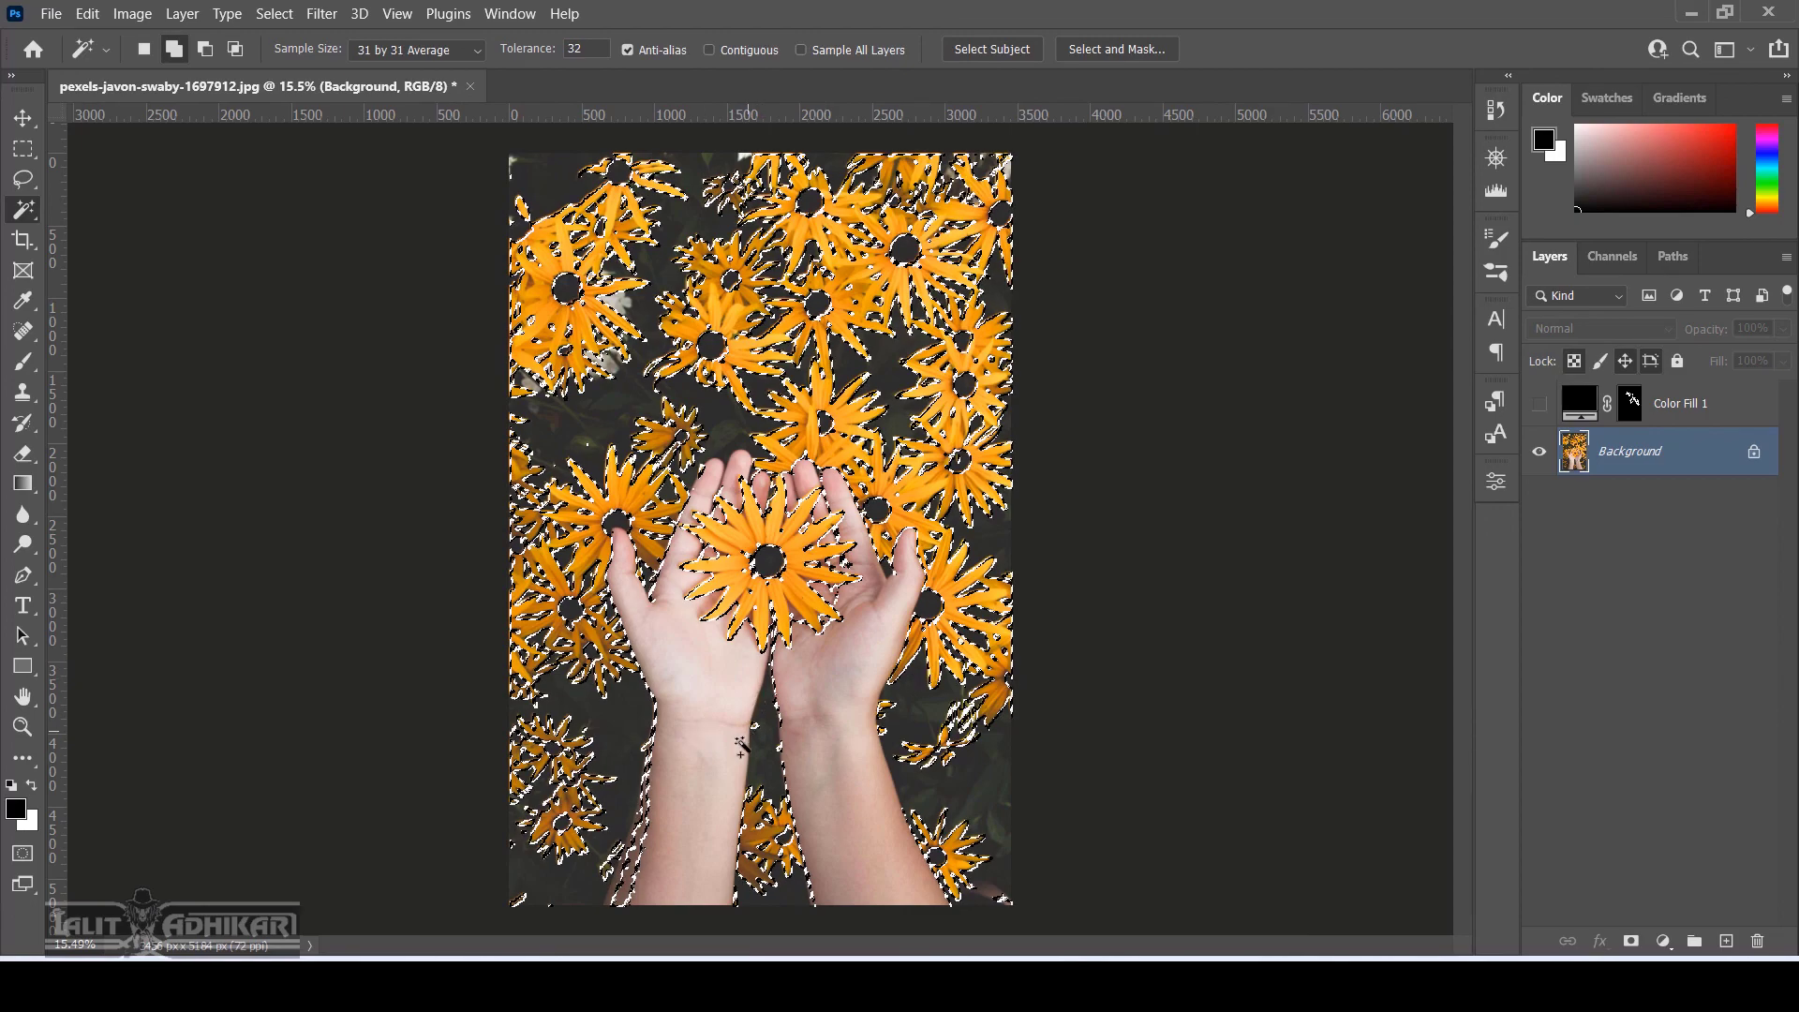
# Examine the stray patch selected on the dark green leaf beside the petals, and view the whole photo again
pyautogui.scroll(10, 582, 448)
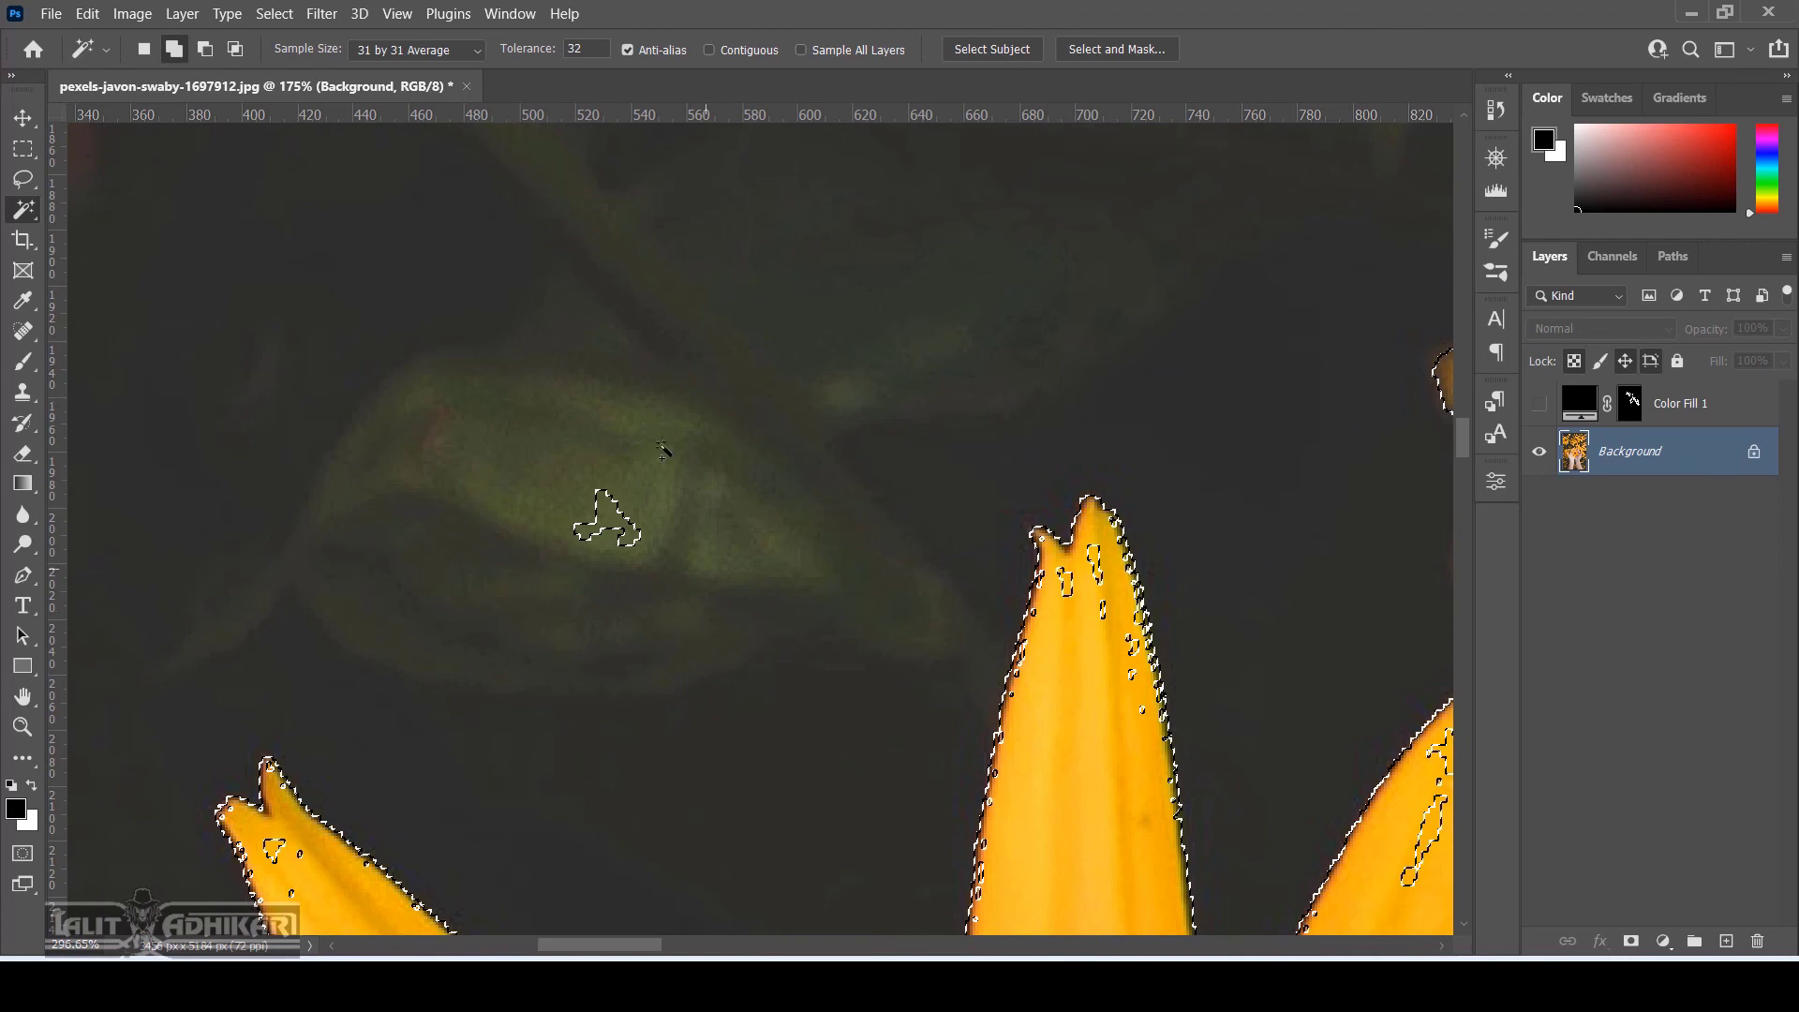
pyautogui.scroll(2, 730, 531)
pyautogui.scroll(-4, 740, 531)
pyautogui.scroll(8, 740, 530)
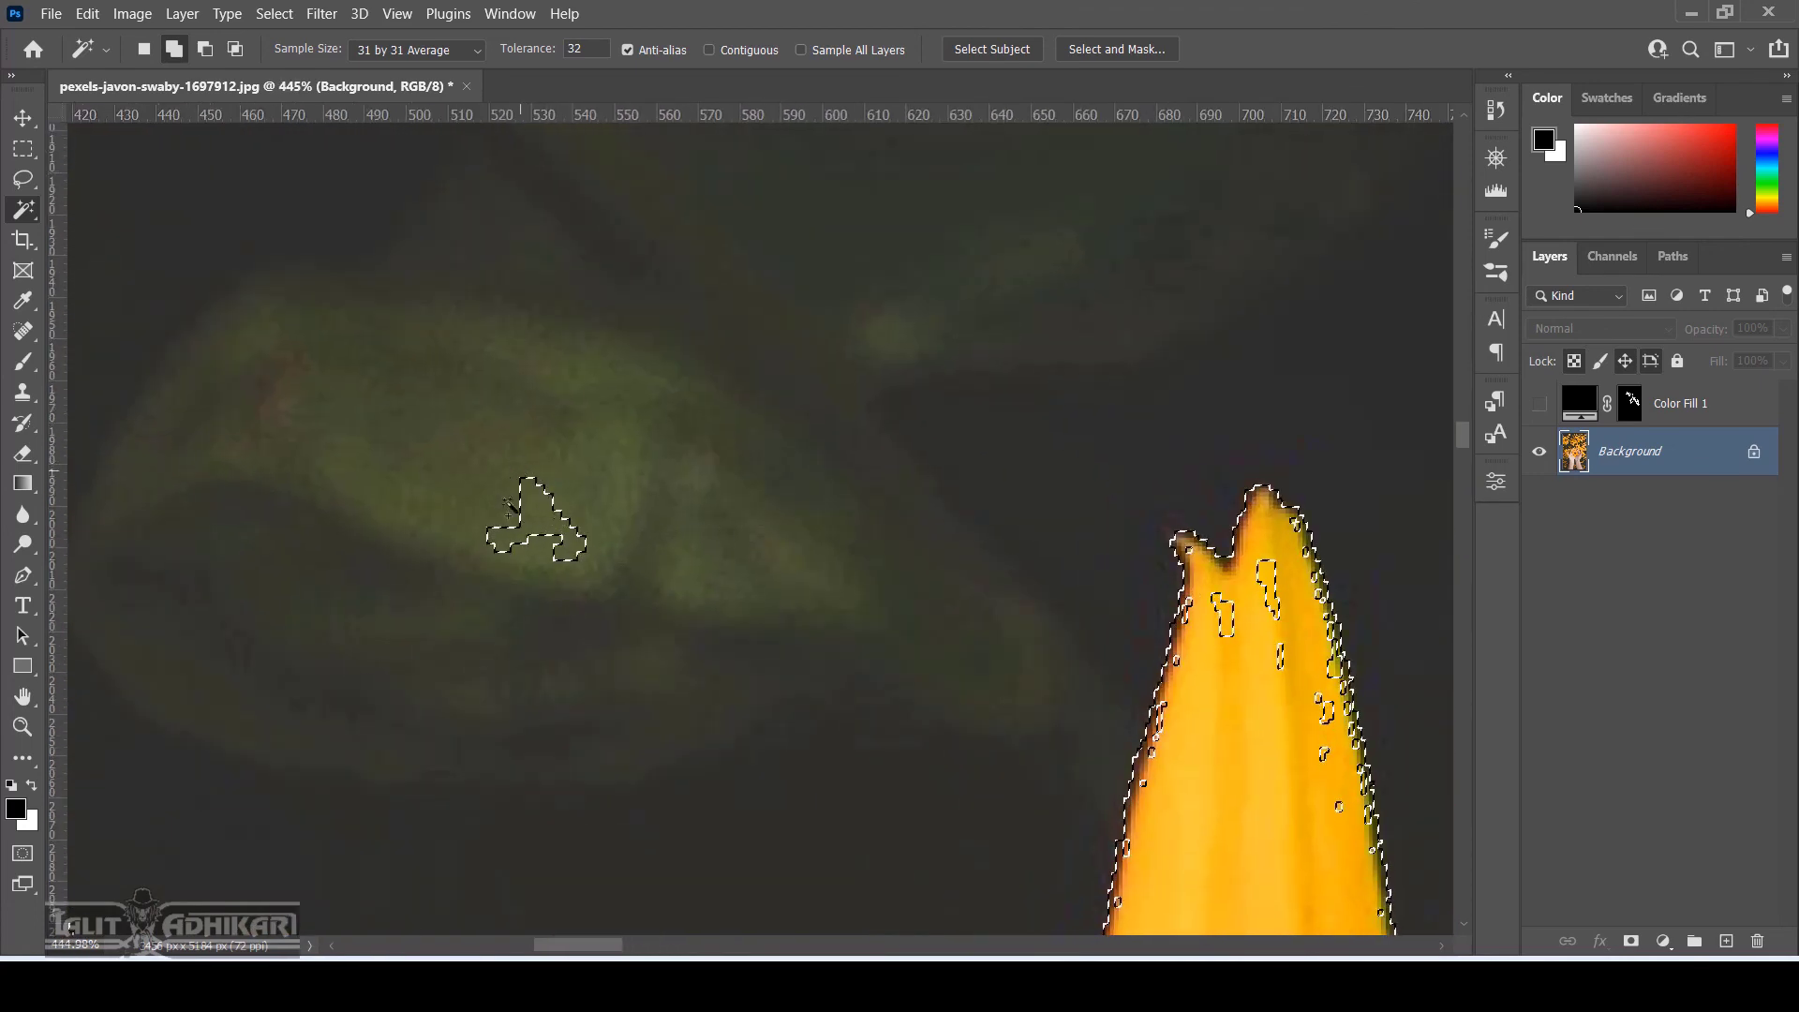
pyautogui.click(17, 810)
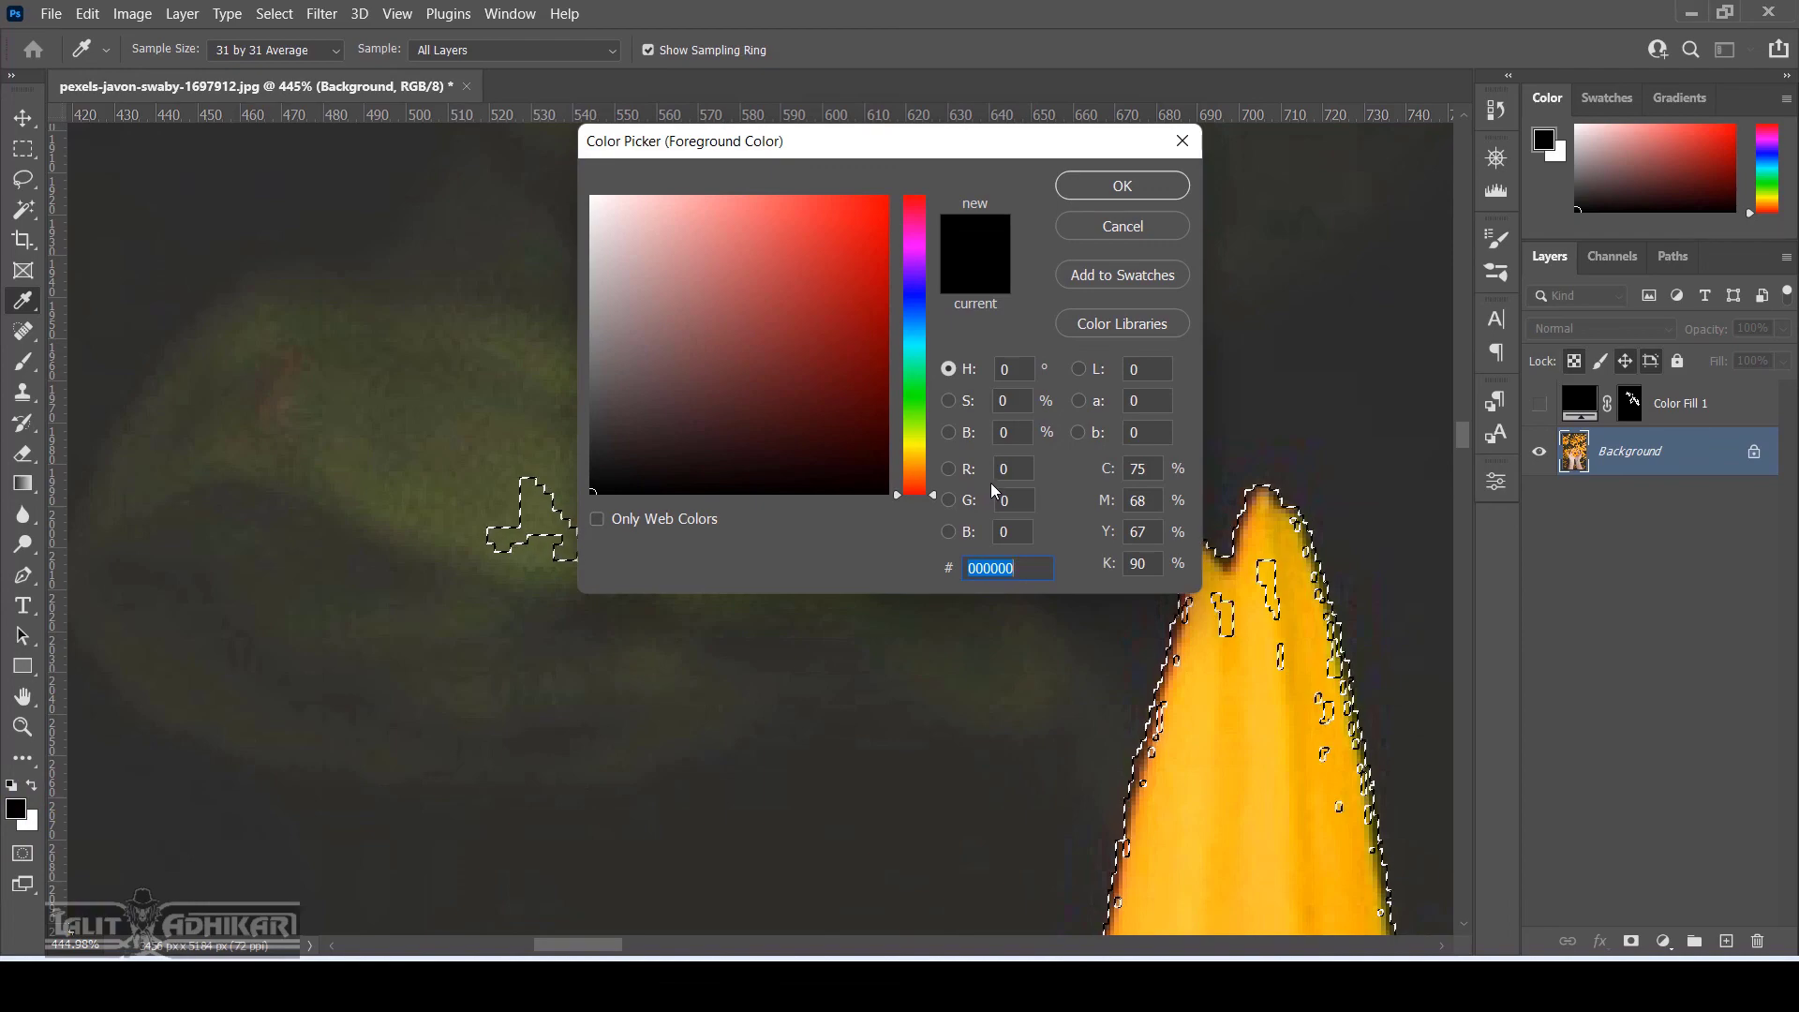
pyautogui.click(1134, 225)
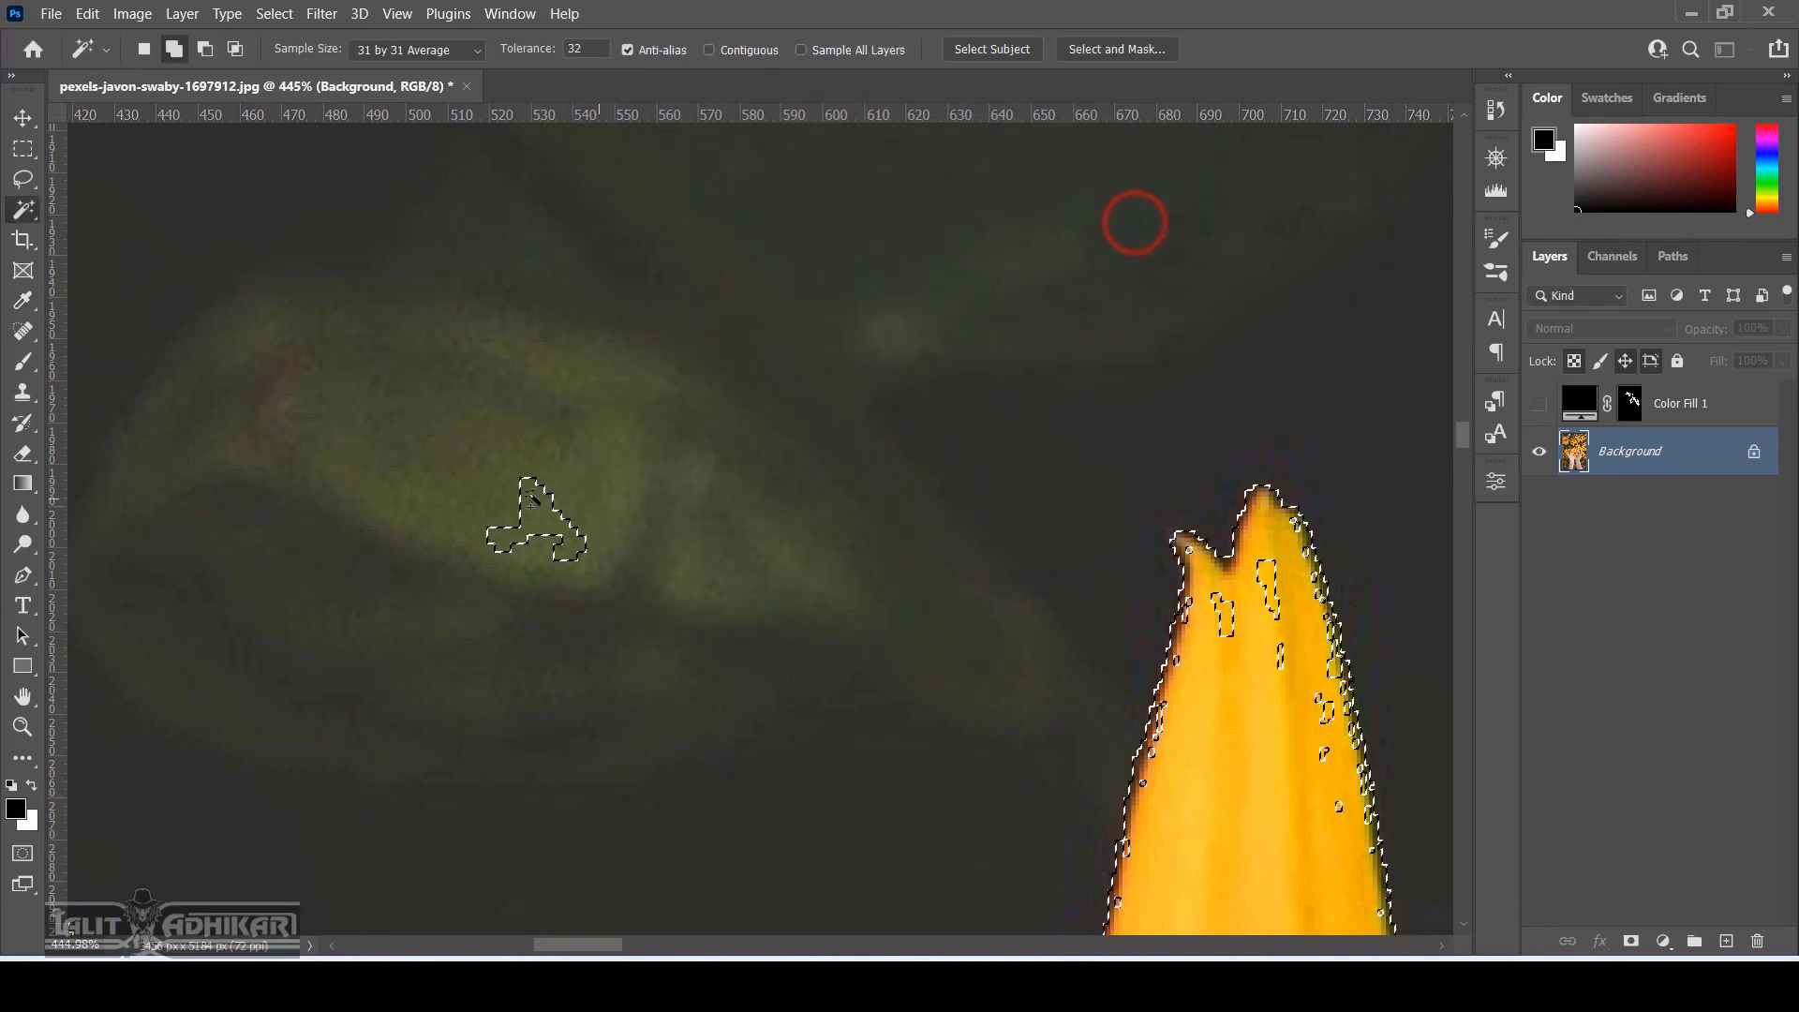
pyautogui.scroll(-1, 675, 530)
pyautogui.scroll(-10, 675, 530)
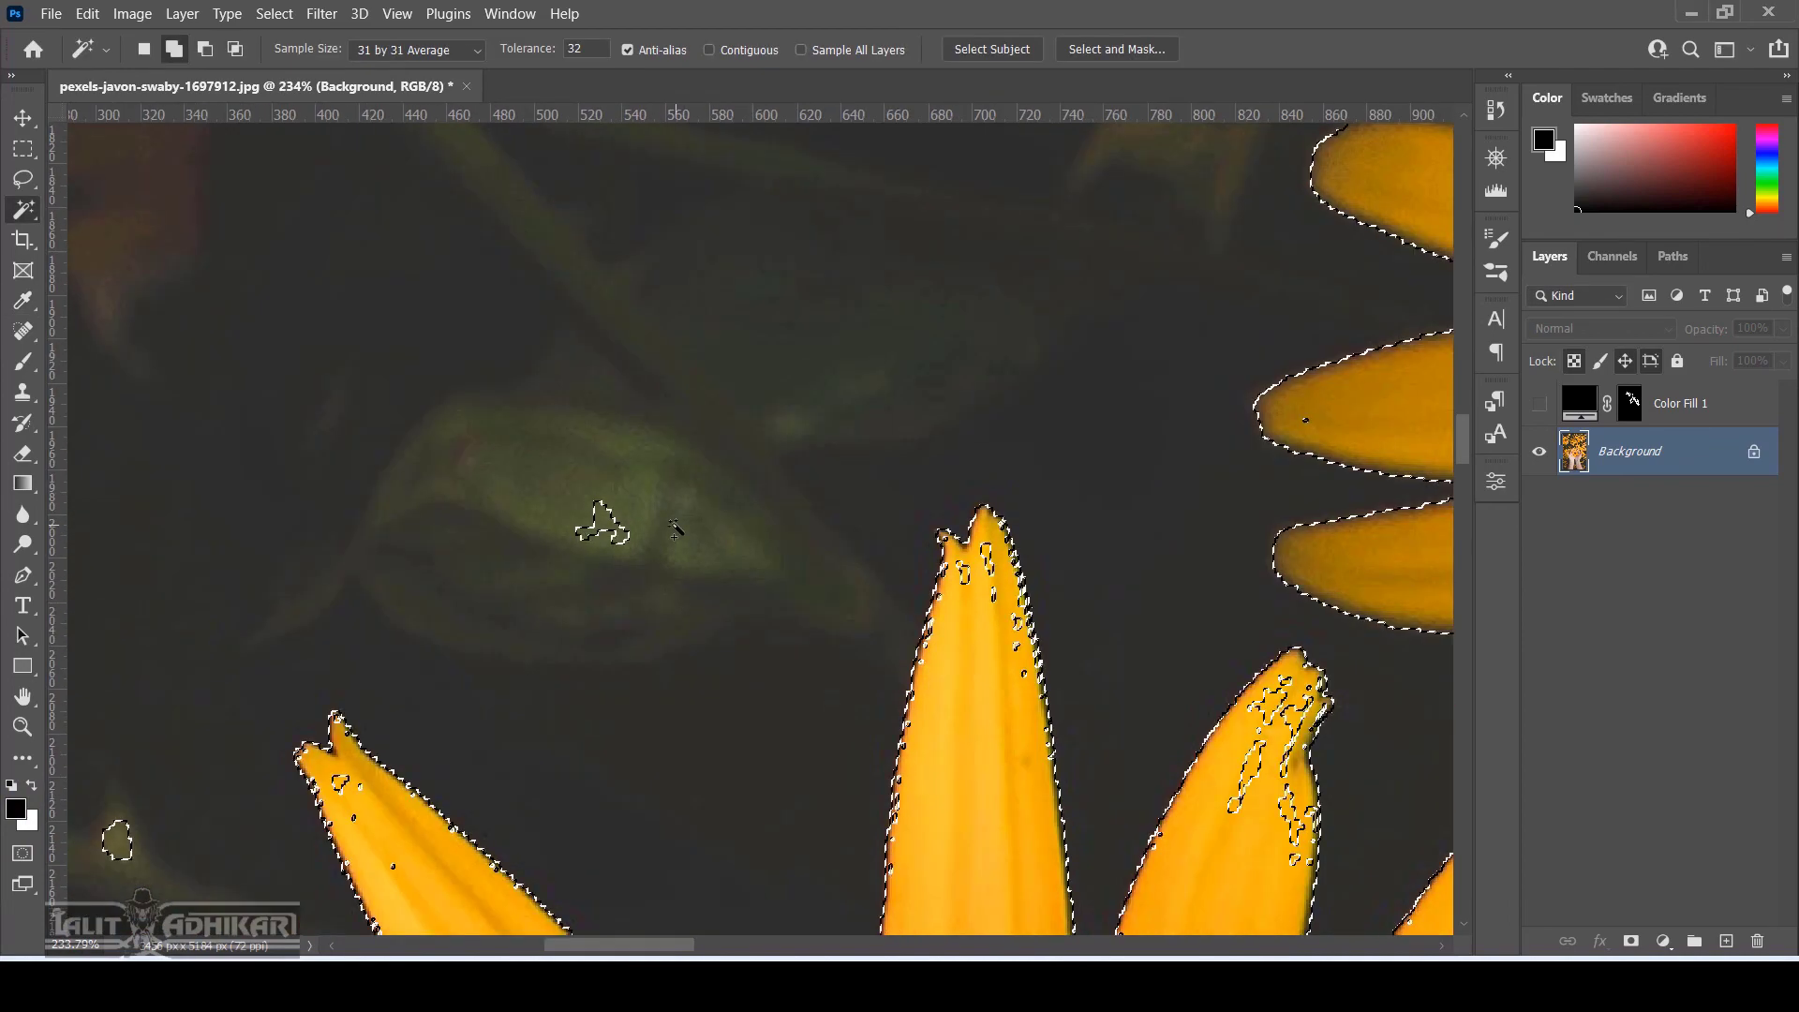
pyautogui.hotkey('ctrl', '0')
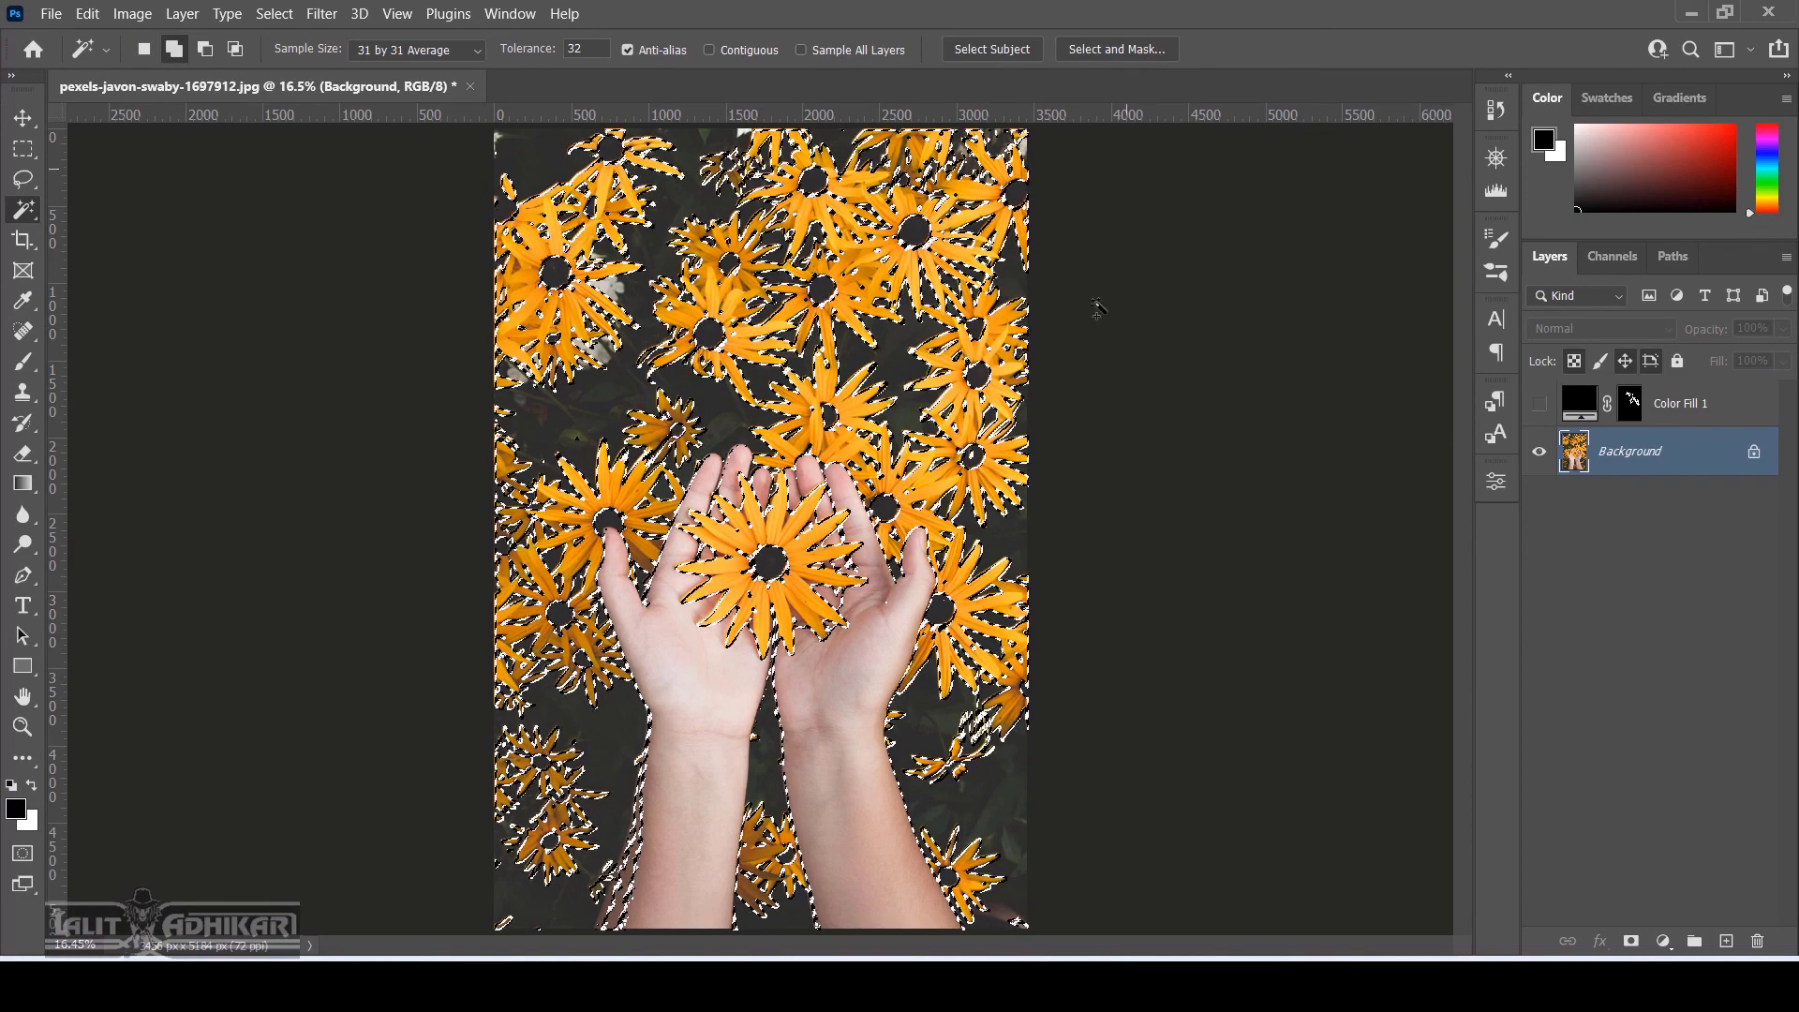
# Mask the grassy hill photo with an automatic Sky selection and invert the layer mask so only the grass stays visible
pyautogui.hotkey('shift', 'w')
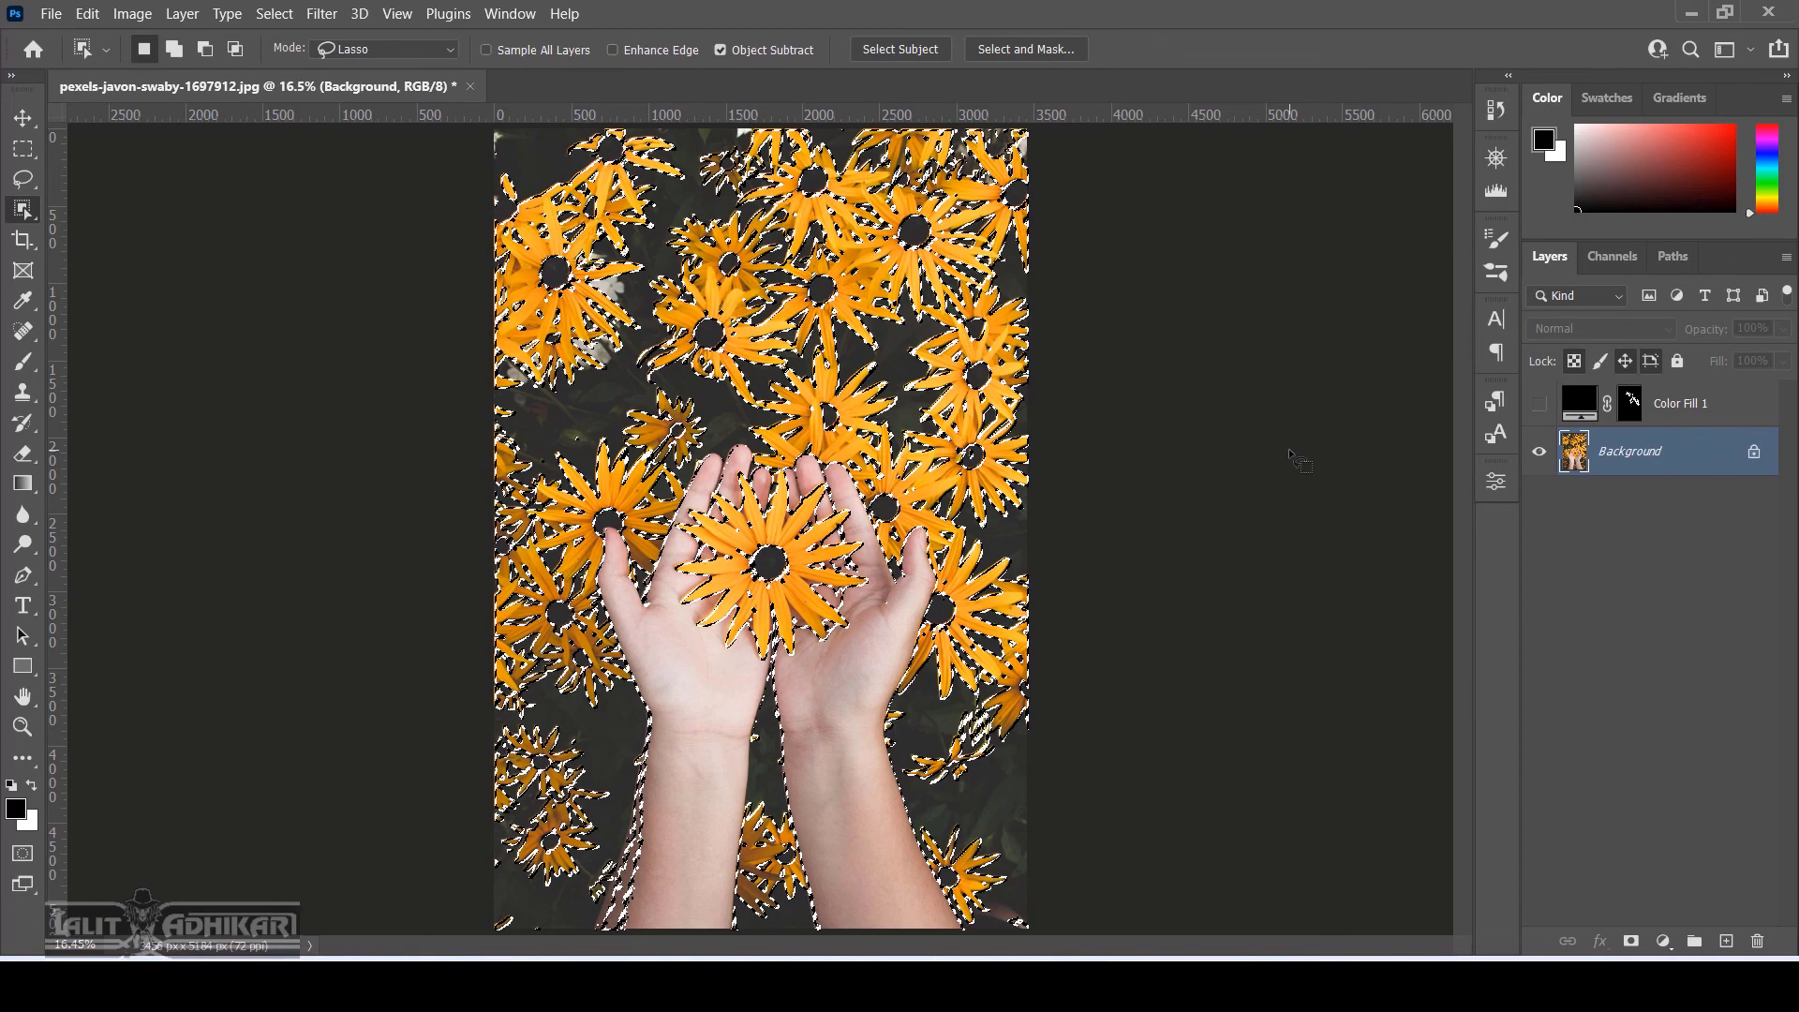
pyautogui.press('v')
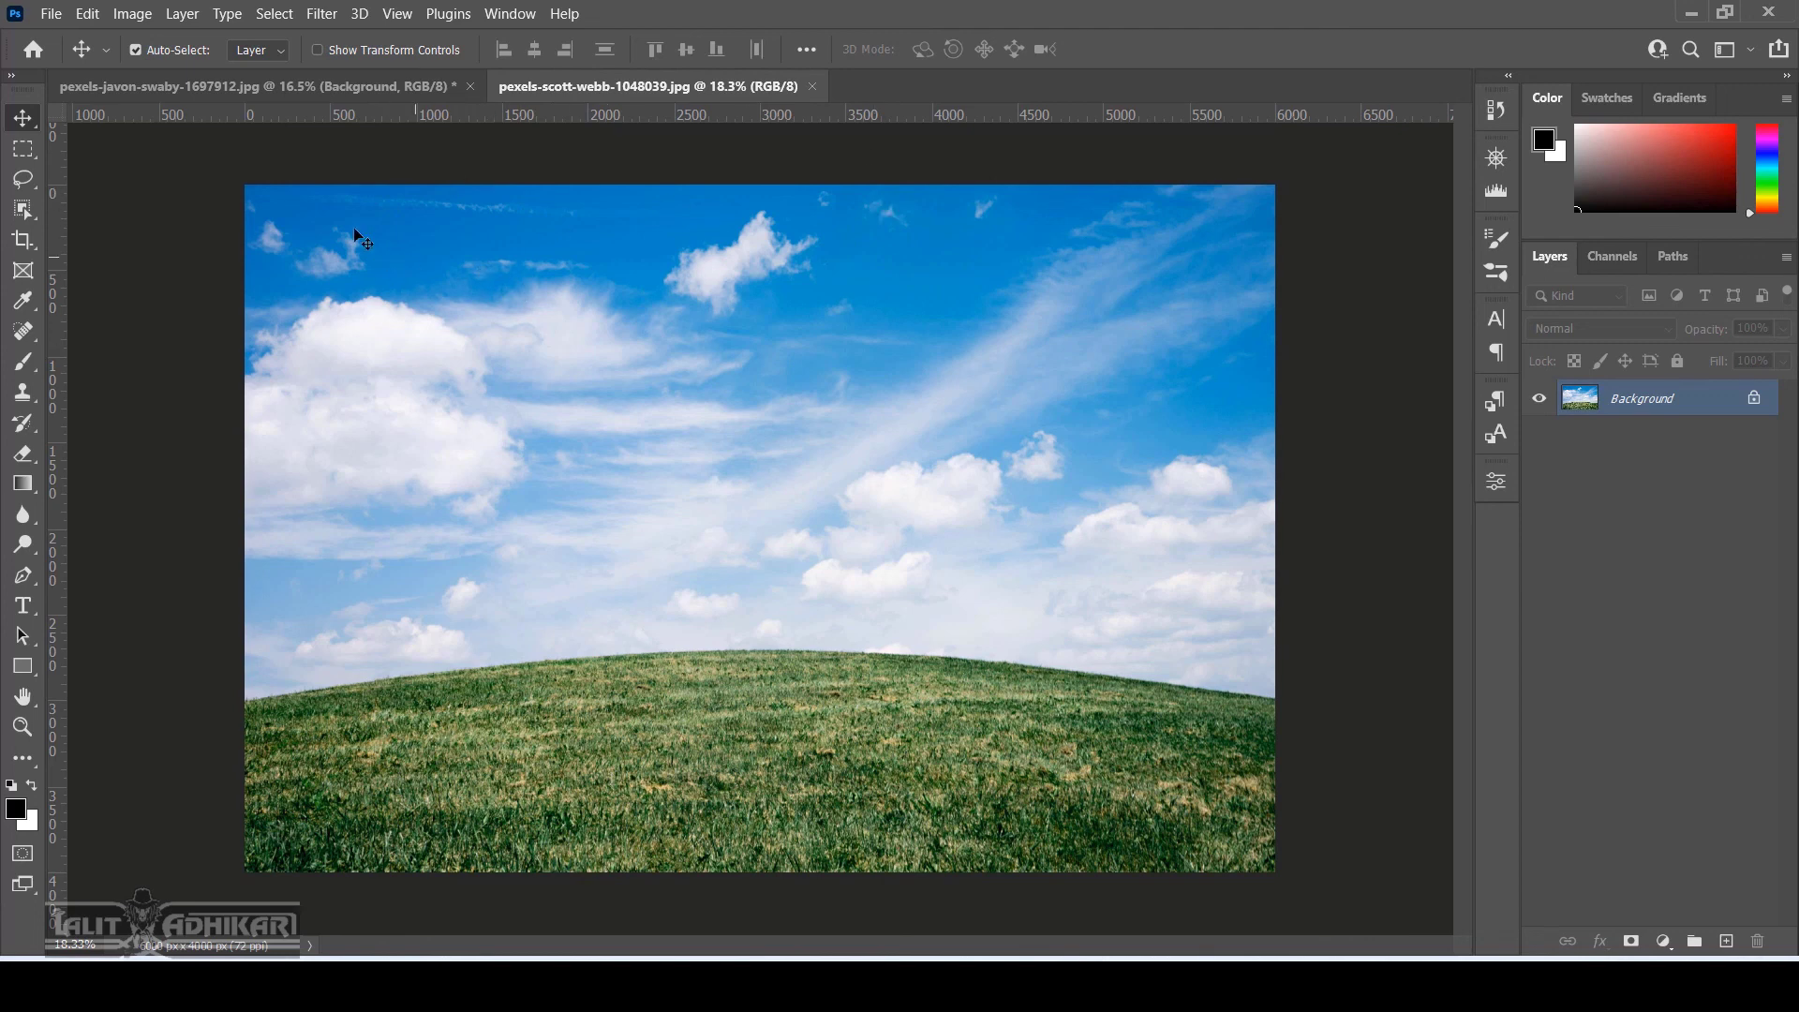
pyautogui.click(284, 17)
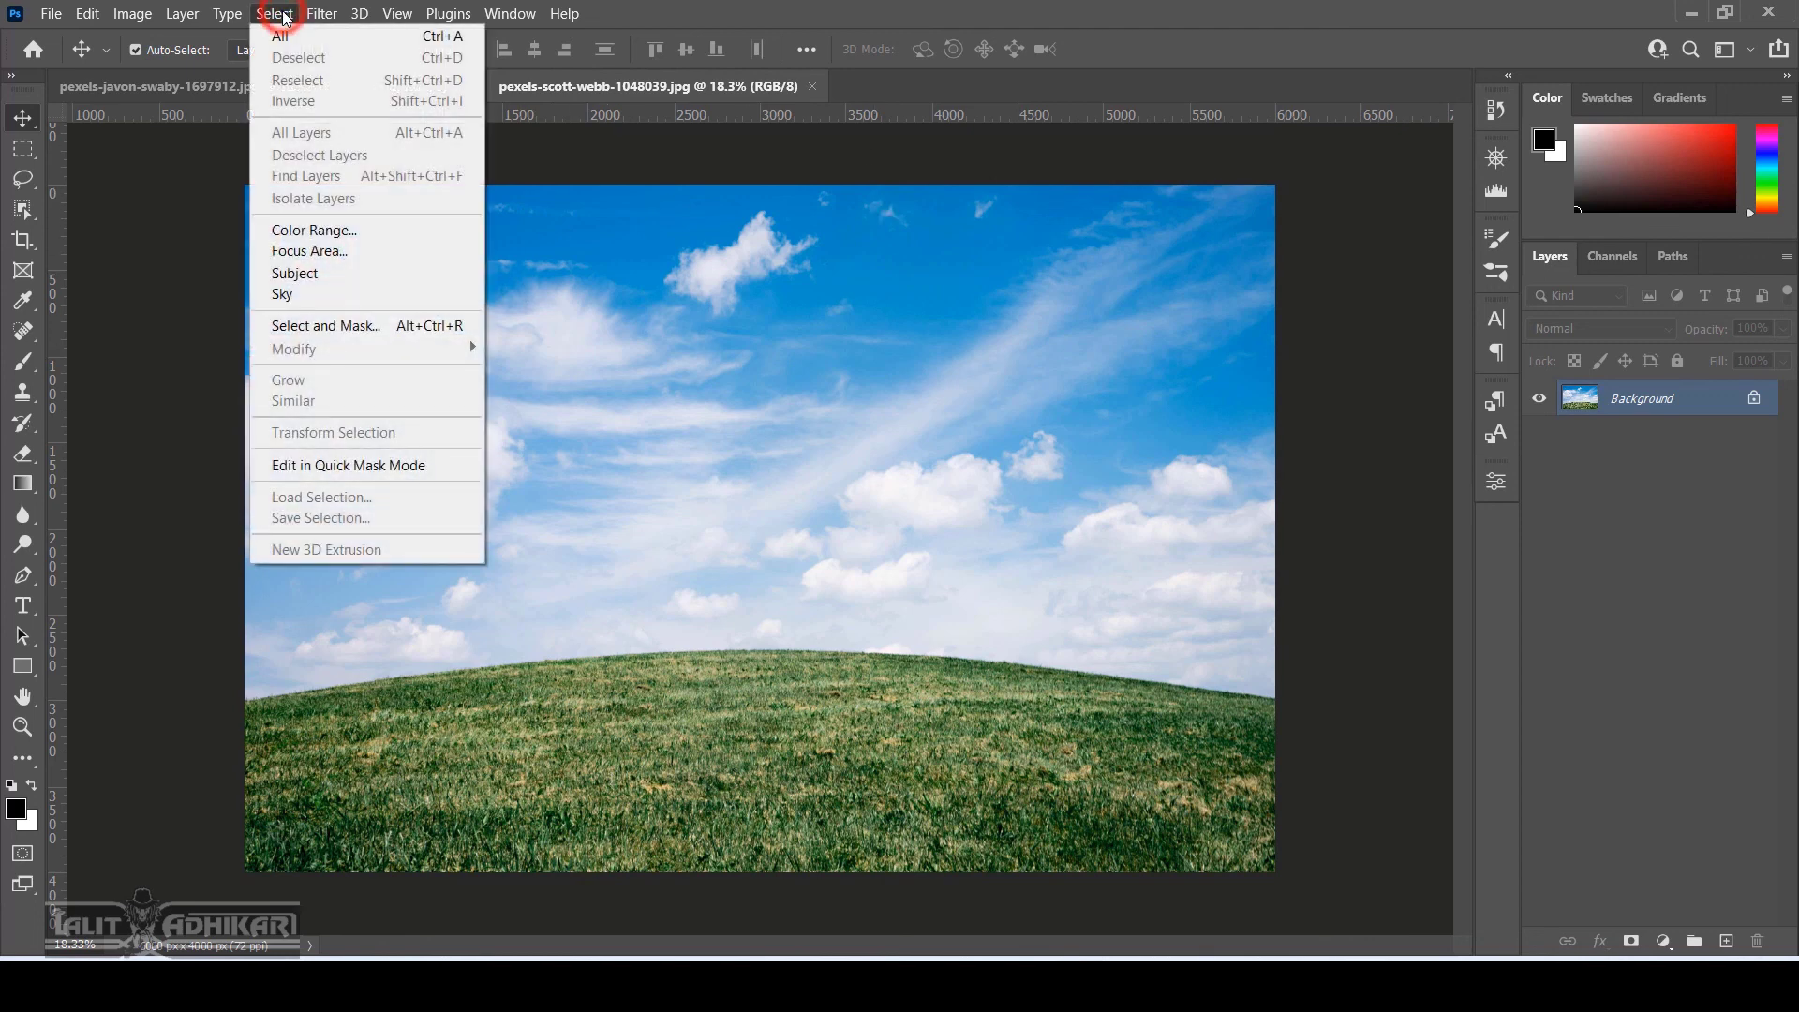
pyautogui.click(360, 295)
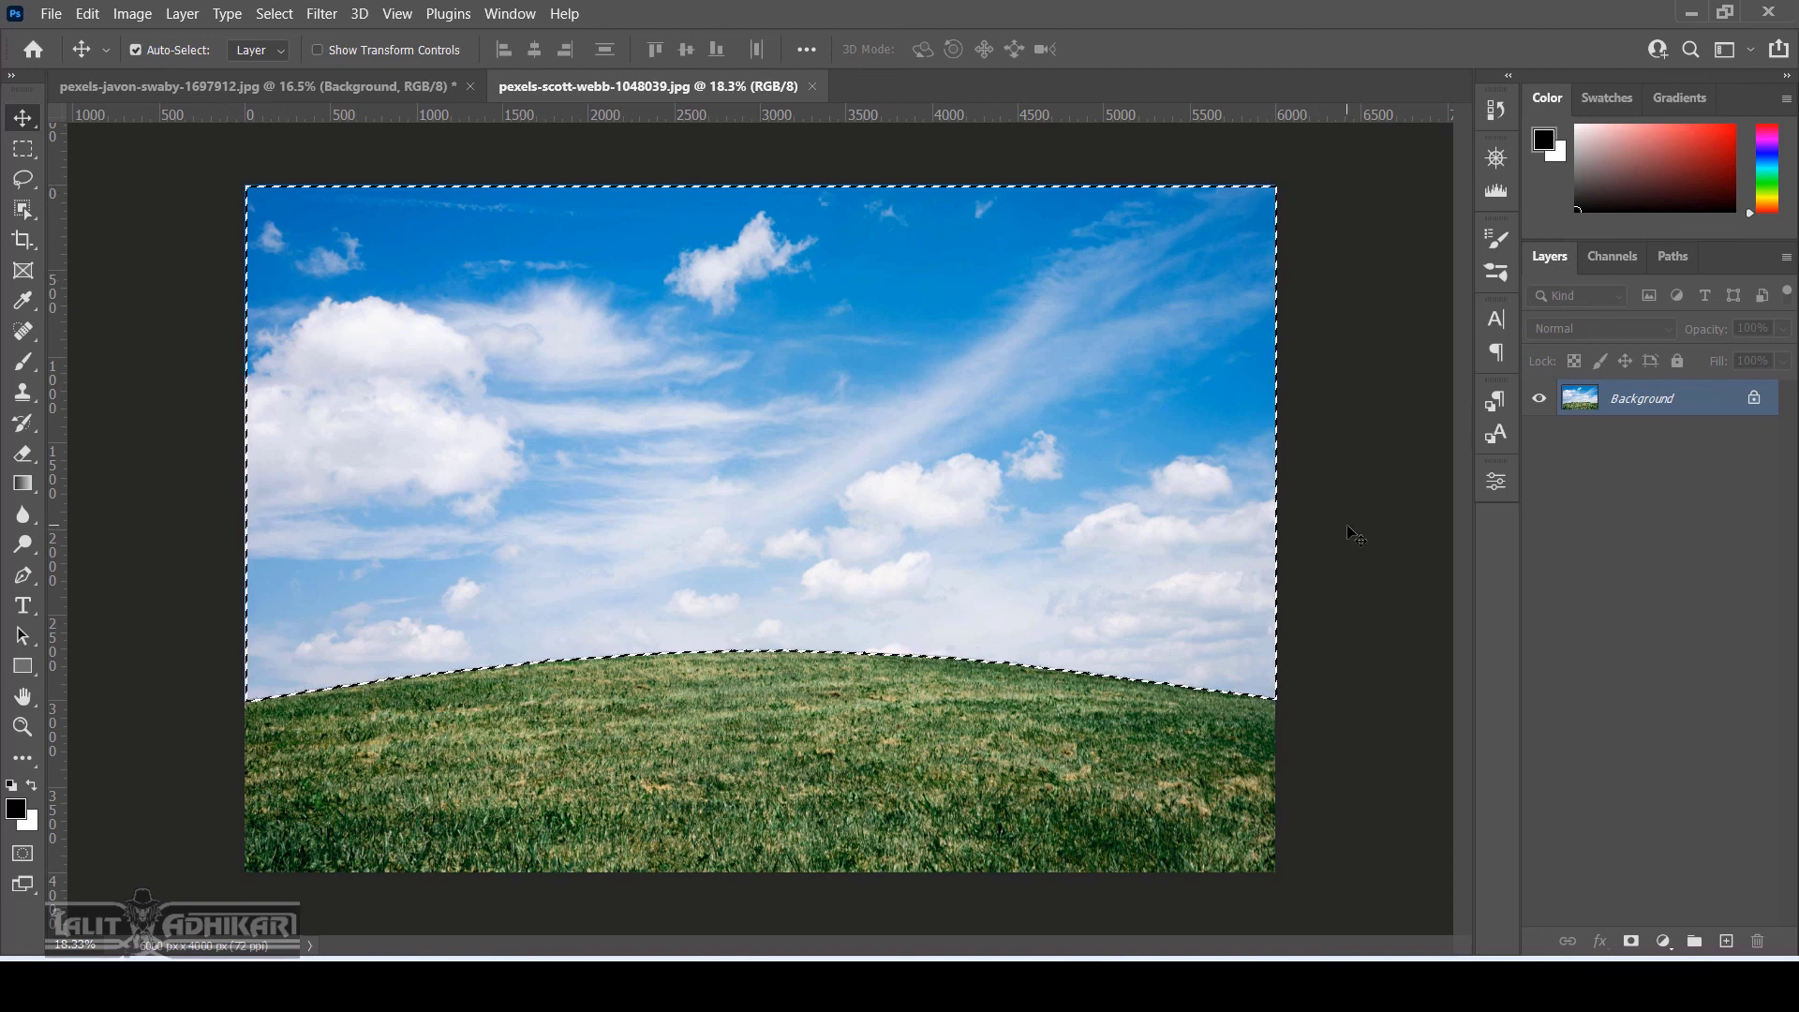
pyautogui.click(1632, 941)
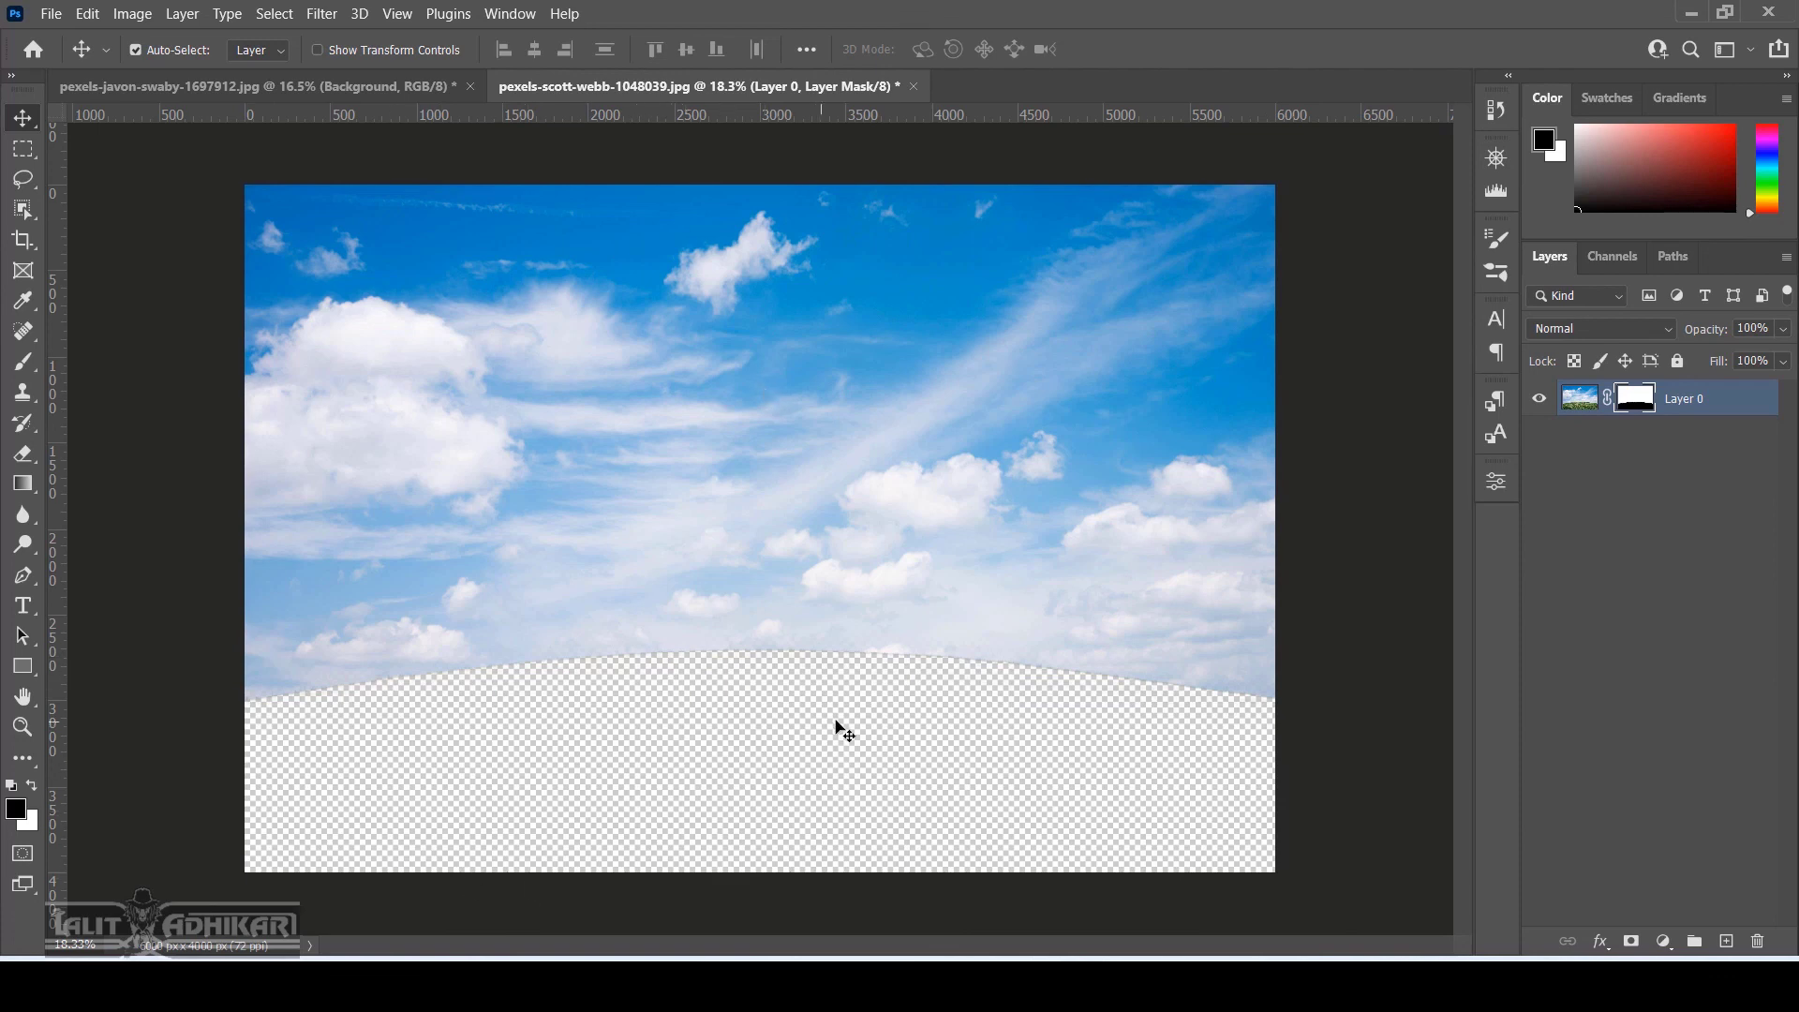
pyautogui.click(1640, 405)
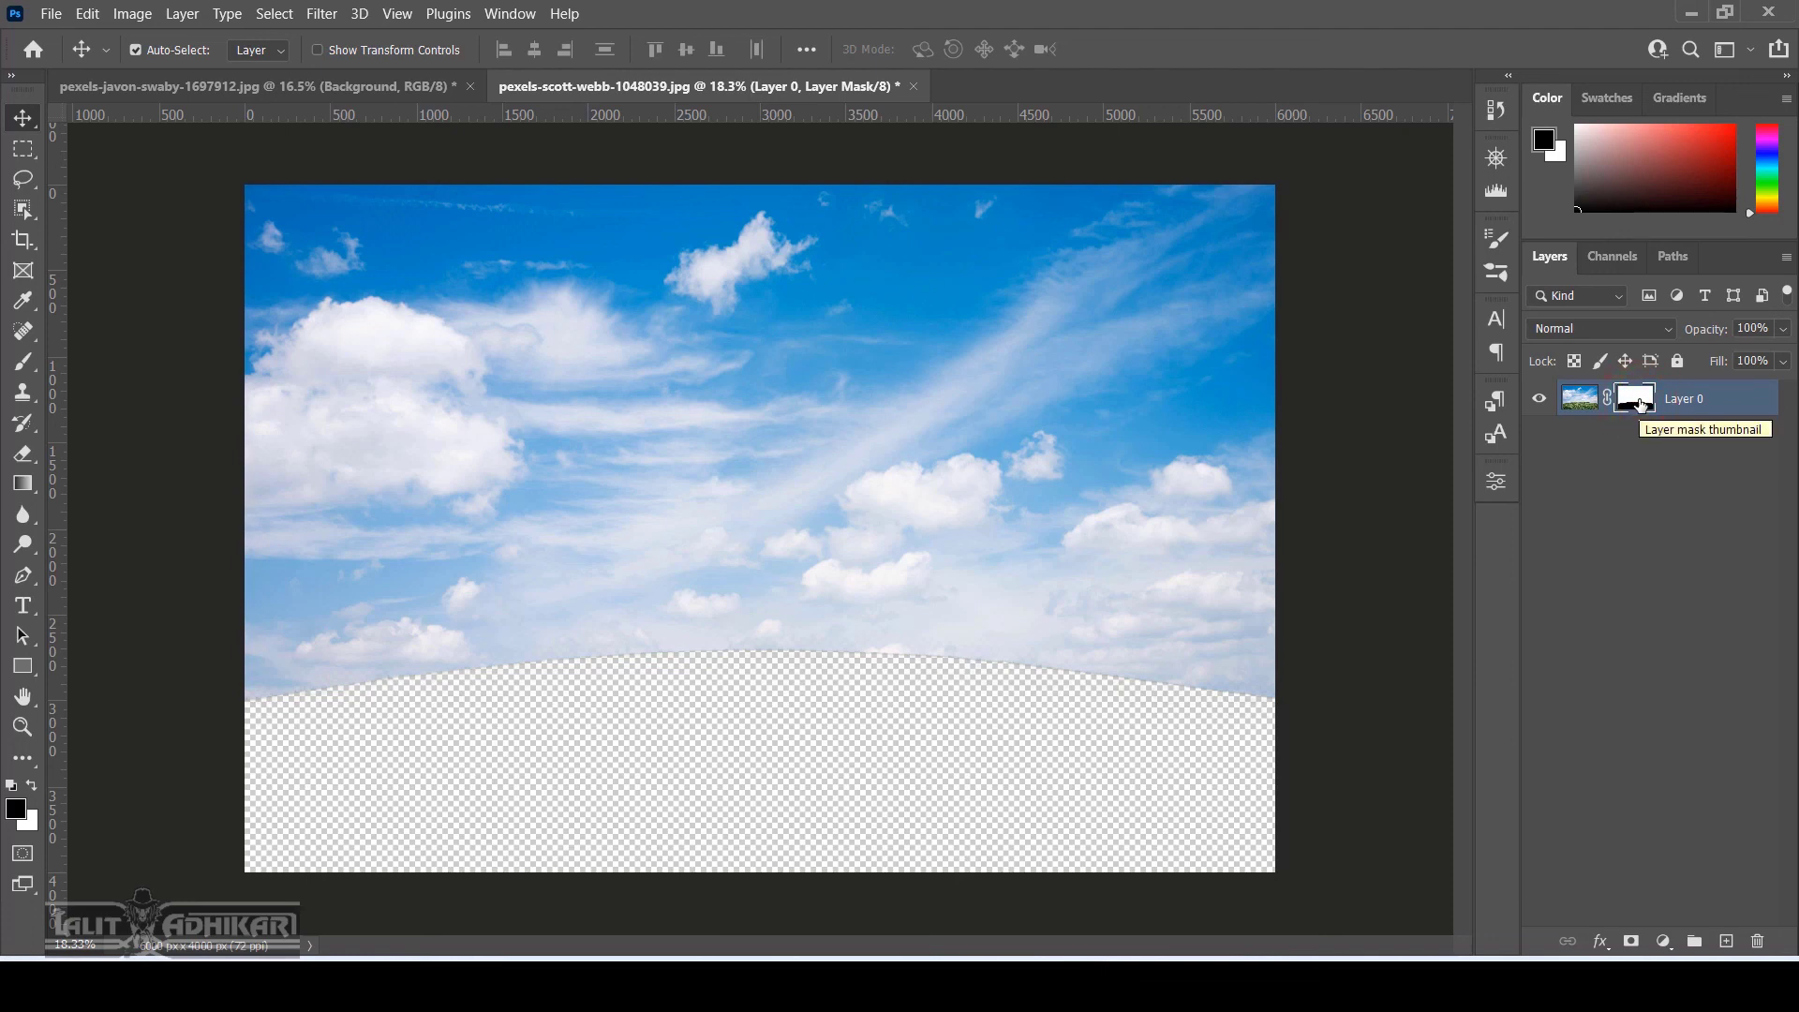
pyautogui.hotkey('ctrl', 'i')
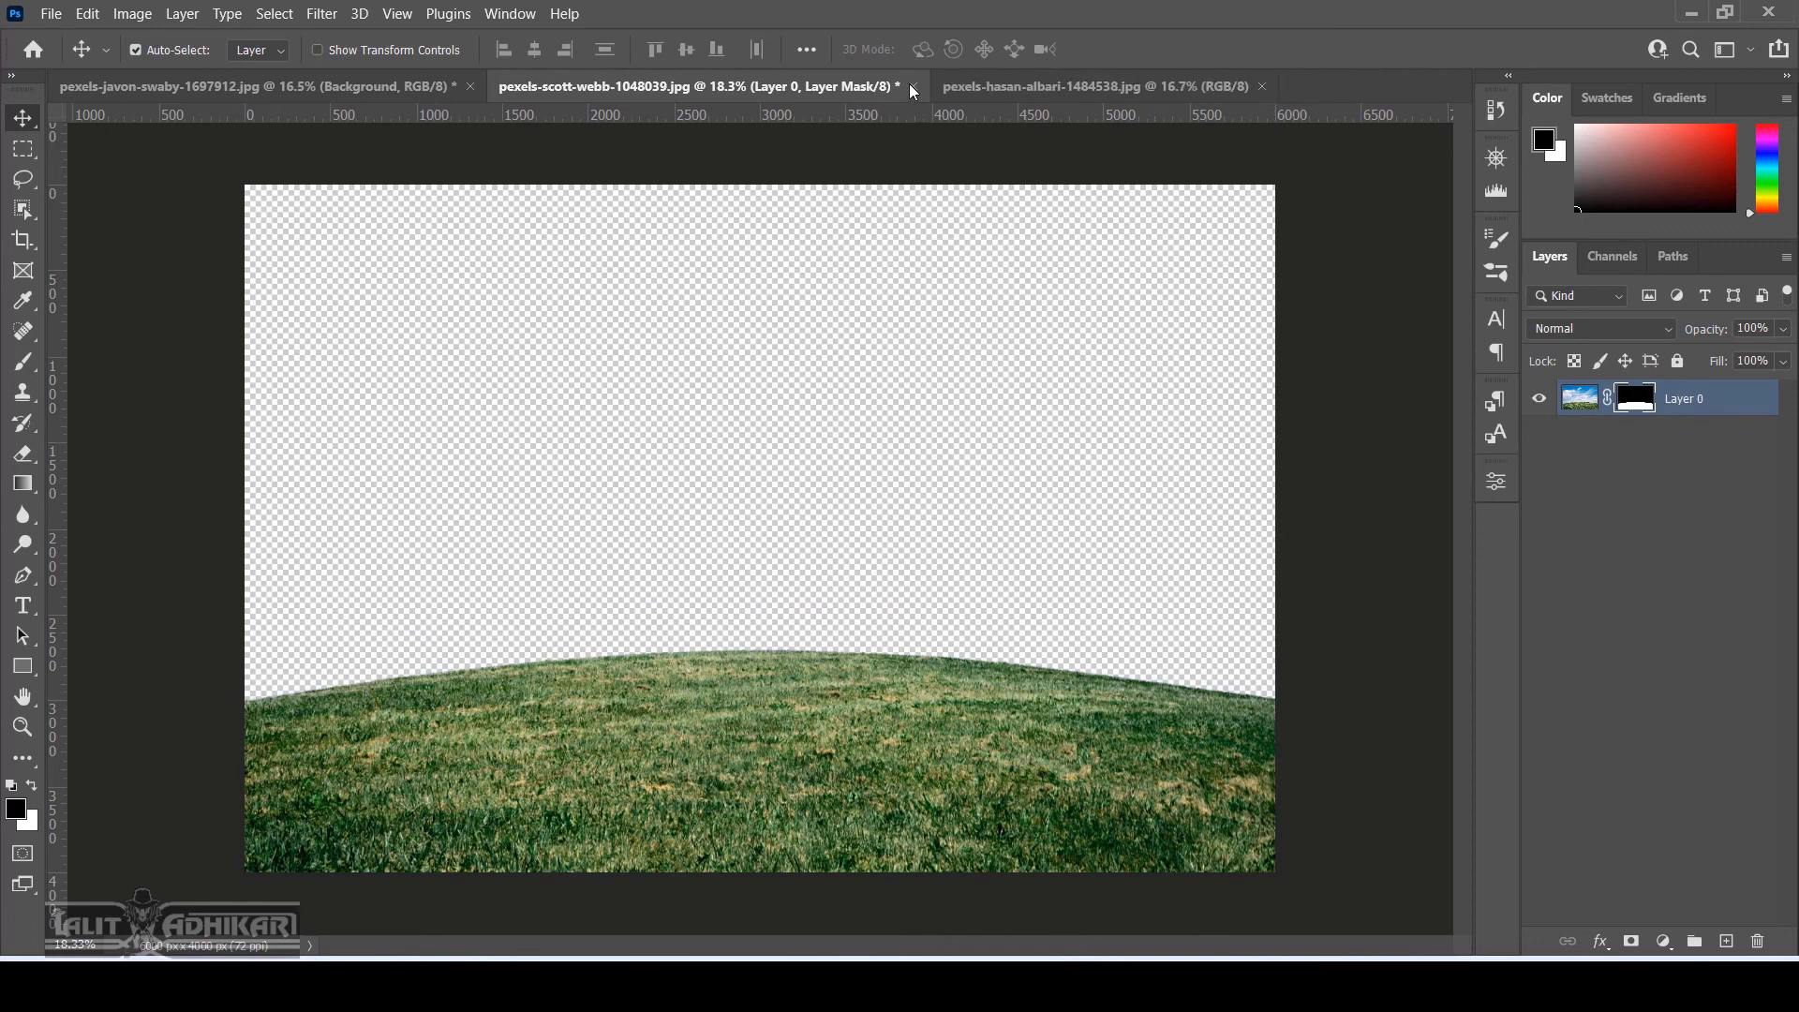
# Close the grassy hill and yellow-flower photos, and view the available selection commands for the teal coffee cup photo
pyautogui.click(910, 86)
pyautogui.click(936, 385)
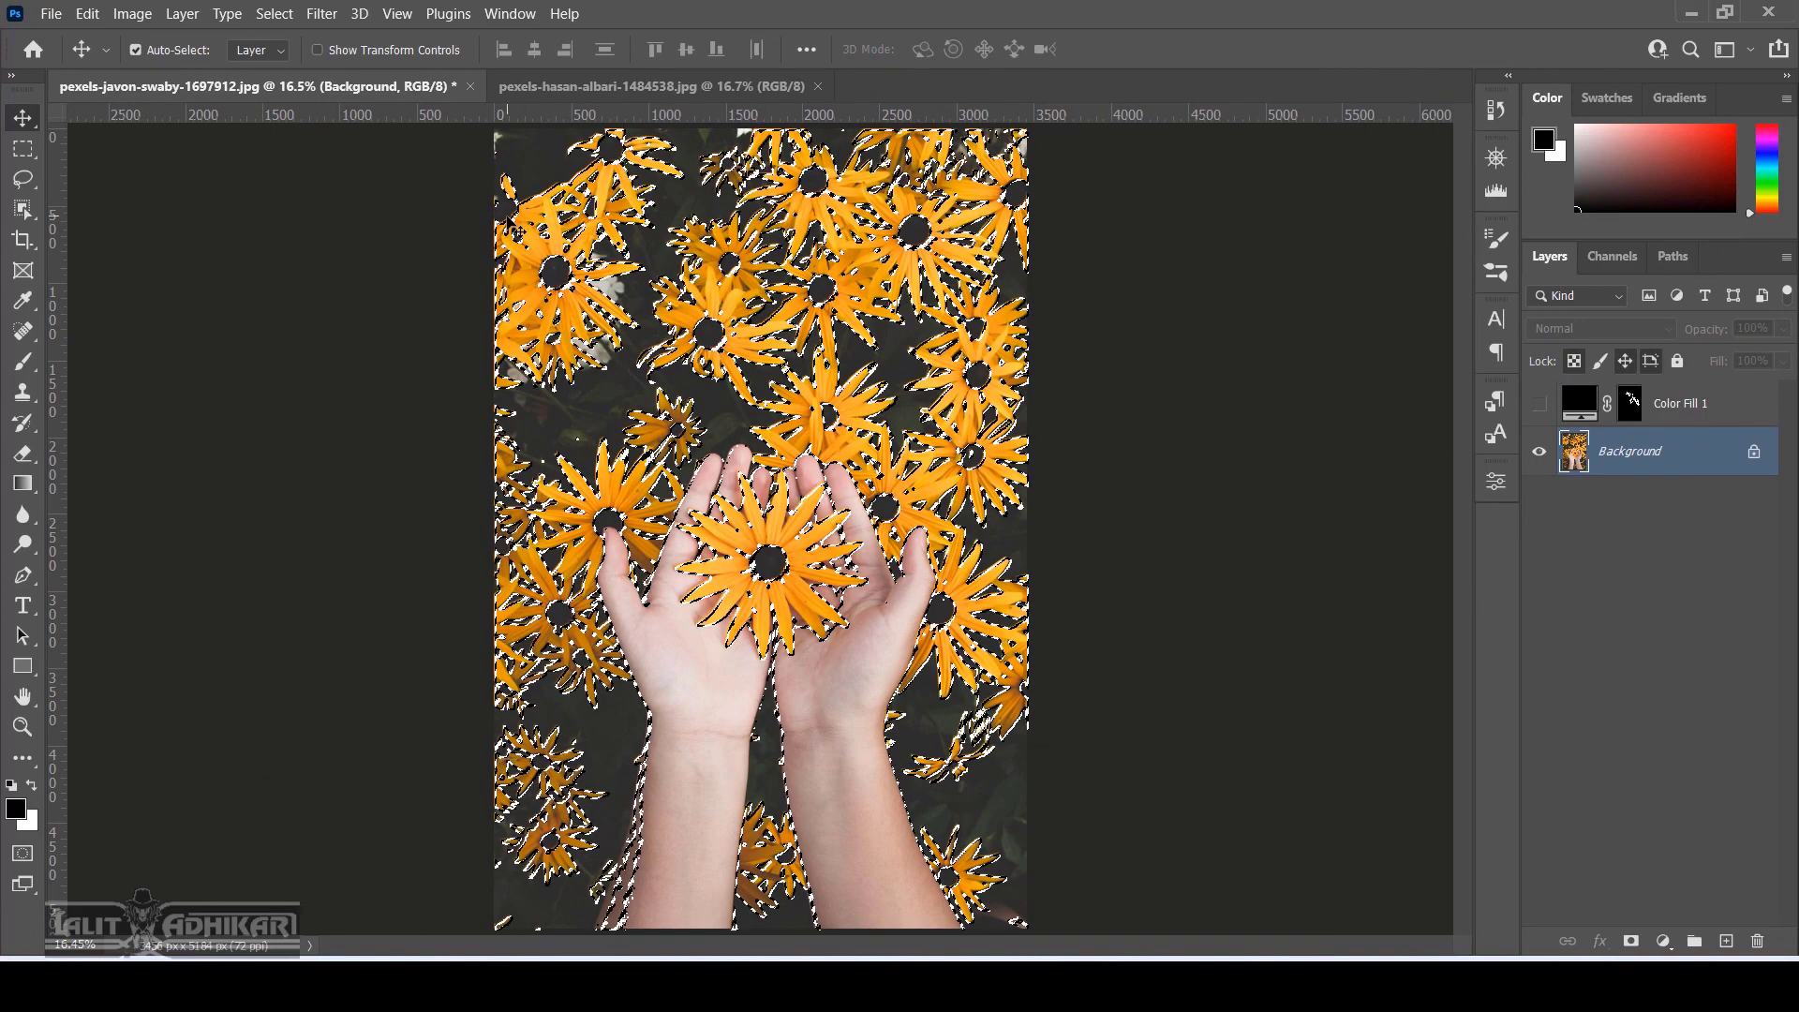
pyautogui.click(277, 14)
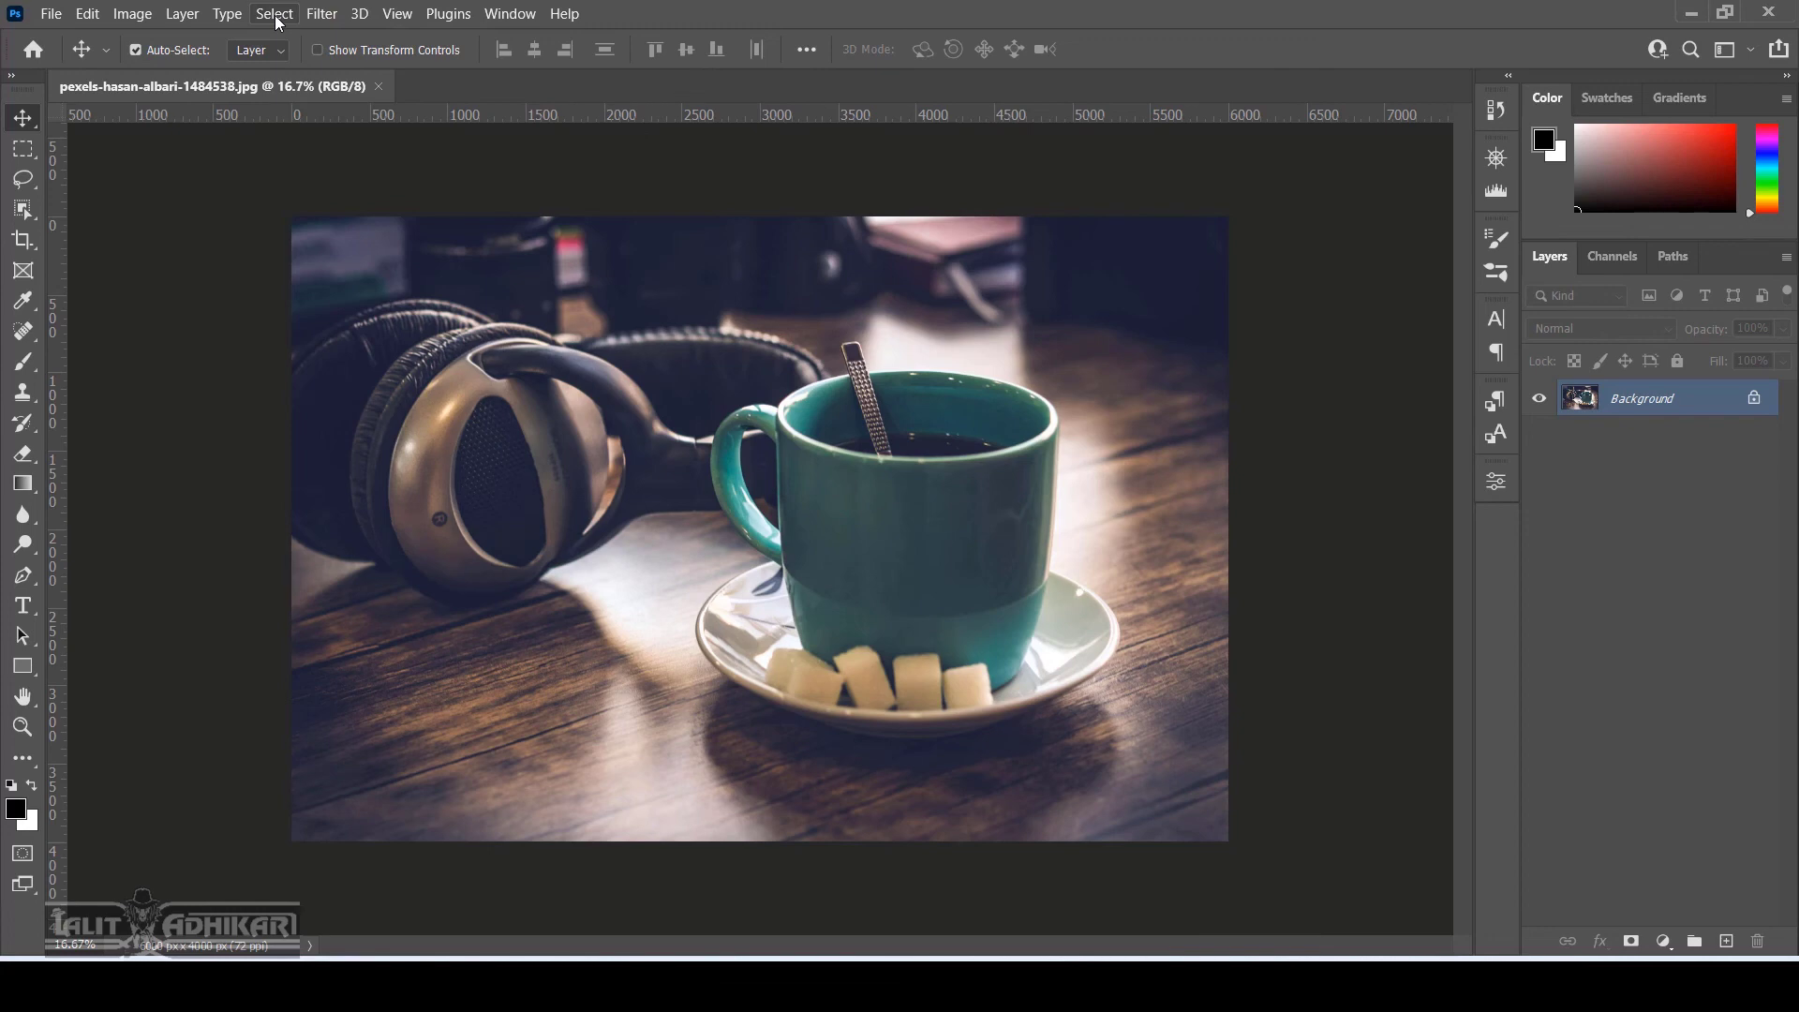
pyautogui.click(275, 13)
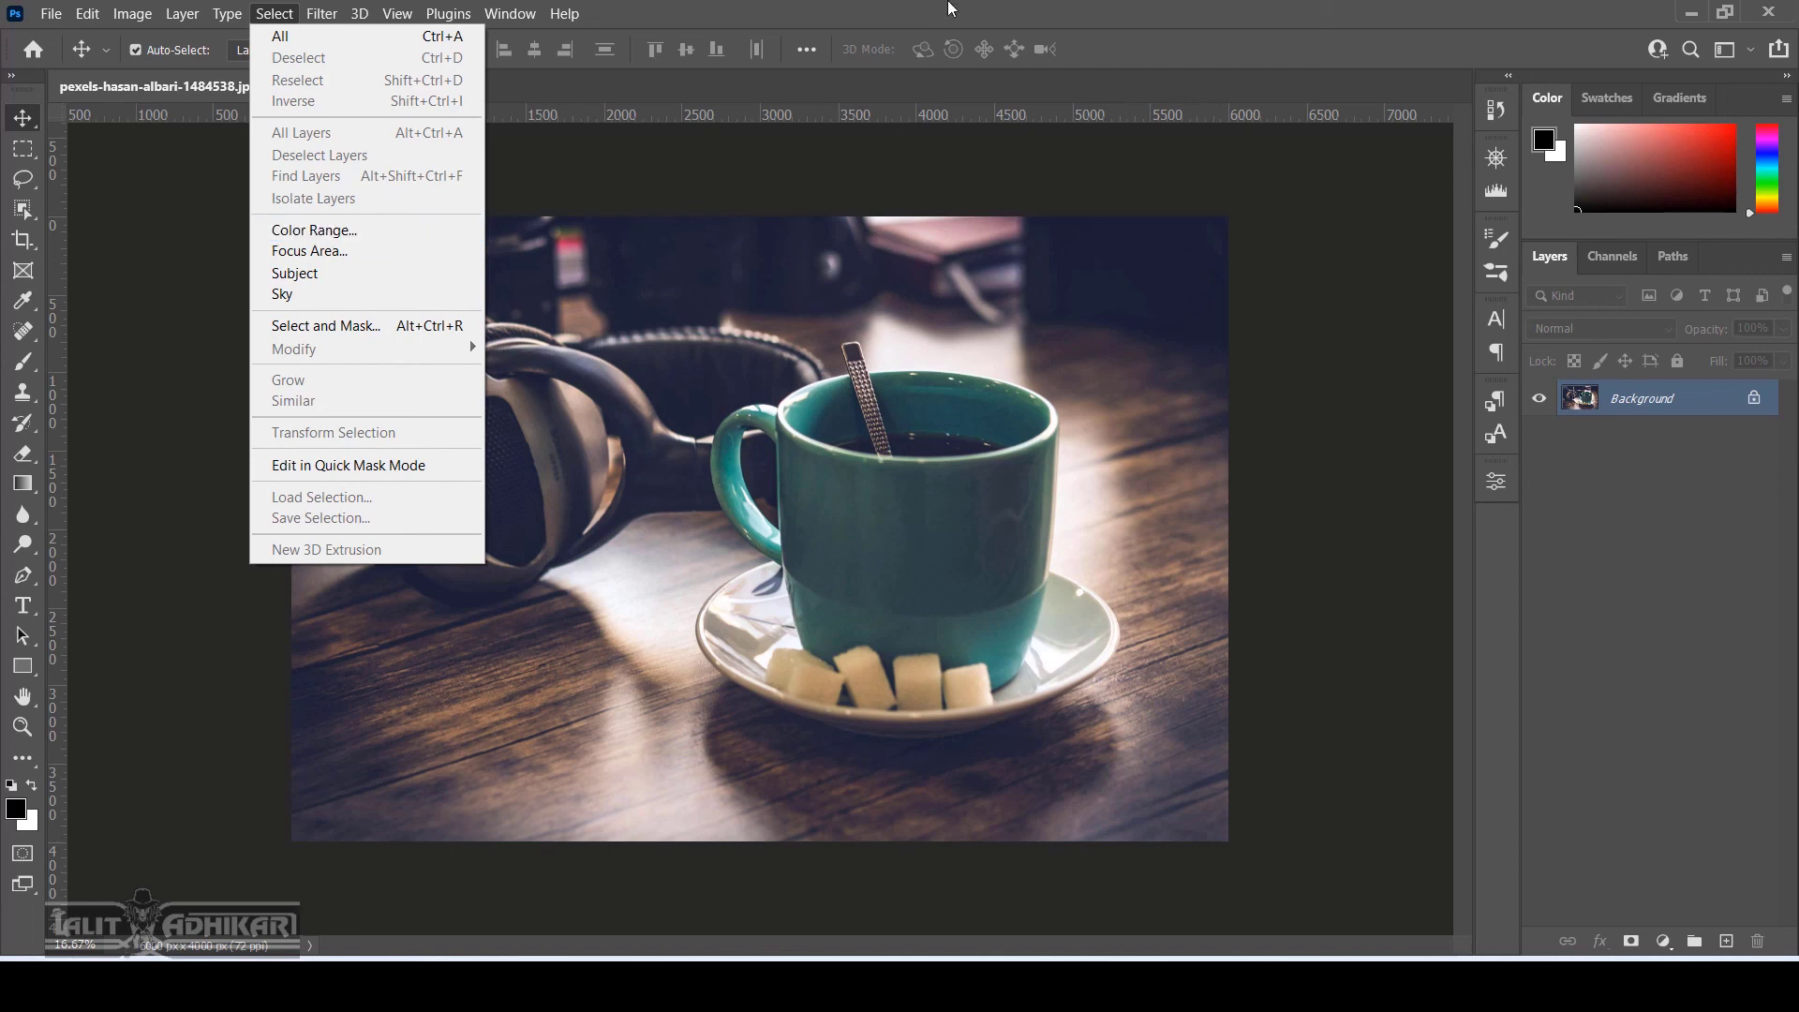
pyautogui.click(807, 18)
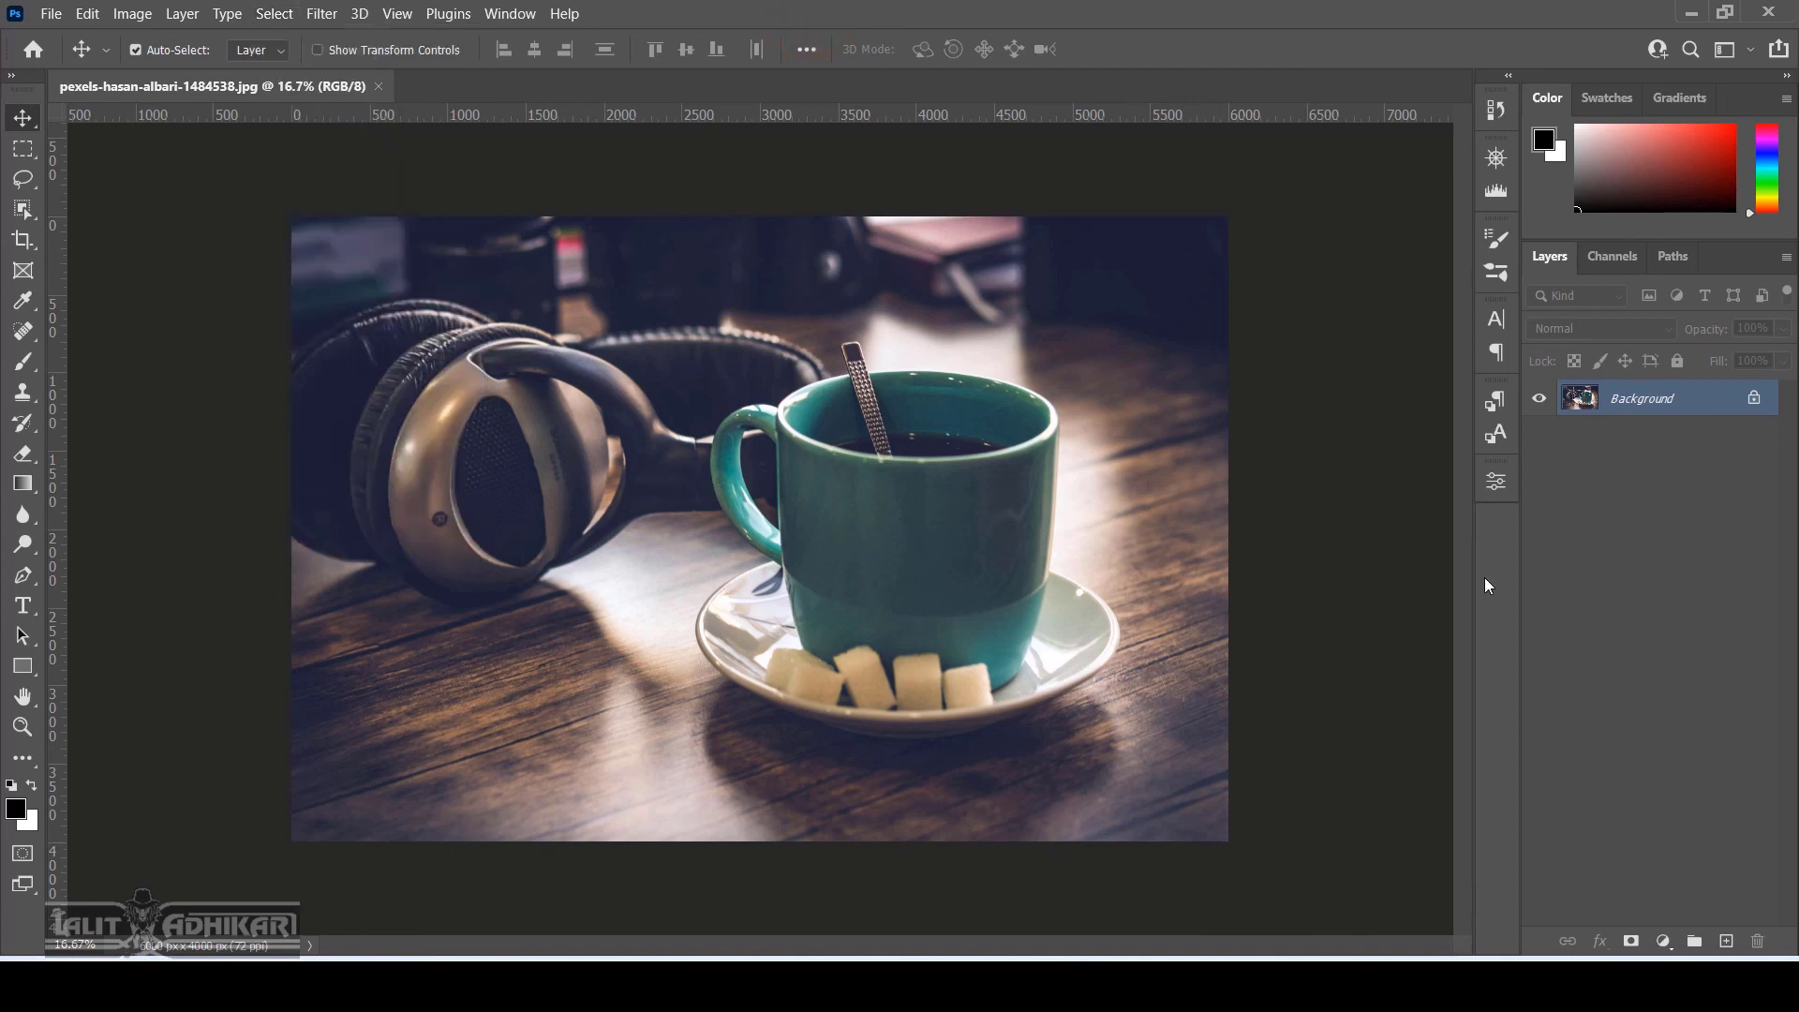